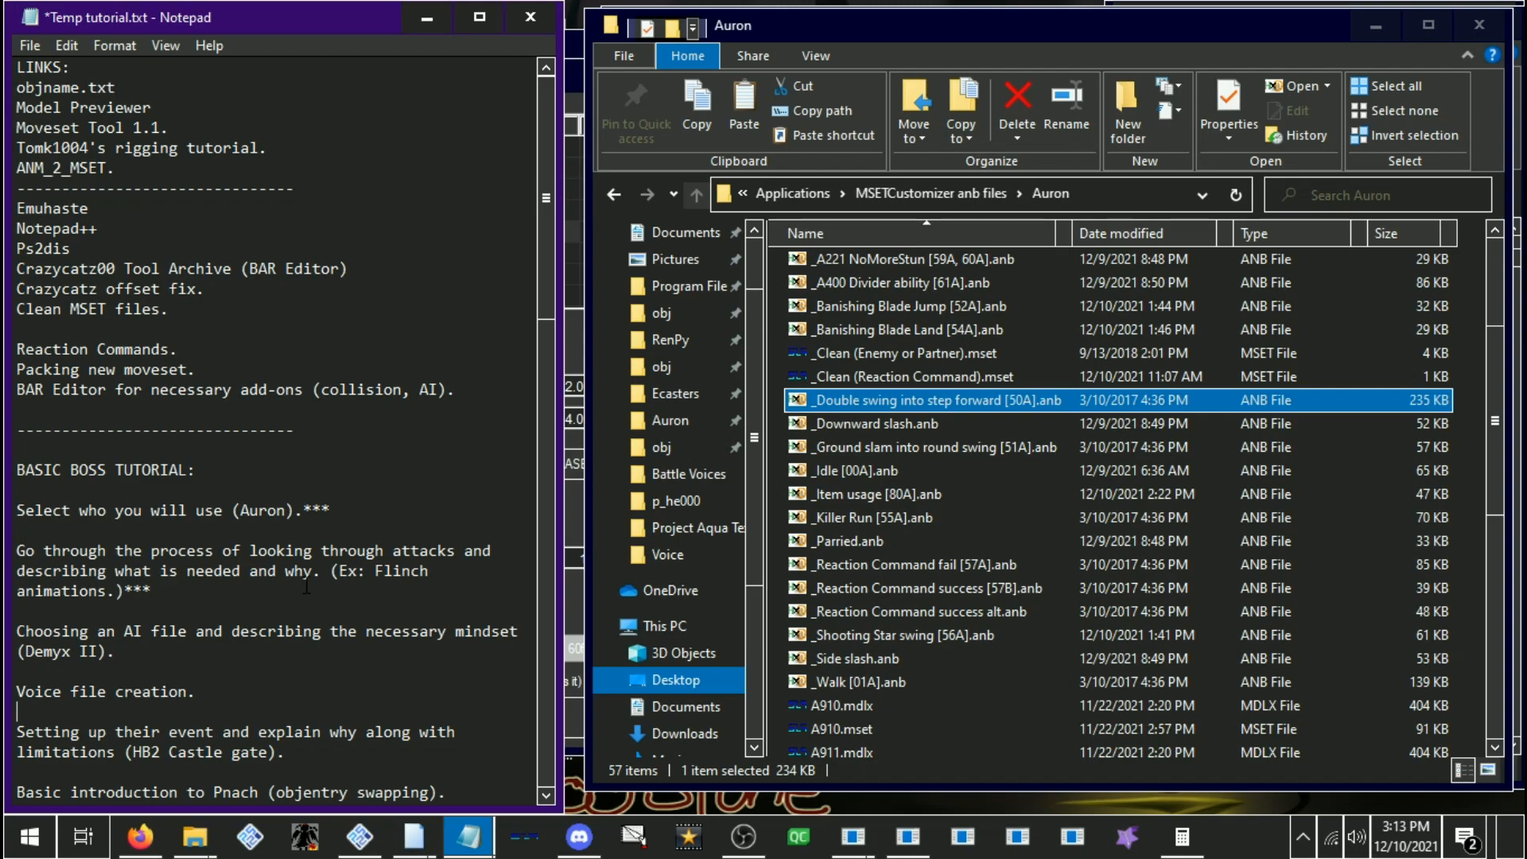
Examine the list of boss animations in the tutorial notes, focusing on when the 01A and 50A motions occur
{"action": "scroll", "coordinate": [306, 586], "scroll_direction": "down", "scroll_amount": 20}
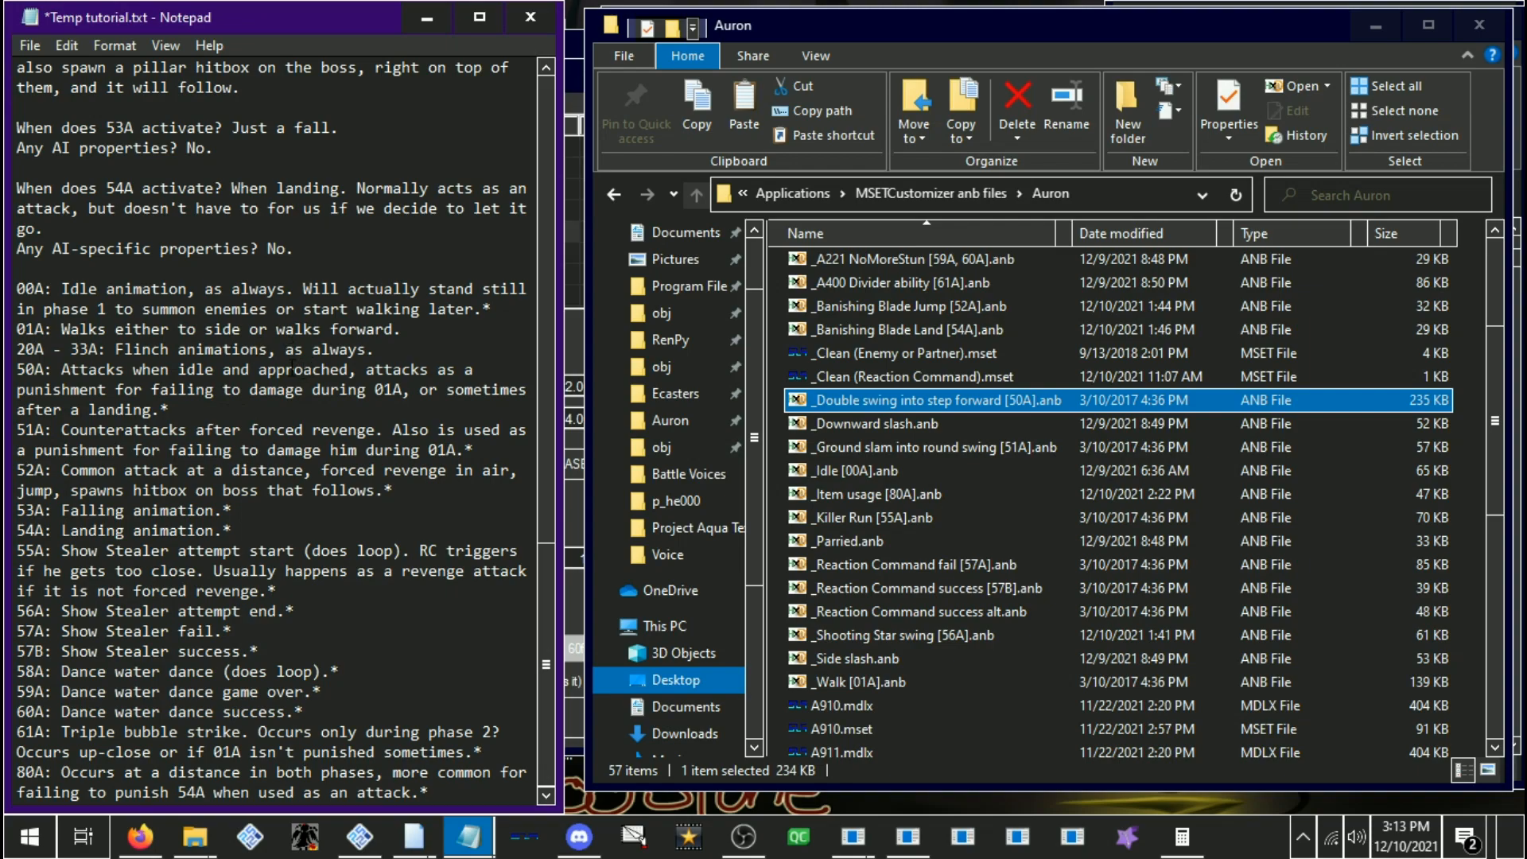
{"action": "left_click_drag", "start_coordinate": [24, 366], "coordinate": [195, 406]}
{"action": "left_click", "coordinate": [18, 369]}
{"action": "left_click", "coordinate": [209, 406]}
{"action": "left_click", "coordinate": [406, 355]}
{"action": "left_click", "coordinate": [456, 328]}
{"action": "key", "text": "Down"}
{"action": "key", "text": "Down"}
{"action": "key", "text": "Down"}
{"action": "key", "text": "Down"}
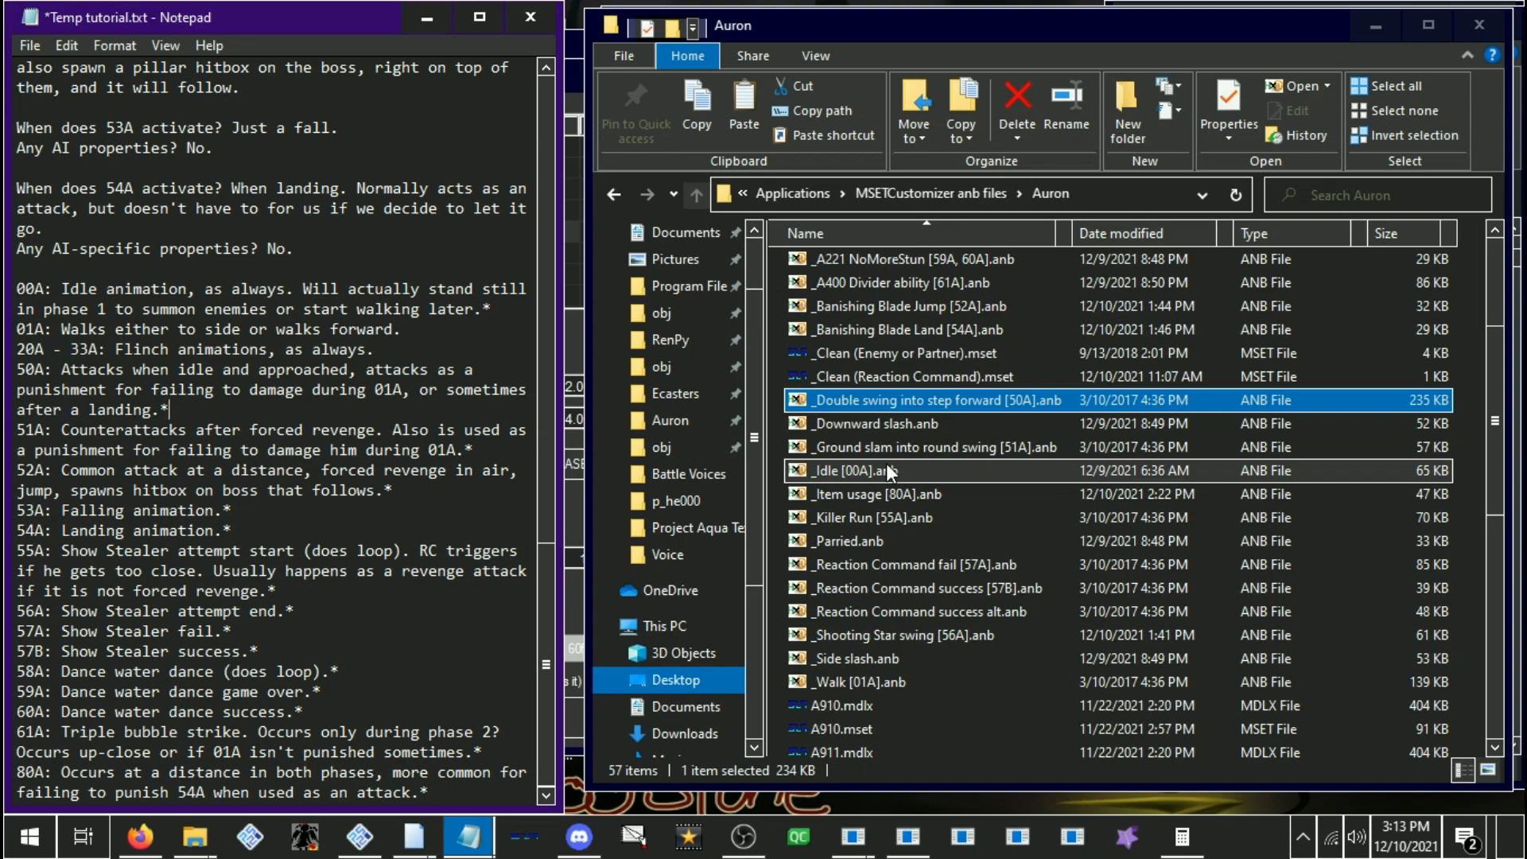
Switch to Demyx's khkh_xldM model preview and play the 51A motion with auto step enabled
{"action": "left_click", "coordinate": [414, 837]}
{"action": "left_click", "coordinate": [570, 742]}
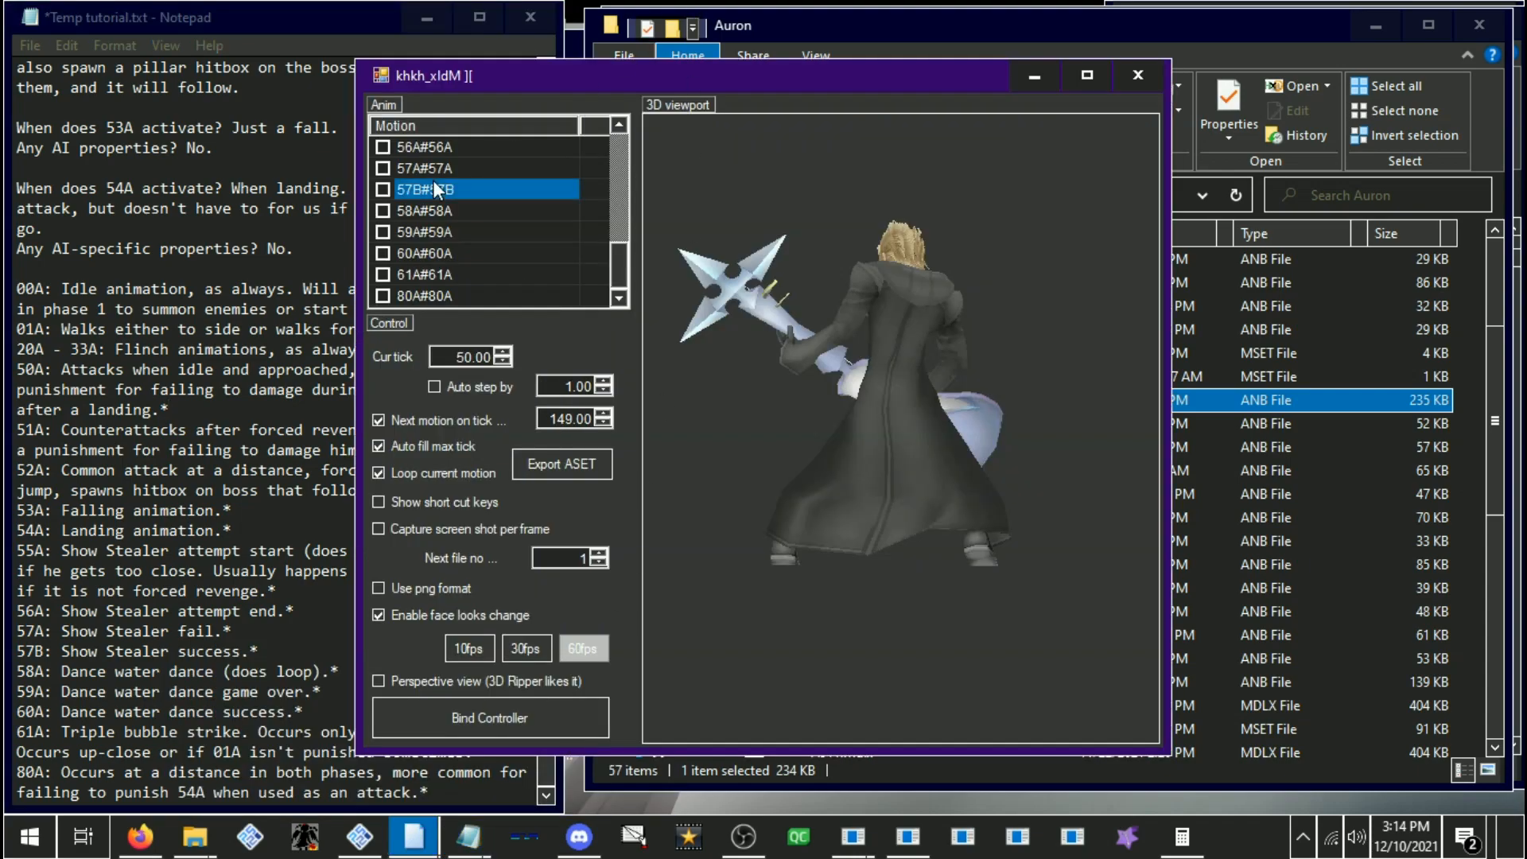
{"action": "scroll", "coordinate": [433, 180], "scroll_direction": "up", "scroll_amount": 5}
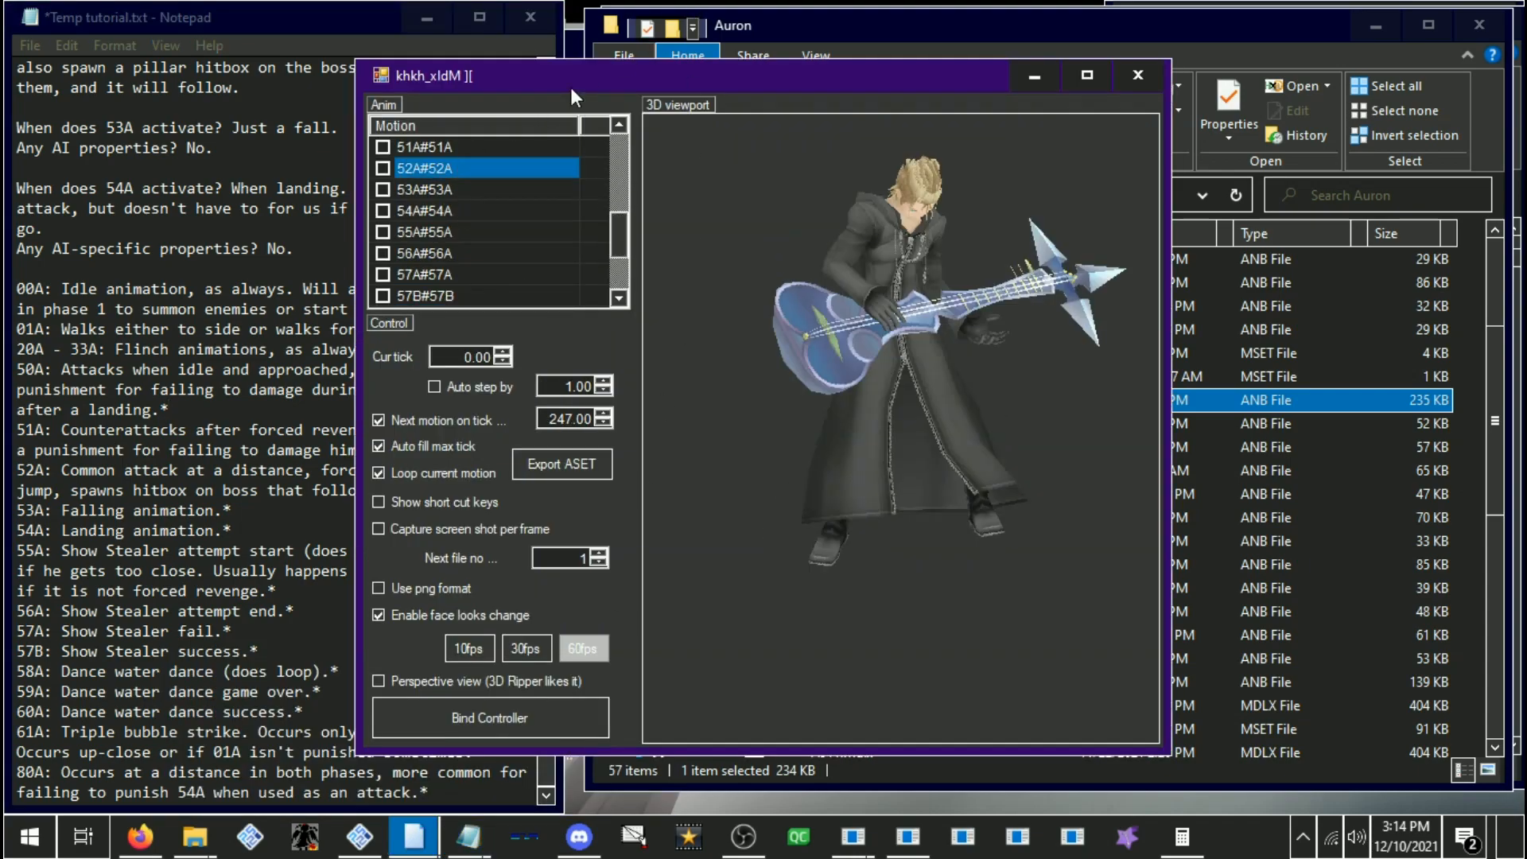
{"action": "left_click", "coordinate": [477, 210]}
{"action": "scroll", "coordinate": [442, 223], "scroll_direction": "up", "scroll_amount": 2}
{"action": "left_click", "coordinate": [442, 208]}
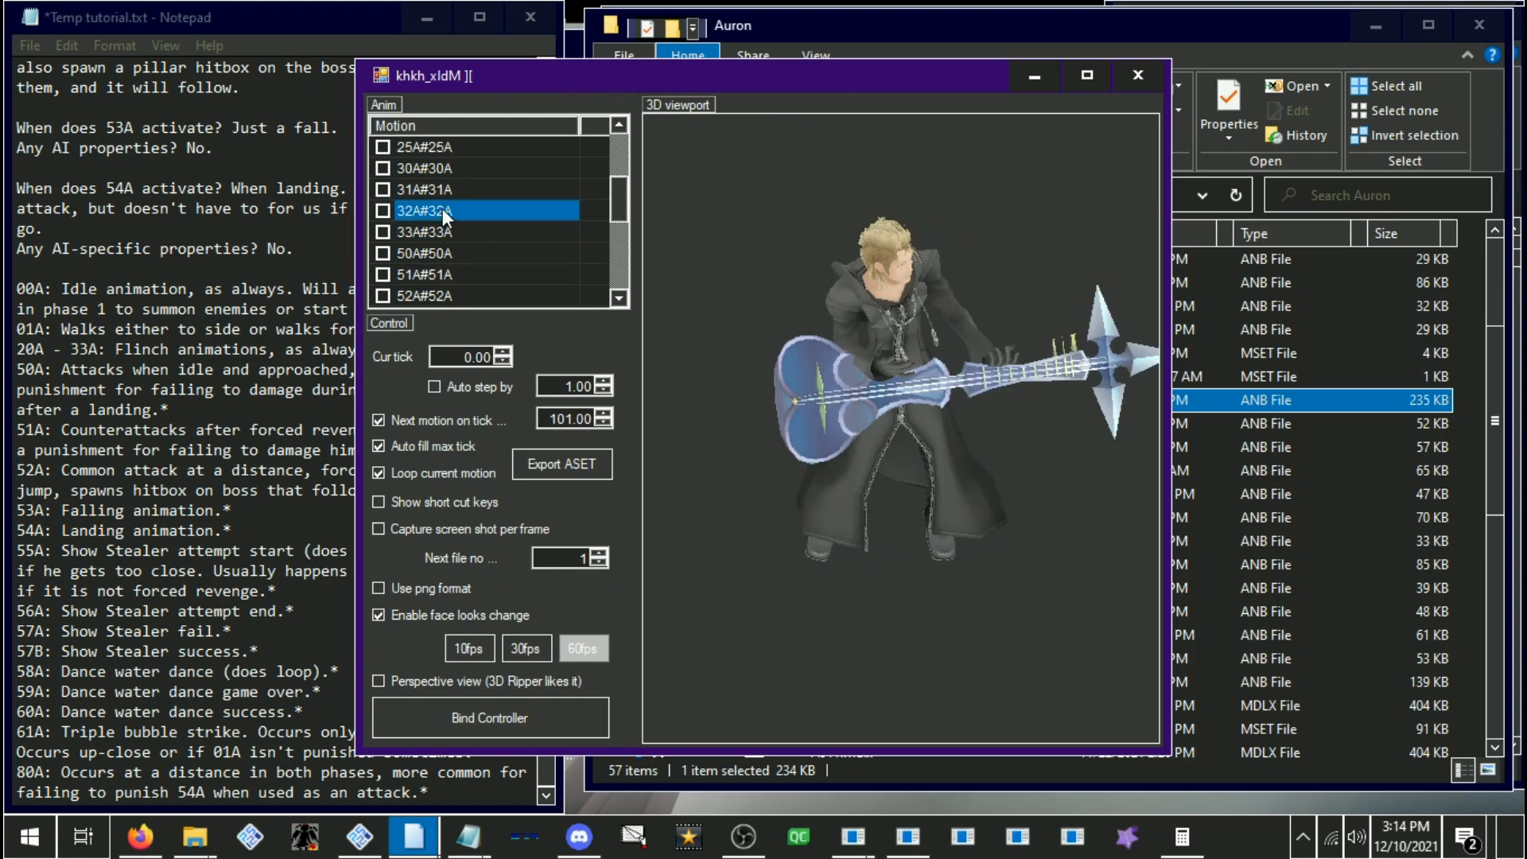
{"action": "left_click", "coordinate": [442, 233]}
{"action": "left_click", "coordinate": [439, 254]}
{"action": "left_click", "coordinate": [436, 274]}
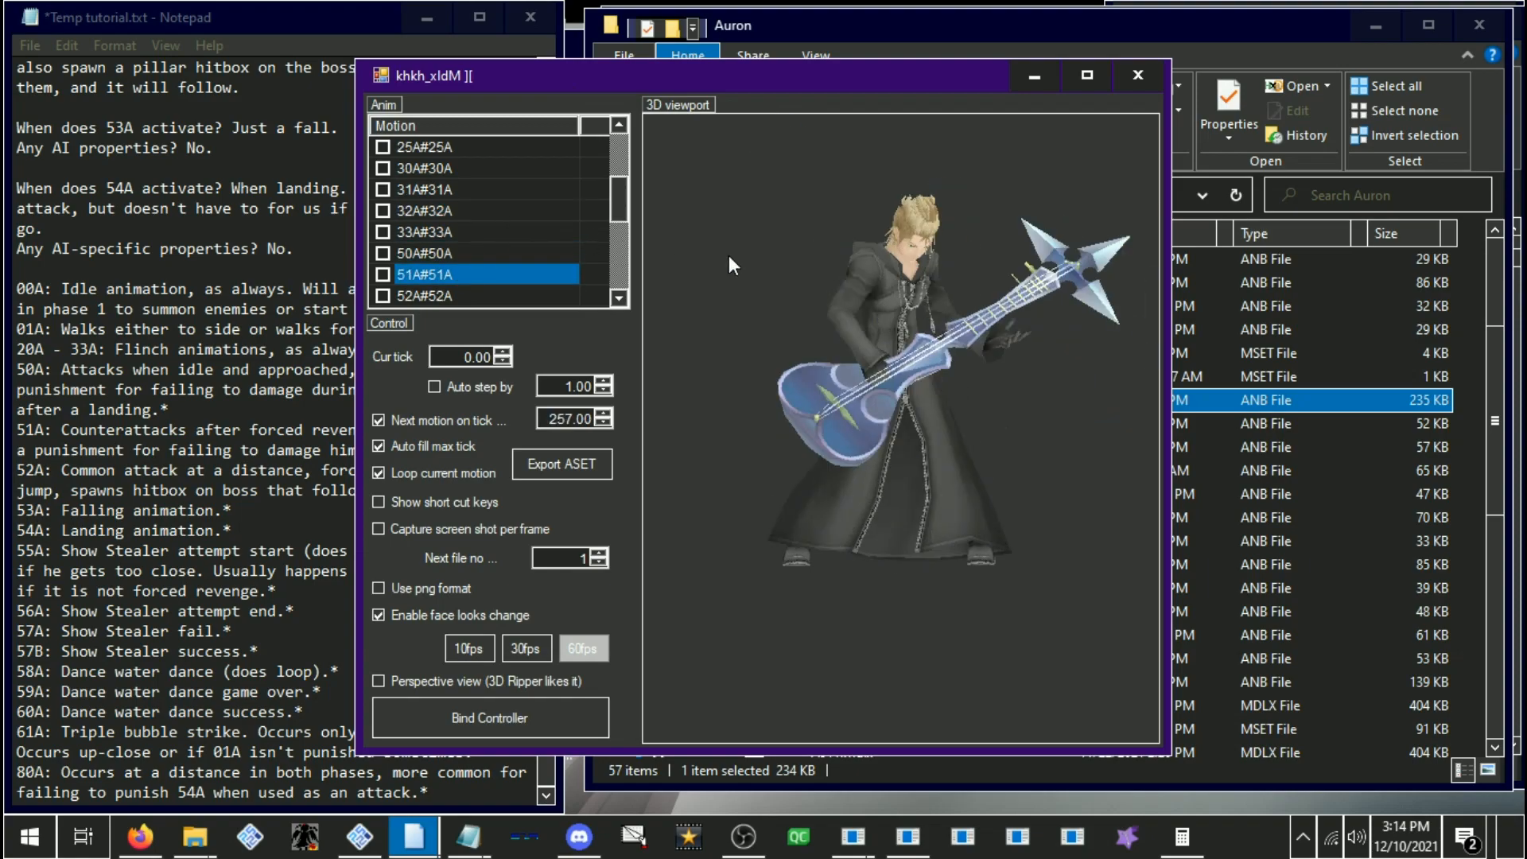
{"action": "left_click", "coordinate": [466, 384]}
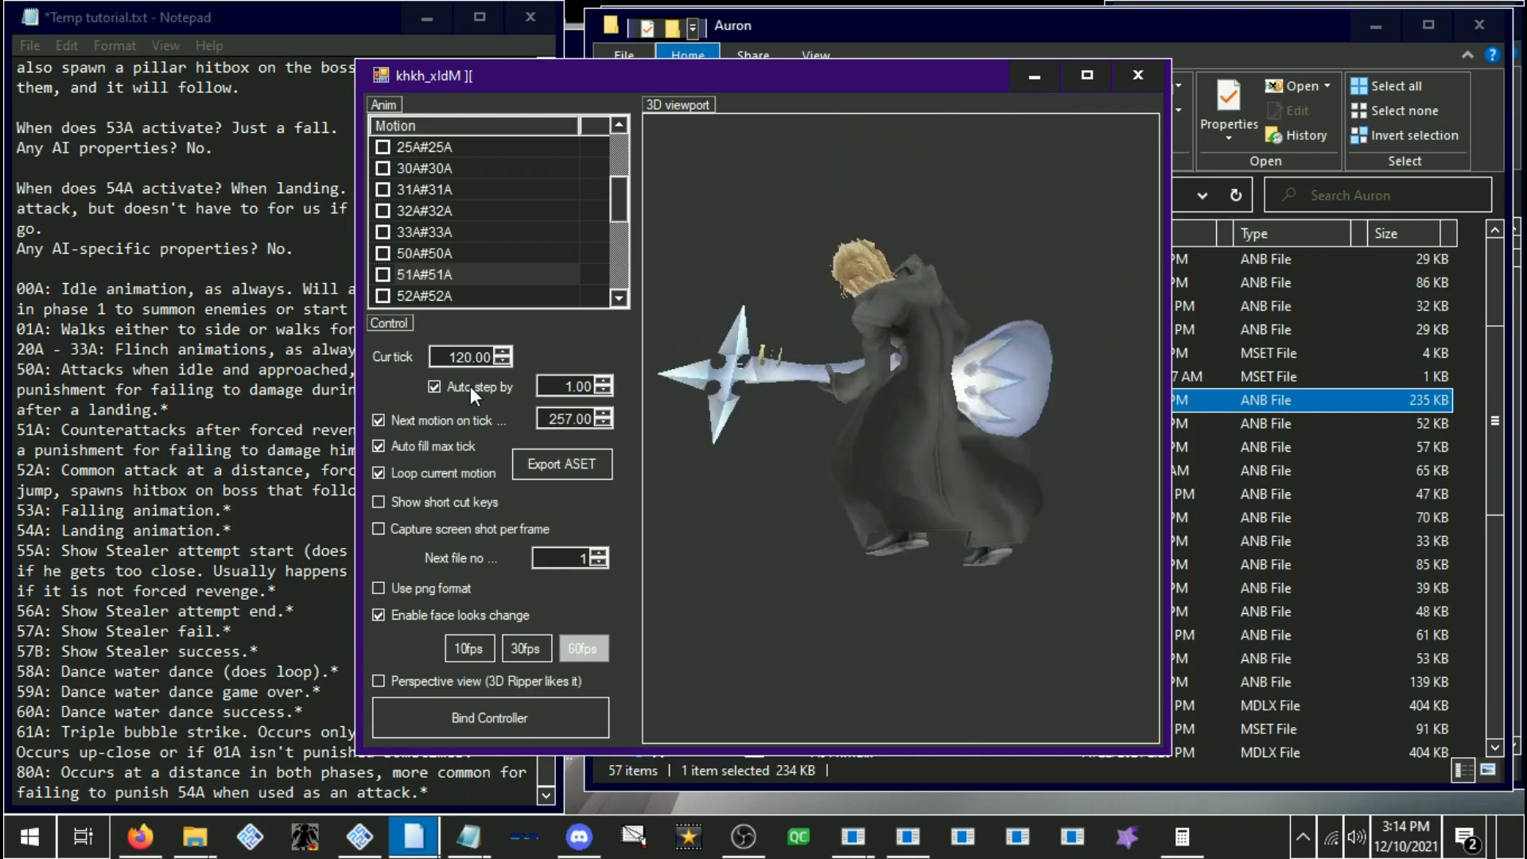
Switch to Auron's khkh_xldM preview and play the A301 motion using auto step, stopping it when viewed
{"action": "left_click", "coordinate": [346, 457]}
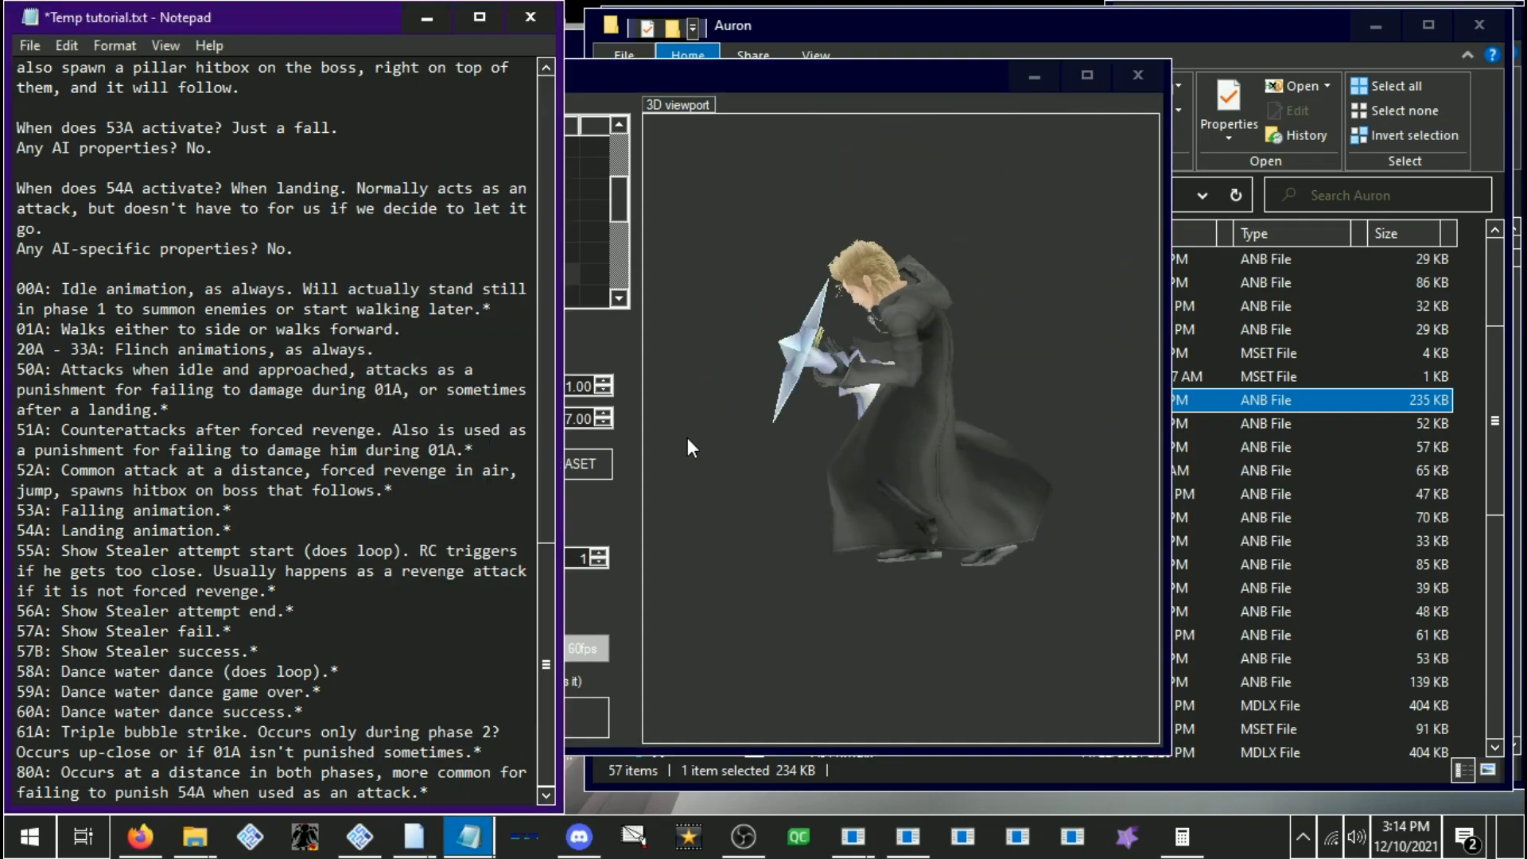
{"action": "left_click", "coordinate": [360, 836]}
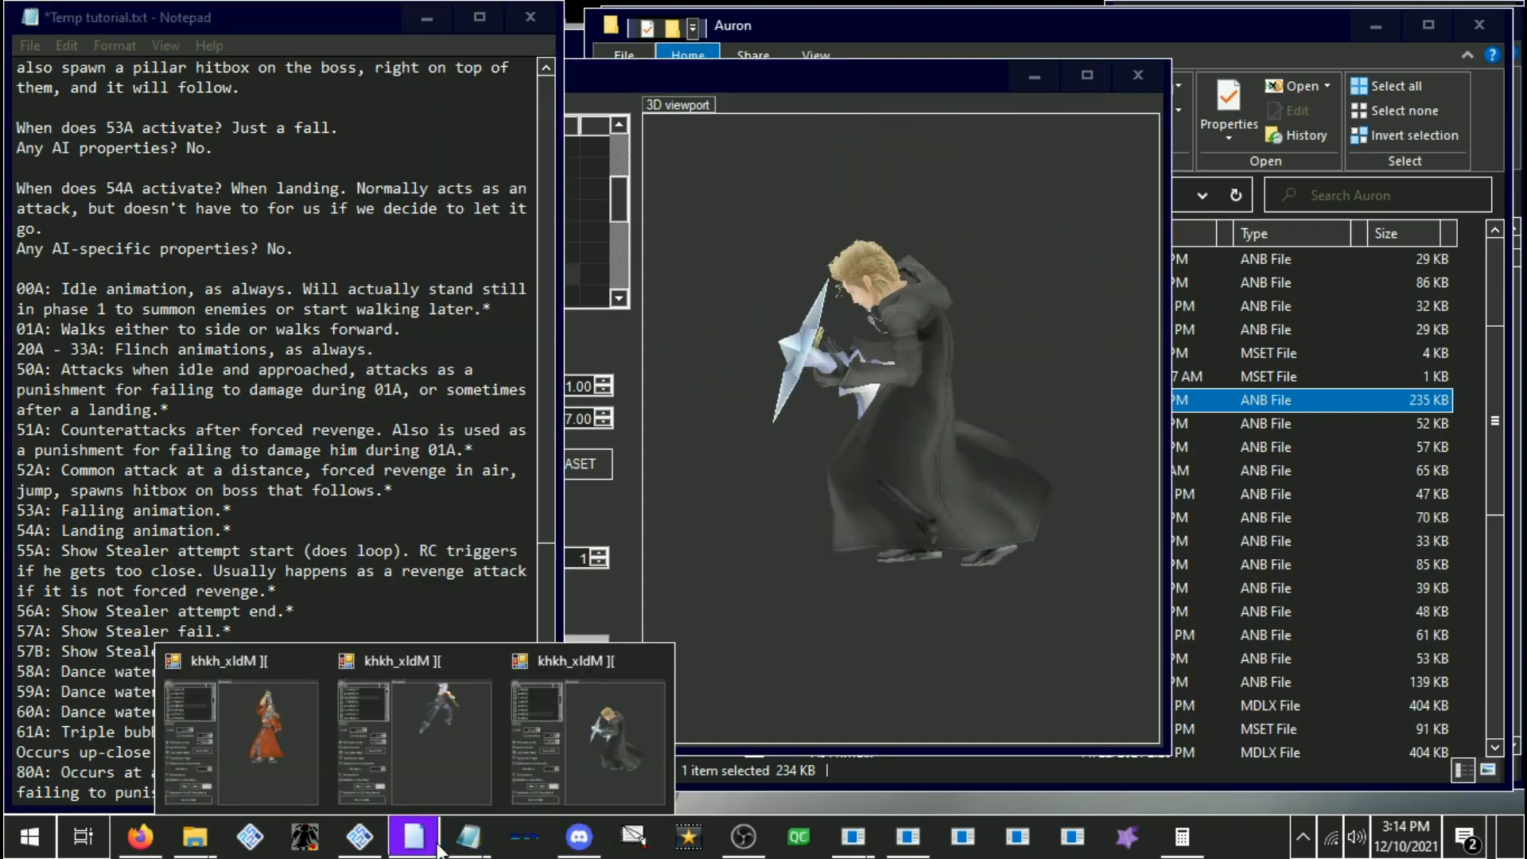
{"action": "left_click", "coordinate": [263, 788]}
{"action": "scroll", "coordinate": [456, 256], "scroll_direction": "down", "scroll_amount": 5}
{"action": "scroll", "coordinate": [469, 250], "scroll_direction": "up", "scroll_amount": 1}
{"action": "left_click", "coordinate": [455, 232]}
{"action": "key", "text": "Down"}
{"action": "left_click", "coordinate": [461, 388]}
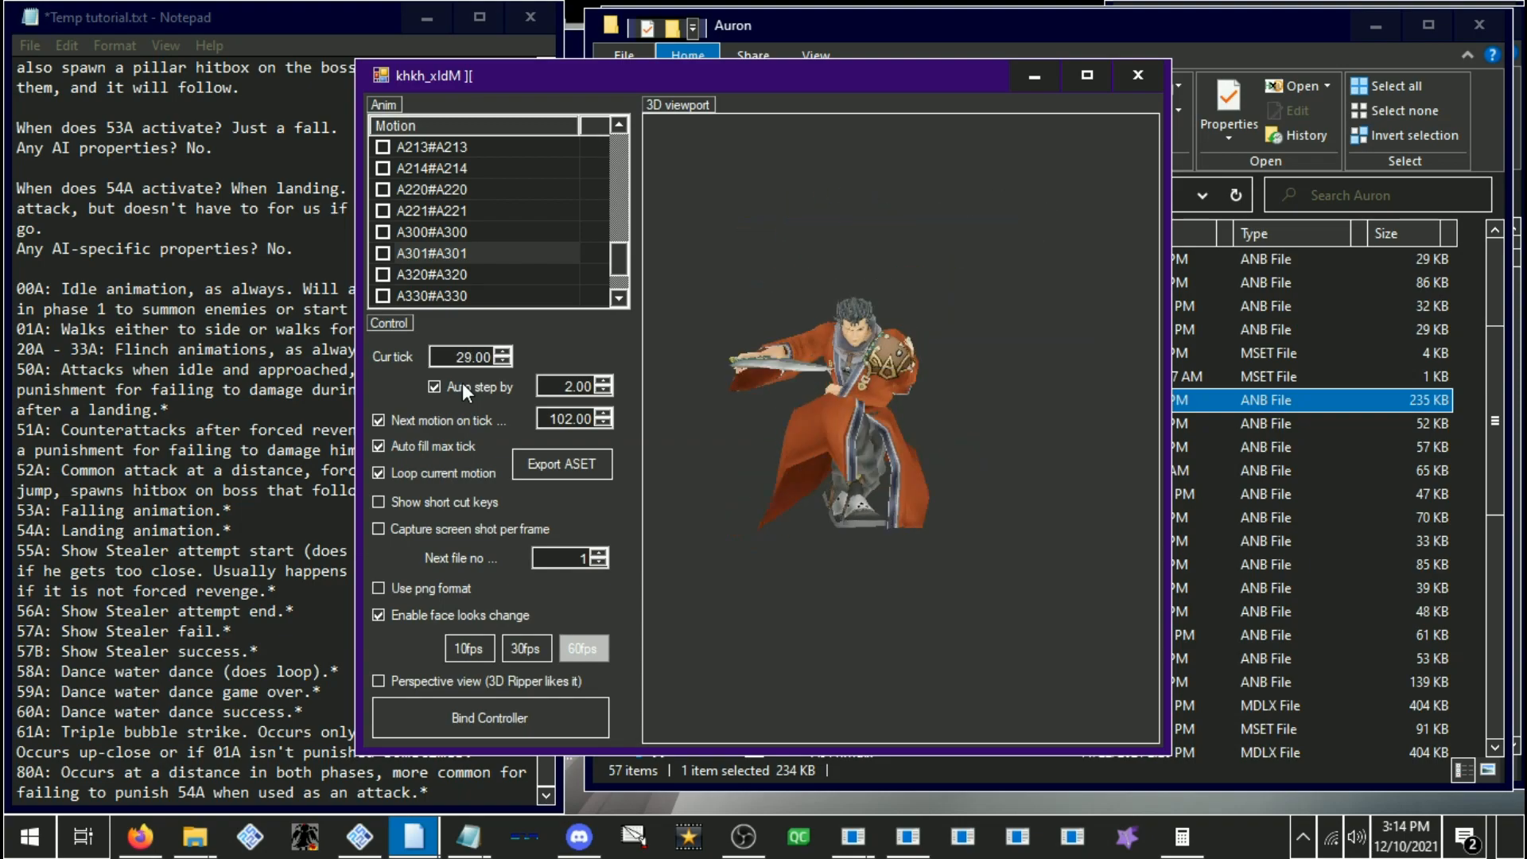
{"action": "left_click", "coordinate": [461, 384]}
Start another kh2mset instance and load AuronWithWeapon.mset from the Auron folder into it
{"action": "left_click", "coordinate": [1196, 432]}
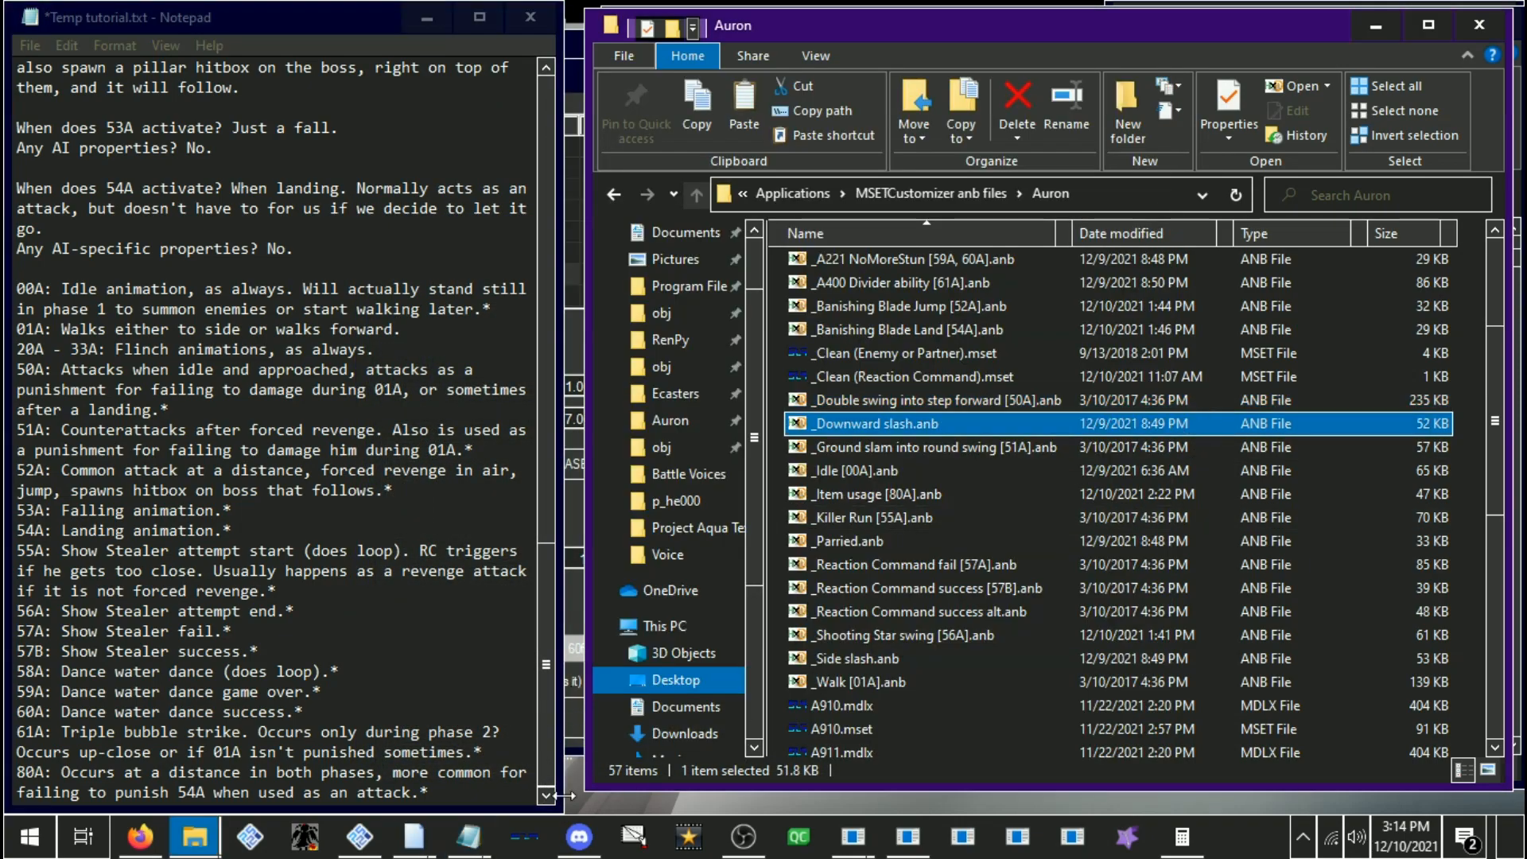
{"action": "left_click", "coordinate": [853, 837]}
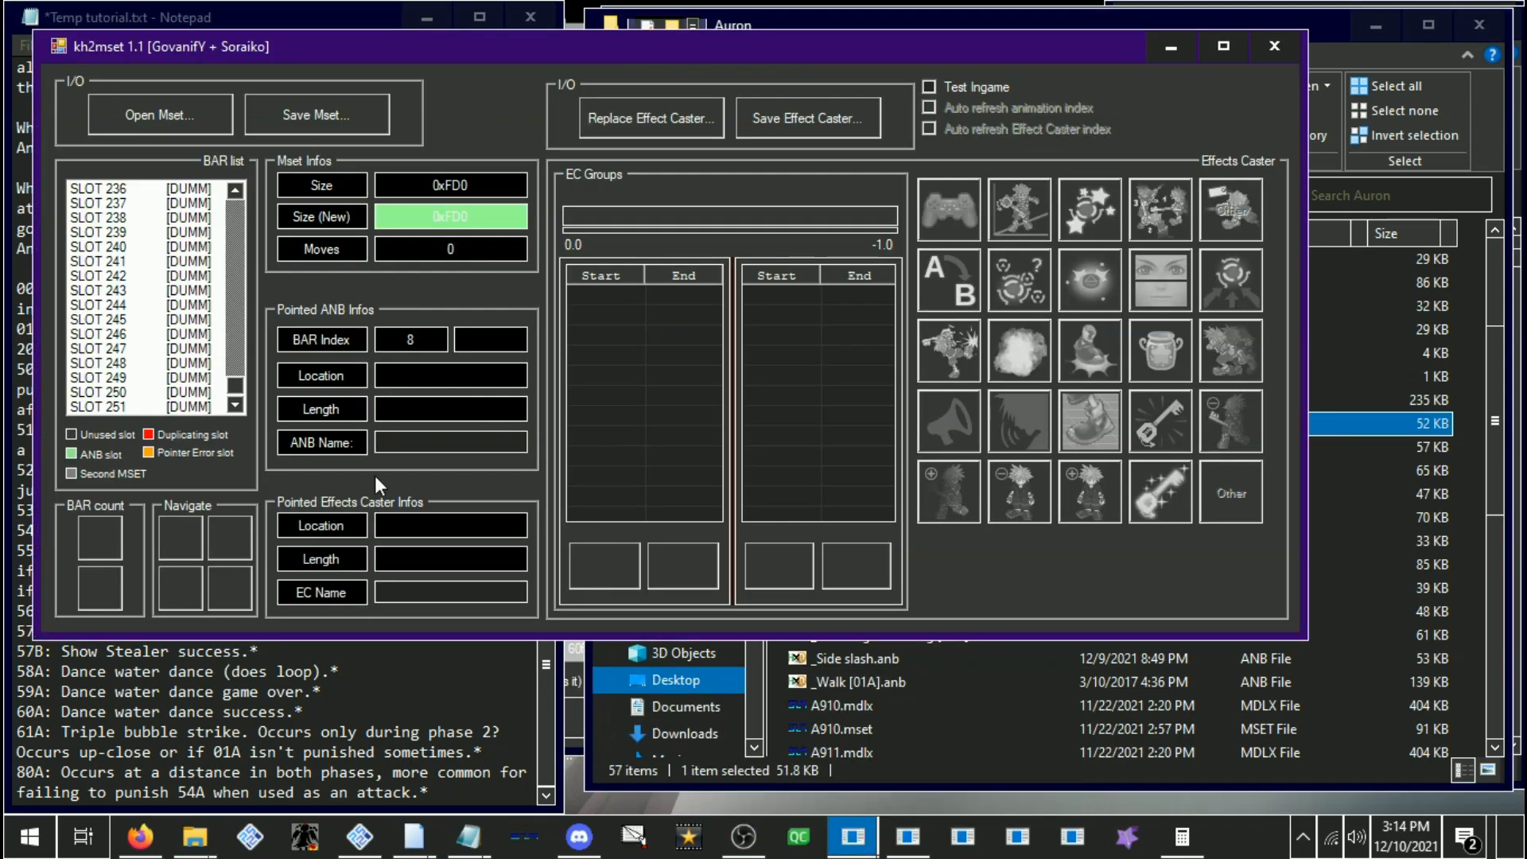
{"action": "right_click", "coordinate": [851, 835]}
{"action": "left_click", "coordinate": [776, 704]}
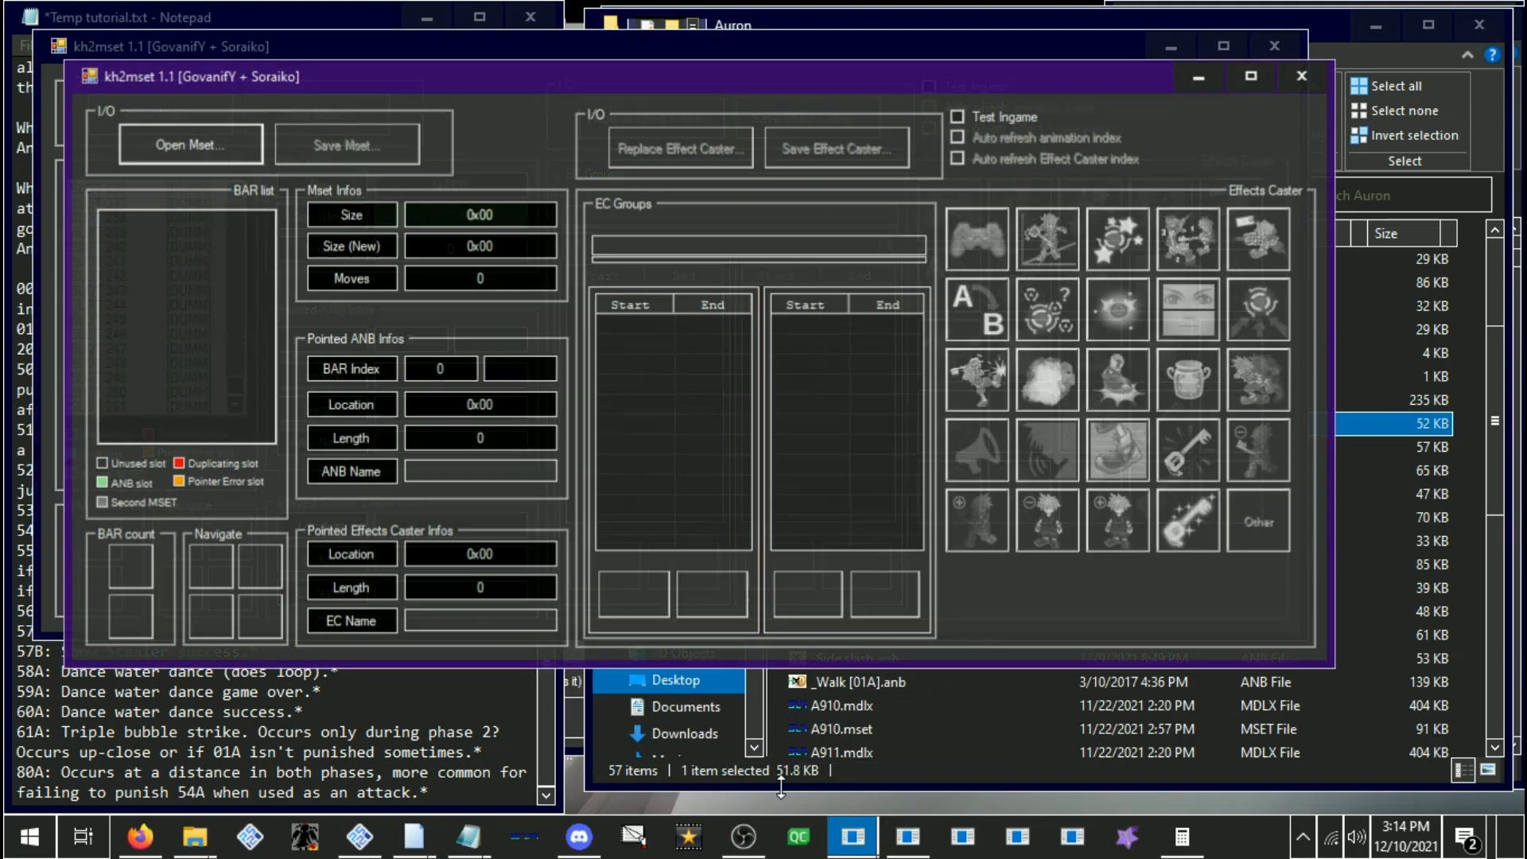
{"action": "left_click", "coordinate": [780, 784]}
{"action": "scroll", "coordinate": [951, 558], "scroll_direction": "down", "scroll_amount": 8}
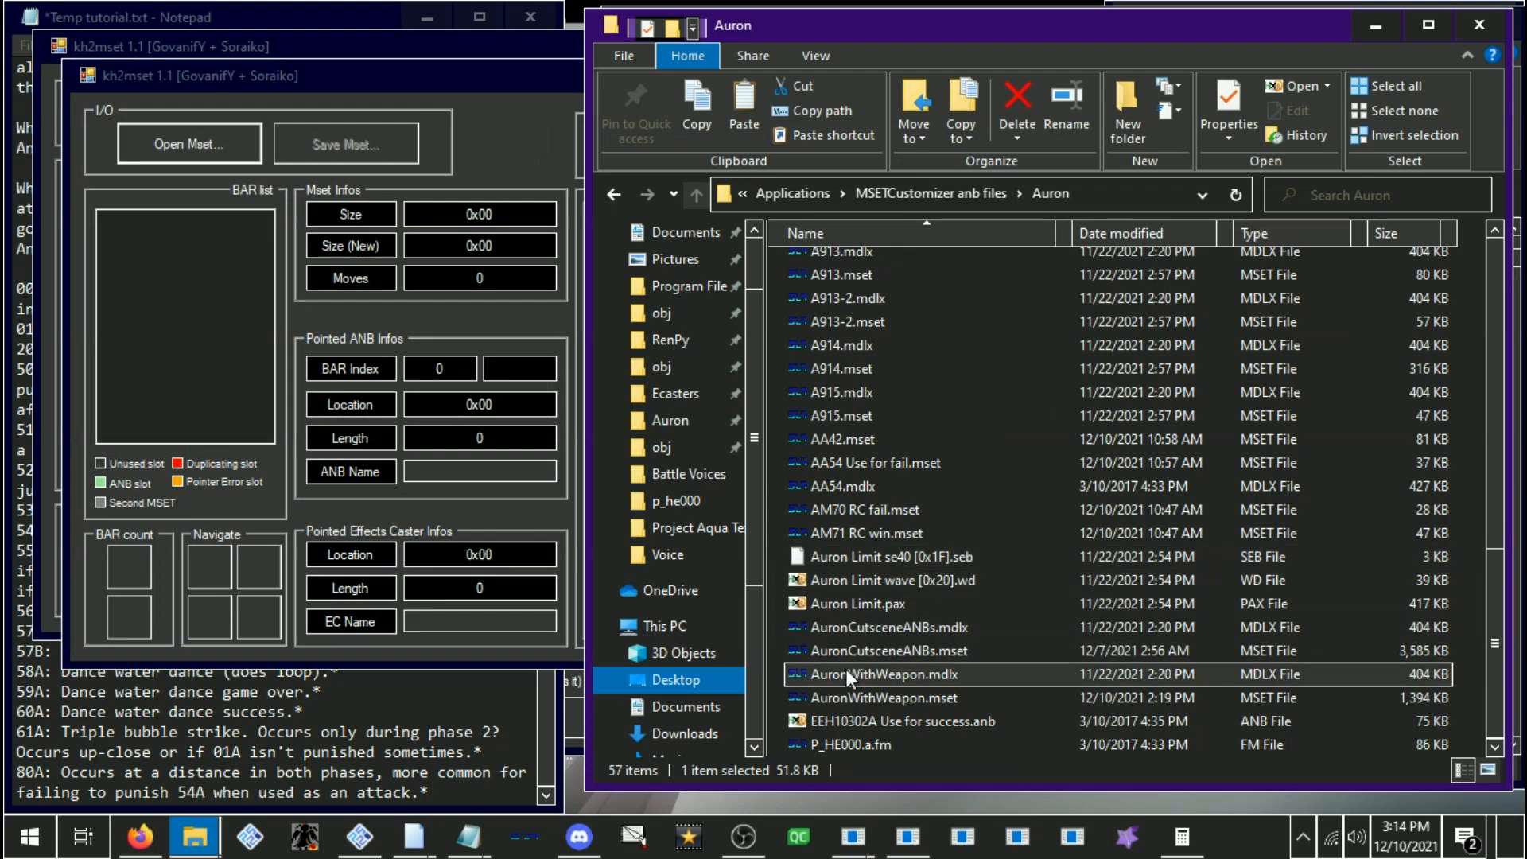
{"action": "left_click_drag", "start_coordinate": [847, 690], "coordinate": [200, 154]}
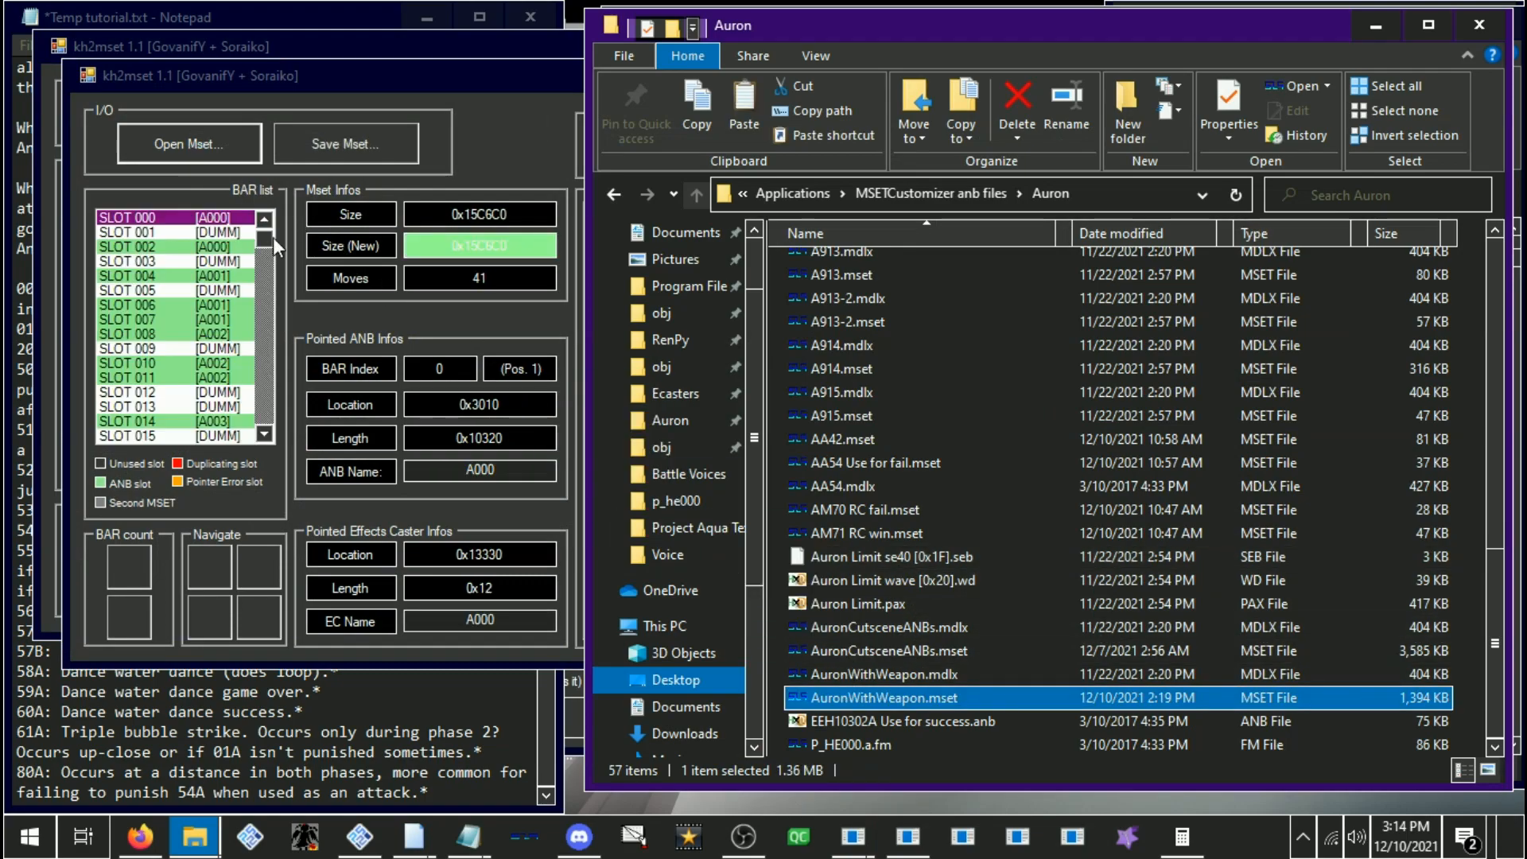
Extract the A301 animation from slot 608 and save it as A301.anb in the Auron folder
{"action": "scroll", "coordinate": [238, 369], "scroll_direction": "down", "scroll_amount": 5}
{"action": "scroll", "coordinate": [238, 370], "scroll_direction": "down", "scroll_amount": 20}
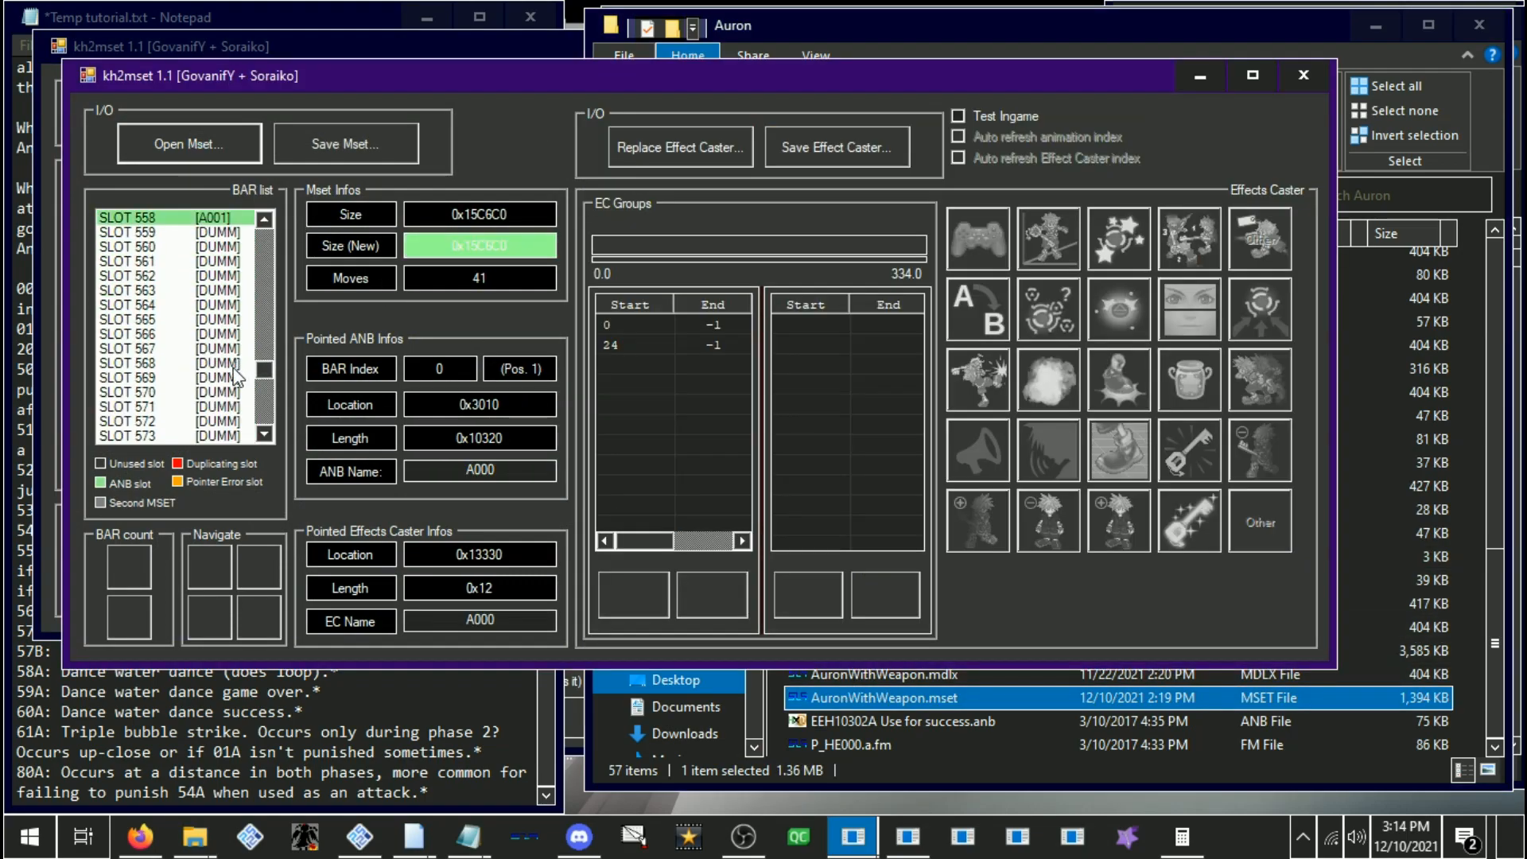
{"action": "left_click", "coordinate": [217, 320]}
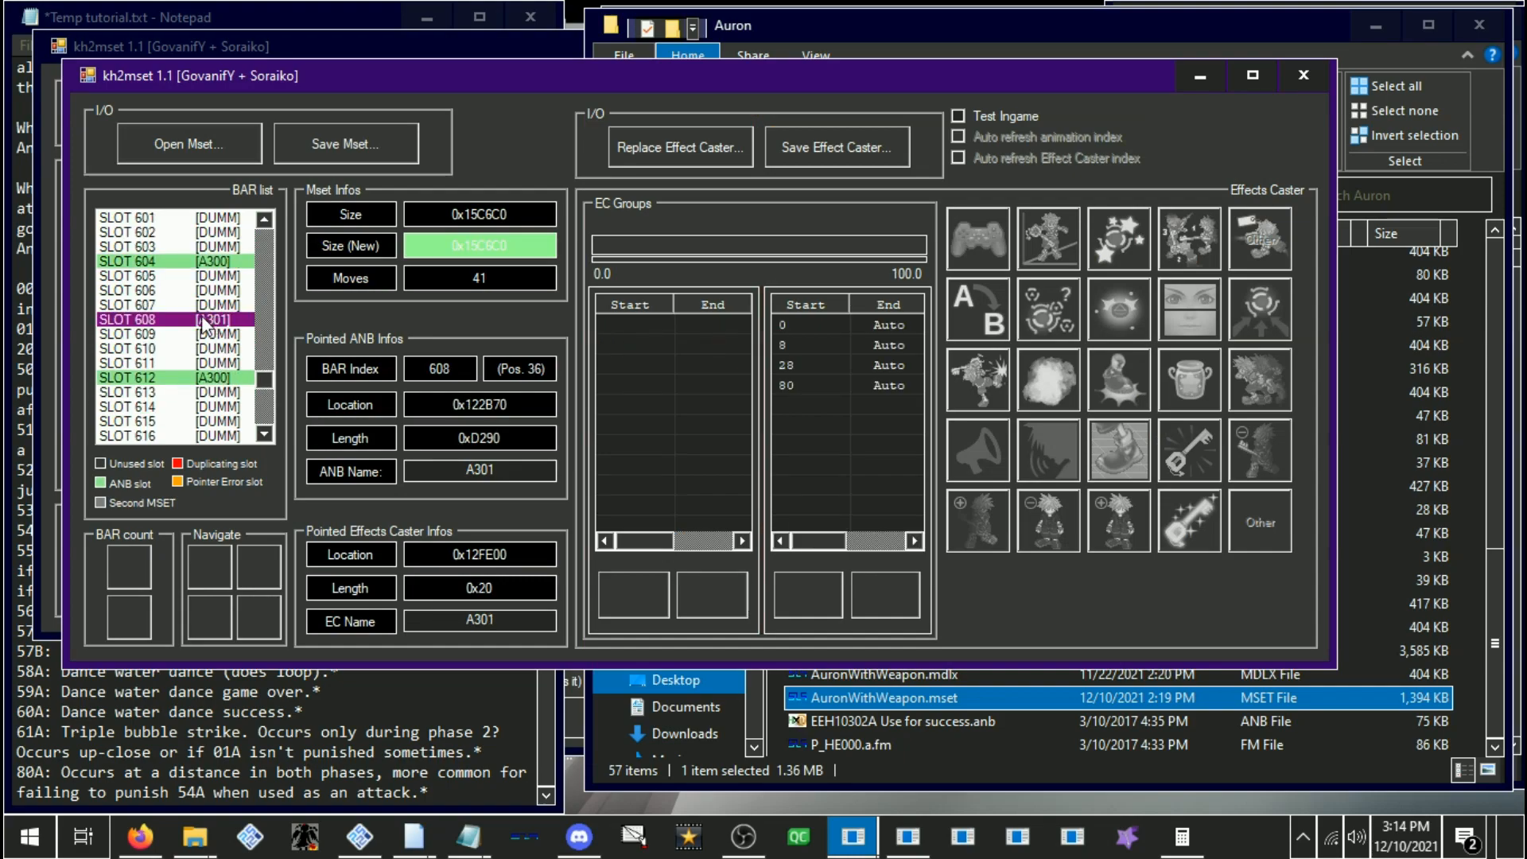
{"action": "right_click", "coordinate": [203, 318]}
{"action": "left_click", "coordinate": [270, 380]}
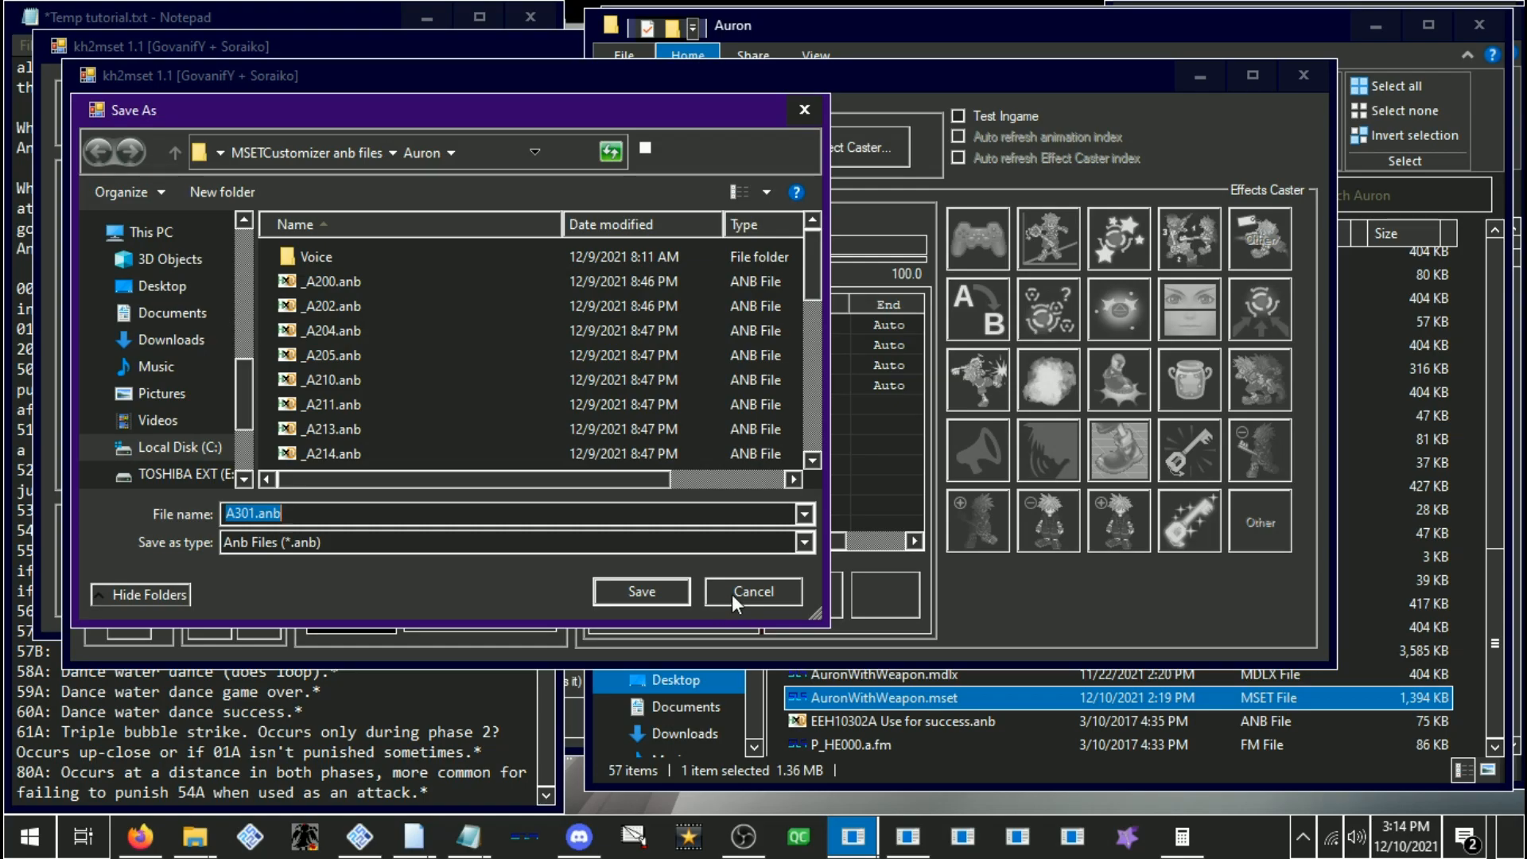
{"action": "left_click", "coordinate": [642, 591]}
Locate the extracted A301.anb in the Auron folder and rename it to A301 [51A].anb
{"action": "left_click", "coordinate": [980, 779]}
{"action": "scroll", "coordinate": [962, 513], "scroll_direction": "up", "scroll_amount": 5}
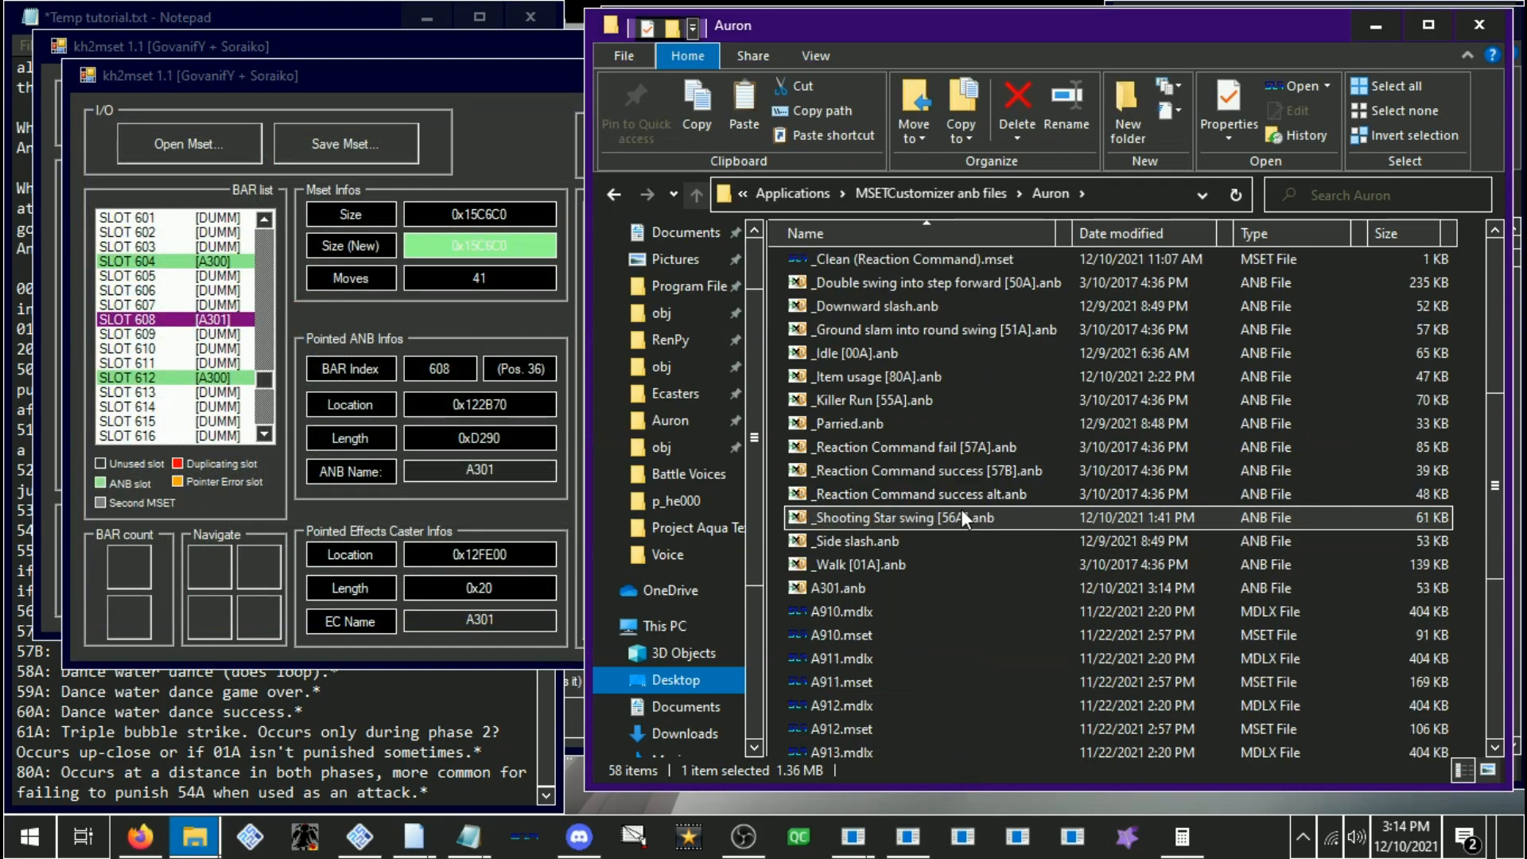
{"action": "scroll", "coordinate": [966, 512], "scroll_direction": "down", "scroll_amount": 6}
{"action": "scroll", "coordinate": [903, 633], "scroll_direction": "up", "scroll_amount": 12}
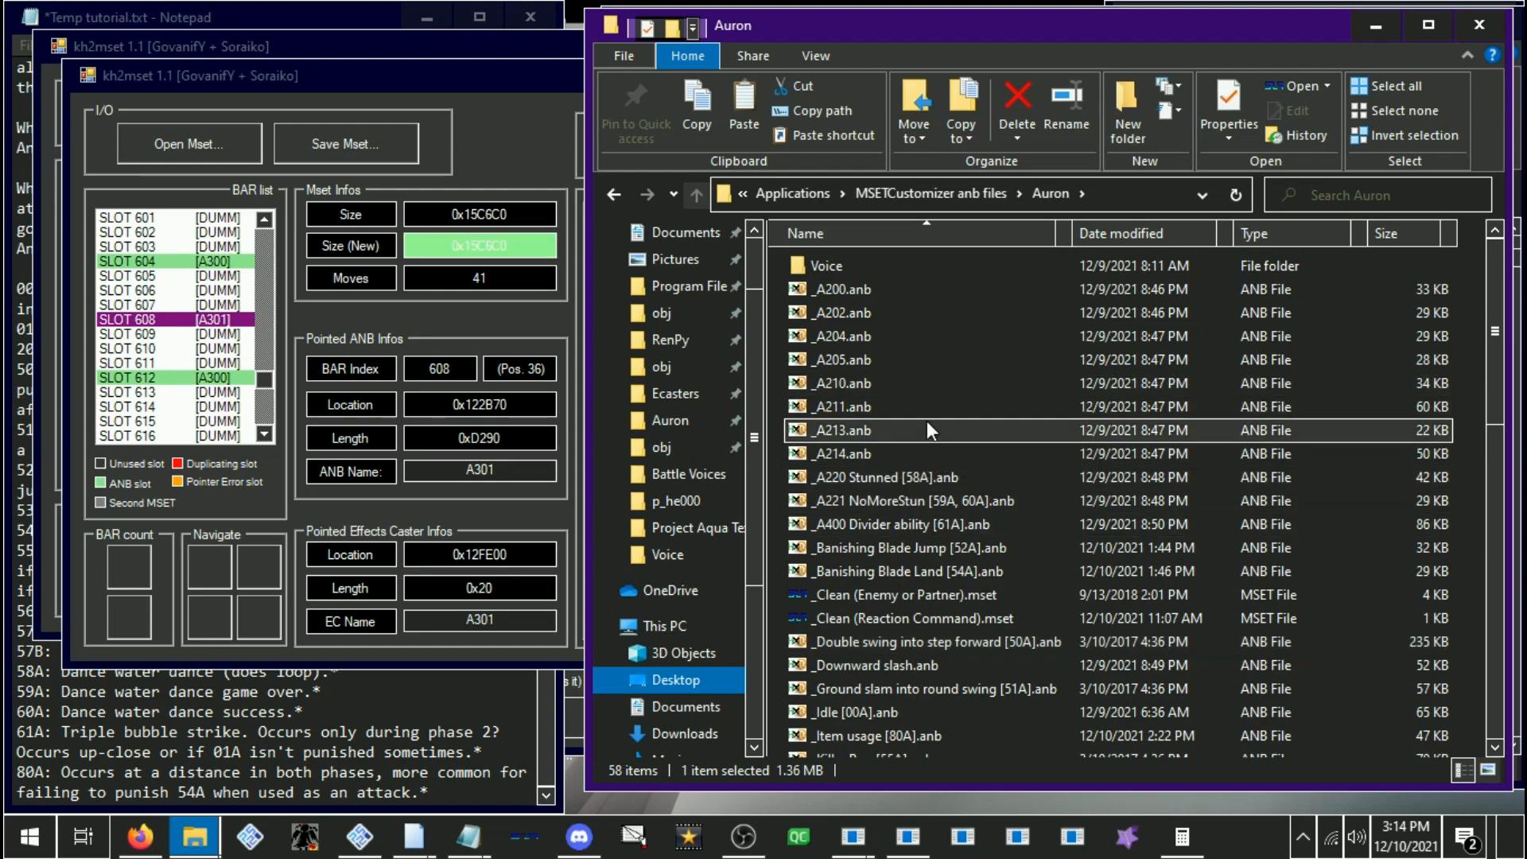
{"action": "scroll", "coordinate": [928, 422], "scroll_direction": "down", "scroll_amount": 5}
{"action": "left_click", "coordinate": [837, 606]}
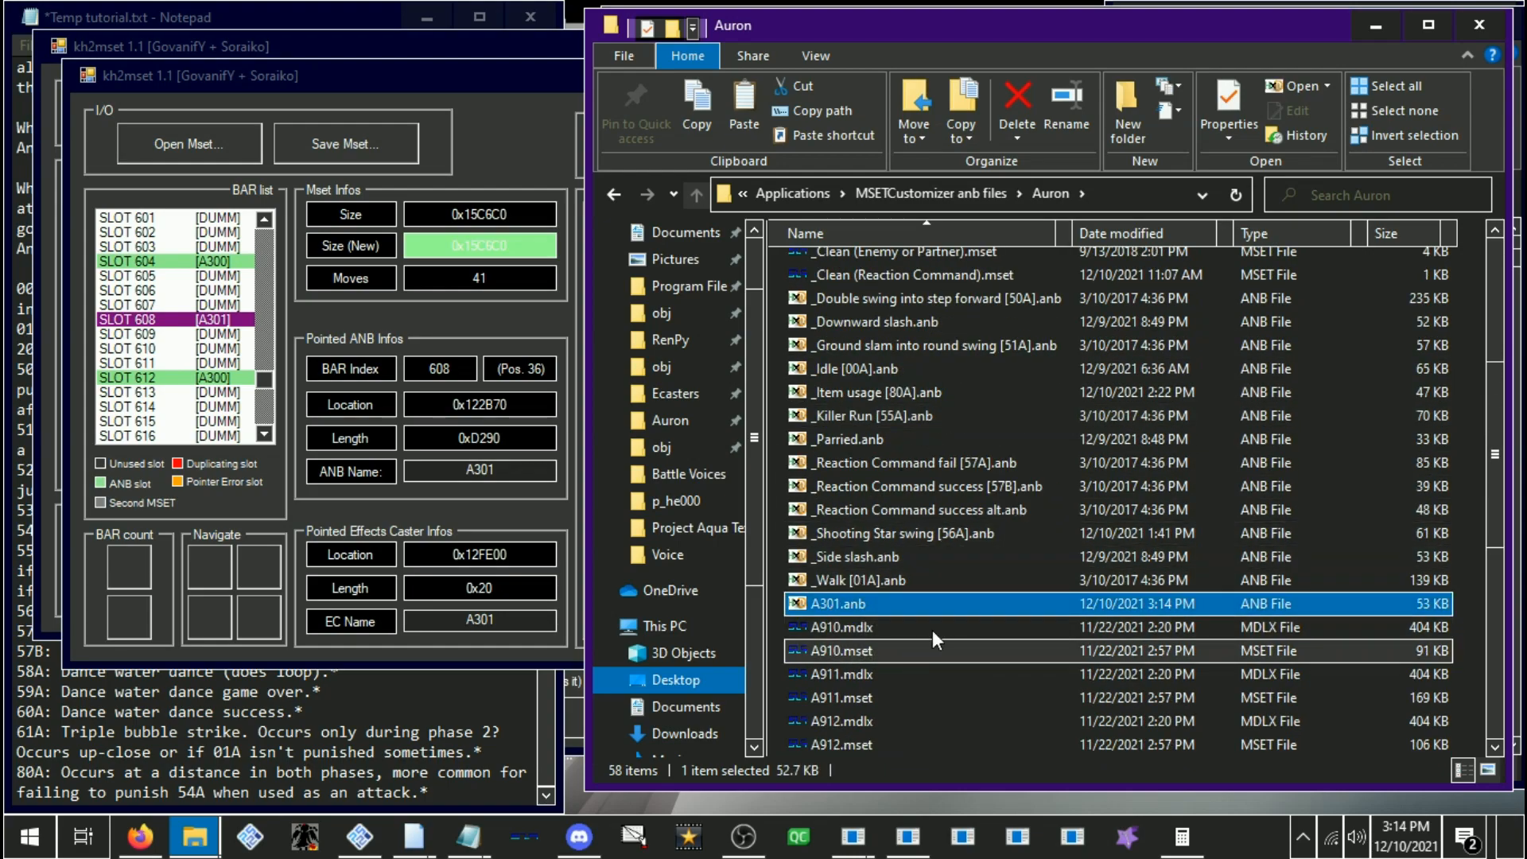
{"action": "scroll", "coordinate": [837, 609], "scroll_direction": "down", "scroll_amount": 1}
{"action": "left_click", "coordinate": [837, 540]}
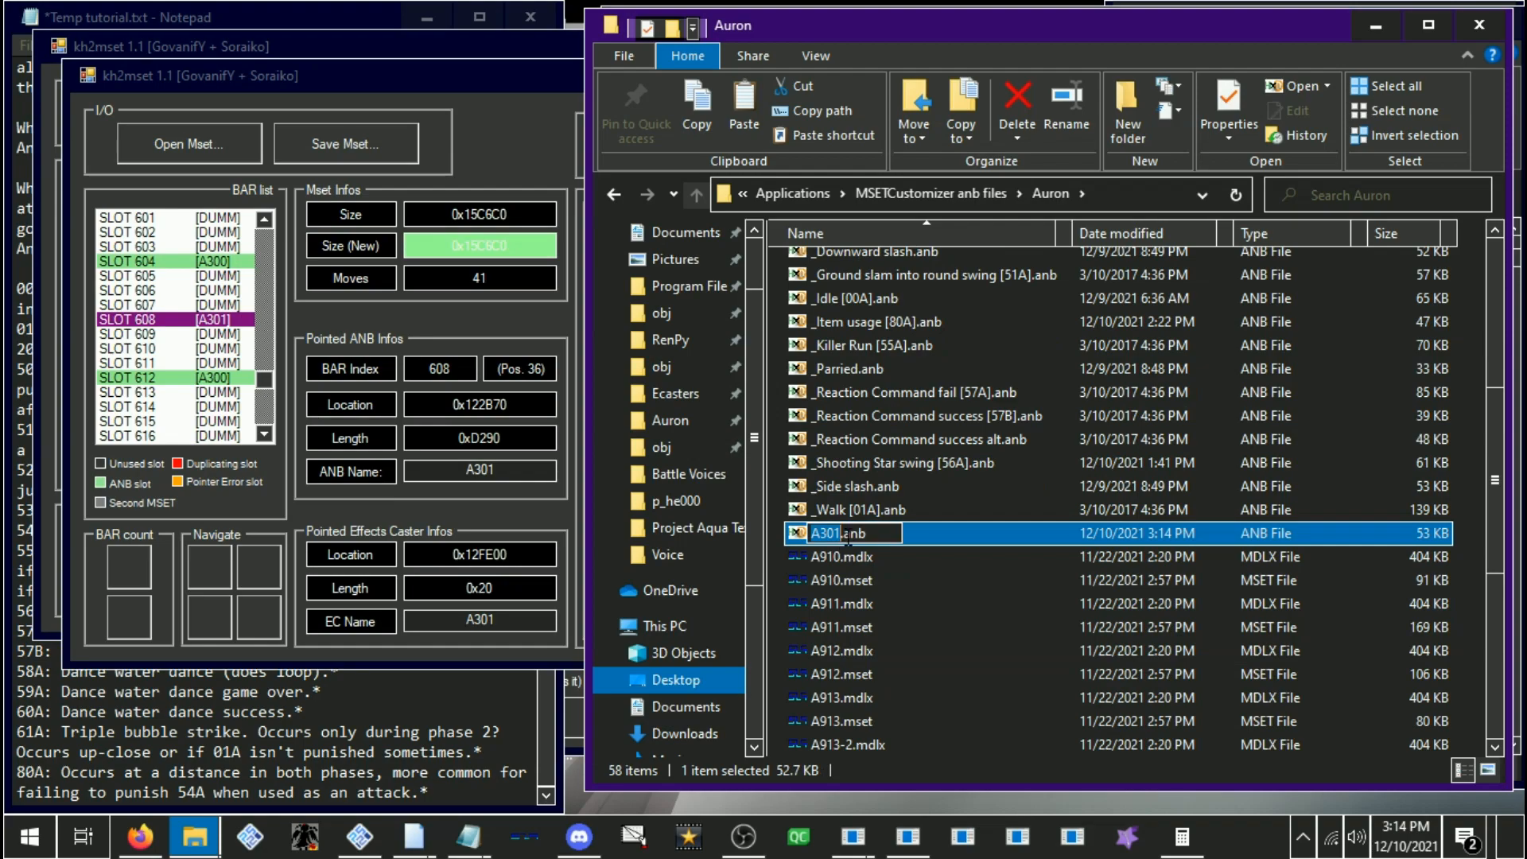
{"action": "left_click", "coordinate": [841, 534]}
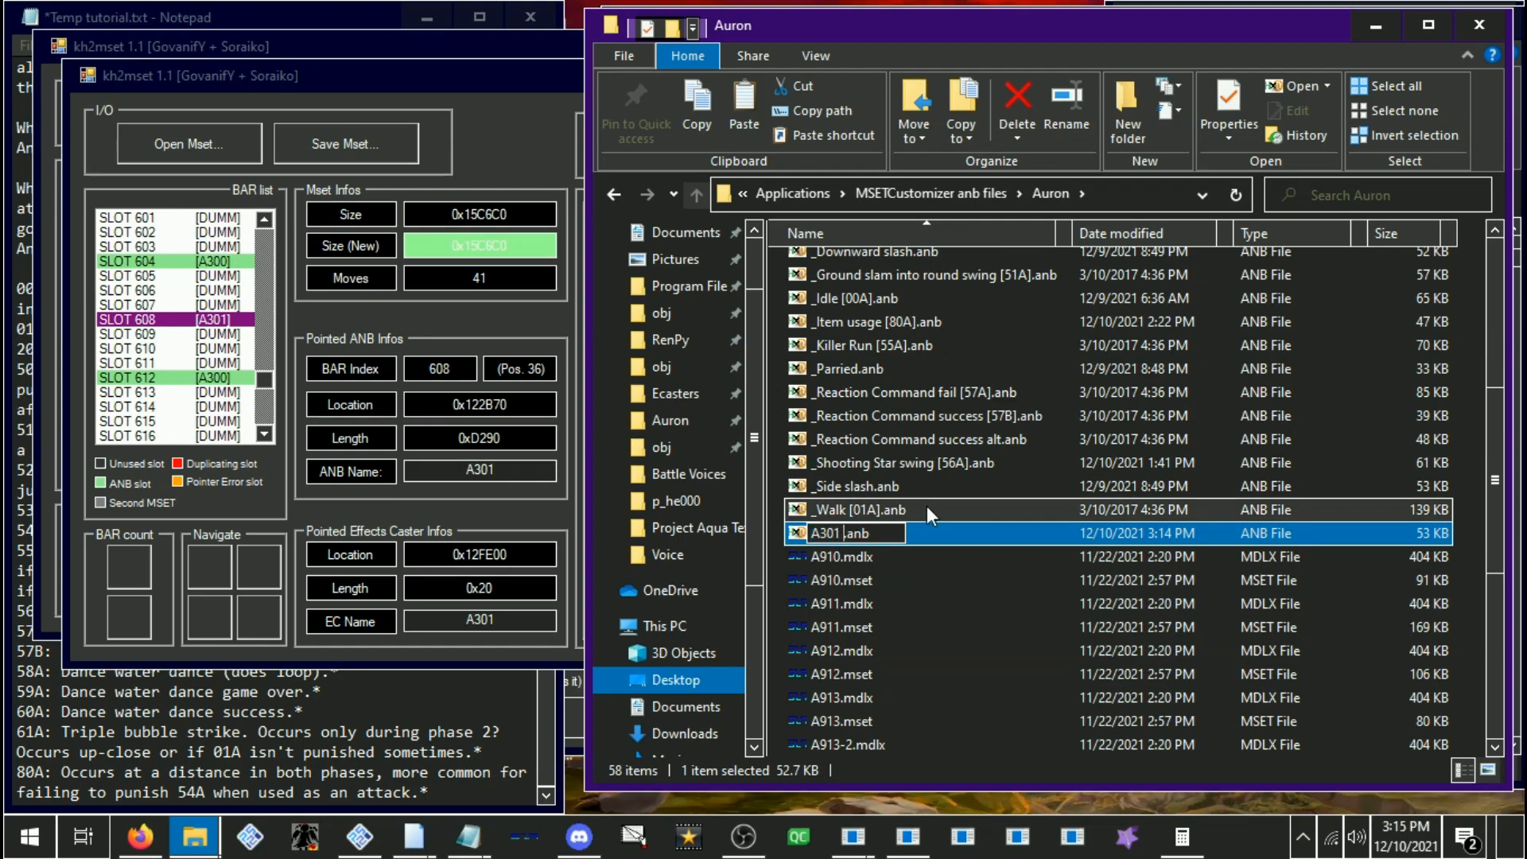
{"action": "type", "text": "[51A]"}
{"action": "key", "text": "Return"}
{"action": "scroll", "coordinate": [876, 509], "scroll_direction": "up", "scroll_amount": 4}
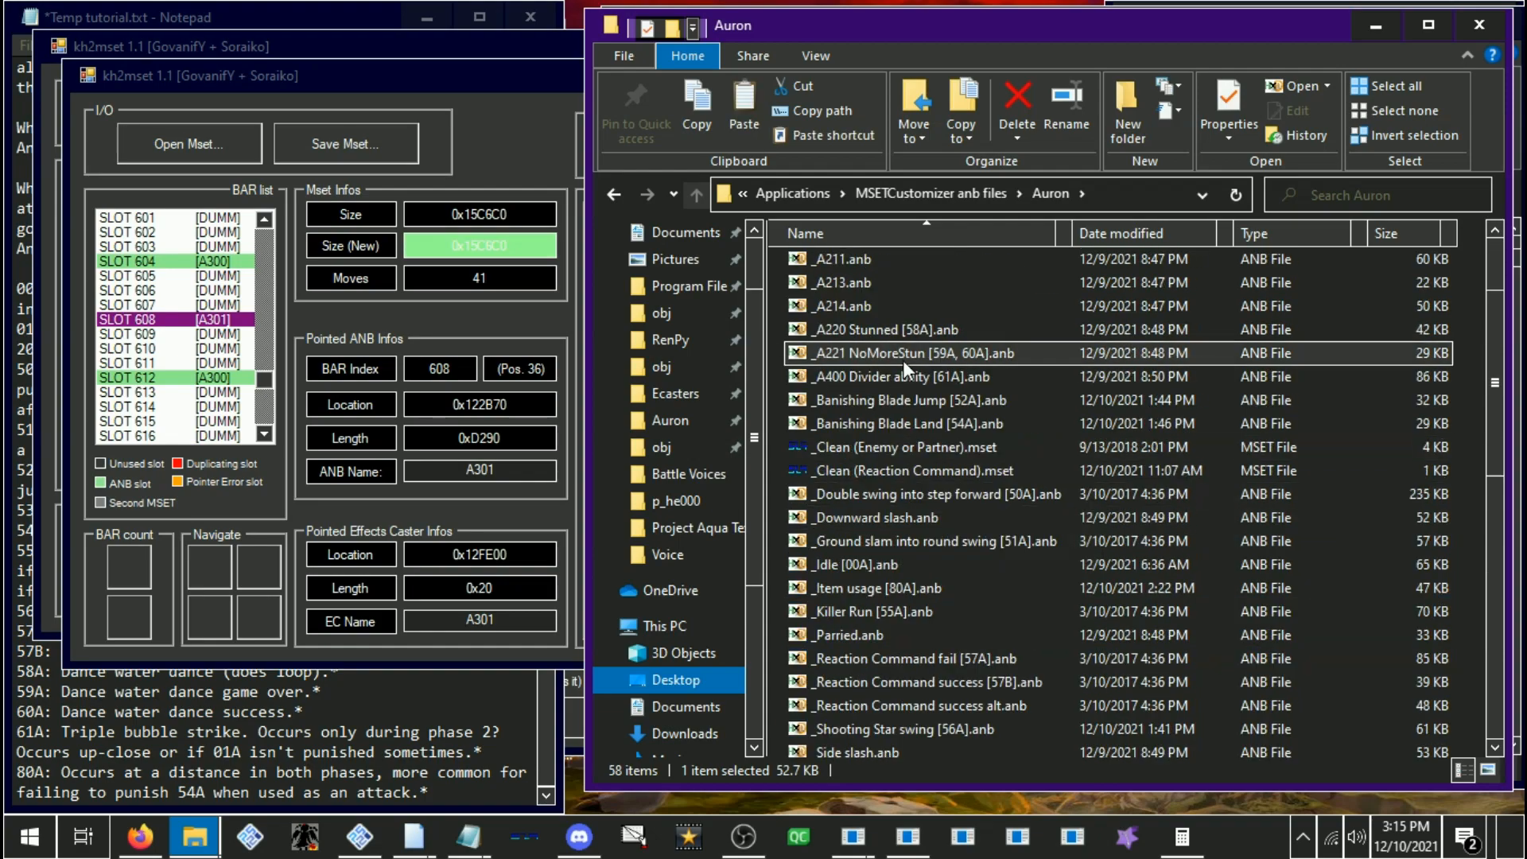
{"action": "scroll", "coordinate": [903, 360], "scroll_direction": "down", "scroll_amount": 1}
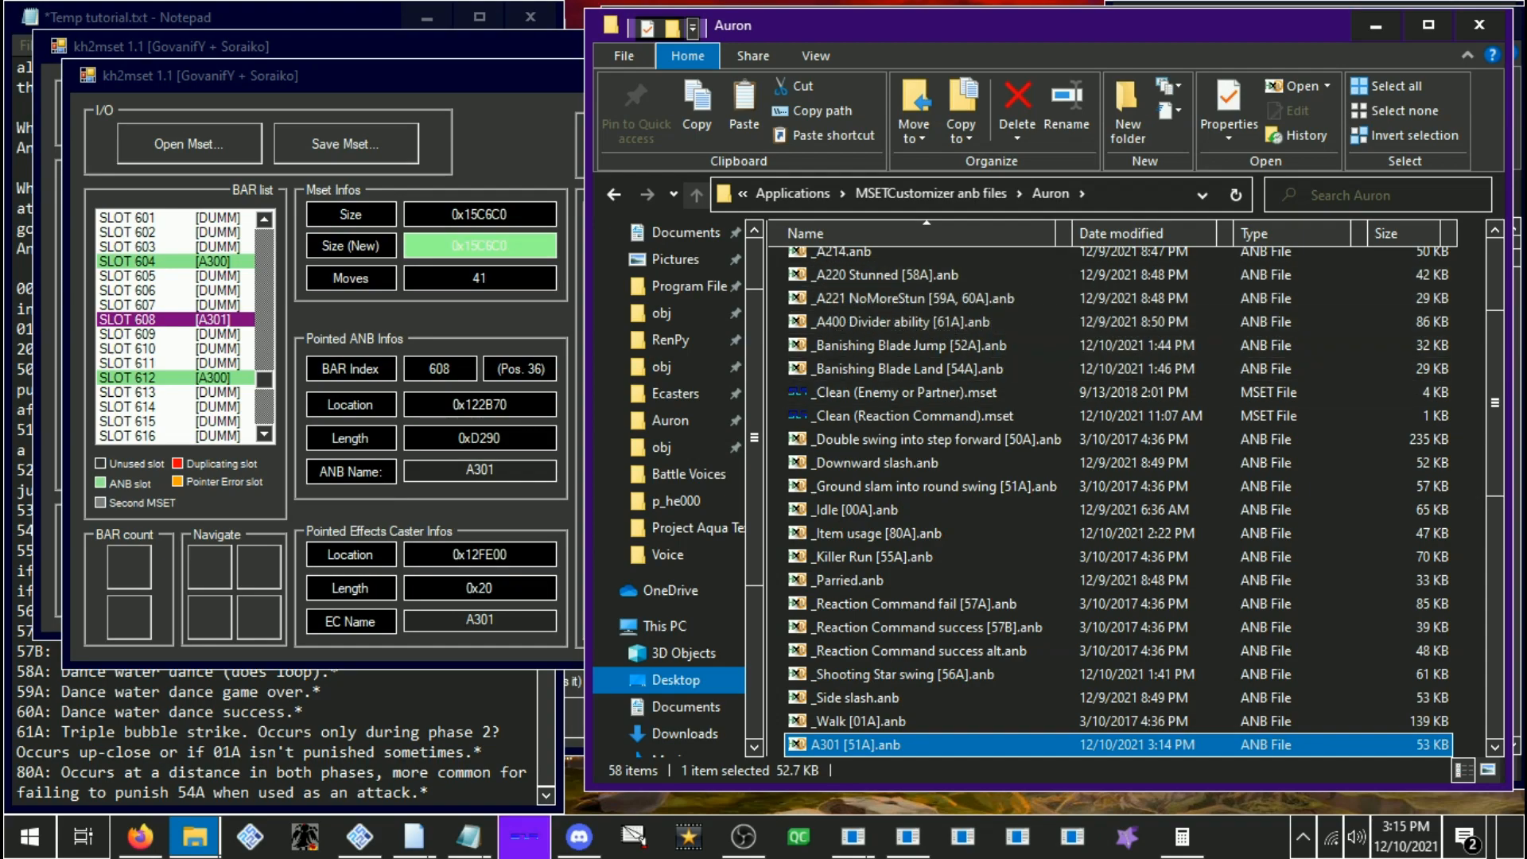
Play Demyx's 60A and 61A motions in the khkh_xldM preview, then stop auto step and put the preview away
{"action": "mouse_move", "coordinate": [414, 837]}
{"action": "left_click", "coordinate": [588, 728]}
{"action": "scroll", "coordinate": [472, 261], "scroll_direction": "down", "scroll_amount": 4}
{"action": "left_click", "coordinate": [461, 251]}
{"action": "left_click", "coordinate": [471, 381]}
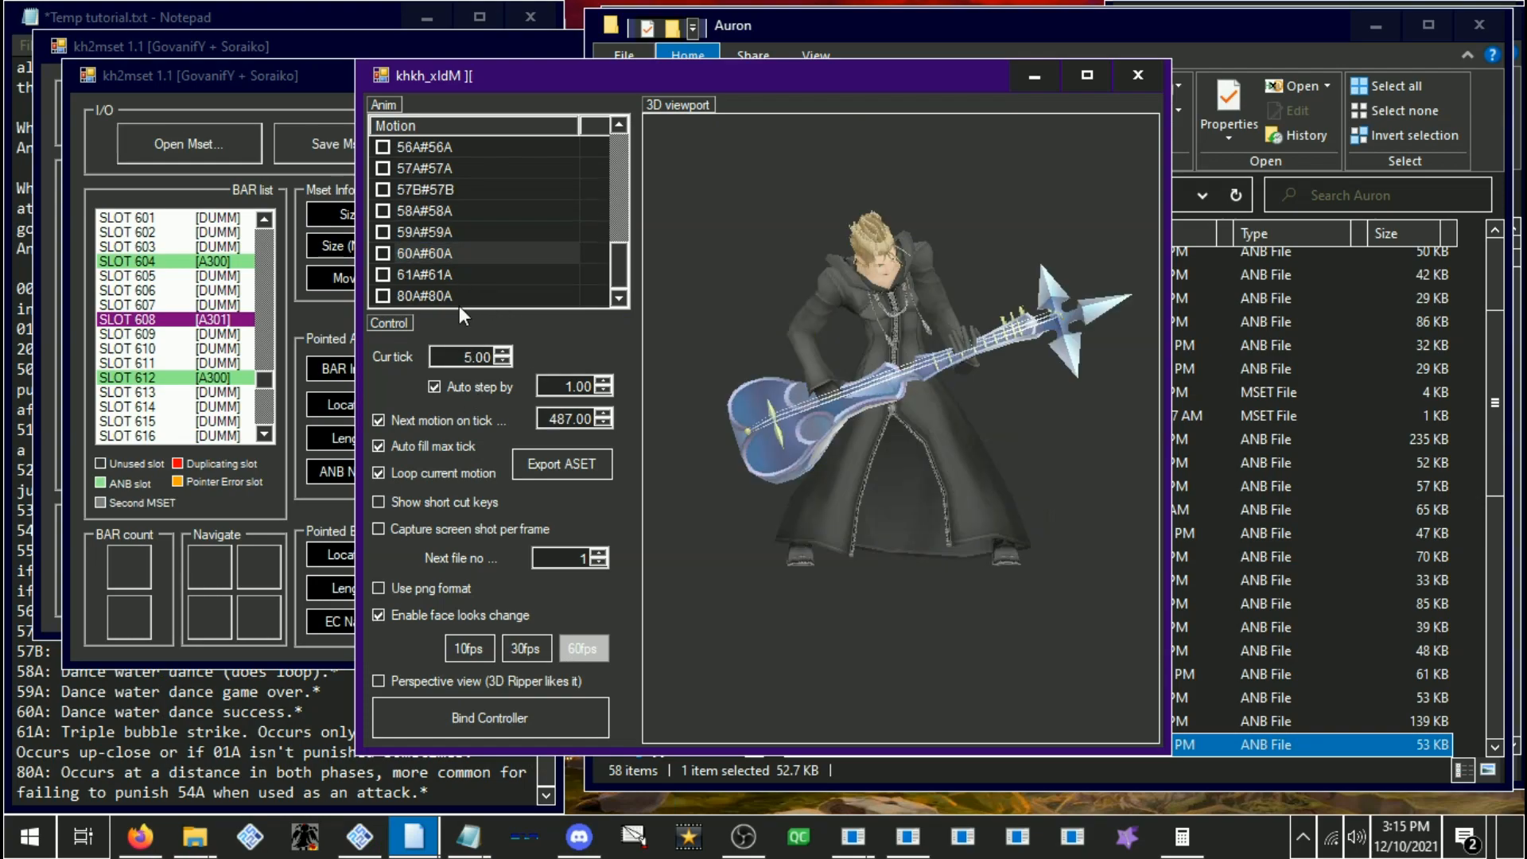
{"action": "left_click", "coordinate": [449, 274]}
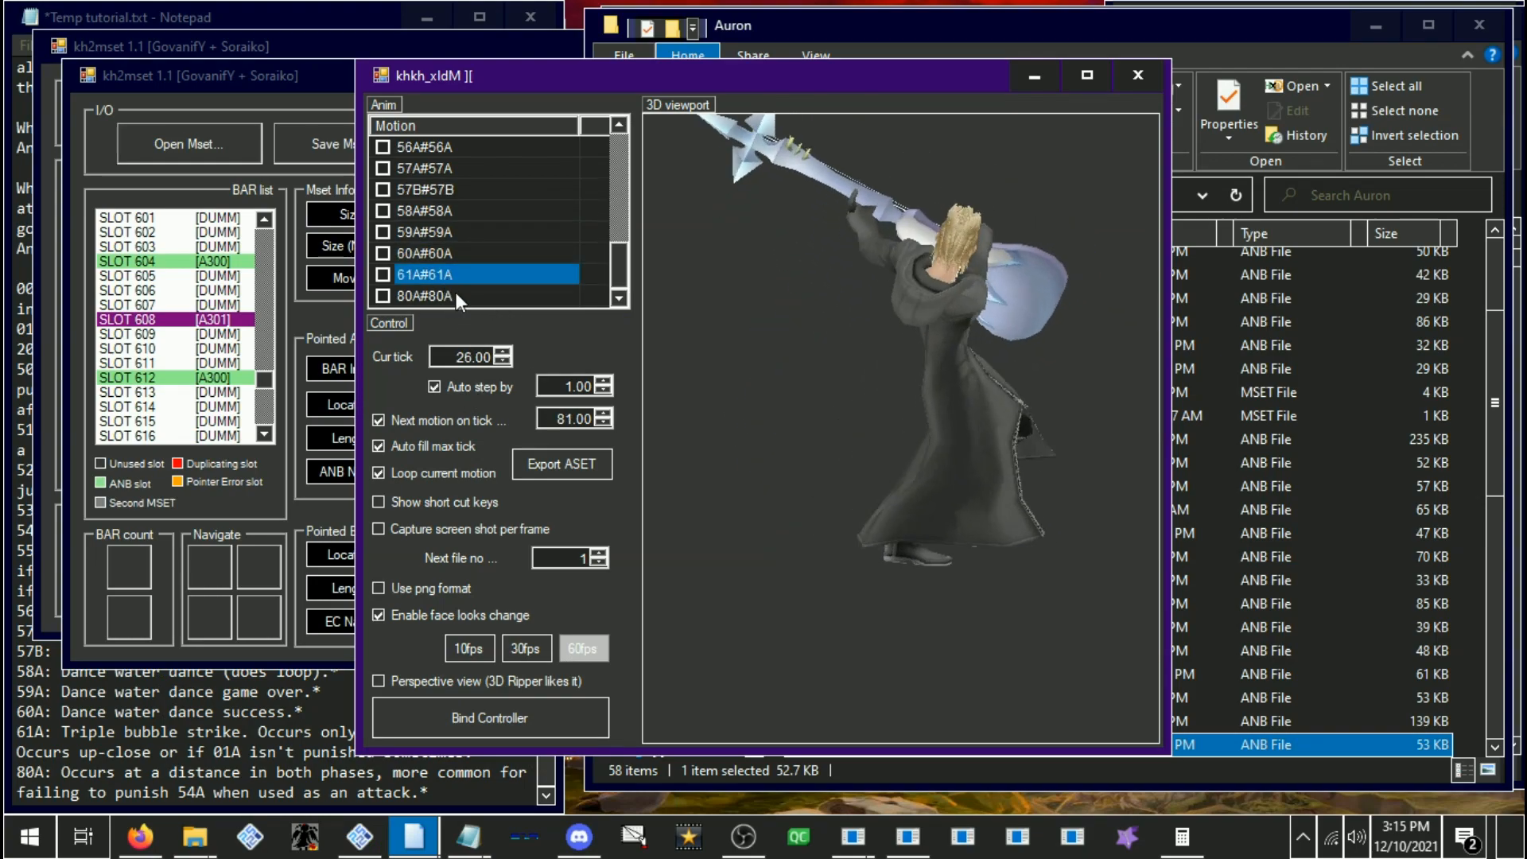
{"action": "left_click", "coordinate": [449, 385]}
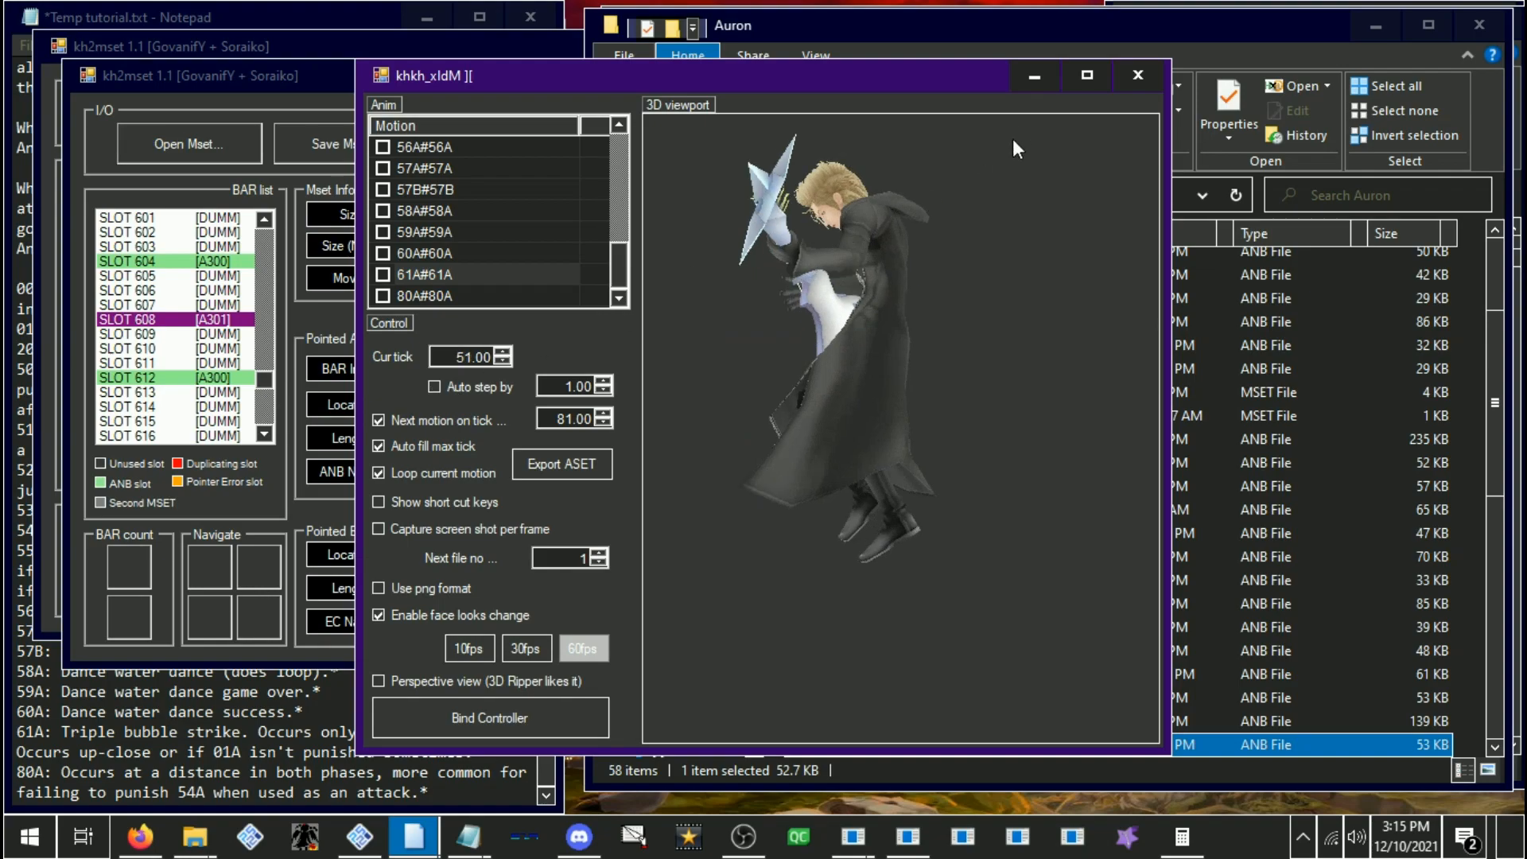
{"action": "left_click", "coordinate": [1018, 79]}
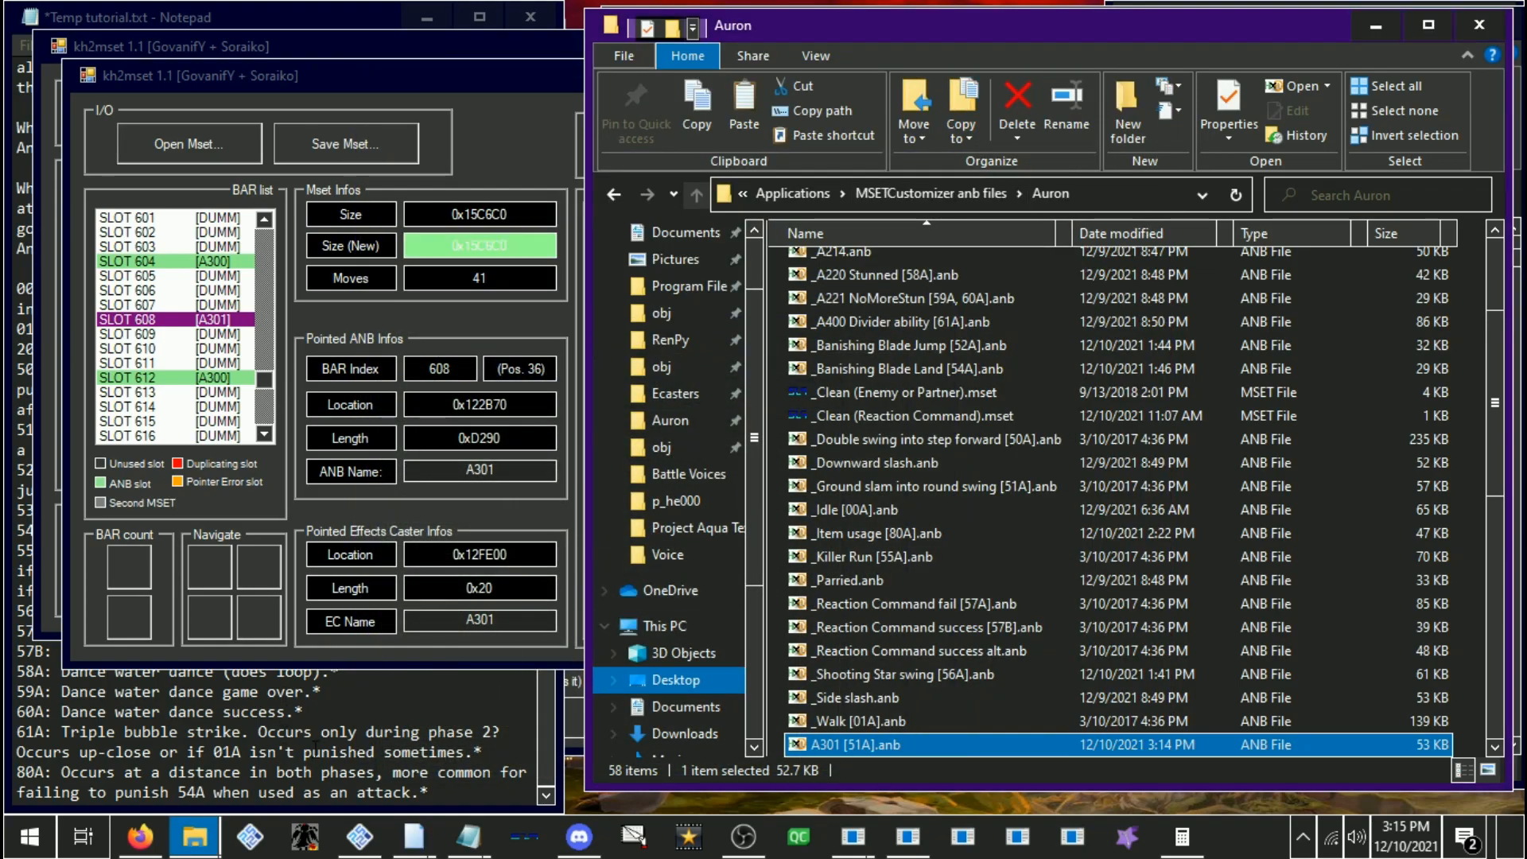
{"action": "left_click", "coordinate": [315, 752]}
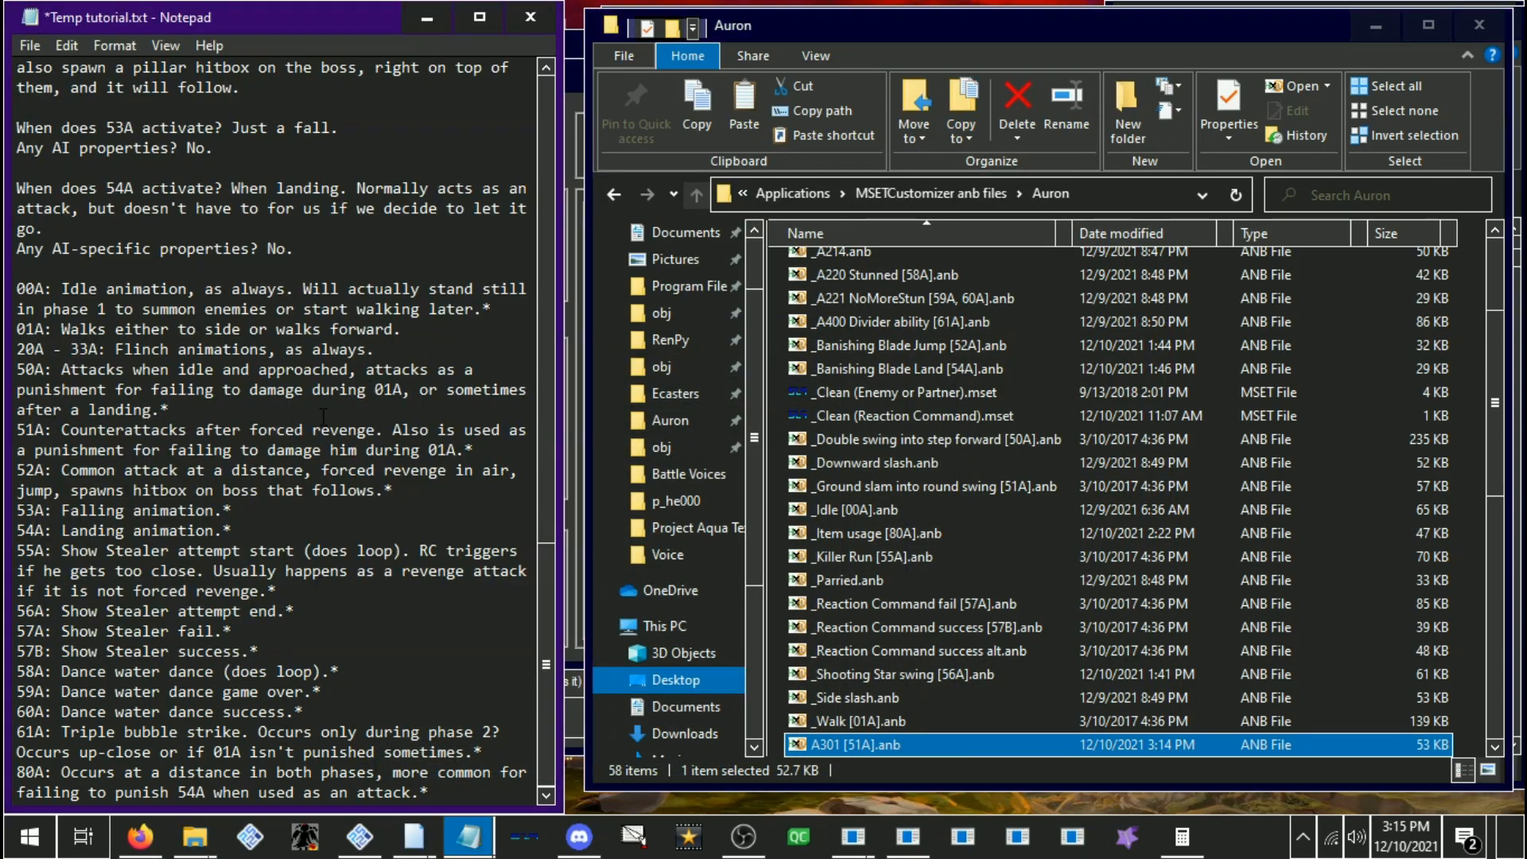
{"action": "left_click", "coordinate": [486, 449]}
{"action": "type", "text": "**"}
{"action": "type", "text": "*"}
{"action": "left_click_drag", "start_coordinate": [491, 451], "coordinate": [481, 450]}
{"action": "key", "text": "BackSpace"}
{"action": "key", "text": "BackSpace"}
Review the notes' animation entries from 50A through the Show Stealer motions
{"action": "left_click_drag", "start_coordinate": [448, 369], "coordinate": [417, 350]}
{"action": "left_click", "coordinate": [402, 329]}
{"action": "left_click_drag", "start_coordinate": [18, 470], "coordinate": [226, 490]}
{"action": "left_click_drag", "start_coordinate": [378, 637], "coordinate": [174, 550]}
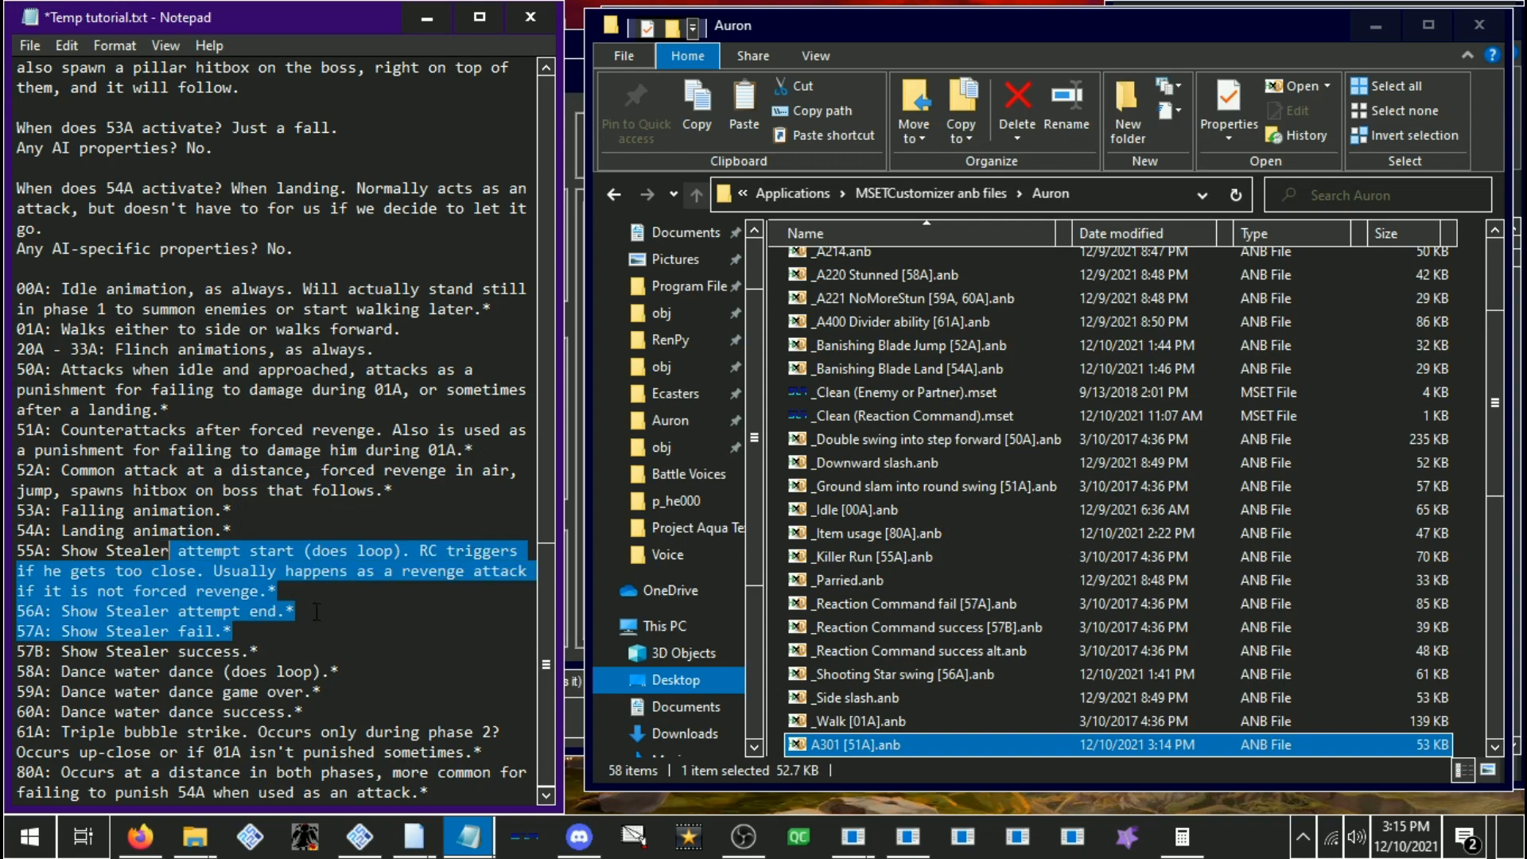
{"action": "left_click", "coordinate": [358, 639]}
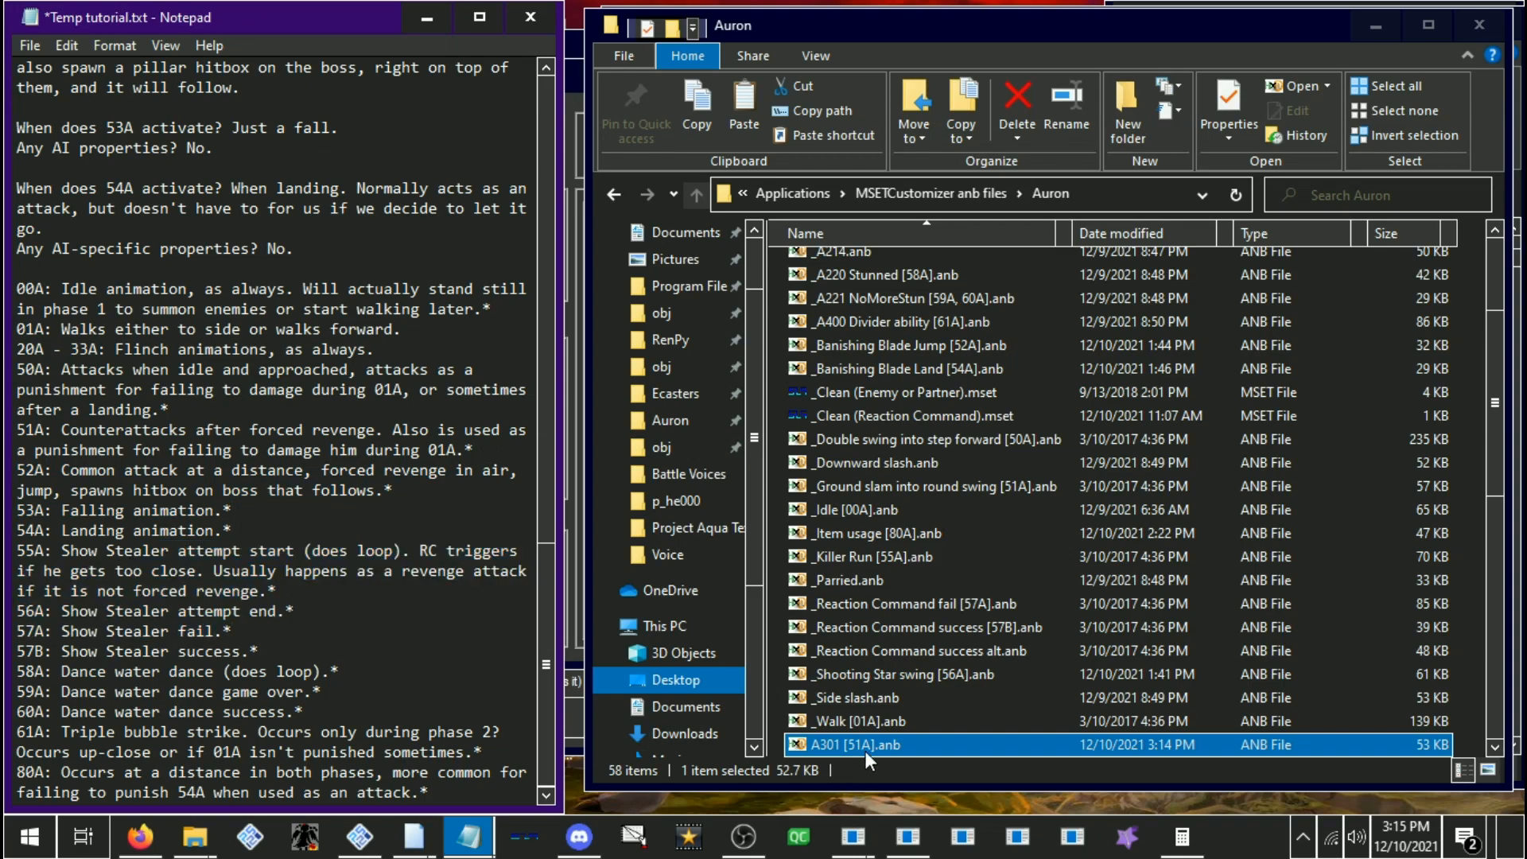
Delete the A301 [51A].anb file from the Auron folder
{"action": "left_click", "coordinate": [864, 752]}
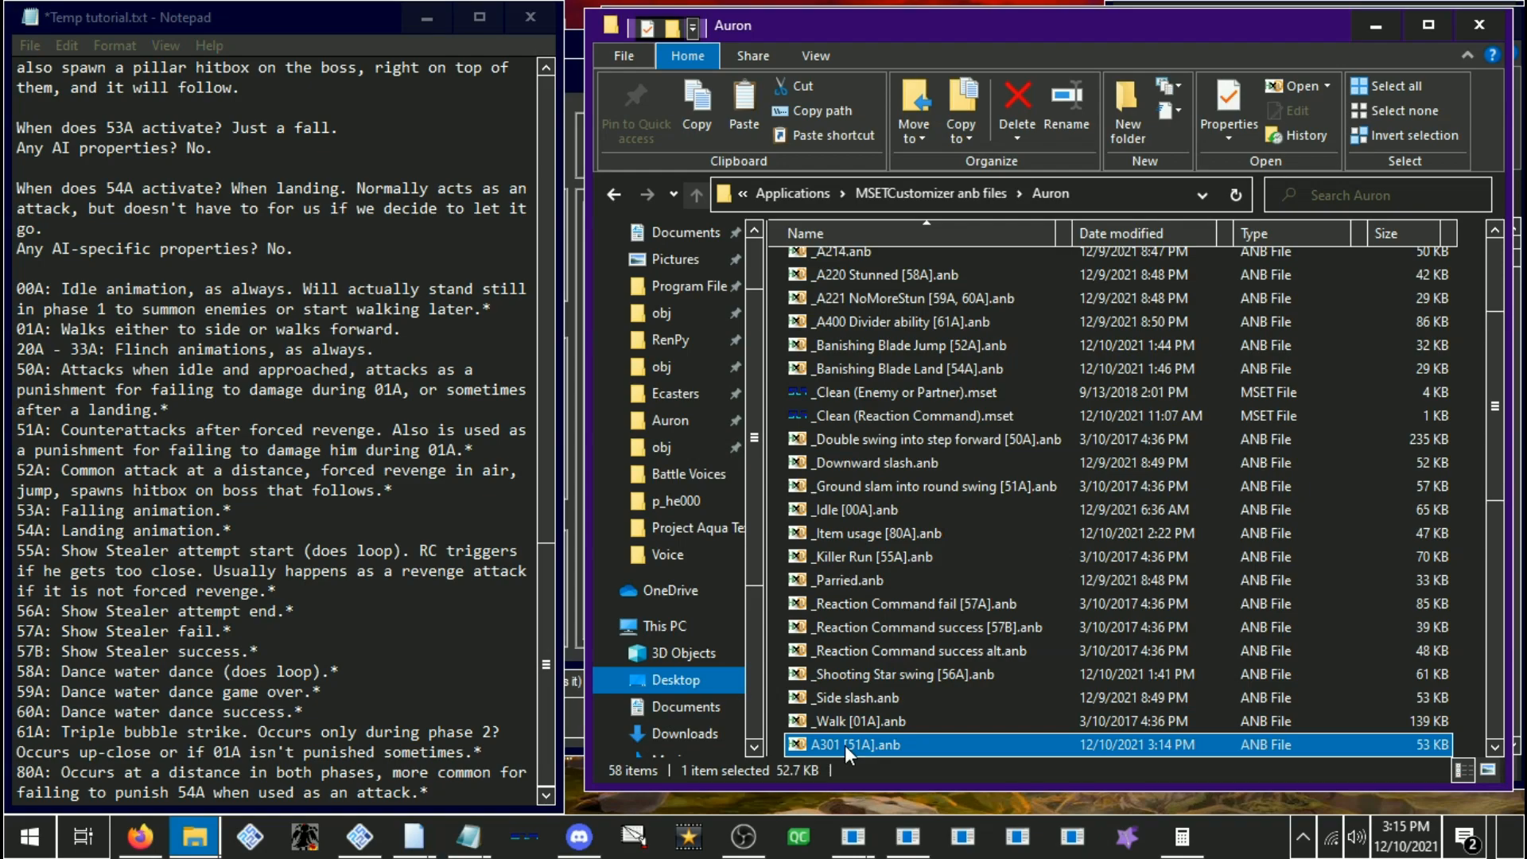
{"action": "key", "text": "Delete"}
{"action": "scroll", "coordinate": [942, 600], "scroll_direction": "up", "scroll_amount": 1}
{"action": "scroll", "coordinate": [942, 599], "scroll_direction": "down", "scroll_amount": 10}
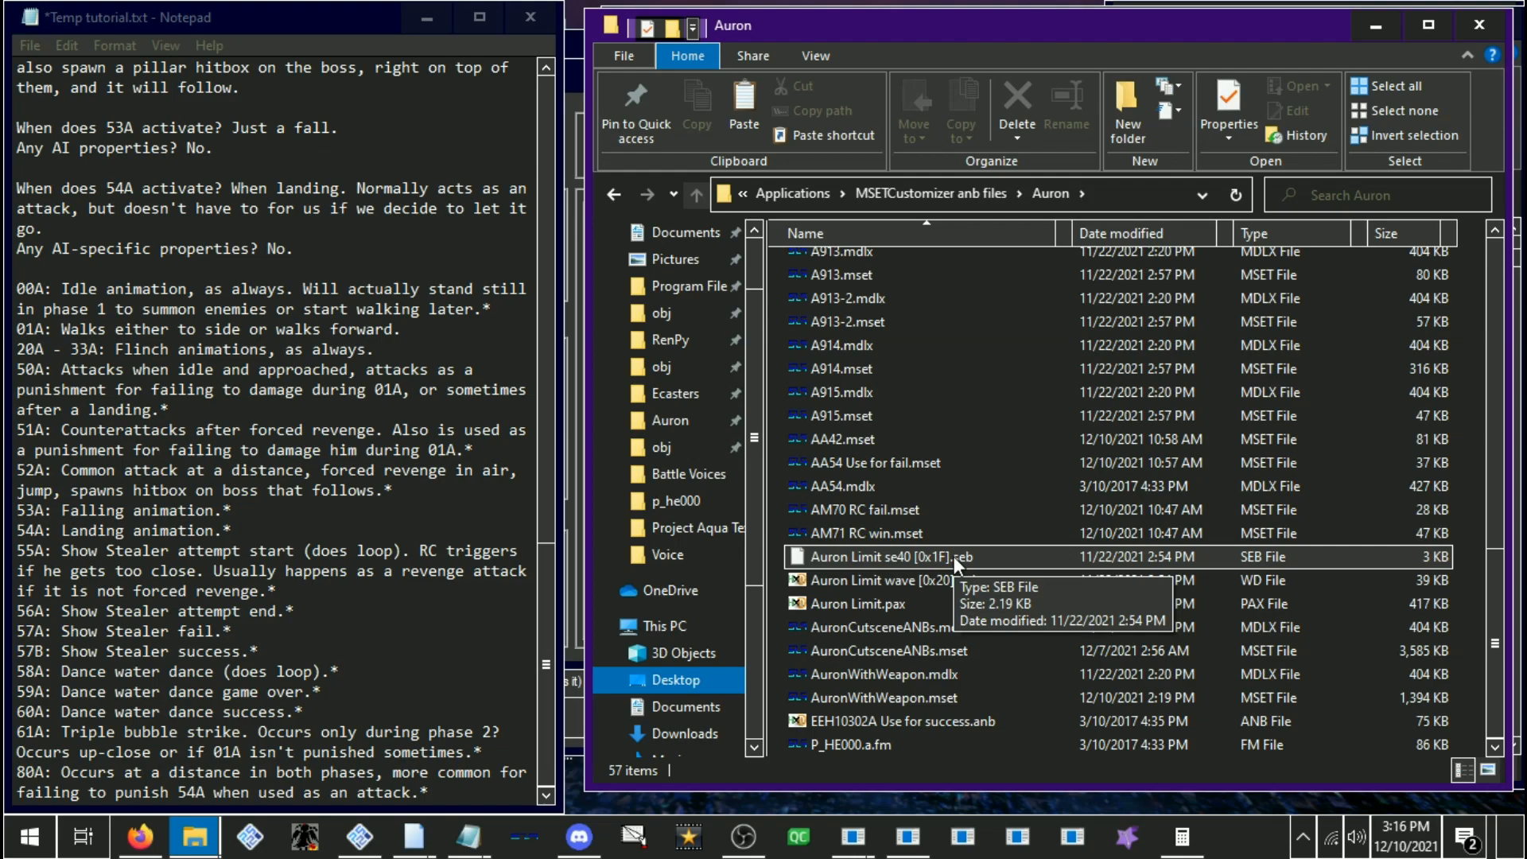
Save the Notepad notes and bring up the kh2mset window whose BAR list contains the AM70 and AM71 slots
{"action": "left_click", "coordinate": [249, 675]}
{"action": "key", "text": "ctrl+s"}
{"action": "left_click", "coordinate": [851, 849]}
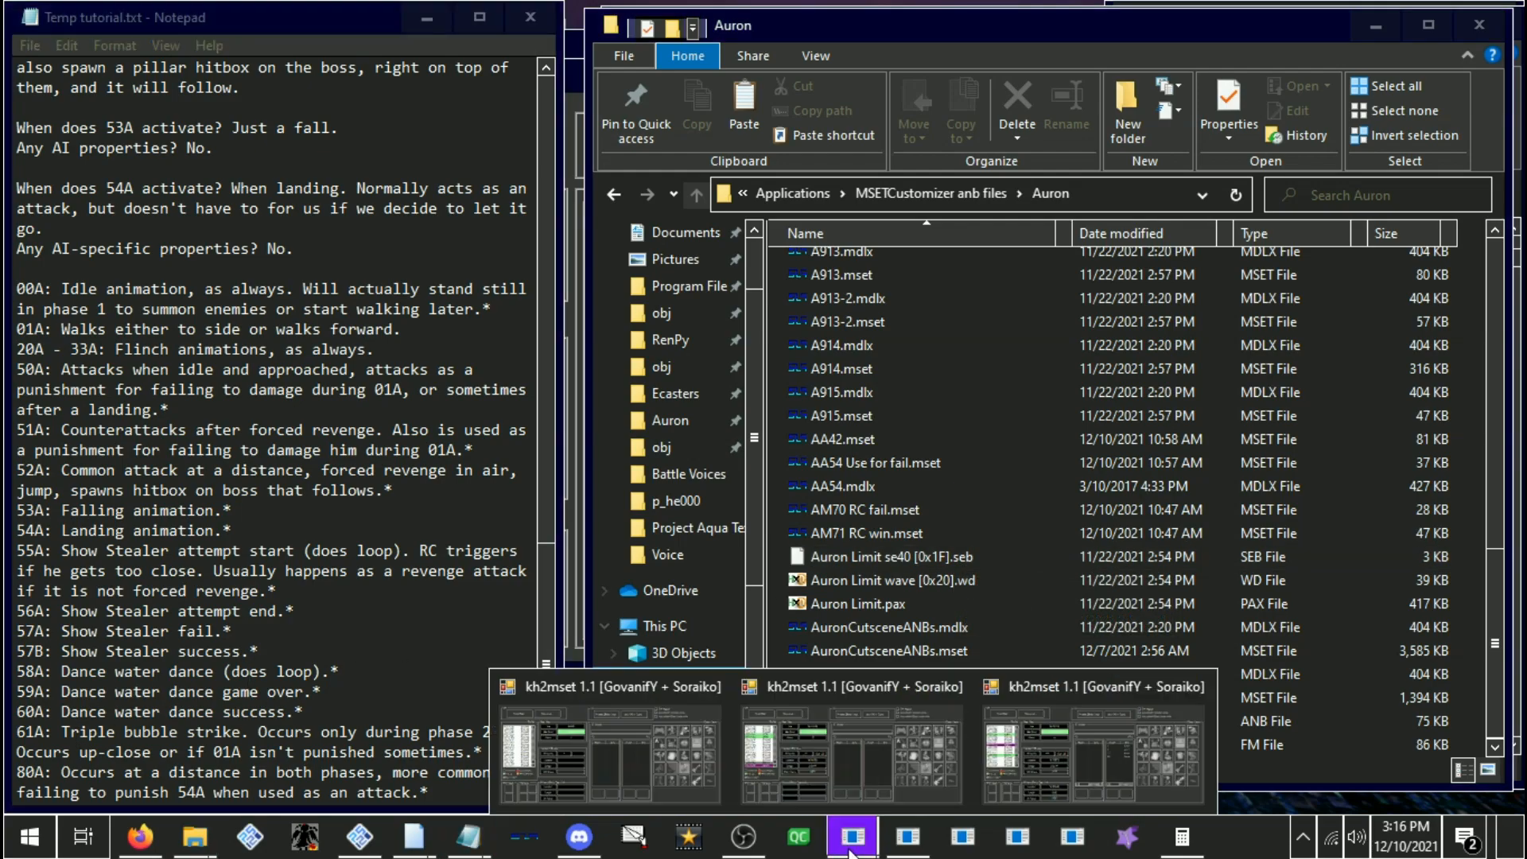
{"action": "mouse_move", "coordinate": [646, 761]}
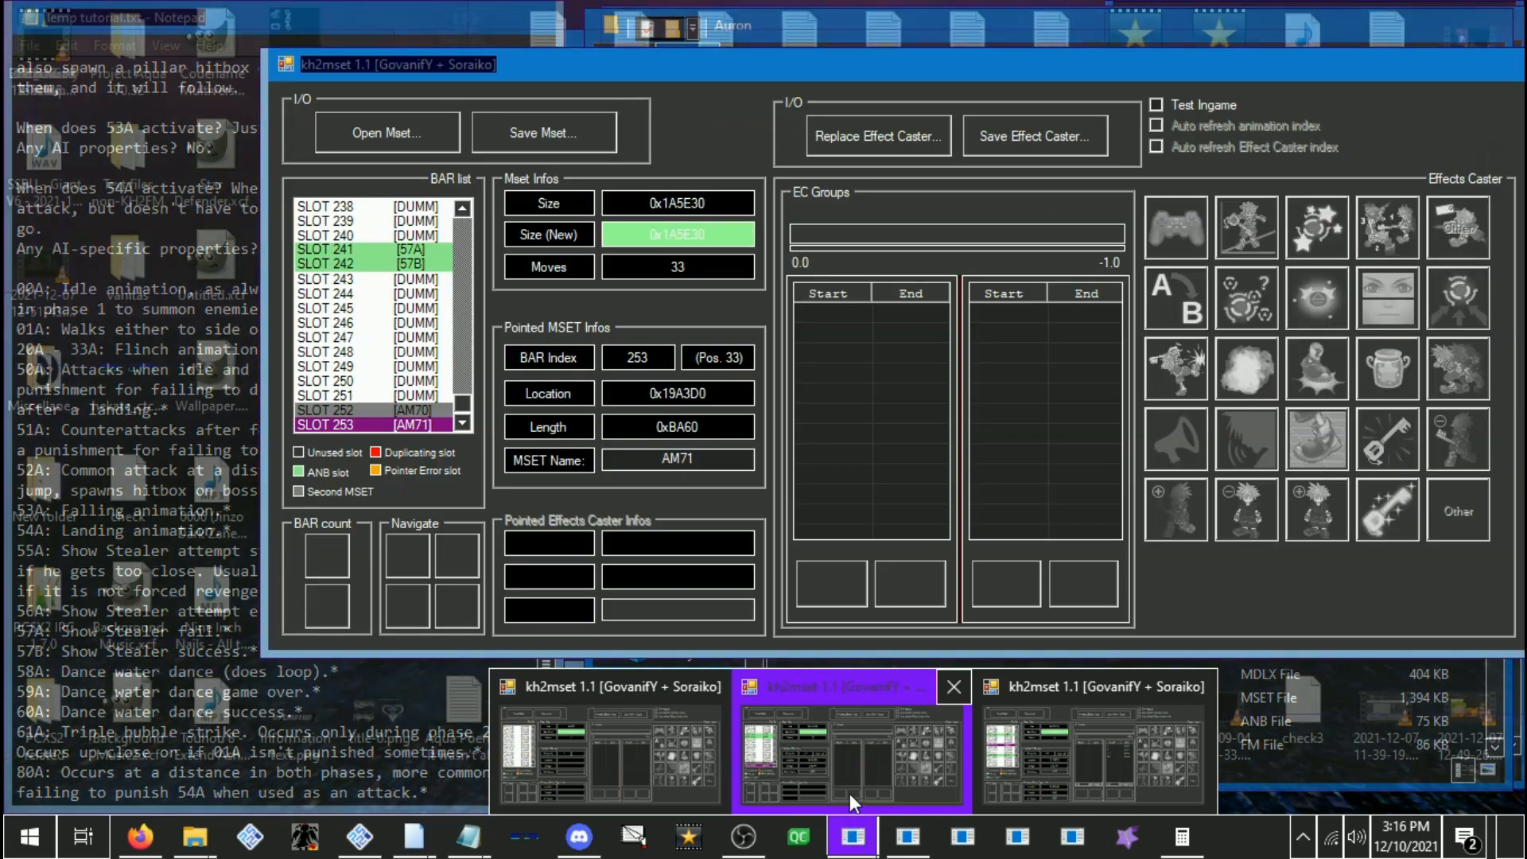
{"action": "left_click", "coordinate": [849, 795]}
{"action": "left_click", "coordinate": [867, 777]}
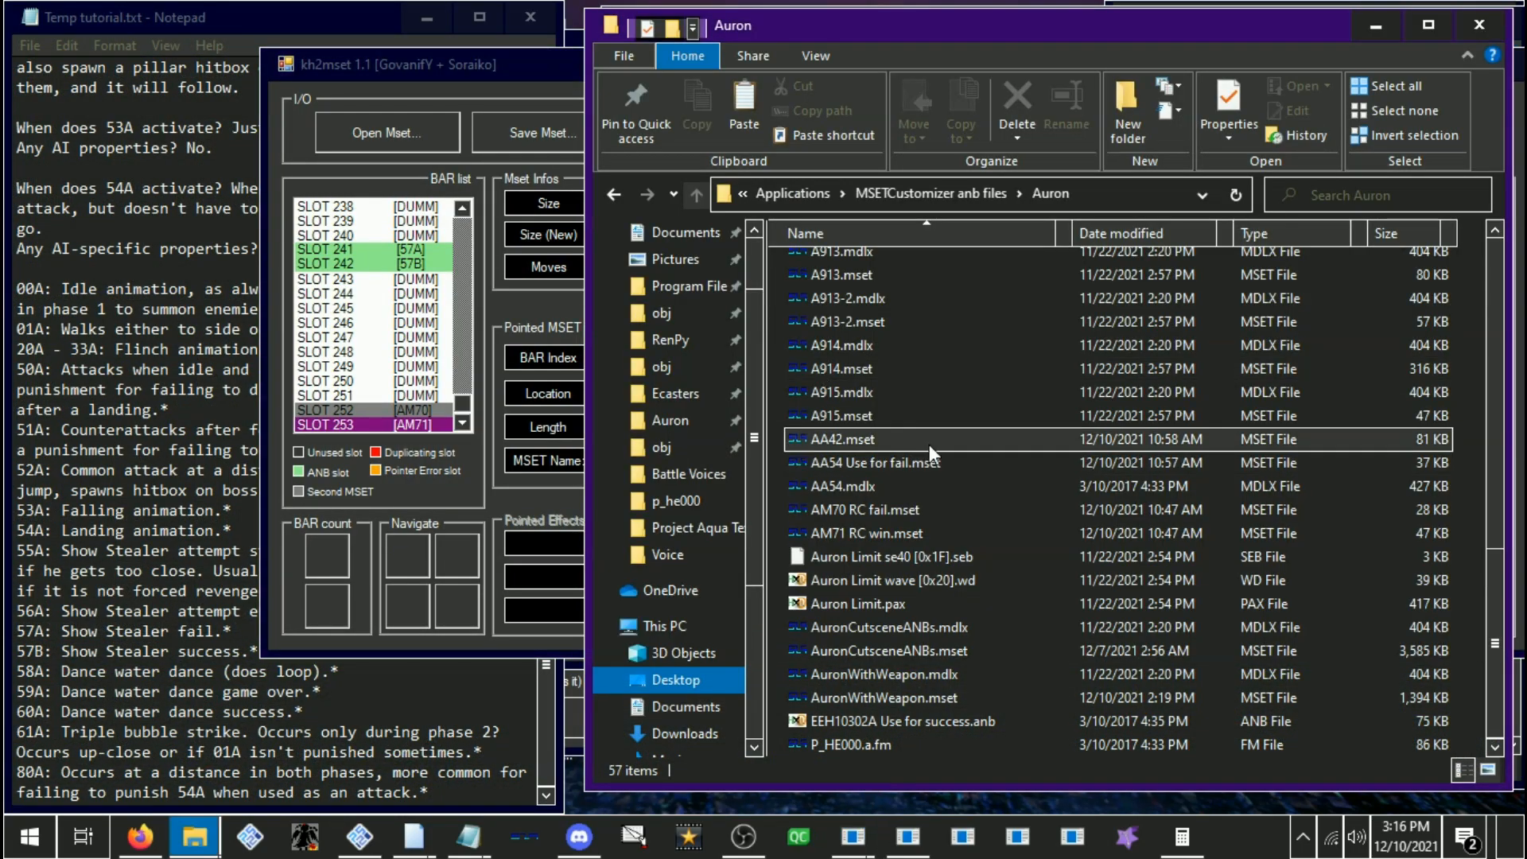
Load B_EX120_HB.mset from the extracted KH2 obj folder into kh2mset
{"action": "scroll", "coordinate": [925, 445], "scroll_direction": "up", "scroll_amount": 10}
{"action": "scroll", "coordinate": [940, 474], "scroll_direction": "down", "scroll_amount": 3}
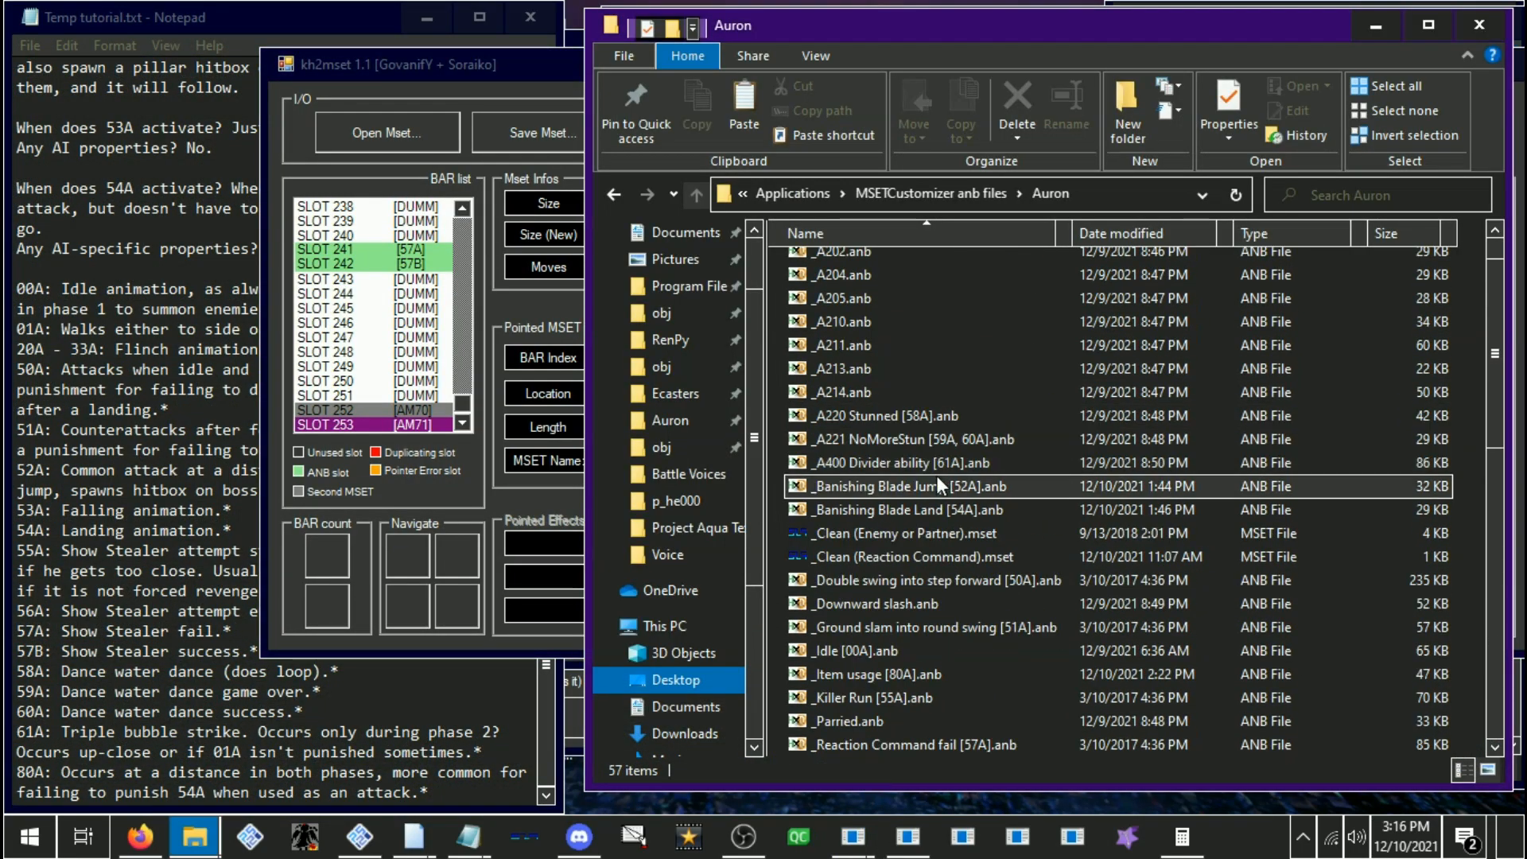
{"action": "scroll", "coordinate": [936, 485], "scroll_direction": "down", "scroll_amount": 3}
{"action": "mouse_move", "coordinate": [194, 837]}
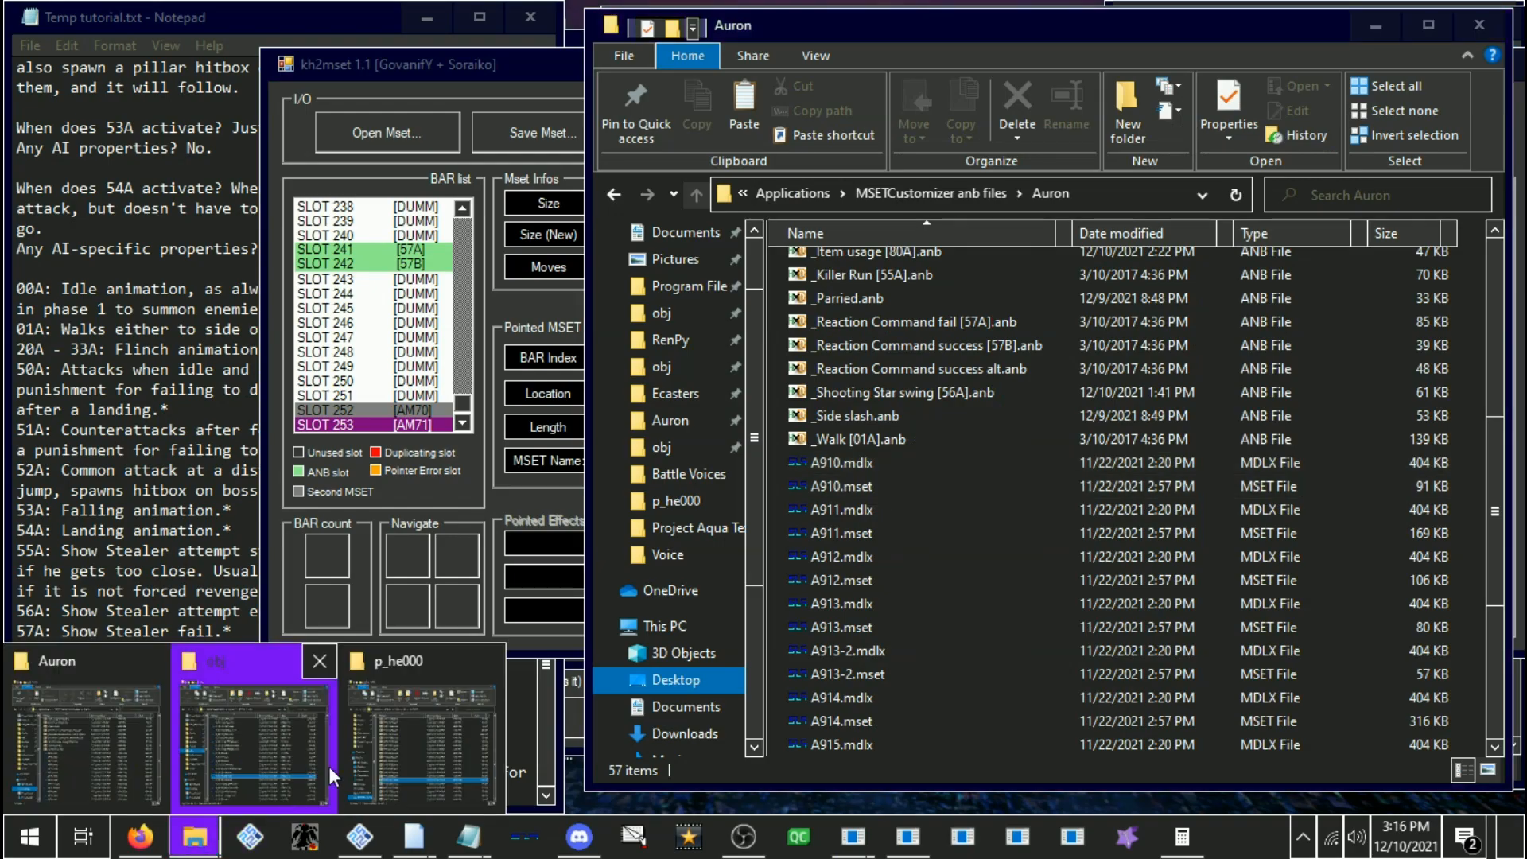
{"action": "mouse_move", "coordinate": [355, 763]}
{"action": "left_click", "coordinate": [270, 743]}
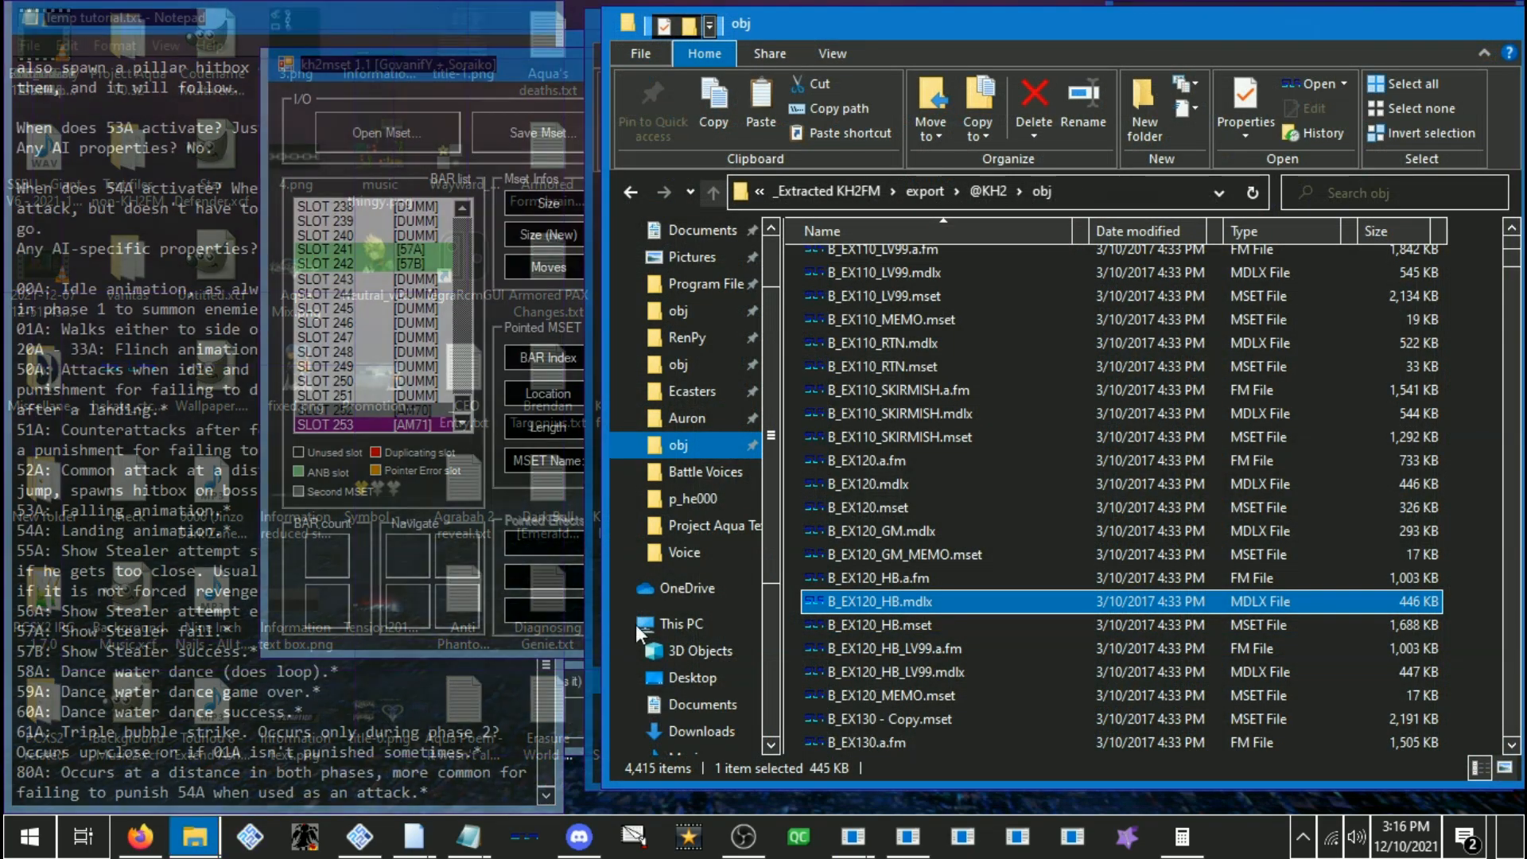
{"action": "left_click_drag", "start_coordinate": [828, 625], "coordinate": [398, 112]}
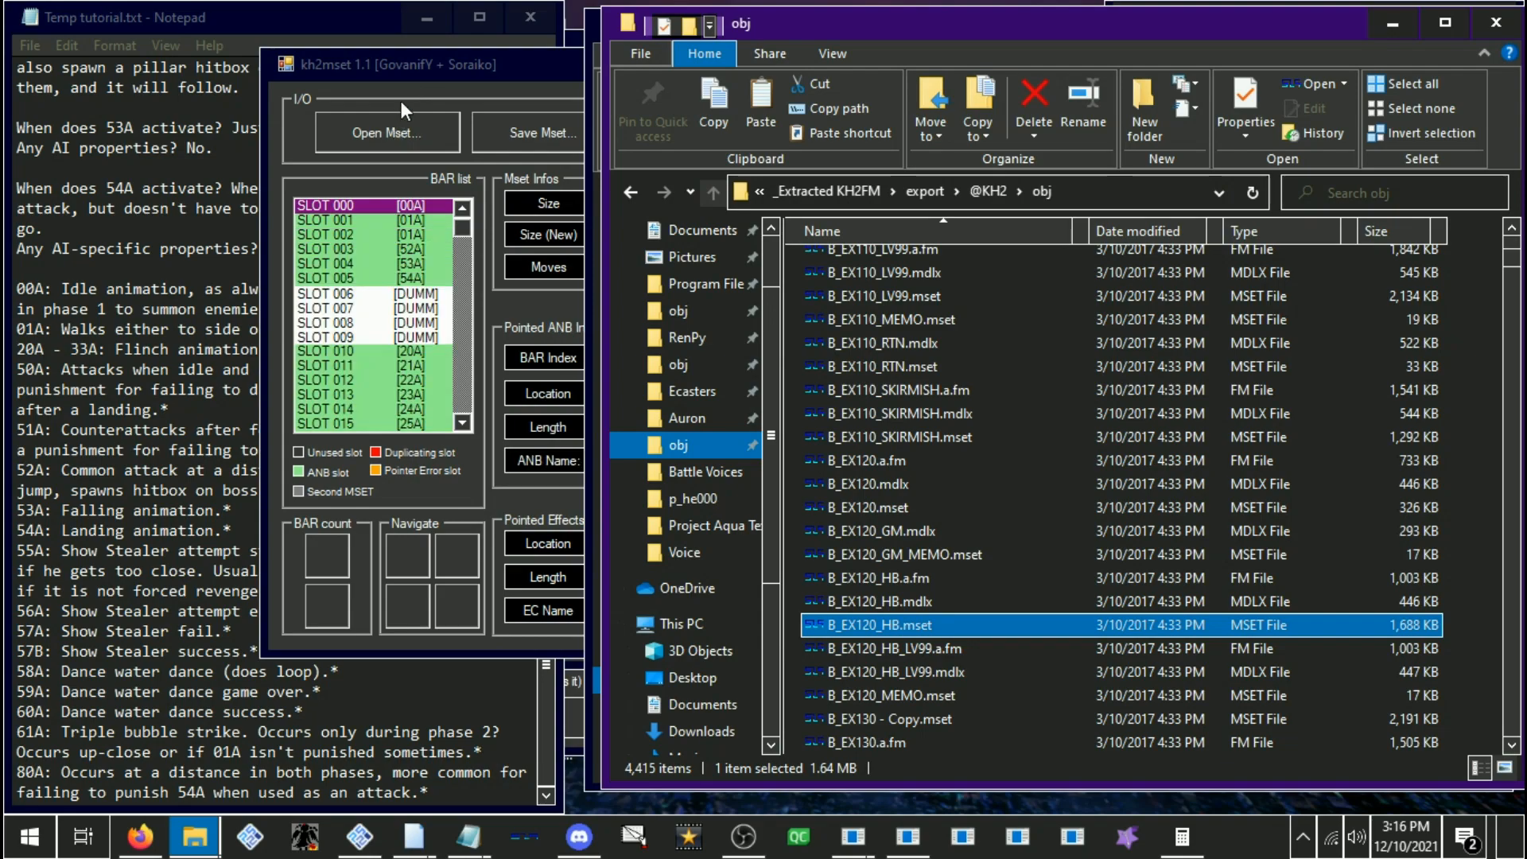
Select slot 252, the second MSET named AM70, near the end of the BAR list
{"action": "scroll", "coordinate": [446, 231], "scroll_direction": "down", "scroll_amount": 6}
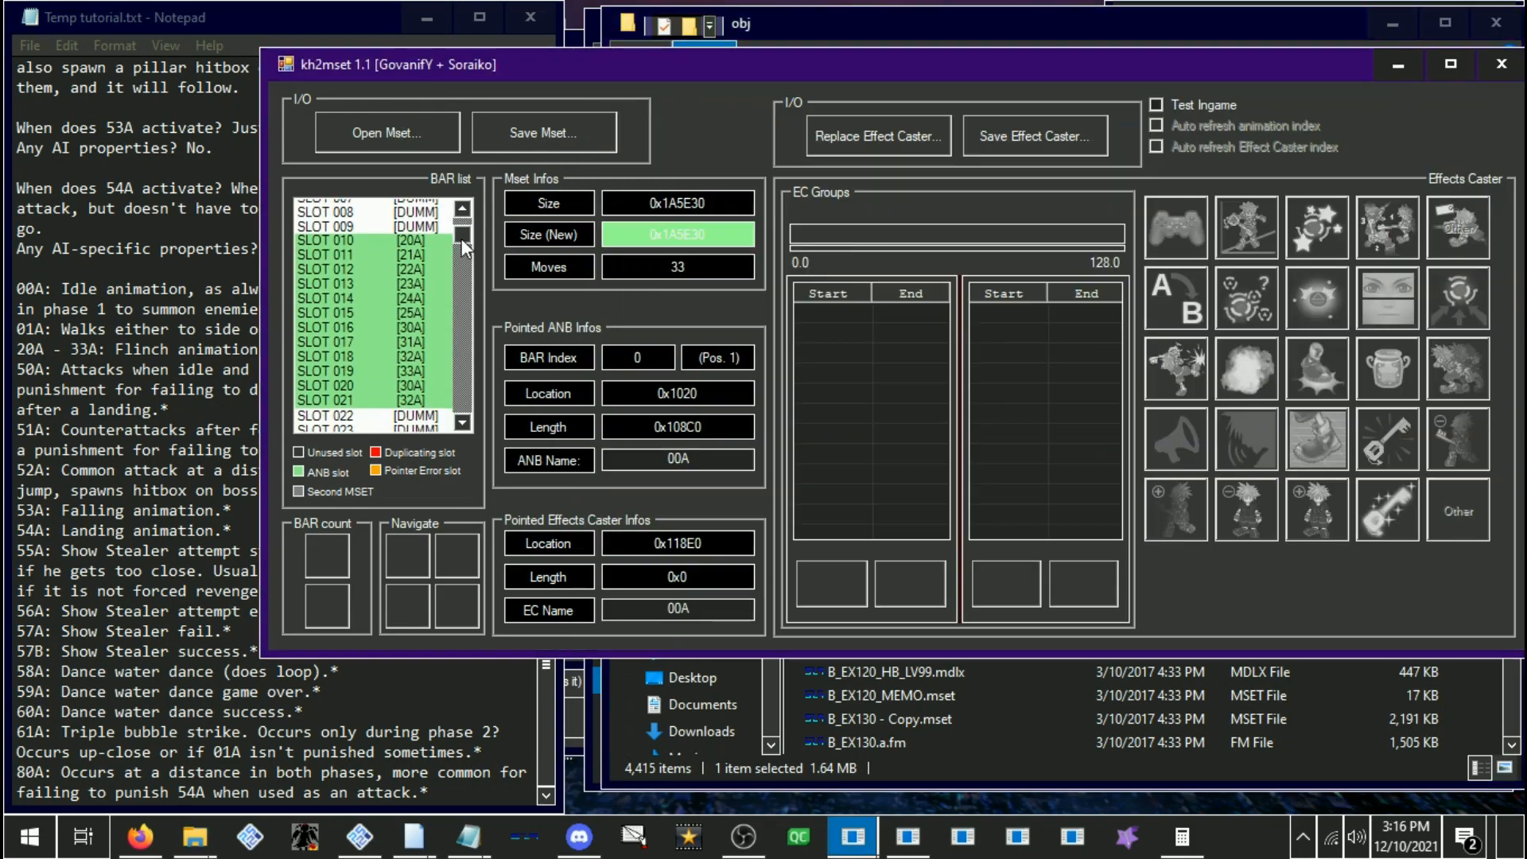
{"action": "scroll", "coordinate": [461, 239], "scroll_direction": "down", "scroll_amount": 20}
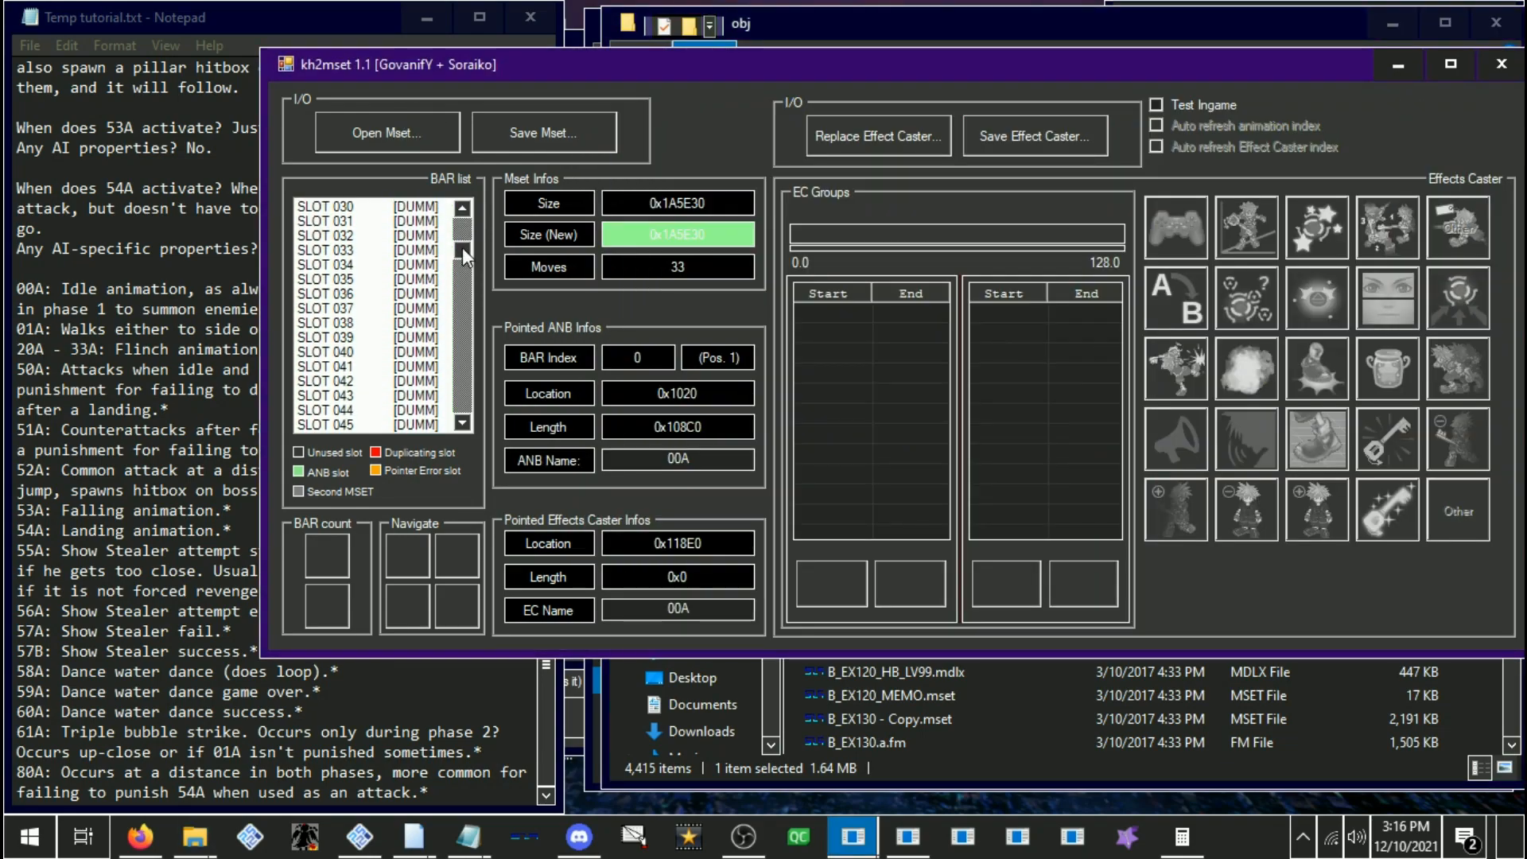
{"action": "left_click_drag", "start_coordinate": [463, 292], "coordinate": [450, 405]}
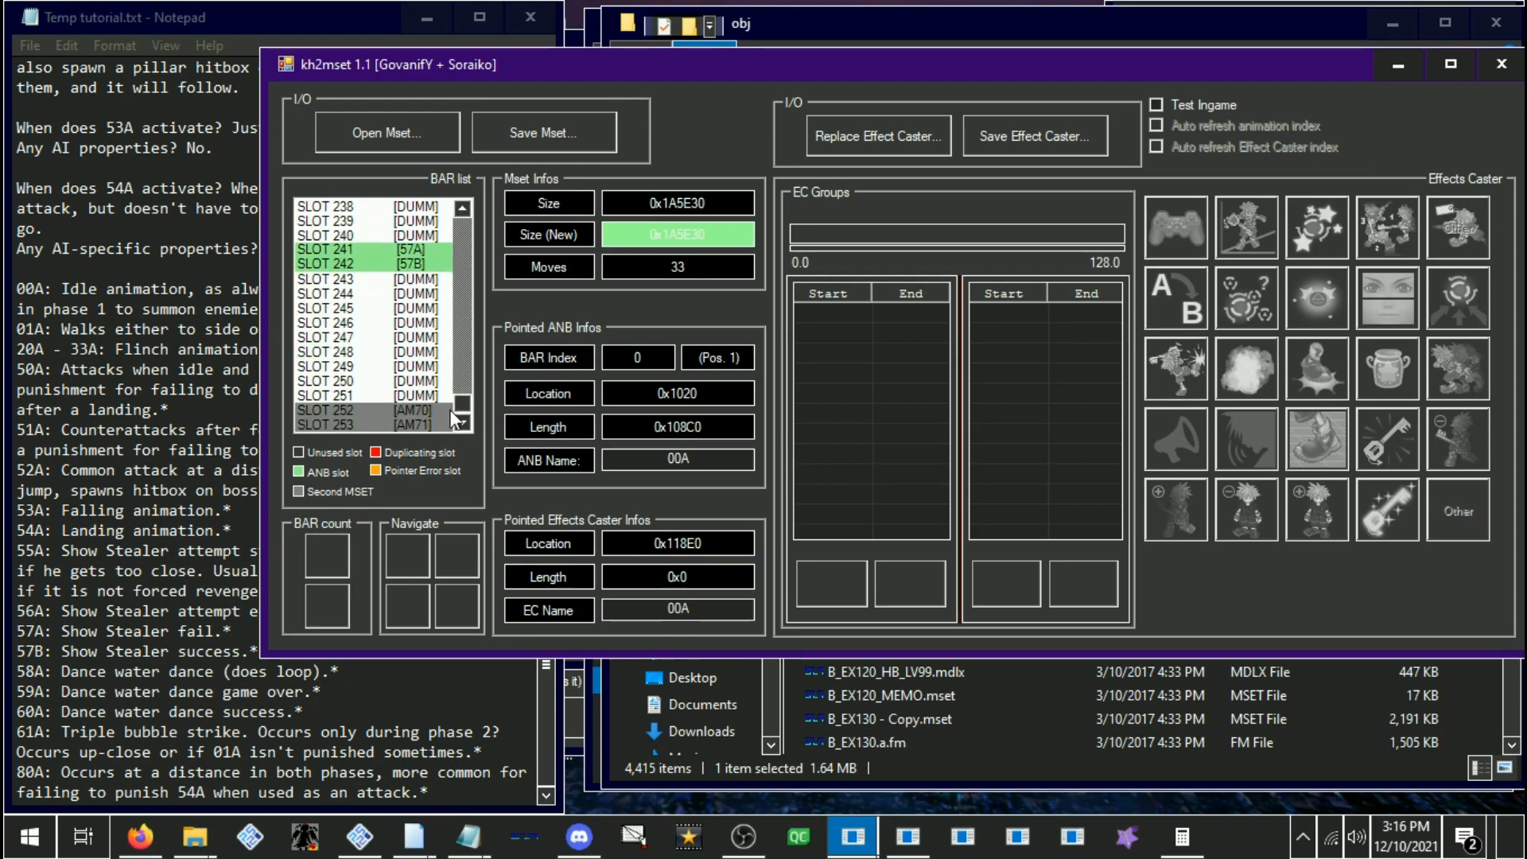
{"action": "left_click", "coordinate": [394, 410]}
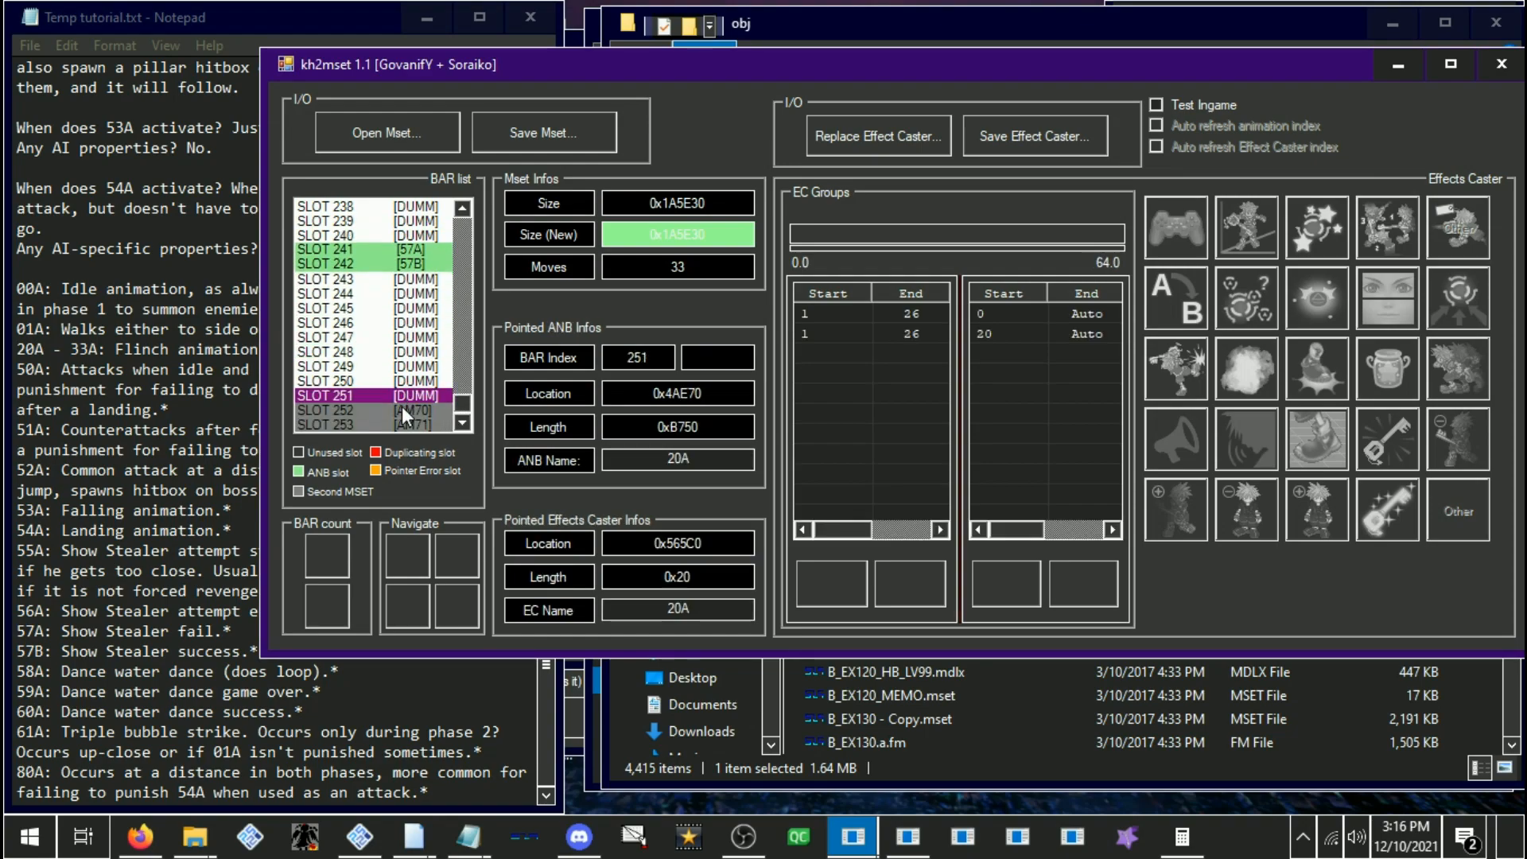
{"action": "left_click", "coordinate": [401, 423]}
{"action": "key", "text": "Up"}
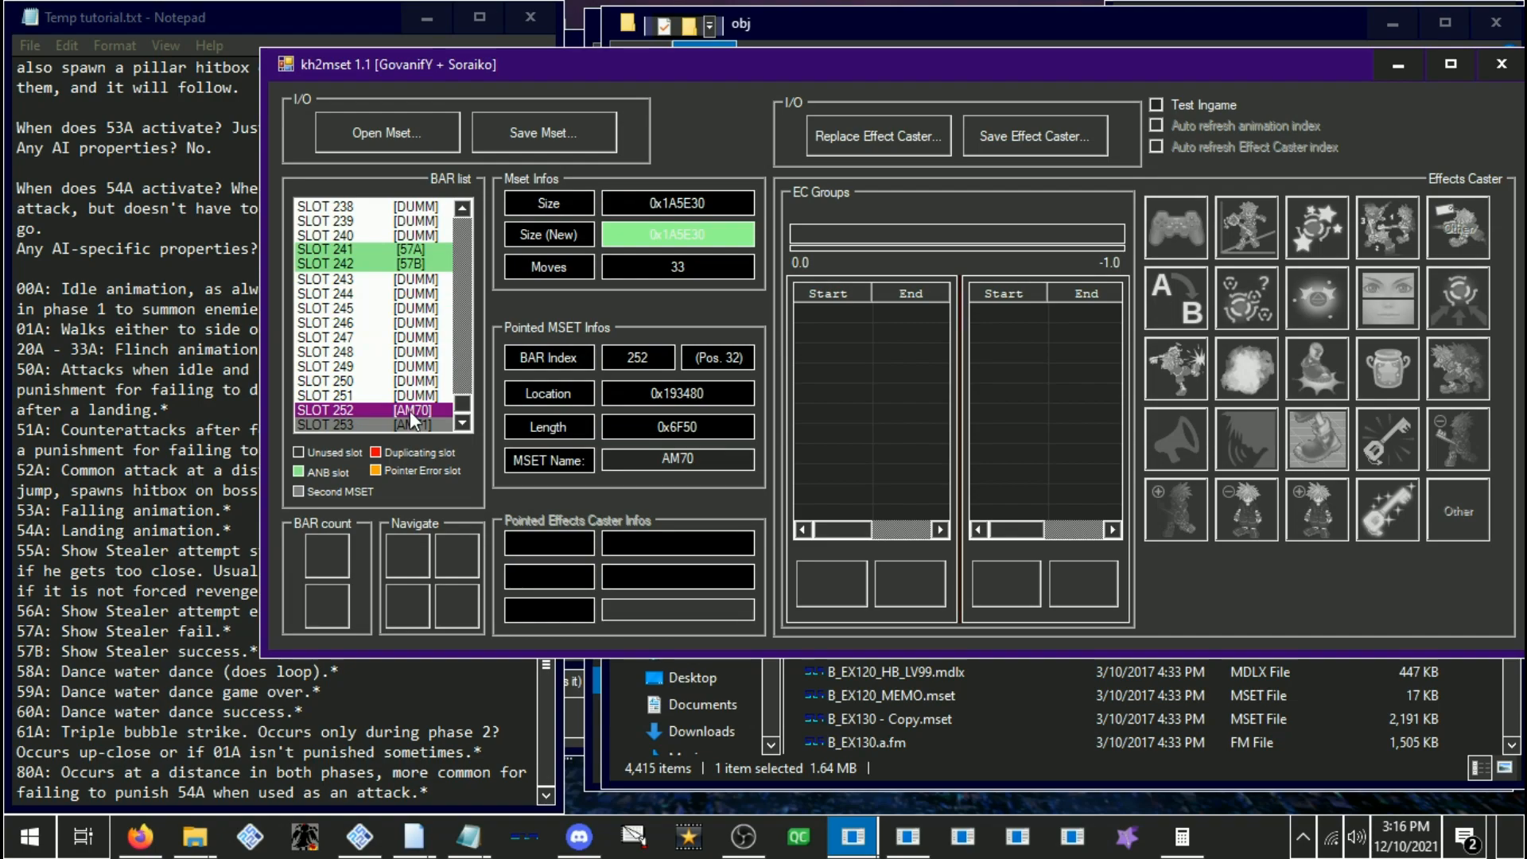
Extract the AM70 slot as AM70.mset into the Auron folder
{"action": "right_click", "coordinate": [410, 414]}
{"action": "left_click", "coordinate": [487, 466]}
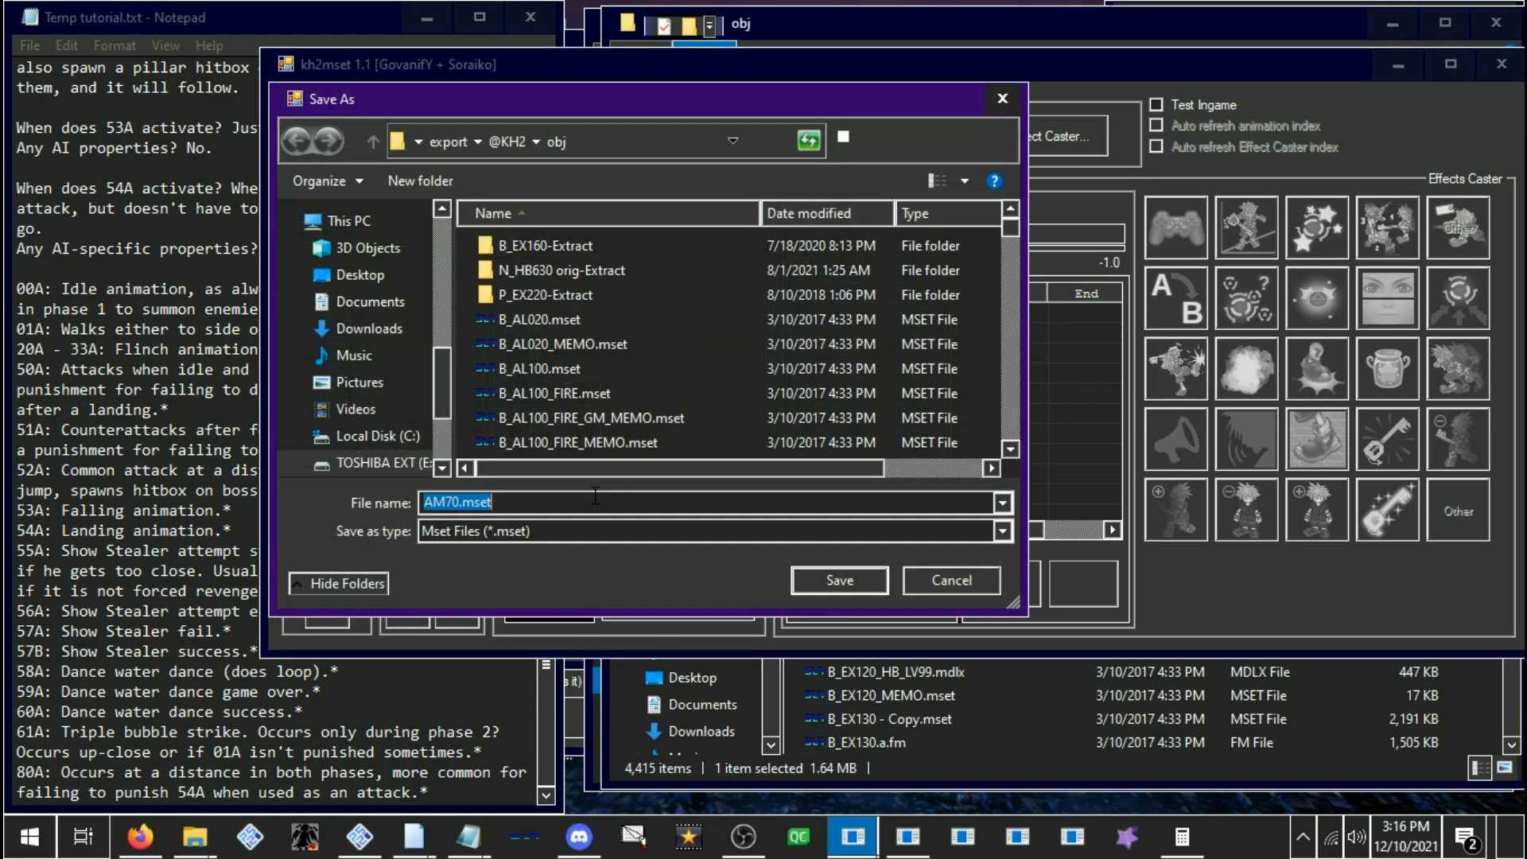
{"action": "scroll", "coordinate": [357, 334], "scroll_direction": "up", "scroll_amount": 4}
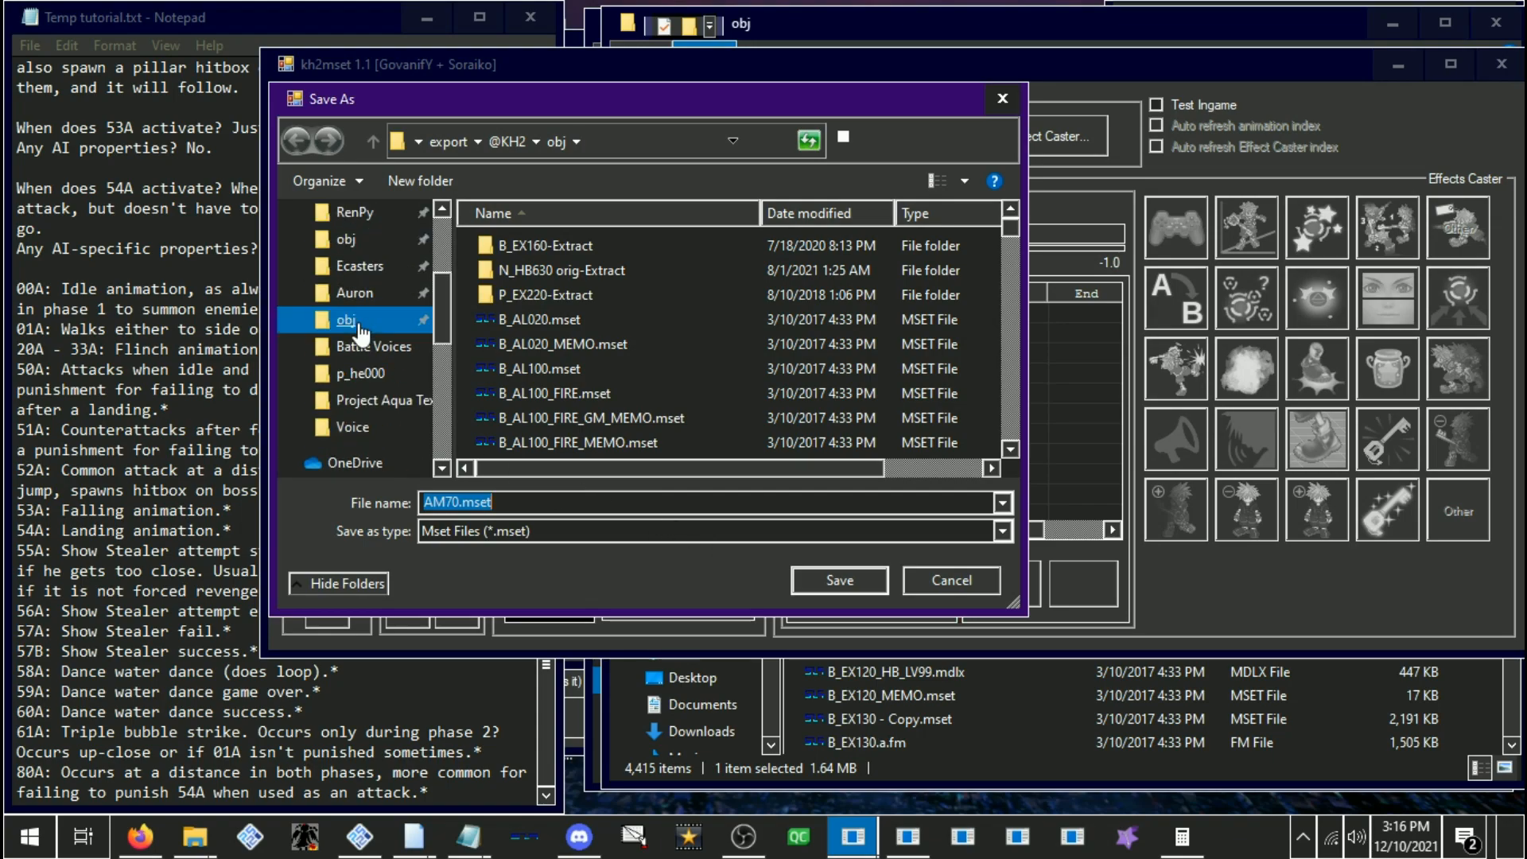
{"action": "left_click", "coordinate": [358, 322]}
{"action": "scroll", "coordinate": [358, 322], "scroll_direction": "up", "scroll_amount": 1}
{"action": "left_click", "coordinate": [357, 270]}
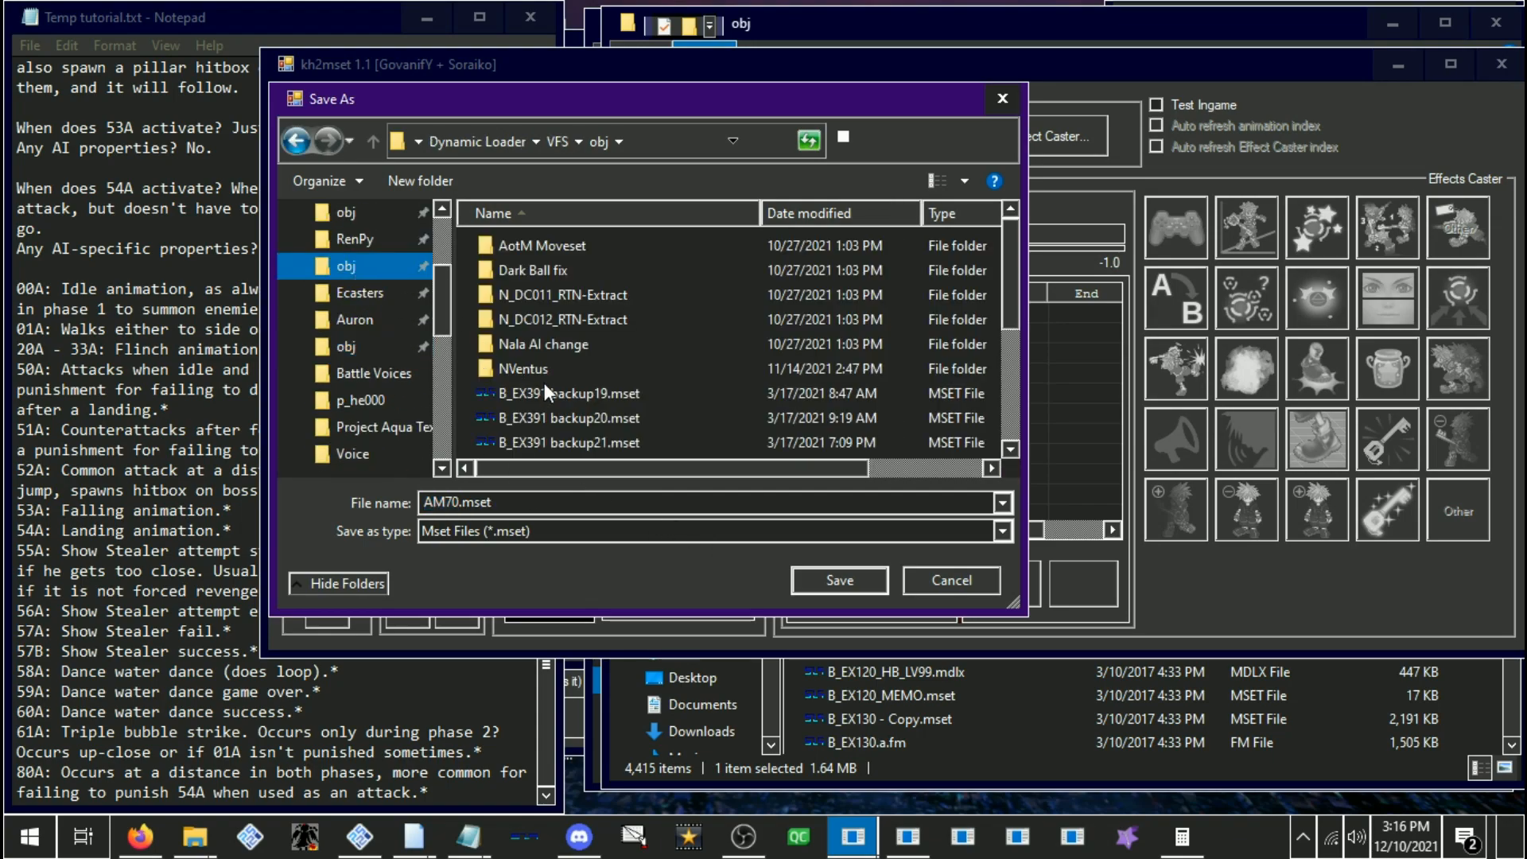
{"action": "scroll", "coordinate": [366, 271], "scroll_direction": "up", "scroll_amount": 1}
{"action": "left_click", "coordinate": [357, 266]}
{"action": "scroll", "coordinate": [637, 365], "scroll_direction": "down", "scroll_amount": 2}
{"action": "scroll", "coordinate": [638, 364], "scroll_direction": "down", "scroll_amount": 4}
{"action": "left_click", "coordinate": [350, 320]}
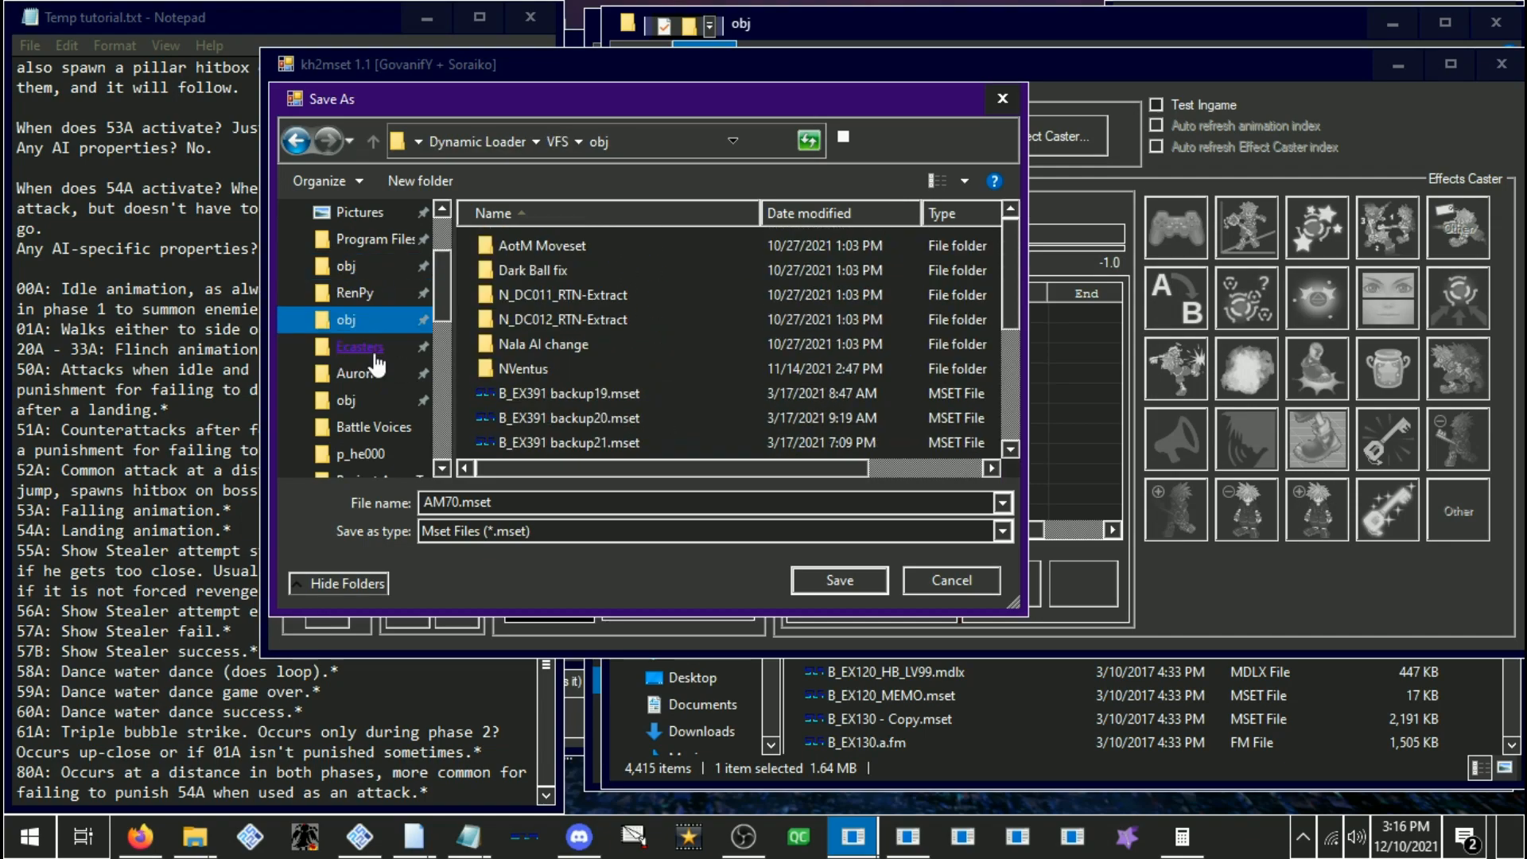
{"action": "left_click", "coordinate": [369, 373]}
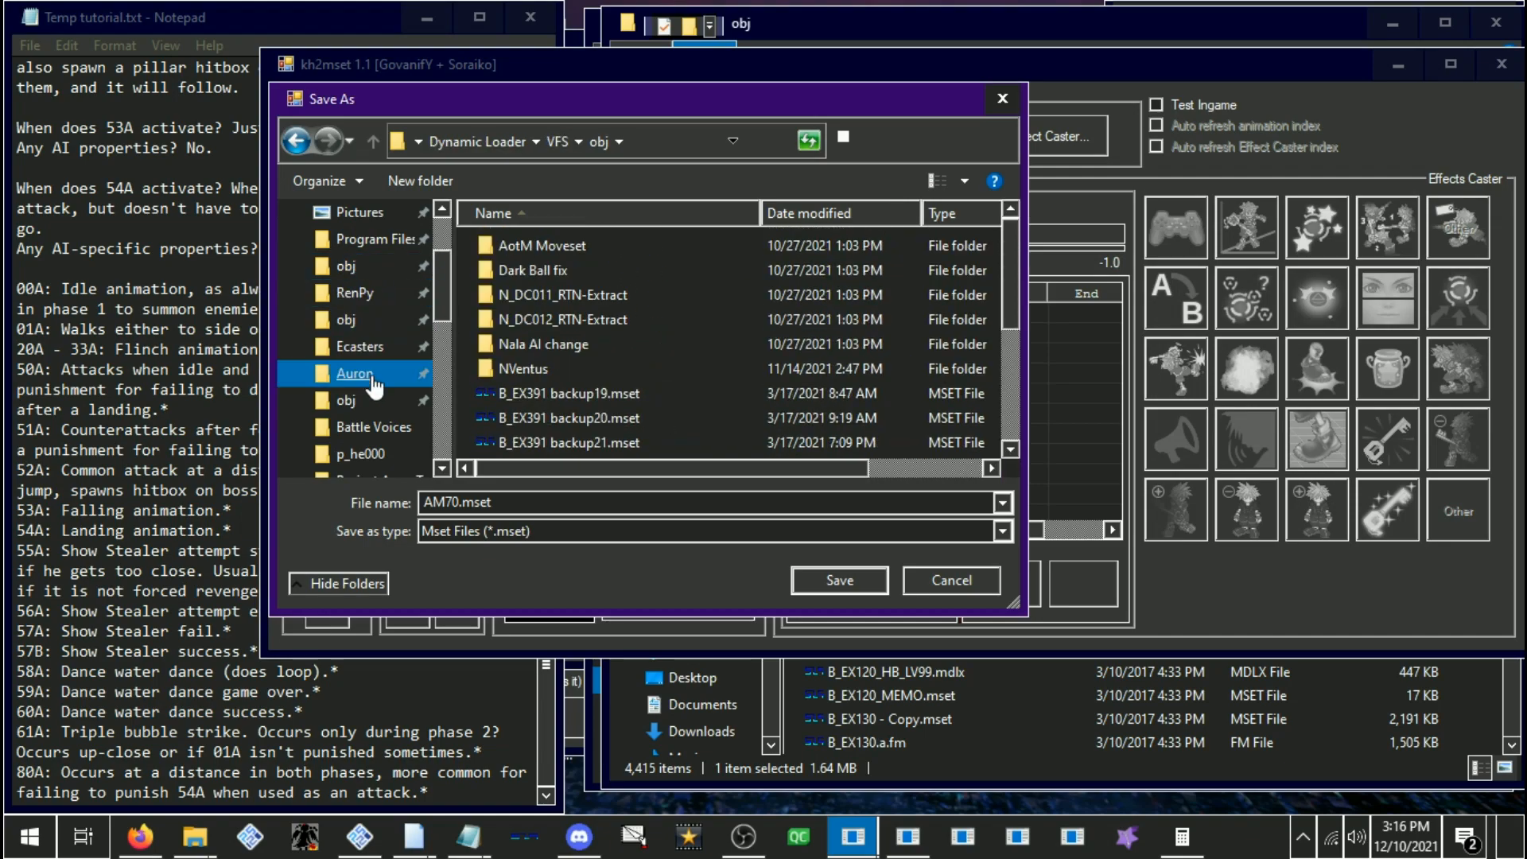
{"action": "left_click", "coordinate": [463, 506]}
{"action": "left_click", "coordinate": [839, 579]}
Extract slot 253 as AM71.mset into the Auron folder
{"action": "left_click", "coordinate": [433, 424]}
{"action": "right_click", "coordinate": [429, 418]}
{"action": "left_click", "coordinate": [526, 482]}
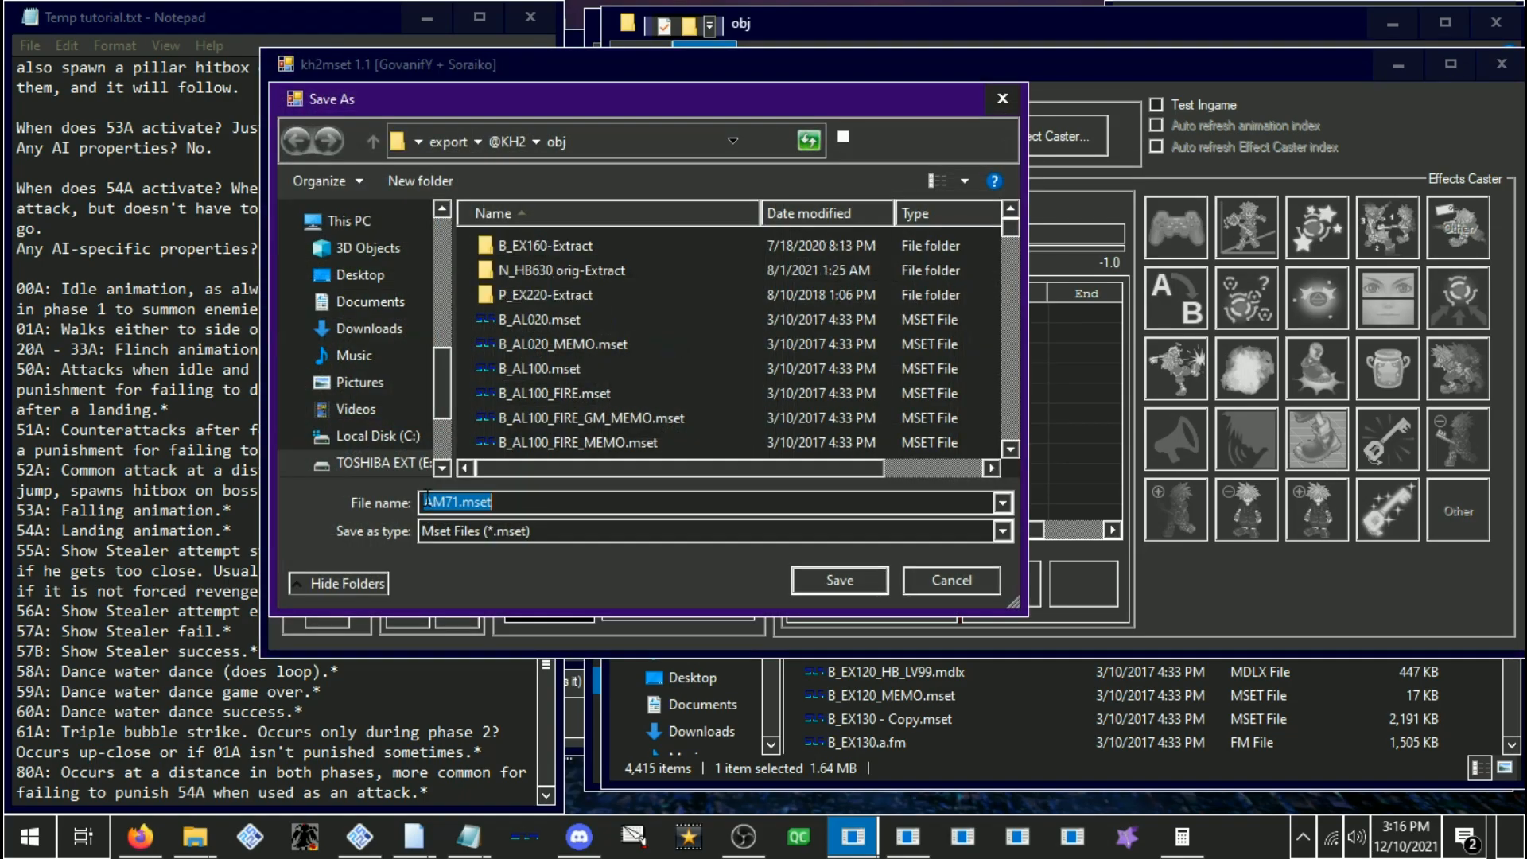
{"action": "scroll", "coordinate": [412, 365], "scroll_direction": "up", "scroll_amount": 5}
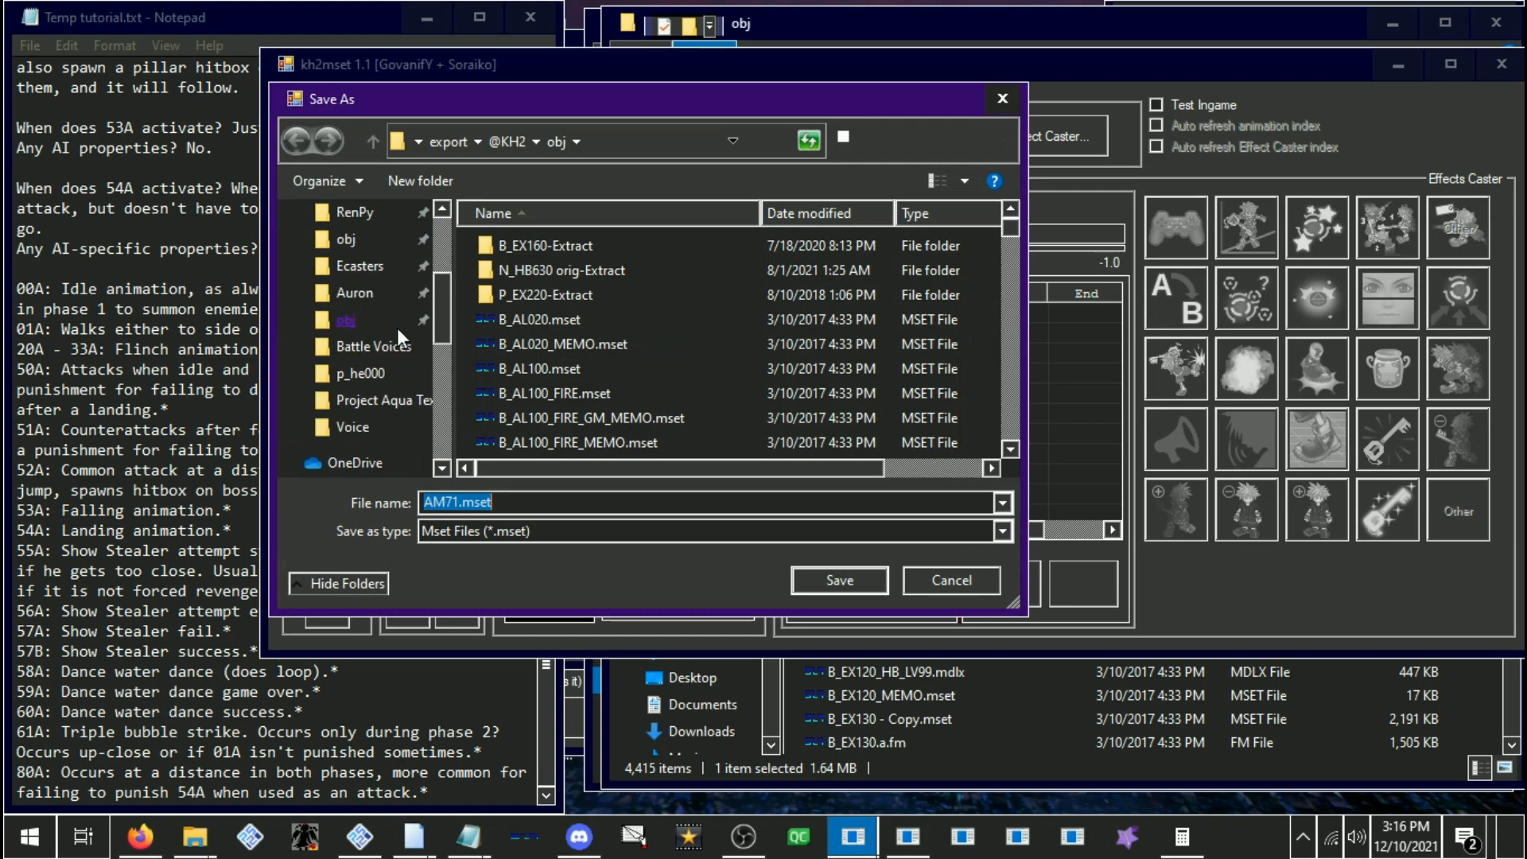
{"action": "left_click", "coordinate": [357, 293]}
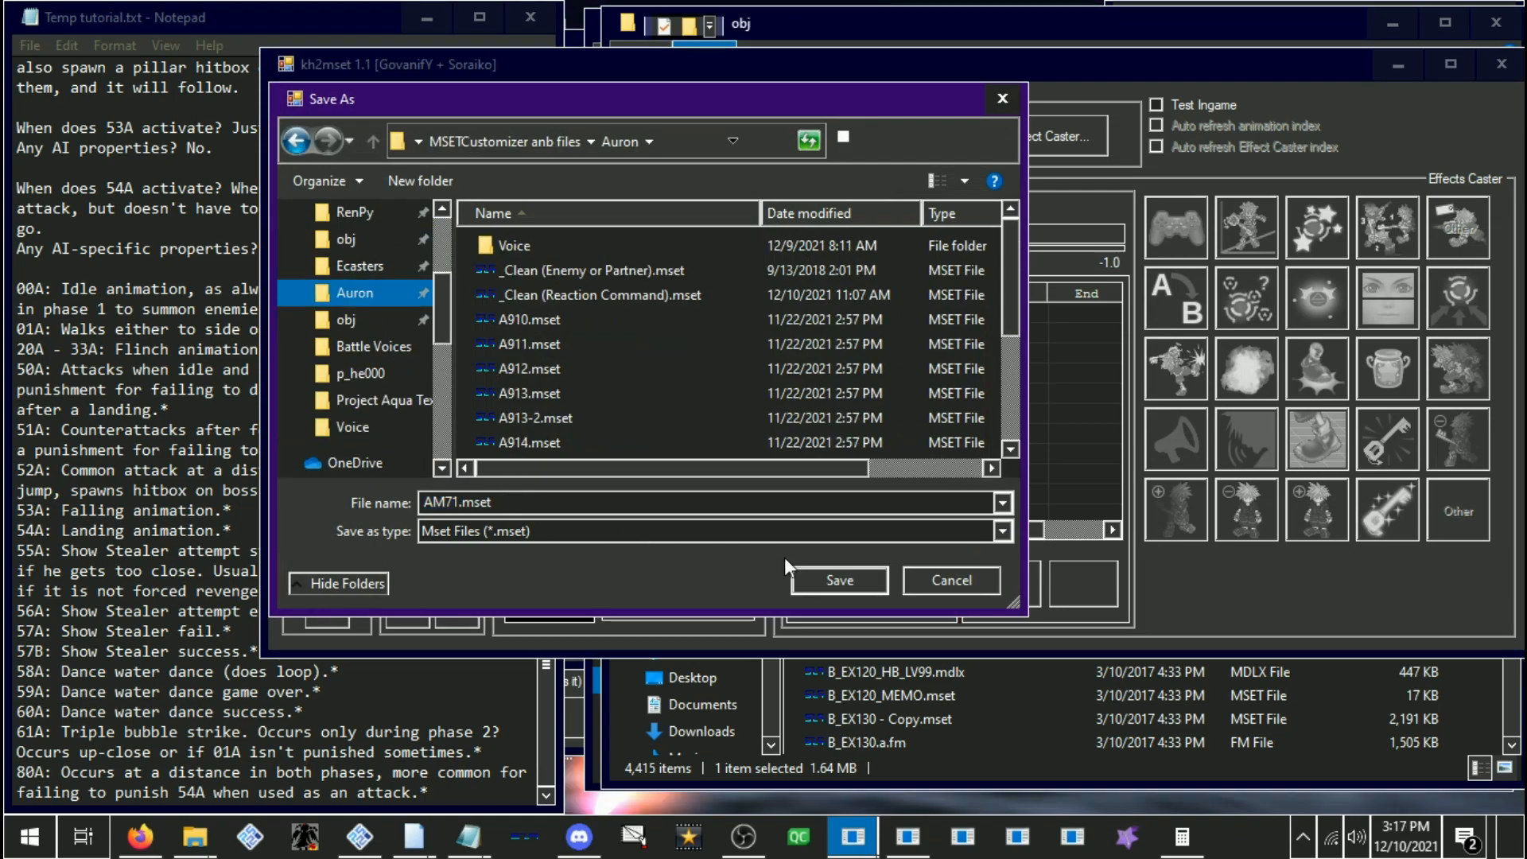
{"action": "left_click", "coordinate": [831, 568]}
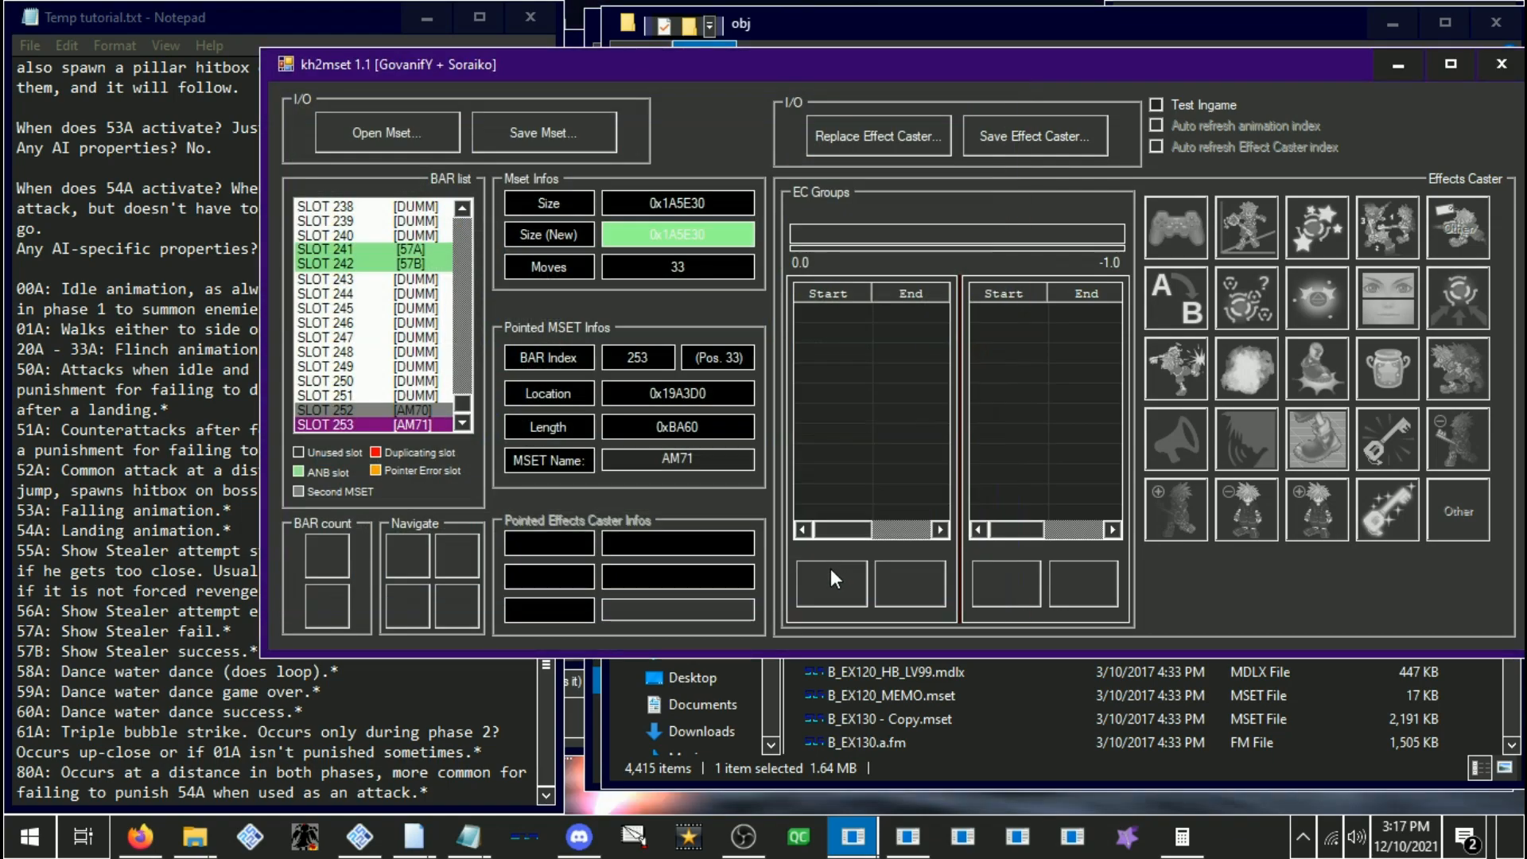
Locate the extracted AM70.mset and AM71.mset among the files in the Auron folder
{"action": "left_click", "coordinate": [905, 761]}
{"action": "scroll", "coordinate": [948, 531], "scroll_direction": "up", "scroll_amount": 5}
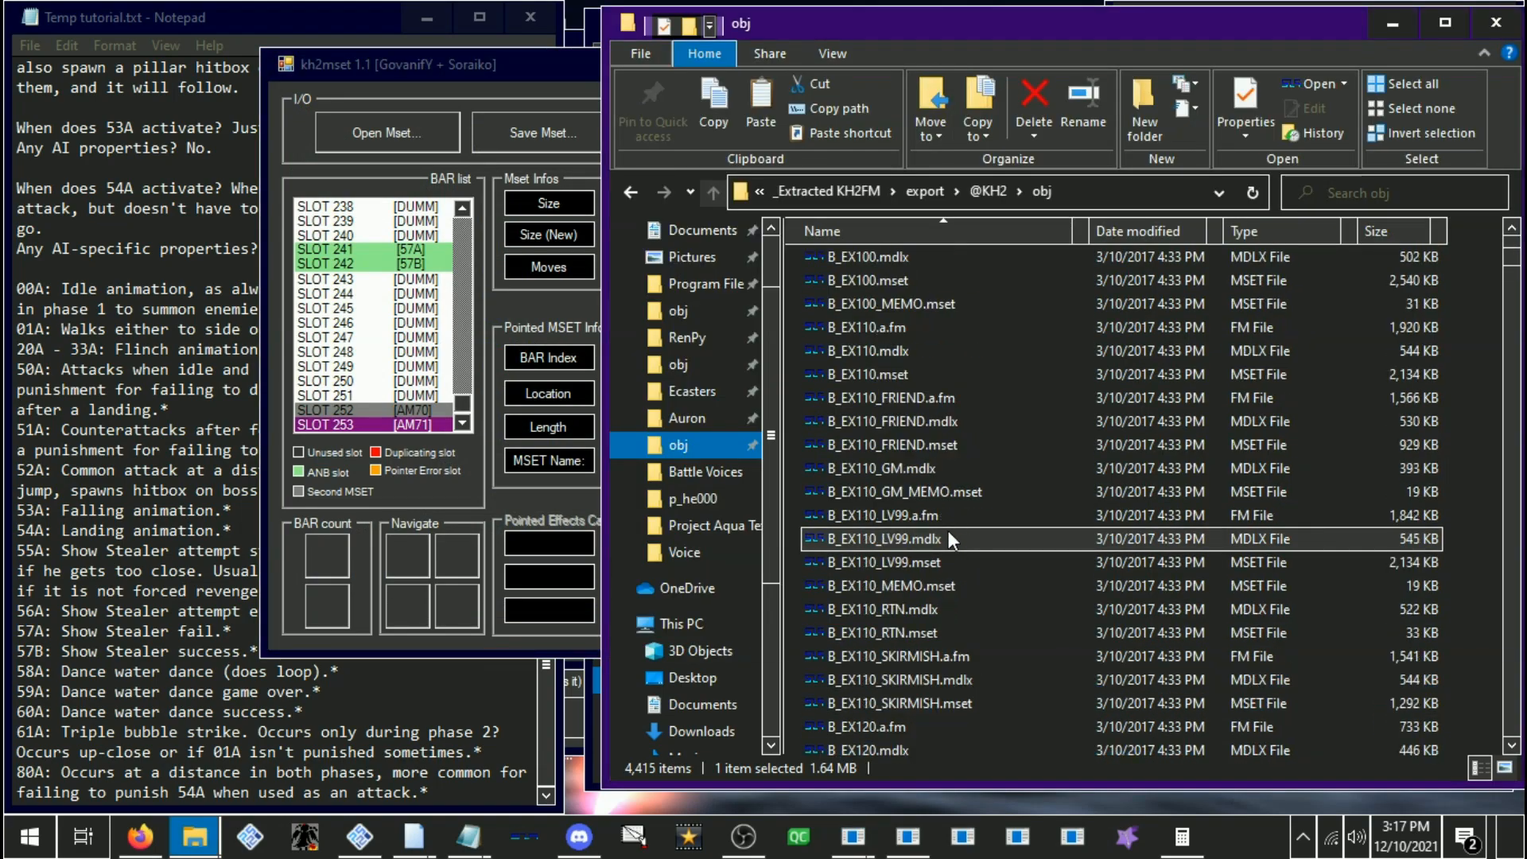
{"action": "mouse_move", "coordinate": [195, 836]}
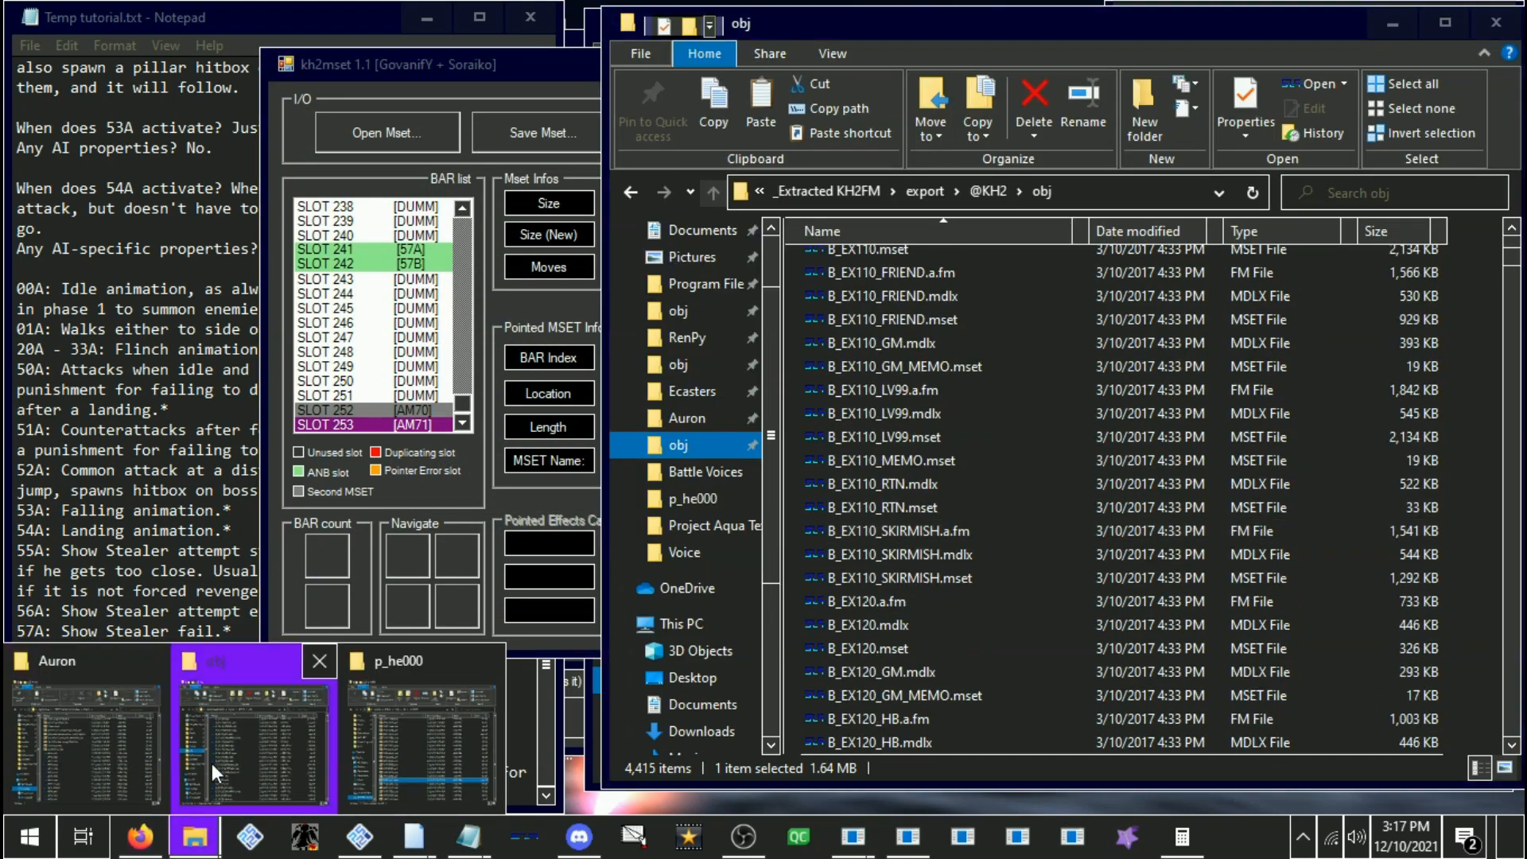
{"action": "left_click", "coordinate": [85, 729]}
{"action": "scroll", "coordinate": [870, 535], "scroll_direction": "down", "scroll_amount": 5}
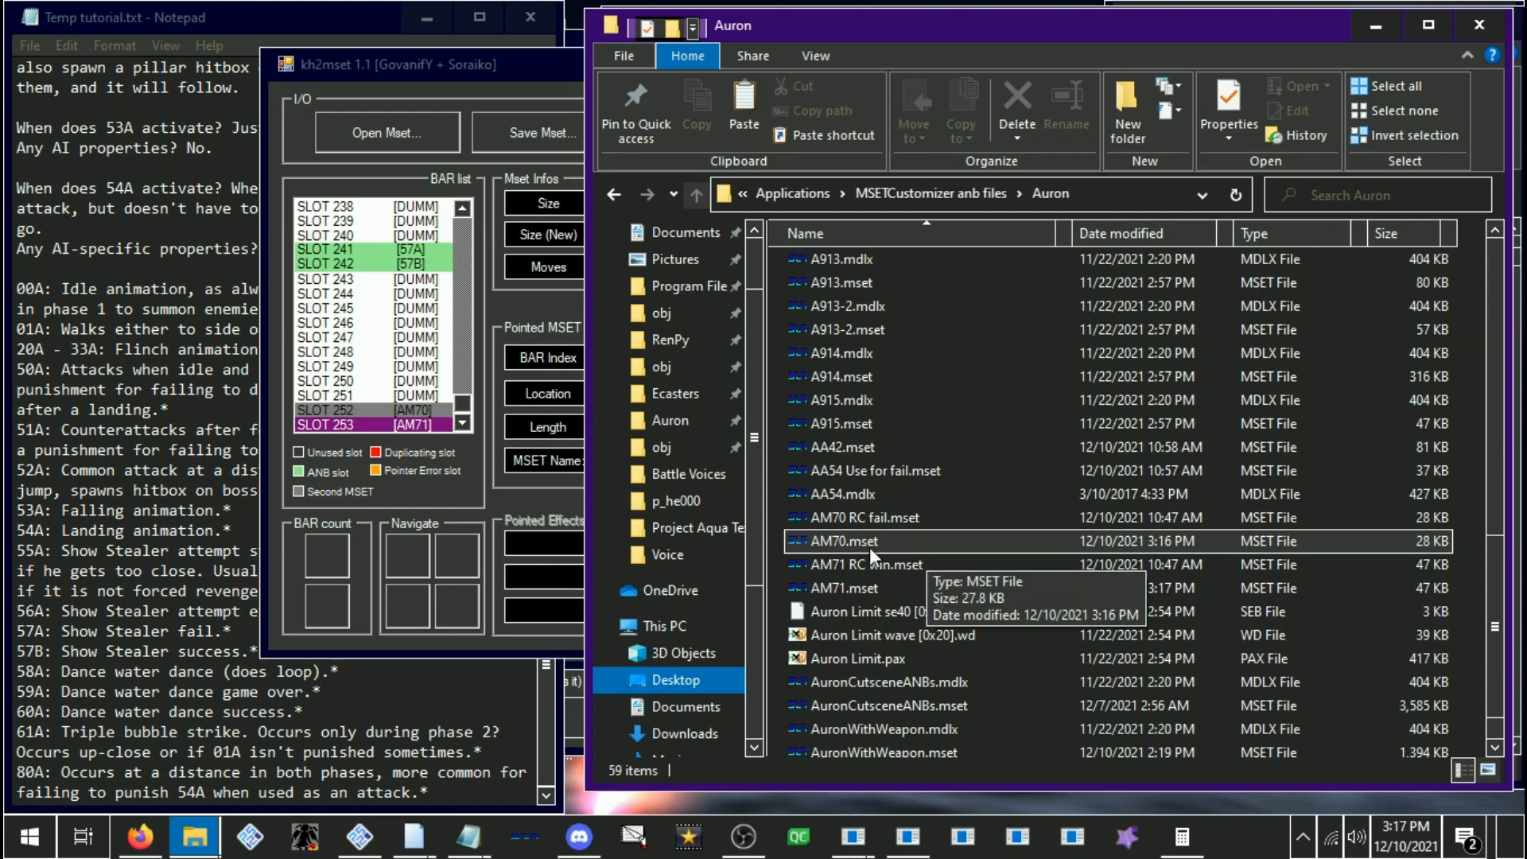
{"action": "left_click", "coordinate": [856, 499]}
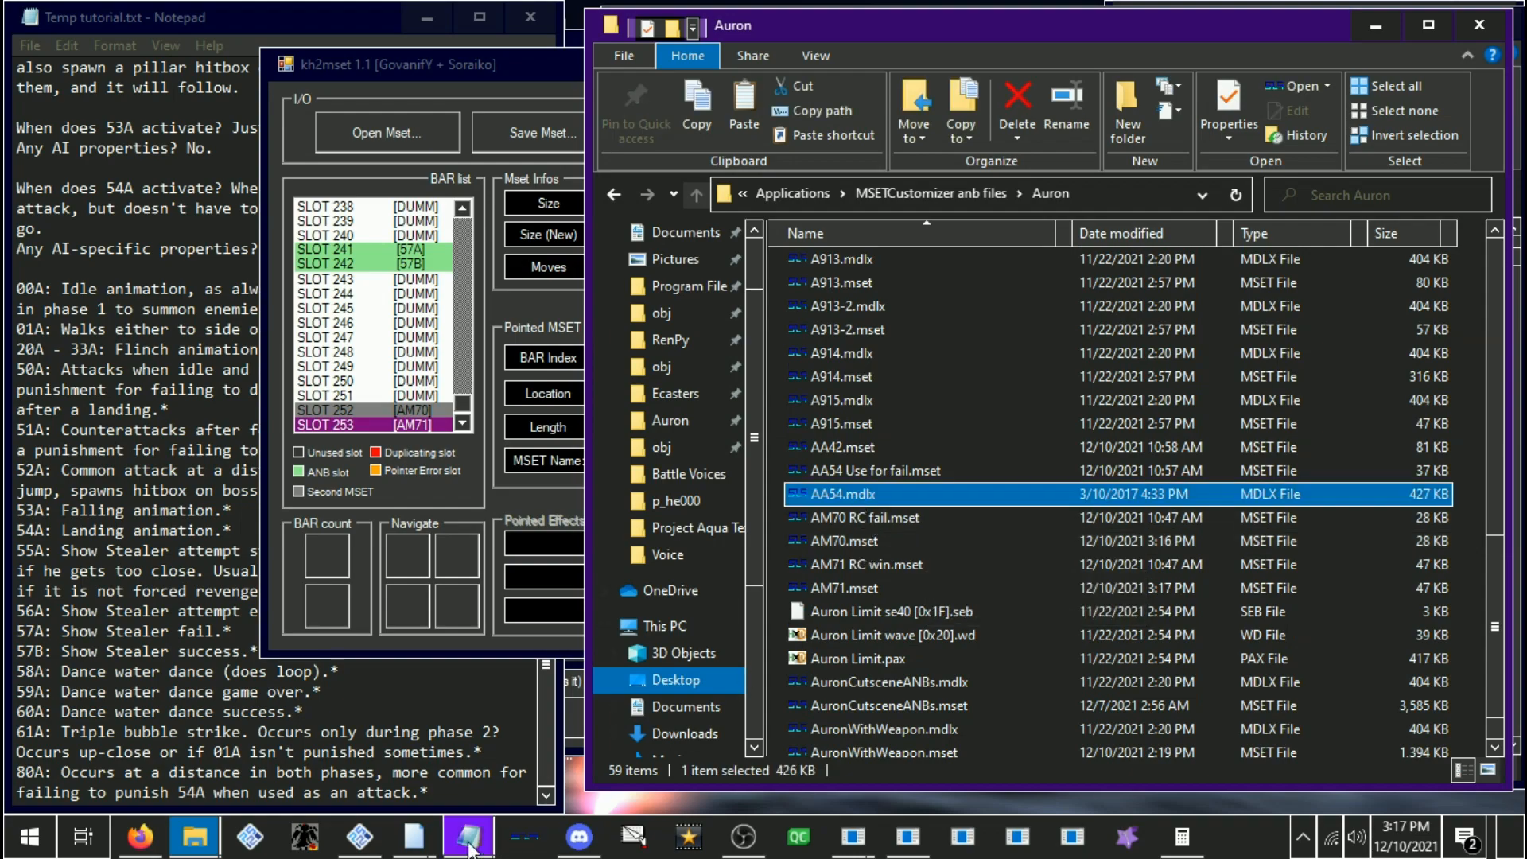
{"action": "right_click", "coordinate": [436, 843]}
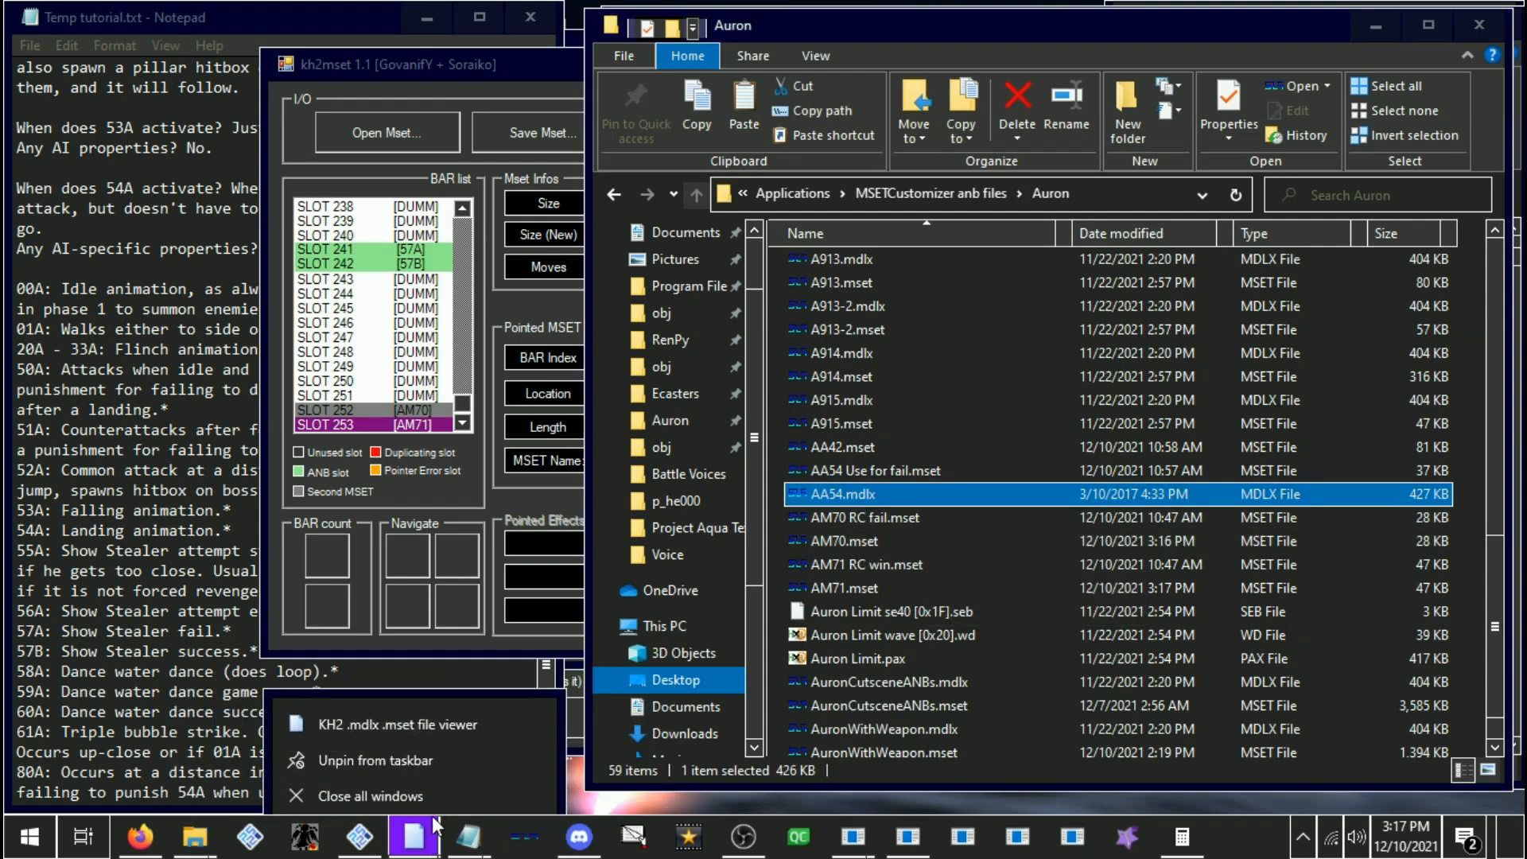
{"action": "left_click", "coordinate": [446, 712]}
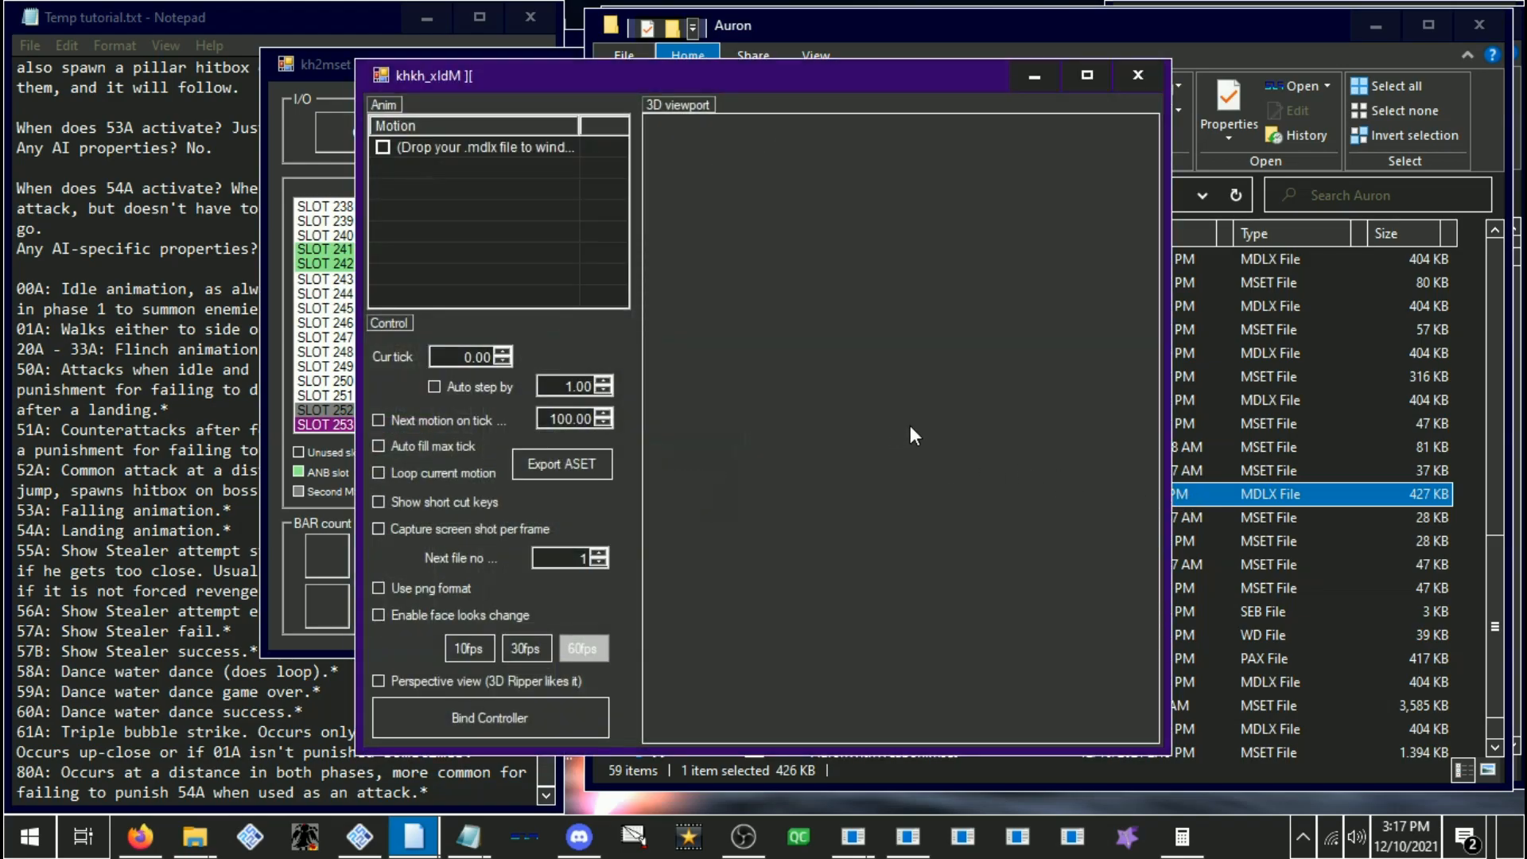
{"action": "left_click", "coordinate": [1134, 86]}
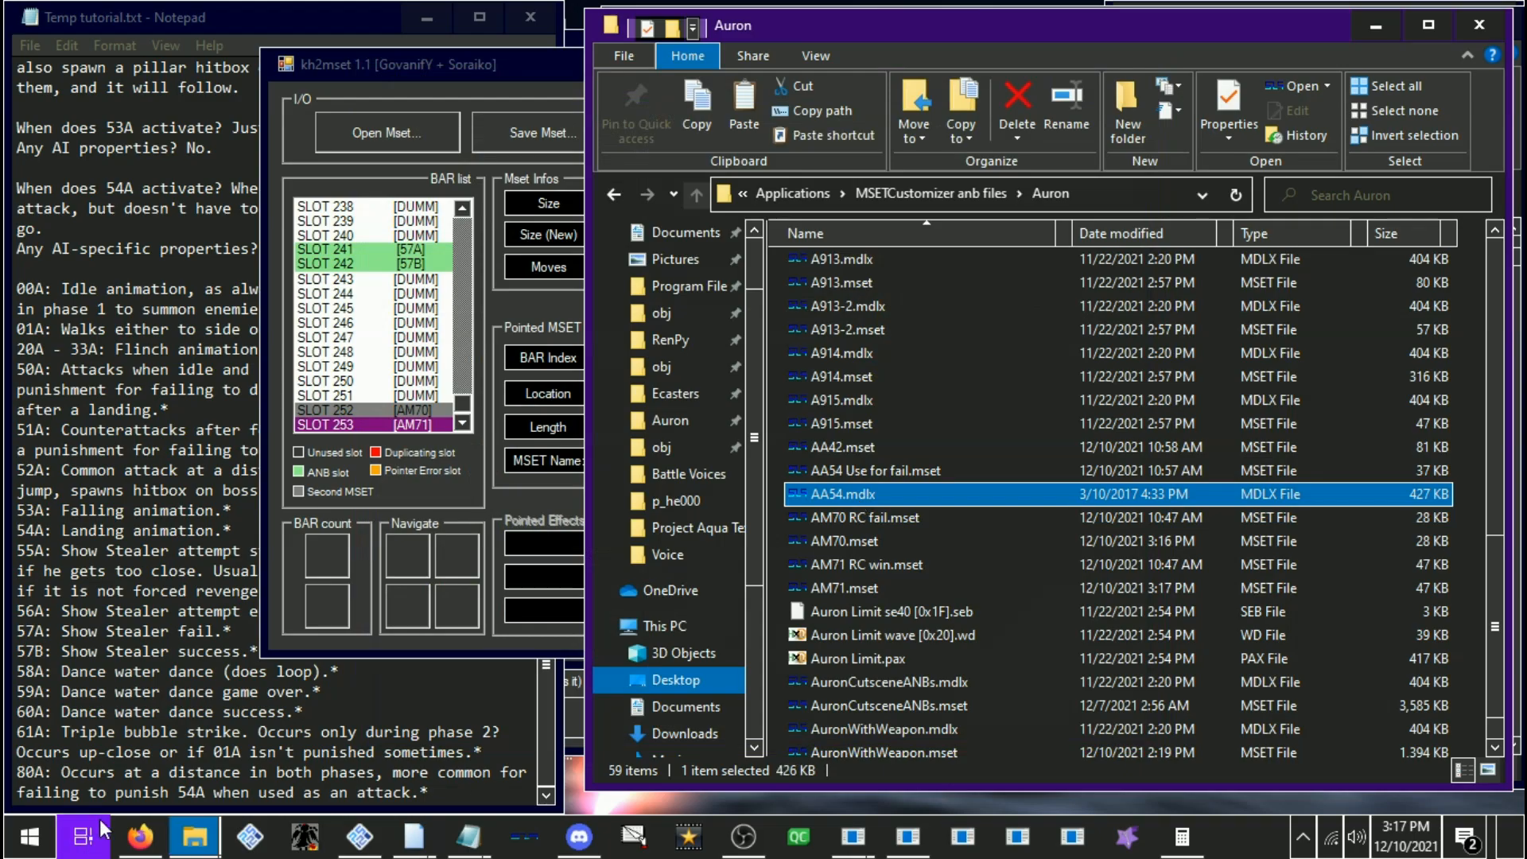
Copy P_EX100.mdlx from the extracted KH2 obj folder into the Auron folder and rename it to AM70.mdlx
{"action": "mouse_move", "coordinate": [194, 836]}
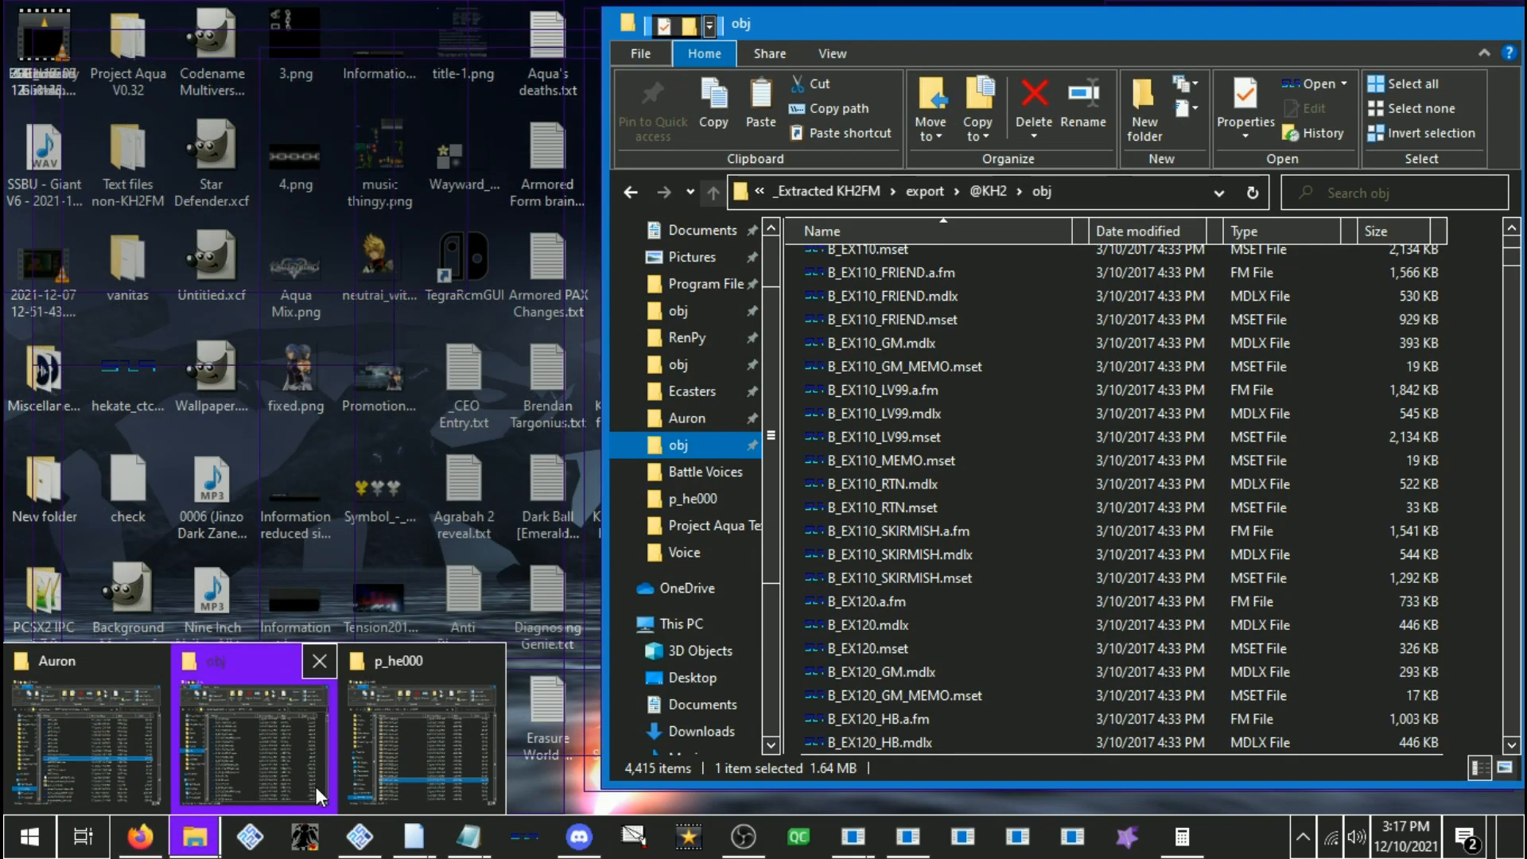
{"action": "left_click", "coordinate": [319, 795]}
{"action": "left_click_drag", "start_coordinate": [1511, 274], "coordinate": [1430, 608]}
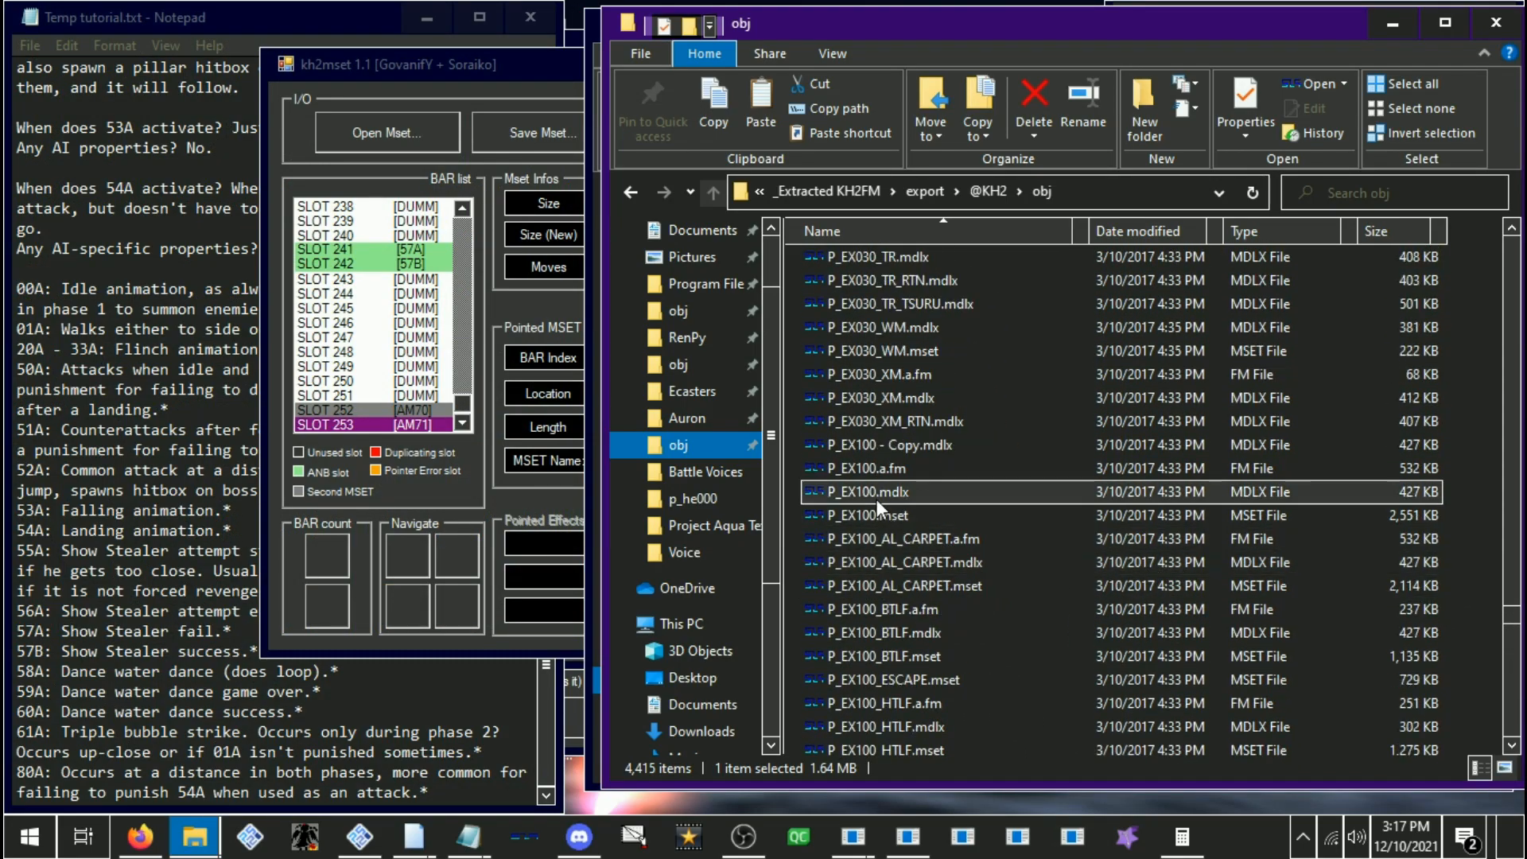
{"action": "left_click", "coordinate": [1396, 30]}
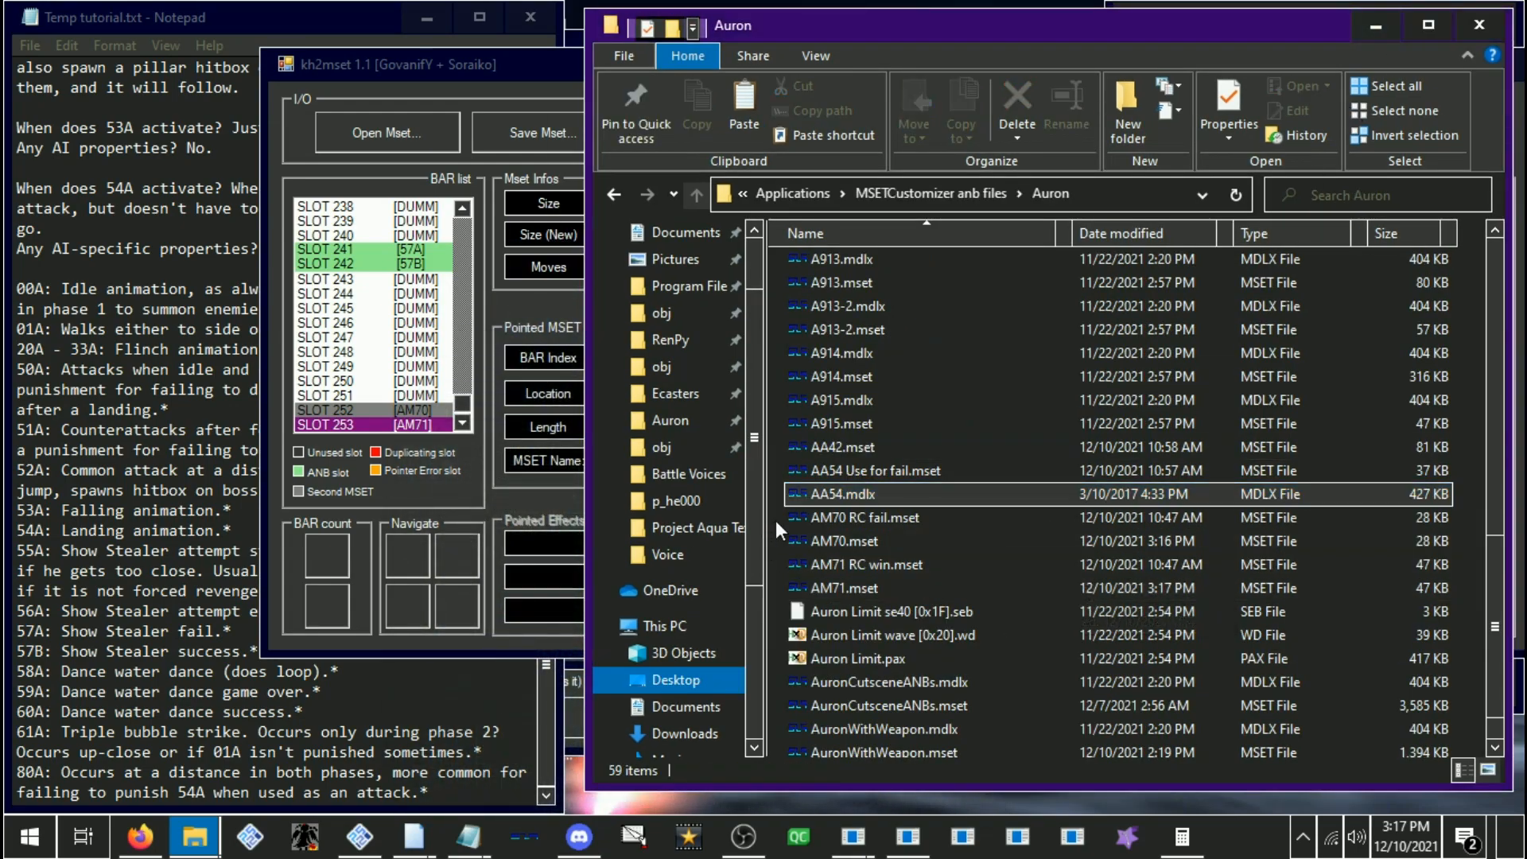
{"action": "key", "text": "ctrl+v"}
{"action": "left_click", "coordinate": [839, 727]}
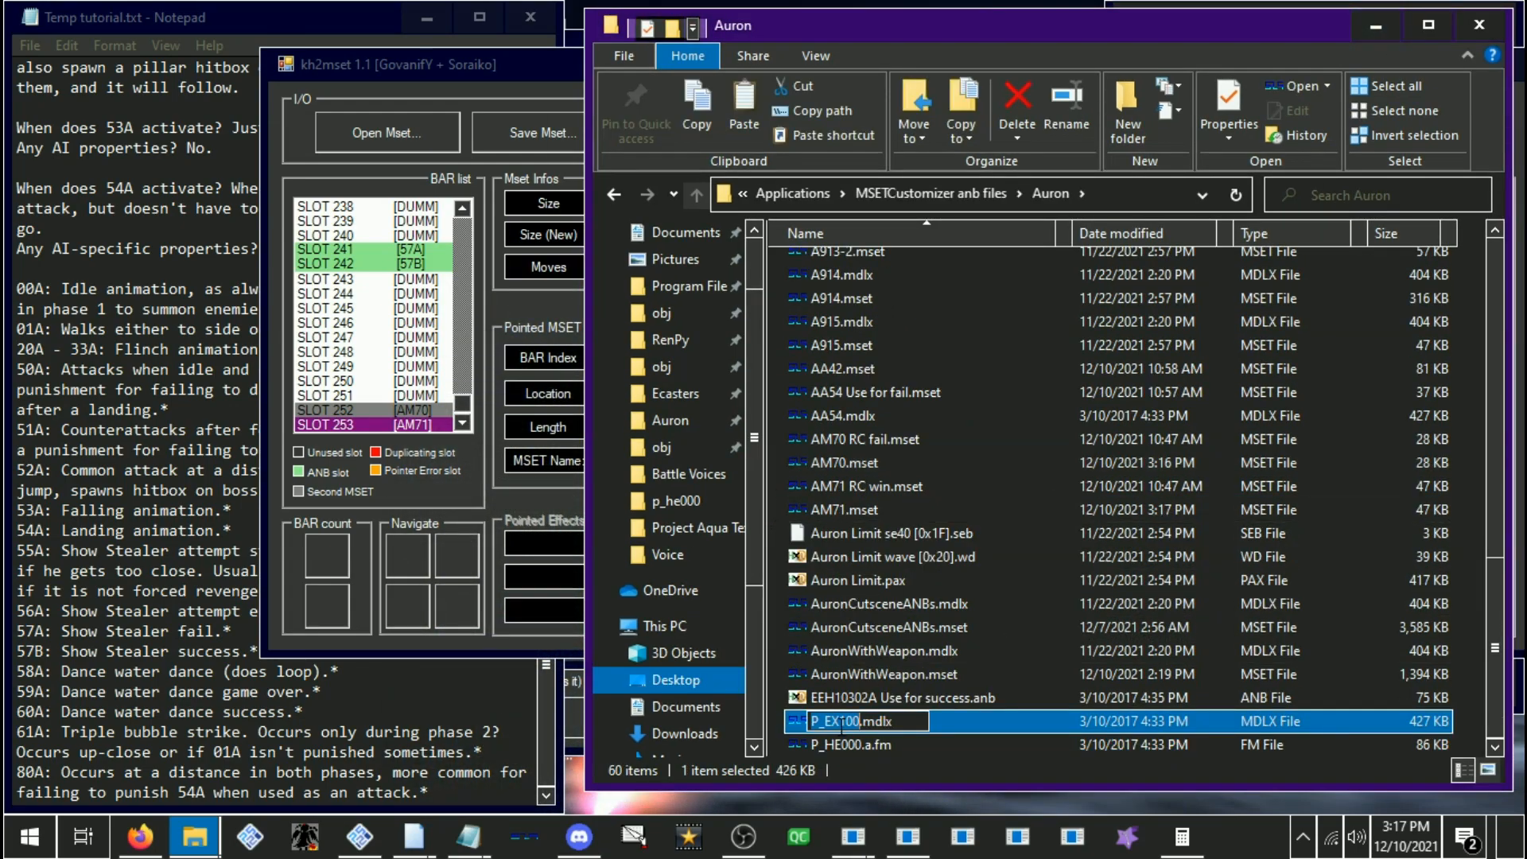
{"action": "type", "text": "AM70"}
{"action": "key", "text": "Return"}
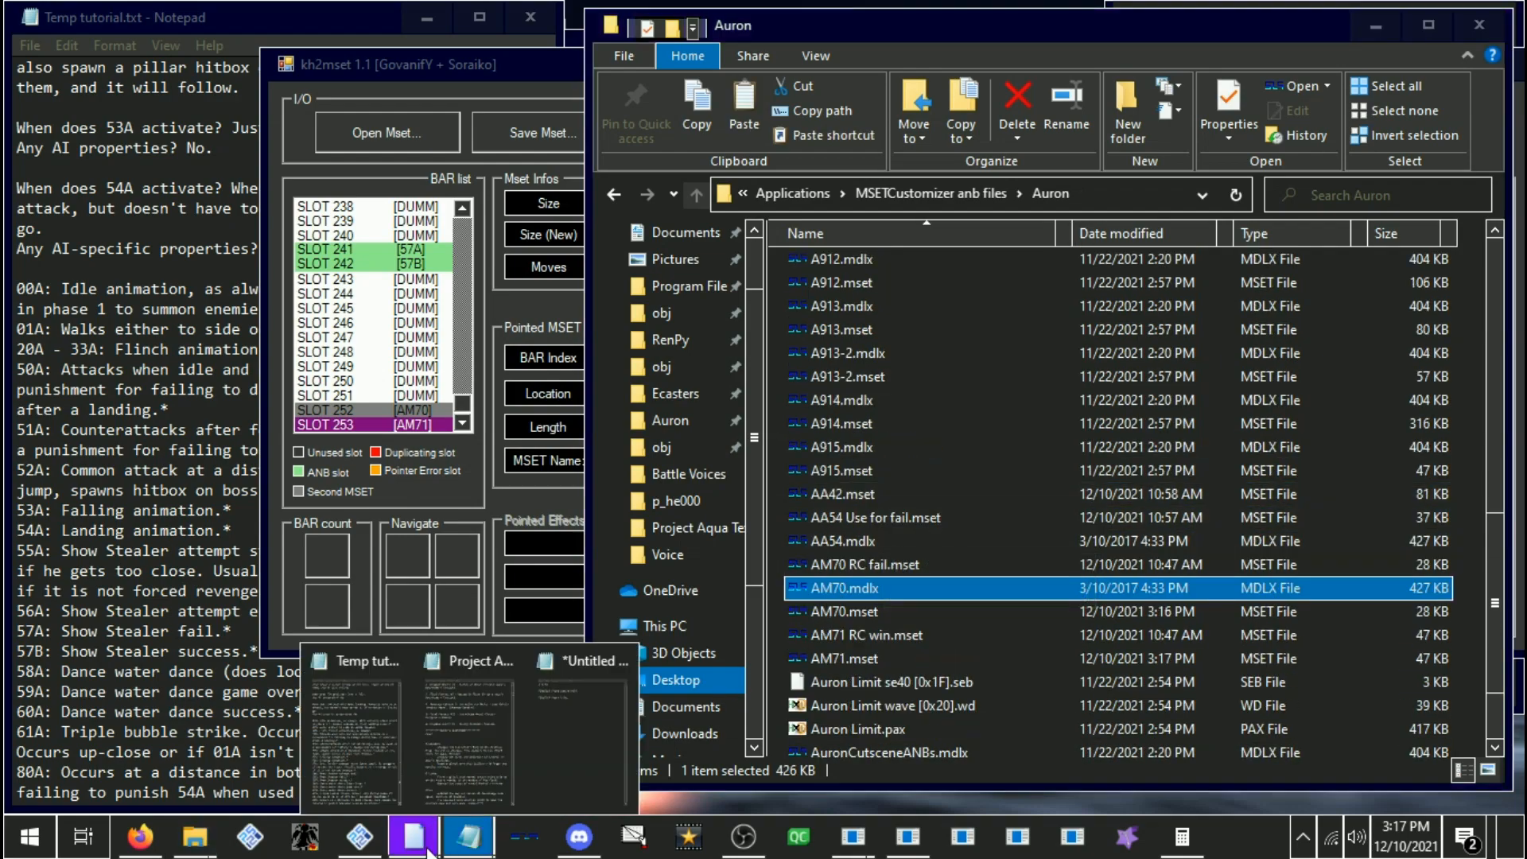
Open the khkh_xldM viewer, enable next motion on tick, auto fill max tick, loop current motion and face looks change, and load AM70.mdlx
{"action": "mouse_move", "coordinate": [414, 837]}
{"action": "left_click", "coordinate": [545, 780]}
{"action": "right_click", "coordinate": [414, 837]}
{"action": "left_click", "coordinate": [427, 275]}
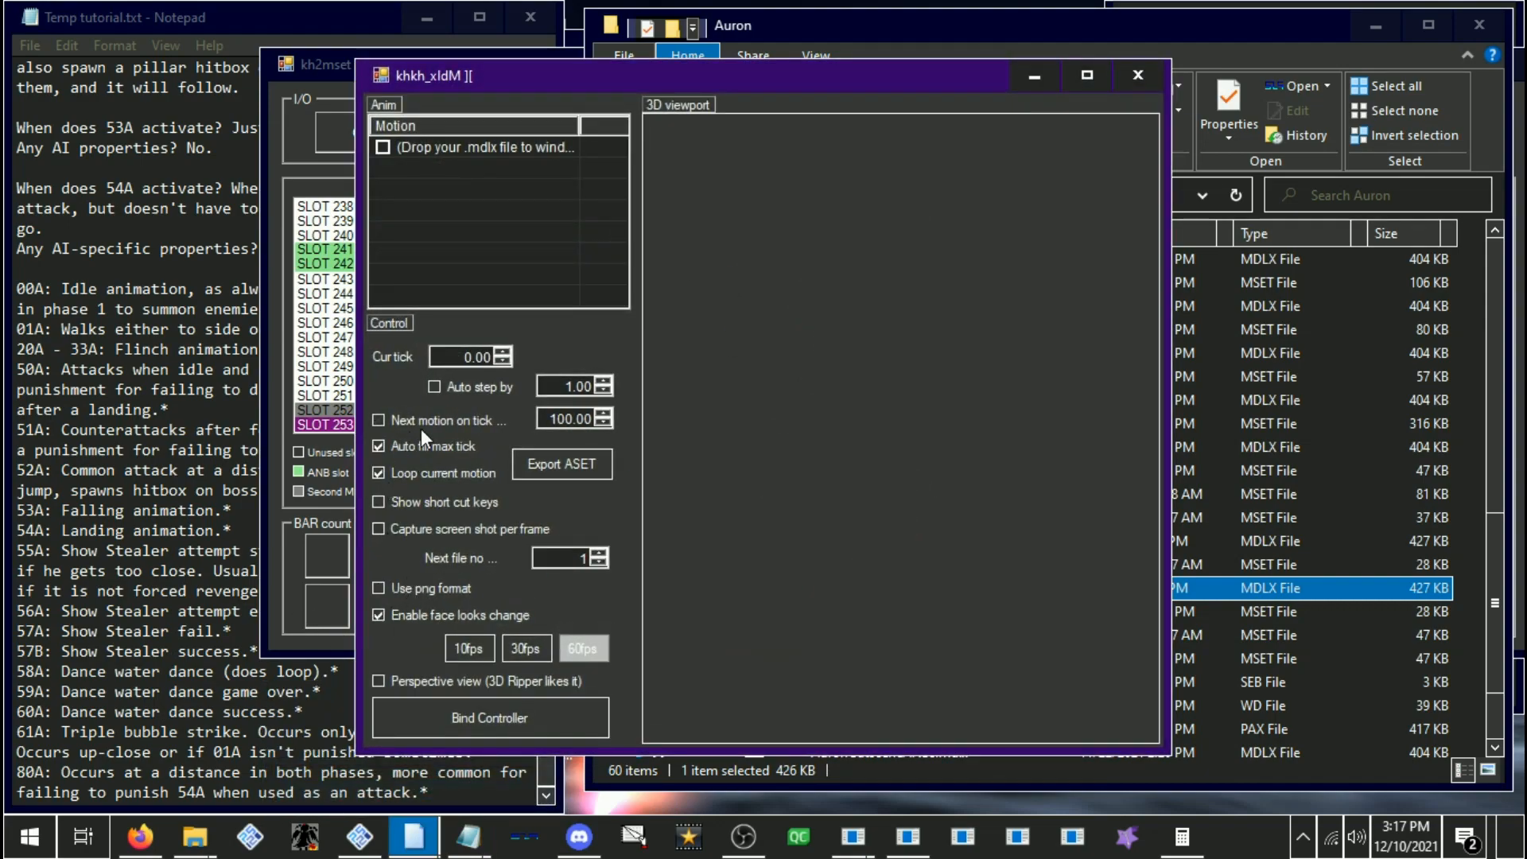
{"action": "left_click_drag", "start_coordinate": [591, 92], "coordinate": [428, 121]}
{"action": "left_click", "coordinate": [326, 398]}
{"action": "left_click_drag", "start_coordinate": [1247, 583], "coordinate": [504, 364]}
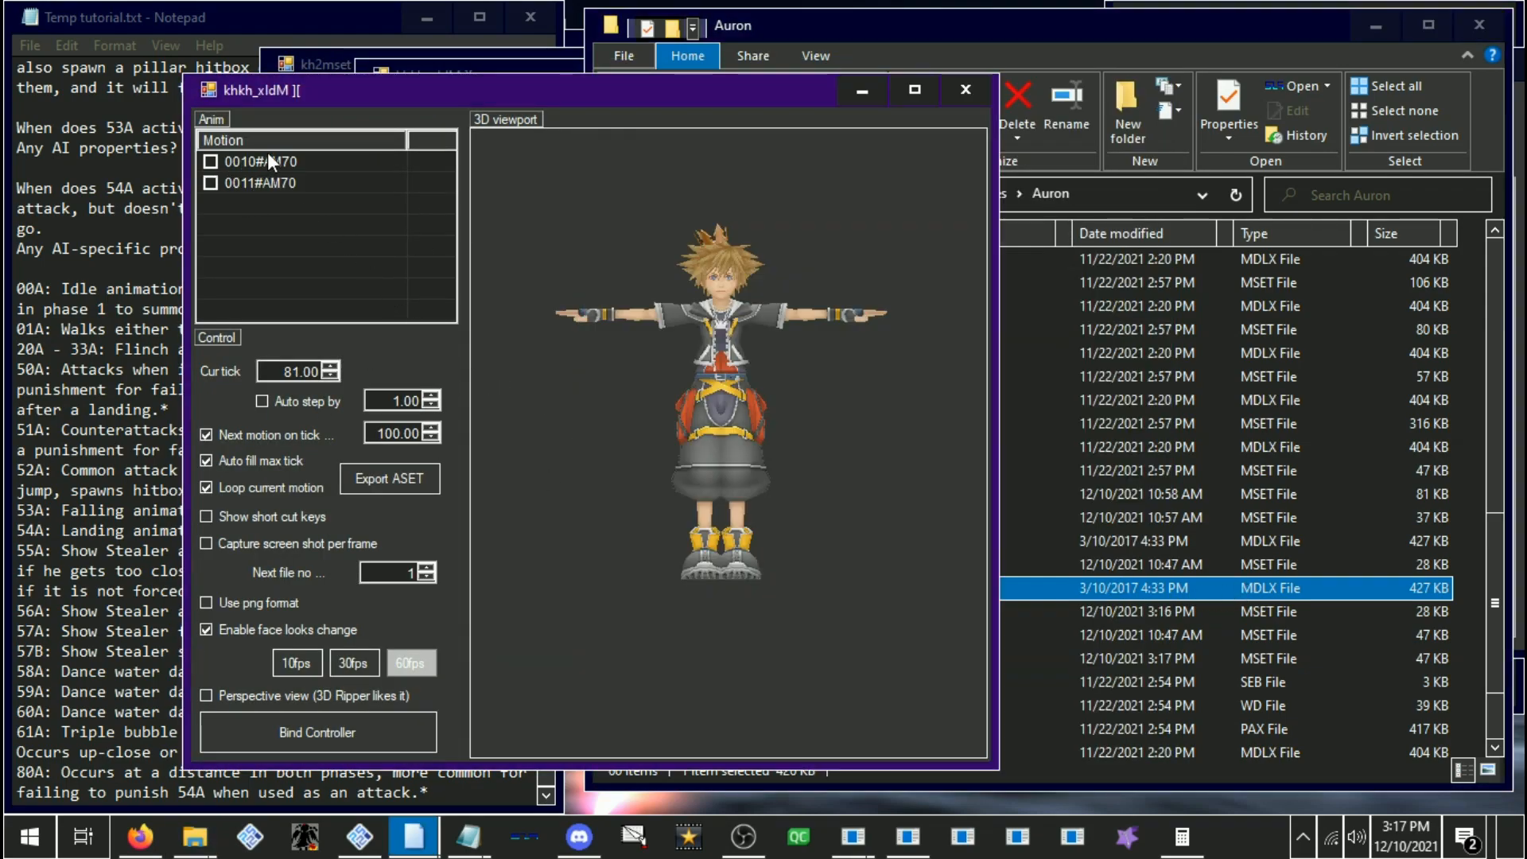
Preview the 0010#AM70 motion on the model using auto step, and stop the playback
{"action": "left_click", "coordinate": [242, 162]}
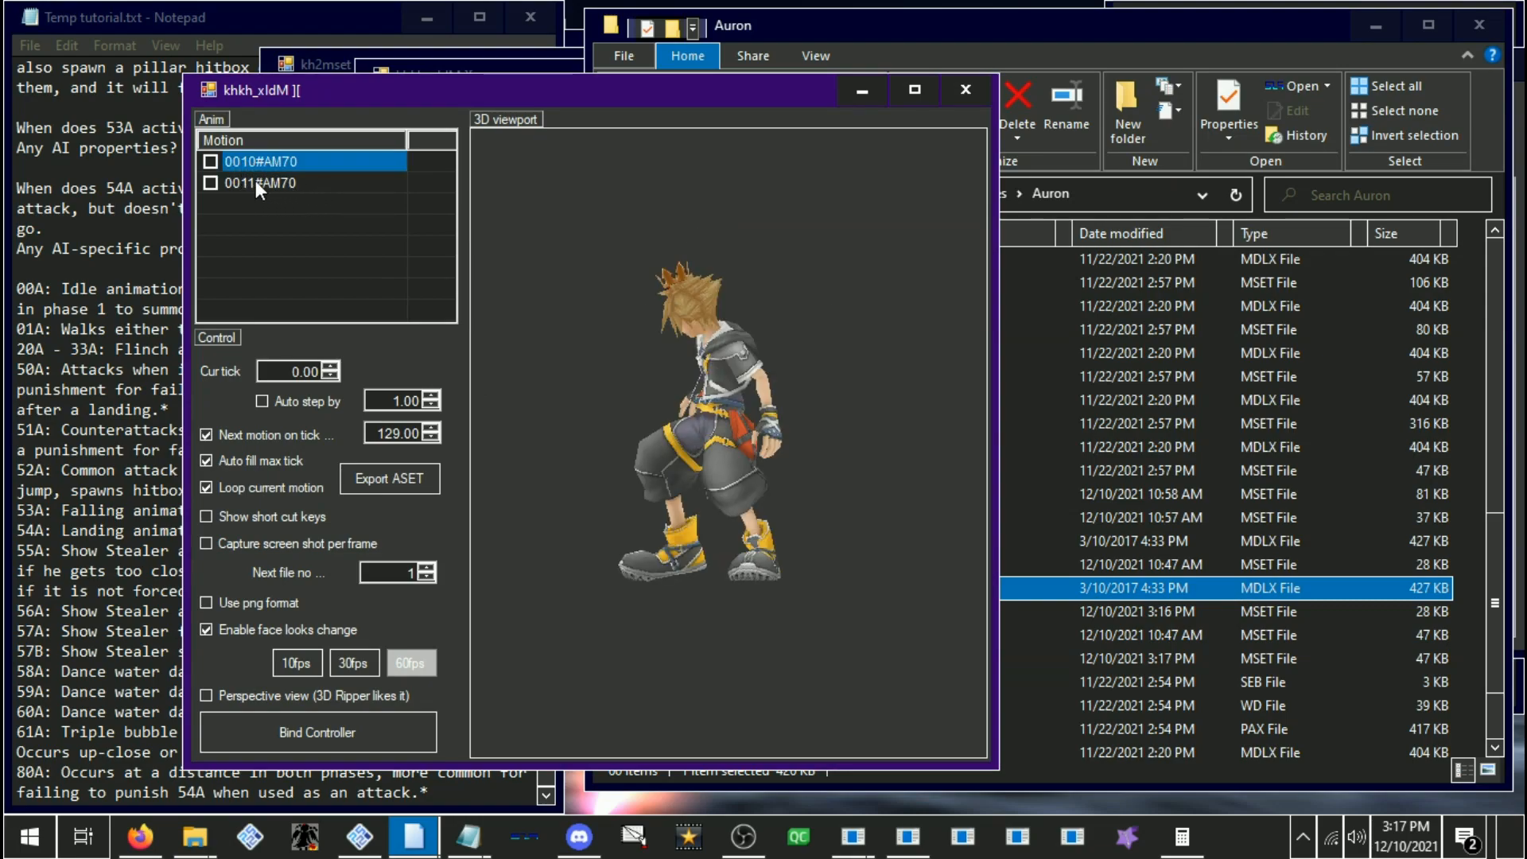
{"action": "left_click", "coordinate": [305, 396]}
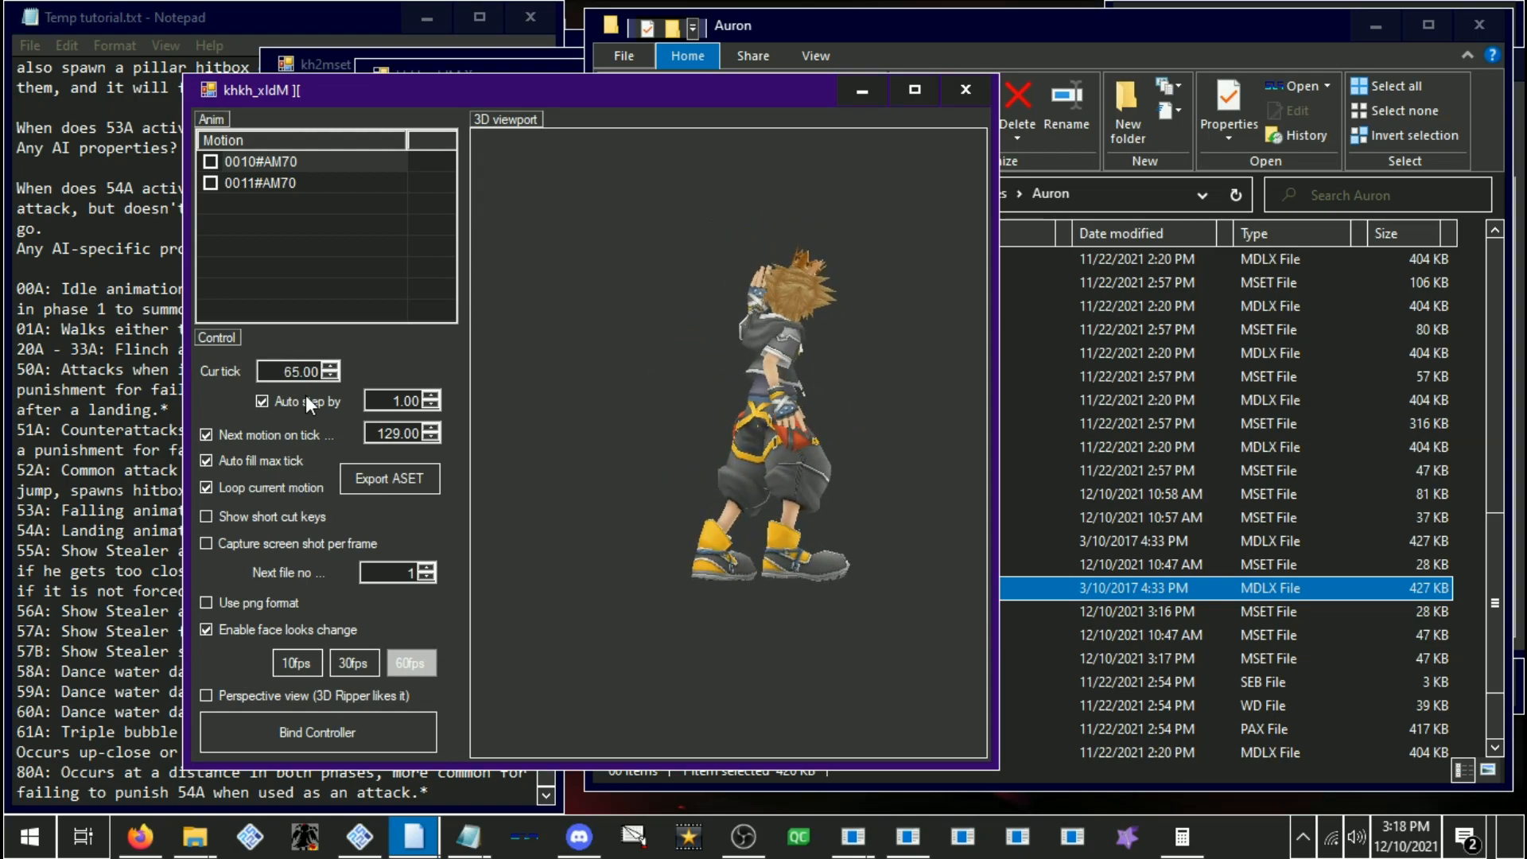
{"action": "left_click", "coordinate": [306, 397]}
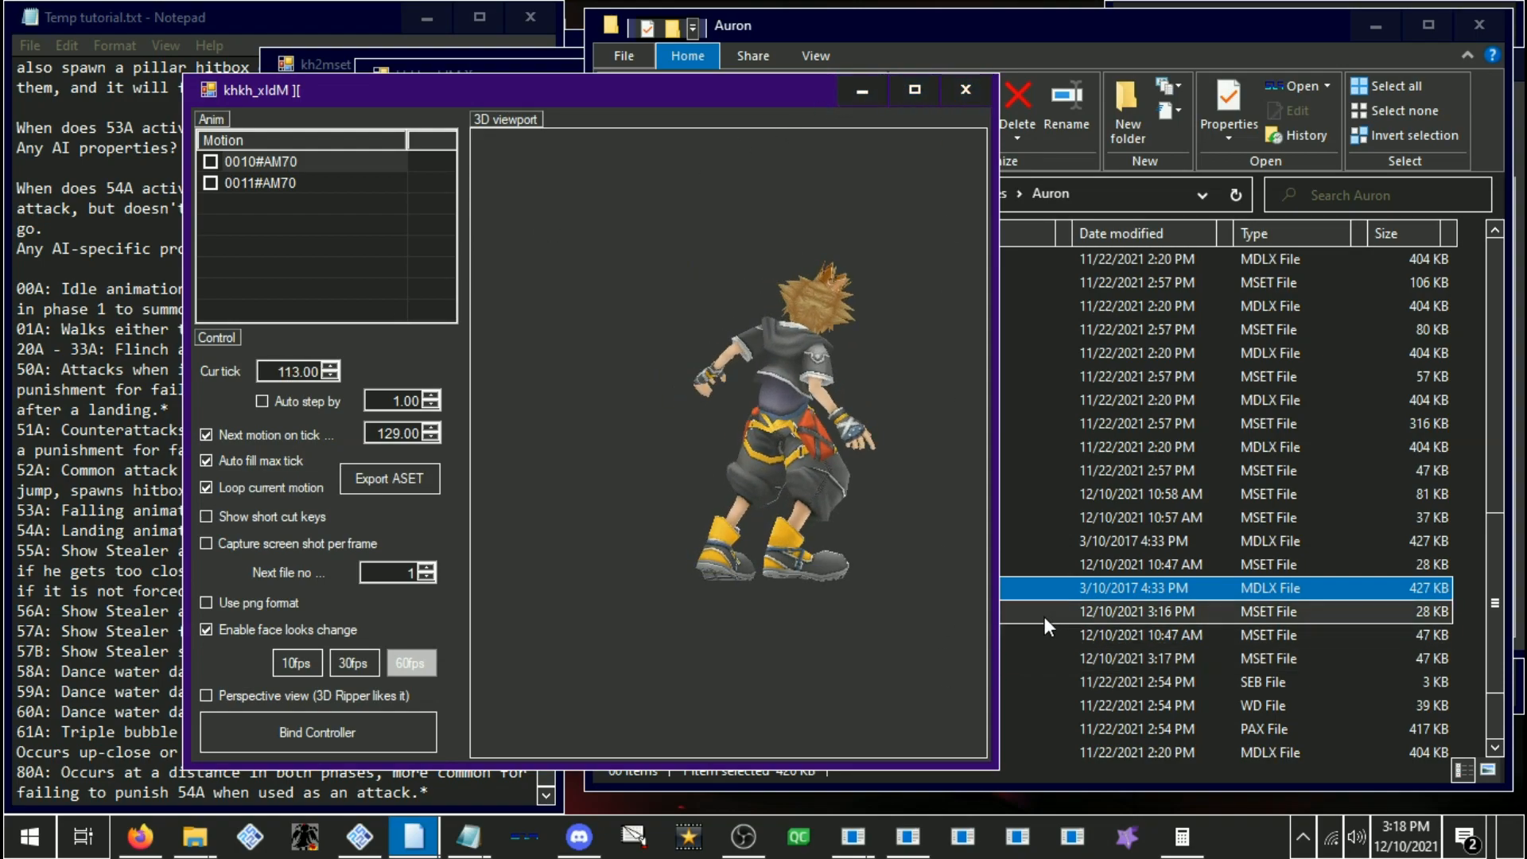
Rename AM70.mdlx in the Auron folder to AM71.mdlx and load it into the khkh_xldM viewer
{"action": "left_click", "coordinate": [1040, 593]}
{"action": "left_click", "coordinate": [847, 585]}
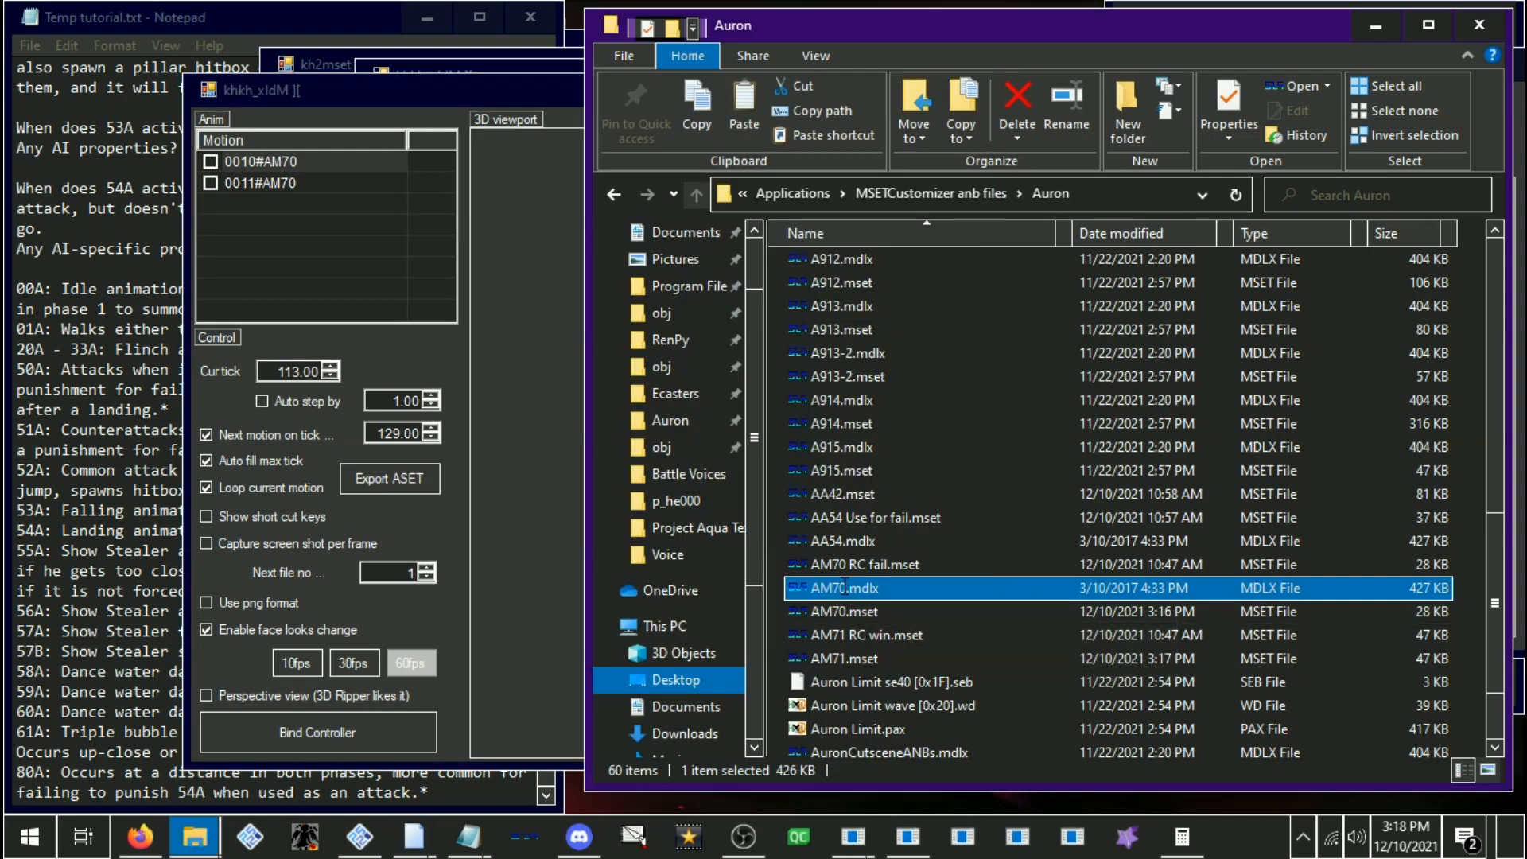
{"action": "type", "text": "AM71"}
{"action": "key", "text": "Return"}
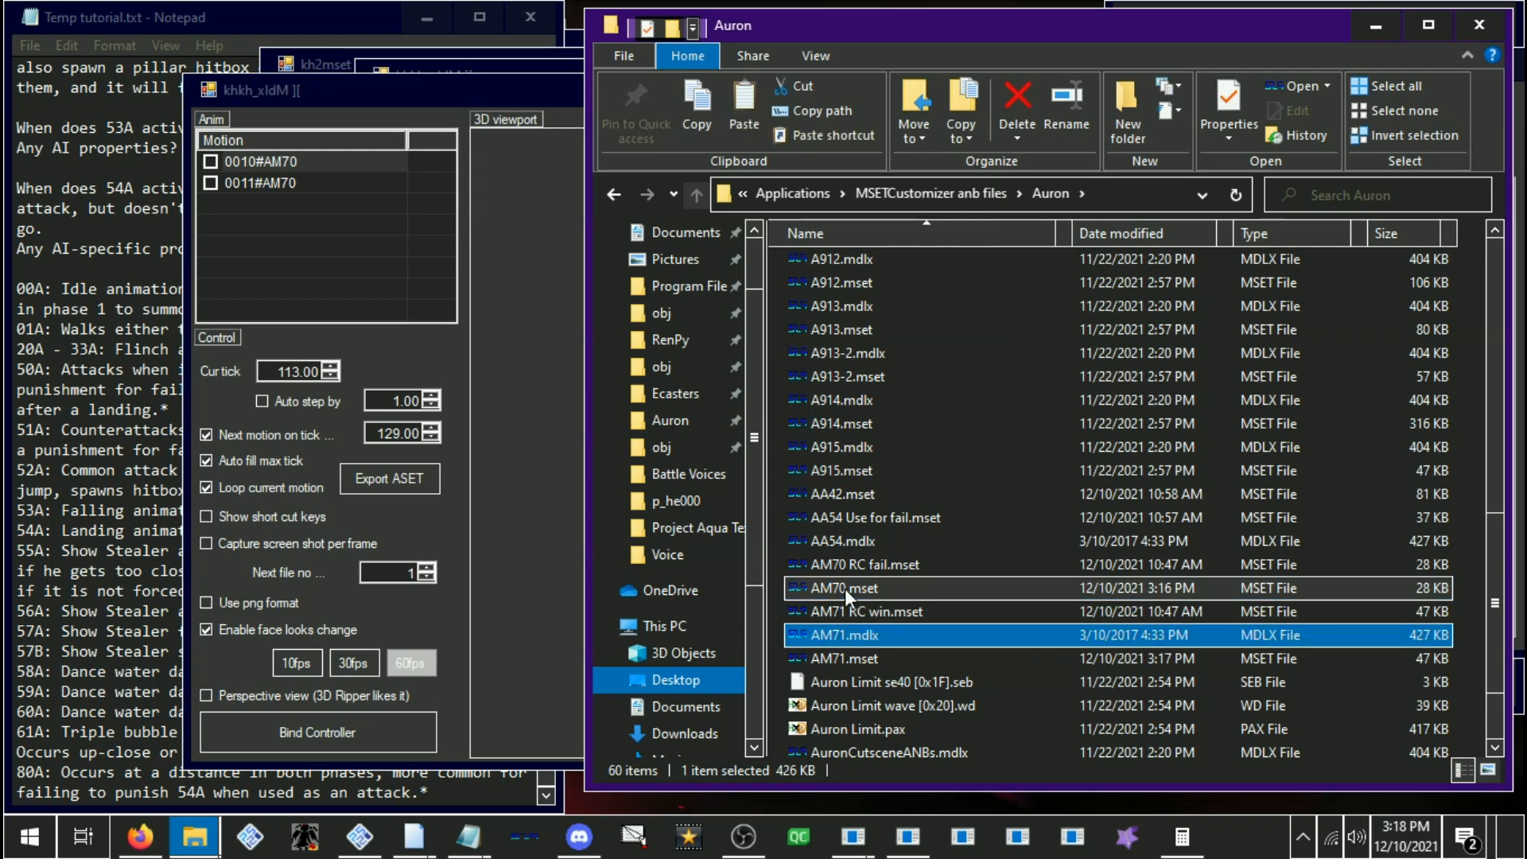
{"action": "left_click_drag", "start_coordinate": [840, 633], "coordinate": [504, 328]}
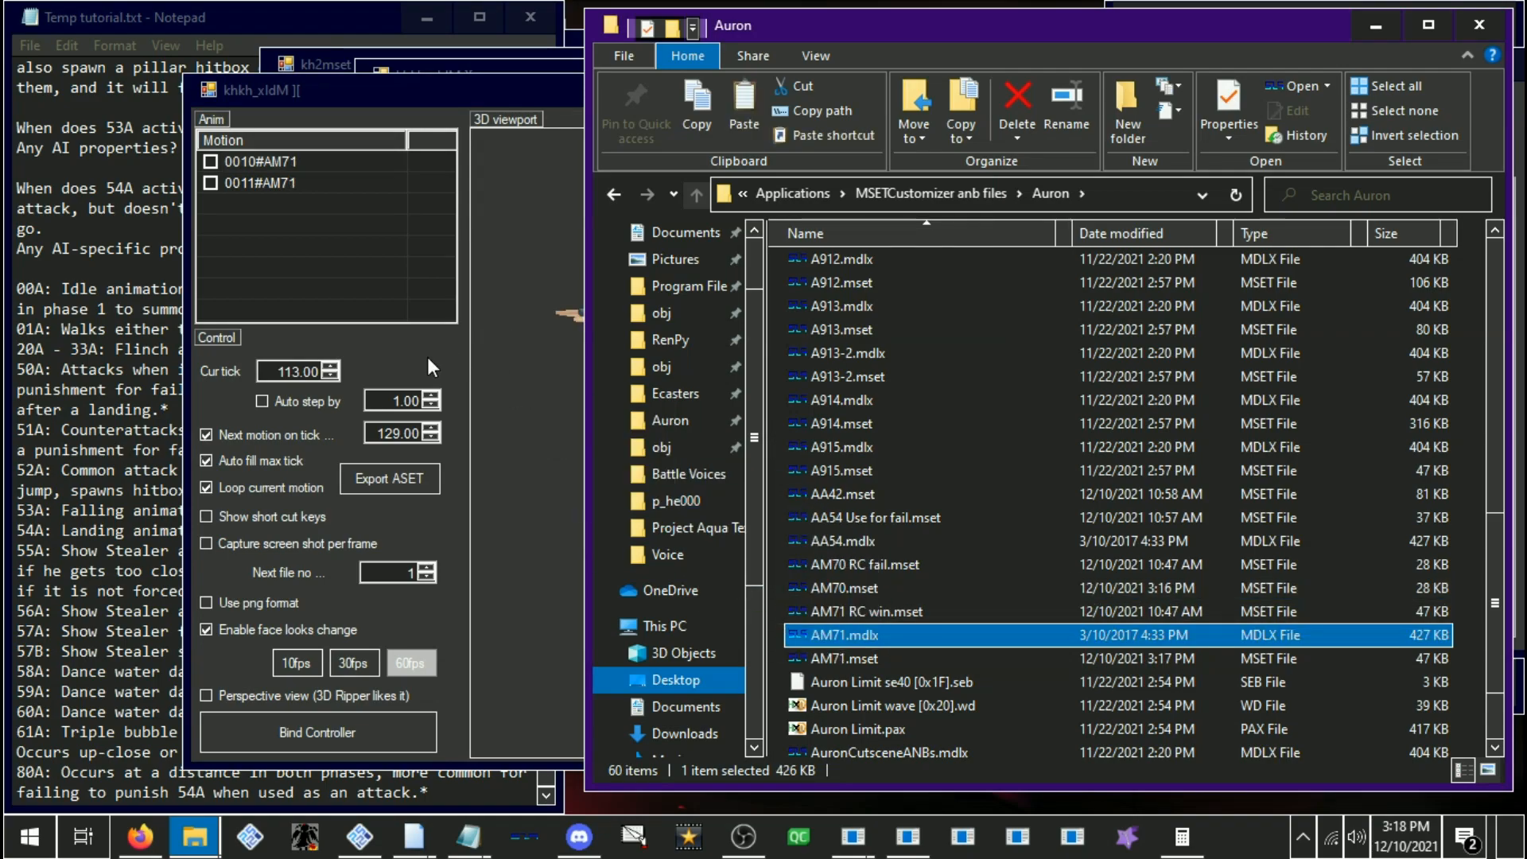
Play the loaded AM71 reaction command motion with auto step, and stop the playback
{"action": "left_click", "coordinate": [427, 357]}
{"action": "left_click", "coordinate": [293, 395]}
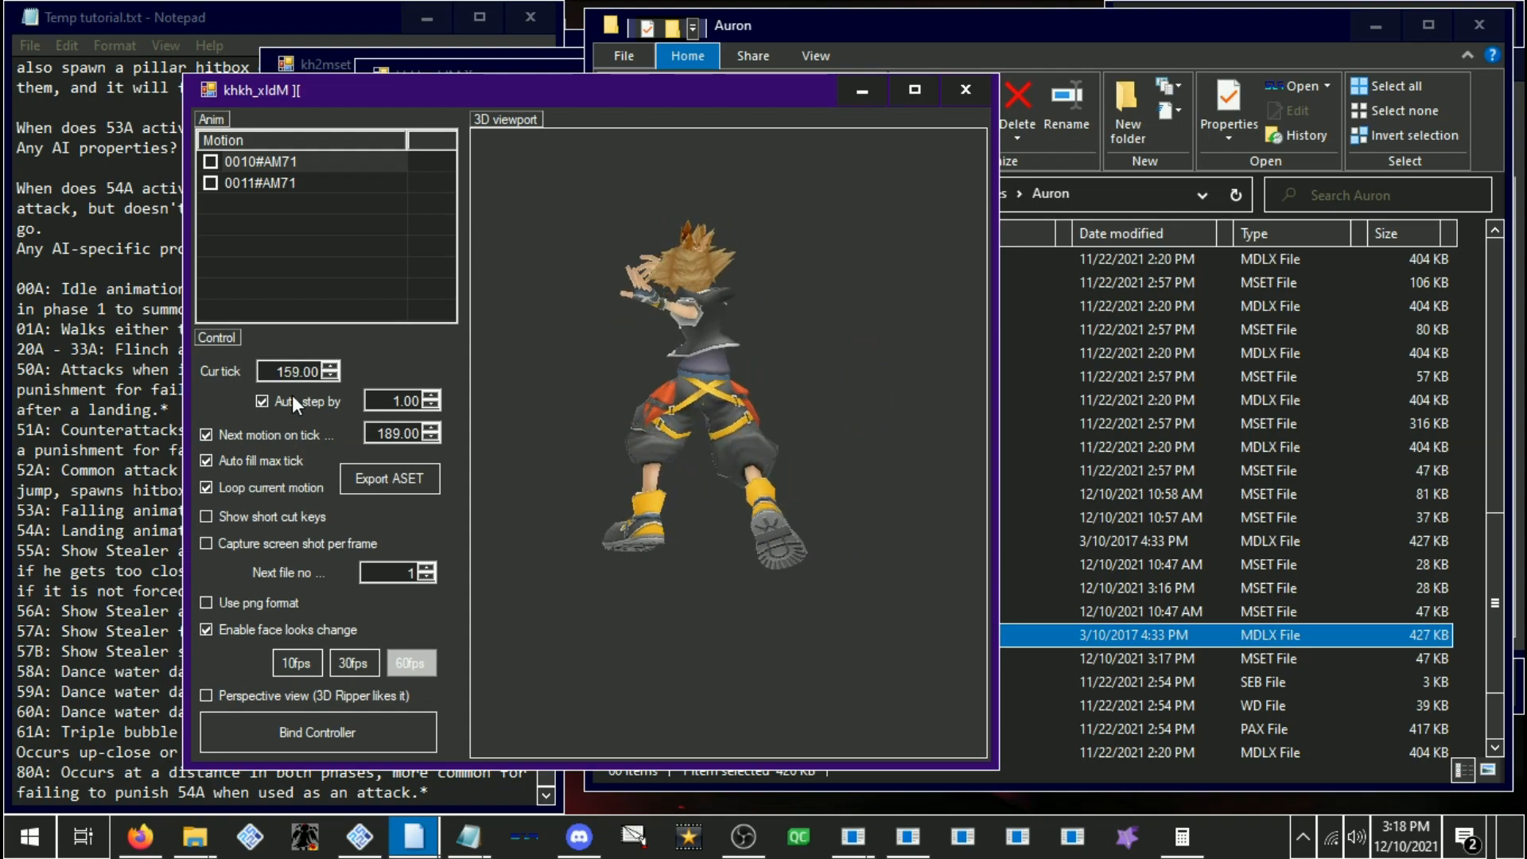
{"action": "left_click", "coordinate": [293, 394]}
Compare the extracted AM70.mset and AM71.mset with AM70 RC fail.mset and AM71 RC win.mset in the Auron folder
{"action": "left_click", "coordinate": [1086, 770]}
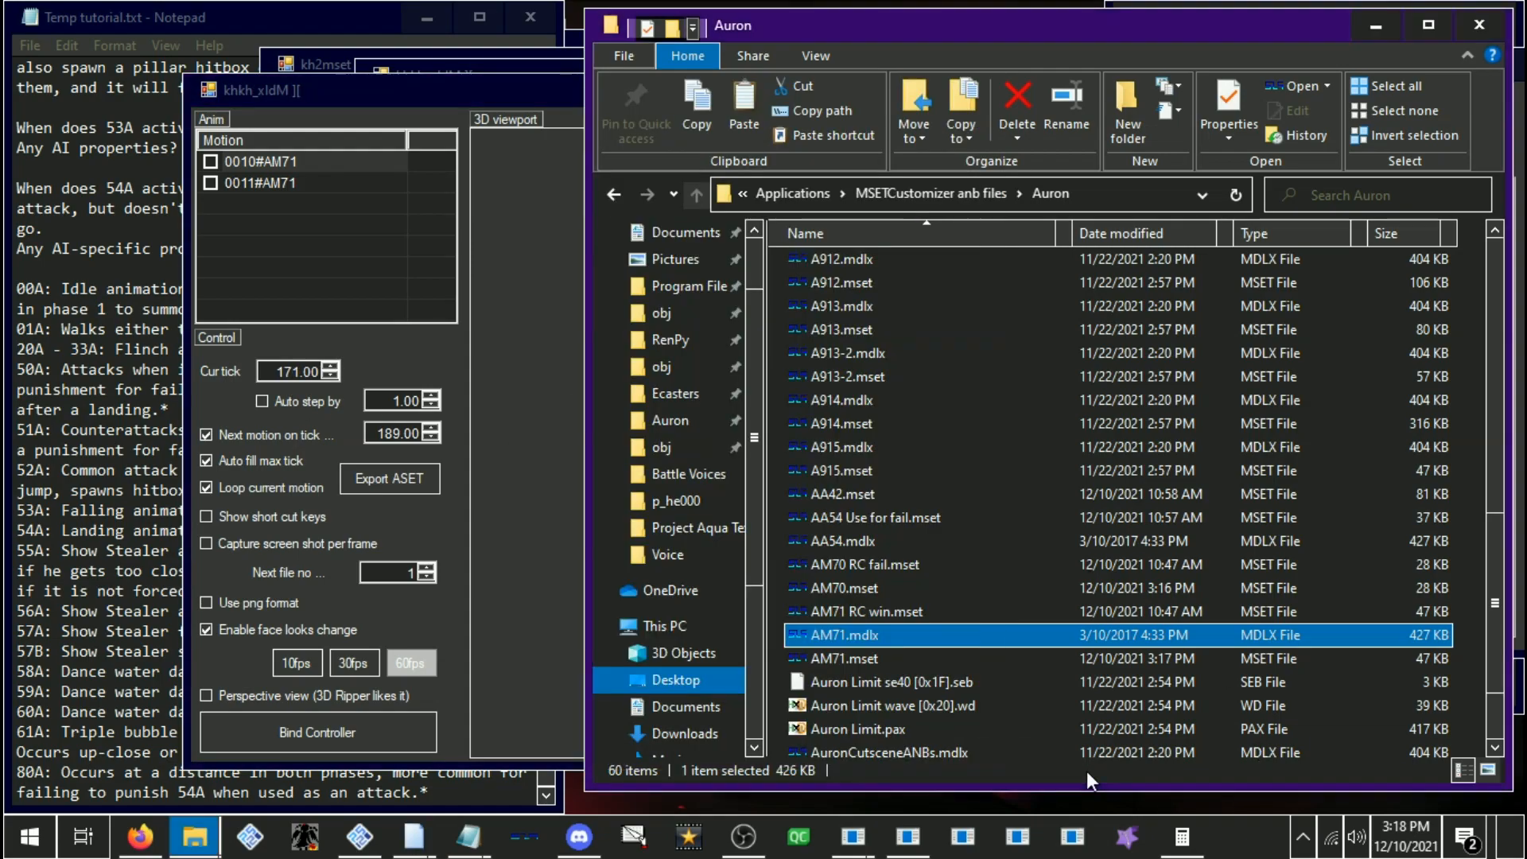
{"action": "left_click", "coordinate": [831, 595]}
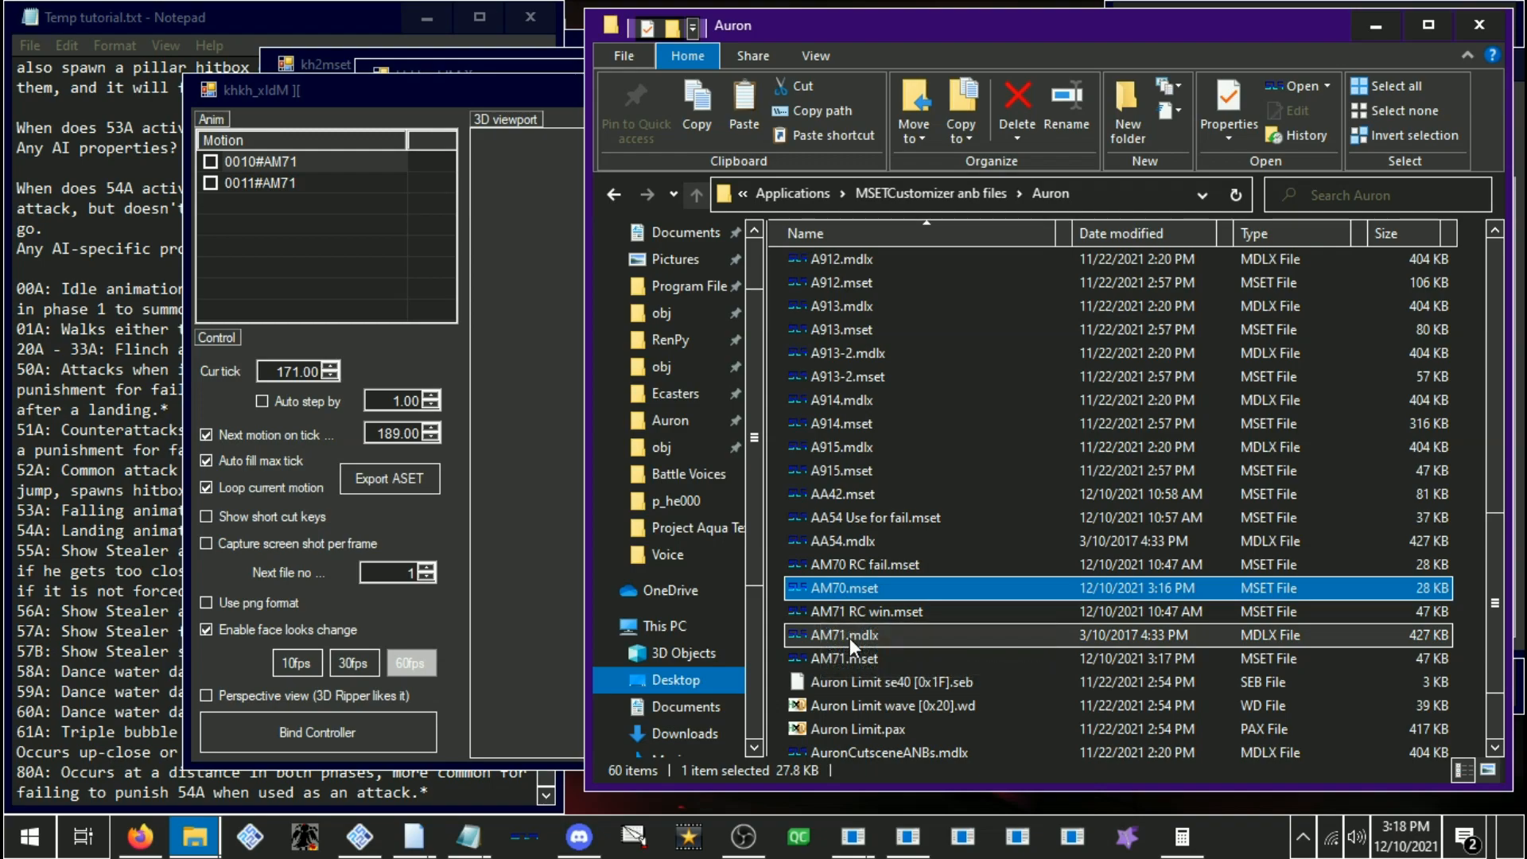
{"action": "left_click", "coordinate": [847, 591]}
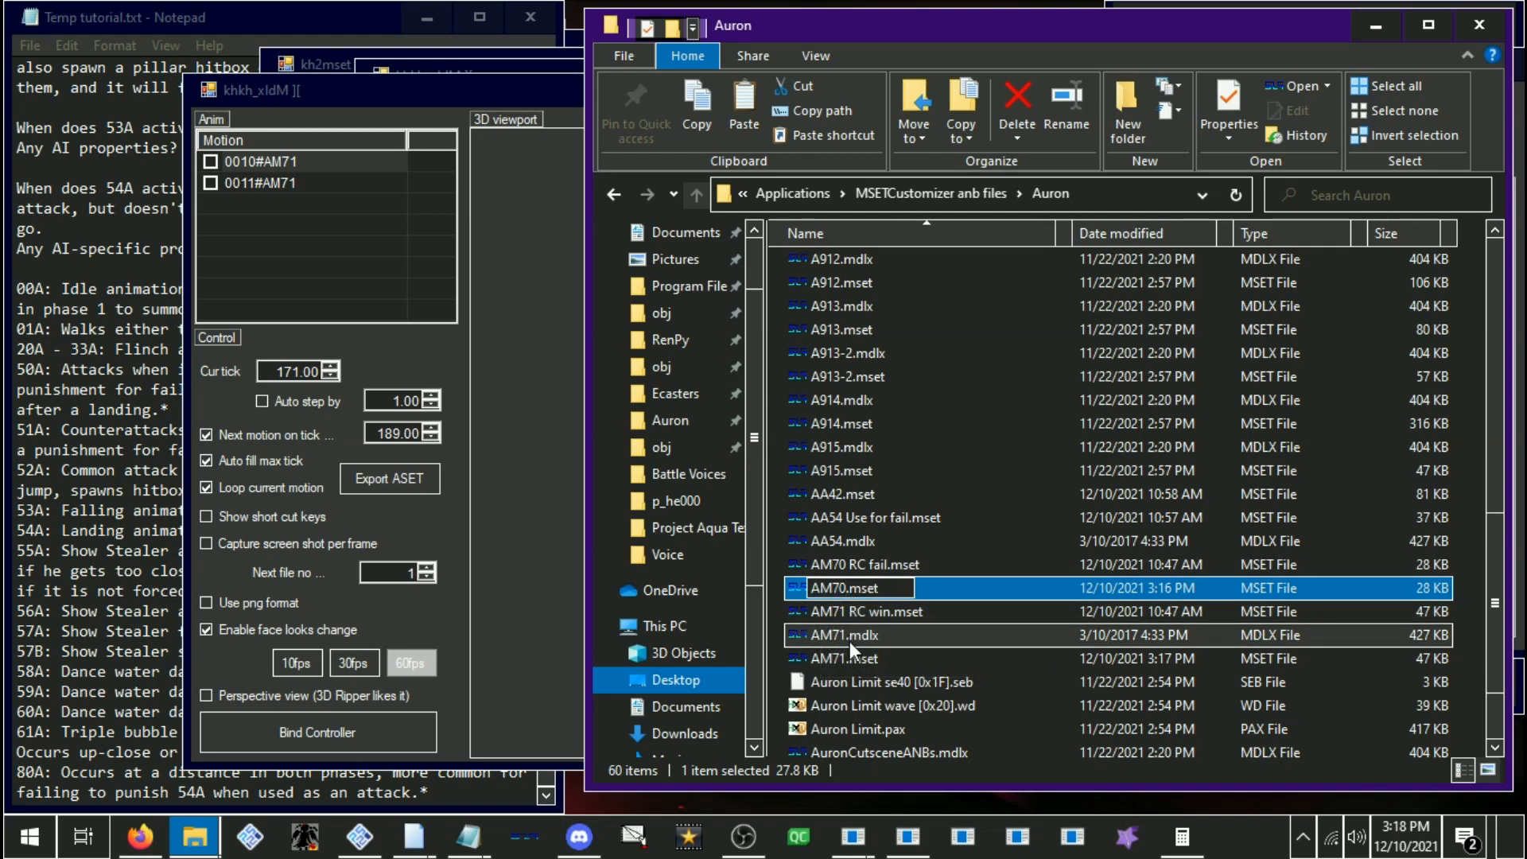
{"action": "left_click", "coordinate": [859, 565]}
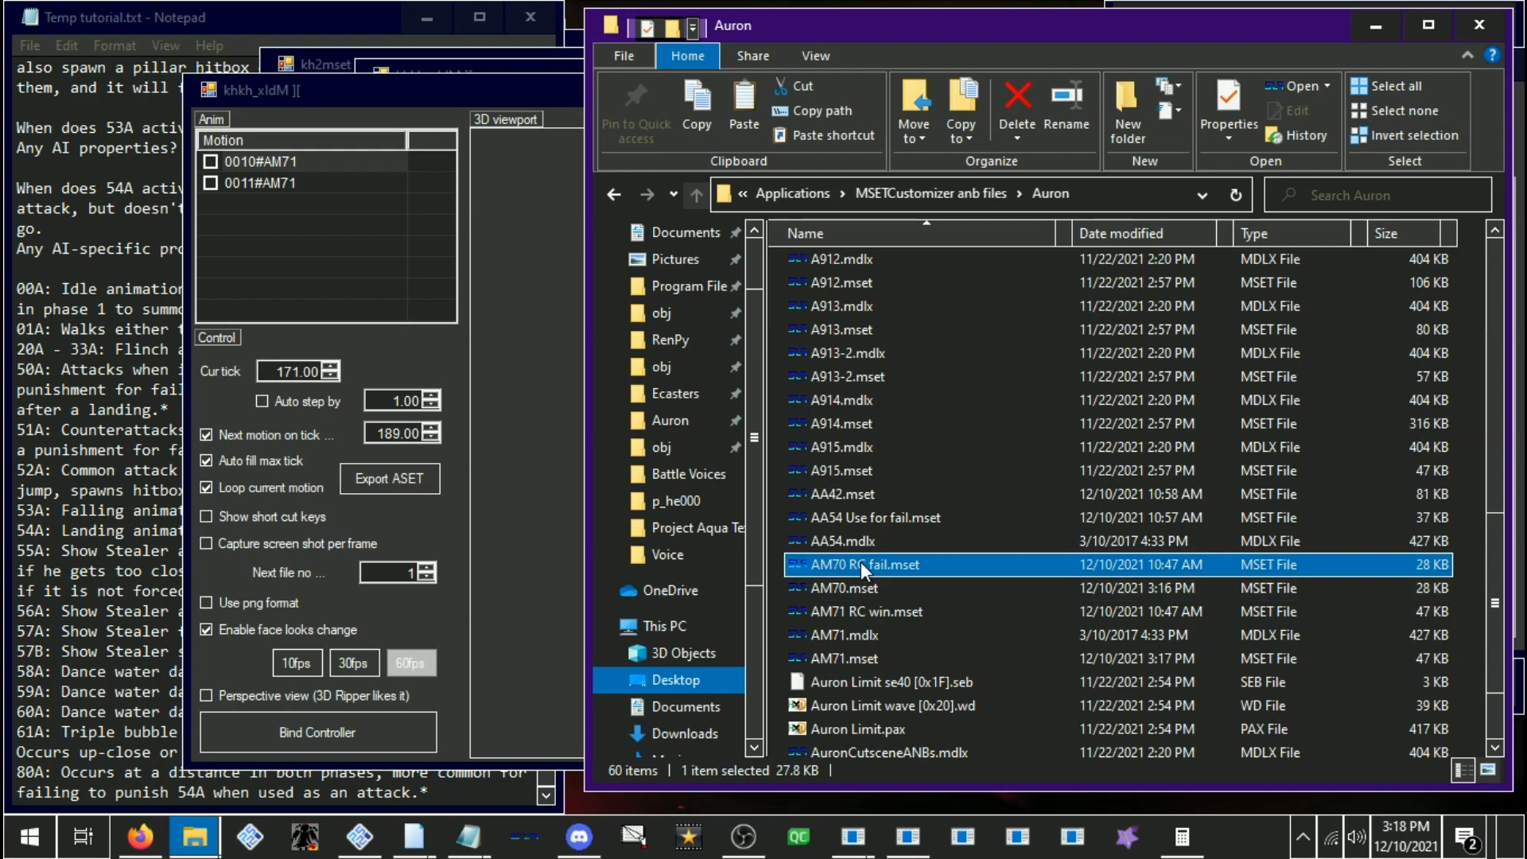
{"action": "key", "text": "Down"}
{"action": "left_click", "coordinate": [852, 611]}
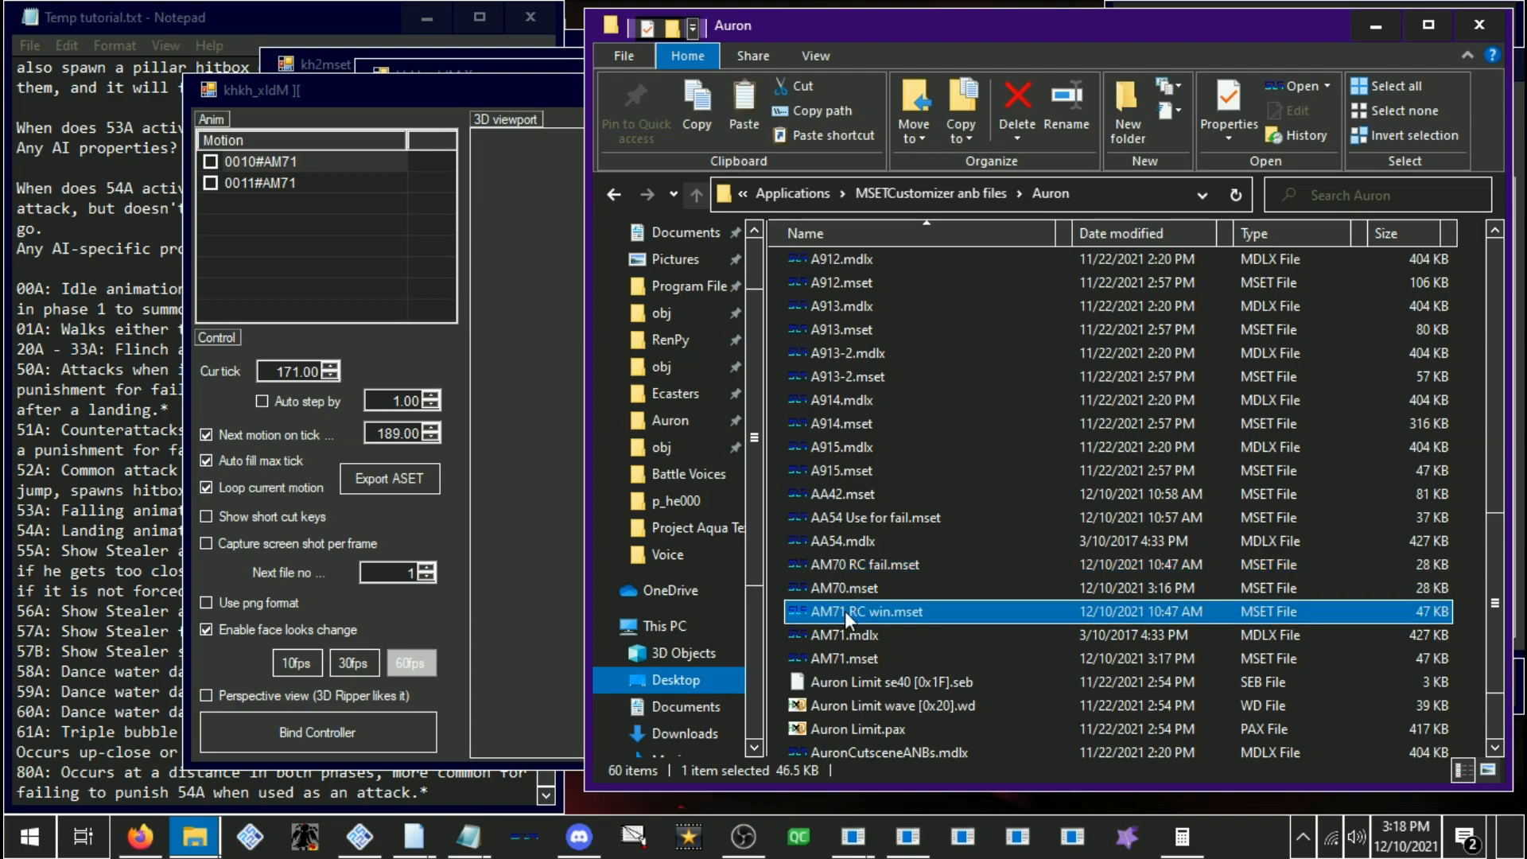
{"action": "left_click", "coordinate": [861, 614]}
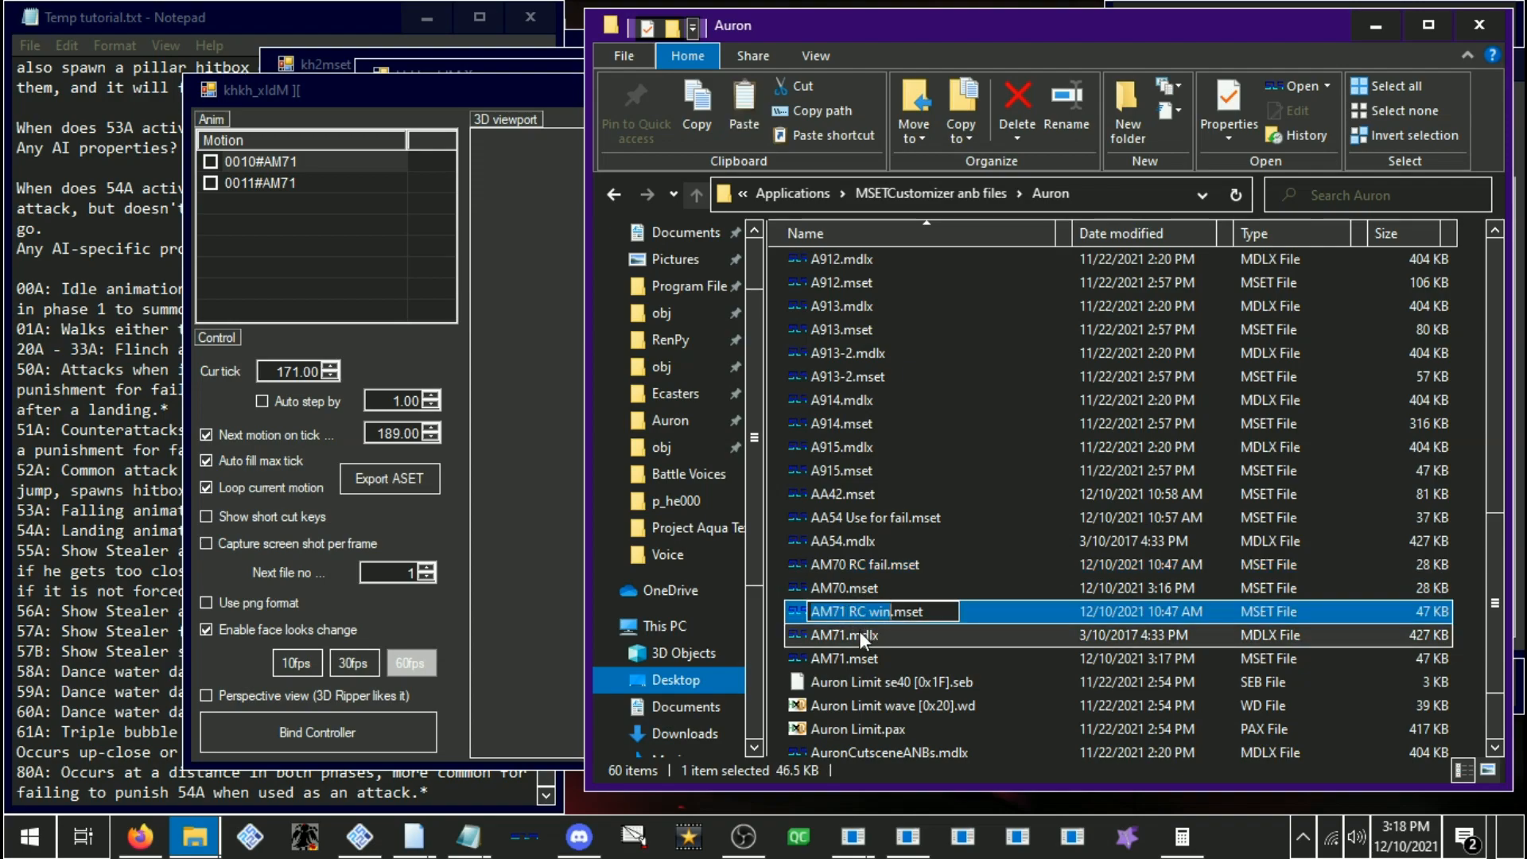
{"action": "key", "text": "Escape"}
Delete AM70.mset and AM71.mset from the Auron folder, keeping the RC fail and RC win files
{"action": "left_click", "coordinate": [848, 587]}
{"action": "left_click", "coordinate": [850, 658], "text": "ctrl"}
{"action": "key", "text": "Delete"}
{"action": "left_click", "coordinate": [870, 555]}
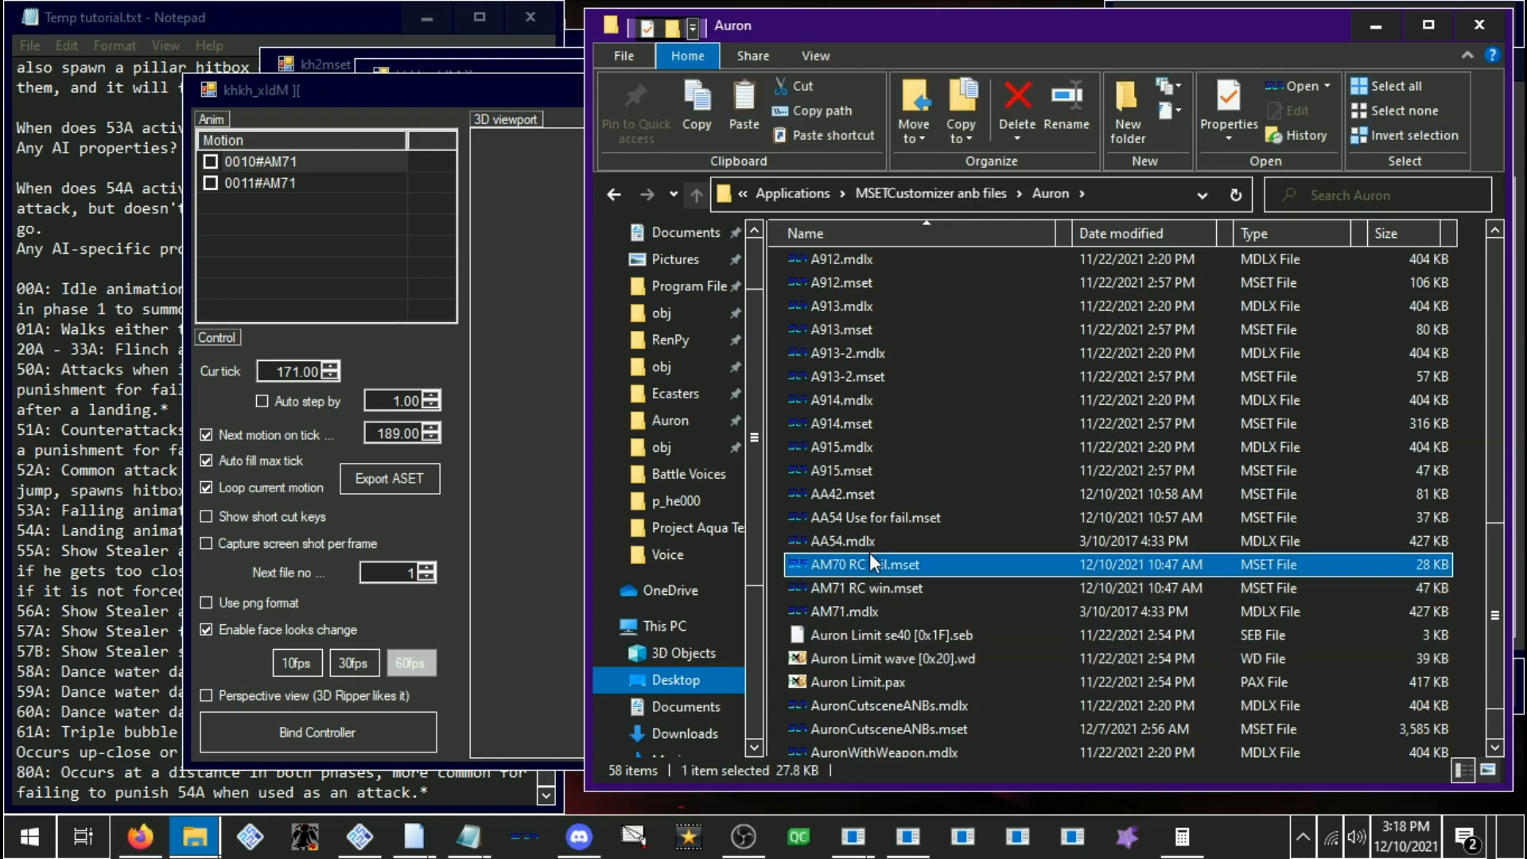
{"action": "left_click_drag", "start_coordinate": [780, 605], "coordinate": [804, 576]}
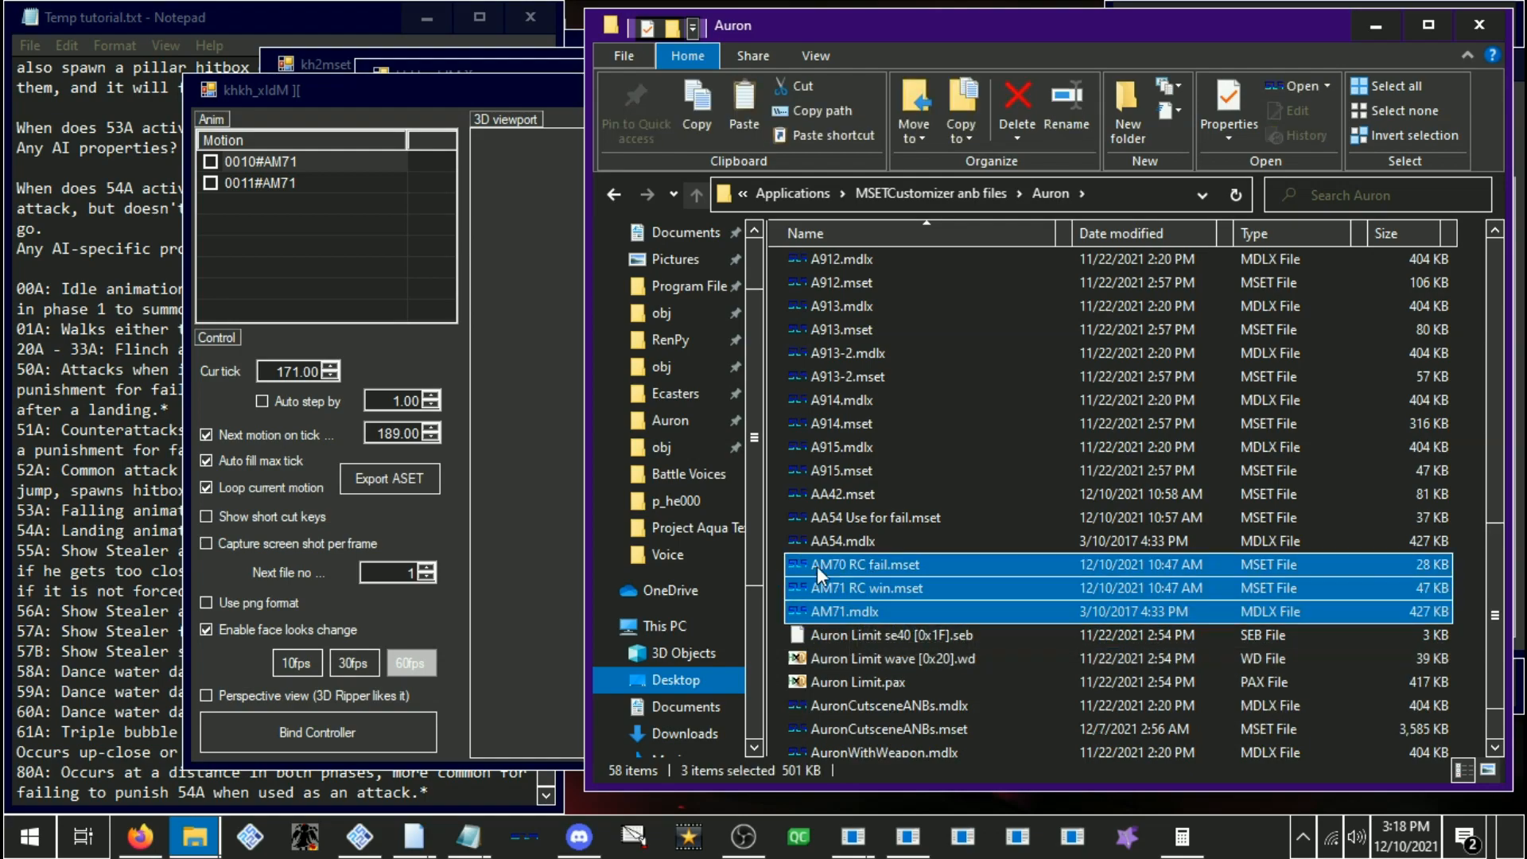
{"action": "left_click", "coordinate": [811, 566]}
Switch to the kh2mset window with the empty MSET and load _Clean (Reaction Command).mset from the Auron folder into it
{"action": "mouse_move", "coordinate": [848, 839]}
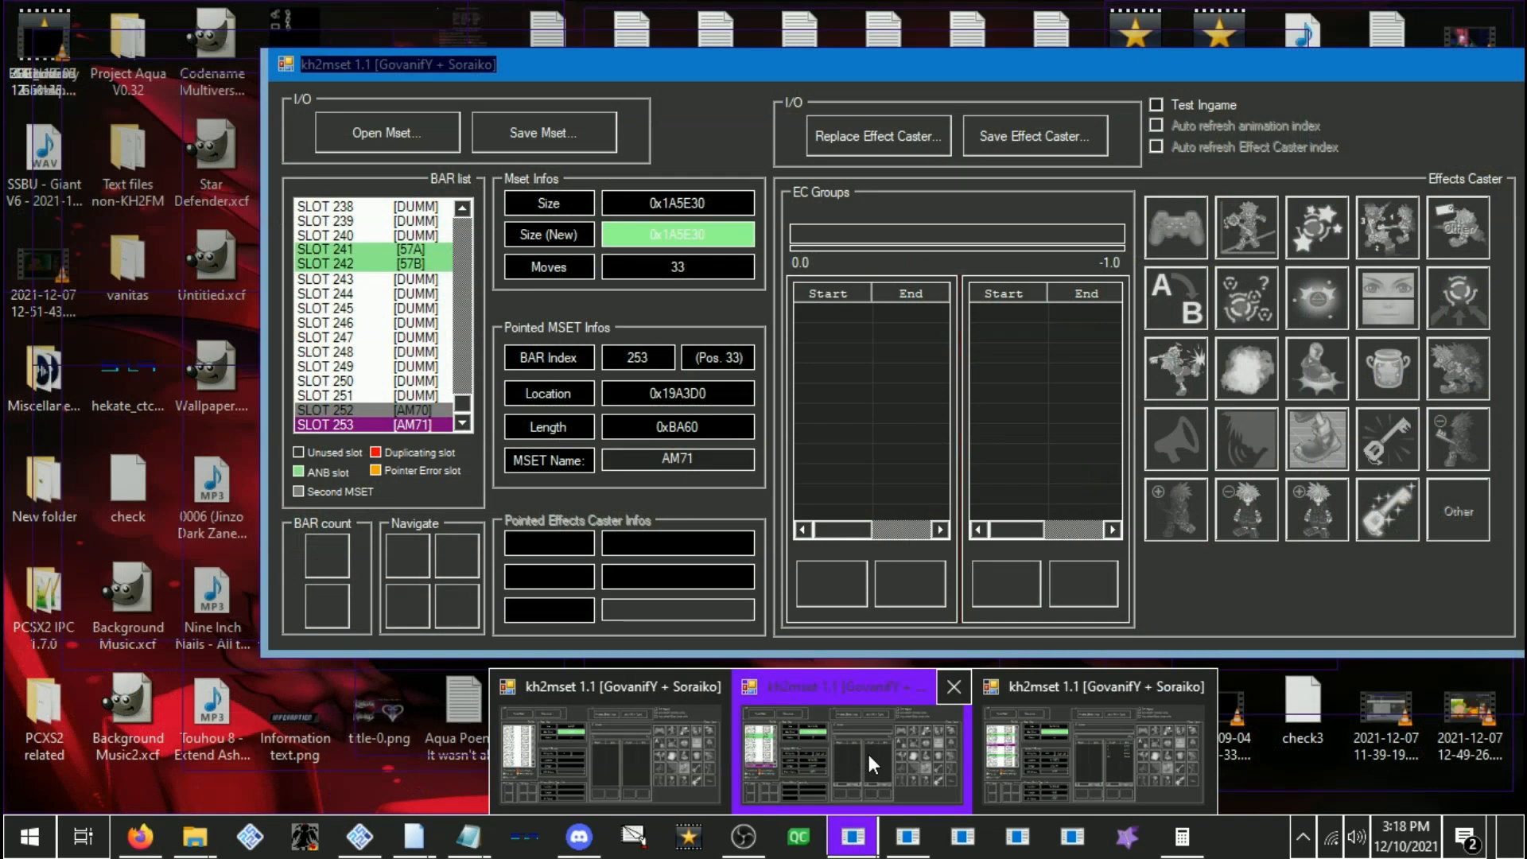
{"action": "left_click", "coordinate": [869, 754]}
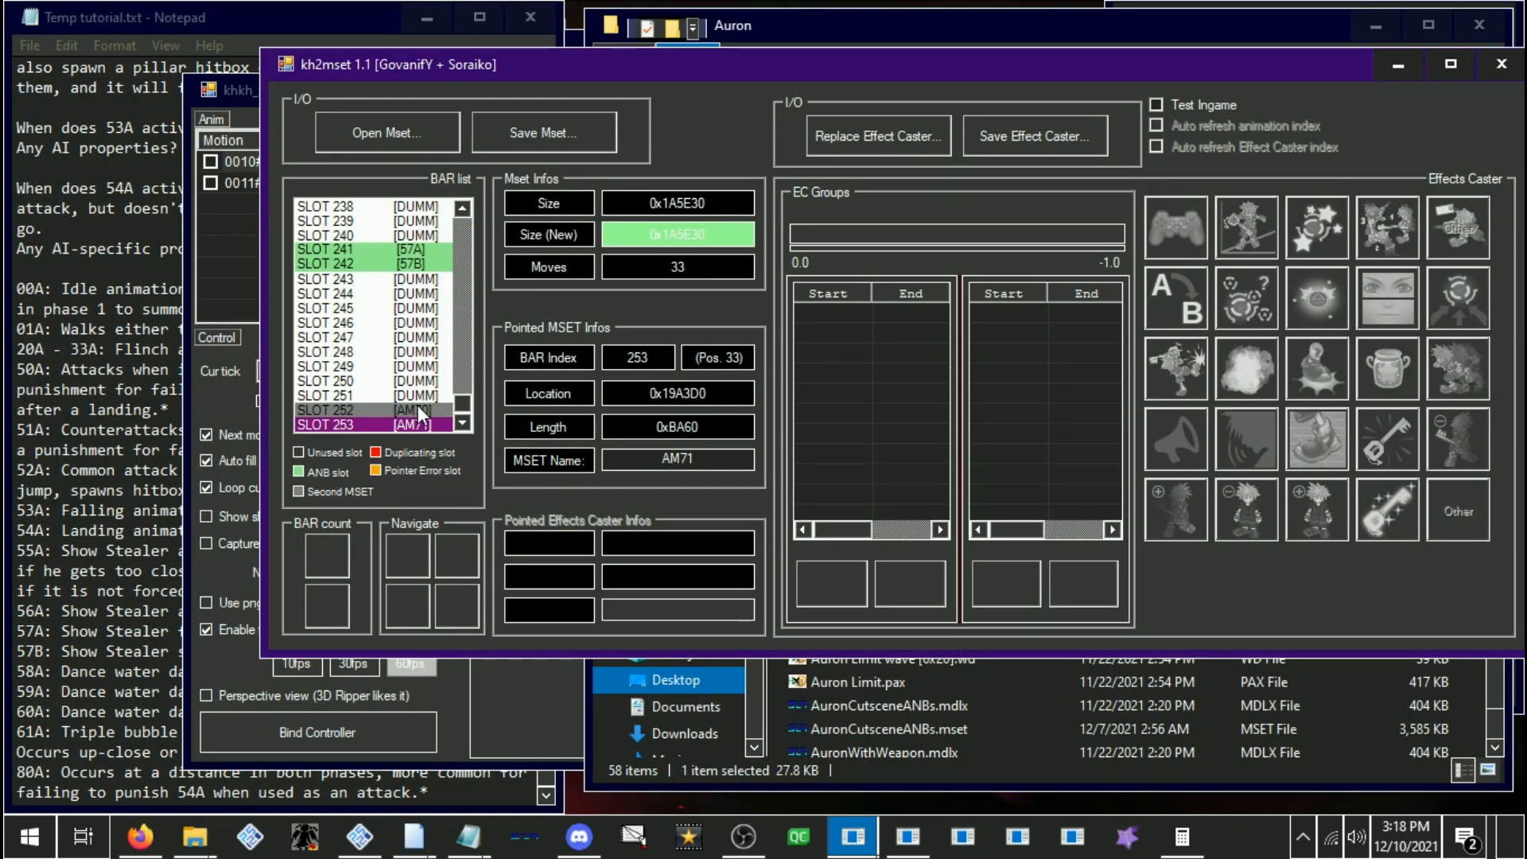
{"action": "mouse_move", "coordinate": [851, 835]}
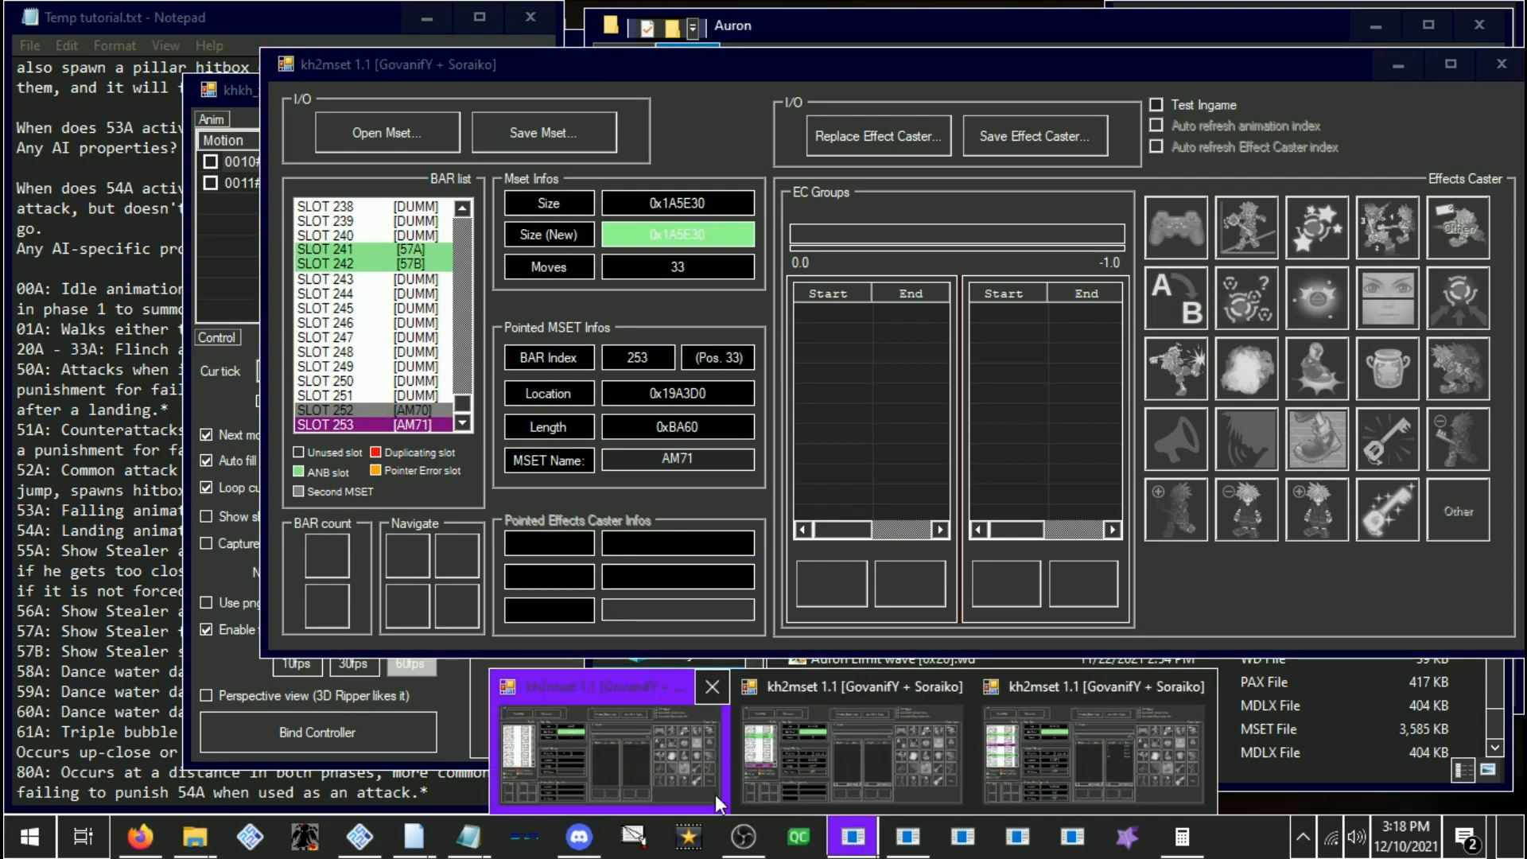
{"action": "left_click", "coordinate": [883, 779]}
{"action": "left_click", "coordinate": [882, 780]}
{"action": "scroll", "coordinate": [946, 549], "scroll_direction": "up", "scroll_amount": 10}
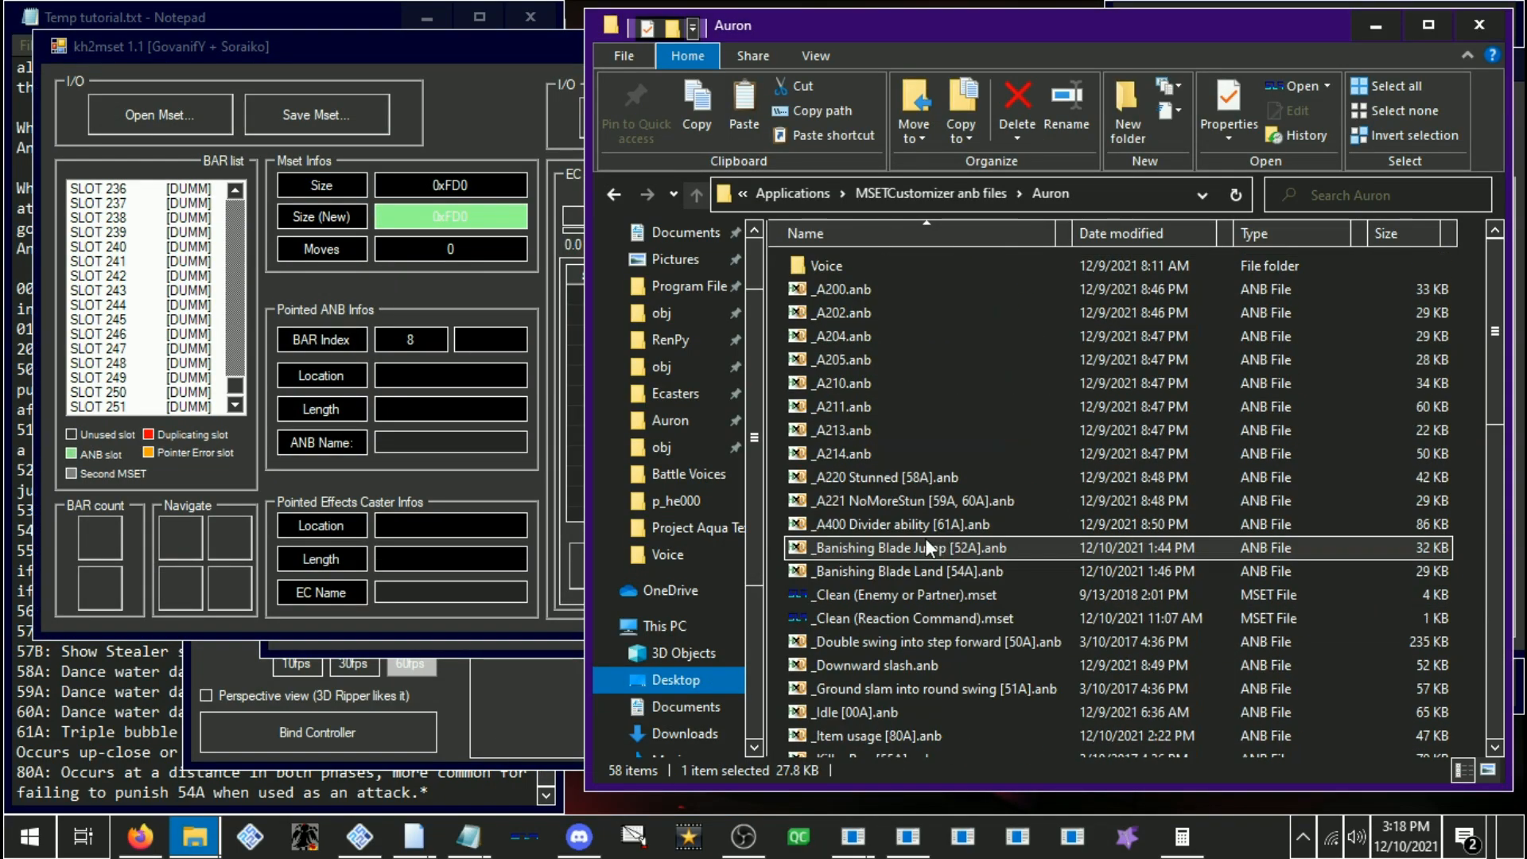
{"action": "scroll", "coordinate": [929, 538], "scroll_direction": "down", "scroll_amount": 1}
{"action": "left_click_drag", "start_coordinate": [865, 559], "coordinate": [166, 130]}
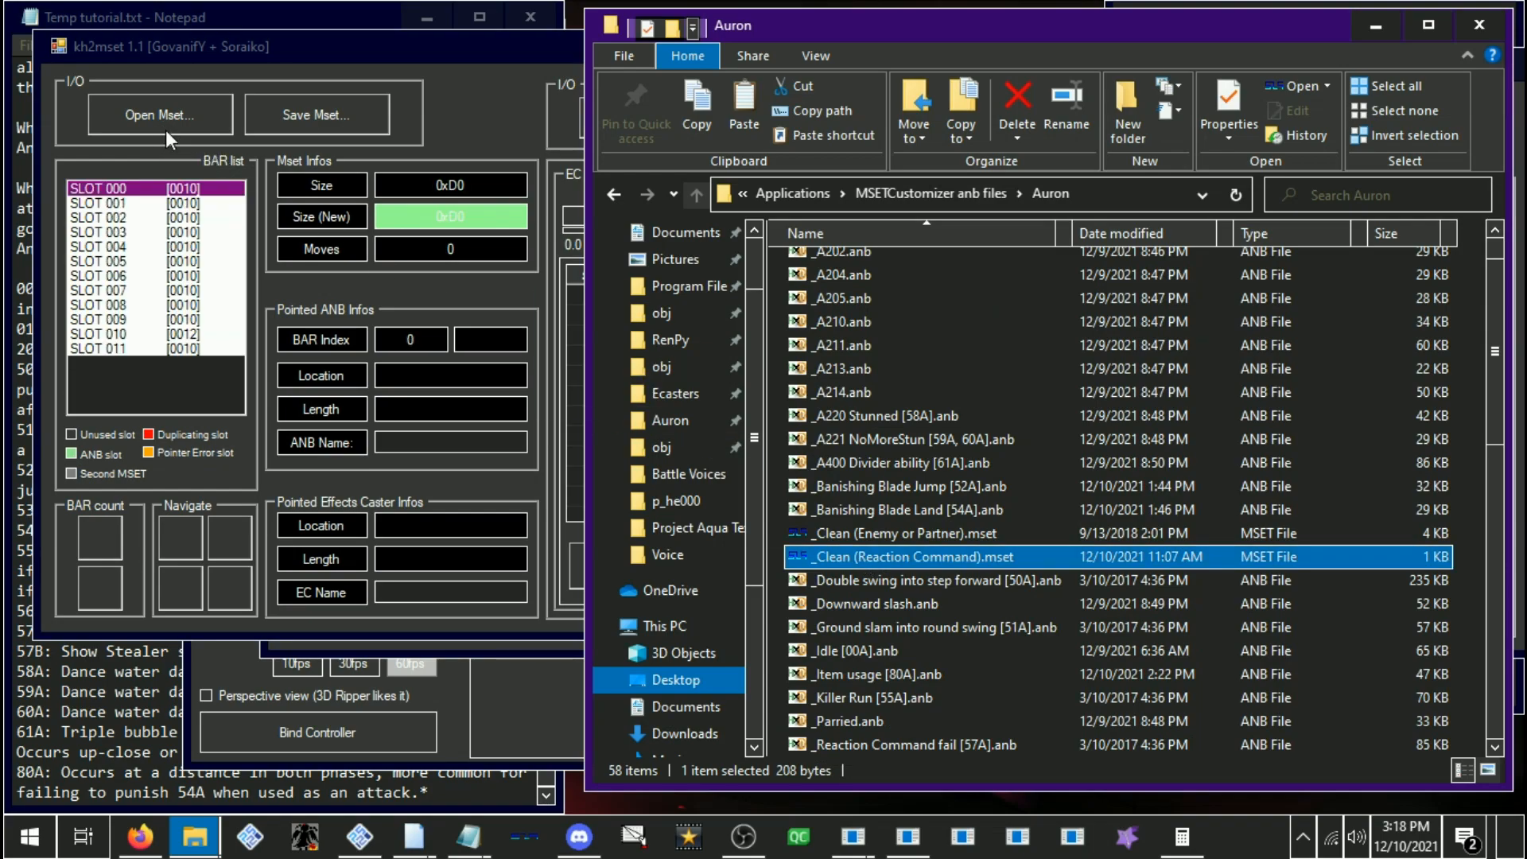
Examine slots 002, 006 and 010 in the clean reaction command MSET
{"action": "left_click", "coordinate": [203, 218]}
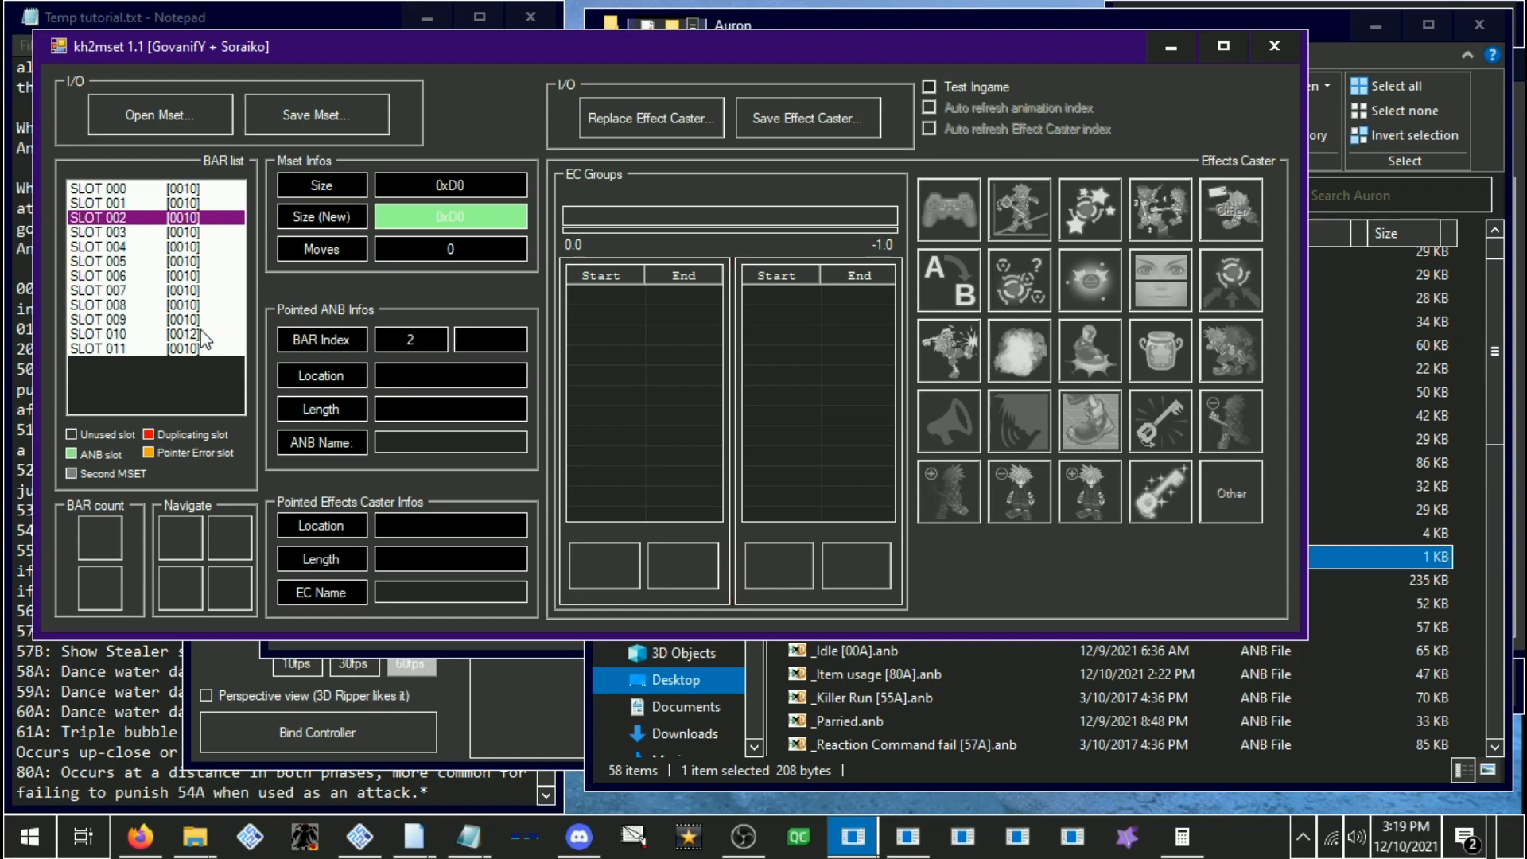
{"action": "left_click", "coordinate": [159, 231]}
{"action": "left_click", "coordinate": [157, 218]}
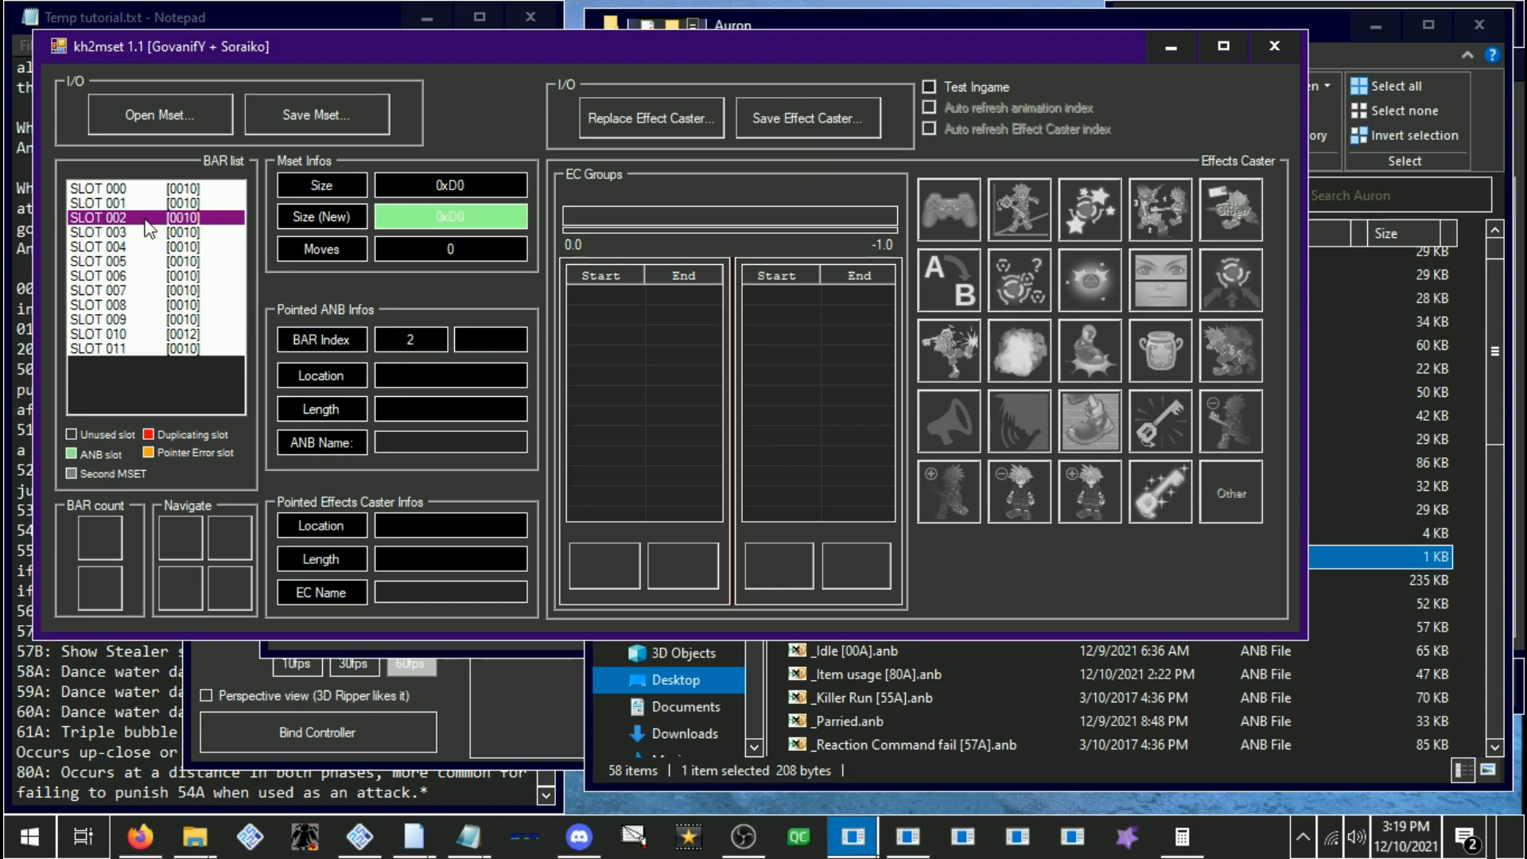
{"action": "left_click", "coordinate": [134, 277]}
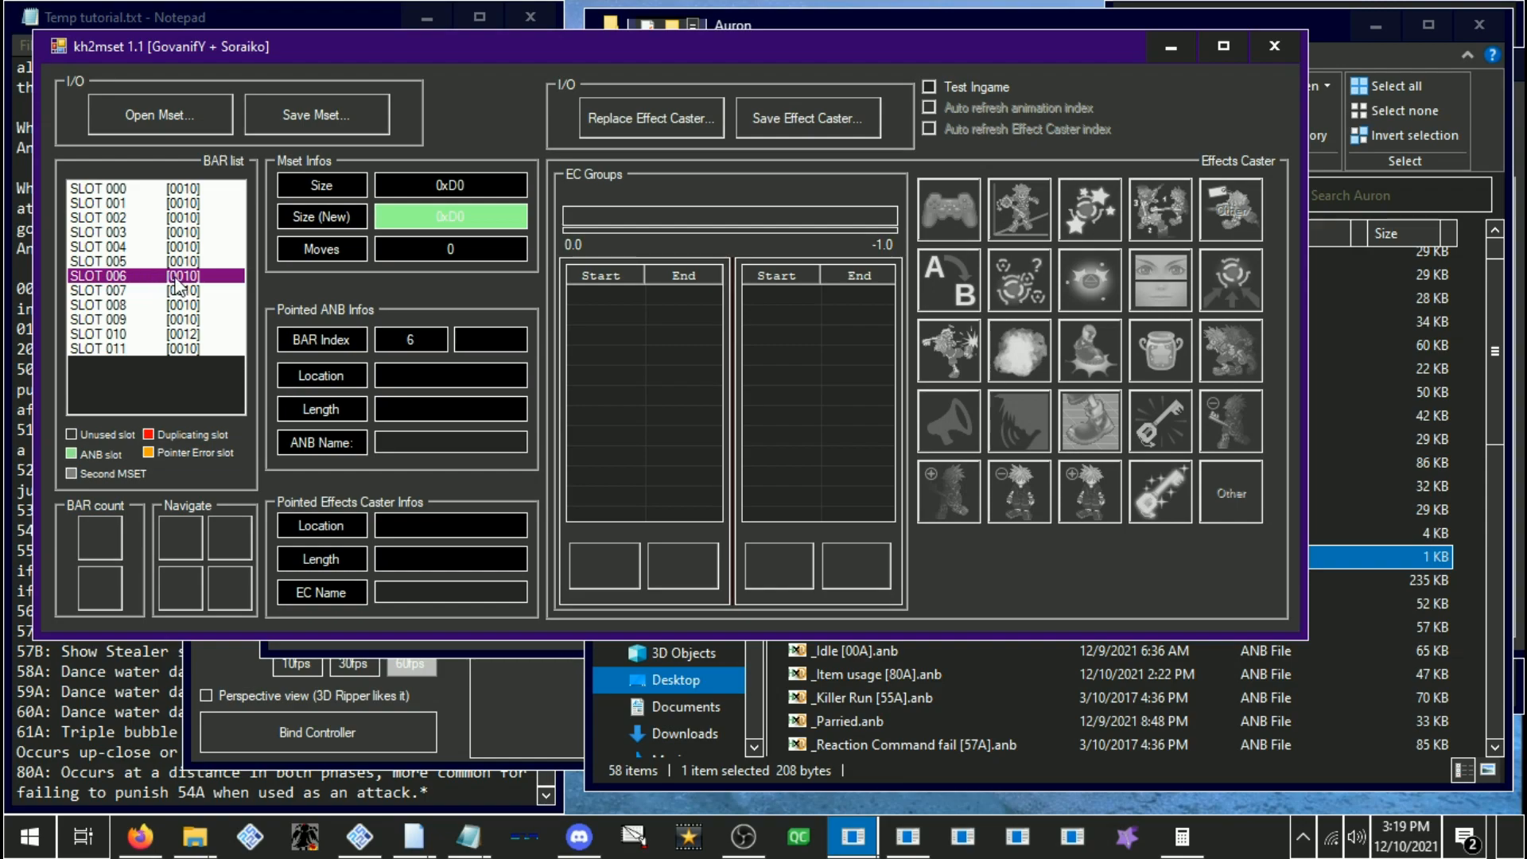
{"action": "left_click", "coordinate": [125, 335]}
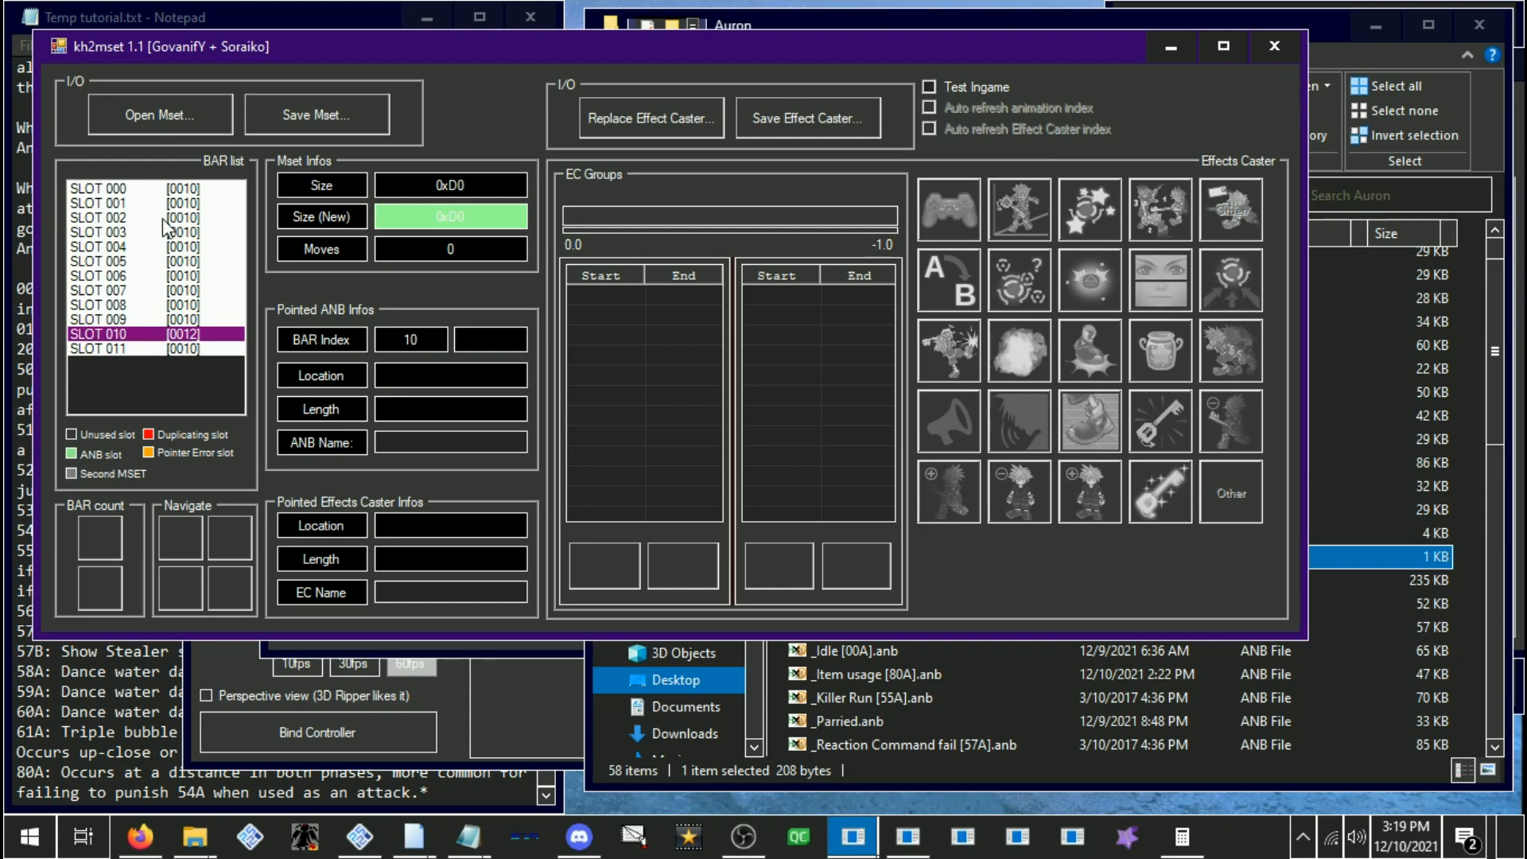
{"action": "left_click", "coordinate": [155, 275]}
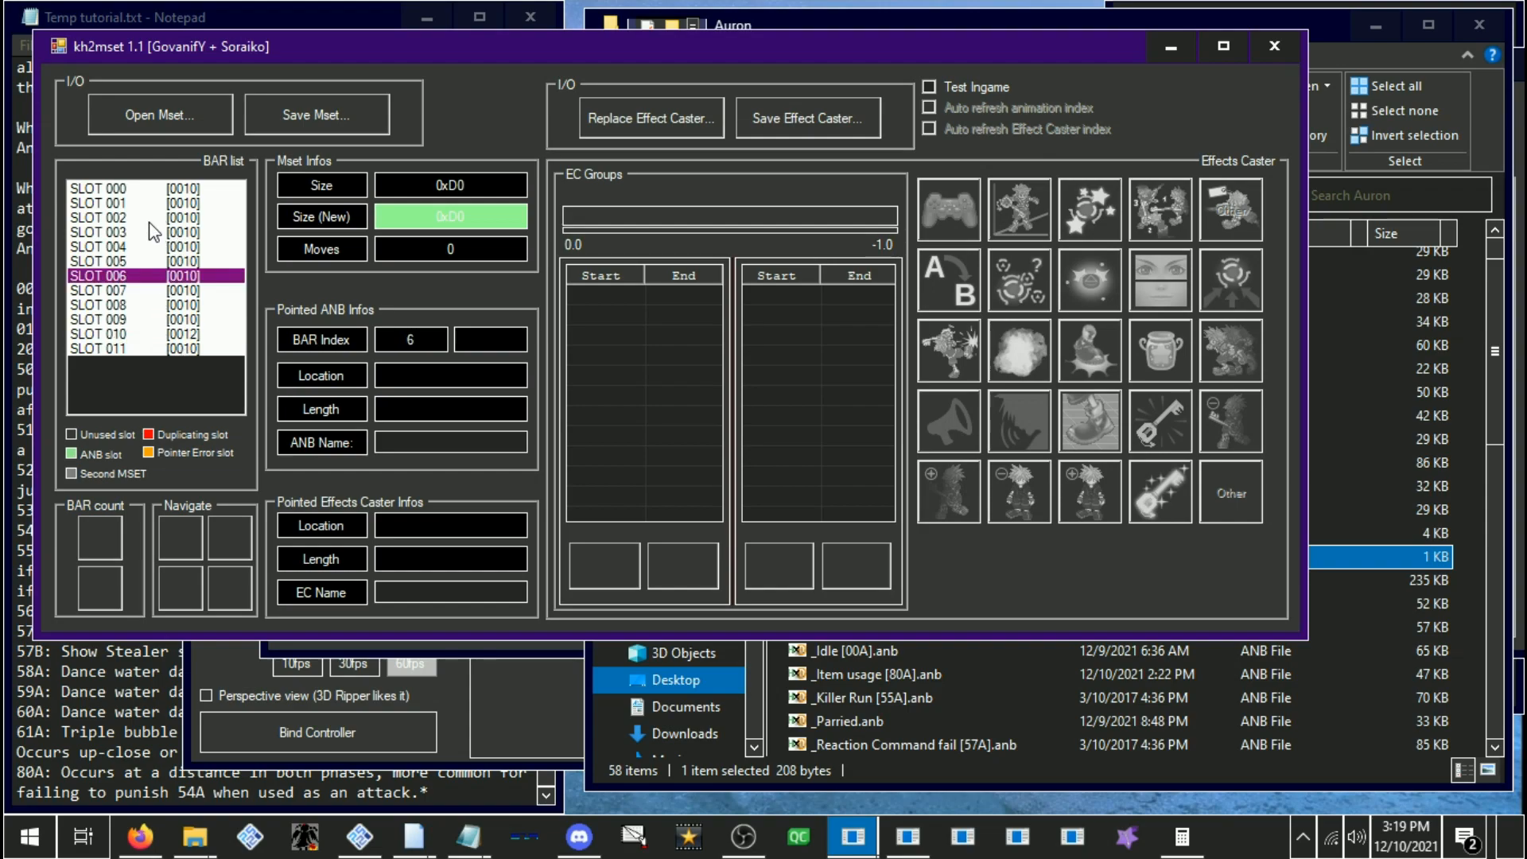
{"action": "left_click", "coordinate": [173, 217]}
Look through the Auron folder for animation files suited to the reaction command MSET
{"action": "scroll", "coordinate": [1015, 734], "scroll_direction": "down", "scroll_amount": 2}
{"action": "left_click", "coordinate": [955, 770]}
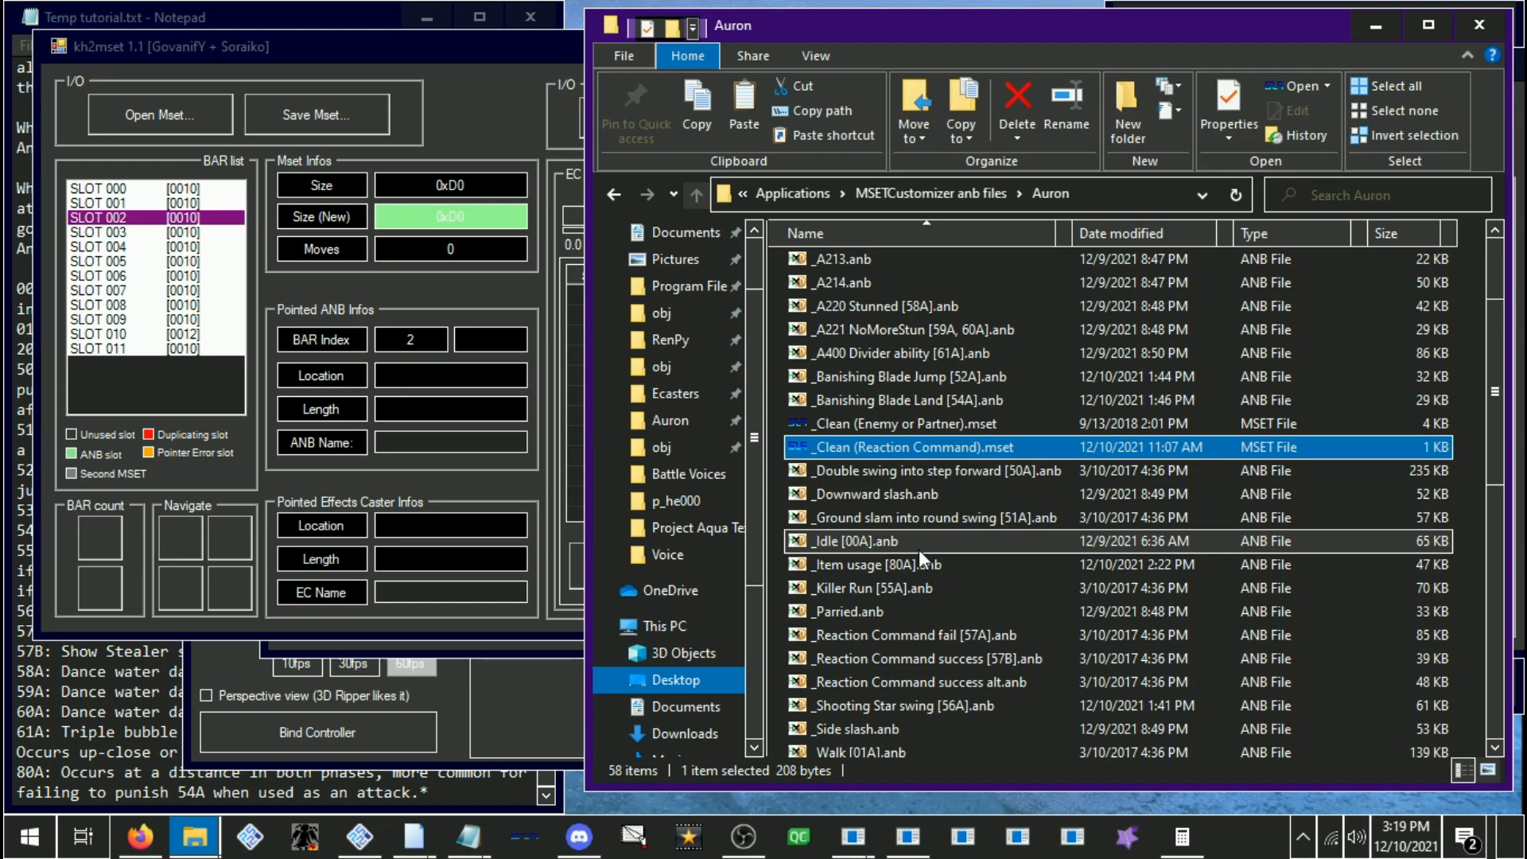
{"action": "scroll", "coordinate": [918, 551], "scroll_direction": "down", "scroll_amount": 1}
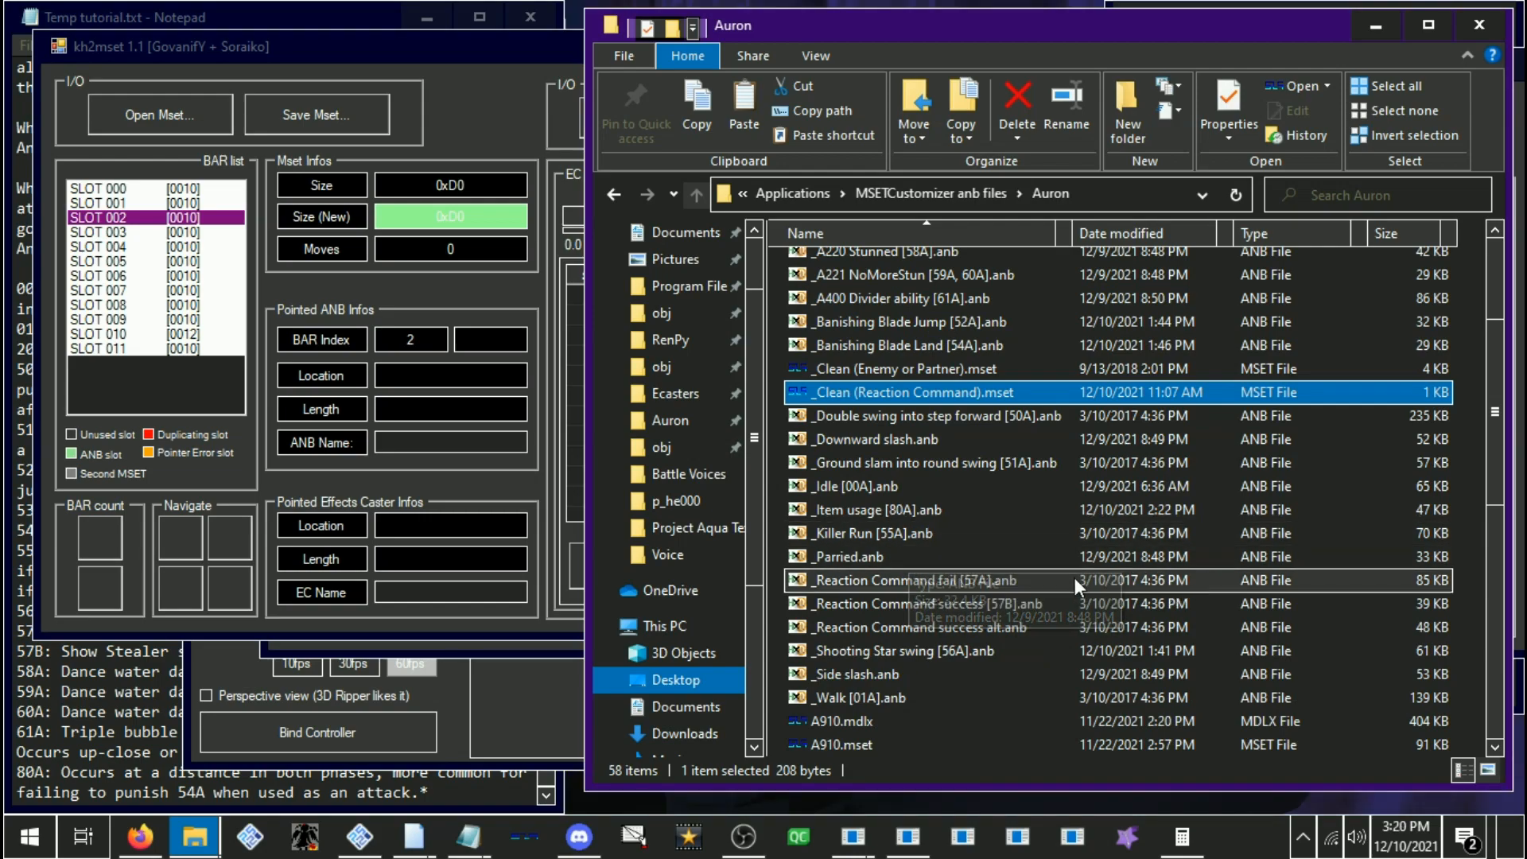
{"action": "scroll", "coordinate": [1145, 613], "scroll_direction": "down", "scroll_amount": 3}
{"action": "scroll", "coordinate": [1089, 612], "scroll_direction": "down", "scroll_amount": 6}
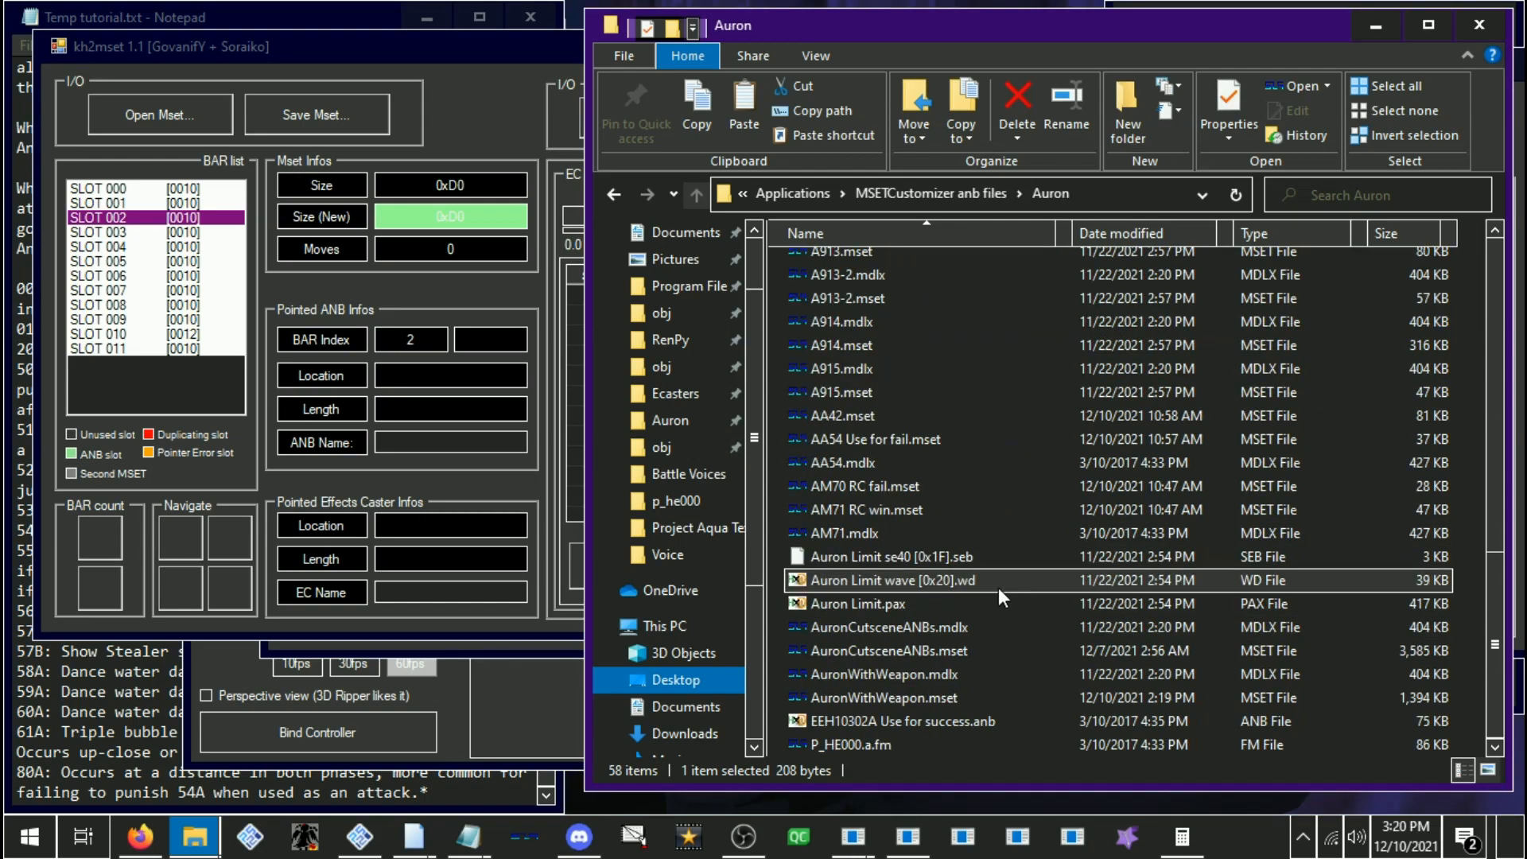
{"action": "scroll", "coordinate": [987, 583], "scroll_direction": "up", "scroll_amount": 6}
{"action": "scroll", "coordinate": [988, 584], "scroll_direction": "up", "scroll_amount": 3}
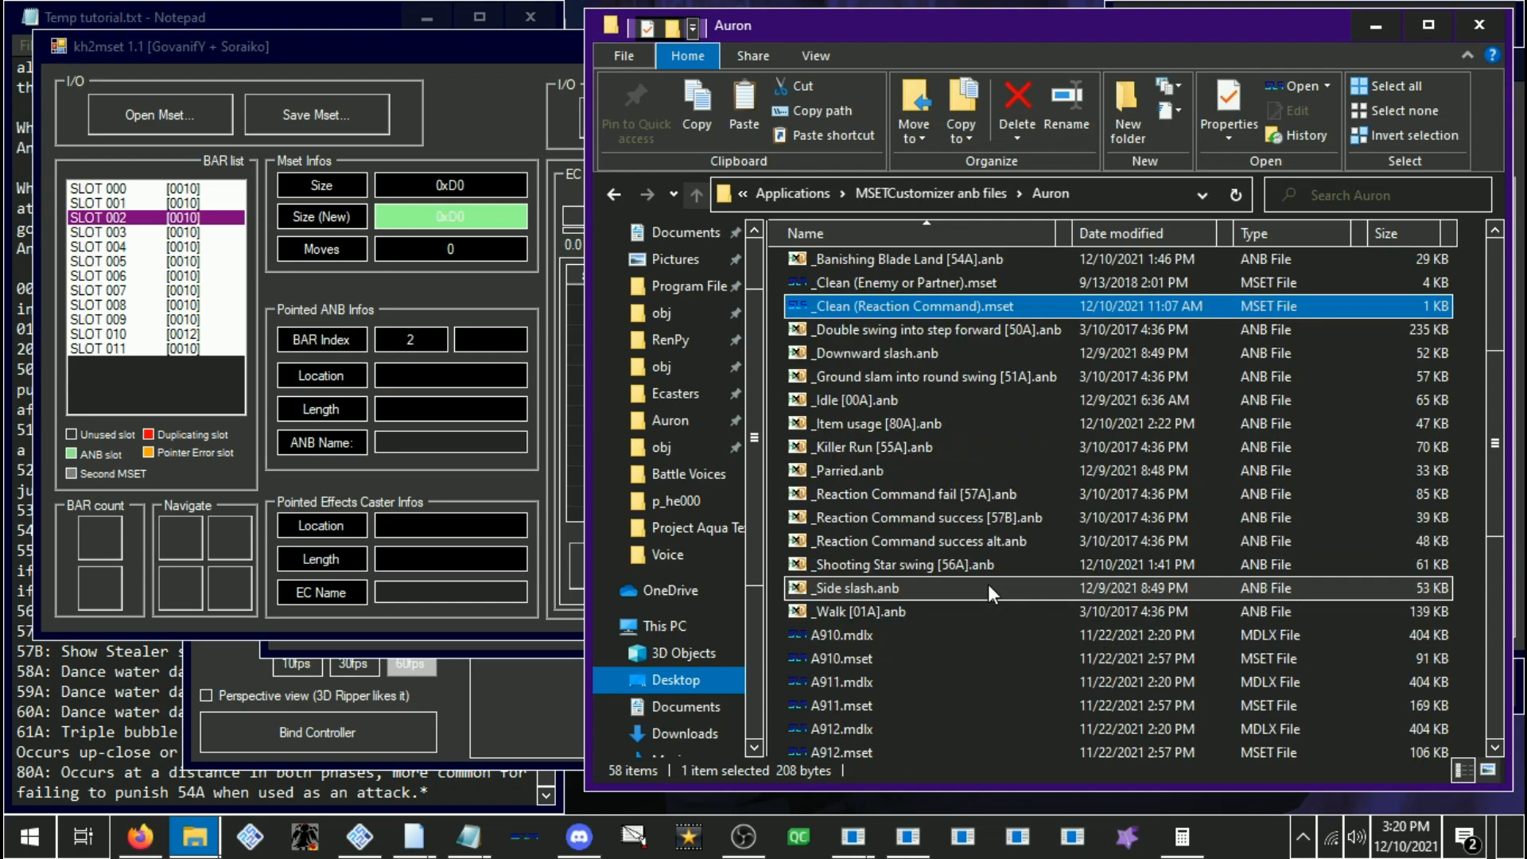
{"action": "scroll", "coordinate": [988, 584], "scroll_direction": "down", "scroll_amount": 2}
{"action": "scroll", "coordinate": [988, 584], "scroll_direction": "up", "scroll_amount": 3}
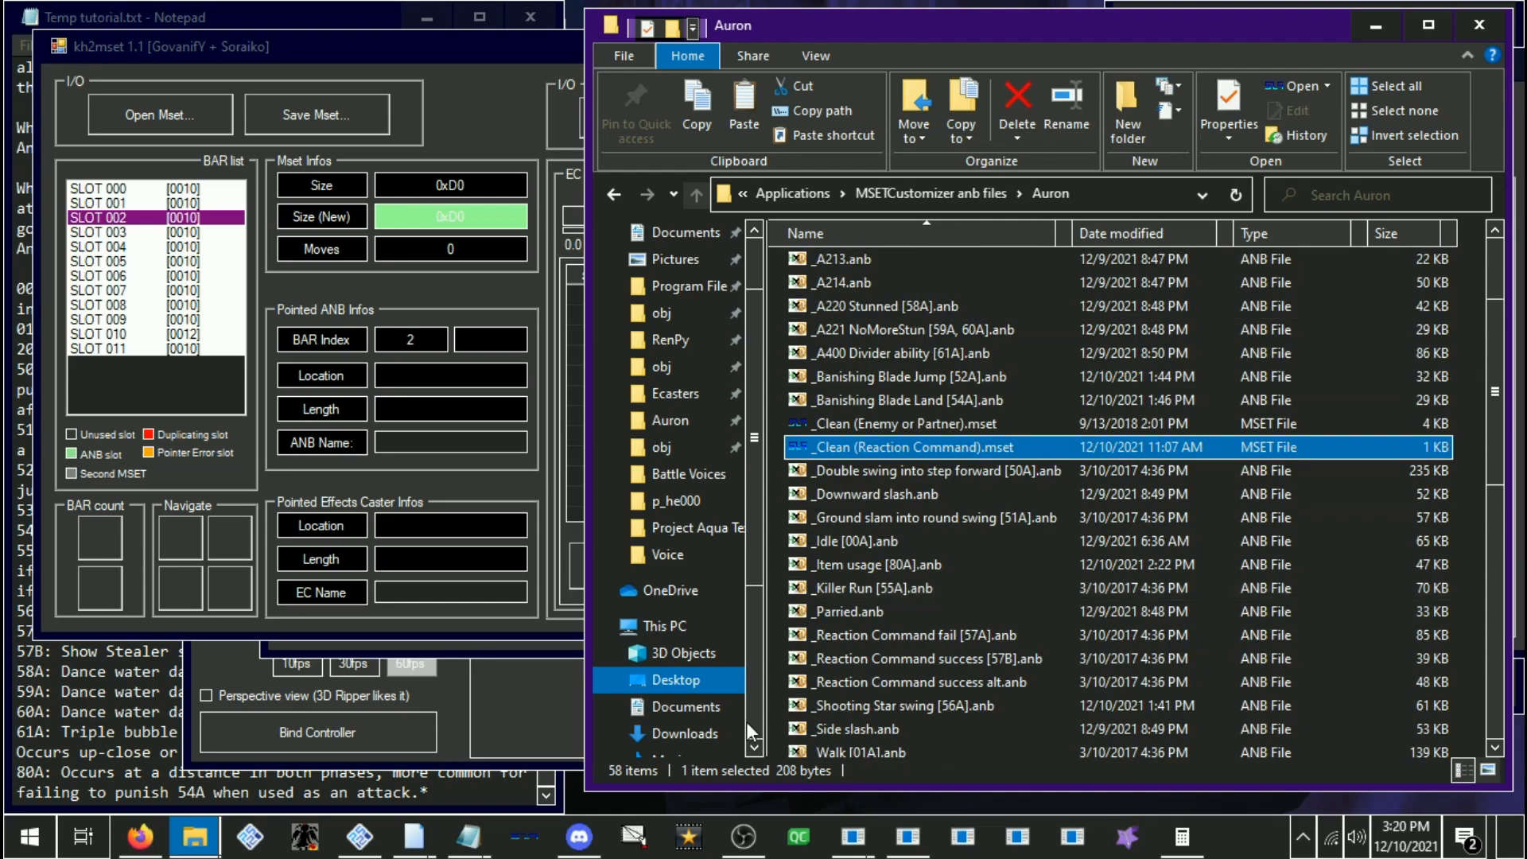
Switch to the khkh_xldM viewer showing AM71 and replay motion 0010#AM71 with auto step, pausing and resuming it
{"action": "mouse_move", "coordinate": [422, 841]}
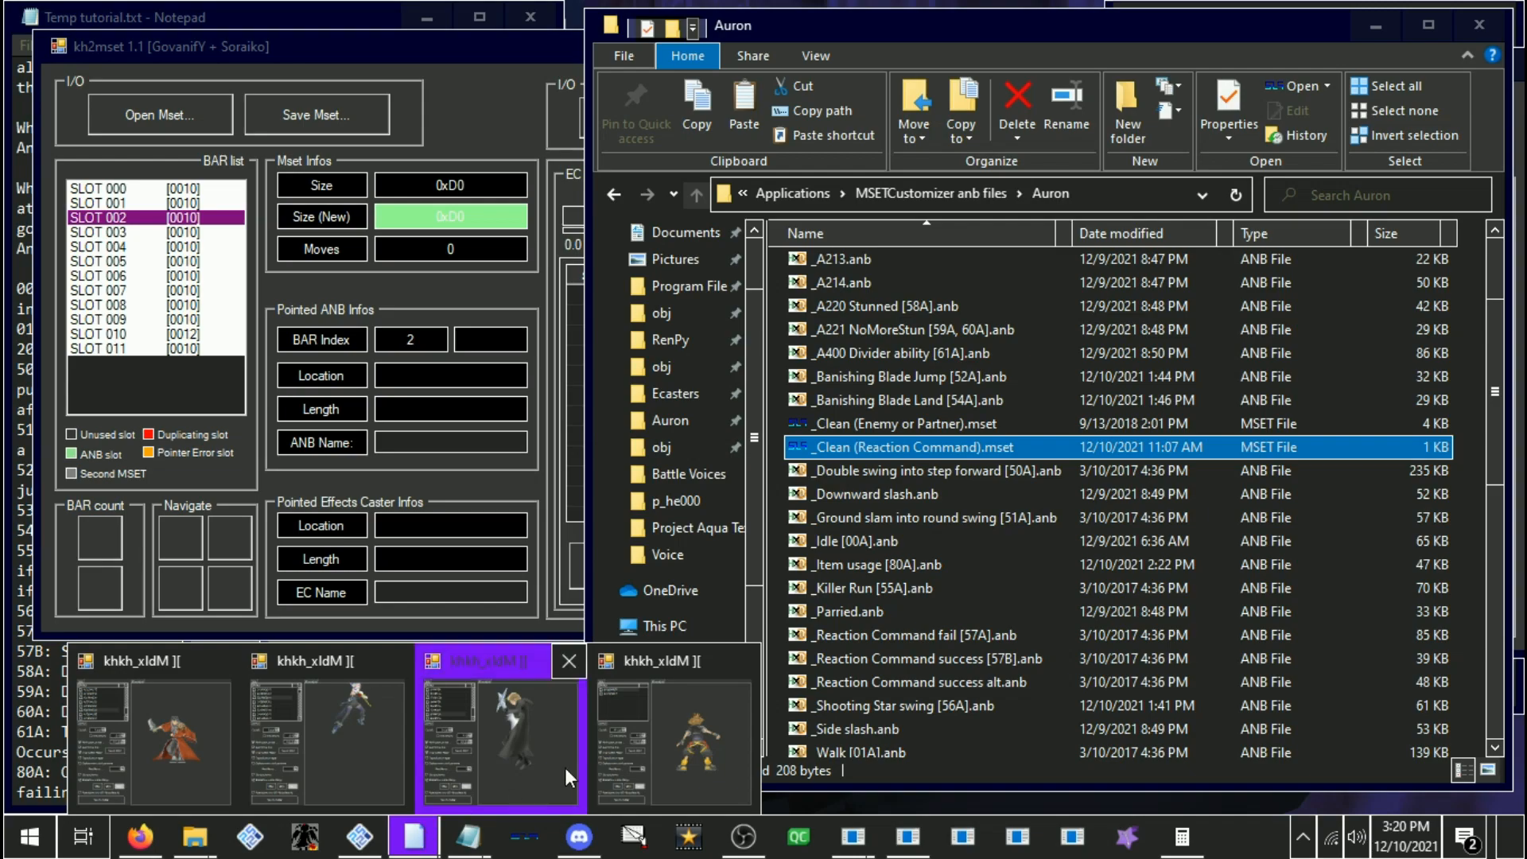
{"action": "left_click", "coordinate": [739, 684]}
{"action": "left_click", "coordinate": [275, 181]}
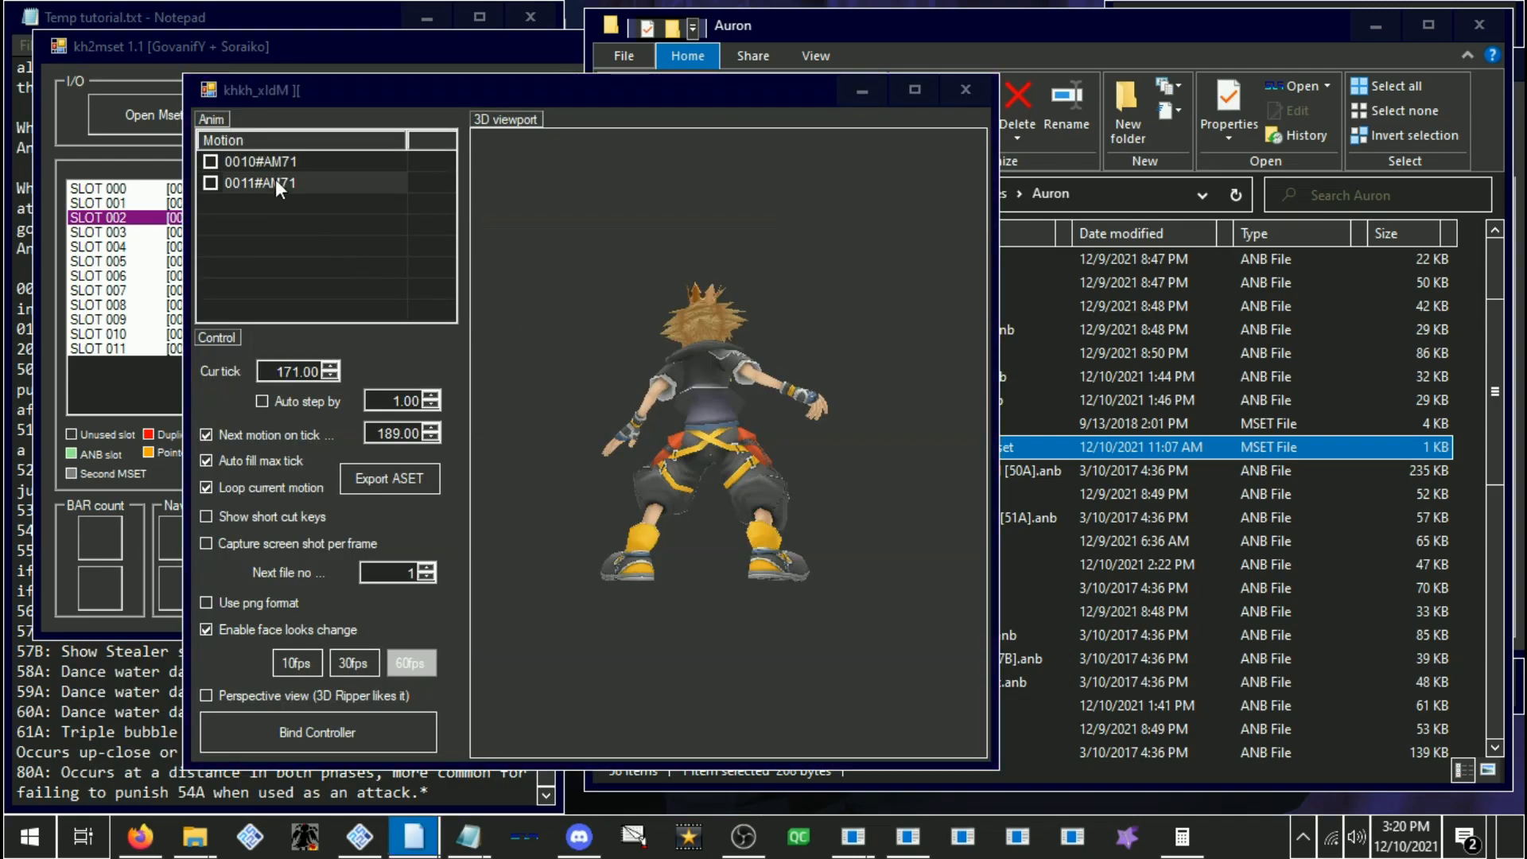
{"action": "left_click", "coordinate": [821, 461]}
{"action": "left_click", "coordinate": [271, 163]}
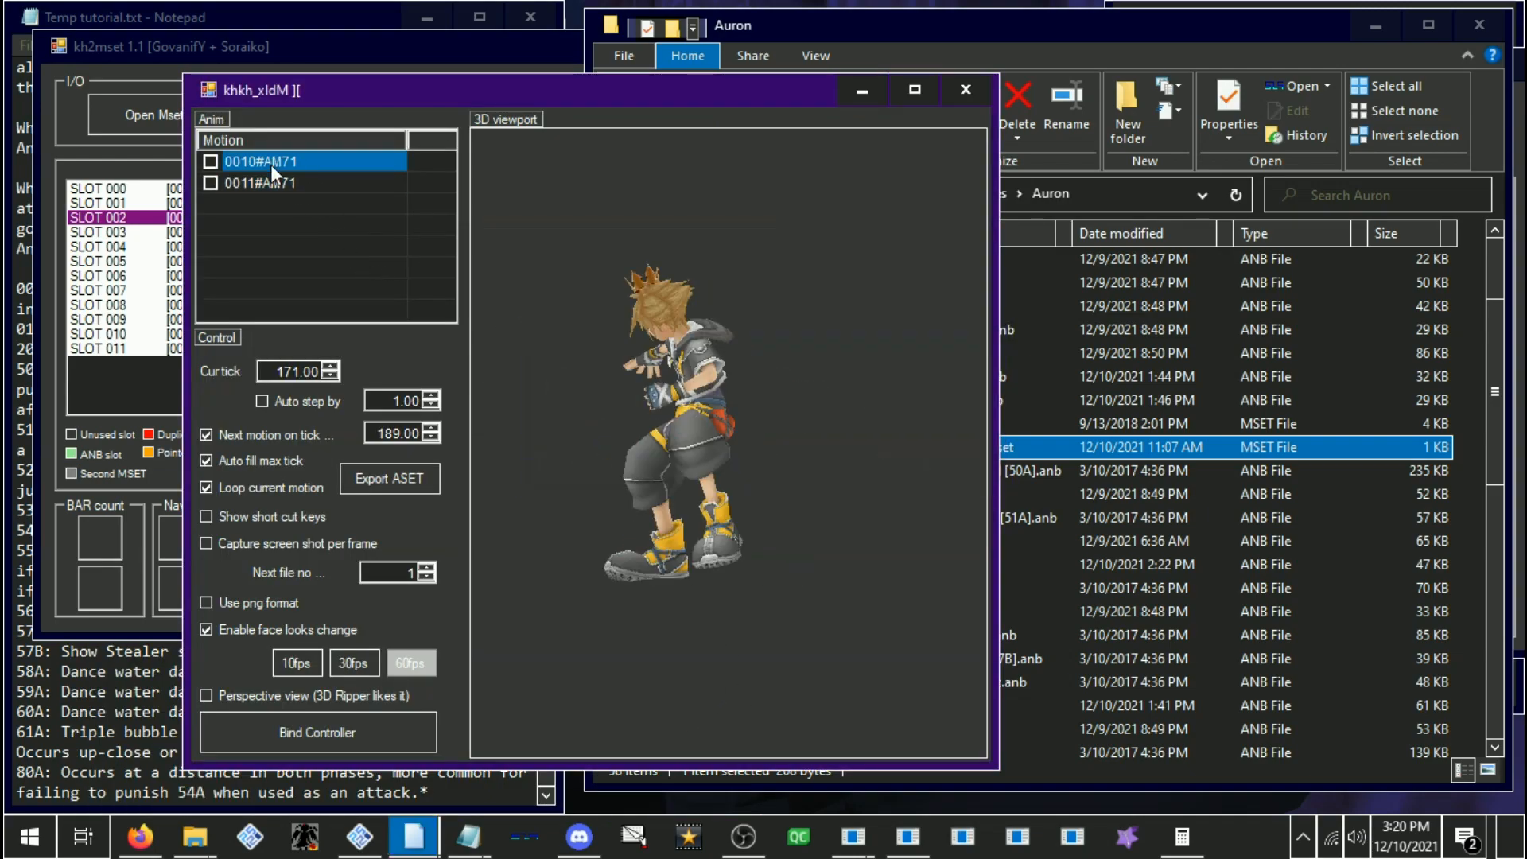
{"action": "left_click", "coordinate": [310, 404]}
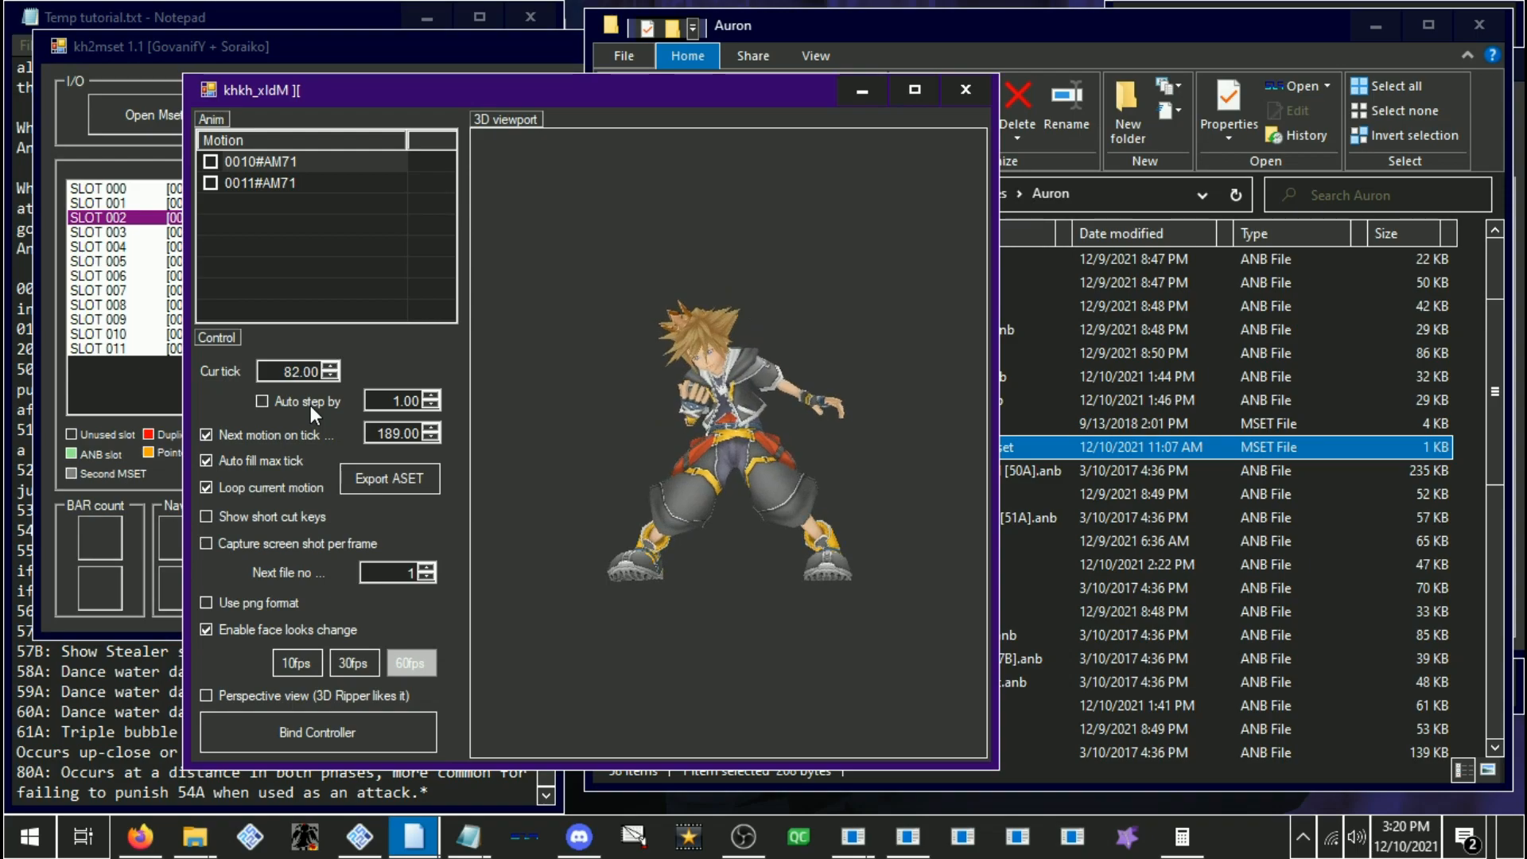
{"action": "left_click", "coordinate": [310, 404]}
{"action": "left_click", "coordinate": [310, 404]}
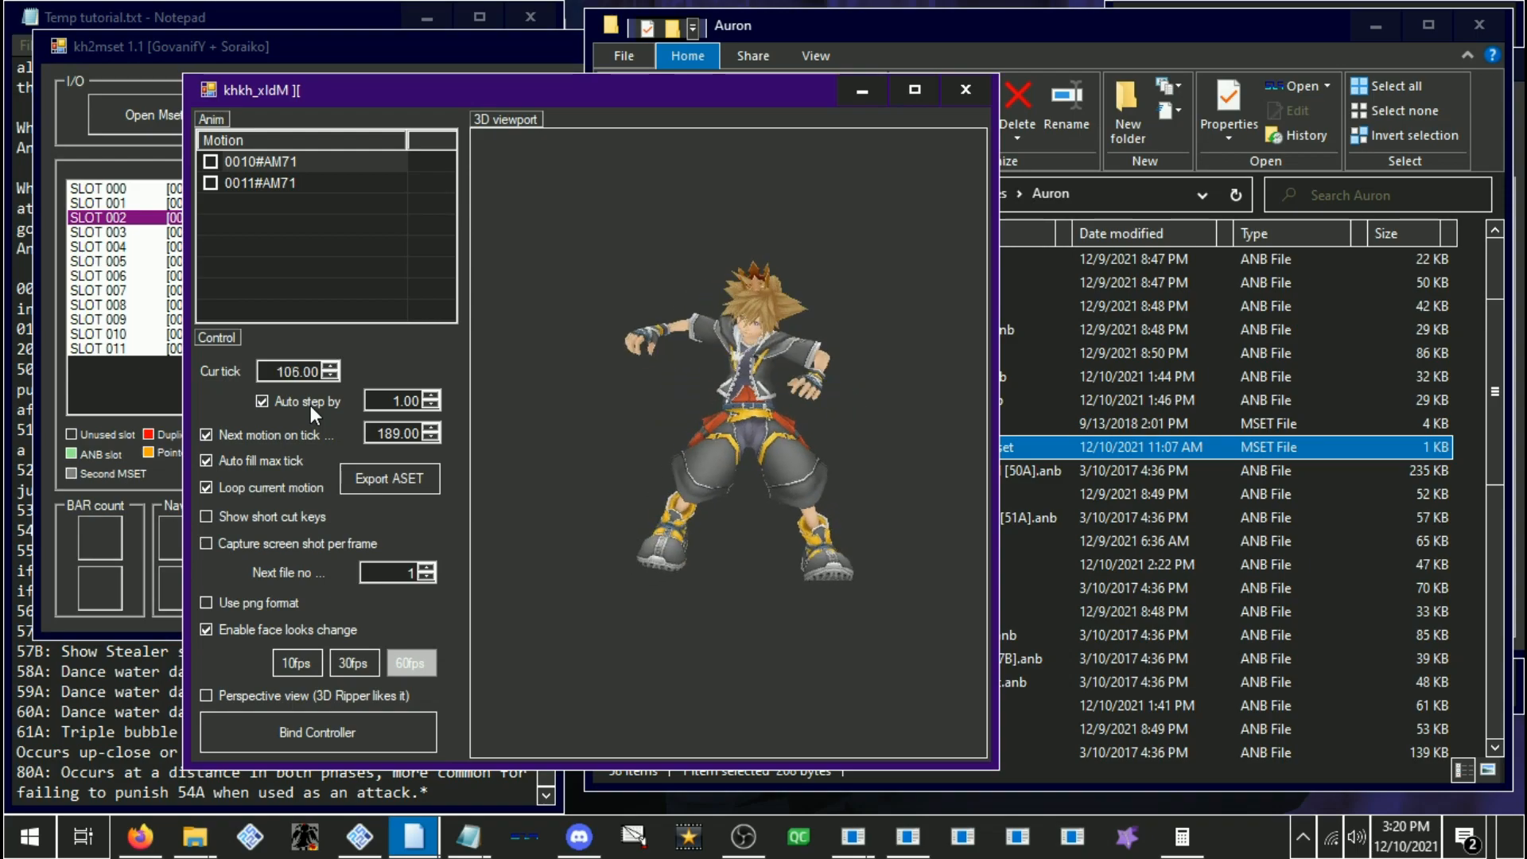
Pause and resume motion 0010#AM71, stopping its playback at tick 167
{"action": "left_click", "coordinate": [310, 404]}
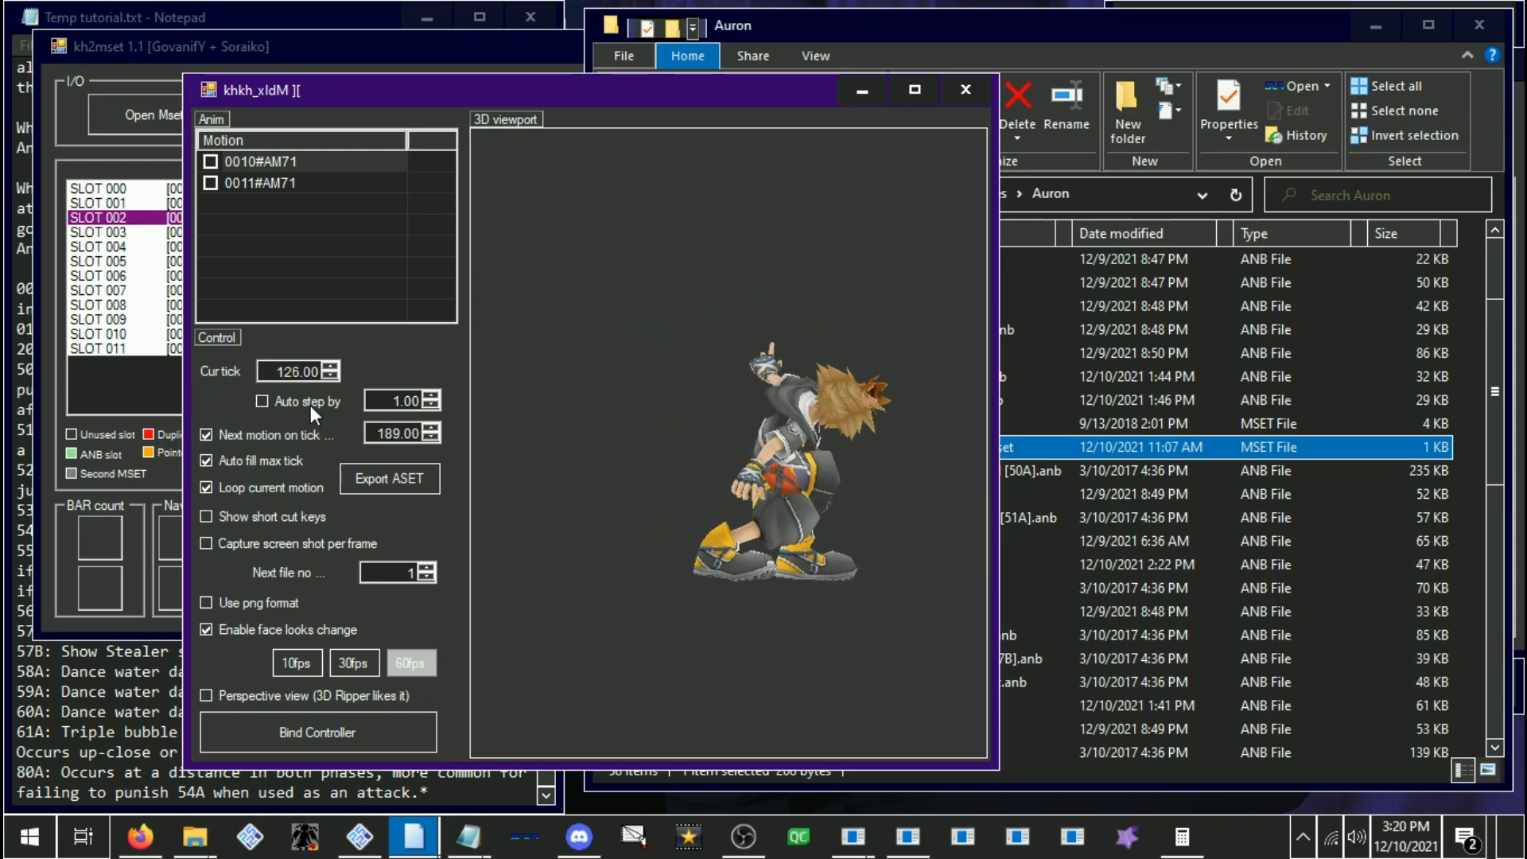
{"action": "left_click", "coordinate": [311, 404]}
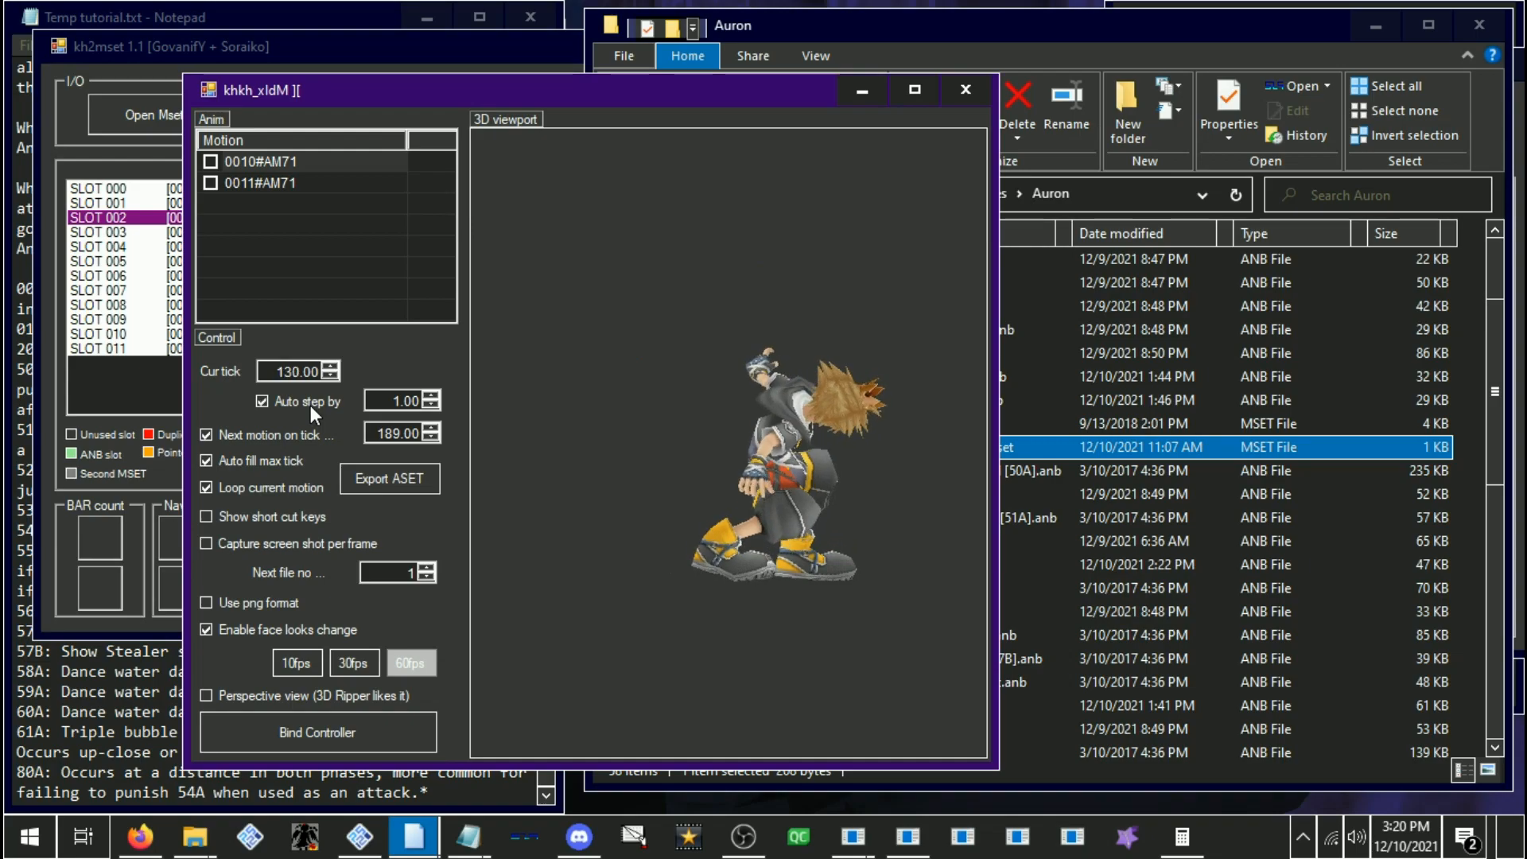
{"action": "left_click", "coordinate": [310, 404]}
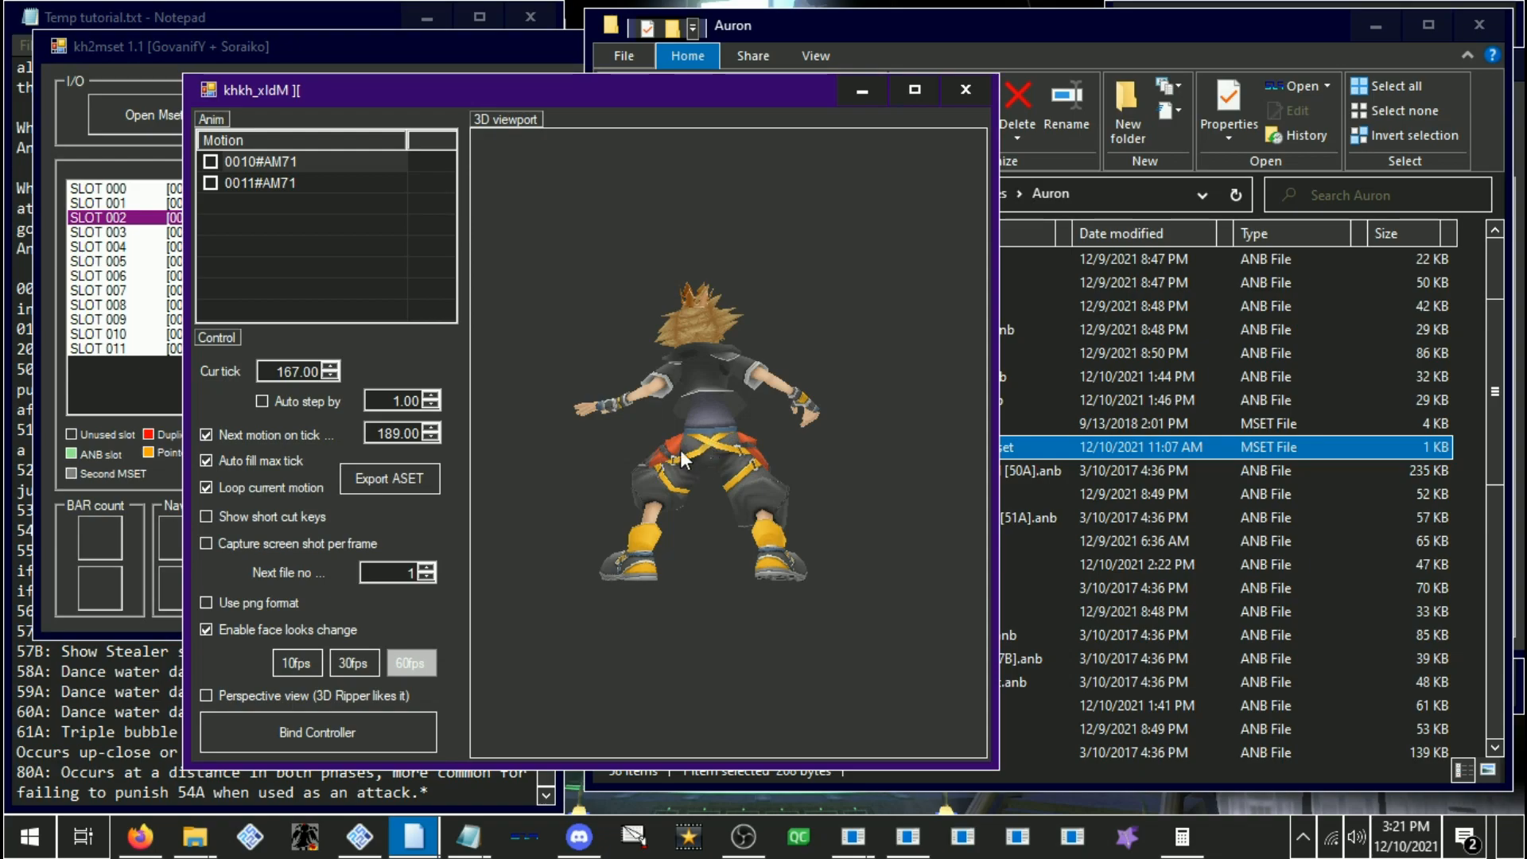
Switch to the khkh_xldM viewer with the guitar-wielding boss and play motion 57A#57A, pausing it at tick 137
{"action": "mouse_move", "coordinate": [418, 835]}
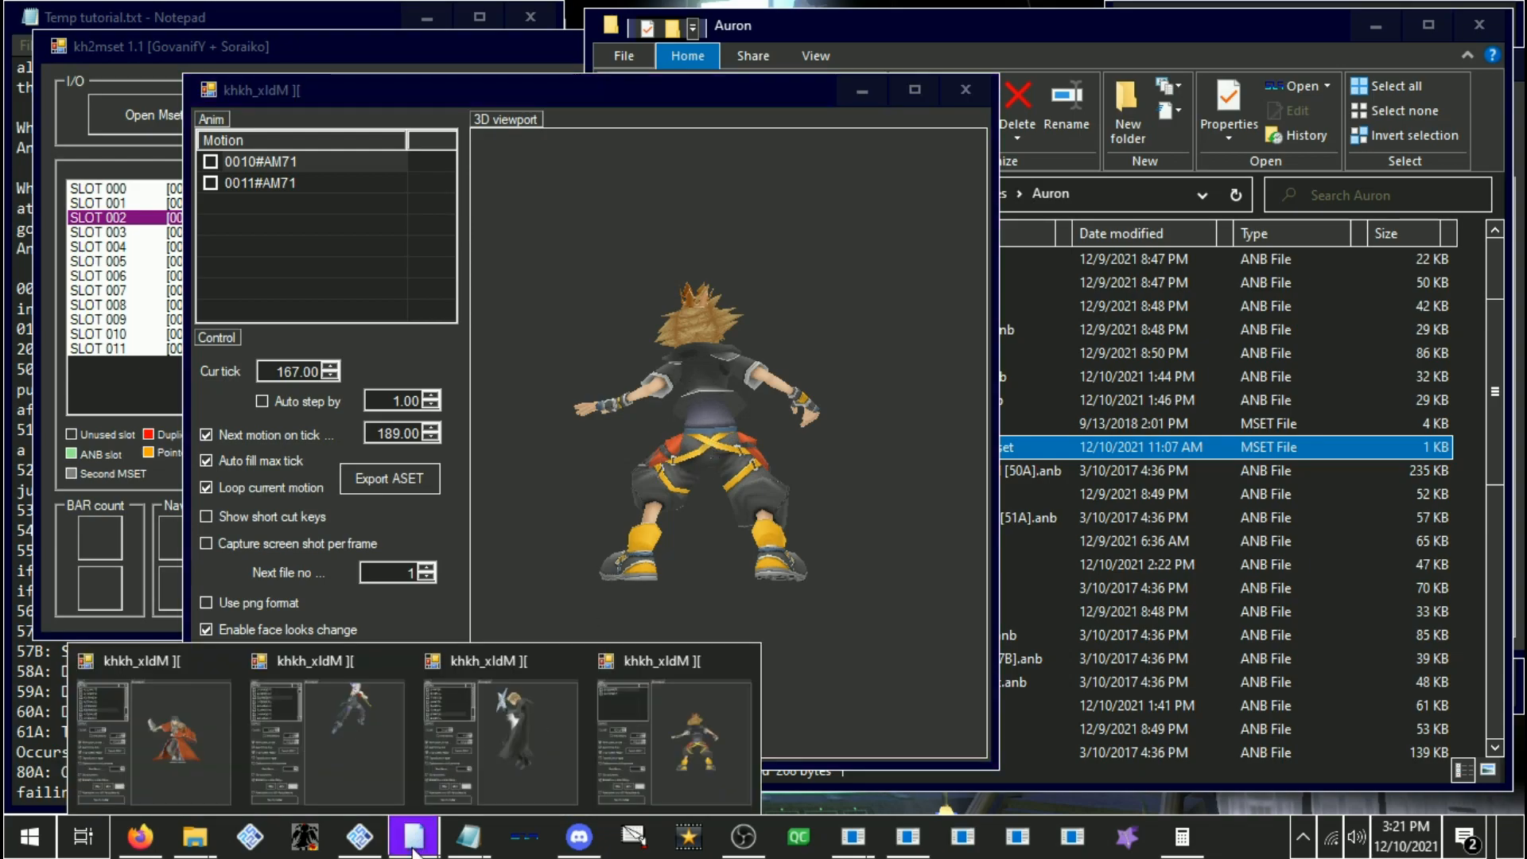
{"action": "left_click", "coordinate": [509, 739]}
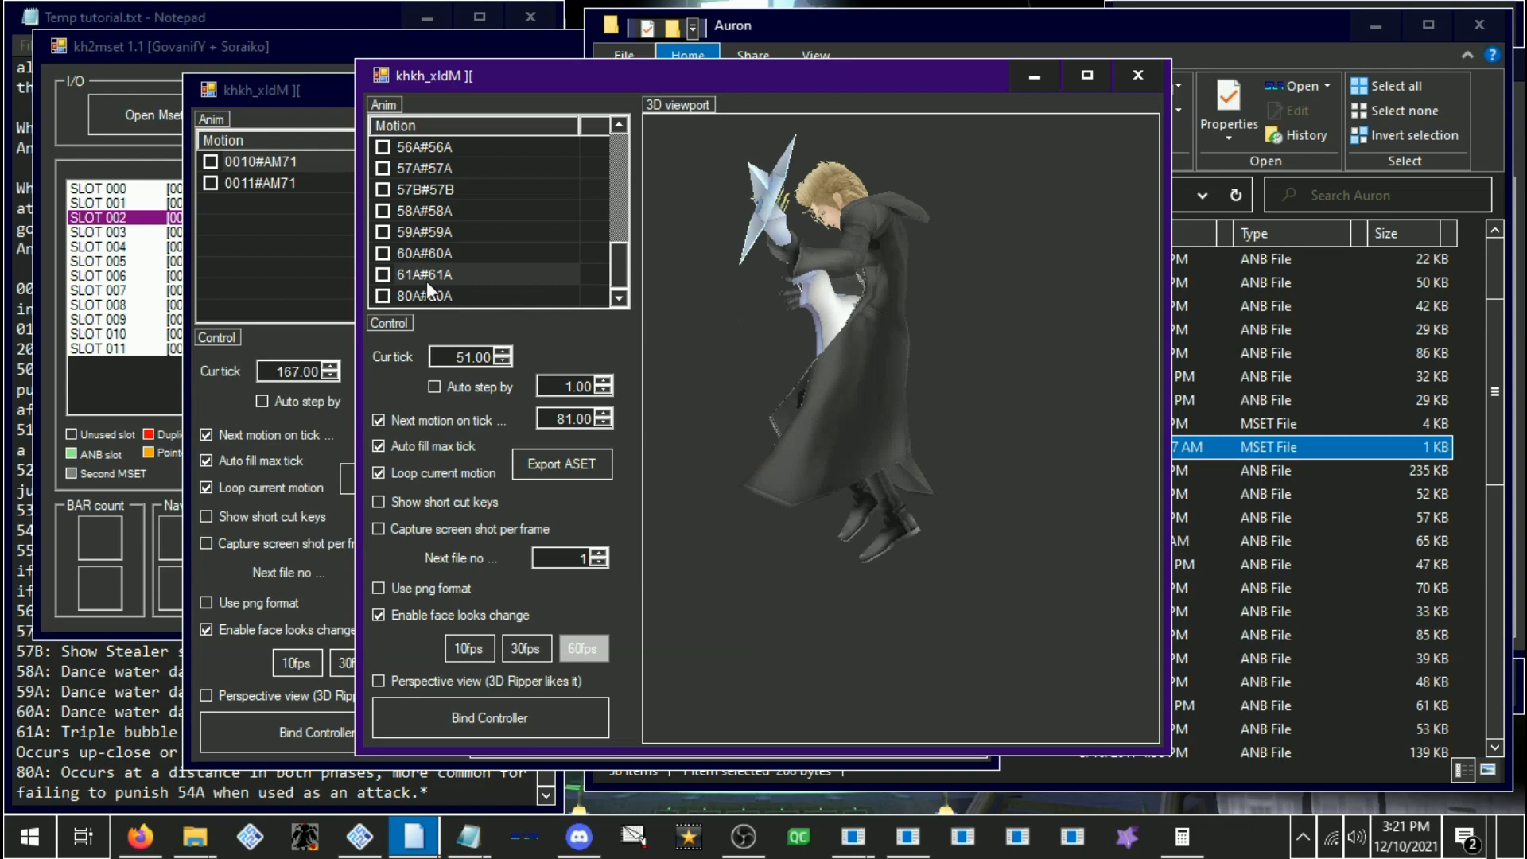
{"action": "left_click", "coordinate": [442, 254]}
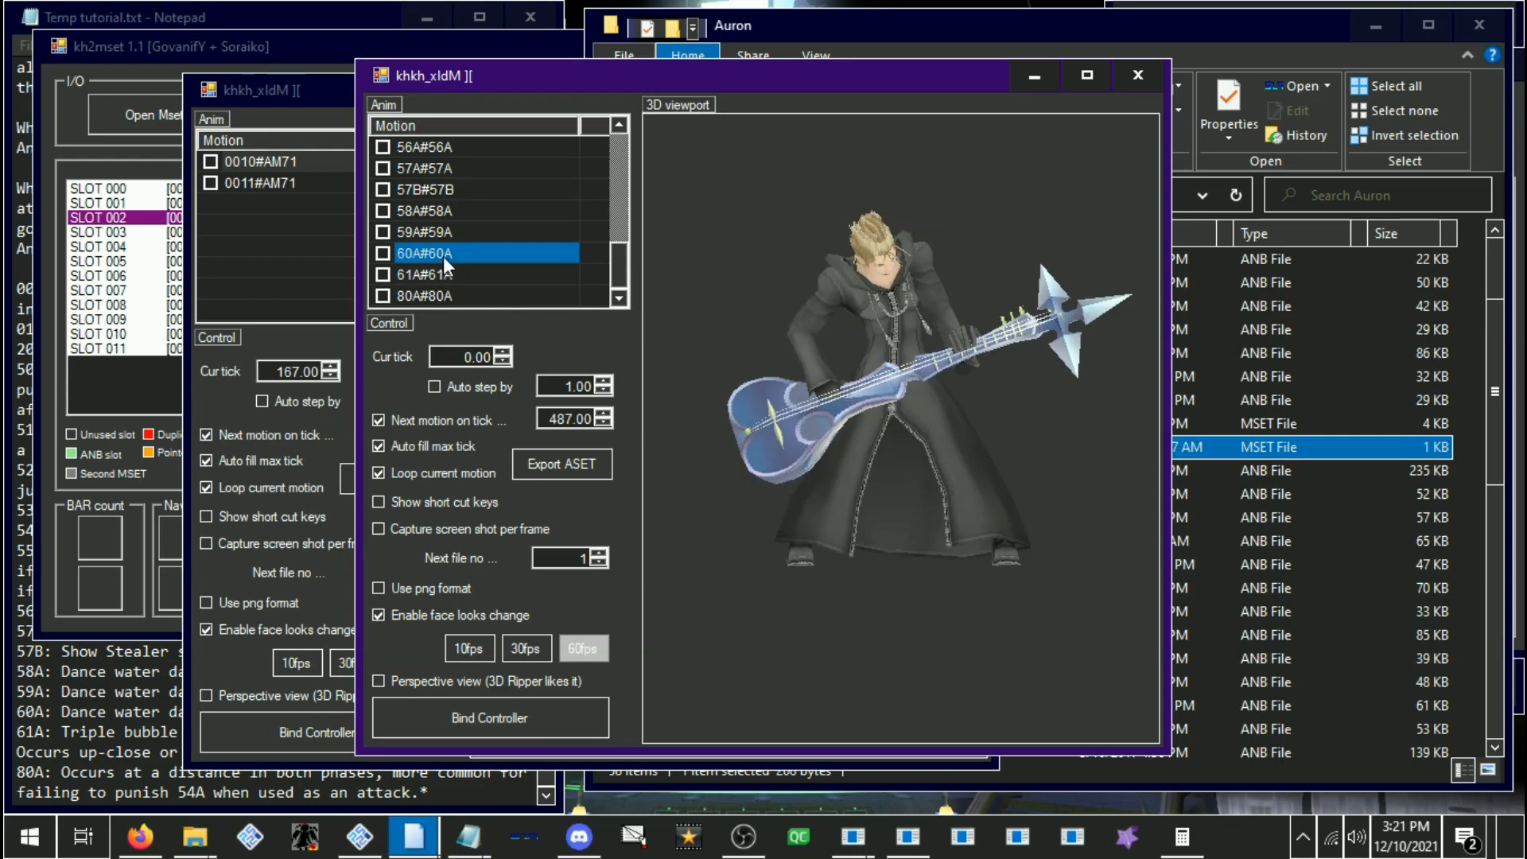
{"action": "left_click", "coordinate": [445, 275]}
{"action": "scroll", "coordinate": [458, 249], "scroll_direction": "up", "scroll_amount": 1}
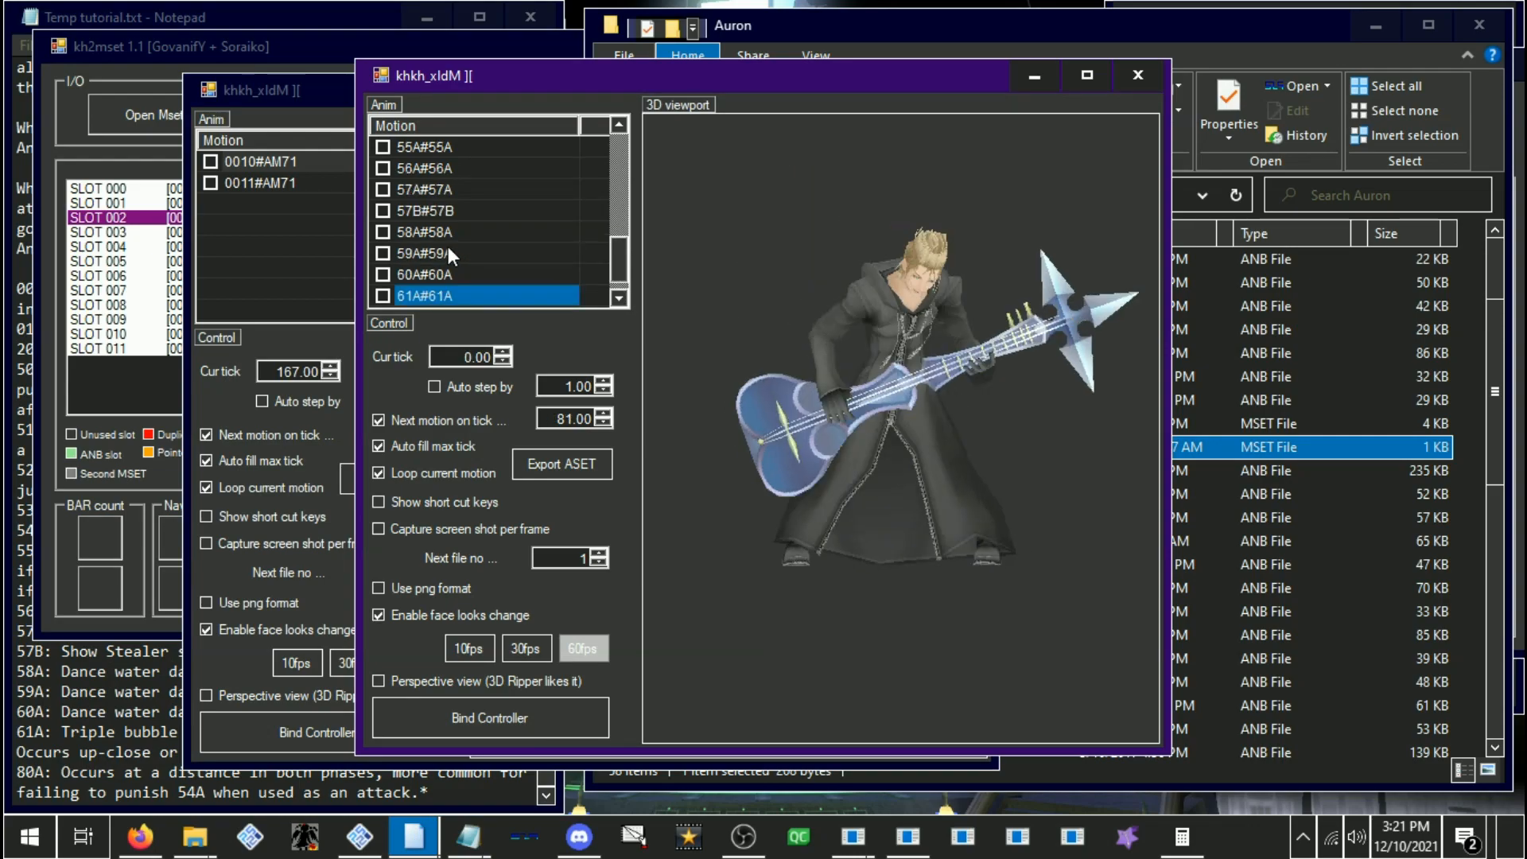
{"action": "left_click", "coordinate": [437, 191]}
{"action": "left_click", "coordinate": [465, 380]}
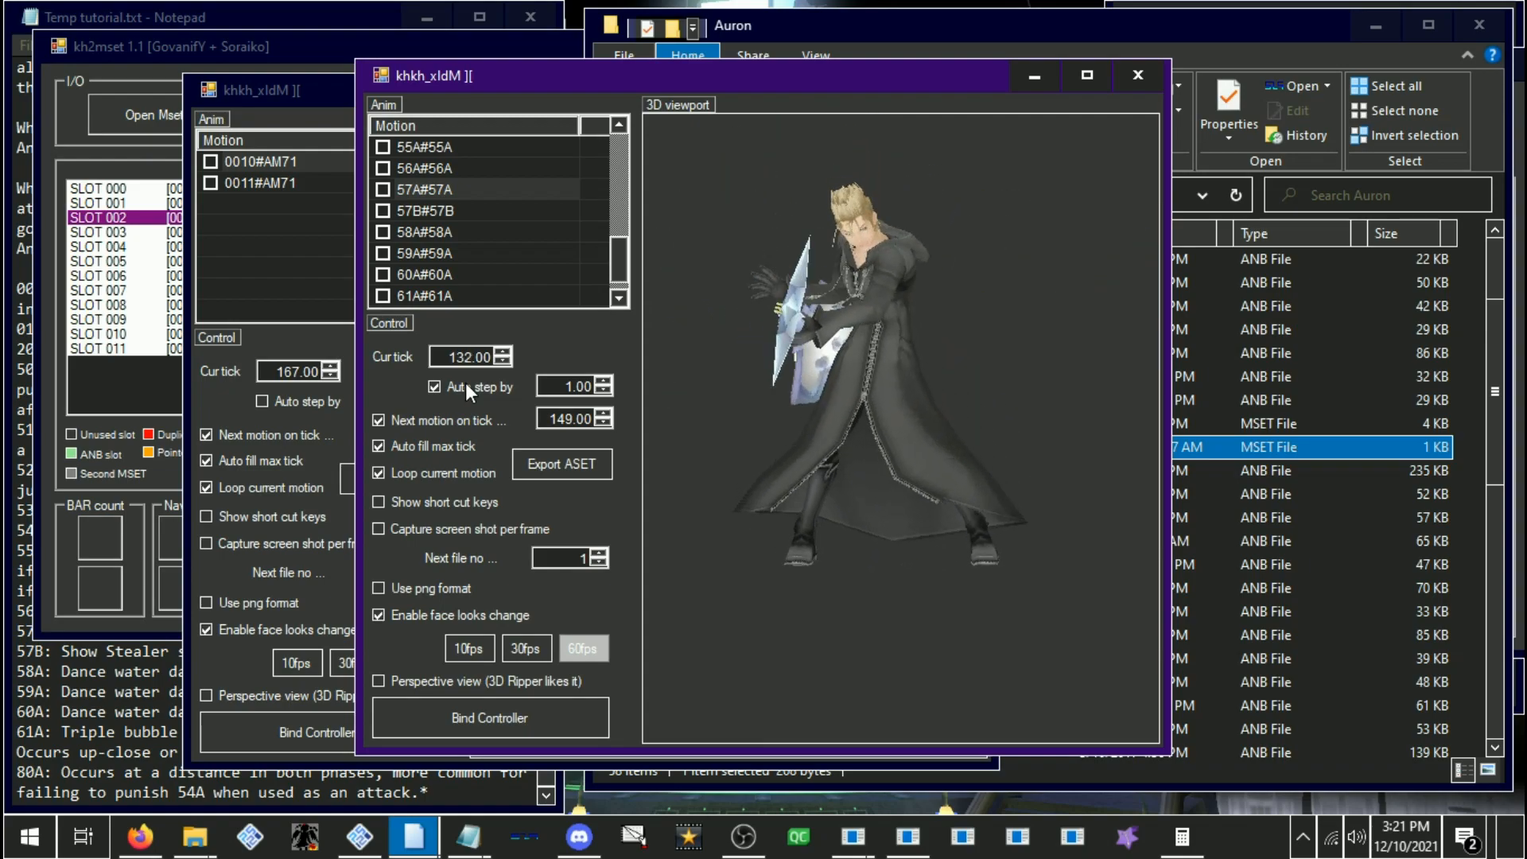
{"action": "left_click", "coordinate": [465, 384]}
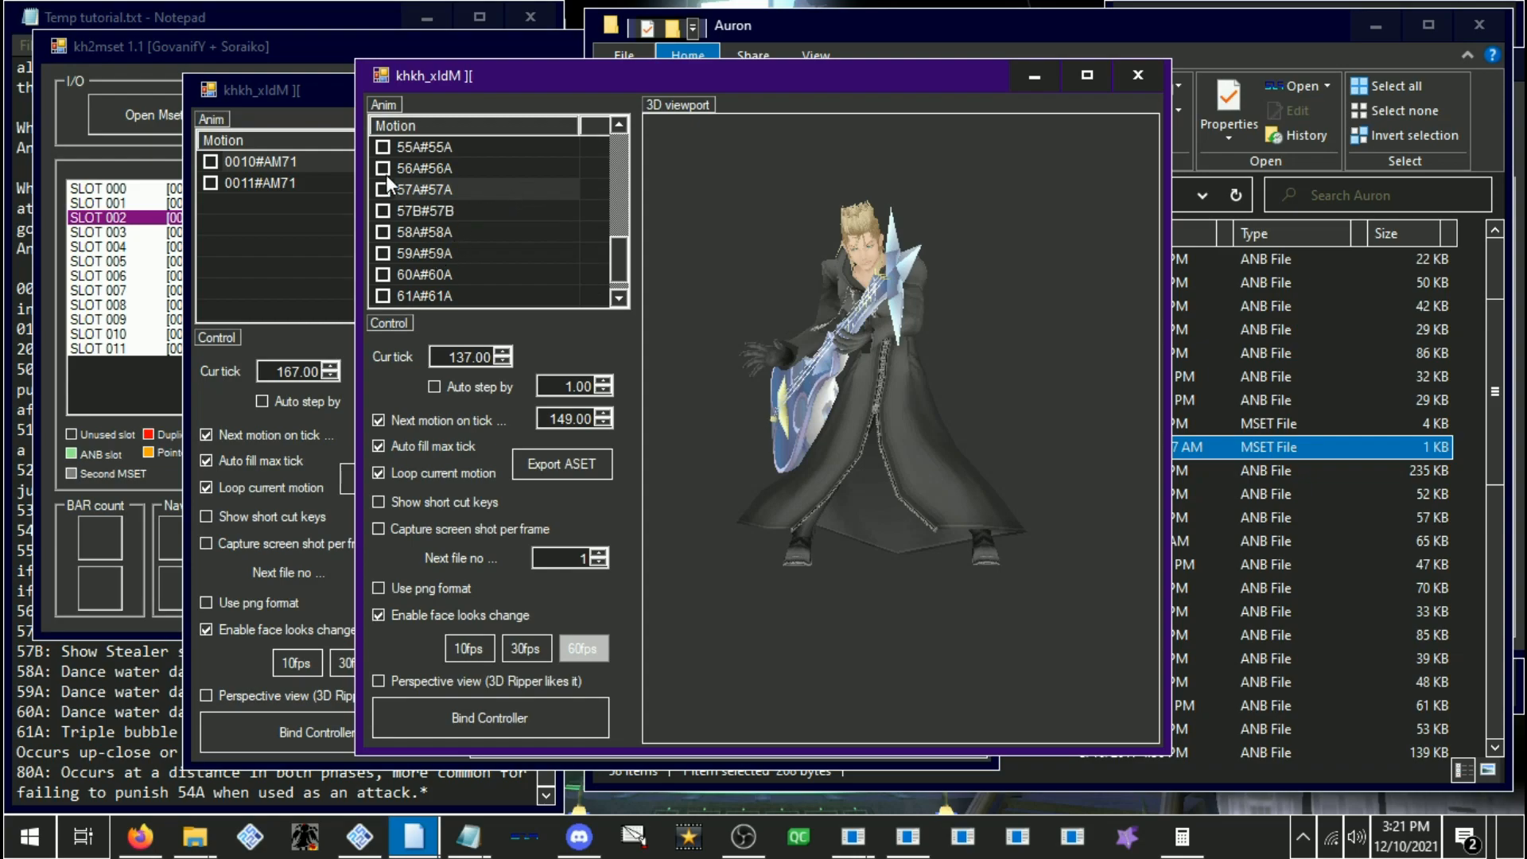
Arrange the AM71 viewer and the 57A#57A viewer side by side and compare their paused poses
{"action": "left_click", "coordinate": [324, 105]}
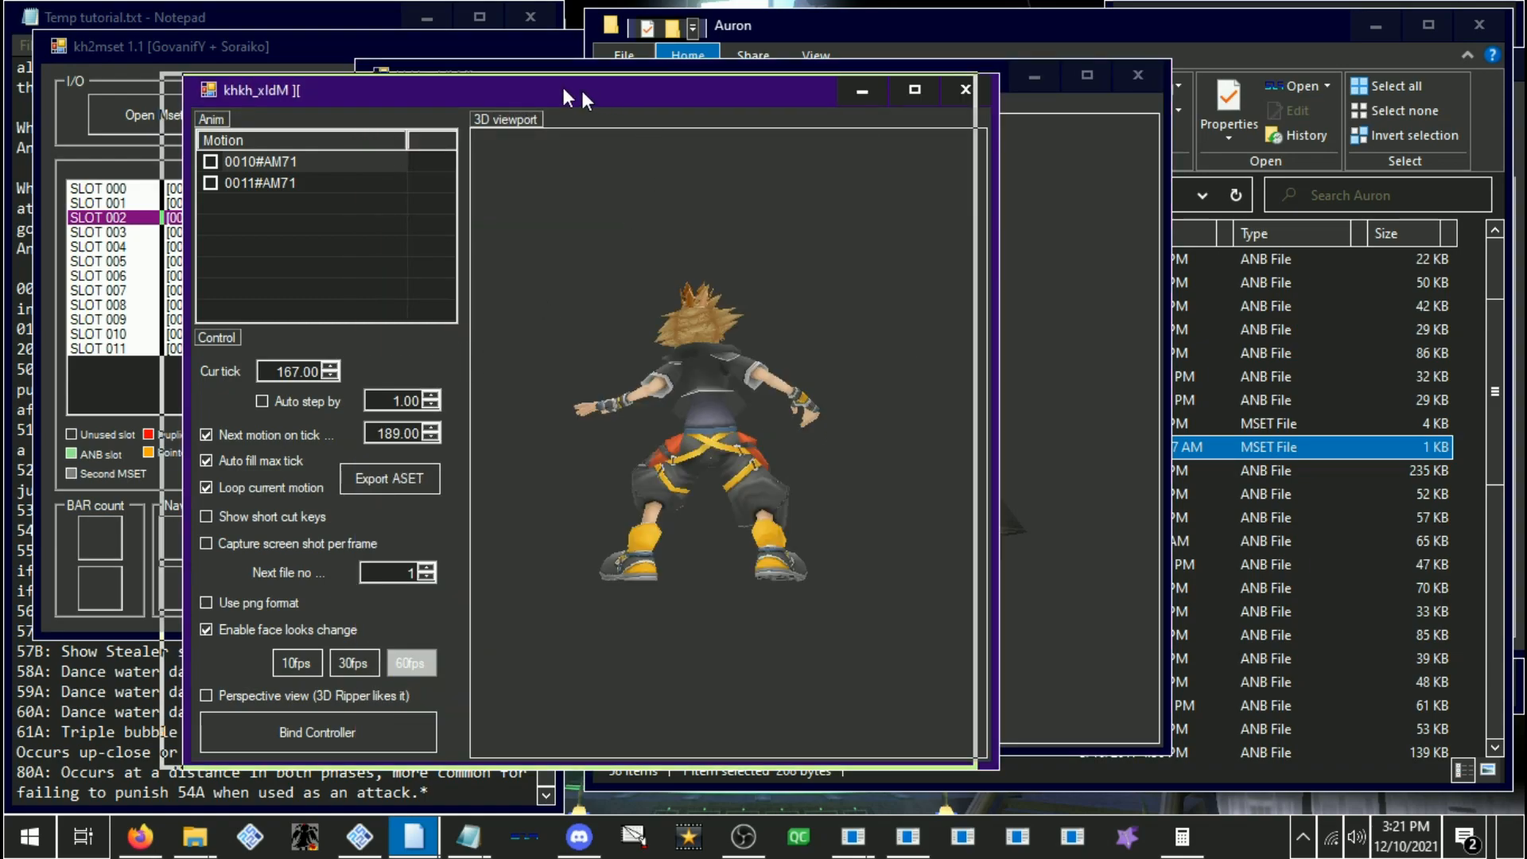
{"action": "left_click_drag", "start_coordinate": [595, 93], "coordinate": [495, 82]}
{"action": "left_click_drag", "start_coordinate": [890, 80], "coordinate": [1188, 77]}
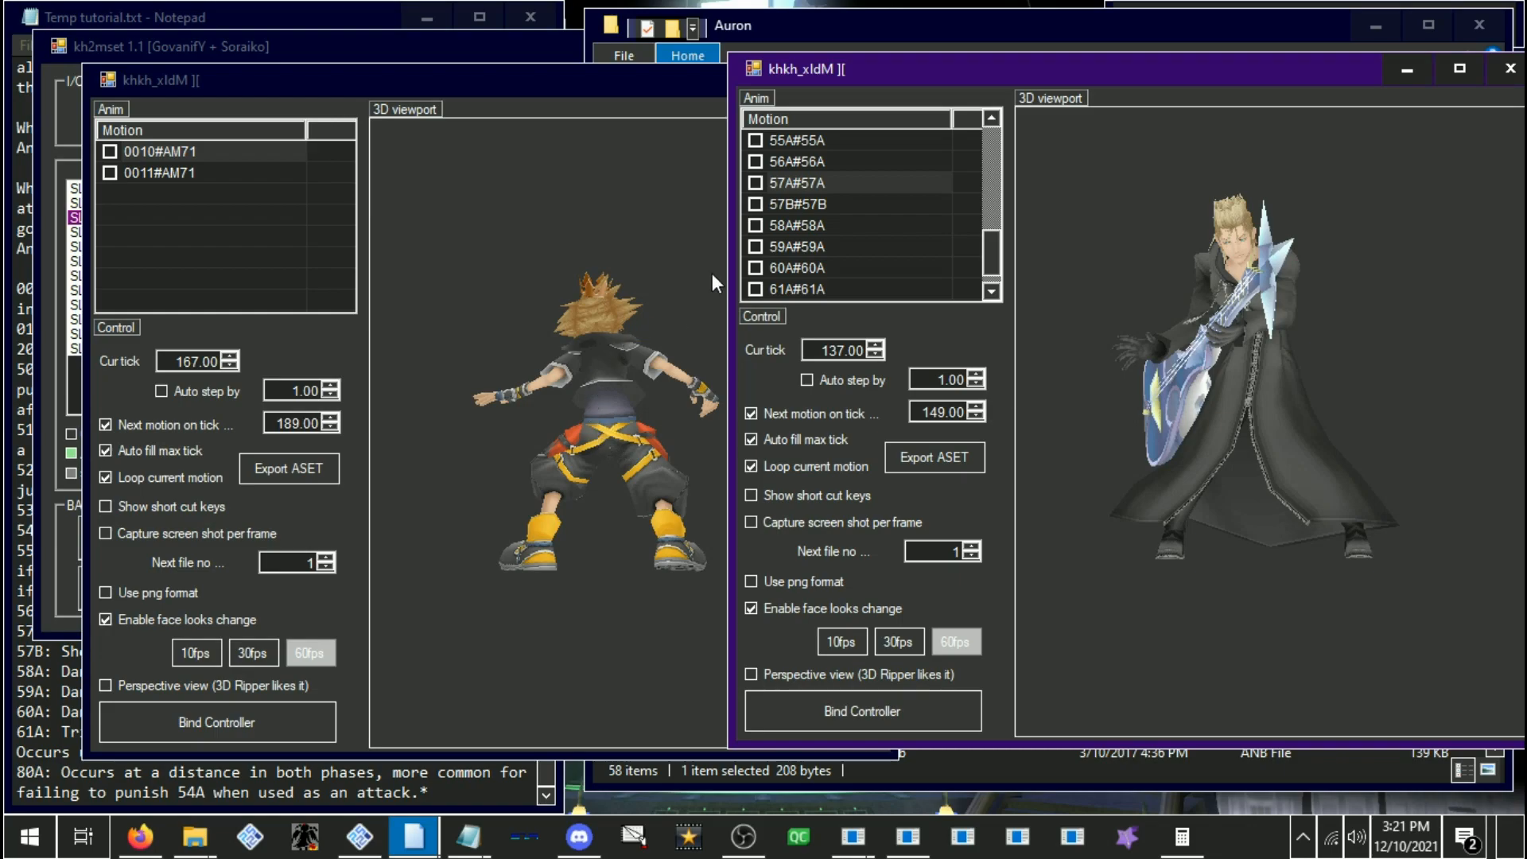
{"action": "left_click_drag", "start_coordinate": [1045, 82], "coordinate": [980, 77]}
{"action": "left_click", "coordinate": [504, 93]}
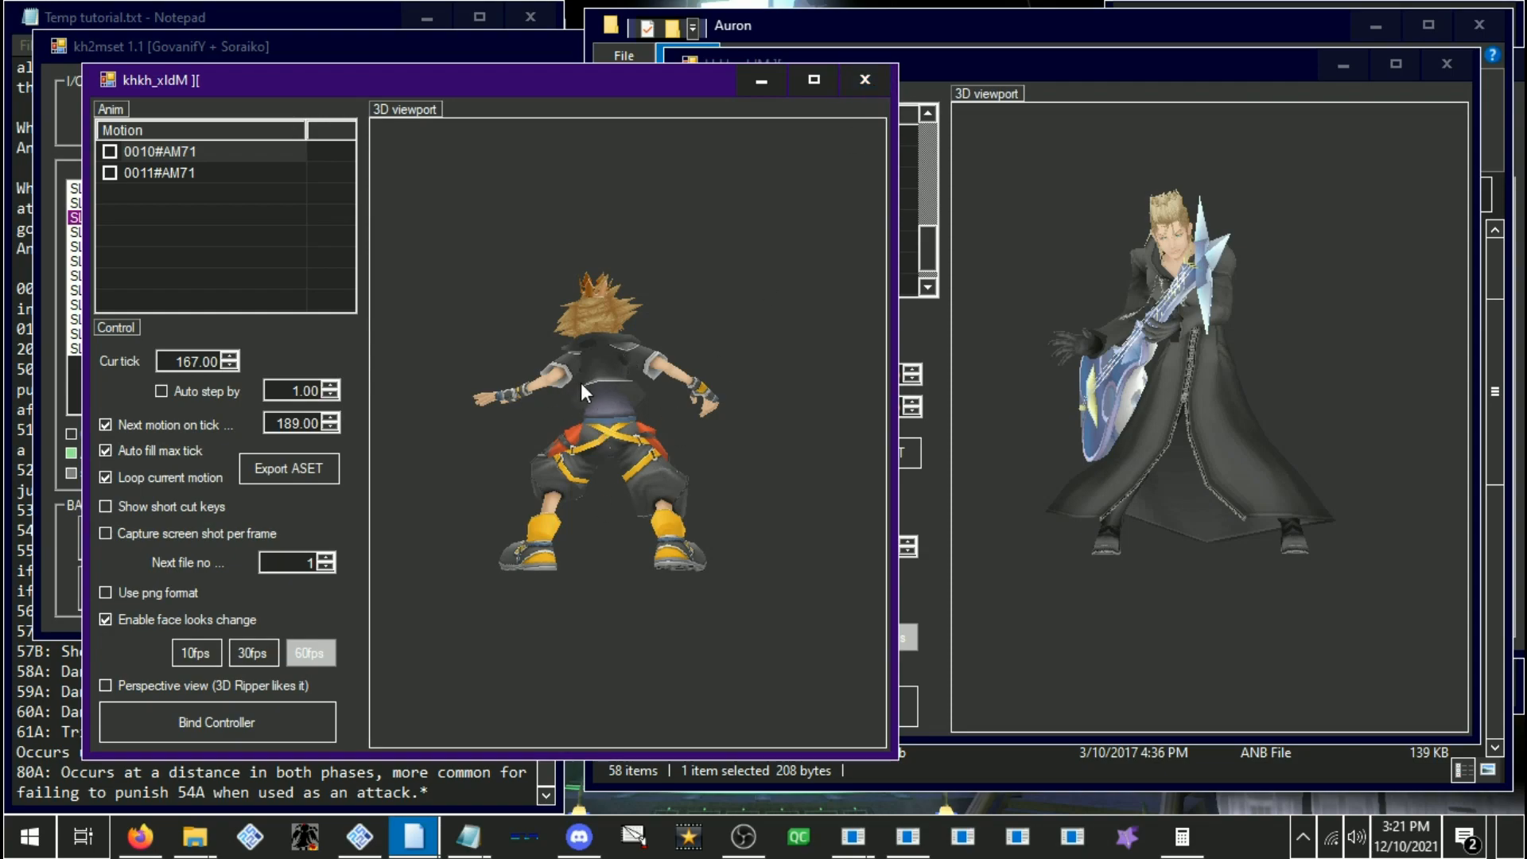
{"action": "left_click", "coordinate": [1018, 364]}
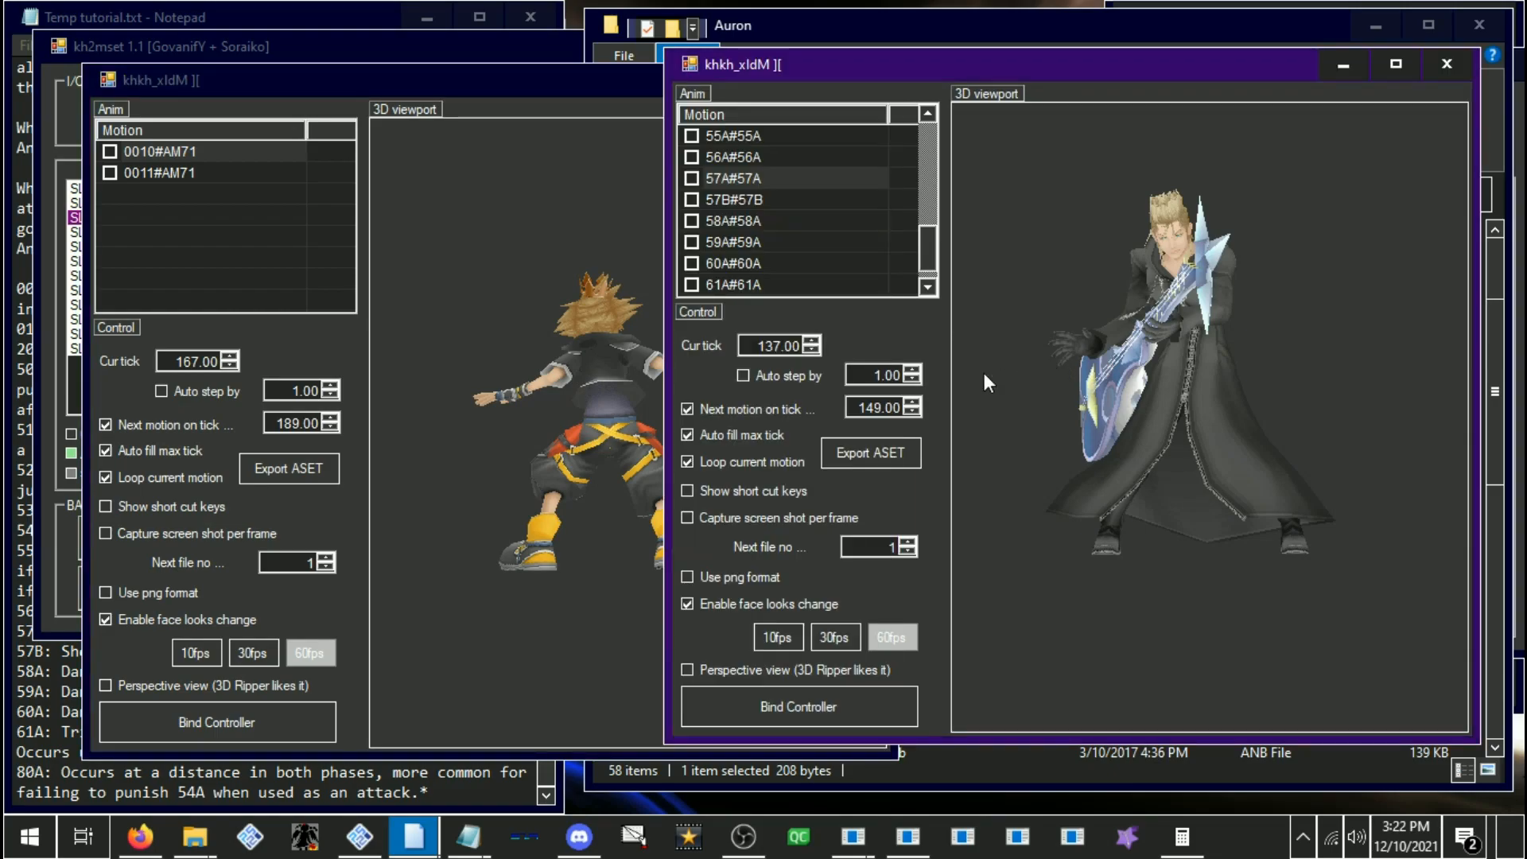
{"action": "left_click", "coordinate": [431, 246]}
{"action": "left_click", "coordinate": [1267, 336]}
{"action": "left_click", "coordinate": [540, 217]}
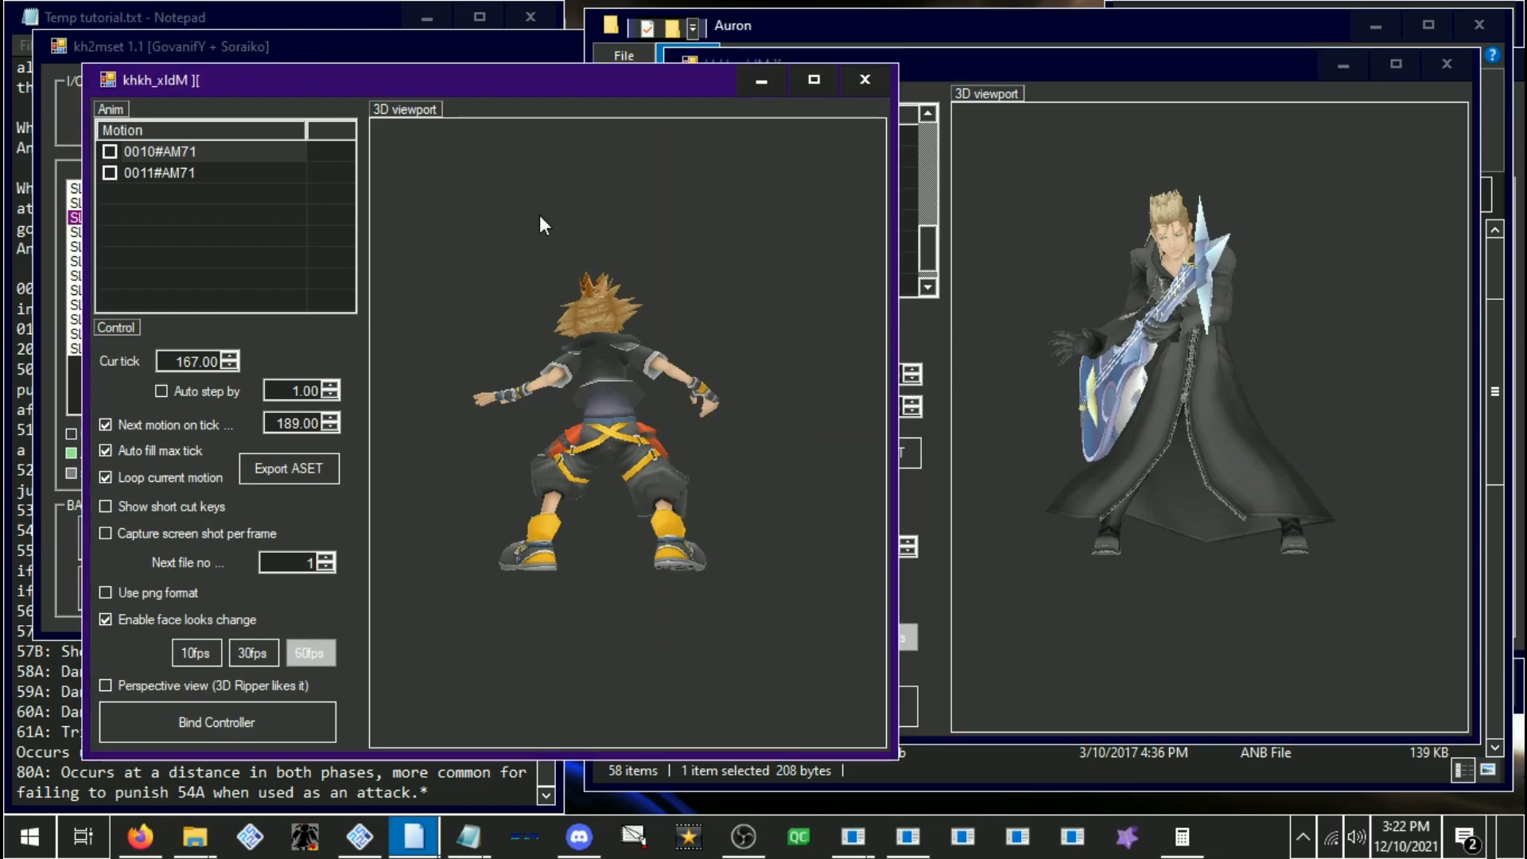
Close the AM71 viewer, move the boss viewer aside and return to the kh2mset window
{"action": "left_click", "coordinate": [866, 83]}
{"action": "left_click_drag", "start_coordinate": [914, 73], "coordinate": [577, 76]}
{"action": "left_click", "coordinate": [309, 64]}
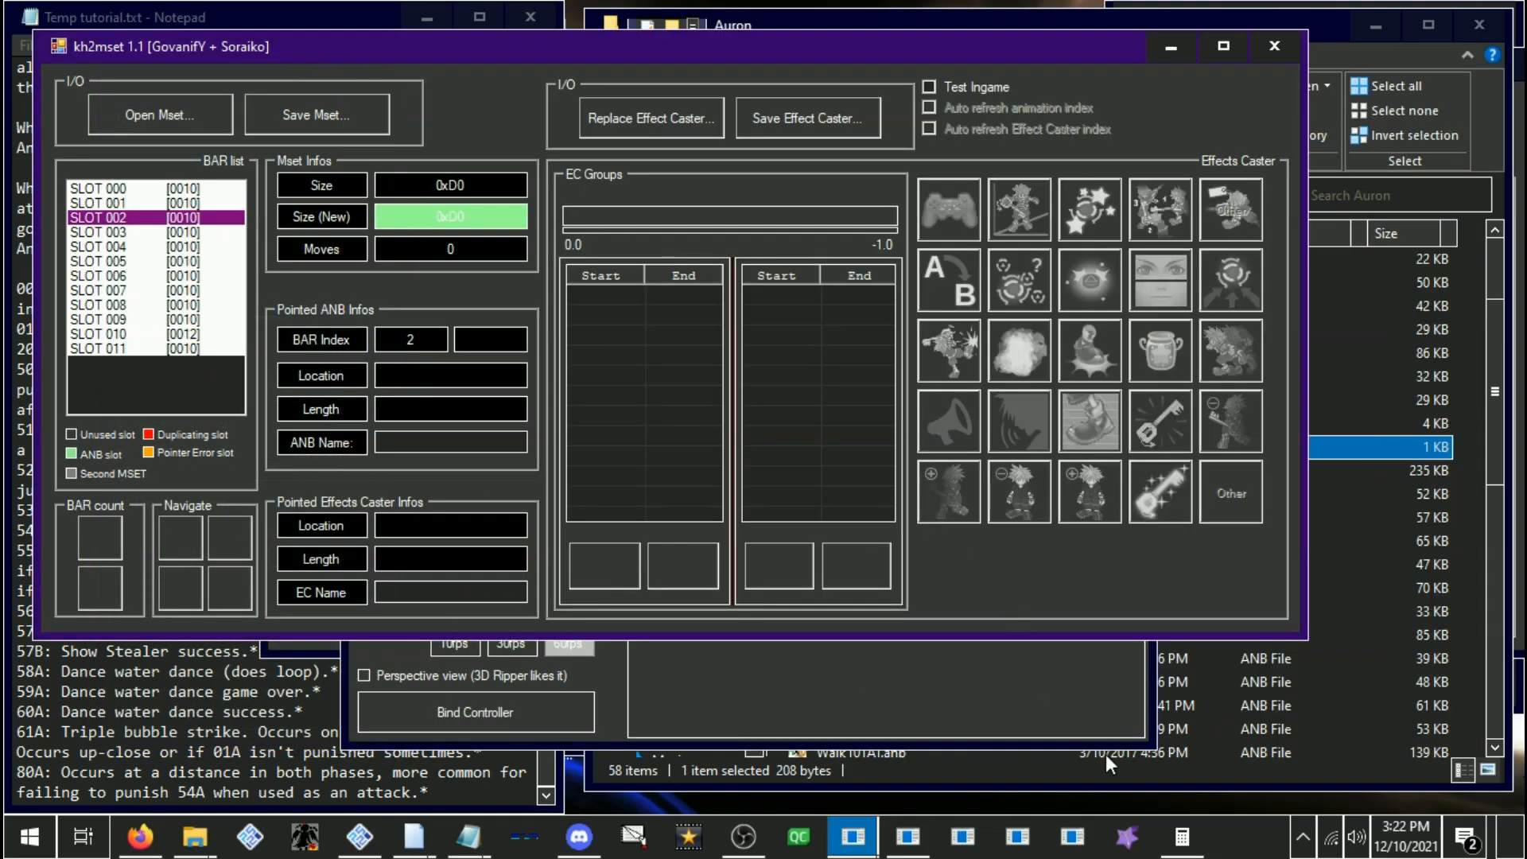
Look through the Auron folder's ANB and MSET files for reaction command animations, then return to the clean MSET
{"action": "left_click", "coordinate": [1084, 773]}
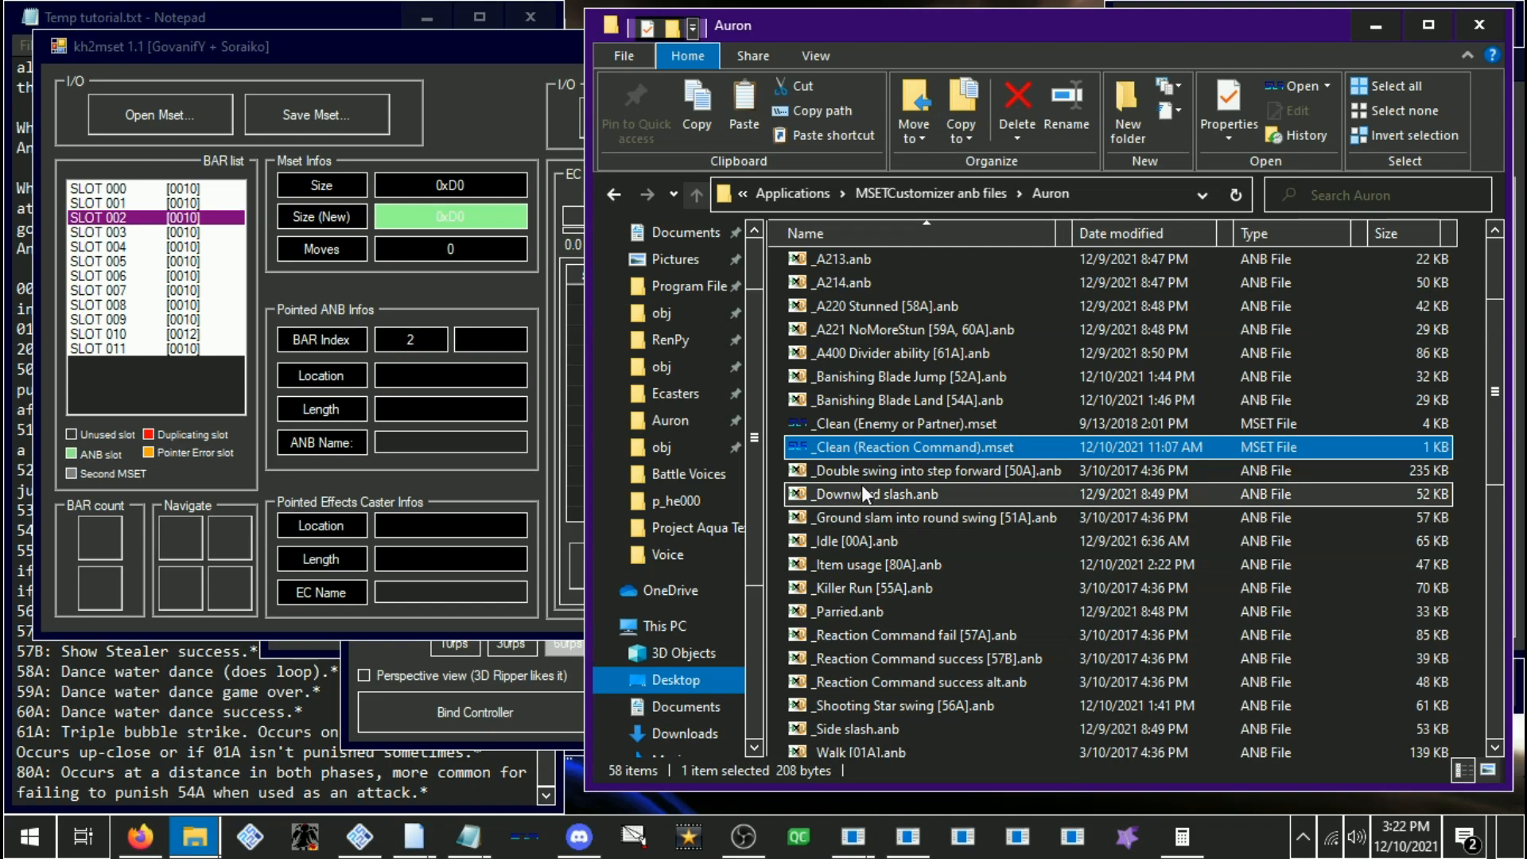
{"action": "left_click", "coordinate": [155, 217]}
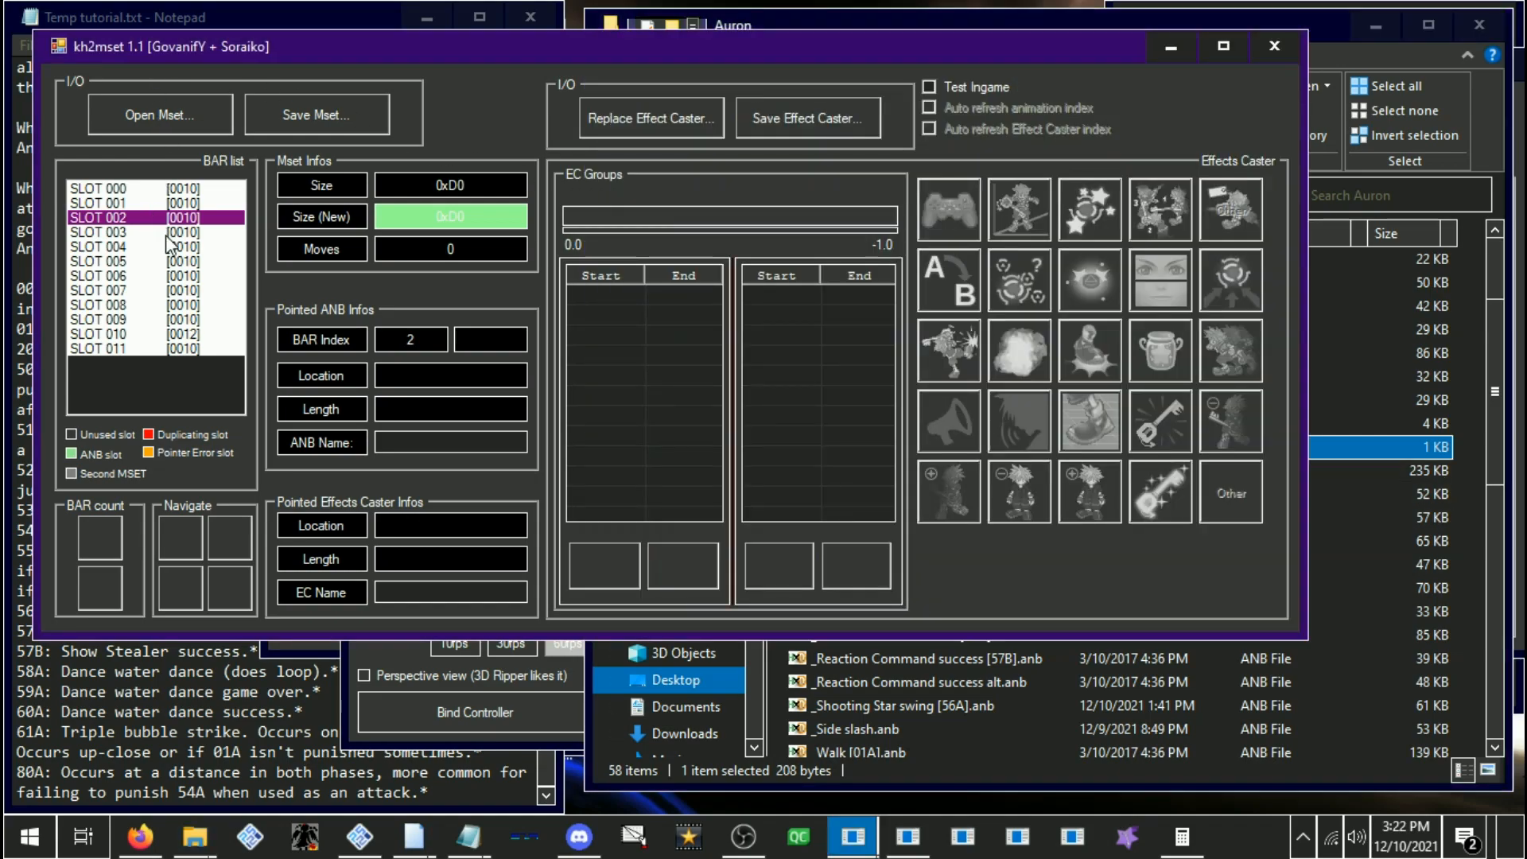
{"action": "left_click", "coordinate": [849, 773]}
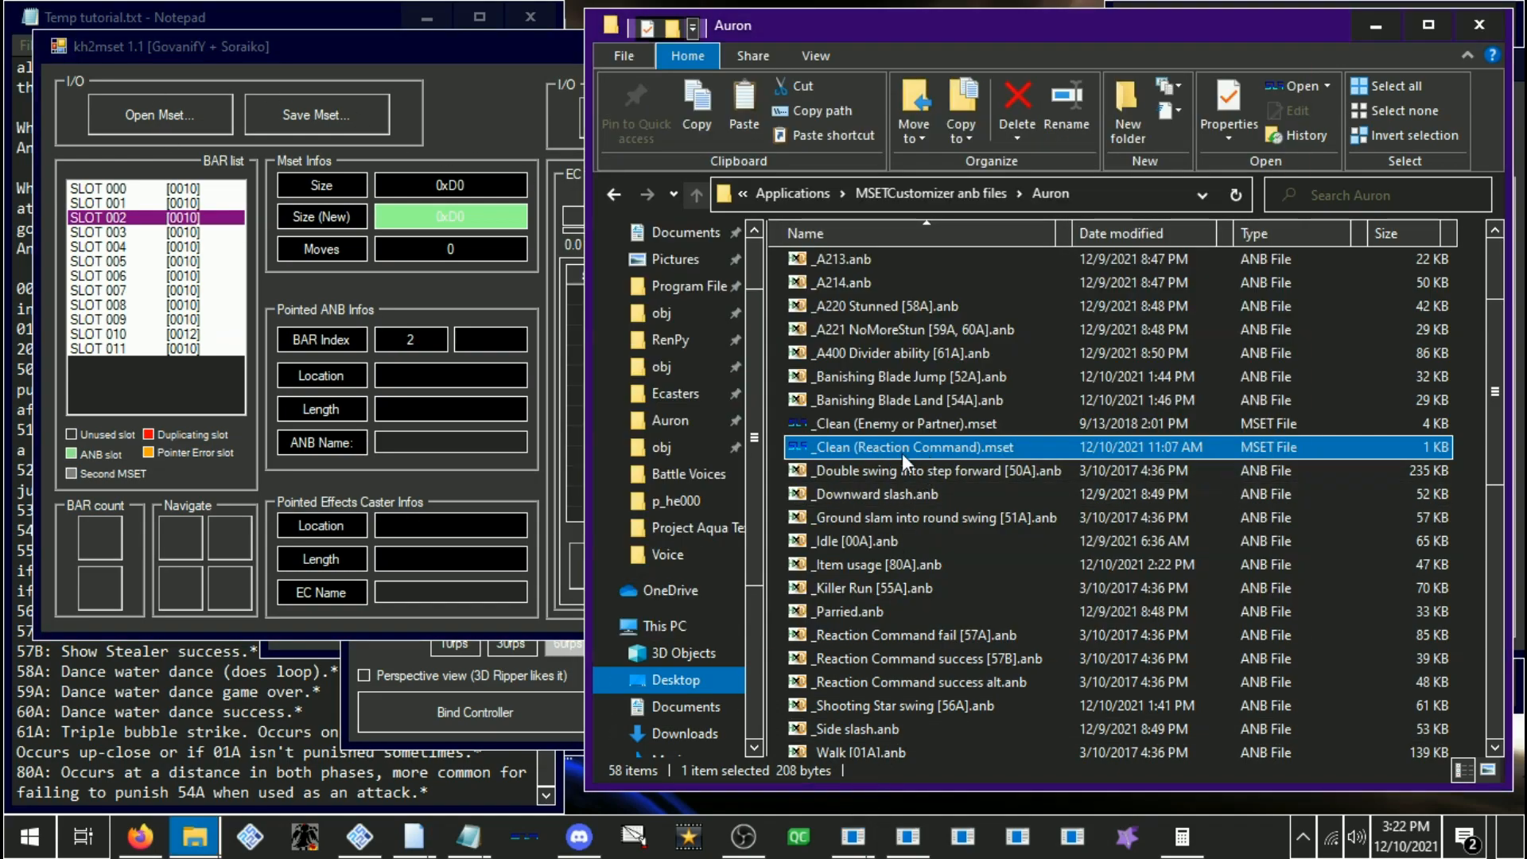
{"action": "scroll", "coordinate": [973, 542], "scroll_direction": "down", "scroll_amount": 3}
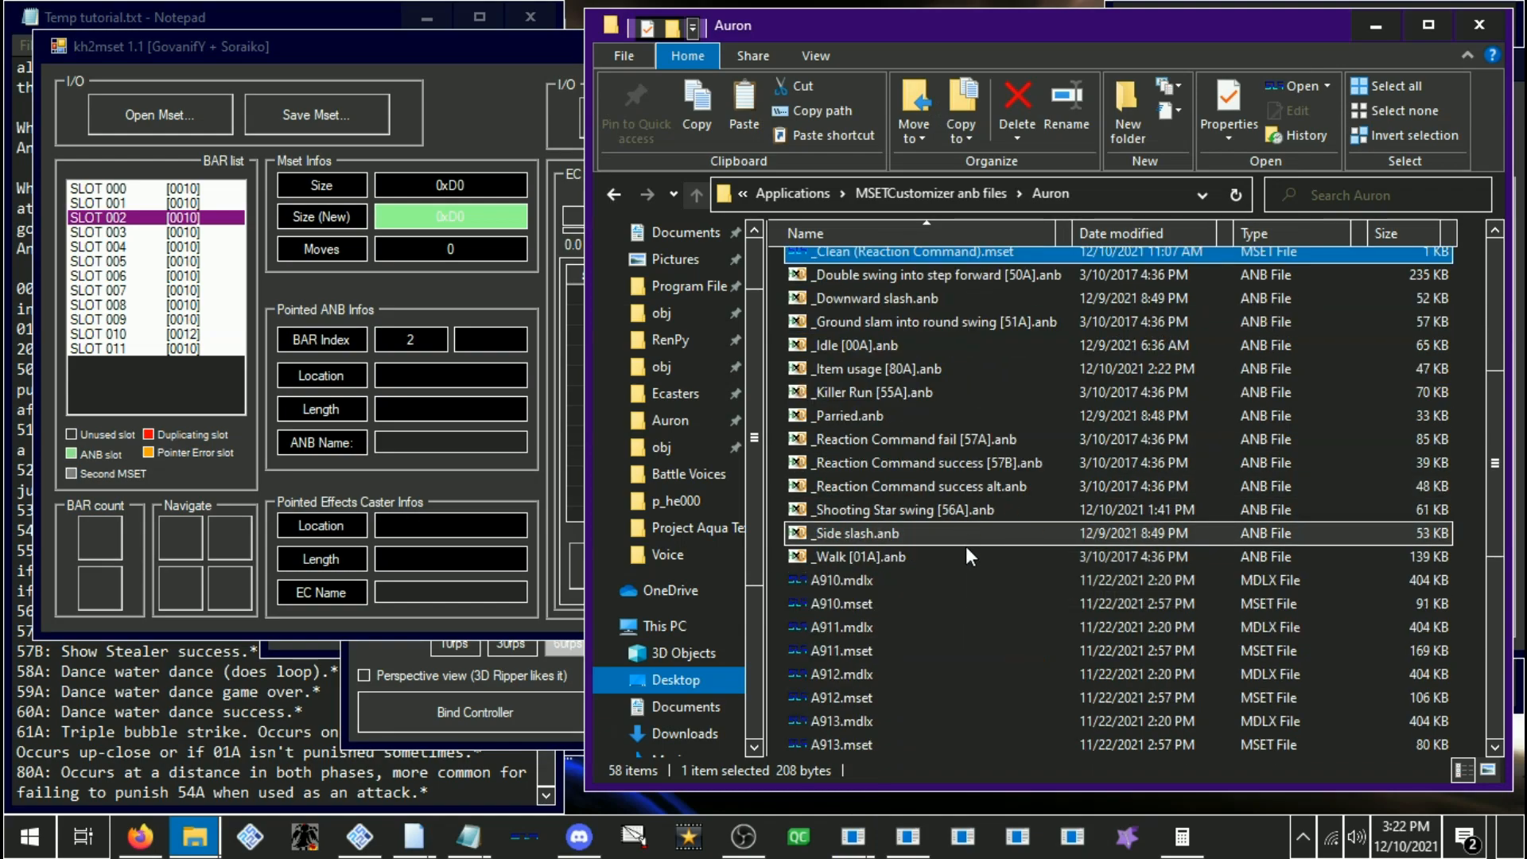
{"action": "scroll", "coordinate": [962, 549], "scroll_direction": "up", "scroll_amount": 4}
{"action": "scroll", "coordinate": [956, 560], "scroll_direction": "down", "scroll_amount": 3}
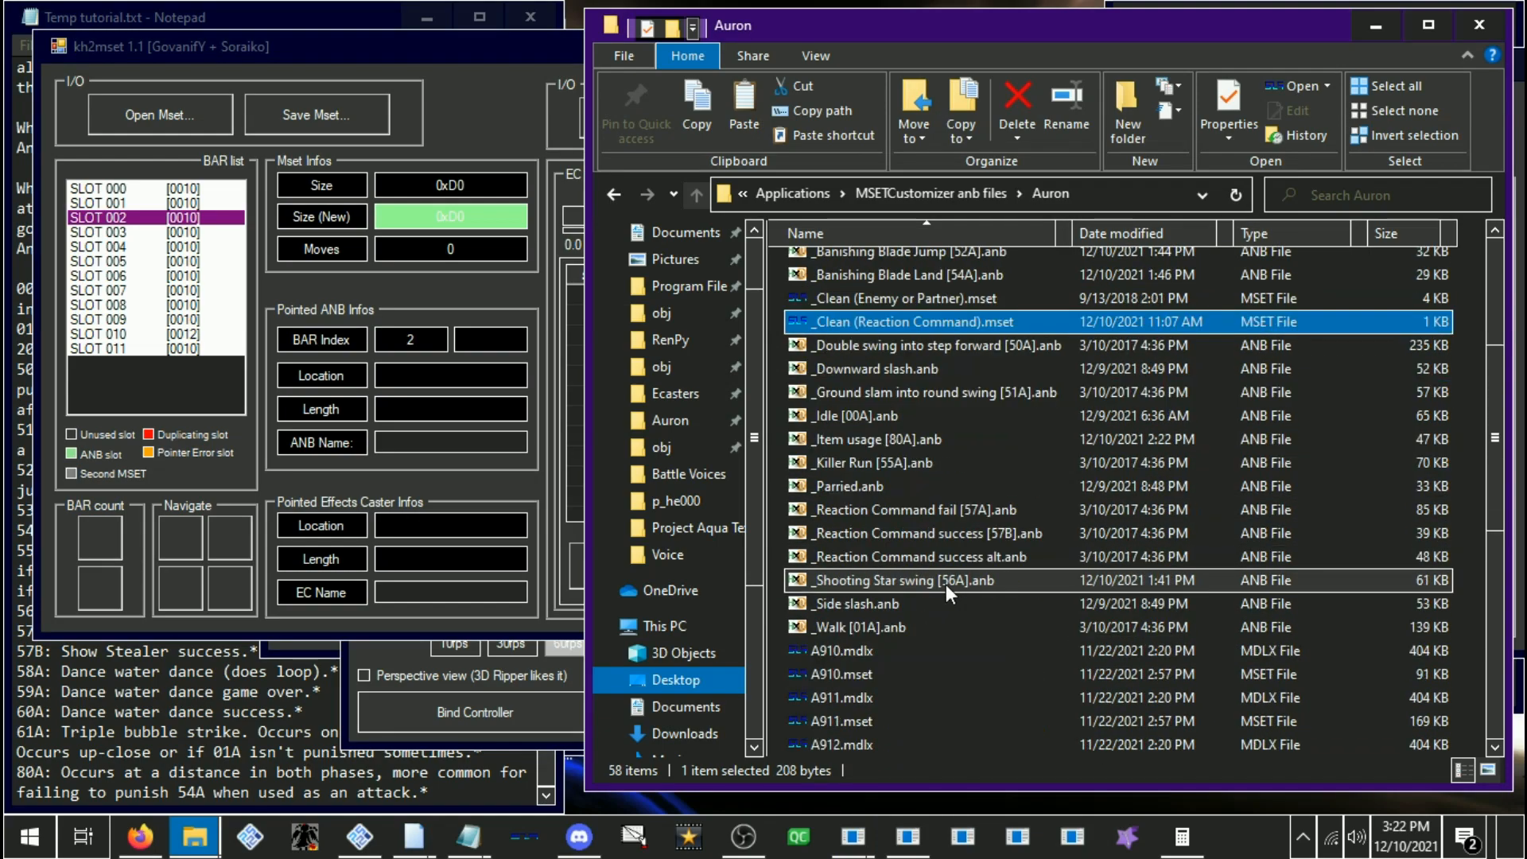
{"action": "scroll", "coordinate": [946, 584], "scroll_direction": "down", "scroll_amount": 8}
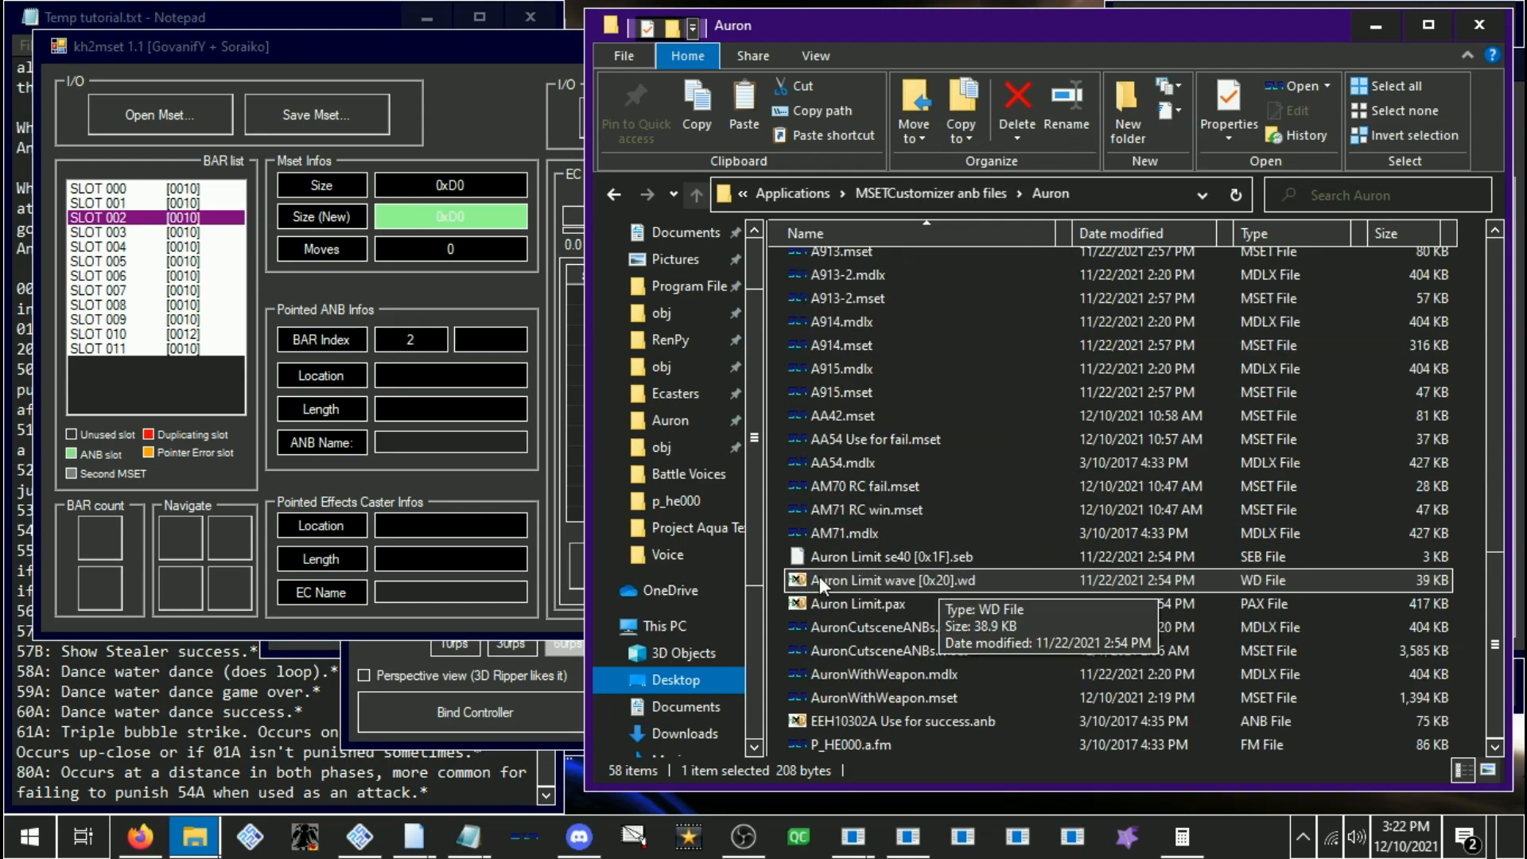
{"action": "left_click", "coordinate": [480, 70]}
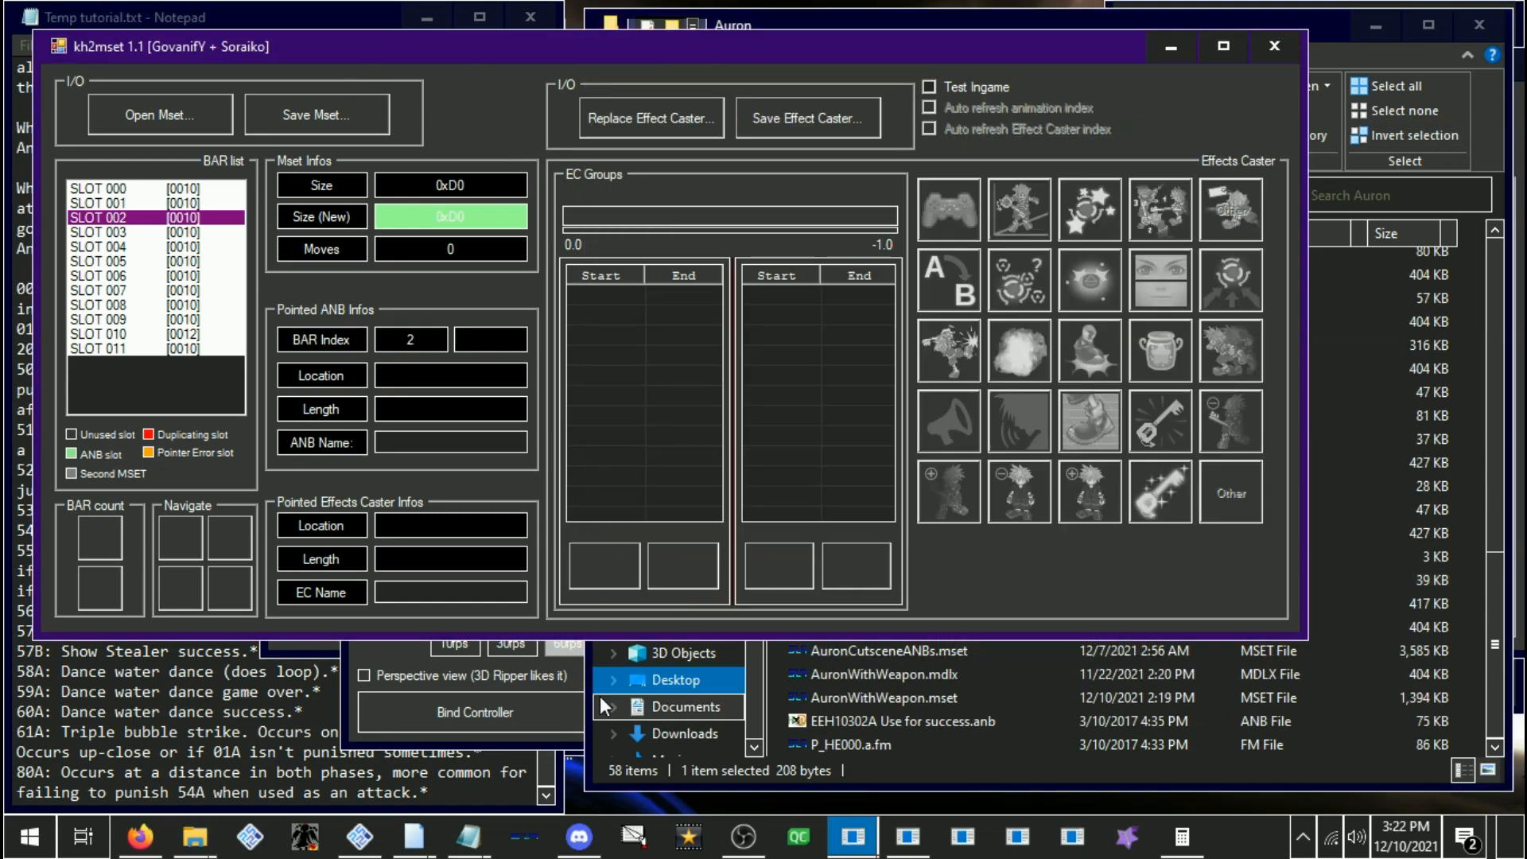
Find and select AA54 Use for fail.mset in the Auron folder
{"action": "mouse_move", "coordinate": [769, 502]}
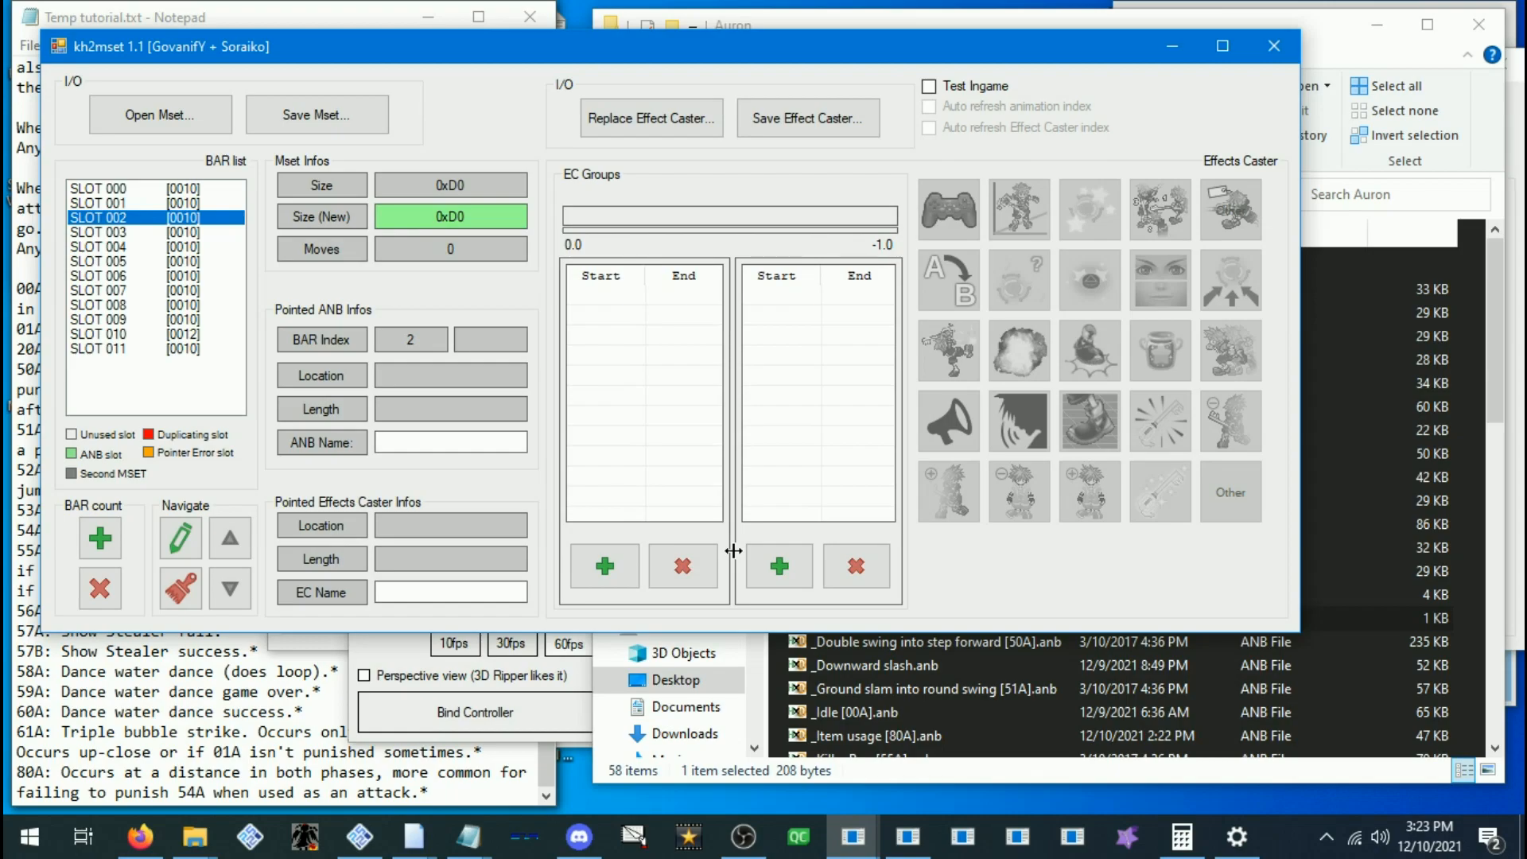
{"action": "left_click", "coordinate": [857, 770]}
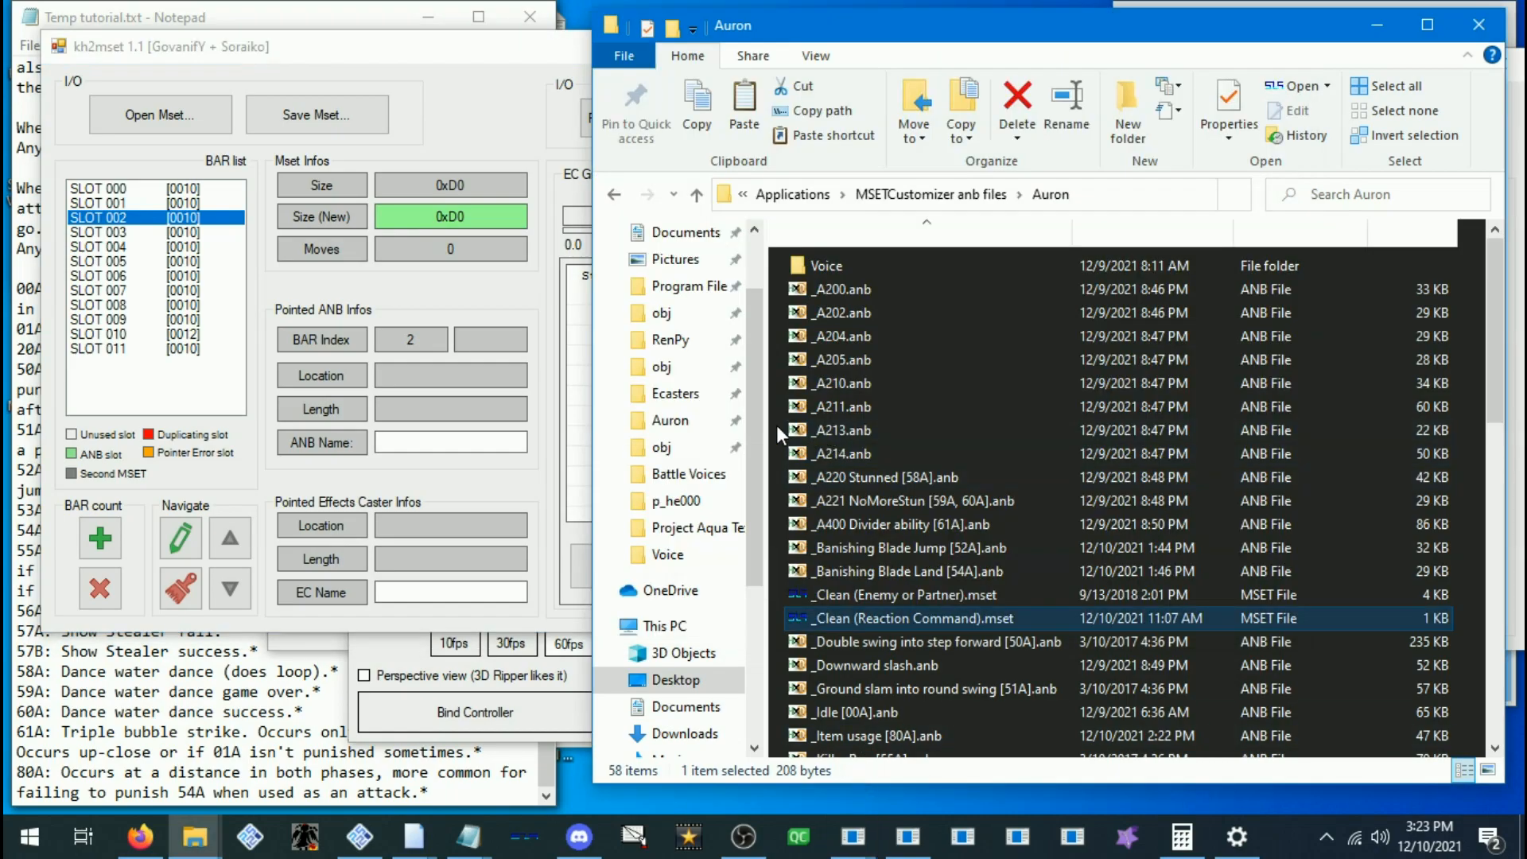
{"action": "left_click", "coordinate": [349, 53]}
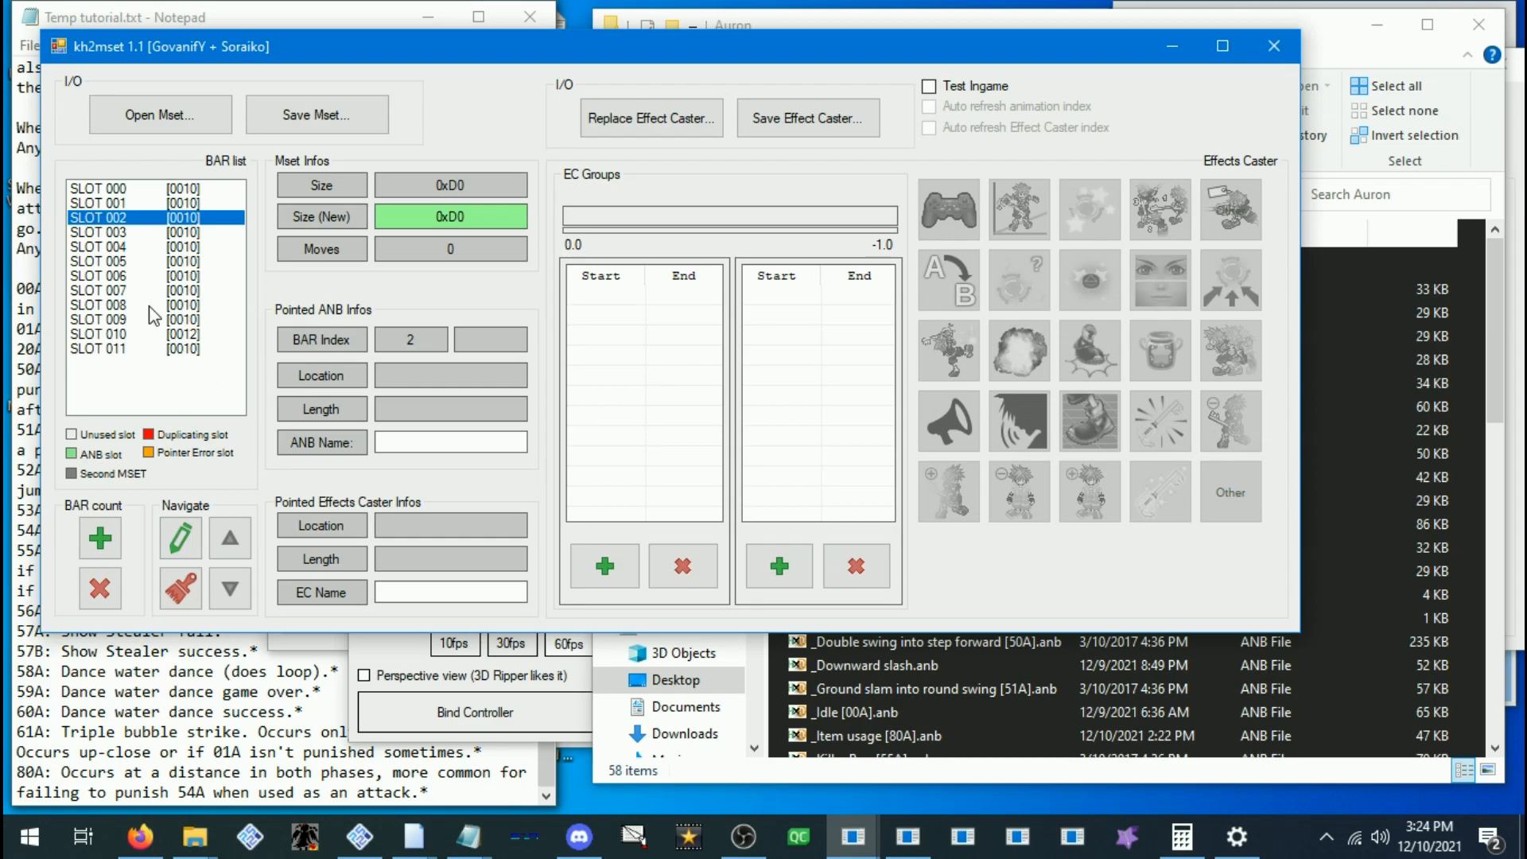
{"action": "left_click", "coordinate": [1009, 501]}
{"action": "scroll", "coordinate": [1009, 501], "scroll_direction": "down", "scroll_amount": 10}
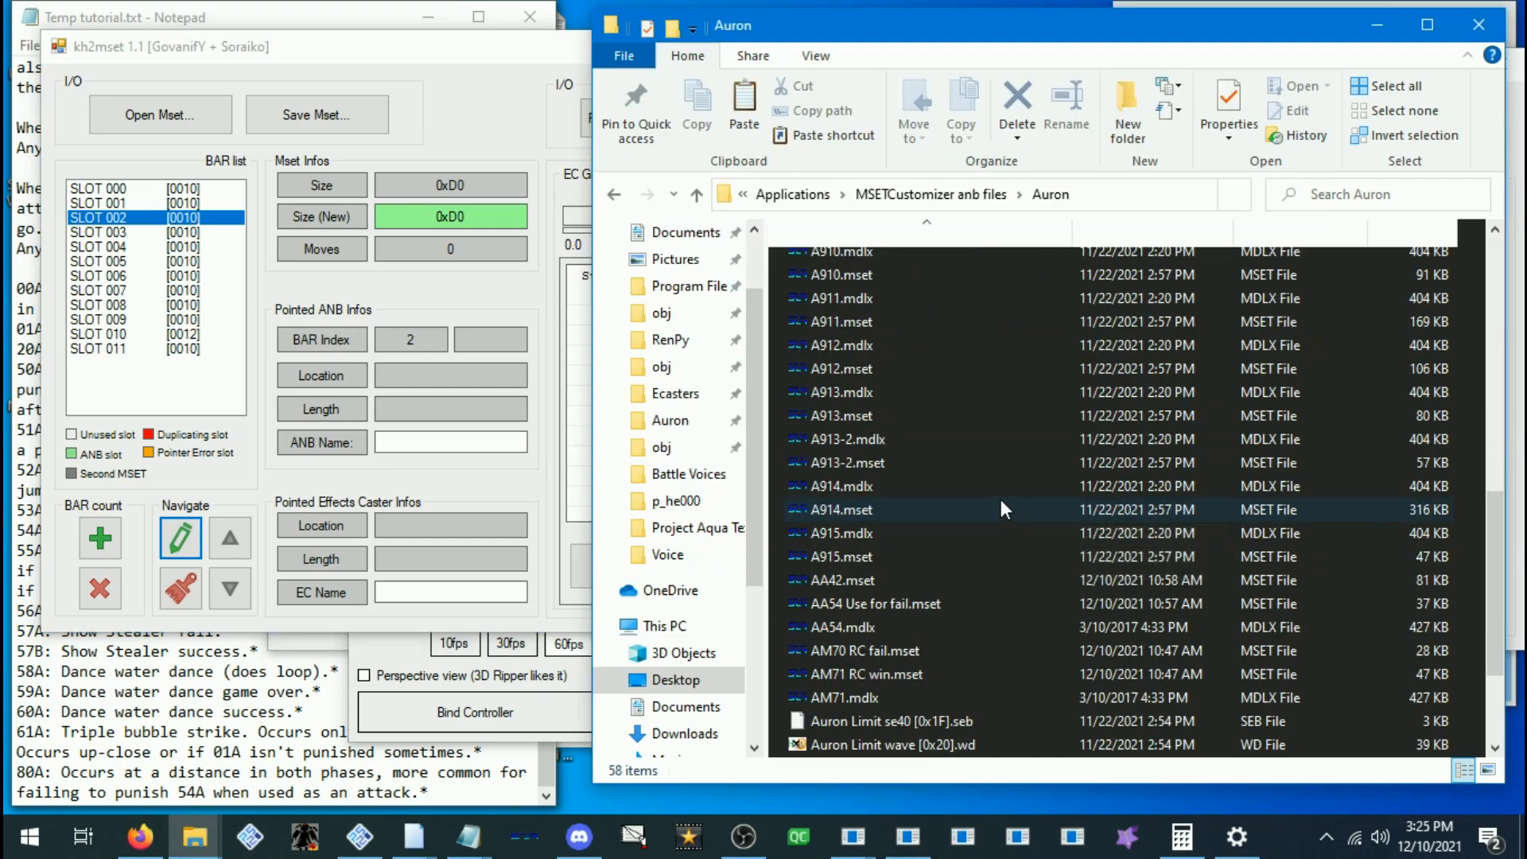
{"action": "scroll", "coordinate": [994, 494], "scroll_direction": "up", "scroll_amount": 1}
{"action": "scroll", "coordinate": [994, 493], "scroll_direction": "down", "scroll_amount": 1}
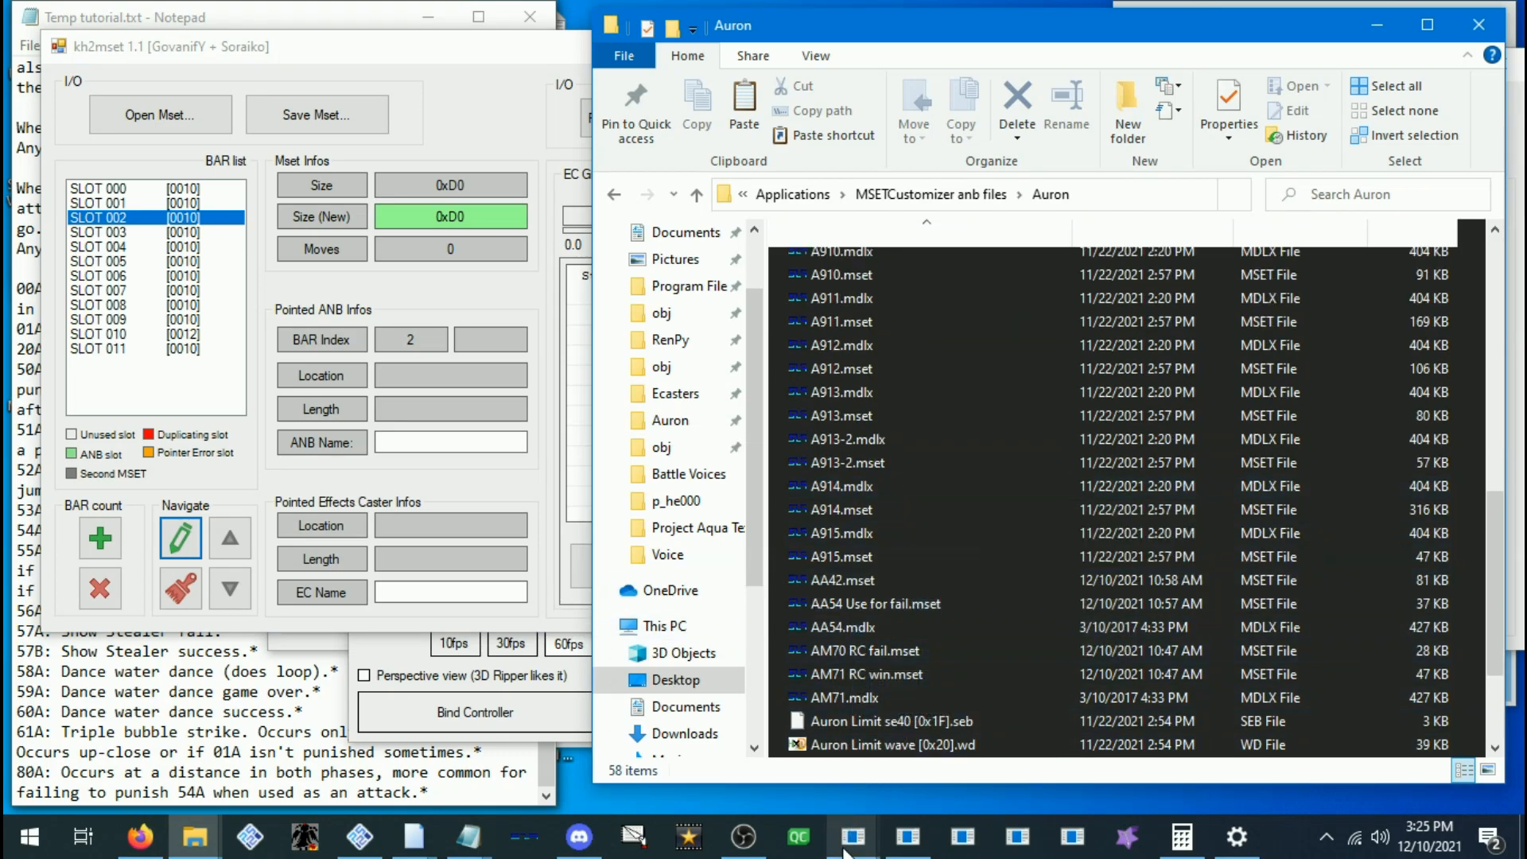
{"action": "mouse_move", "coordinate": [848, 853]}
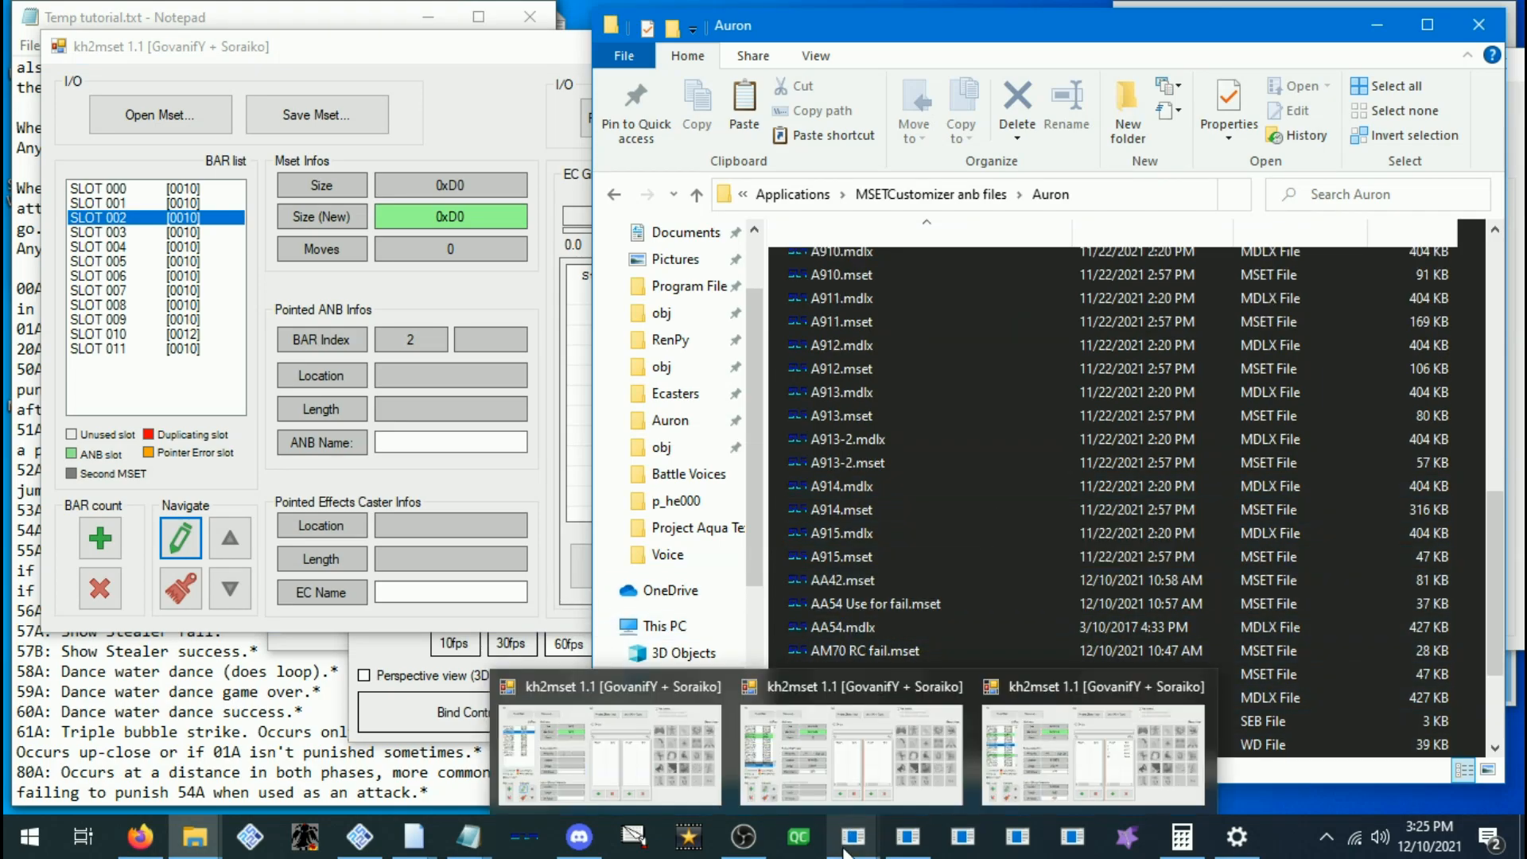
{"action": "left_click", "coordinate": [864, 611]}
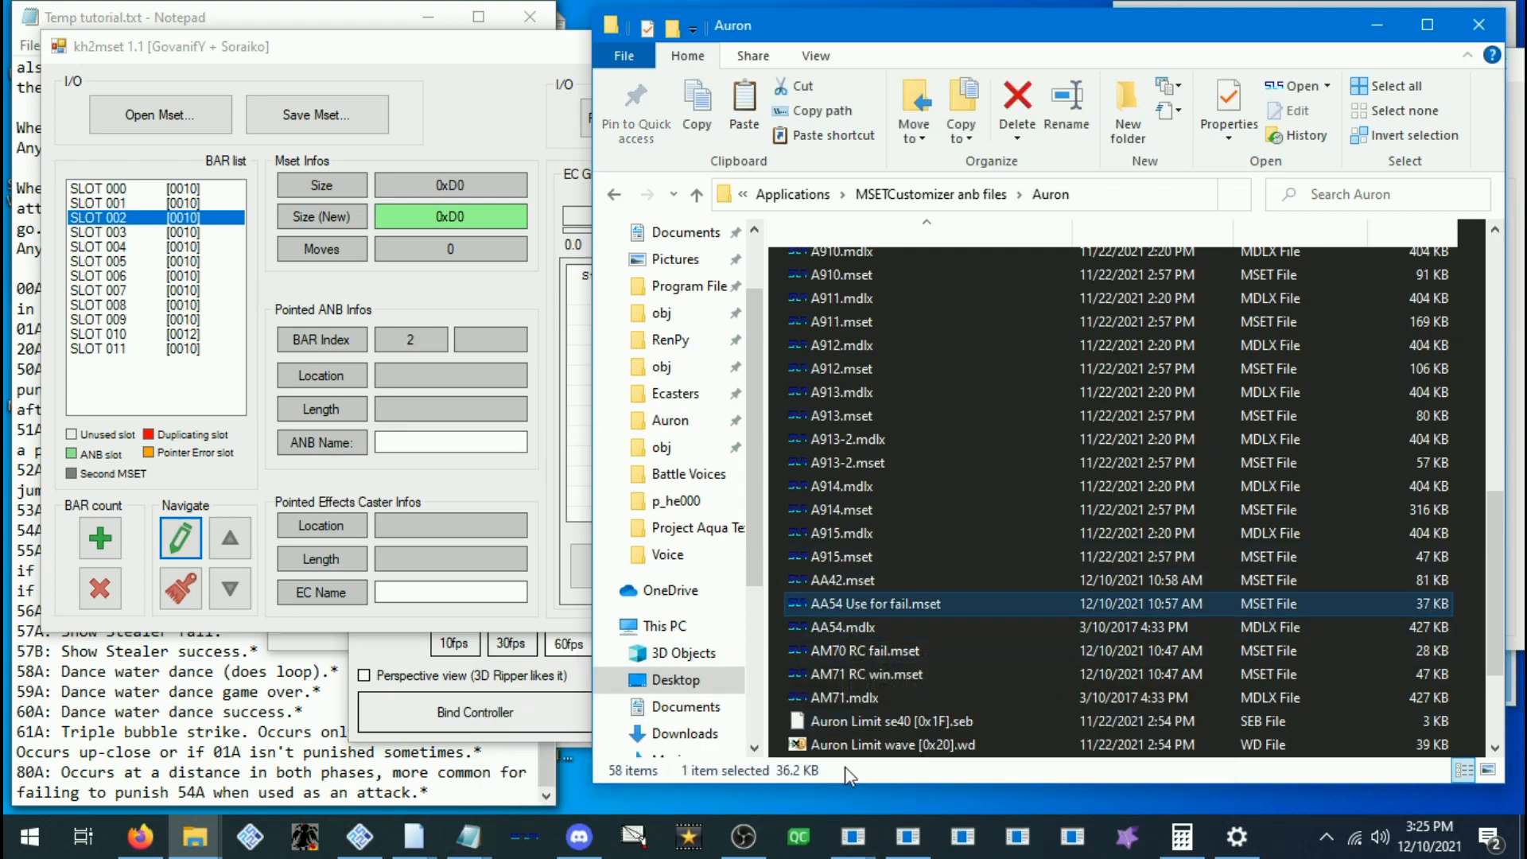
{"action": "mouse_move", "coordinate": [851, 837]}
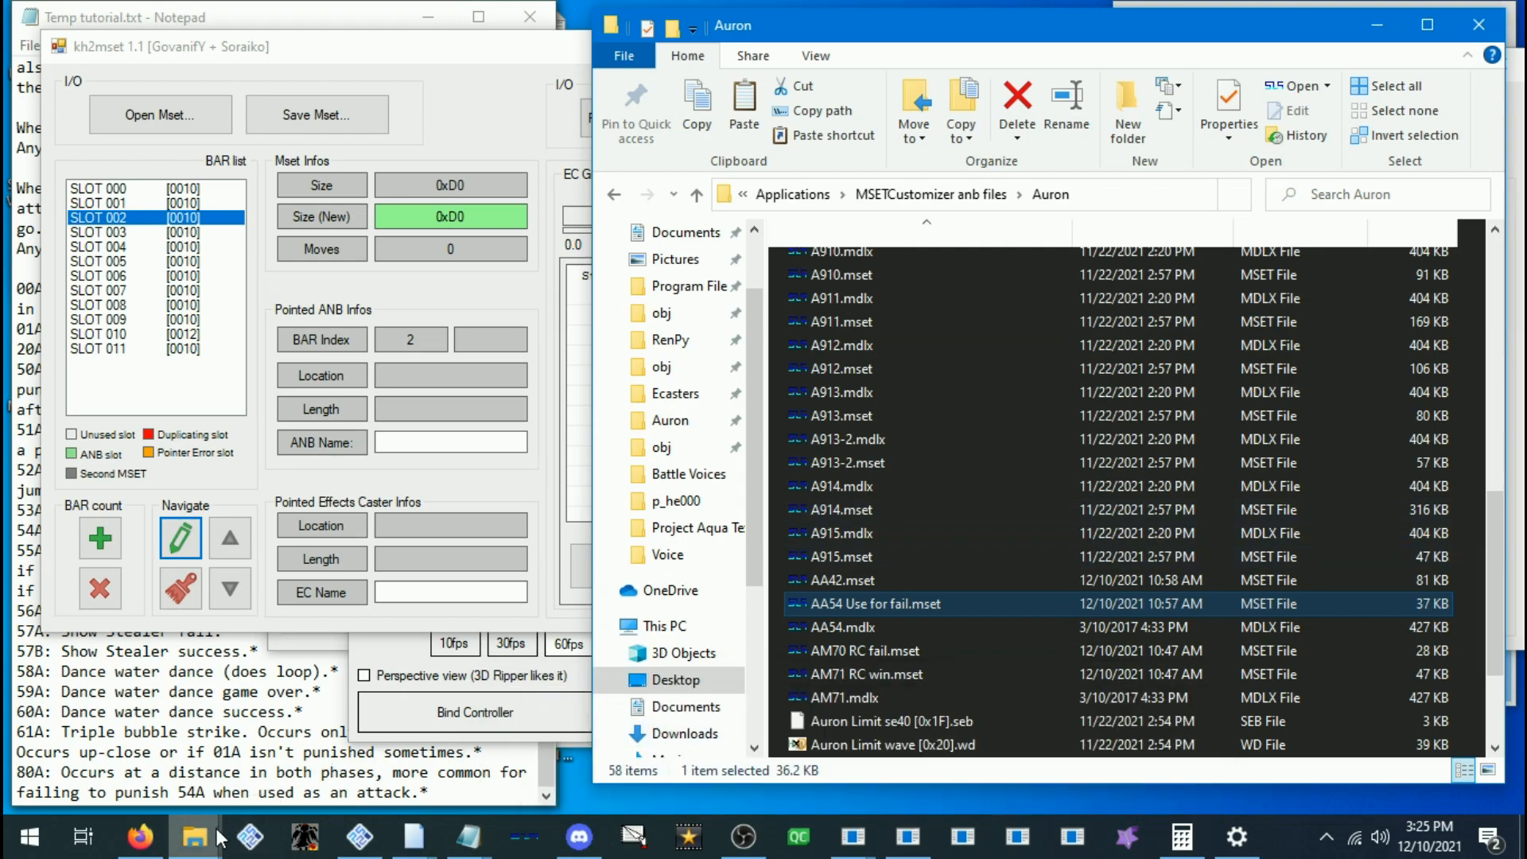
{"action": "mouse_move", "coordinate": [219, 836]}
{"action": "left_click", "coordinate": [275, 747]}
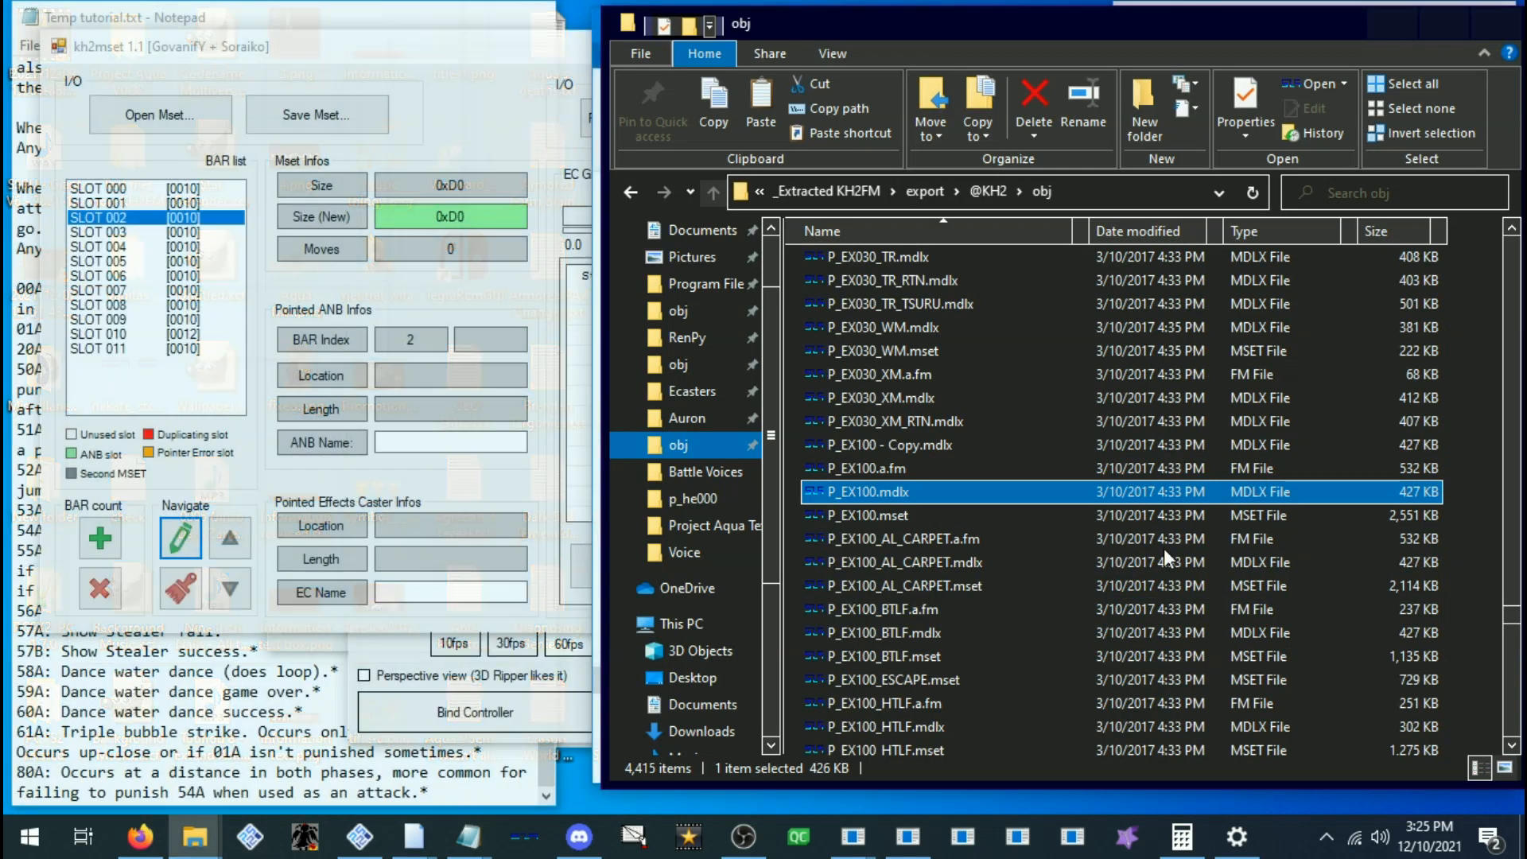
{"action": "left_click_drag", "start_coordinate": [1511, 251], "coordinate": [1471, 502]}
{"action": "scroll", "coordinate": [1114, 509], "scroll_direction": "up", "scroll_amount": 10}
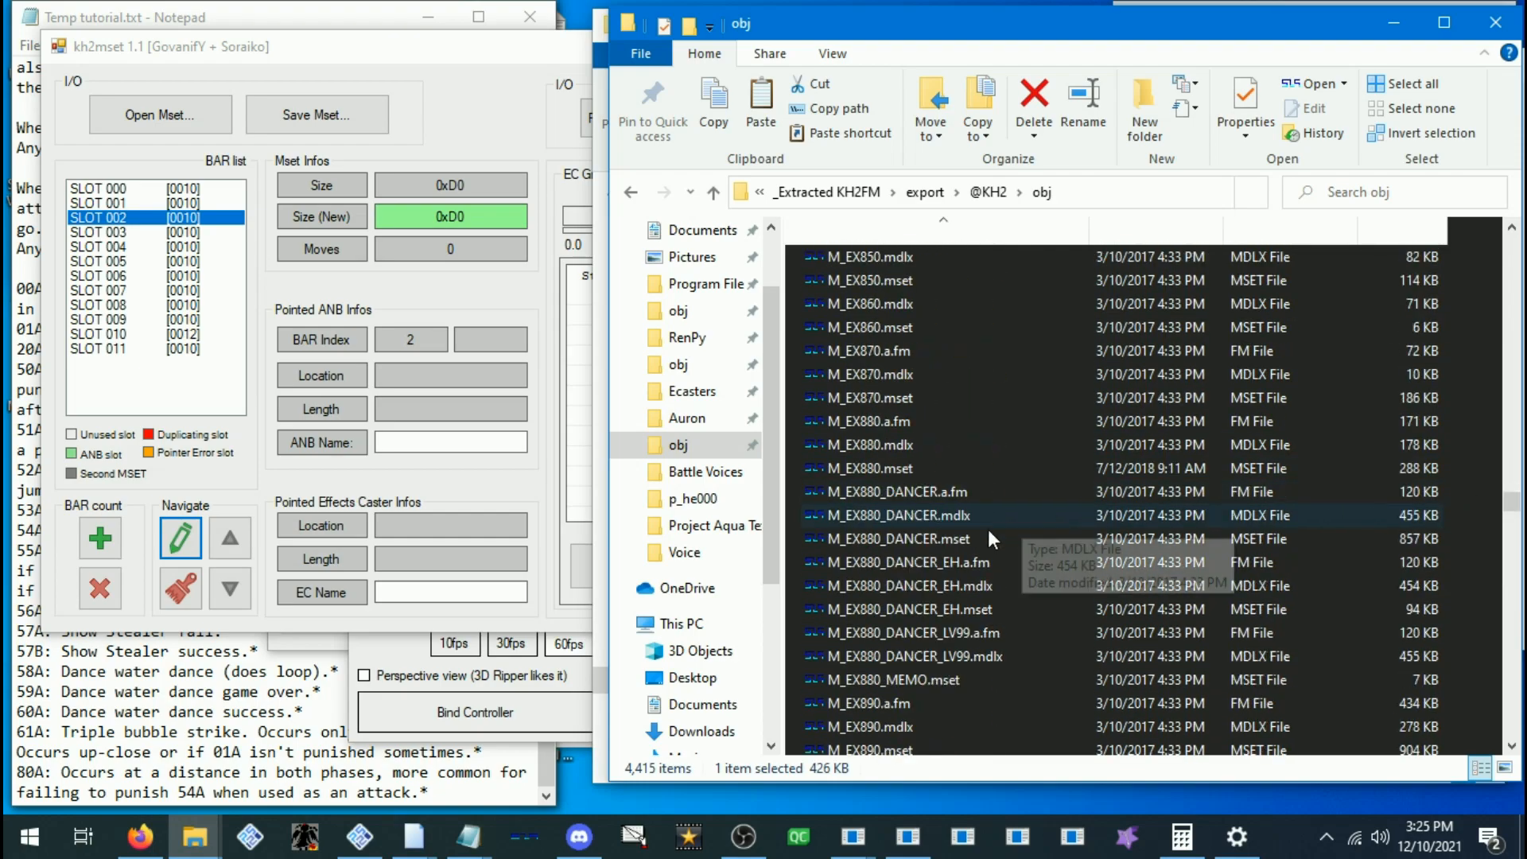
{"action": "left_click", "coordinate": [838, 601]}
{"action": "scroll", "coordinate": [923, 616], "scroll_direction": "down", "scroll_amount": 1}
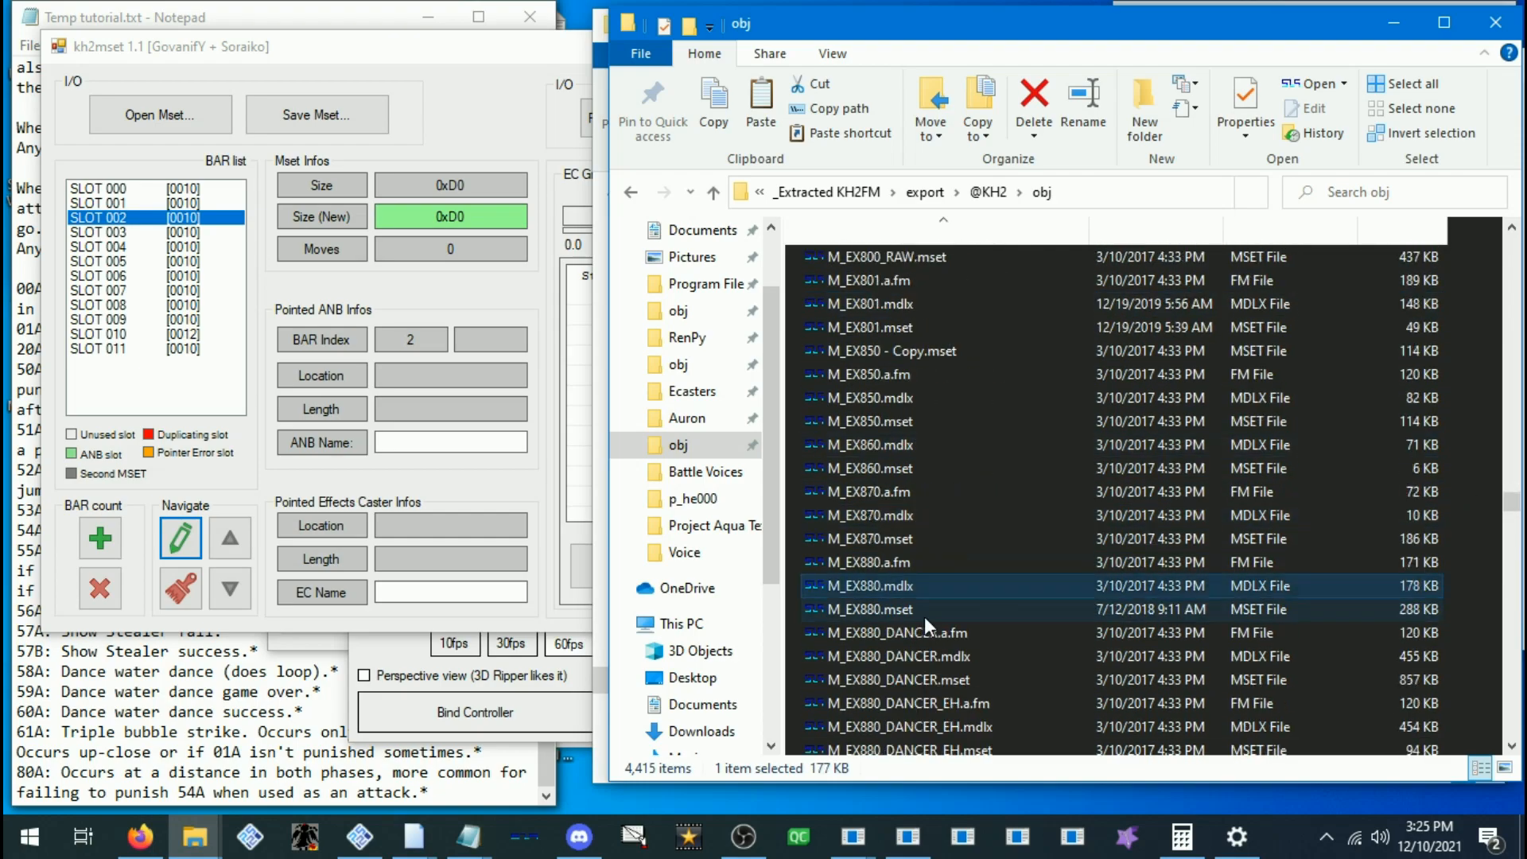
{"action": "scroll", "coordinate": [889, 607], "scroll_direction": "down", "scroll_amount": 5}
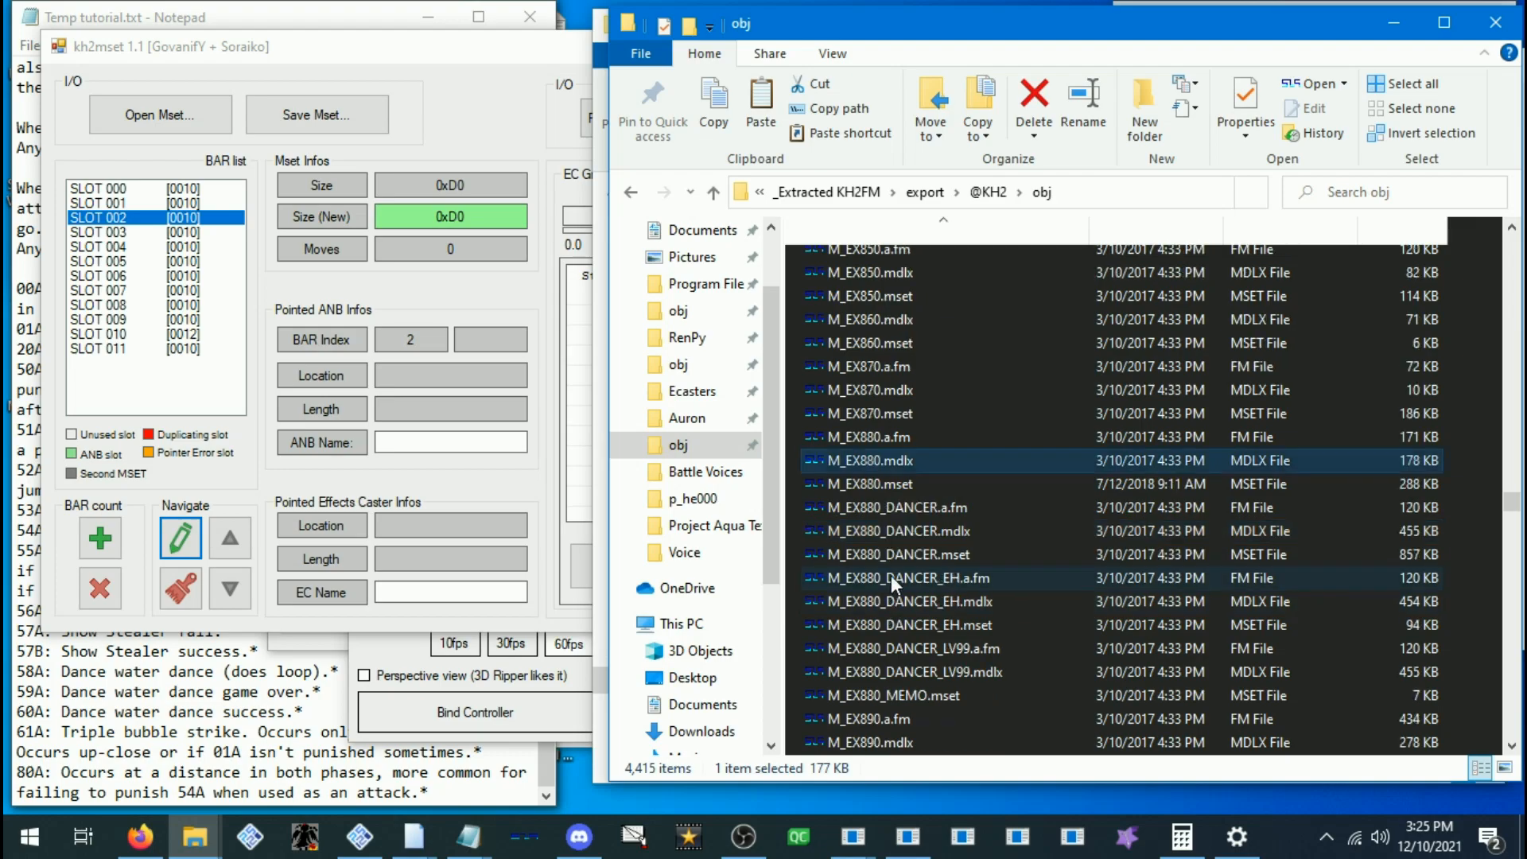
{"action": "left_click", "coordinate": [880, 557]}
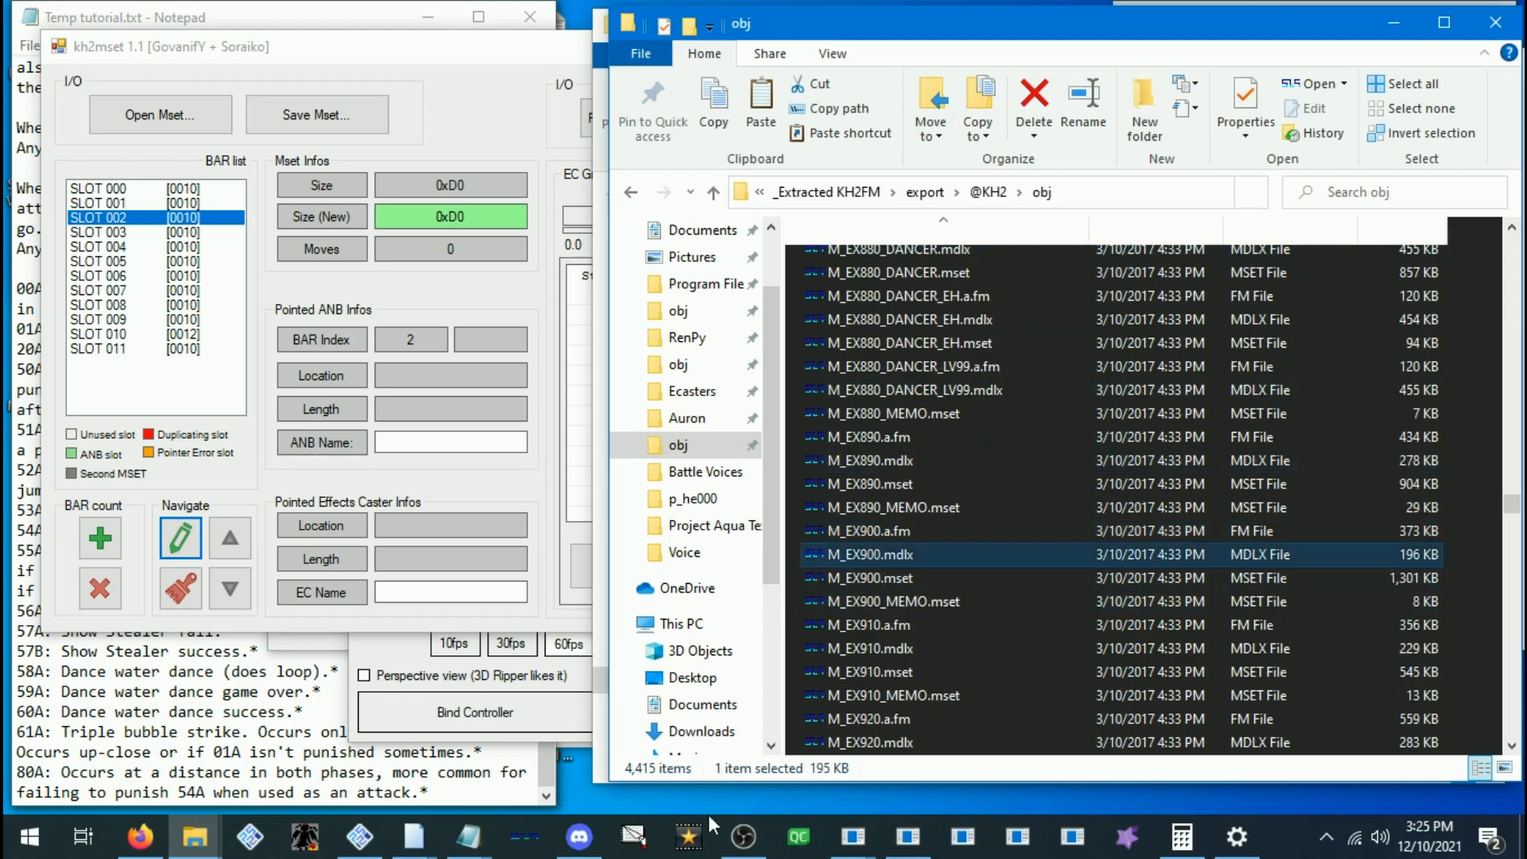
Open a new khkh_xldM model viewer window and load M_EX900.mdlx from the extracted obj folder
{"action": "right_click", "coordinate": [414, 837]}
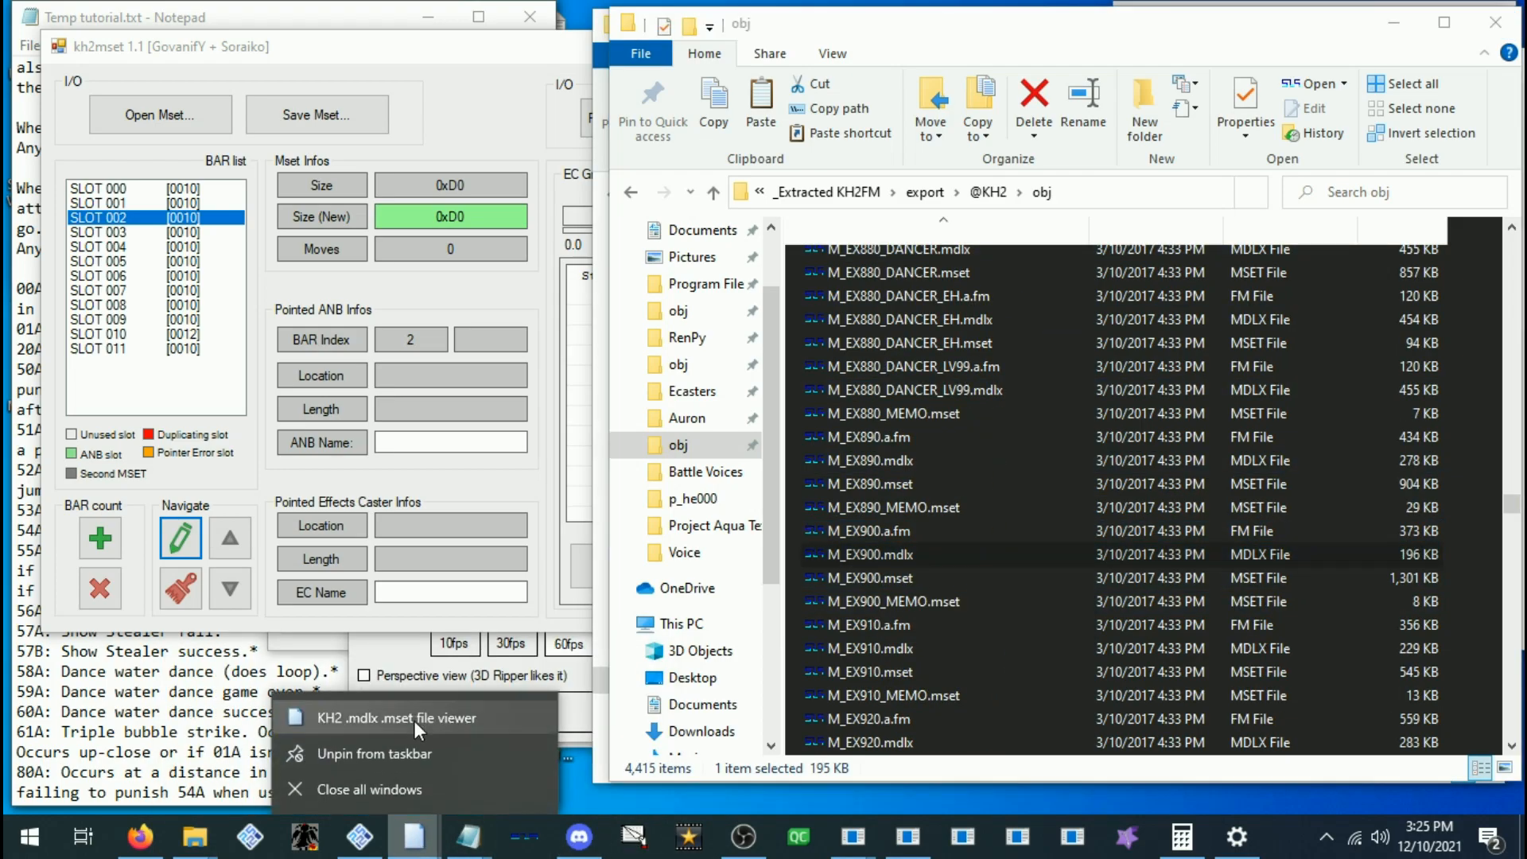
{"action": "left_click", "coordinate": [414, 718]}
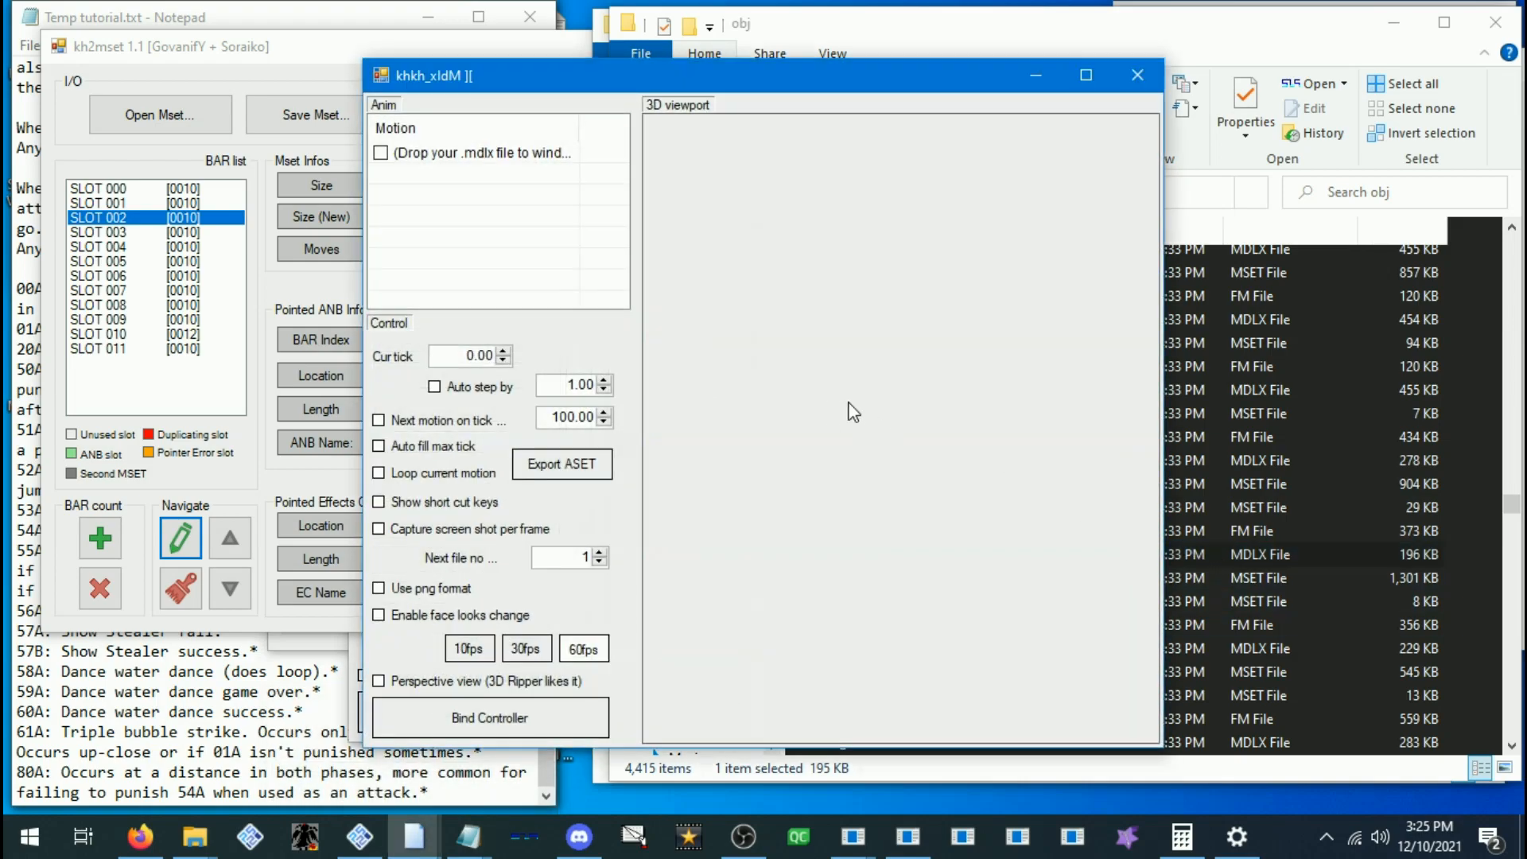
{"action": "left_click_drag", "start_coordinate": [961, 286], "coordinate": [967, 327]}
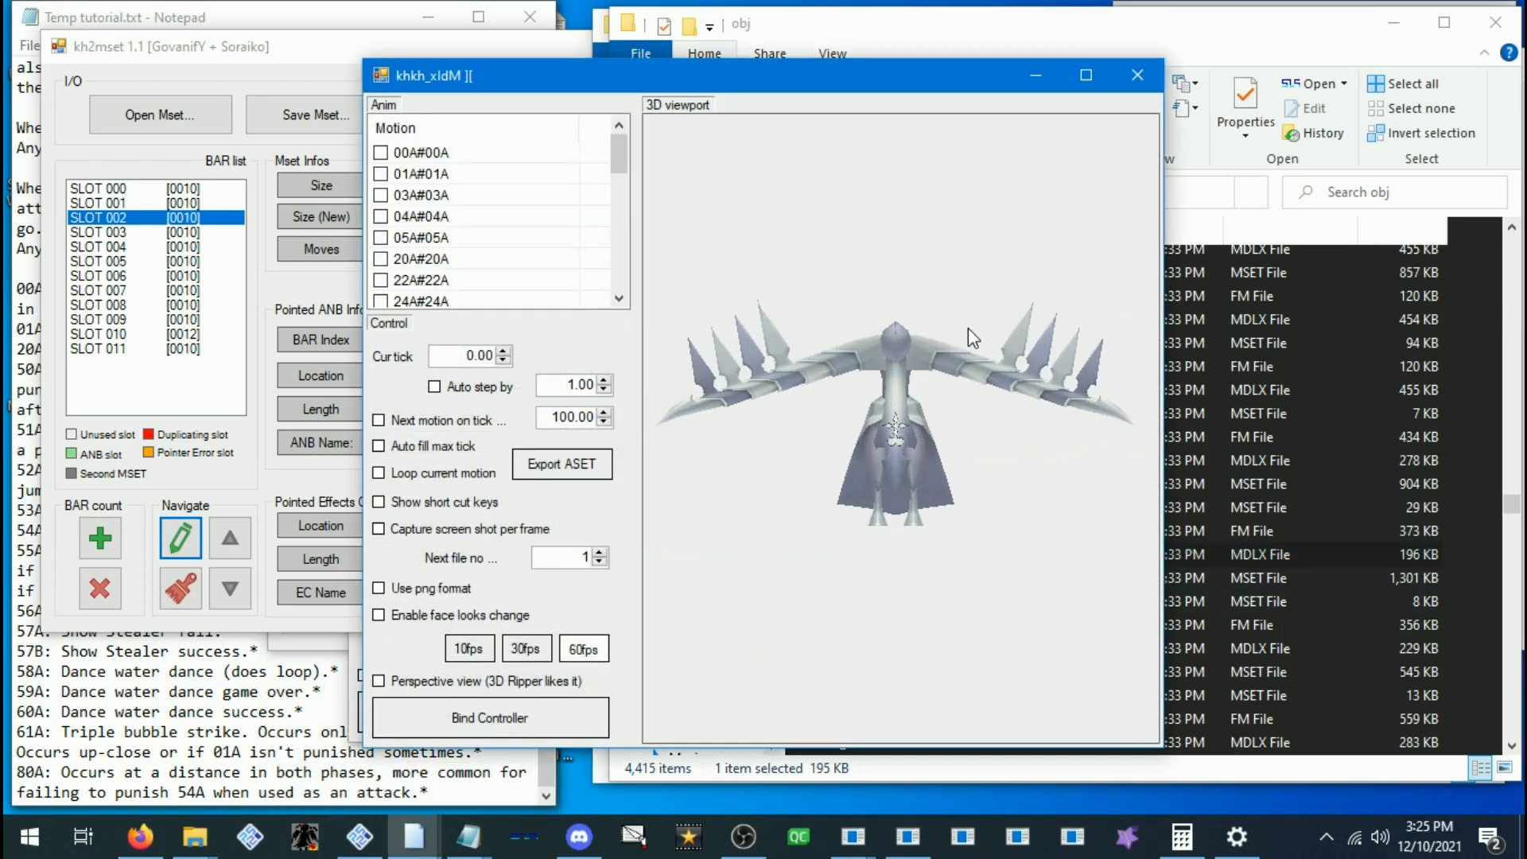
Open another kh2mset window and load M_EX900.mset from the extracted obj folder into it
{"action": "left_click", "coordinate": [1193, 560]}
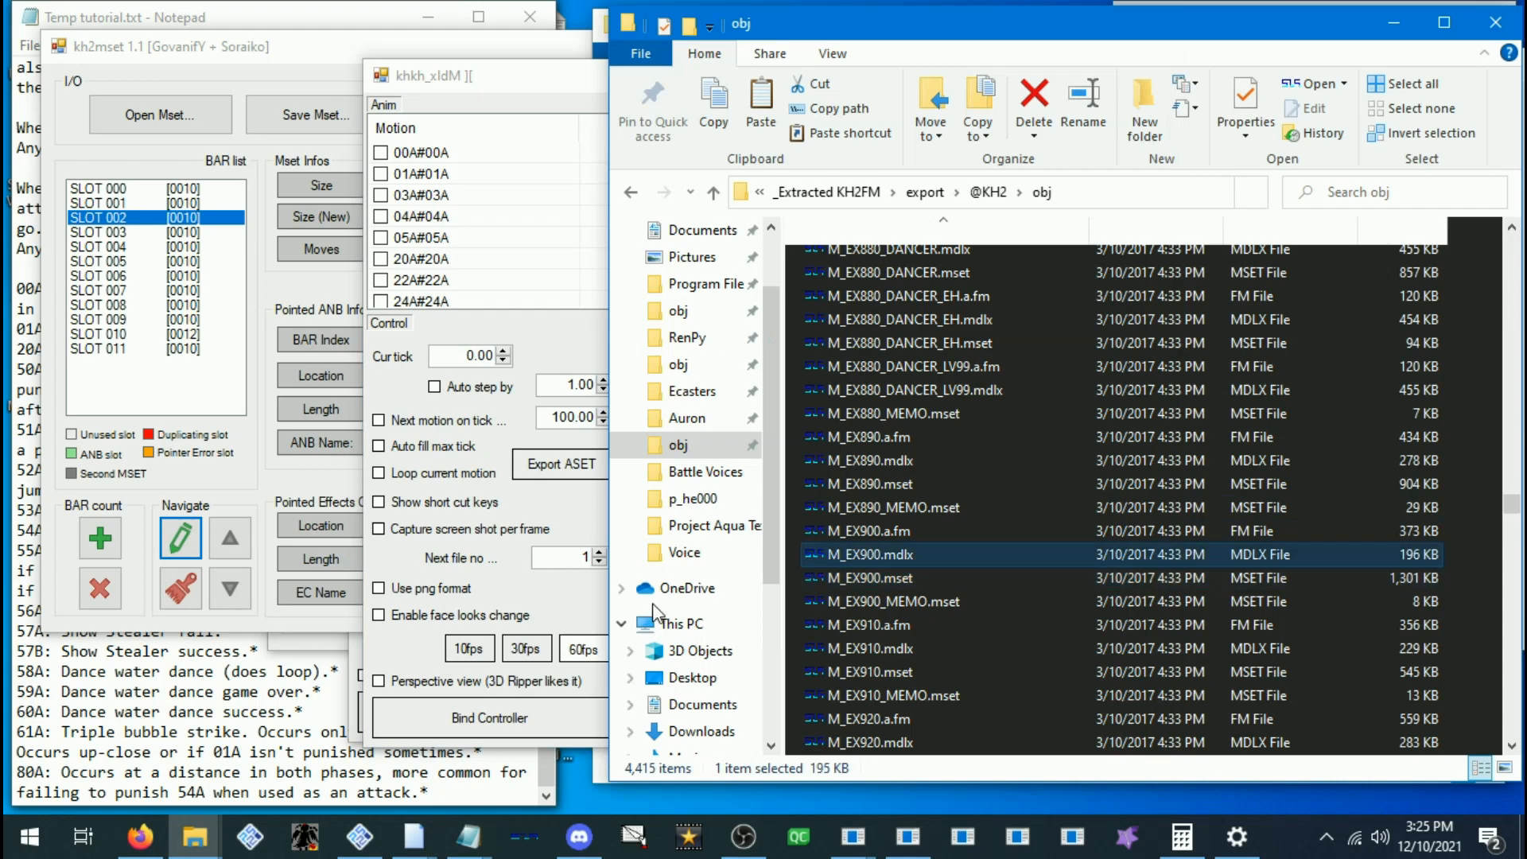
{"action": "right_click", "coordinate": [853, 835]}
{"action": "left_click", "coordinate": [872, 718]}
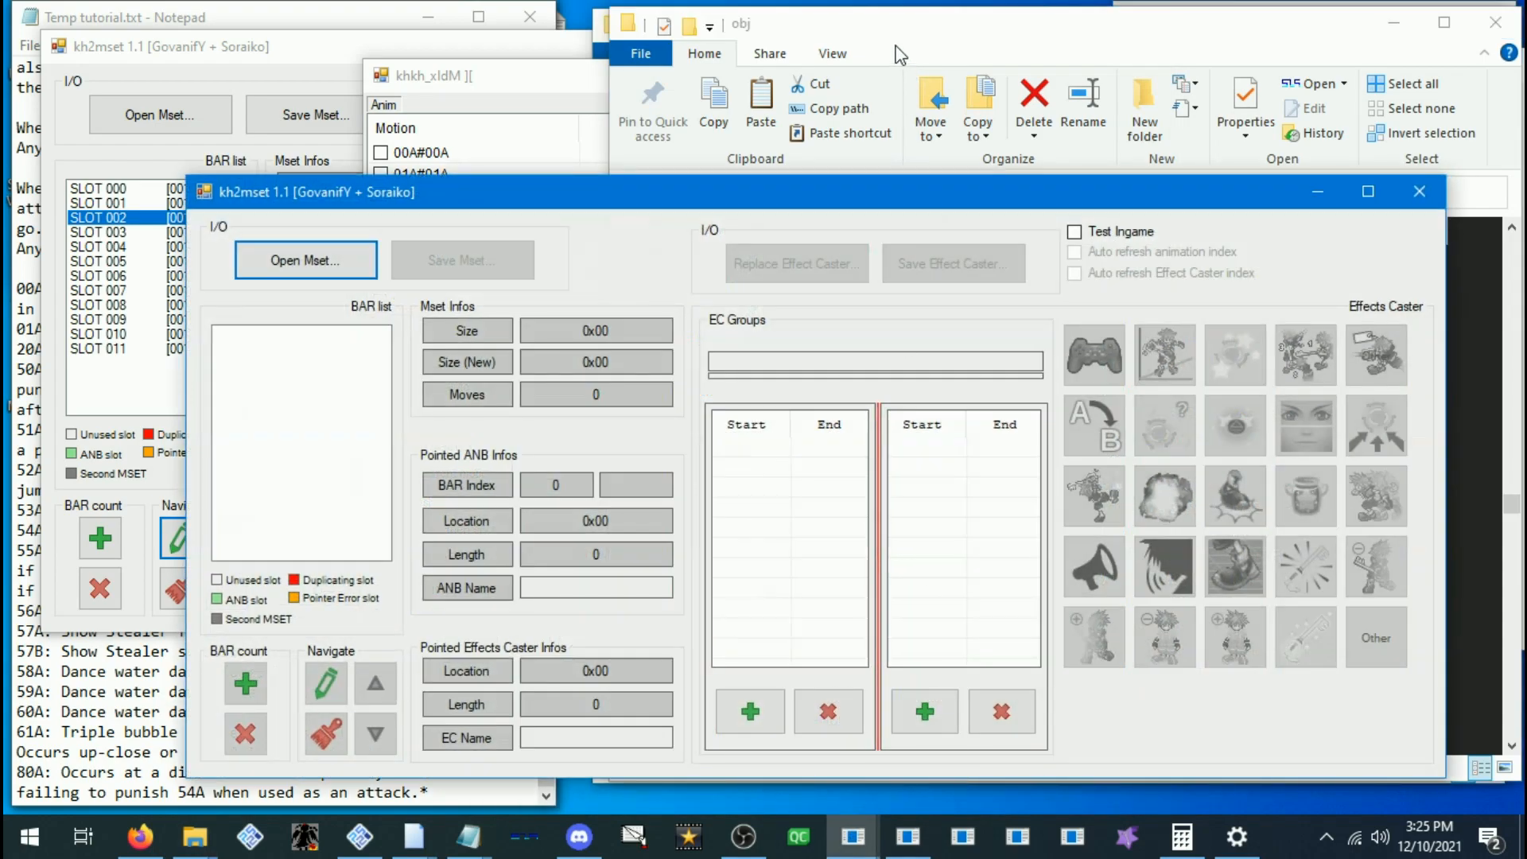
{"action": "key", "text": "alt+Tab"}
{"action": "left_click_drag", "start_coordinate": [867, 577], "coordinate": [346, 257]}
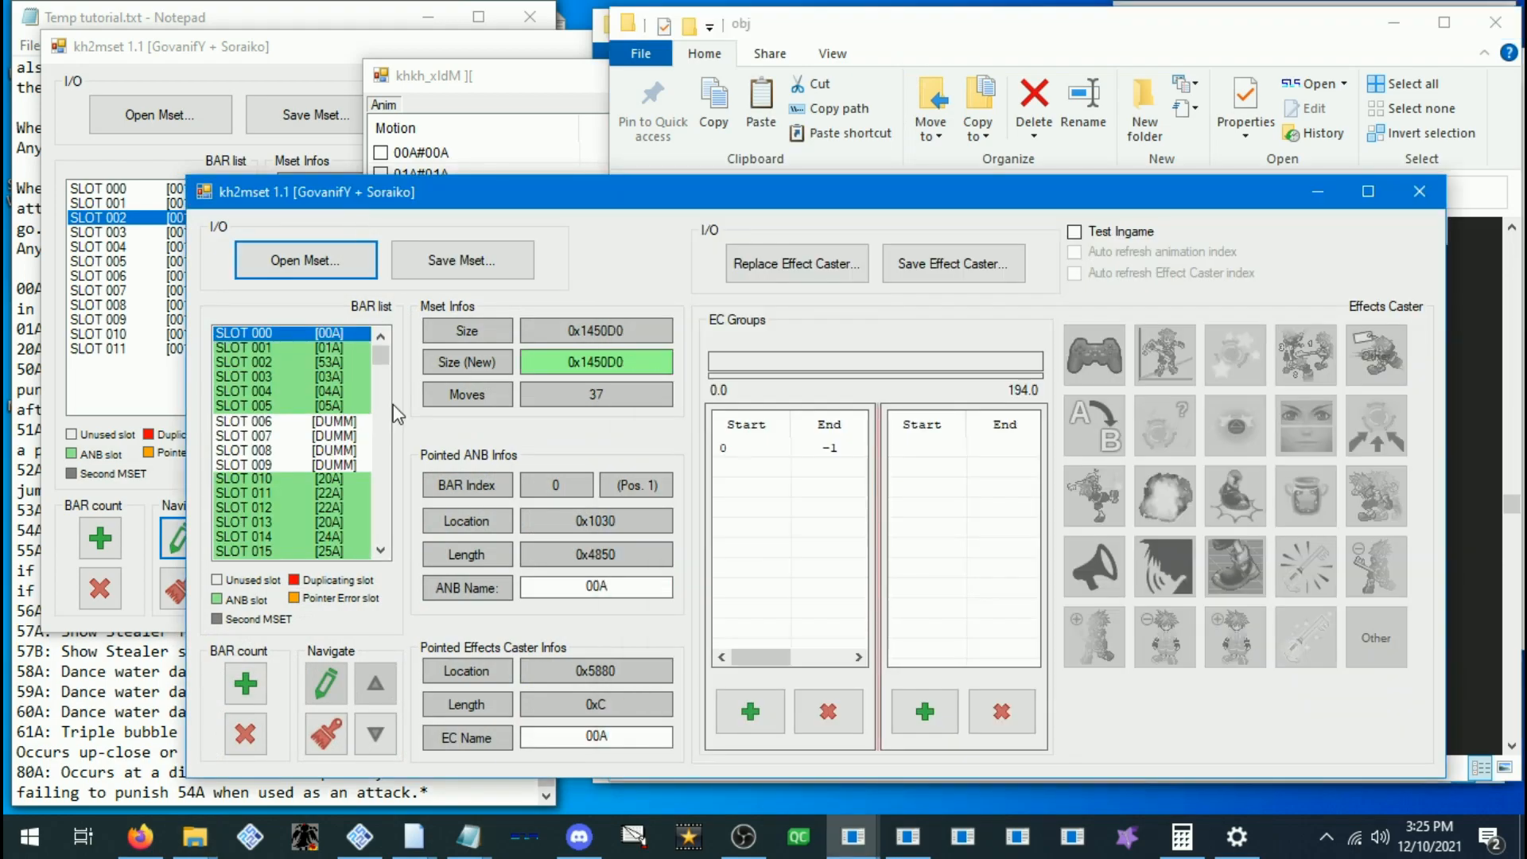
Find the nested AA54 MSET in slot 252 and extract it to the Auron folder as AA54.mset
{"action": "left_click_drag", "start_coordinate": [380, 361], "coordinate": [381, 530]}
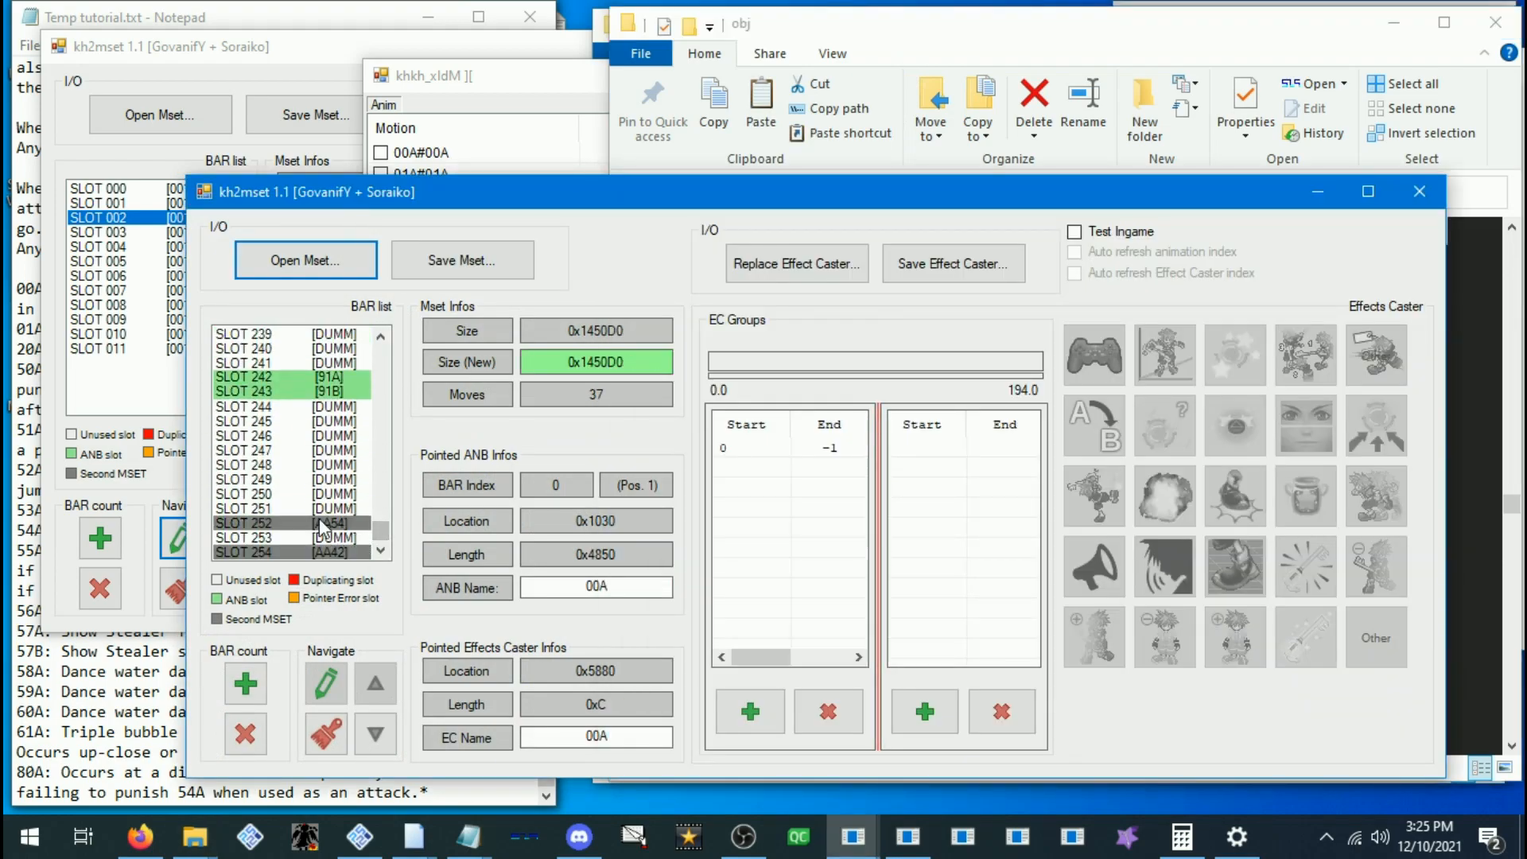
{"action": "left_click", "coordinate": [321, 525]}
{"action": "left_click", "coordinate": [330, 552]}
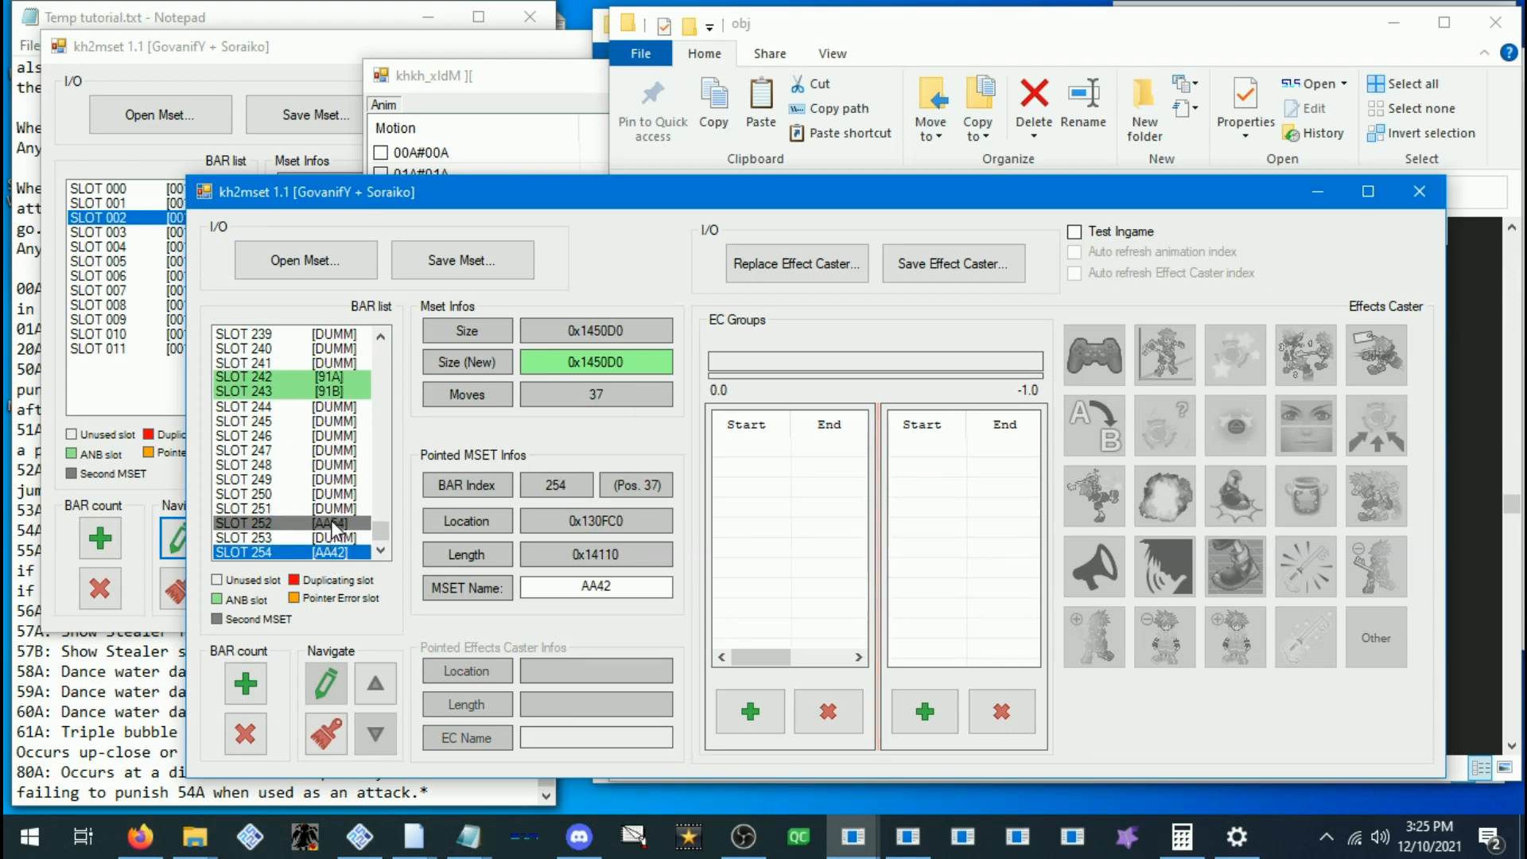
{"action": "left_click", "coordinate": [332, 528]}
{"action": "right_click", "coordinate": [332, 527]}
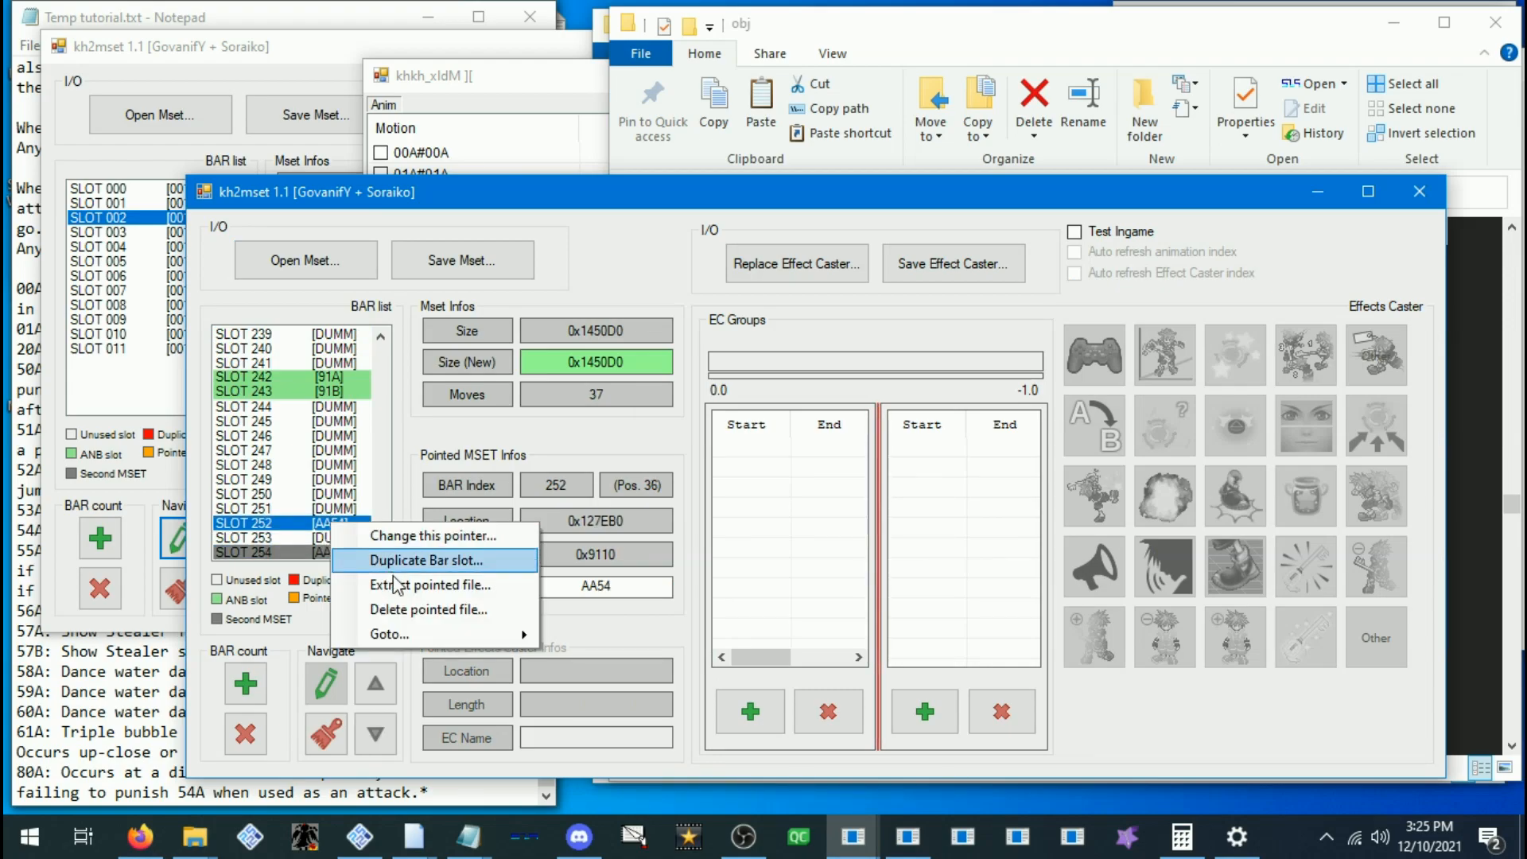
{"action": "left_click", "coordinate": [417, 583]}
{"action": "scroll", "coordinate": [310, 445], "scroll_direction": "up", "scroll_amount": 3}
{"action": "left_click", "coordinate": [274, 392]}
{"action": "left_click", "coordinate": [756, 707]}
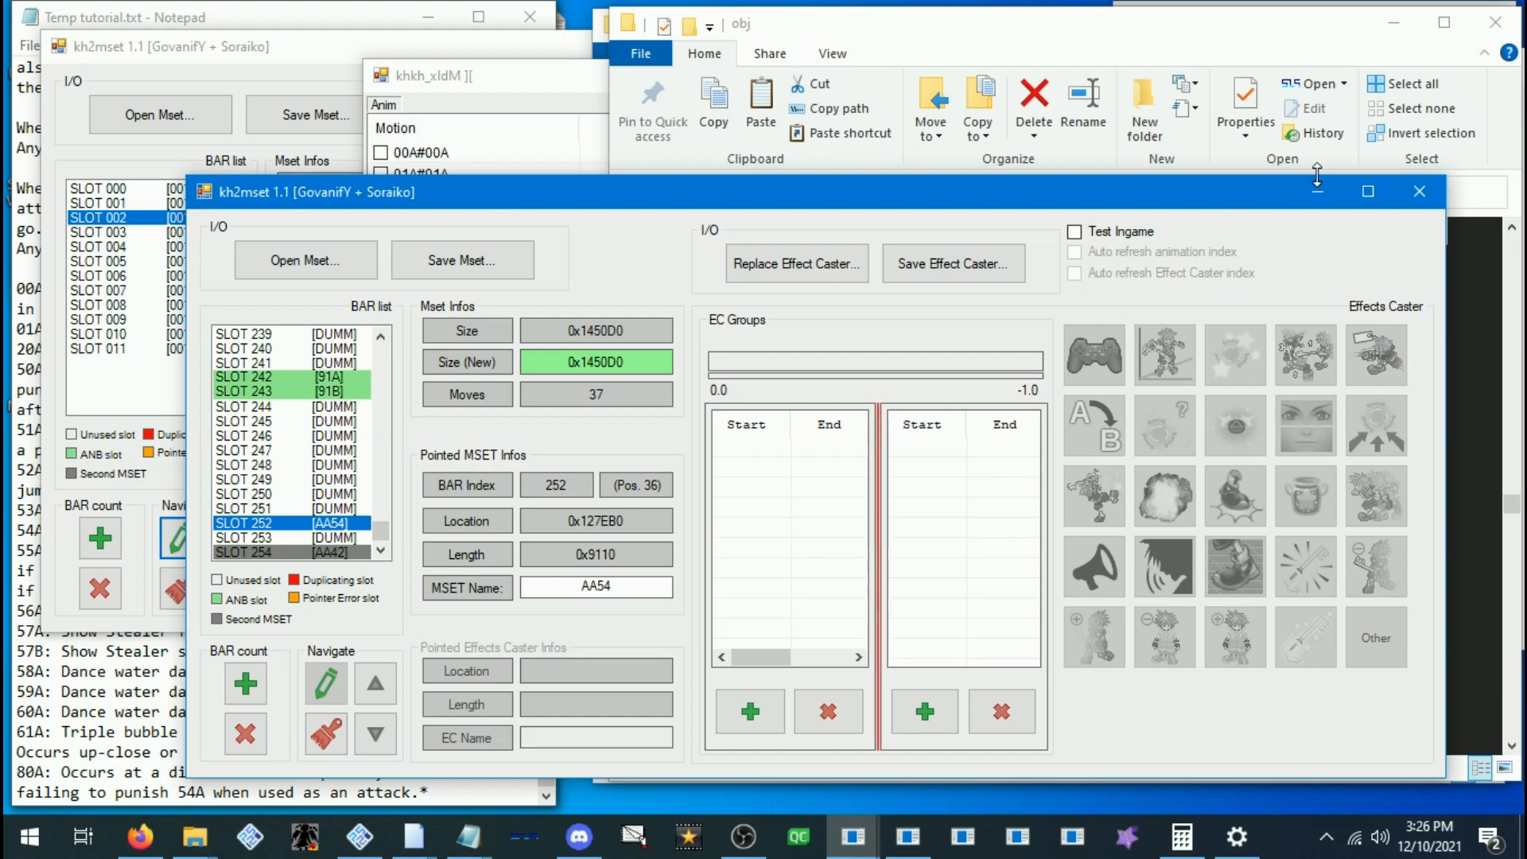
Switch to the Auron folder and load AA54.mdlx into the newest khkh_xldM viewer
{"action": "left_click", "coordinate": [195, 836]}
{"action": "mouse_move", "coordinate": [227, 845]}
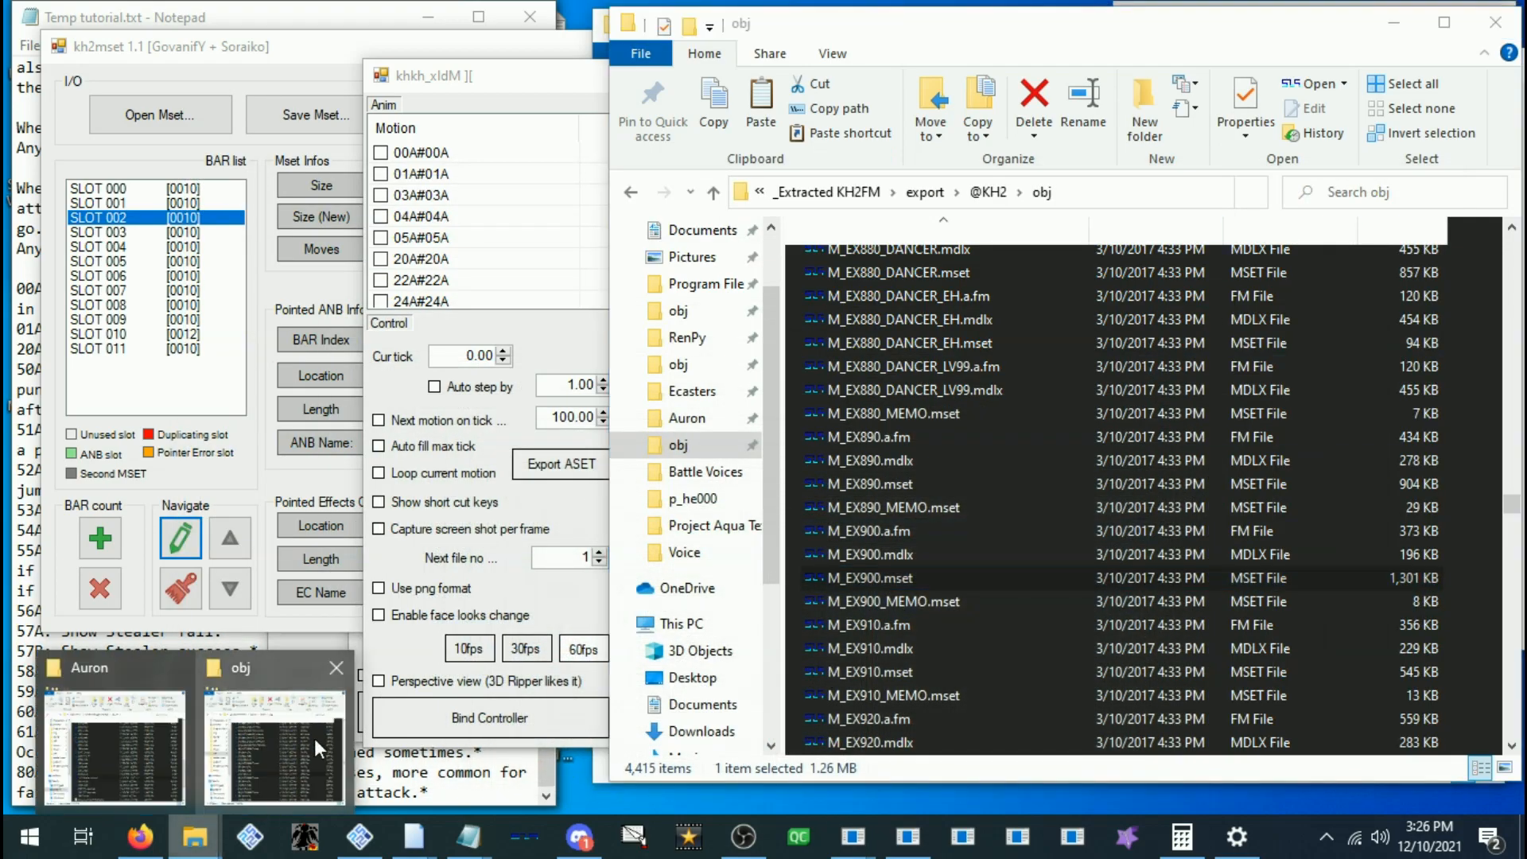
{"action": "left_click", "coordinate": [160, 740]}
{"action": "scroll", "coordinate": [898, 603], "scroll_direction": "down", "scroll_amount": 1}
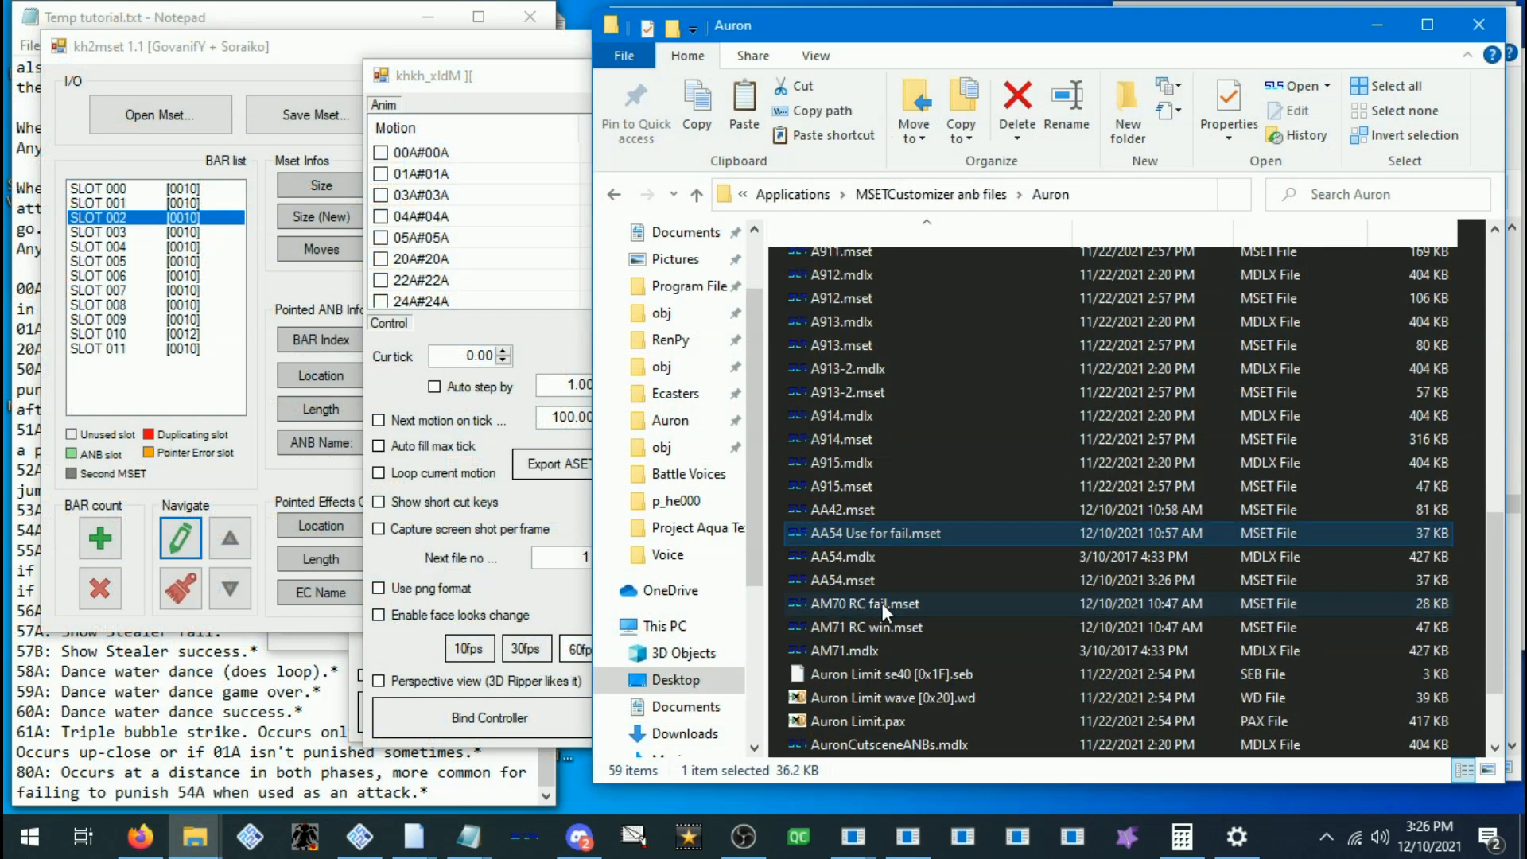
{"action": "left_click", "coordinate": [856, 559]}
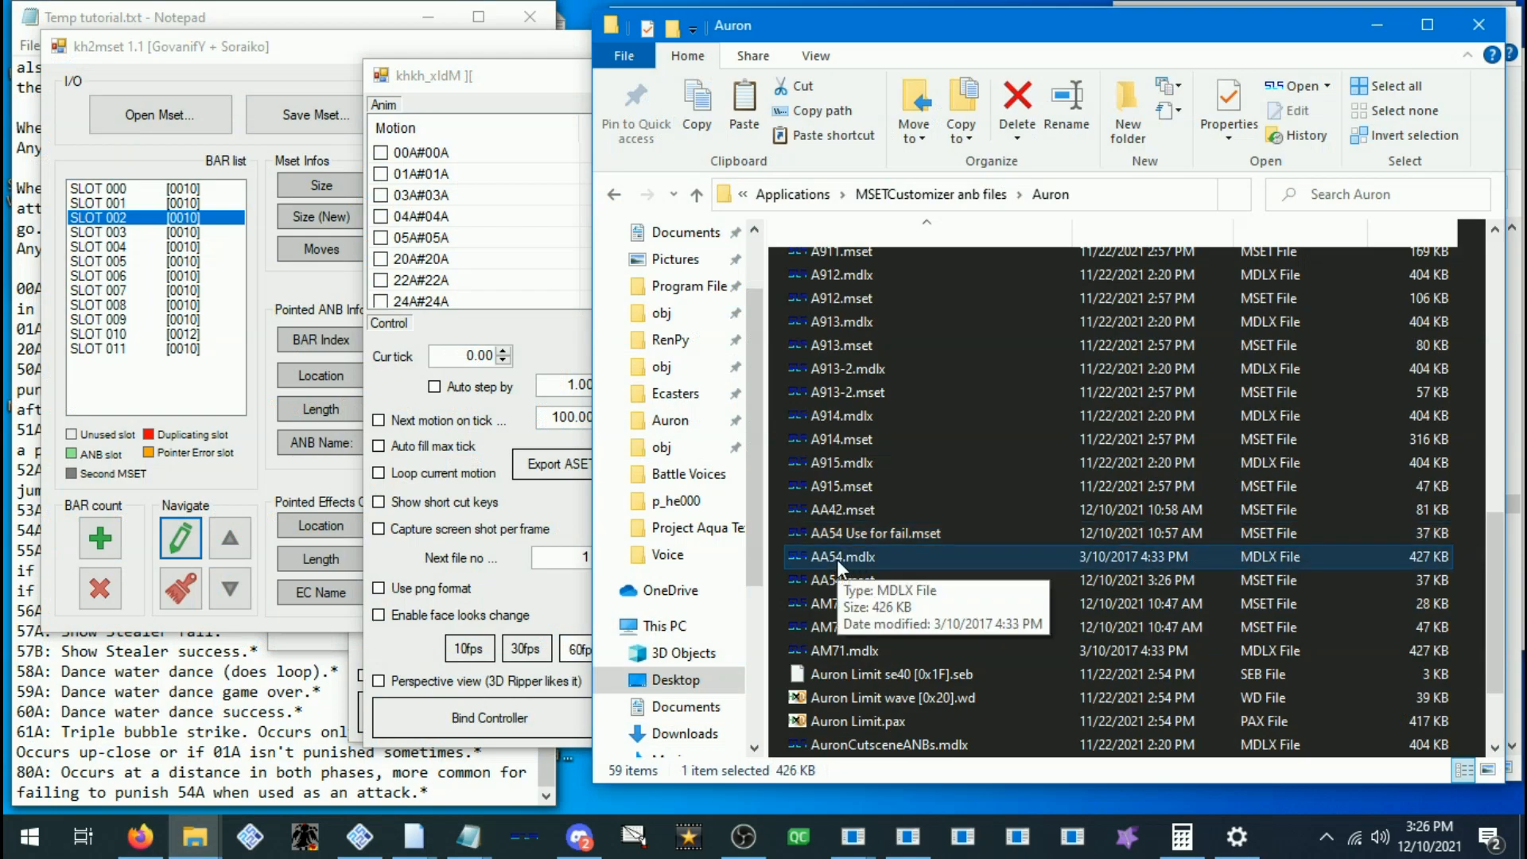
{"action": "mouse_move", "coordinate": [412, 829]}
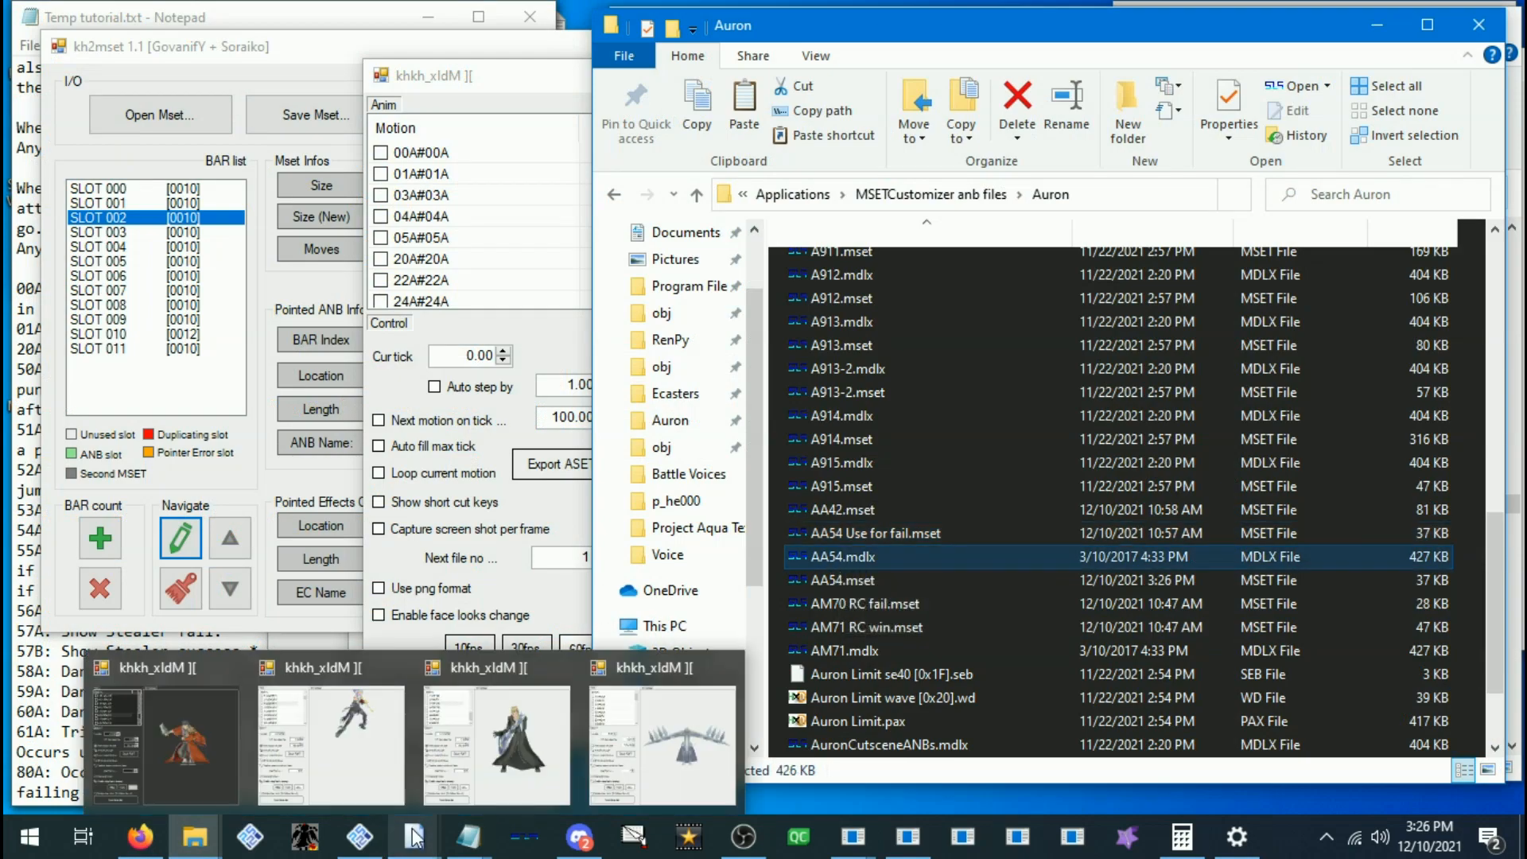
{"action": "left_click", "coordinate": [732, 751]}
{"action": "left_click_drag", "start_coordinate": [1163, 569], "coordinate": [883, 445]}
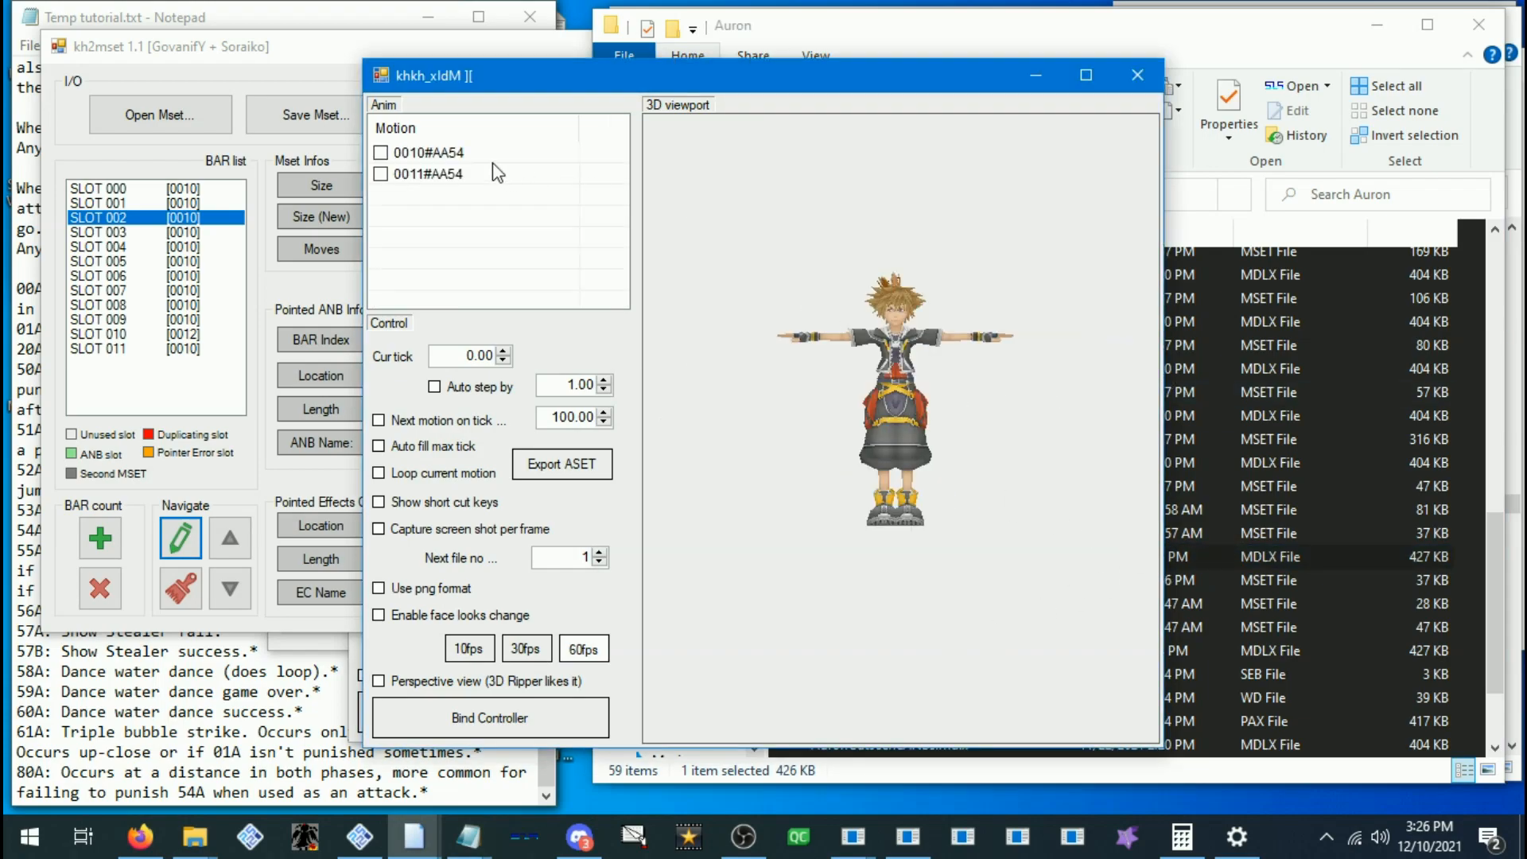
Play motion 0010#AA54 with auto step, looping, auto-filled max tick and face looks enabled, stop it, and close the viewer
{"action": "left_click", "coordinate": [448, 153]}
{"action": "left_click", "coordinate": [471, 389]}
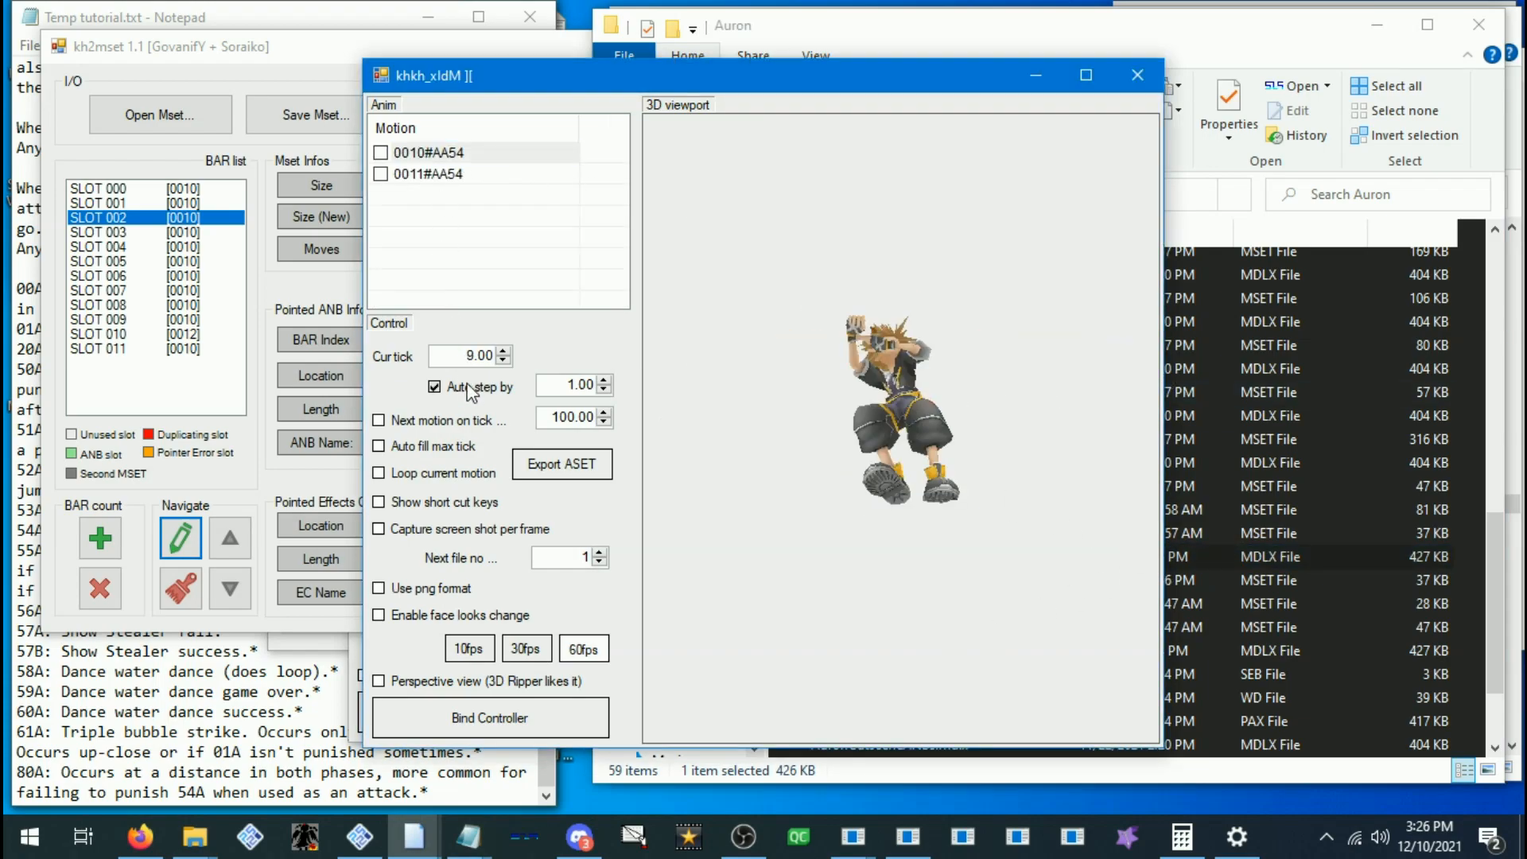
{"action": "left_click", "coordinate": [406, 617]}
{"action": "left_click", "coordinate": [431, 476]}
{"action": "left_click", "coordinate": [433, 447]}
{"action": "left_click", "coordinate": [439, 422]}
{"action": "left_click", "coordinate": [444, 388]}
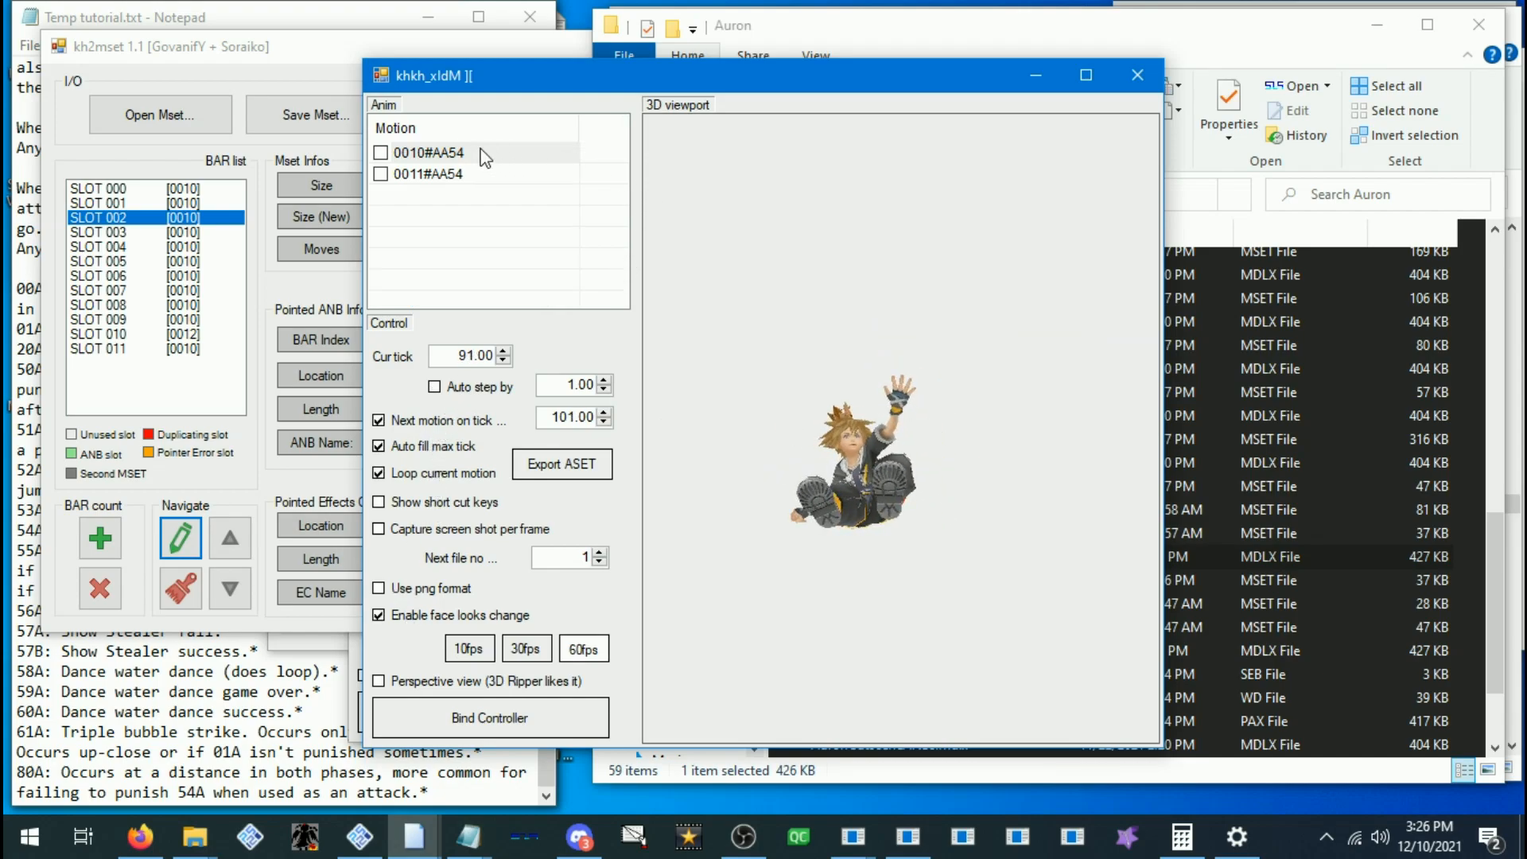
{"action": "left_click", "coordinate": [455, 154]}
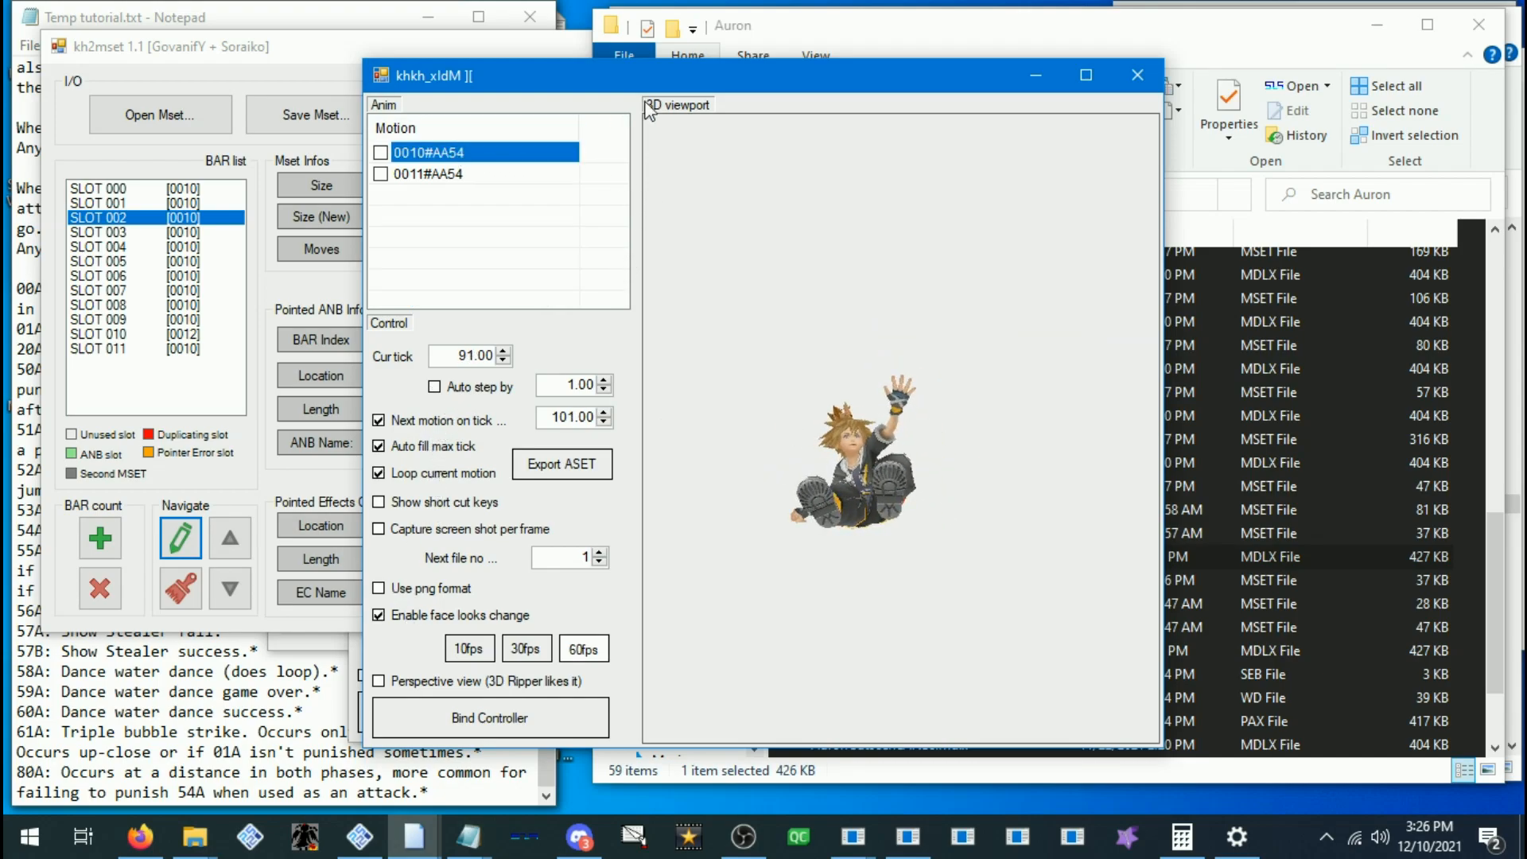
{"action": "left_click", "coordinate": [1138, 76]}
Move the M_EX900 kh2mset window beside the Auron folder, load AA54.mset into it and inspect slots 002 and 006
{"action": "left_click", "coordinate": [845, 580]}
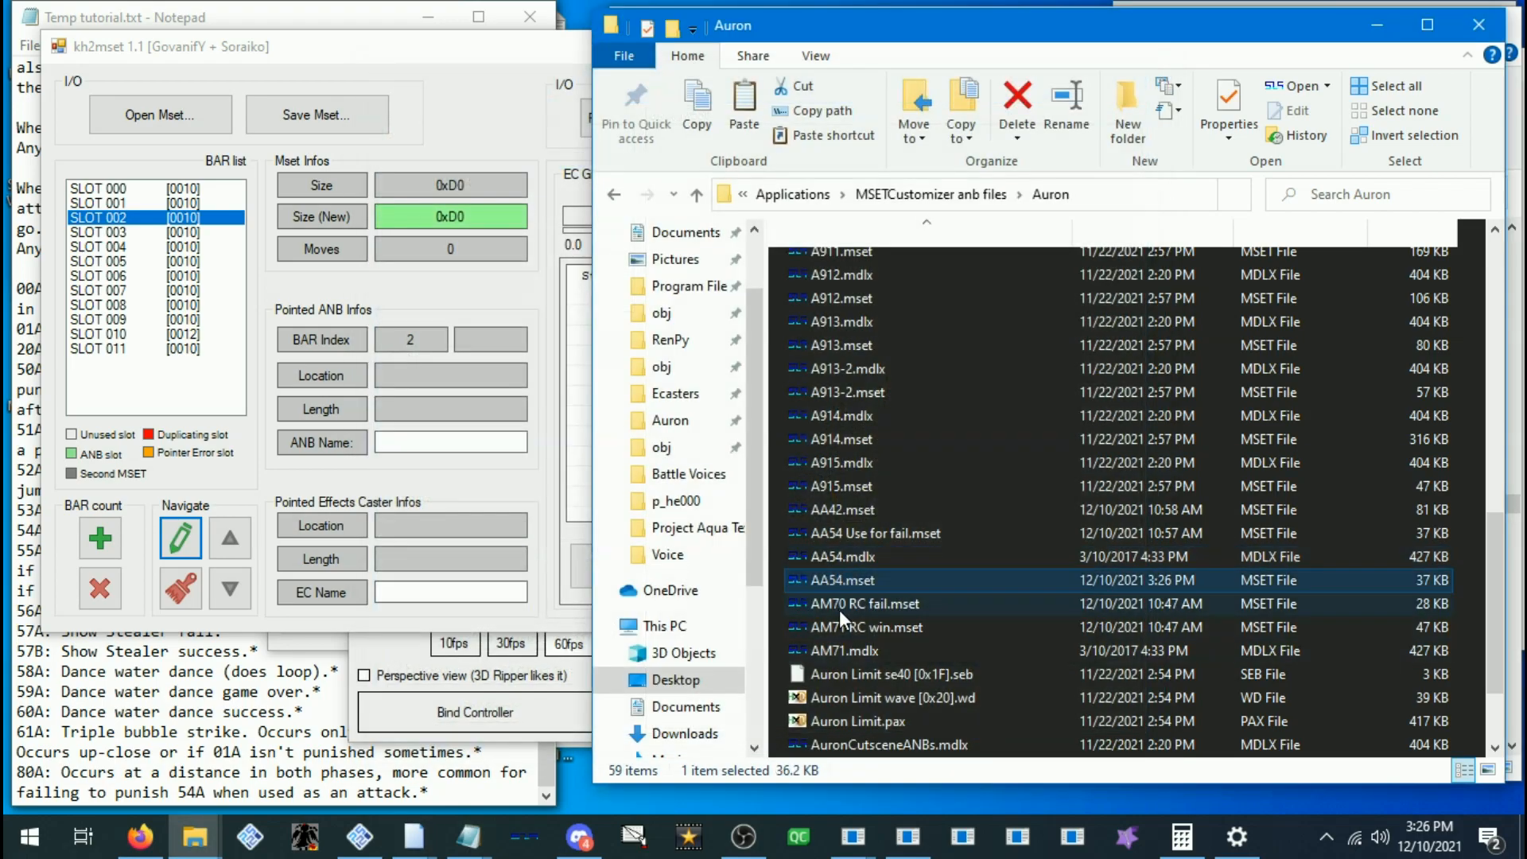
{"action": "mouse_move", "coordinate": [867, 847]}
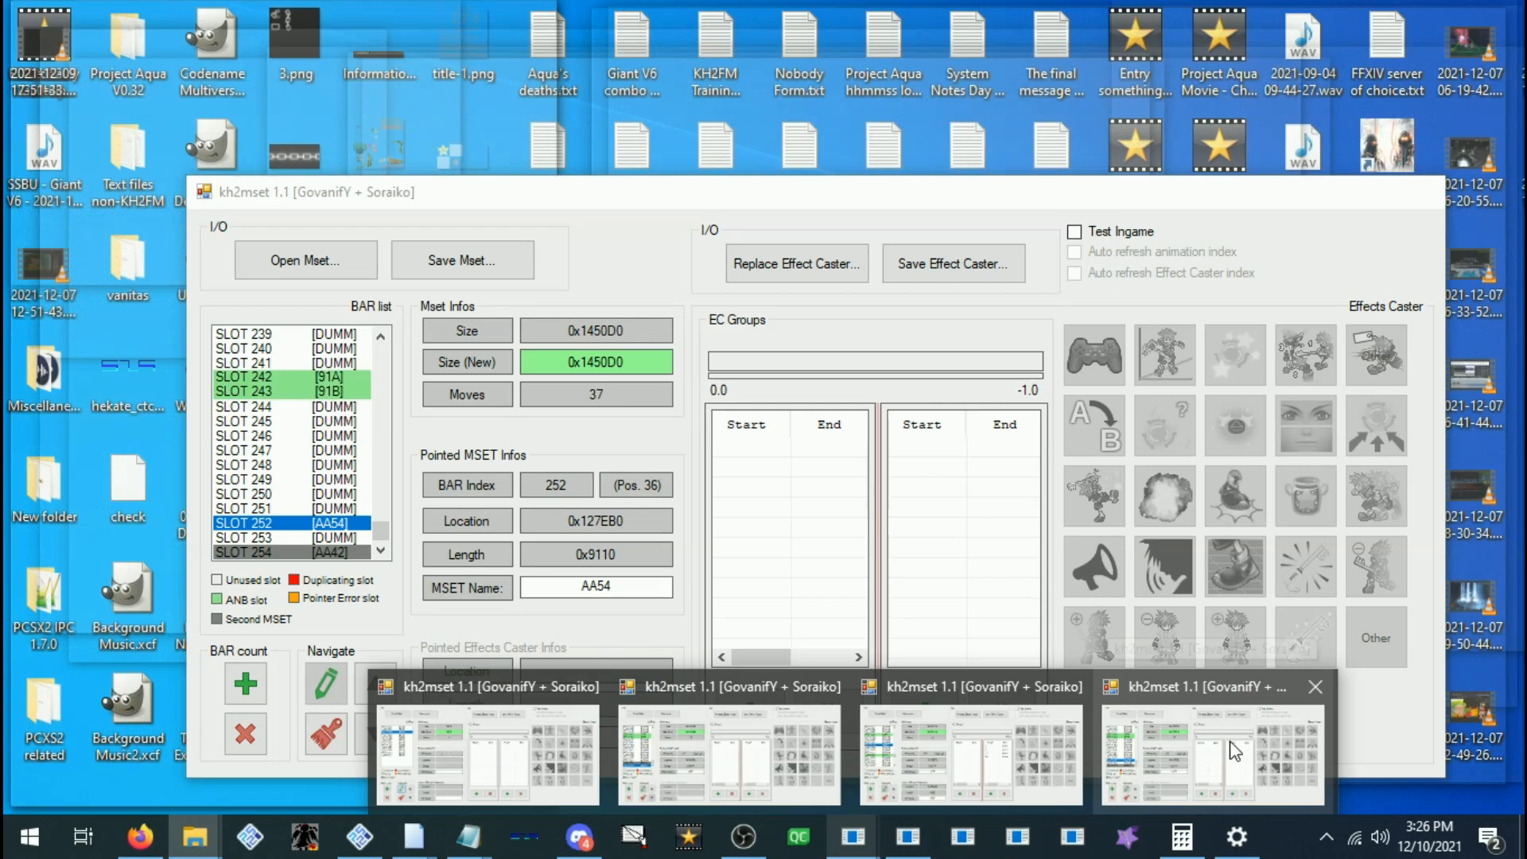
{"action": "left_click", "coordinate": [1213, 751]}
{"action": "left_click_drag", "start_coordinate": [686, 183], "coordinate": [589, 120]}
{"action": "left_click", "coordinate": [612, 107]}
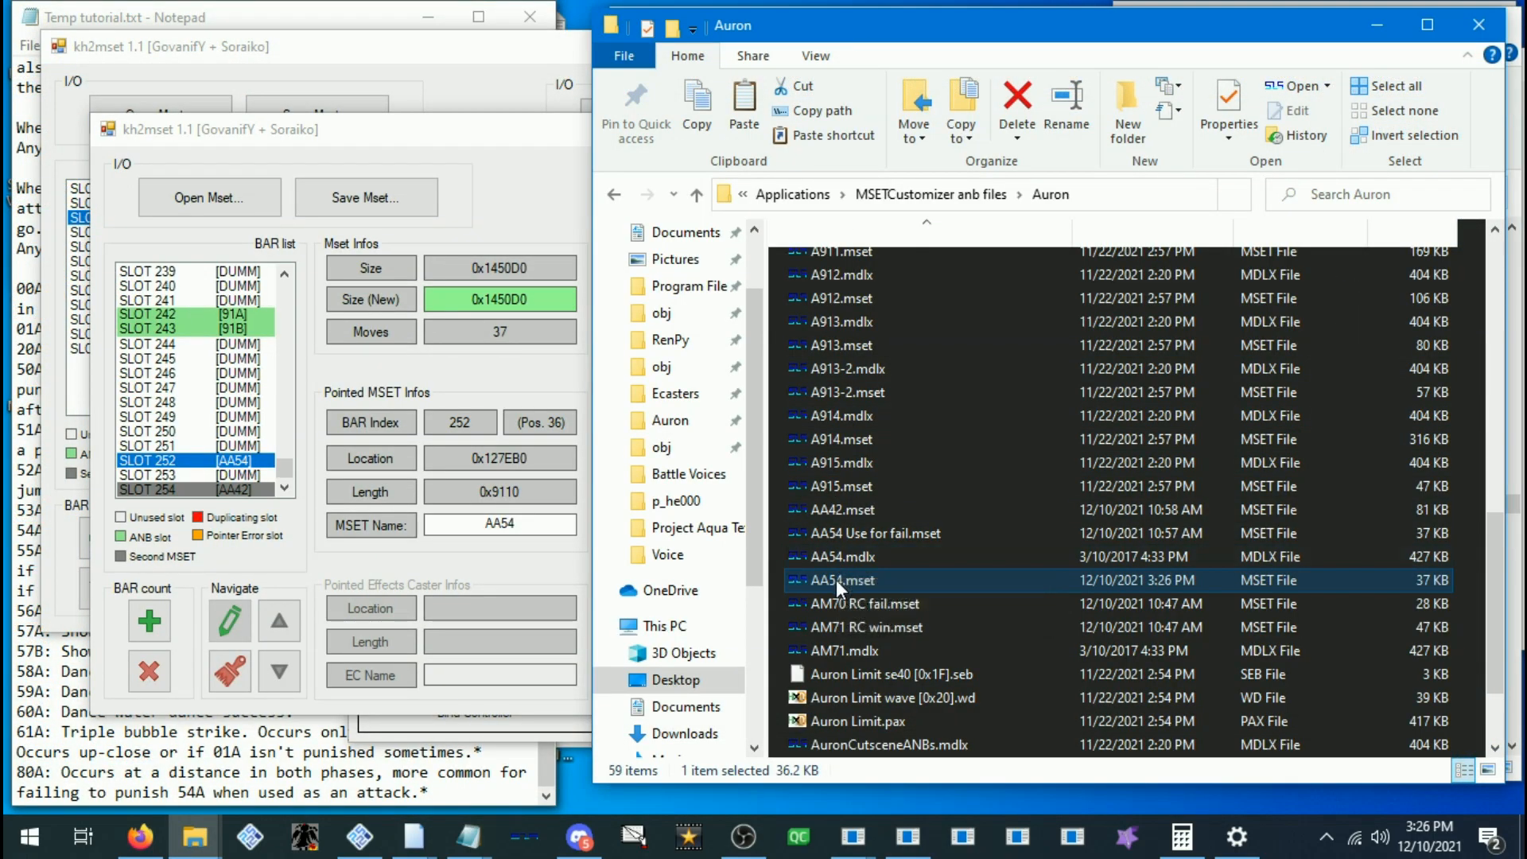
{"action": "left_click_drag", "start_coordinate": [282, 295], "coordinate": [239, 219]}
{"action": "left_click", "coordinate": [246, 300]}
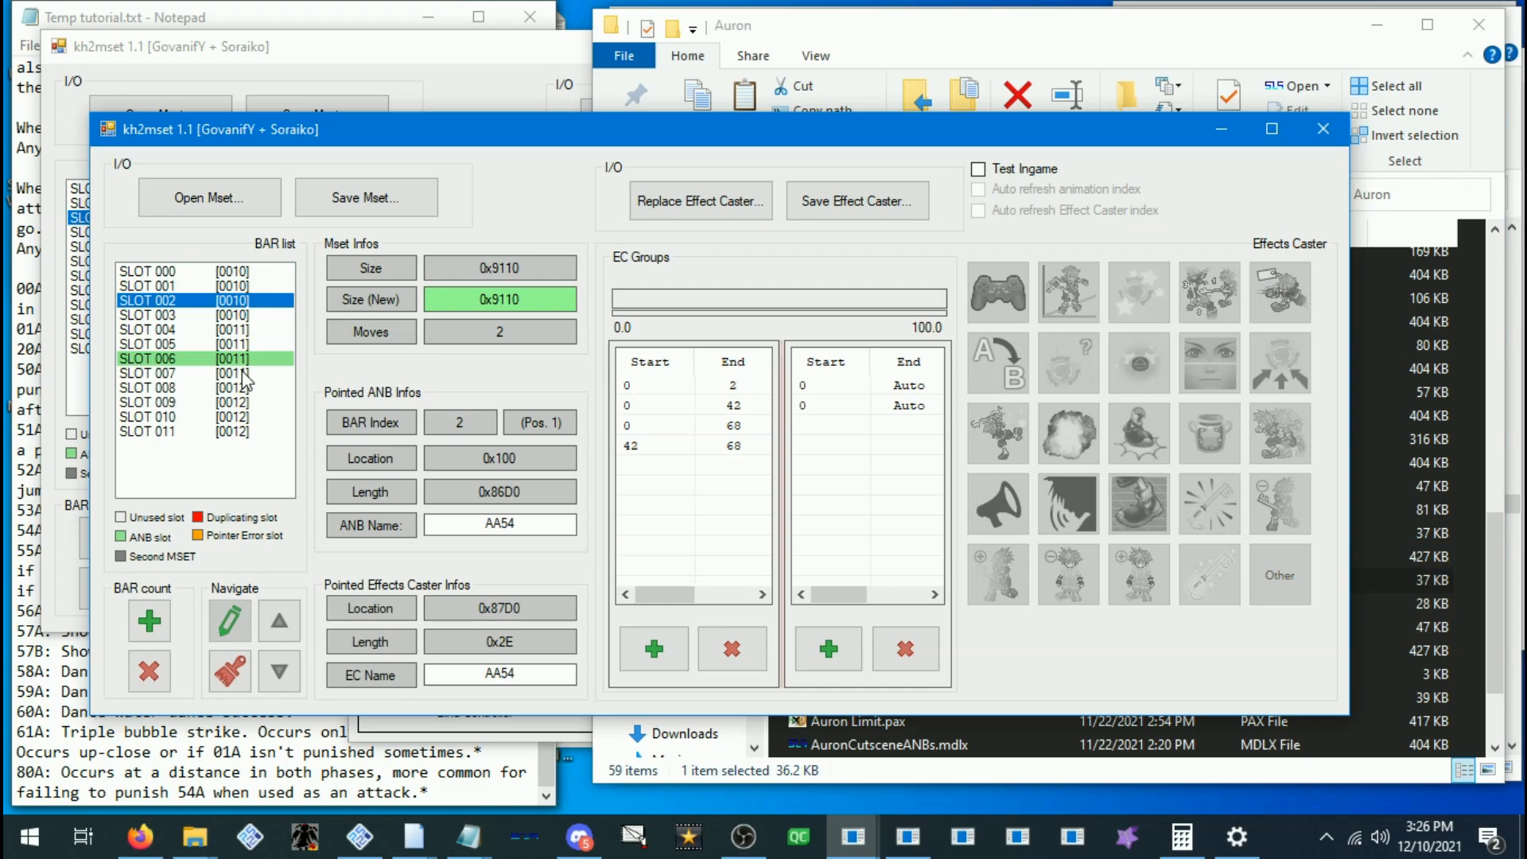
{"action": "left_click", "coordinate": [235, 360]}
Extract the animation in slot 002 to the Auron folder as AA54.anb
{"action": "left_click", "coordinate": [220, 301]}
{"action": "right_click", "coordinate": [221, 304]}
{"action": "left_click", "coordinate": [302, 364]}
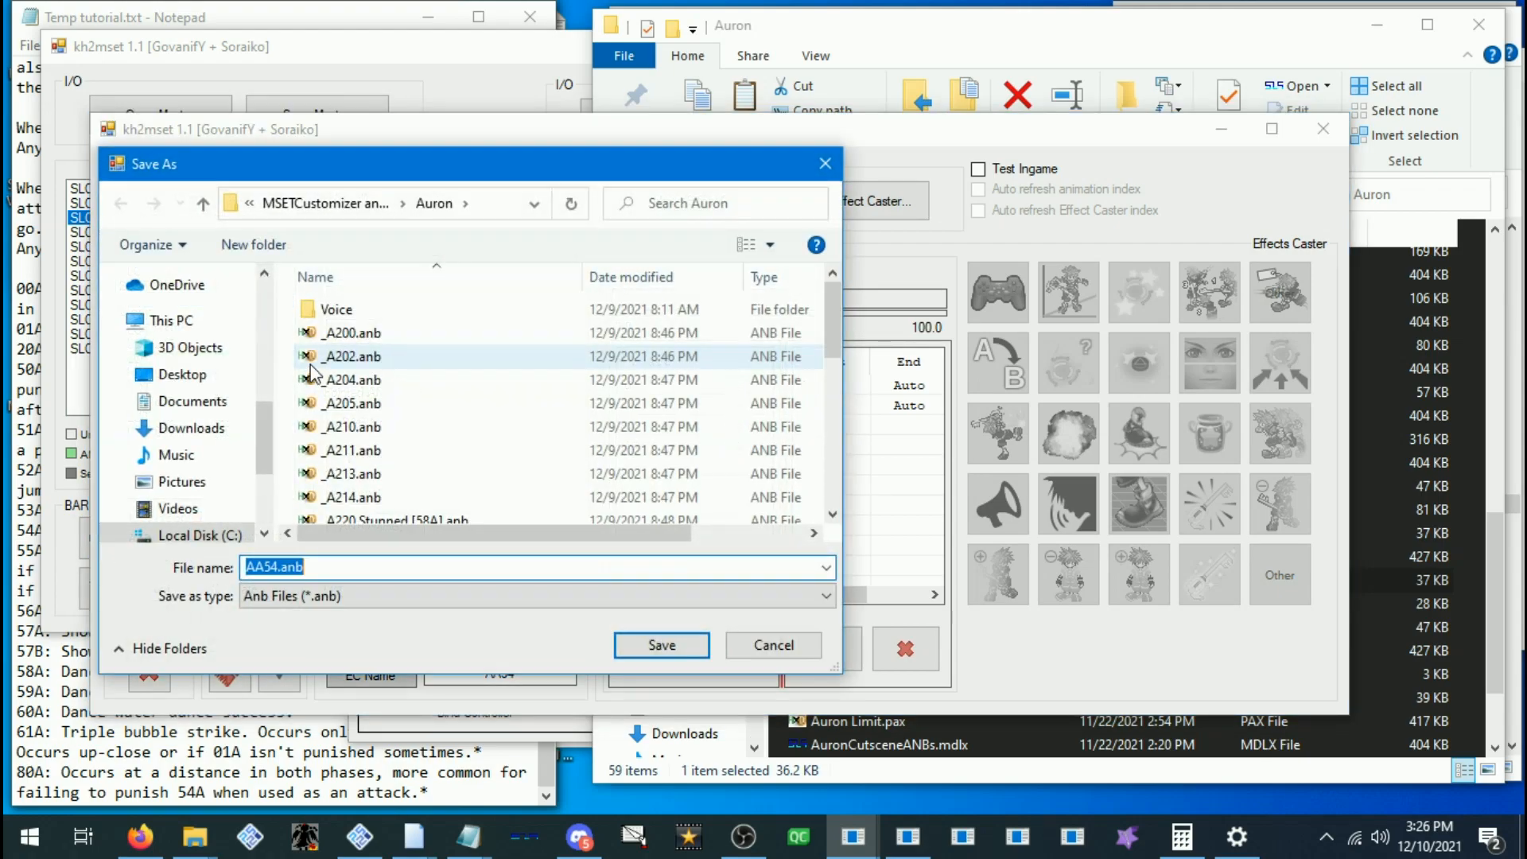
{"action": "left_click_drag", "start_coordinate": [331, 164], "coordinate": [595, 166]}
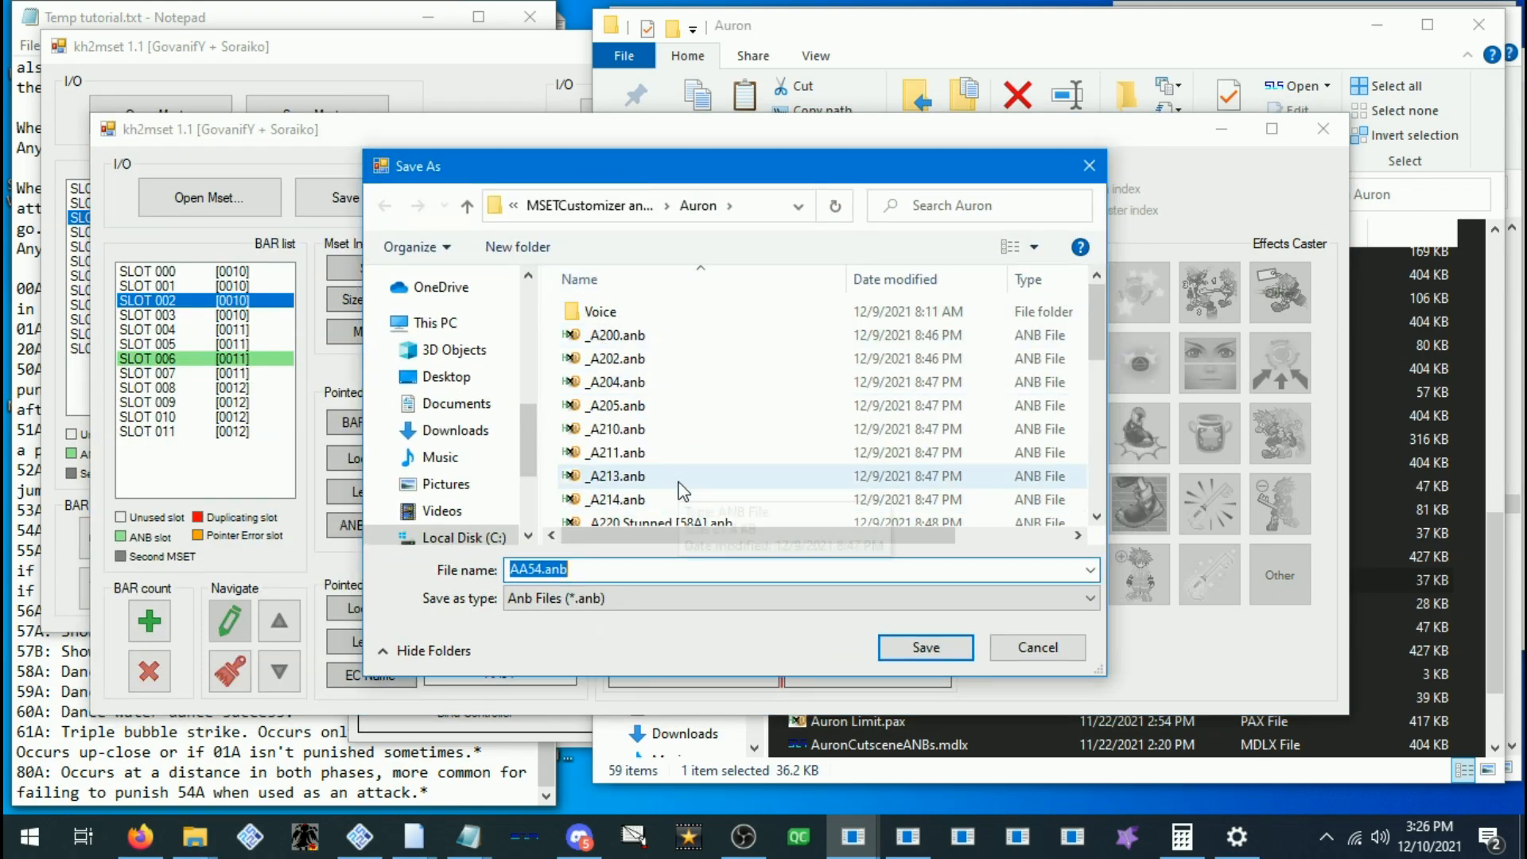
{"action": "scroll", "coordinate": [682, 490], "scroll_direction": "down", "scroll_amount": 4}
{"action": "scroll", "coordinate": [674, 472], "scroll_direction": "down", "scroll_amount": 2}
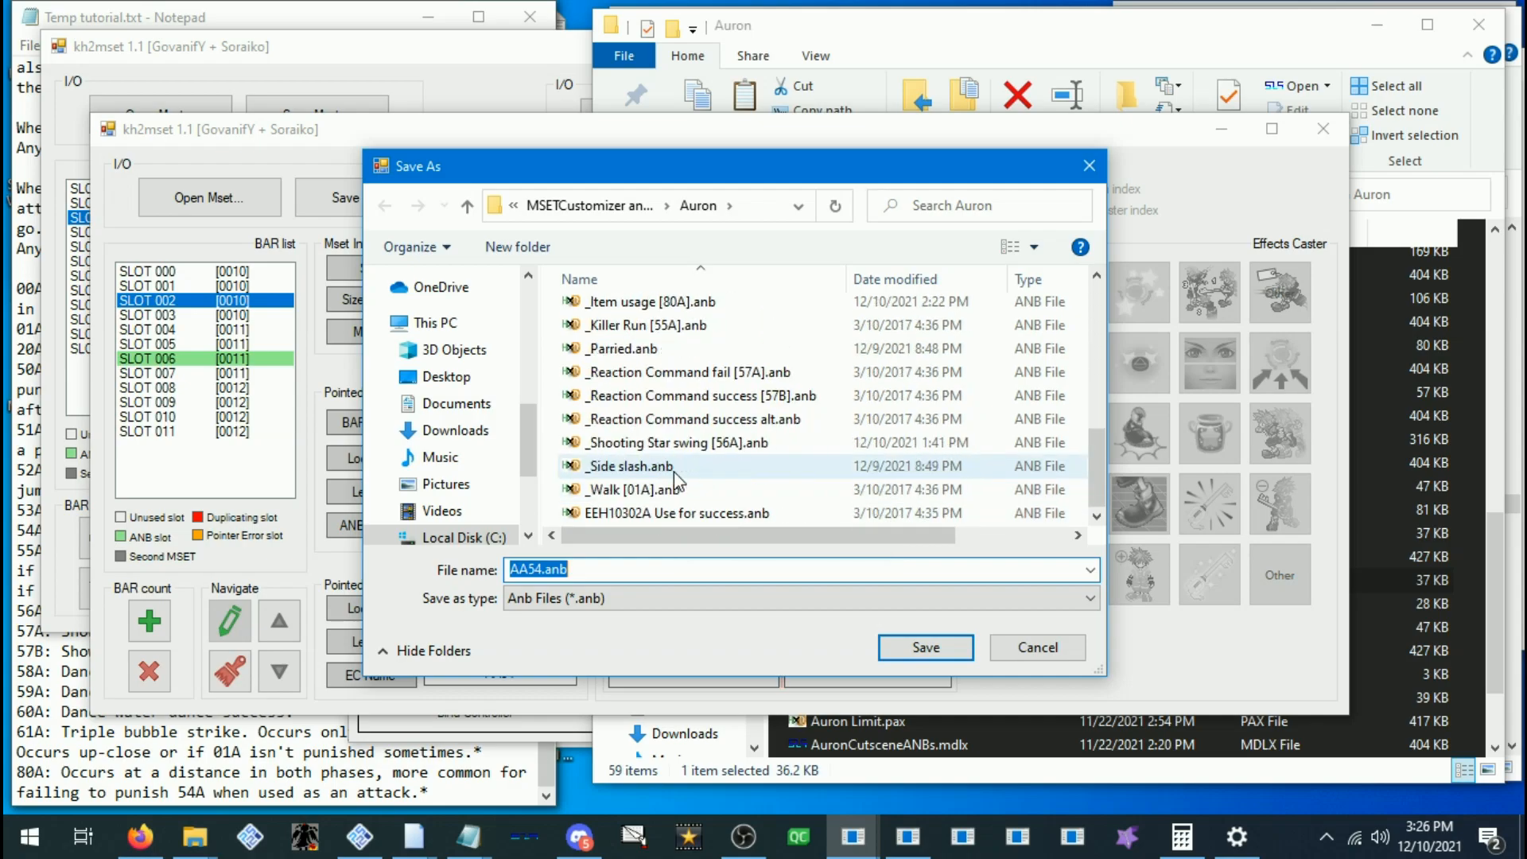
{"action": "left_click", "coordinate": [917, 646]}
Extract the animation in slot 006 to the Auron folder as AA54 key.anb, without overwriting AA54.anb
{"action": "left_click", "coordinate": [227, 362]}
{"action": "right_click", "coordinate": [225, 364]}
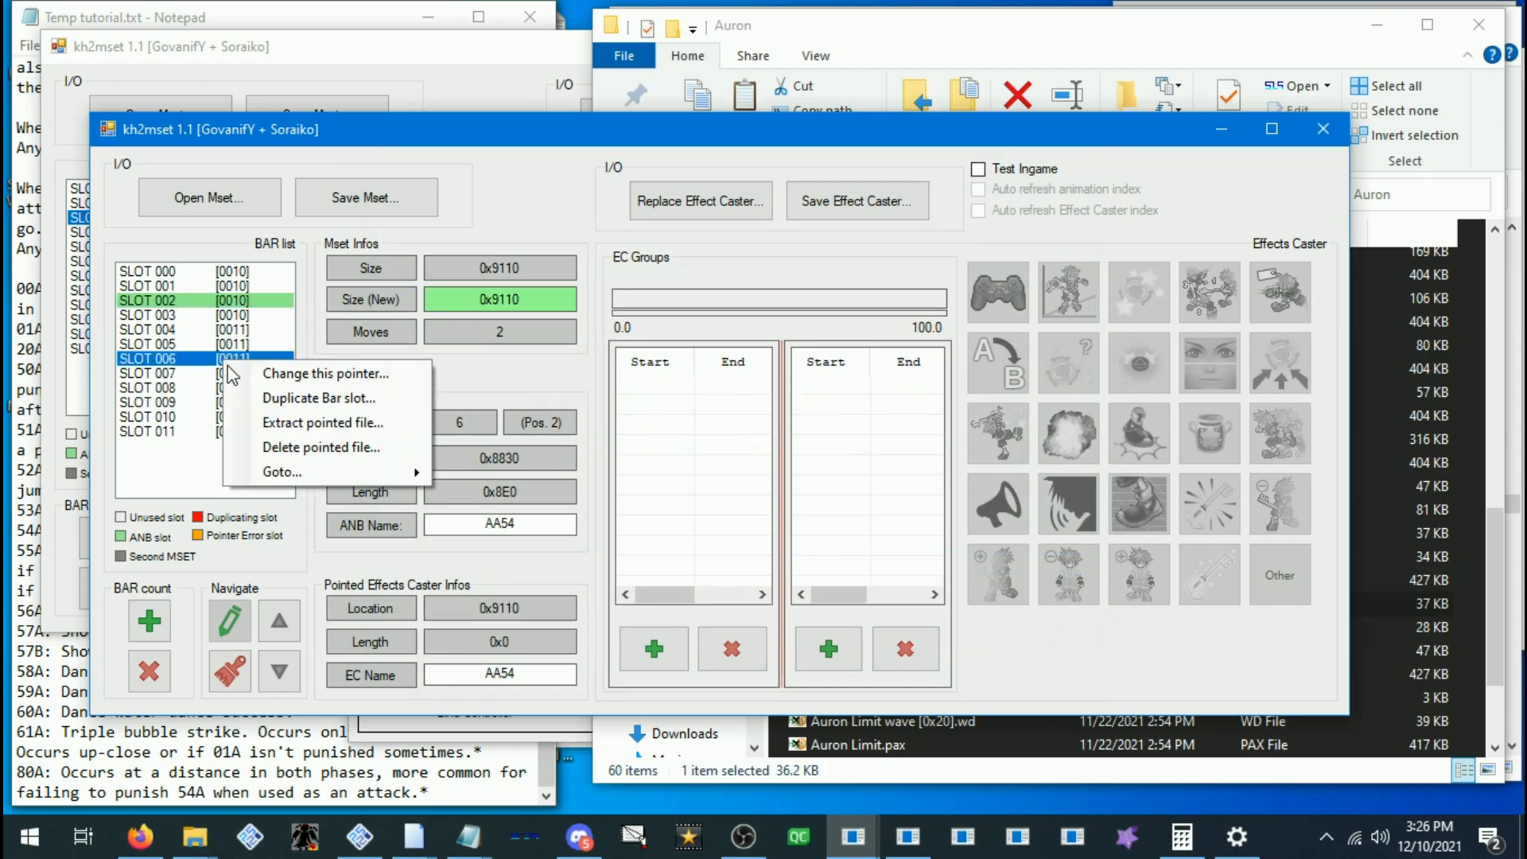
{"action": "left_click", "coordinate": [255, 417]}
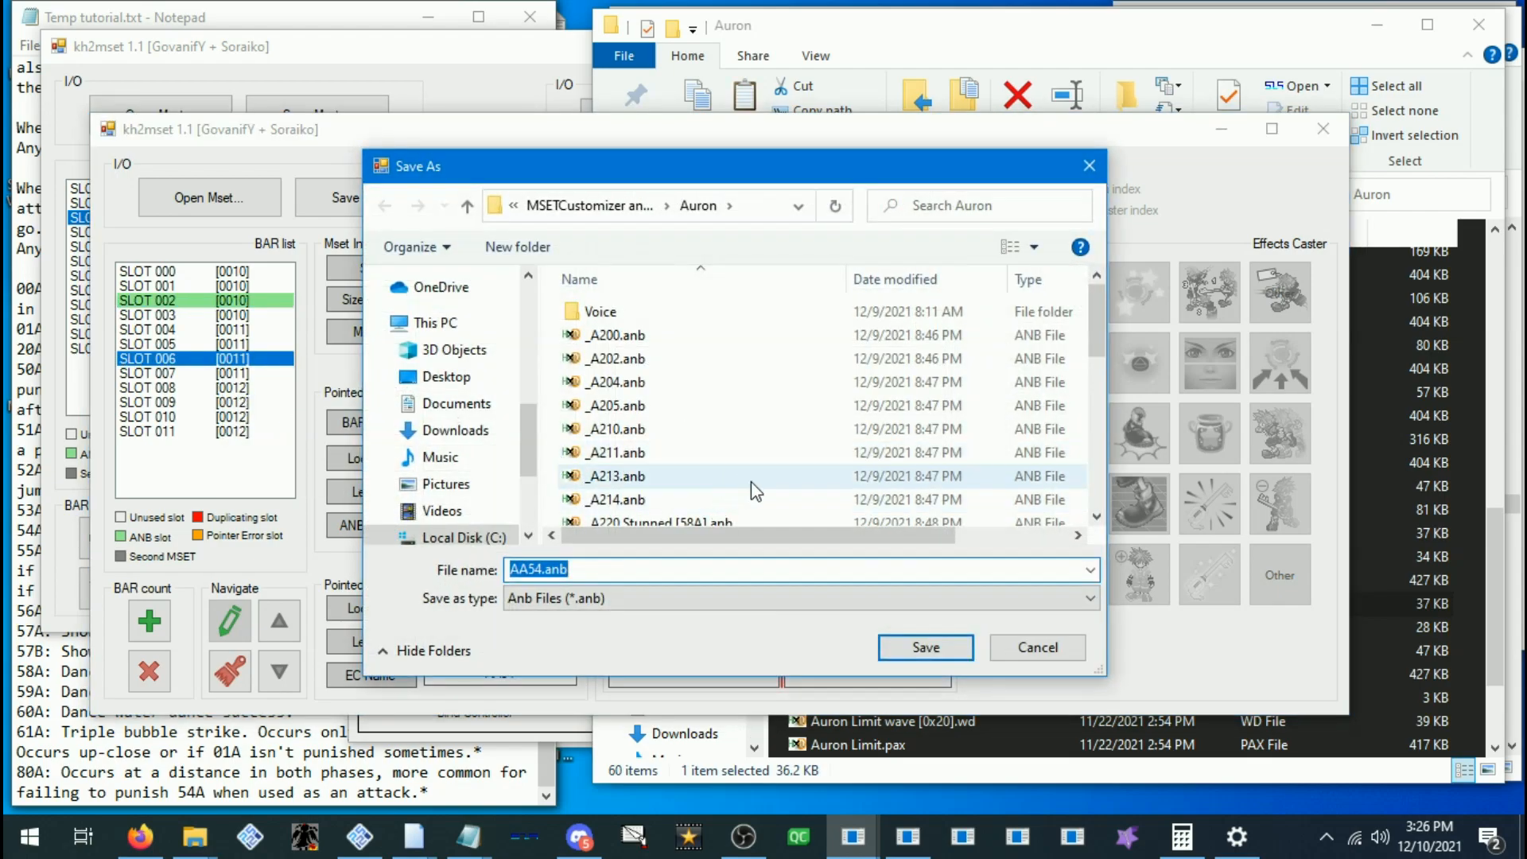
{"action": "left_click", "coordinate": [924, 646]}
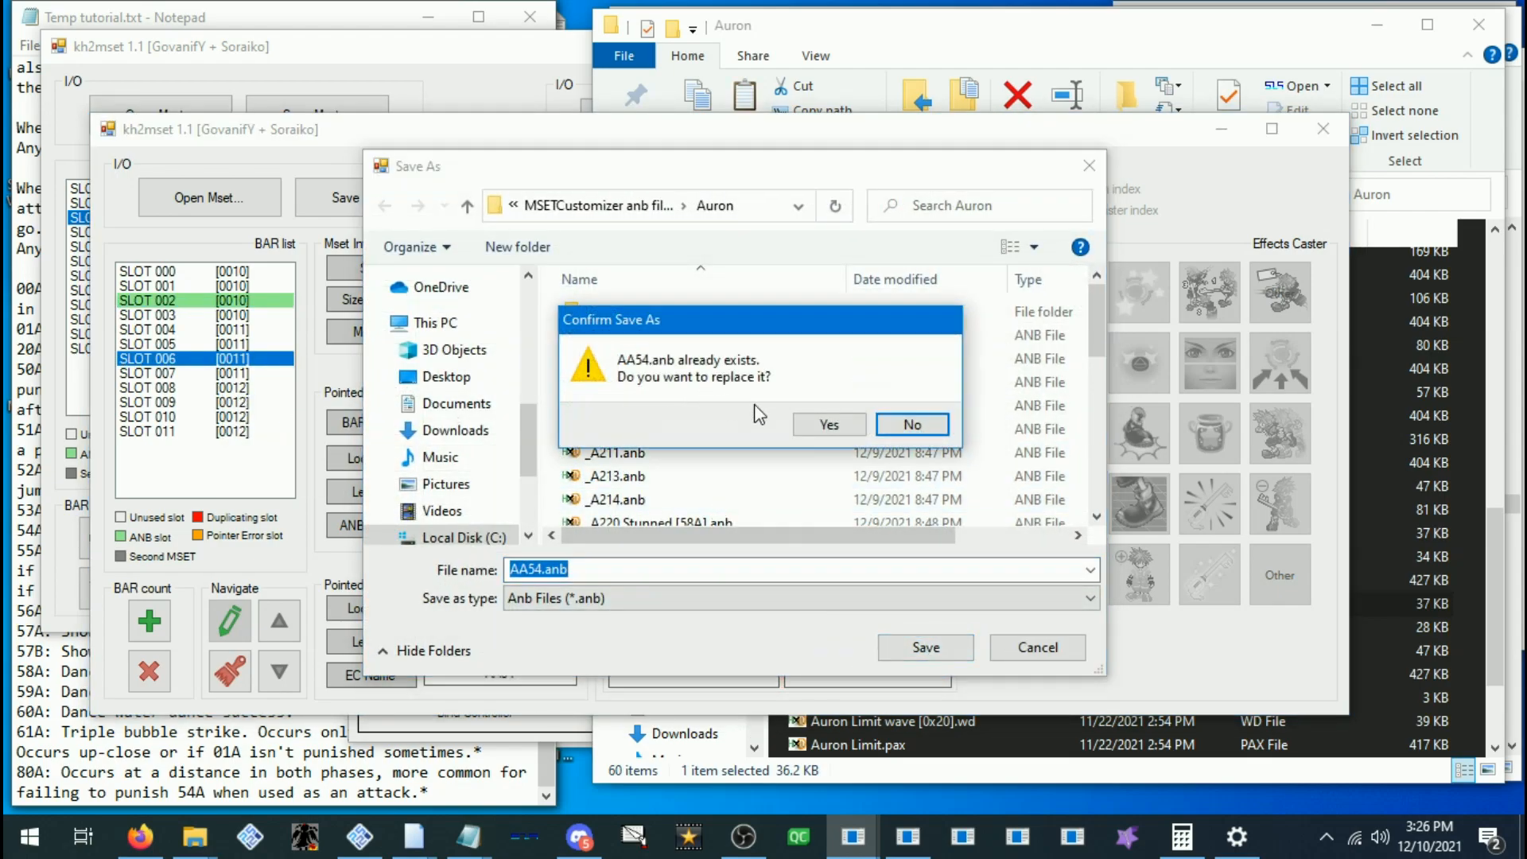
{"action": "left_click", "coordinate": [896, 427]}
{"action": "left_click", "coordinate": [542, 570]}
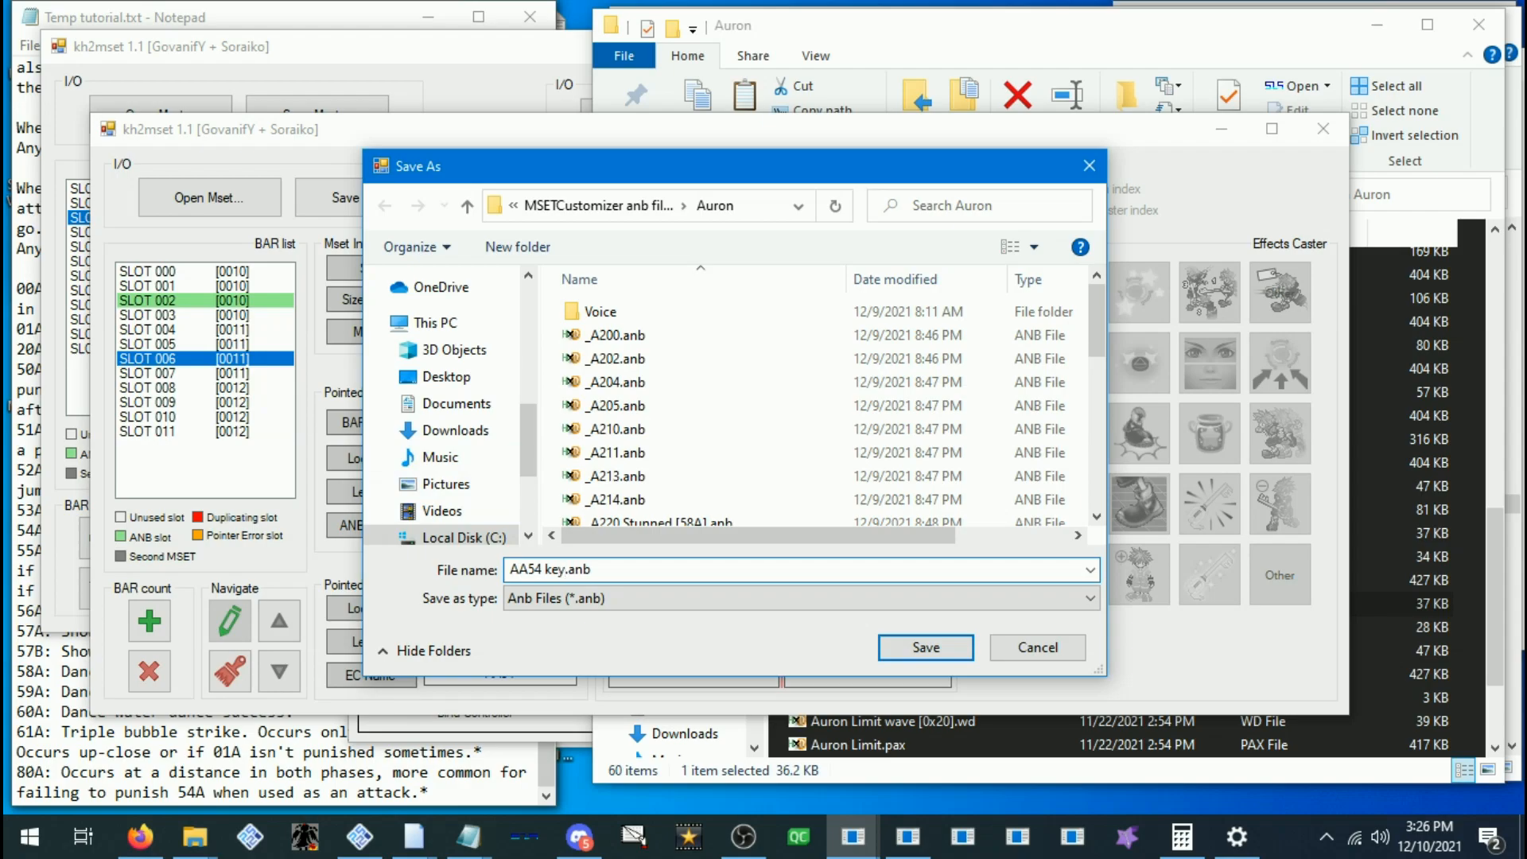
{"action": "type", "text": "key"}
{"action": "key", "text": "Return"}
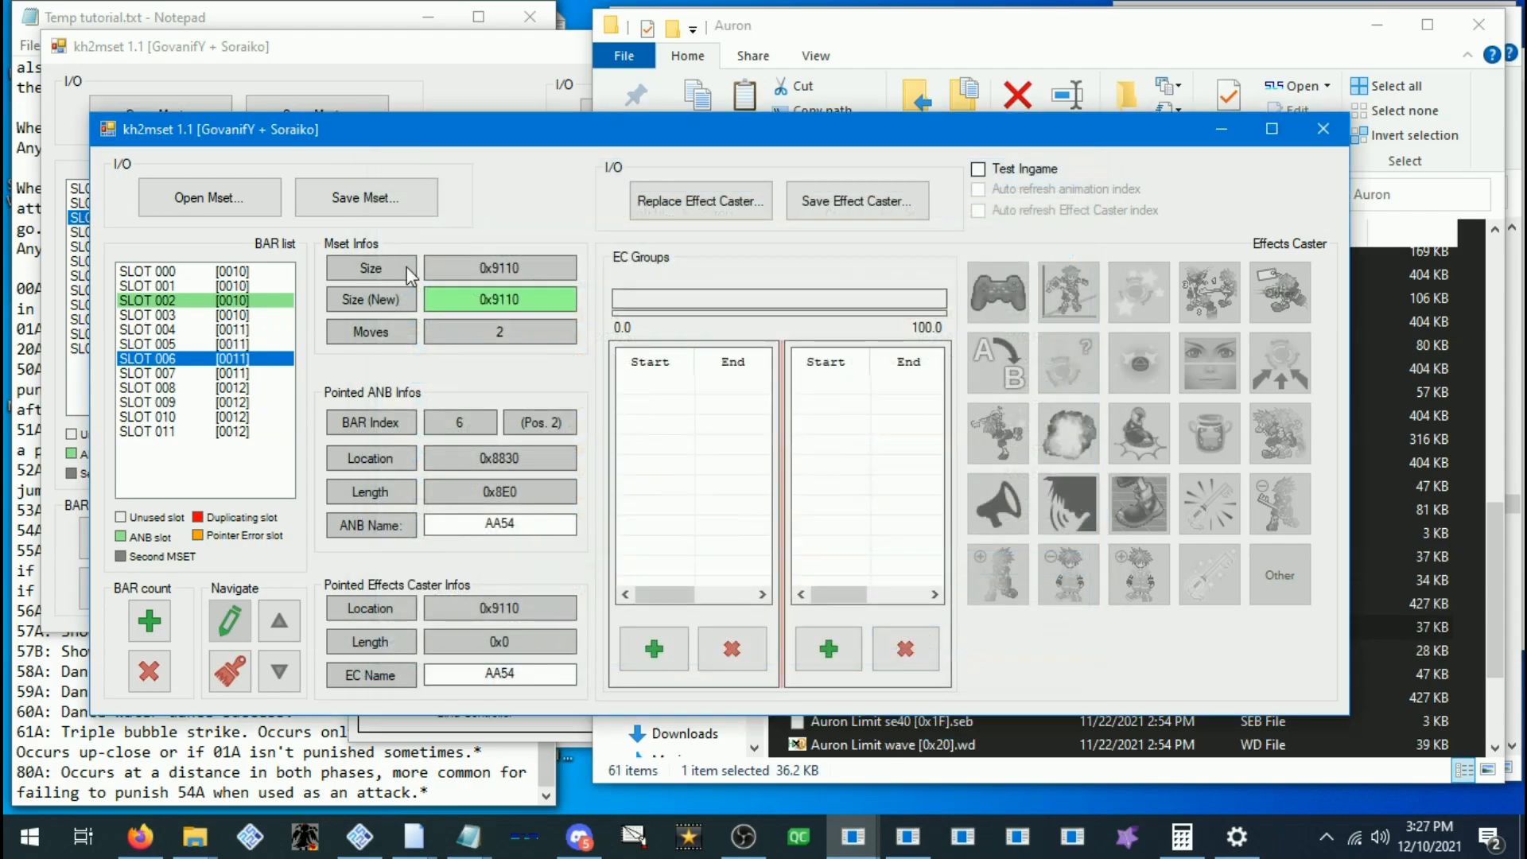
Load _Clean (Reaction Command).mset from the Auron folder into the front kh2mset window and select slot 002
{"action": "left_click", "coordinate": [918, 772]}
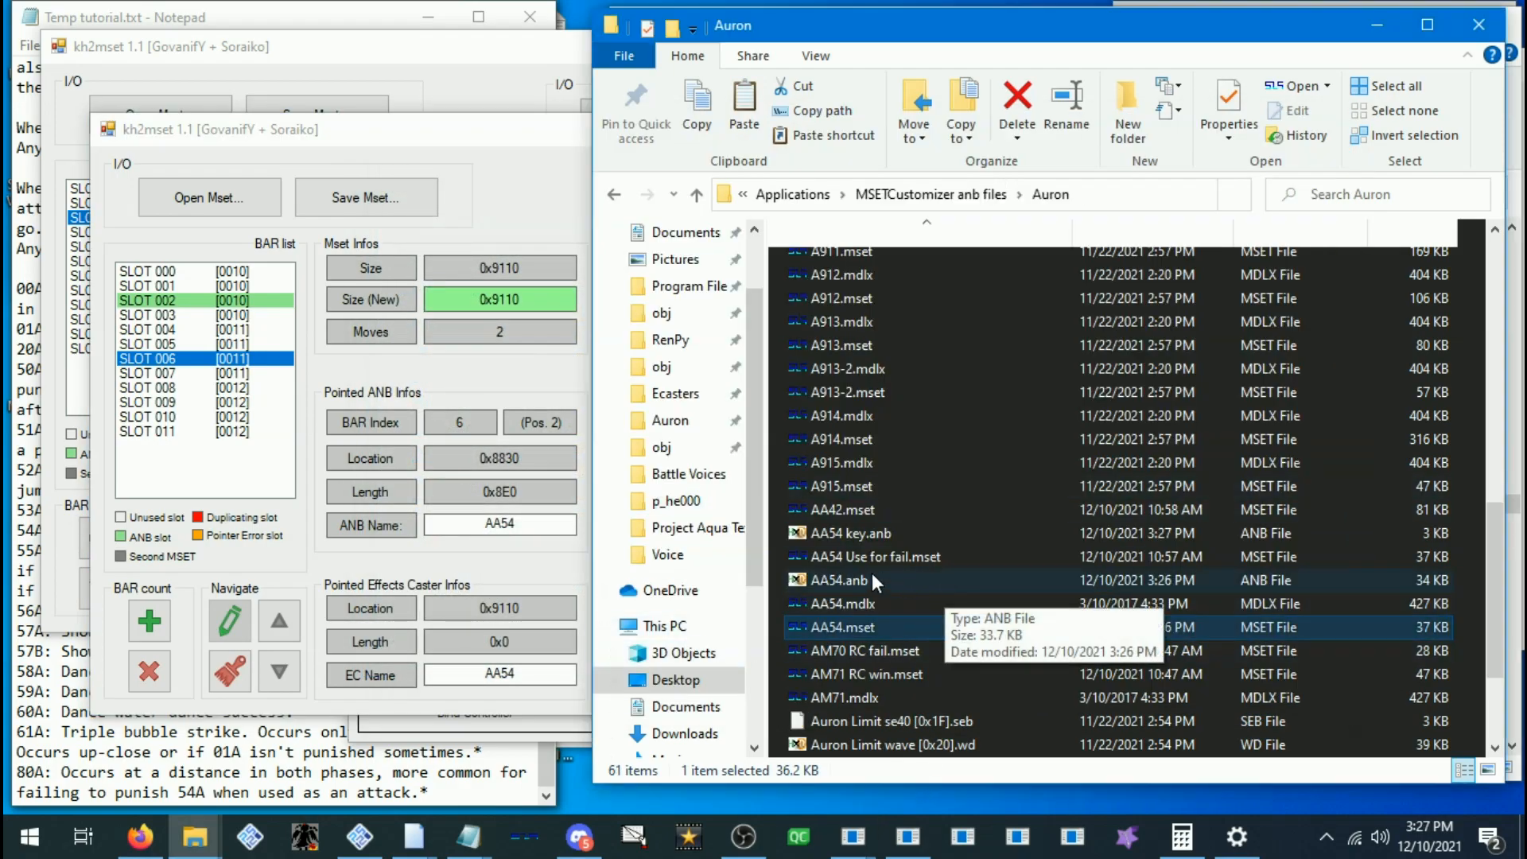
{"action": "left_click", "coordinate": [862, 539]}
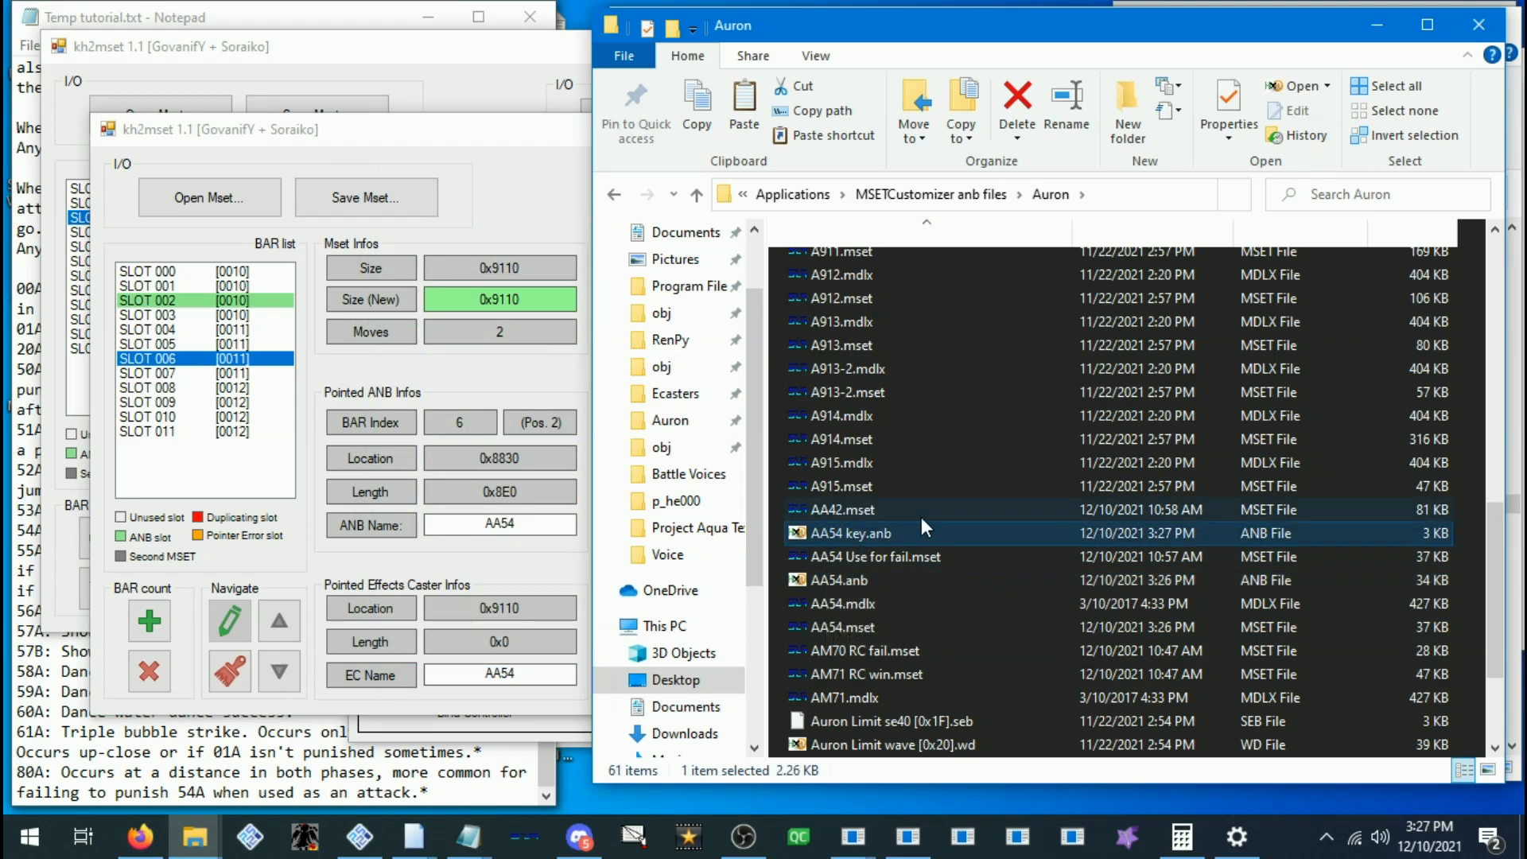
{"action": "scroll", "coordinate": [921, 517], "scroll_direction": "up", "scroll_amount": 10}
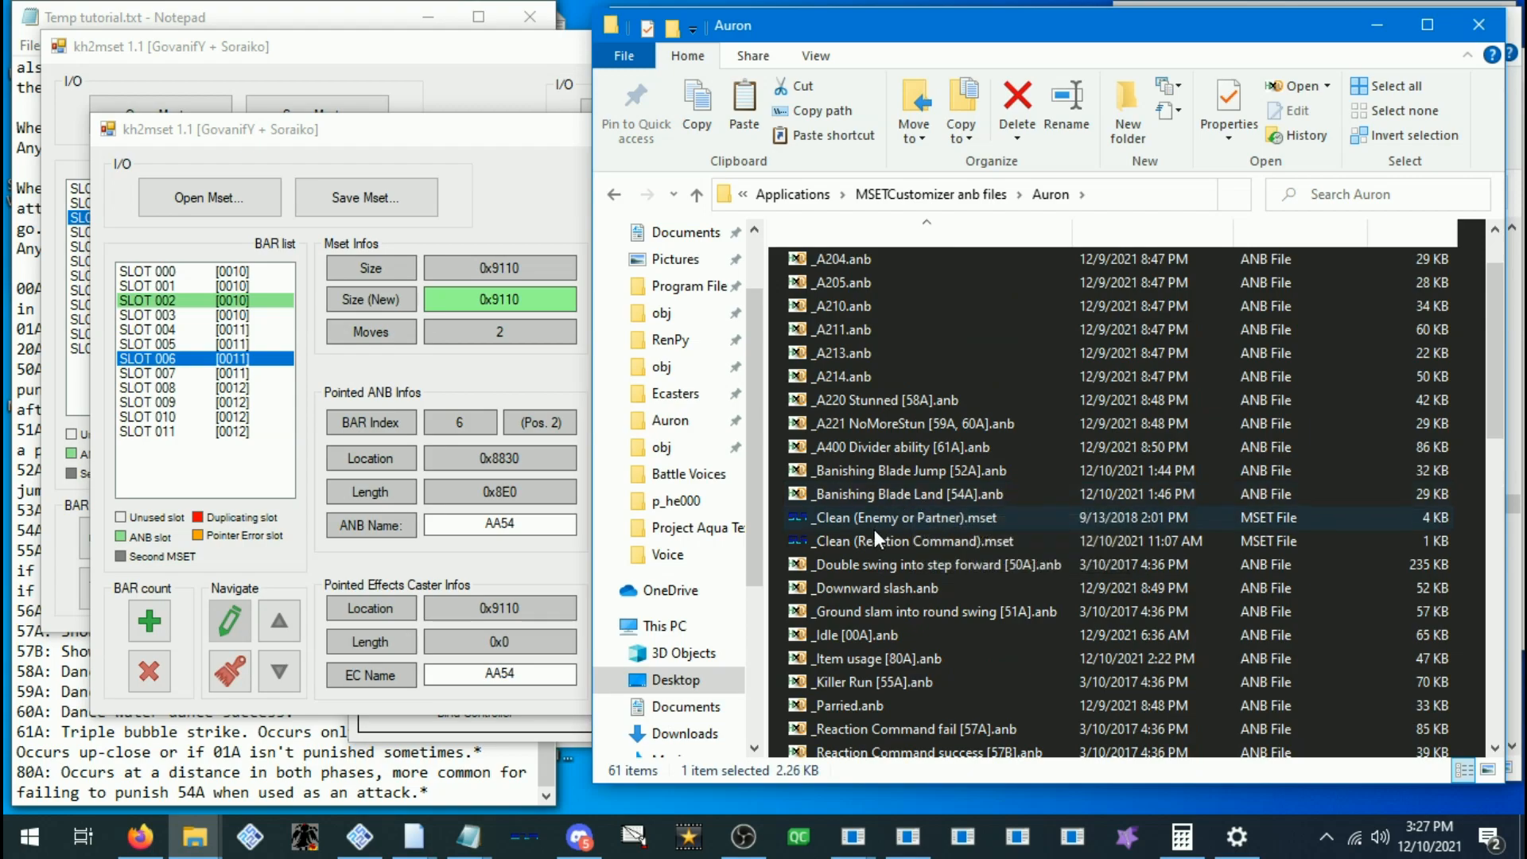
{"action": "left_click_drag", "start_coordinate": [862, 547], "coordinate": [242, 214]}
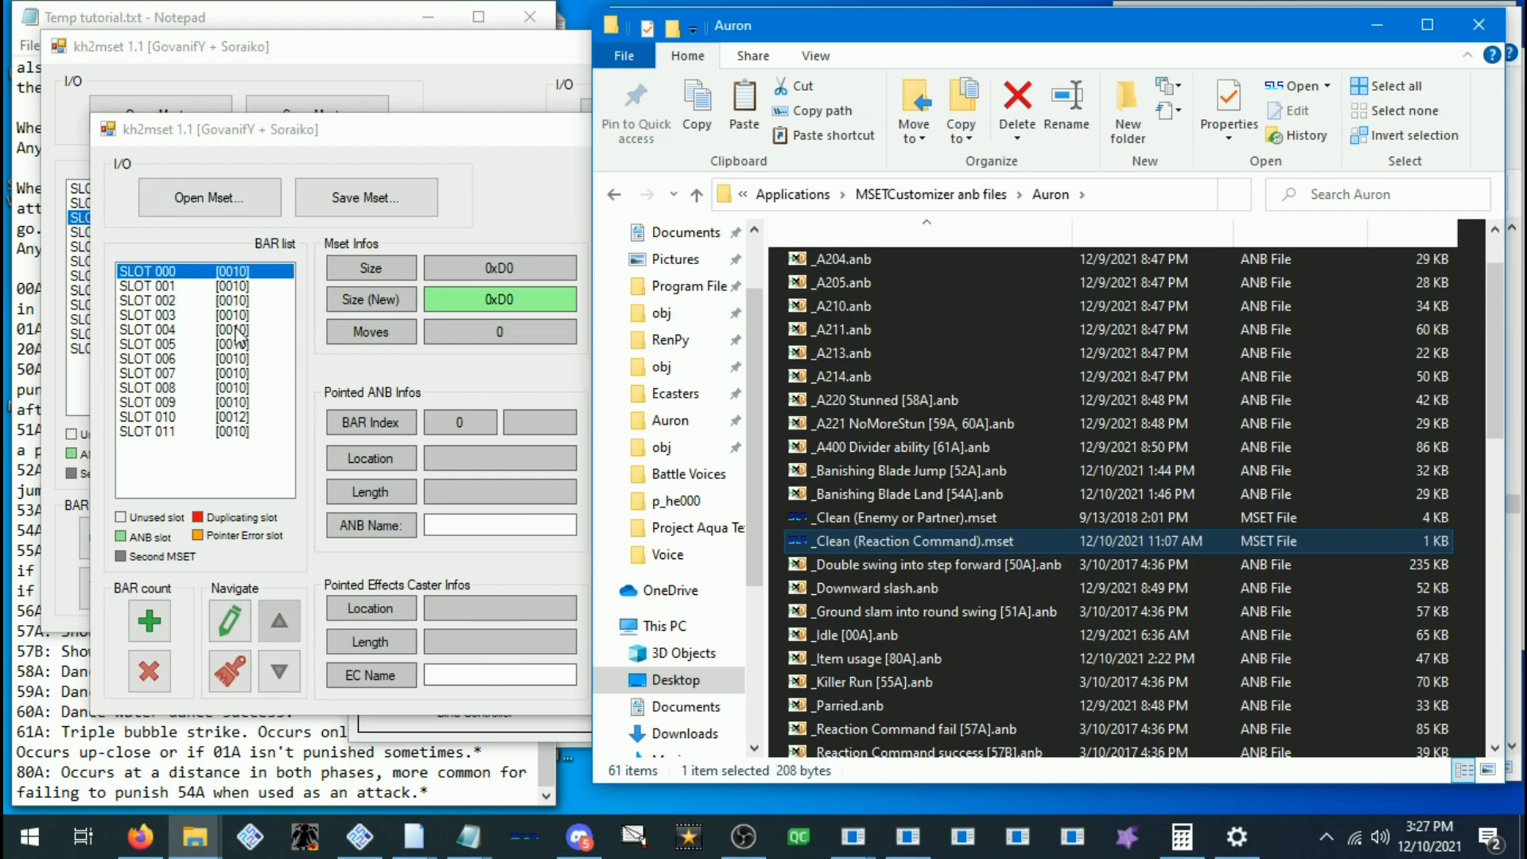
{"action": "left_click", "coordinate": [230, 305]}
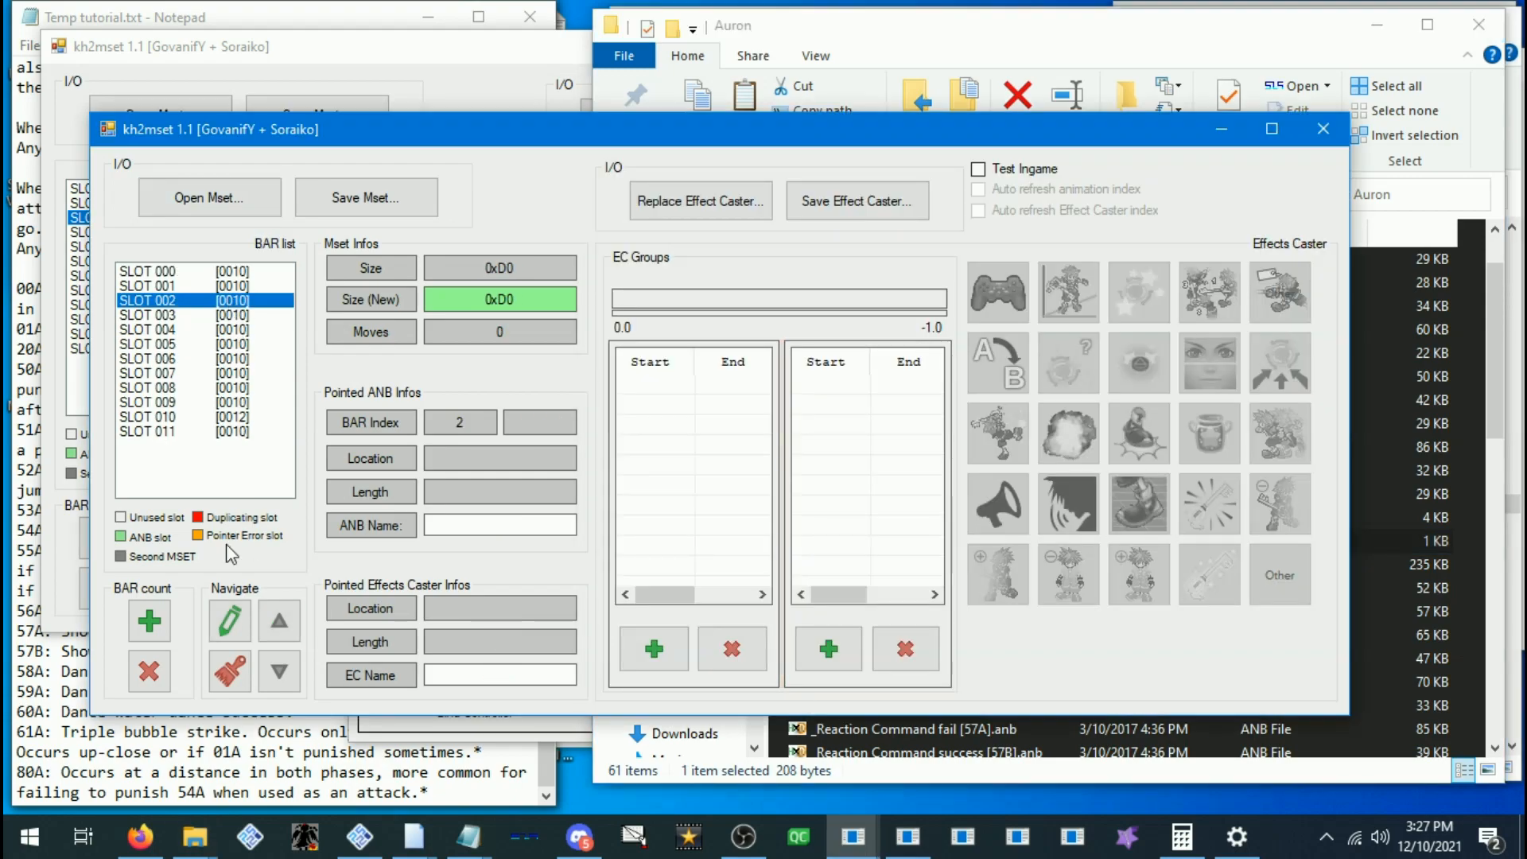
Load AA54.anb from the Auron folder into slot 002 of the clean reaction command MSET
{"action": "left_click", "coordinate": [231, 632]}
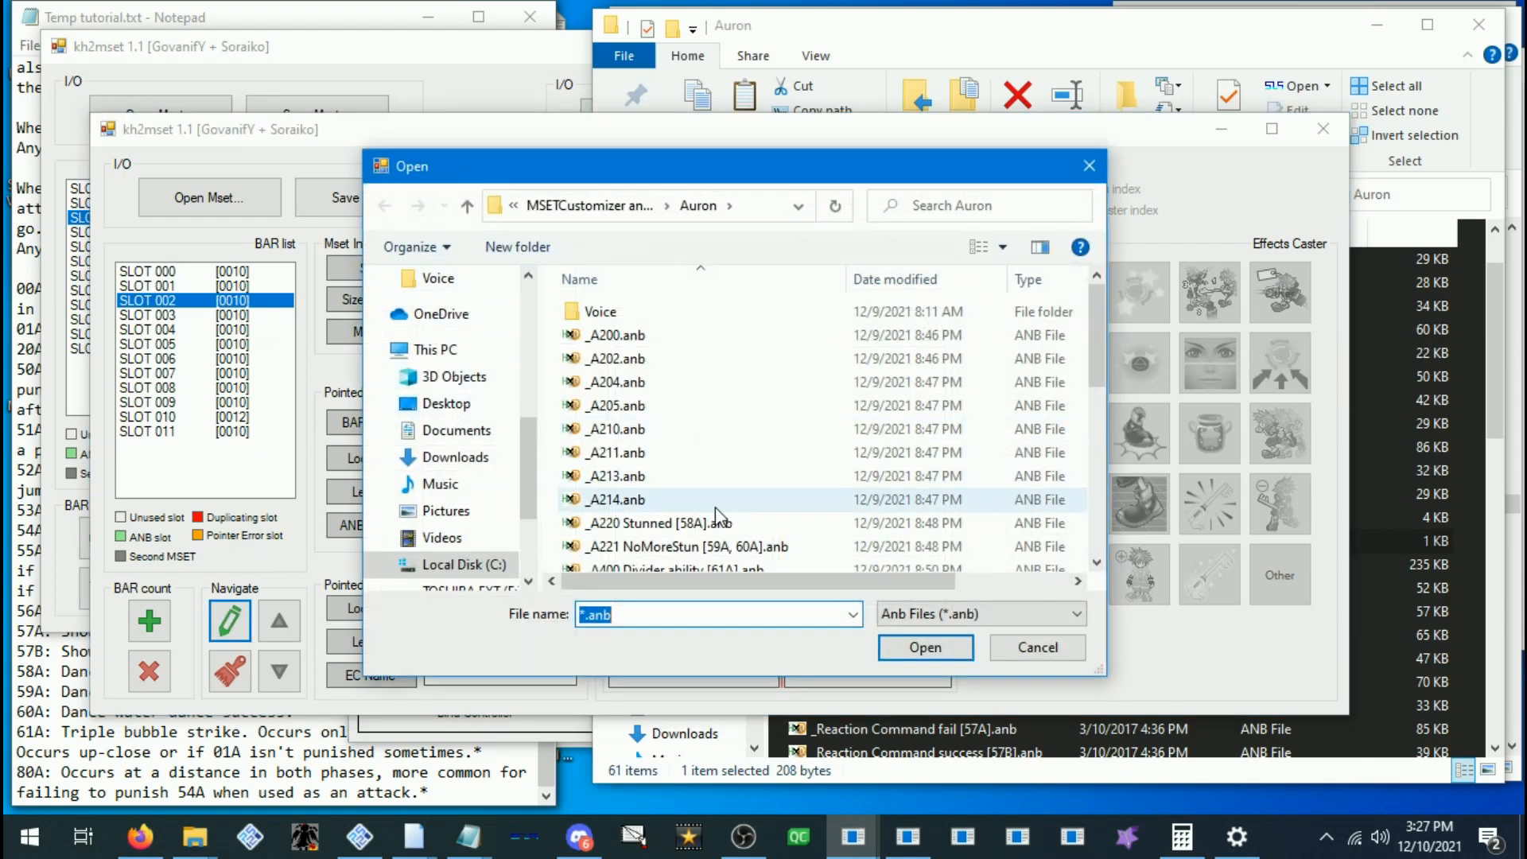
{"action": "scroll", "coordinate": [670, 445], "scroll_direction": "down", "scroll_amount": 4}
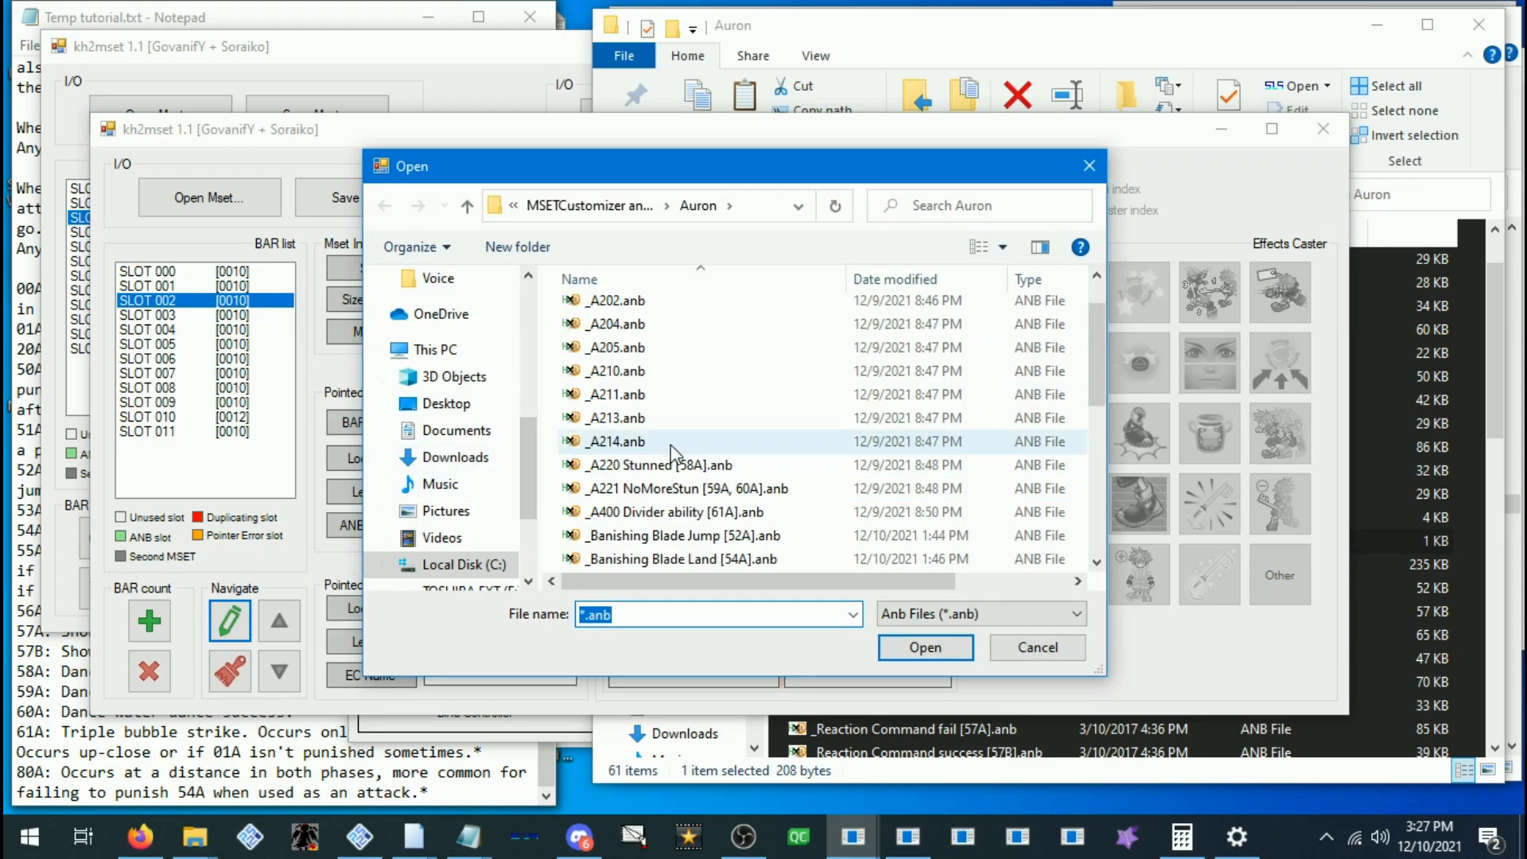
{"action": "scroll", "coordinate": [671, 451], "scroll_direction": "down", "scroll_amount": 2}
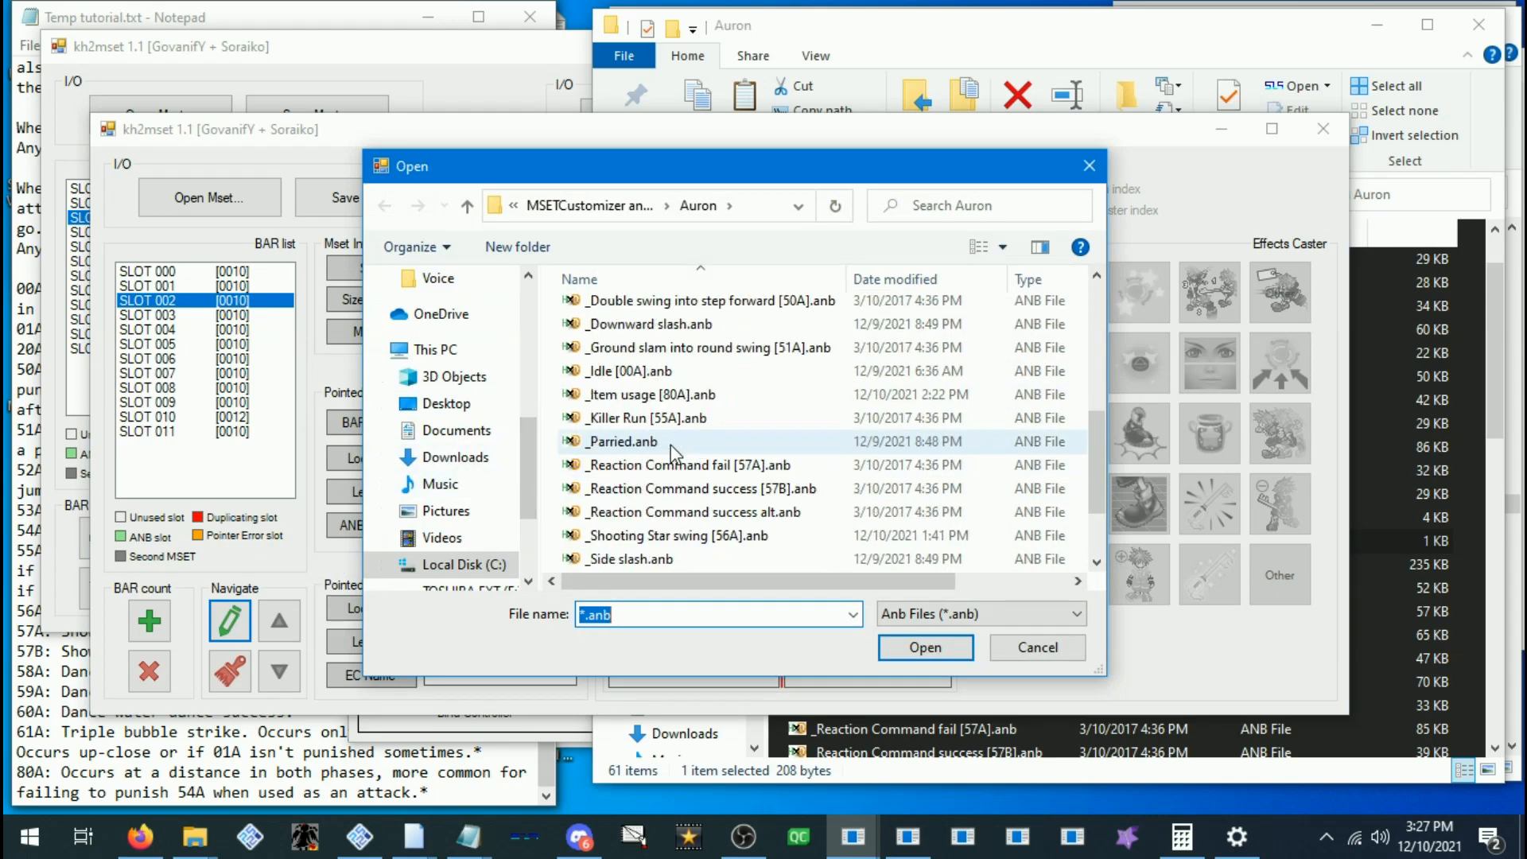
{"action": "scroll", "coordinate": [670, 449], "scroll_direction": "down", "scroll_amount": 1}
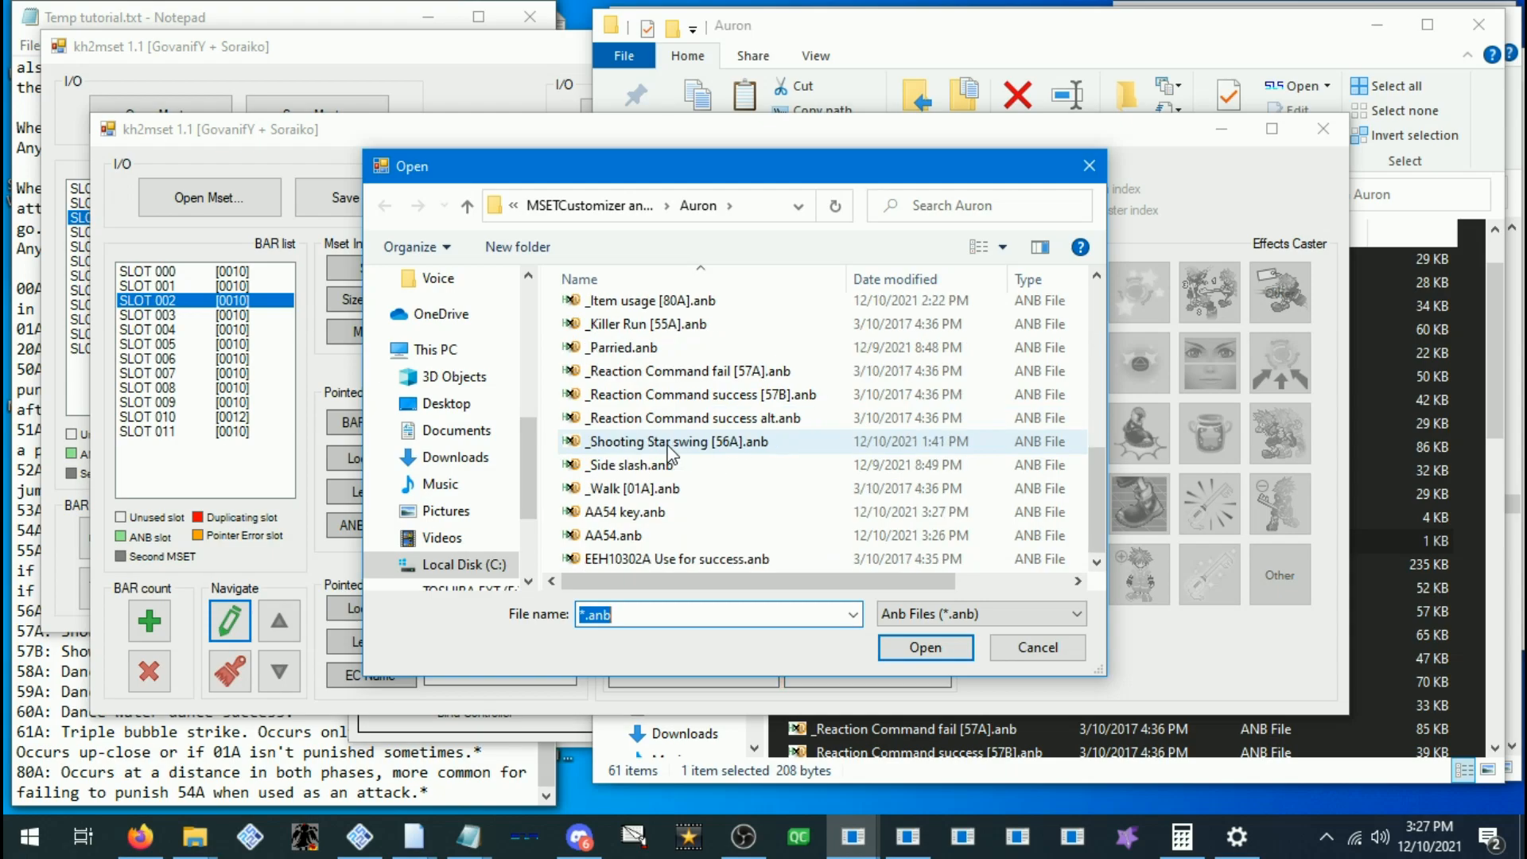
{"action": "left_click", "coordinate": [609, 535]}
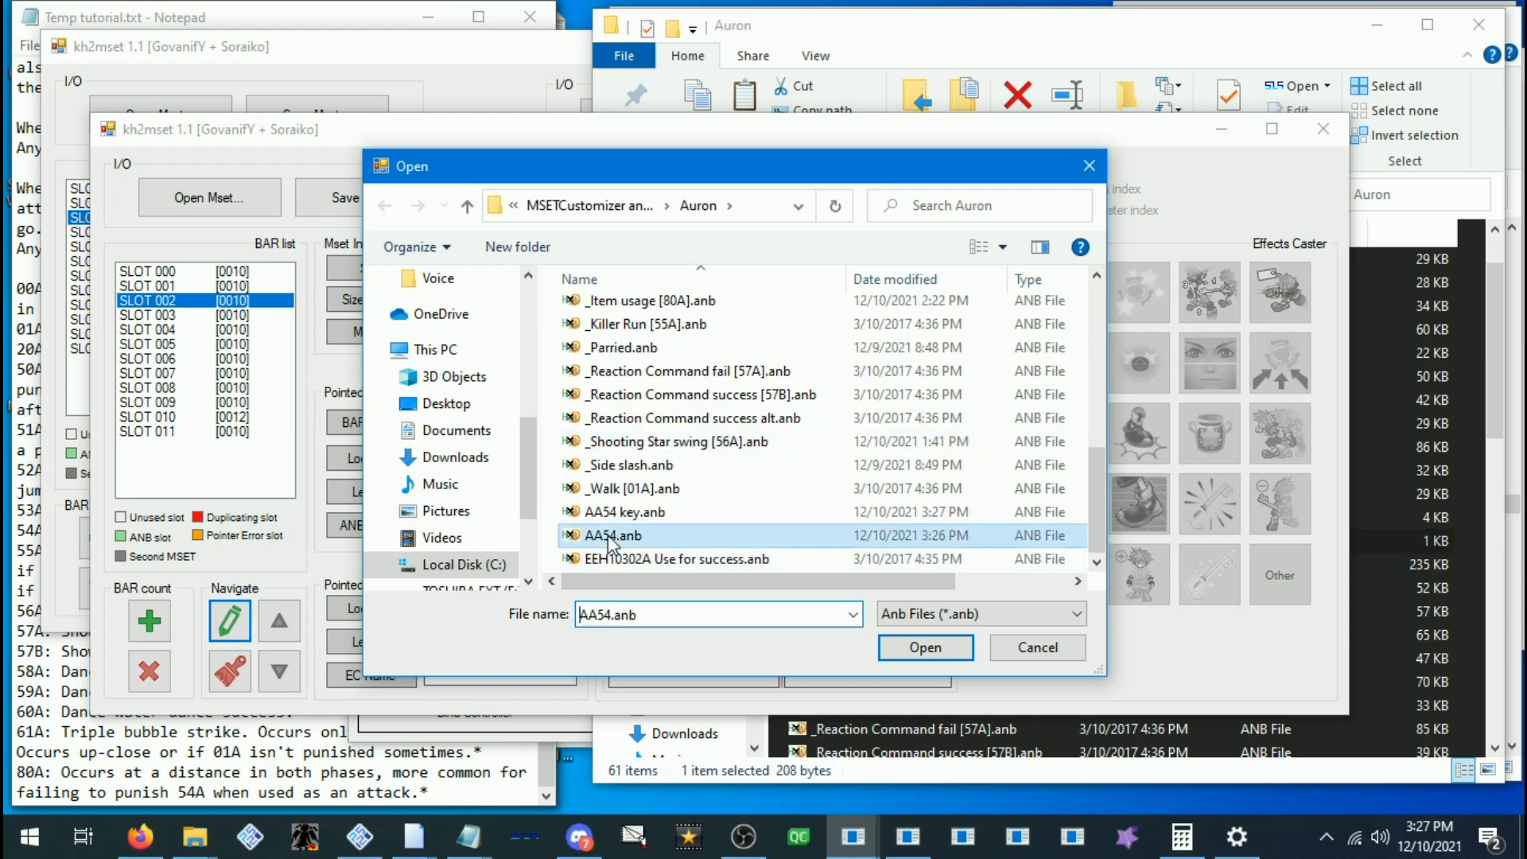
{"action": "left_click", "coordinate": [925, 658]}
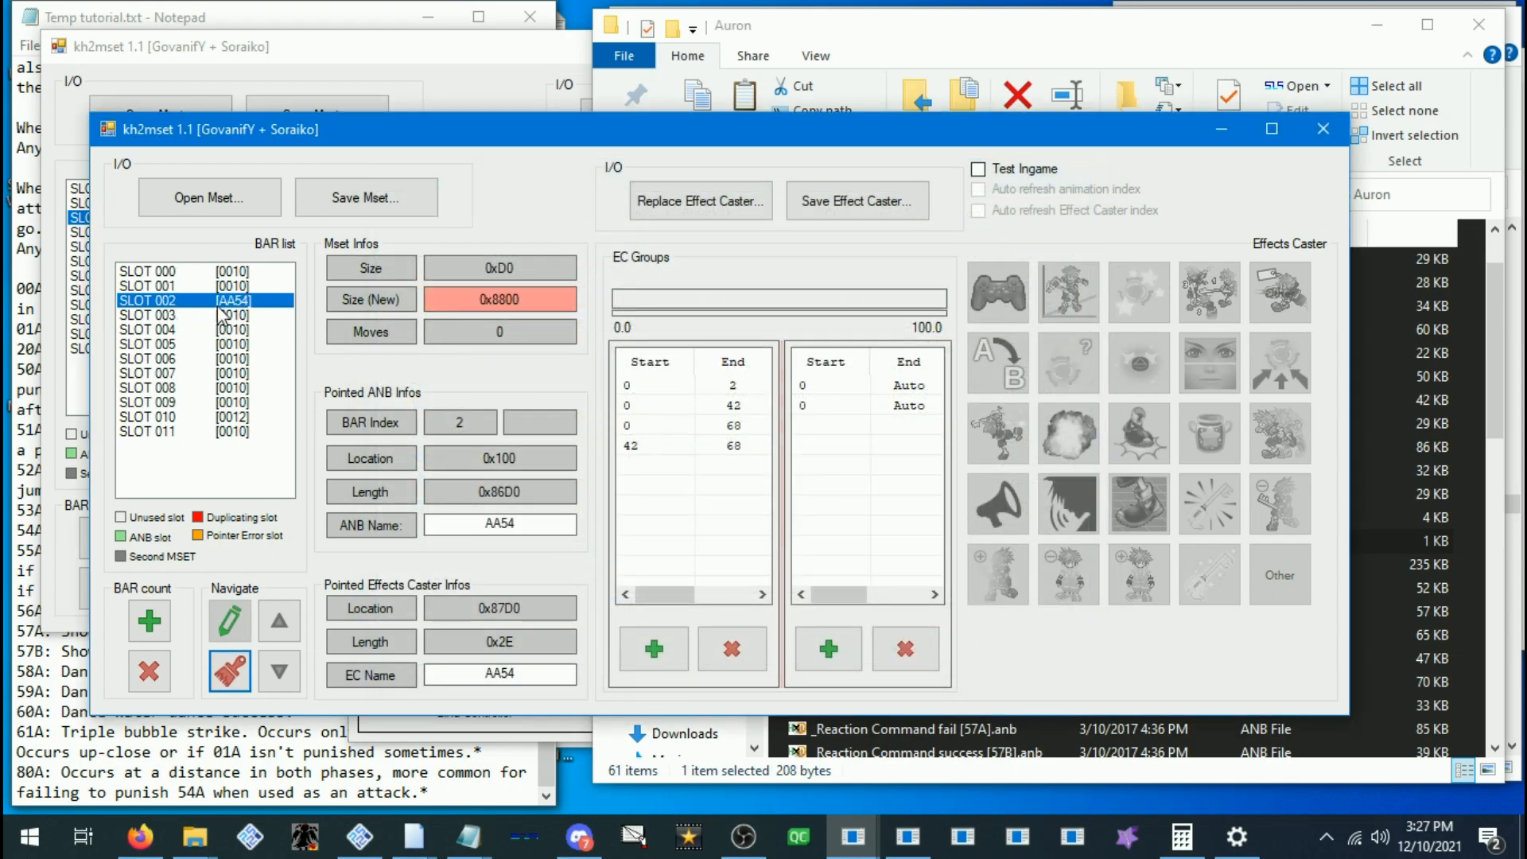
Load AA54 key.anb from the Auron folder into slot 006
{"action": "left_click", "coordinate": [226, 359]}
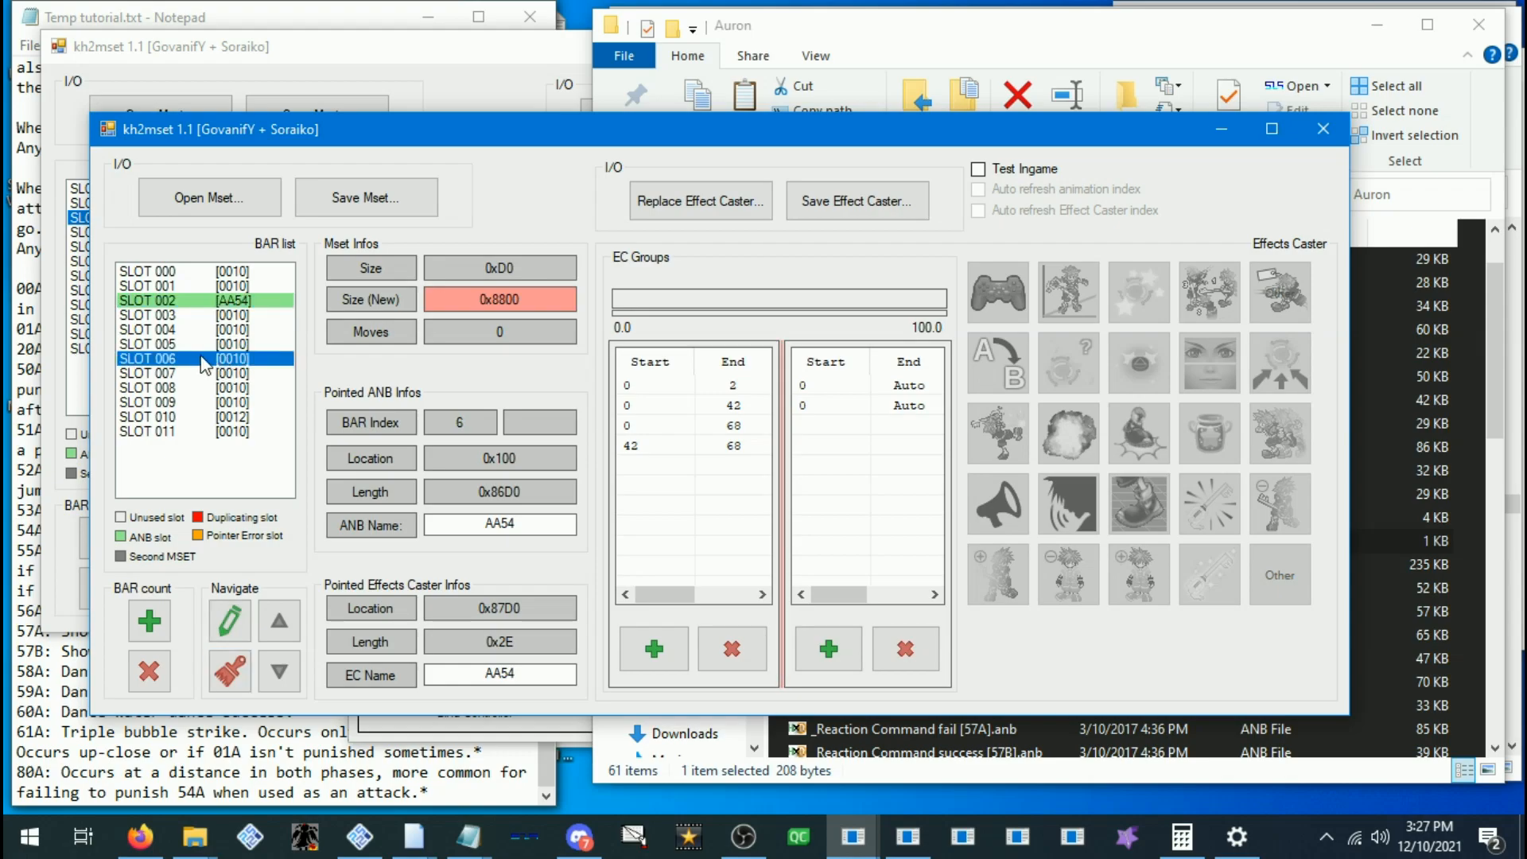
{"action": "left_click", "coordinate": [229, 619]}
{"action": "scroll", "coordinate": [708, 450], "scroll_direction": "down", "scroll_amount": 5}
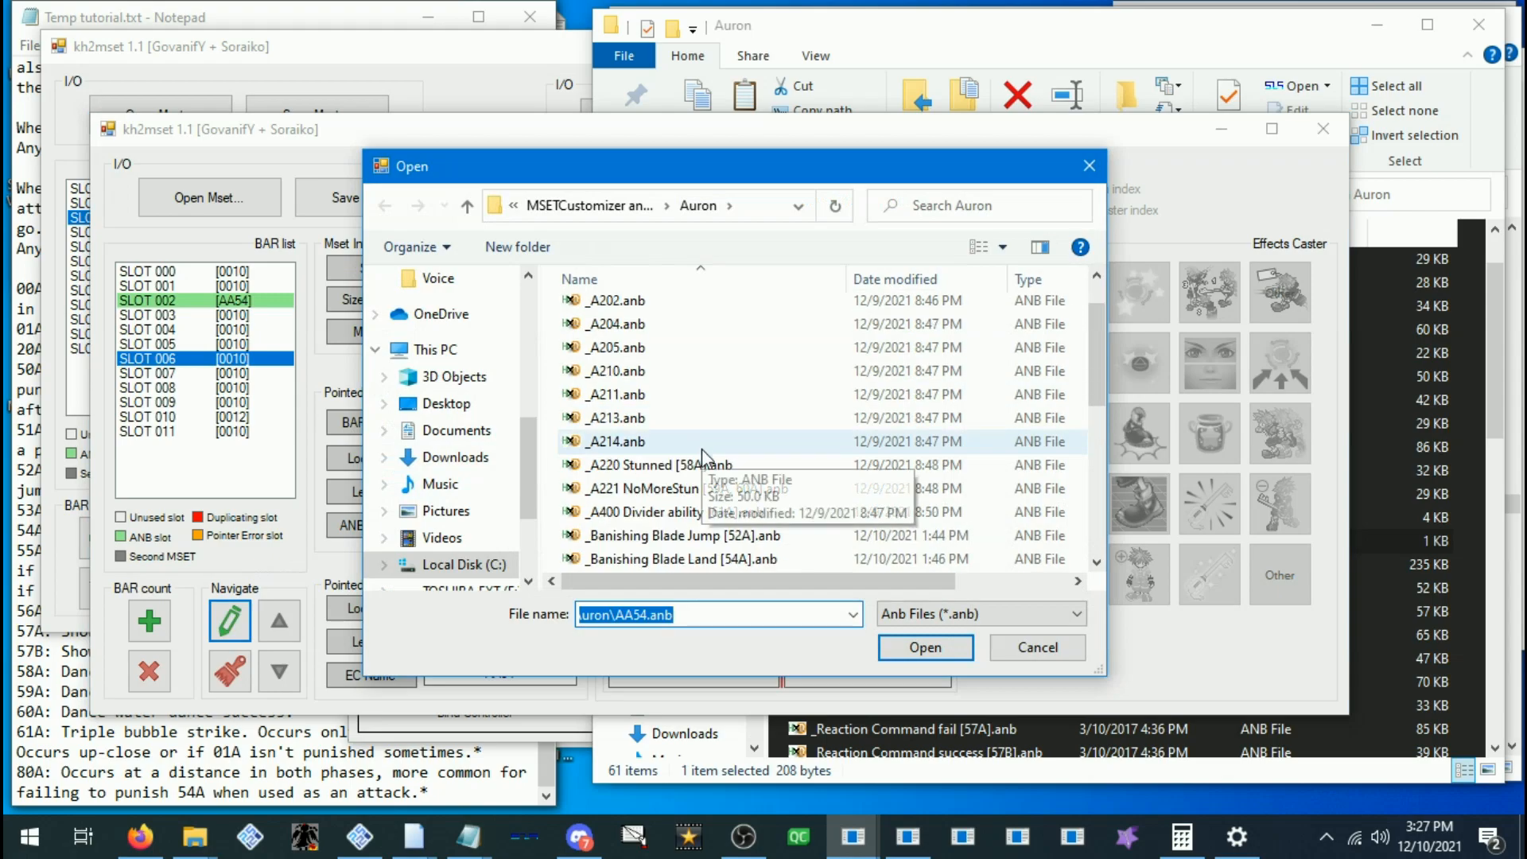
{"action": "scroll", "coordinate": [724, 453], "scroll_direction": "down", "scroll_amount": 3}
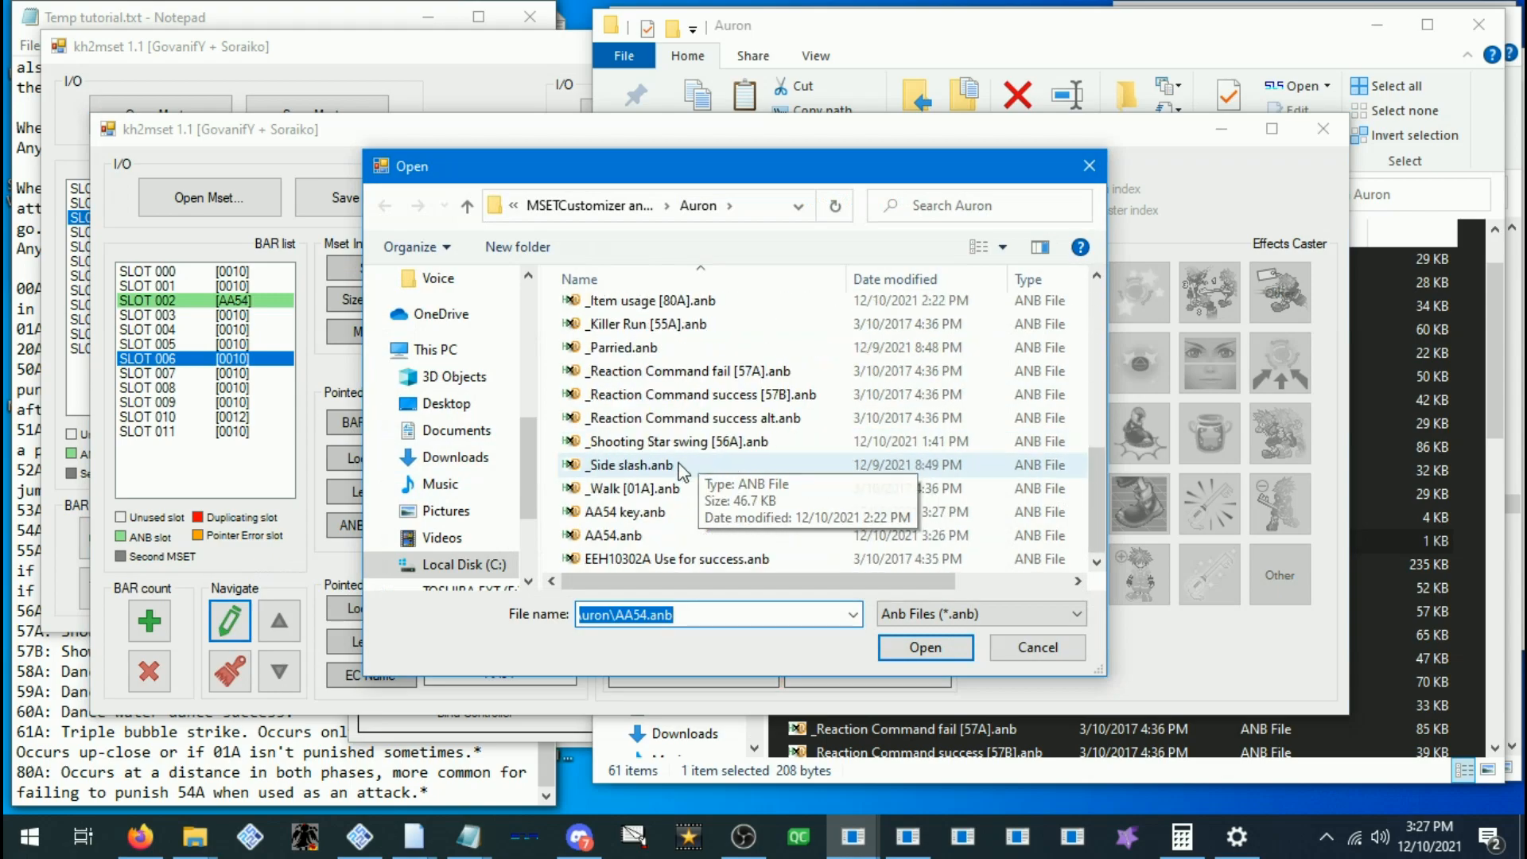
{"action": "left_click", "coordinate": [610, 513]}
{"action": "left_click", "coordinate": [926, 647]}
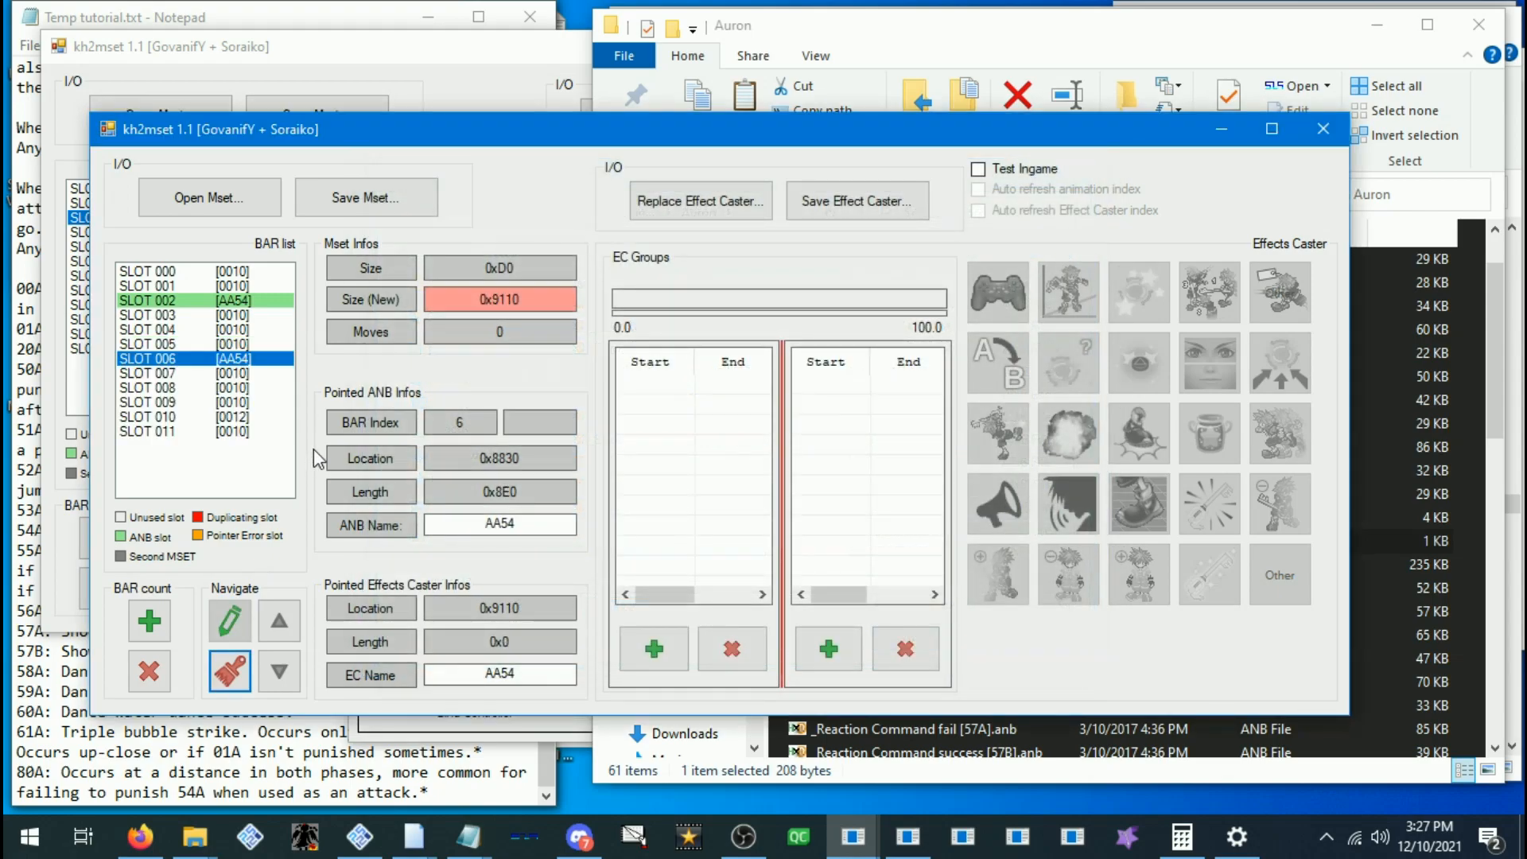
Set the ANB name of slot 002 to 0010 and of slot 006 to 0011
{"action": "left_click", "coordinate": [223, 302]}
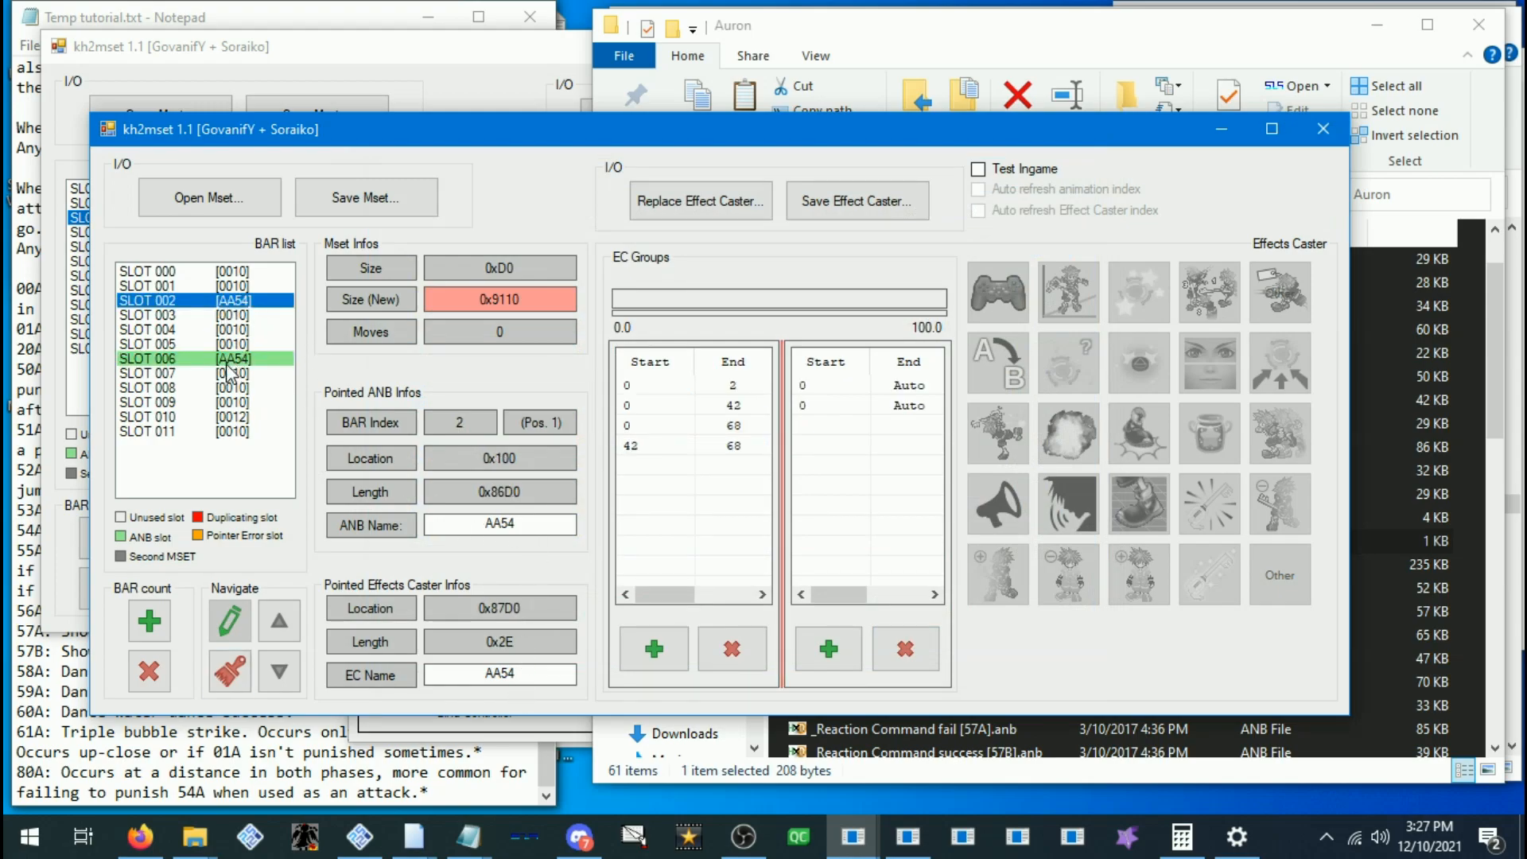
{"action": "left_click_drag", "start_coordinate": [513, 523], "coordinate": [355, 525]}
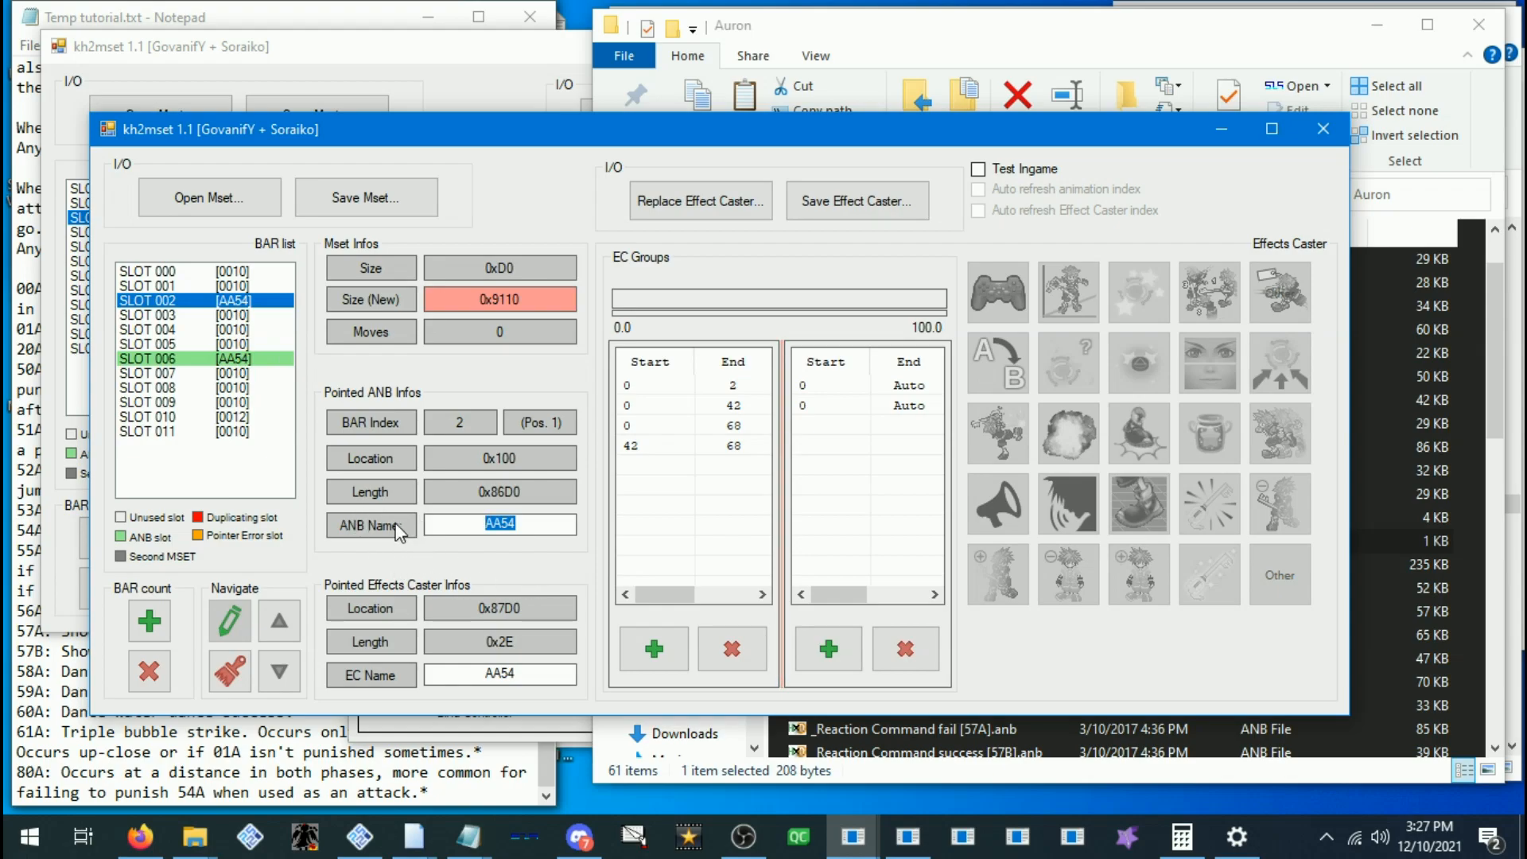
{"action": "type", "text": "0010"}
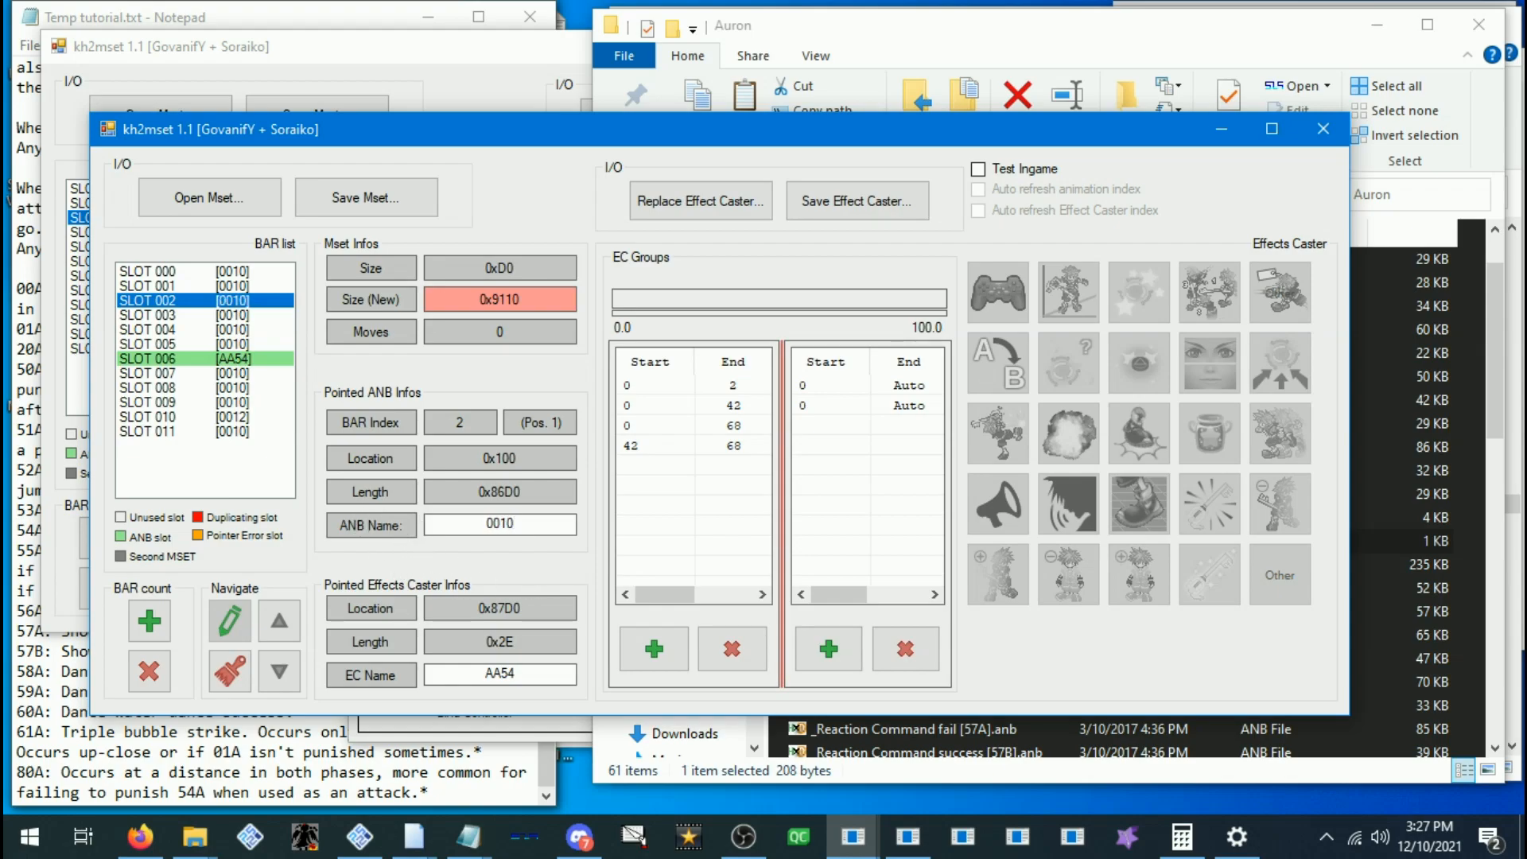
{"action": "left_click", "coordinate": [226, 358]}
{"action": "key", "text": "Tab"}
{"action": "type", "text": "0011"}
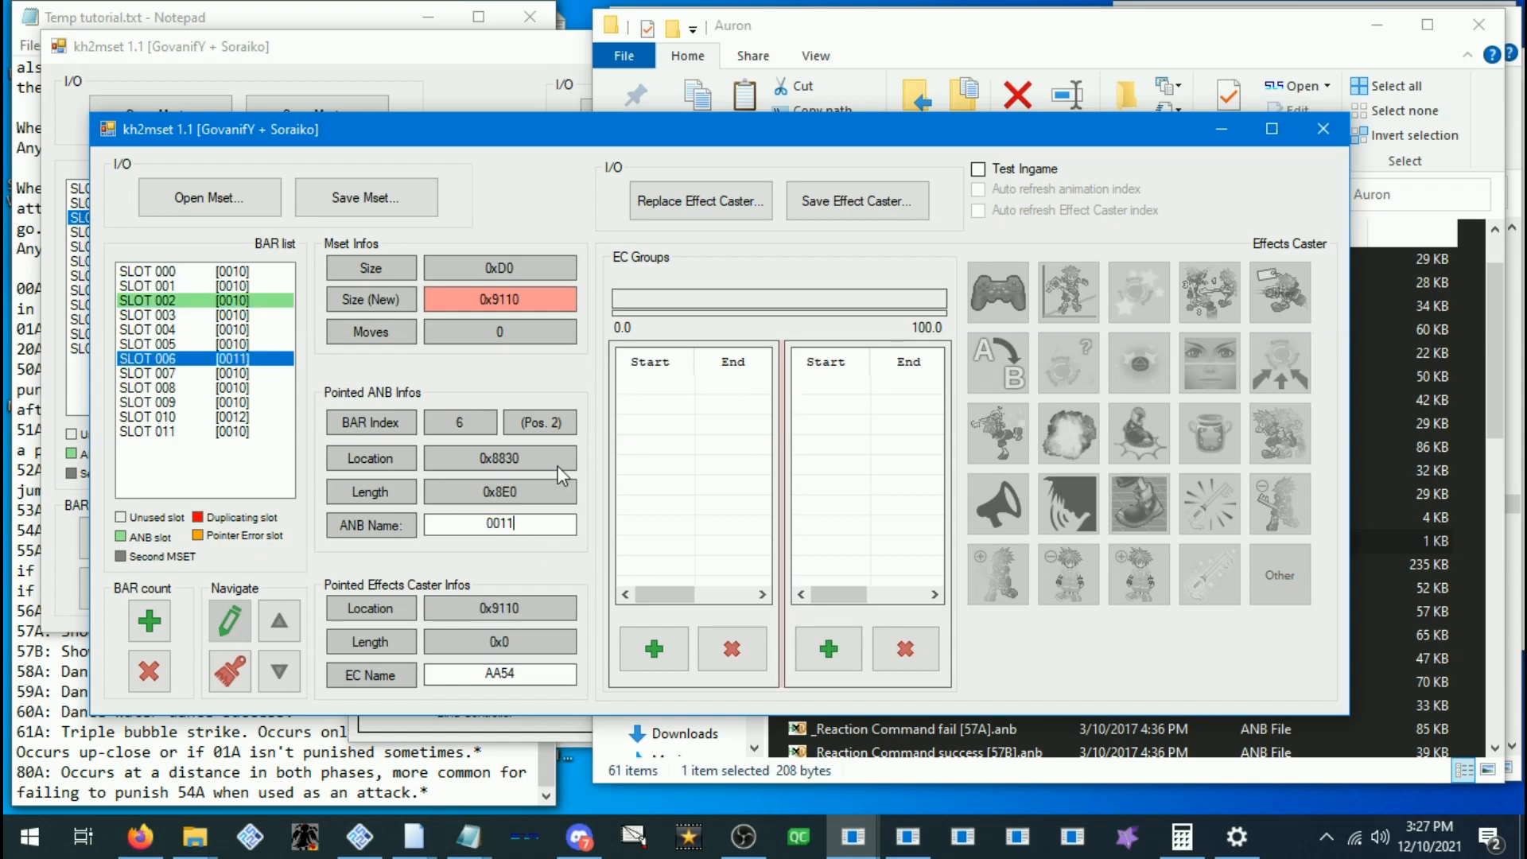
Examine the effect caster entries of slot 002 in both EC groups to see what each one does
{"action": "left_click", "coordinate": [233, 302]}
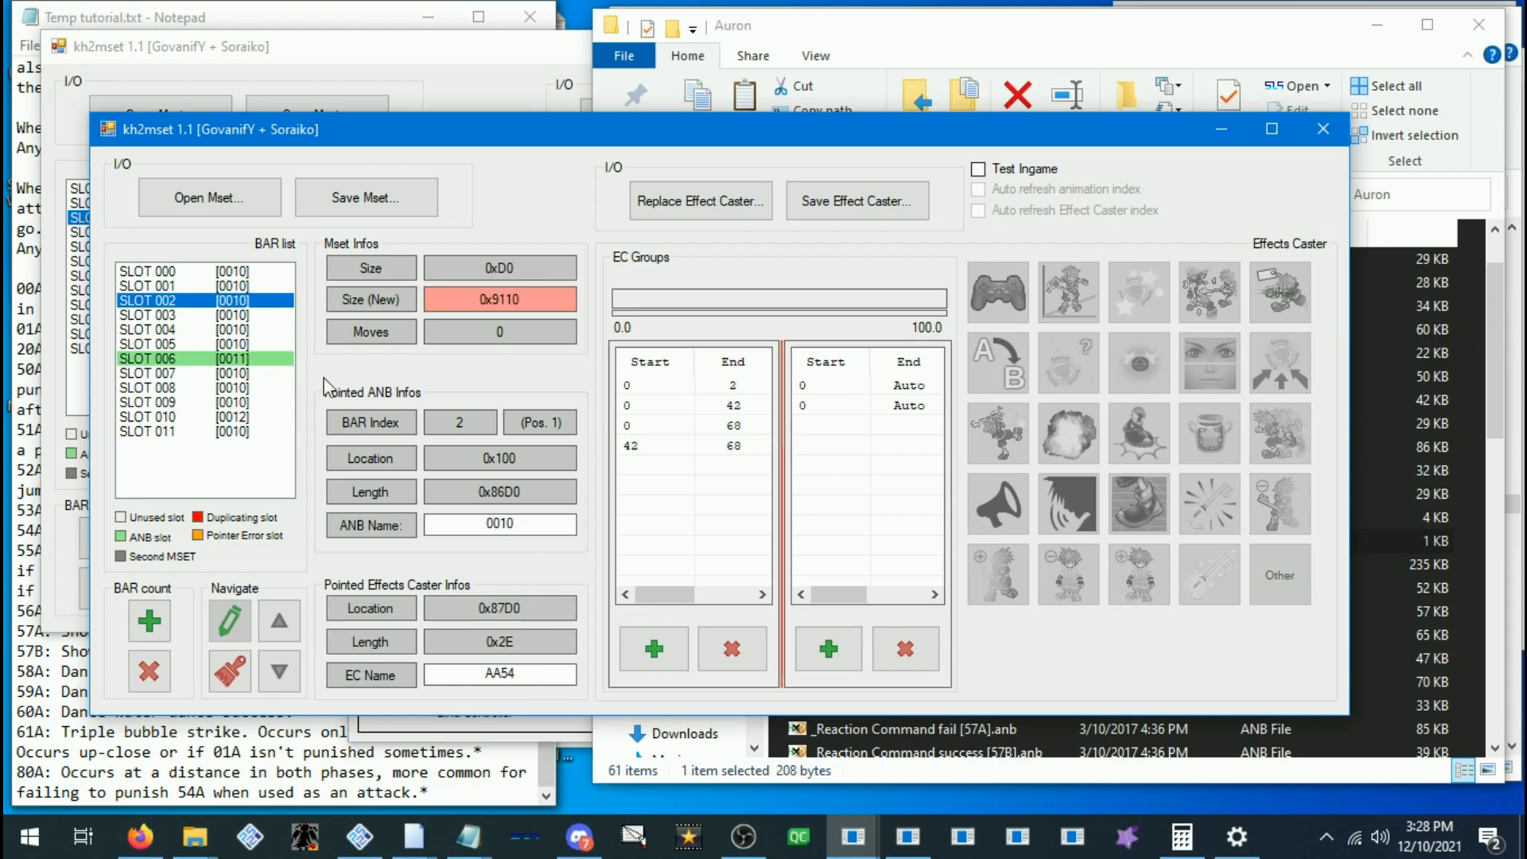
{"action": "left_click", "coordinate": [819, 387]}
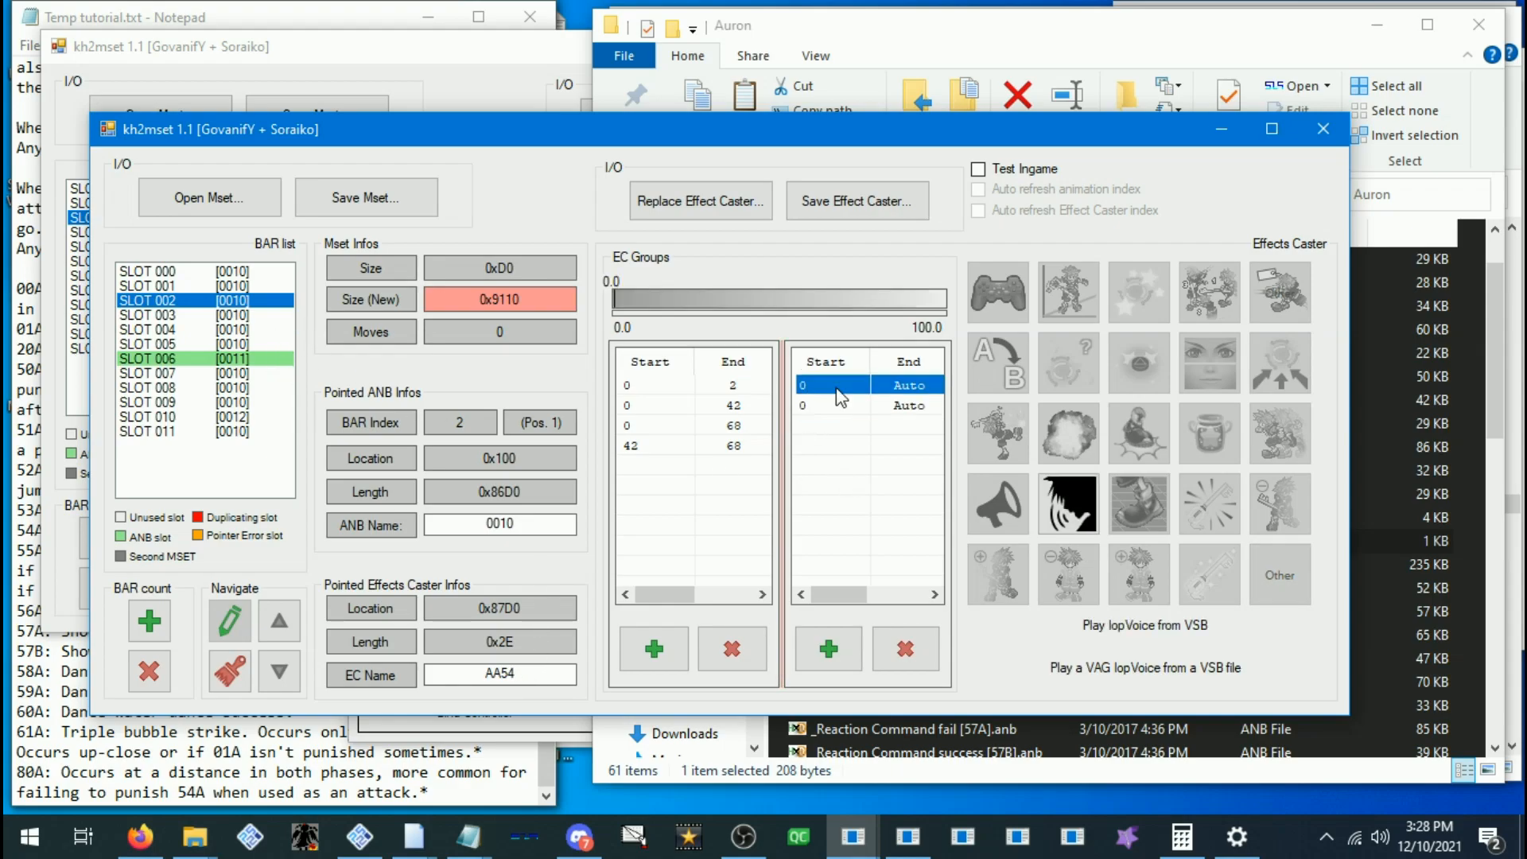
{"action": "left_click", "coordinate": [712, 427]}
{"action": "left_click", "coordinate": [708, 405]}
{"action": "left_click", "coordinate": [703, 386]}
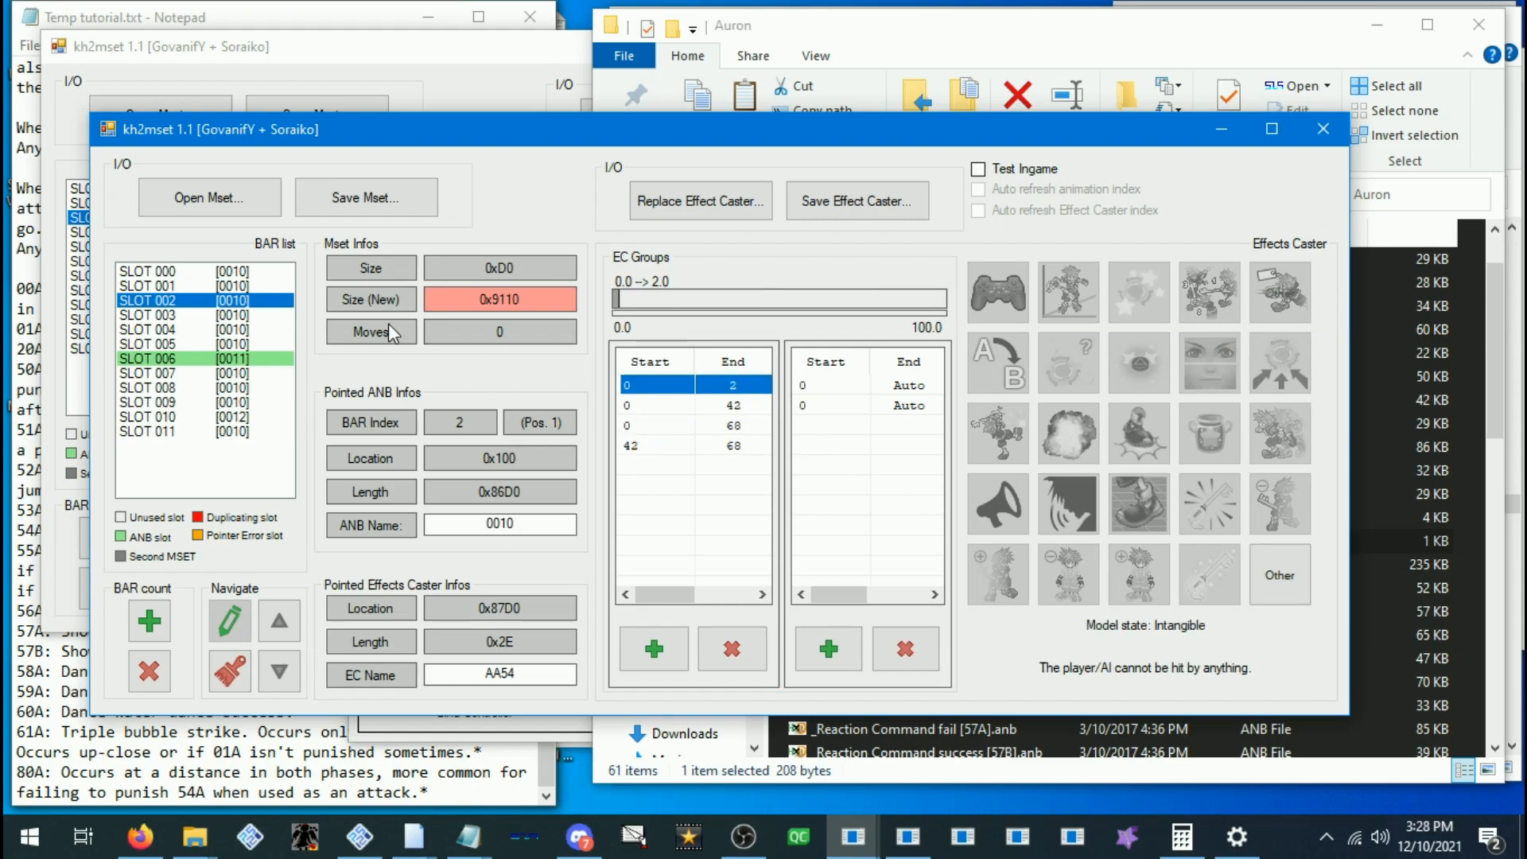
{"action": "left_click", "coordinate": [241, 318]}
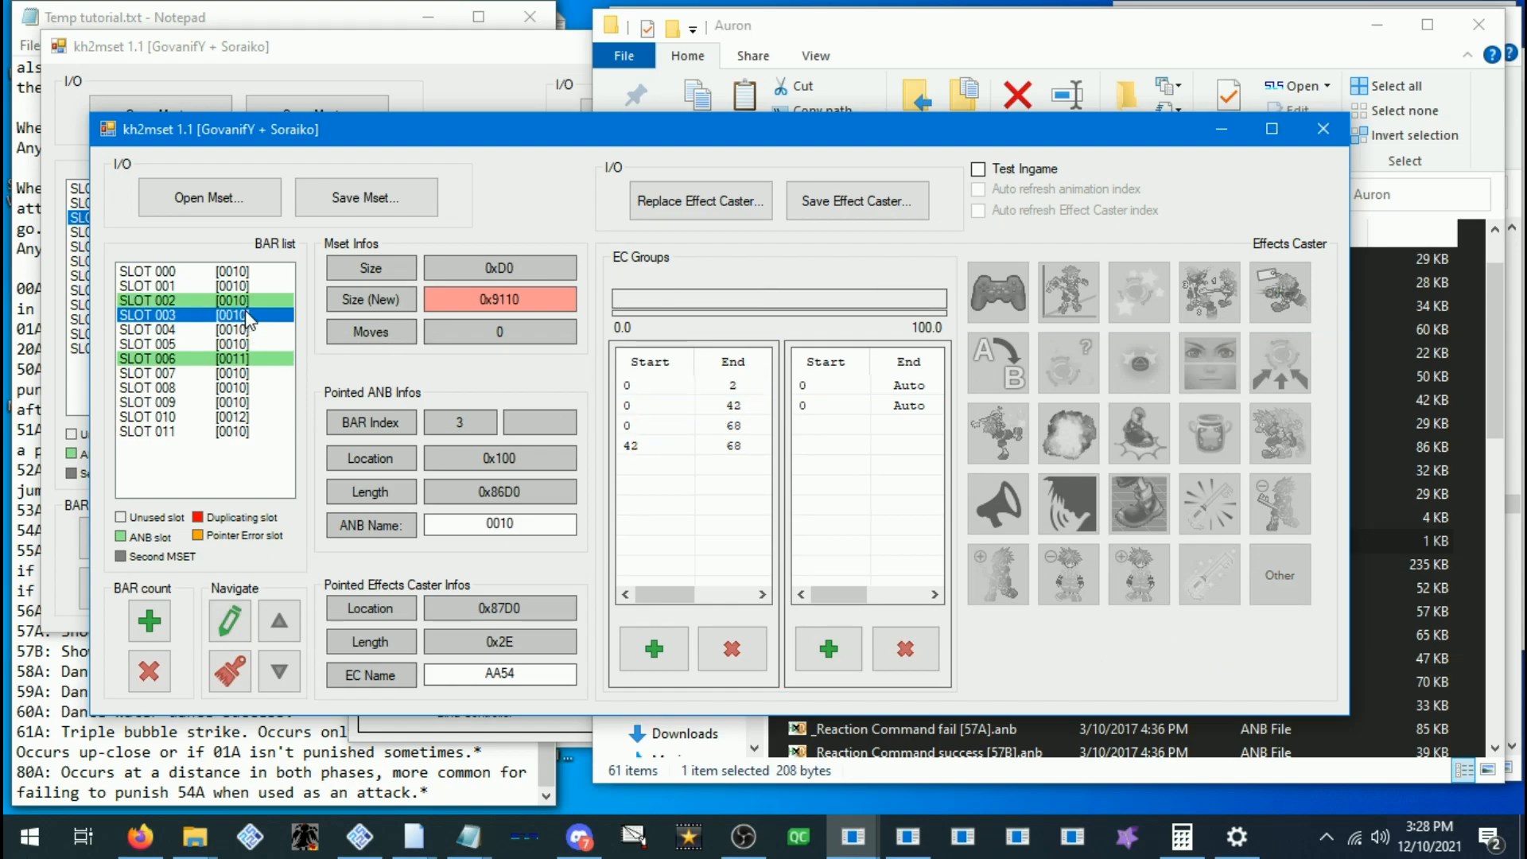
Delete the last three start/end effects of slot 002, keeping the 0–2 entry, and reload the slot
{"action": "mouse_move", "coordinate": [678, 490]}
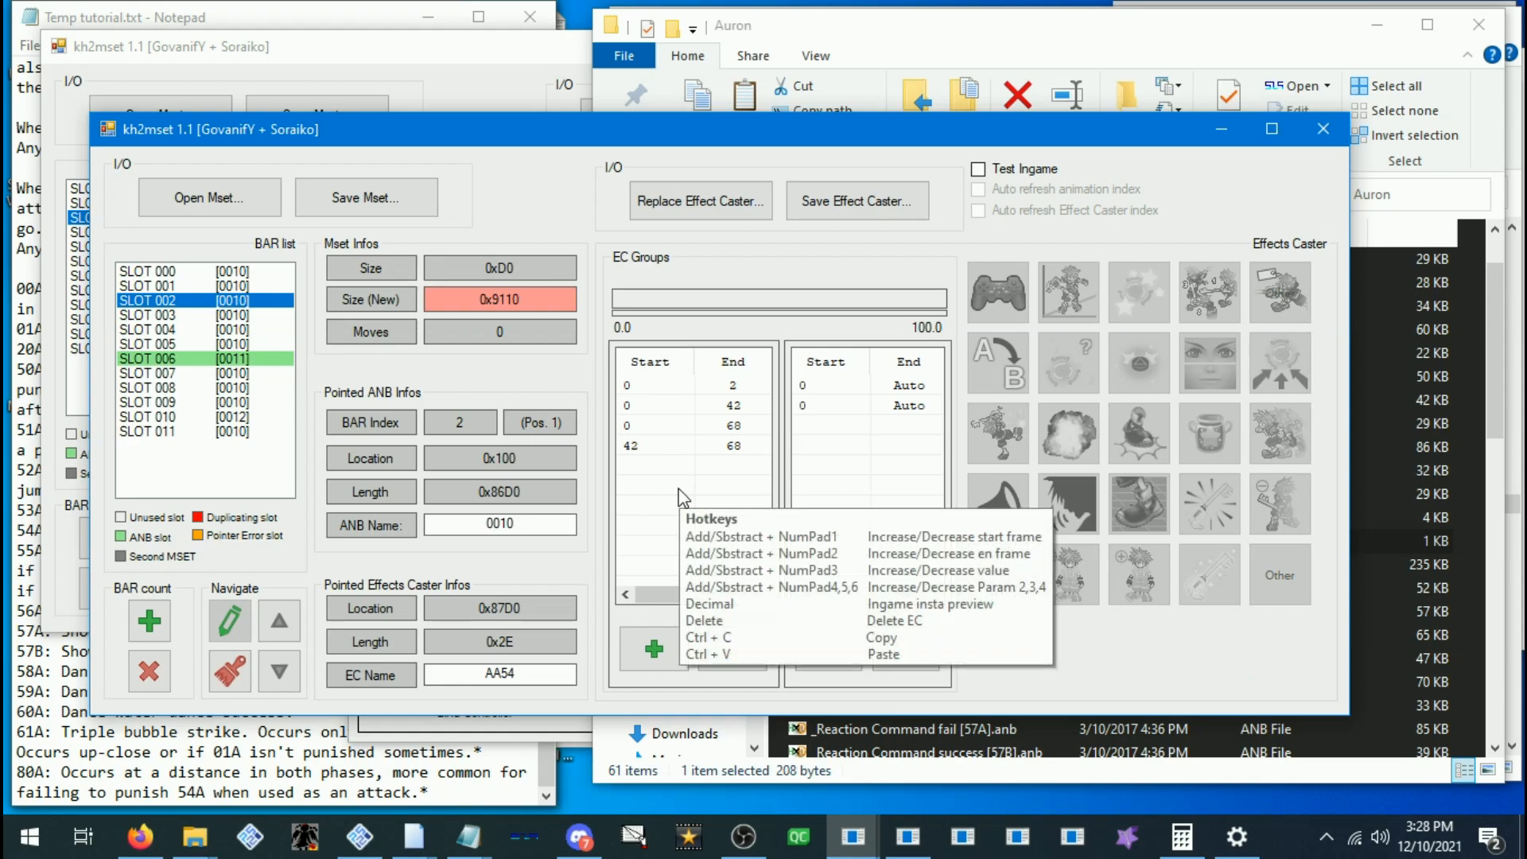
{"action": "left_click", "coordinate": [660, 447]}
{"action": "left_click", "coordinate": [646, 428]}
{"action": "left_click", "coordinate": [641, 446]}
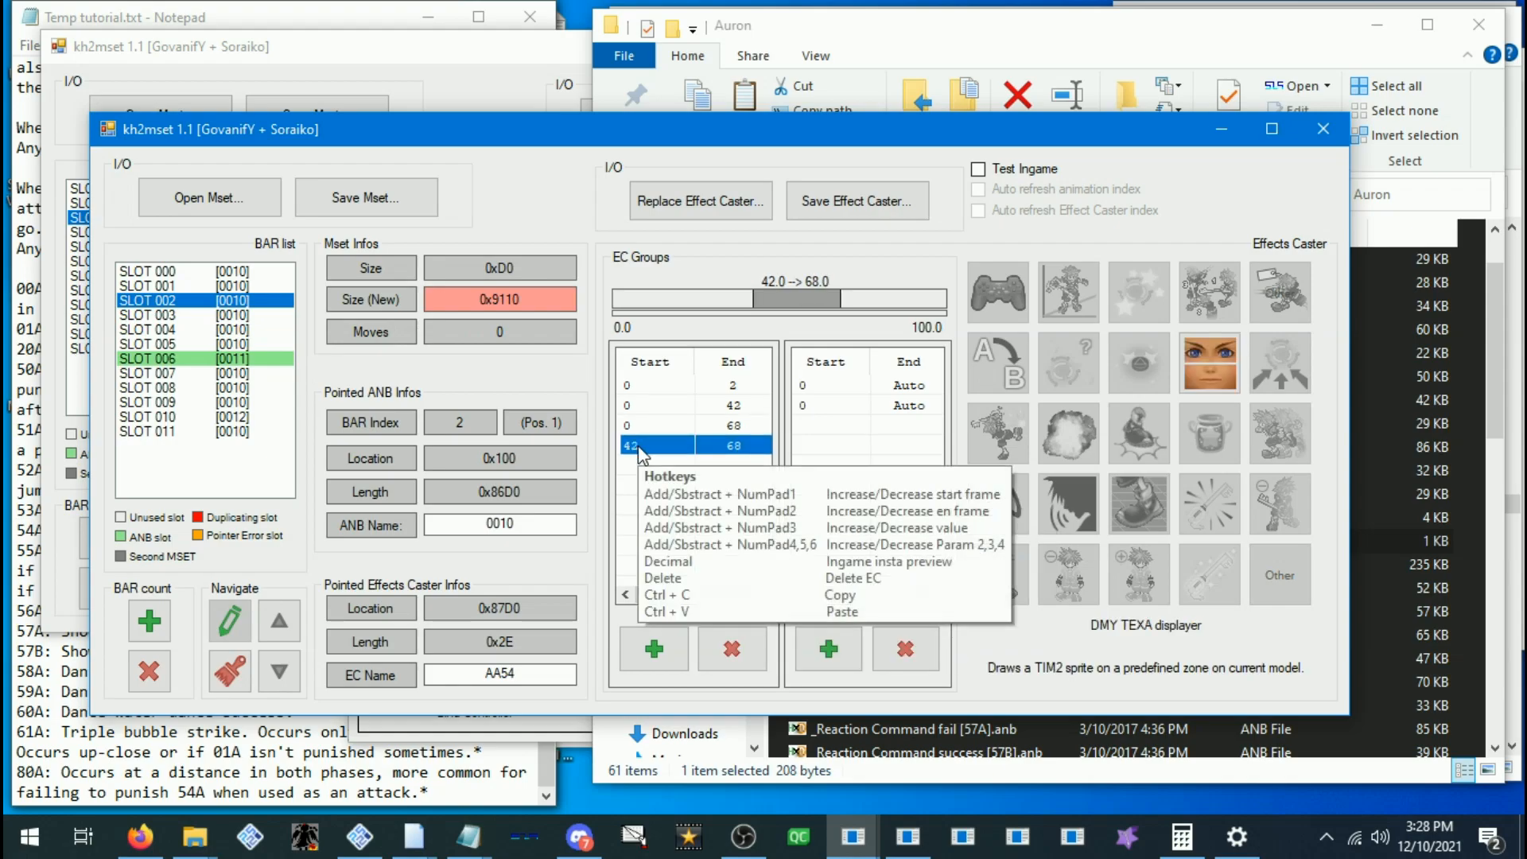
{"action": "key", "text": "Delete"}
{"action": "key", "text": "Delete"}
{"action": "key", "text": "Delete"}
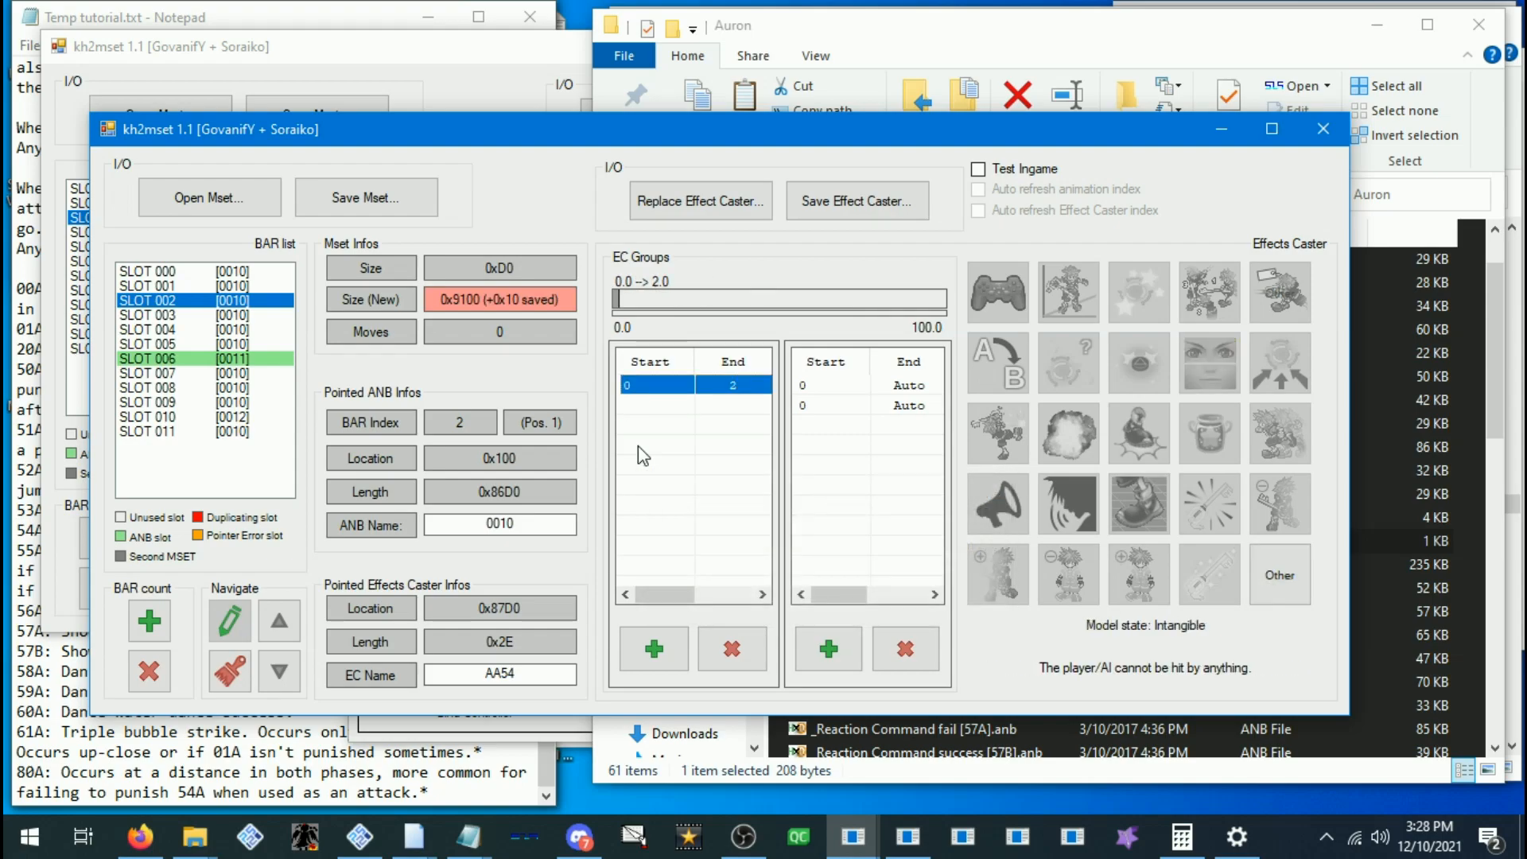
{"action": "left_click", "coordinate": [253, 317]}
{"action": "left_click", "coordinate": [289, 303]}
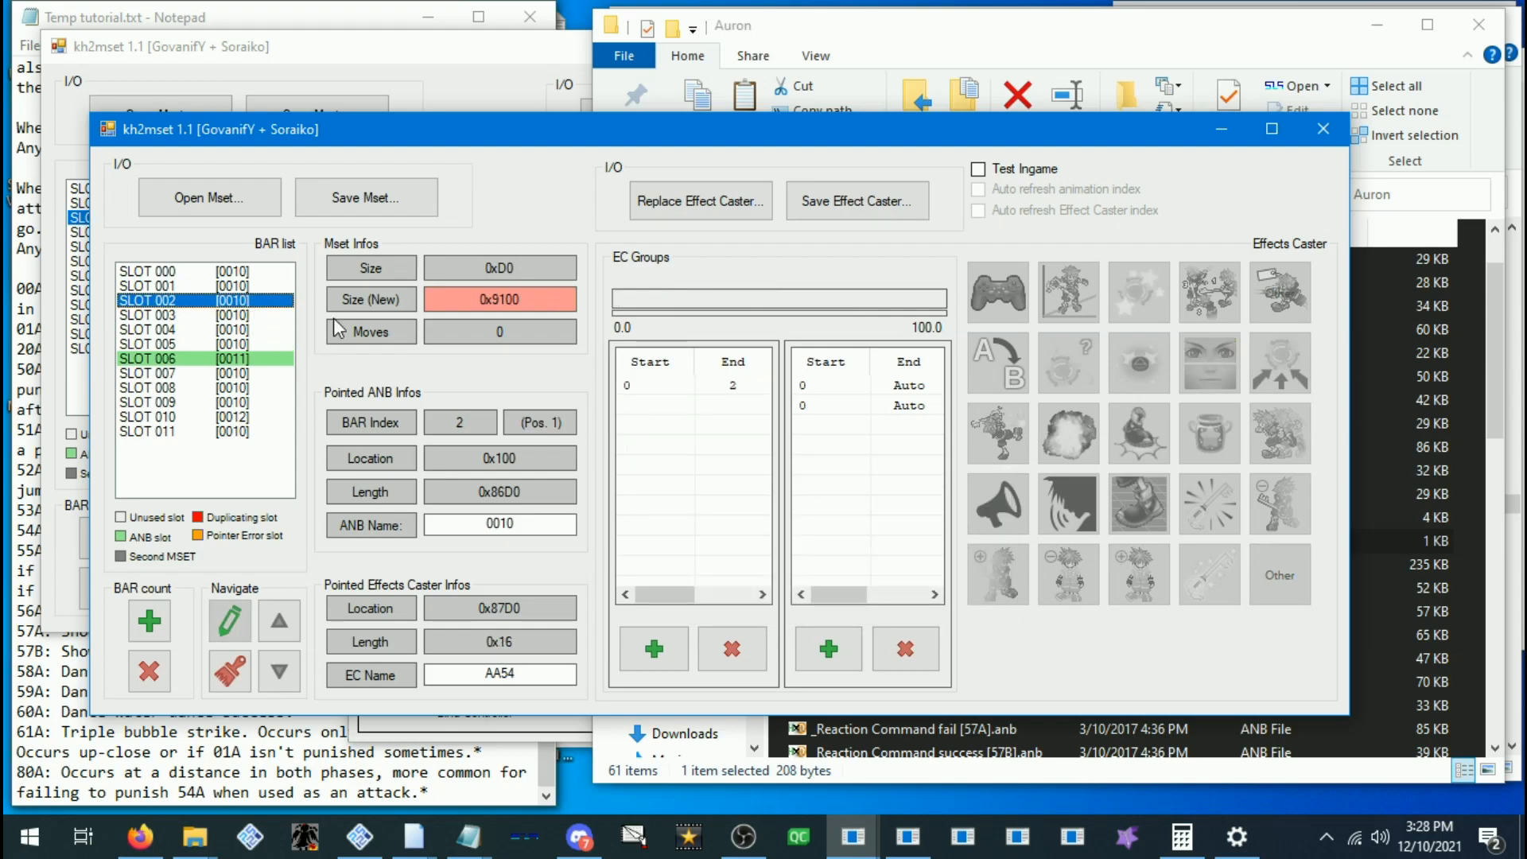
Remove the remaining 0–2 effect from slot 002 and add a Damage effect to the start/end group instead
{"action": "left_click", "coordinate": [690, 390]}
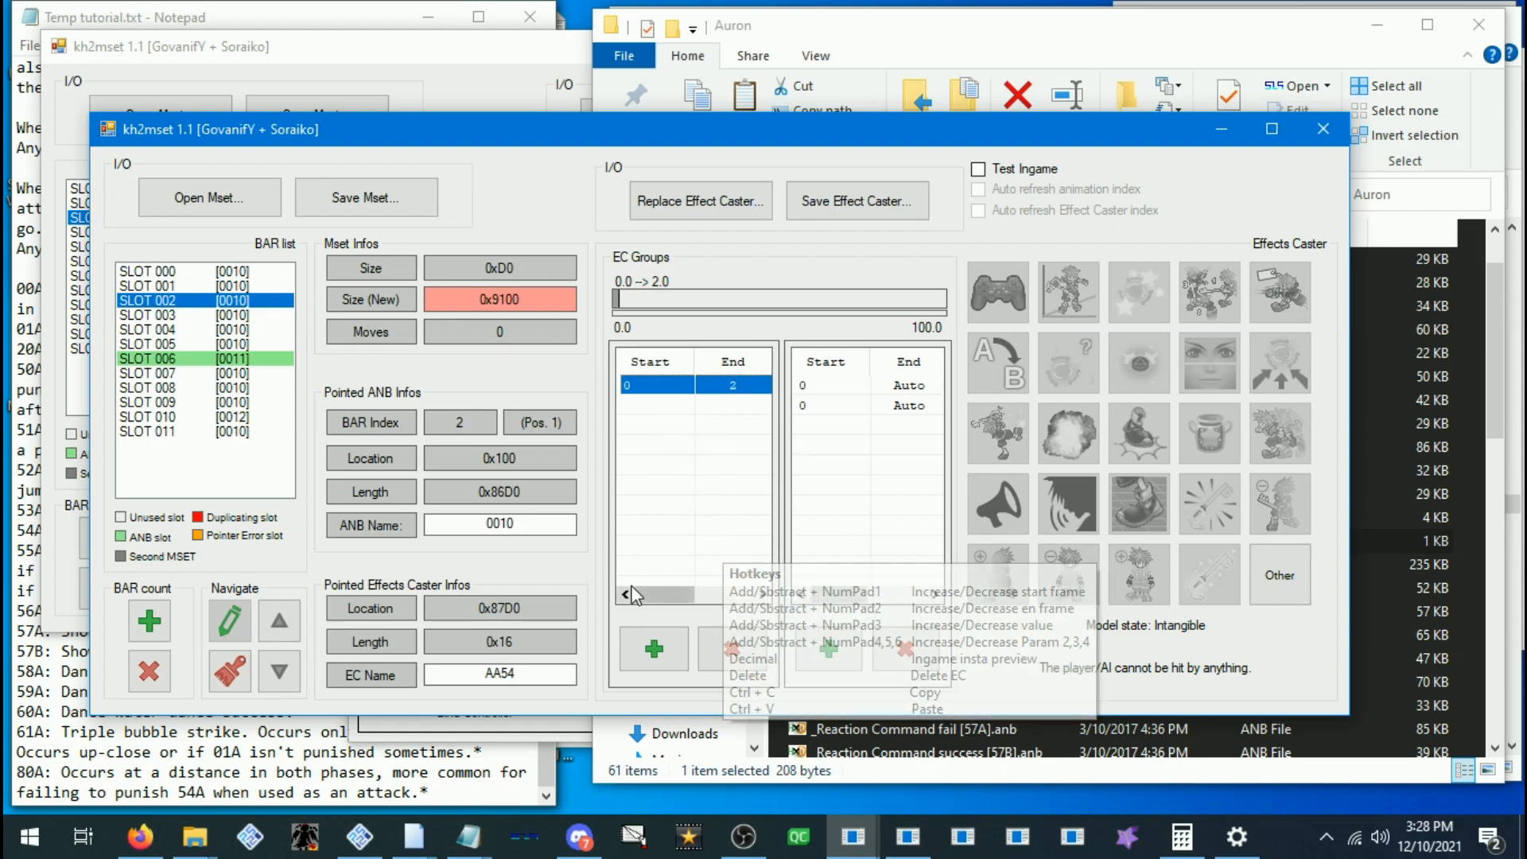
{"action": "left_click", "coordinate": [654, 649]}
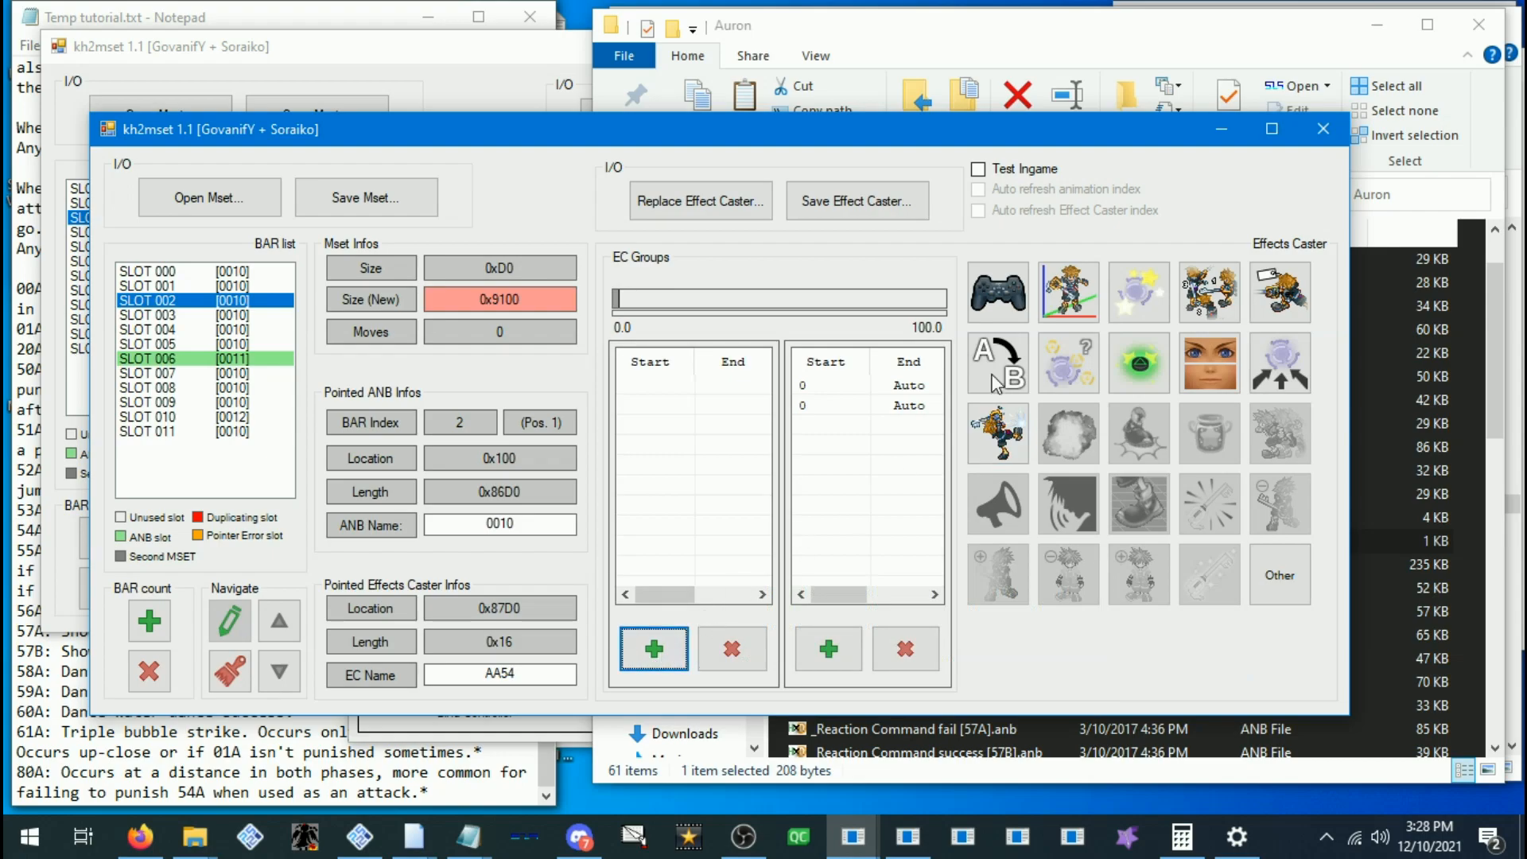
{"action": "left_click", "coordinate": [1135, 304]}
{"action": "left_click", "coordinate": [703, 469]}
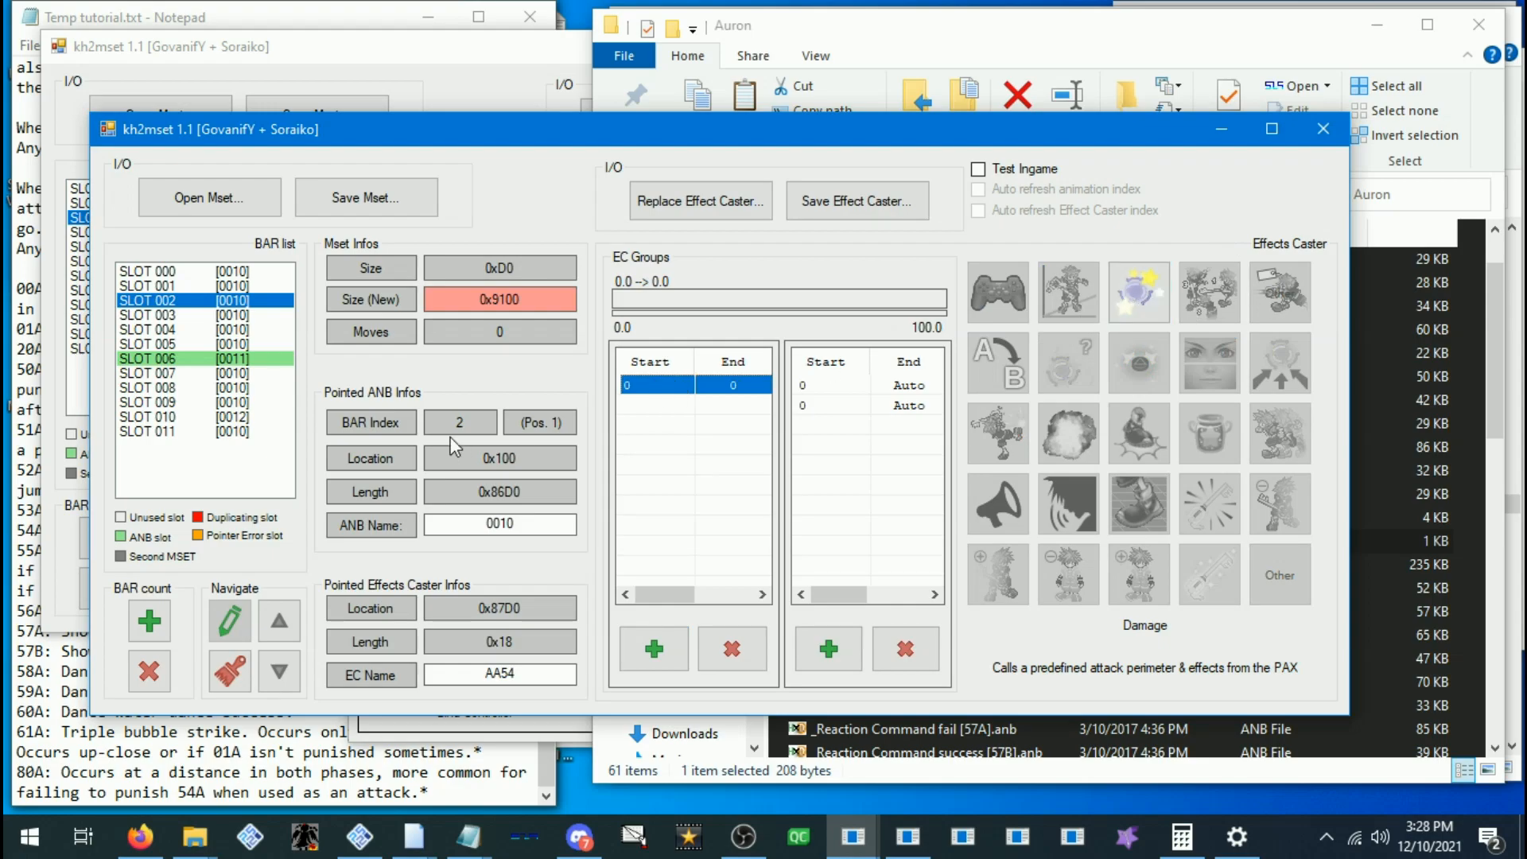
Set both the start frame and the end frame of the Damage effect to 800
{"action": "left_click", "coordinate": [644, 388]}
{"action": "type", "text": "800"}
{"action": "left_click", "coordinate": [753, 409]}
{"action": "left_click", "coordinate": [706, 389]}
{"action": "left_click", "coordinate": [739, 386]}
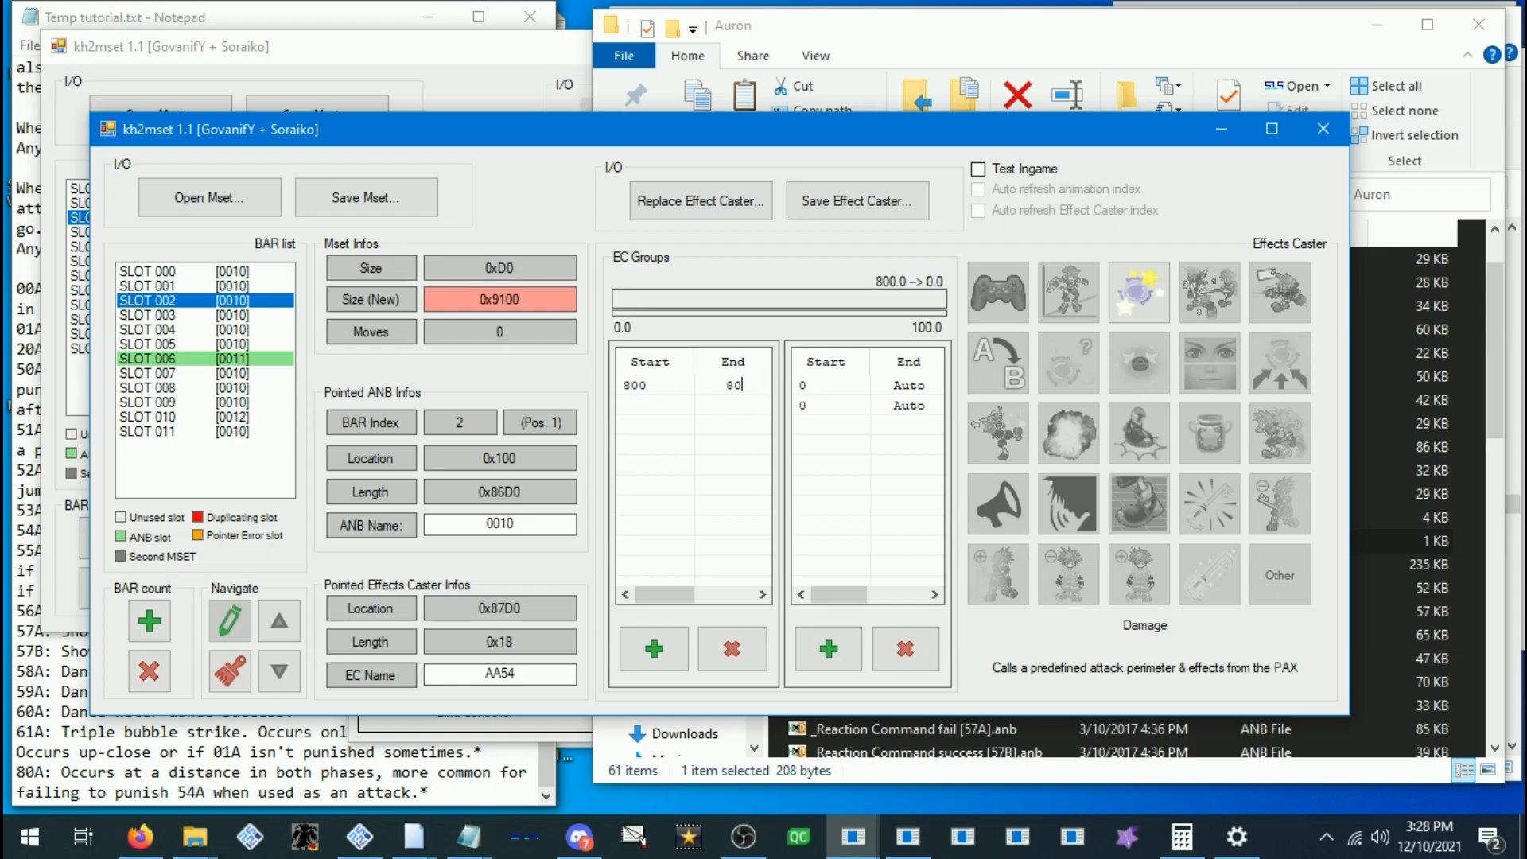
{"action": "left_click", "coordinate": [680, 392]}
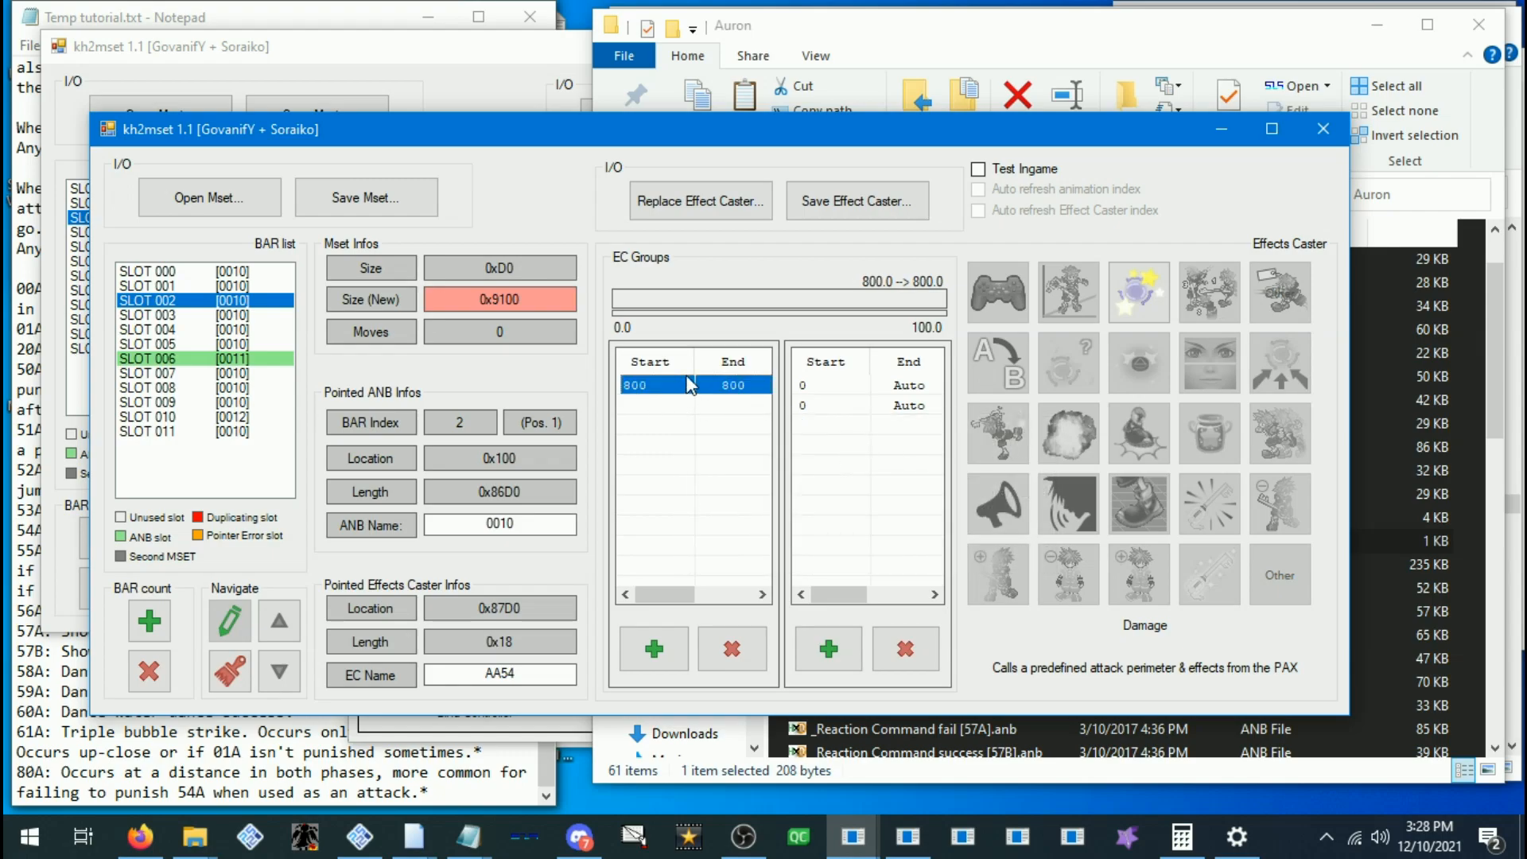
Delete both effects that run from frame 0 to Auto in the second EC group of slot 002
{"action": "right_click", "coordinate": [824, 408]}
{"action": "key", "text": "Escape"}
{"action": "left_click", "coordinate": [838, 410]}
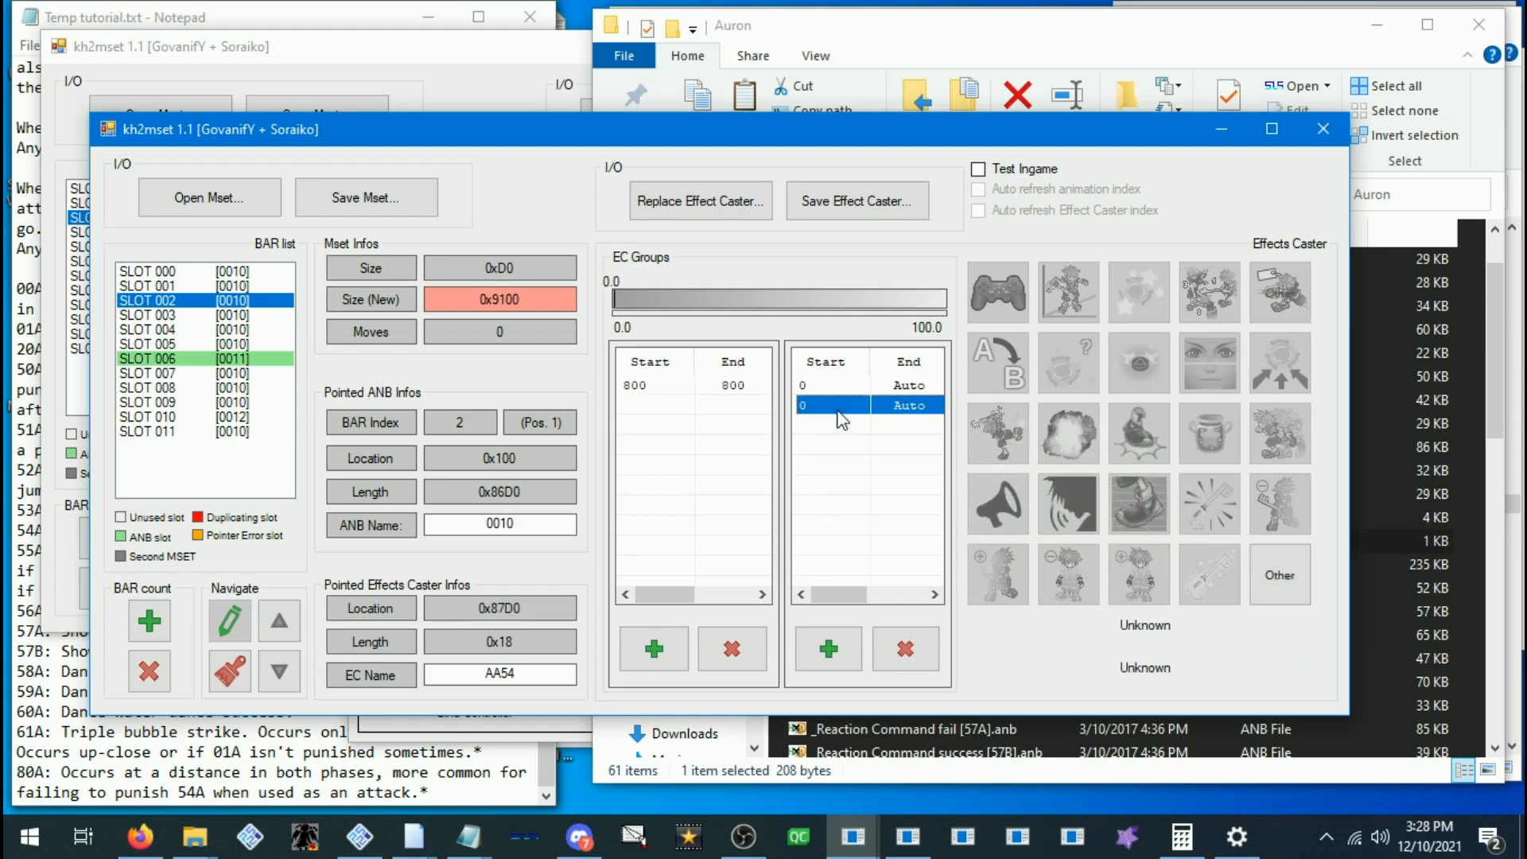
{"action": "left_click", "coordinate": [823, 386]}
{"action": "left_click", "coordinate": [835, 407]}
{"action": "mouse_move", "coordinate": [836, 417]}
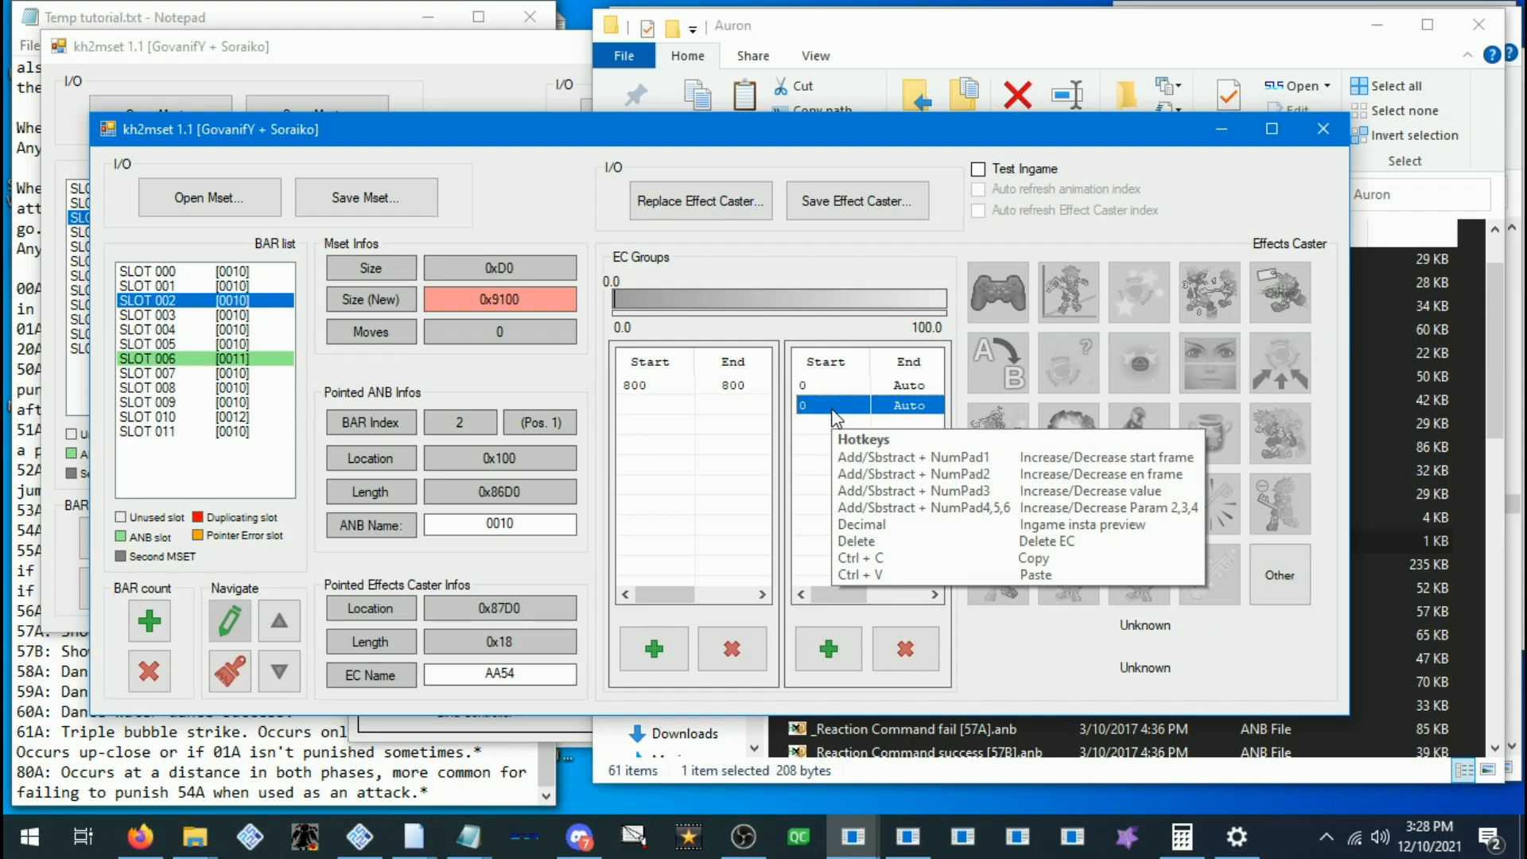
{"action": "key", "text": "Delete"}
{"action": "key", "text": "Delete"}
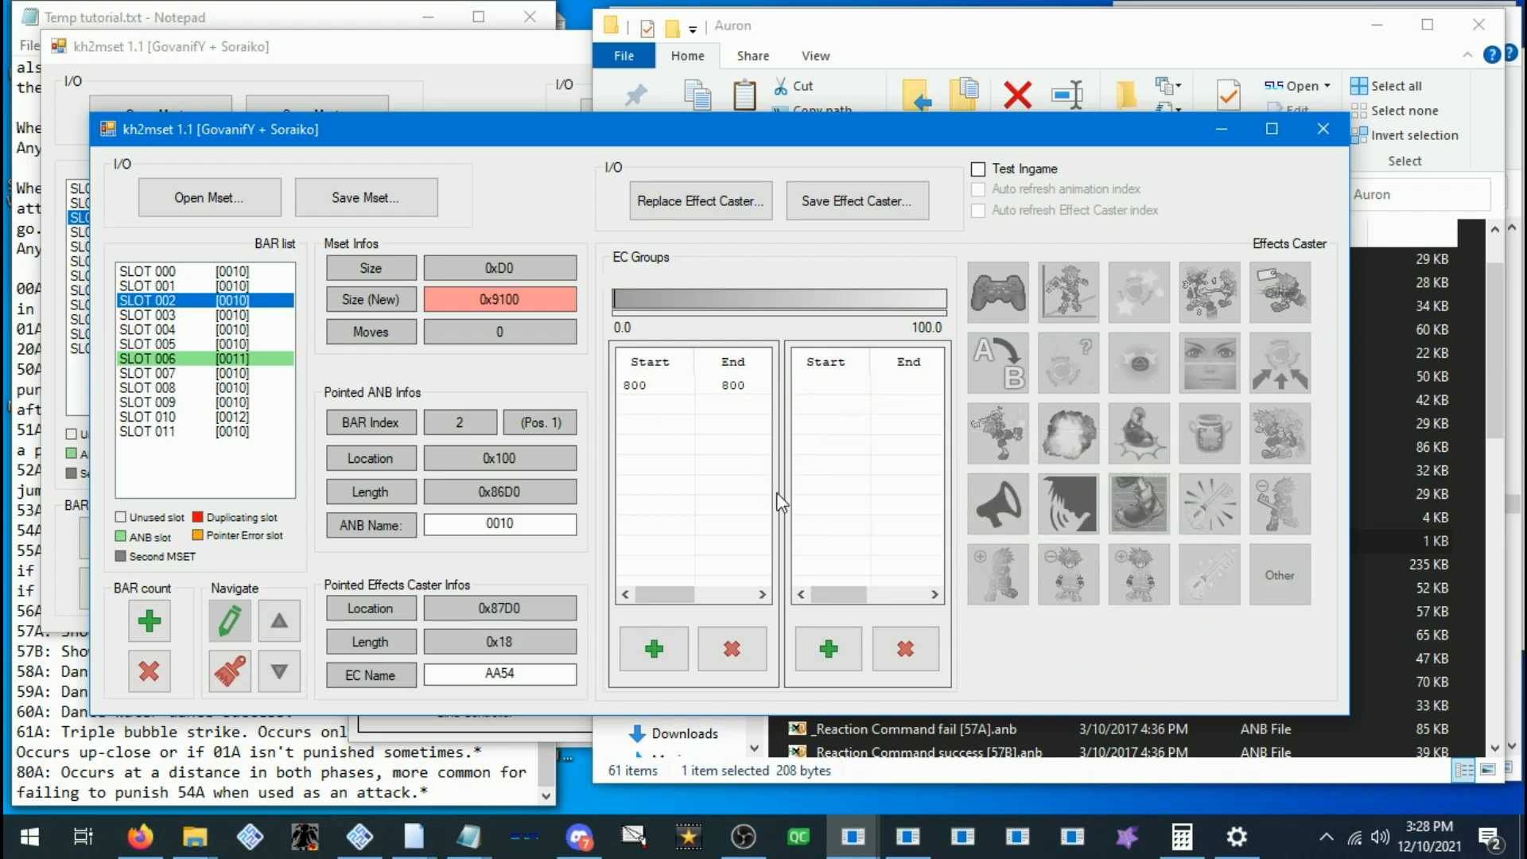
Add a PAX Sprite effect with start frame 800 to the second EC group of slot 002
{"action": "left_click", "coordinate": [830, 648]}
{"action": "double_click", "coordinate": [644, 416]}
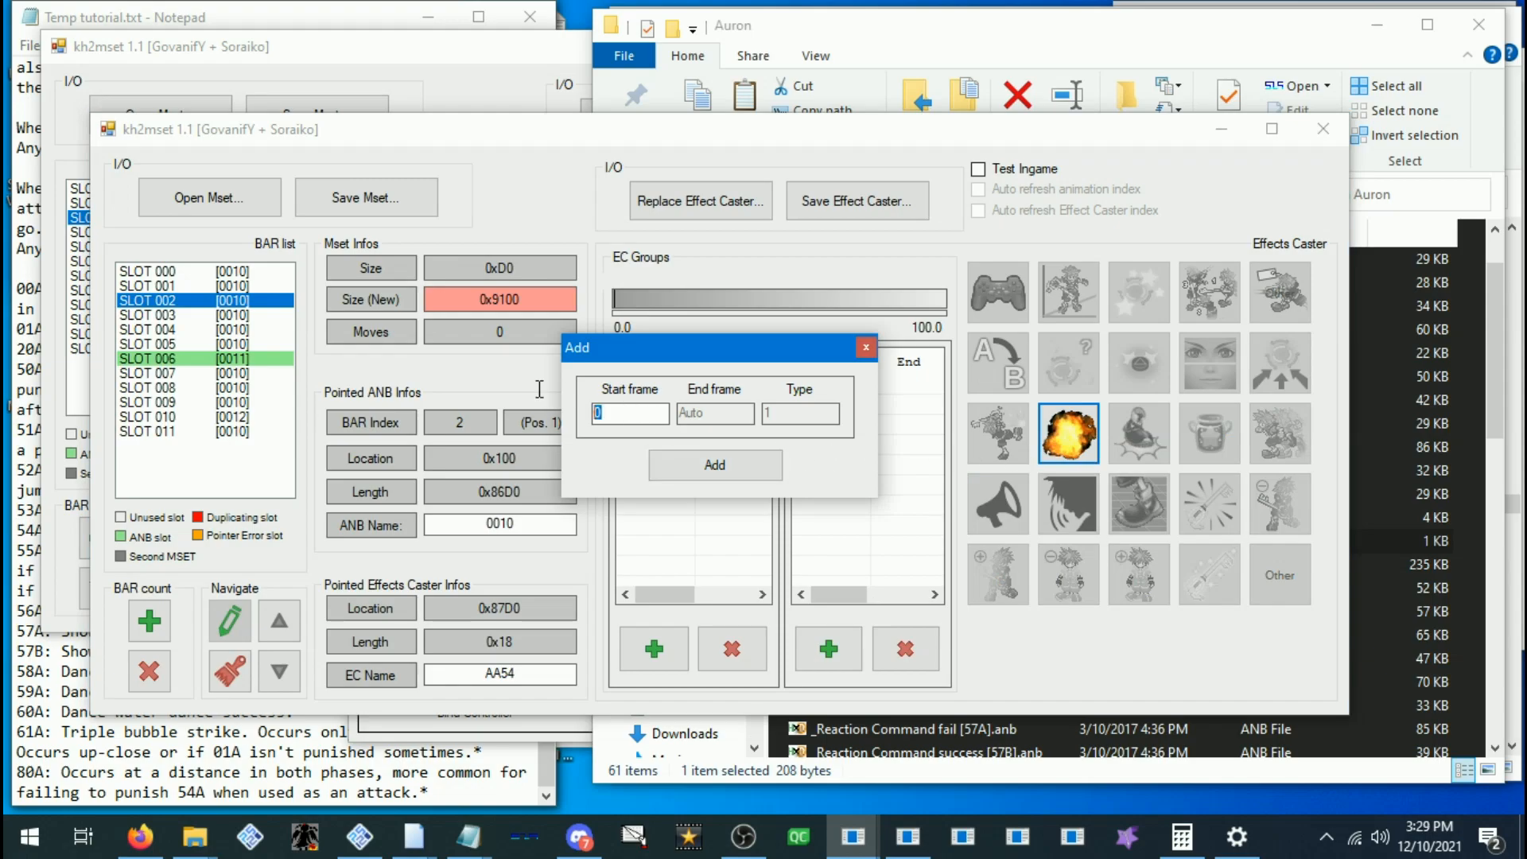
{"action": "type", "text": "800"}
{"action": "left_click", "coordinate": [712, 466]}
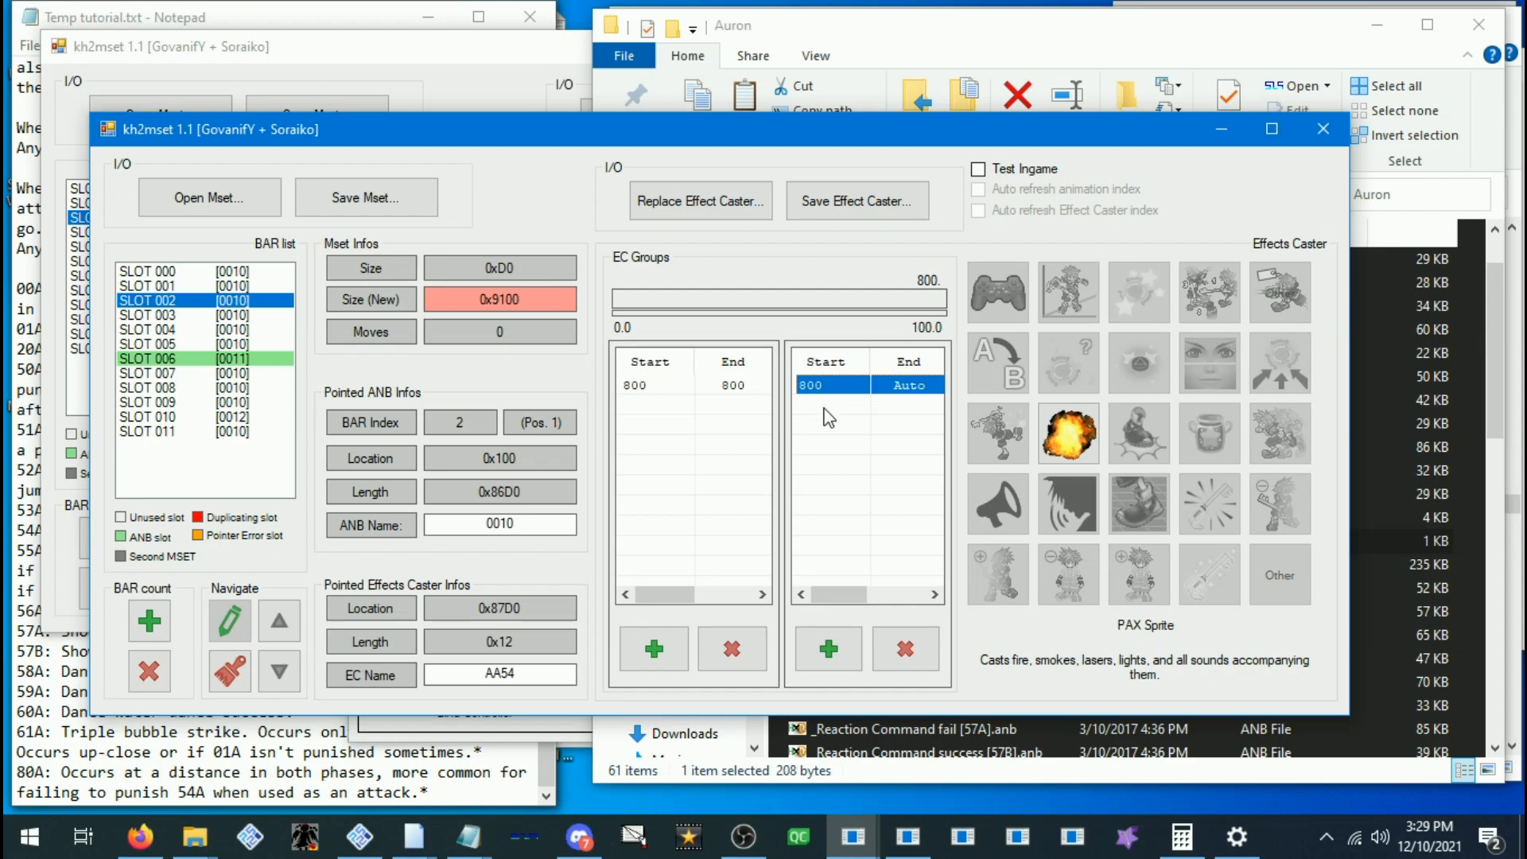
Fill the second EC group with many copies of the frame 800 PAX Sprite effect
{"action": "key", "text": "Insert"}
{"action": "key", "text": "Insert"}
{"action": "key", "text": "Insert"}
{"action": "key", "text": "Insert"}
{"action": "key", "text": "Insert"}
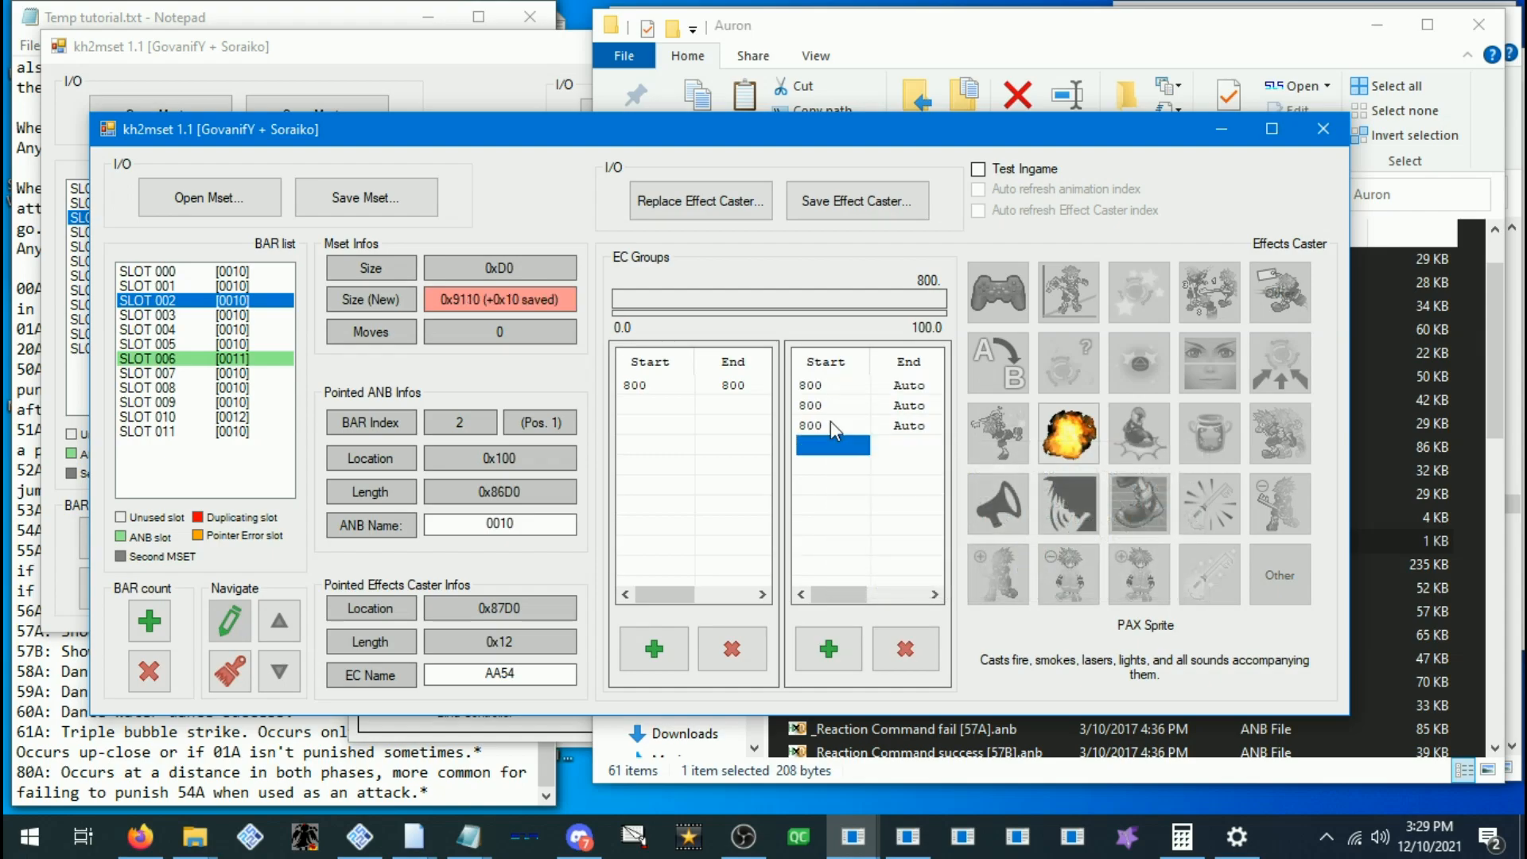
{"action": "key", "text": "Insert"}
{"action": "key", "text": "Insert"}
{"action": "key", "text": "Insert"}
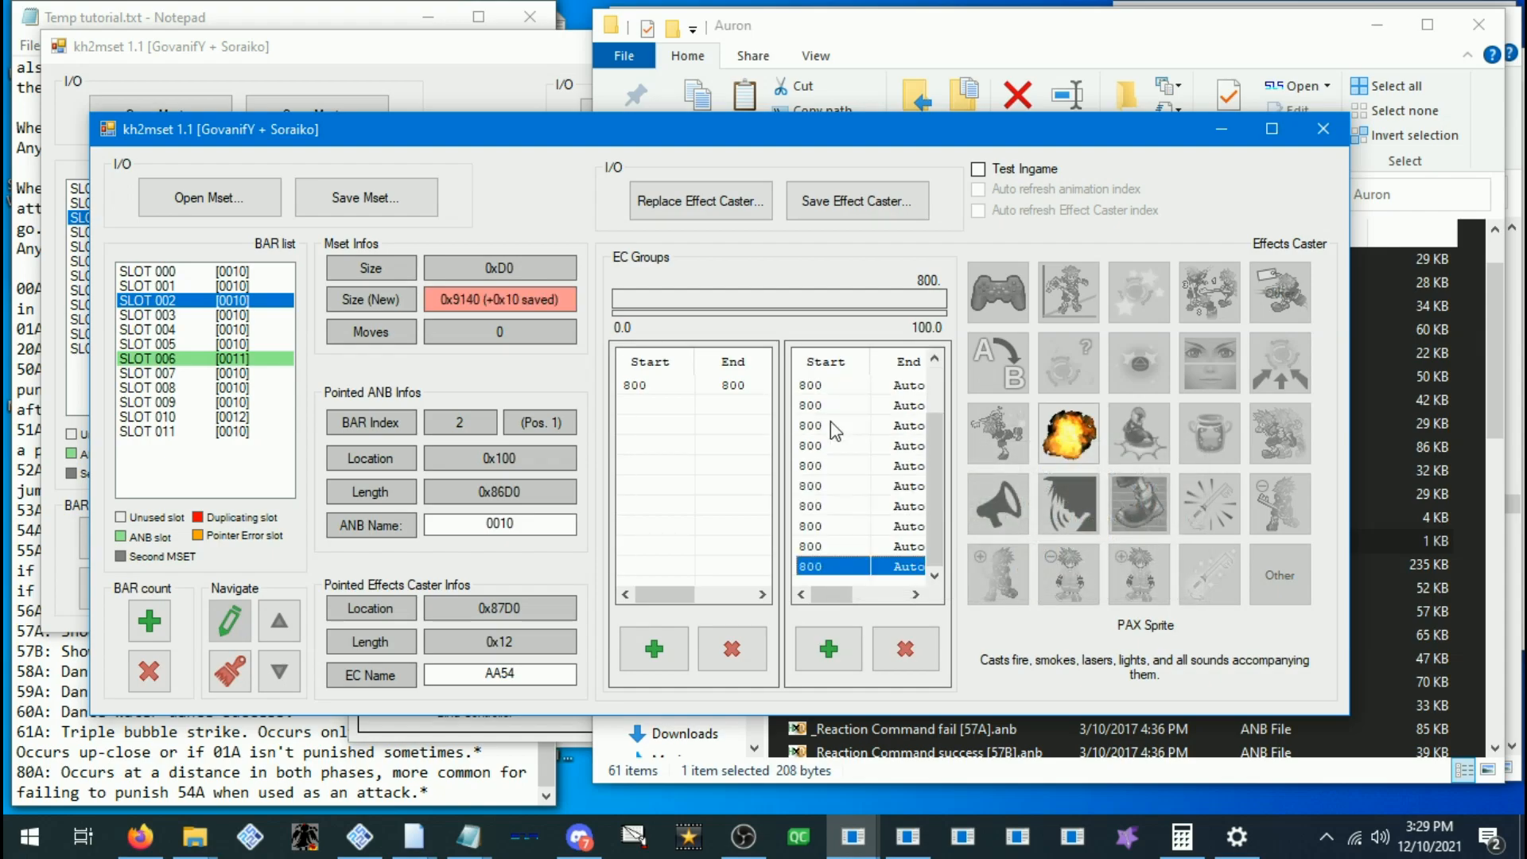
{"action": "key", "text": "Insert"}
{"action": "key", "text": "Insert"}
{"action": "key", "text": "Insert"}
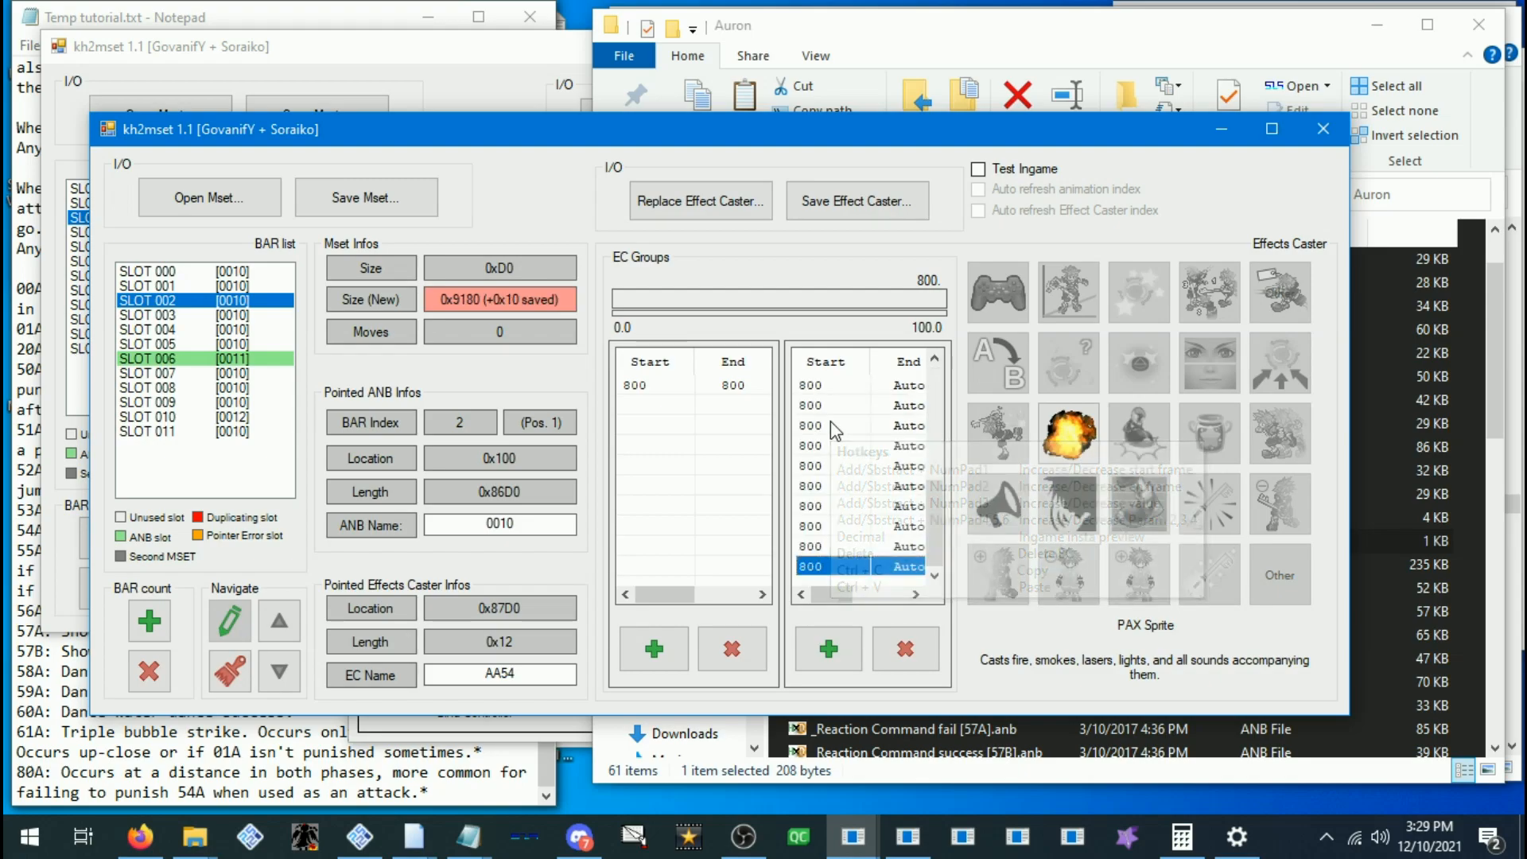
Review the effect entries in both EC groups of slot 002, including the full PAX Sprite list and the Damage effect
{"action": "left_click", "coordinate": [248, 329]}
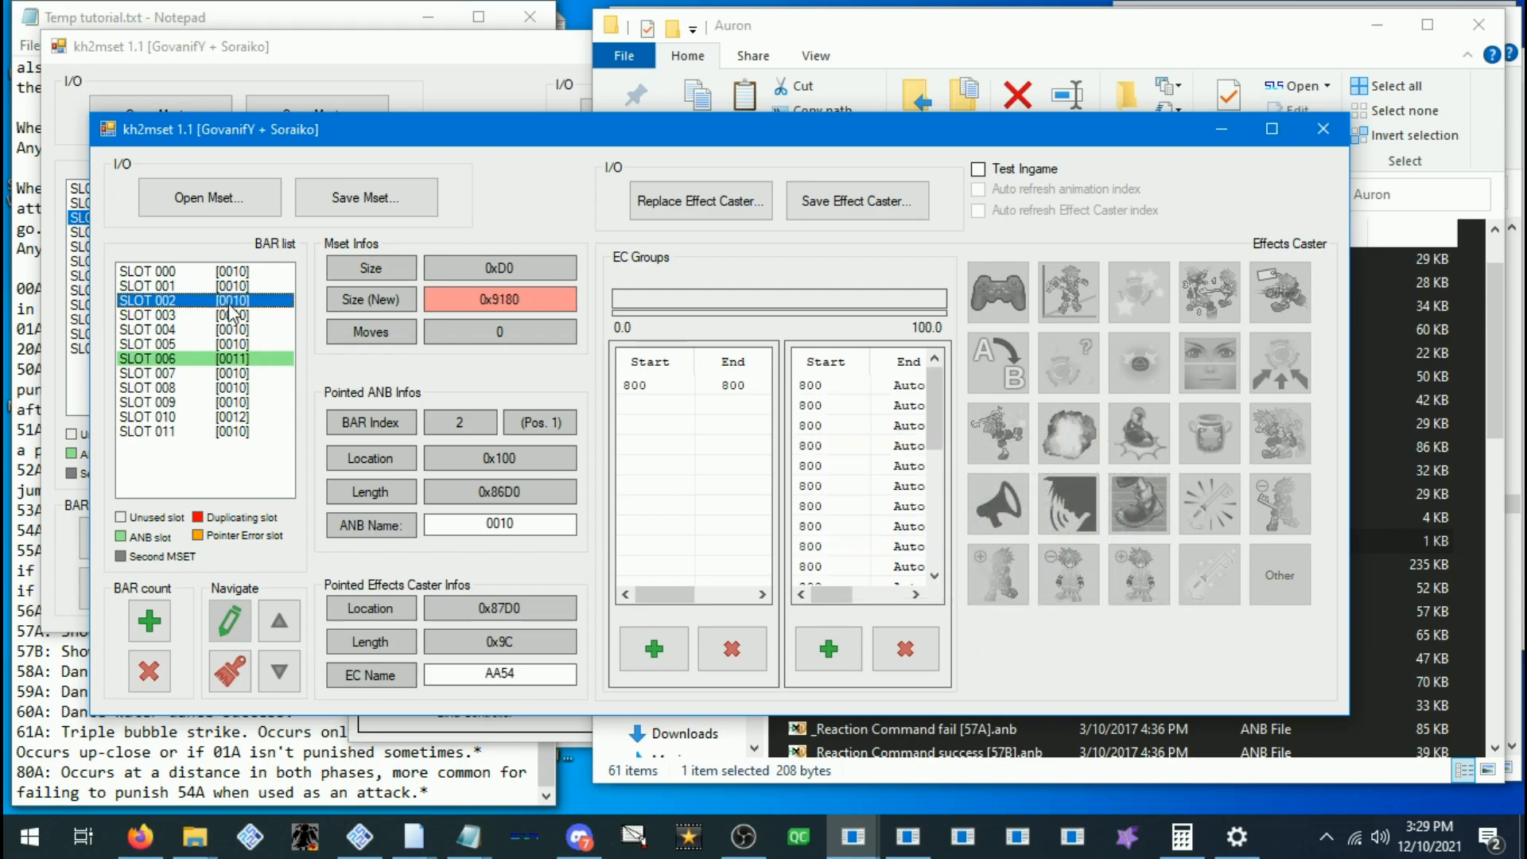
{"action": "left_click", "coordinate": [242, 301]}
{"action": "scroll", "coordinate": [843, 476], "scroll_direction": "up", "scroll_amount": 5}
{"action": "scroll", "coordinate": [843, 471], "scroll_direction": "down", "scroll_amount": 5}
{"action": "scroll", "coordinate": [843, 459], "scroll_direction": "up", "scroll_amount": 5}
{"action": "mouse_move", "coordinate": [844, 455]}
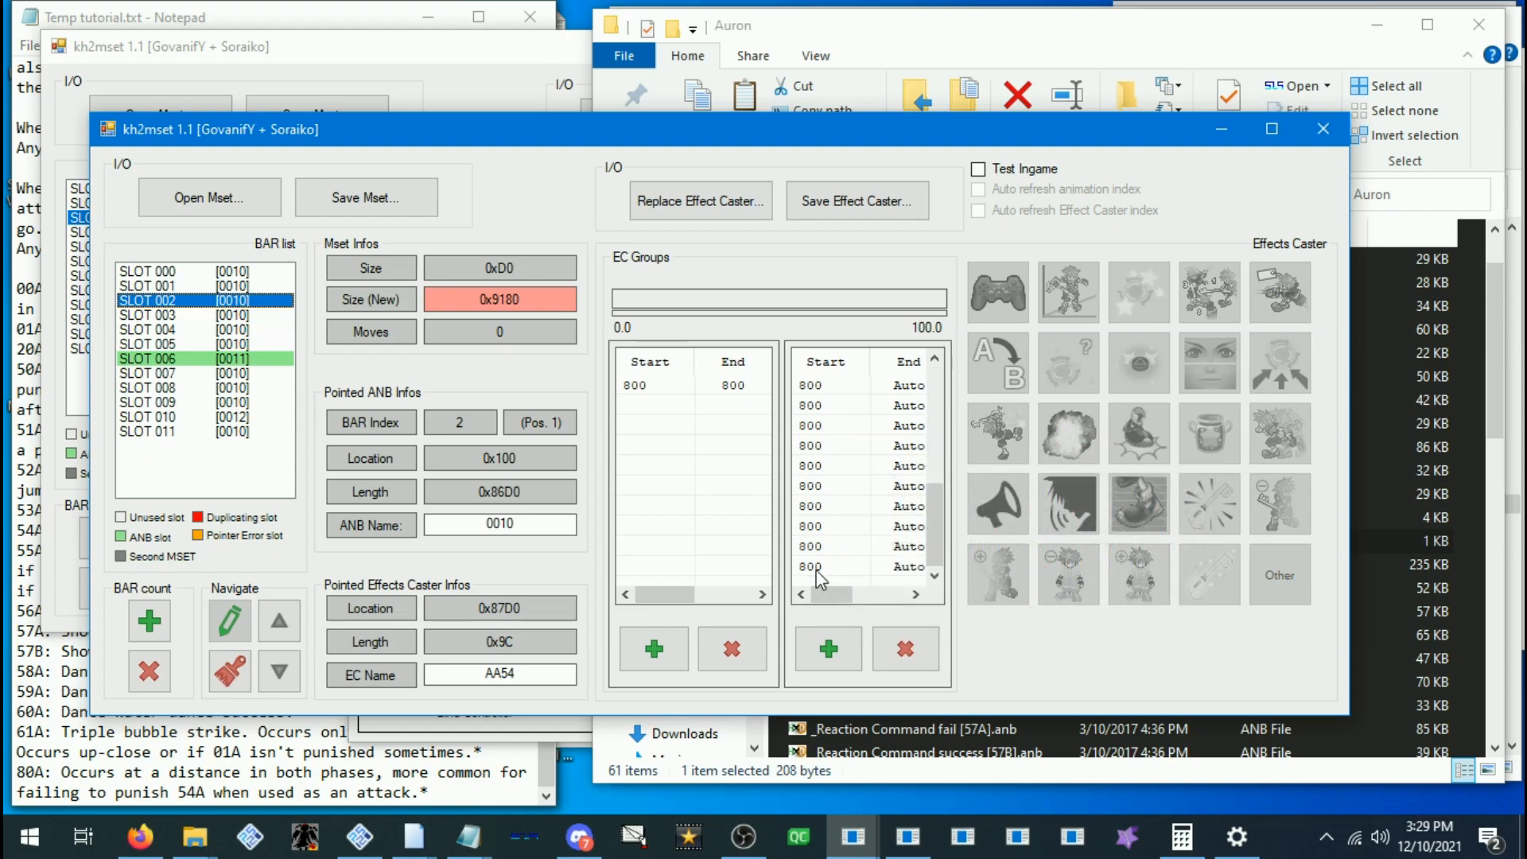
{"action": "left_click", "coordinate": [691, 388]}
{"action": "left_click", "coordinate": [674, 433]}
{"action": "left_click", "coordinate": [690, 390]}
{"action": "left_click", "coordinate": [687, 429]}
{"action": "left_click", "coordinate": [694, 396]}
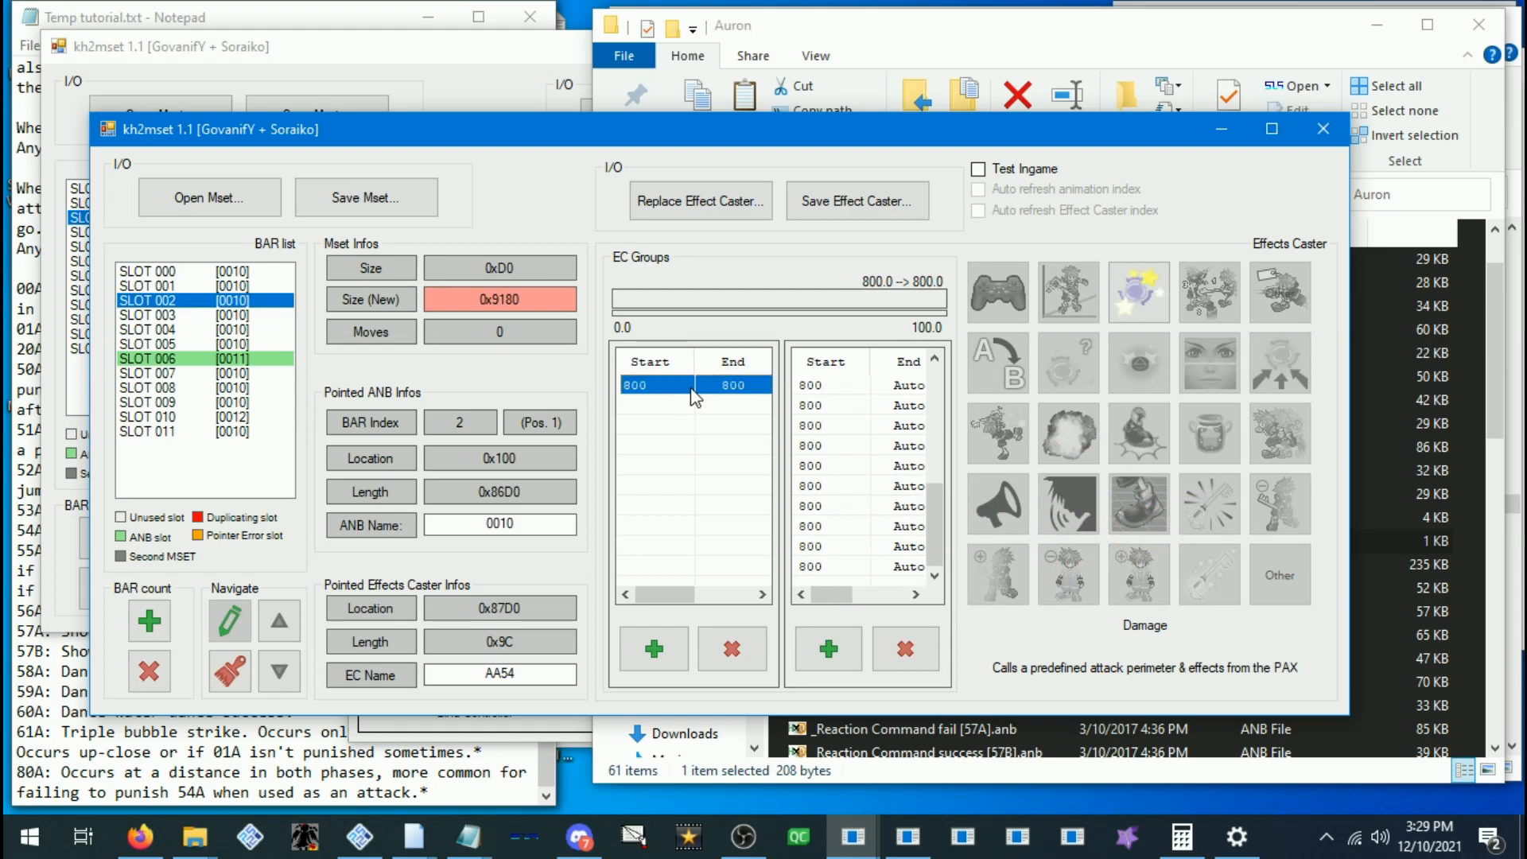
Add a Damage effect with start frame 800 and end frame 800 to the first EC group of slot 006
{"action": "left_click", "coordinate": [265, 361]}
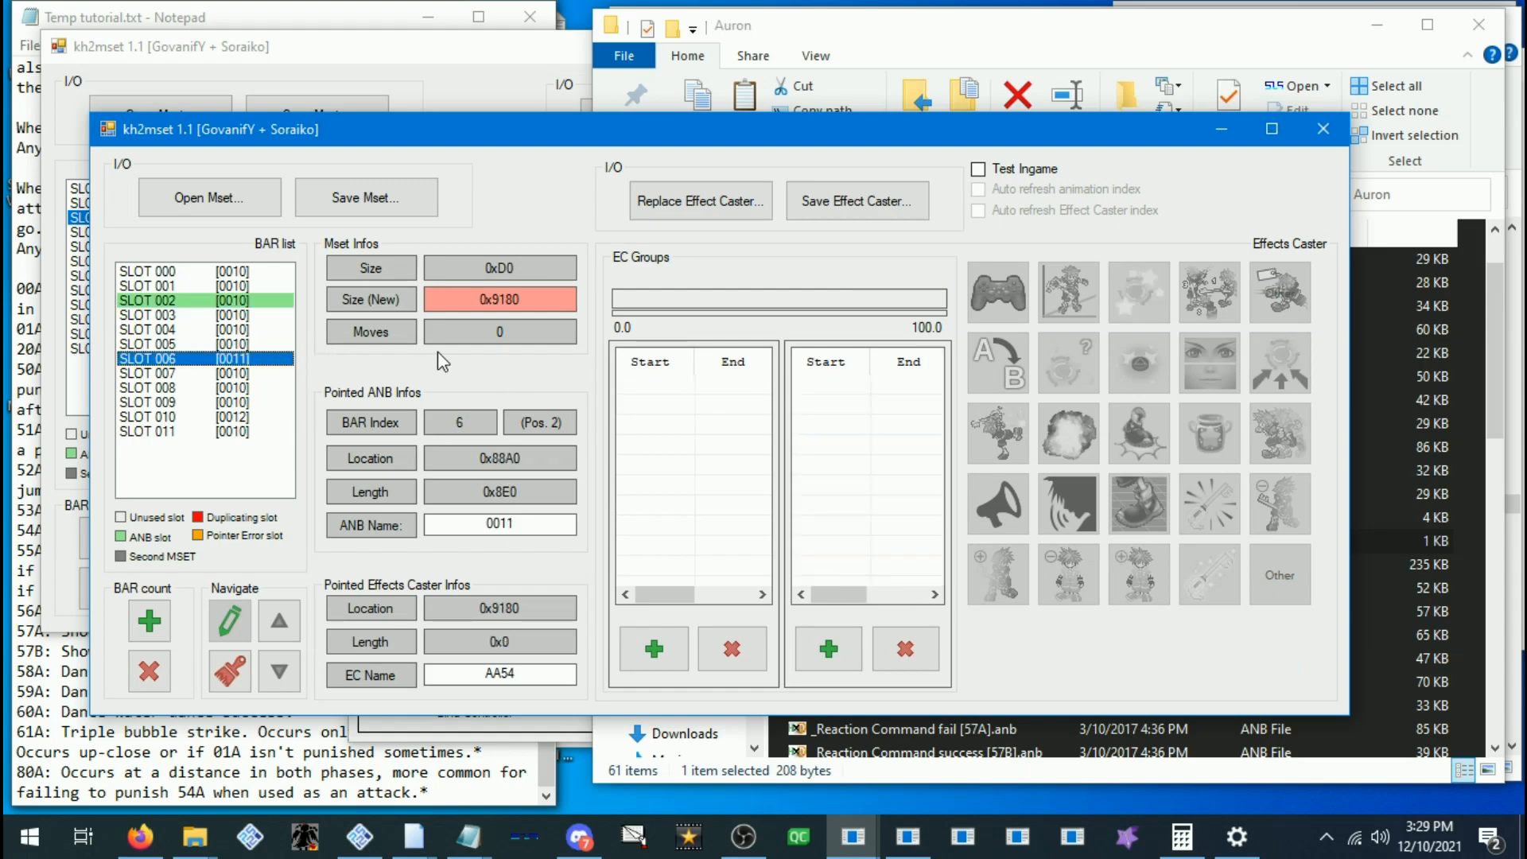
{"action": "left_click", "coordinate": [654, 648]}
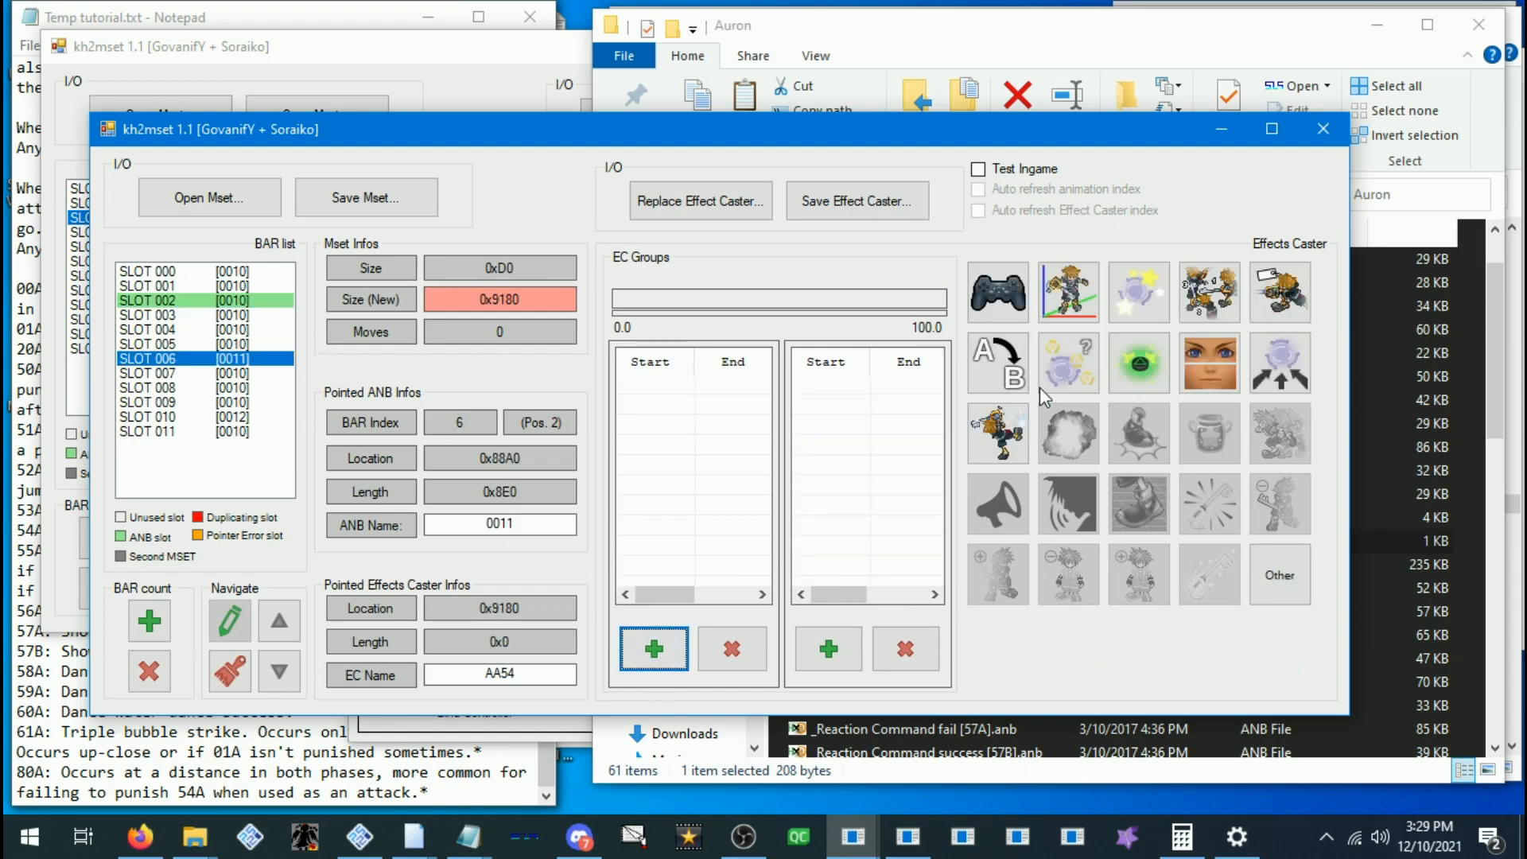
{"action": "left_click", "coordinate": [1137, 292]}
{"action": "double_click", "coordinate": [710, 414]}
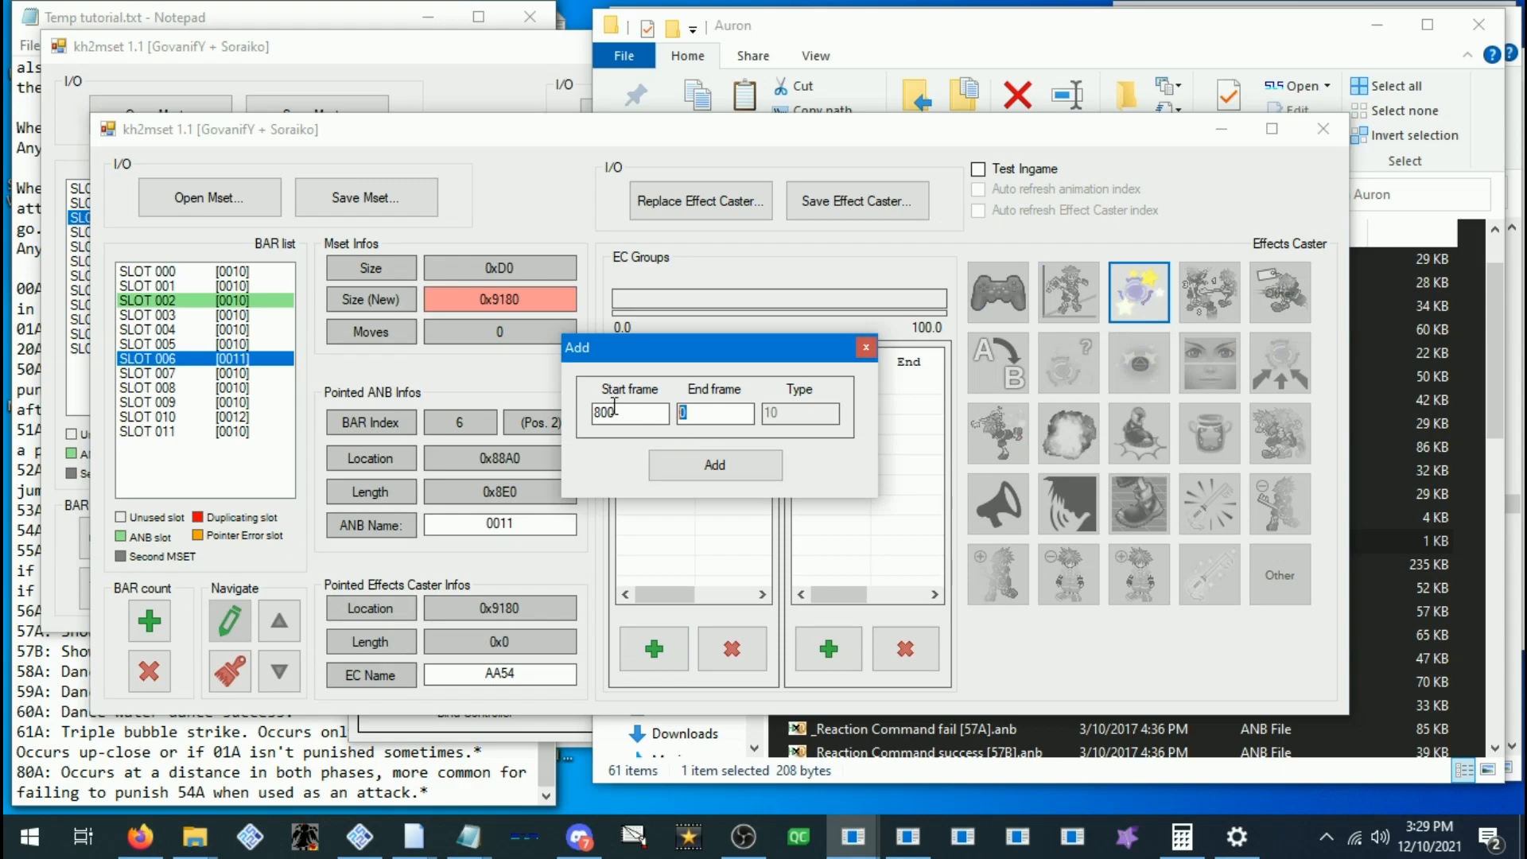
{"action": "type", "text": "800"}
{"action": "left_click", "coordinate": [719, 471]}
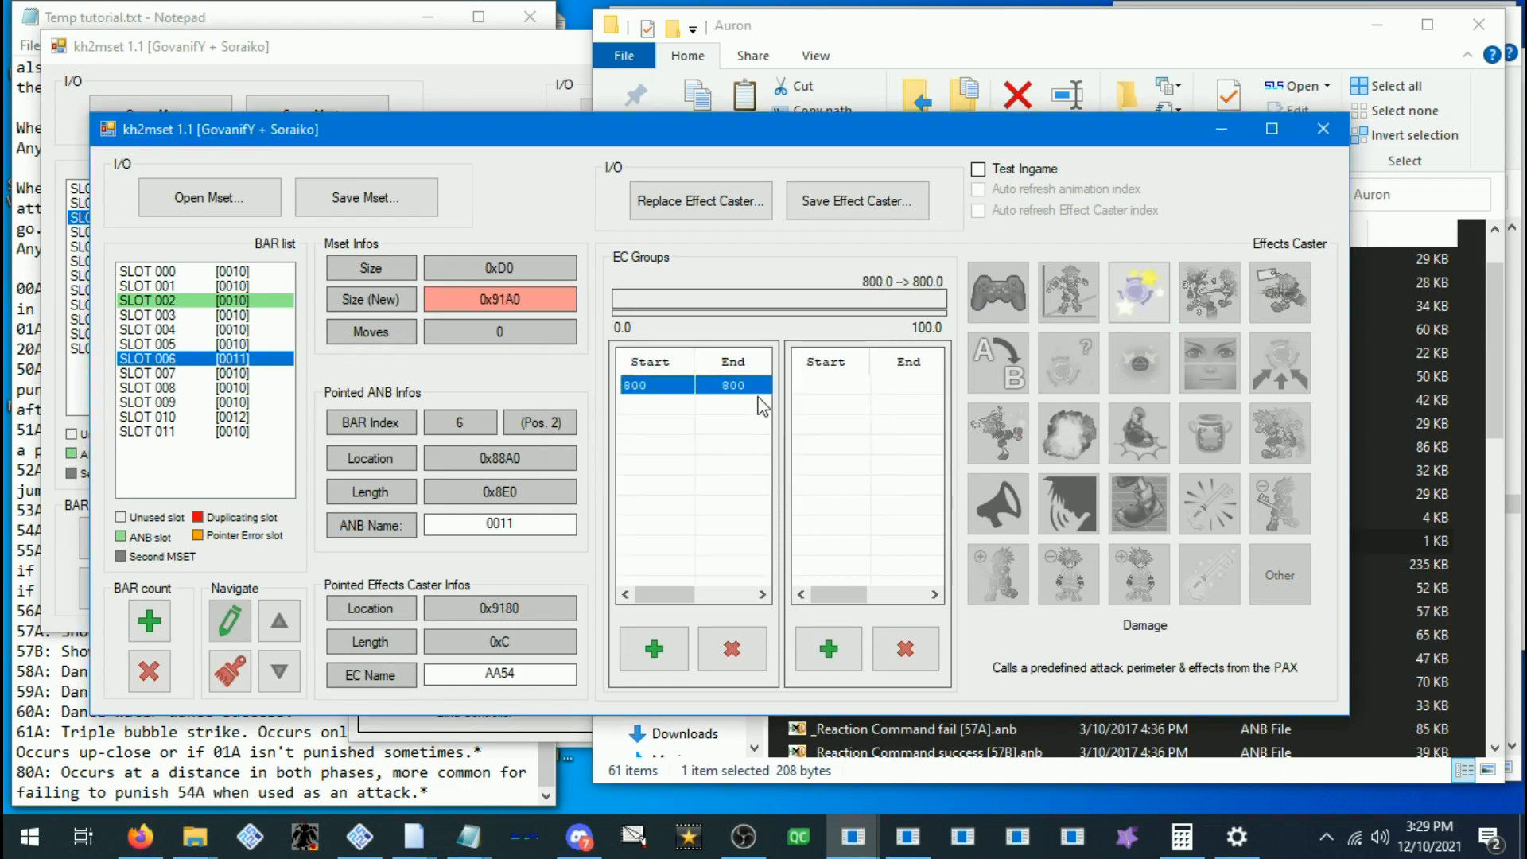
Add a PAX Sprite effect with start frame 800 to slot 006's second EC group and paste nine copies of it
{"action": "left_click", "coordinate": [823, 671]}
{"action": "left_click", "coordinate": [704, 468]}
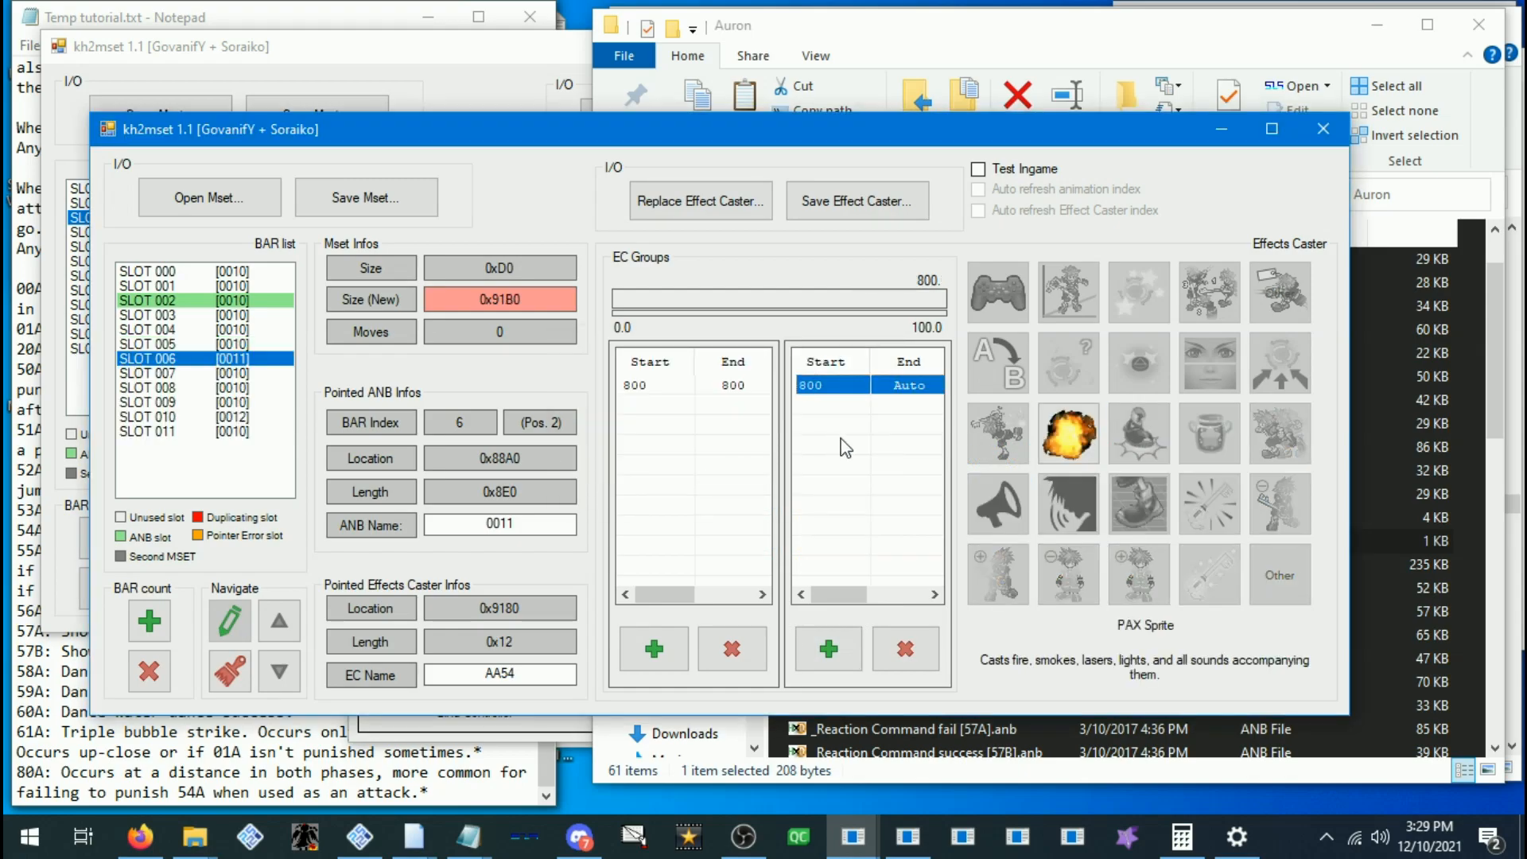
{"action": "right_click", "coordinate": [833, 398]}
{"action": "key", "text": "ctrl+v"}
{"action": "key", "text": "ctrl+v"}
{"action": "key", "text": "ctrl+v"}
{"action": "key", "text": "ctrl+v"}
{"action": "key", "text": "ctrl+v"}
{"action": "key", "text": "ctrl+v"}
{"action": "key", "text": "ctrl+v"}
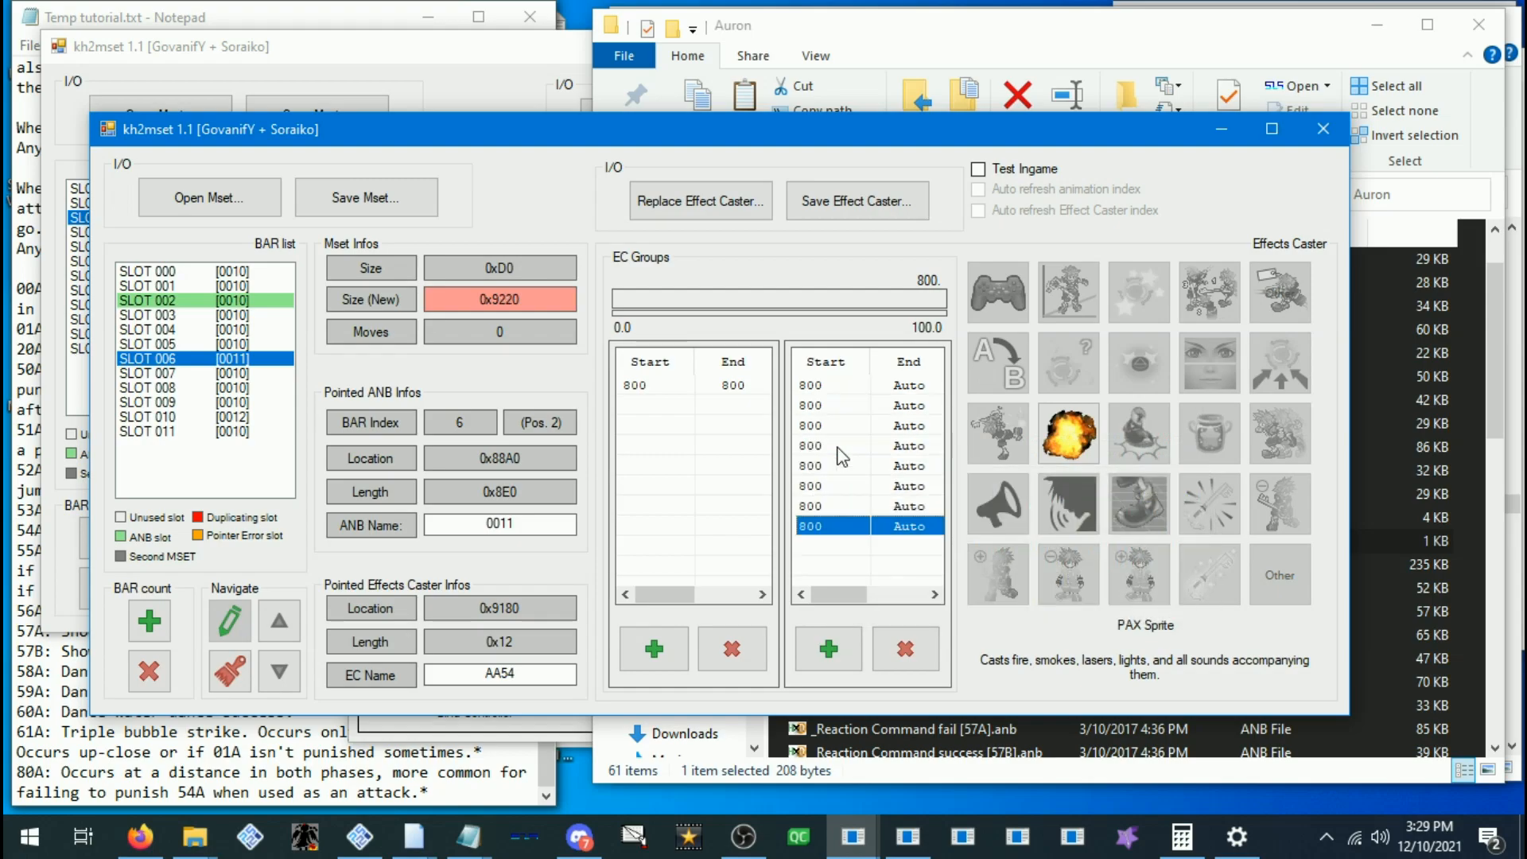
{"action": "key", "text": "ctrl+v"}
{"action": "key", "text": "ctrl+v"}
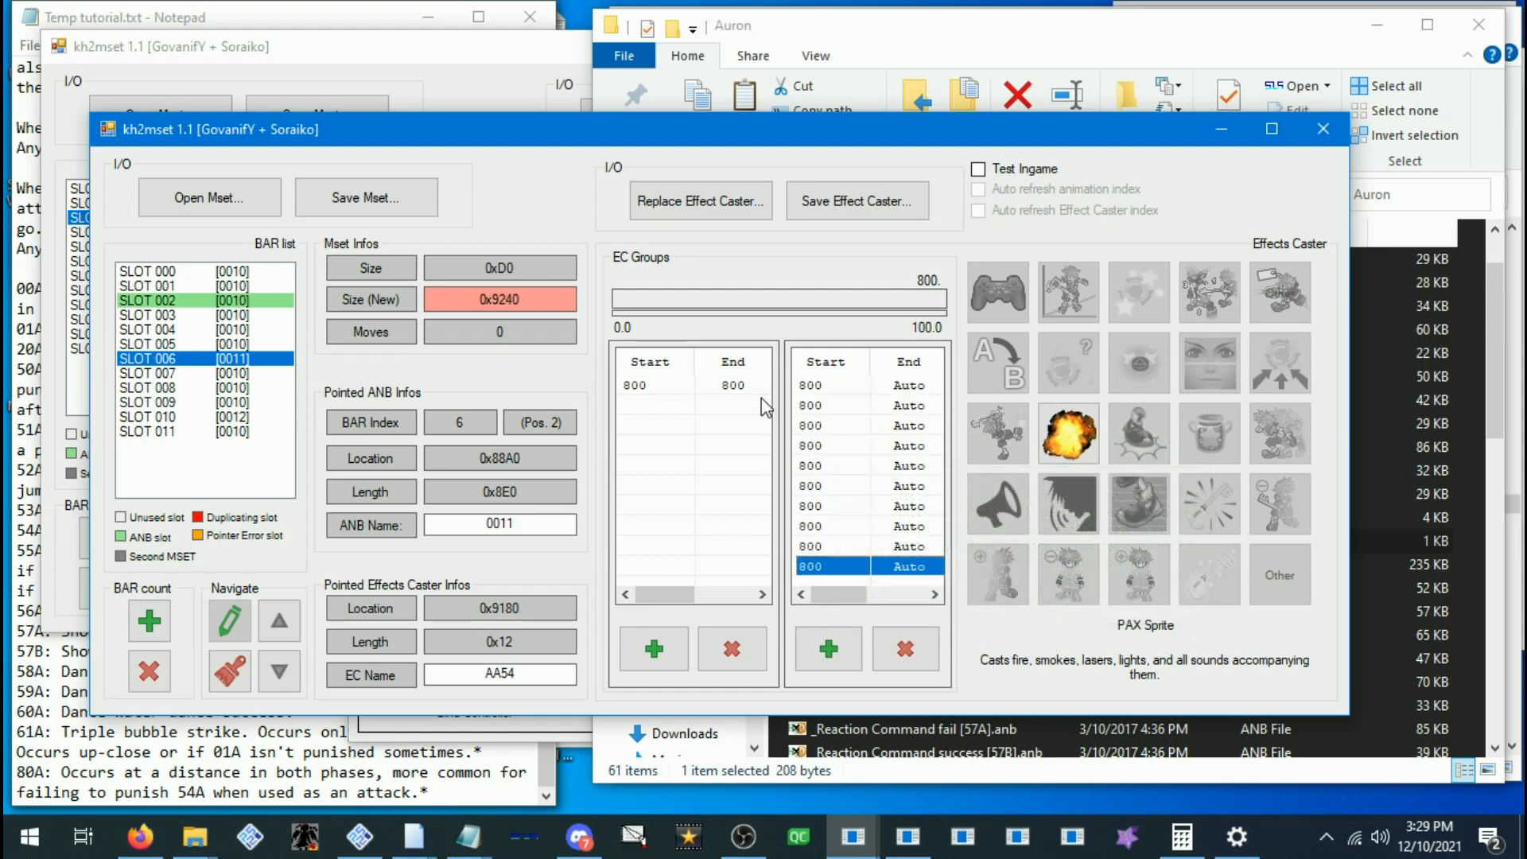
Start saving the MSET in the Auron folder and clear the suggested file name, keeping the .mset extension
{"action": "left_click", "coordinate": [253, 402]}
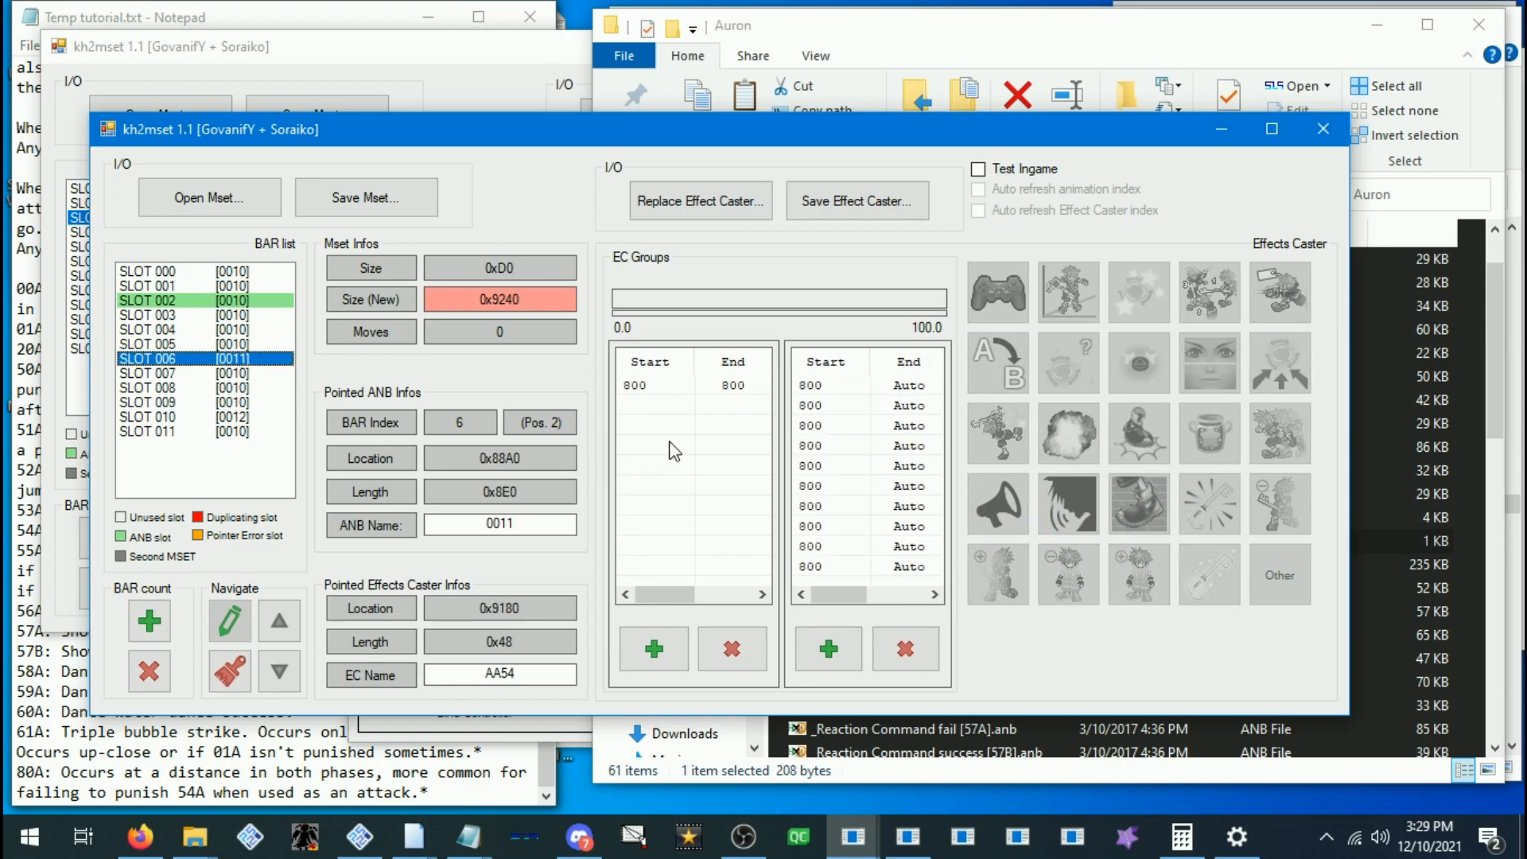
{"action": "left_click", "coordinate": [696, 388]}
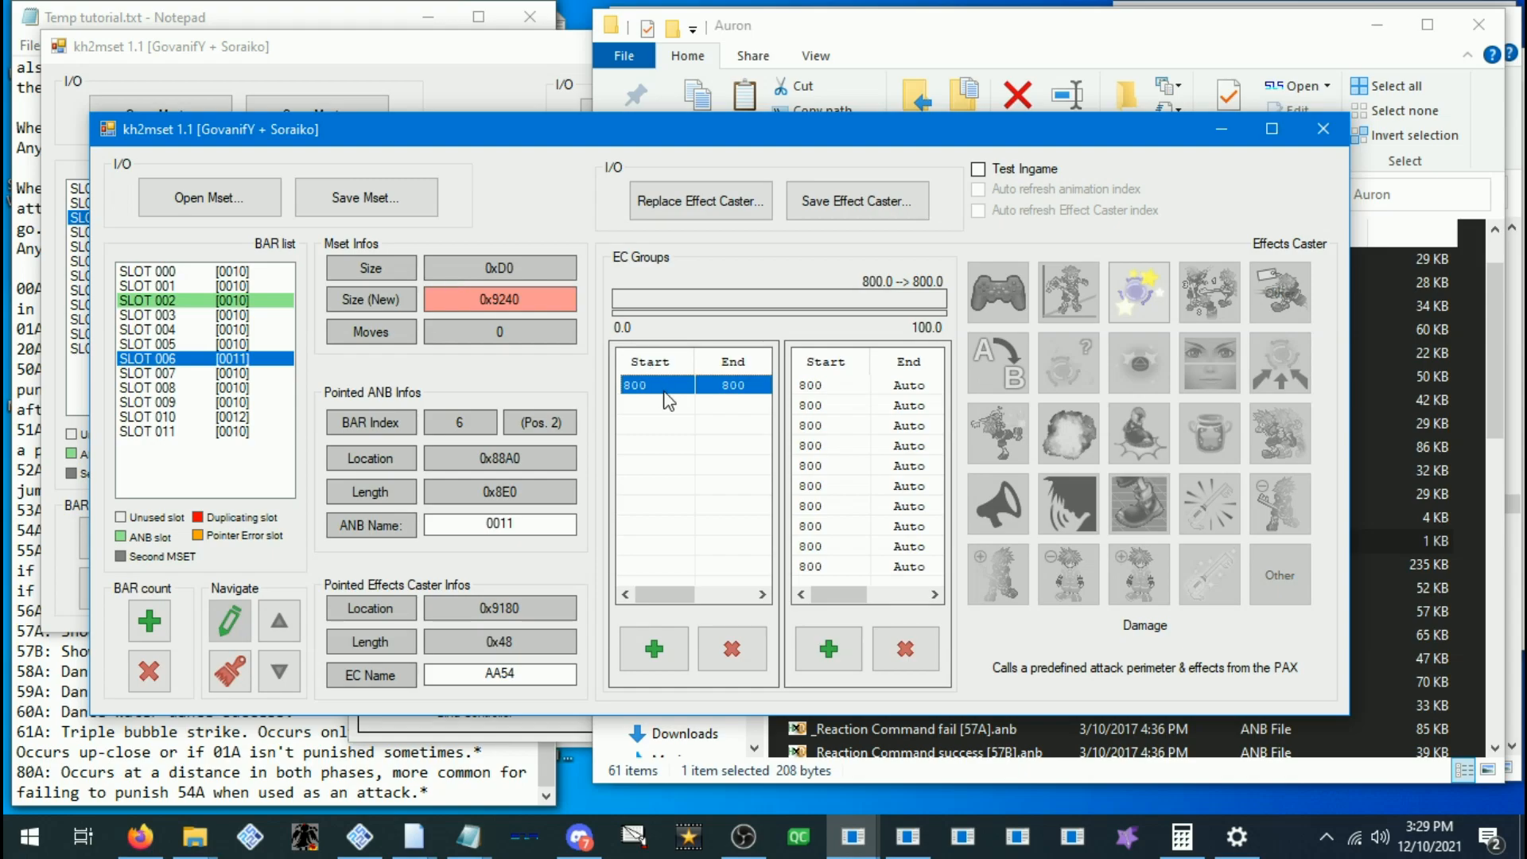
{"action": "left_click", "coordinate": [383, 205]}
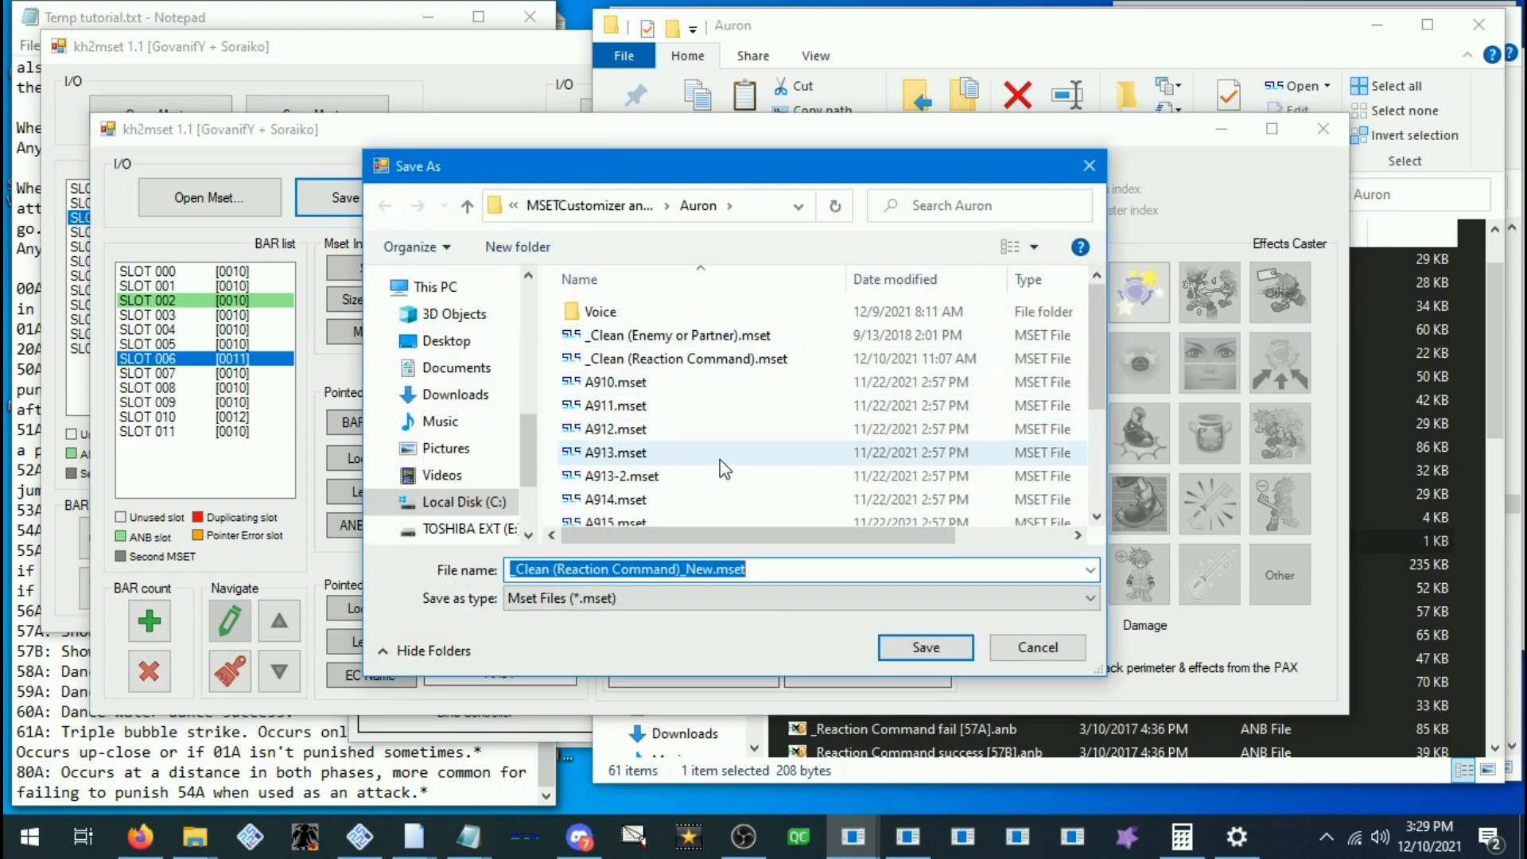
{"action": "scroll", "coordinate": [720, 470], "scroll_direction": "down", "scroll_amount": 3}
{"action": "scroll", "coordinate": [693, 505], "scroll_direction": "up", "scroll_amount": 3}
{"action": "left_click", "coordinate": [704, 569]}
{"action": "left_click_drag", "start_coordinate": [714, 566], "coordinate": [442, 531]}
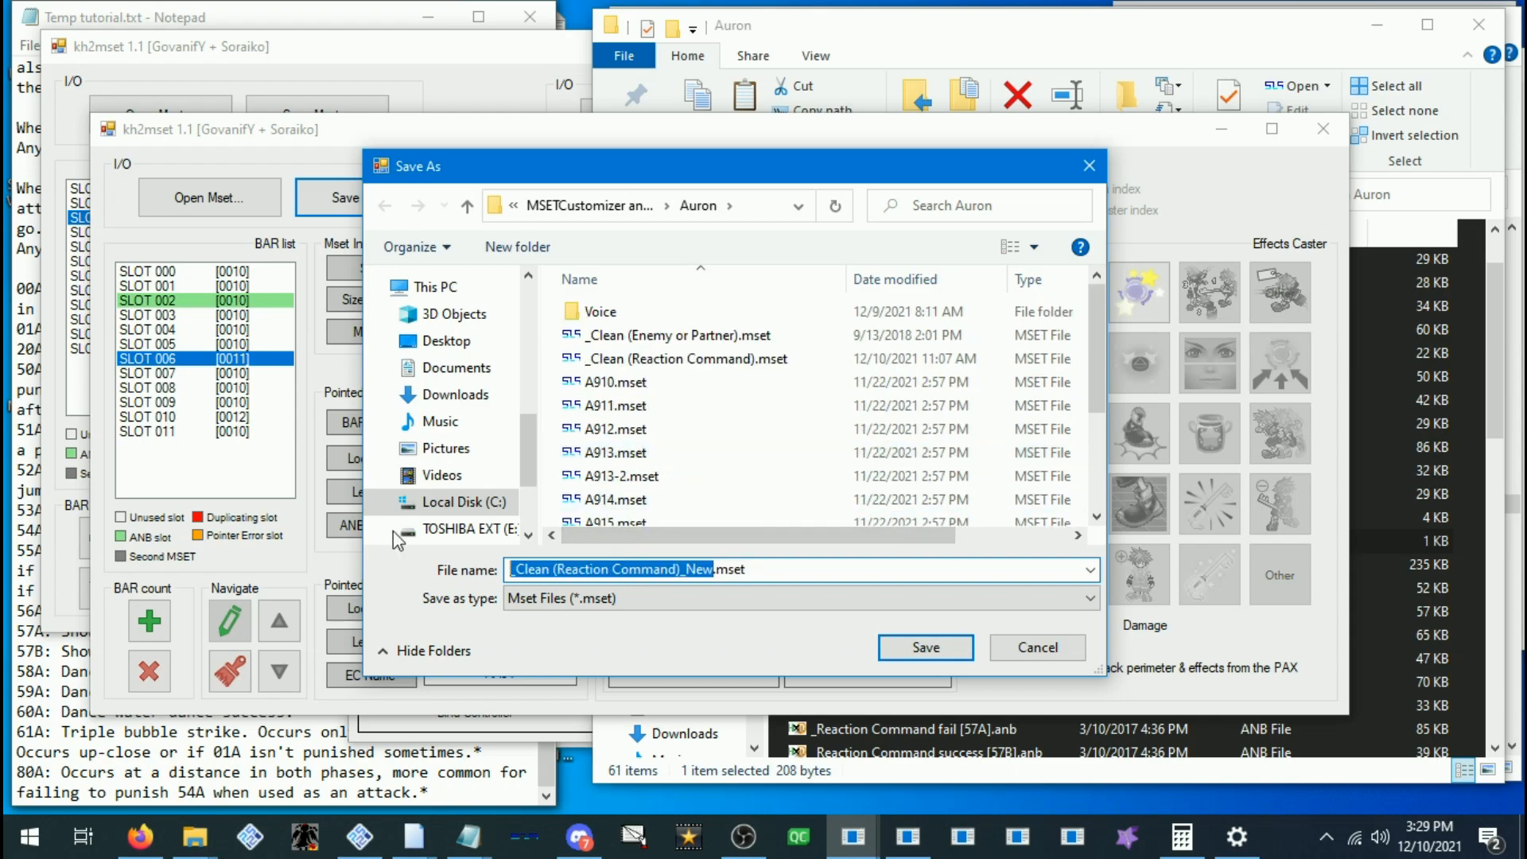
{"action": "key", "text": "BackSpace"}
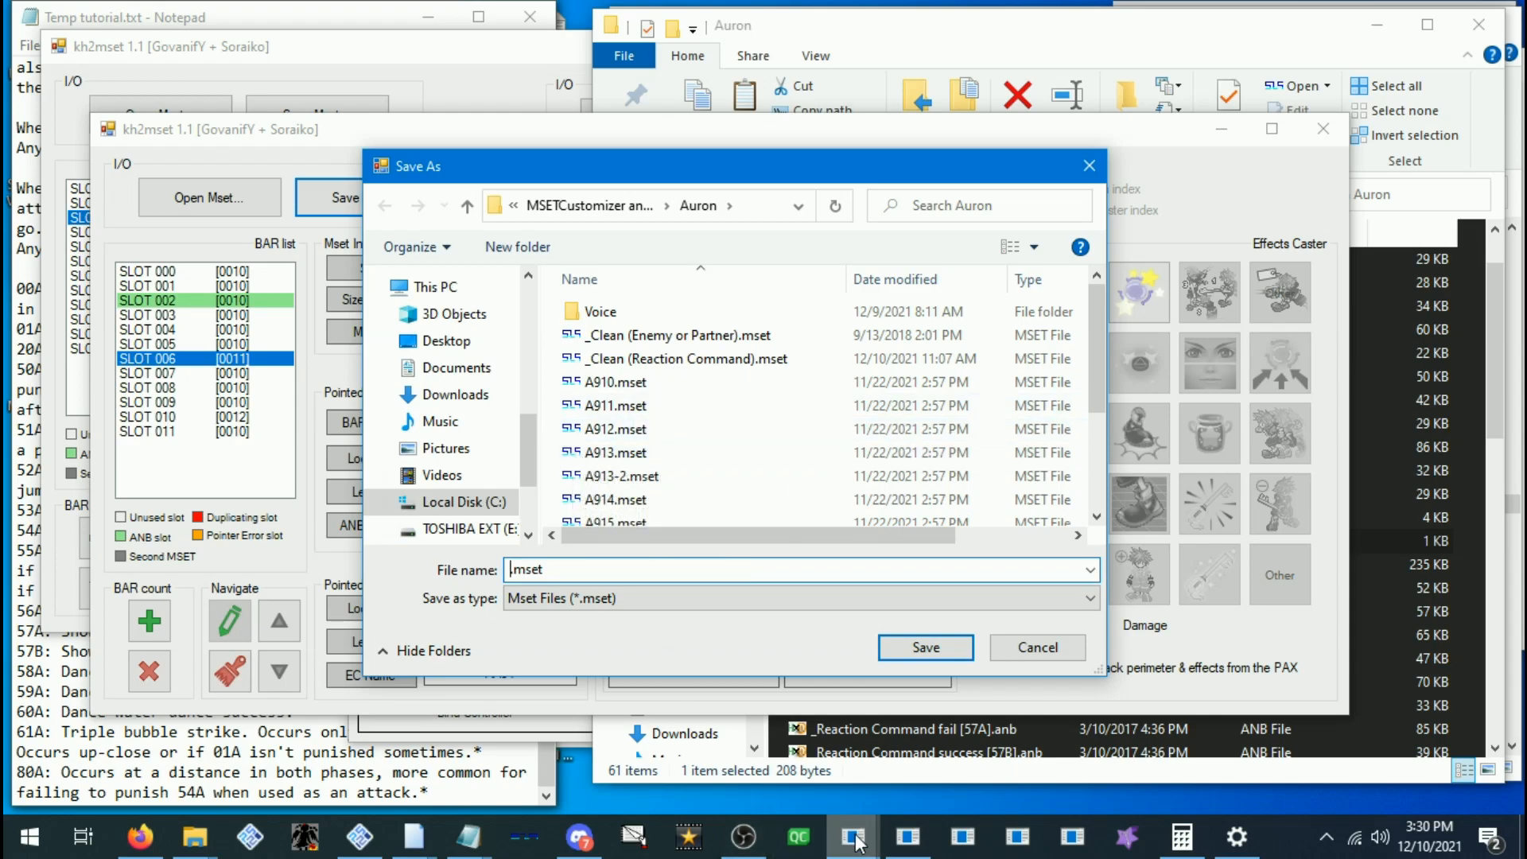
Check the name of slot 252 in the other kh2mset window holding the full moveset, and return to the save dialog
{"action": "mouse_move", "coordinate": [853, 836]}
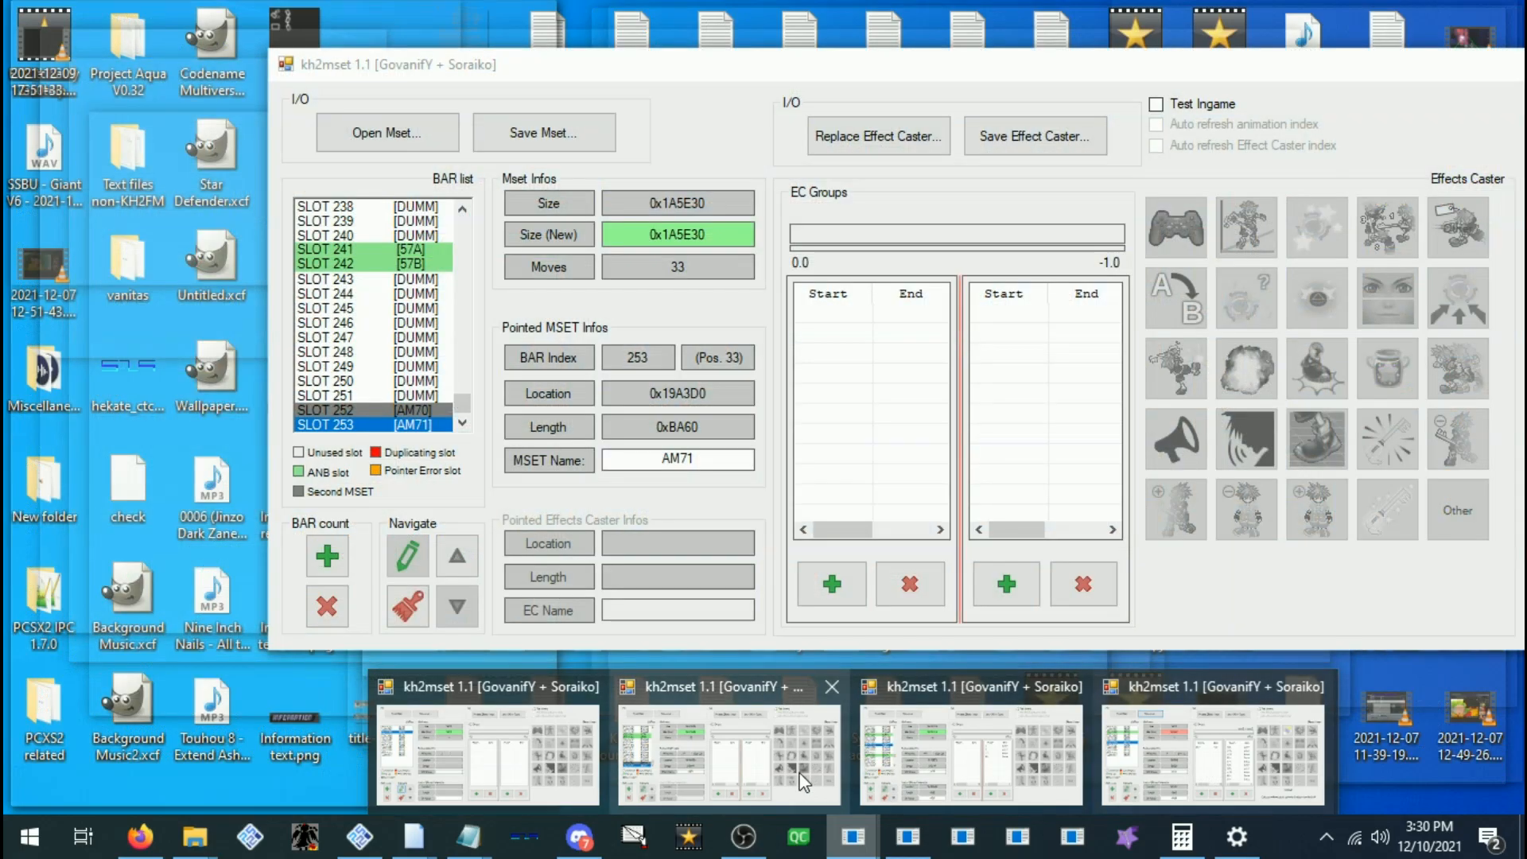
{"action": "left_click", "coordinate": [753, 770]}
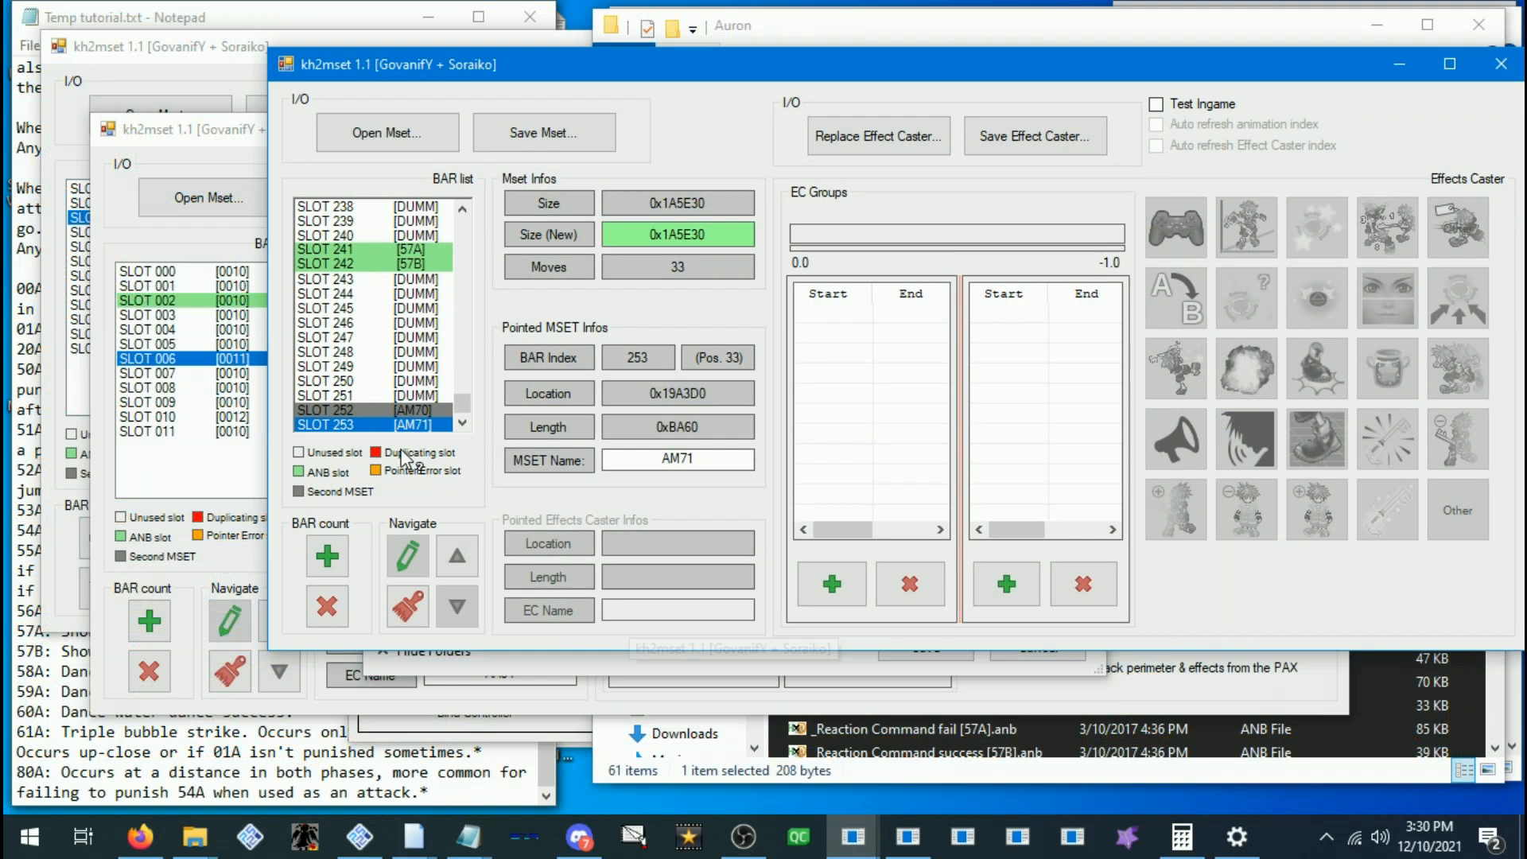
{"action": "left_click", "coordinate": [419, 409]}
{"action": "left_click", "coordinate": [548, 675]}
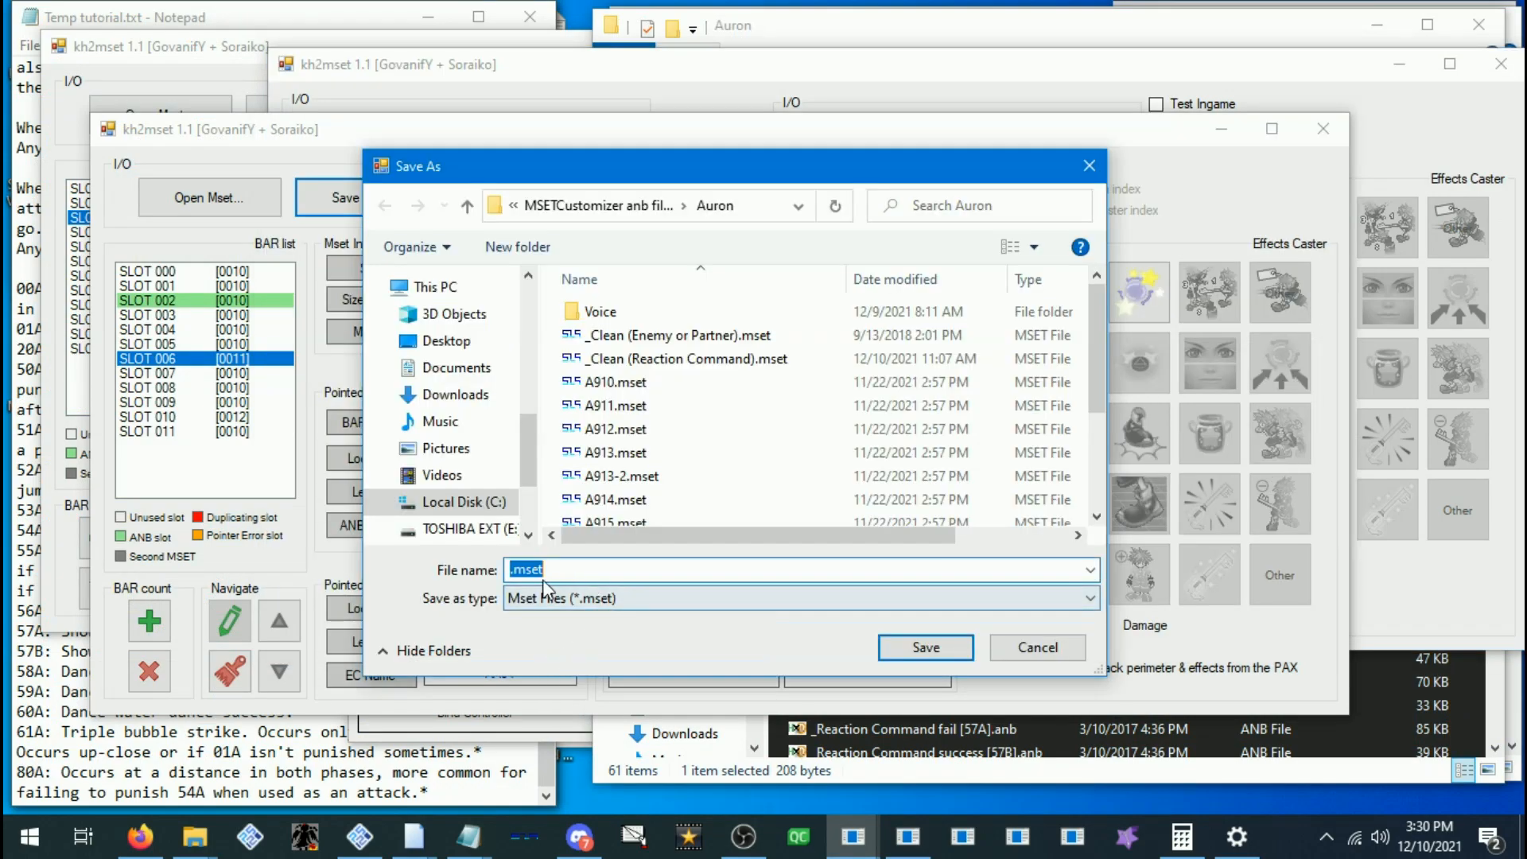
Save the reaction command MSET under the name AM70New.mset in the Auron folder
{"action": "left_click", "coordinate": [509, 570]}
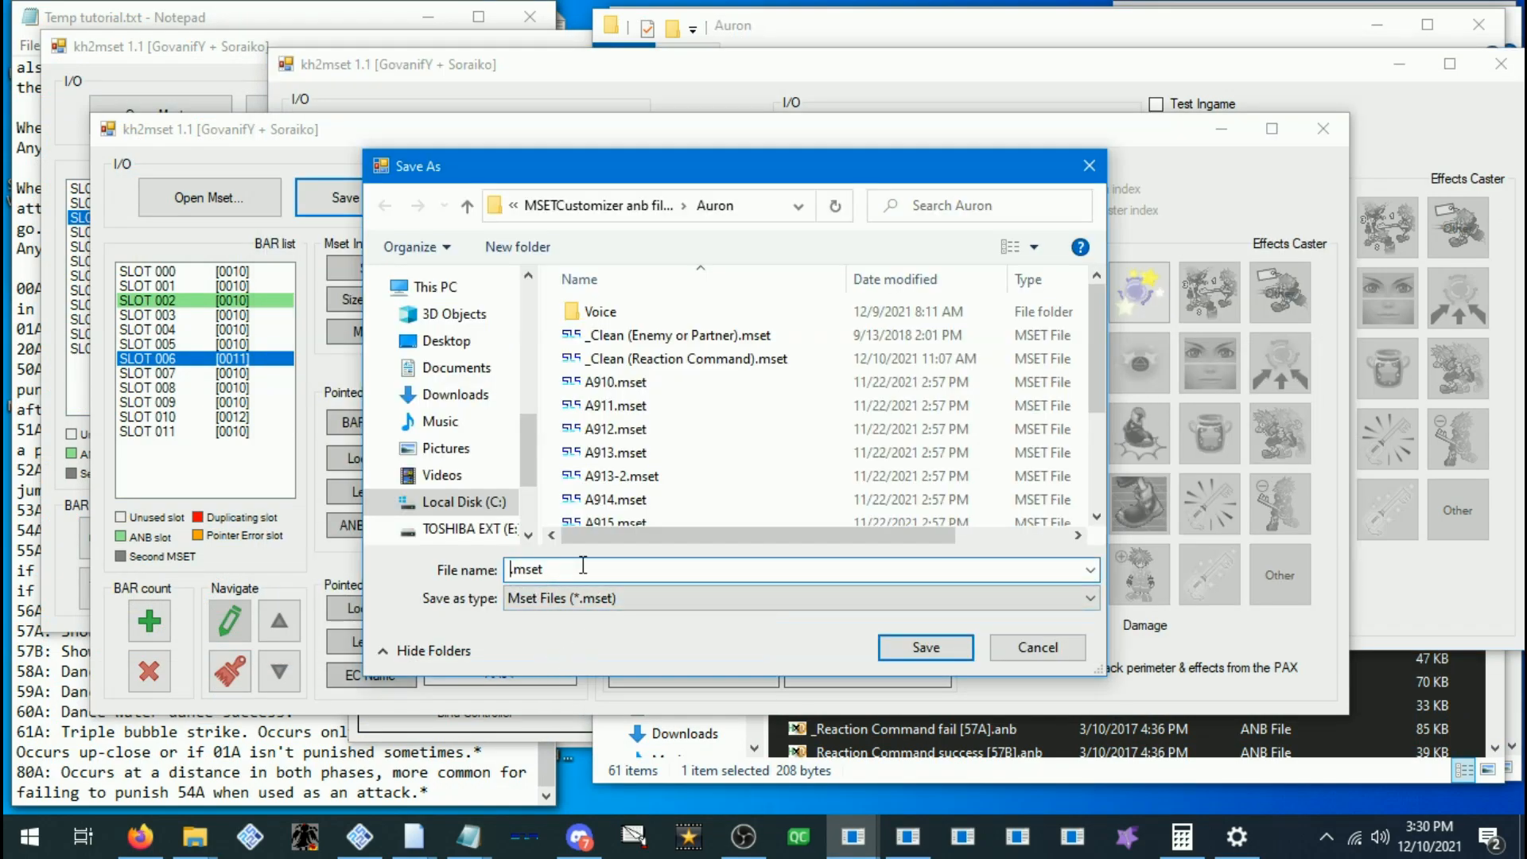
{"action": "type", "text": "AM"}
{"action": "scroll", "coordinate": [766, 452], "scroll_direction": "down", "scroll_amount": 2}
{"action": "type", "text": "70"}
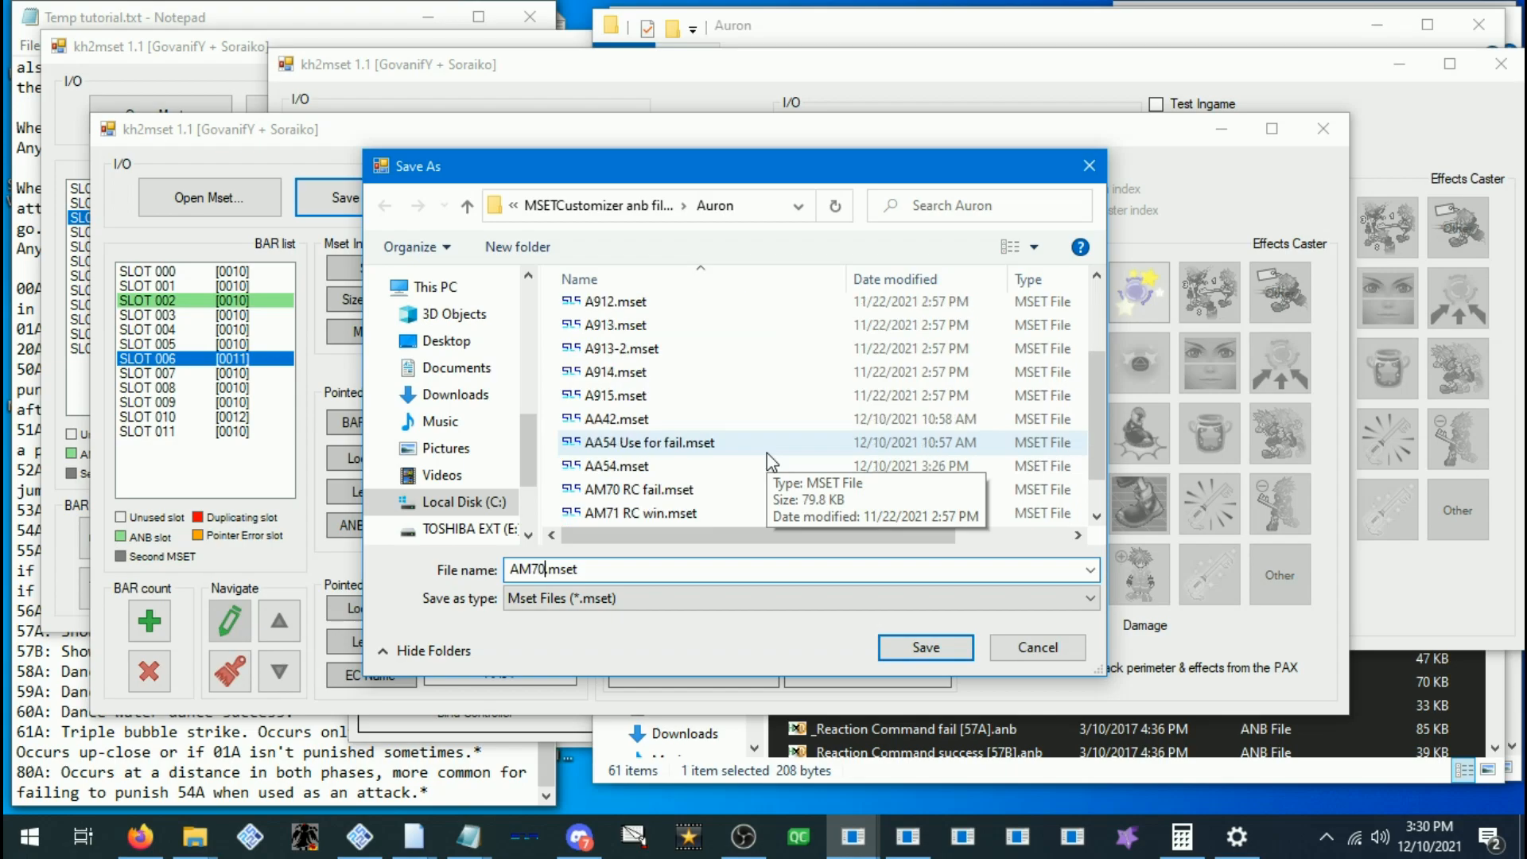
{"action": "scroll", "coordinate": [766, 452], "scroll_direction": "down", "scroll_amount": 1}
{"action": "type", "text": "New"}
{"action": "key", "text": "Return"}
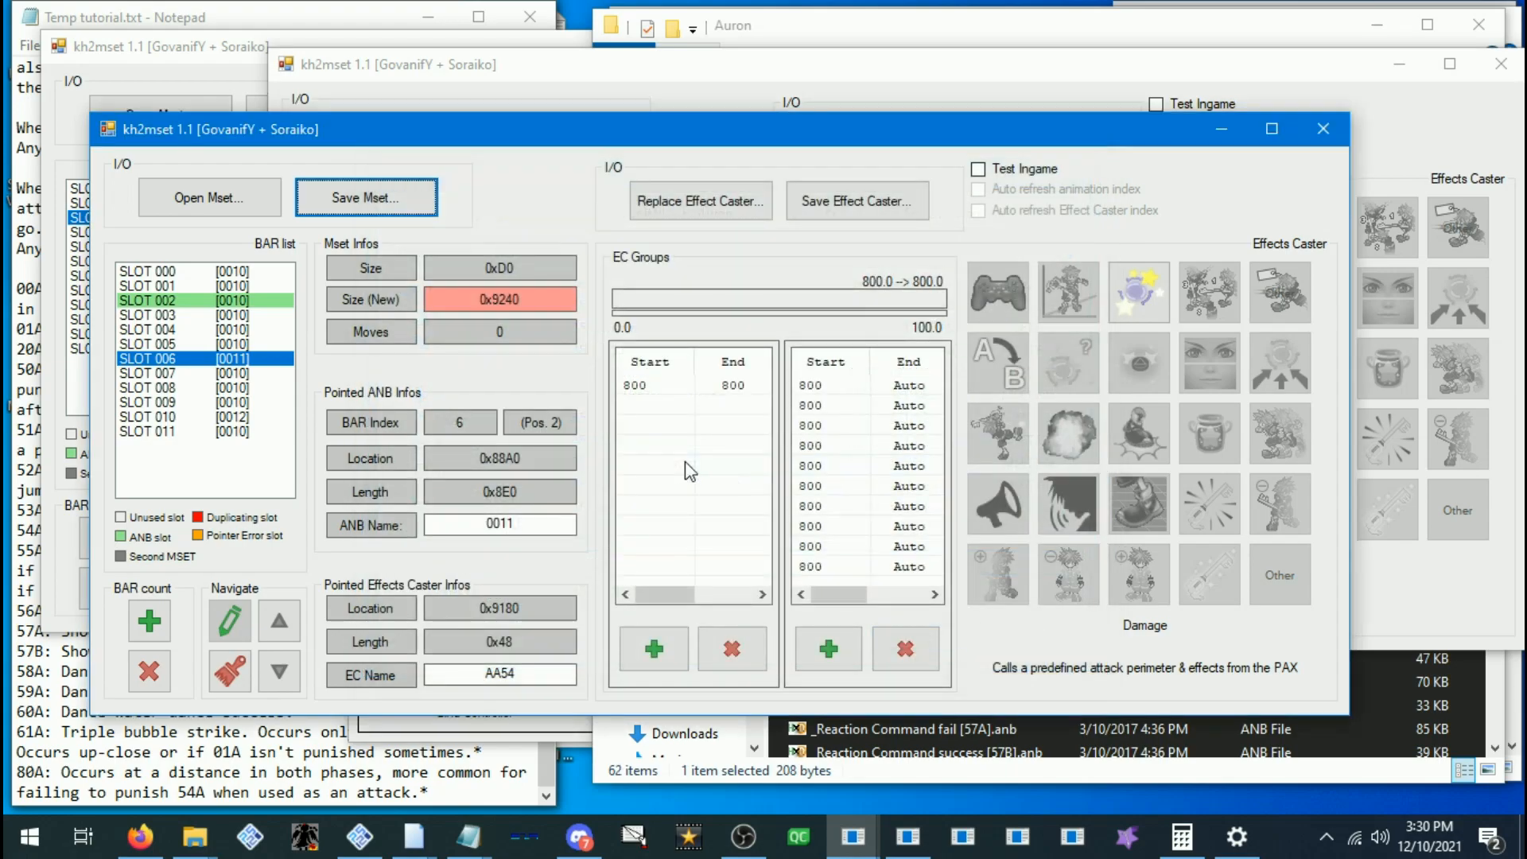
Load the template _Clean (Reaction Command).mset from the Auron folder into the same kh2mset window and select slot 002
{"action": "left_click", "coordinate": [955, 765]}
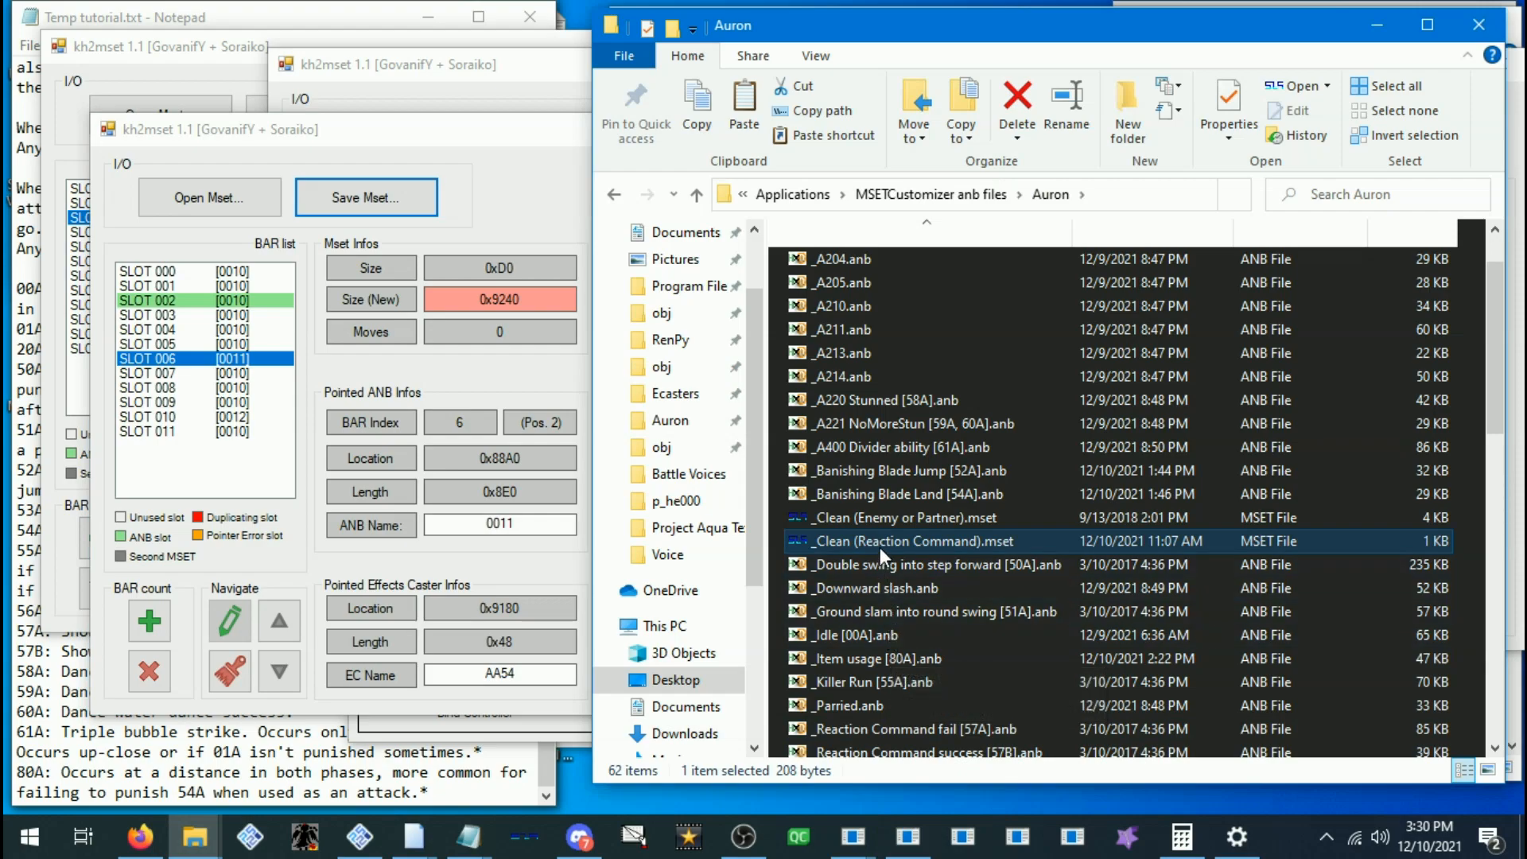
{"action": "left_click_drag", "start_coordinate": [329, 253], "coordinate": [235, 205]}
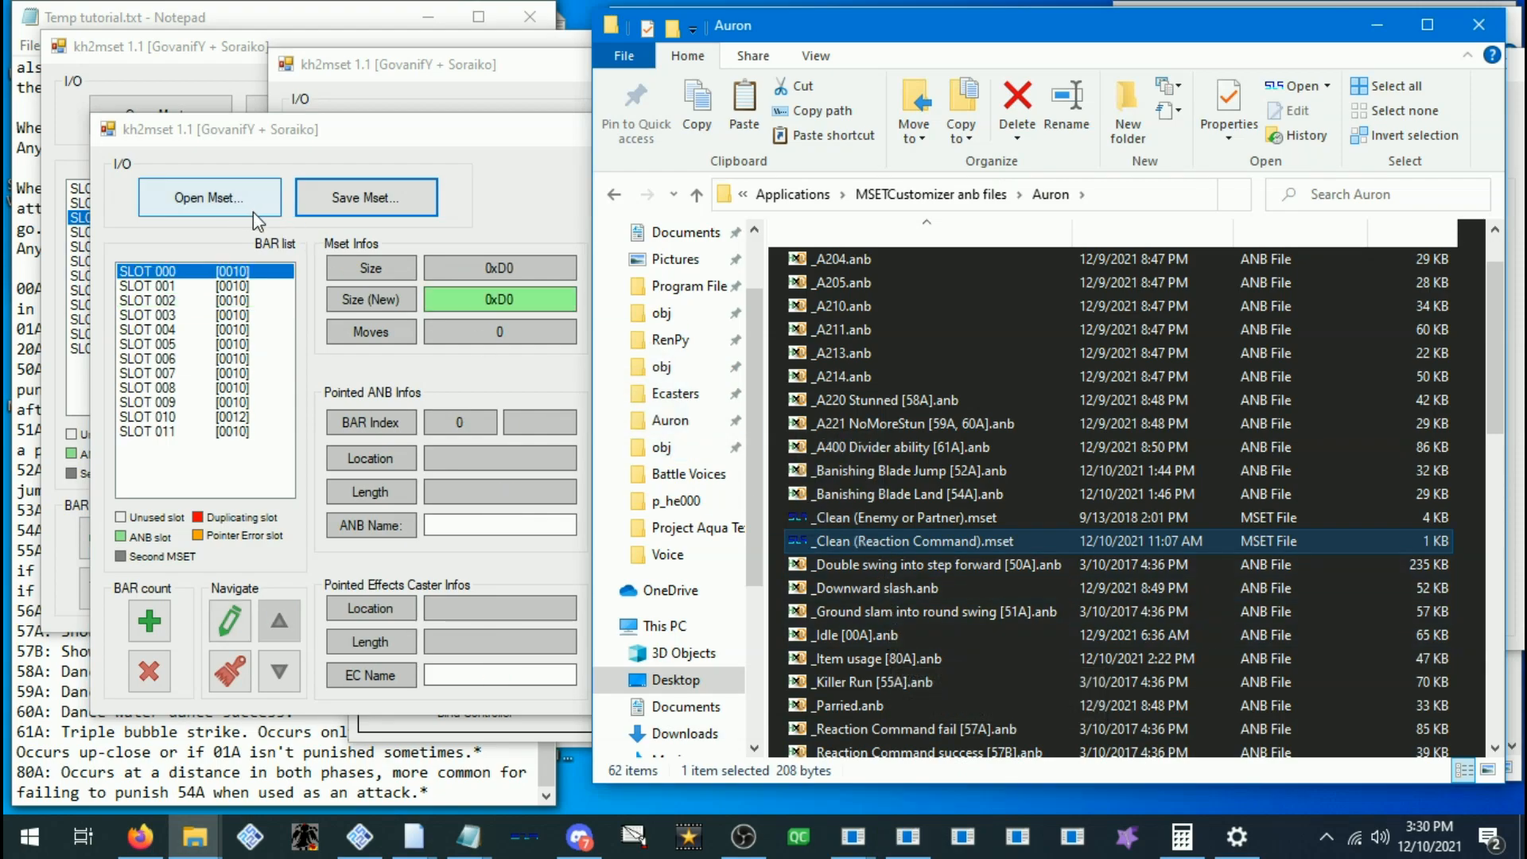
{"action": "left_click", "coordinate": [231, 300]}
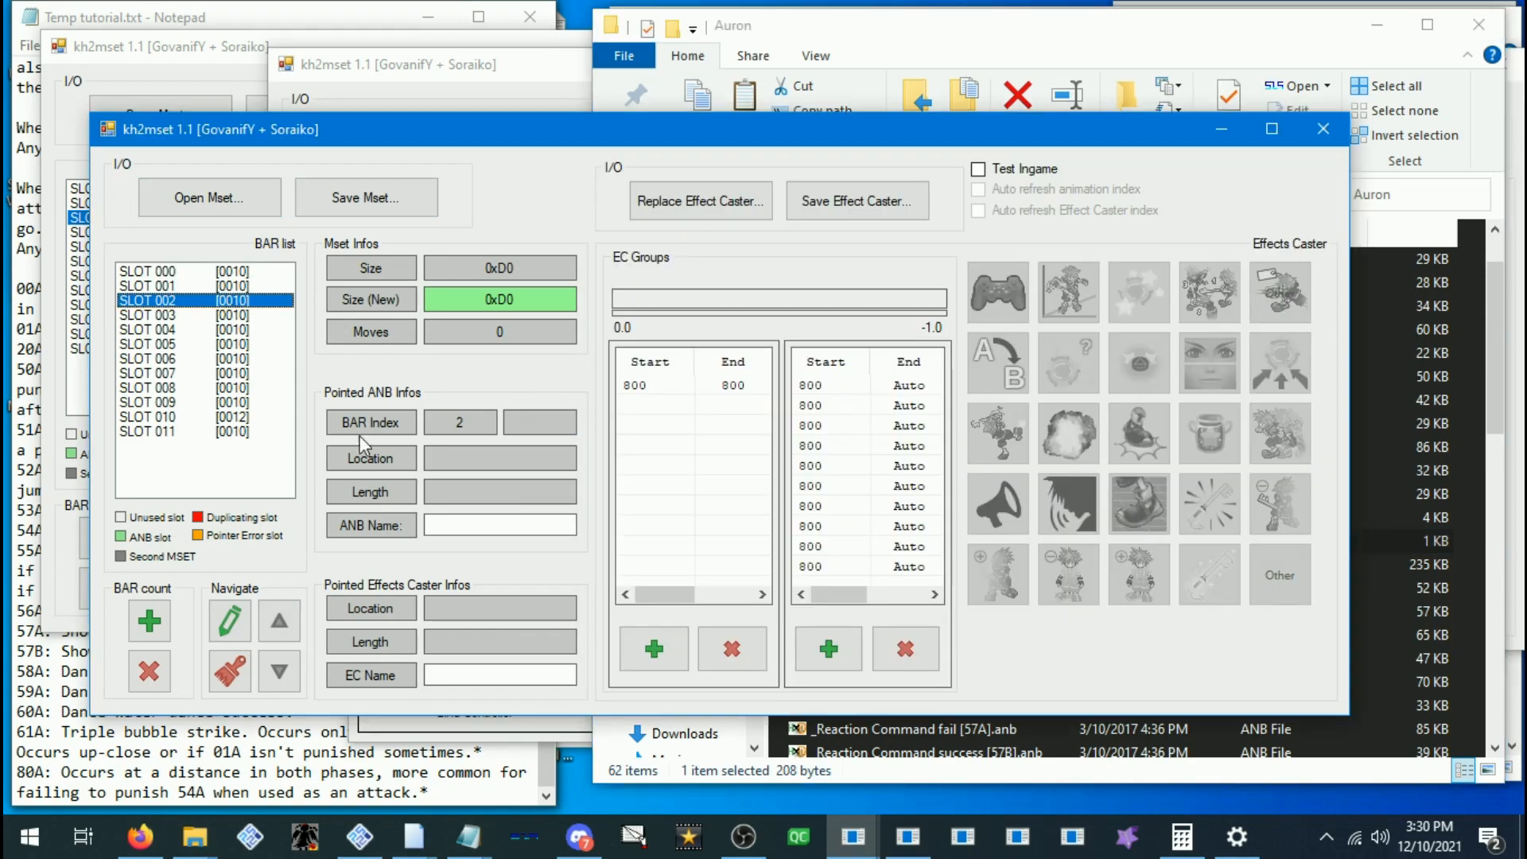
{"action": "left_click", "coordinate": [815, 768]}
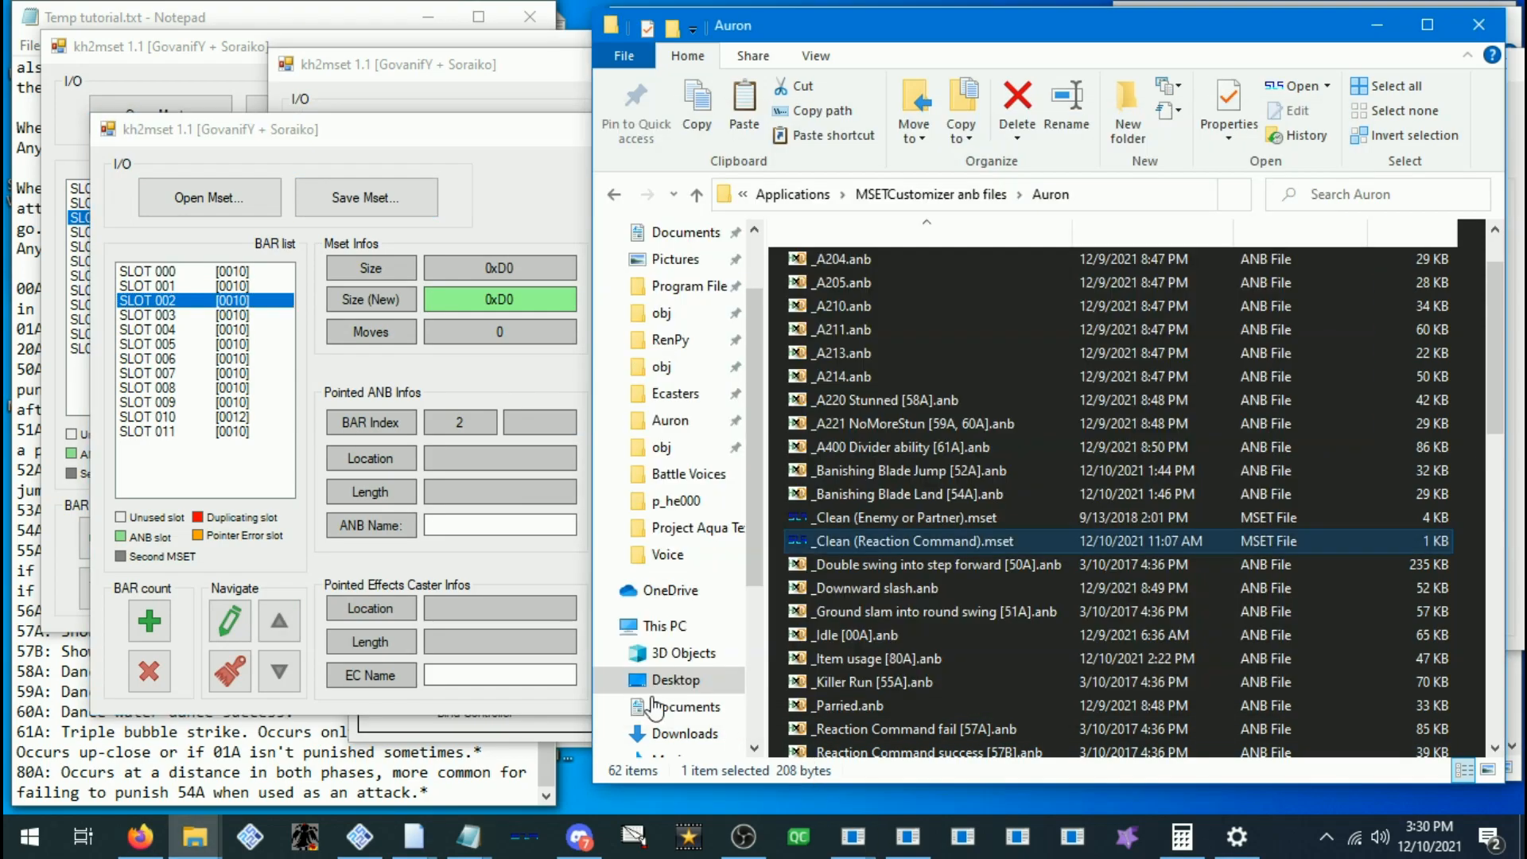
Import EEH10302A Use for success.anb into slot 002 and set its ANB name to 0010
{"action": "left_click", "coordinate": [237, 628]}
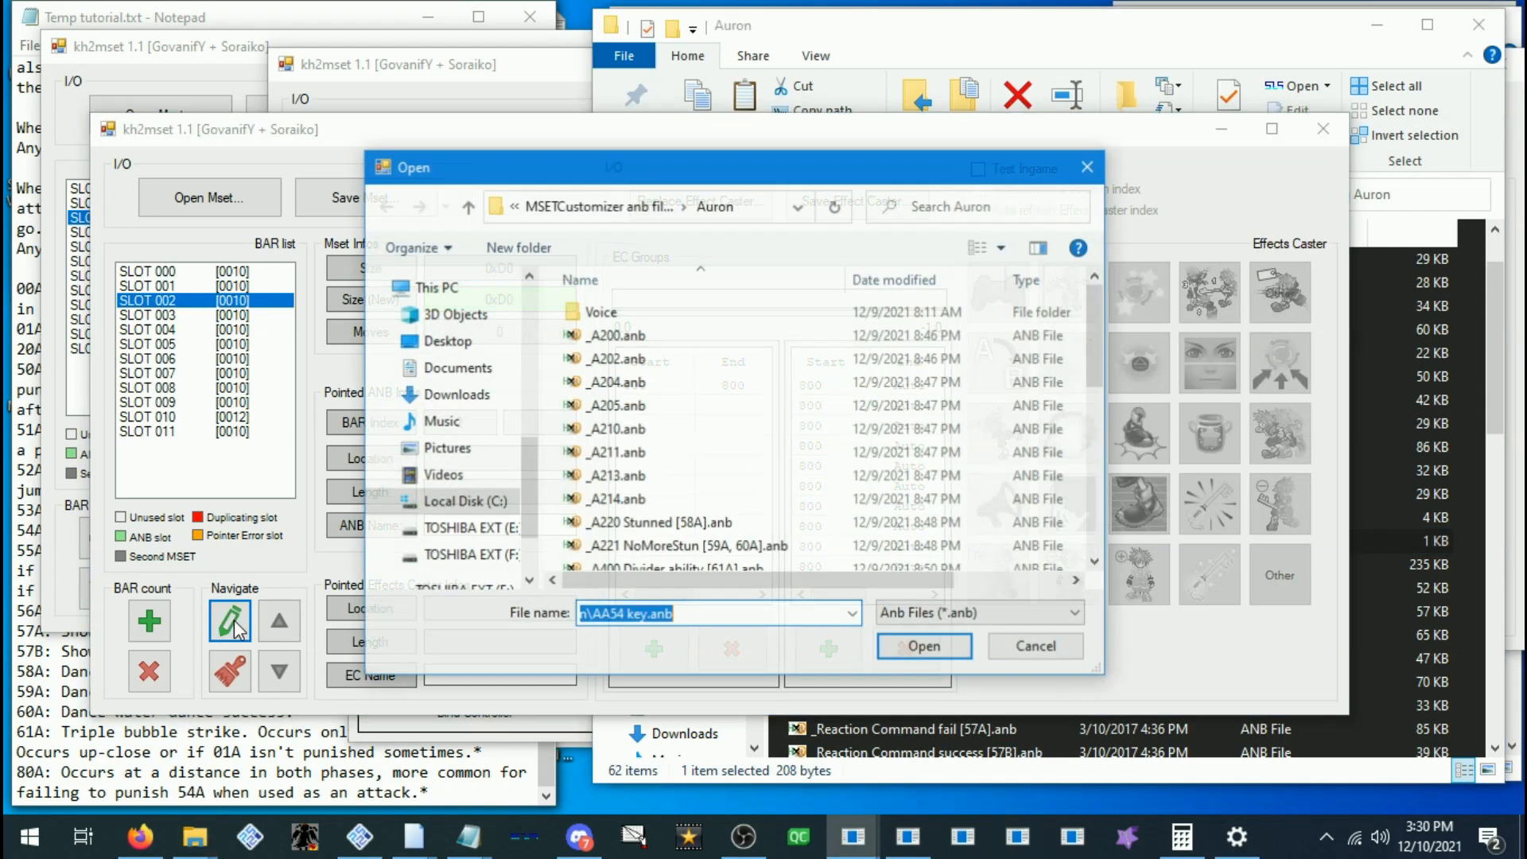
{"action": "scroll", "coordinate": [778, 446], "scroll_direction": "down", "scroll_amount": 4}
{"action": "scroll", "coordinate": [778, 436], "scroll_direction": "down", "scroll_amount": 2}
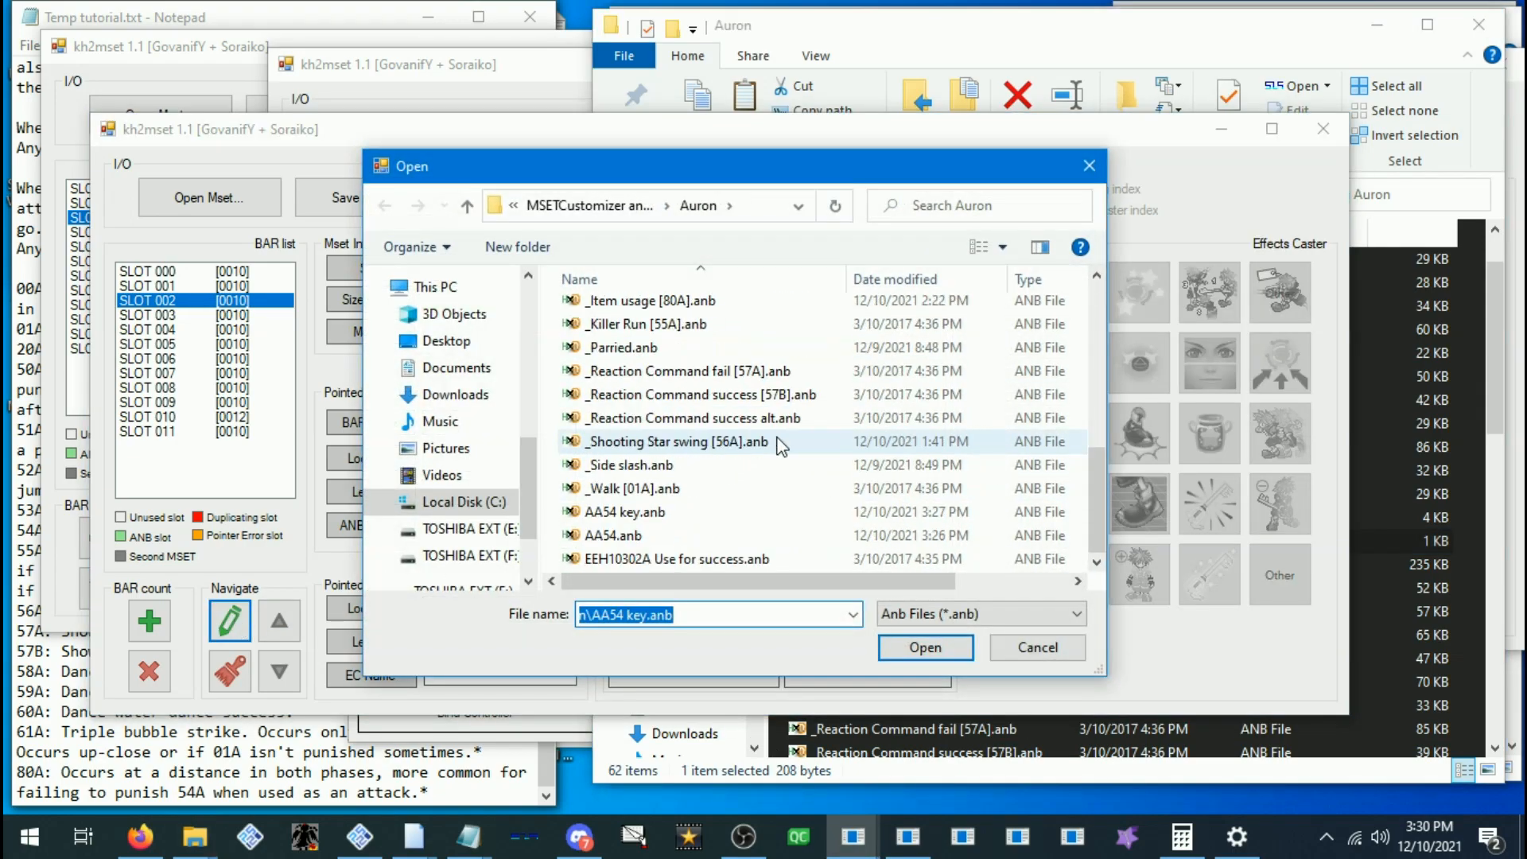
{"action": "left_click", "coordinate": [723, 558]}
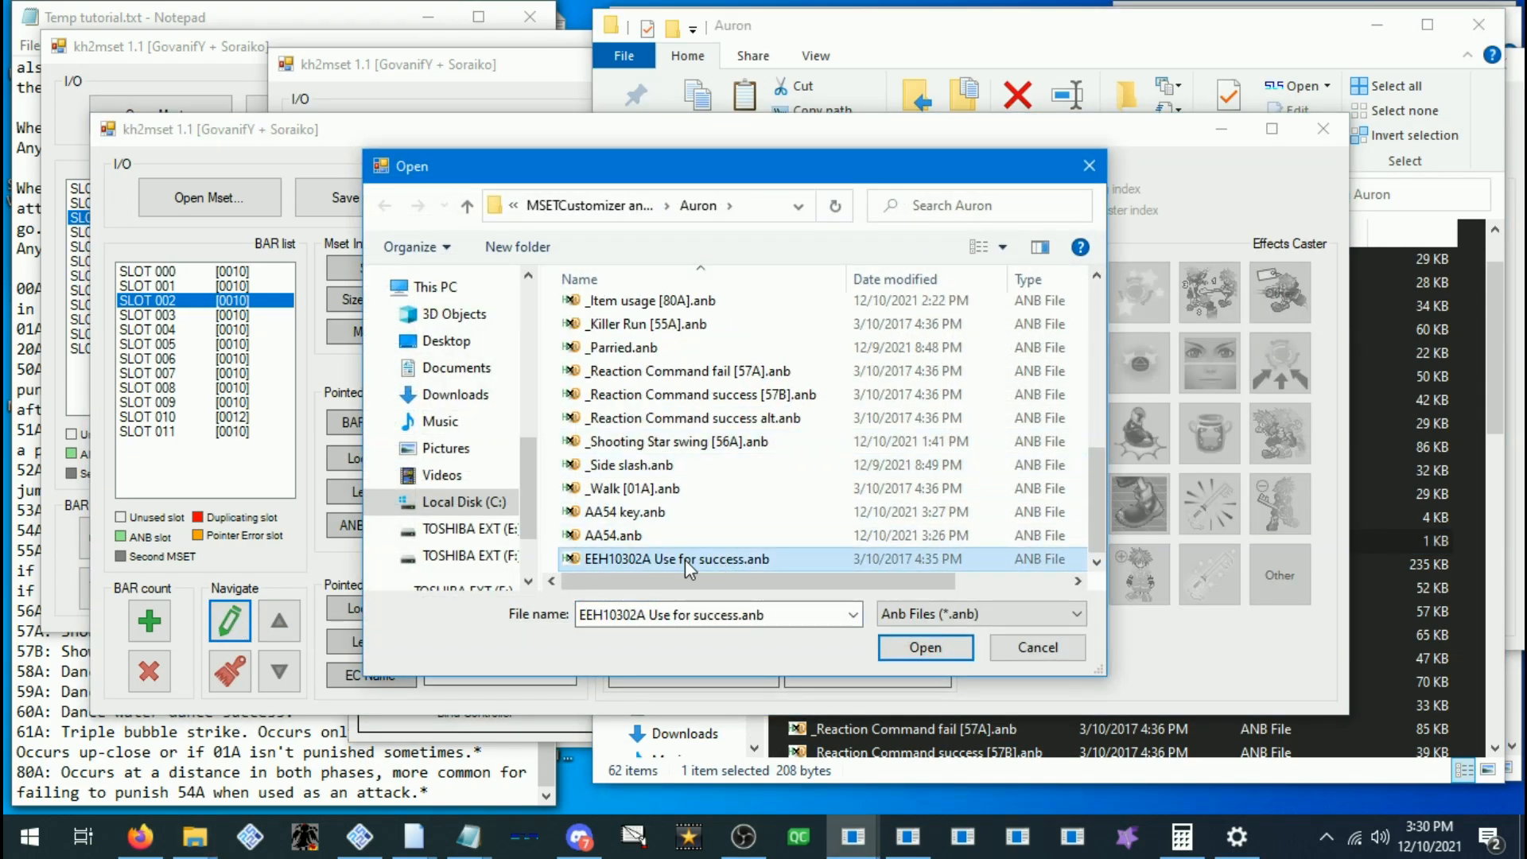
{"action": "left_click", "coordinate": [904, 646]}
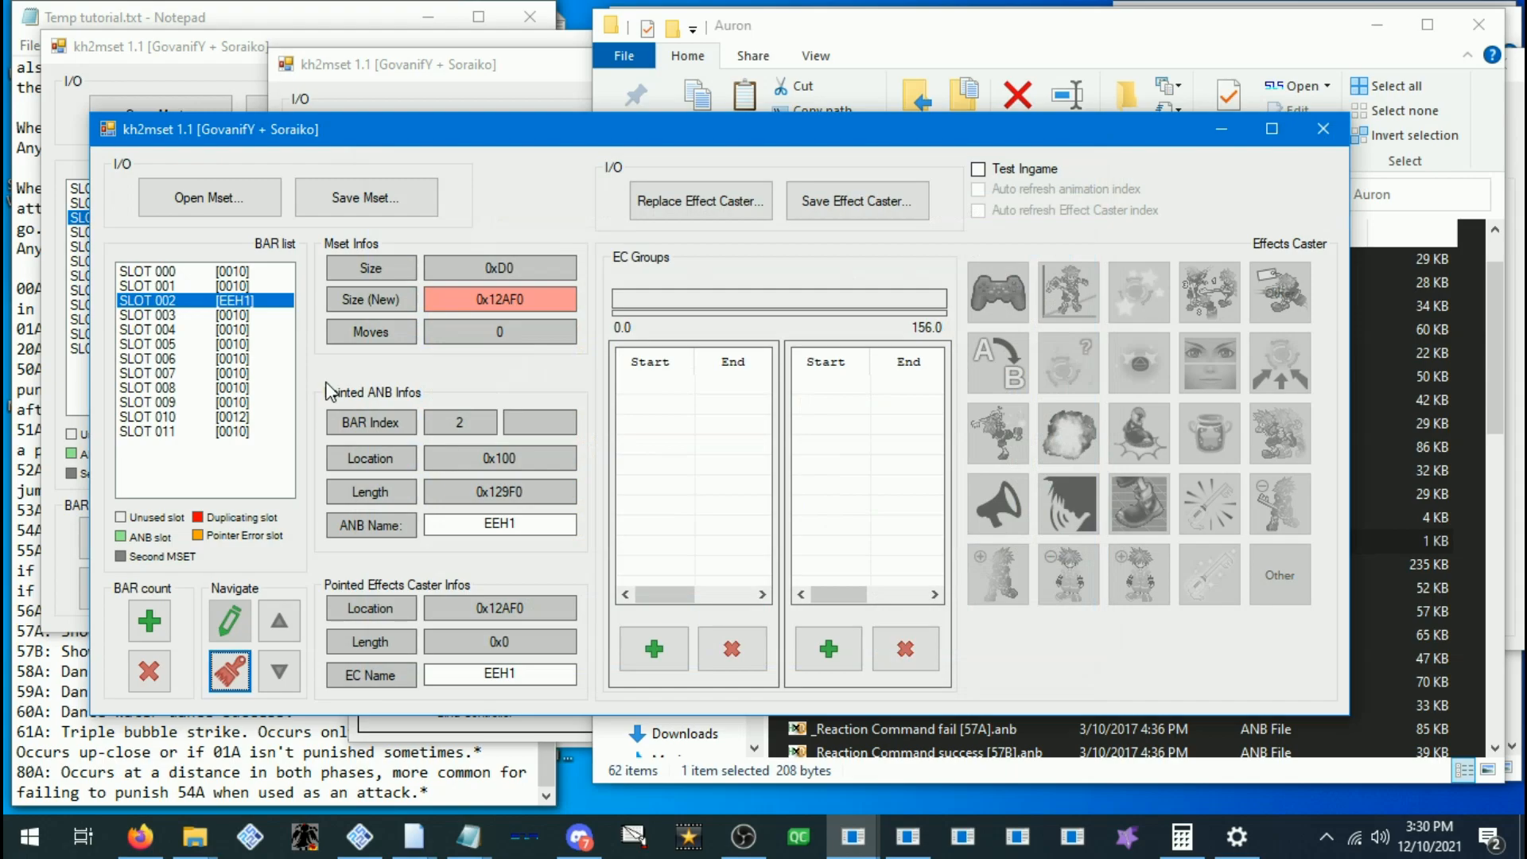
{"action": "left_click_drag", "start_coordinate": [540, 530], "coordinate": [454, 519]}
{"action": "type", "text": "0010"}
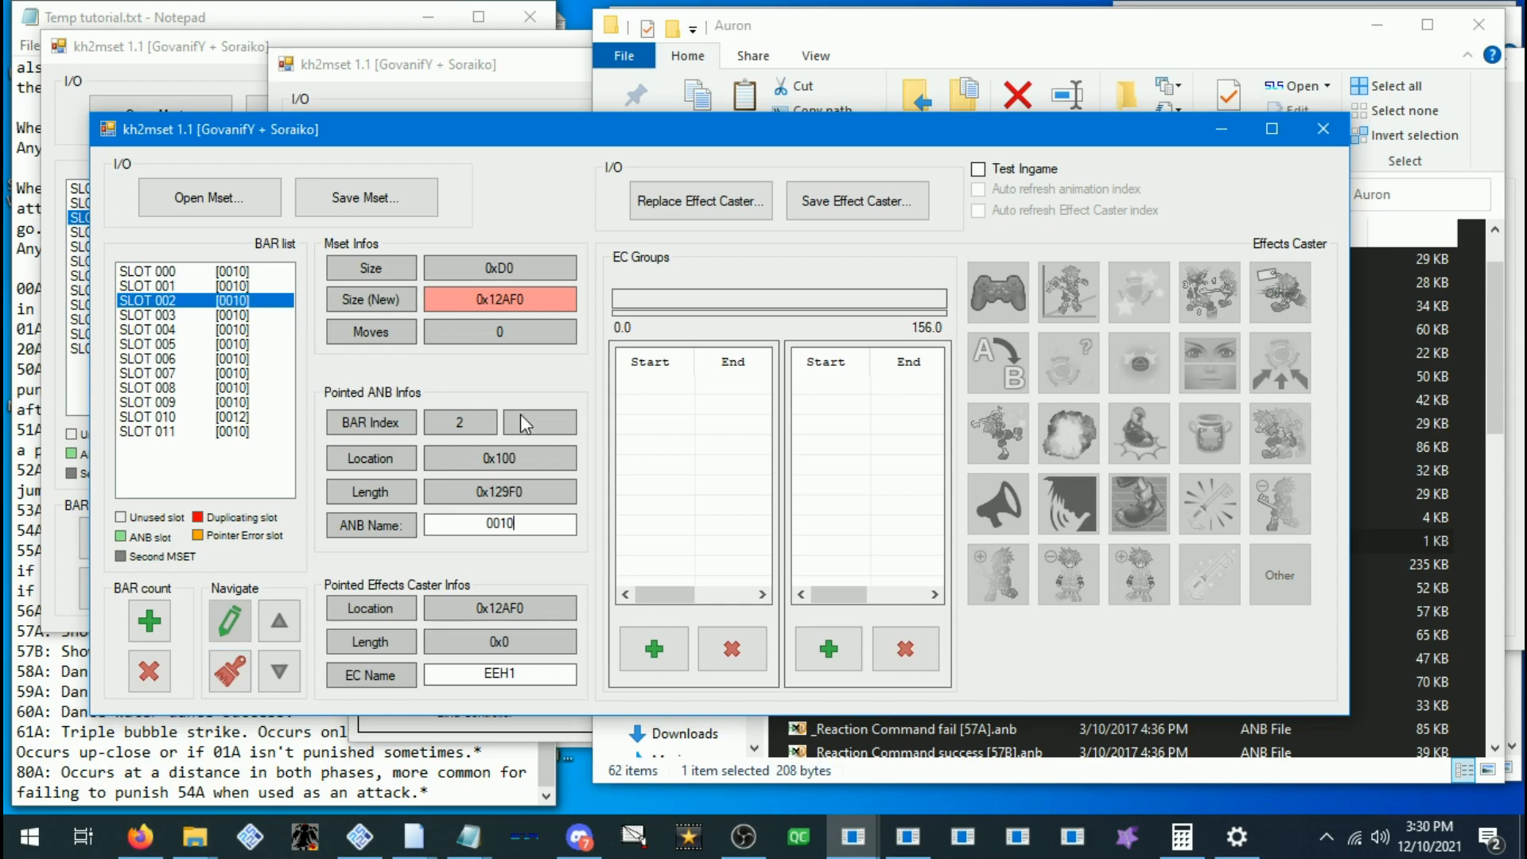
Import AA54 key.anb into slot 006 and set its ANB name to 0011
{"action": "left_click", "coordinate": [244, 359]}
{"action": "left_click", "coordinate": [229, 621]}
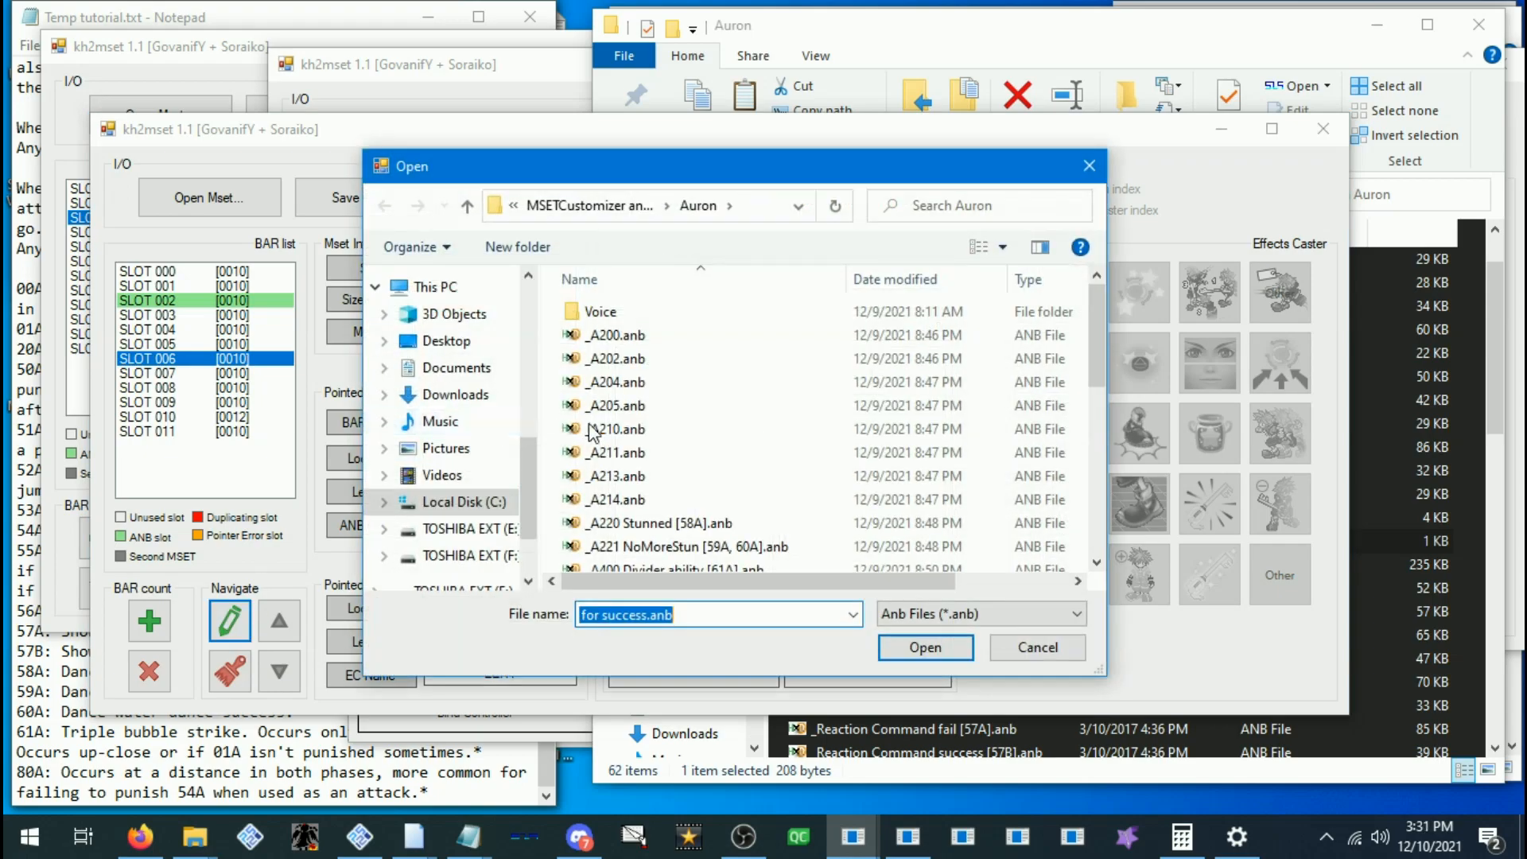
{"action": "scroll", "coordinate": [565, 432], "scroll_direction": "down", "scroll_amount": 10}
{"action": "left_click", "coordinate": [629, 512]}
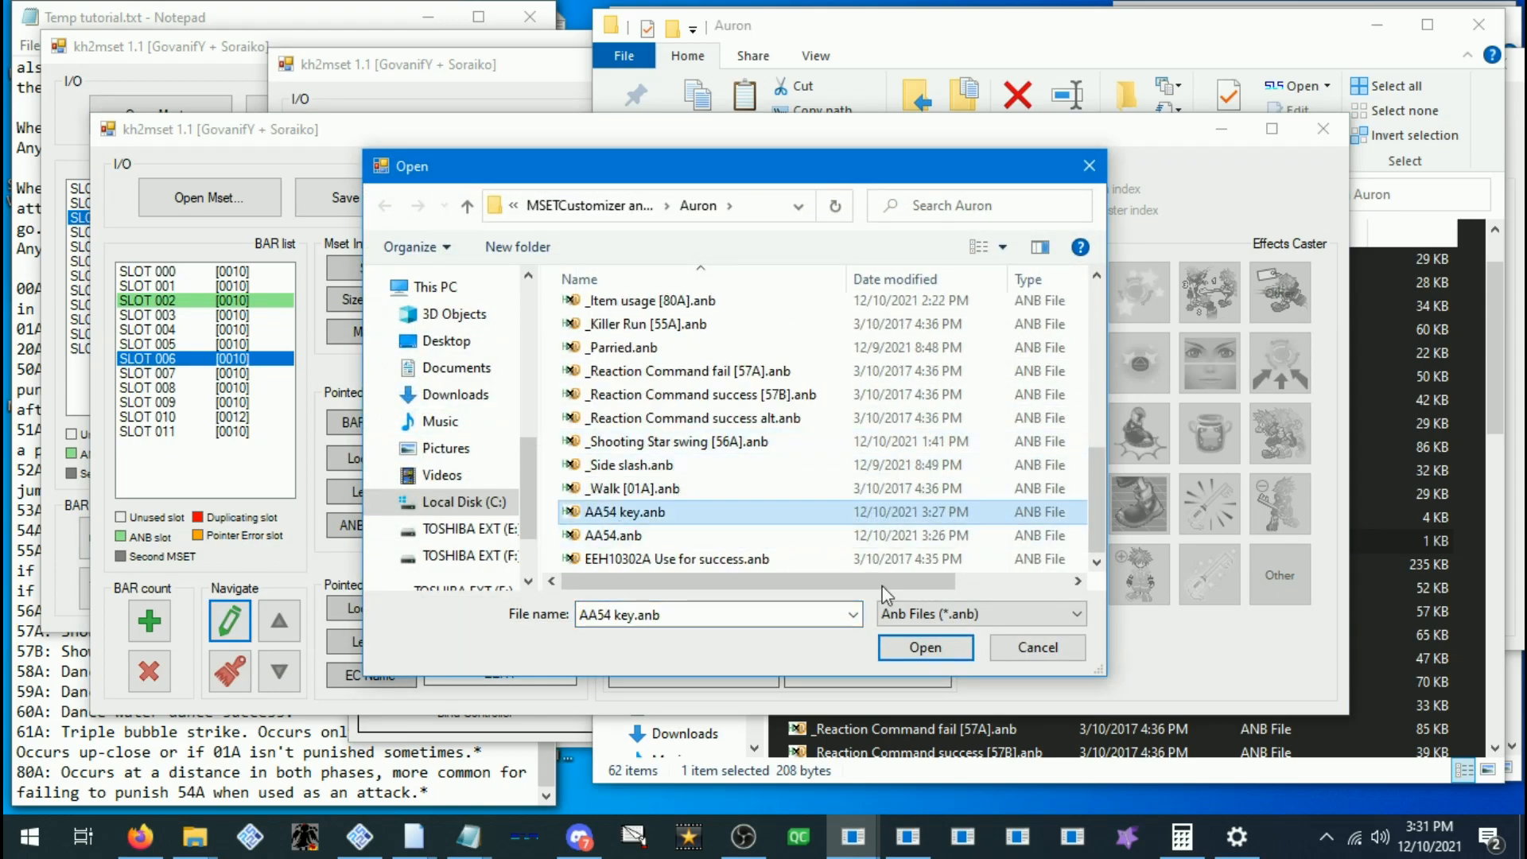
{"action": "left_click", "coordinate": [929, 648]}
{"action": "left_click_drag", "start_coordinate": [517, 523], "coordinate": [452, 523]}
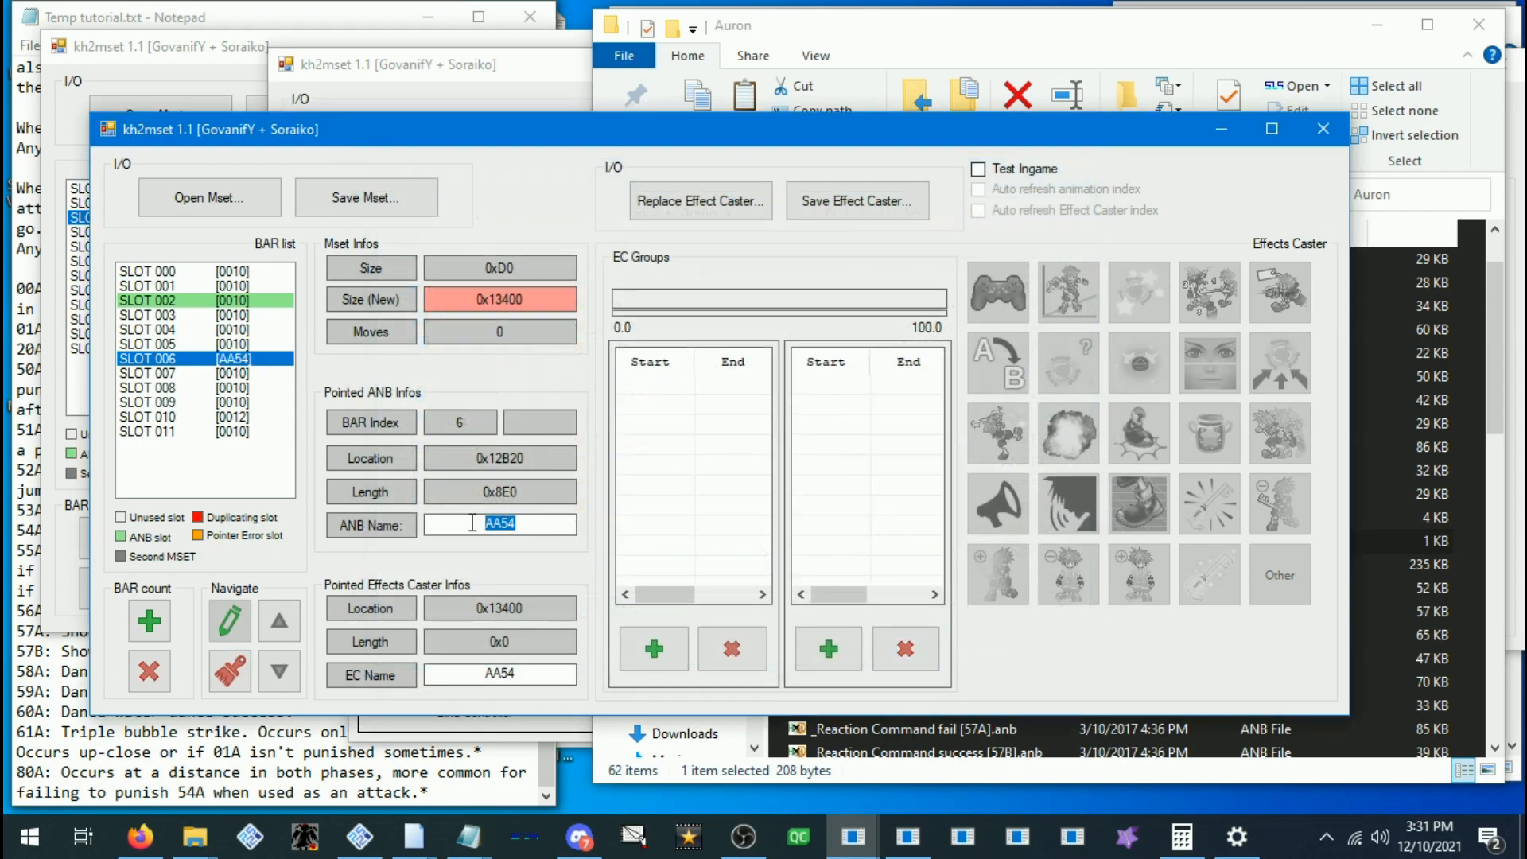
{"action": "type", "text": "001"}
{"action": "type", "text": "1"}
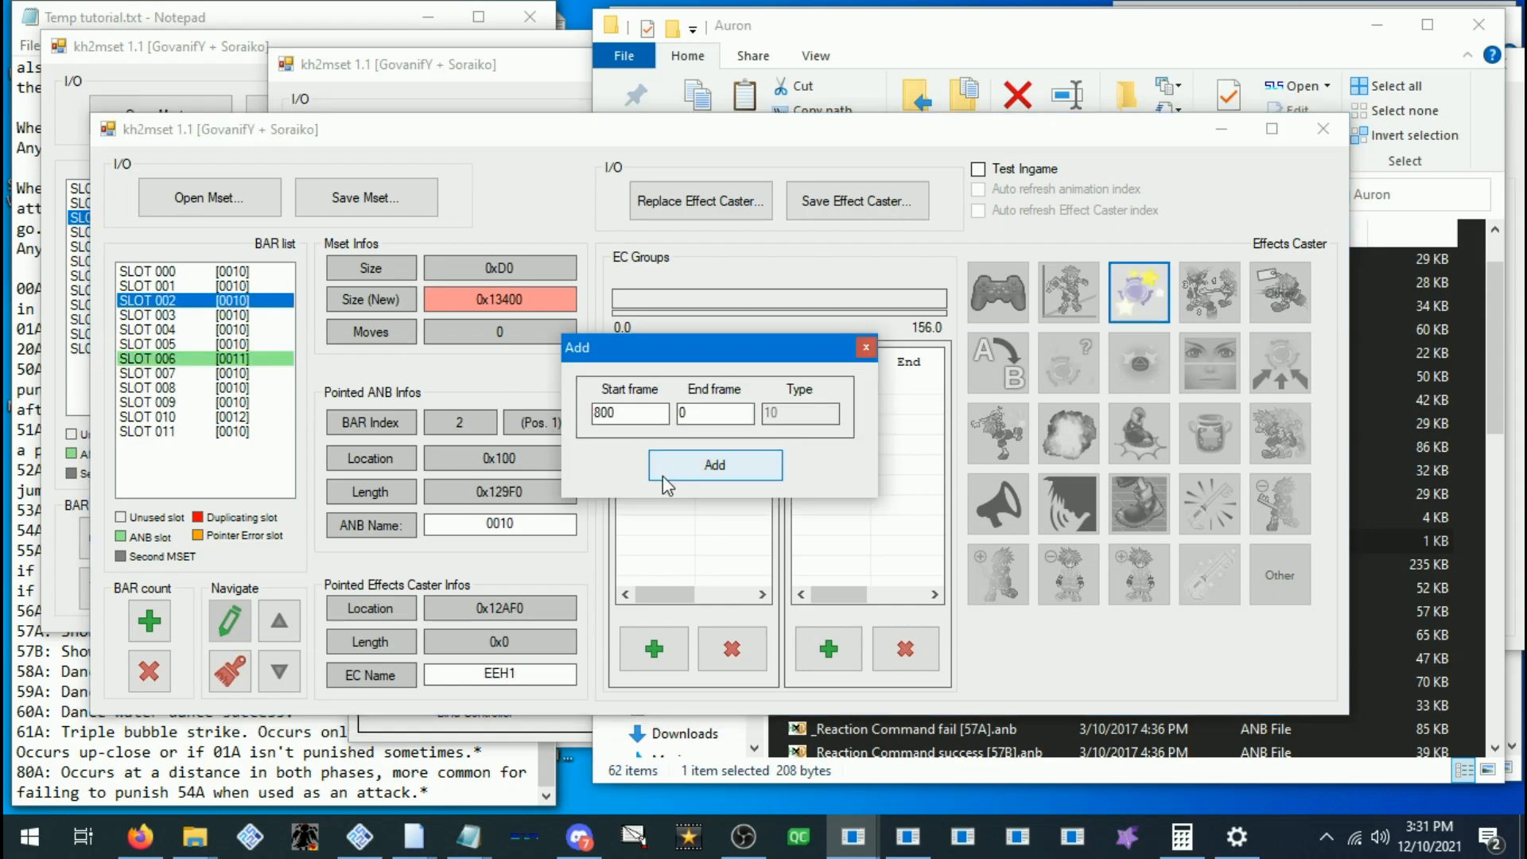
Add a Damage effect with start frame 800 and end frame 800 to the first EC group of slot 002
{"action": "type", "text": "800"}
{"action": "left_click", "coordinate": [673, 468]}
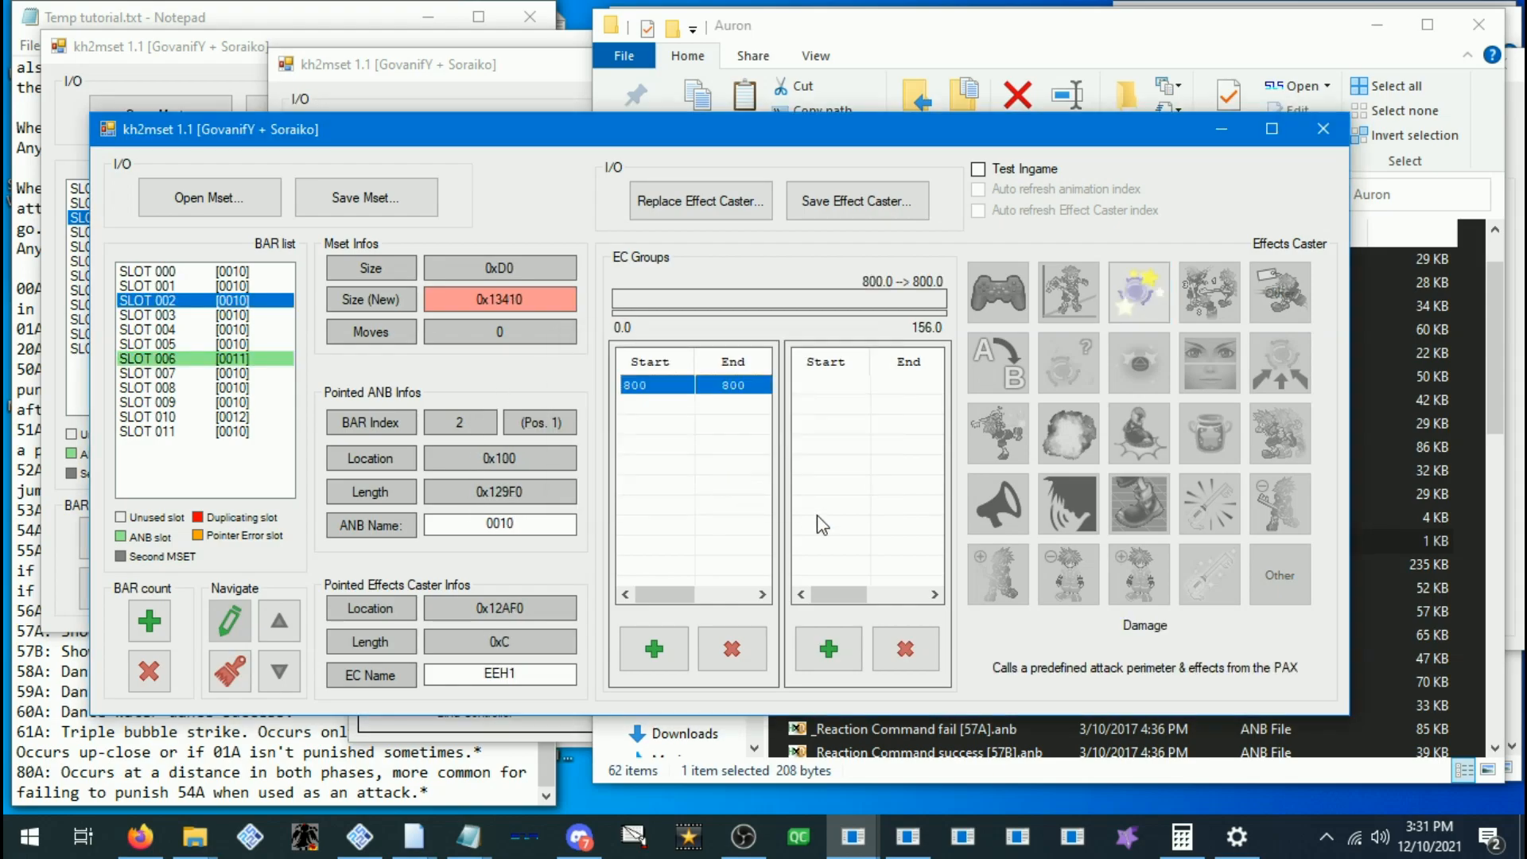
Add a series of PAX Sprite effects with start frame 800 to the second EC group of slot 002
{"action": "left_click", "coordinate": [843, 656]}
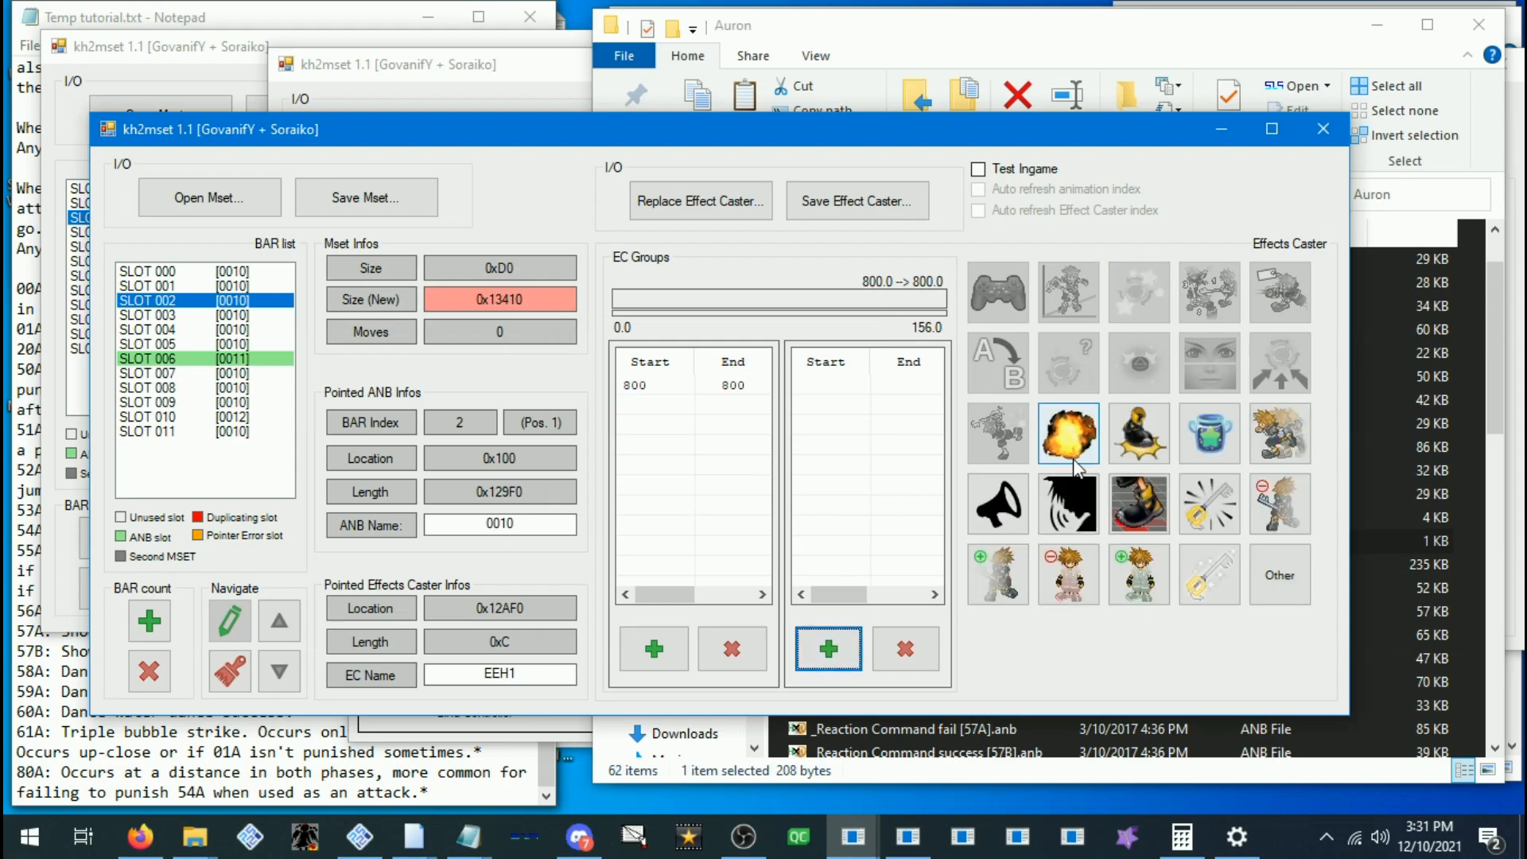
{"action": "left_click", "coordinate": [687, 478]}
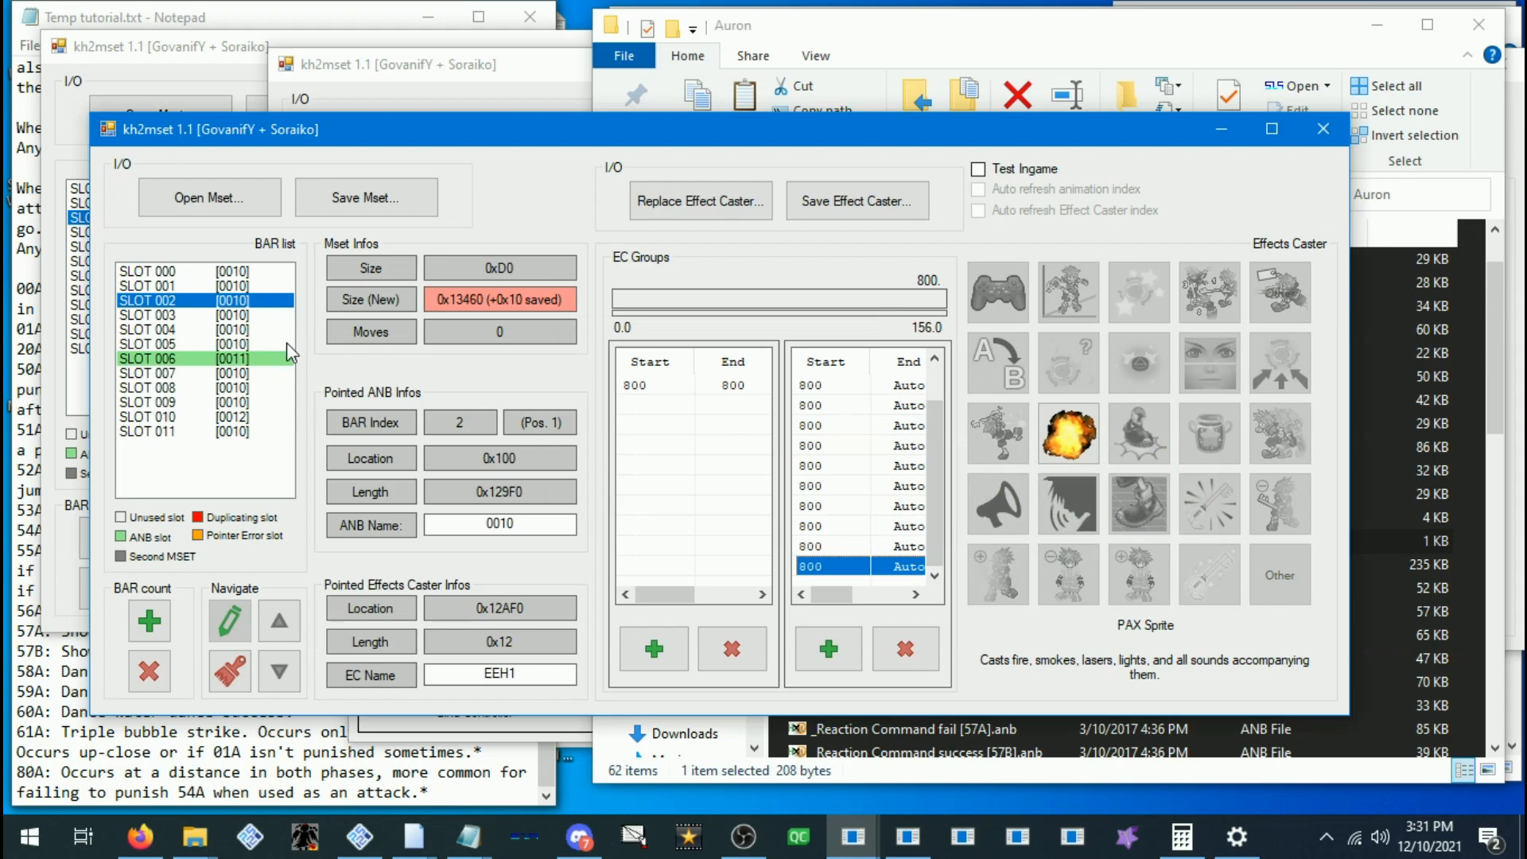
Give slot 006 a Damage effect from frame 800 to 800 and a series of PAX Sprite effects starting at frame 800
{"action": "left_click", "coordinate": [248, 359]}
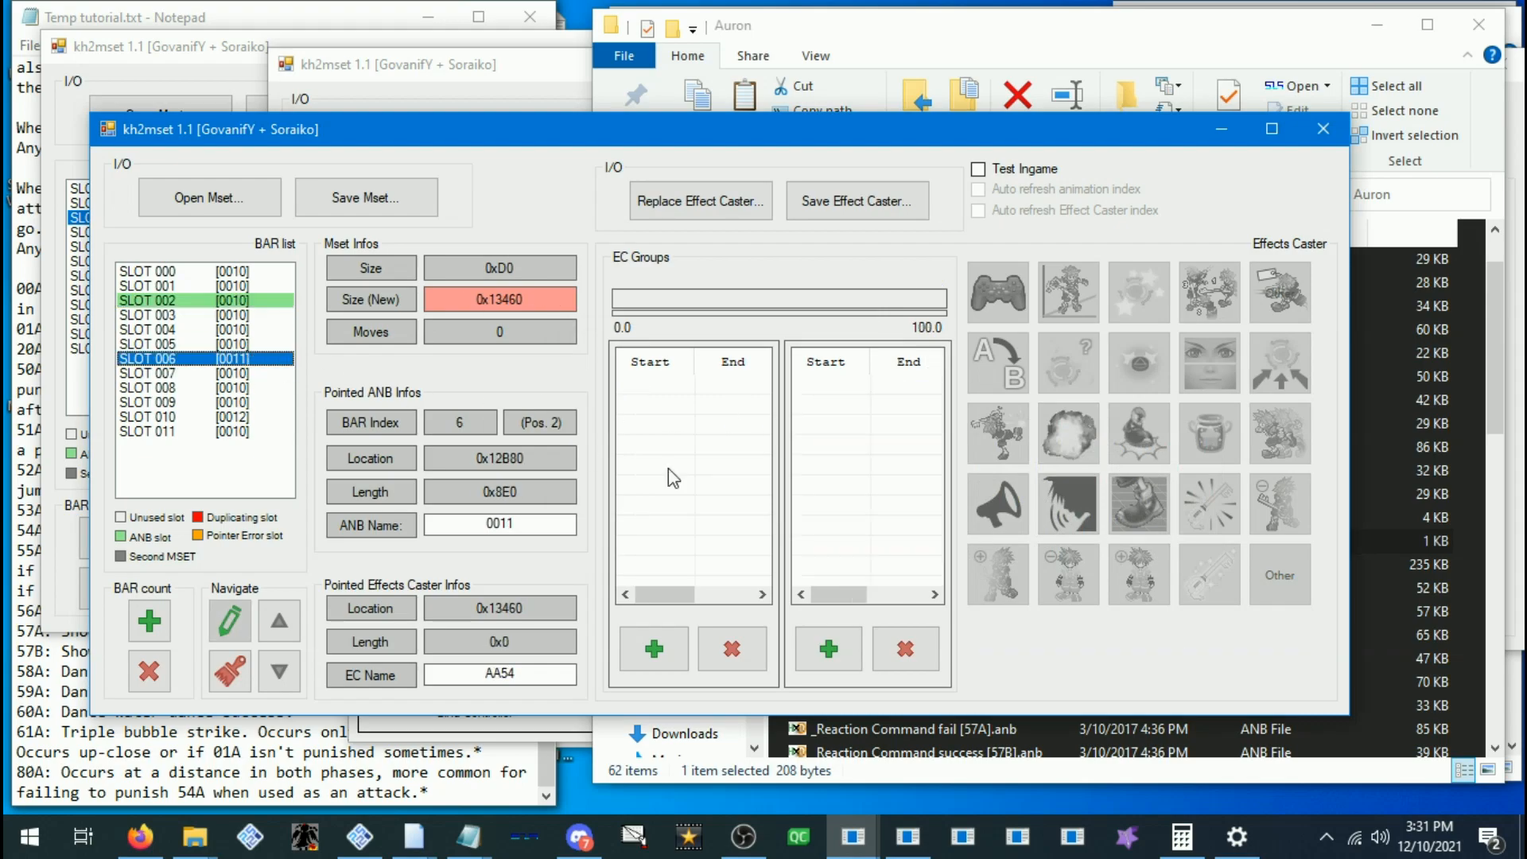
{"action": "left_click", "coordinate": [654, 649]}
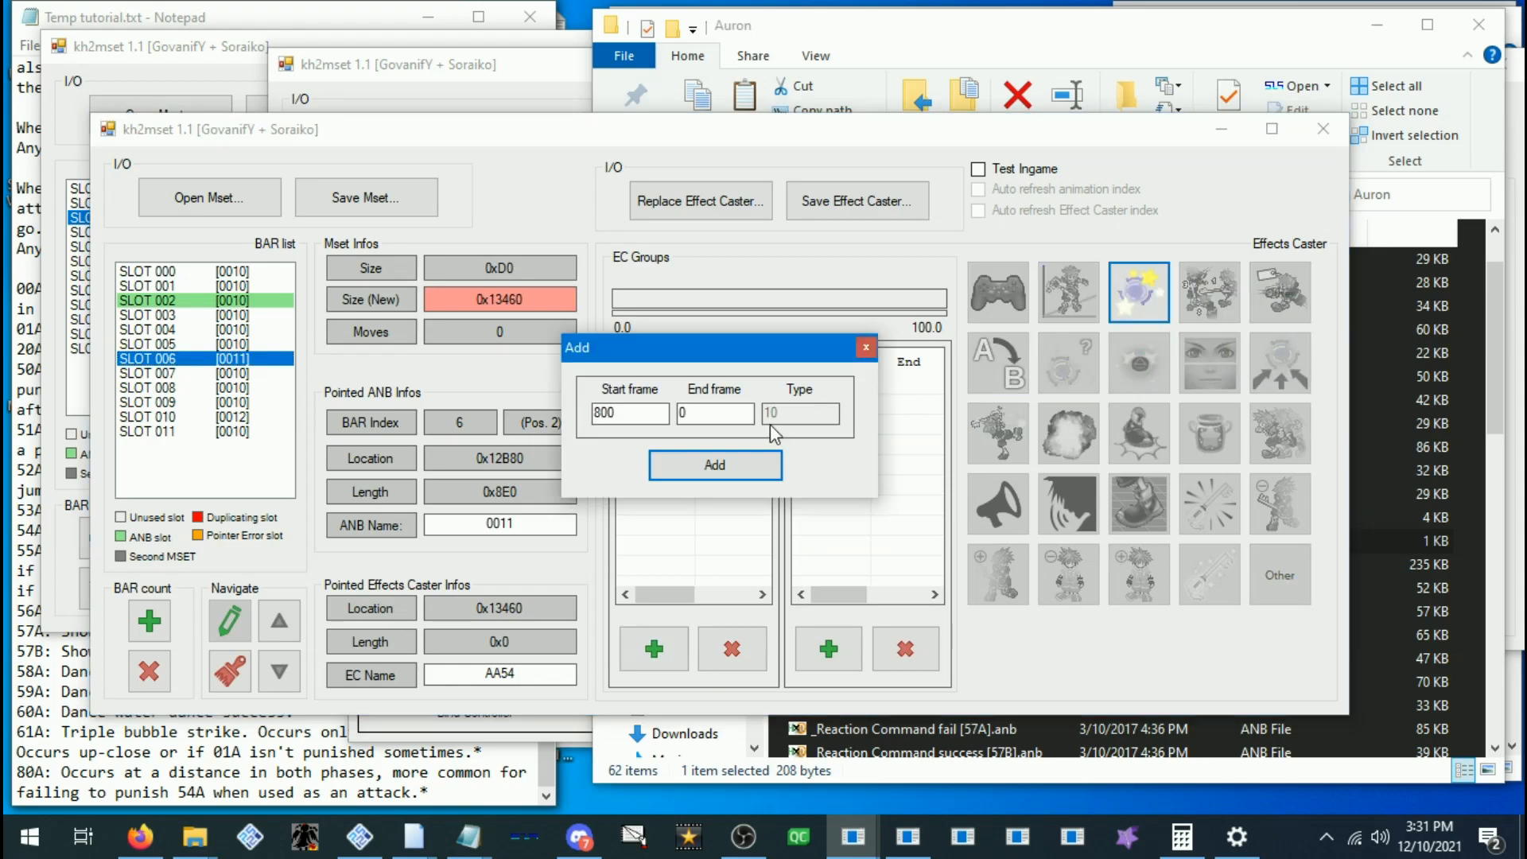
{"action": "key", "text": "shift+Tab"}
{"action": "type", "text": "800"}
{"action": "left_click", "coordinate": [751, 472]}
{"action": "left_click", "coordinate": [829, 649]}
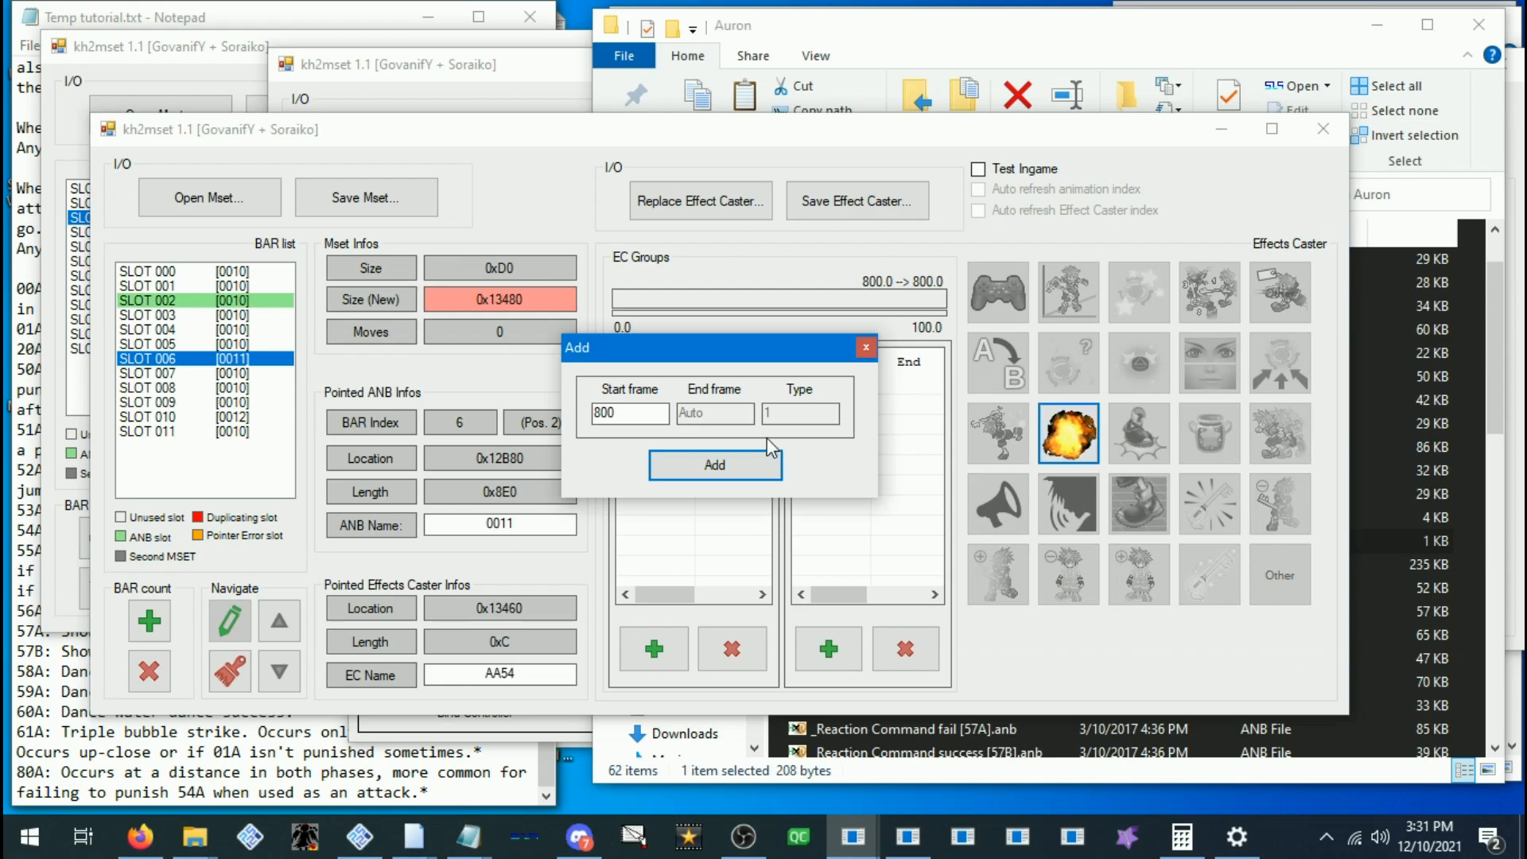
{"action": "left_click", "coordinate": [684, 470]}
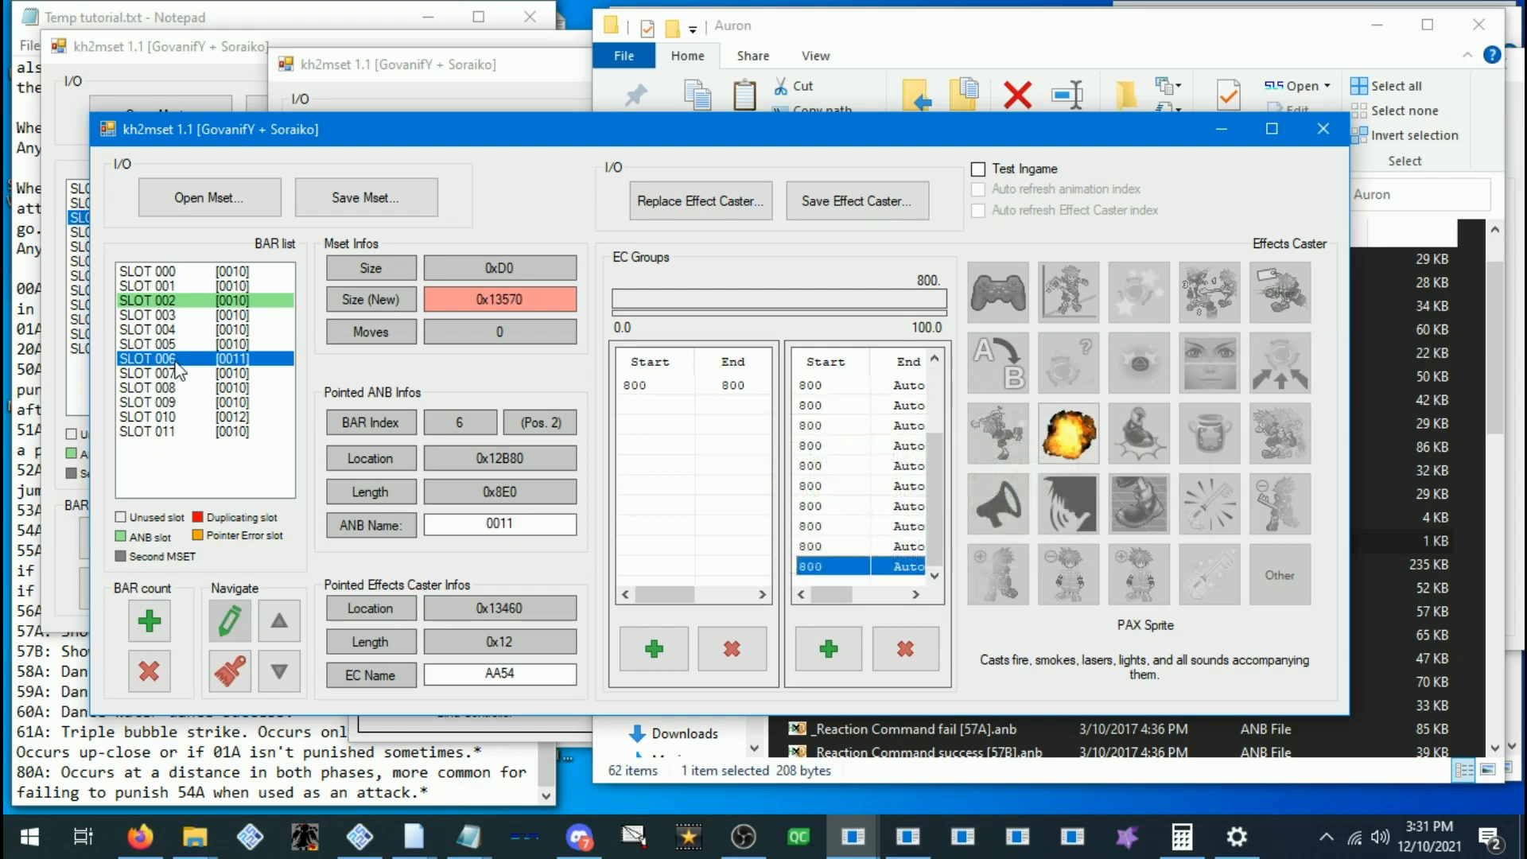
Compare the animation and effect caster entries of slot 002 and slot 006
{"action": "left_click", "coordinate": [228, 301]}
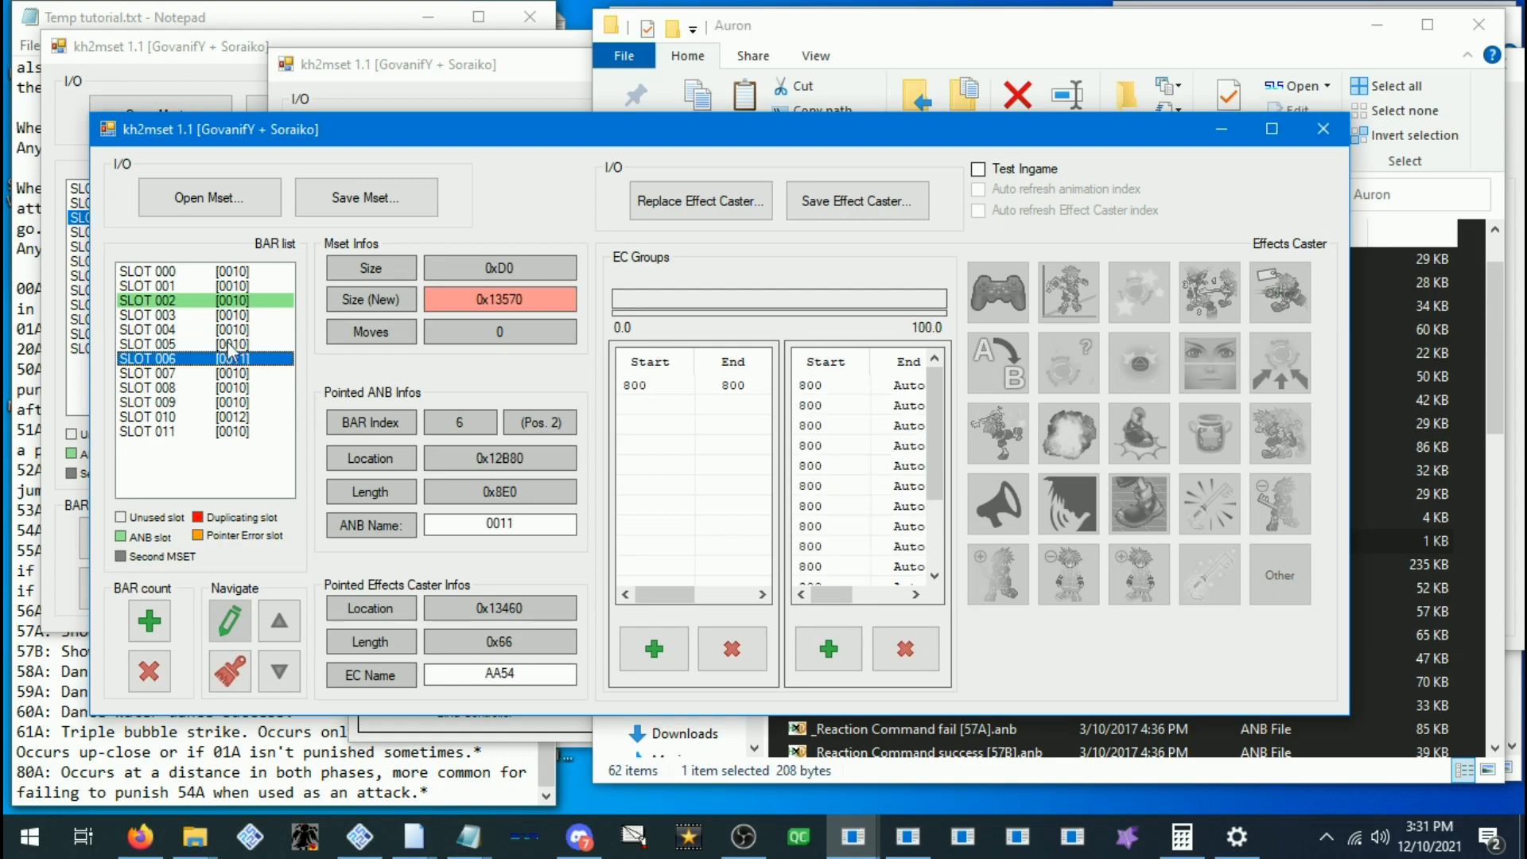
{"action": "left_click", "coordinate": [223, 364]}
{"action": "left_click", "coordinate": [242, 303]}
{"action": "left_click", "coordinate": [239, 362]}
{"action": "left_click", "coordinate": [256, 302]}
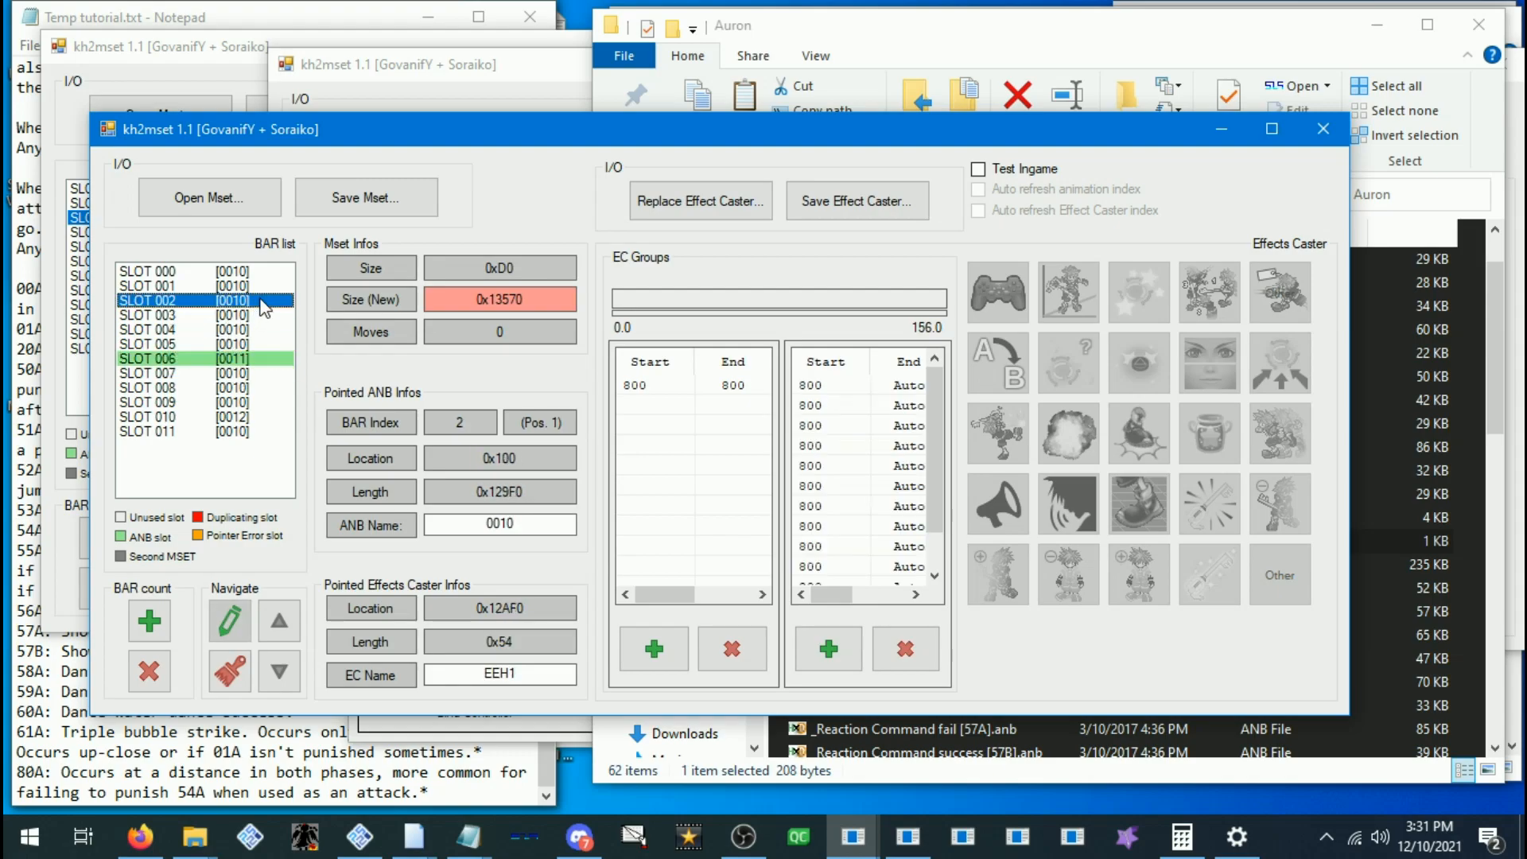
{"action": "left_click", "coordinate": [239, 362]}
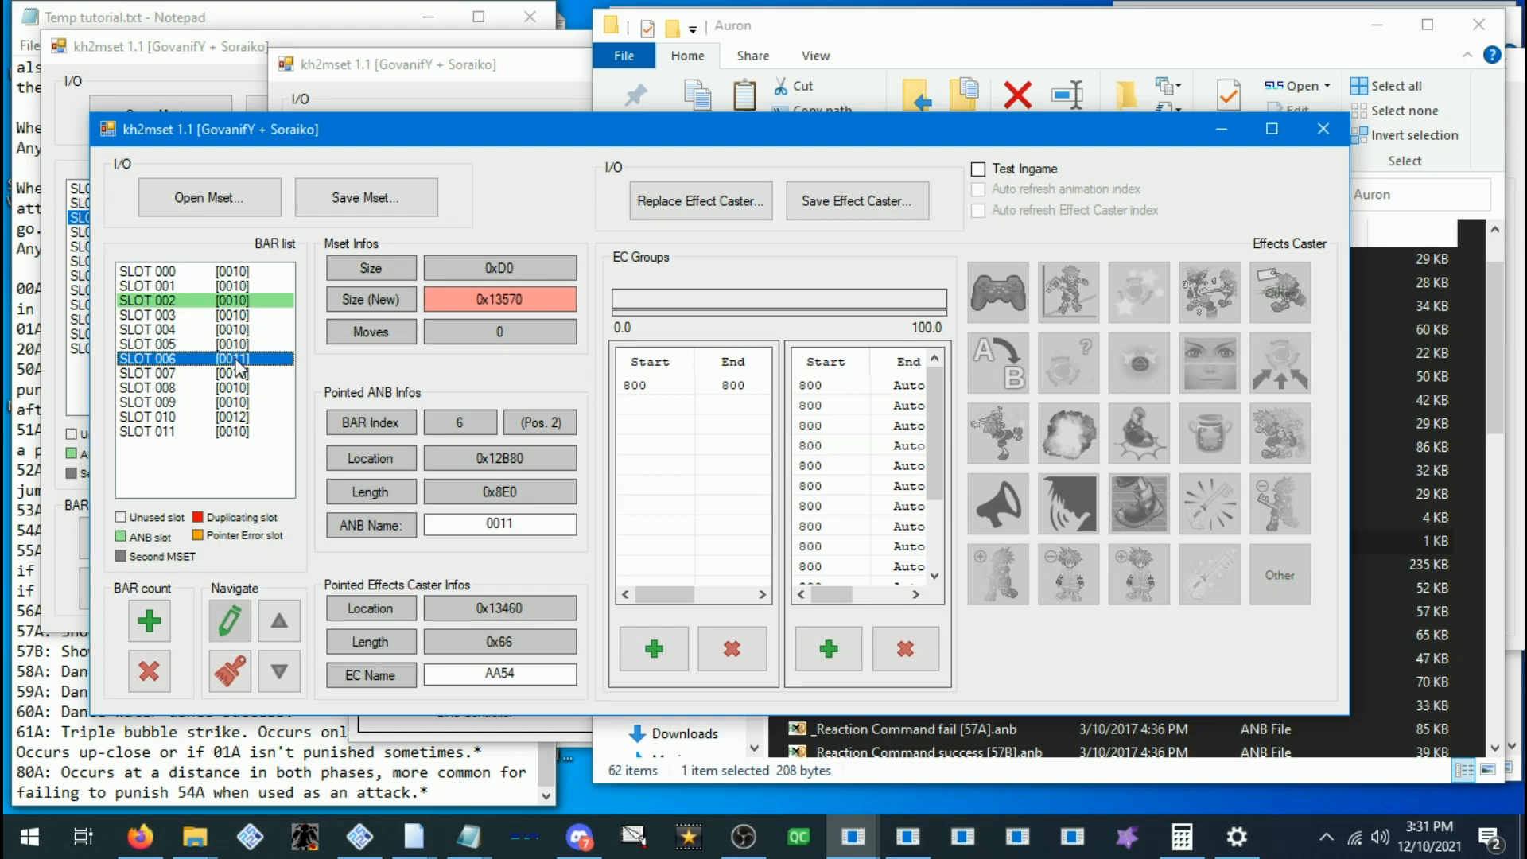
{"action": "left_click", "coordinate": [248, 302]}
{"action": "left_click", "coordinate": [238, 362]}
{"action": "left_click", "coordinate": [242, 301]}
{"action": "left_click", "coordinate": [251, 363]}
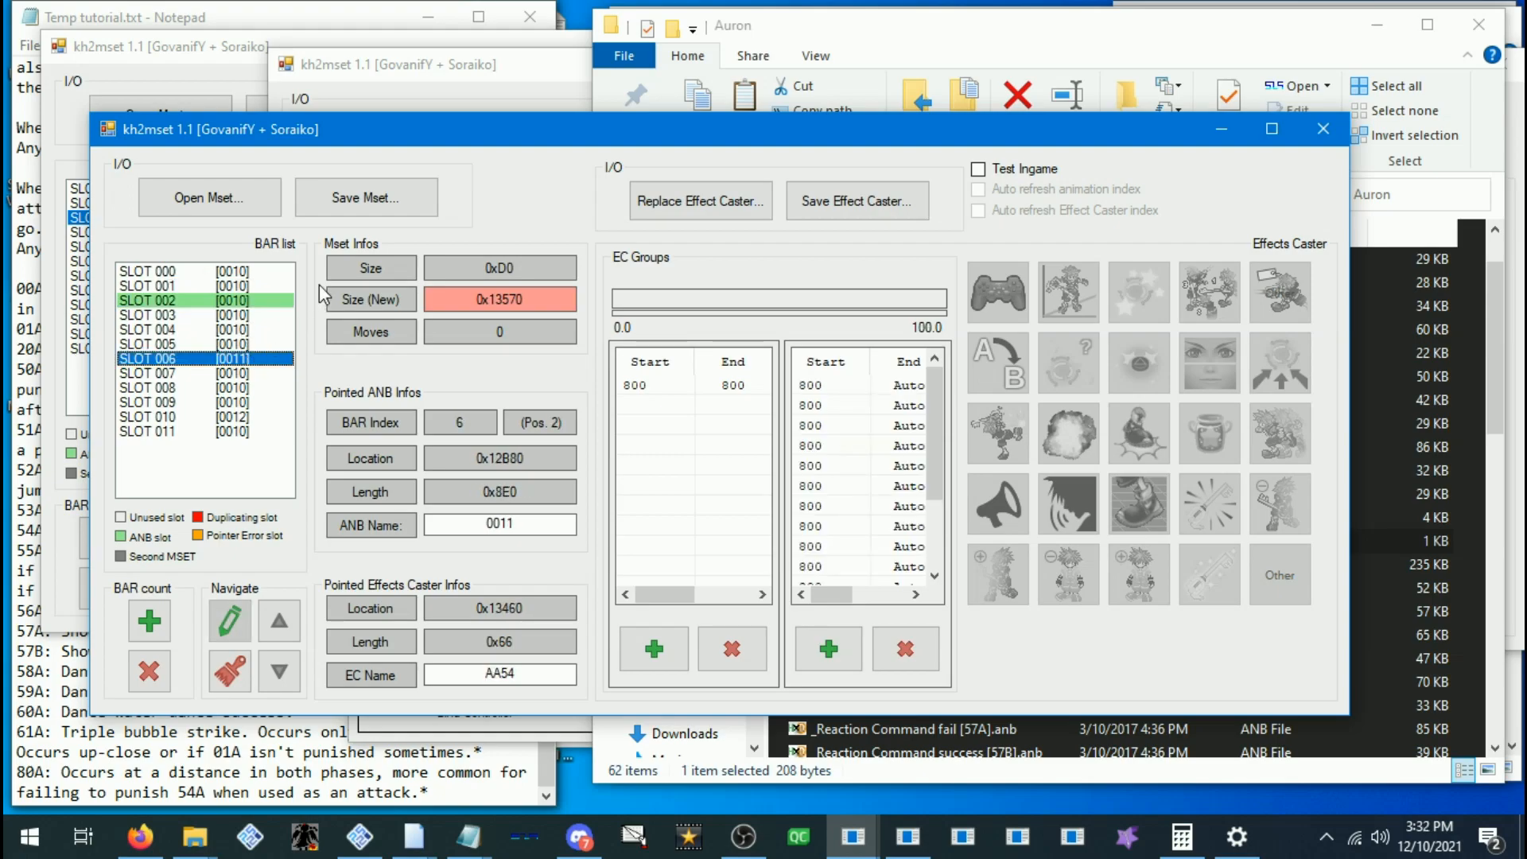
Save the reaction command MSET as AM71 New.mset in the Auron folder and close its kh2mset window
{"action": "left_click", "coordinate": [400, 197]}
{"action": "scroll", "coordinate": [712, 427], "scroll_direction": "up", "scroll_amount": 1}
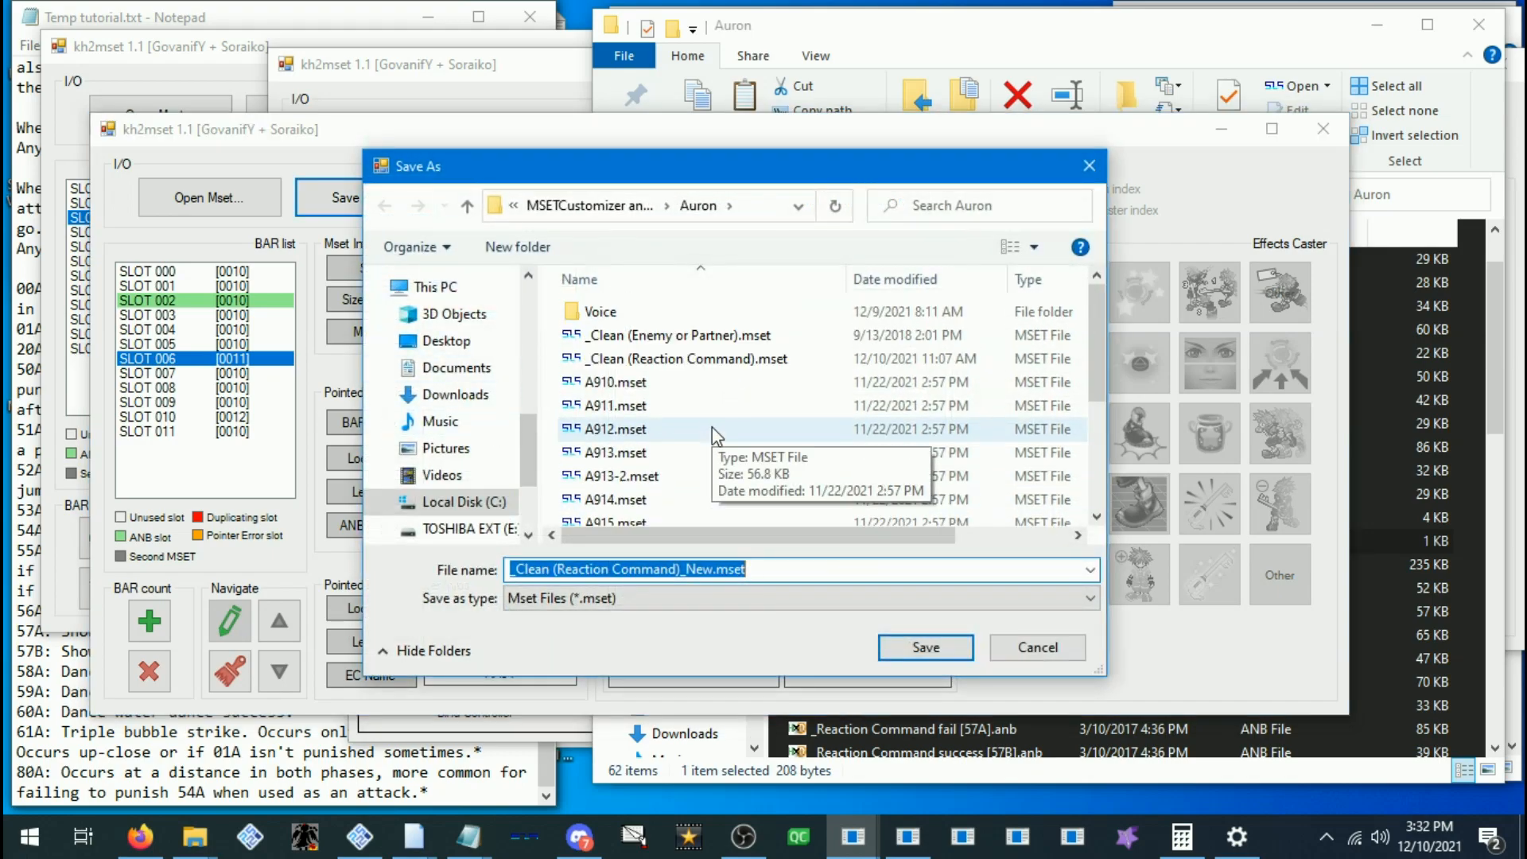
{"action": "scroll", "coordinate": [680, 452], "scroll_direction": "down", "scroll_amount": 1}
{"action": "scroll", "coordinate": [682, 457], "scroll_direction": "down", "scroll_amount": 2}
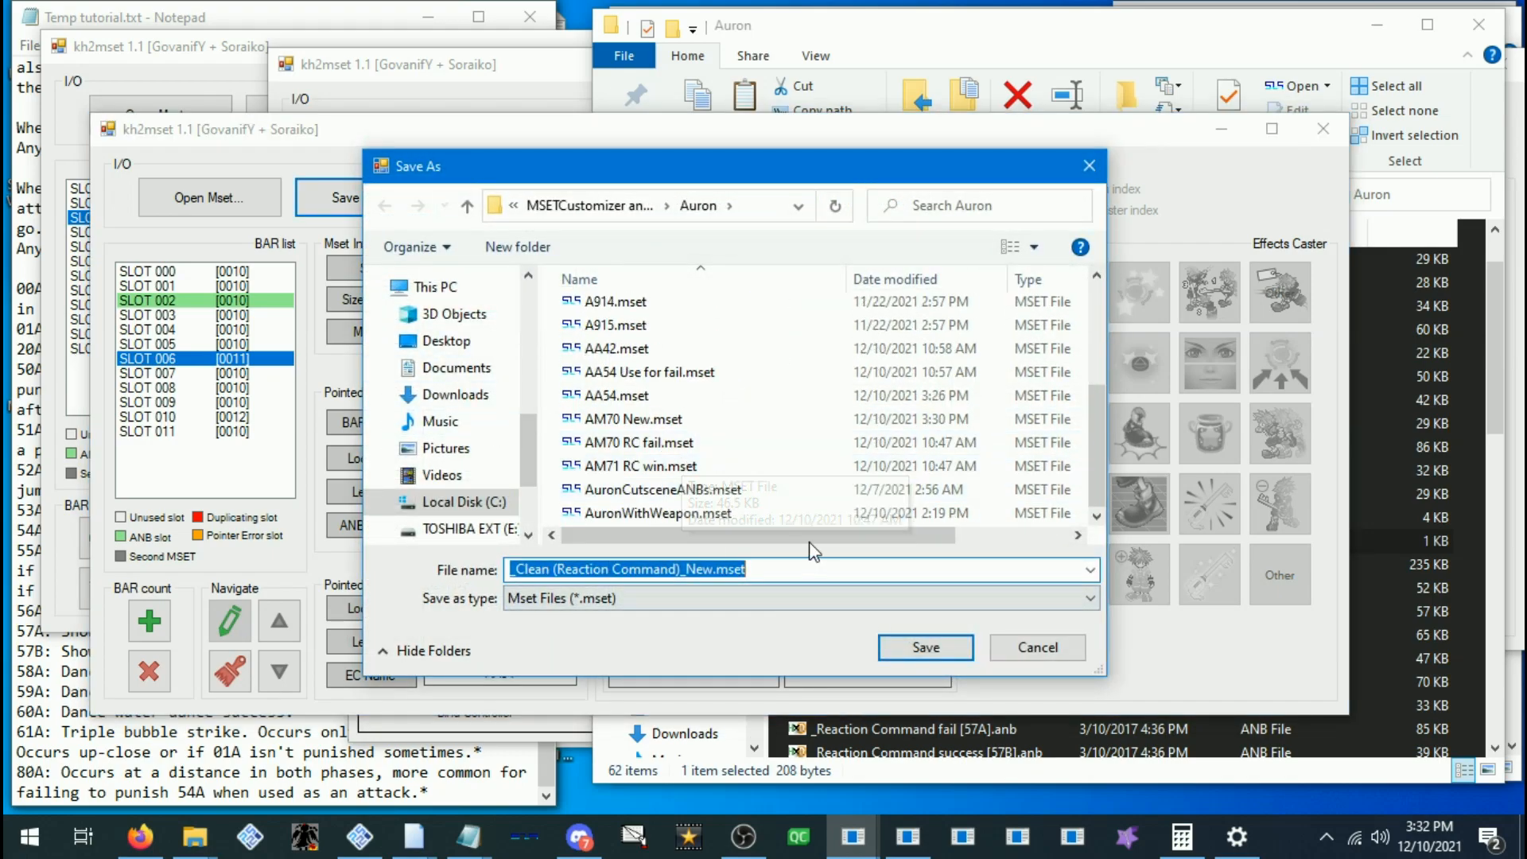
{"action": "left_click", "coordinate": [704, 578]}
{"action": "left_click_drag", "start_coordinate": [713, 572], "coordinate": [507, 573]}
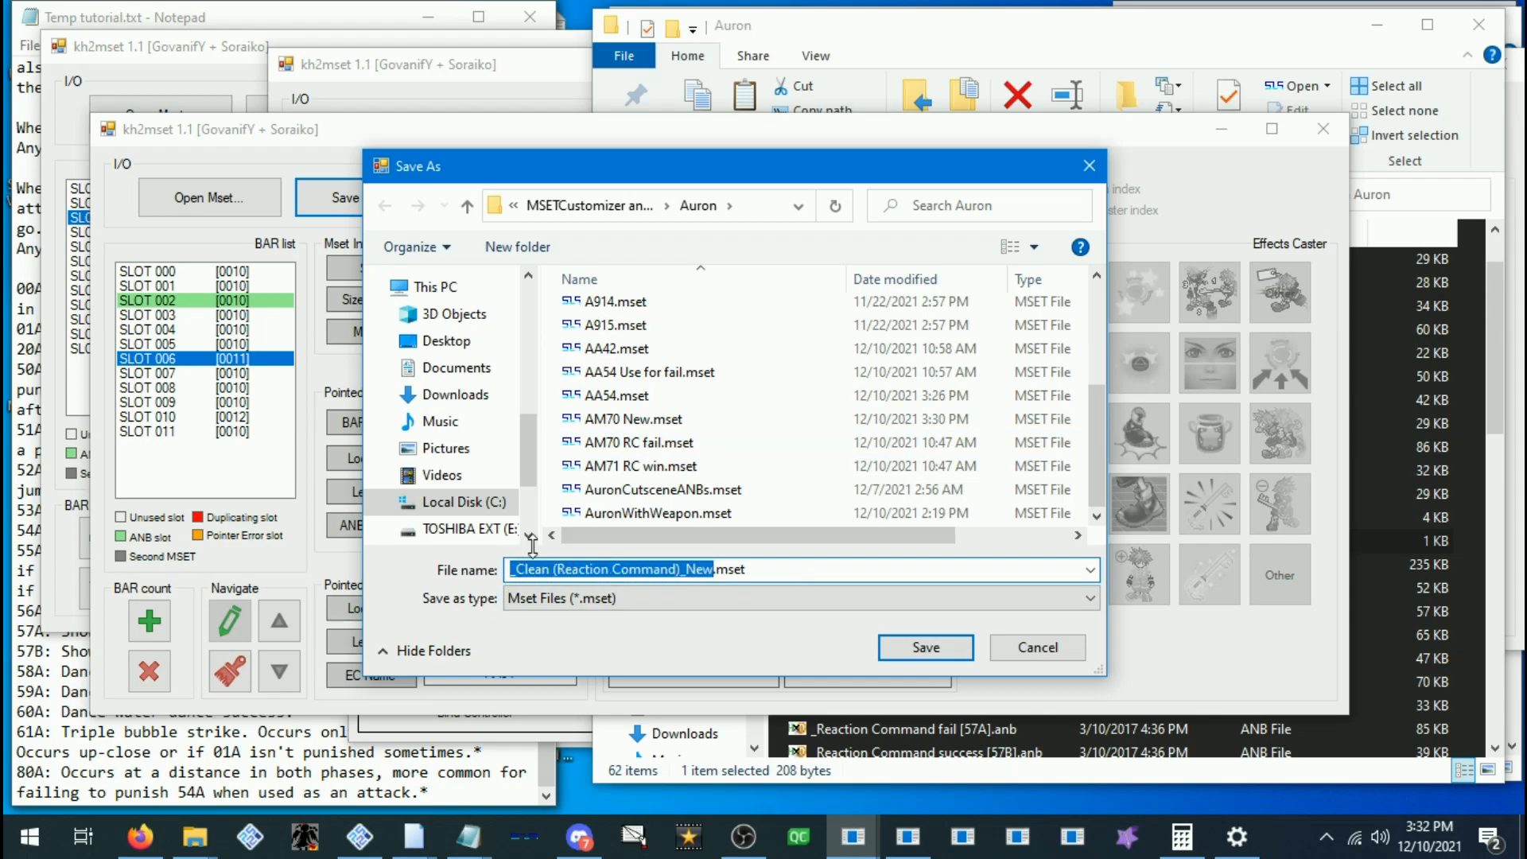
{"action": "type", "text": "AM7"}
{"action": "type", "text": "1 New"}
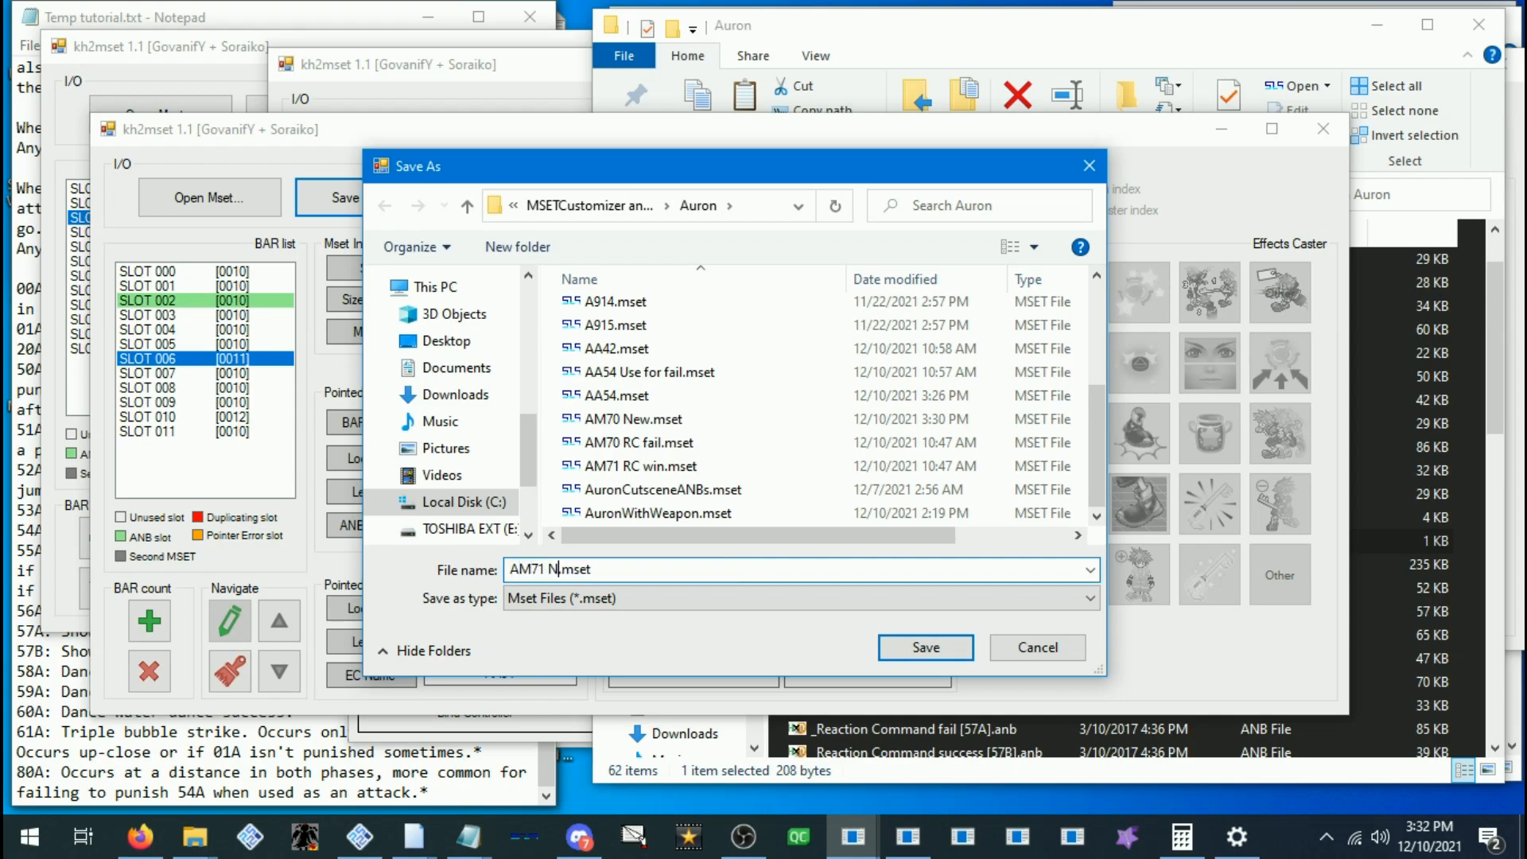
{"action": "key", "text": "Return"}
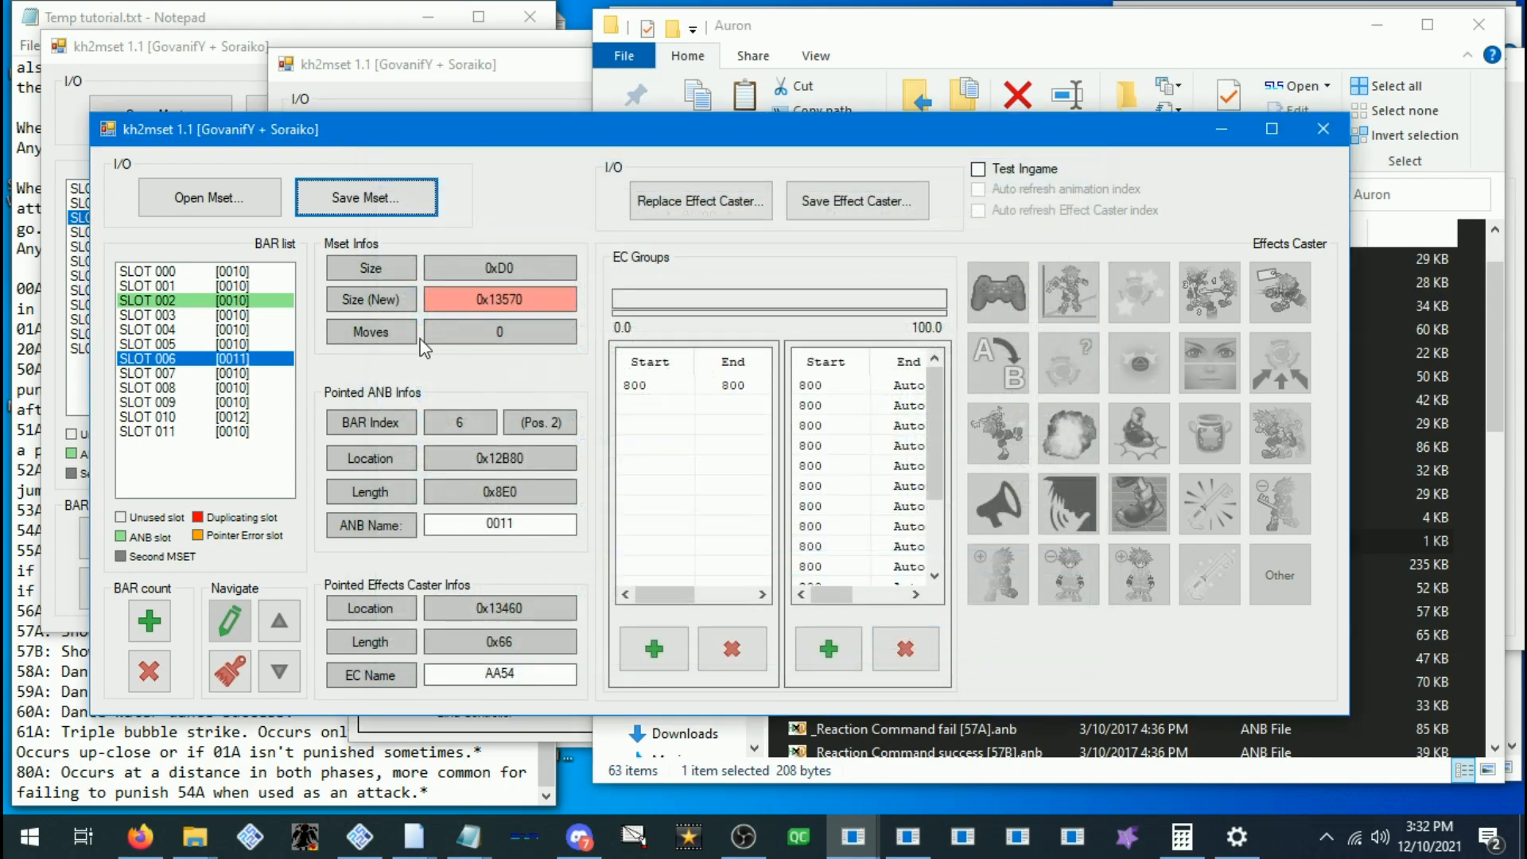
{"action": "left_click", "coordinate": [1323, 129]}
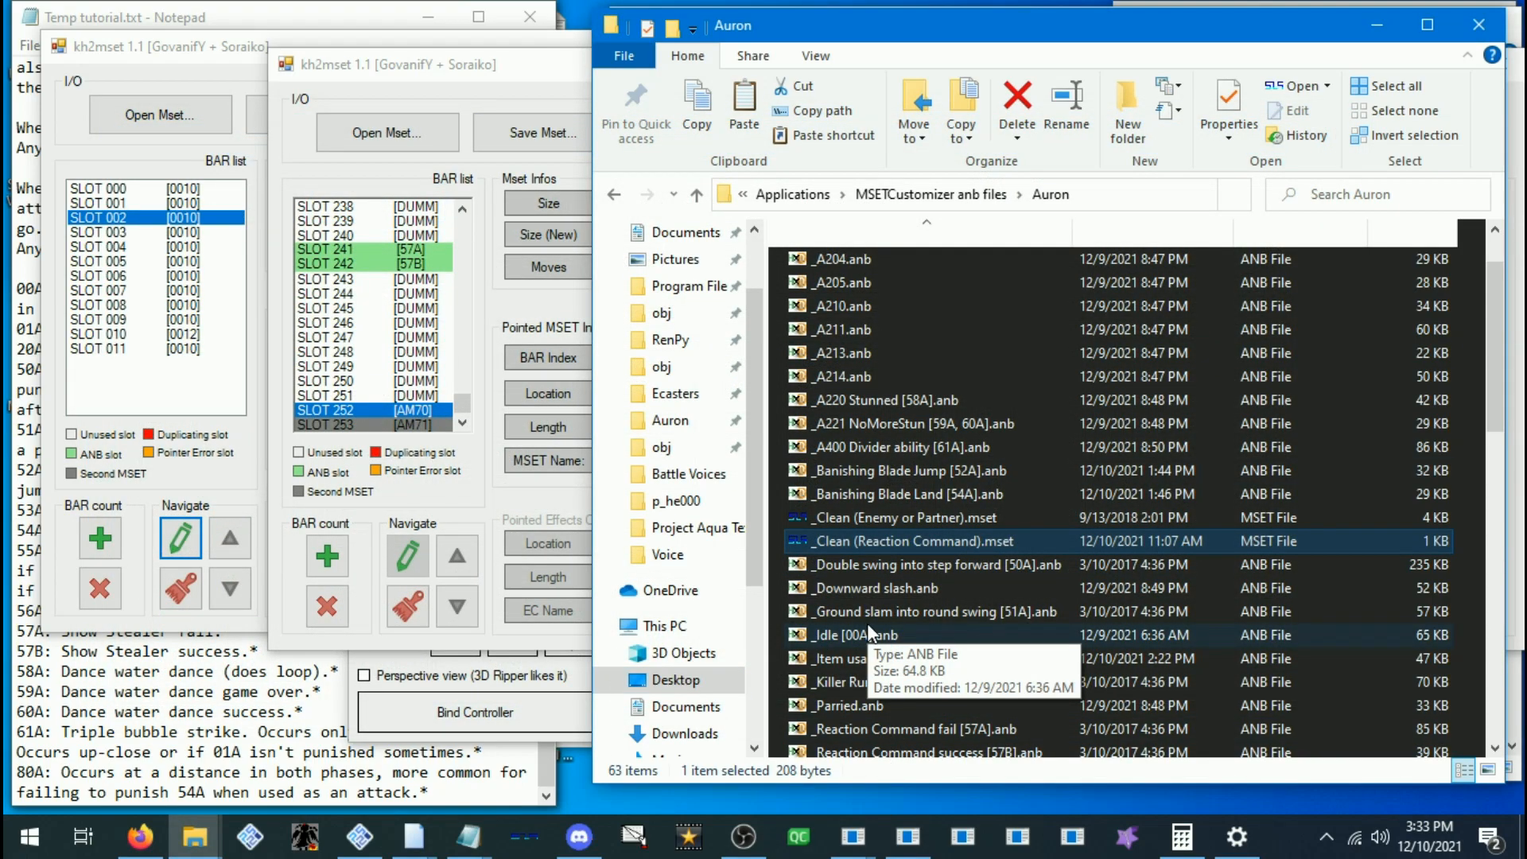
Load _Clean (Enemy or Partner).mset from the Auron folder into the kh2mset window that holds the empty reaction command template
{"action": "left_click", "coordinate": [853, 837]}
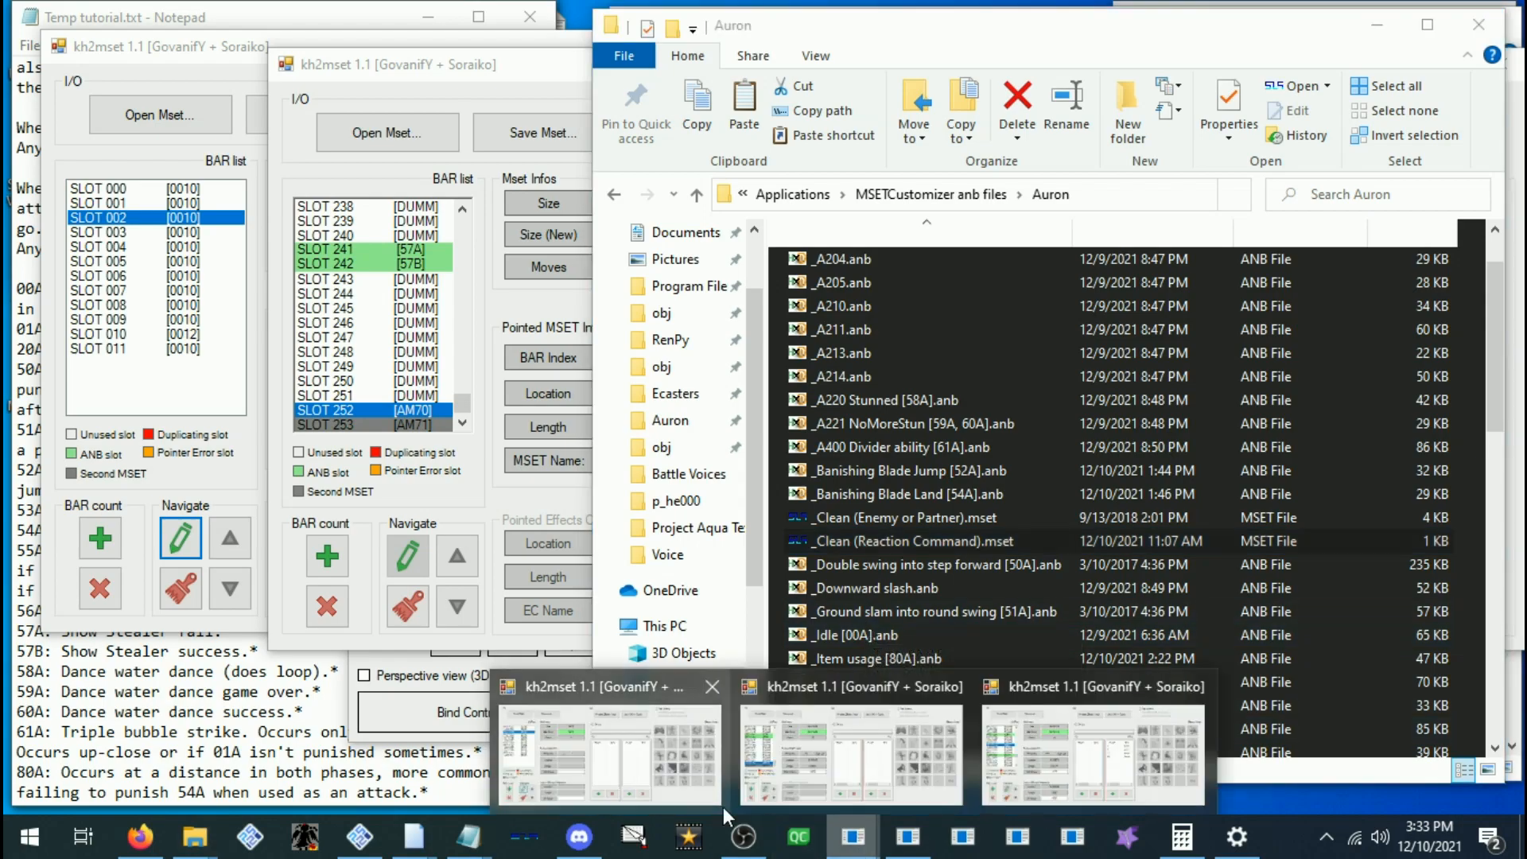
{"action": "left_click", "coordinate": [700, 800]}
{"action": "left_click", "coordinate": [891, 776]}
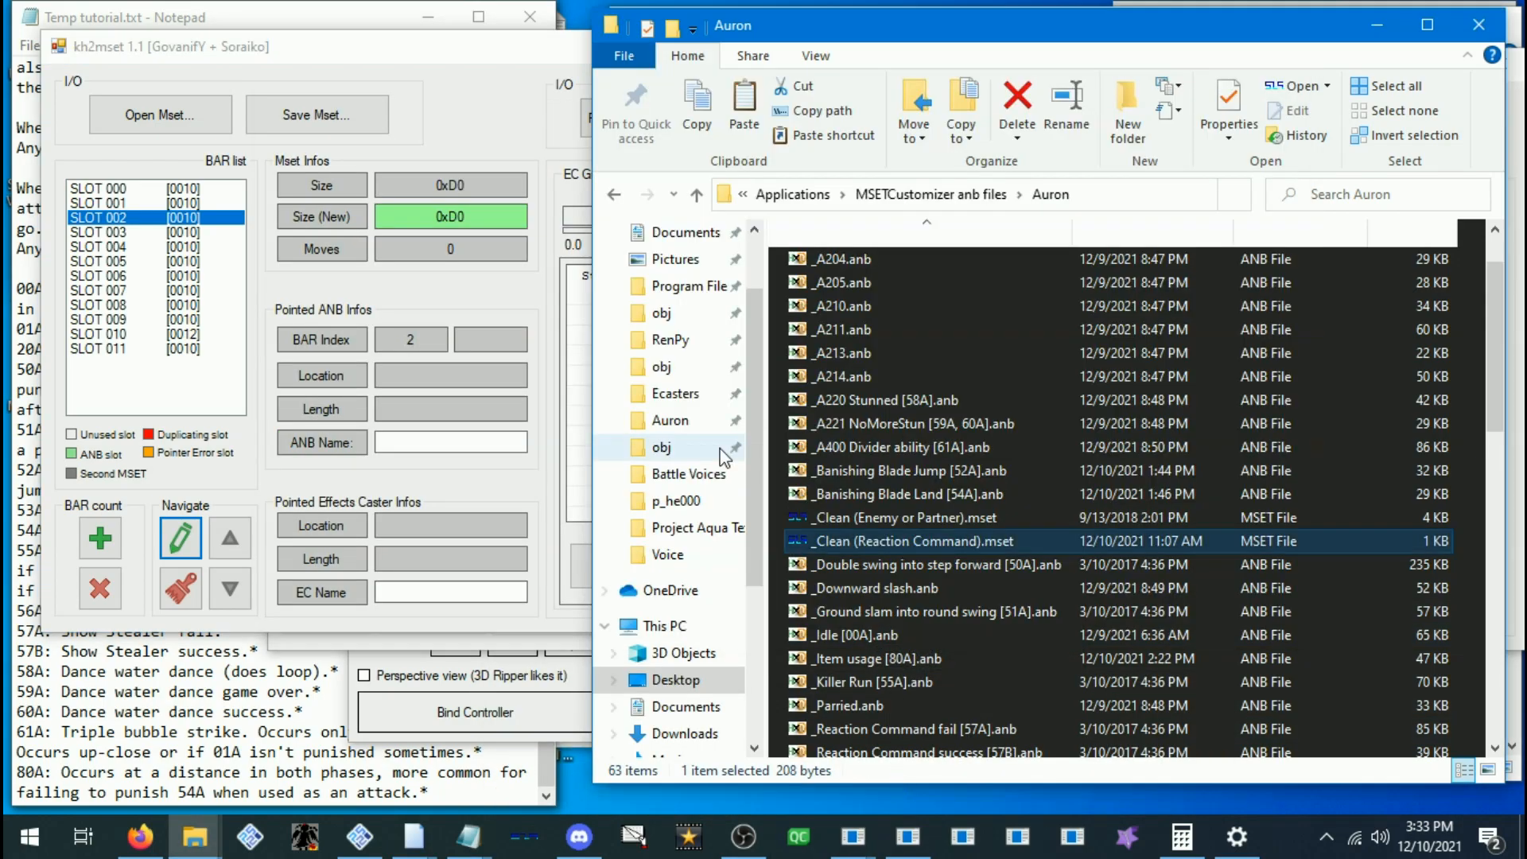
{"action": "left_click", "coordinate": [857, 517]}
{"action": "left_click_drag", "start_coordinate": [857, 516], "coordinate": [163, 127]}
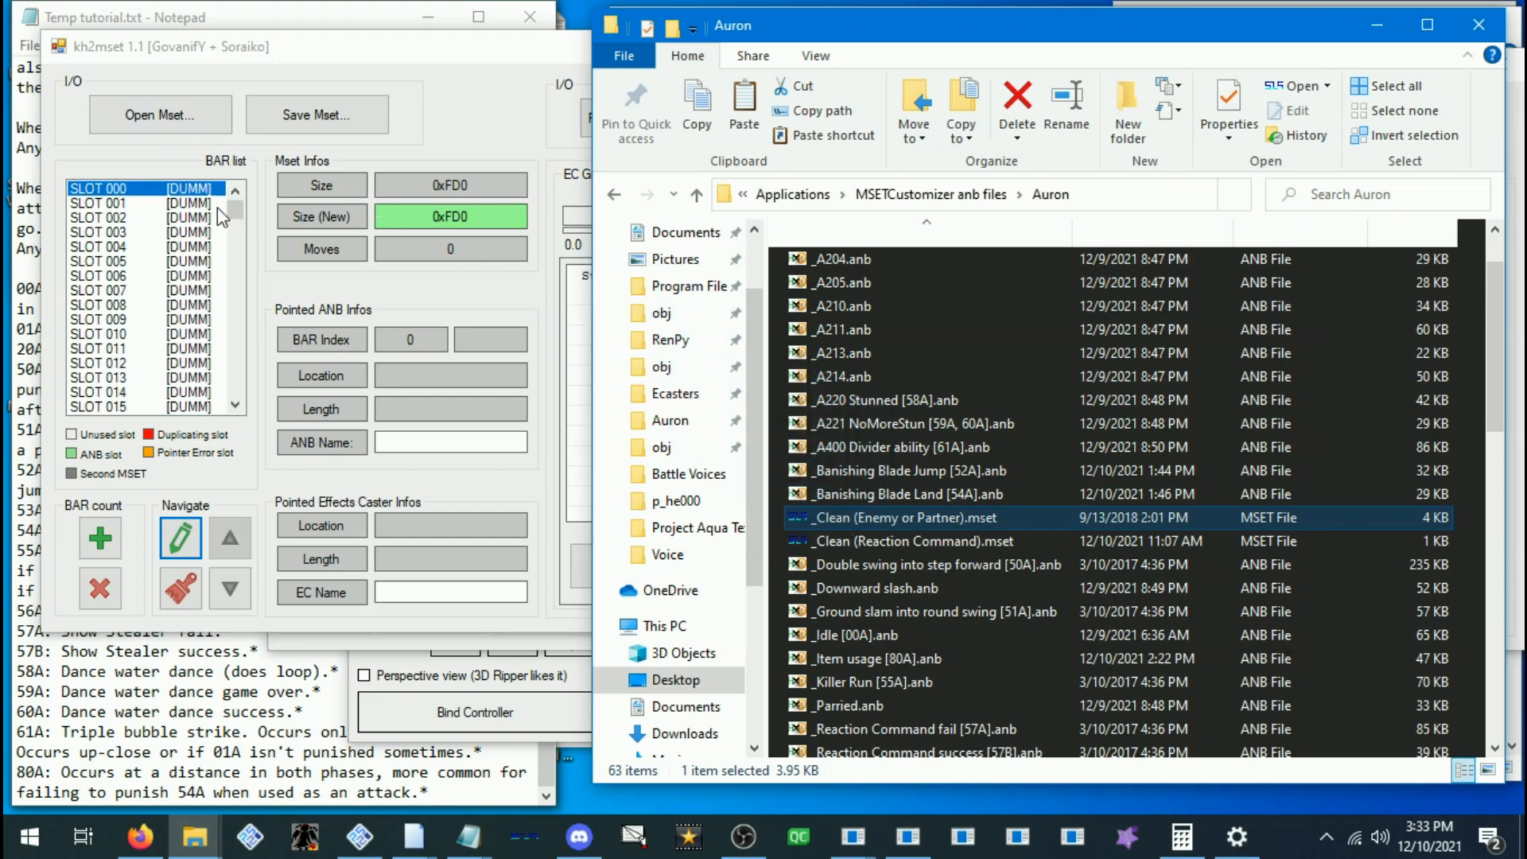
Add two BAR headers to the clean enemy MSET, matching the AM70 and AM71 slots 252 and 253 of the finished boss MSET
{"action": "left_click_drag", "start_coordinate": [235, 209], "coordinate": [246, 400]}
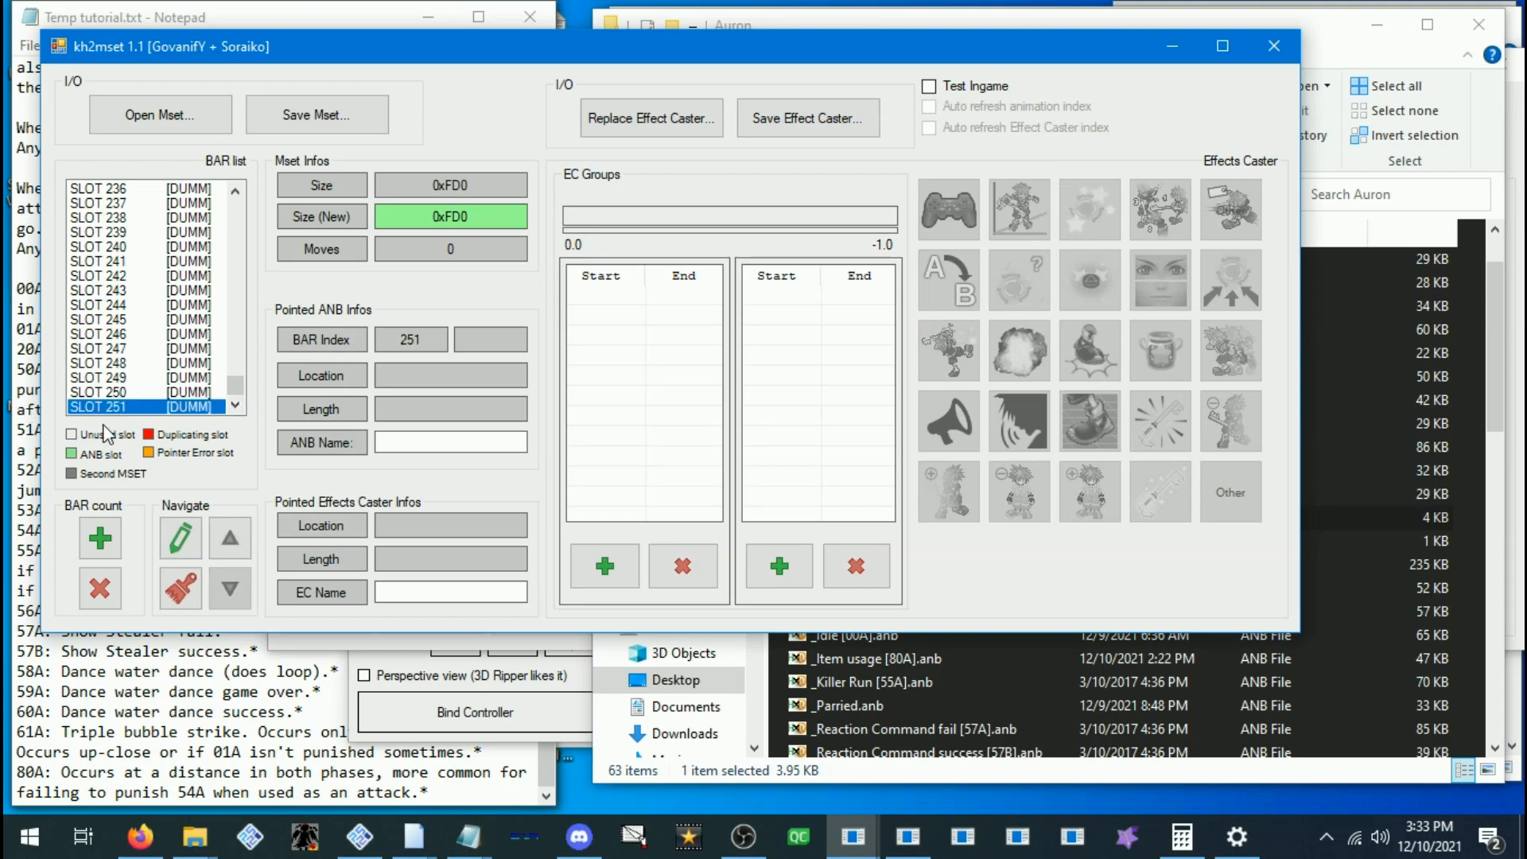
{"action": "left_click", "coordinate": [853, 835]}
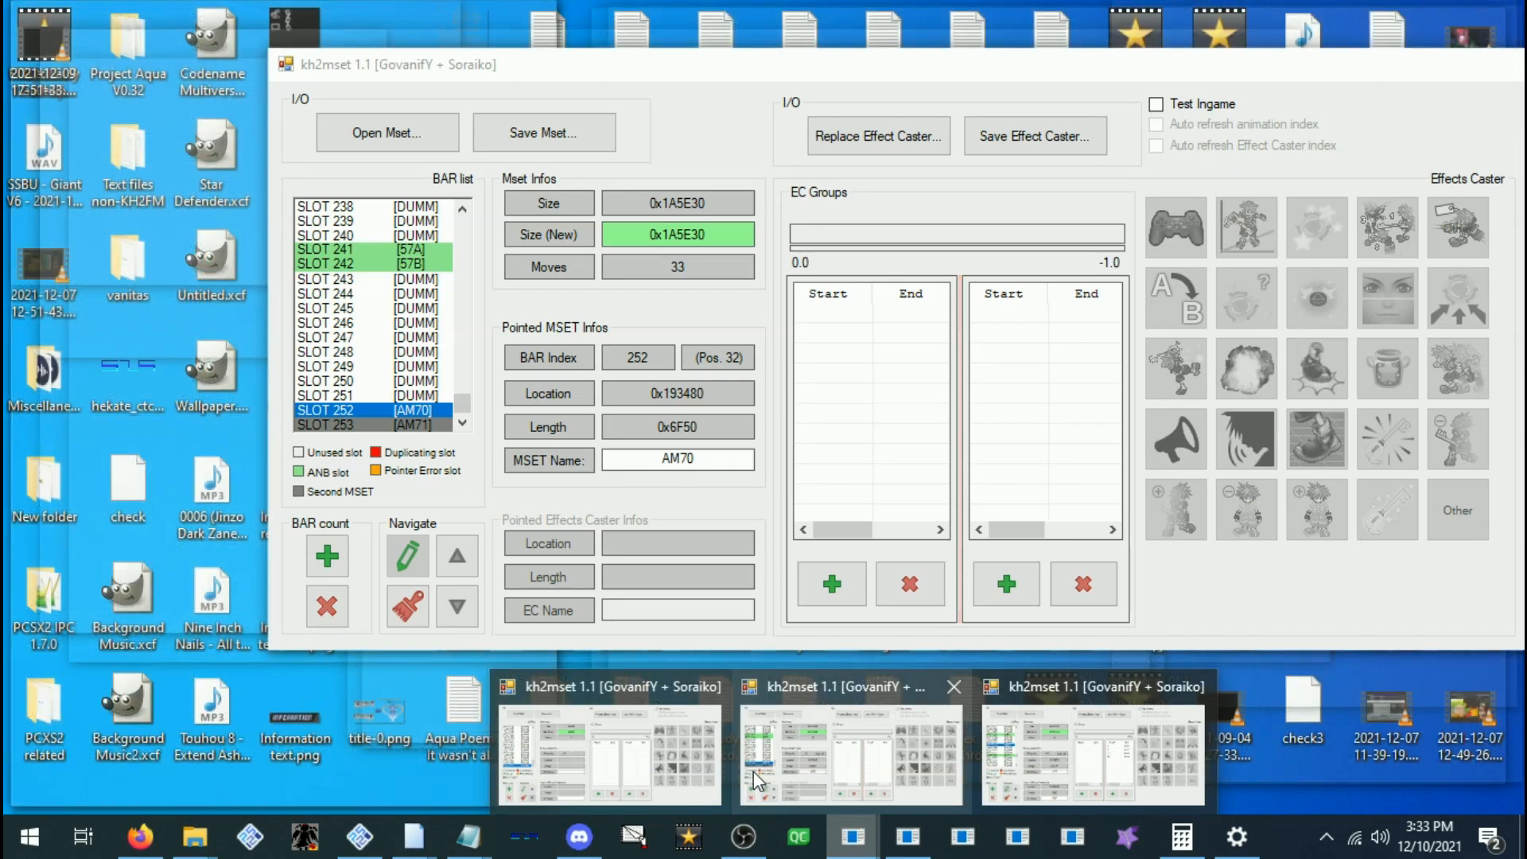
{"action": "left_click", "coordinate": [790, 768]}
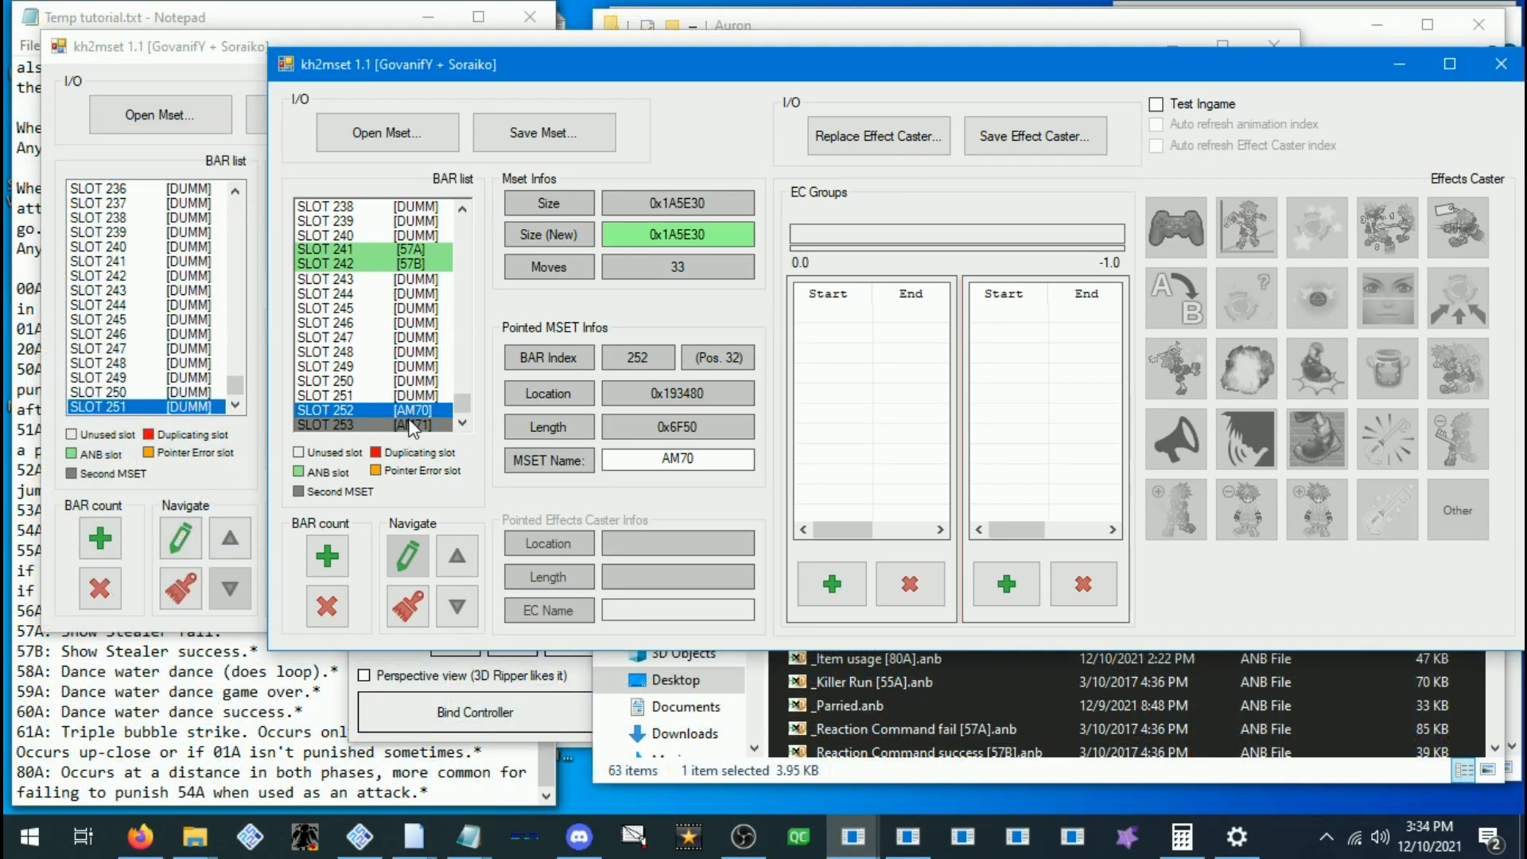
{"action": "left_click", "coordinate": [369, 425]}
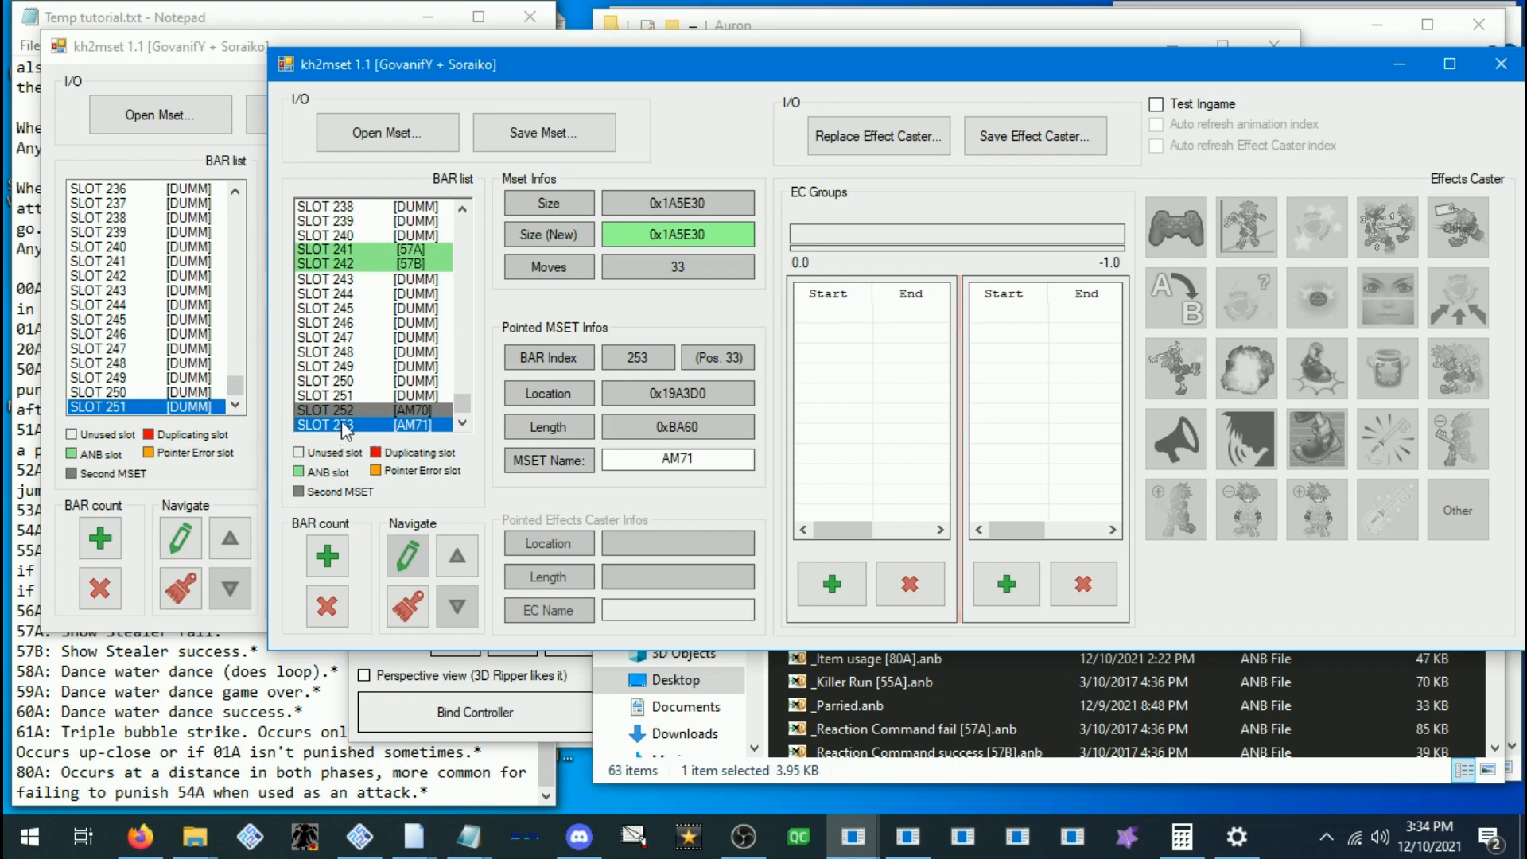
{"action": "left_click", "coordinate": [181, 59]}
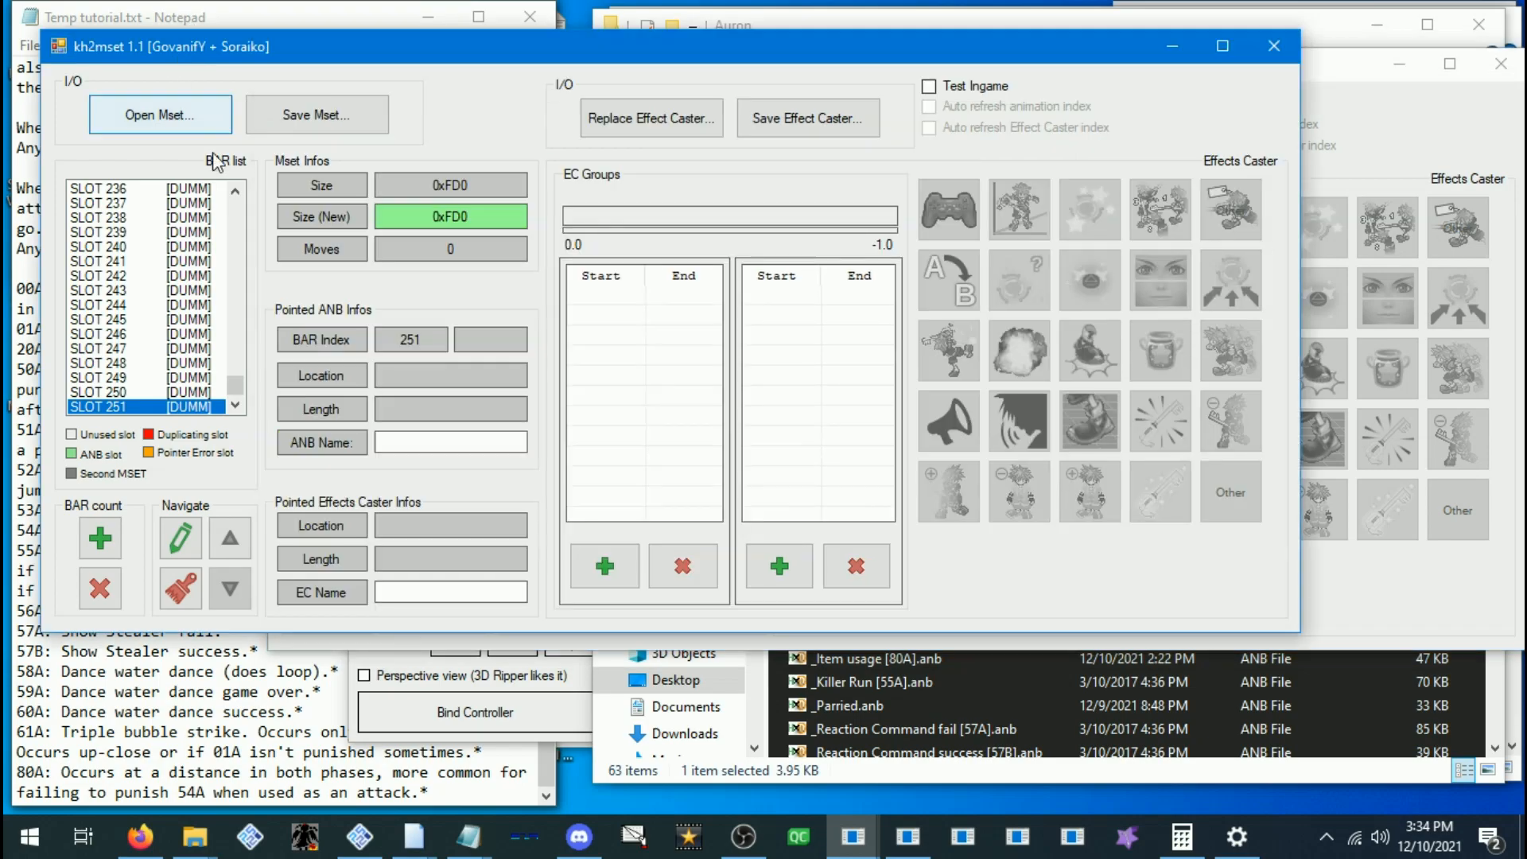
{"action": "left_click", "coordinate": [111, 546]}
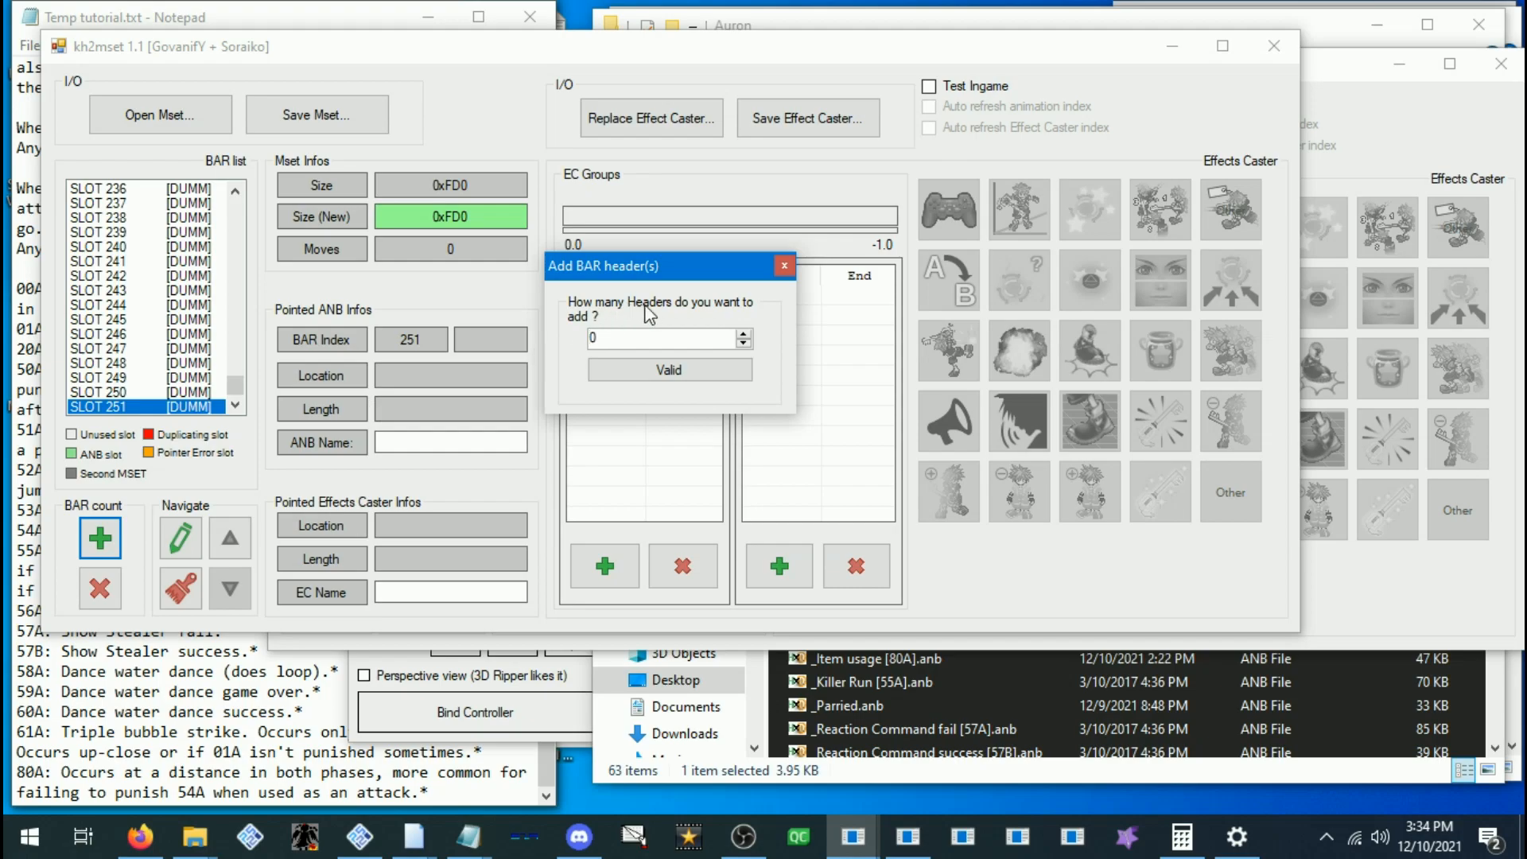
{"action": "double_click", "coordinate": [744, 334]}
{"action": "left_click", "coordinate": [669, 370]}
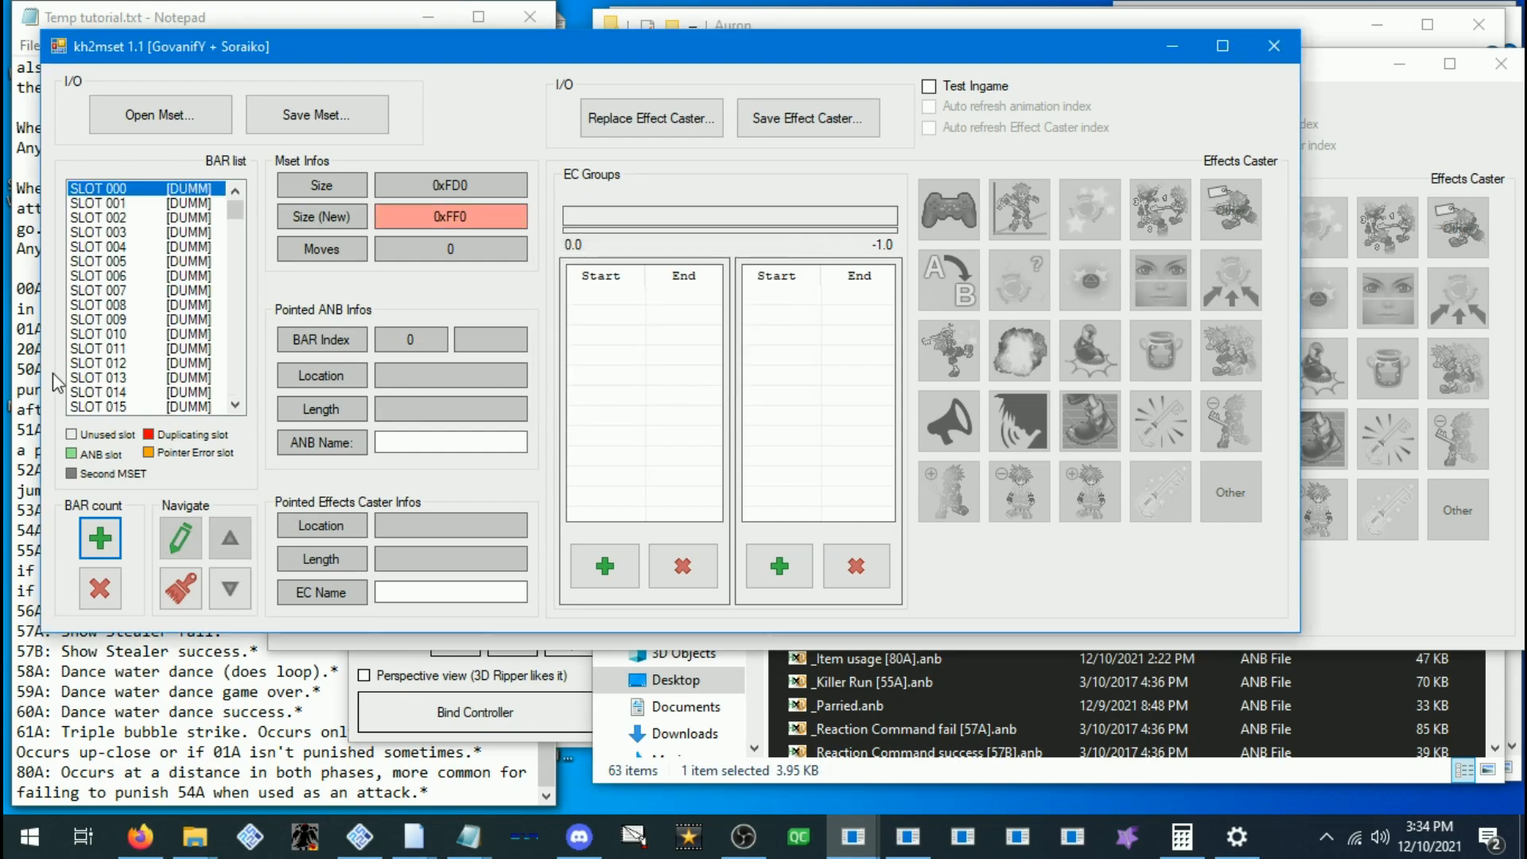
{"action": "left_click_drag", "start_coordinate": [252, 214], "coordinate": [240, 394]}
{"action": "left_click", "coordinate": [190, 406]}
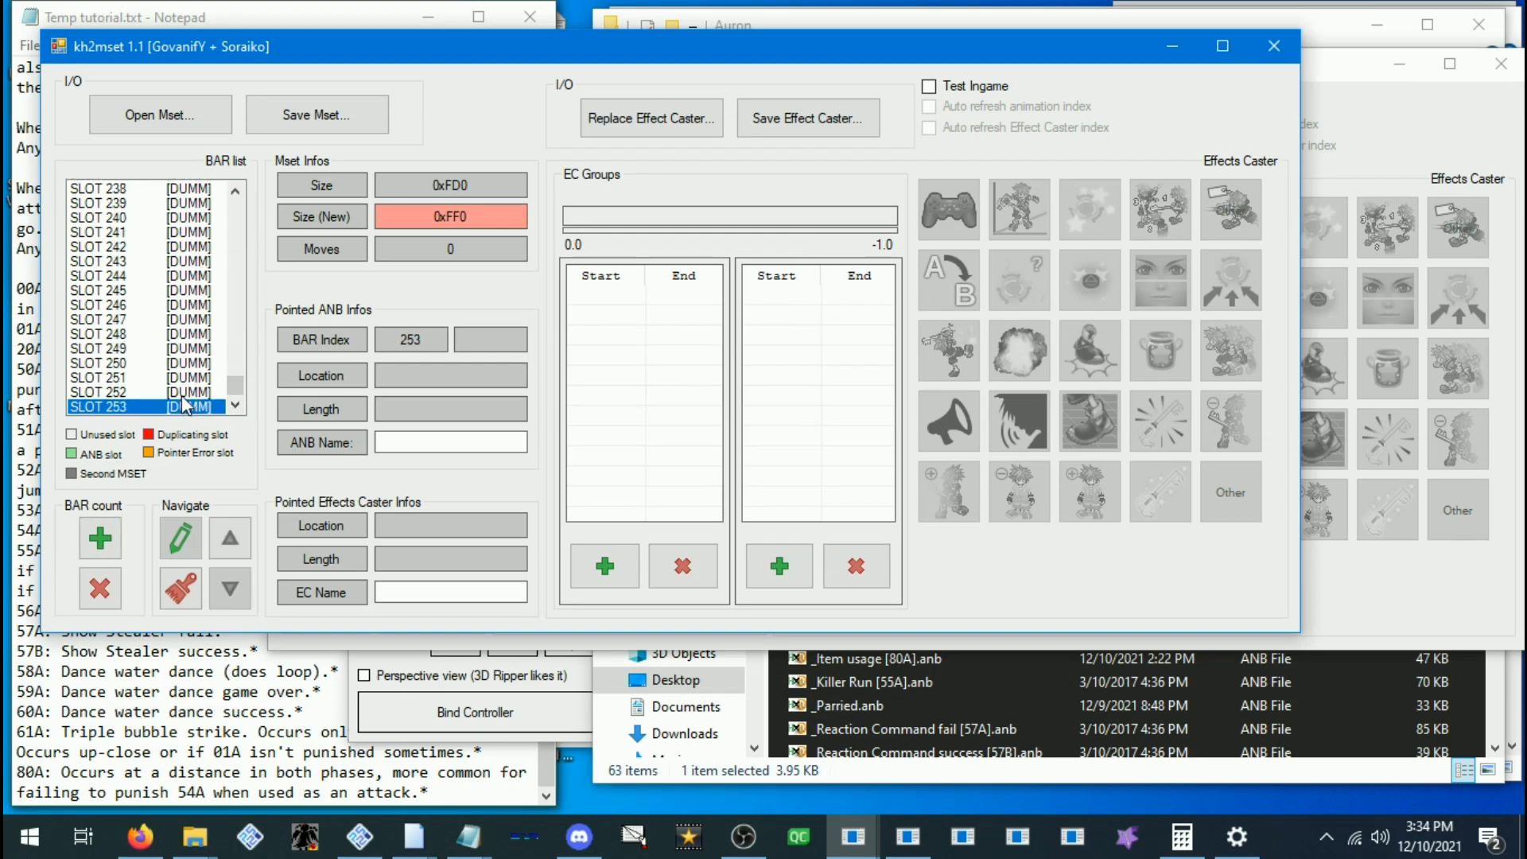
Save the extended template as _Still Clean.mset in the Auron folder, check for it there, and close its kh2mset window
{"action": "left_click", "coordinate": [318, 119]}
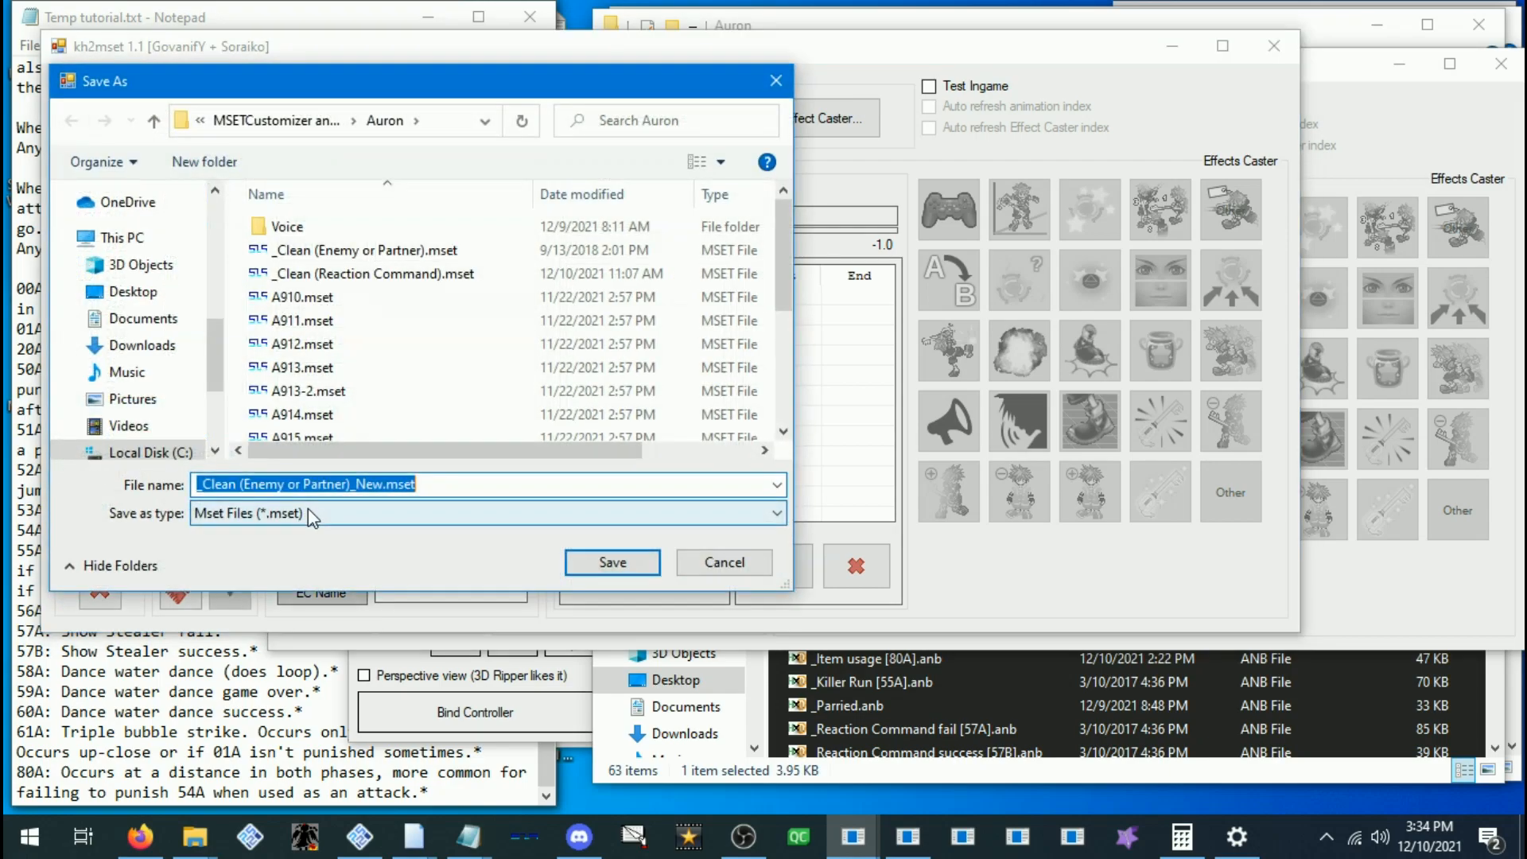
{"action": "left_click", "coordinate": [371, 485]}
{"action": "left_click_drag", "start_coordinate": [385, 484], "coordinate": [118, 493]}
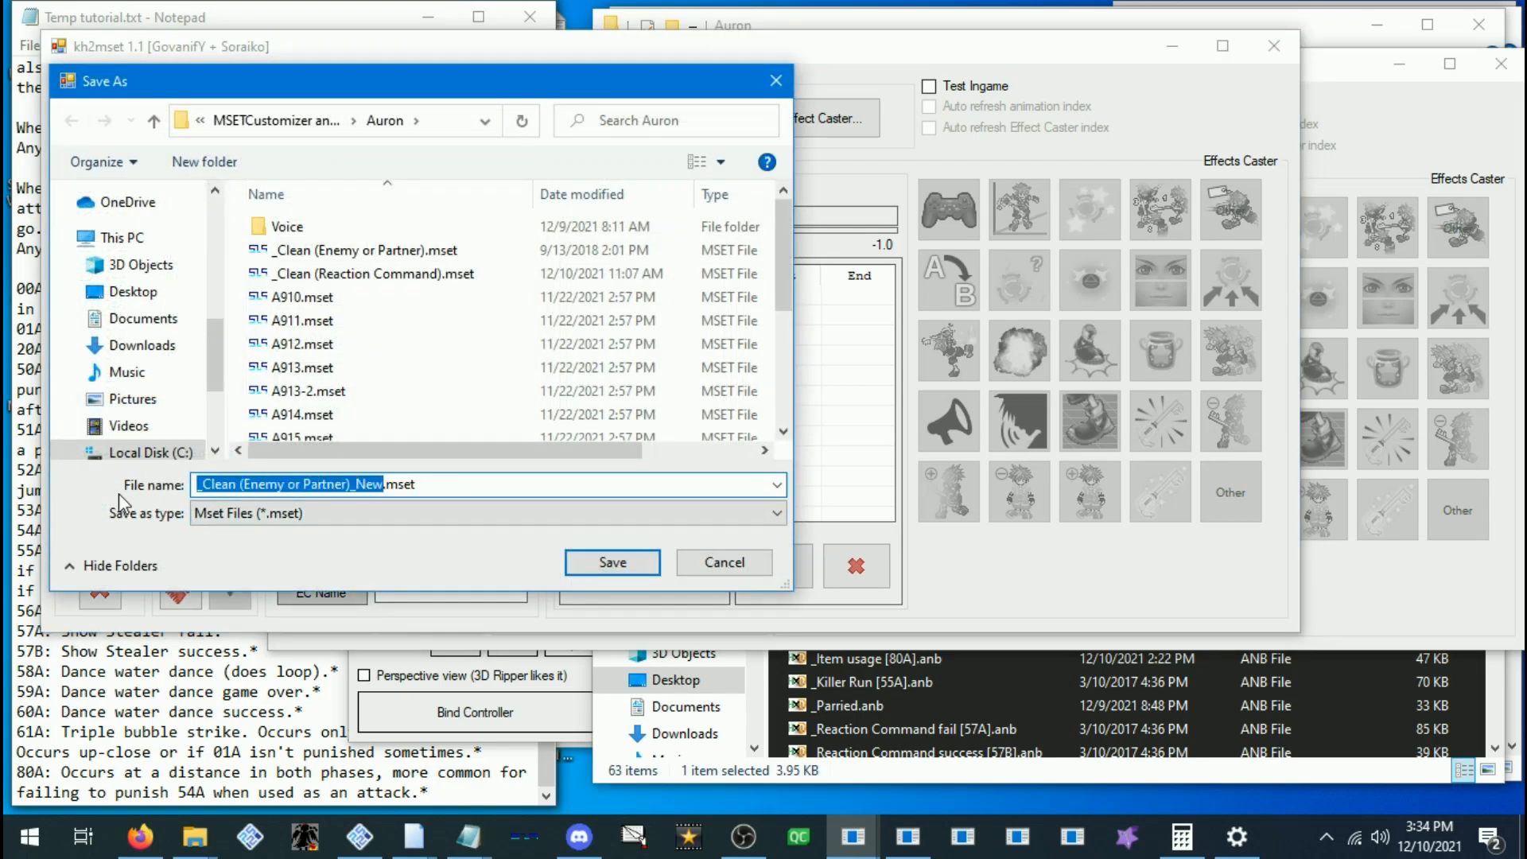
{"action": "type", "text": "_Still "}
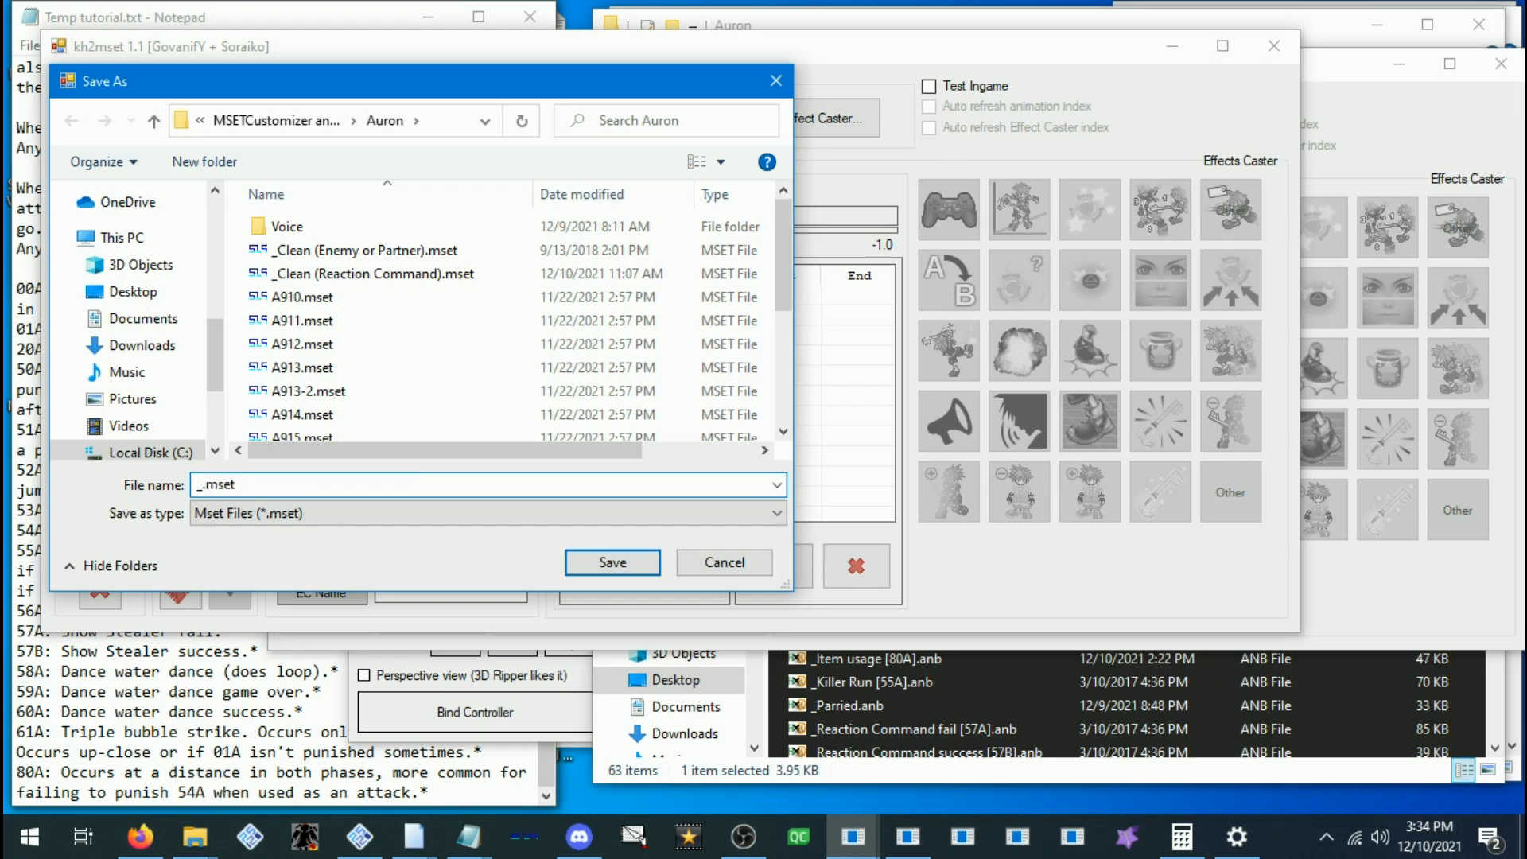
{"action": "type", "text": "Cloud"}
{"action": "key", "text": "Return"}
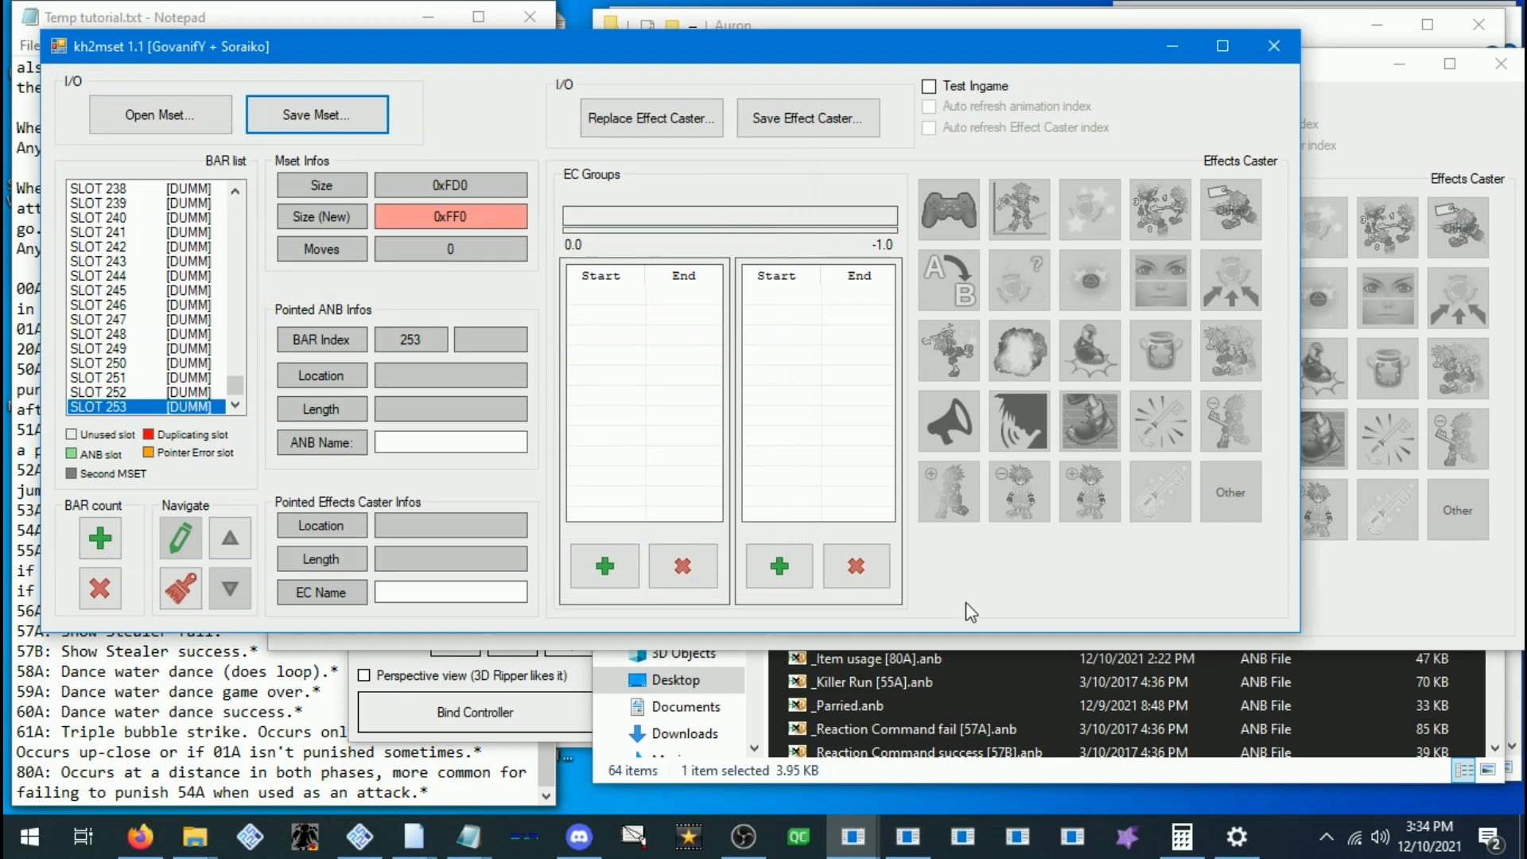
{"action": "left_click", "coordinate": [1028, 767]}
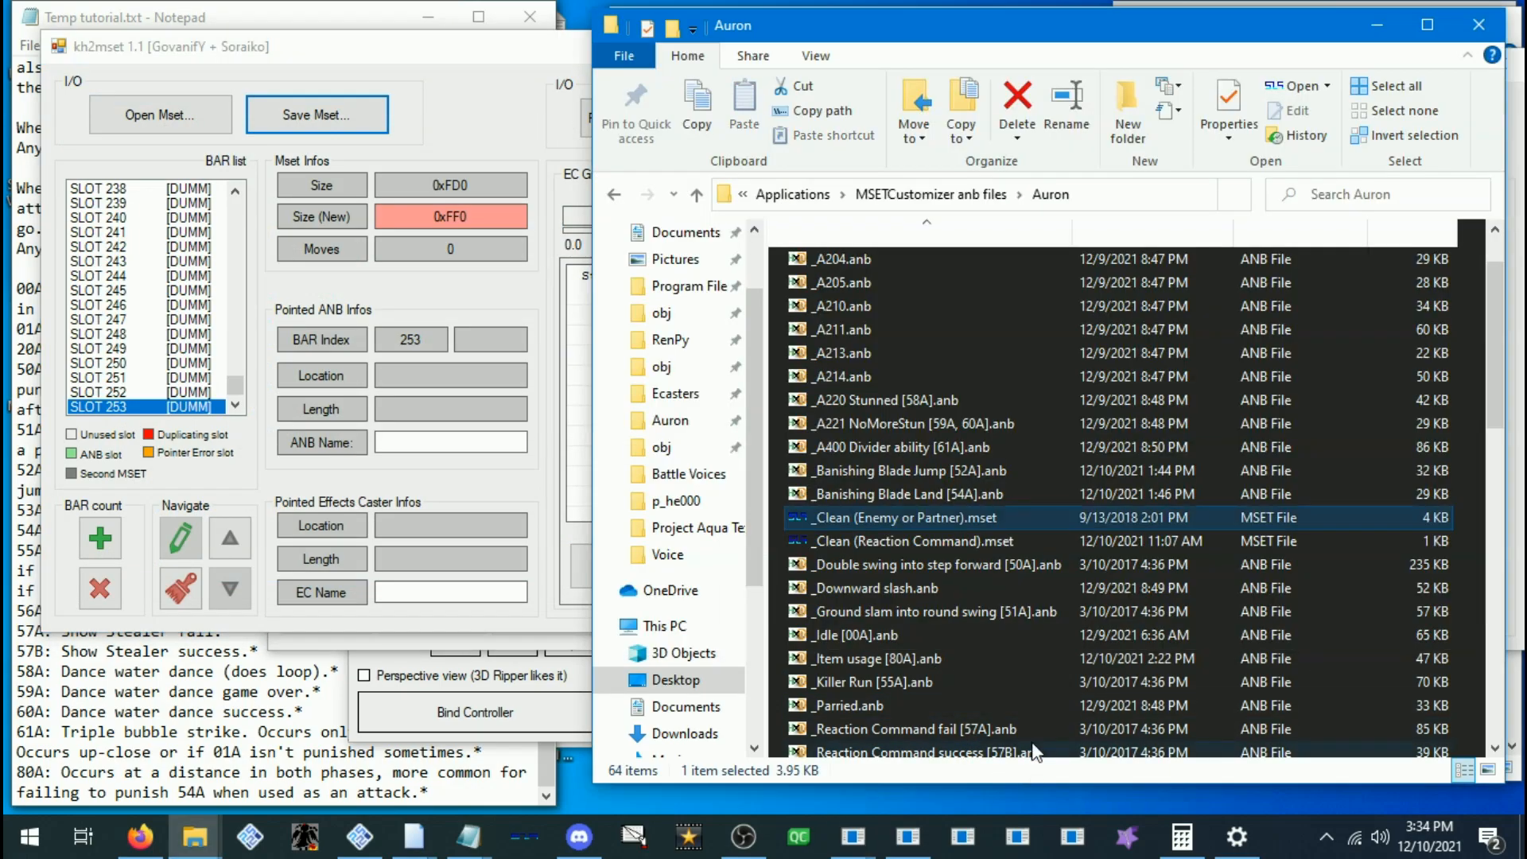
{"action": "scroll", "coordinate": [995, 561], "scroll_direction": "down", "scroll_amount": 2}
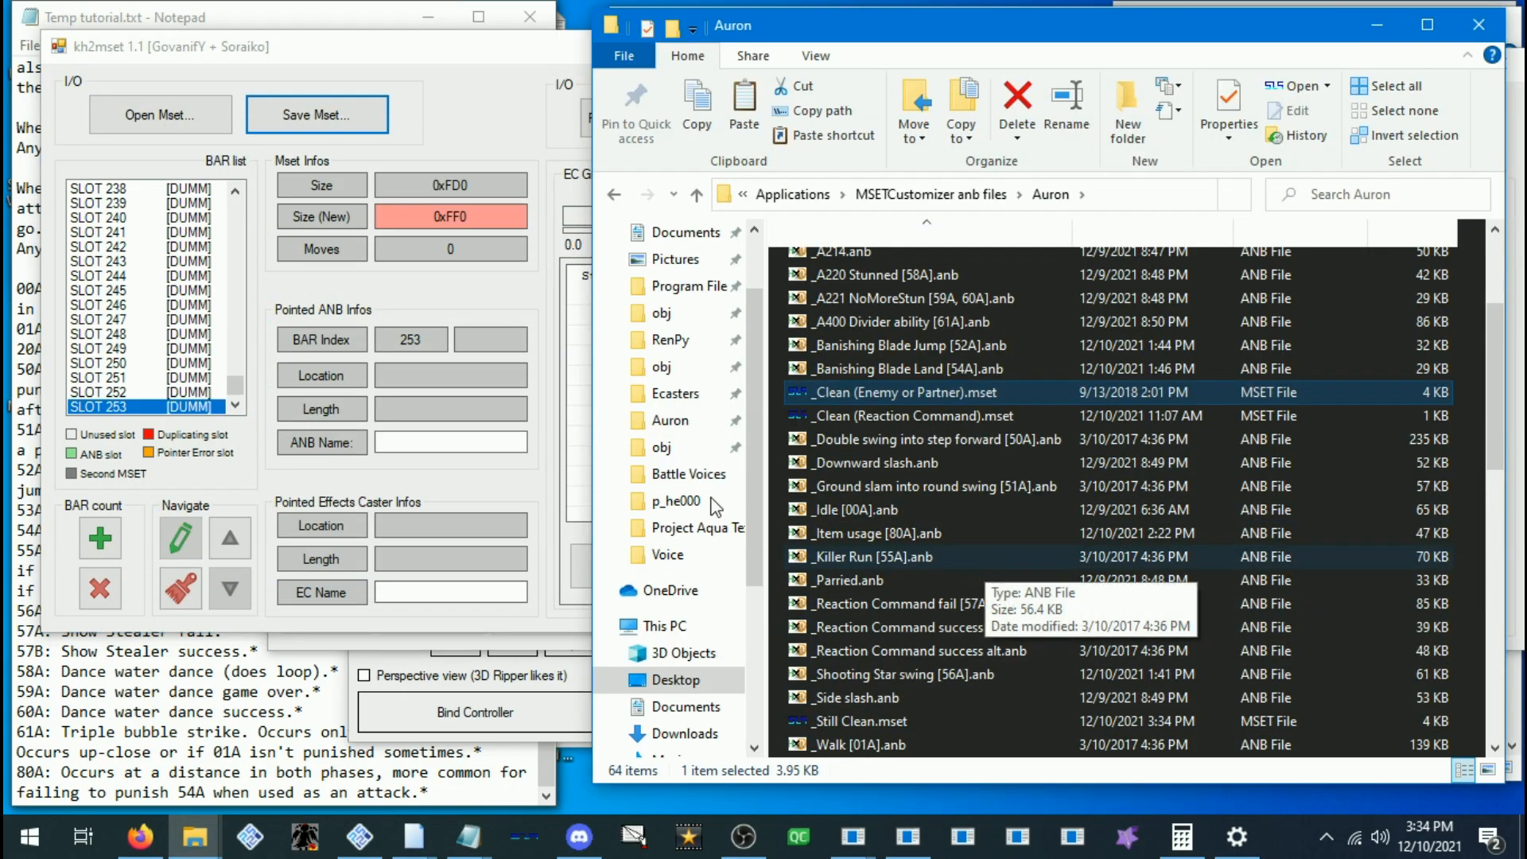
{"action": "left_click", "coordinate": [189, 367]}
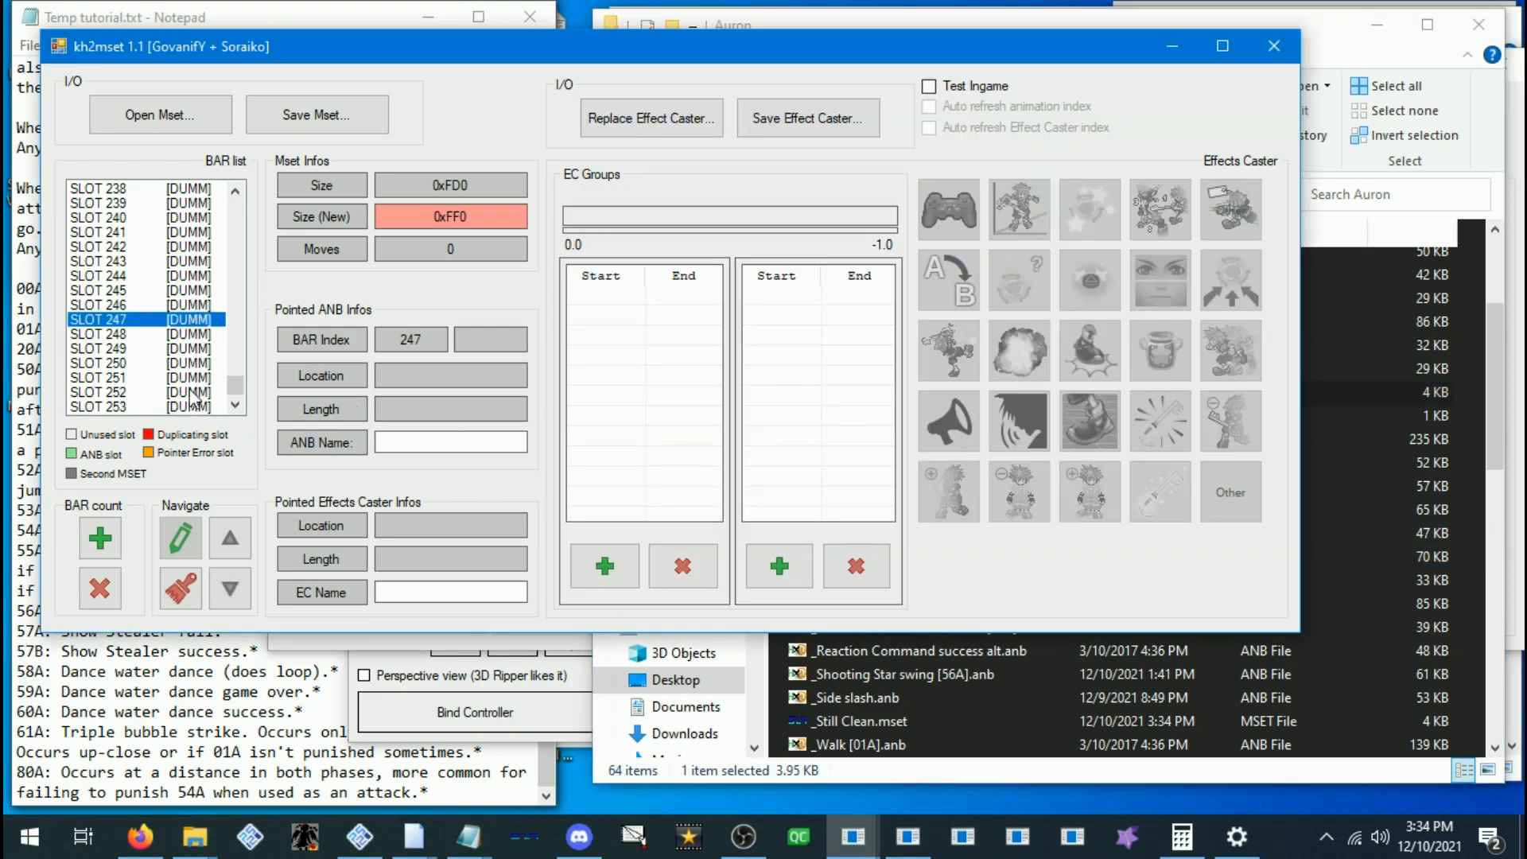
{"action": "left_click", "coordinate": [1276, 55]}
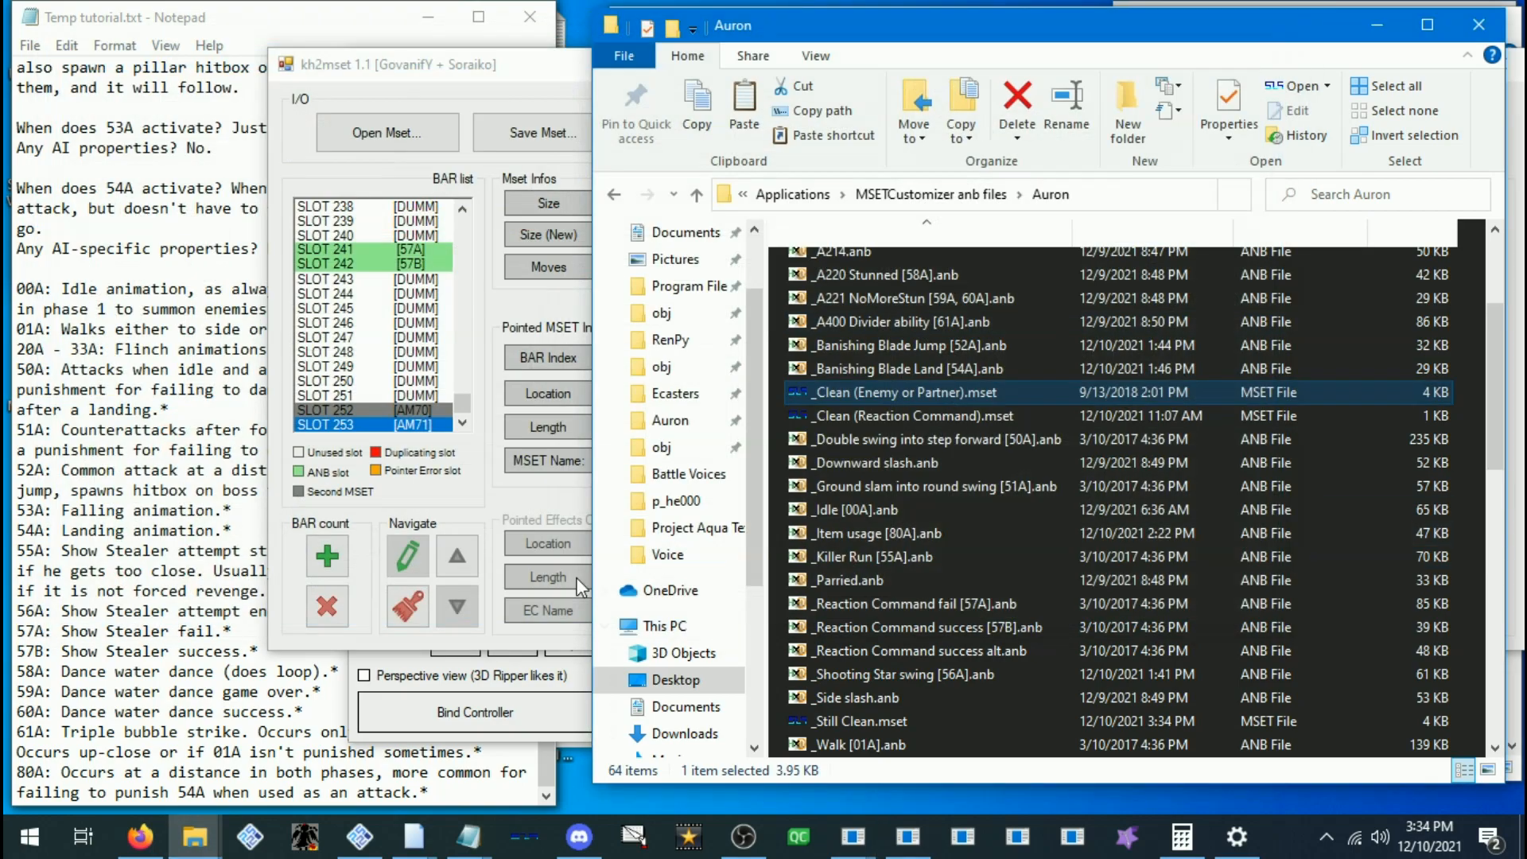
Close the BAR Editor window that still holds earlier files and start a fresh, empty BAR Editor
{"action": "right_click", "coordinate": [866, 851]}
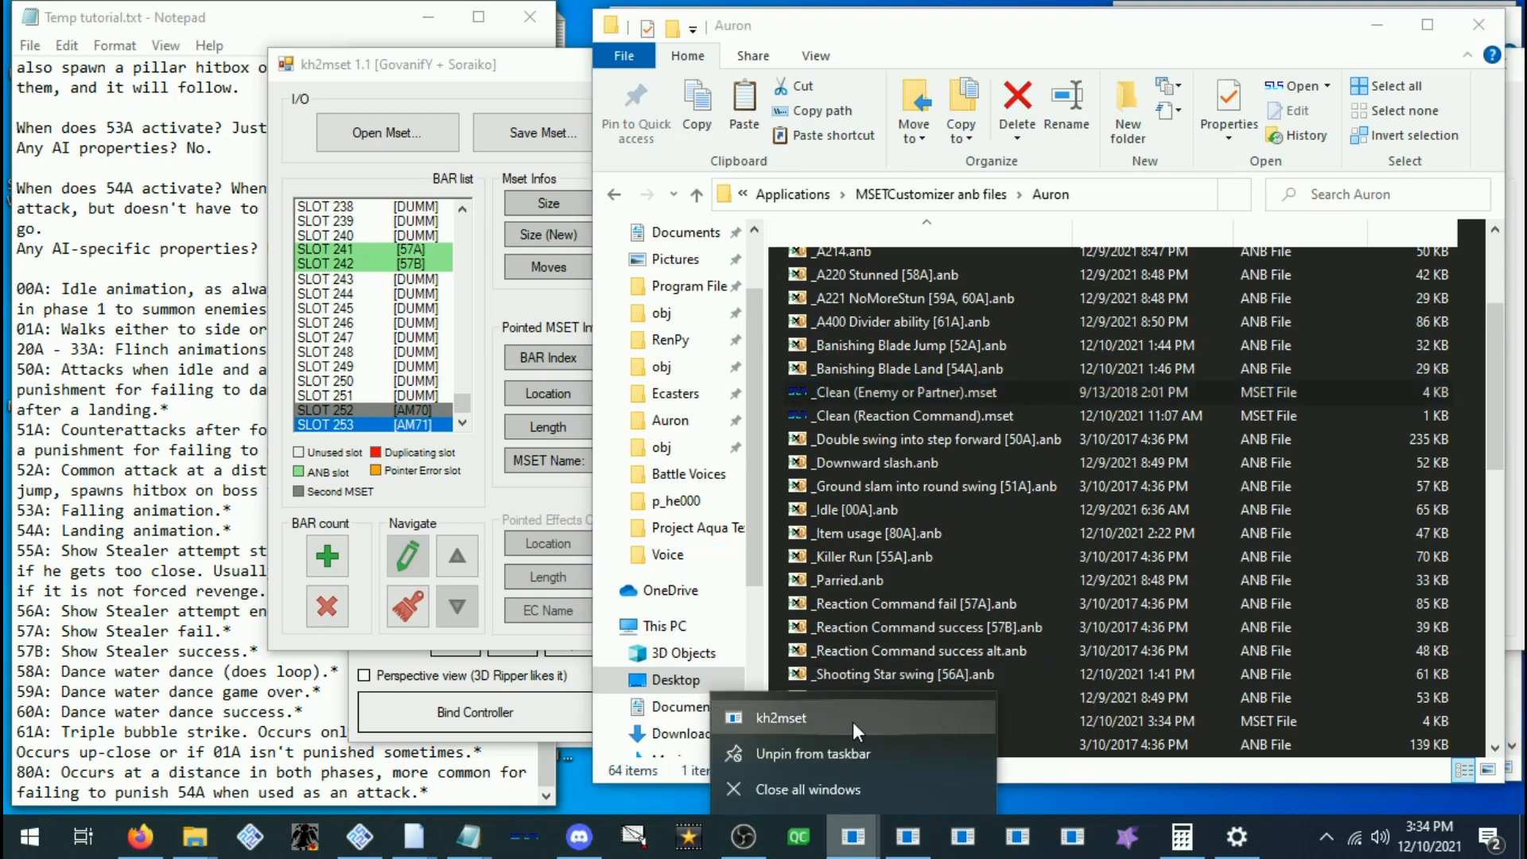
{"action": "left_click", "coordinate": [1064, 770]}
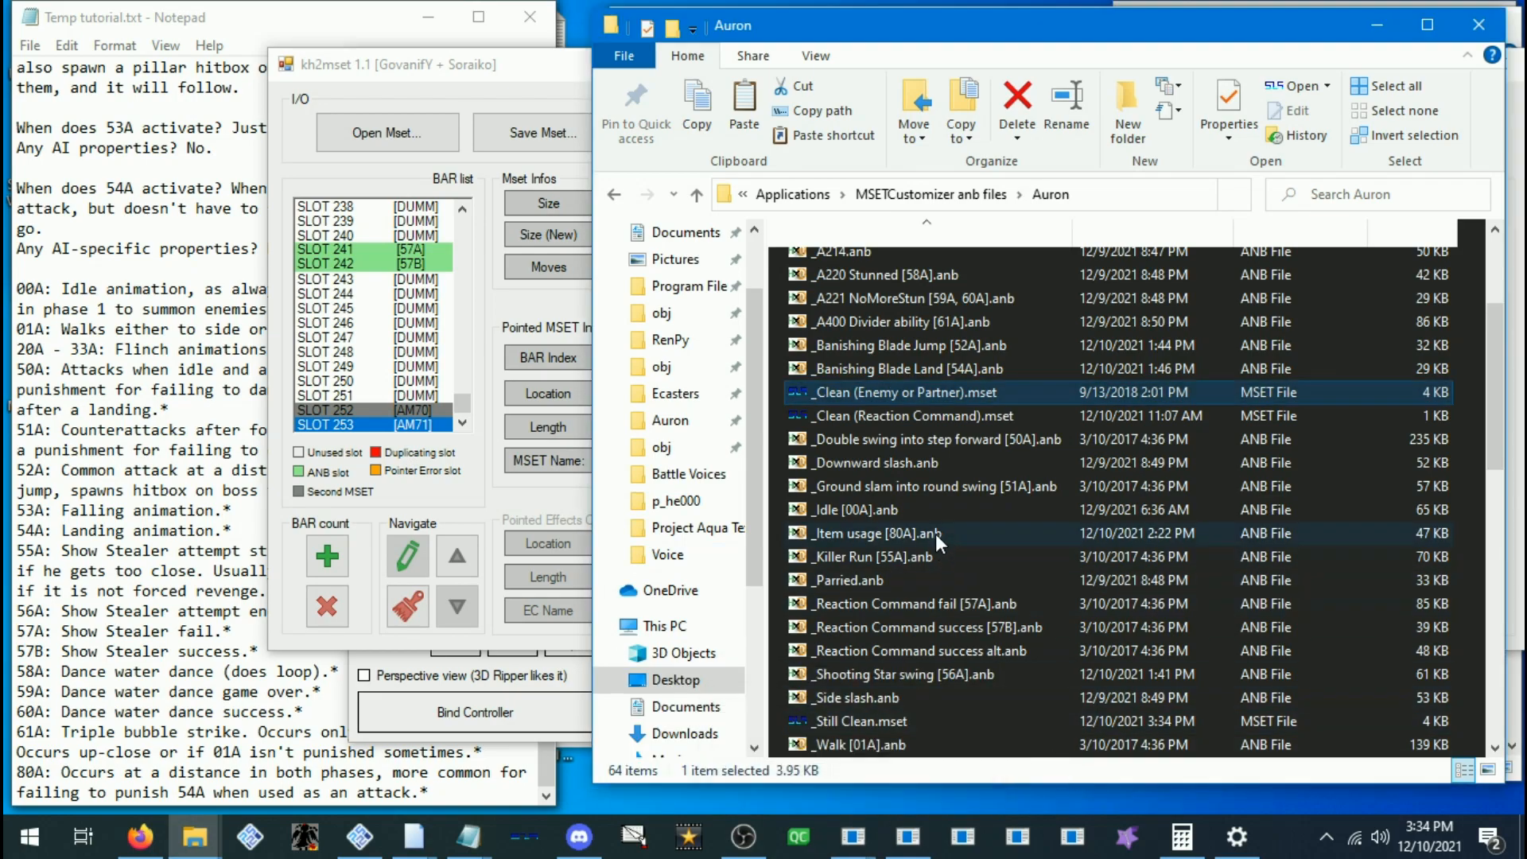
{"action": "mouse_move", "coordinate": [908, 836]}
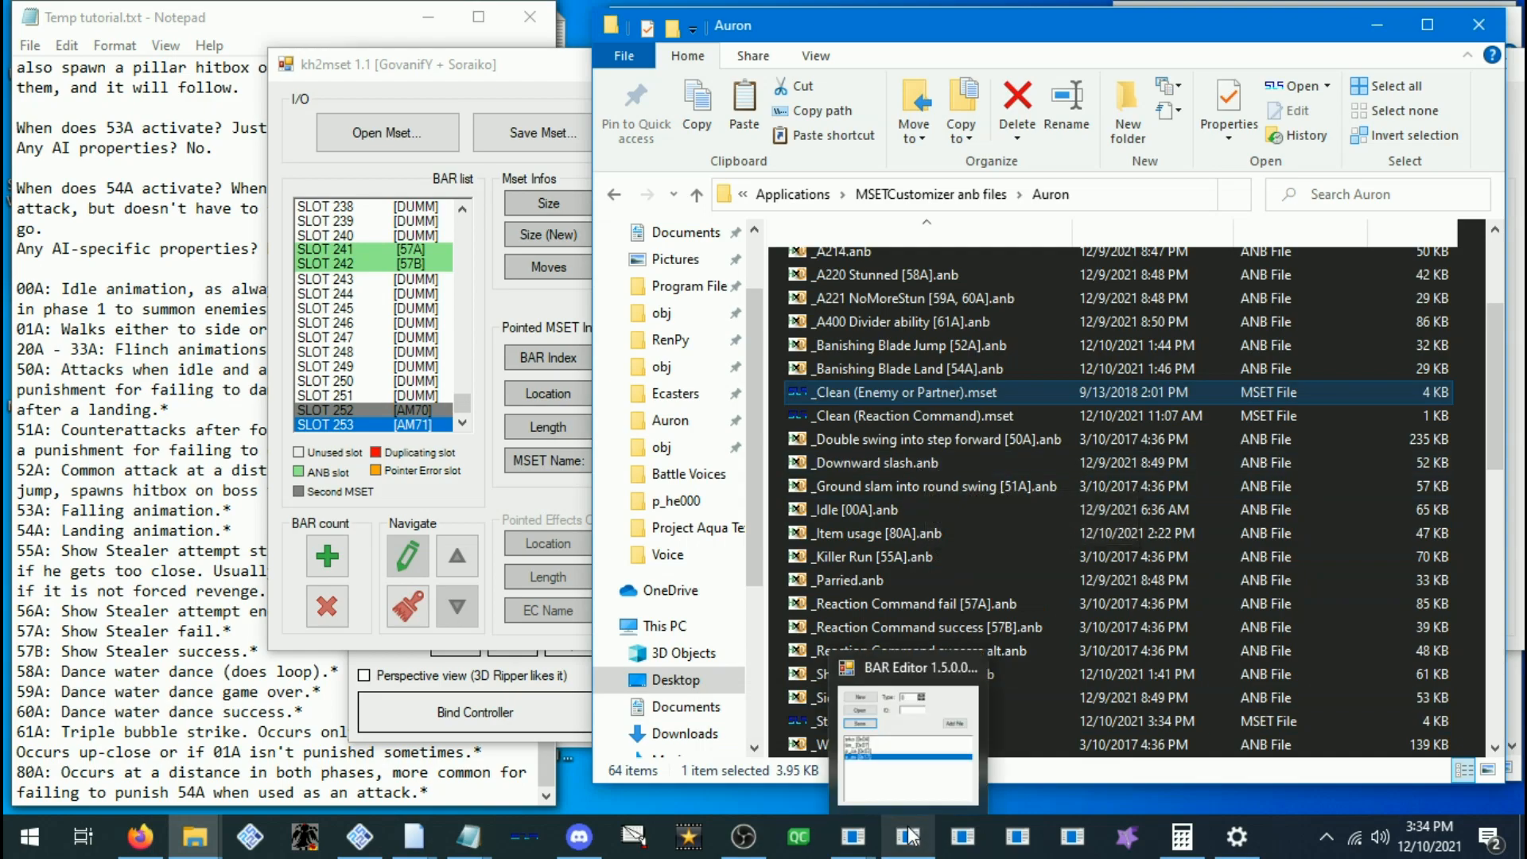
{"action": "left_click", "coordinate": [969, 667]}
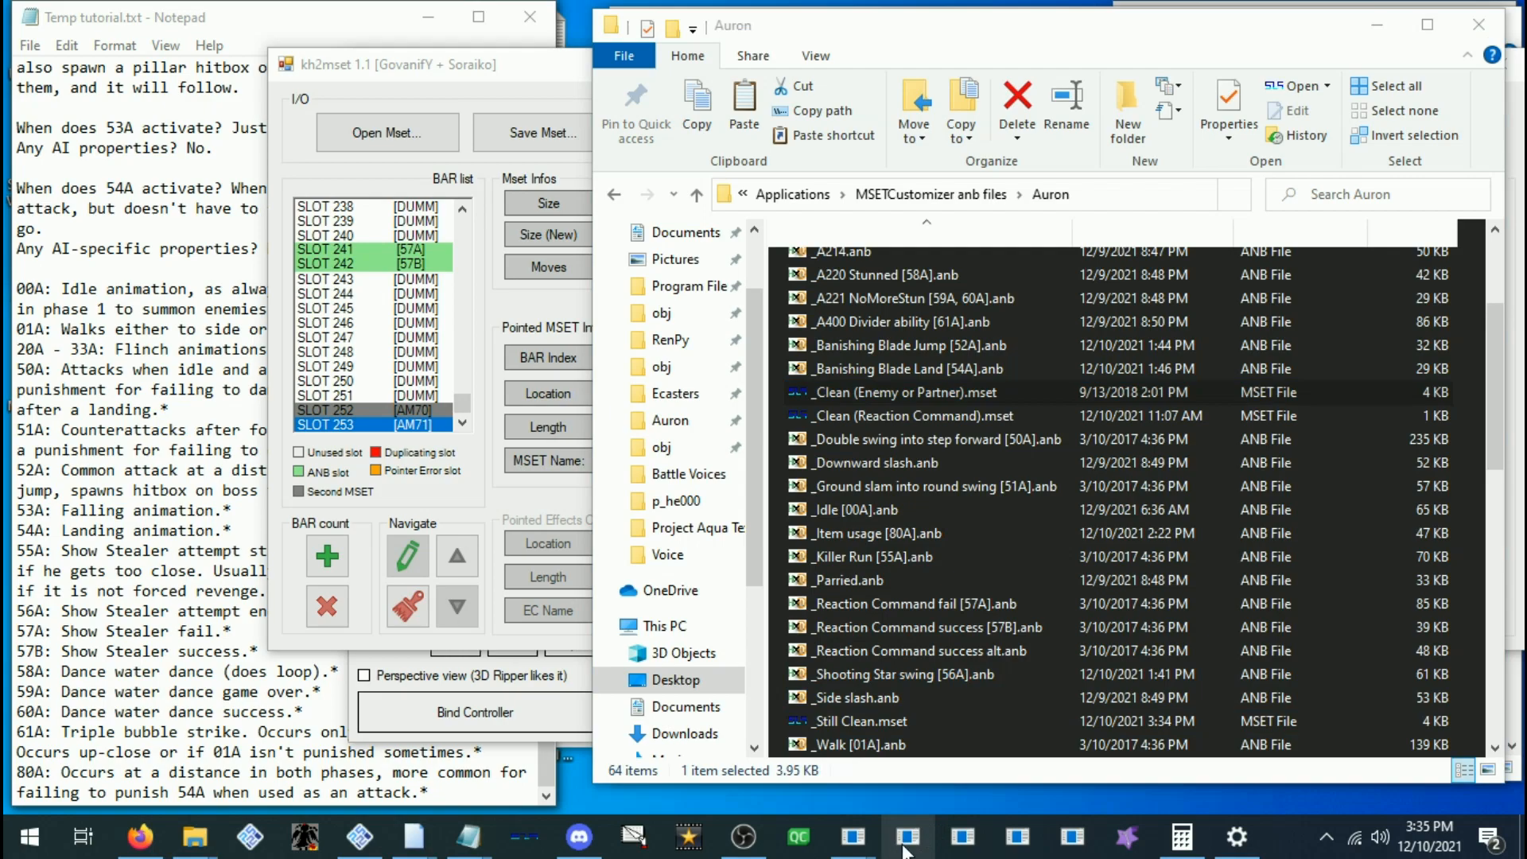
{"action": "left_click", "coordinate": [907, 837]}
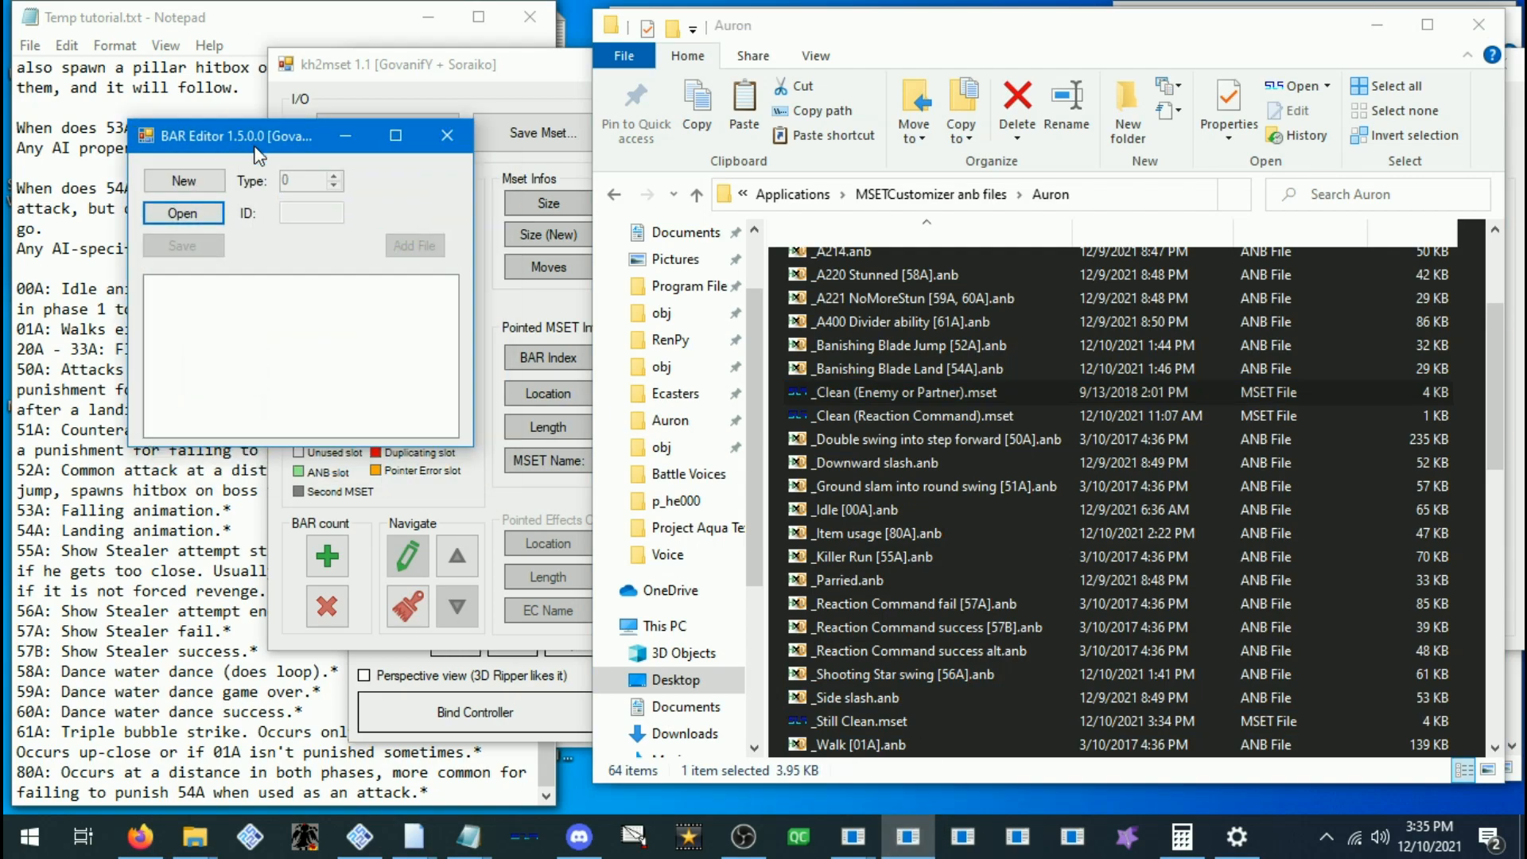
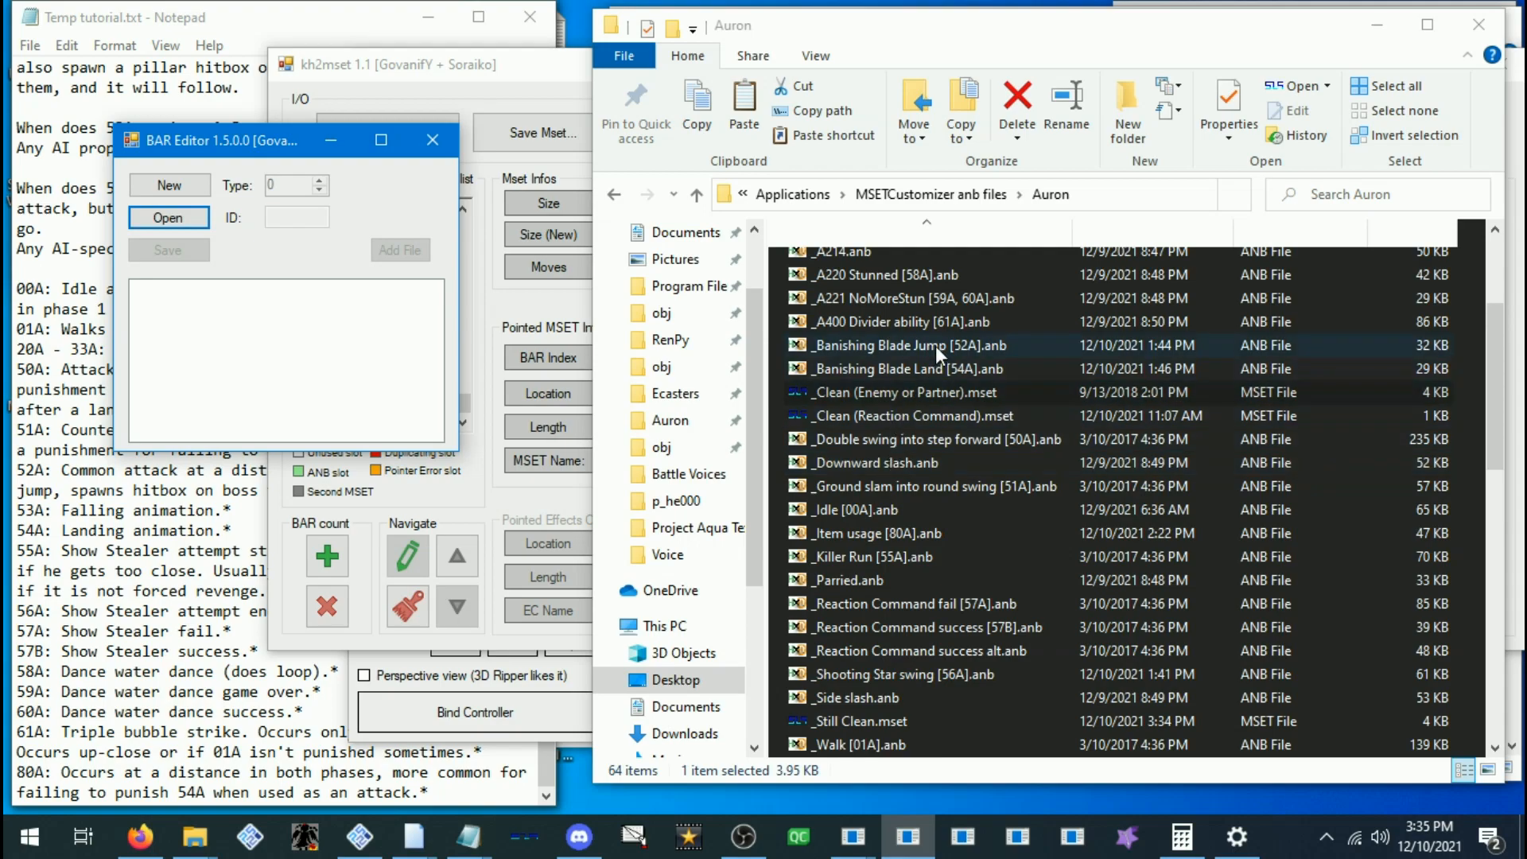
Load _Still Clean.mset from the Auron folder into BAR Editor and go to the last DUMM entries of its list
{"action": "left_click", "coordinate": [869, 410]}
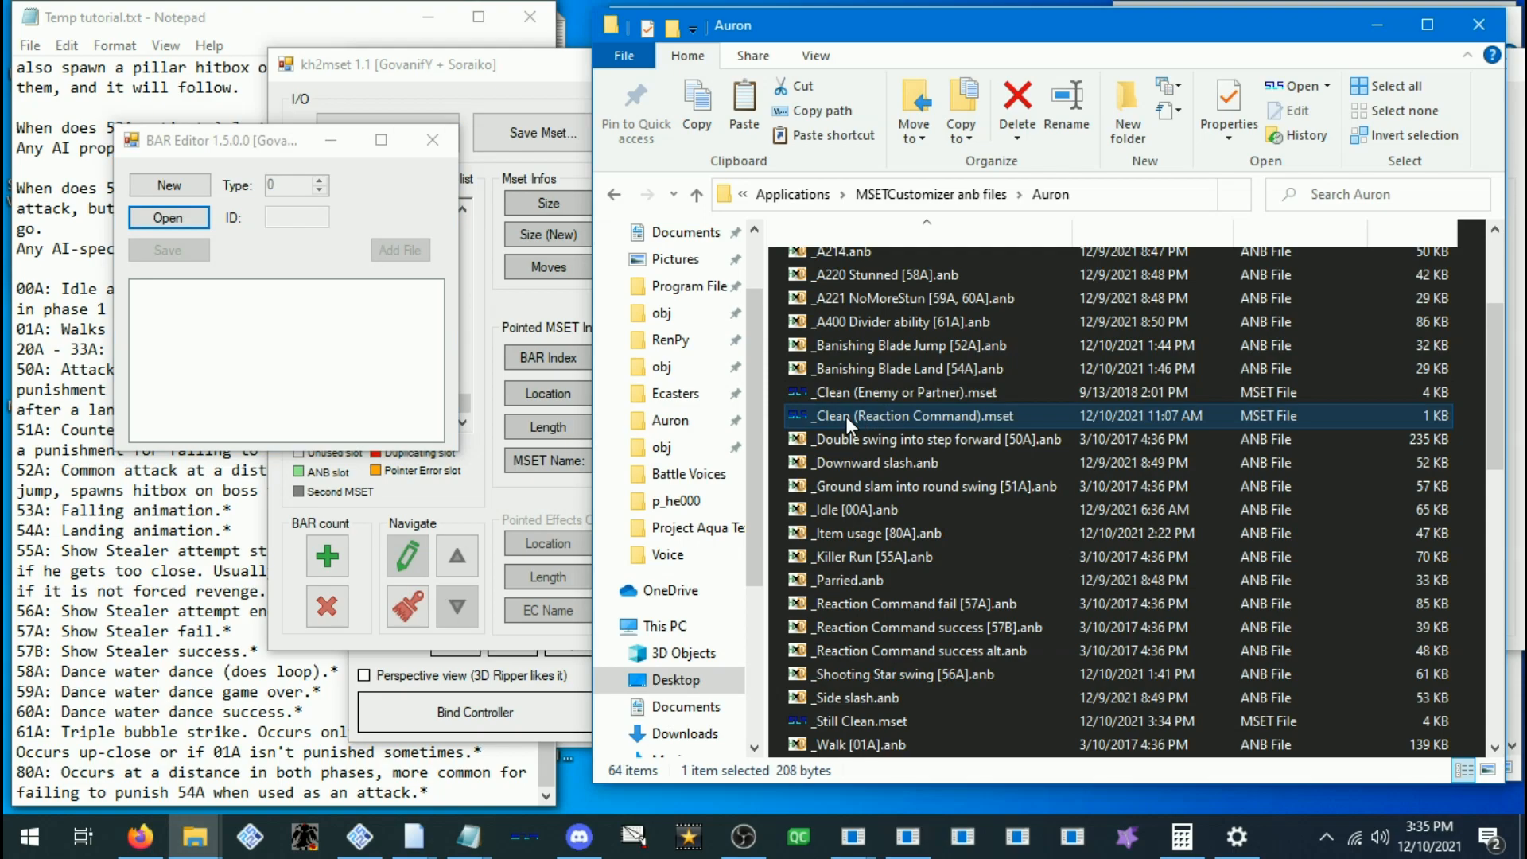
{"action": "scroll", "coordinate": [861, 422], "scroll_direction": "up", "scroll_amount": 1}
{"action": "scroll", "coordinate": [862, 422], "scroll_direction": "down", "scroll_amount": 5}
{"action": "scroll", "coordinate": [854, 578], "scroll_direction": "up", "scroll_amount": 3}
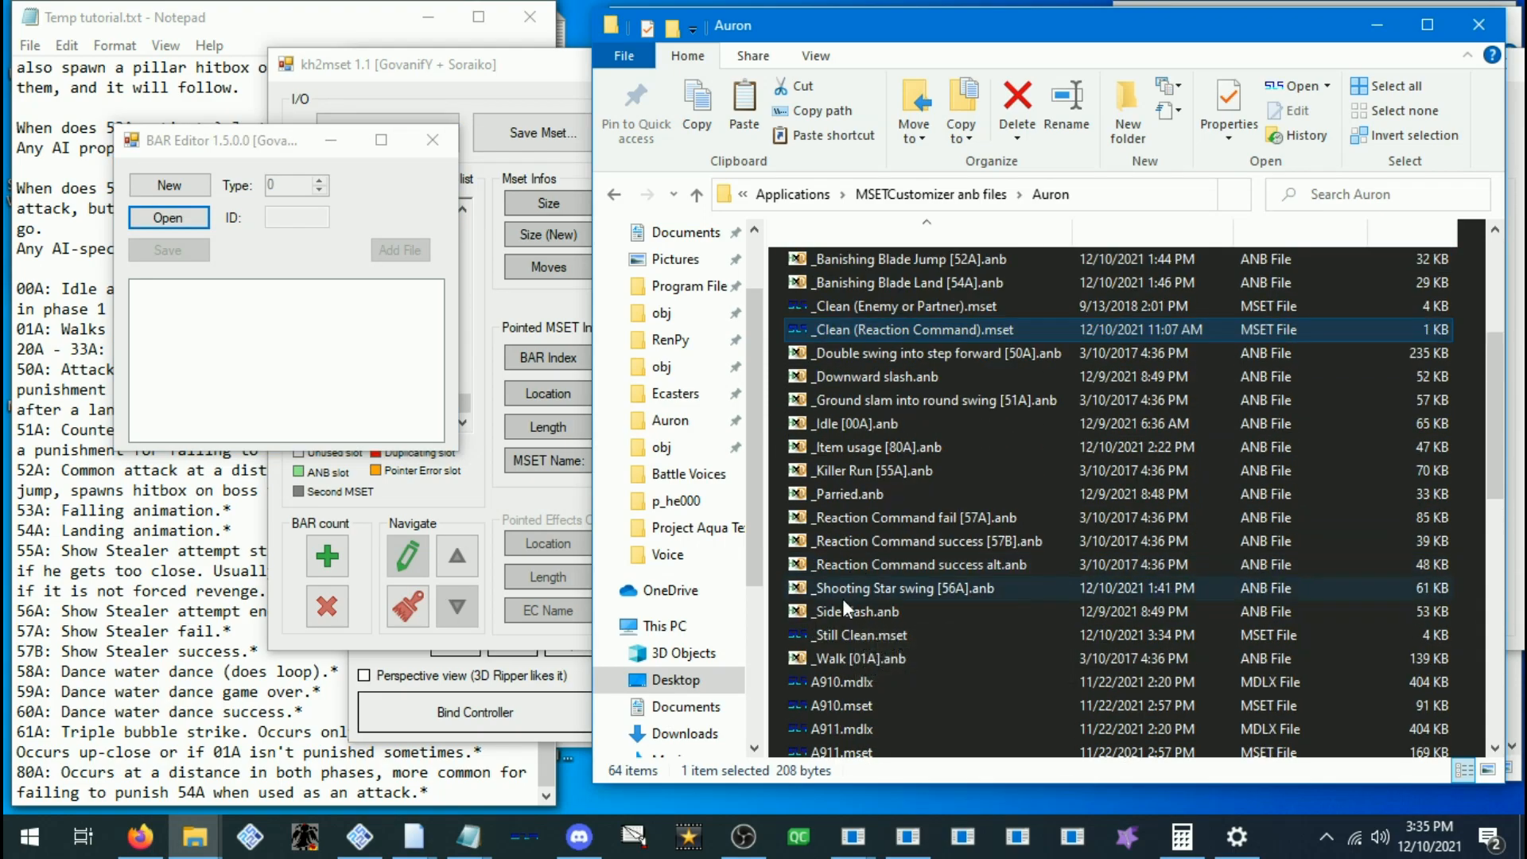
{"action": "left_click_drag", "start_coordinate": [843, 633], "coordinate": [198, 235]}
{"action": "left_click_drag", "start_coordinate": [432, 309], "coordinate": [436, 426]}
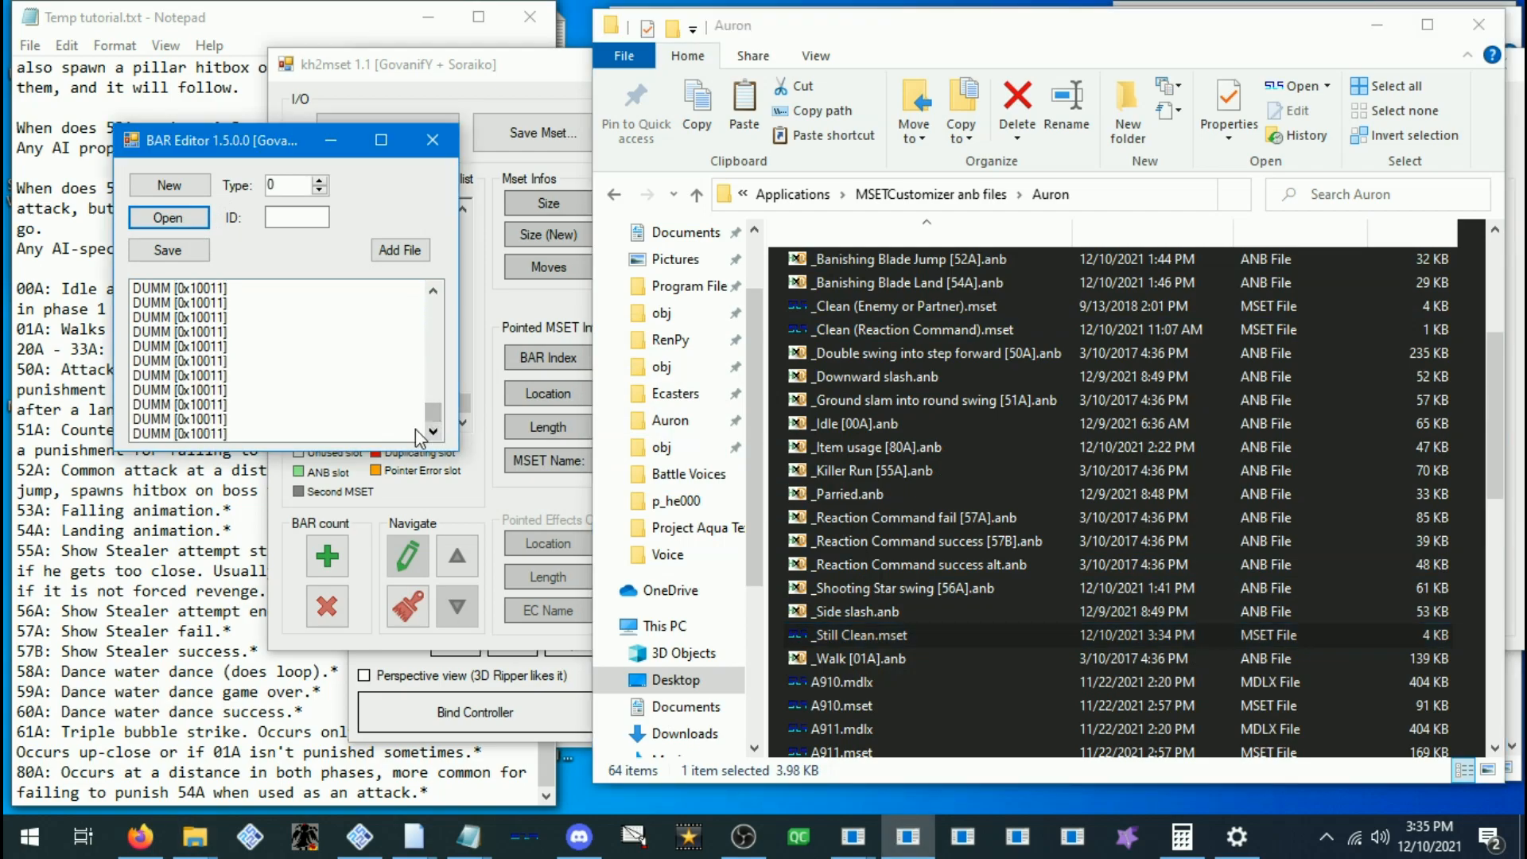
{"action": "left_click", "coordinate": [186, 436]}
{"action": "left_click_drag", "start_coordinate": [227, 143], "coordinate": [157, 89]}
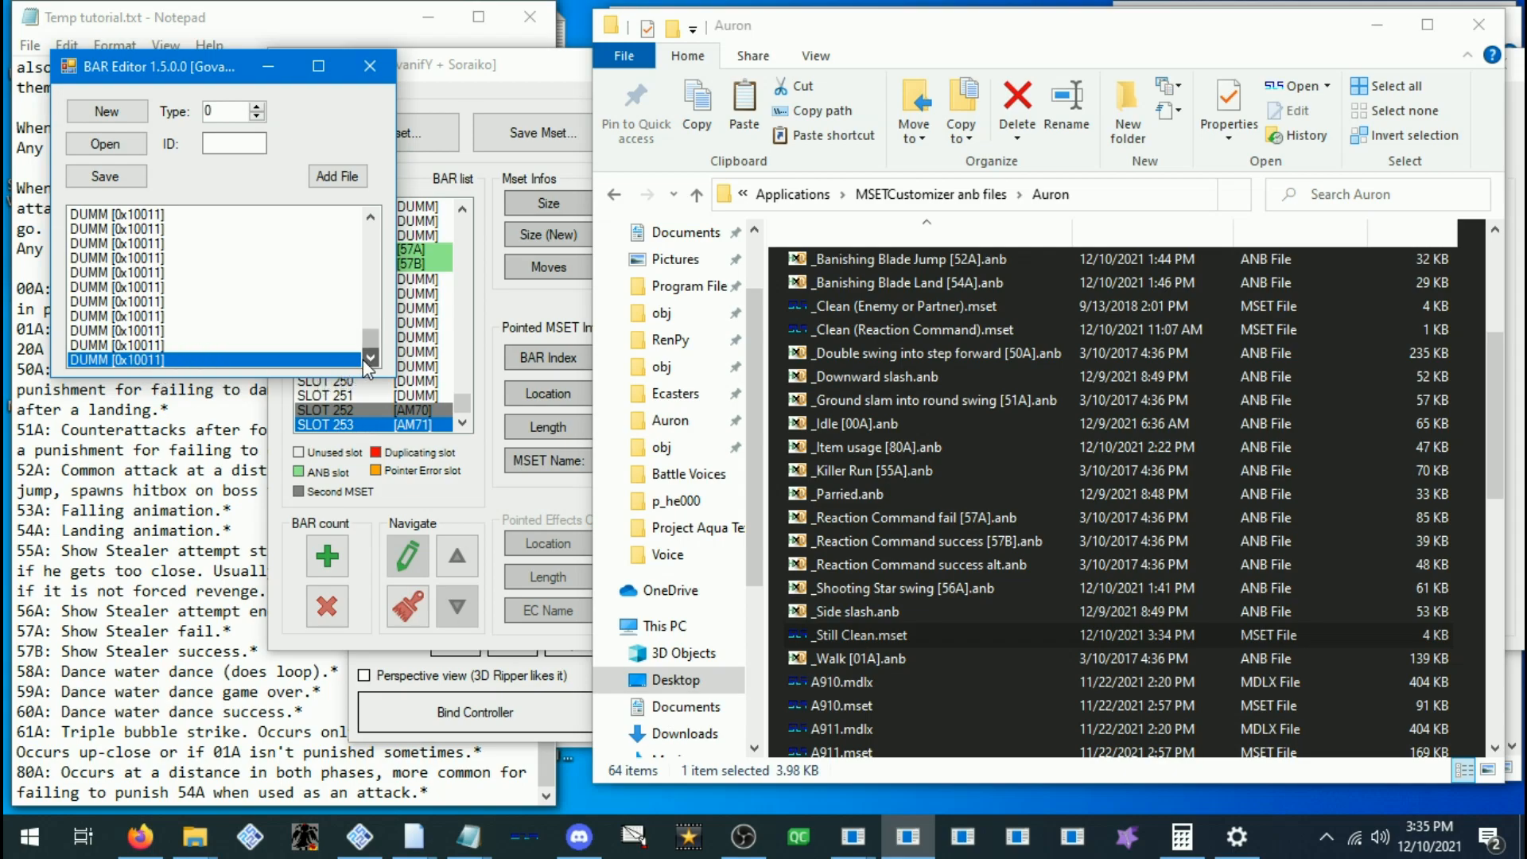
Replace the second-to-last DUMM entry with AM70 New.mset from the Auron folder
{"action": "left_click", "coordinate": [128, 345]}
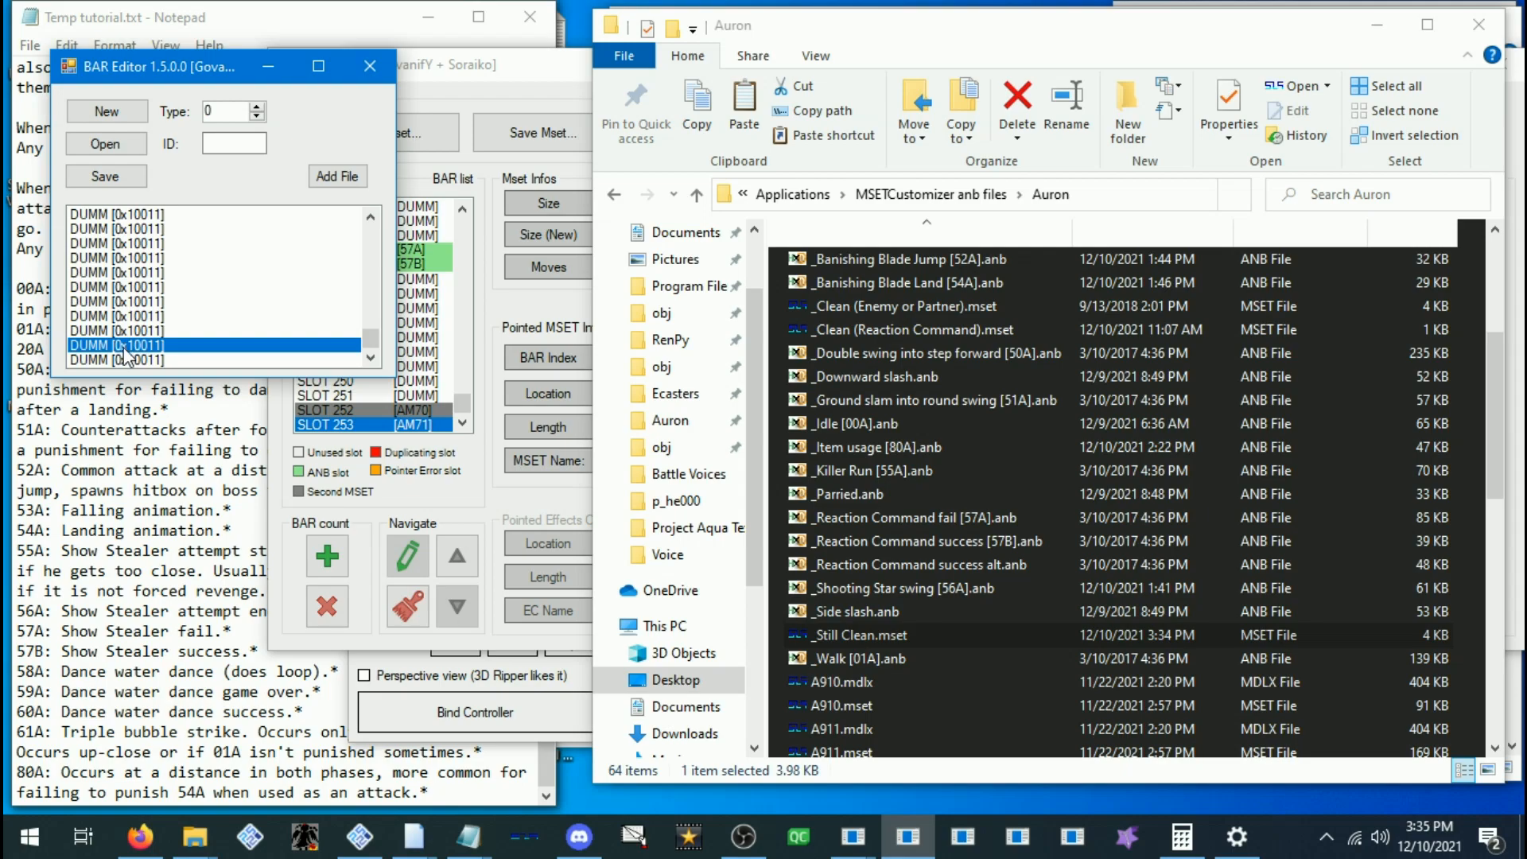
{"action": "right_click", "coordinate": [125, 354]}
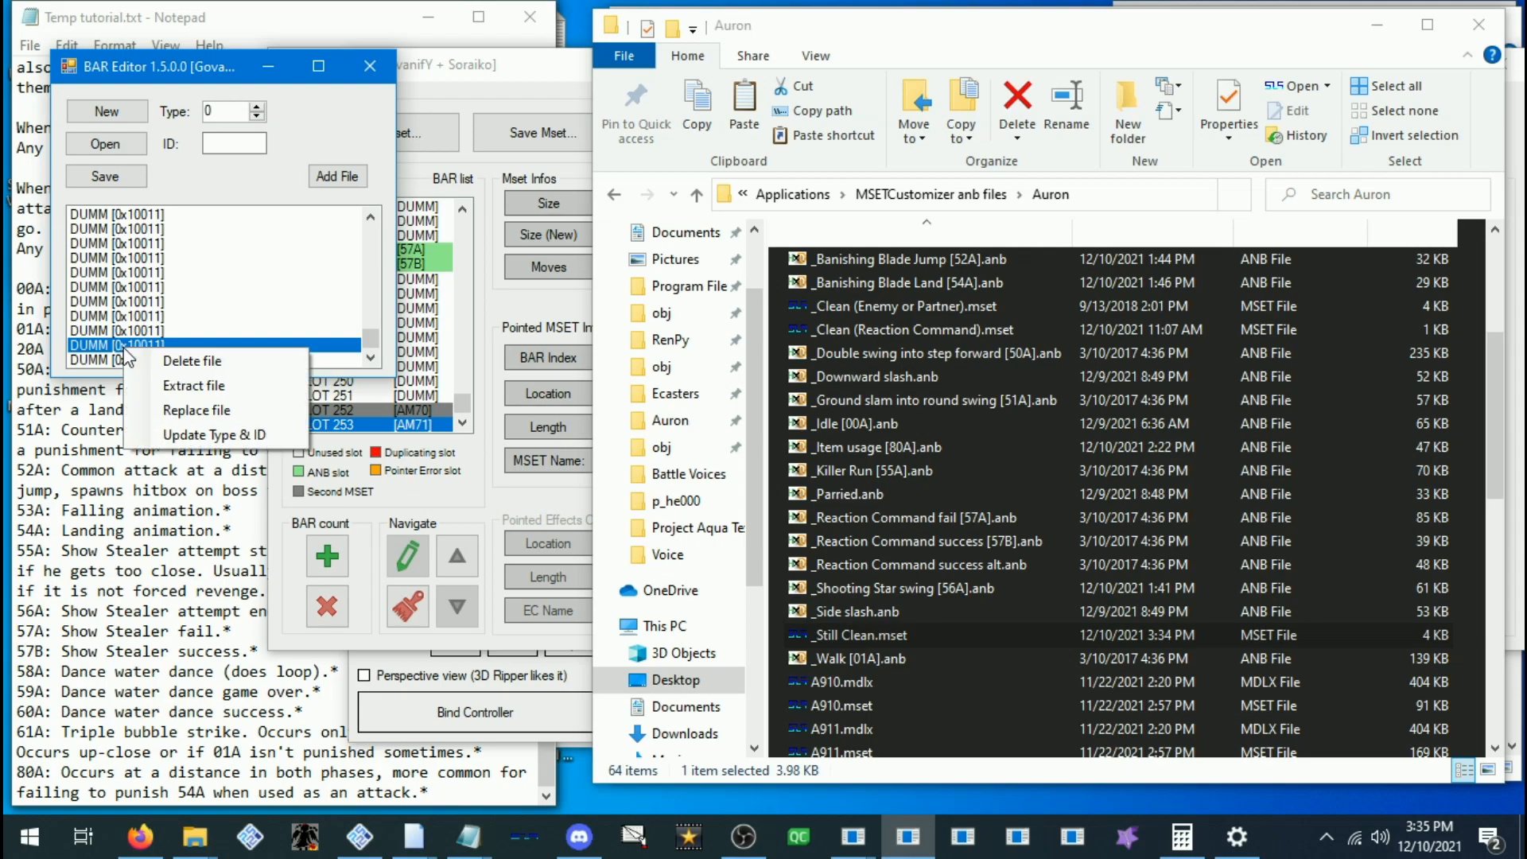
{"action": "left_click", "coordinate": [189, 411]}
{"action": "left_click_drag", "start_coordinate": [292, 119], "coordinate": [753, 132]}
{"action": "scroll", "coordinate": [608, 326], "scroll_direction": "up", "scroll_amount": 5}
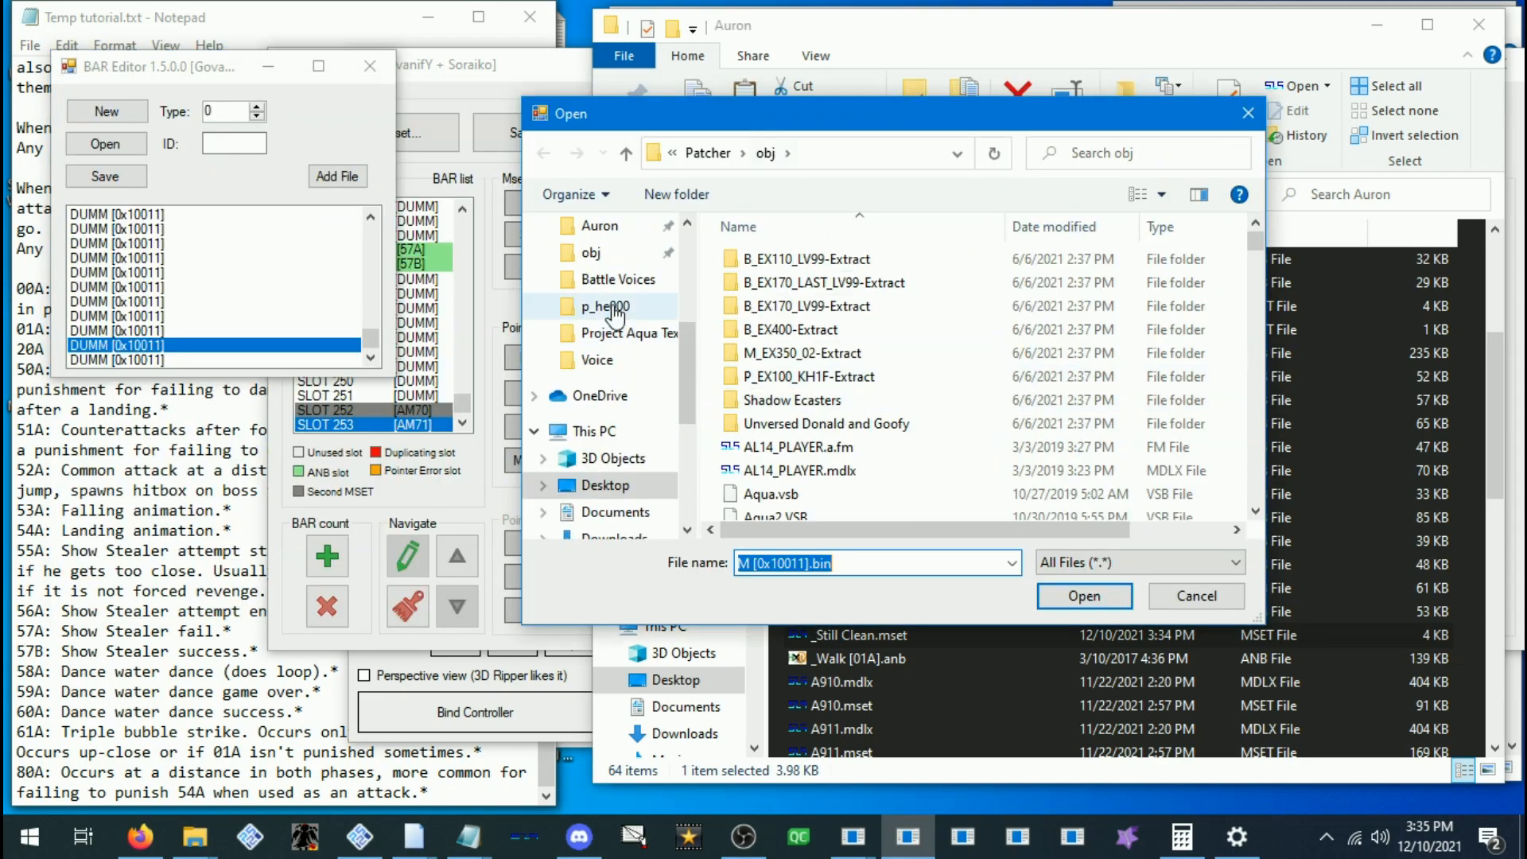
{"action": "left_click", "coordinate": [598, 279]}
{"action": "scroll", "coordinate": [885, 407], "scroll_direction": "down", "scroll_amount": 10}
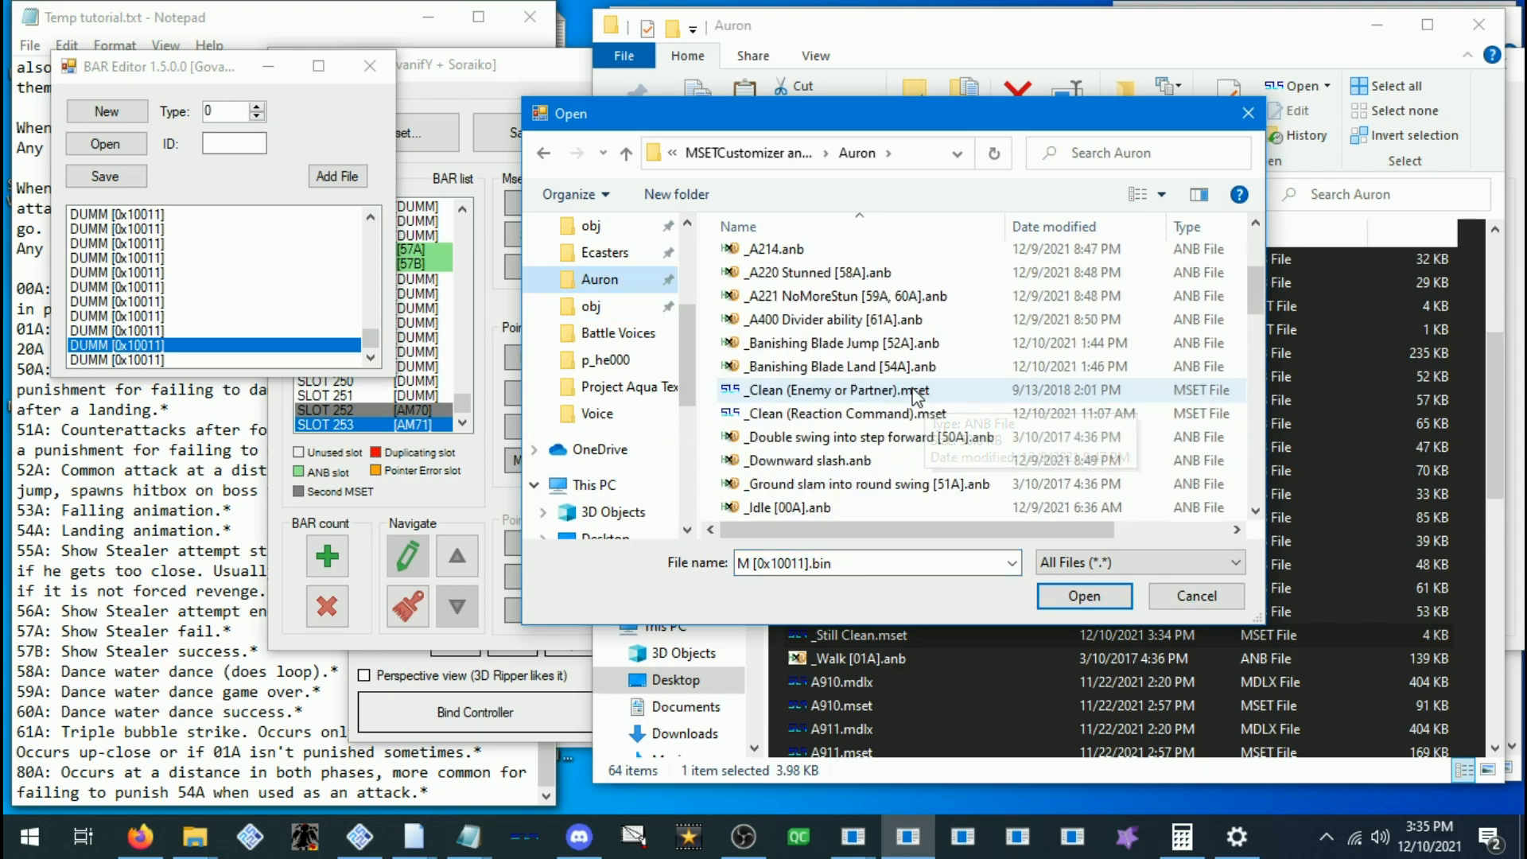
{"action": "scroll", "coordinate": [885, 407], "scroll_direction": "down", "scroll_amount": 8}
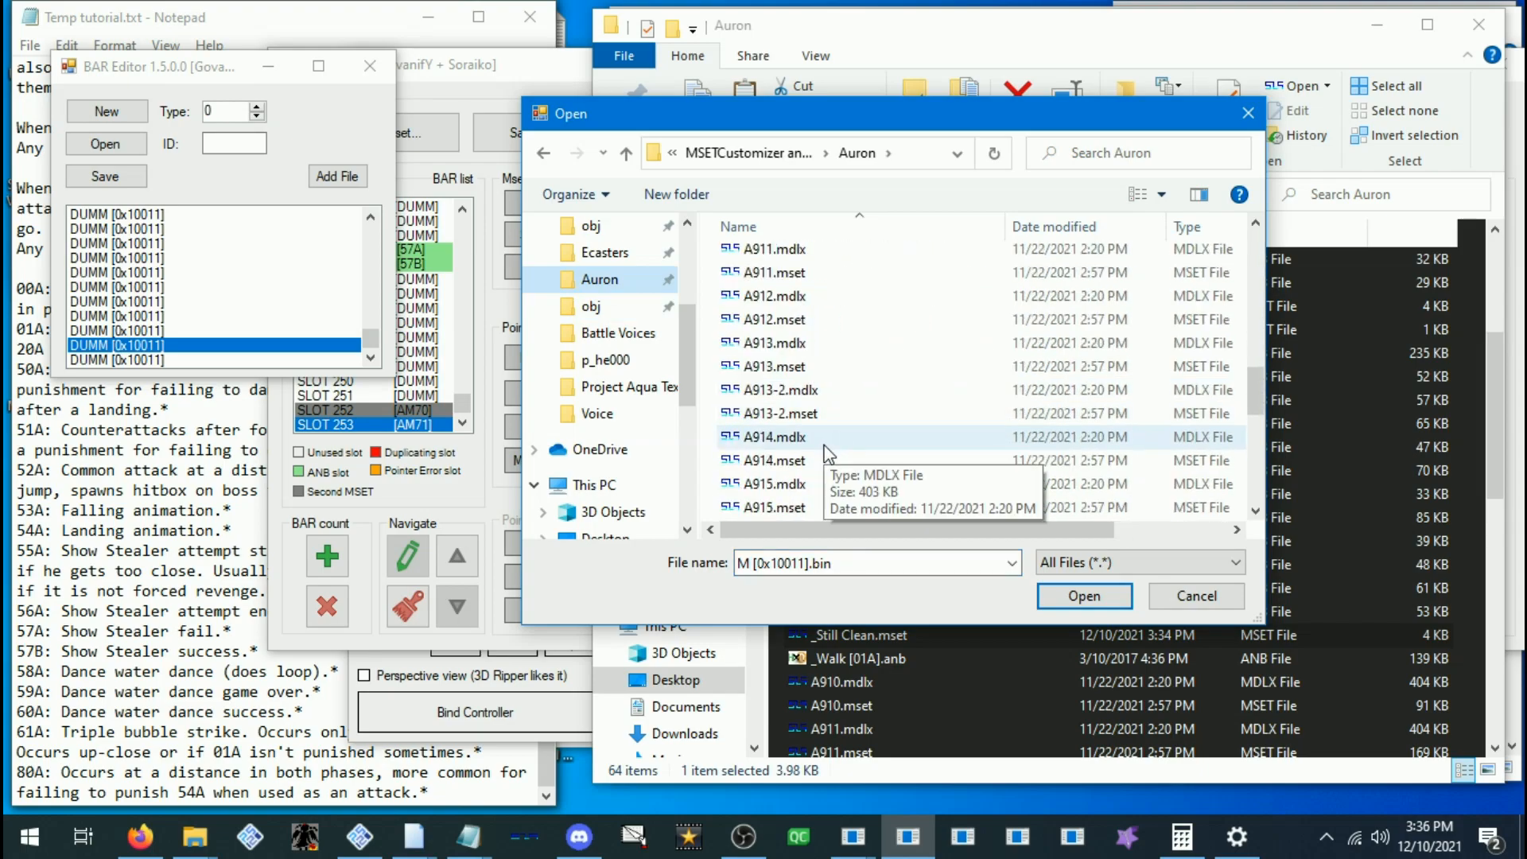
{"action": "scroll", "coordinate": [841, 440], "scroll_direction": "down", "scroll_amount": 1}
{"action": "scroll", "coordinate": [804, 433], "scroll_direction": "up", "scroll_amount": 2}
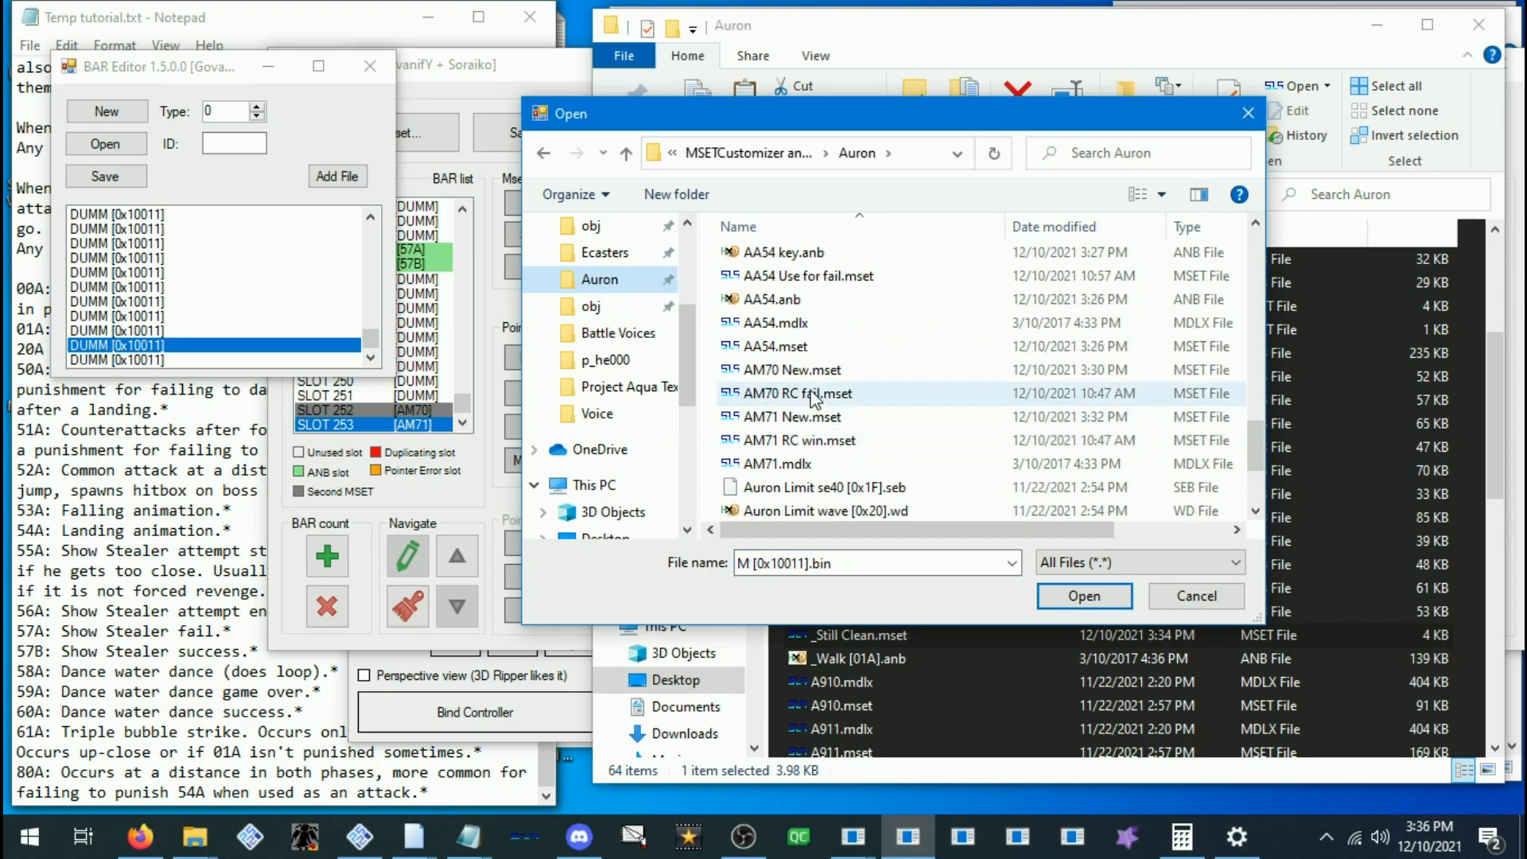
{"action": "left_click", "coordinate": [780, 372]}
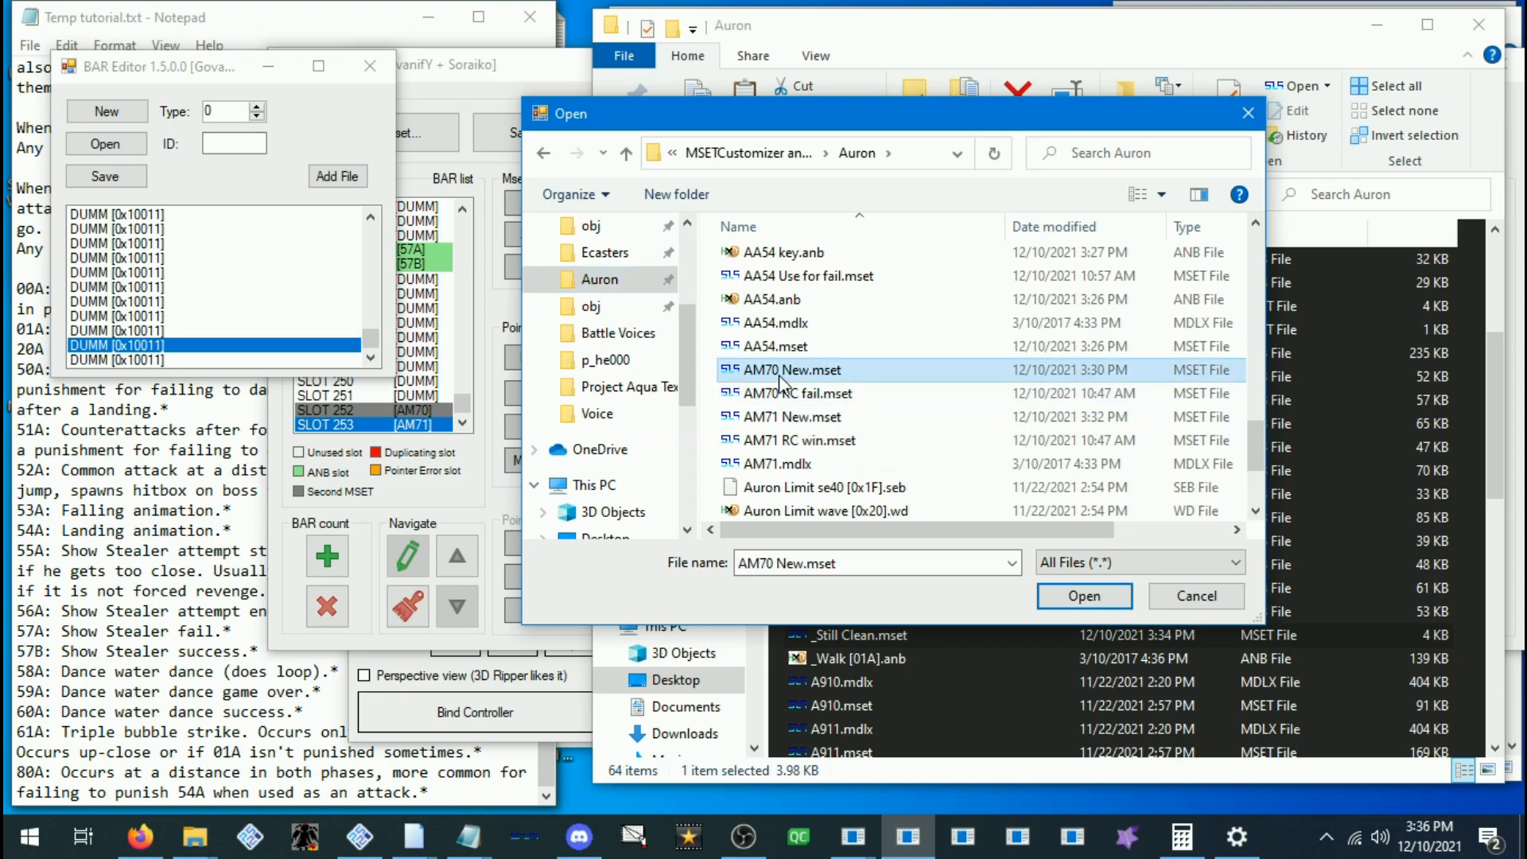
Replace the second-to-last dummy entry with AM70 New.mset and update it to type 14 with ID AM70
{"action": "left_click", "coordinate": [1098, 606]}
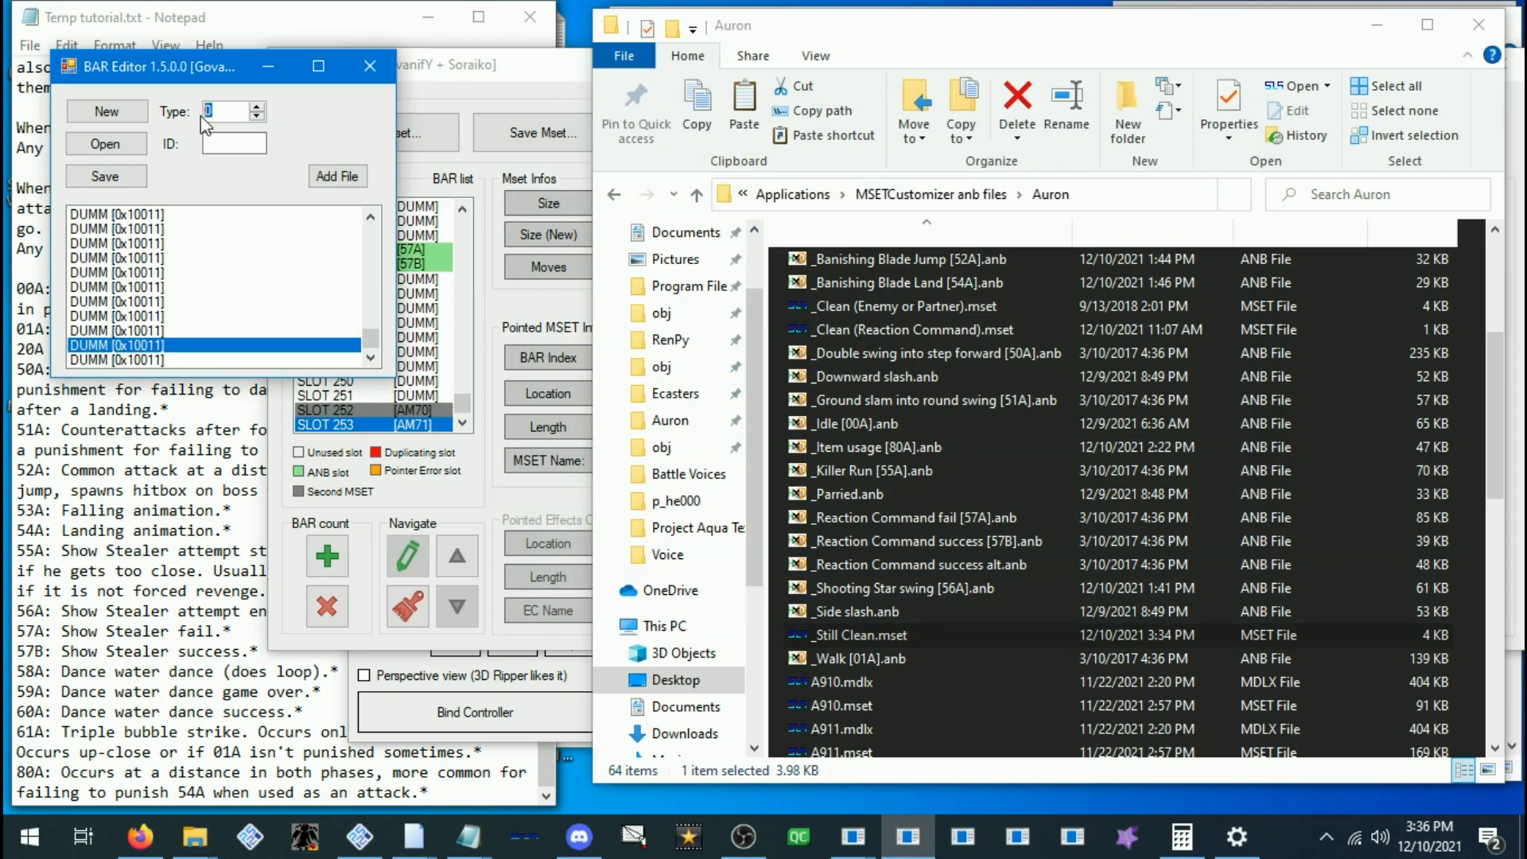
{"action": "type", "text": "0"}
{"action": "left_click", "coordinate": [256, 117]}
{"action": "left_click", "coordinate": [256, 107]}
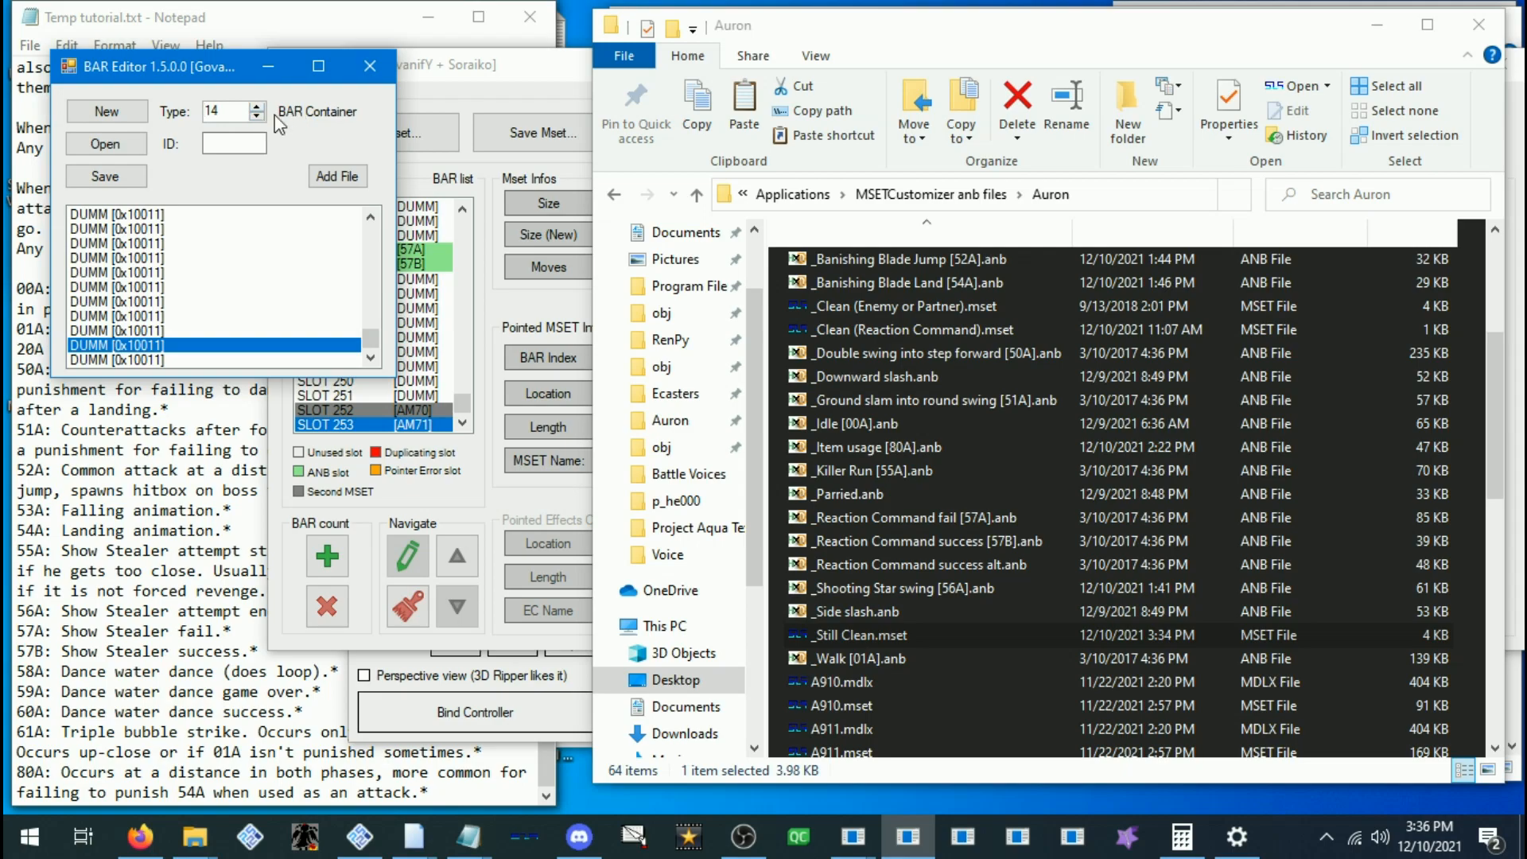
{"action": "left_click", "coordinate": [231, 143]}
{"action": "type", "text": "AM70"}
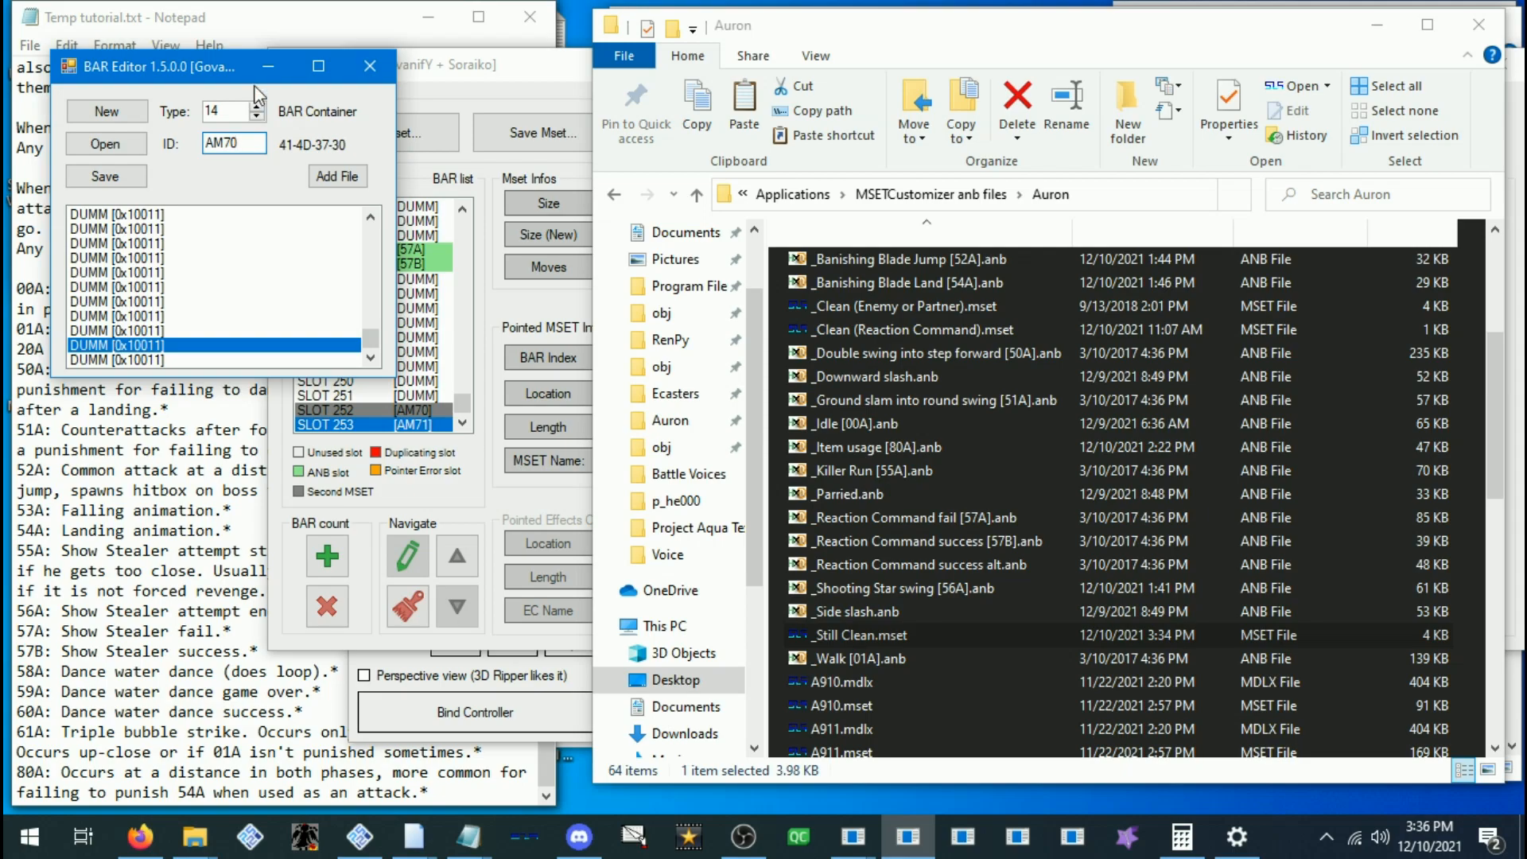
{"action": "right_click", "coordinate": [152, 349]}
{"action": "right_click", "coordinate": [130, 350]}
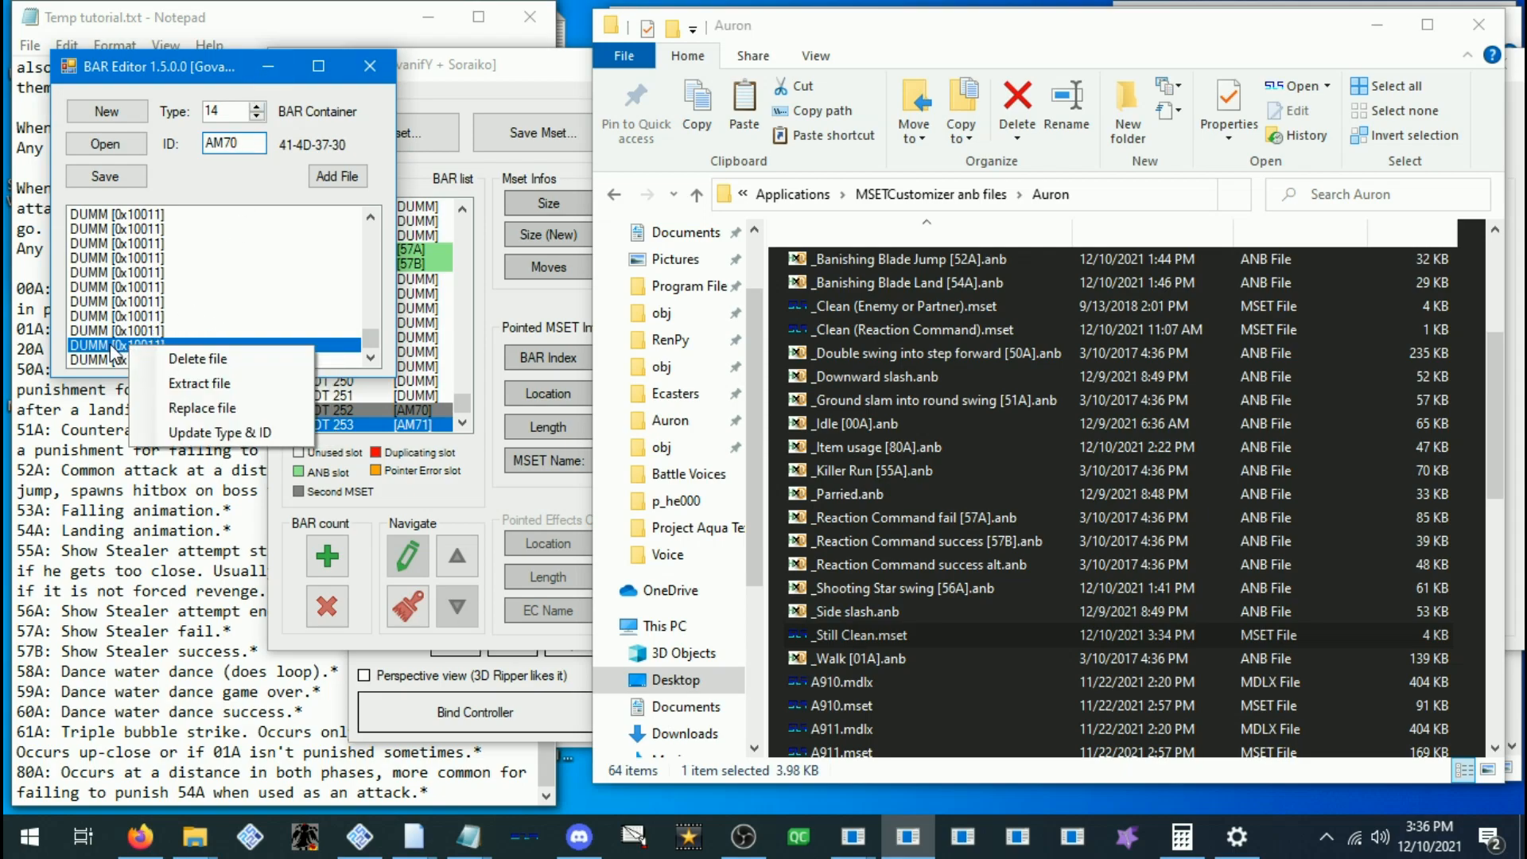
{"action": "left_click", "coordinate": [224, 431]}
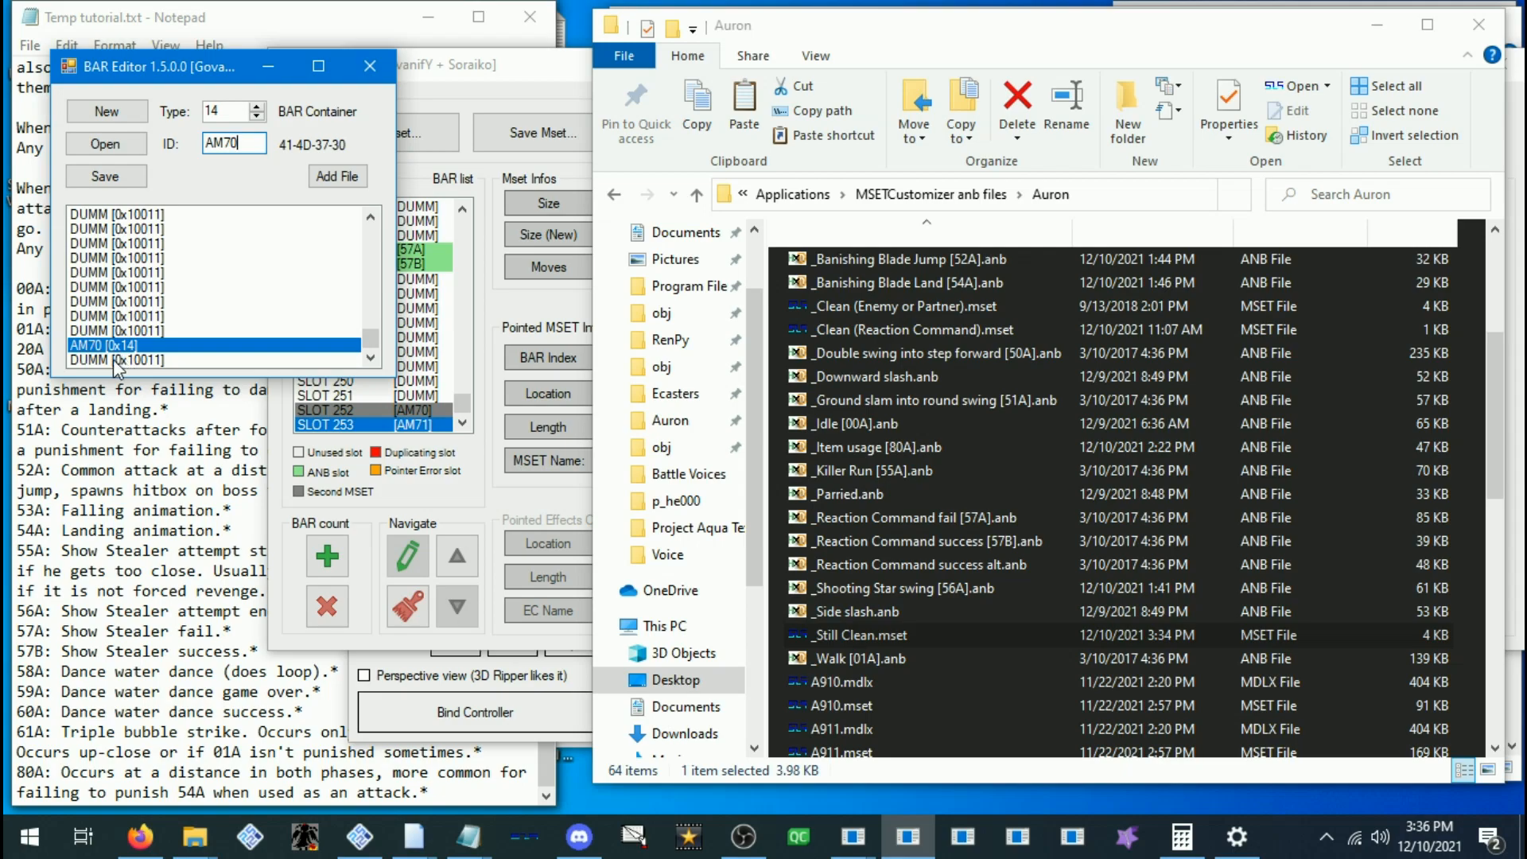
Replace the last dummy entry's file with AM71 New.mset from the Auron folder
{"action": "left_click", "coordinate": [116, 361]}
{"action": "right_click", "coordinate": [116, 364]}
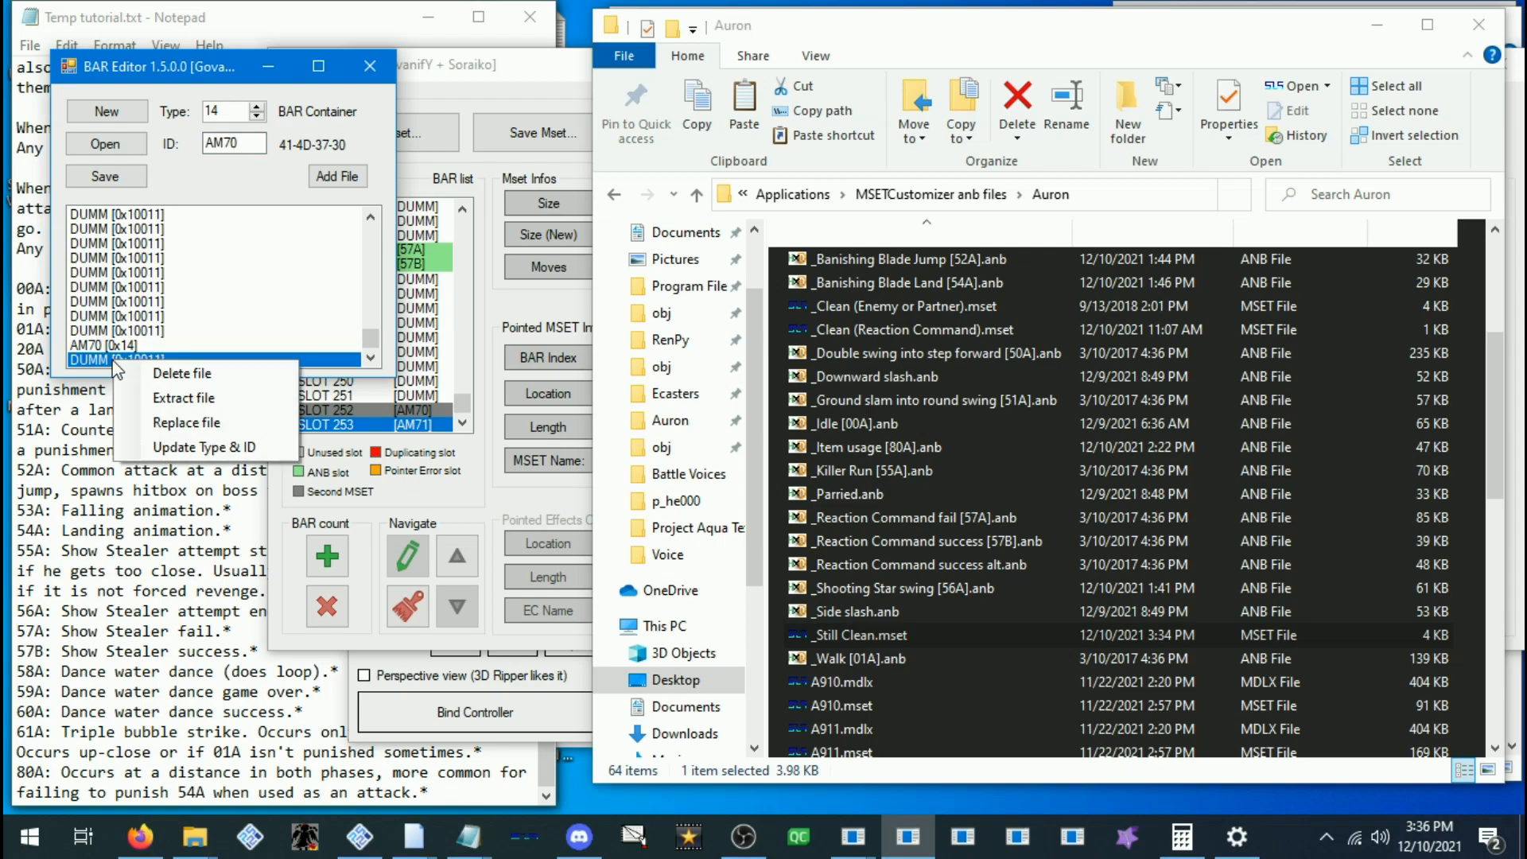
{"action": "left_click", "coordinate": [167, 423]}
{"action": "scroll", "coordinate": [909, 448], "scroll_direction": "down", "scroll_amount": 5}
{"action": "scroll", "coordinate": [904, 446], "scroll_direction": "up", "scroll_amount": 2}
{"action": "scroll", "coordinate": [904, 446], "scroll_direction": "down", "scroll_amount": 6}
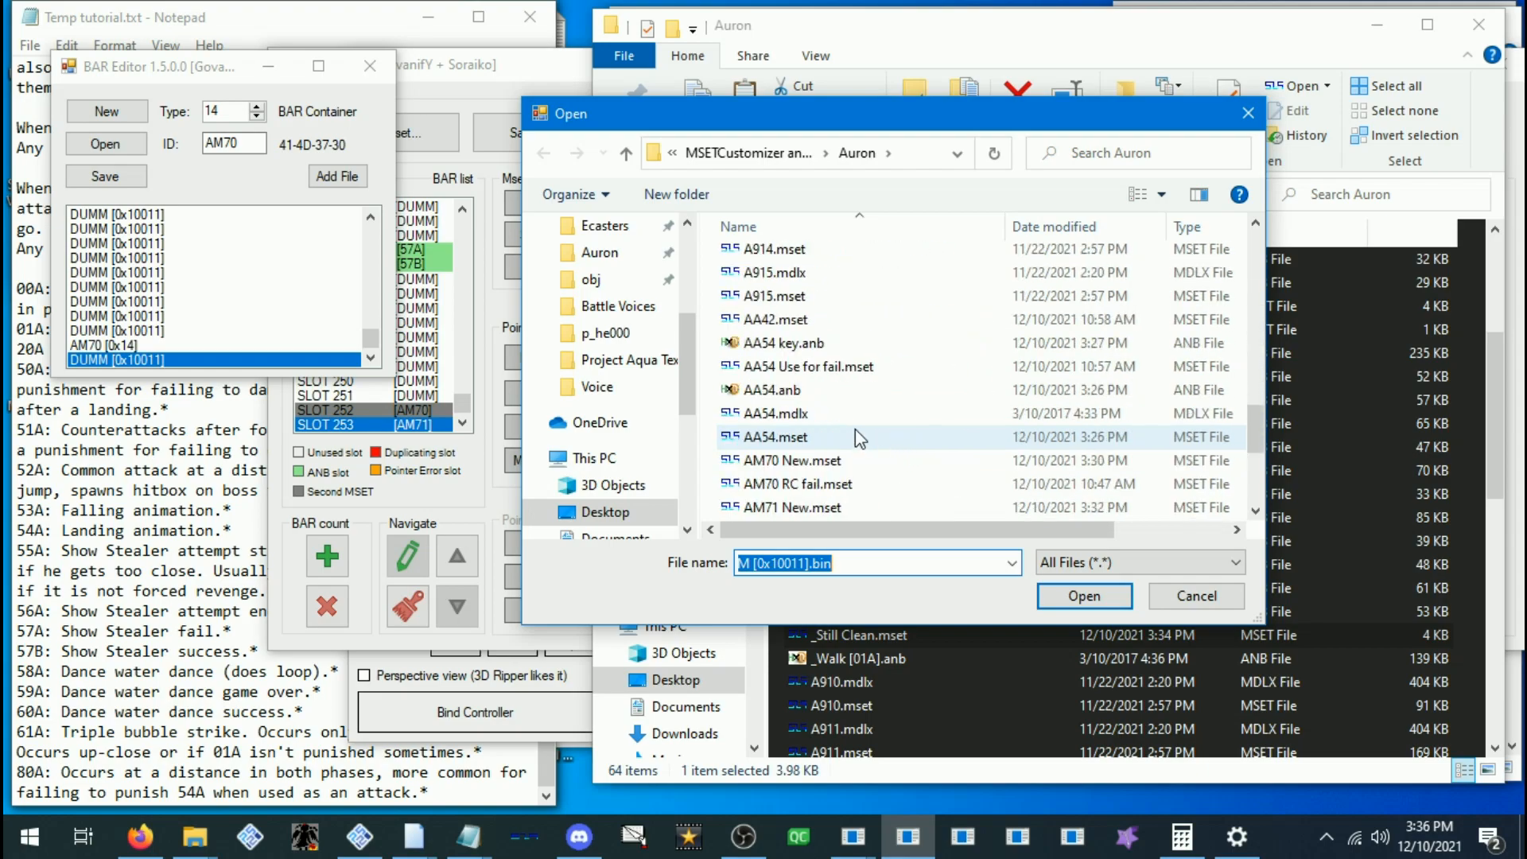
{"action": "scroll", "coordinate": [857, 437], "scroll_direction": "down", "scroll_amount": 2}
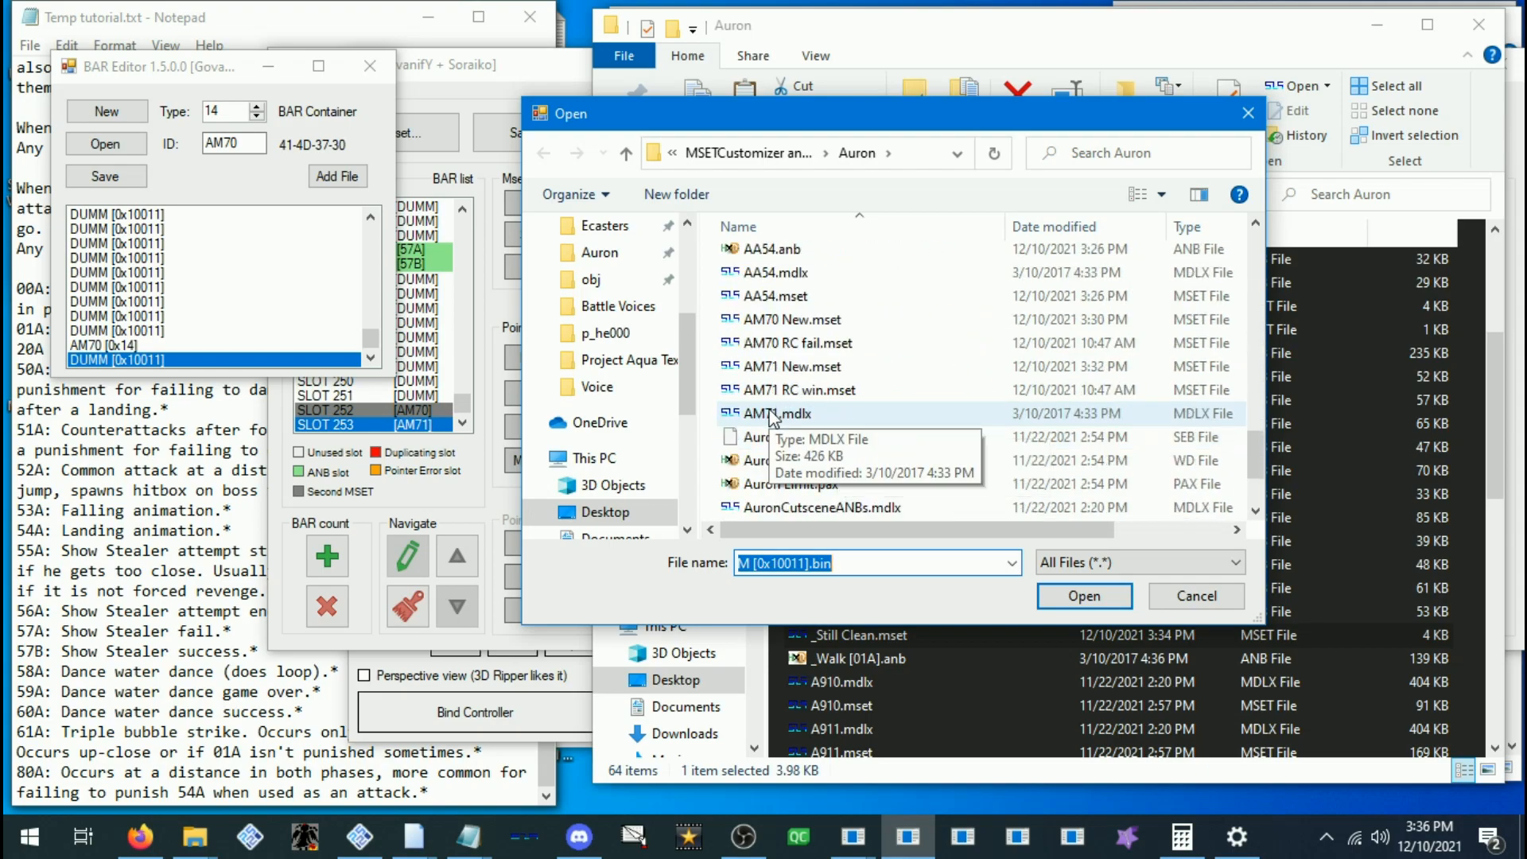
{"action": "left_click", "coordinate": [788, 367]}
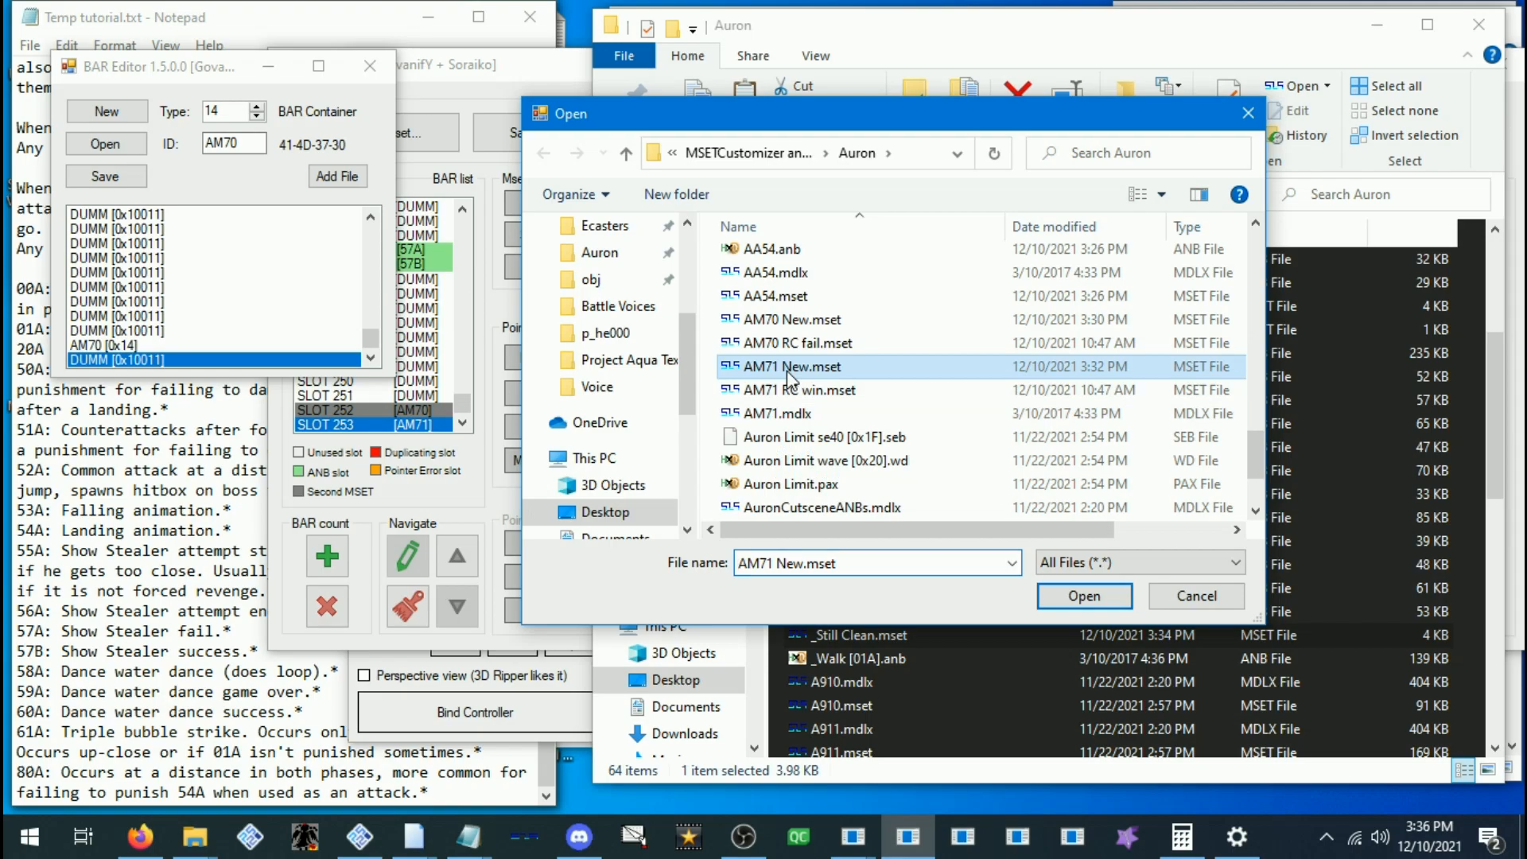
{"action": "left_click", "coordinate": [1084, 595]}
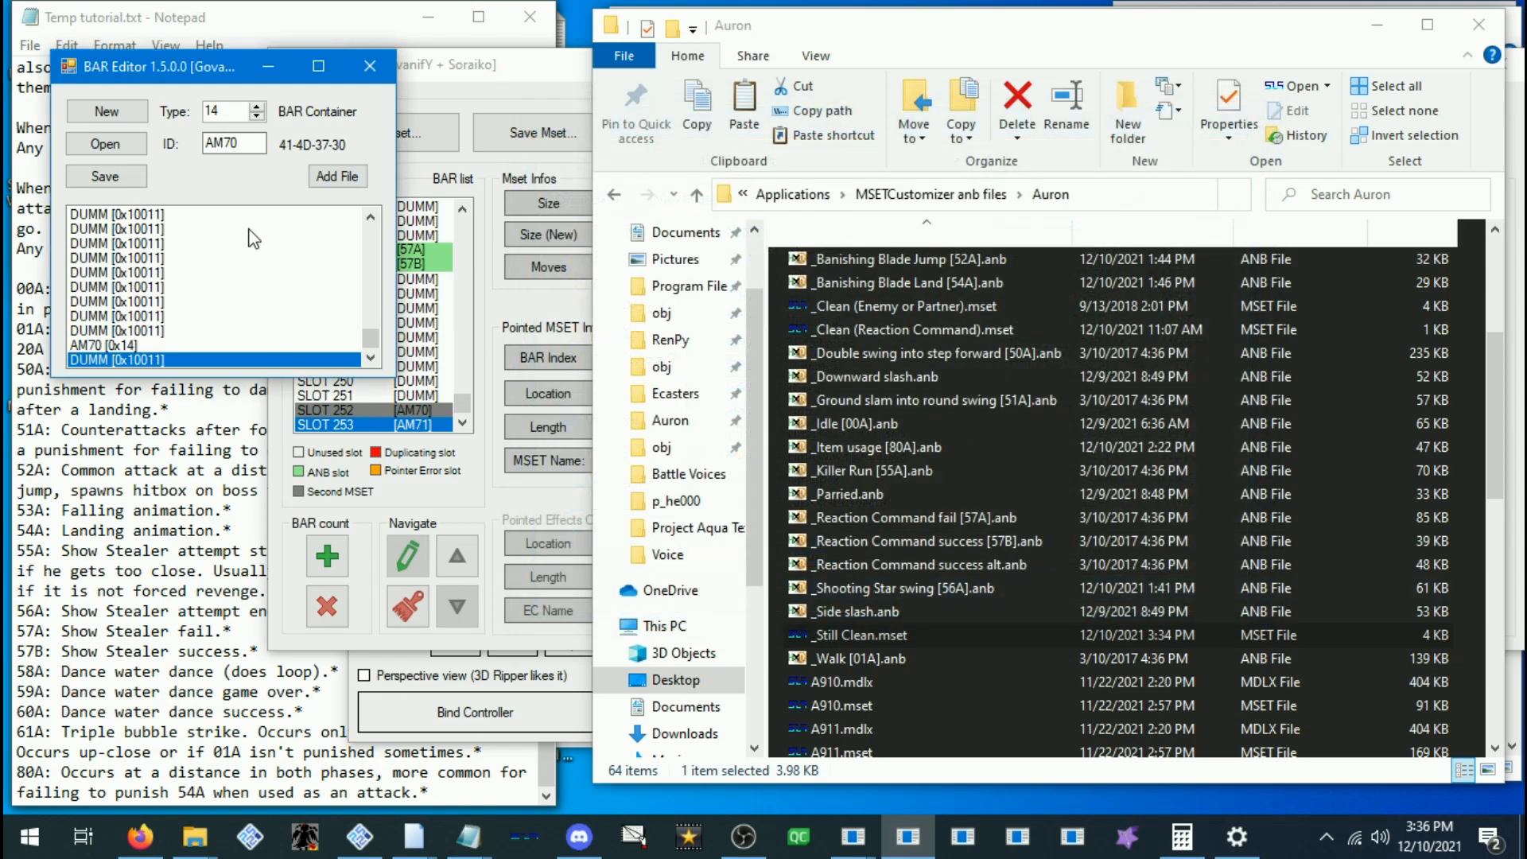
Update the last entry to type 14 with ID AM71
{"action": "double_click", "coordinate": [230, 143]}
{"action": "type", "text": "AM71"}
{"action": "right_click", "coordinate": [115, 358]}
{"action": "left_click", "coordinate": [155, 446]}
Save the archive as _Still Clean2.mset in the MSET Movement Set format and close the BAR editor
{"action": "left_click", "coordinate": [118, 180]}
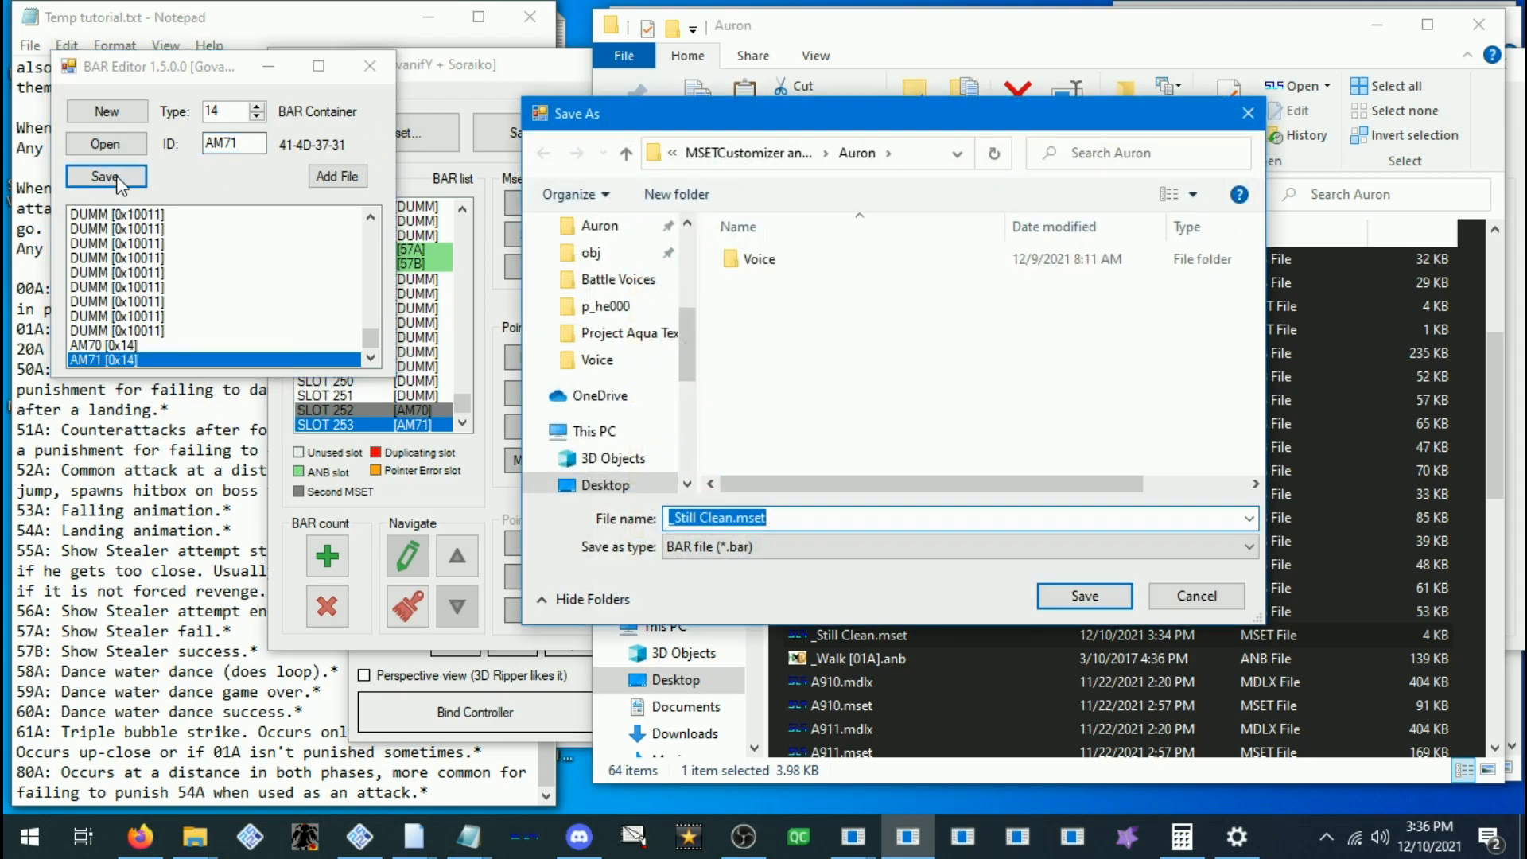
{"action": "left_click", "coordinate": [720, 547]}
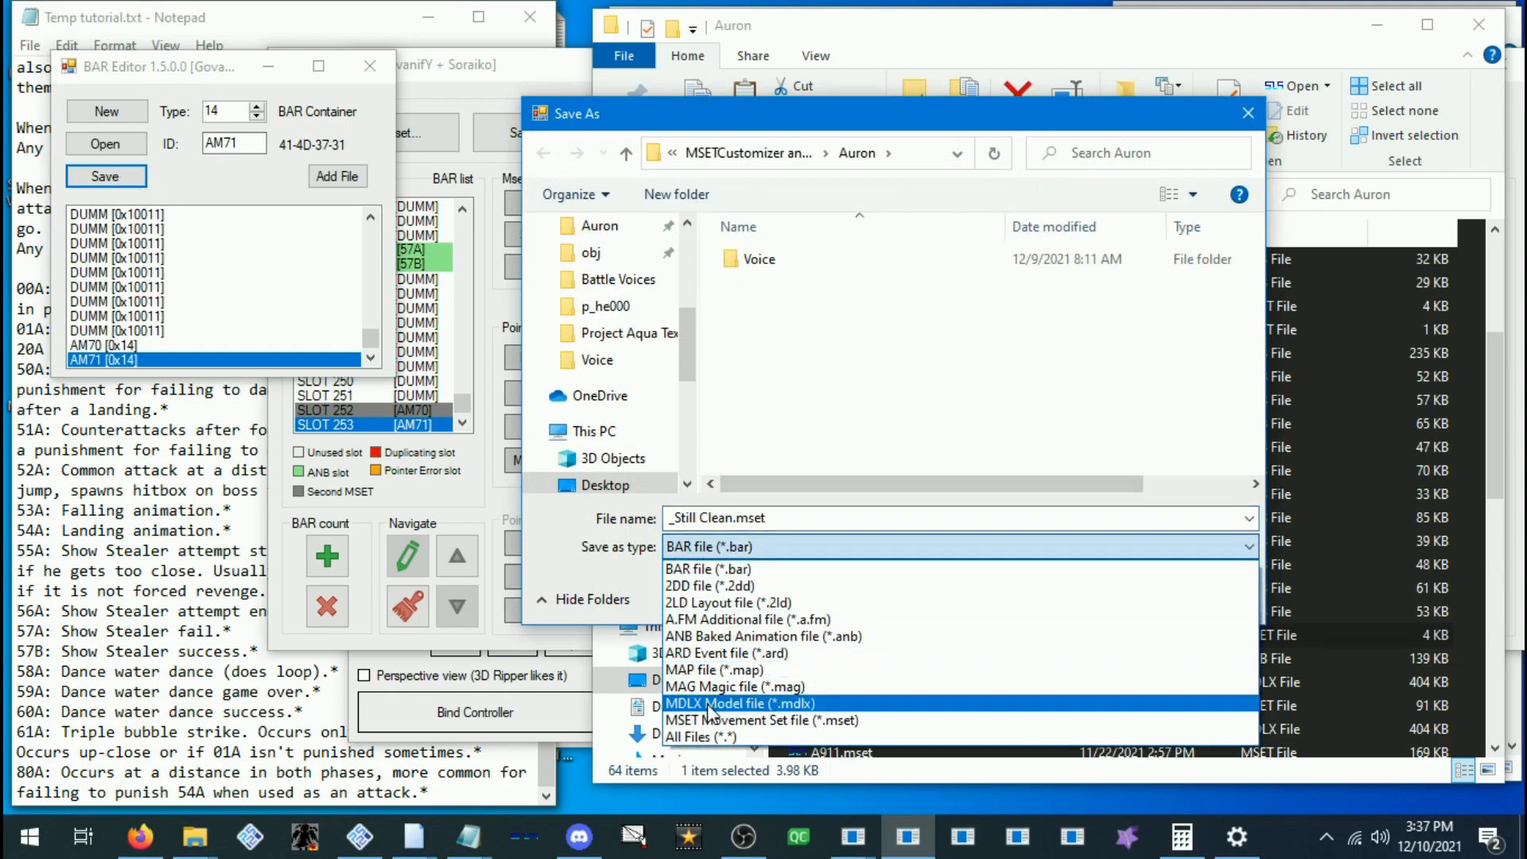
{"action": "left_click", "coordinate": [705, 721]}
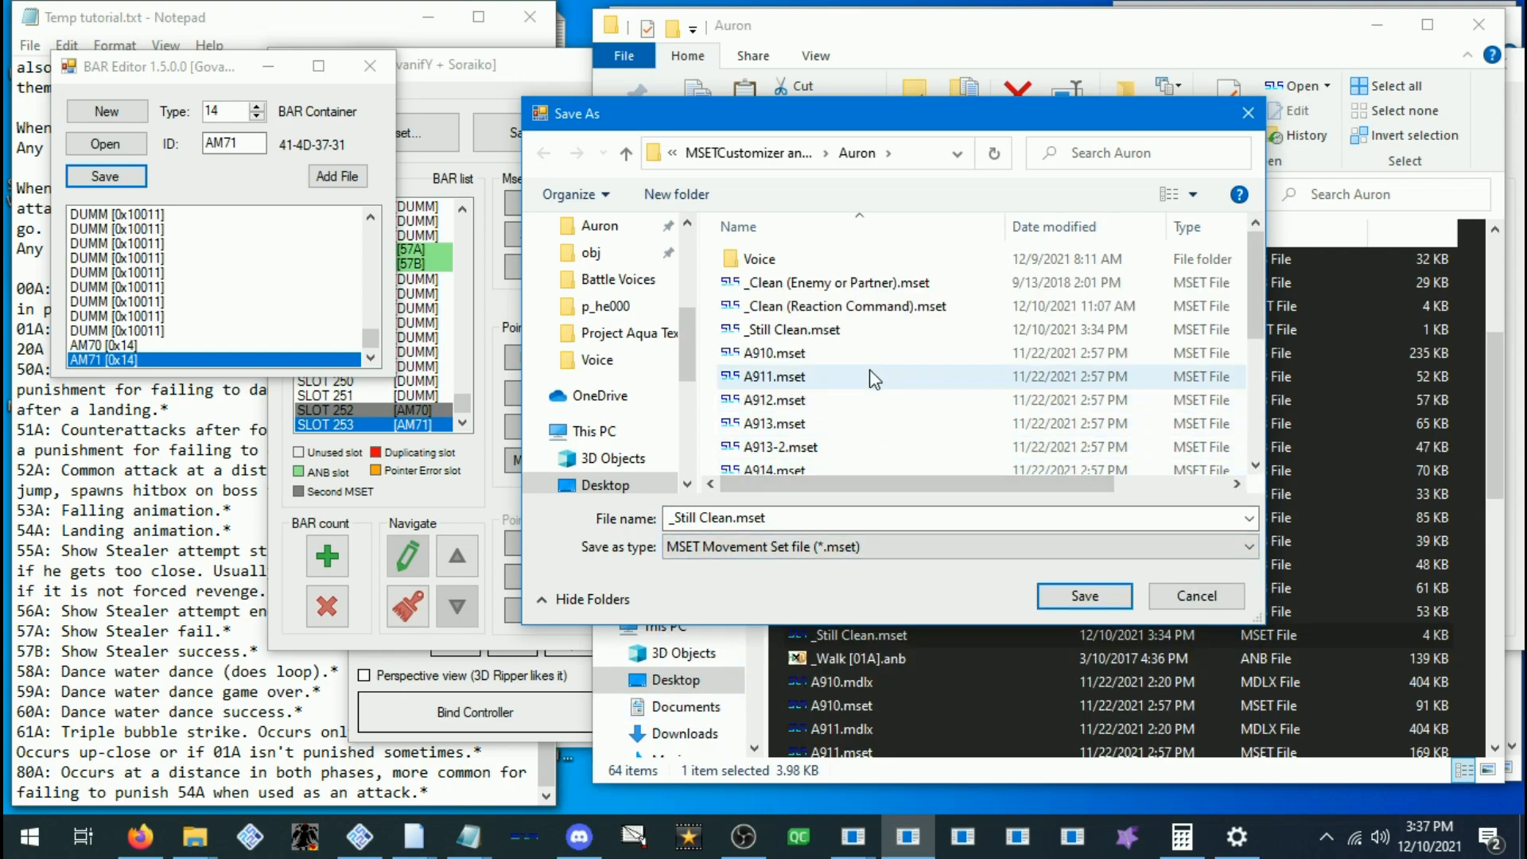
{"action": "left_click", "coordinate": [739, 521]}
{"action": "left_click", "coordinate": [733, 519]}
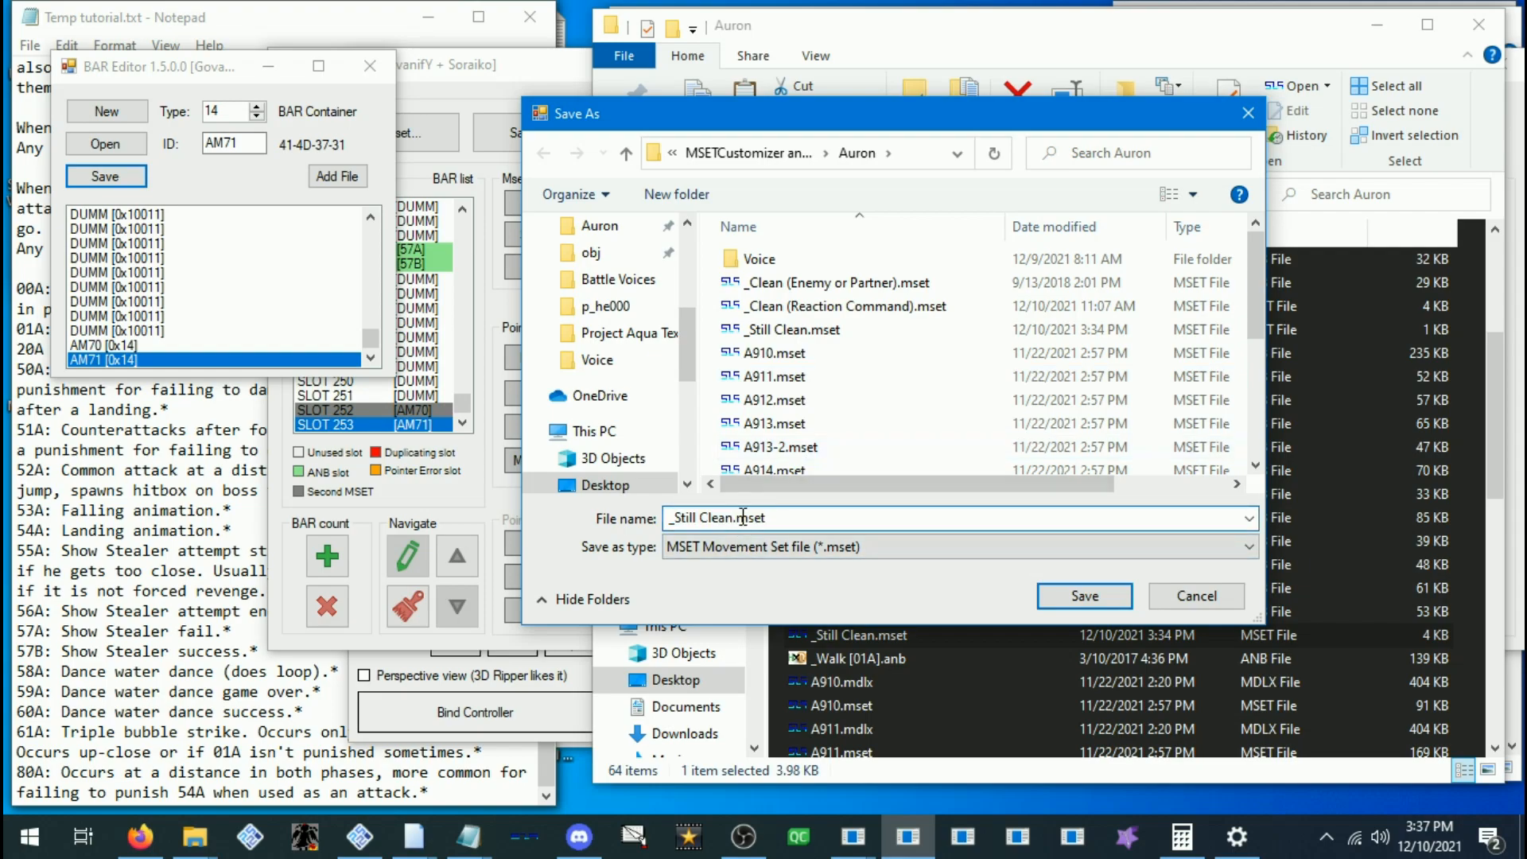
{"action": "key", "text": "Return"}
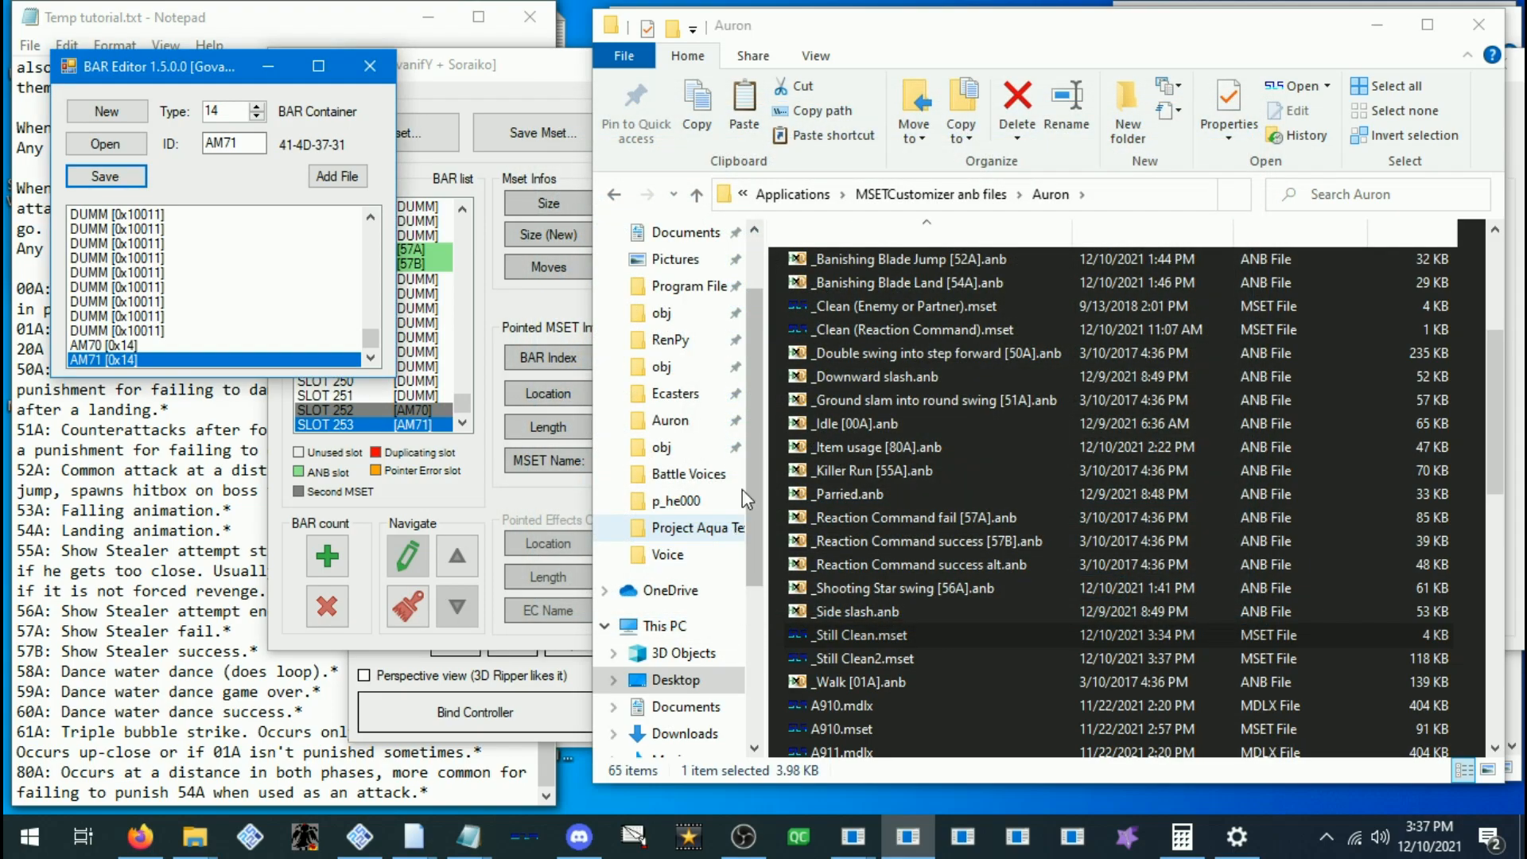
{"action": "left_click", "coordinate": [370, 66]}
Start a new kh2mset window and load _Still Clean2.mset from the Auron folder into it
{"action": "scroll", "coordinate": [920, 516], "scroll_direction": "down", "scroll_amount": 1}
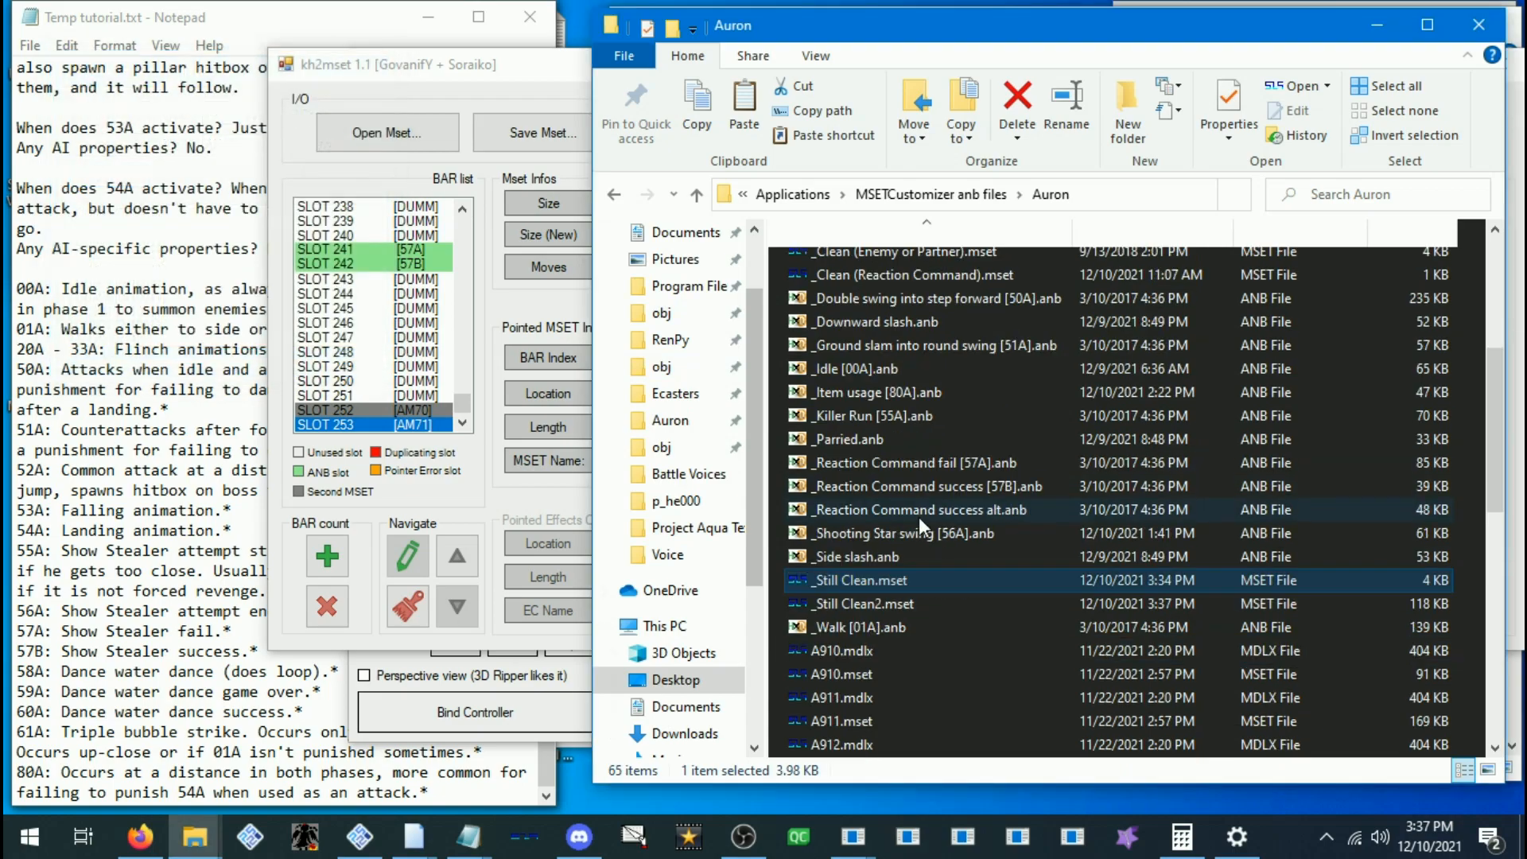
{"action": "left_click", "coordinate": [865, 604]}
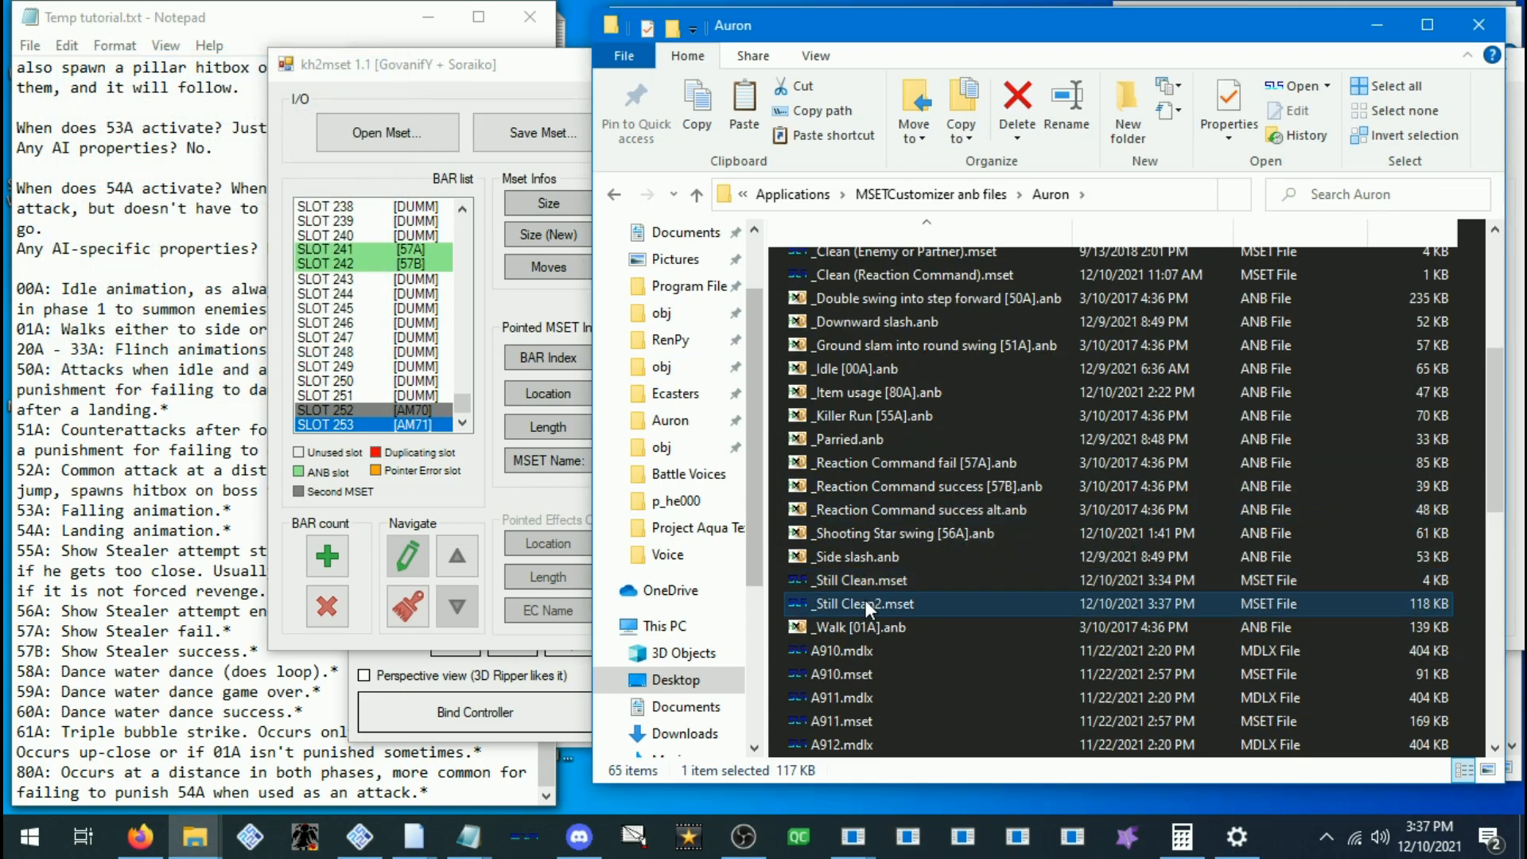
{"action": "right_click", "coordinate": [867, 847]}
{"action": "left_click", "coordinate": [842, 719]}
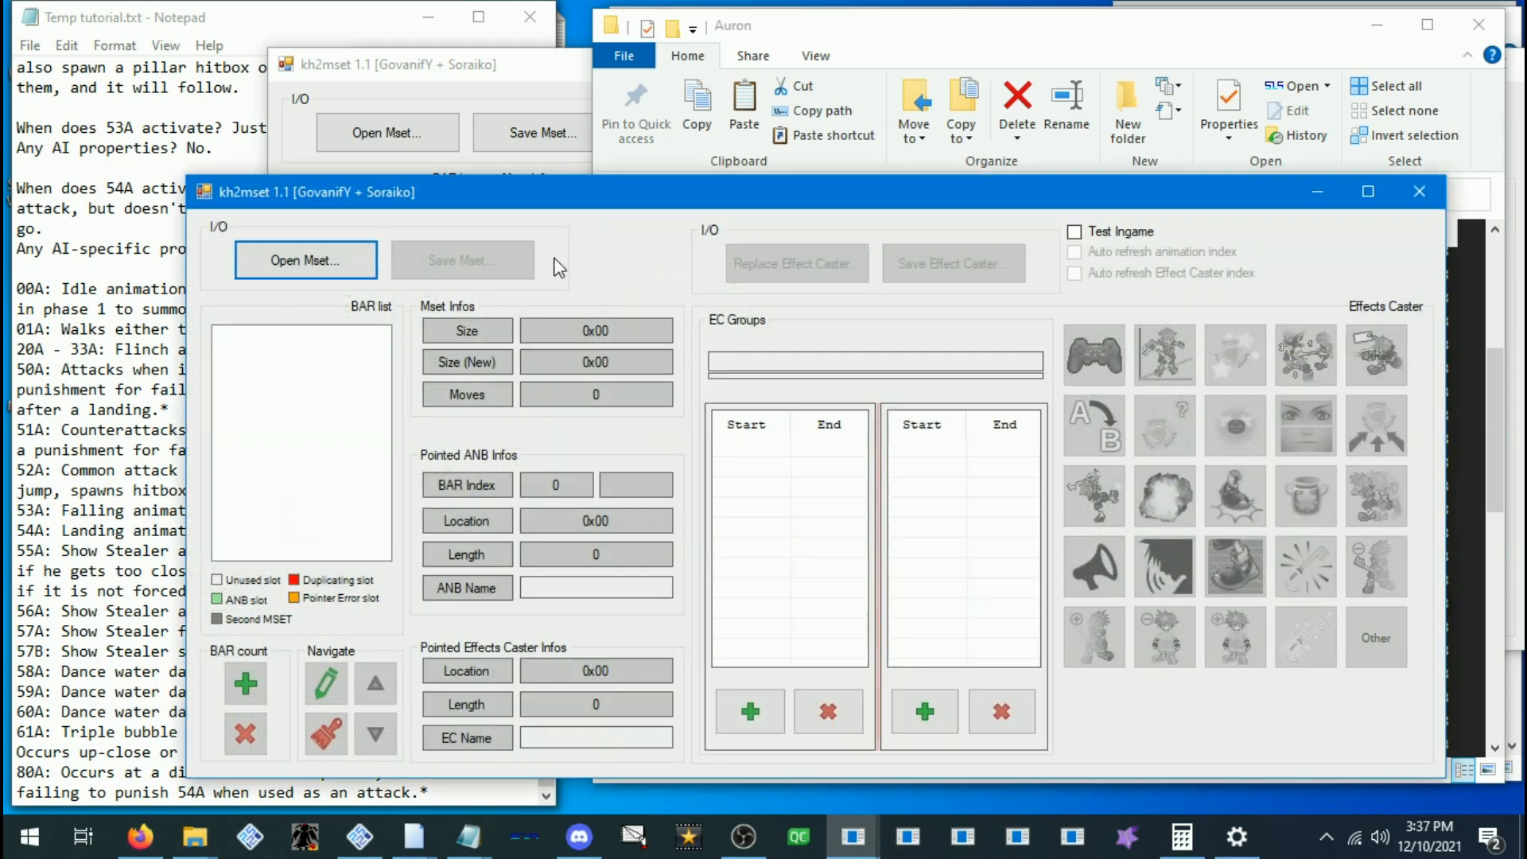
{"action": "left_click_drag", "start_coordinate": [477, 191], "coordinate": [318, 16]}
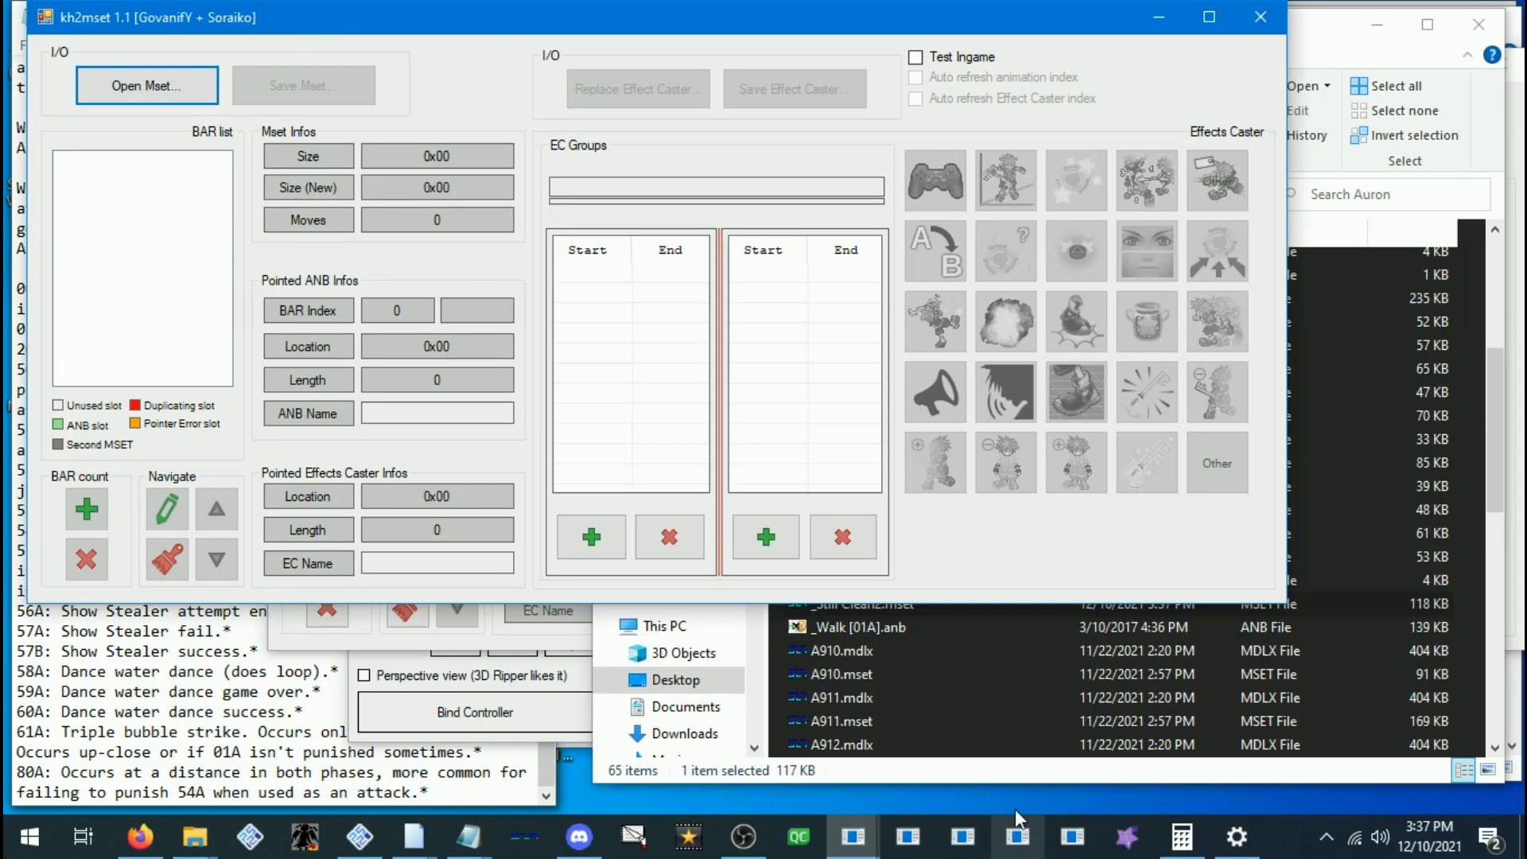
{"action": "left_click", "coordinate": [1003, 771]}
{"action": "left_click_drag", "start_coordinate": [838, 608], "coordinate": [225, 371]}
Examine slots 252 and 253 of the loaded moveset, and look through the remaining slots up to slot 000
{"action": "left_click", "coordinate": [165, 364]}
{"action": "left_click", "coordinate": [165, 375]}
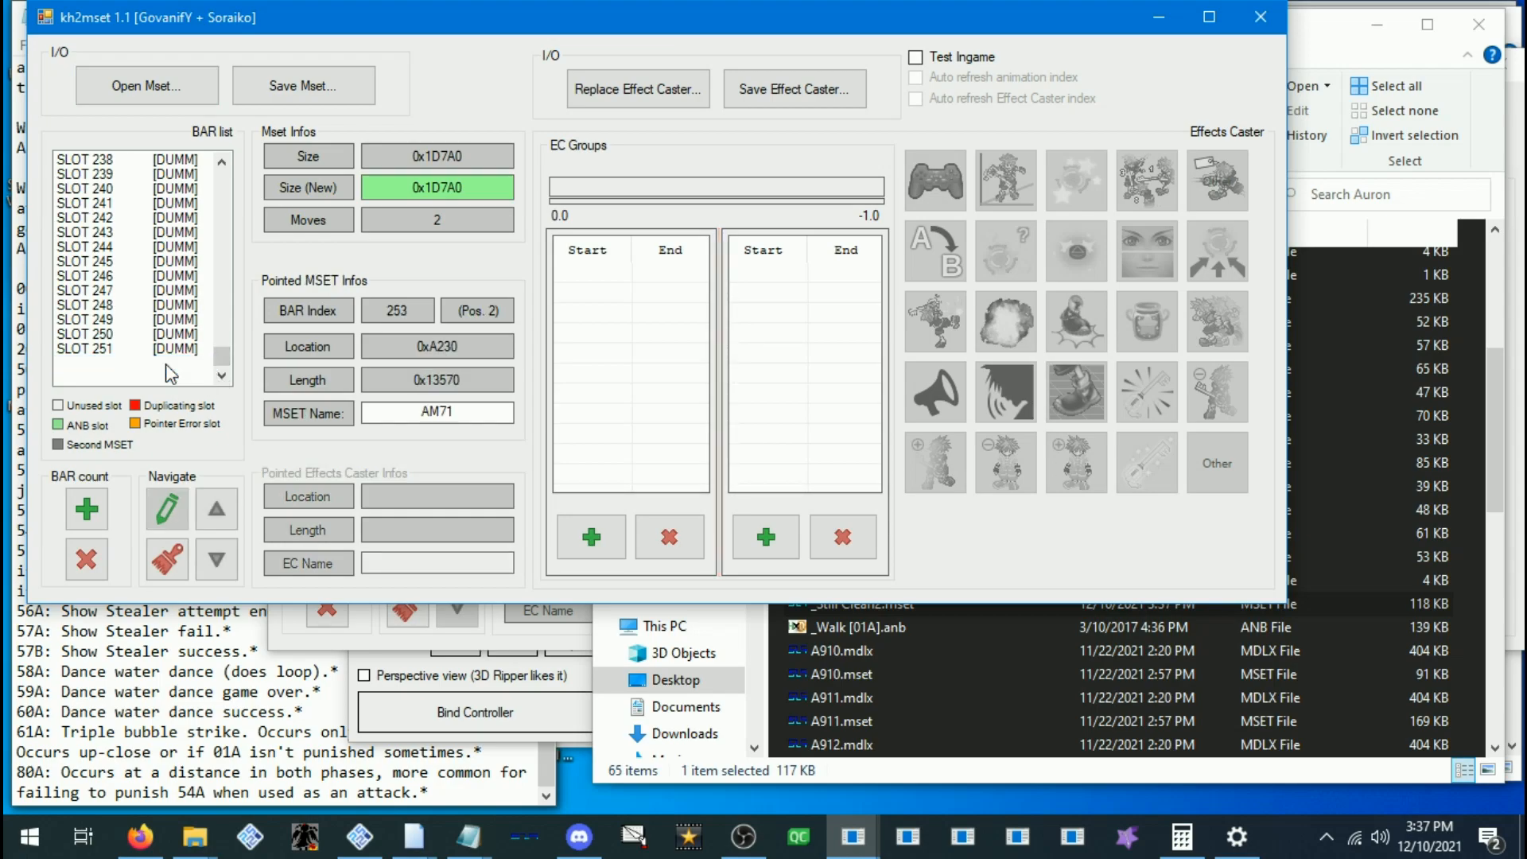
{"action": "left_click", "coordinate": [170, 379]}
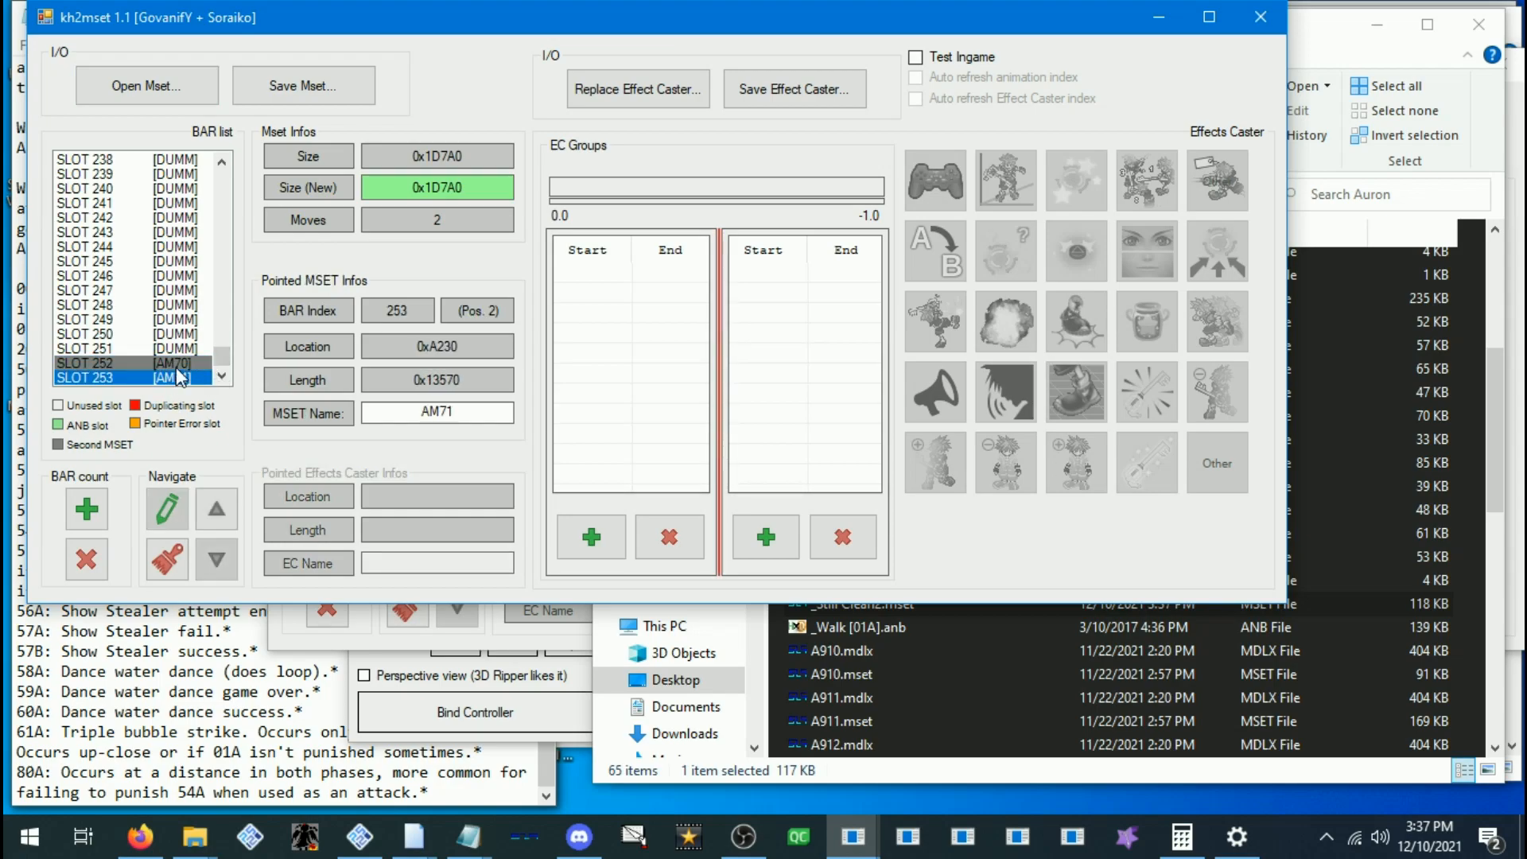
{"action": "left_click", "coordinate": [183, 361]}
{"action": "left_click", "coordinate": [188, 372]}
{"action": "left_click", "coordinate": [185, 364]}
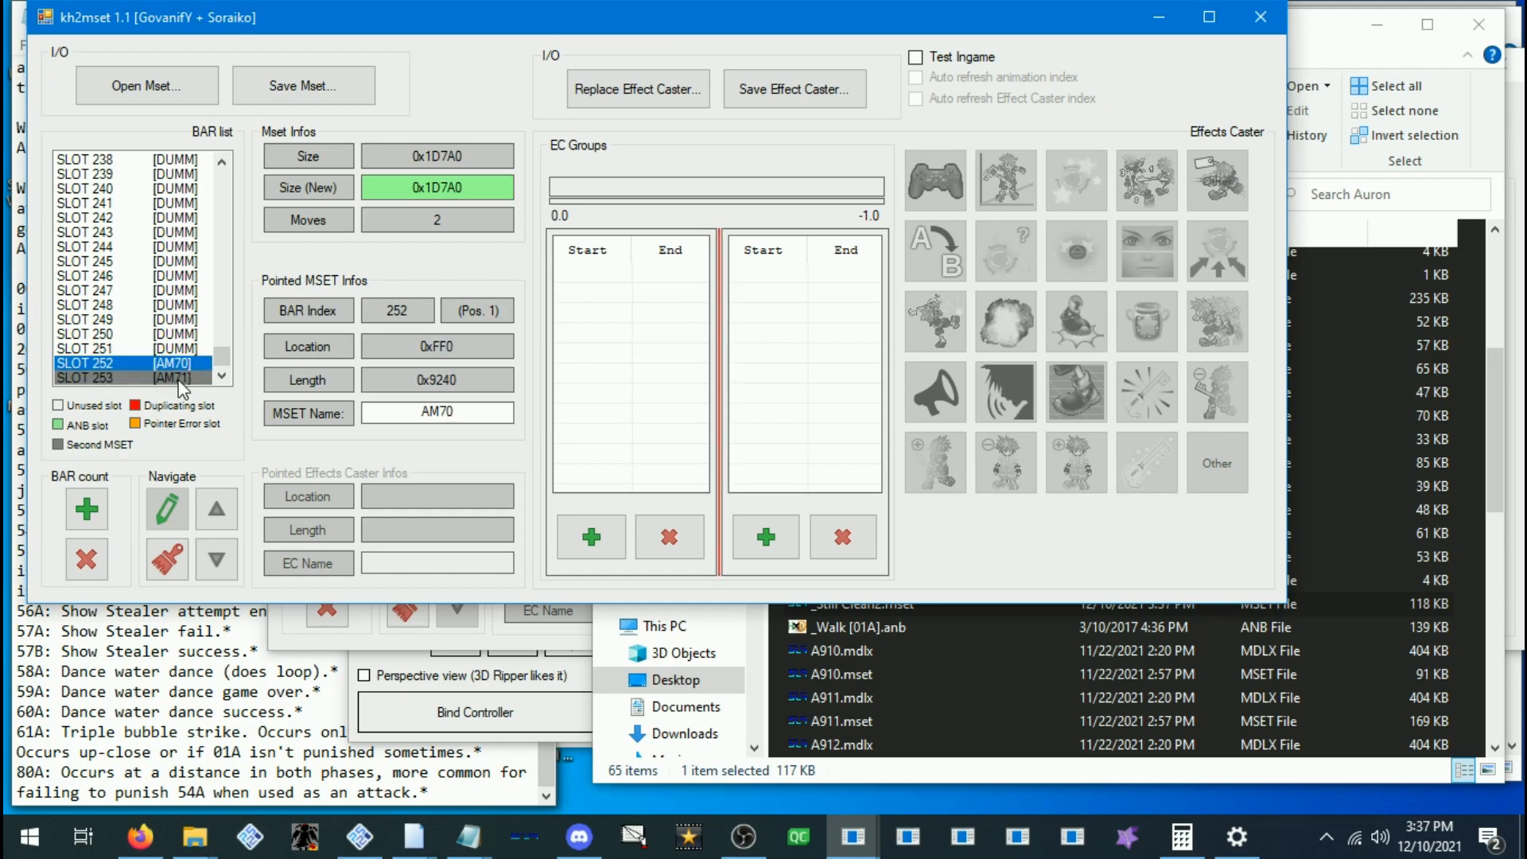
{"action": "scroll", "coordinate": [140, 286], "scroll_direction": "up", "scroll_amount": 3}
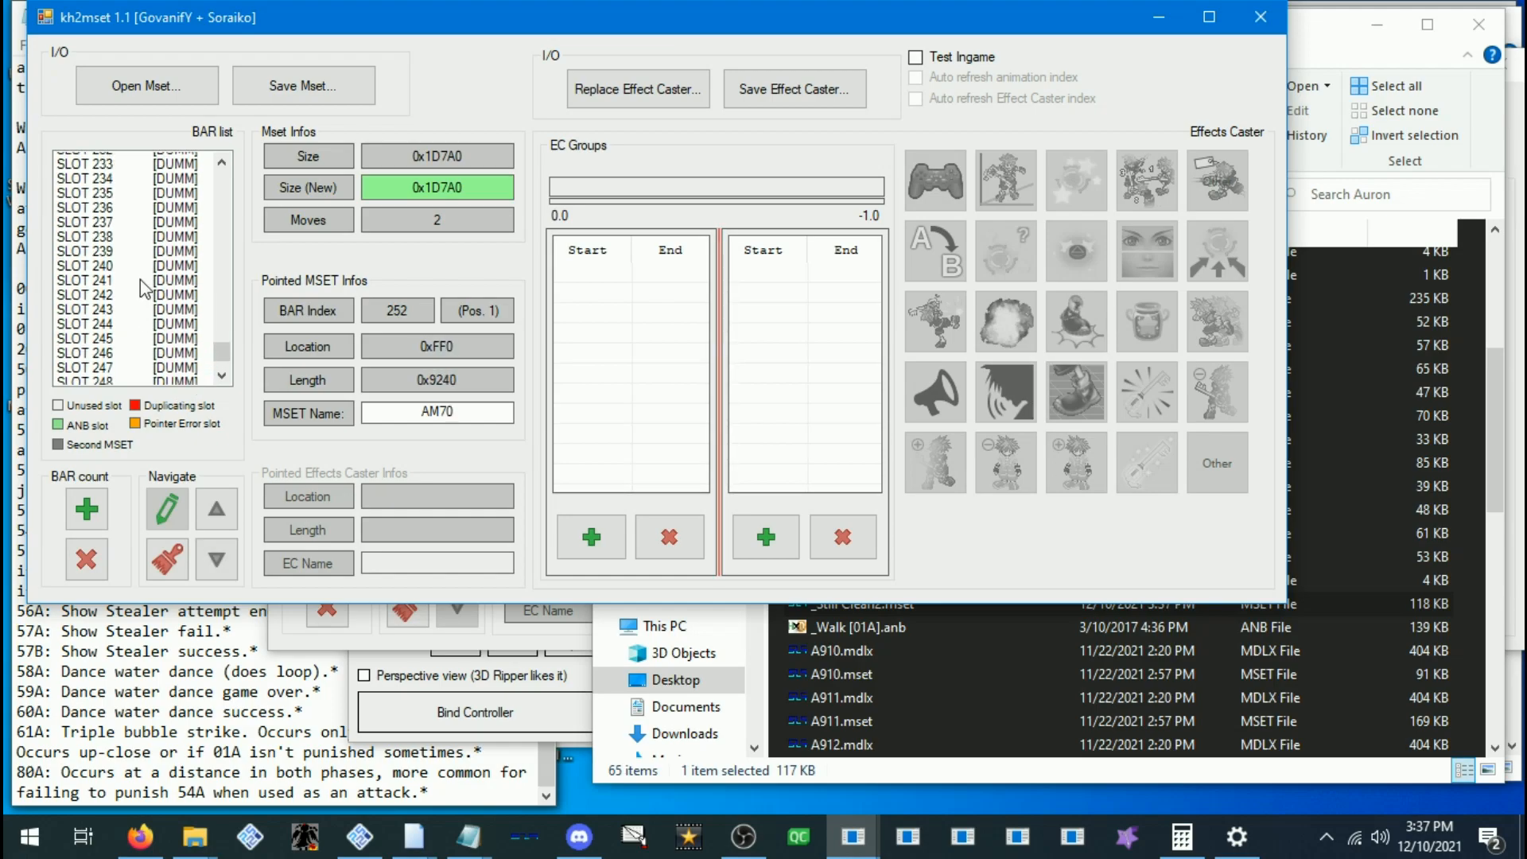
{"action": "scroll", "coordinate": [140, 296], "scroll_direction": "up", "scroll_amount": 3}
{"action": "scroll", "coordinate": [193, 347], "scroll_direction": "up", "scroll_amount": 2}
{"action": "scroll", "coordinate": [193, 347], "scroll_direction": "up", "scroll_amount": 2}
{"action": "left_click_drag", "start_coordinate": [221, 339], "coordinate": [221, 167]}
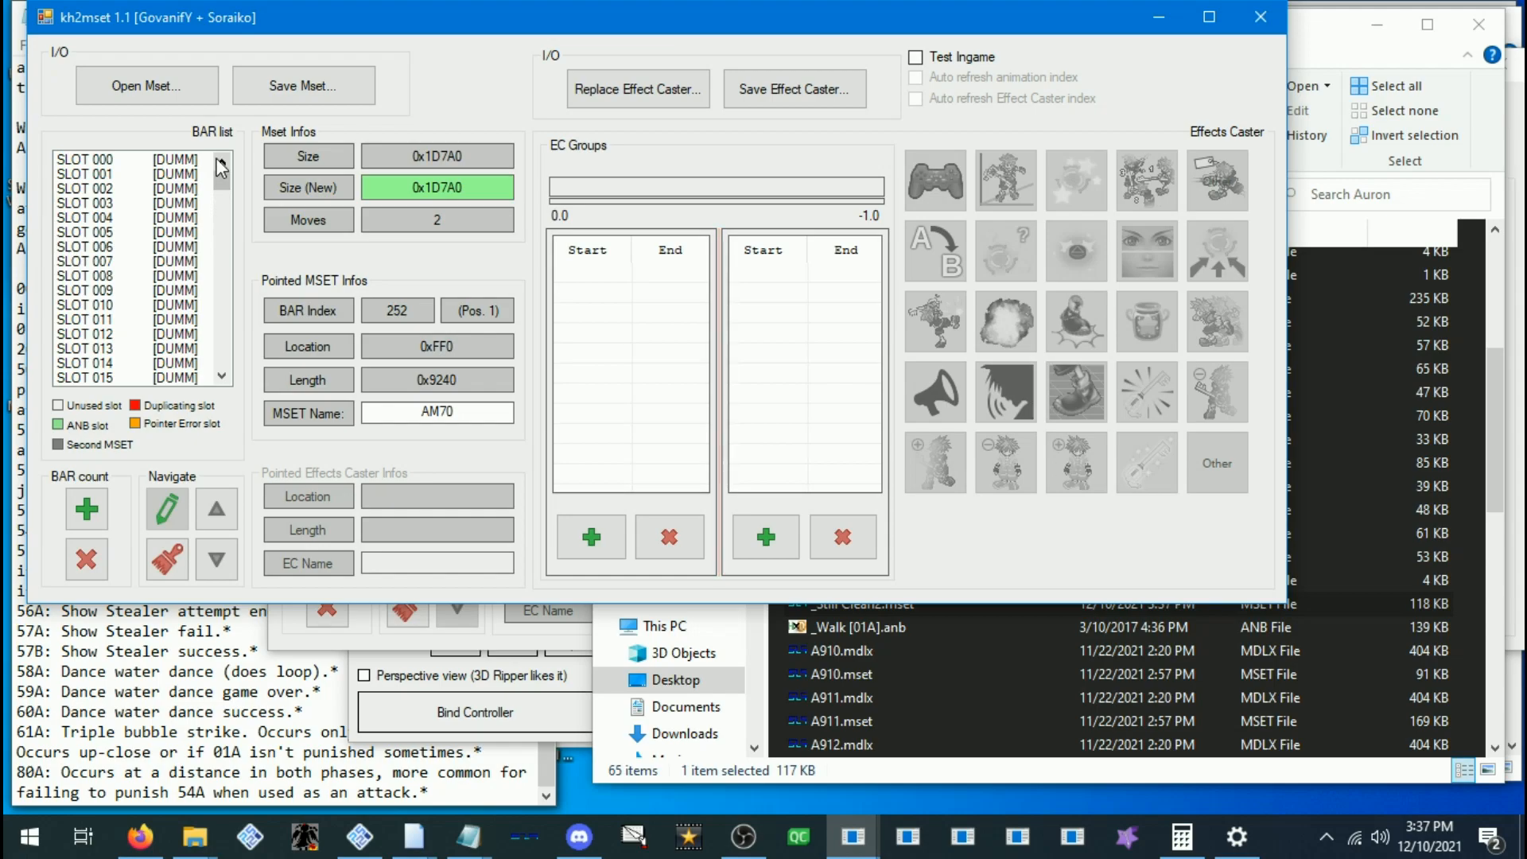
Review the list of animation slots from 00A to 80A in the Temp tutorial.txt notes
{"action": "left_click", "coordinate": [185, 611]}
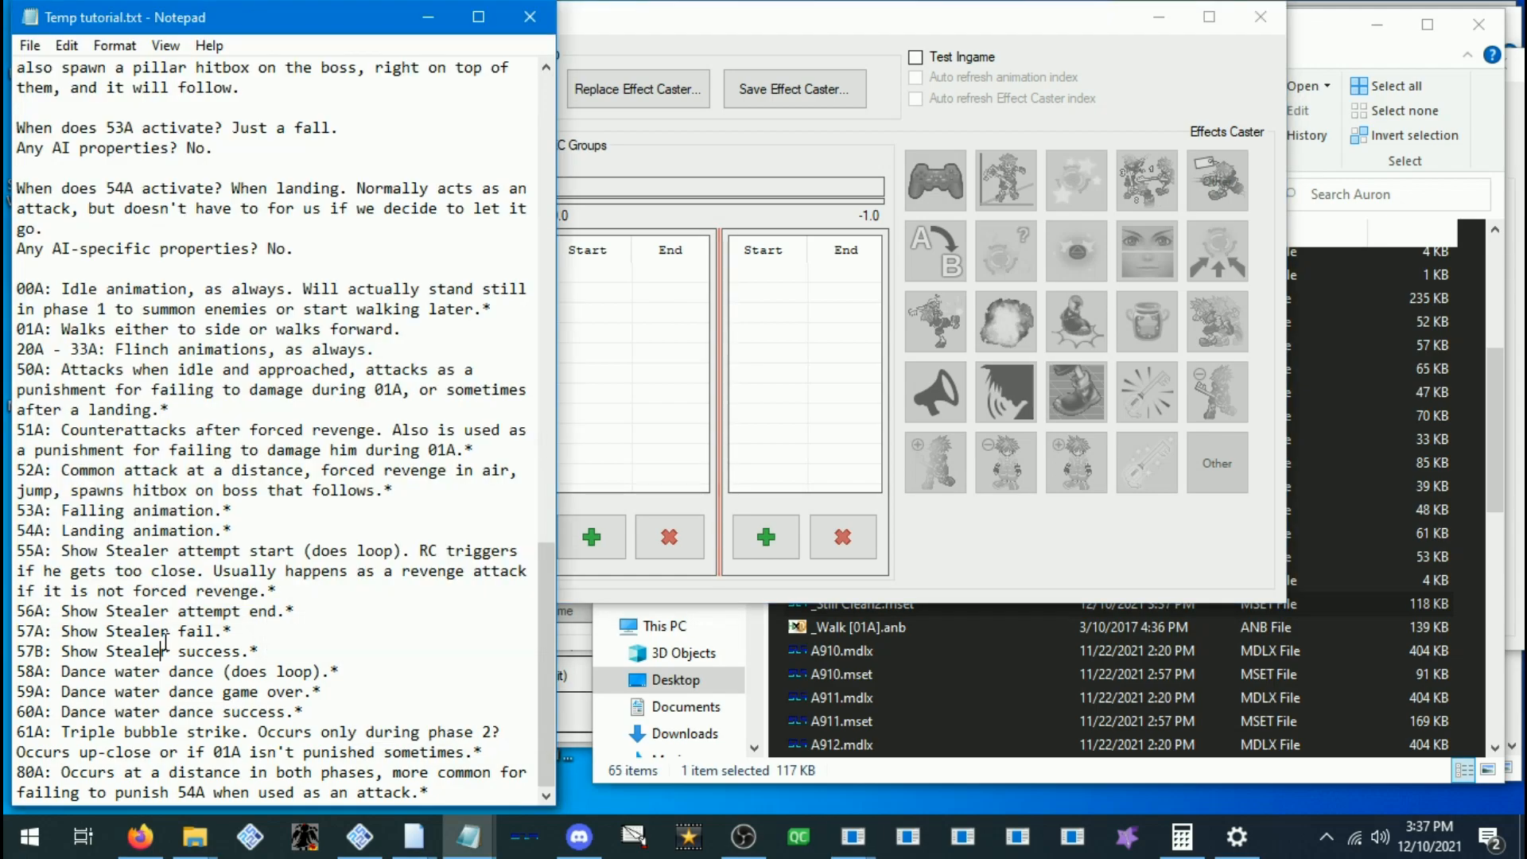
{"action": "left_click_drag", "start_coordinate": [233, 531], "coordinate": [16, 530]}
{"action": "left_click_drag", "start_coordinate": [61, 450], "coordinate": [235, 528]}
{"action": "left_click", "coordinate": [234, 528]}
{"action": "left_click_drag", "start_coordinate": [35, 311], "coordinate": [358, 796]}
{"action": "key", "text": "Right"}
Bring the filled reference moveset's kh2mset window beside the new one and view its slot 000 [00A]
{"action": "left_click", "coordinate": [690, 40]}
{"action": "mouse_move", "coordinate": [853, 835]}
{"action": "mouse_move", "coordinate": [826, 800]}
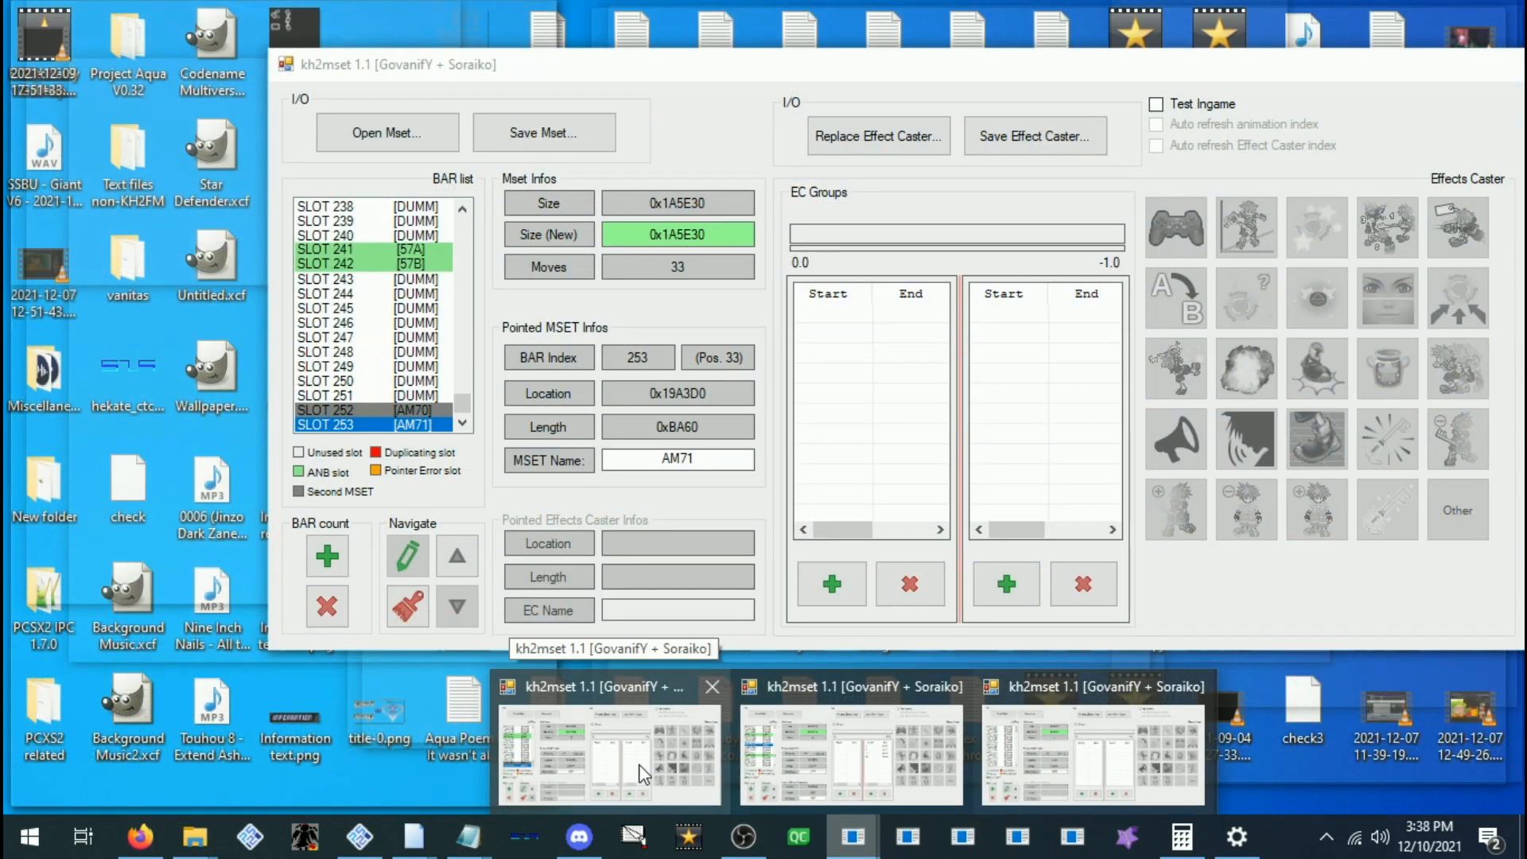
{"action": "left_click", "coordinate": [676, 770]}
{"action": "left_click_drag", "start_coordinate": [363, 64], "coordinate": [503, 85]}
{"action": "left_click_drag", "start_coordinate": [608, 427], "coordinate": [605, 214]}
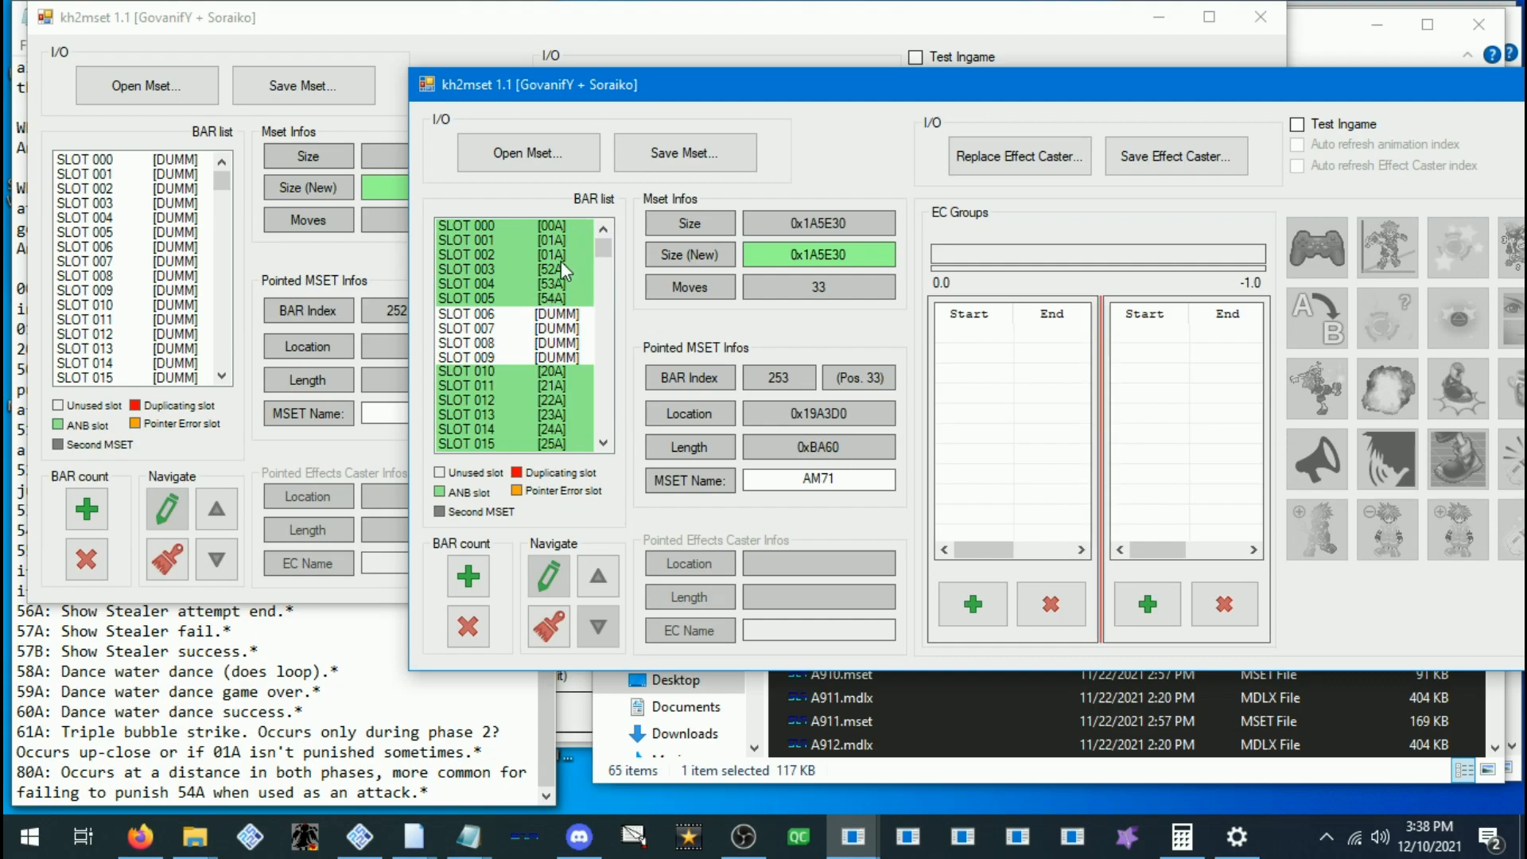
{"action": "left_click", "coordinate": [534, 229]}
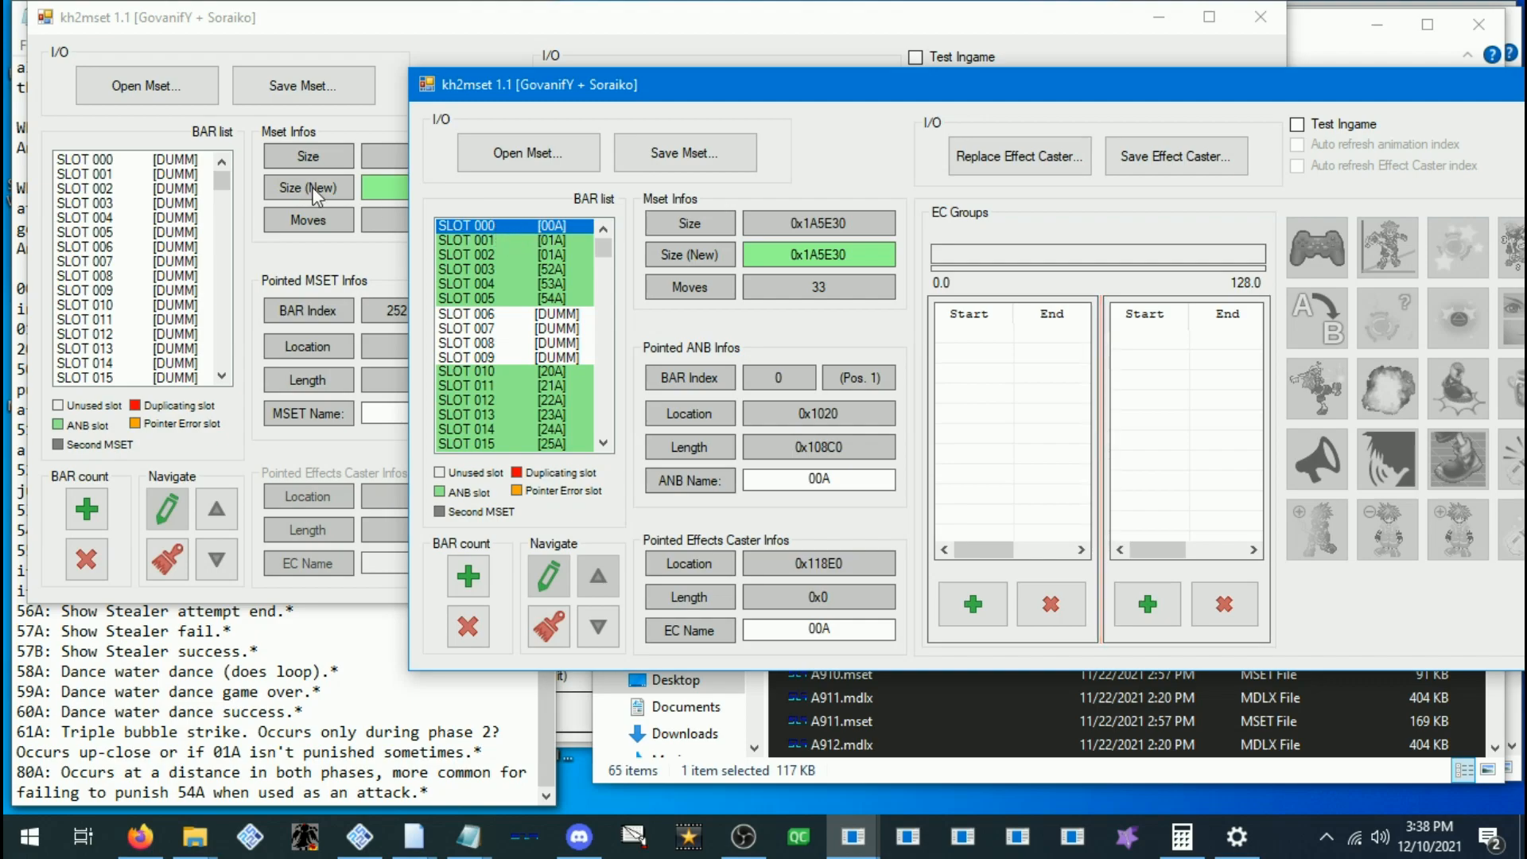
Load _Idle [00A].anb from the Auron folder into slot 000 of the new moveset
{"action": "left_click", "coordinate": [179, 161]}
{"action": "right_click", "coordinate": [179, 162]}
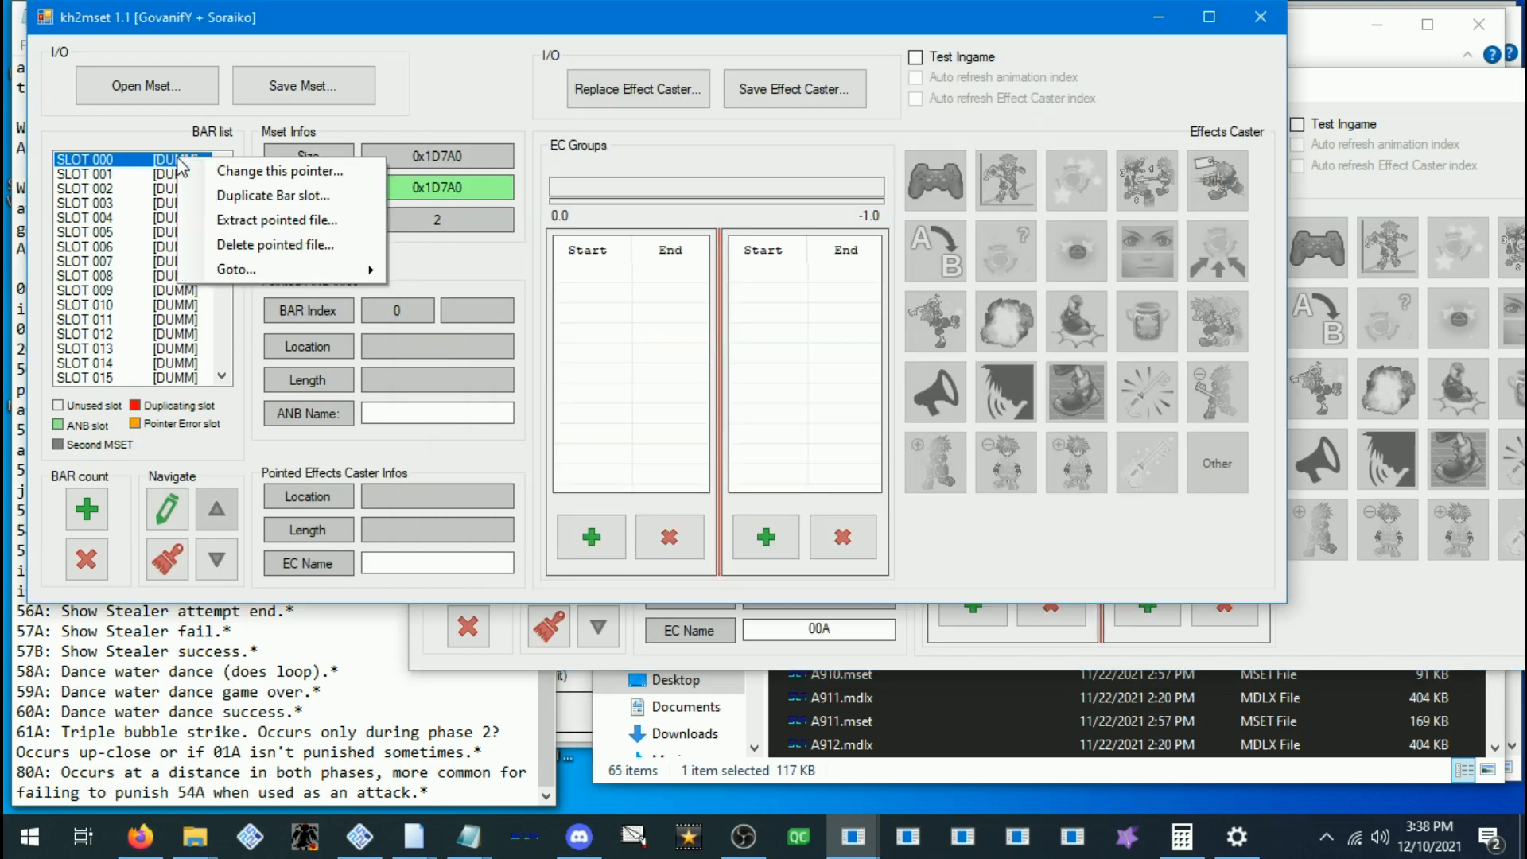
{"action": "left_click", "coordinate": [159, 169]}
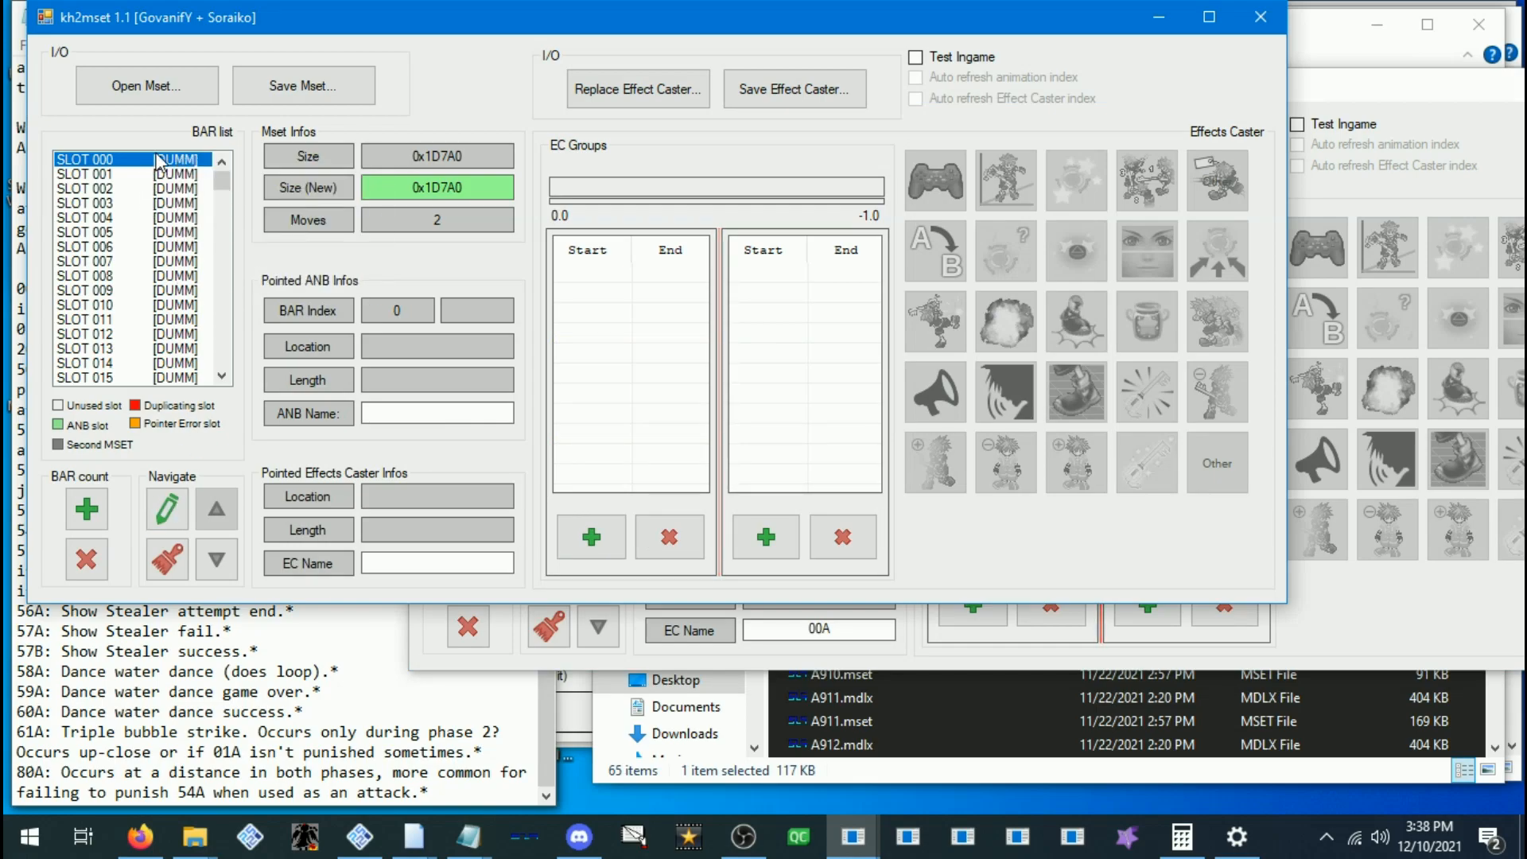
{"action": "left_click", "coordinate": [167, 513]}
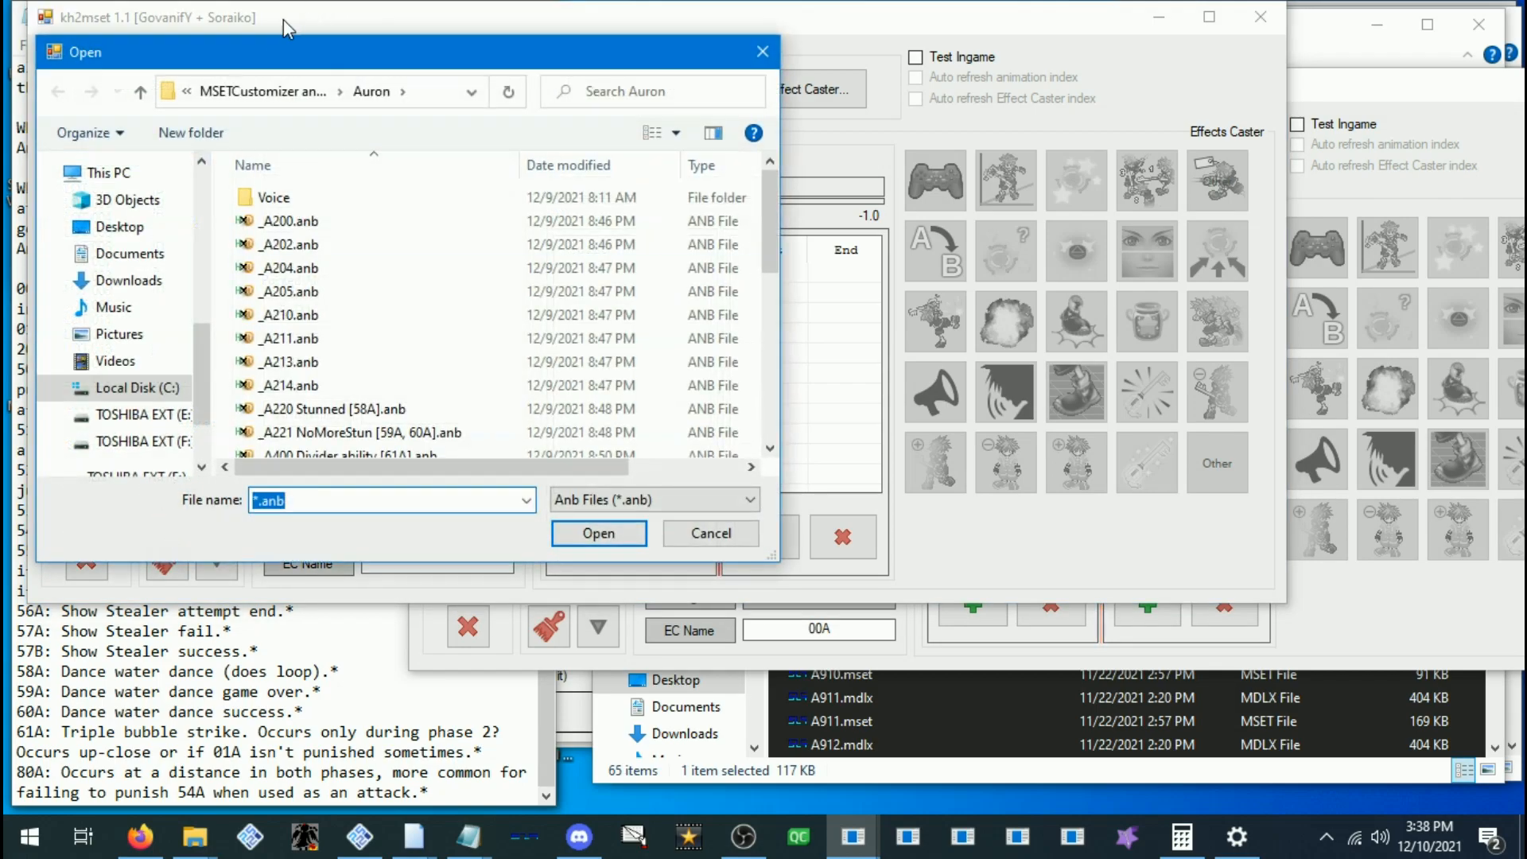
{"action": "left_click_drag", "start_coordinate": [263, 70], "coordinate": [588, 90]}
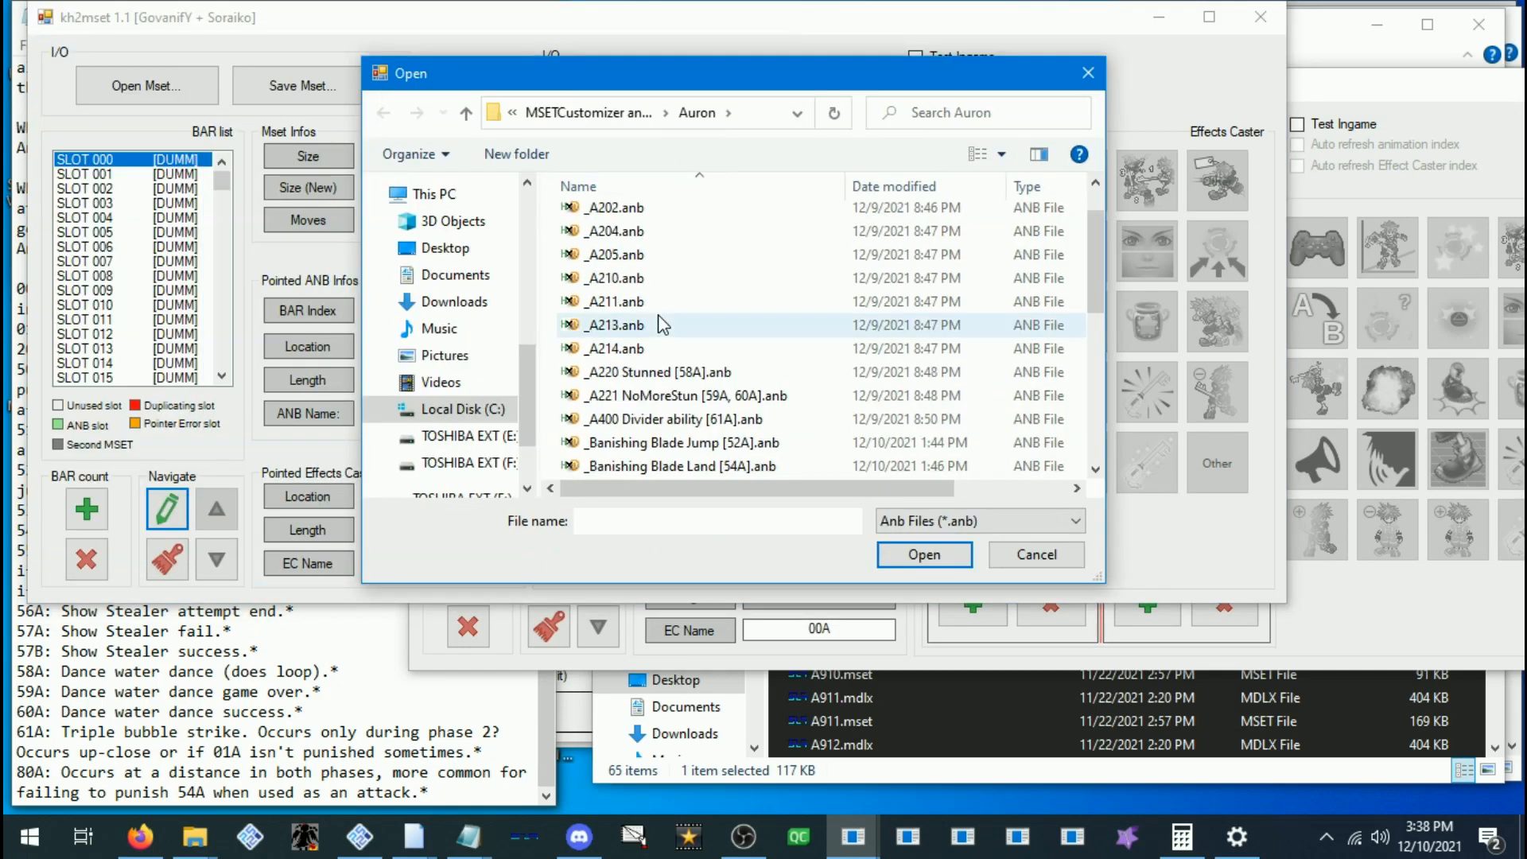
{"action": "scroll", "coordinate": [654, 310], "scroll_direction": "down", "scroll_amount": 1}
{"action": "scroll", "coordinate": [654, 310], "scroll_direction": "down", "scroll_amount": 3}
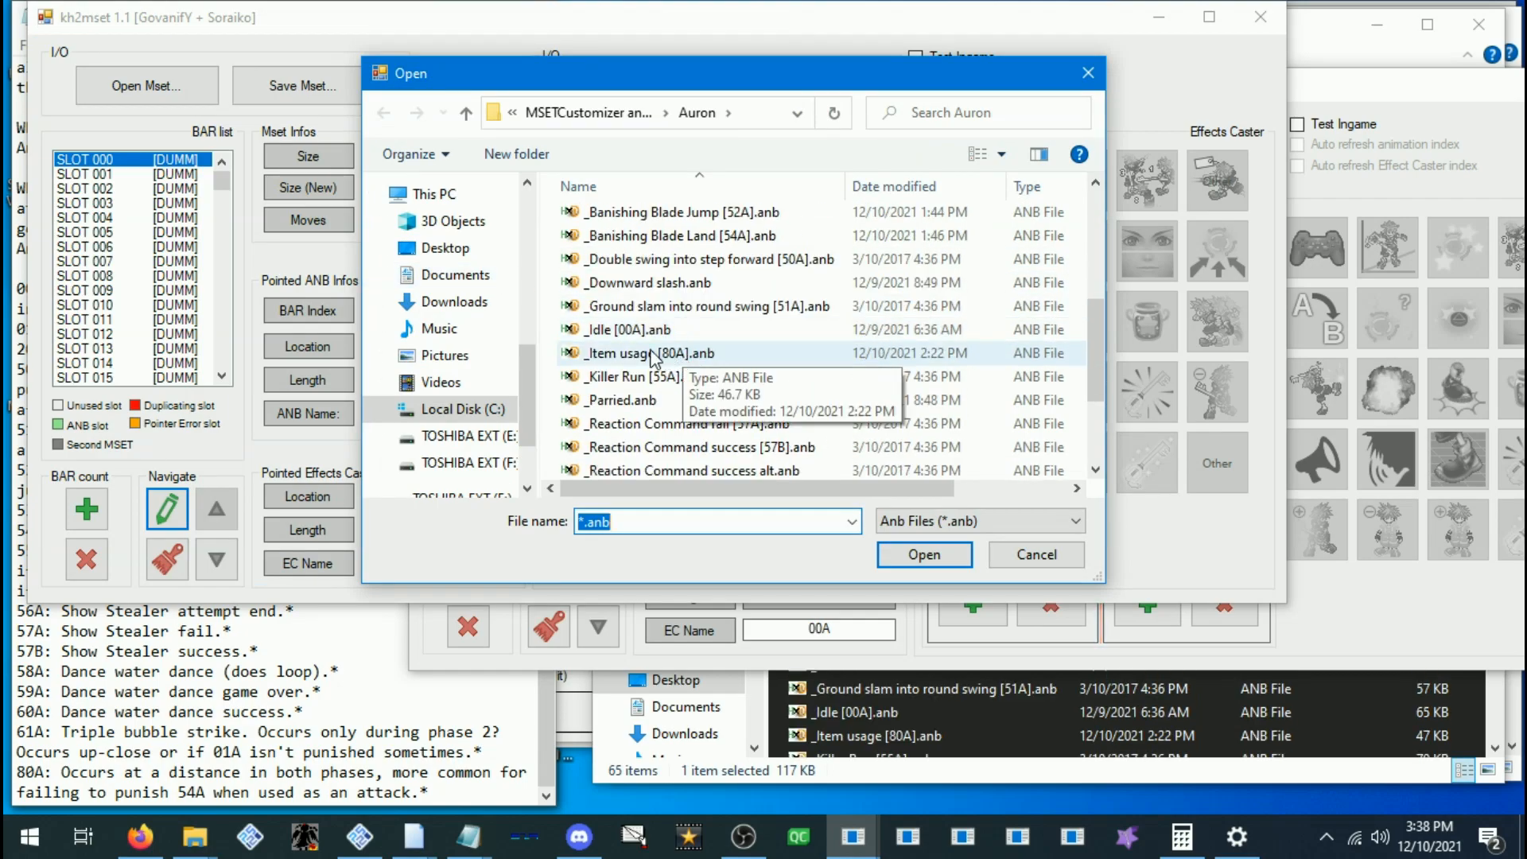
{"action": "left_click", "coordinate": [602, 332]}
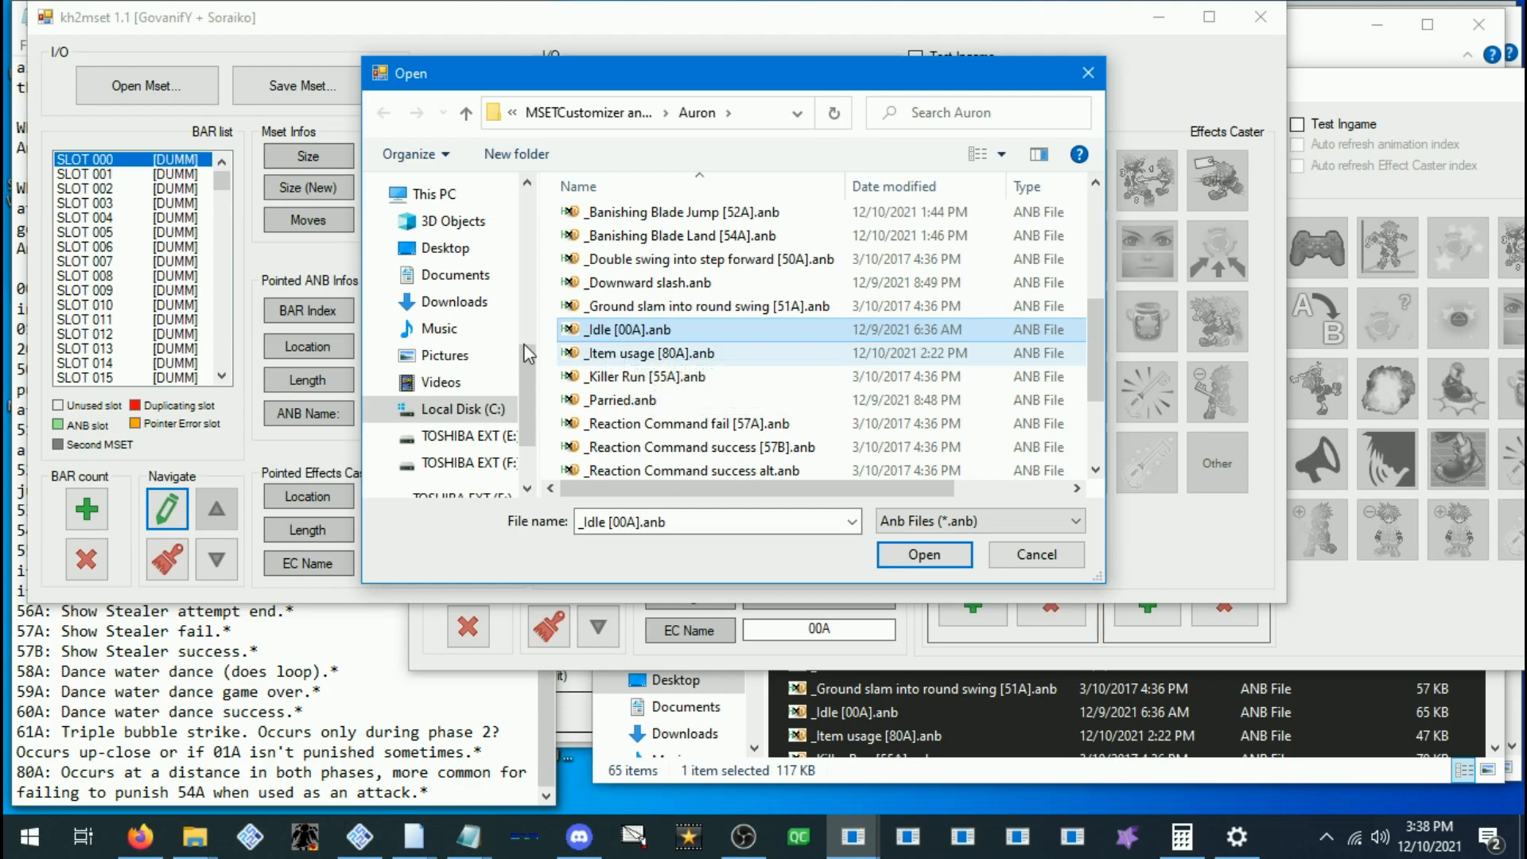
{"action": "left_click", "coordinate": [625, 350]}
{"action": "left_click", "coordinate": [637, 330]}
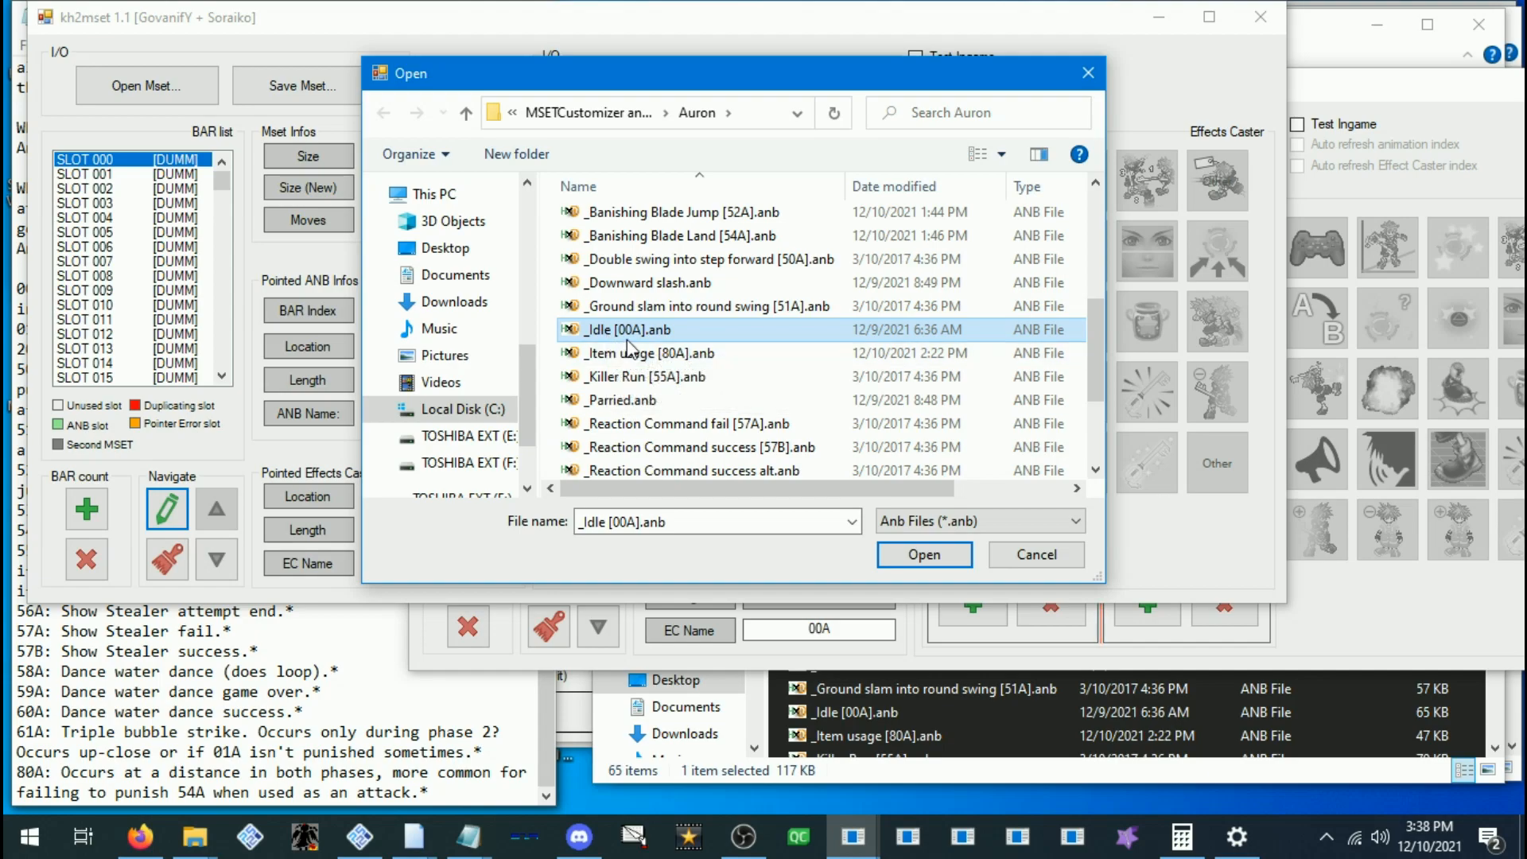
{"action": "double_click", "coordinate": [641, 332]}
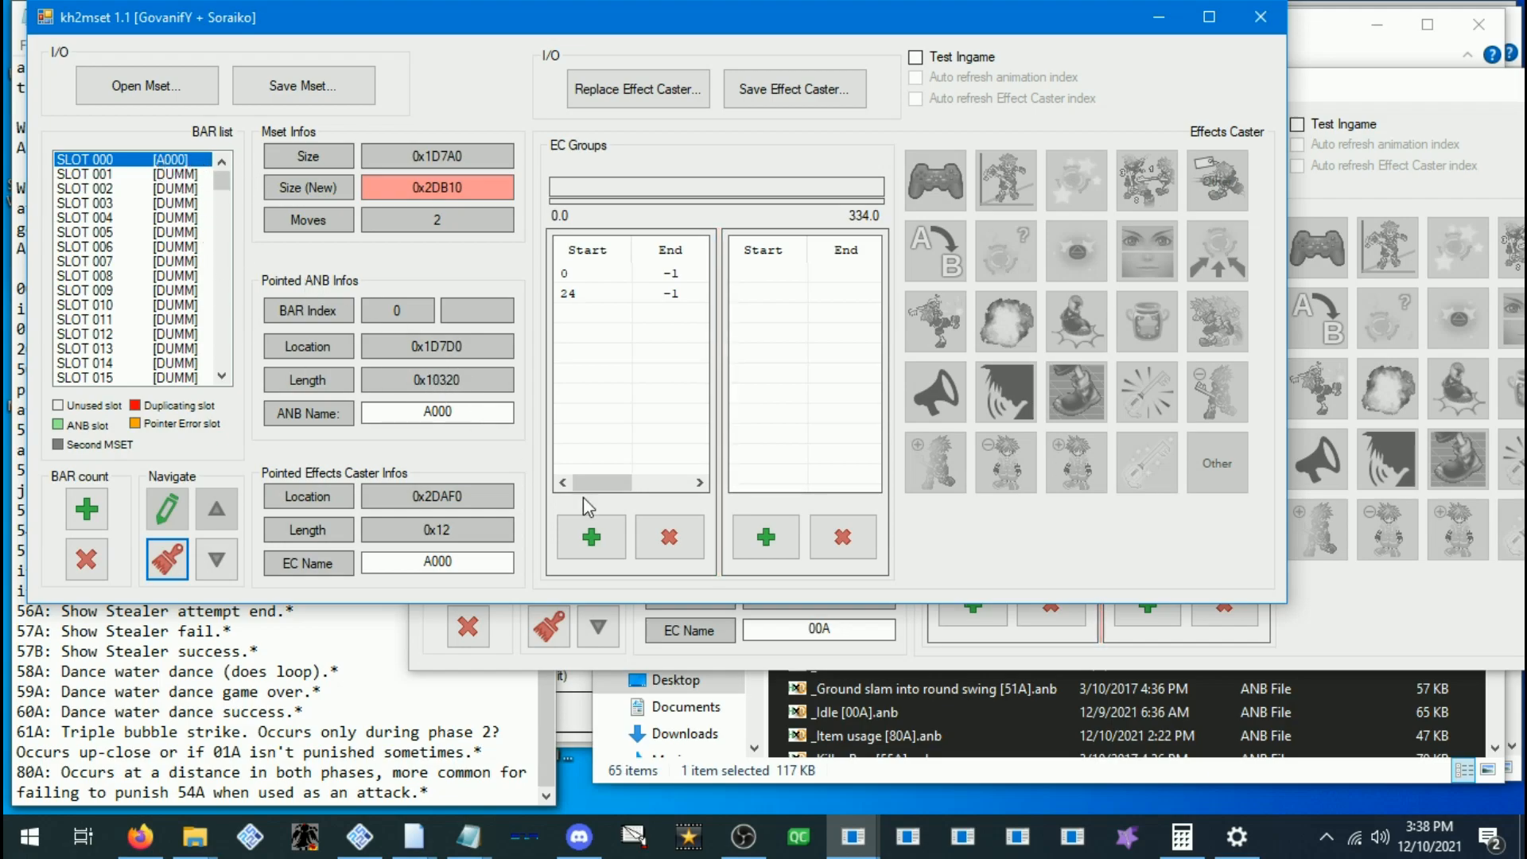
Set both the ANB name and the effect caster name of slot 000 to Idle
{"action": "left_click_drag", "start_coordinate": [482, 416], "coordinate": [421, 419]}
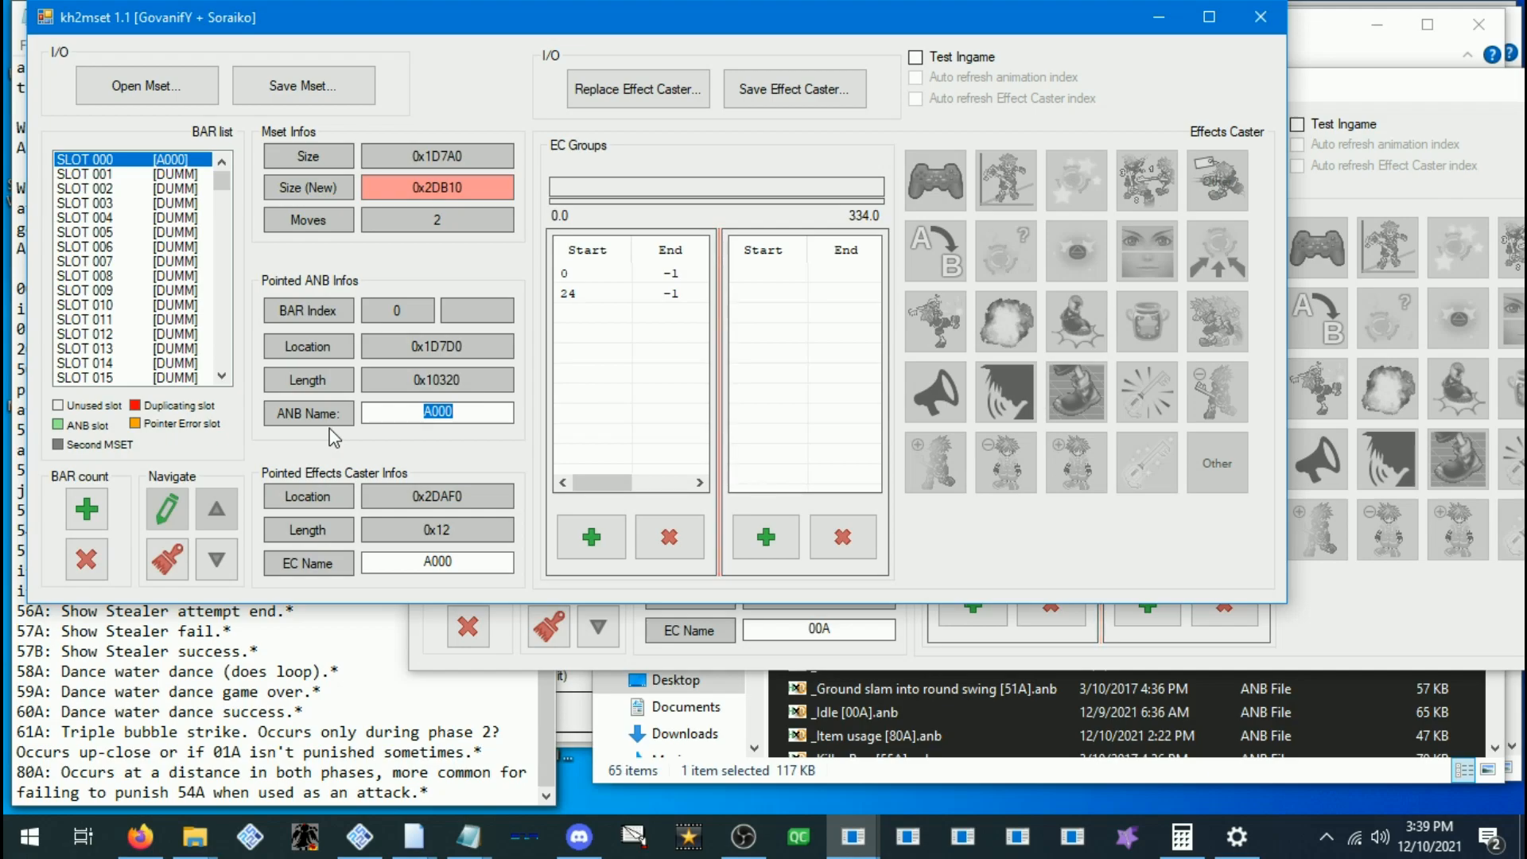
{"action": "type", "text": "Idle"}
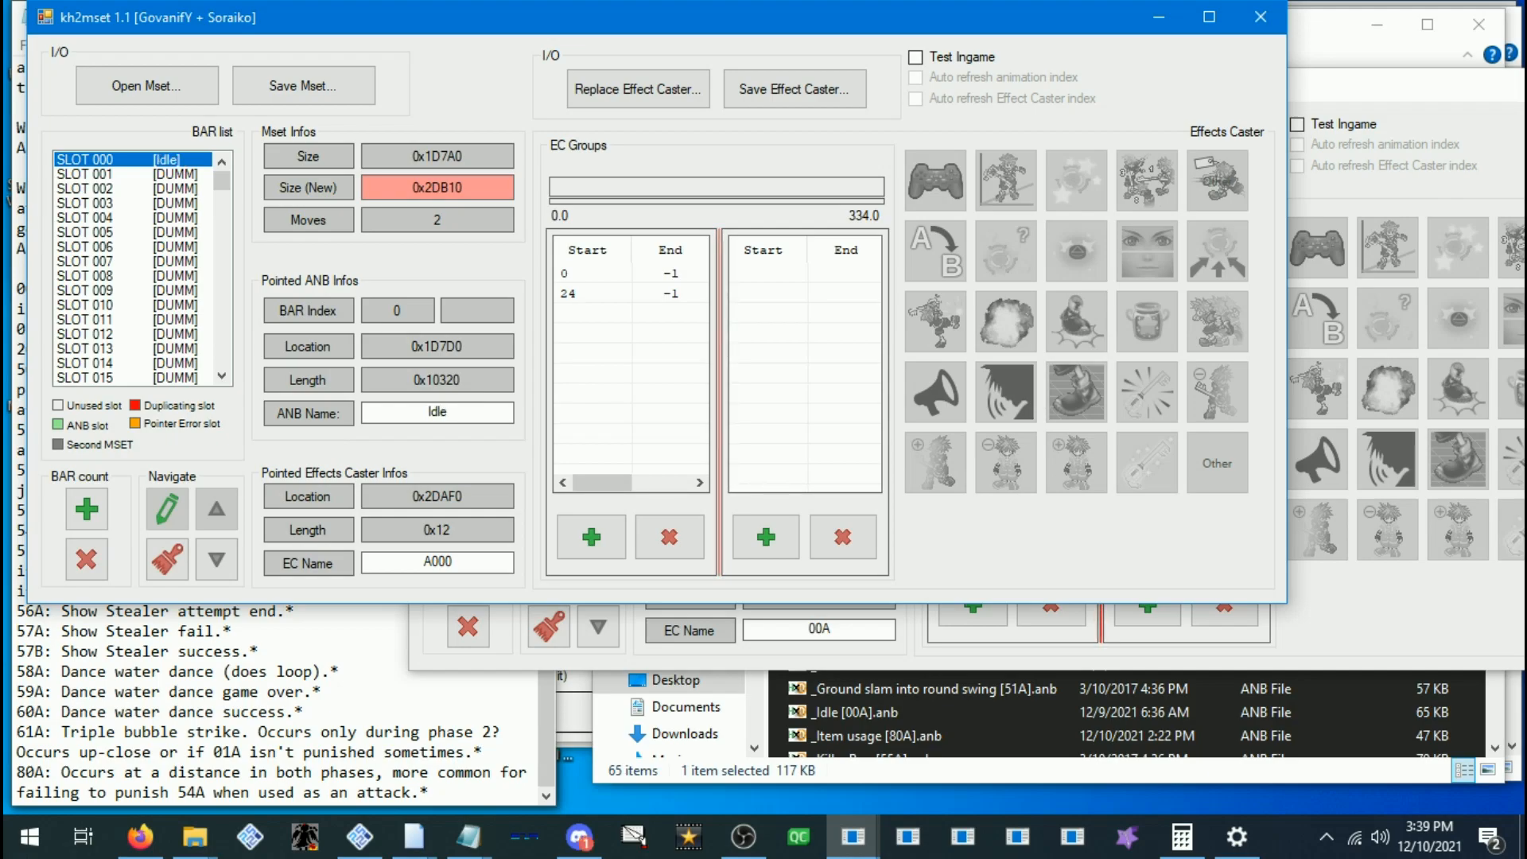
{"action": "mouse_move", "coordinate": [565, 464]}
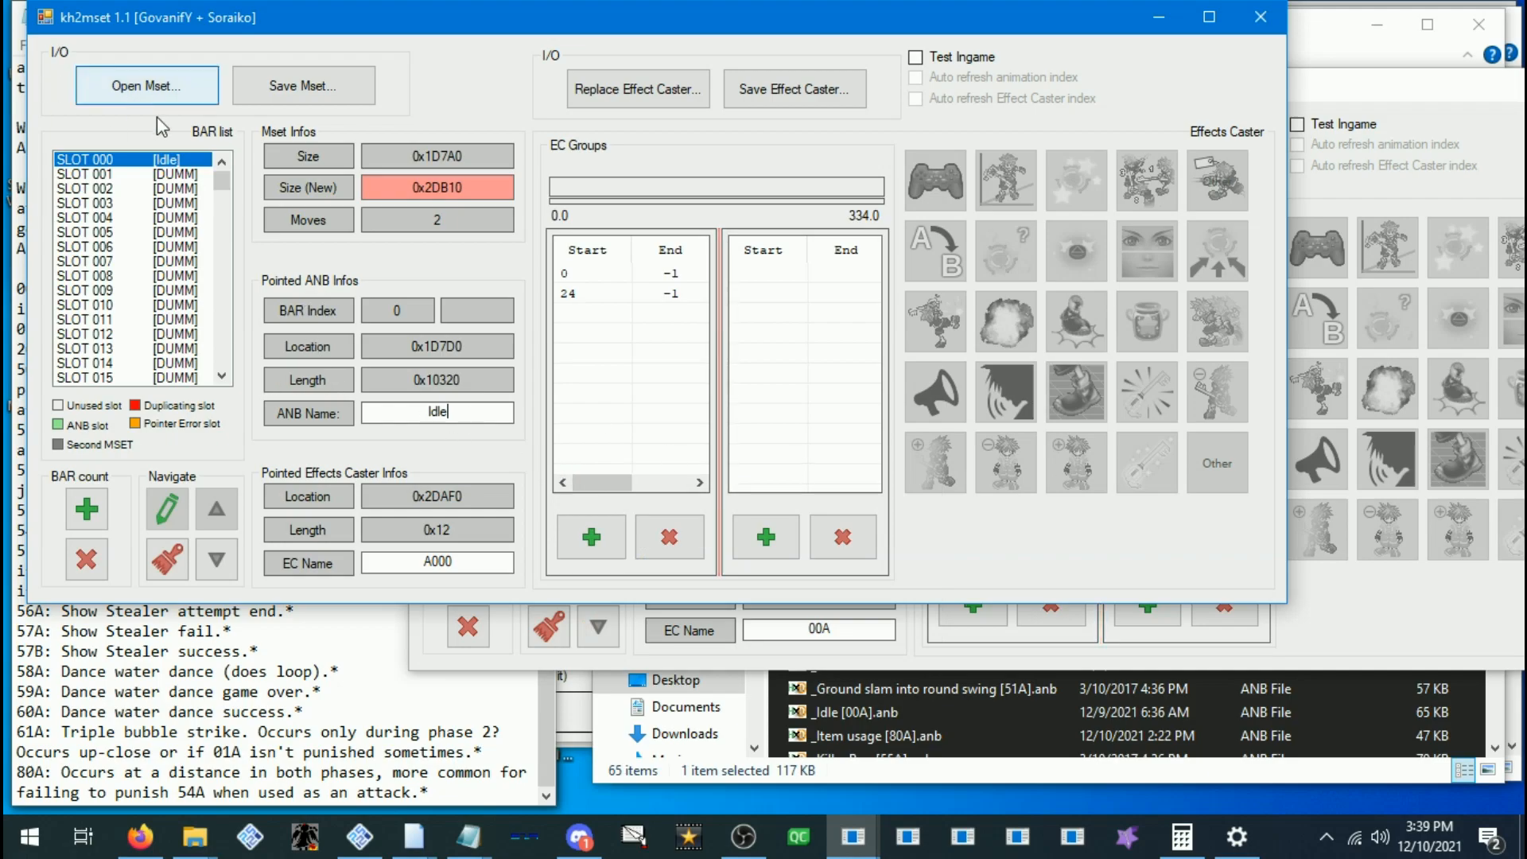
{"action": "double_click", "coordinate": [458, 554]}
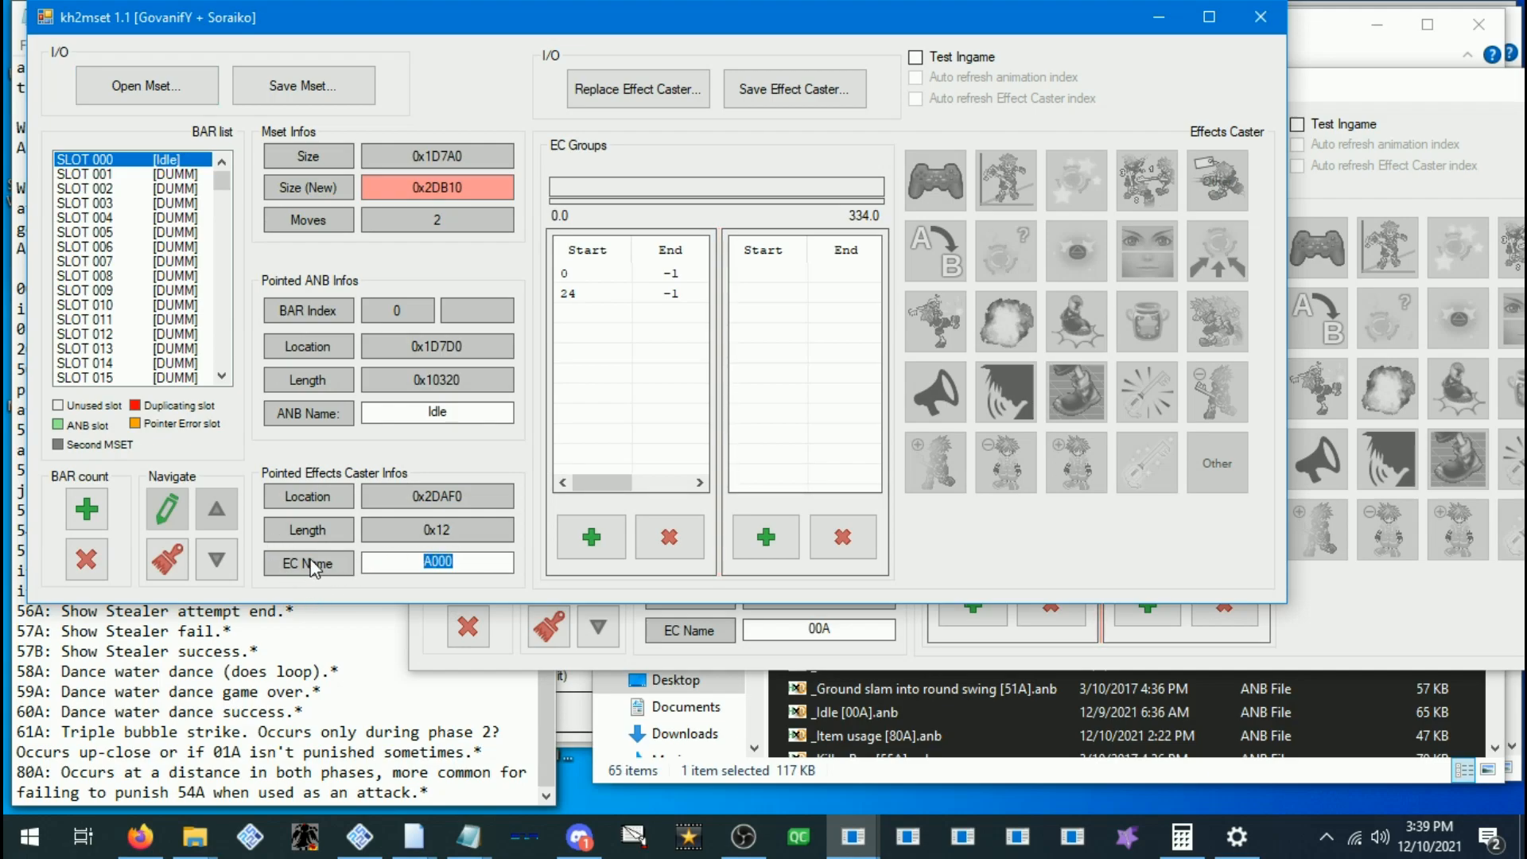
{"action": "type", "text": "Idle"}
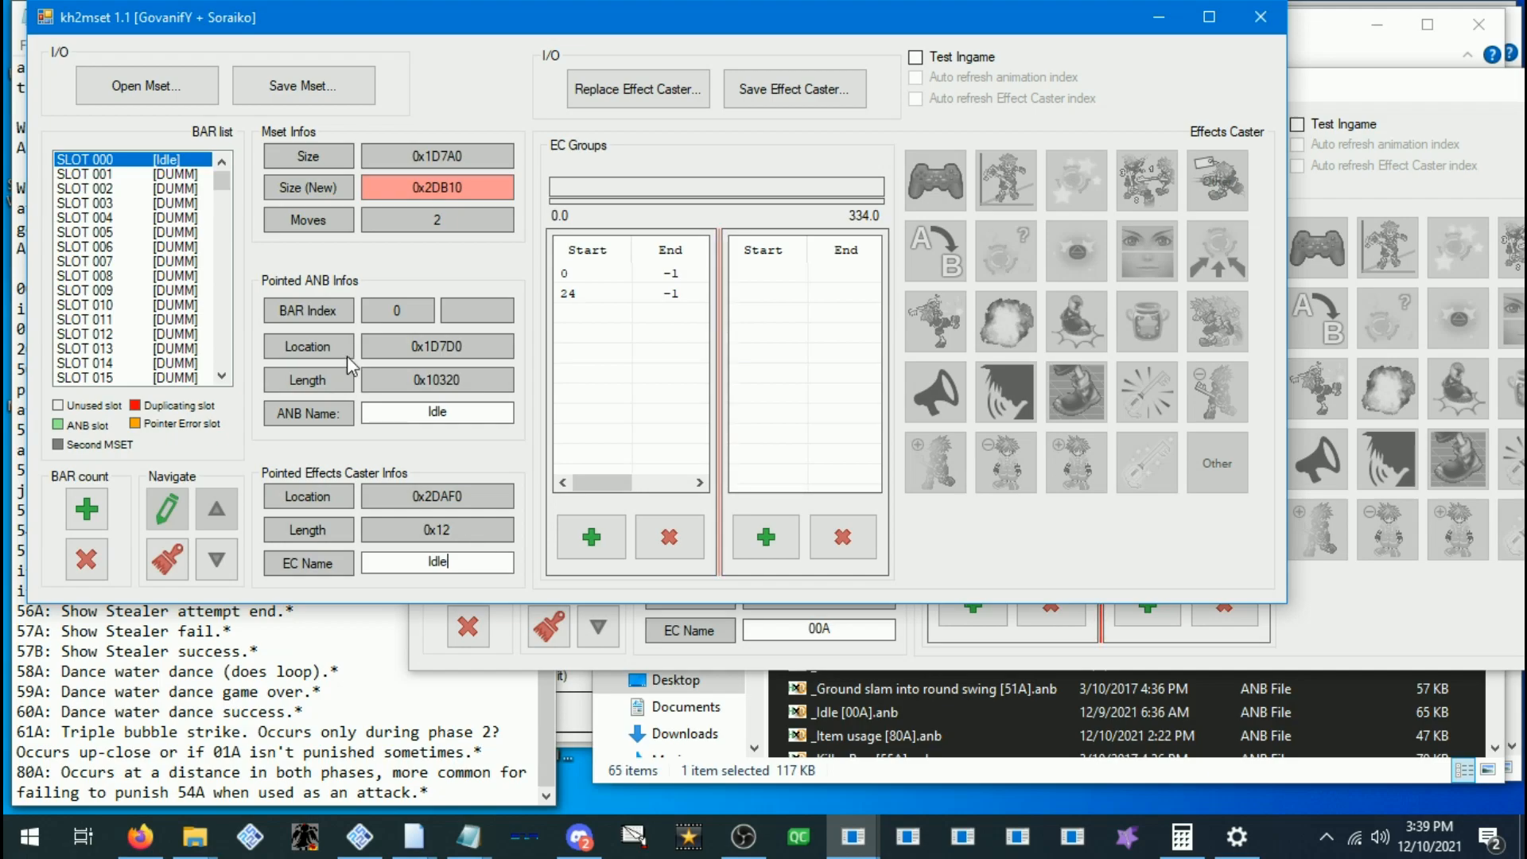
View slot 001 [01A] in the reference moveset's window, and return to the empty slot 001 of the new moveset
{"action": "left_click", "coordinate": [140, 177]}
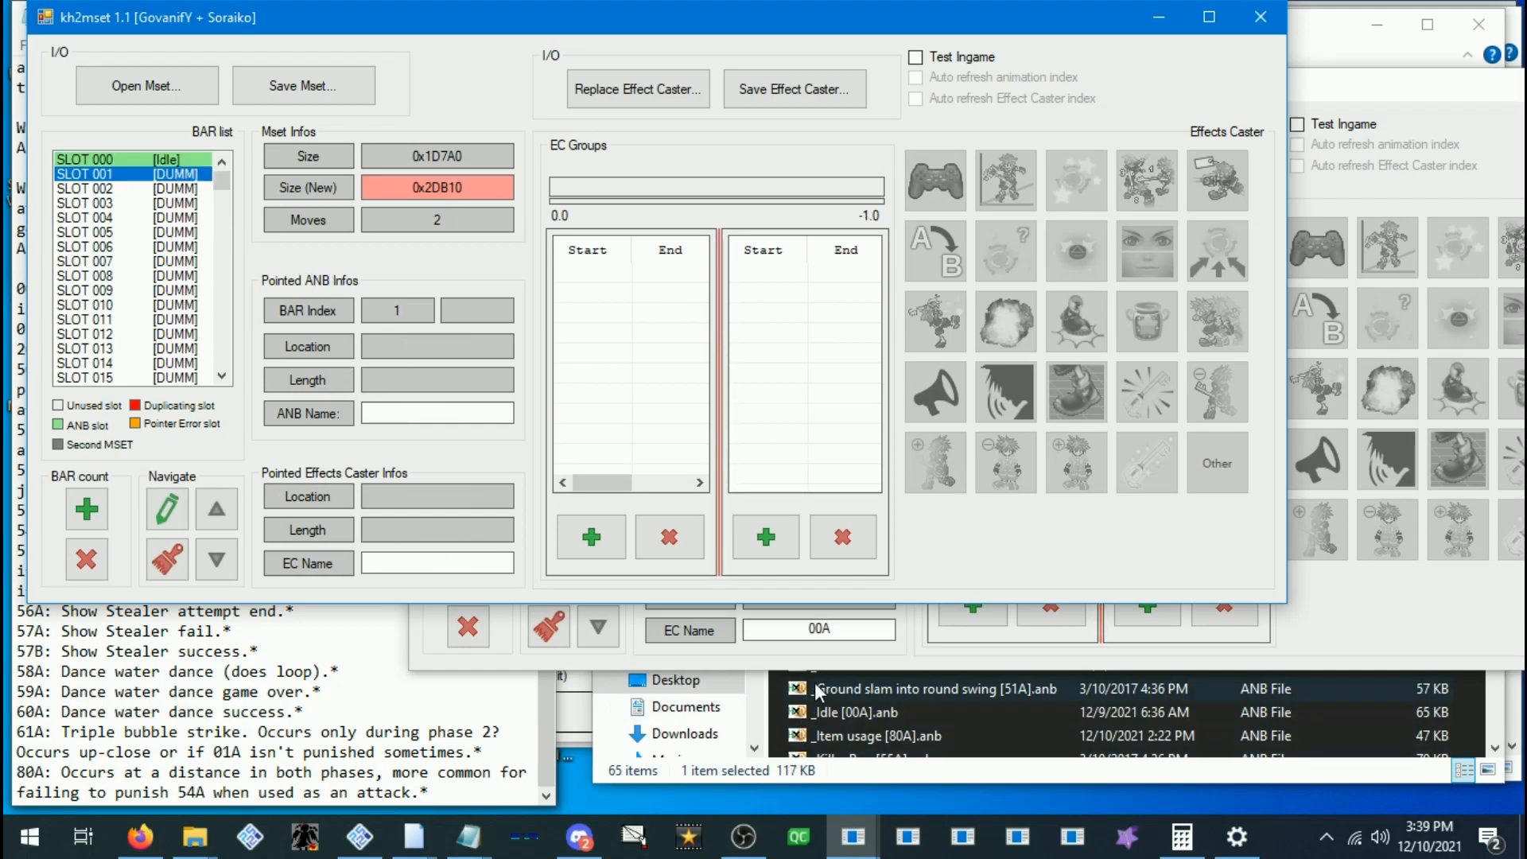
{"action": "left_click", "coordinate": [822, 661]}
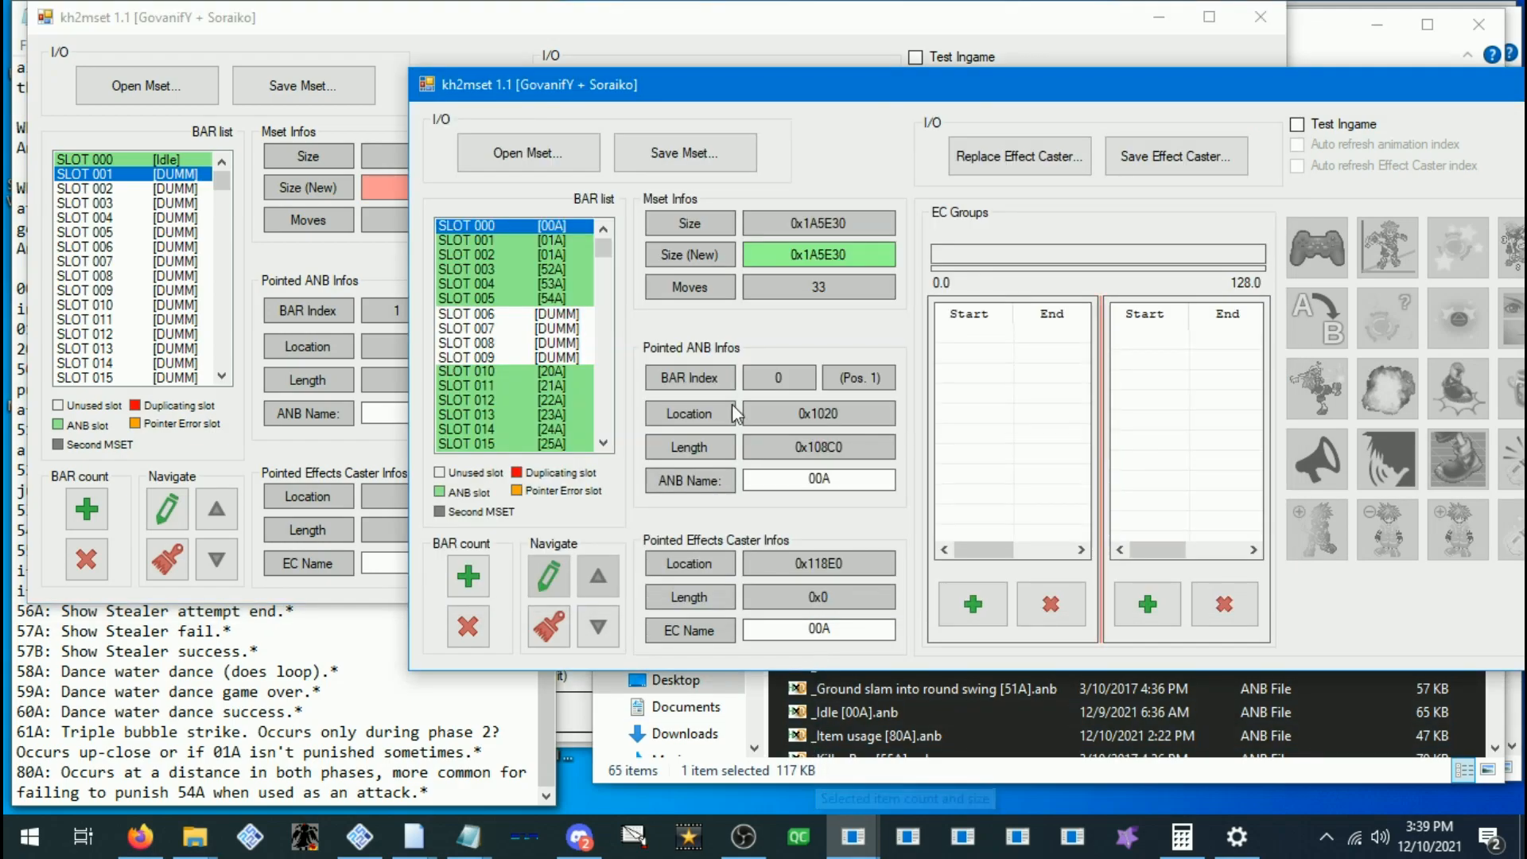
{"action": "left_click", "coordinate": [555, 241]}
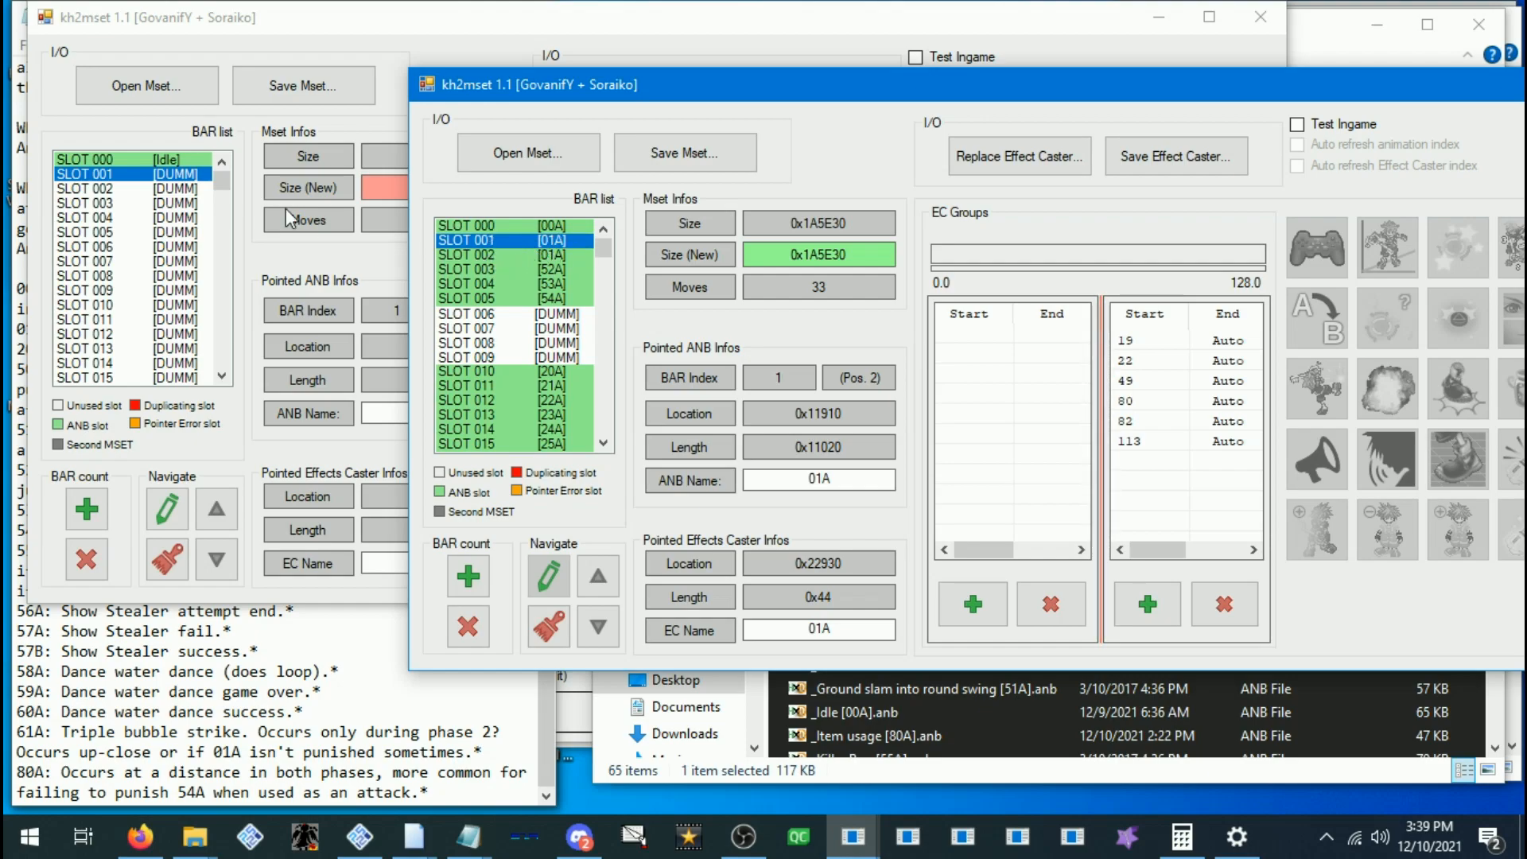
{"action": "left_click", "coordinate": [139, 183]}
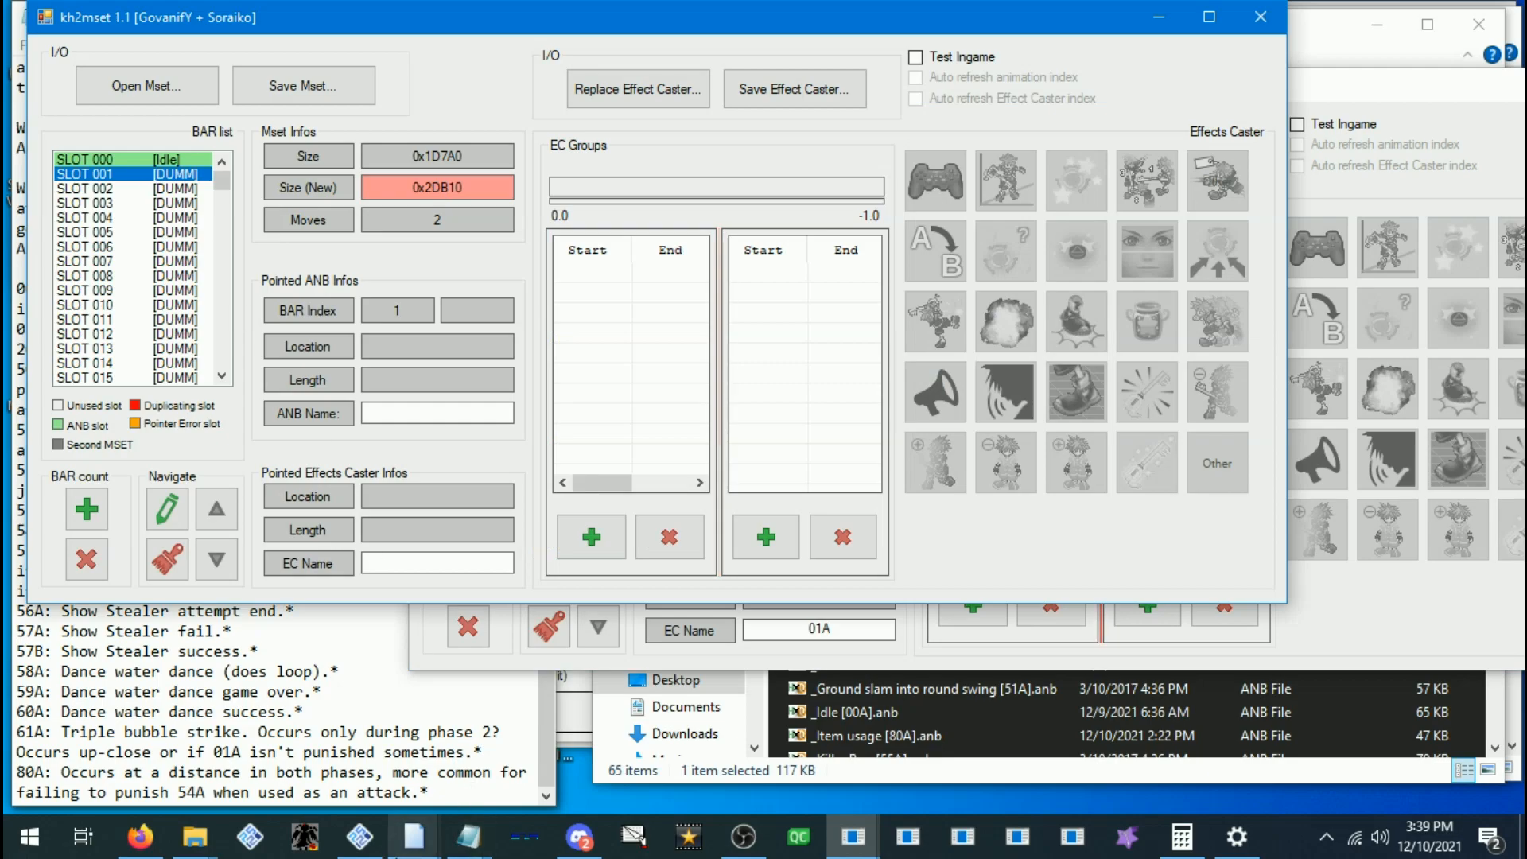
Play the 01A motion briefly in the khkh_xldM model viewer, and minimise the viewer
{"action": "mouse_move", "coordinate": [416, 843]}
{"action": "left_click", "coordinate": [579, 739]}
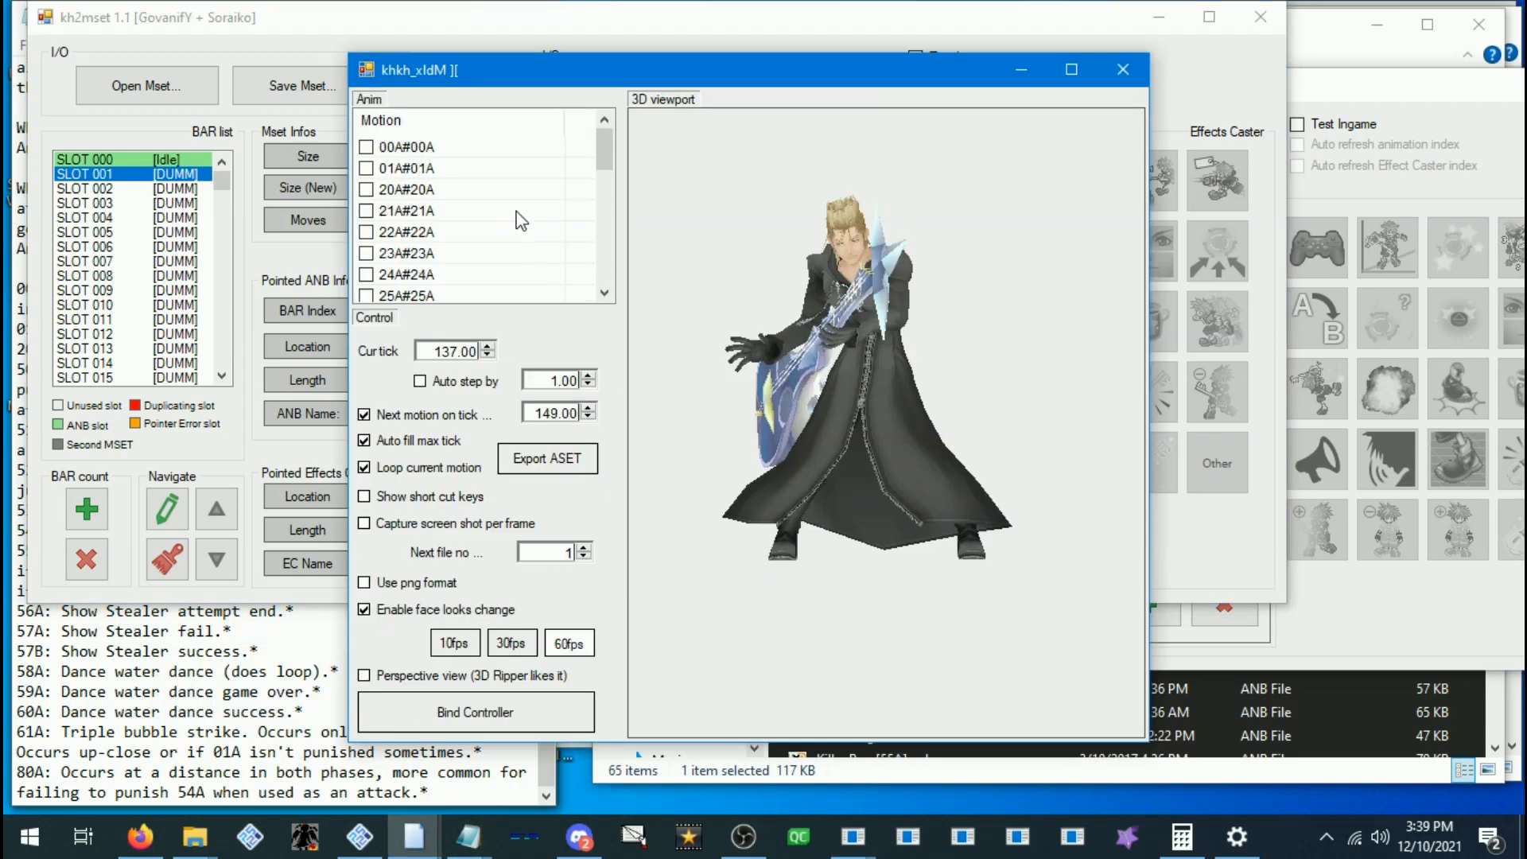
{"action": "left_click", "coordinate": [420, 382]}
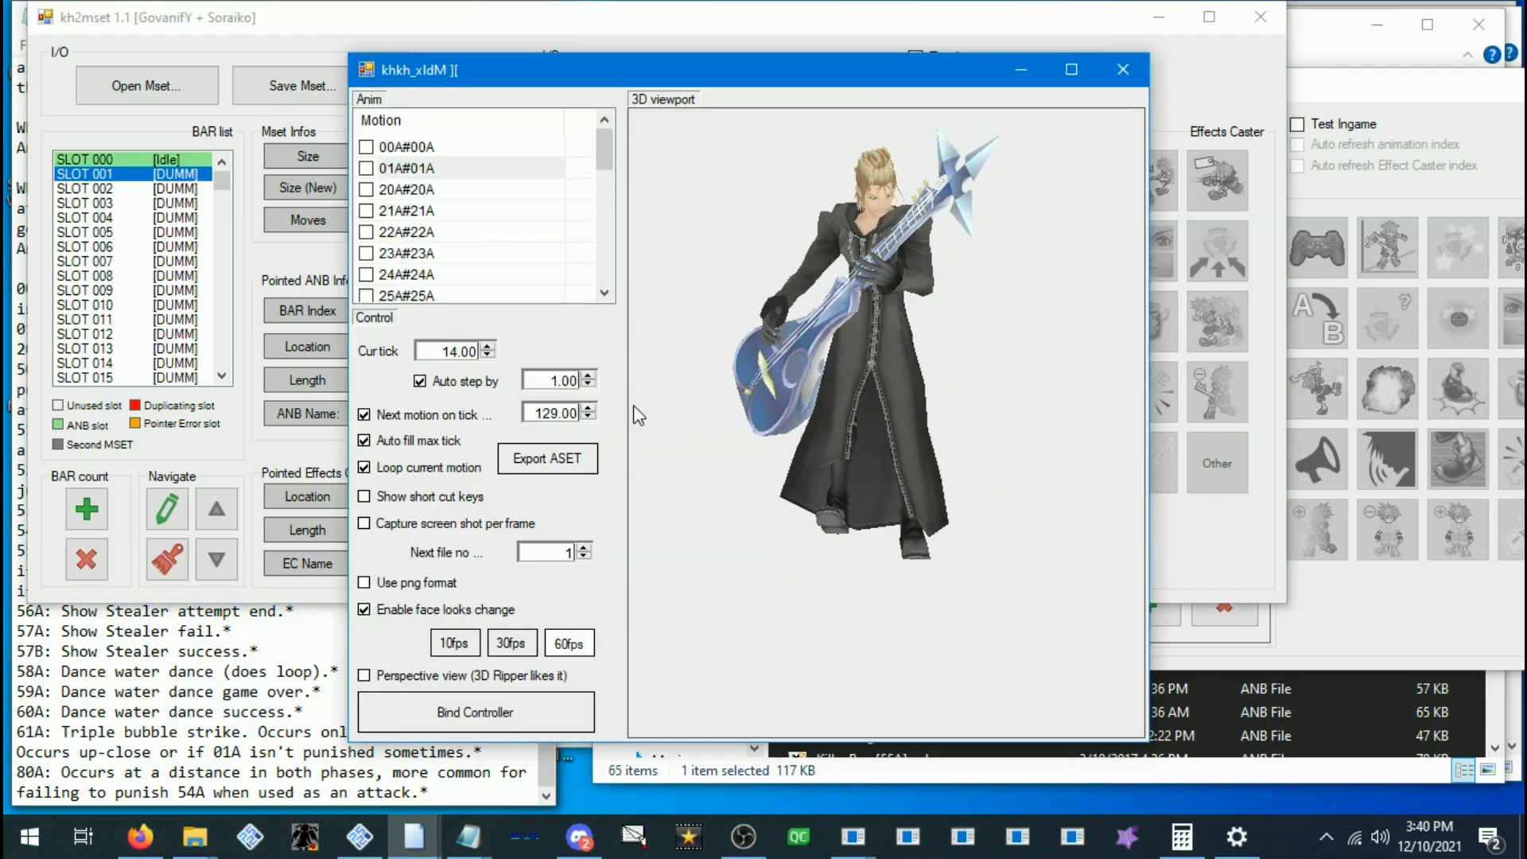
{"action": "left_click", "coordinate": [472, 385]}
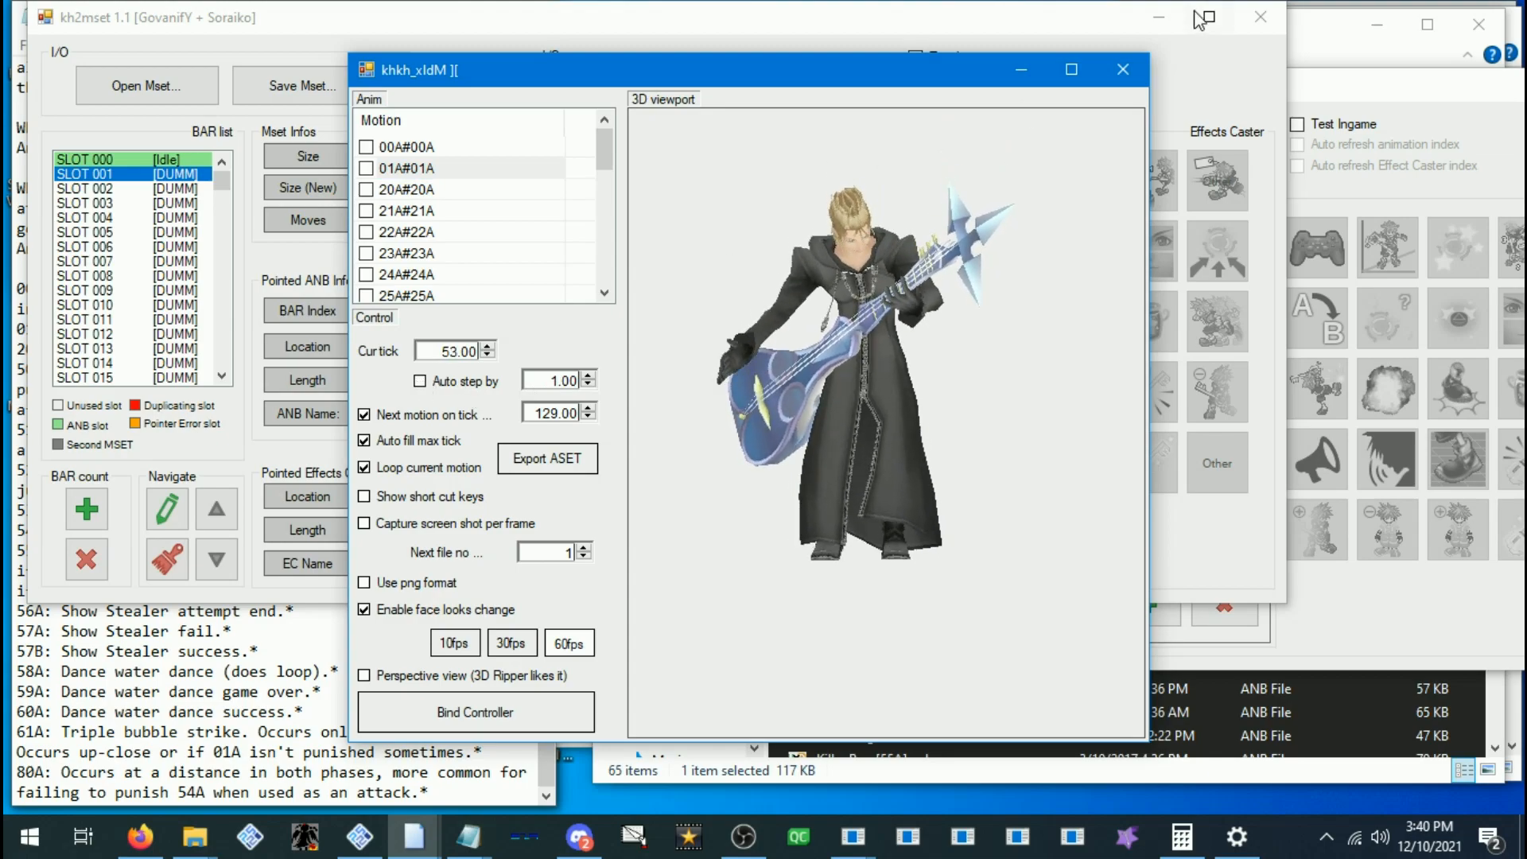
{"action": "left_click", "coordinate": [1021, 72]}
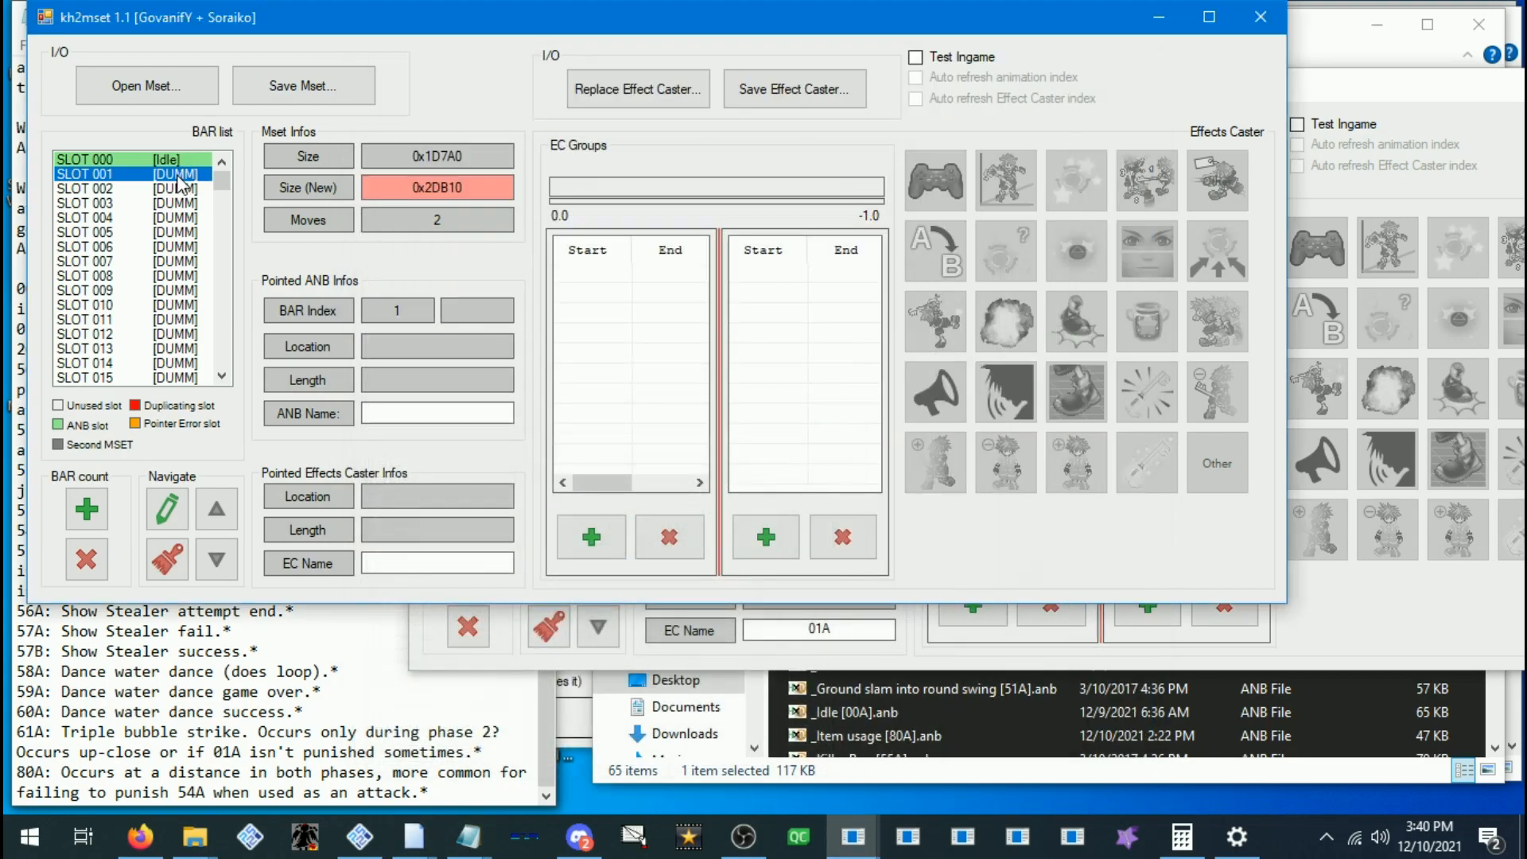
Load _Walk [01A].anb from the Auron folder into slot 001 of the new moveset
{"action": "right_click", "coordinate": [181, 175]}
{"action": "left_click", "coordinate": [167, 509]}
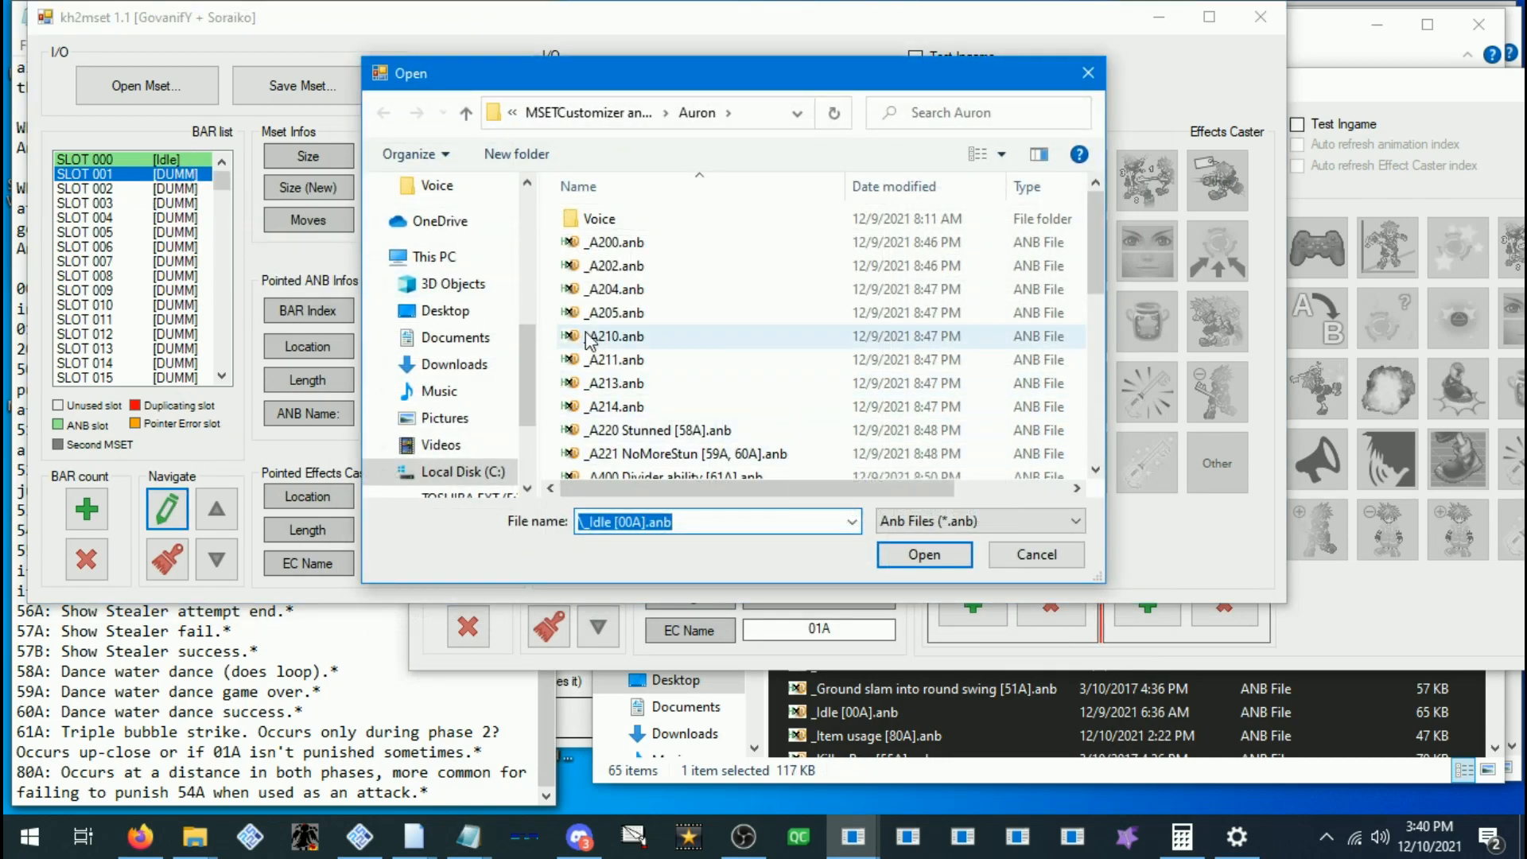
{"action": "scroll", "coordinate": [681, 335], "scroll_direction": "down", "scroll_amount": 4}
{"action": "scroll", "coordinate": [700, 326], "scroll_direction": "down", "scroll_amount": 1}
{"action": "scroll", "coordinate": [706, 323], "scroll_direction": "up", "scroll_amount": 2}
{"action": "scroll", "coordinate": [710, 333], "scroll_direction": "down", "scroll_amount": 3}
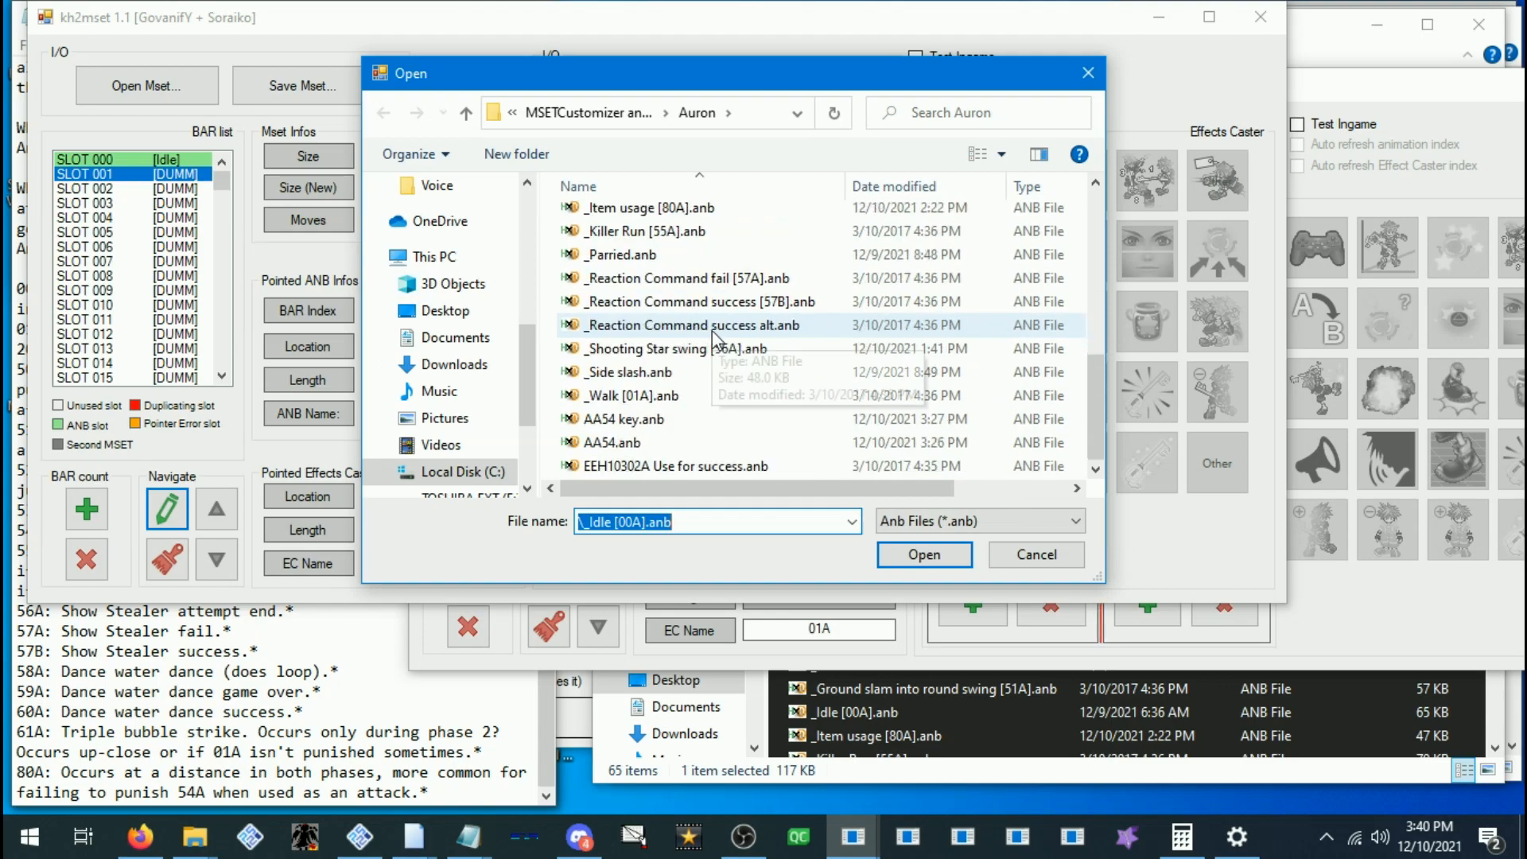
{"action": "left_click", "coordinate": [637, 398]}
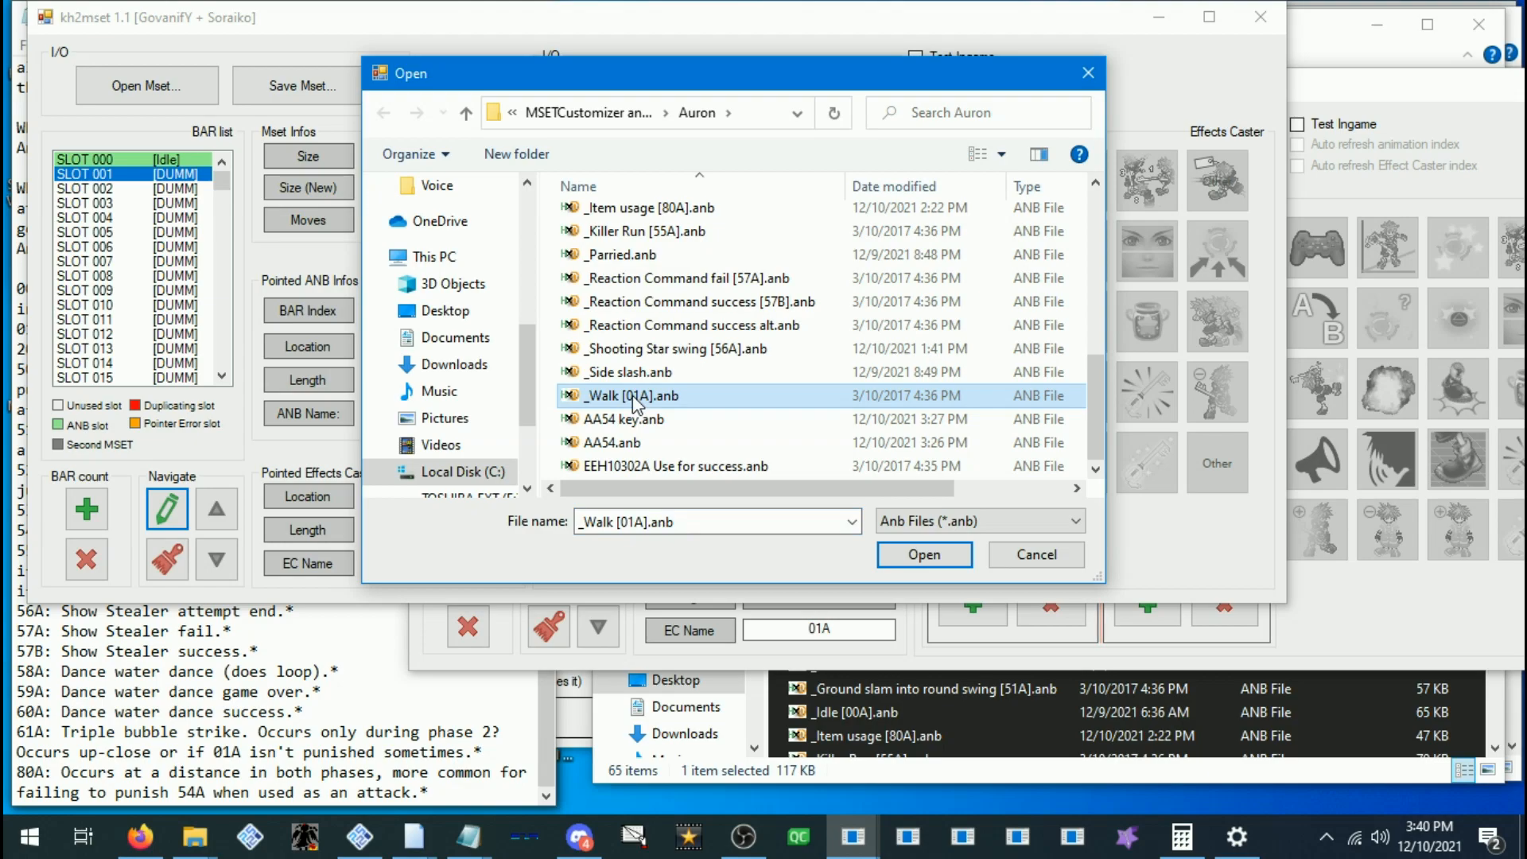
{"action": "double_click", "coordinate": [638, 398]}
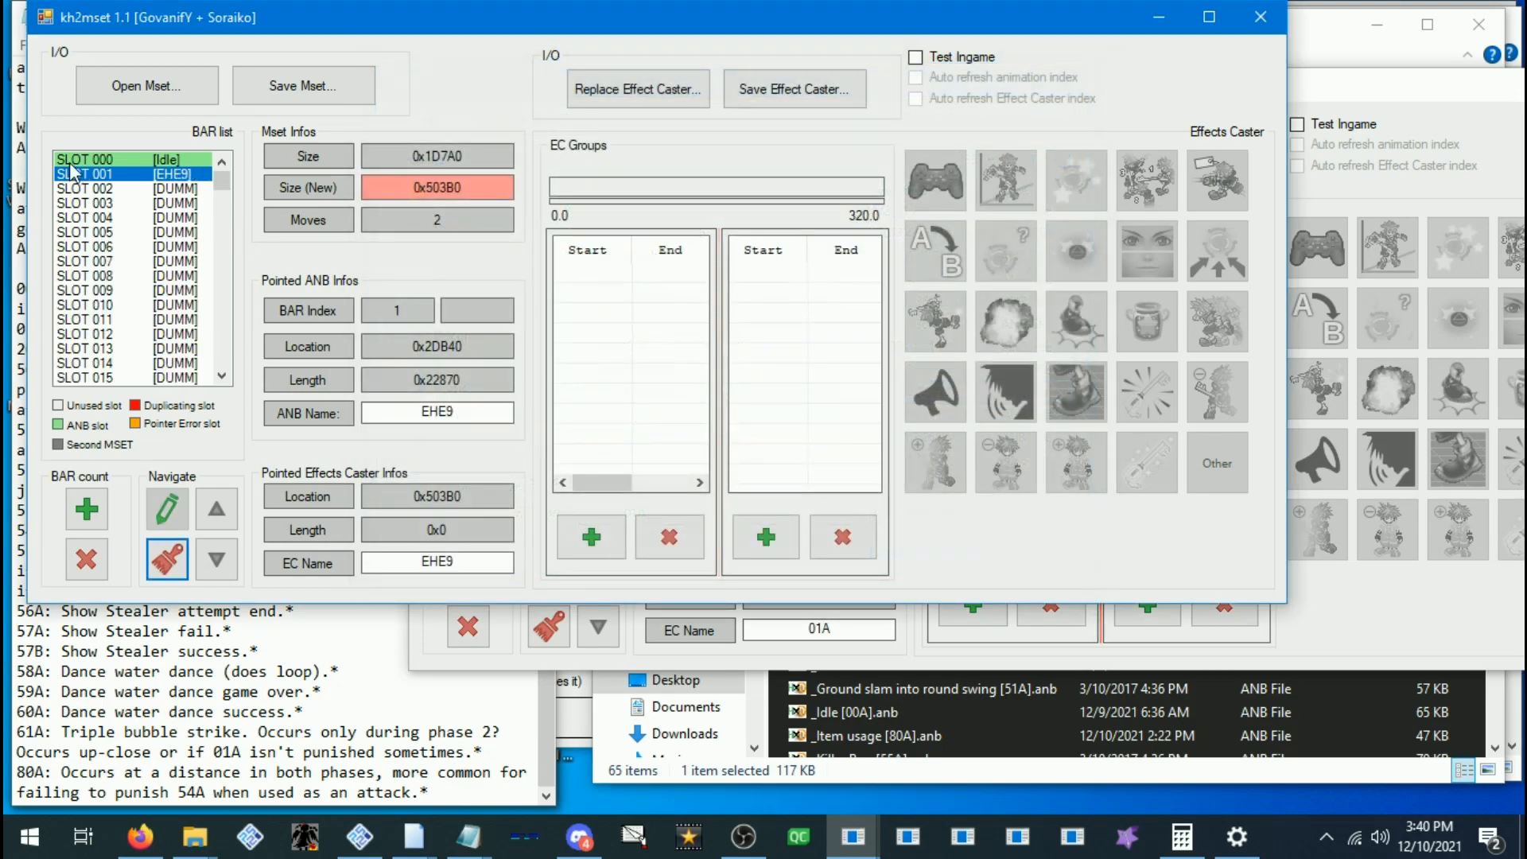
Rename slot 001's ANB and effect caster to Walk
{"action": "double_click", "coordinate": [467, 409]}
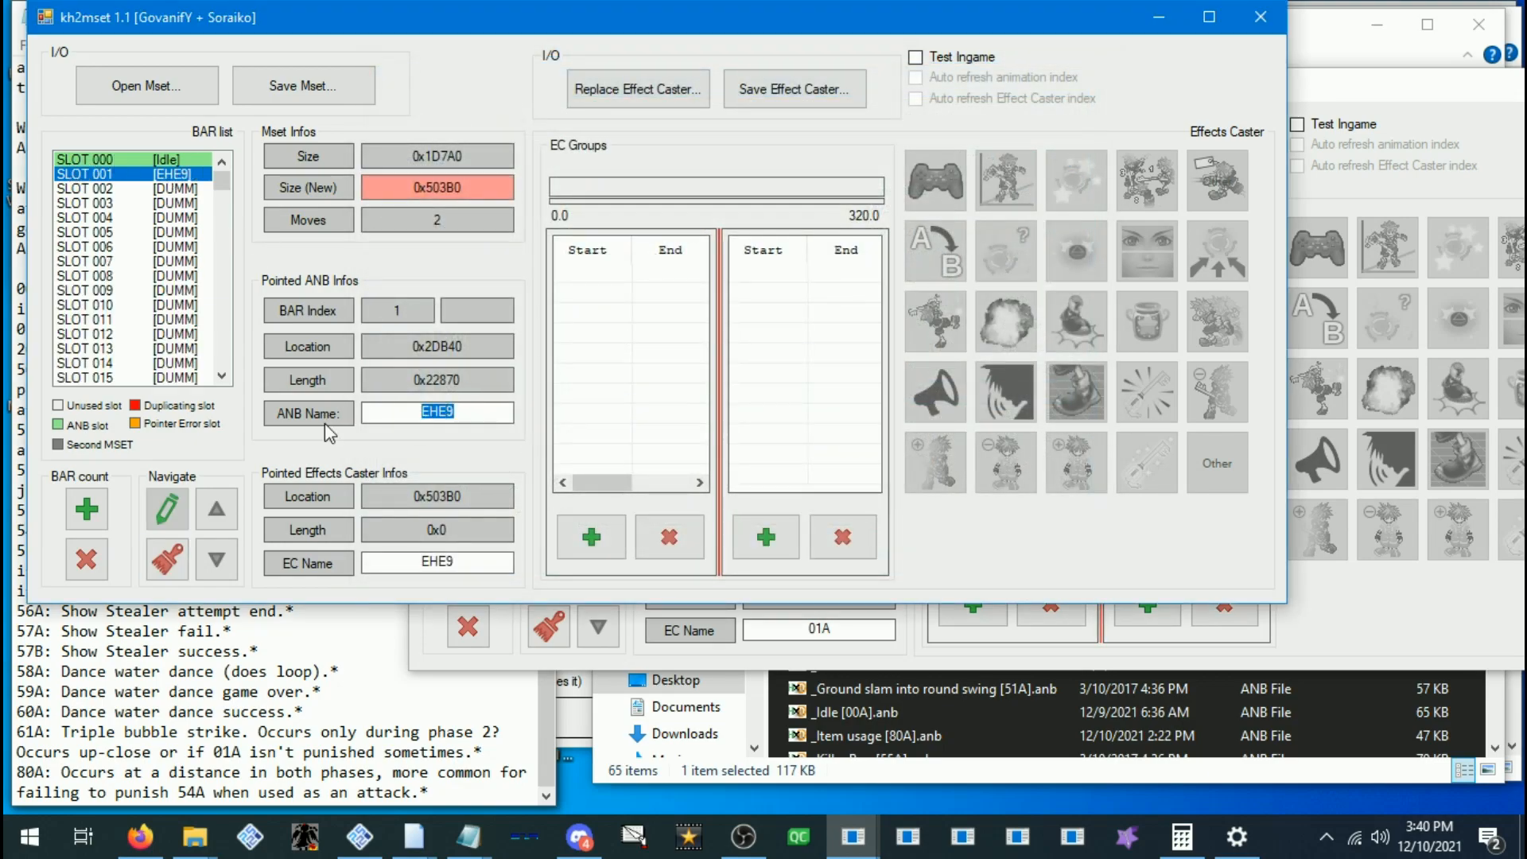
{"action": "type", "text": "Walk"}
{"action": "key", "text": "Return"}
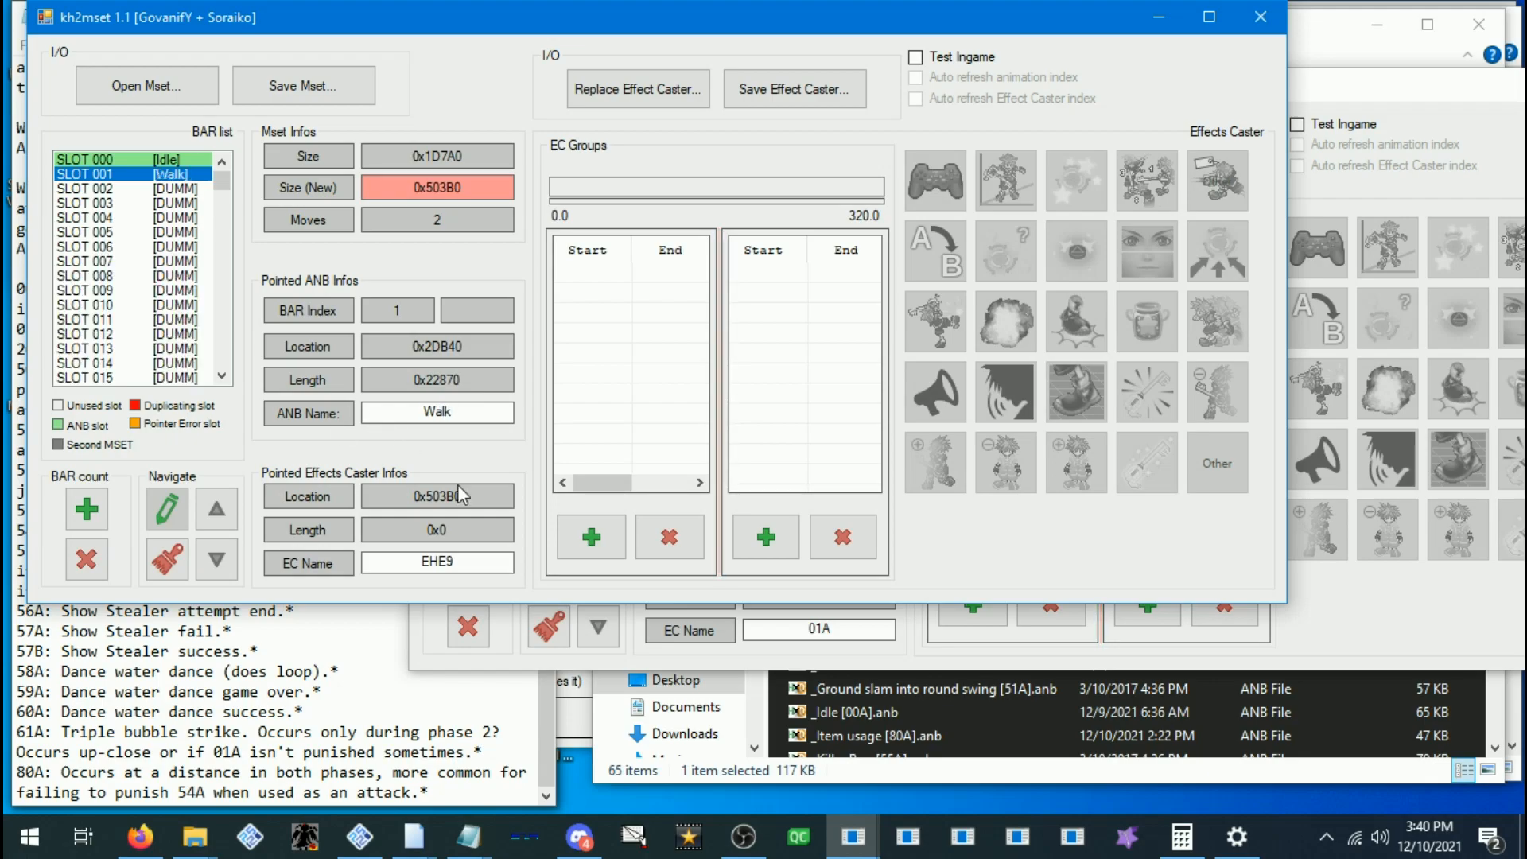
{"action": "double_click", "coordinate": [365, 560]}
{"action": "type", "text": "Walk"}
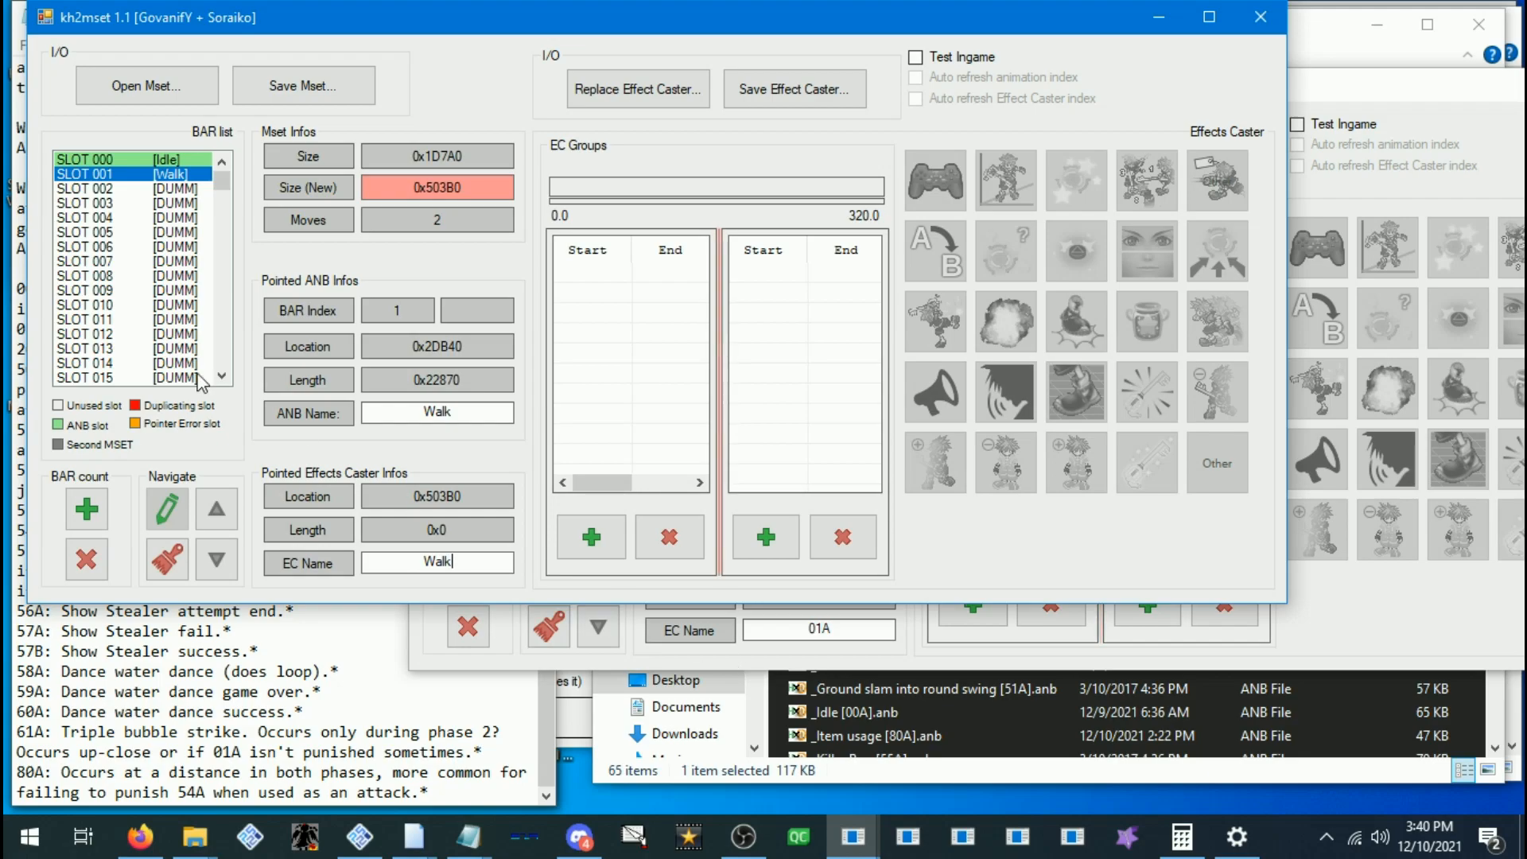
Change the pointer of slot 002 so that it uses the existing Walk animation from slot 001
{"action": "left_click", "coordinate": [124, 189]}
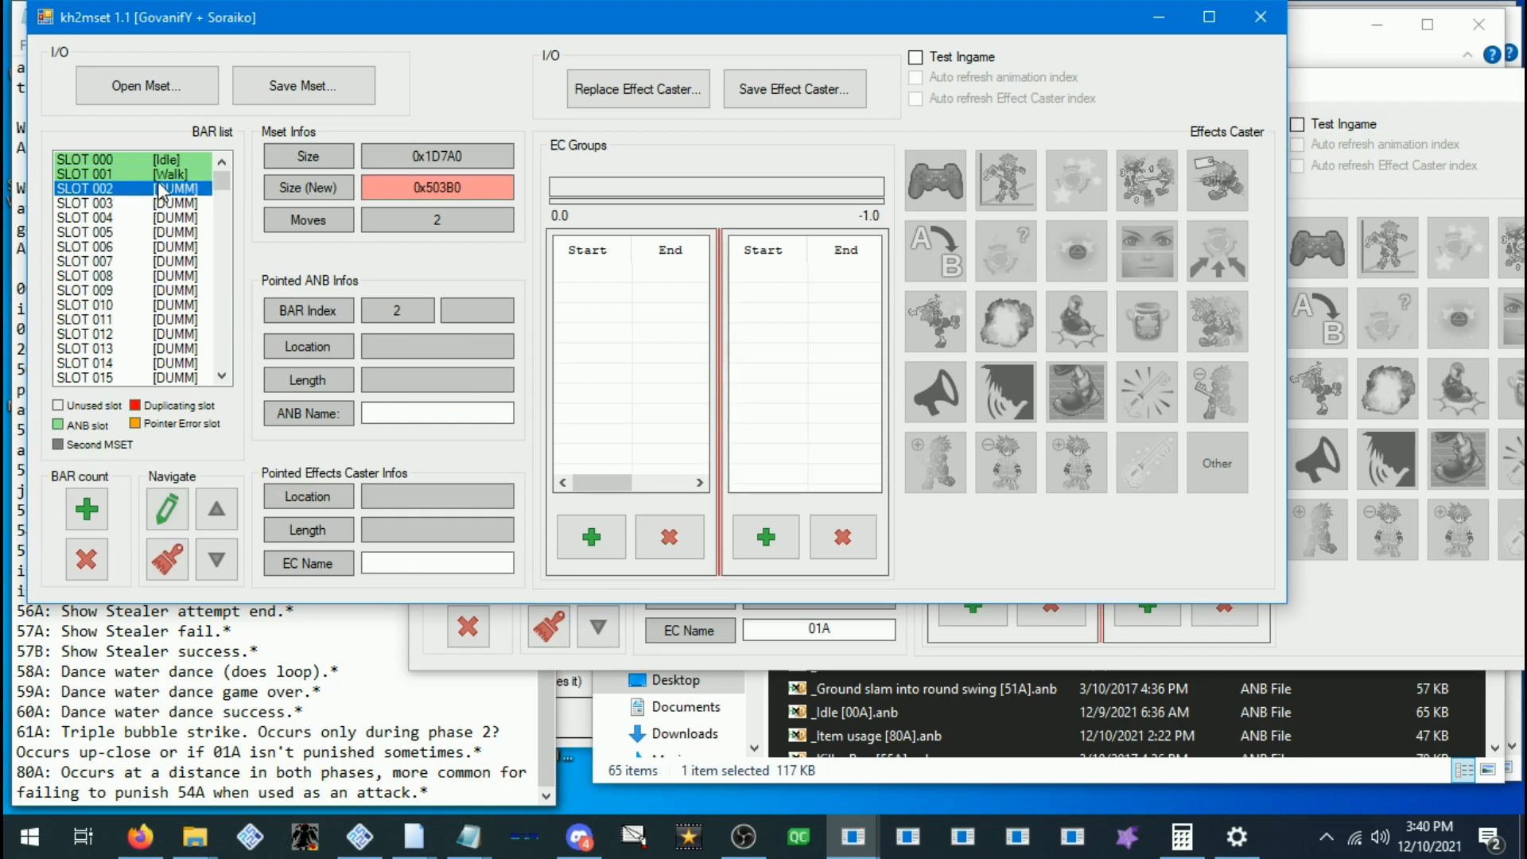
{"action": "left_click", "coordinate": [127, 193]}
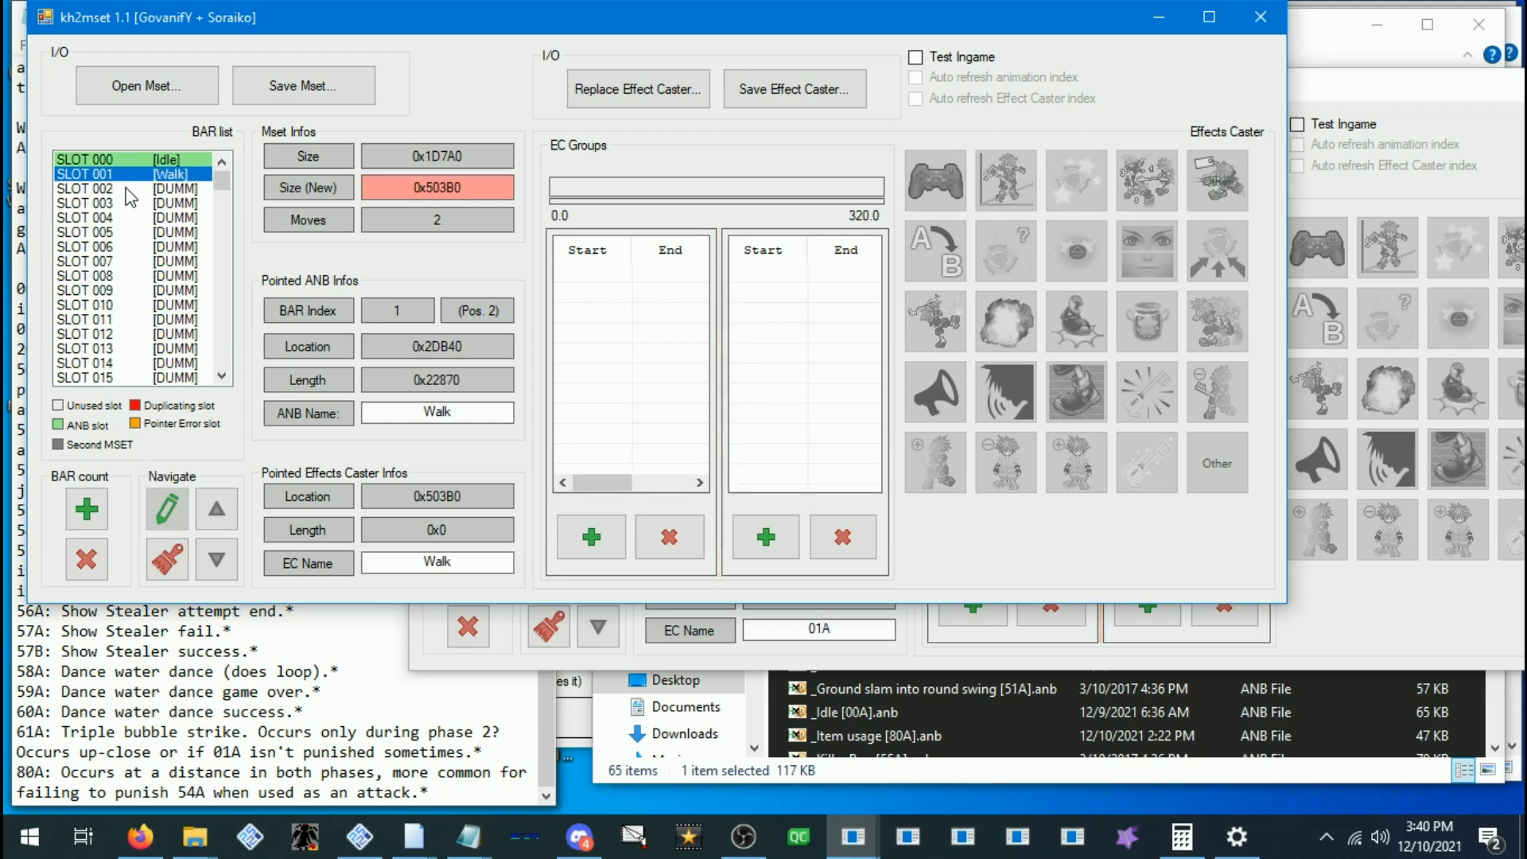
{"action": "left_click", "coordinate": [131, 189]}
{"action": "left_click", "coordinate": [168, 176]}
{"action": "left_click", "coordinate": [135, 188]}
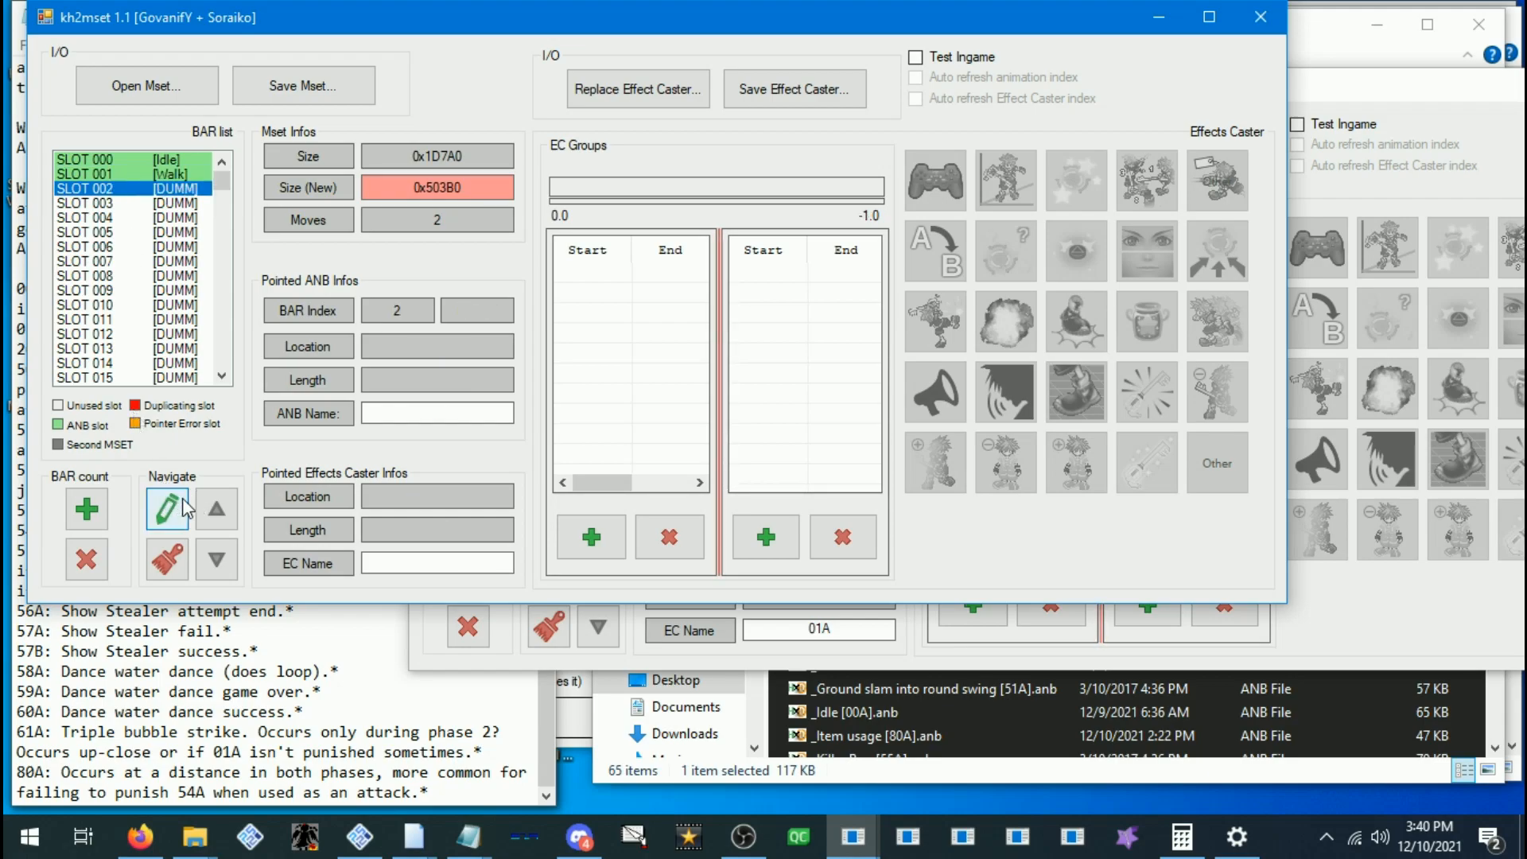
{"action": "right_click", "coordinate": [167, 198]}
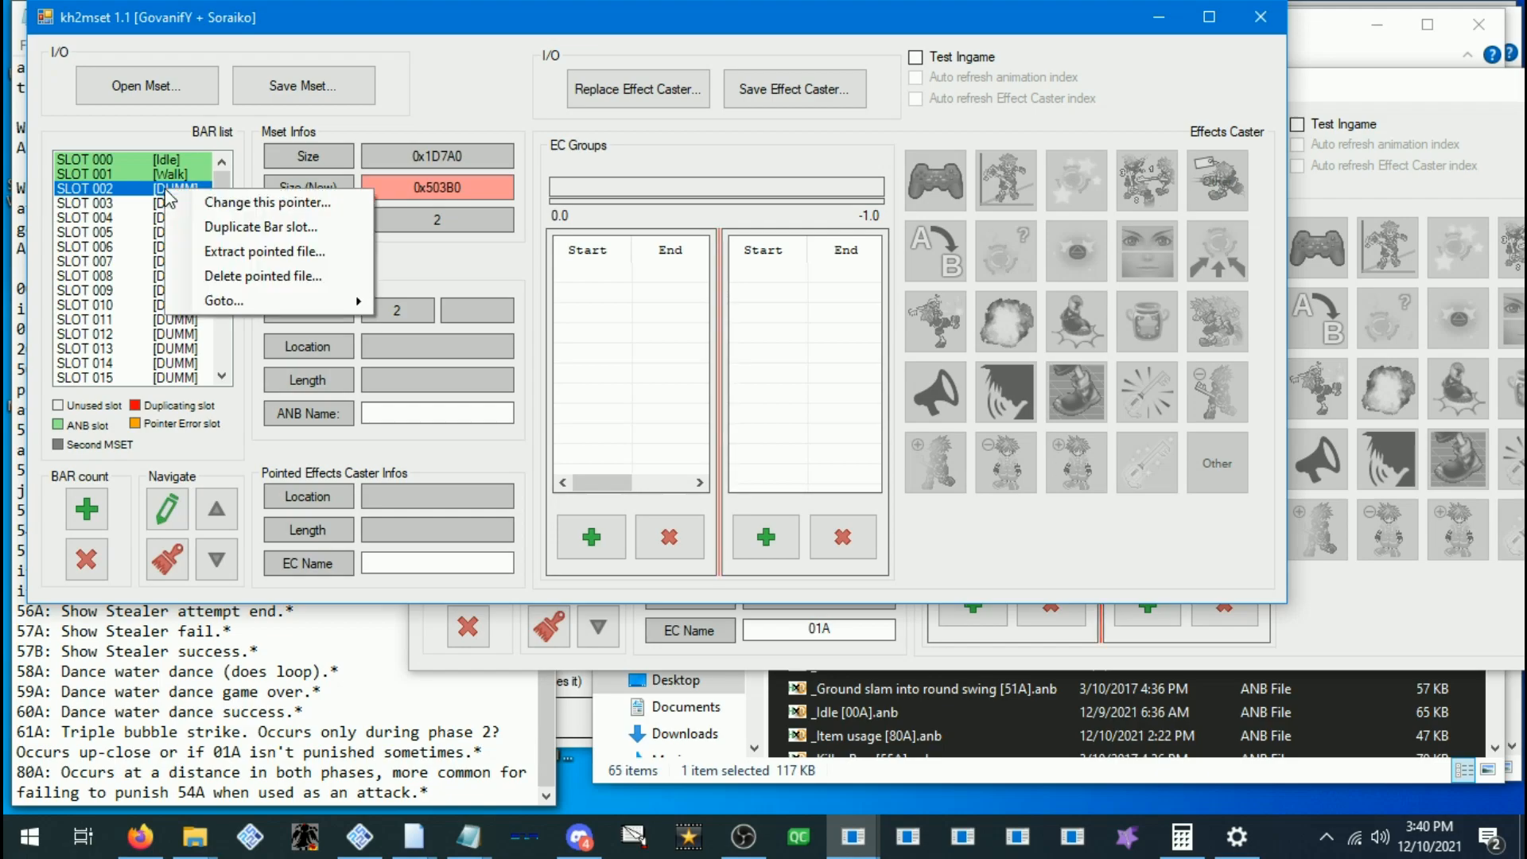
{"action": "left_click", "coordinate": [220, 204]}
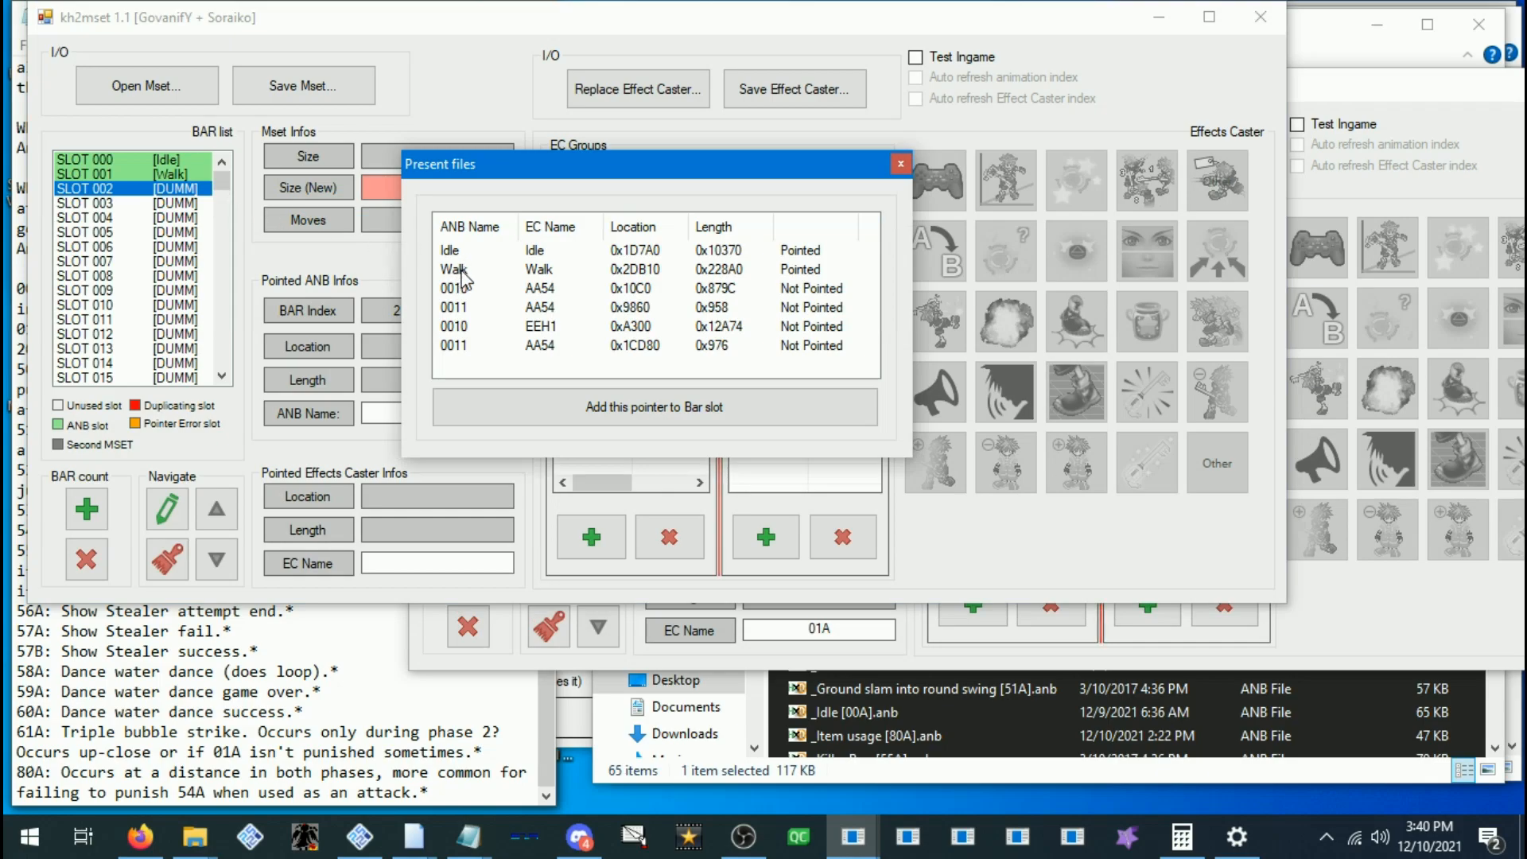
{"action": "left_click", "coordinate": [464, 273]}
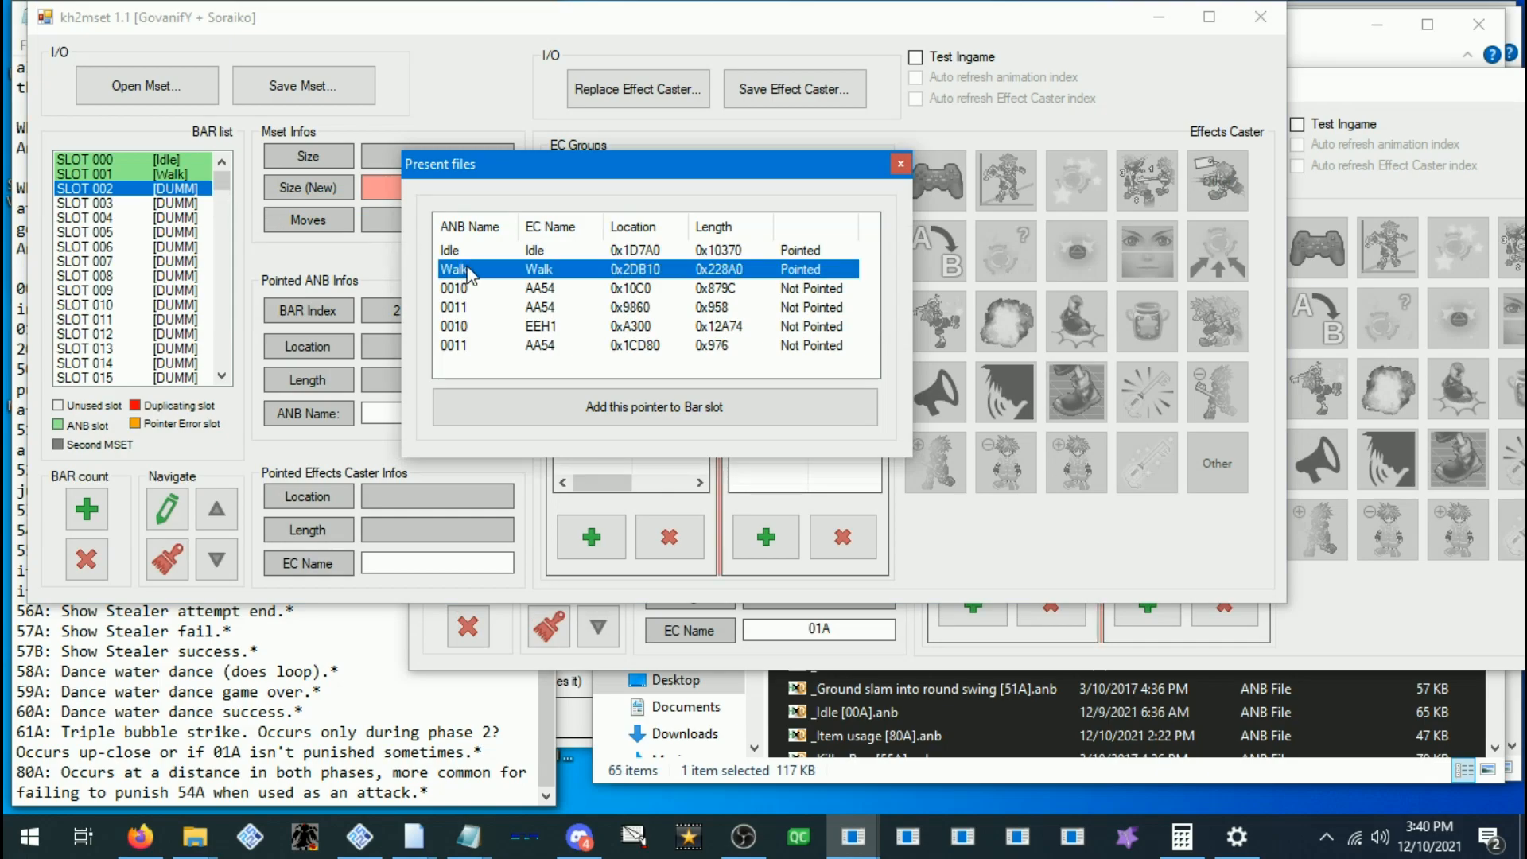
{"action": "double_click", "coordinate": [469, 272]}
{"action": "left_click", "coordinate": [171, 175]}
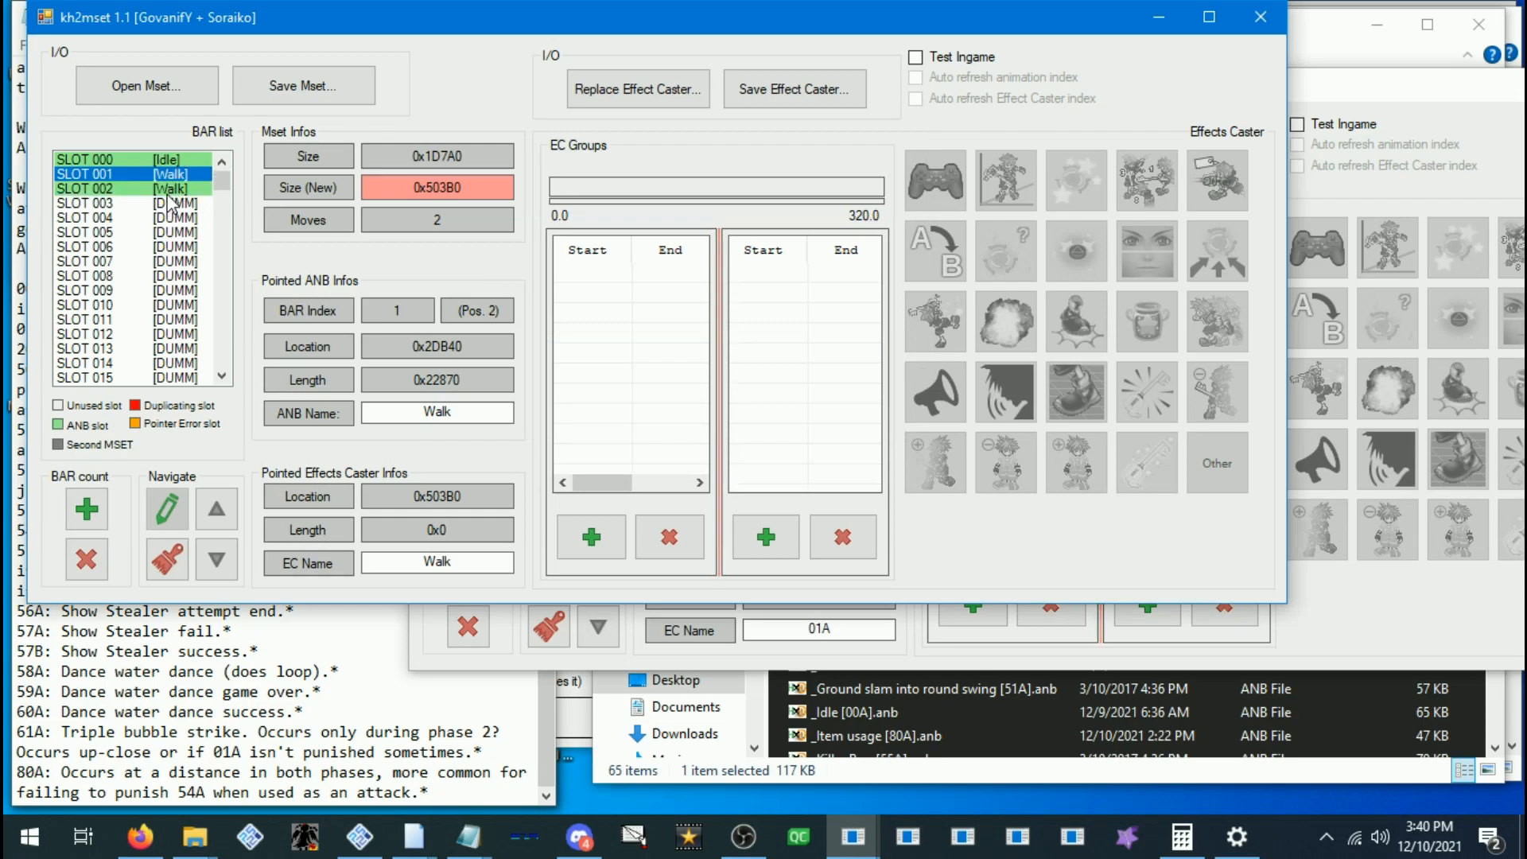
Compare the pointed ANB information of slots 001 and 002 in the new moveset
{"action": "left_click", "coordinate": [163, 188]}
{"action": "left_click", "coordinate": [159, 179]}
{"action": "left_click", "coordinate": [157, 183]}
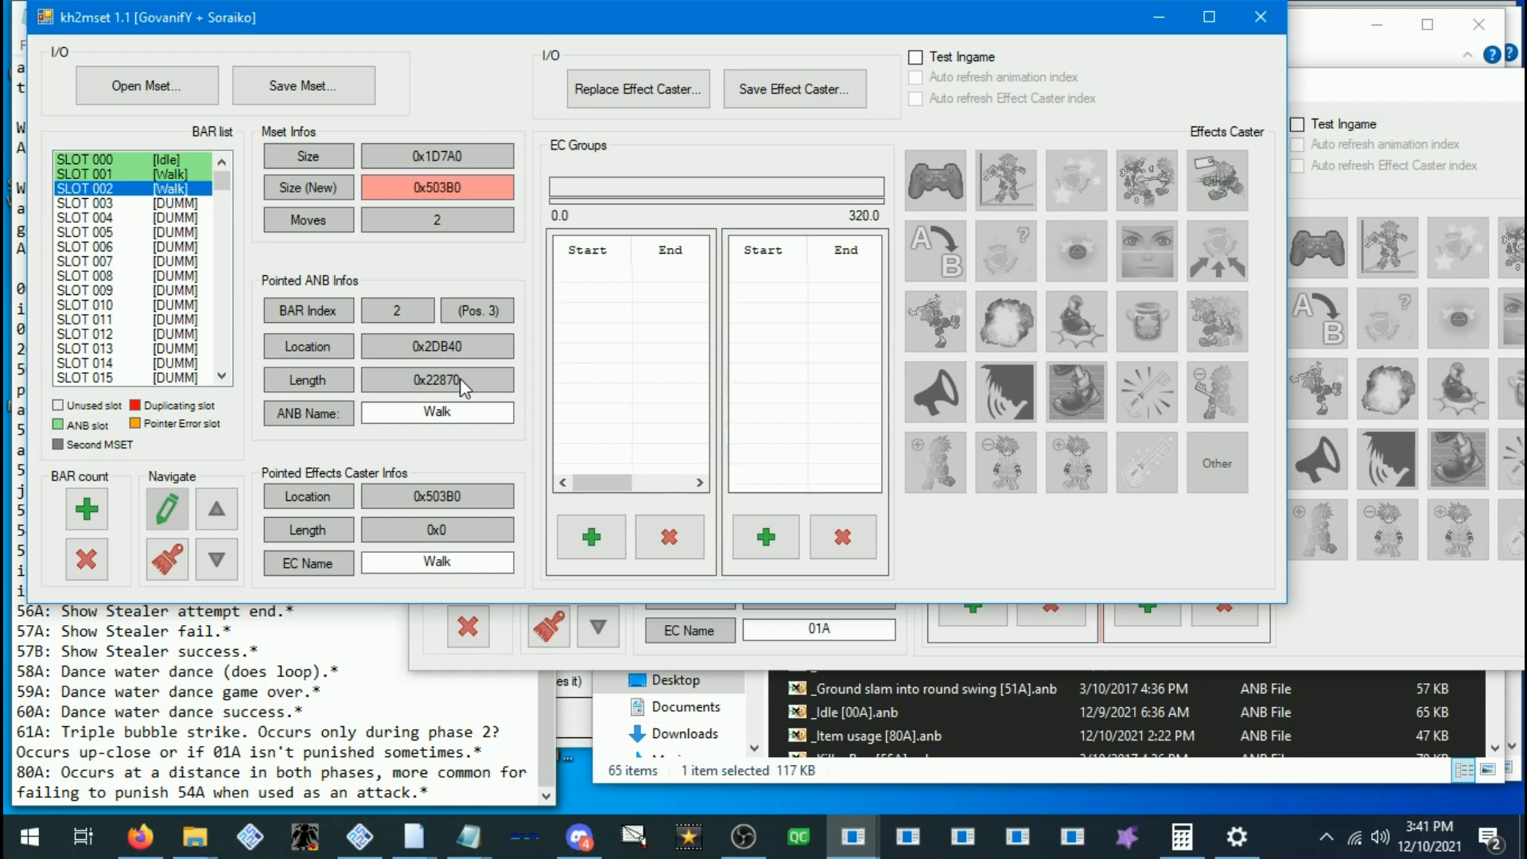
{"action": "left_click", "coordinate": [145, 176]}
{"action": "left_click", "coordinate": [152, 192]}
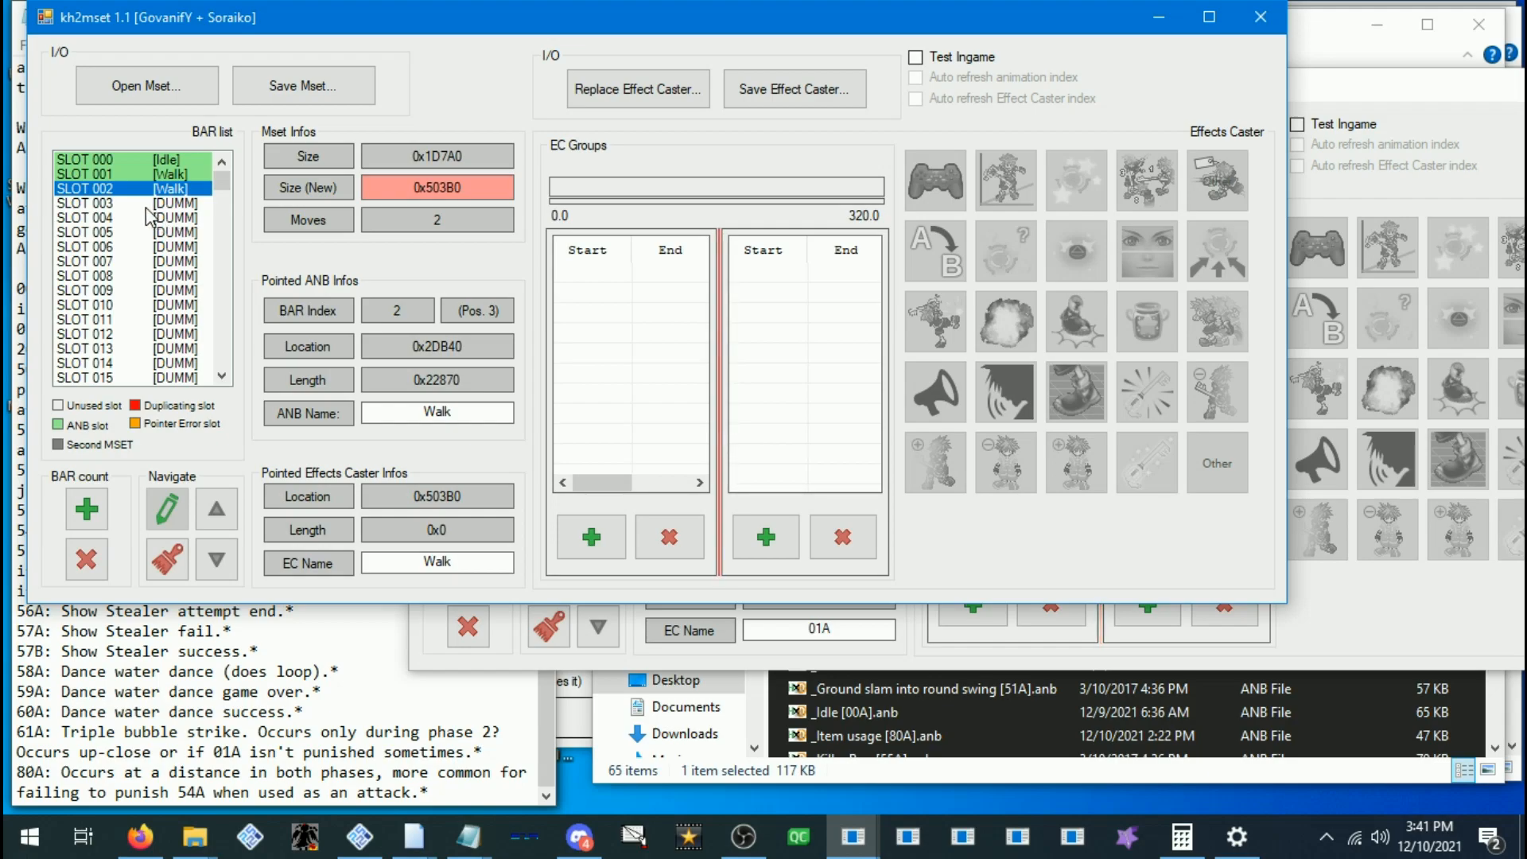
Check slots 002 and 003 of the reference moveset, and load _Banishing Blade Jump [52A].anb into slot 003 of the new moveset
{"action": "left_click", "coordinate": [163, 203]}
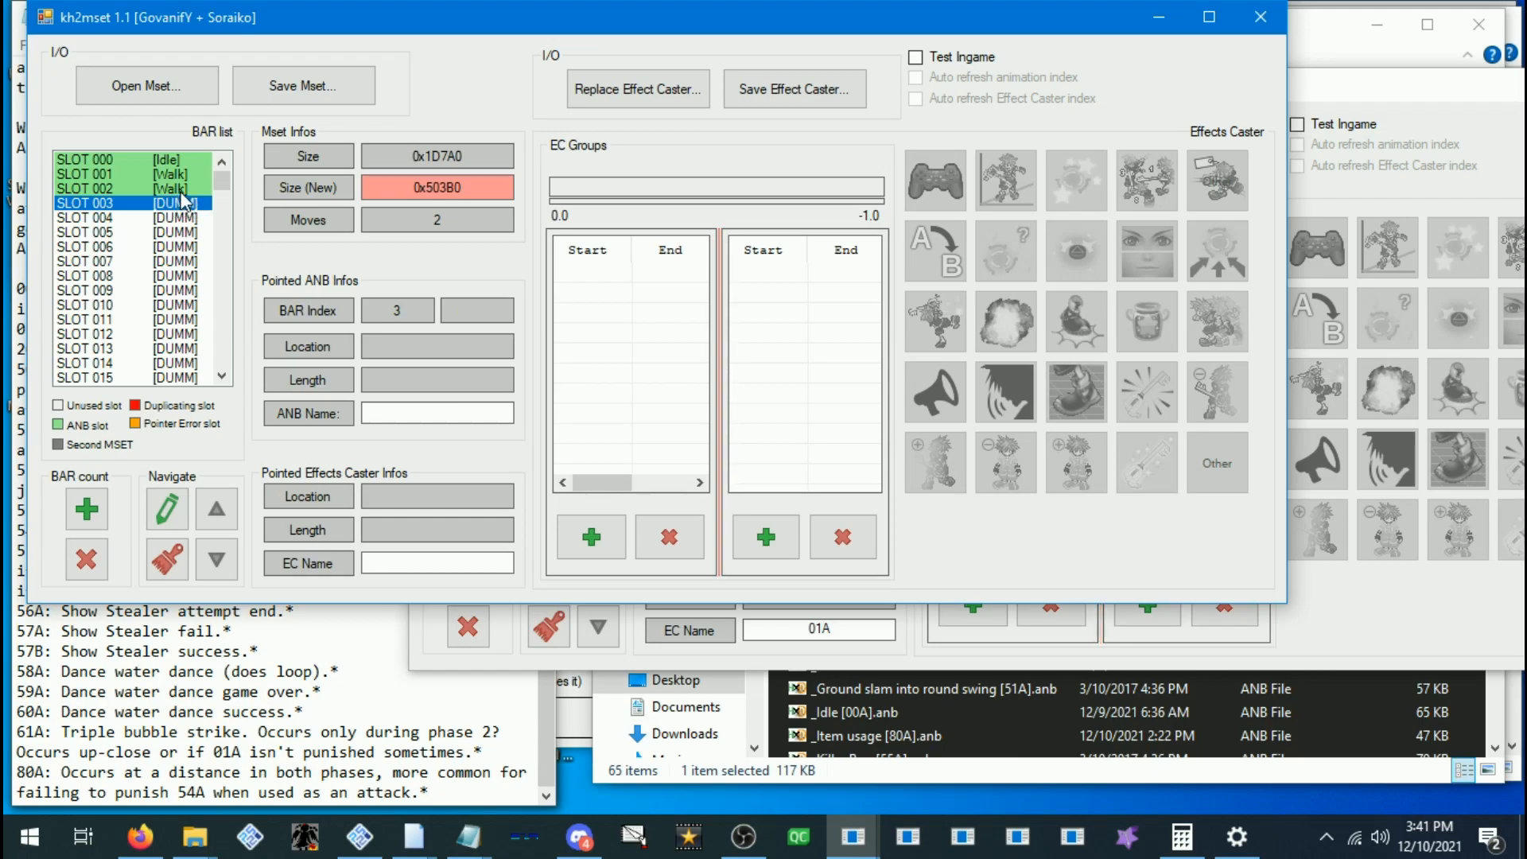
{"action": "left_click", "coordinate": [858, 664]}
{"action": "left_click", "coordinate": [571, 256]}
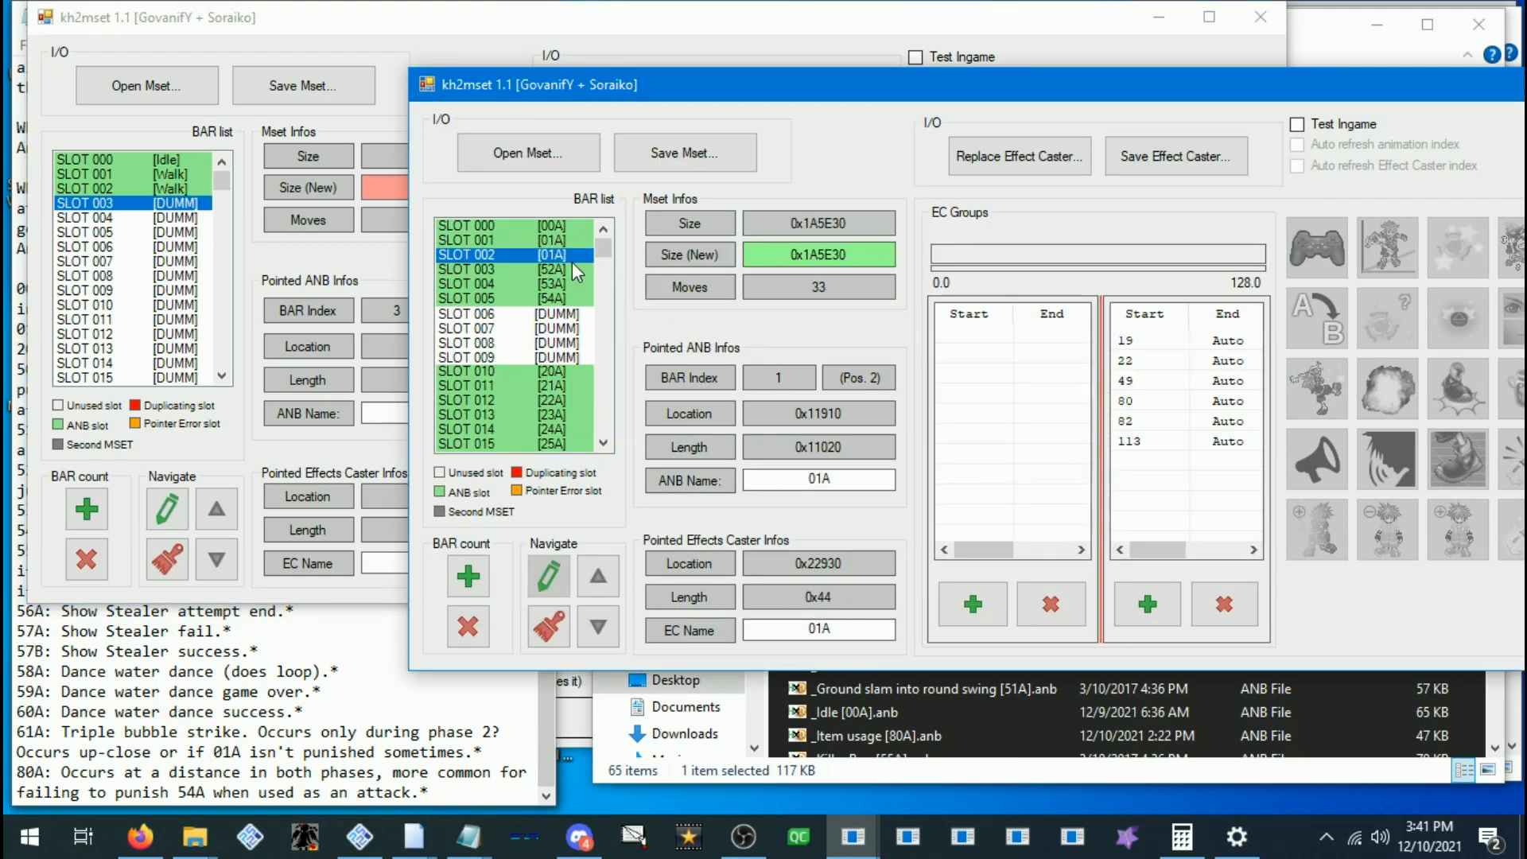
{"action": "left_click", "coordinate": [563, 270]}
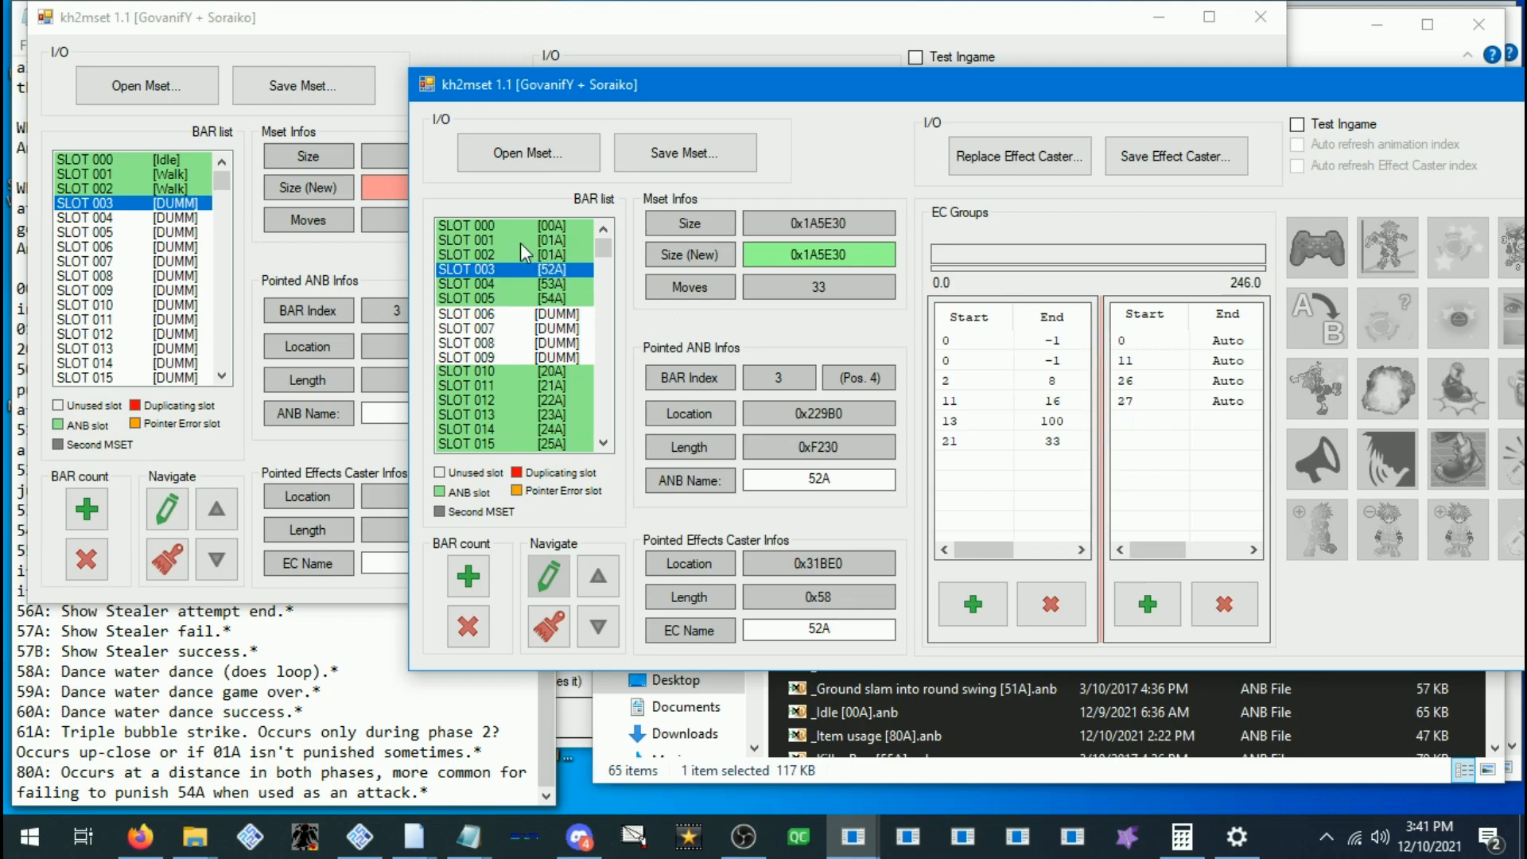
{"action": "left_click", "coordinate": [171, 205]}
{"action": "left_click", "coordinate": [167, 509]}
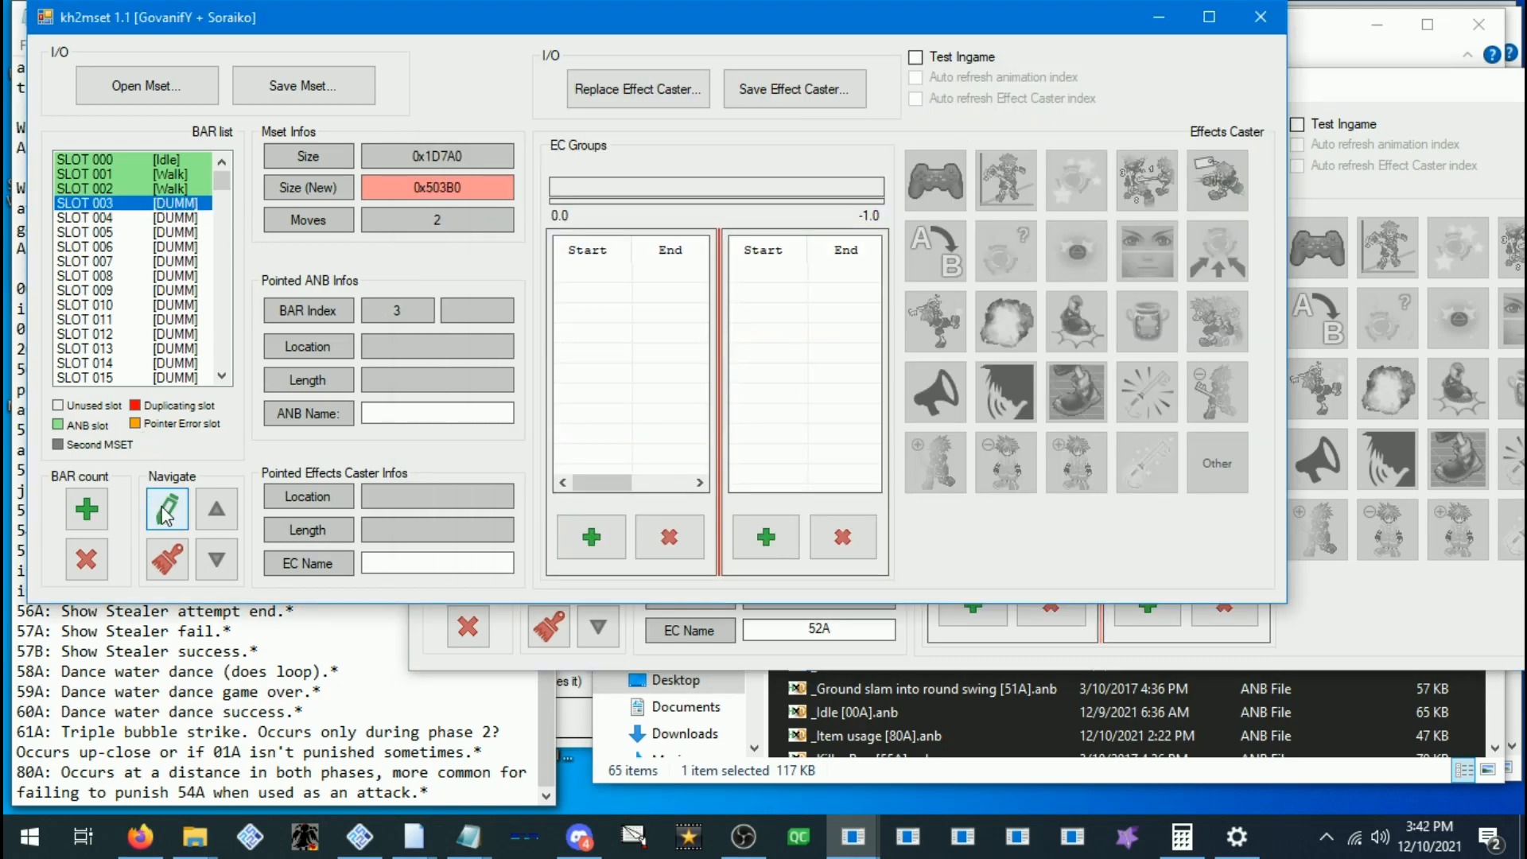
{"action": "scroll", "coordinate": [747, 350], "scroll_direction": "down", "scroll_amount": 2}
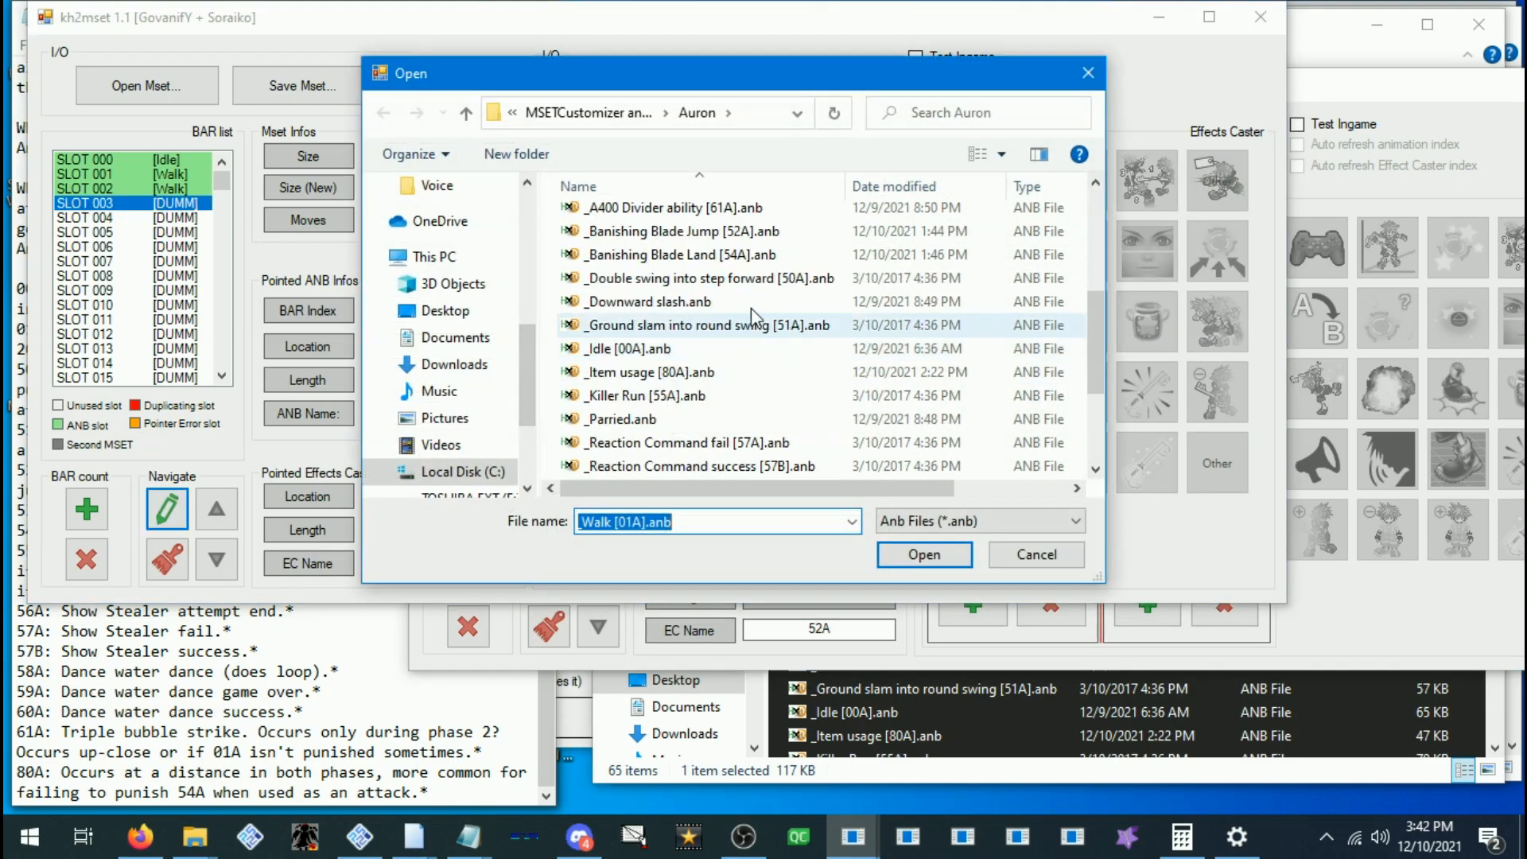
{"action": "double_click", "coordinate": [646, 230]}
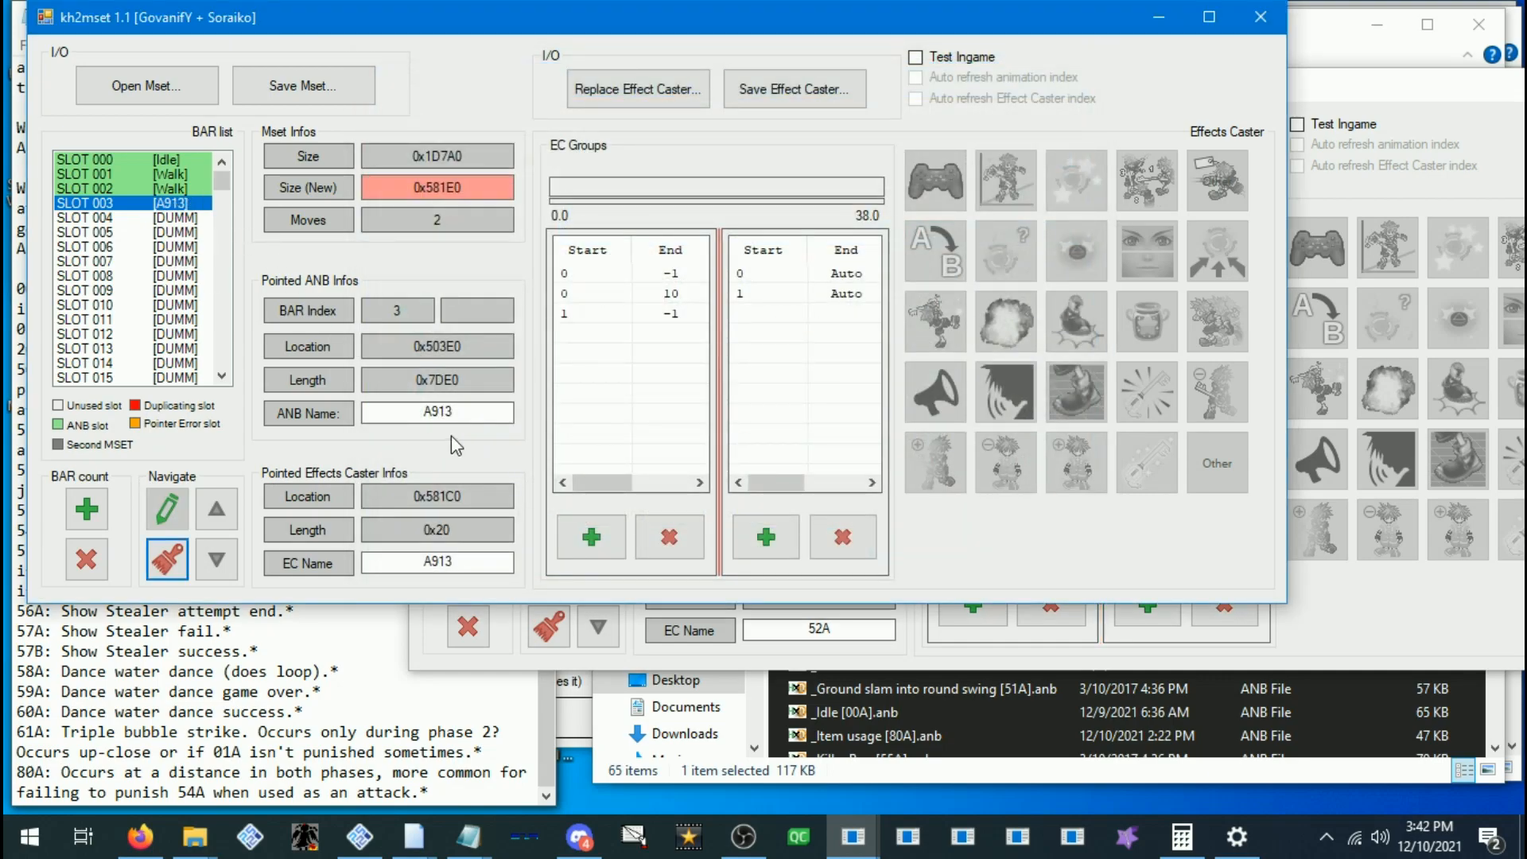
Load _Banishing Blade Jump [52A].anb from the Auron folder into slot 004 of the new moveset
{"action": "left_click", "coordinate": [159, 217]}
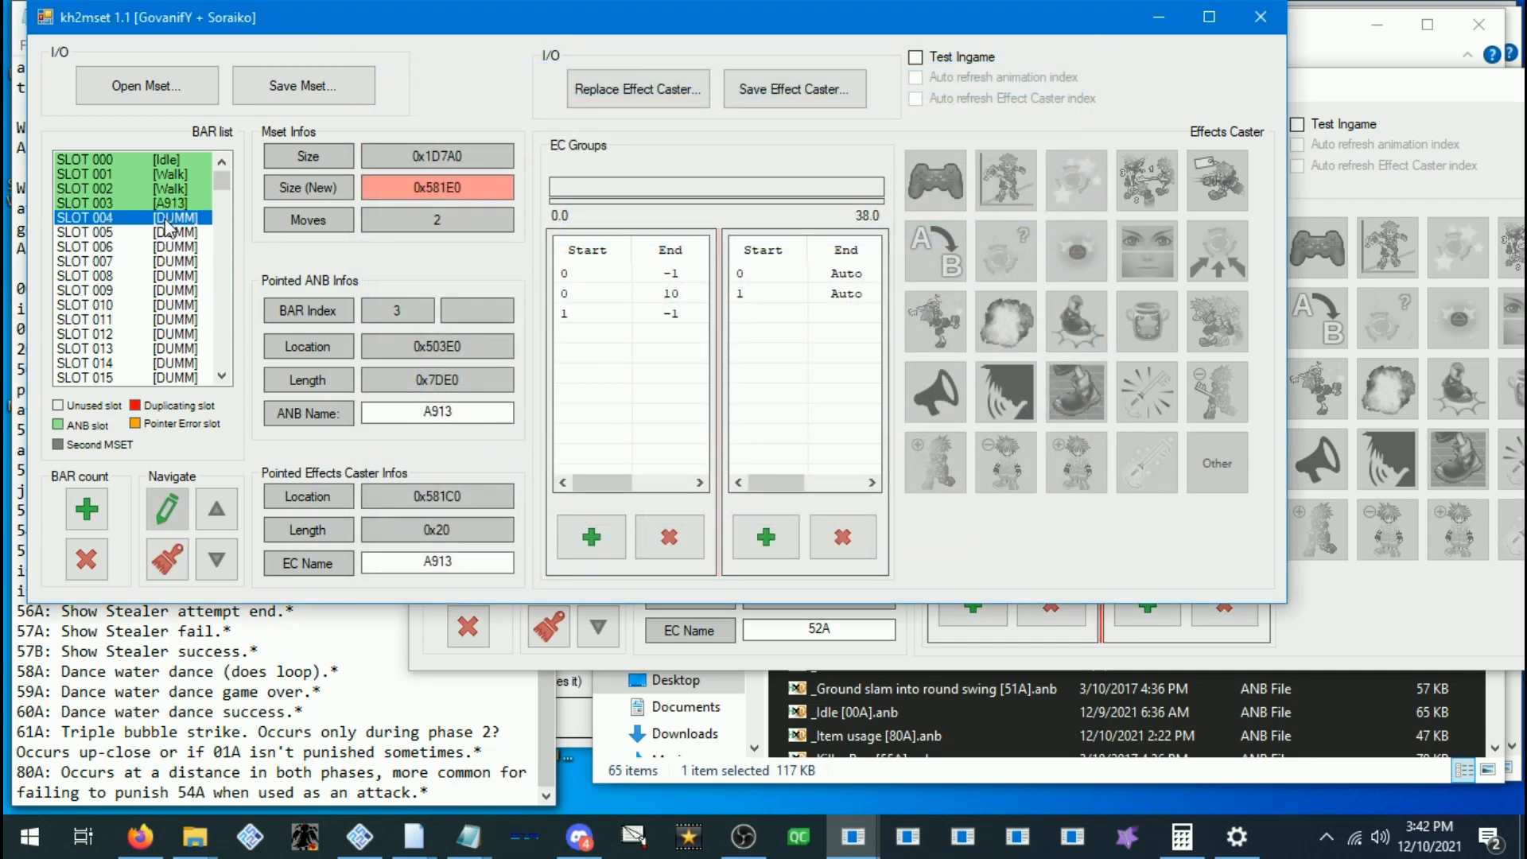
{"action": "left_click", "coordinate": [167, 508]}
{"action": "scroll", "coordinate": [668, 343], "scroll_direction": "down", "scroll_amount": 4}
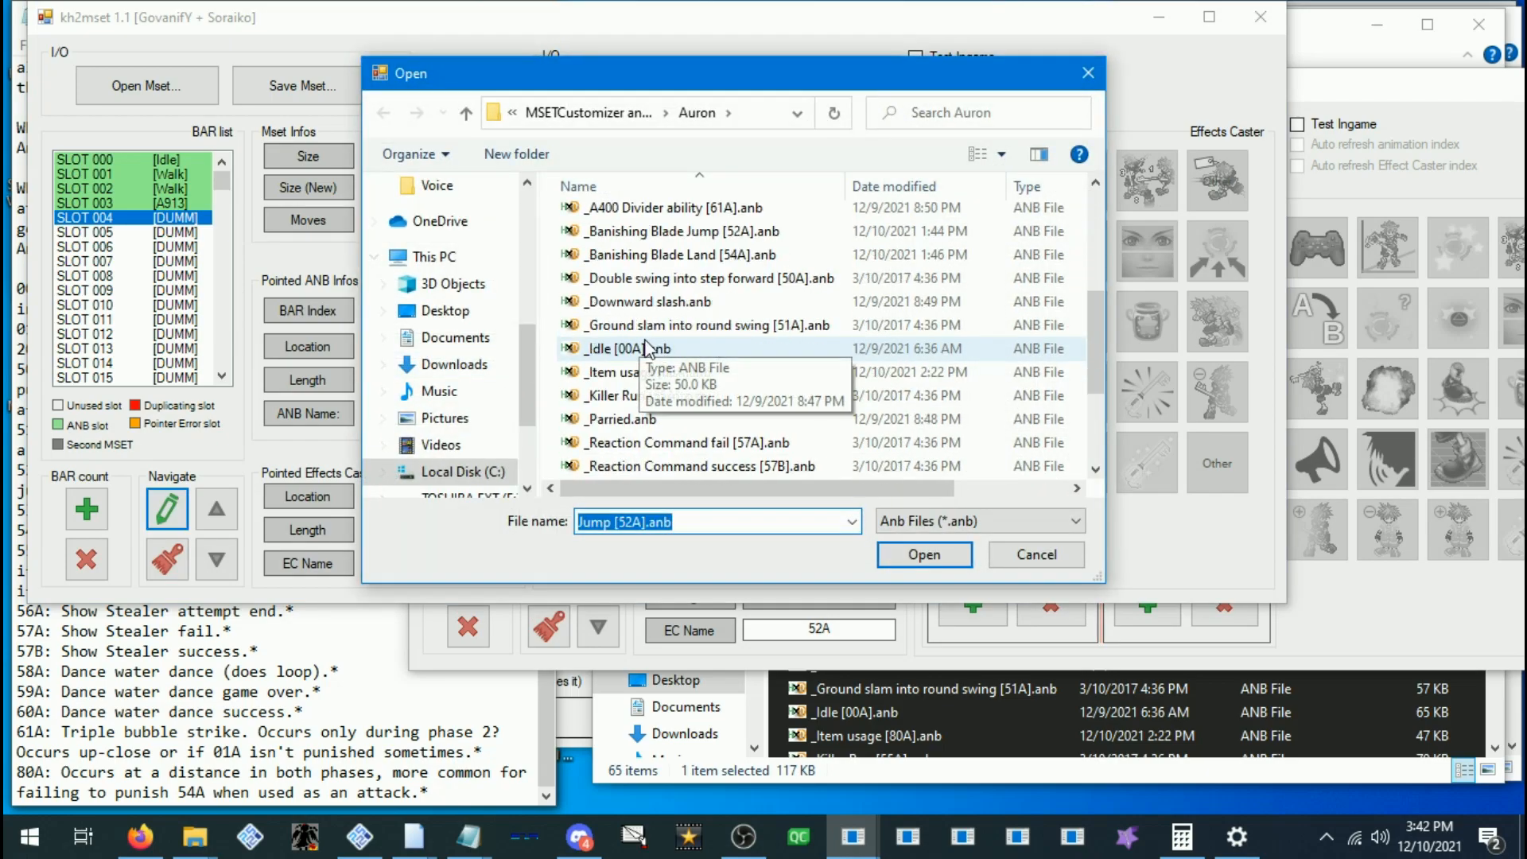
{"action": "scroll", "coordinate": [715, 338], "scroll_direction": "up", "scroll_amount": 2}
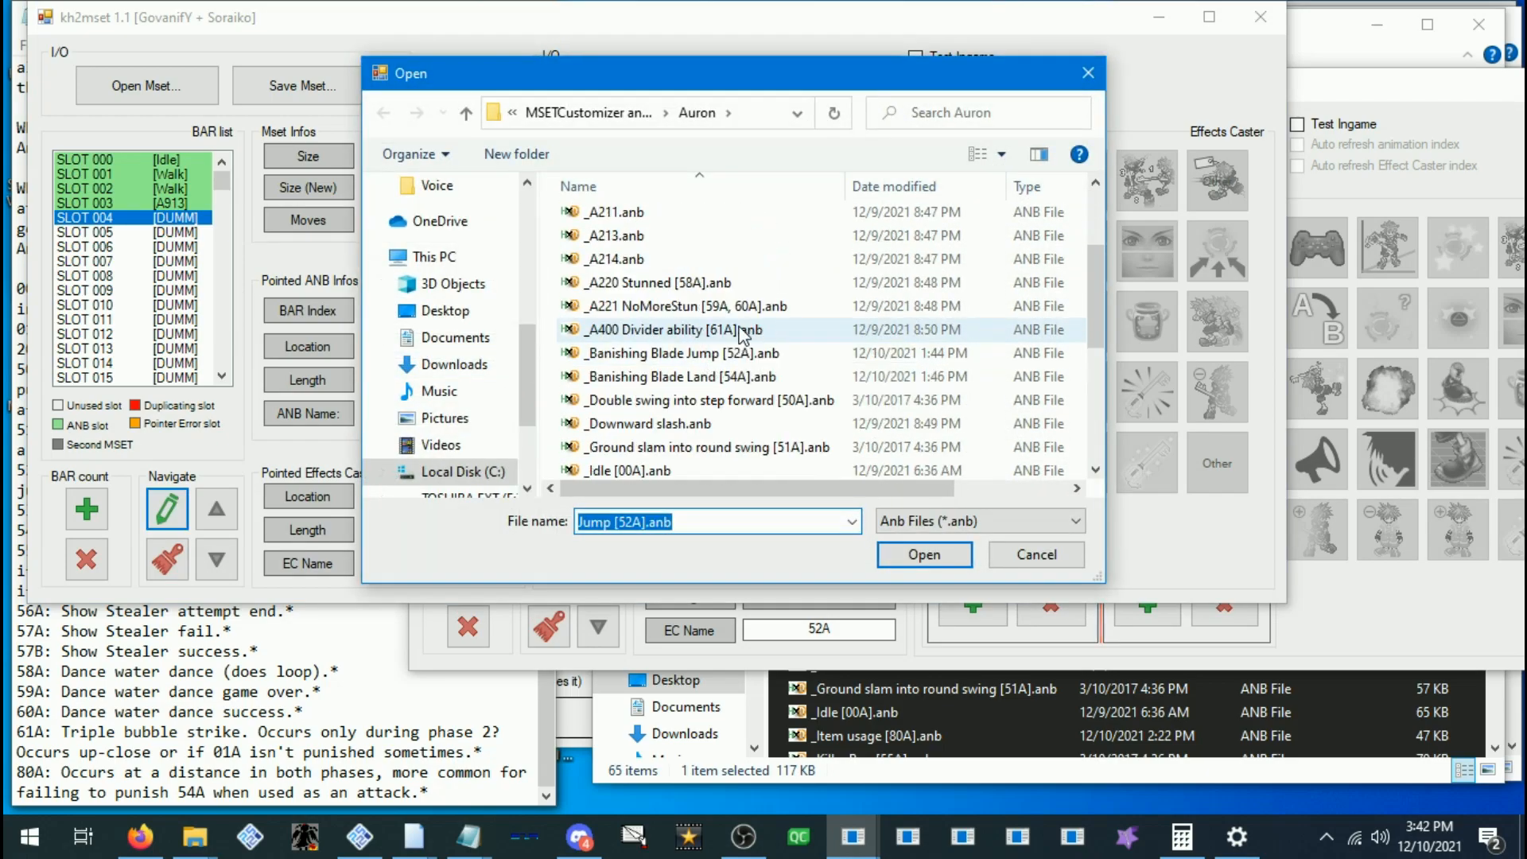
{"action": "scroll", "coordinate": [743, 334], "scroll_direction": "down", "scroll_amount": 3}
{"action": "scroll", "coordinate": [751, 337], "scroll_direction": "up", "scroll_amount": 2}
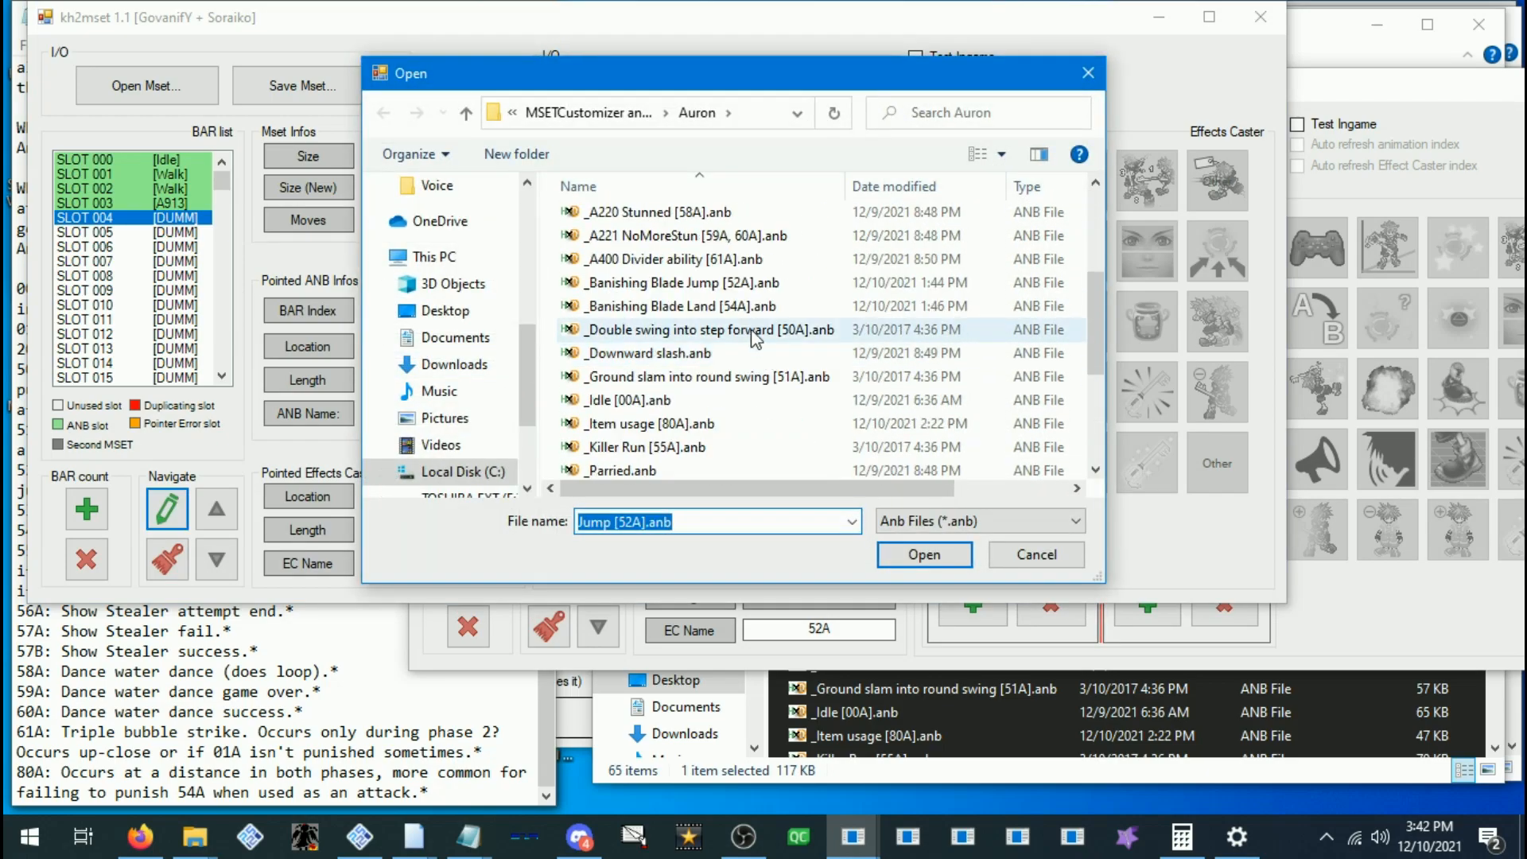
{"action": "double_click", "coordinate": [606, 285]}
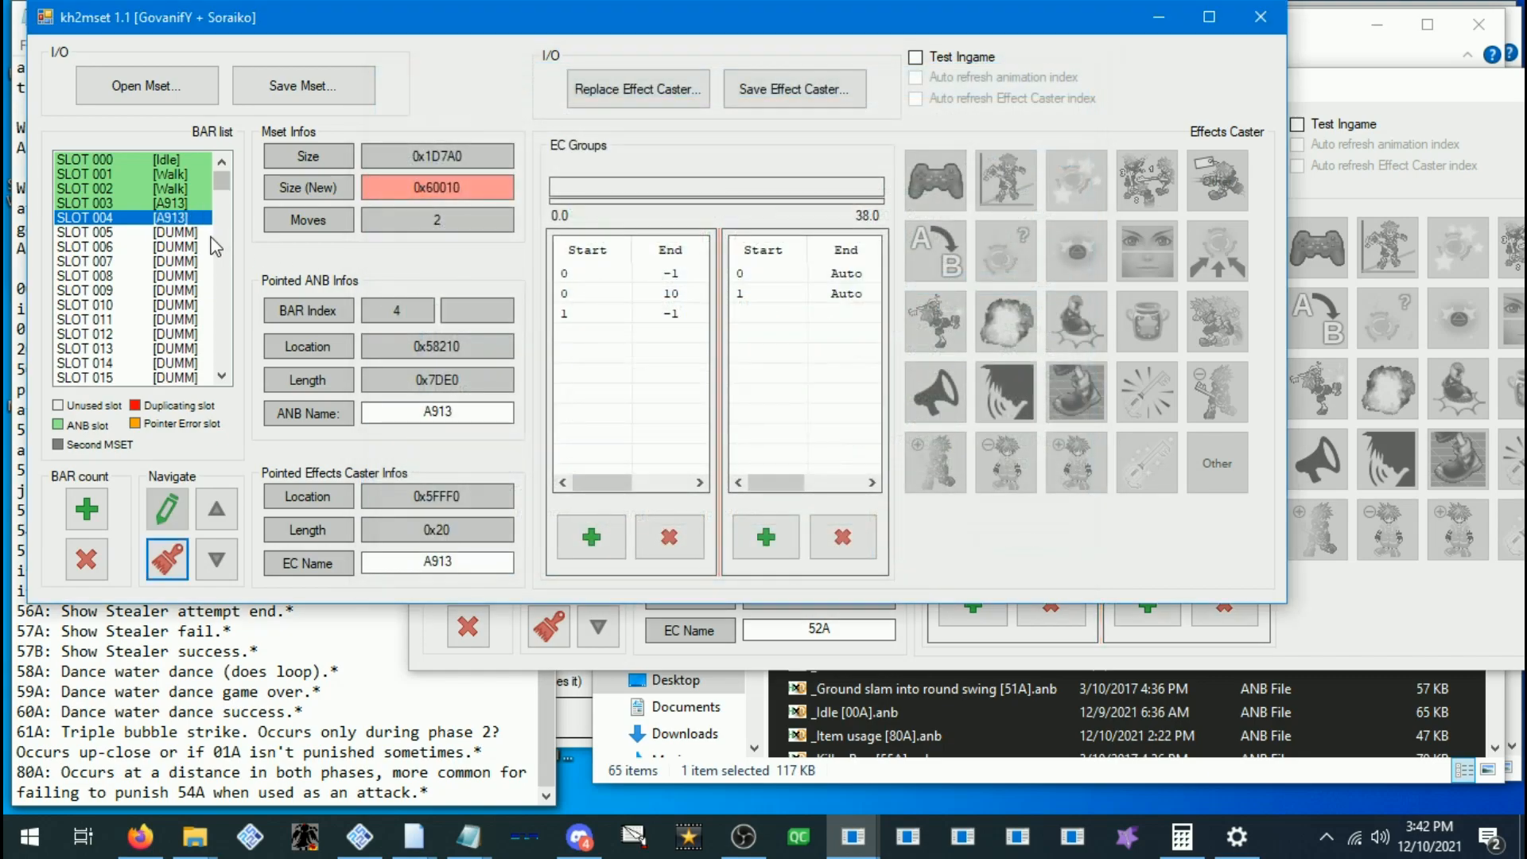
Compare the ANB locations and names of slots 003 and 004 with the empty slot 005
{"action": "left_click", "coordinate": [153, 232]}
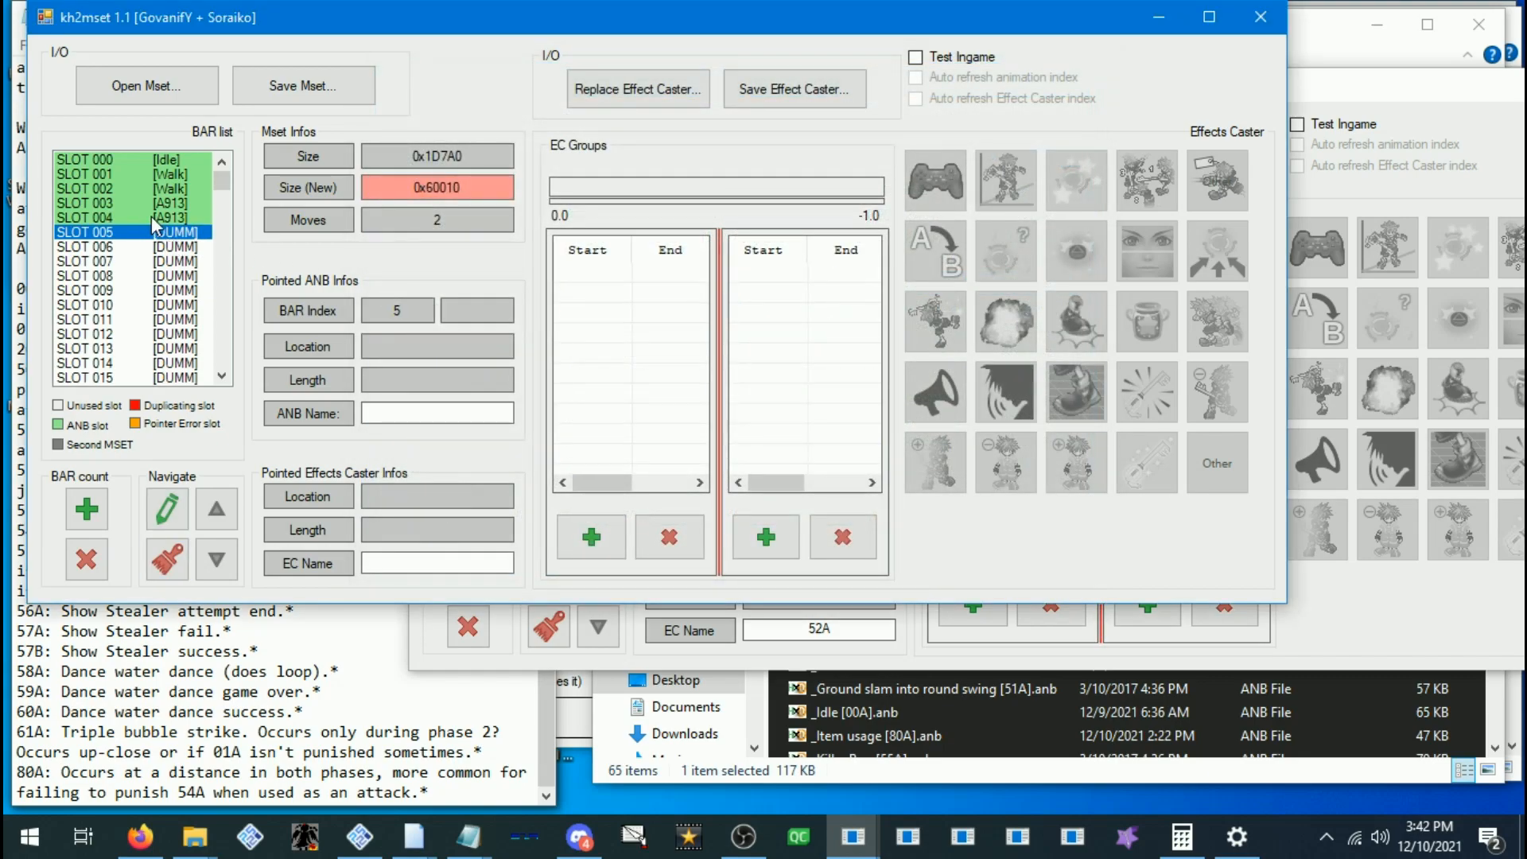
{"action": "left_click", "coordinate": [151, 217]}
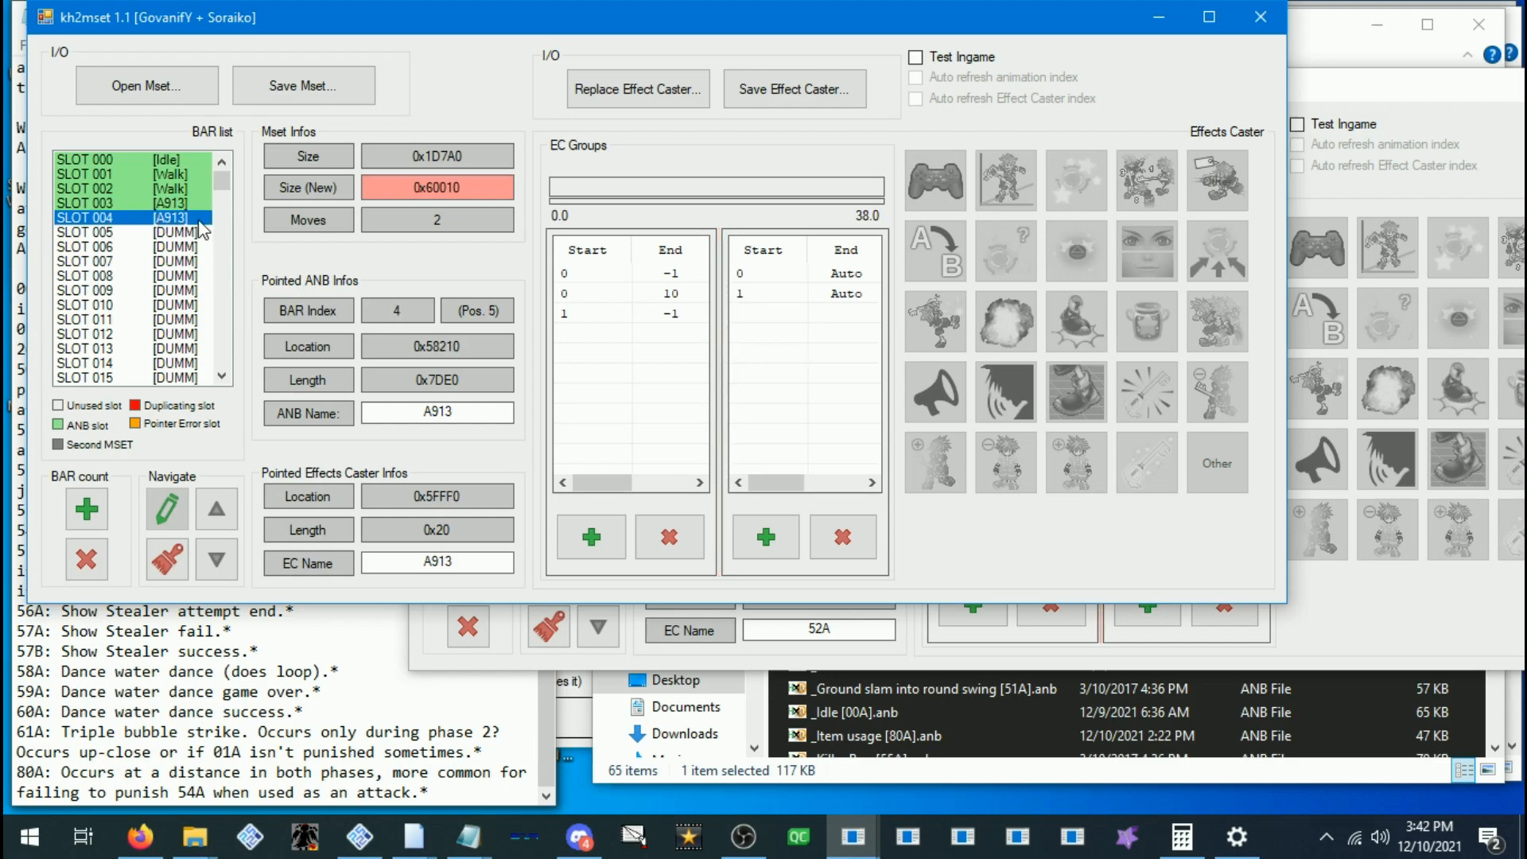
{"action": "left_click", "coordinate": [144, 204]}
{"action": "left_click", "coordinate": [154, 231]}
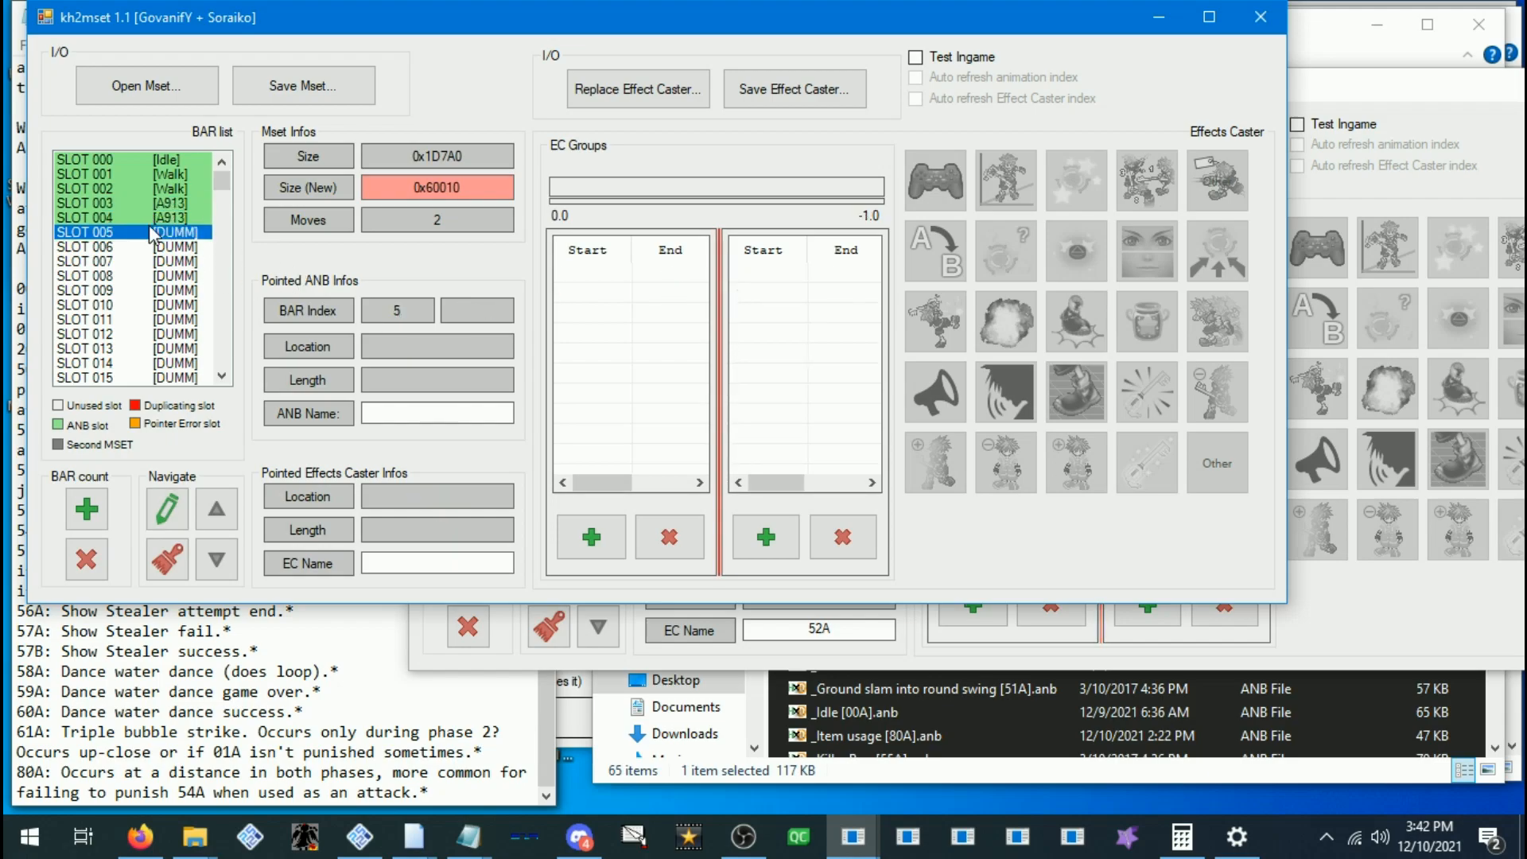
{"action": "left_click", "coordinate": [161, 220]}
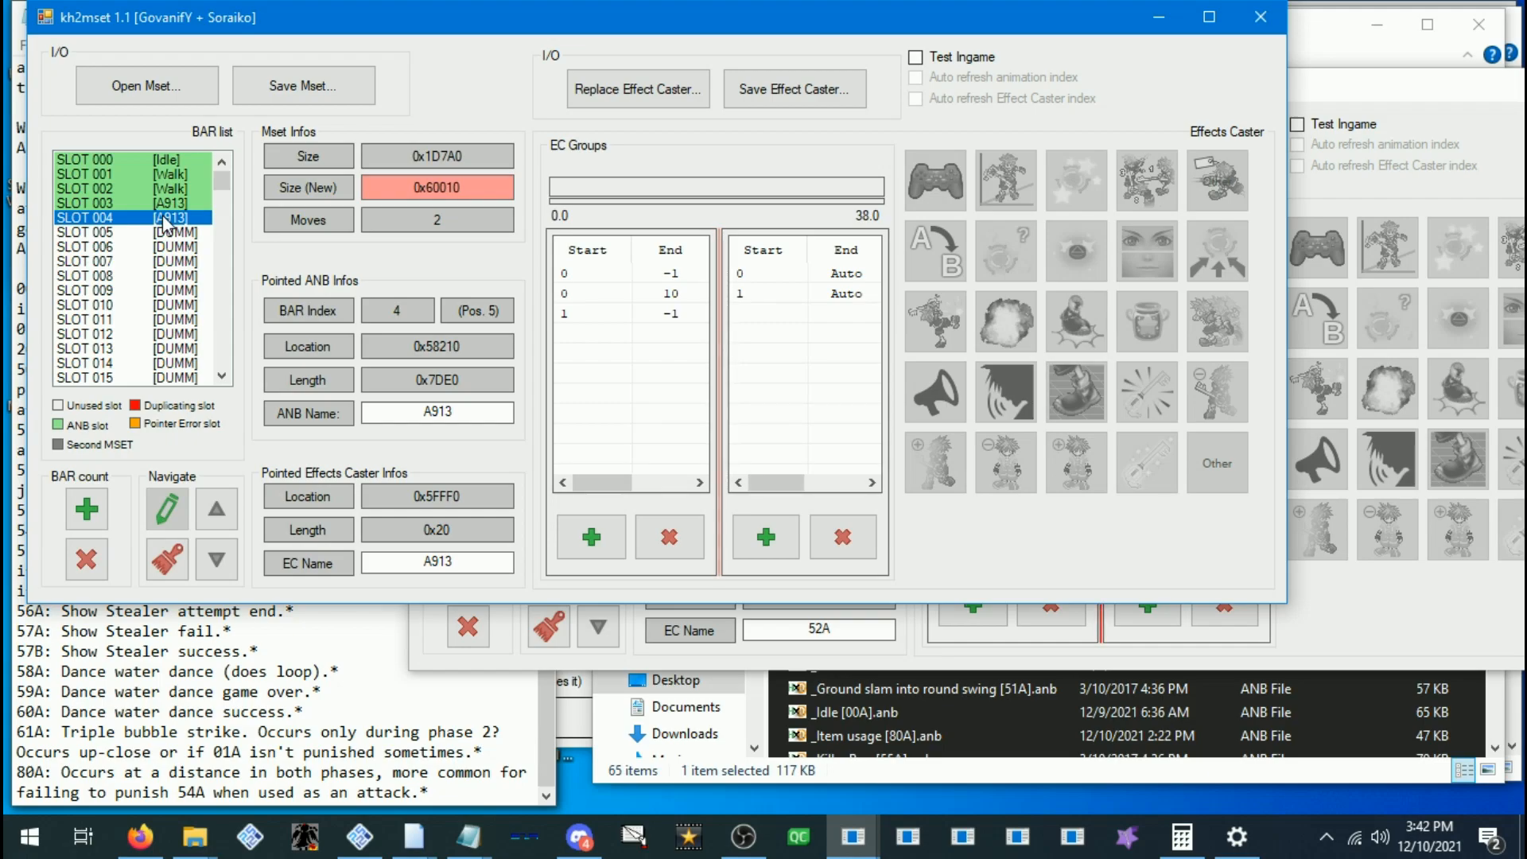
Rename the ANB of slot 003 to Jump and the ANB of slot 004 to Jum2
{"action": "left_click", "coordinate": [163, 204]}
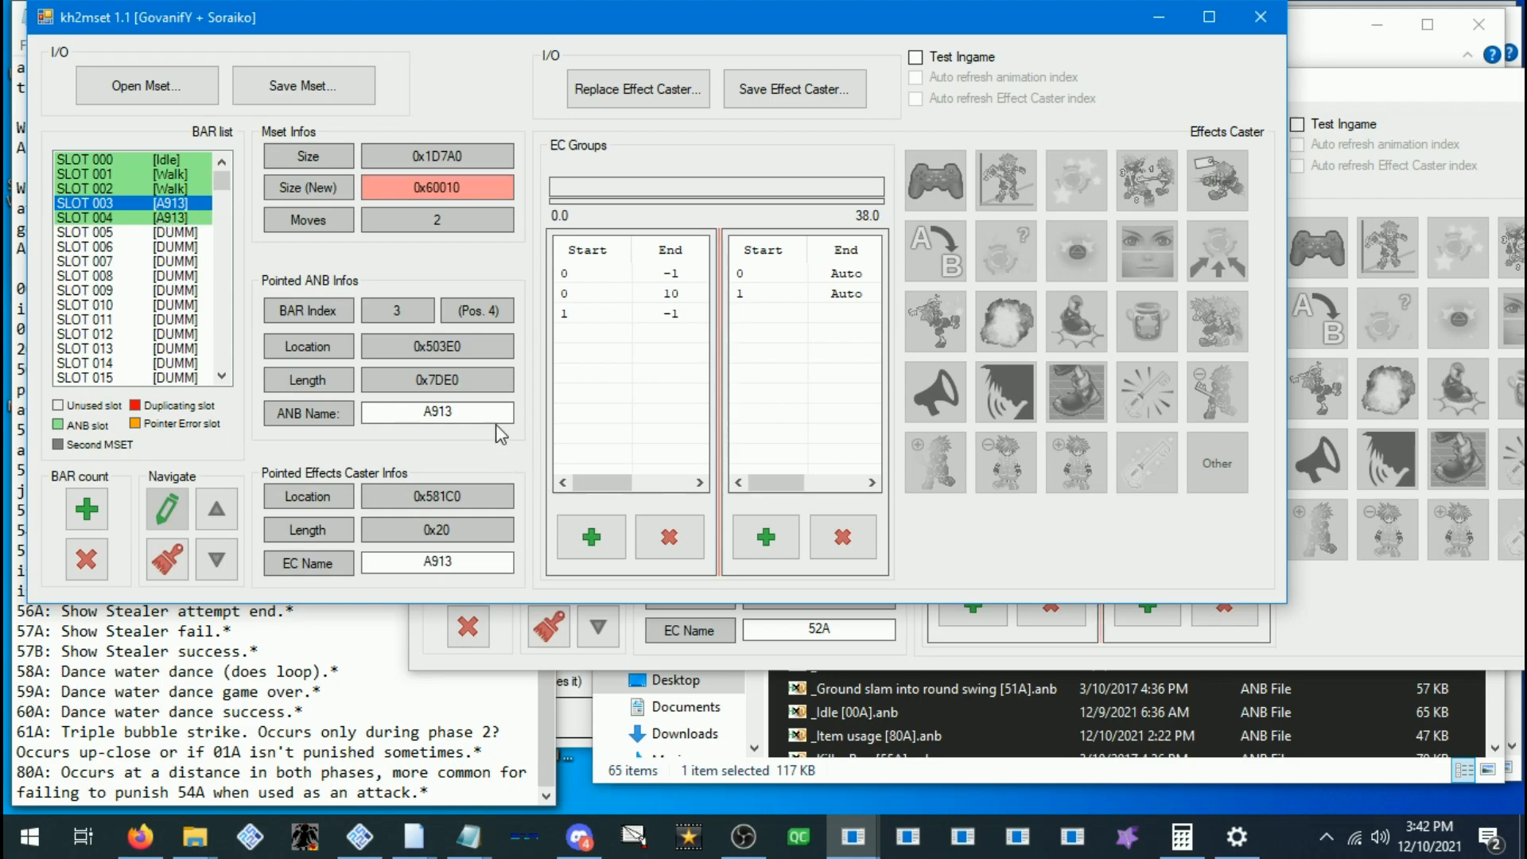
{"action": "left_click_drag", "start_coordinate": [493, 413], "coordinate": [375, 414]}
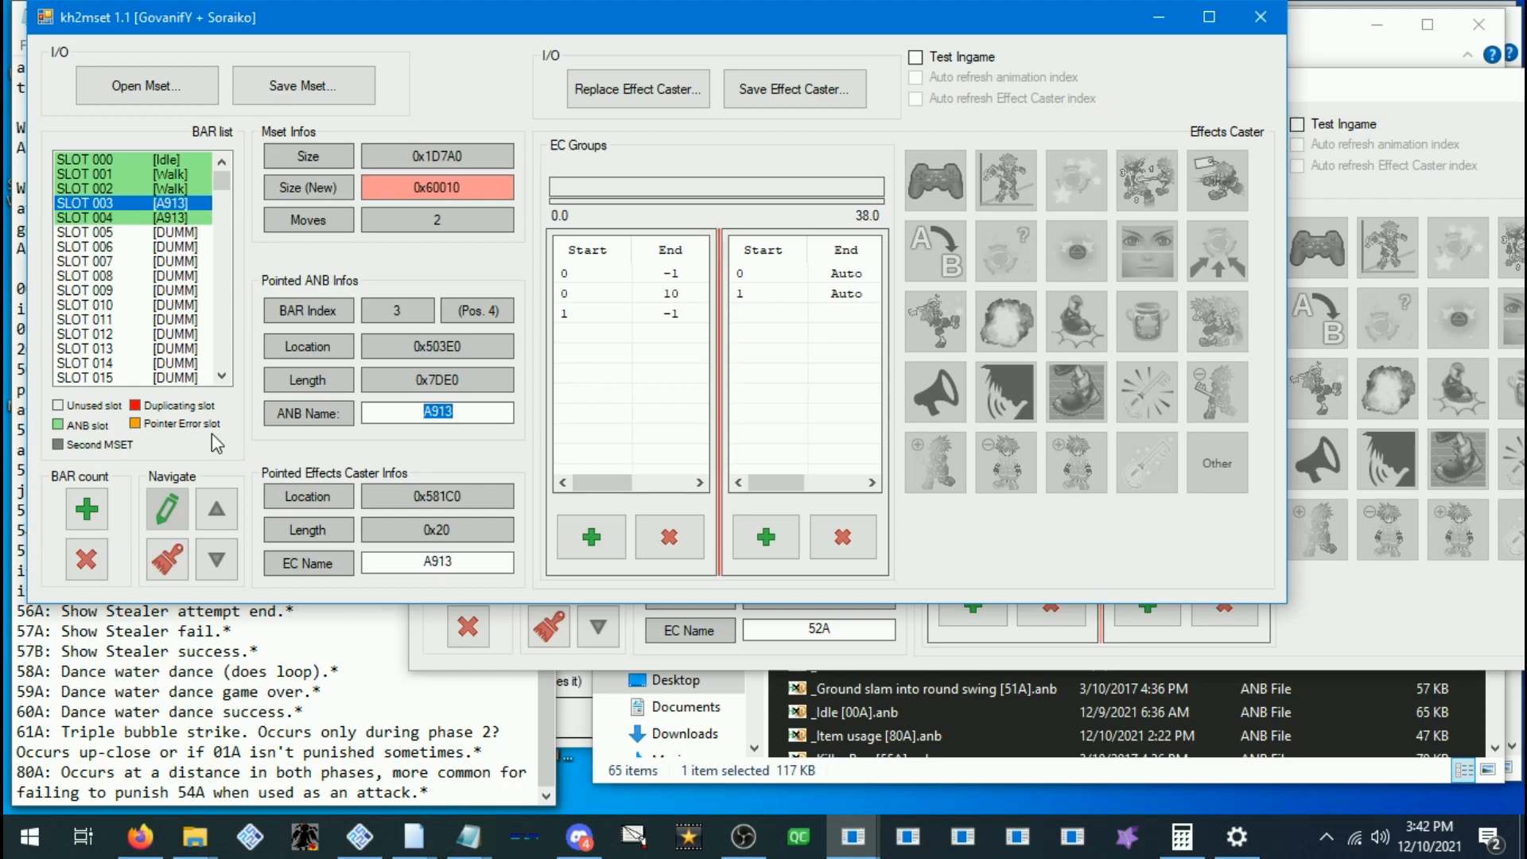
{"action": "type", "text": "Jump"}
{"action": "left_click", "coordinate": [108, 217]}
{"action": "left_click_drag", "start_coordinate": [361, 399], "coordinate": [342, 380]}
{"action": "type", "text": "Jum2"}
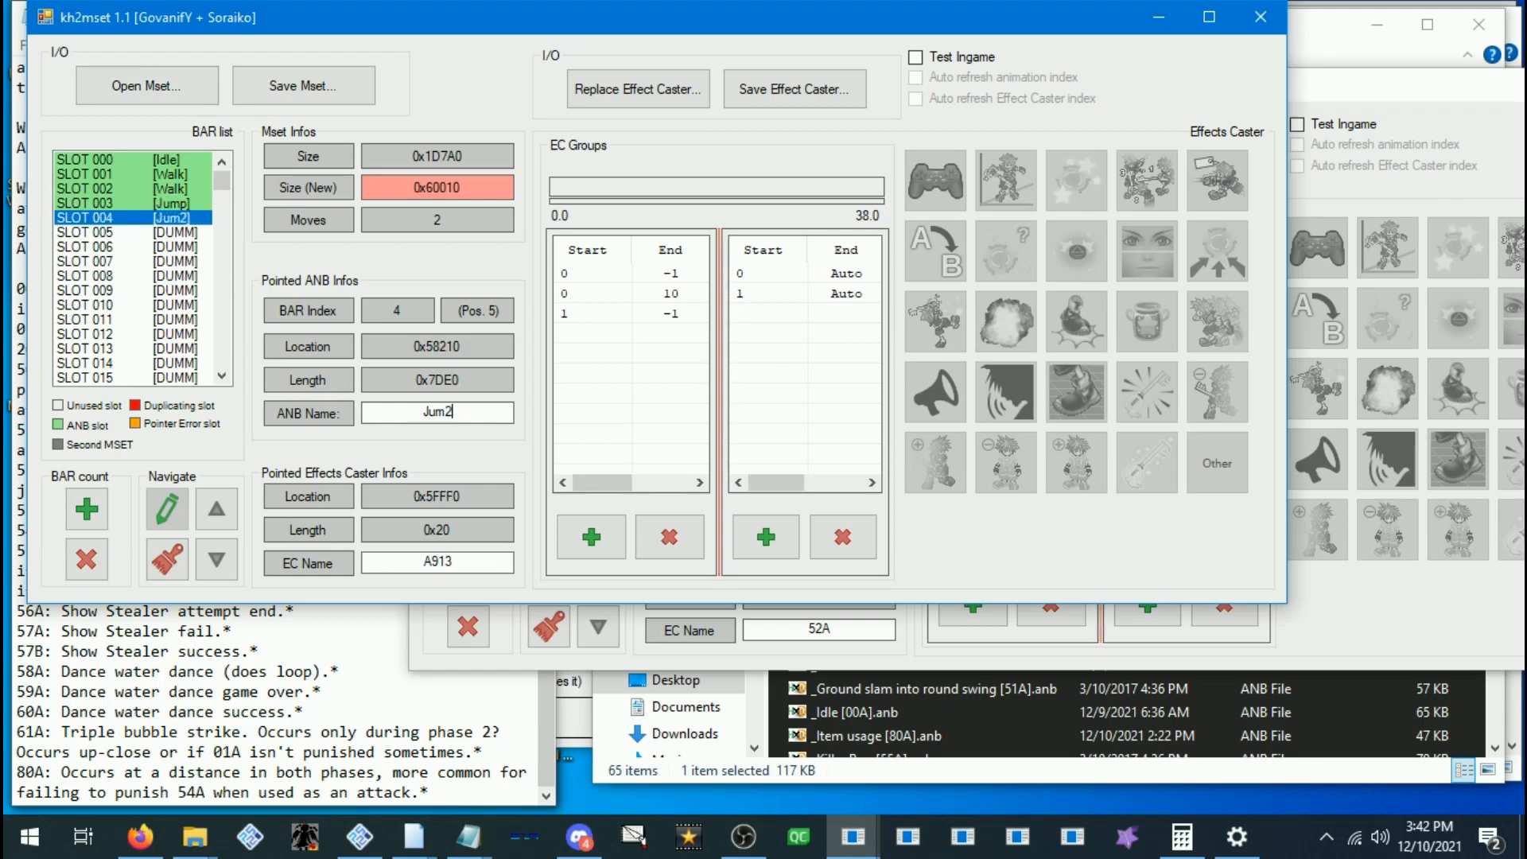
Alternate between slots 003 and 004 to compare their ANB and effect caster details
{"action": "left_click", "coordinate": [170, 221]}
{"action": "key", "text": "Up"}
{"action": "key", "text": "Down"}
{"action": "key", "text": "Up"}
{"action": "key", "text": "Down"}
{"action": "key", "text": "Up"}
{"action": "key", "text": "Down"}
{"action": "key", "text": "Up"}
{"action": "key", "text": "Down"}
{"action": "key", "text": "Up"}
{"action": "key", "text": "Down"}
{"action": "key", "text": "Up"}
{"action": "key", "text": "Down"}
{"action": "key", "text": "Up"}
{"action": "key", "text": "Down"}
{"action": "key", "text": "Up"}
{"action": "key", "text": "Down"}
{"action": "key", "text": "Up"}
{"action": "key", "text": "Down"}
Load _Banishing Blade Land [54A].anb into slot 005 of the new moveset, checking the matching slot in the reference moveset
{"action": "key", "text": "Down"}
{"action": "left_click", "coordinate": [163, 501]}
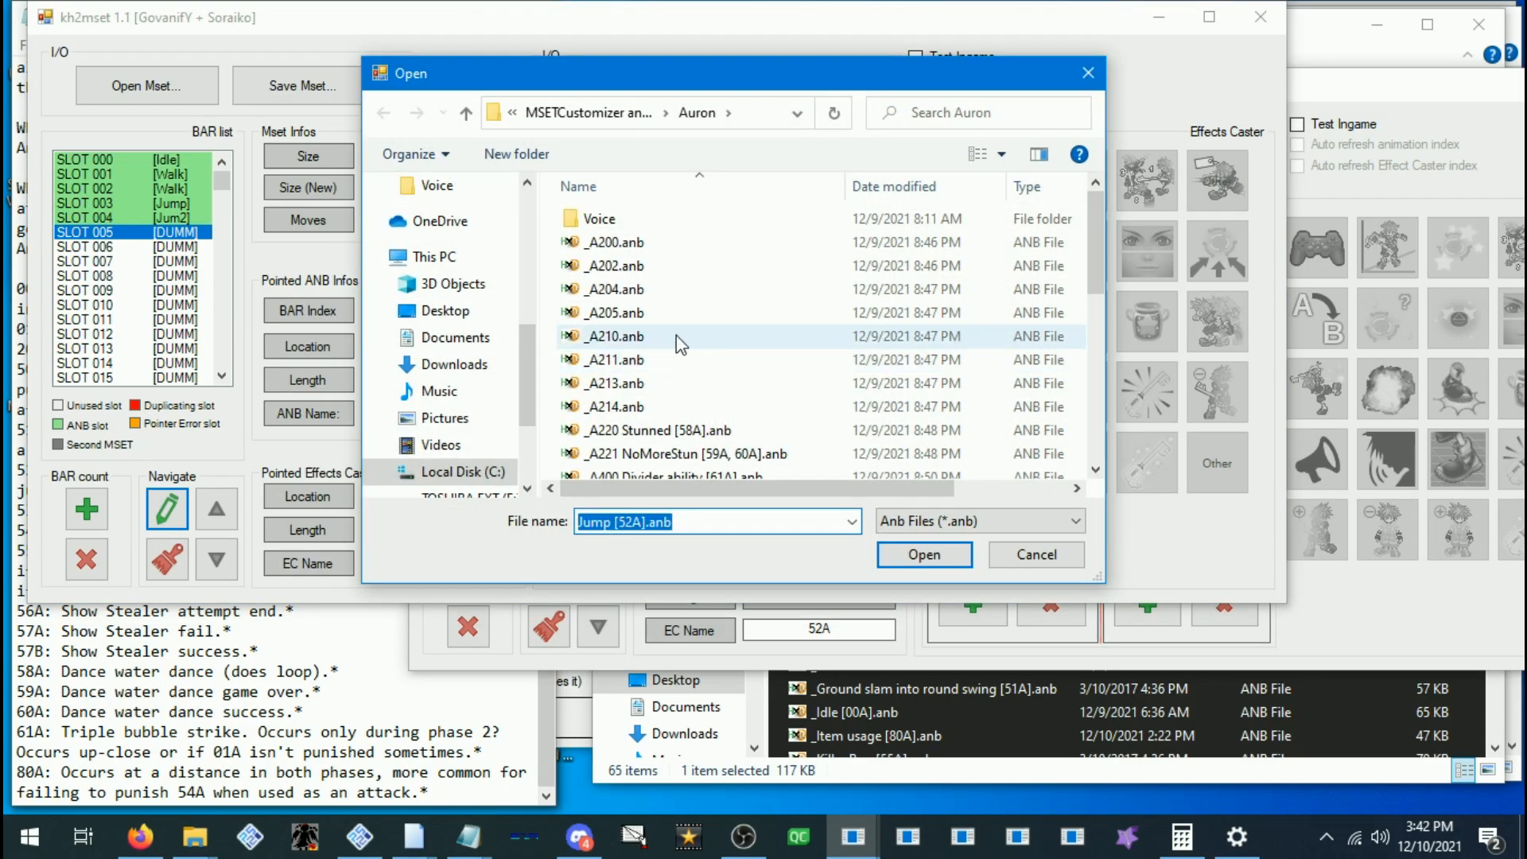
{"action": "scroll", "coordinate": [706, 329], "scroll_direction": "down", "scroll_amount": 5}
{"action": "scroll", "coordinate": [704, 322], "scroll_direction": "up", "scroll_amount": 1}
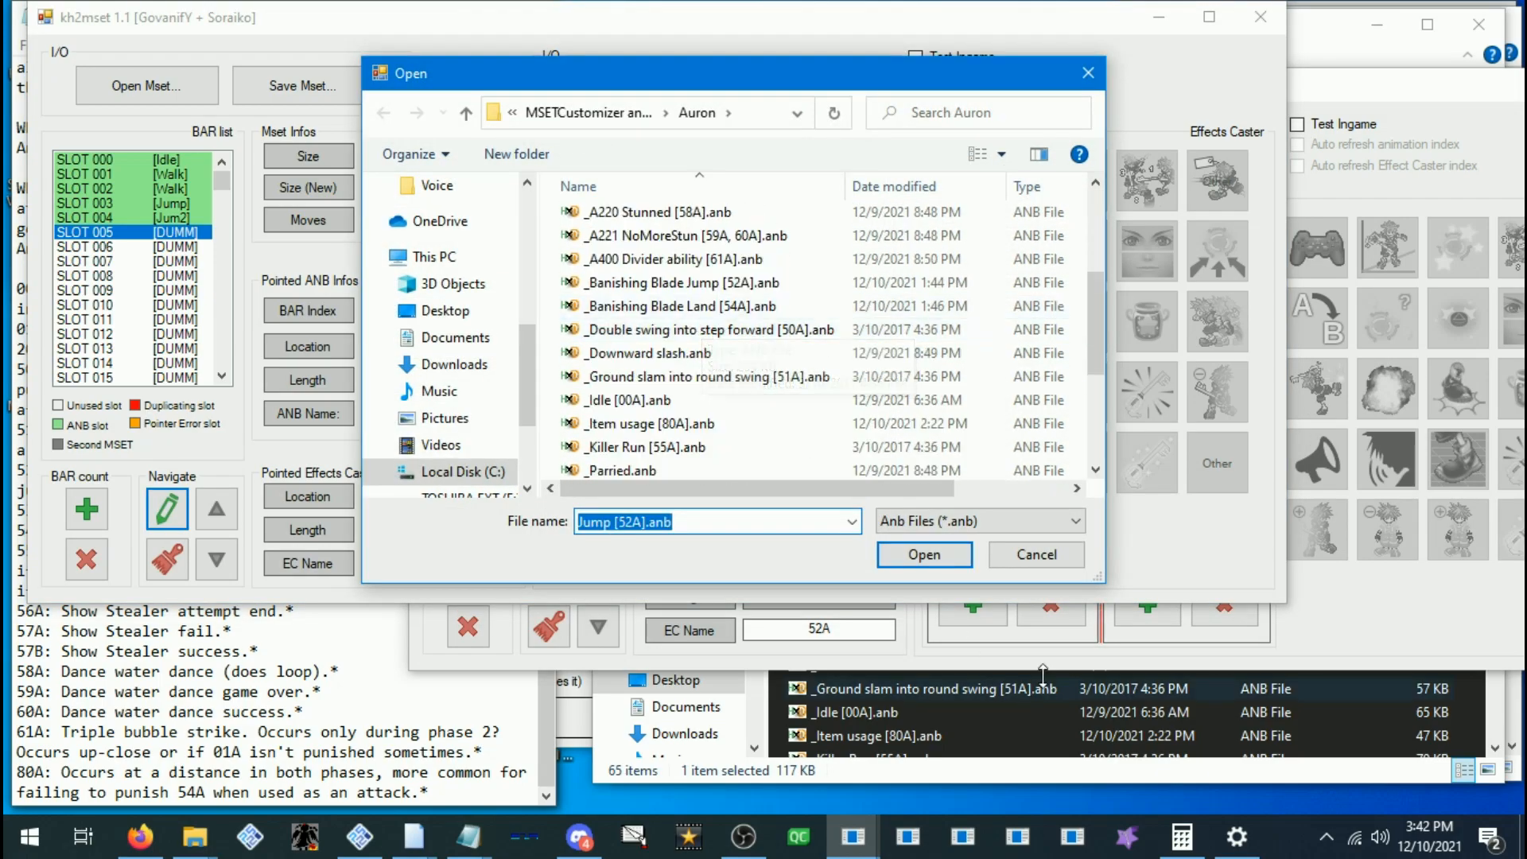
{"action": "left_click", "coordinate": [1240, 657]}
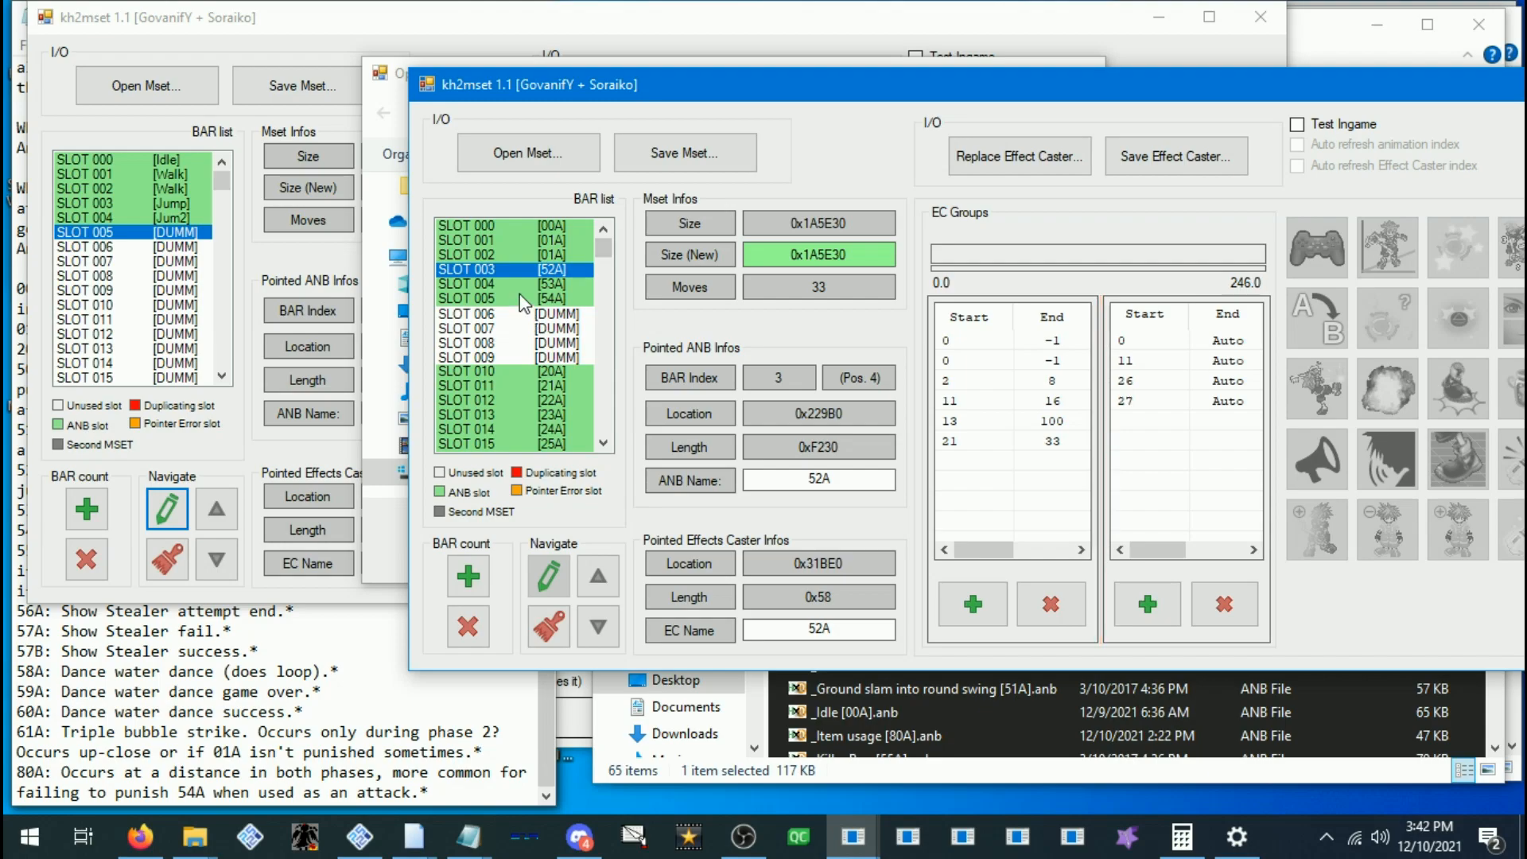
{"action": "left_click", "coordinate": [370, 562]}
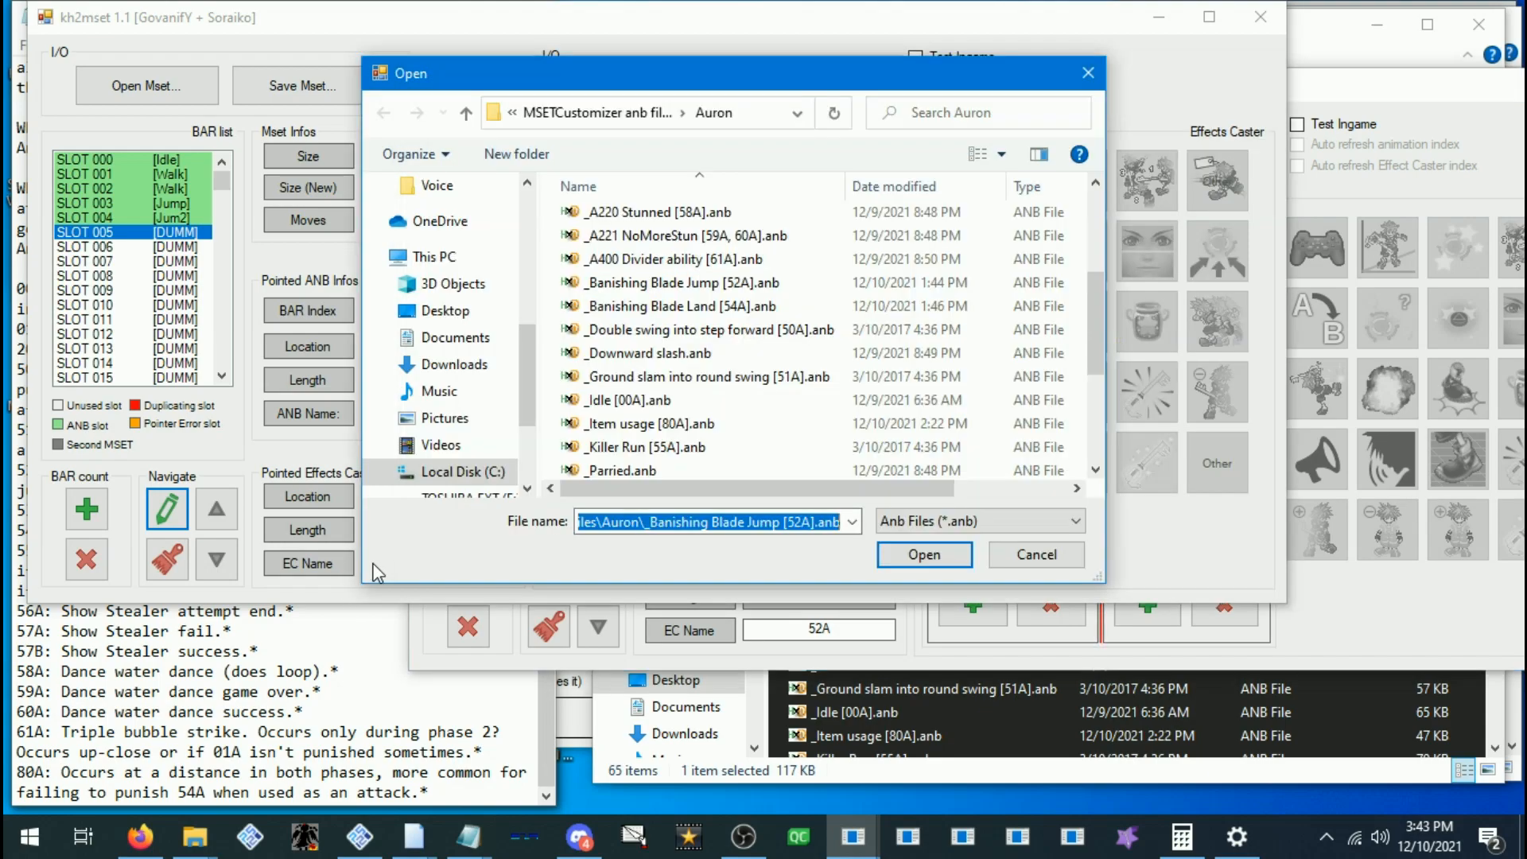
{"action": "double_click", "coordinate": [681, 306]}
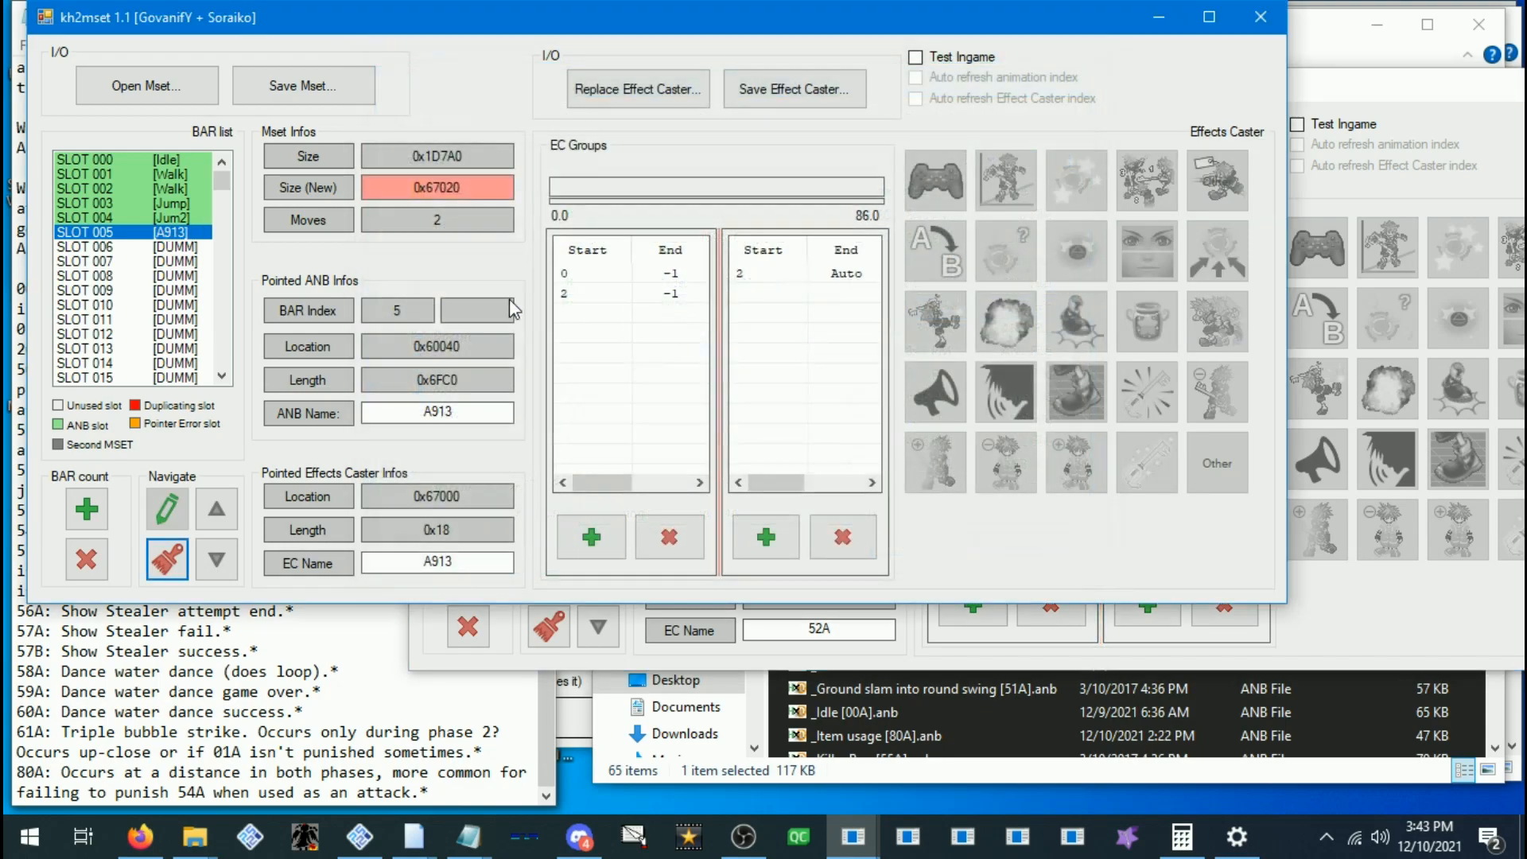
Rename the ANB of slot 005 to Land
{"action": "double_click", "coordinate": [475, 411]}
{"action": "type", "text": "Land"}
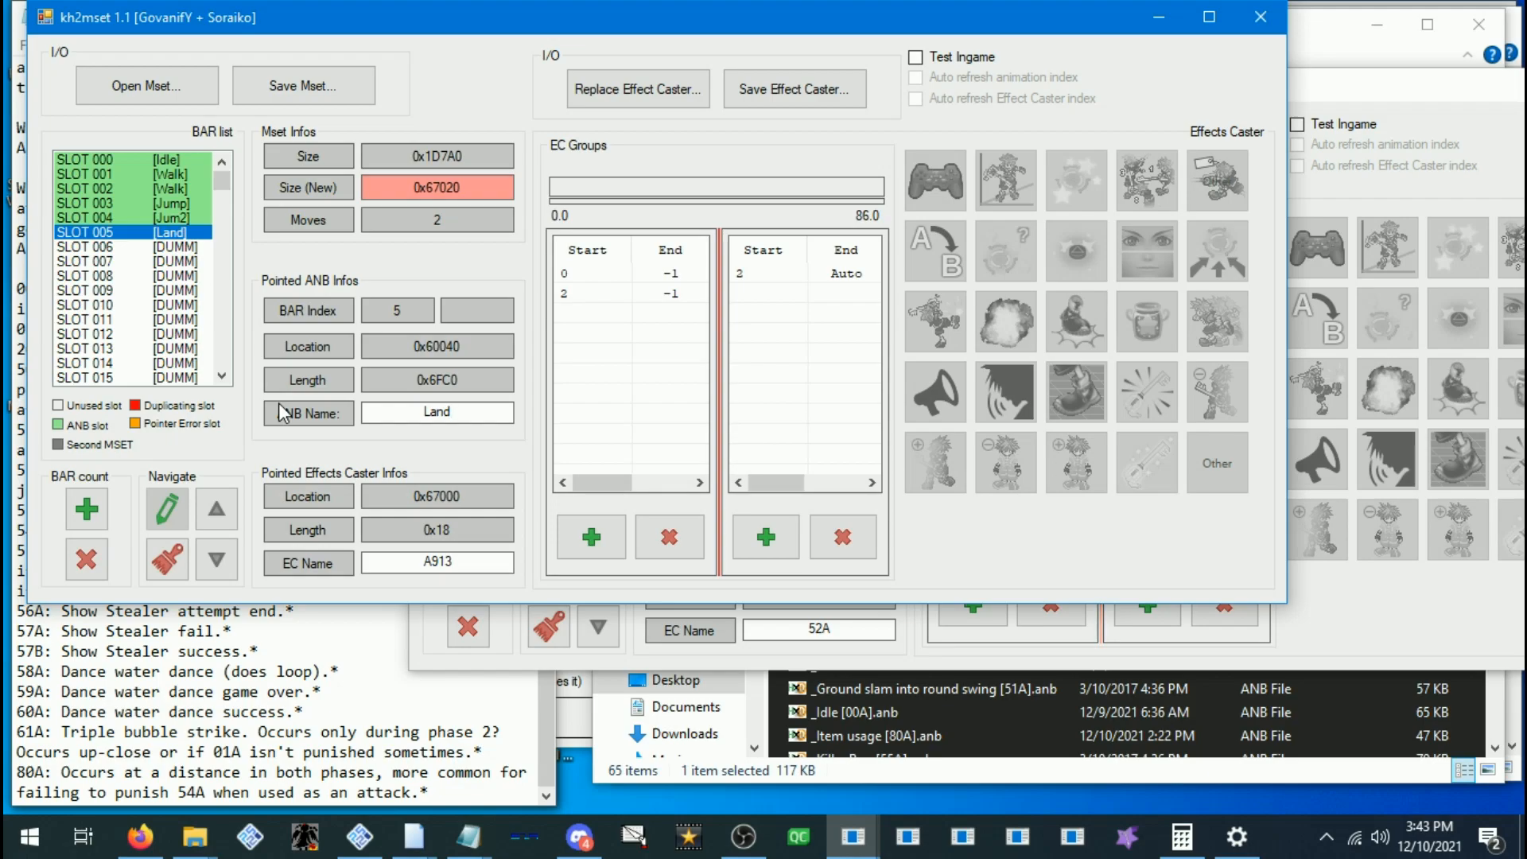
{"action": "left_click", "coordinate": [151, 235]}
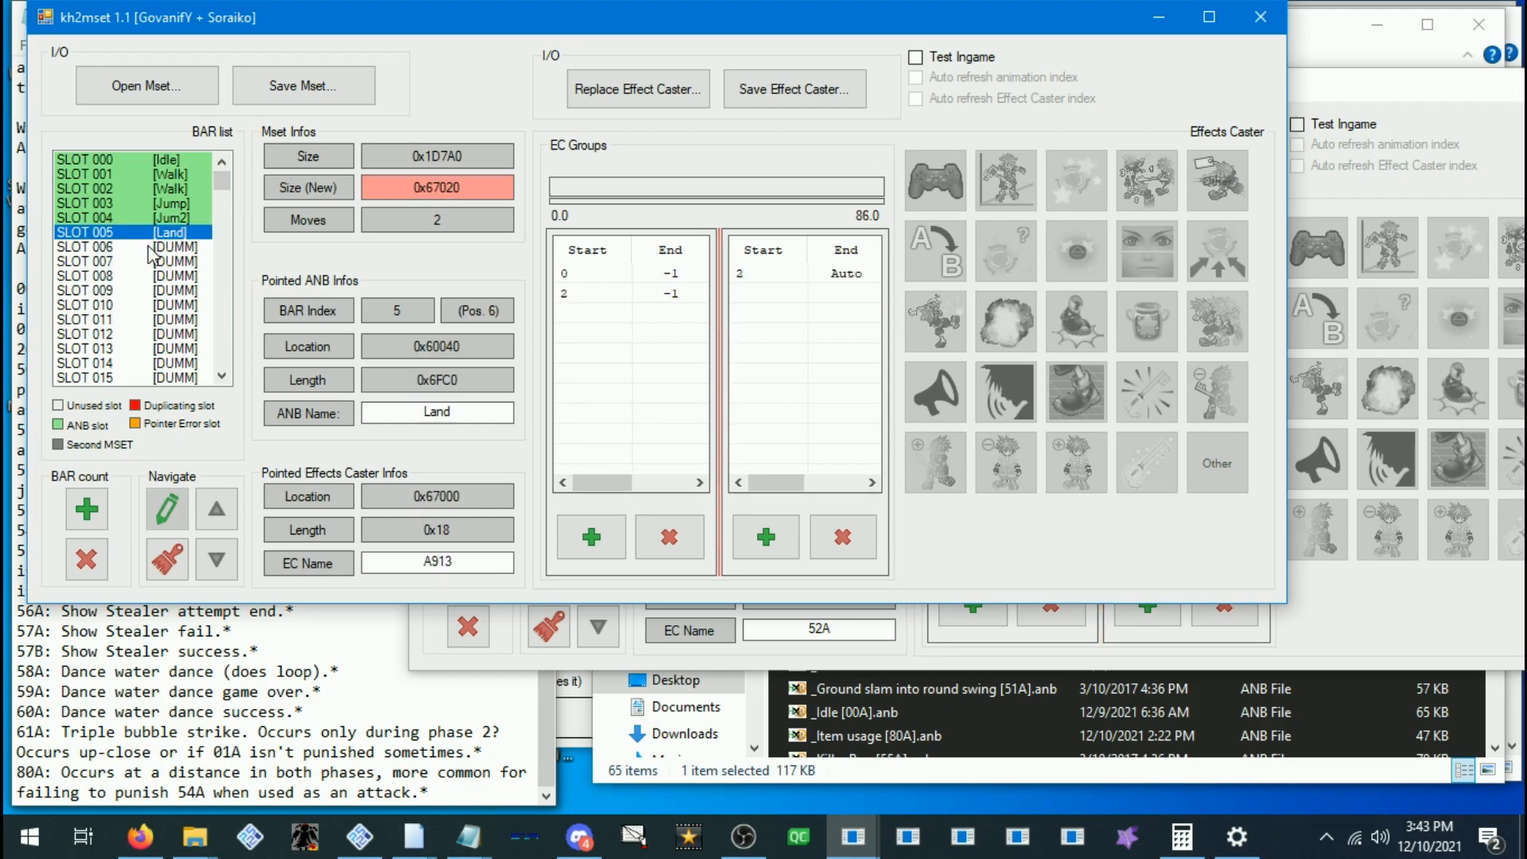
Examine the animations and effect caster entries of slots 010 to 017 in the reference moveset
{"action": "left_click", "coordinate": [906, 617]}
{"action": "scroll", "coordinate": [537, 346], "scroll_direction": "down", "scroll_amount": 2}
{"action": "scroll", "coordinate": [538, 347], "scroll_direction": "down", "scroll_amount": 2}
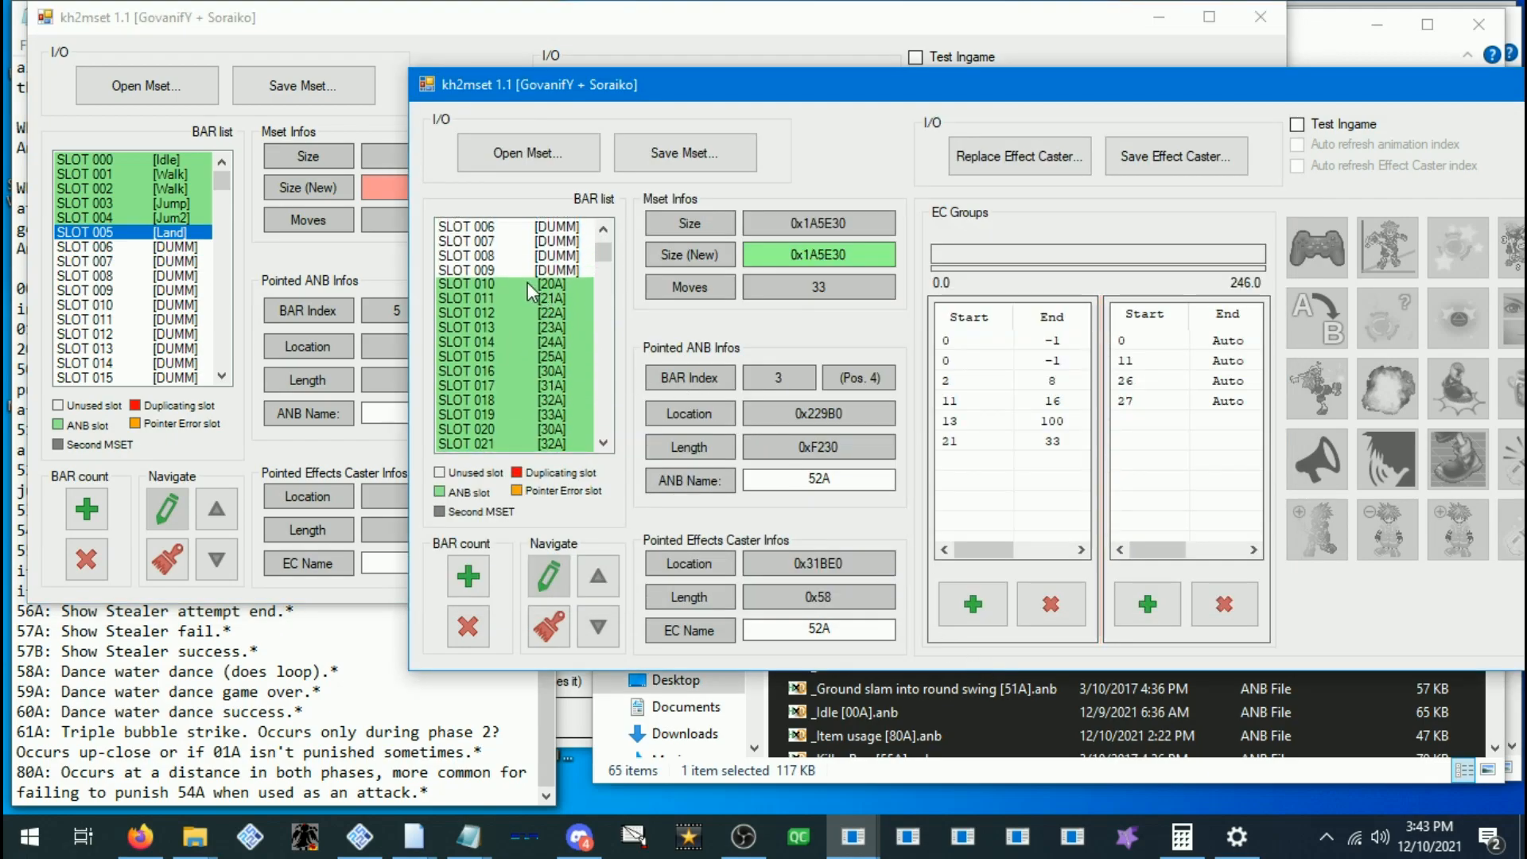
{"action": "left_click", "coordinate": [508, 286]}
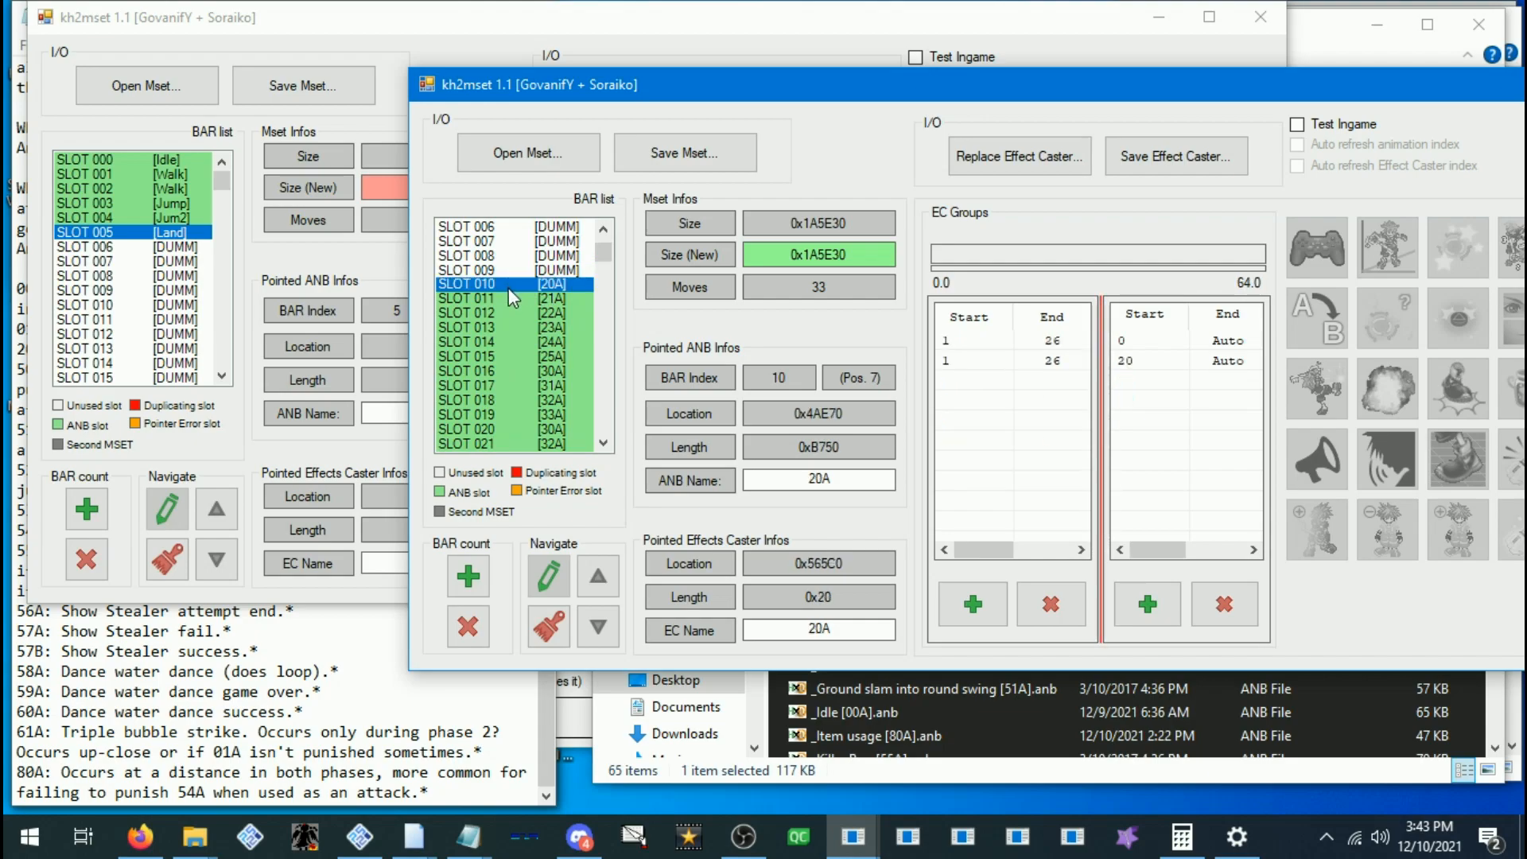
{"action": "scroll", "coordinate": [516, 314], "scroll_direction": "up", "scroll_amount": 1}
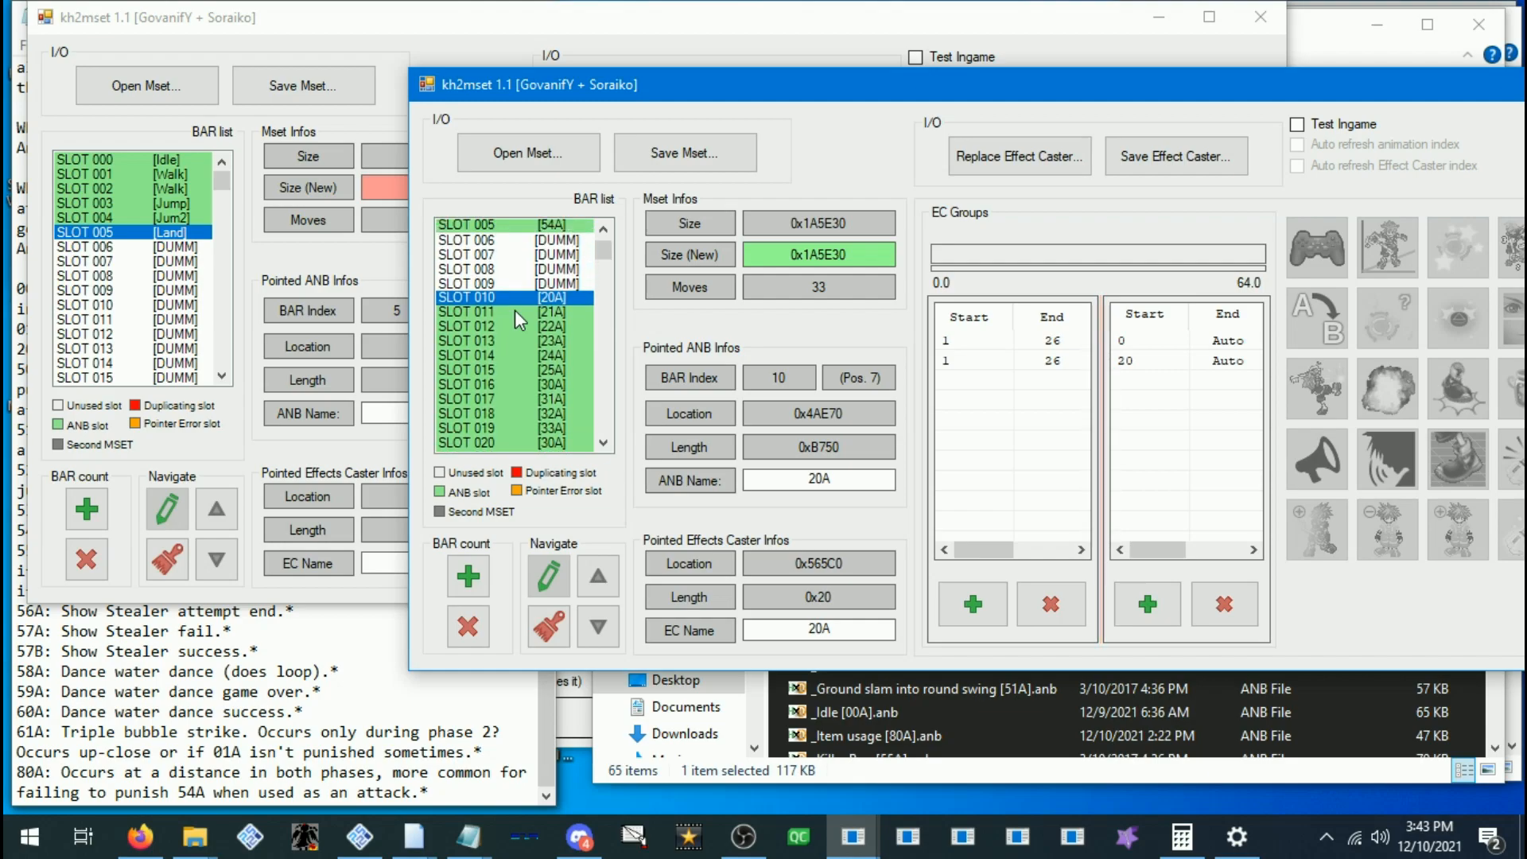
{"action": "scroll", "coordinate": [514, 308], "scroll_direction": "down", "scroll_amount": 2}
{"action": "scroll", "coordinate": [528, 315], "scroll_direction": "up", "scroll_amount": 1}
{"action": "left_click", "coordinate": [551, 298]}
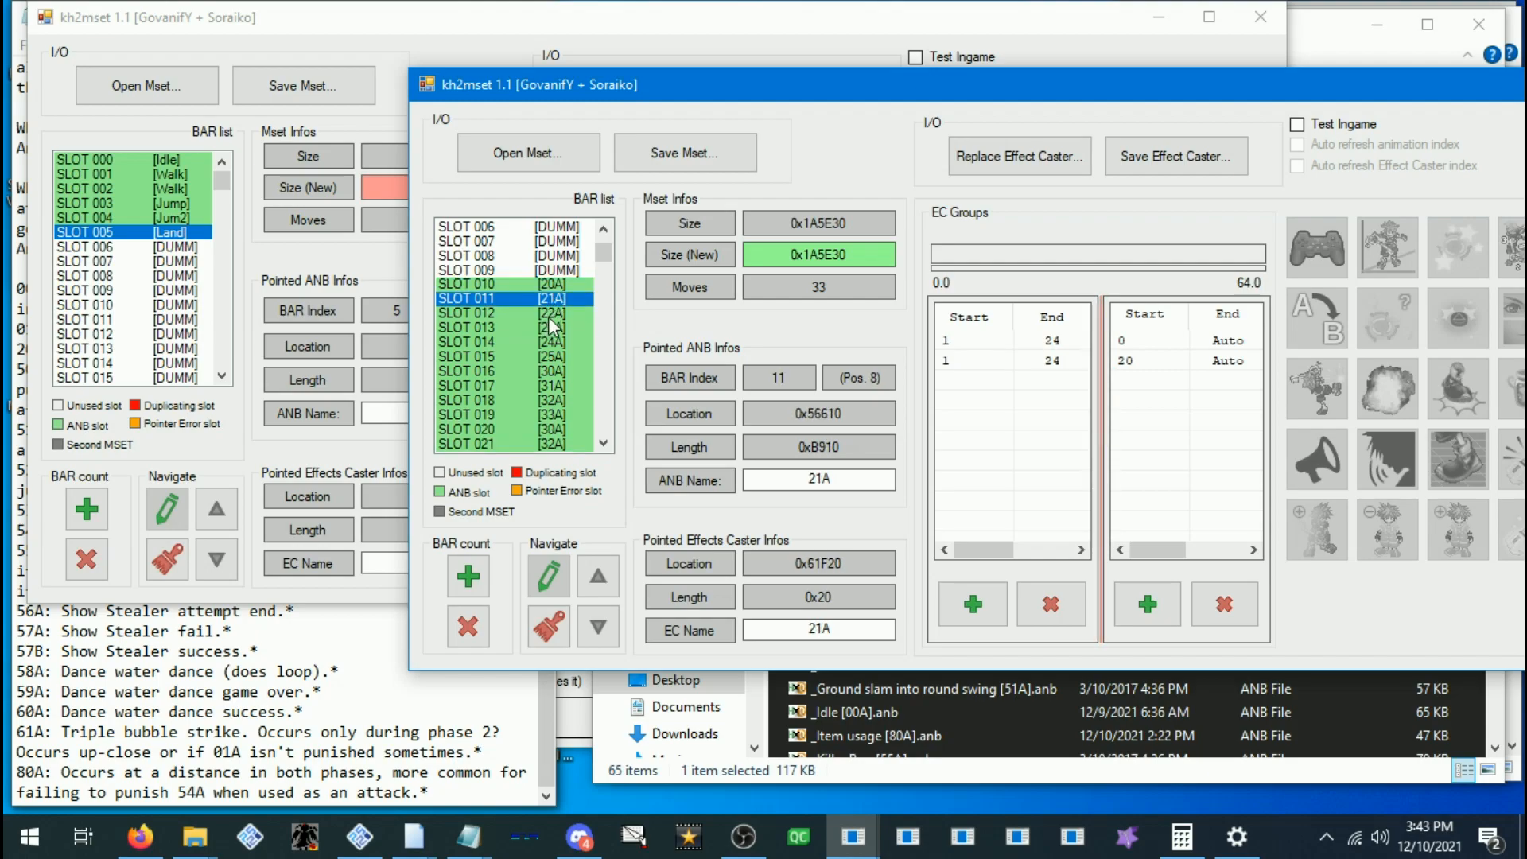
{"action": "left_click", "coordinate": [555, 312]}
{"action": "left_click", "coordinate": [544, 329]}
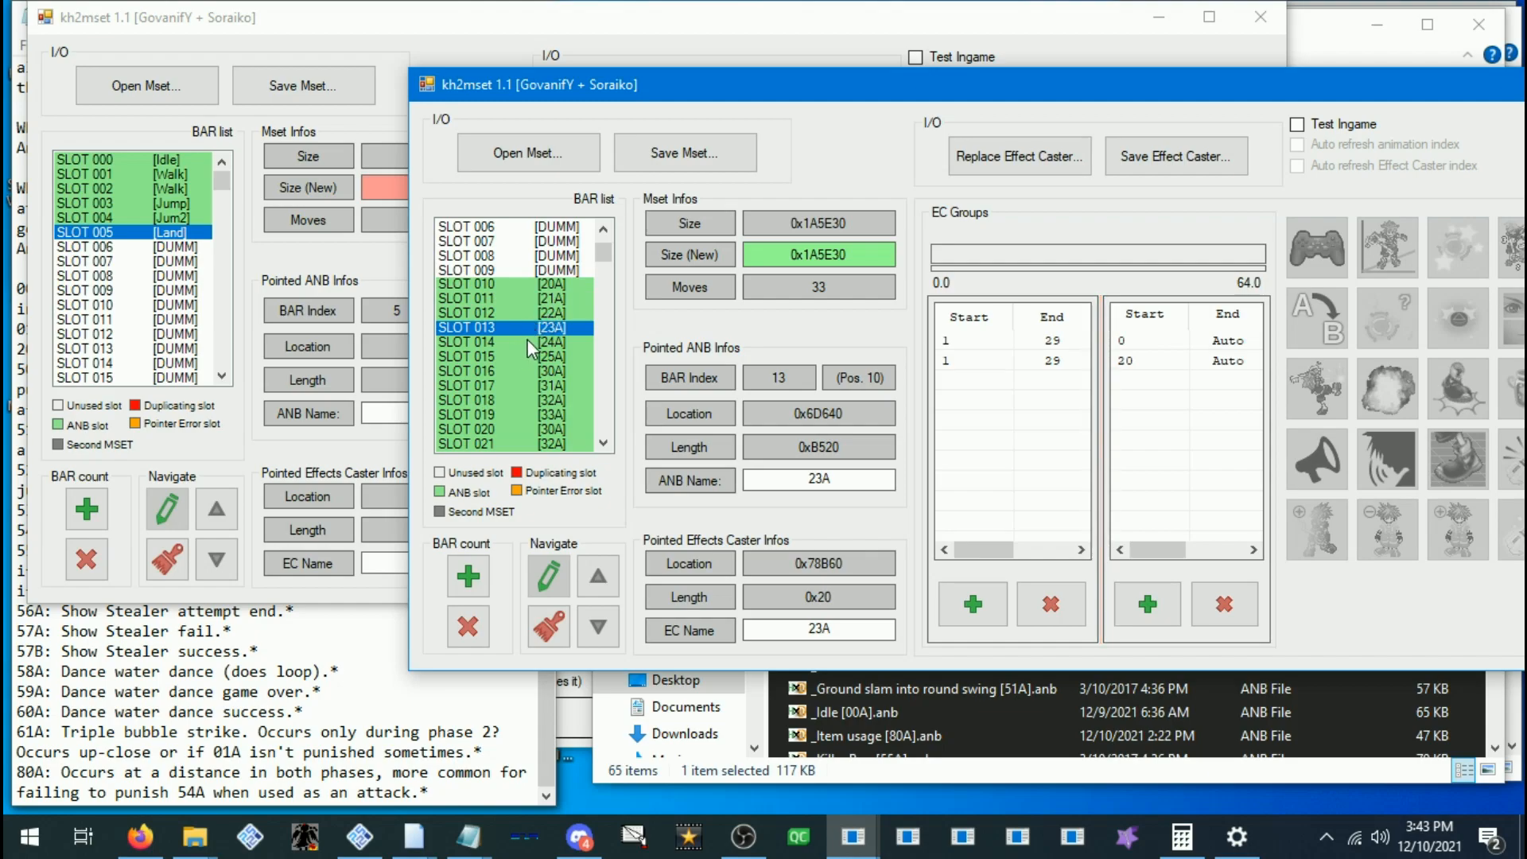
{"action": "left_click", "coordinate": [528, 340]}
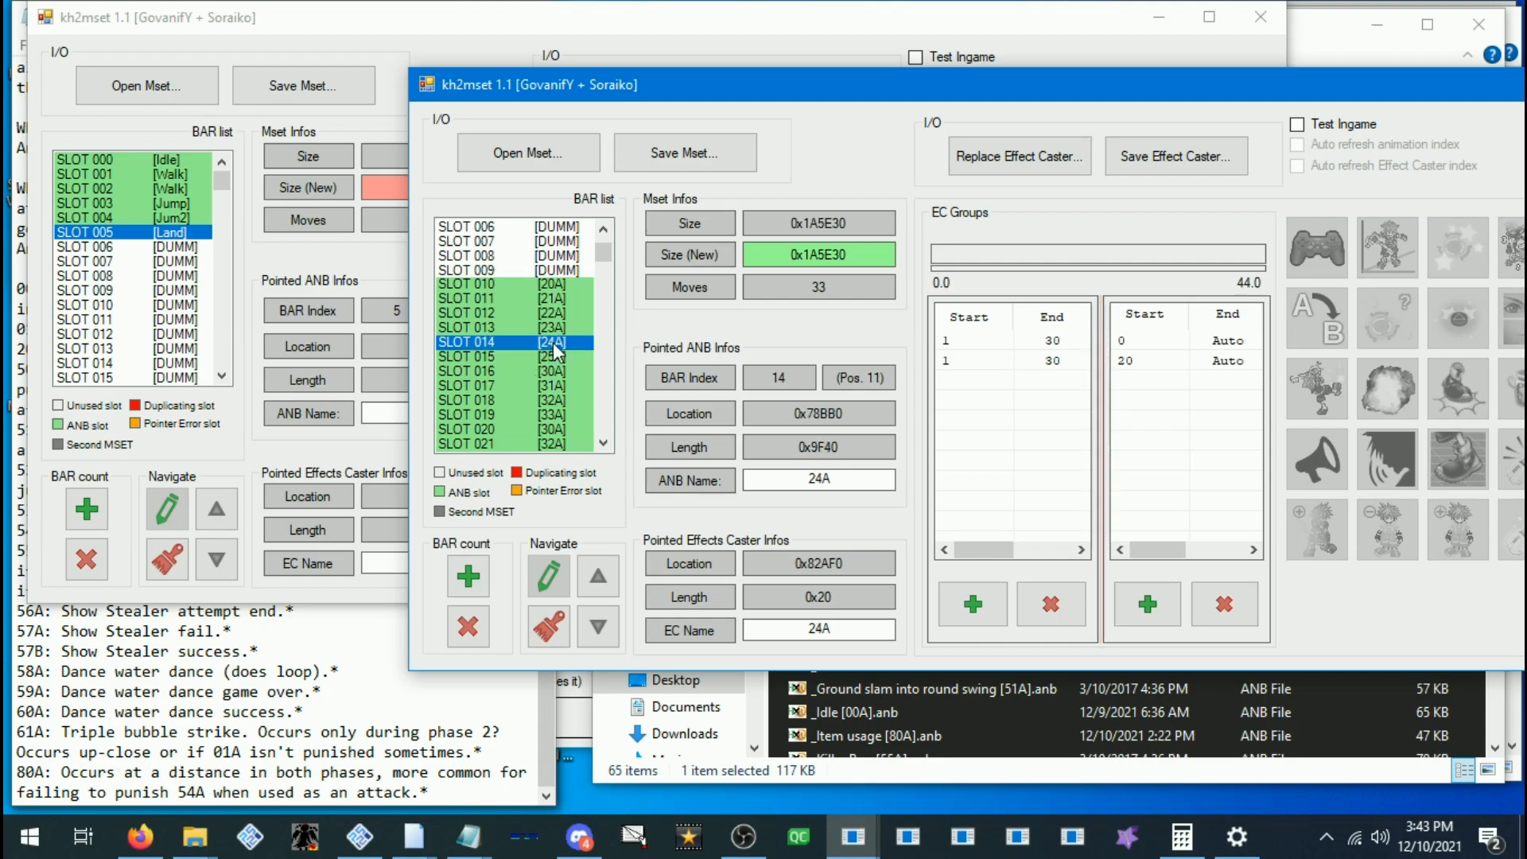
{"action": "left_click", "coordinate": [533, 375]}
{"action": "scroll", "coordinate": [533, 342], "scroll_direction": "down", "scroll_amount": 1}
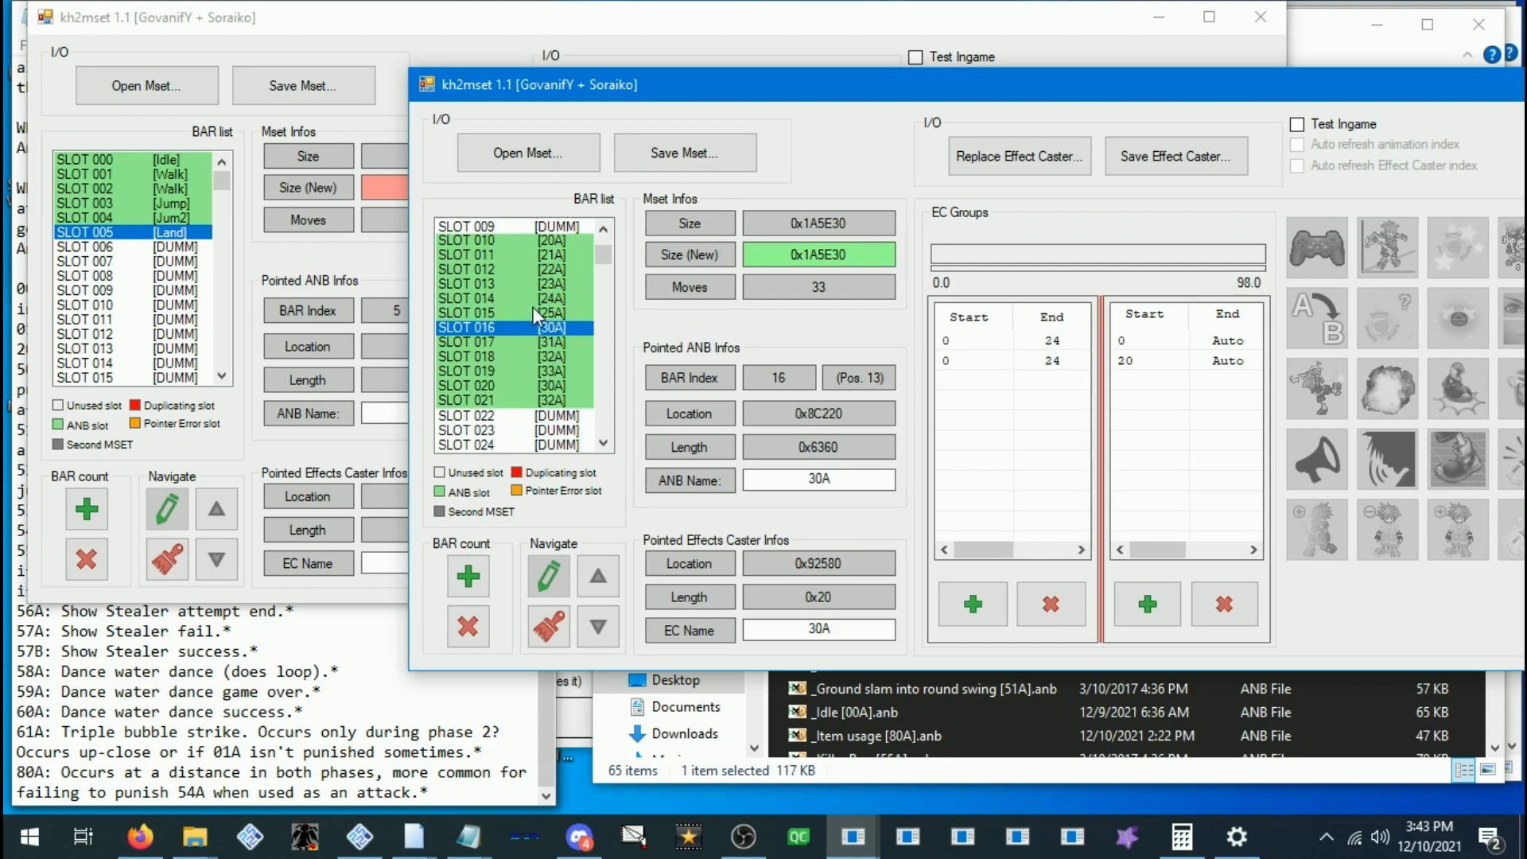
{"action": "left_click", "coordinate": [543, 350]}
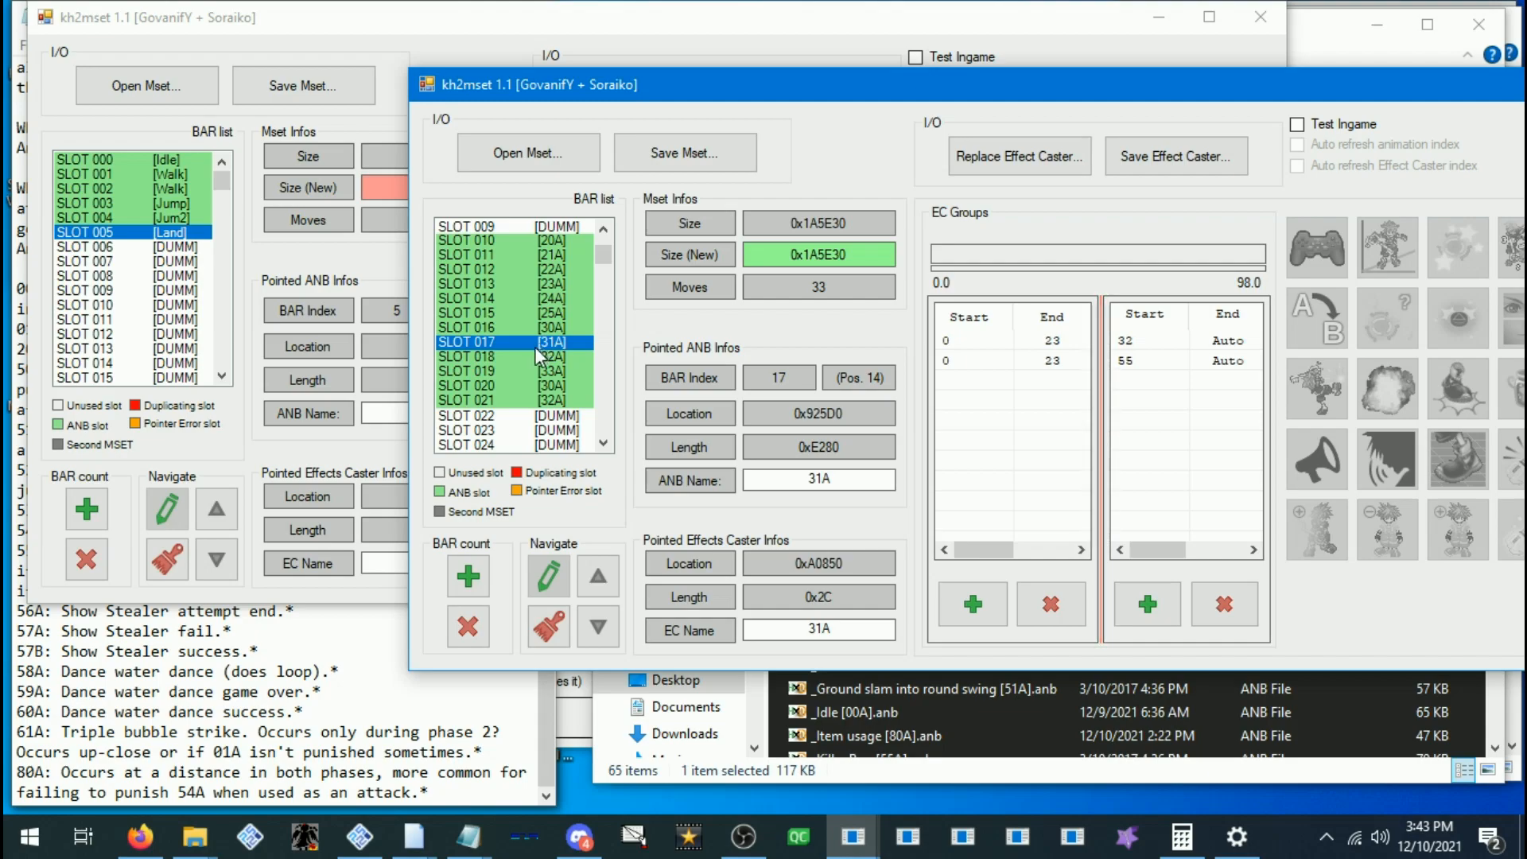
Examine the animations and effect caster entries of slots 018 to 021 in the reference moveset
{"action": "left_click", "coordinate": [533, 362]}
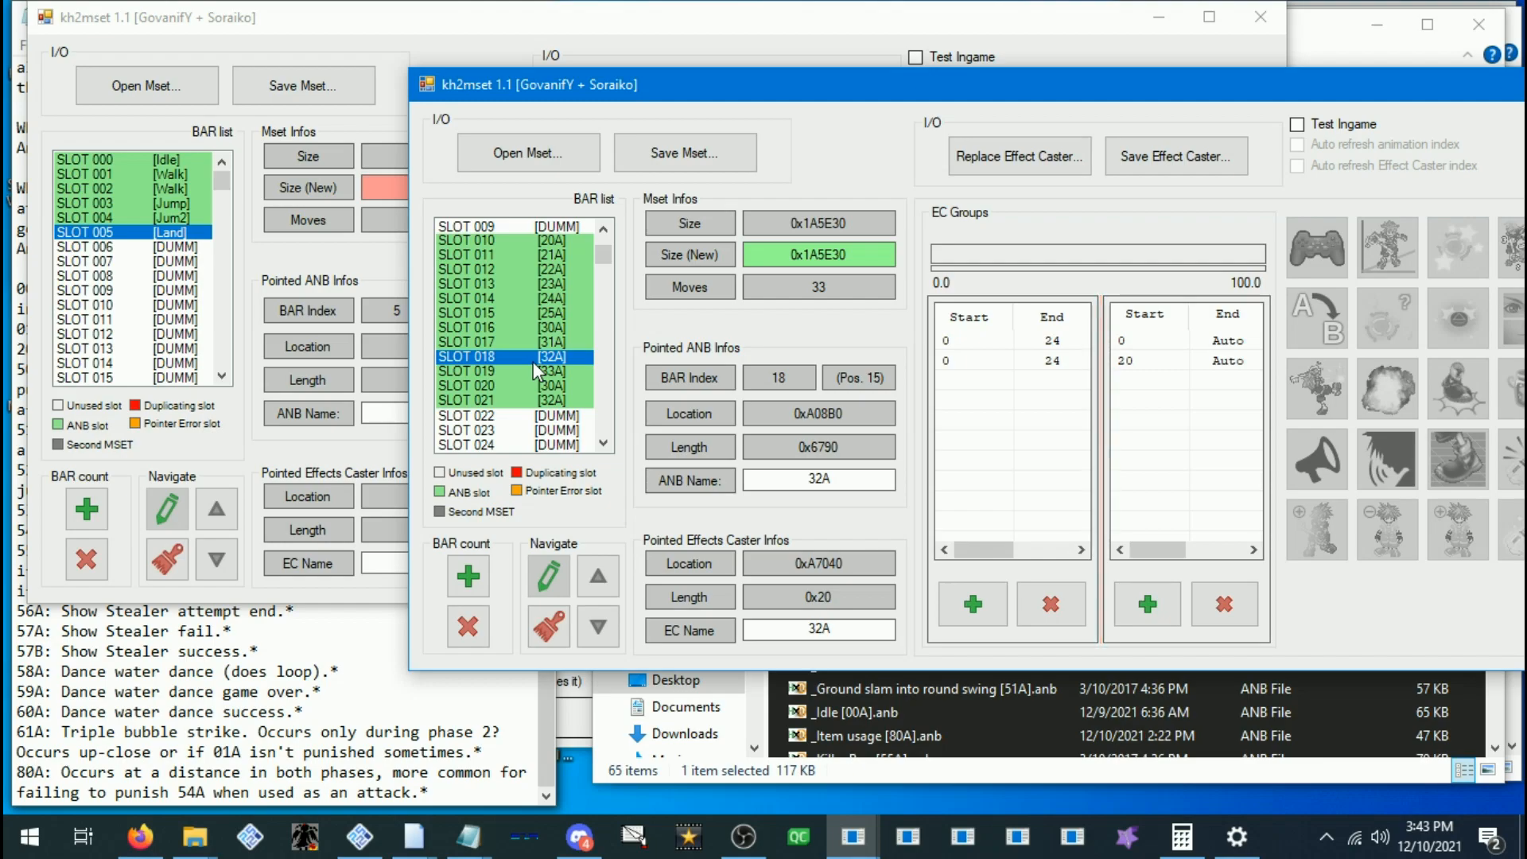
{"action": "left_click", "coordinate": [544, 373]}
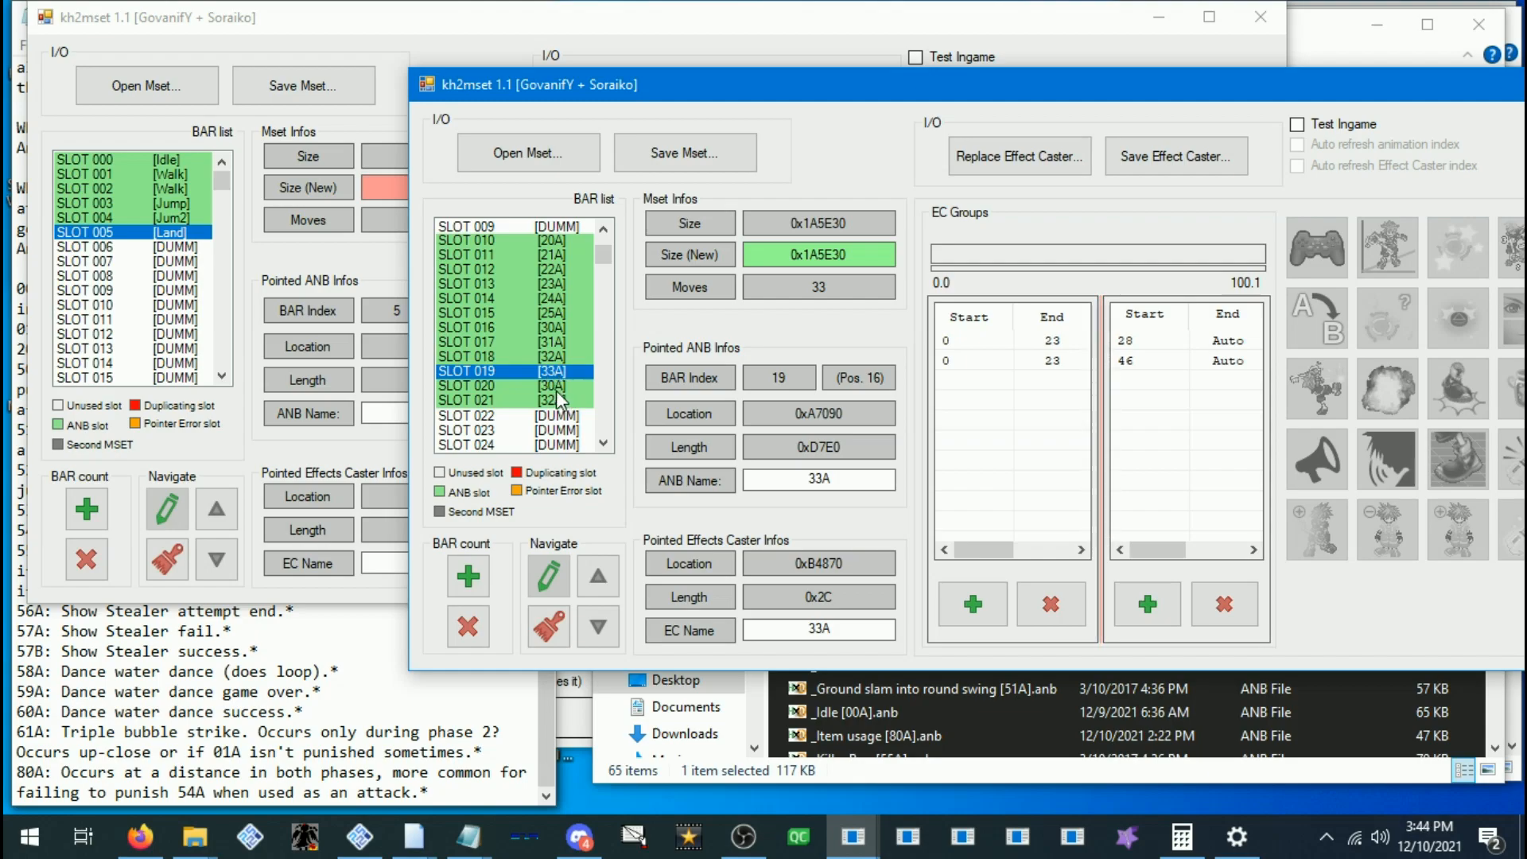
{"action": "left_click", "coordinate": [568, 388]}
{"action": "left_click", "coordinate": [496, 400]}
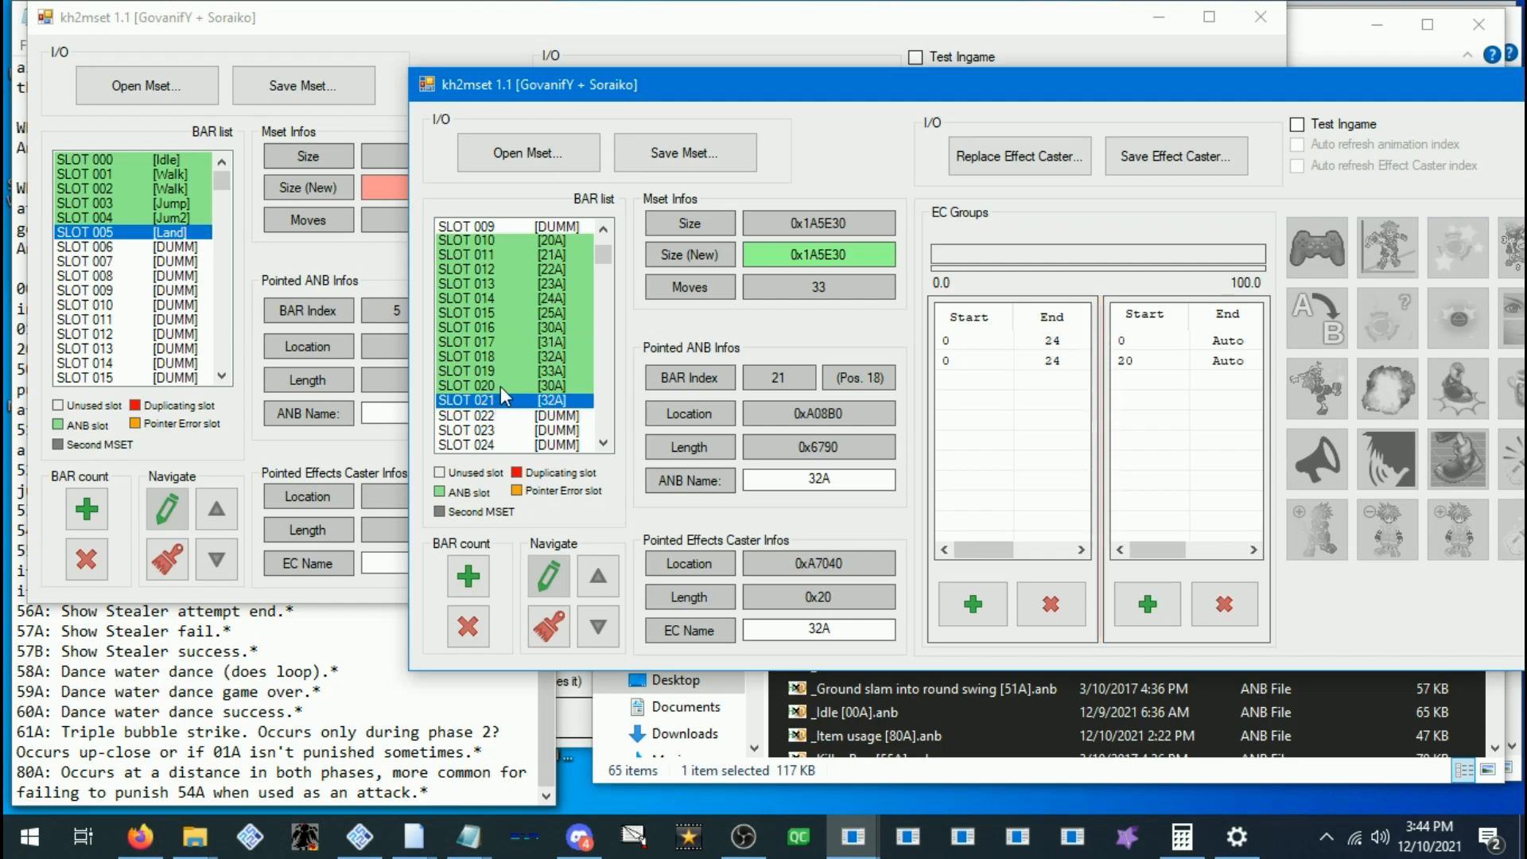
{"action": "left_click", "coordinate": [555, 386]}
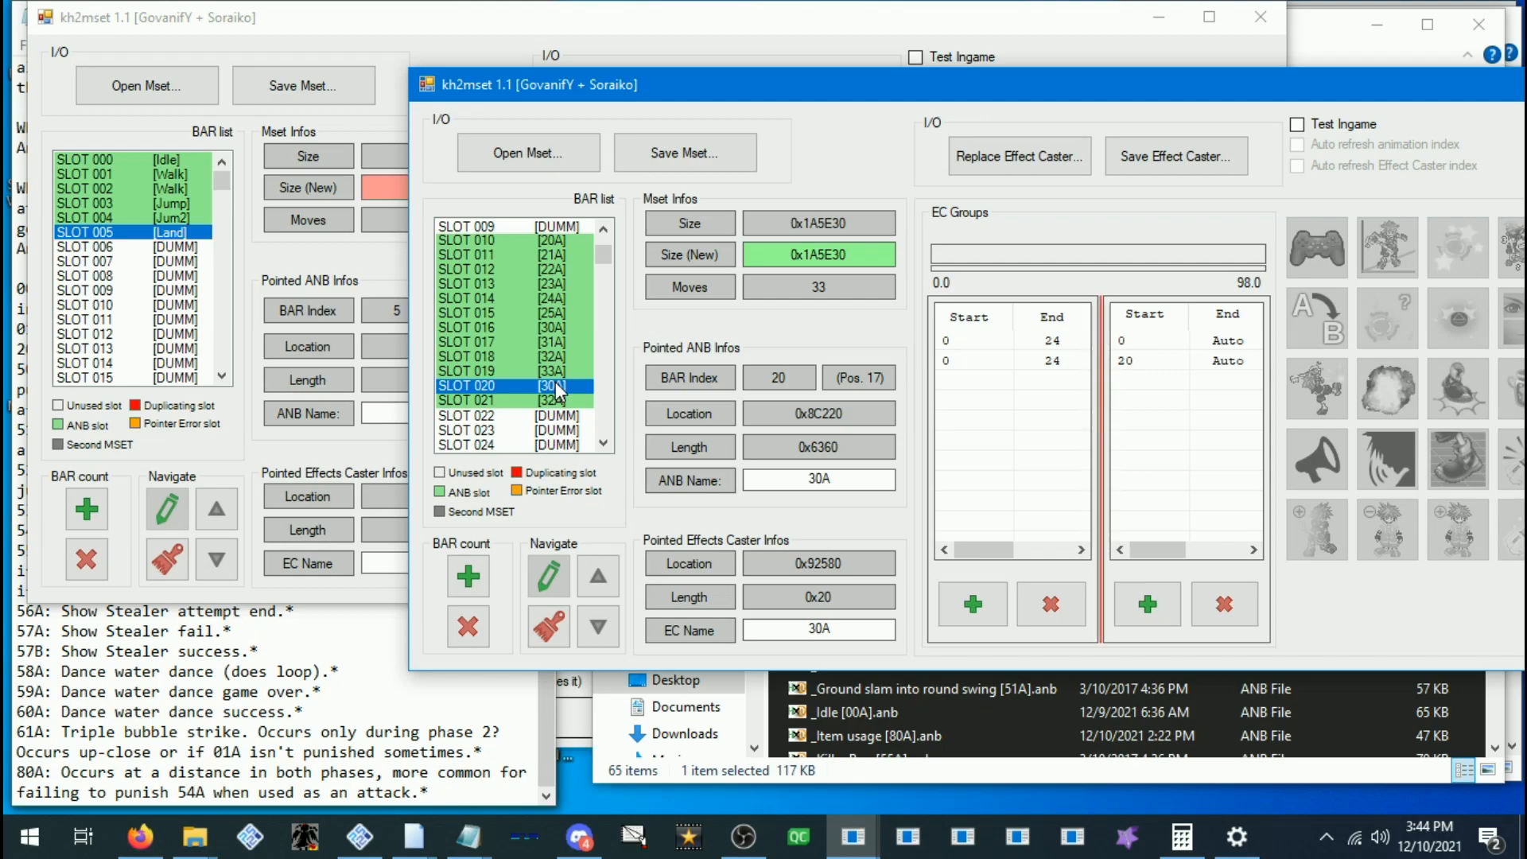
{"action": "left_click", "coordinate": [533, 401]}
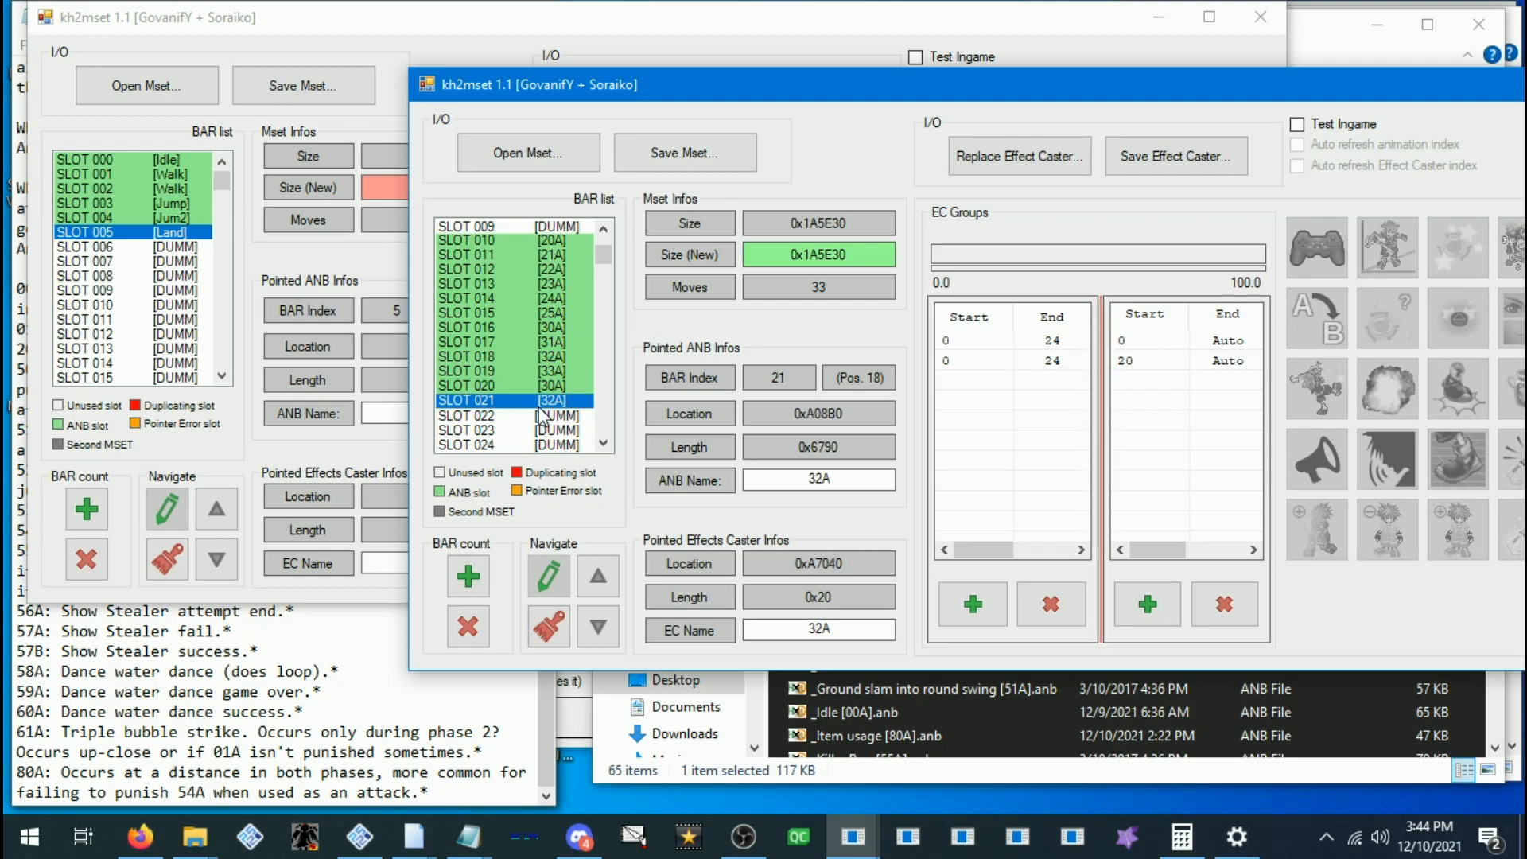
{"action": "left_click", "coordinate": [560, 385]}
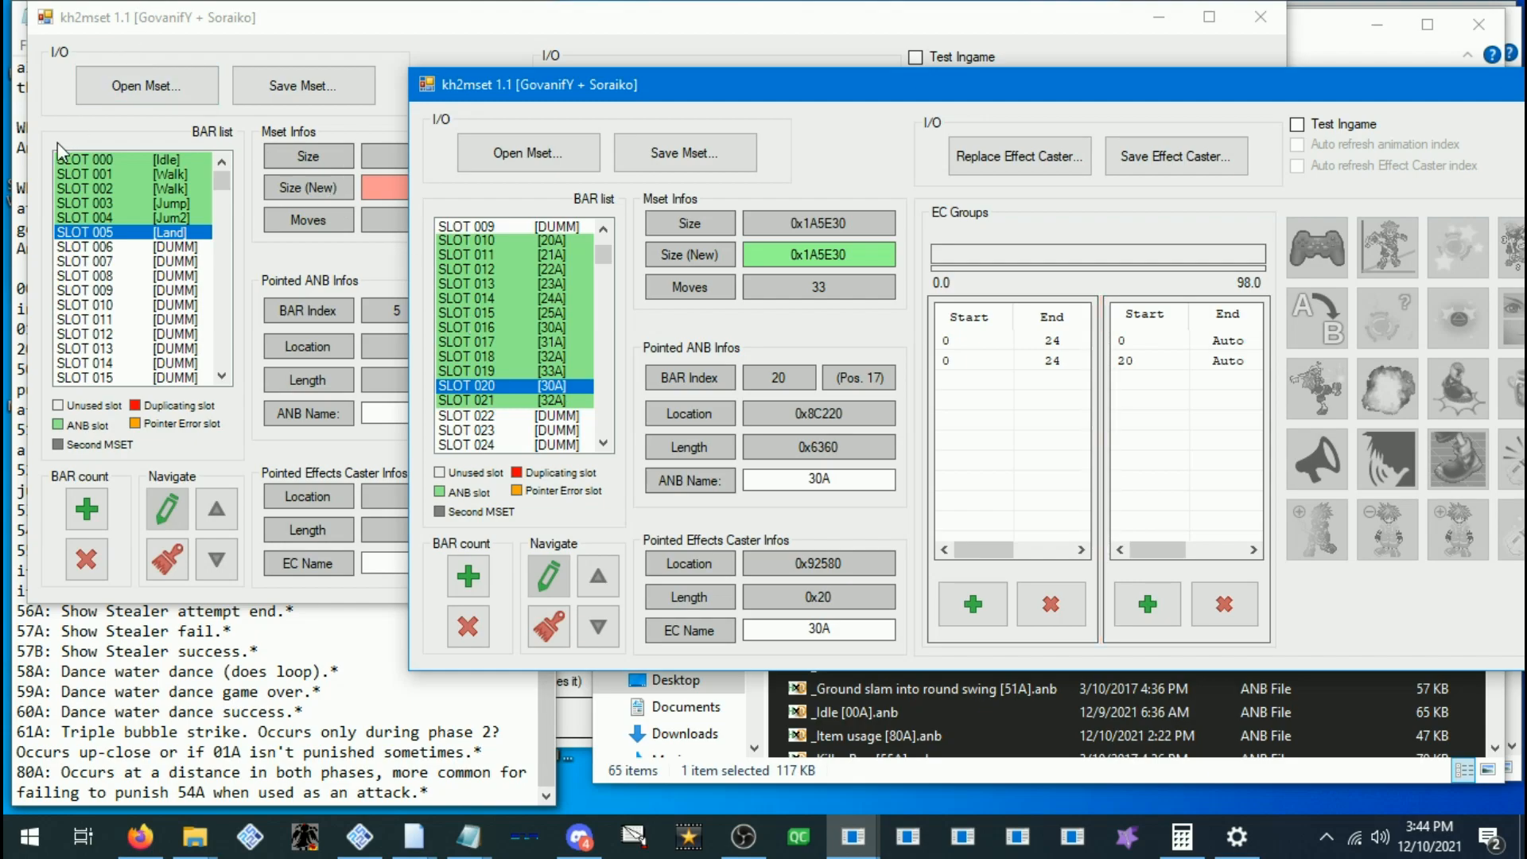
Load _A200.anb into slot 010 of the new moveset
{"action": "scroll", "coordinate": [163, 270], "scroll_direction": "down", "scroll_amount": 1}
{"action": "left_click", "coordinate": [149, 262]}
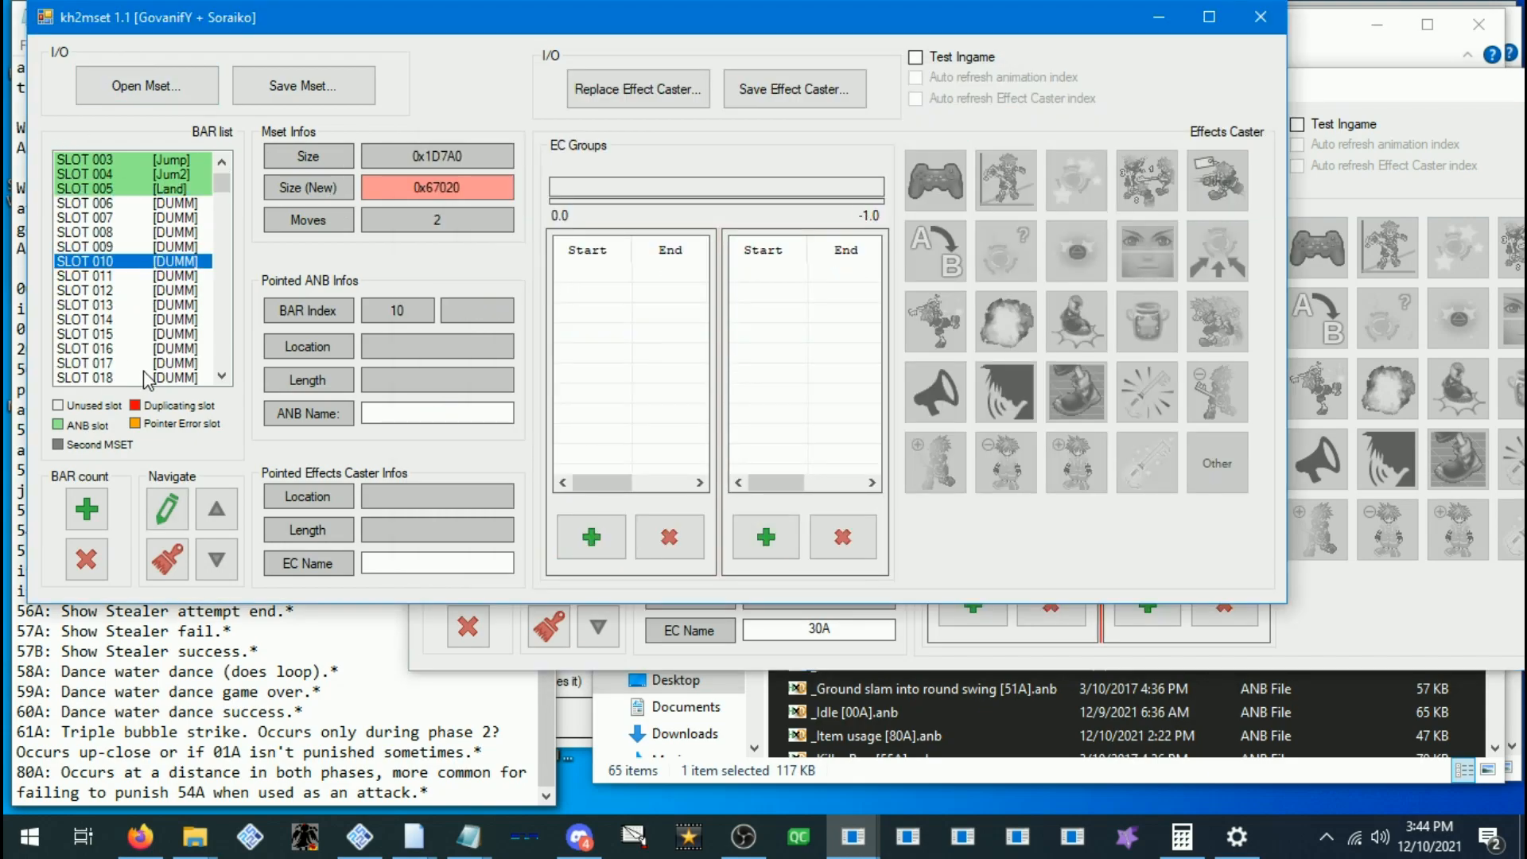
{"action": "left_click", "coordinate": [167, 509]}
{"action": "scroll", "coordinate": [716, 358], "scroll_direction": "down", "scroll_amount": 1}
{"action": "scroll", "coordinate": [676, 326], "scroll_direction": "up", "scroll_amount": 1}
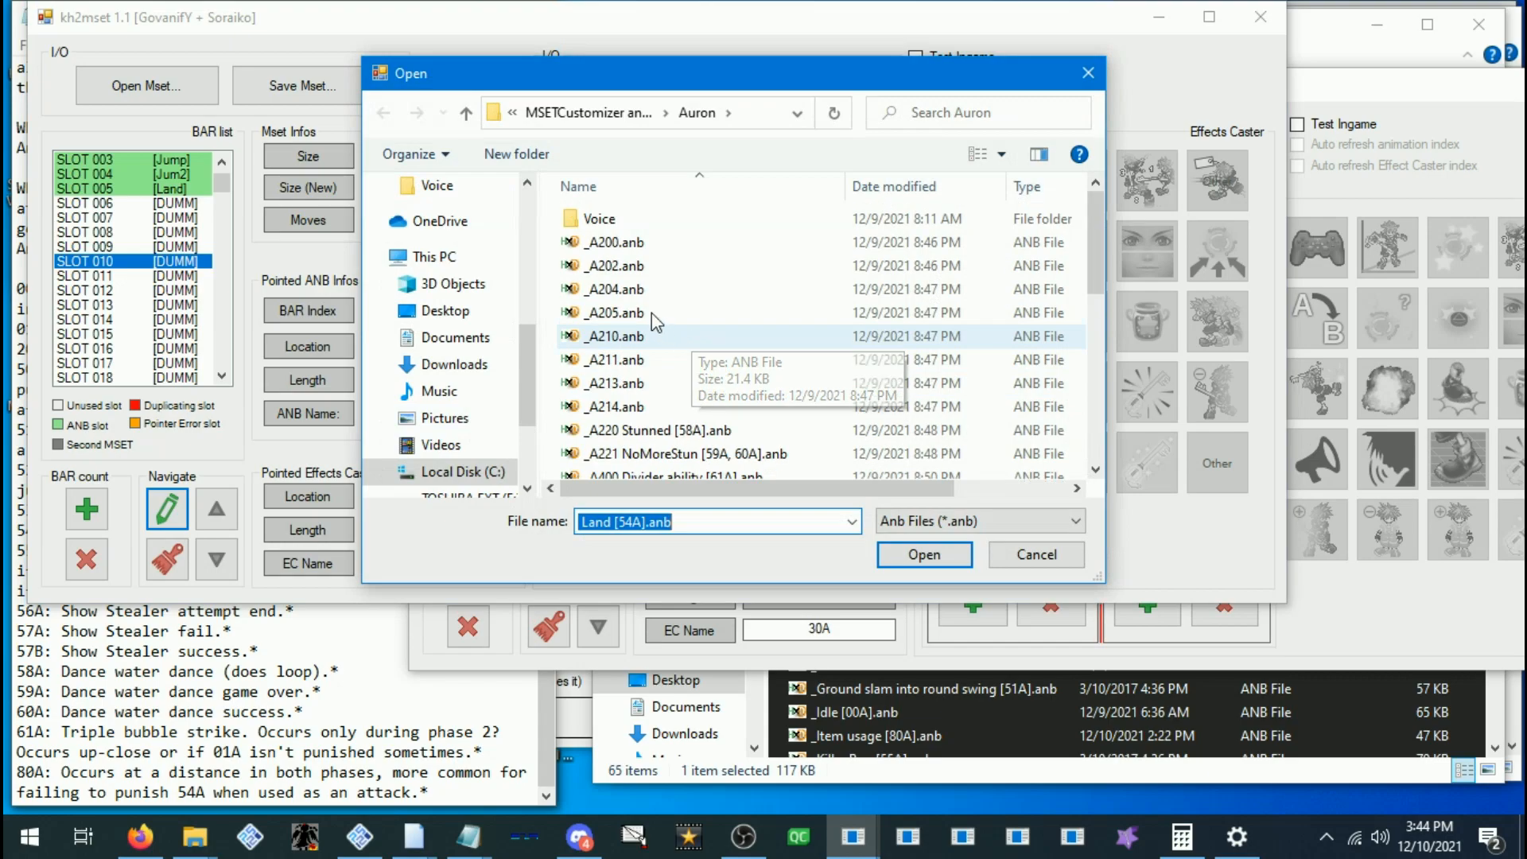
{"action": "double_click", "coordinate": [613, 248]}
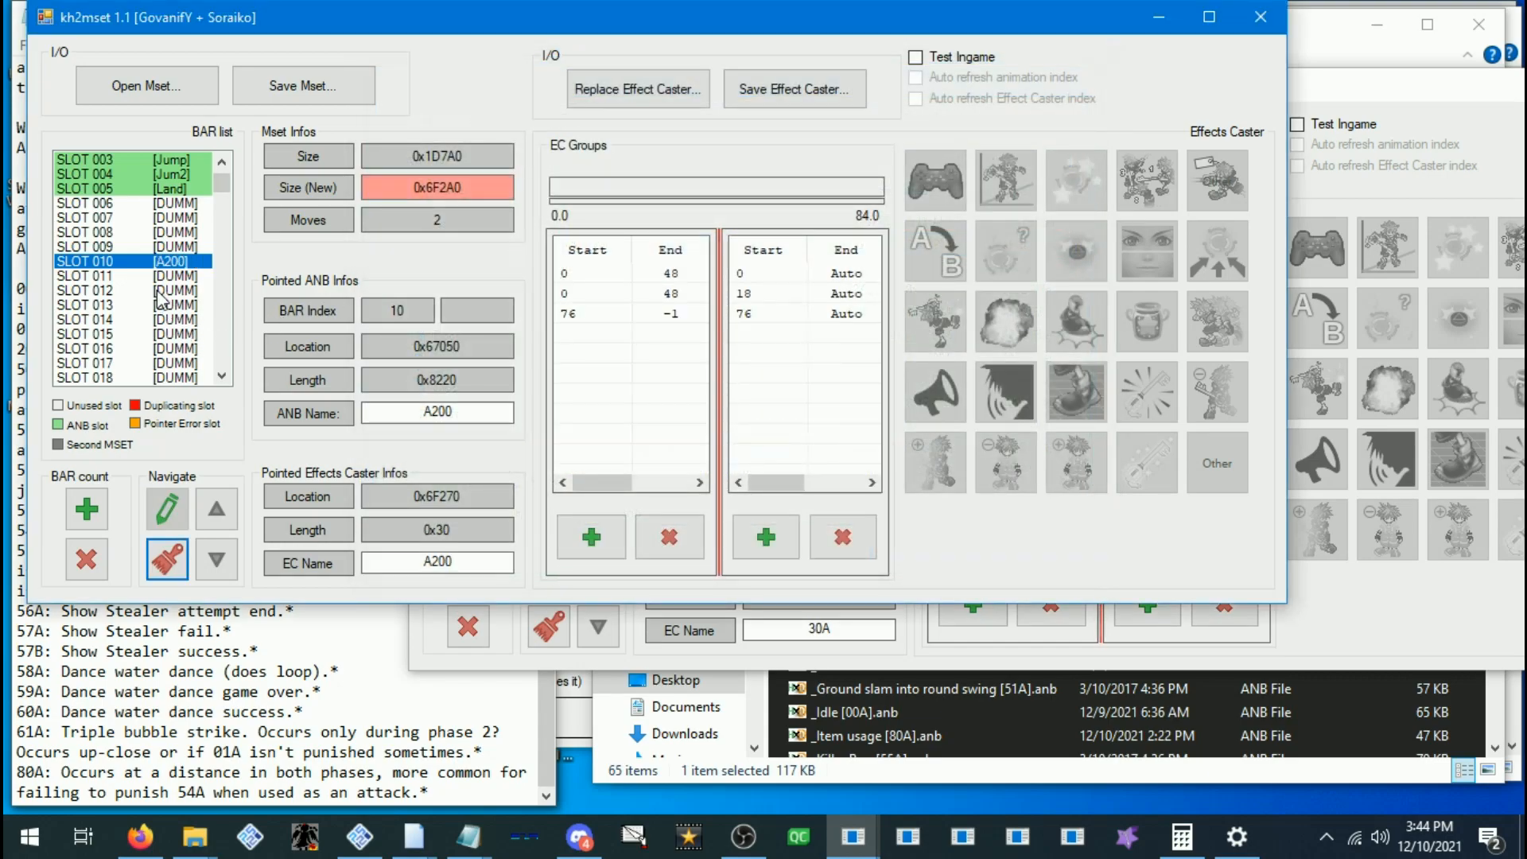
Load _A202.anb into slot 011 of the new moveset
{"action": "left_click", "coordinate": [178, 277]}
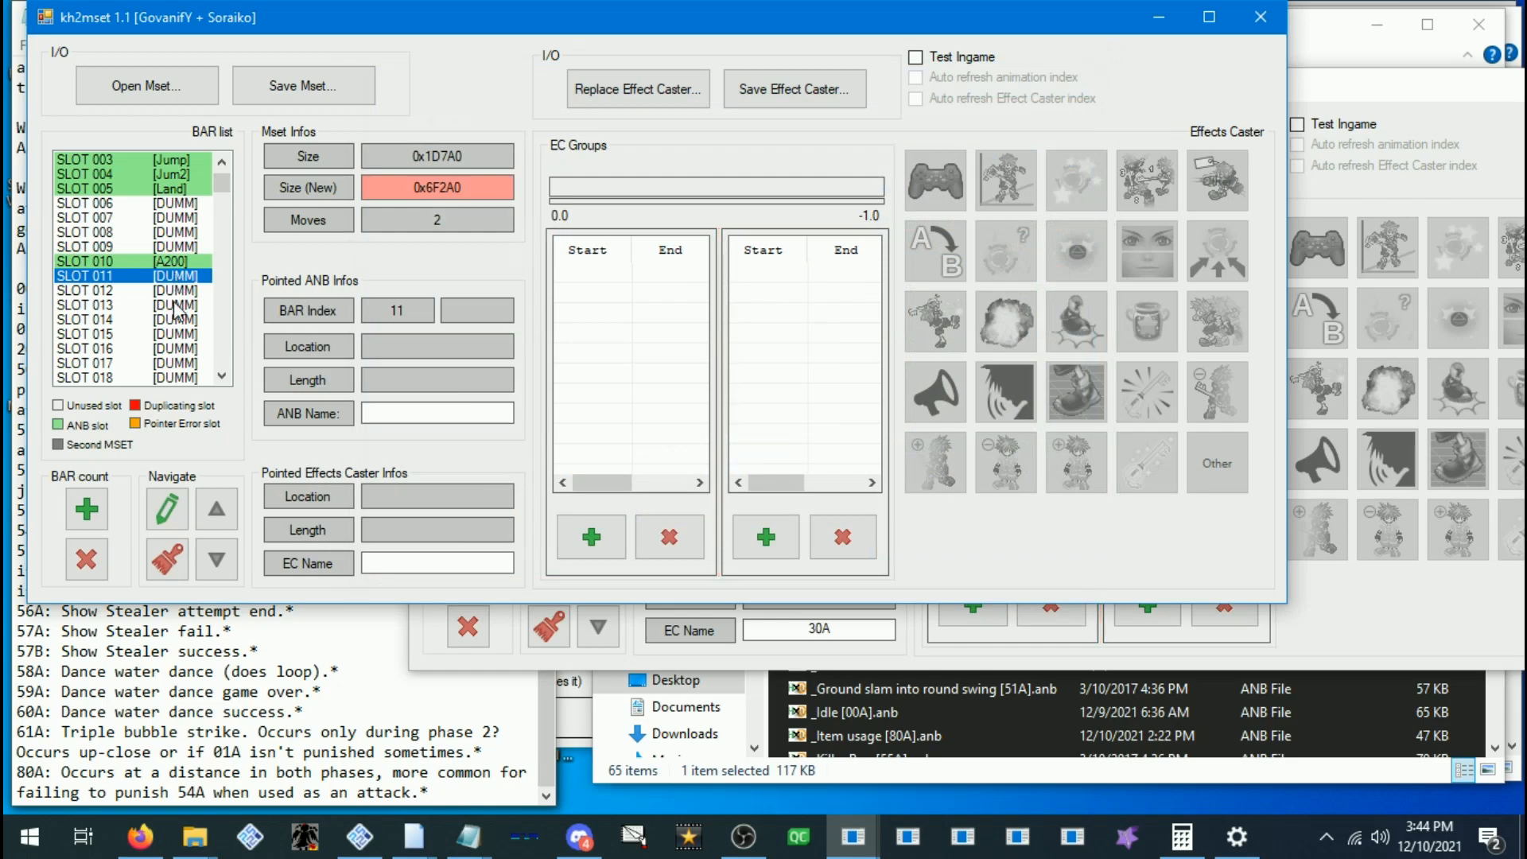
{"action": "left_click", "coordinate": [180, 263]}
{"action": "left_click", "coordinate": [178, 275]}
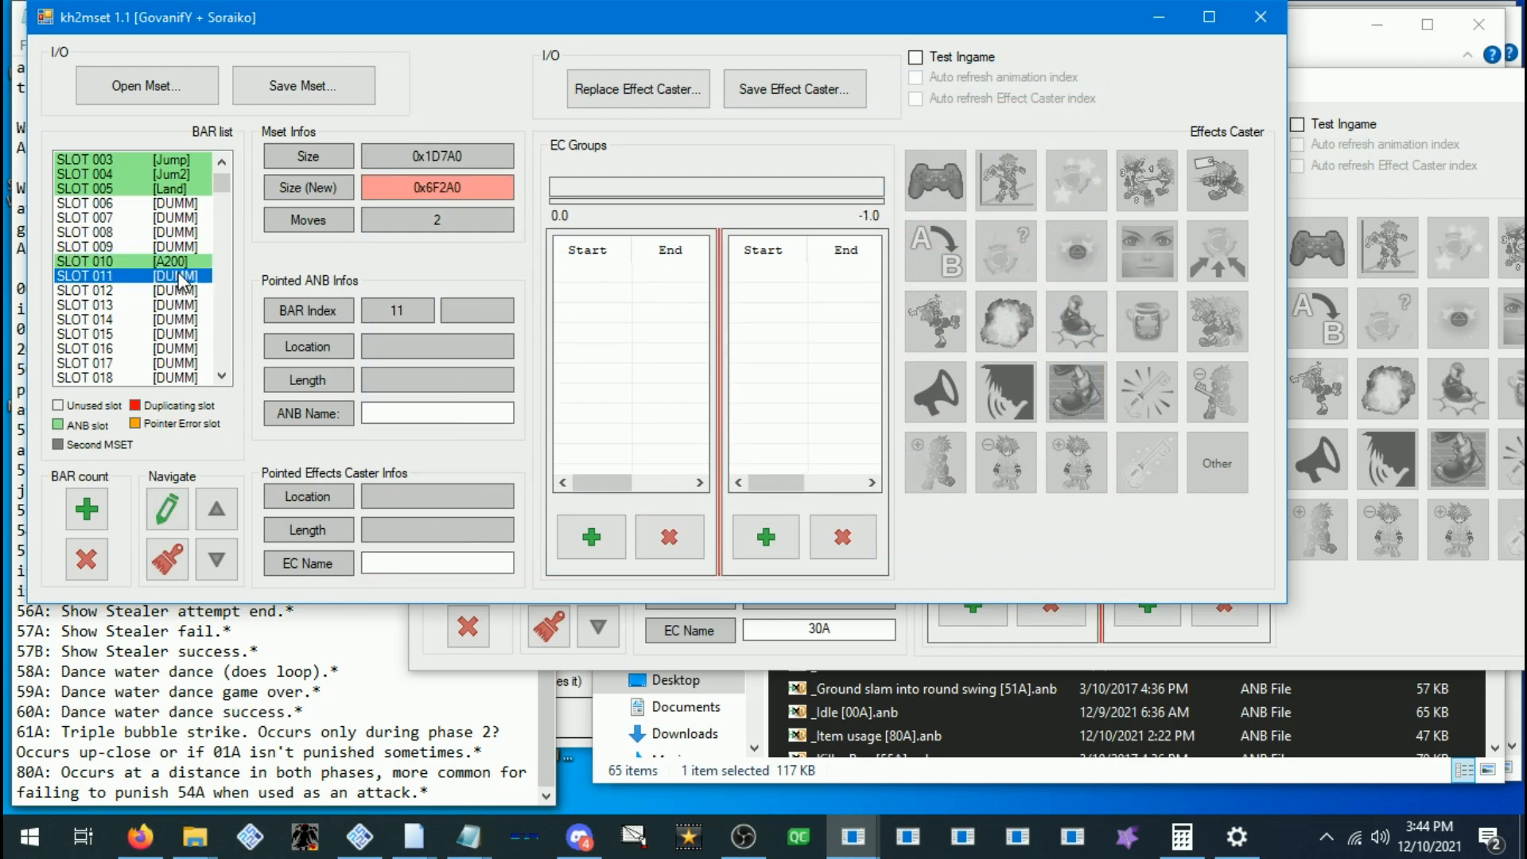
{"action": "left_click", "coordinate": [167, 509]}
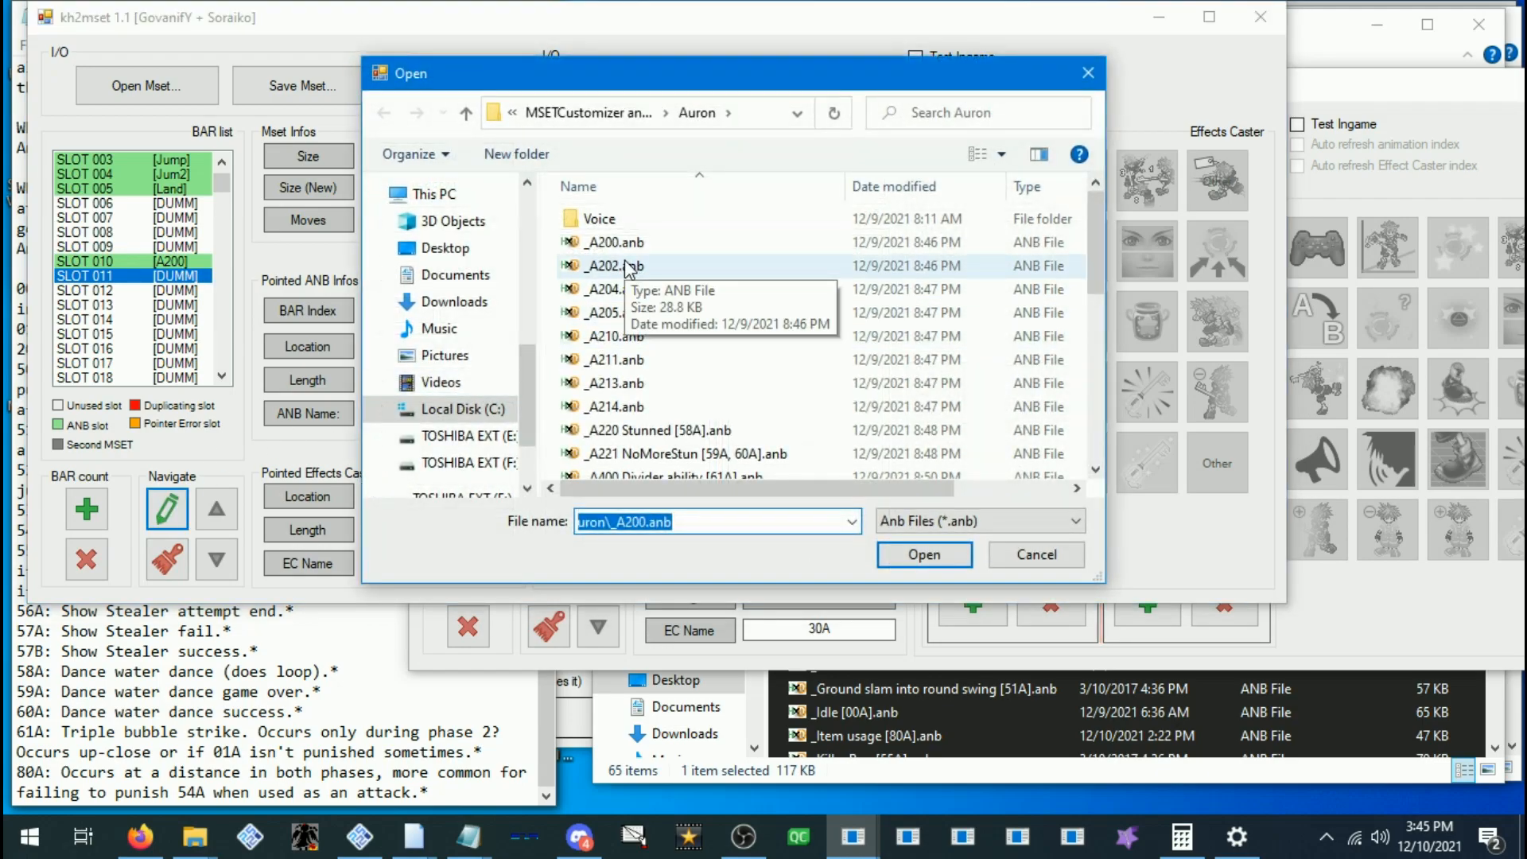
{"action": "double_click", "coordinate": [628, 266]}
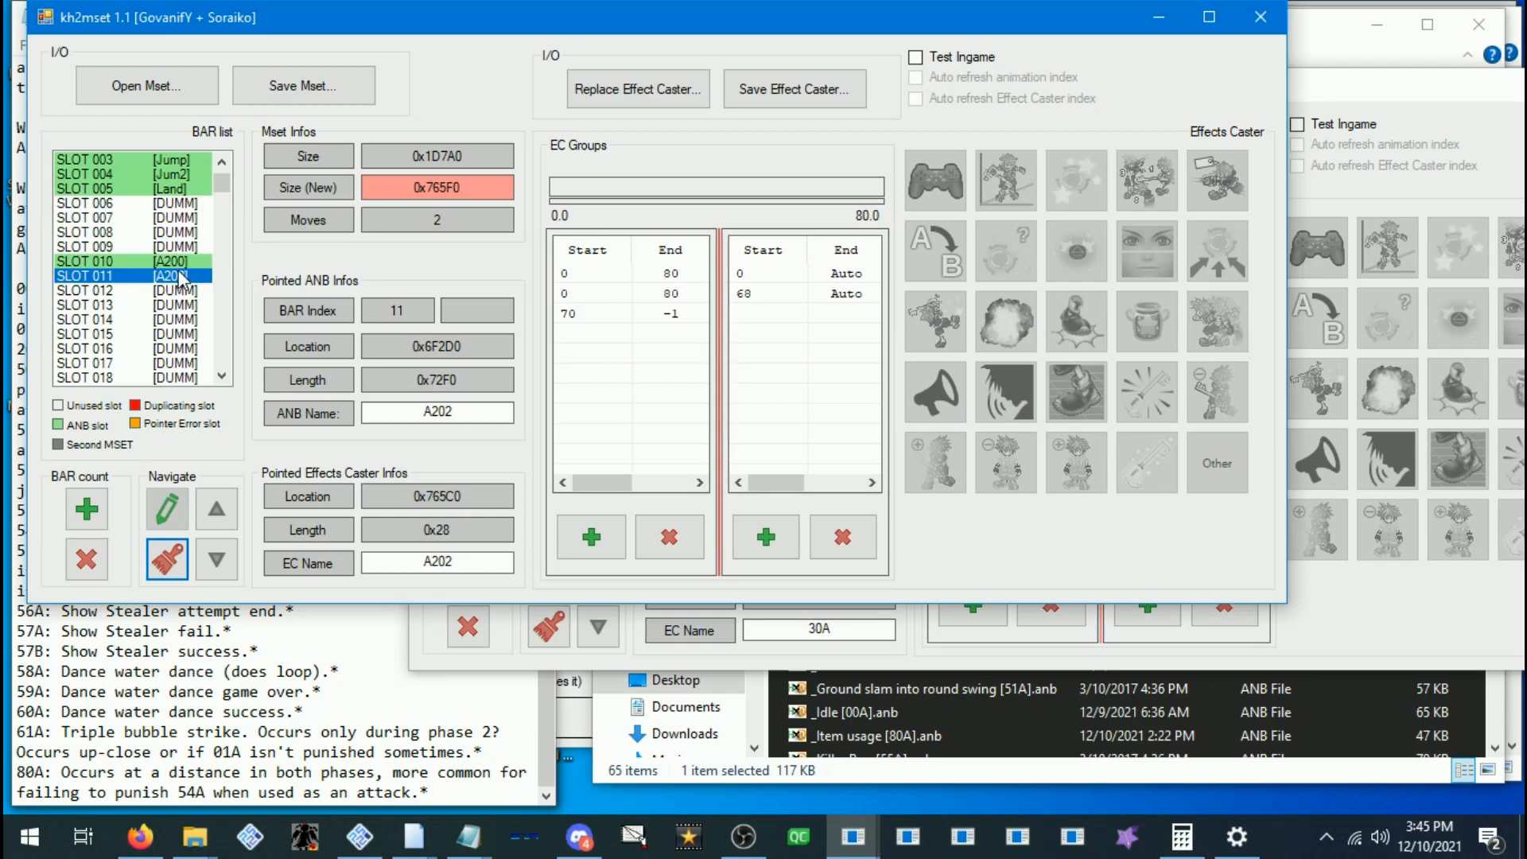
Add pointers to animations already present in the new moveset: A202 for slot 012 and A200 for slot 013
{"action": "right_click", "coordinate": [159, 291]}
{"action": "left_click", "coordinate": [191, 303]}
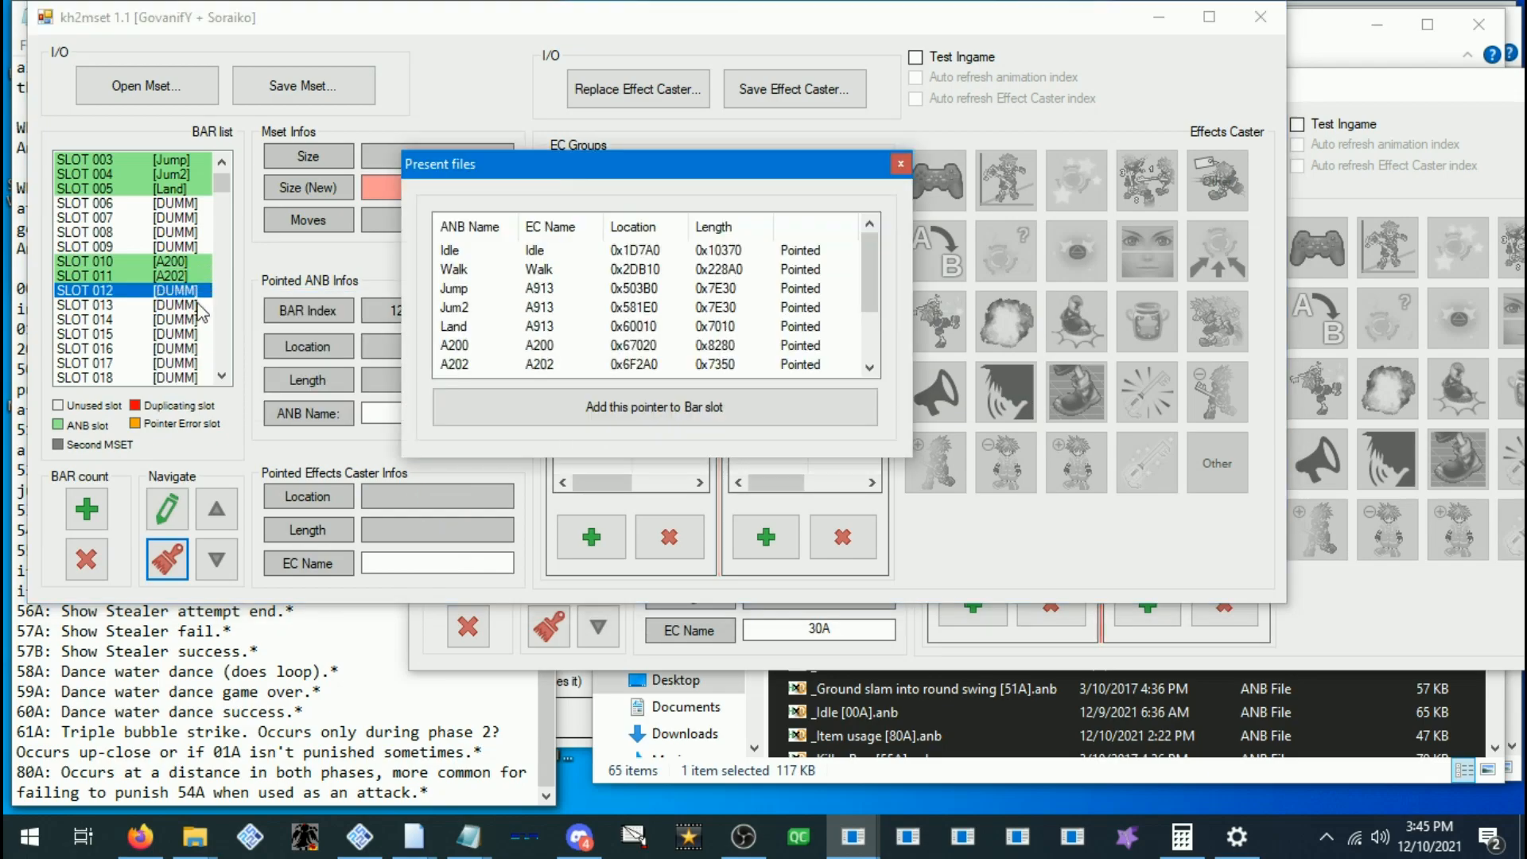
{"action": "scroll", "coordinate": [509, 294], "scroll_direction": "down", "scroll_amount": 2}
{"action": "double_click", "coordinate": [467, 309]}
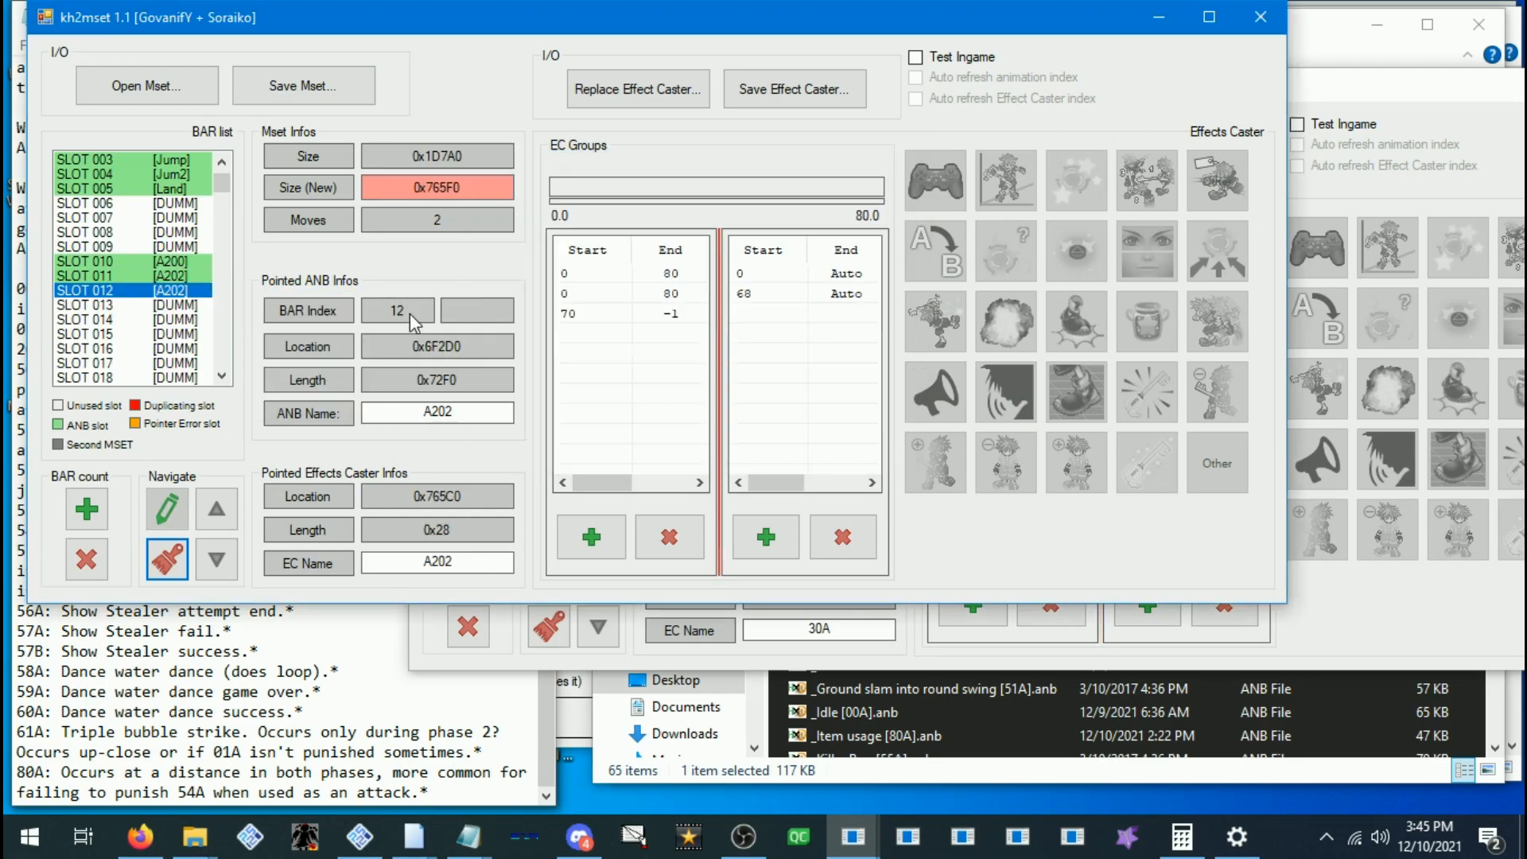
{"action": "right_click", "coordinate": [183, 306]}
{"action": "left_click", "coordinate": [378, 312]}
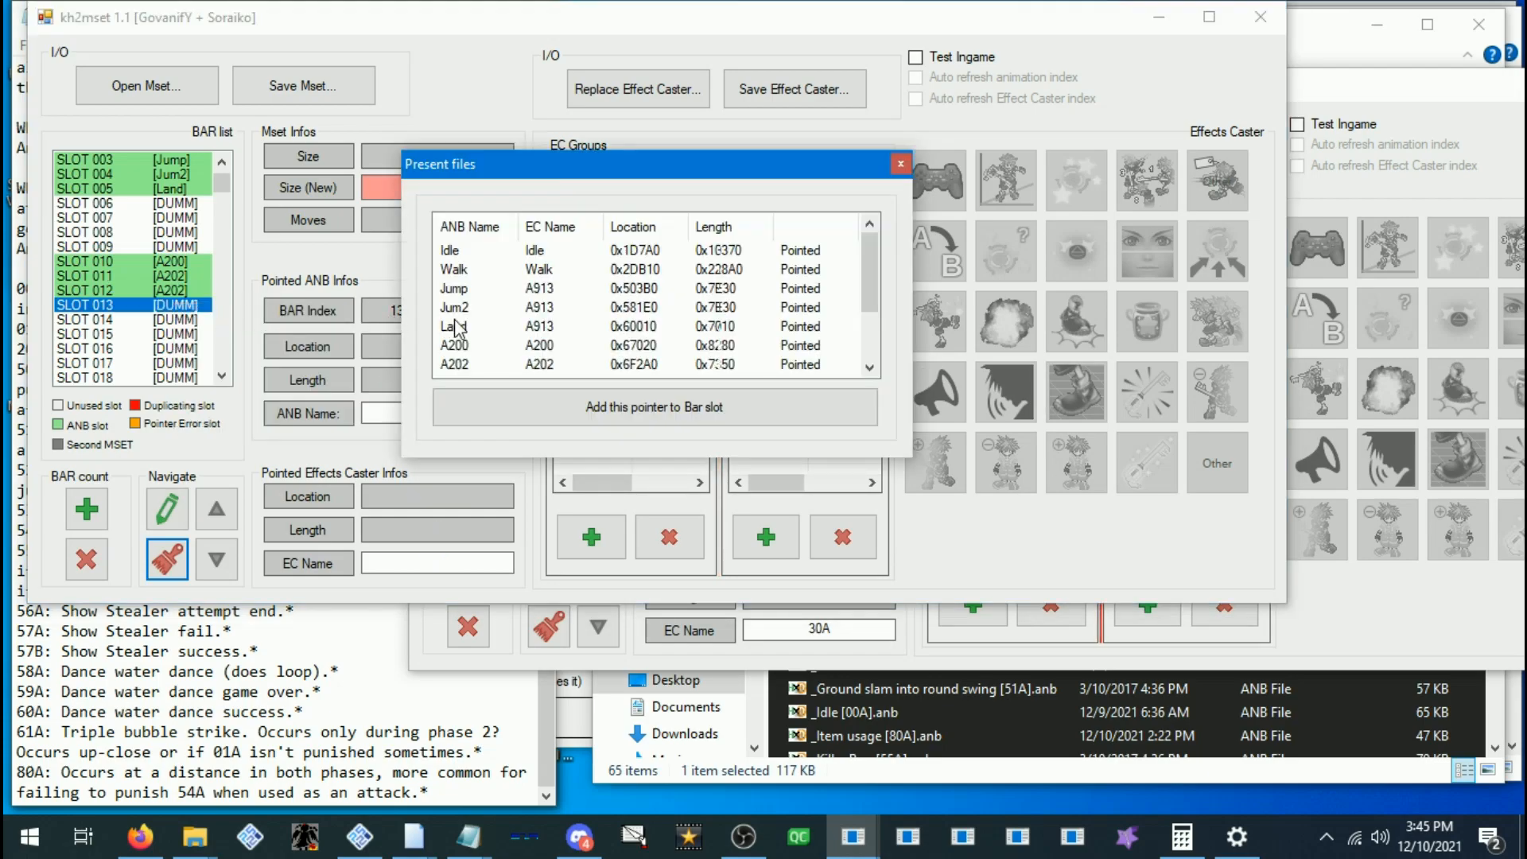
{"action": "scroll", "coordinate": [458, 326], "scroll_direction": "down", "scroll_amount": 1}
{"action": "double_click", "coordinate": [453, 289]}
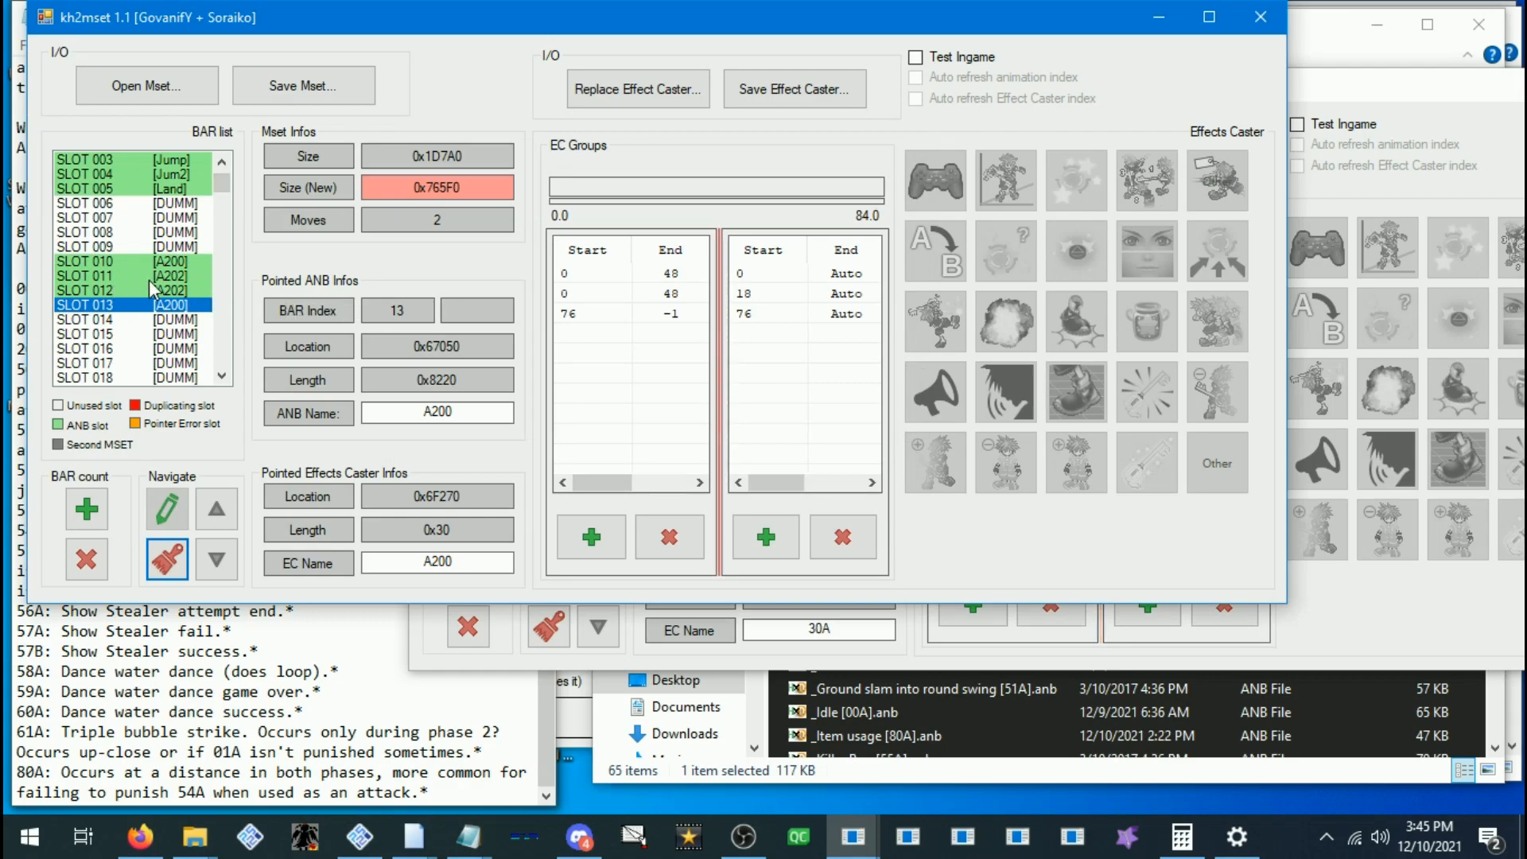
Step through slots 010 to 013 of the new moveset to compare their ANB and effect caster details
{"action": "left_click", "coordinate": [181, 254]}
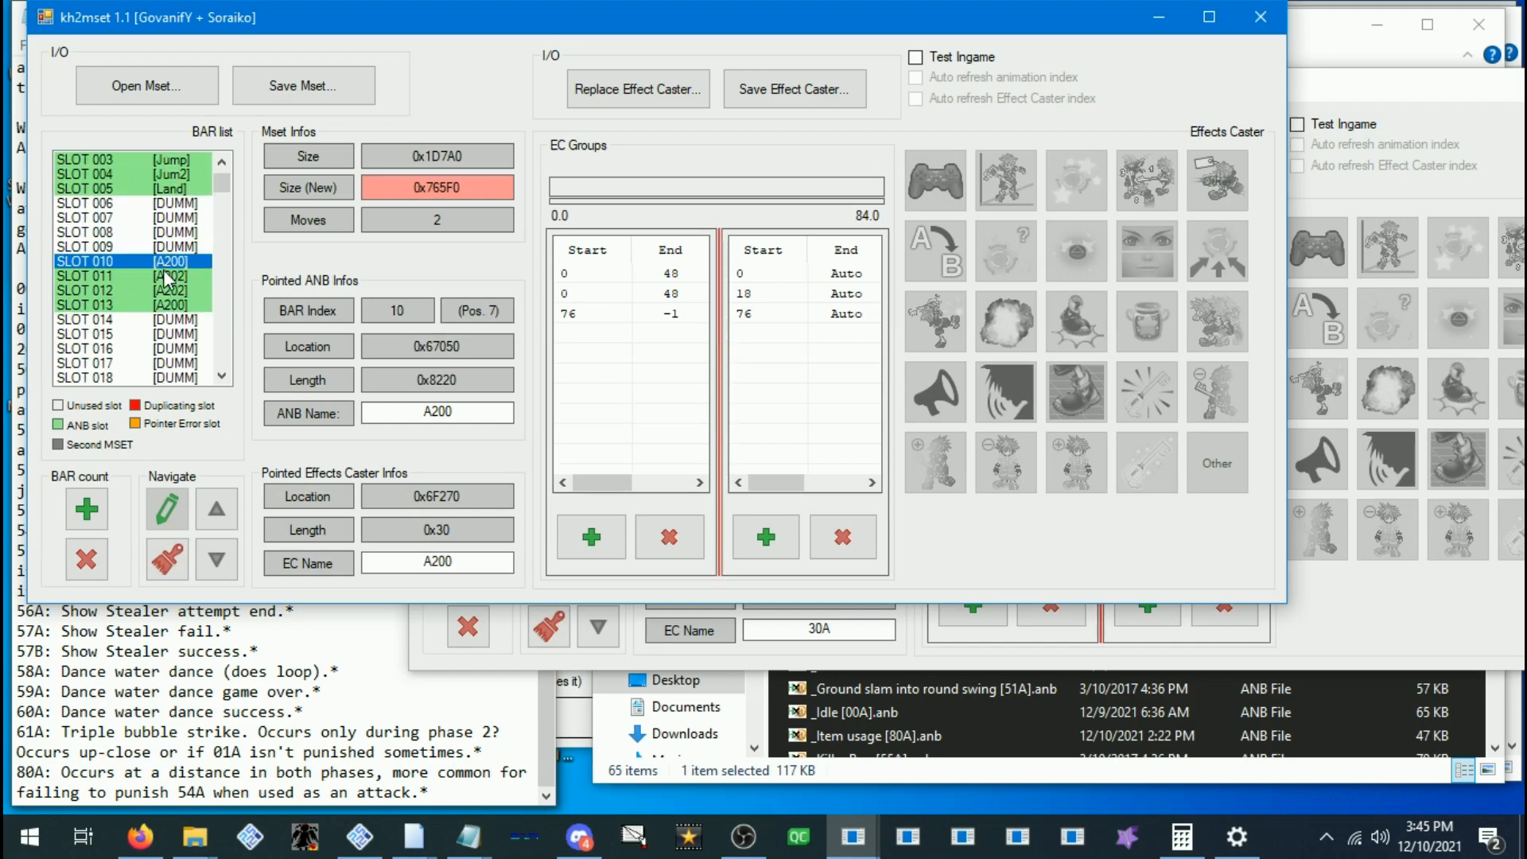
{"action": "left_click", "coordinate": [163, 304]}
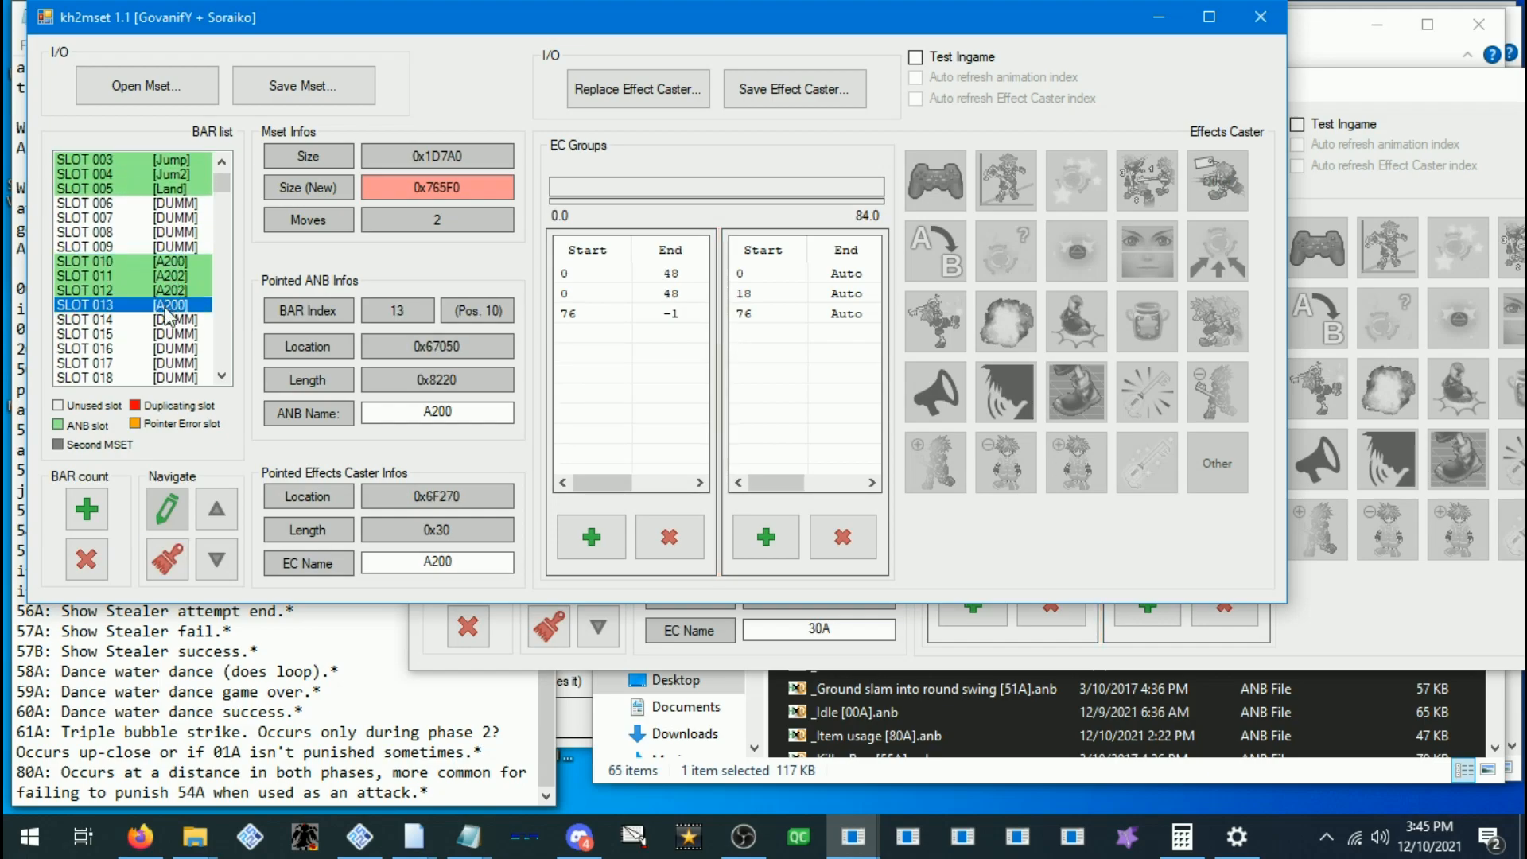
{"action": "key", "text": "Up"}
{"action": "right_click", "coordinate": [174, 295]}
{"action": "left_click", "coordinate": [147, 289]}
{"action": "left_click", "coordinate": [165, 275]}
{"action": "left_click", "coordinate": [172, 263]}
{"action": "left_click", "coordinate": [165, 276]}
{"action": "left_click", "coordinate": [164, 291]}
{"action": "left_click", "coordinate": [164, 304]}
{"action": "left_click", "coordinate": [179, 256]}
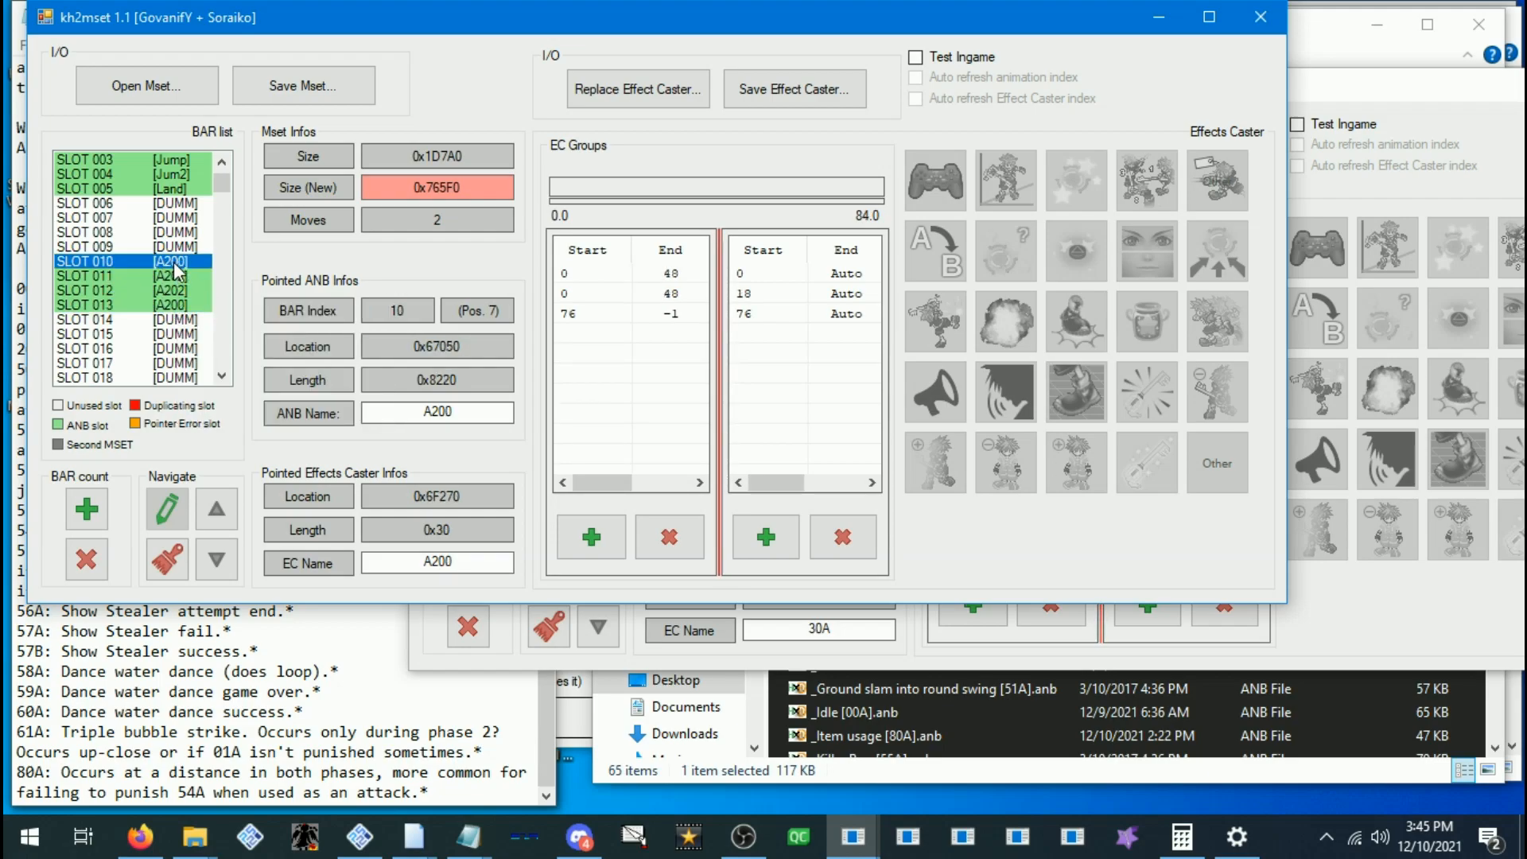
{"action": "left_click", "coordinate": [164, 274]}
{"action": "key", "text": "Up"}
{"action": "left_click", "coordinate": [169, 275]}
{"action": "left_click", "coordinate": [168, 289]}
{"action": "left_click", "coordinate": [170, 304]}
{"action": "left_click", "coordinate": [179, 264]}
{"action": "left_click", "coordinate": [178, 285]}
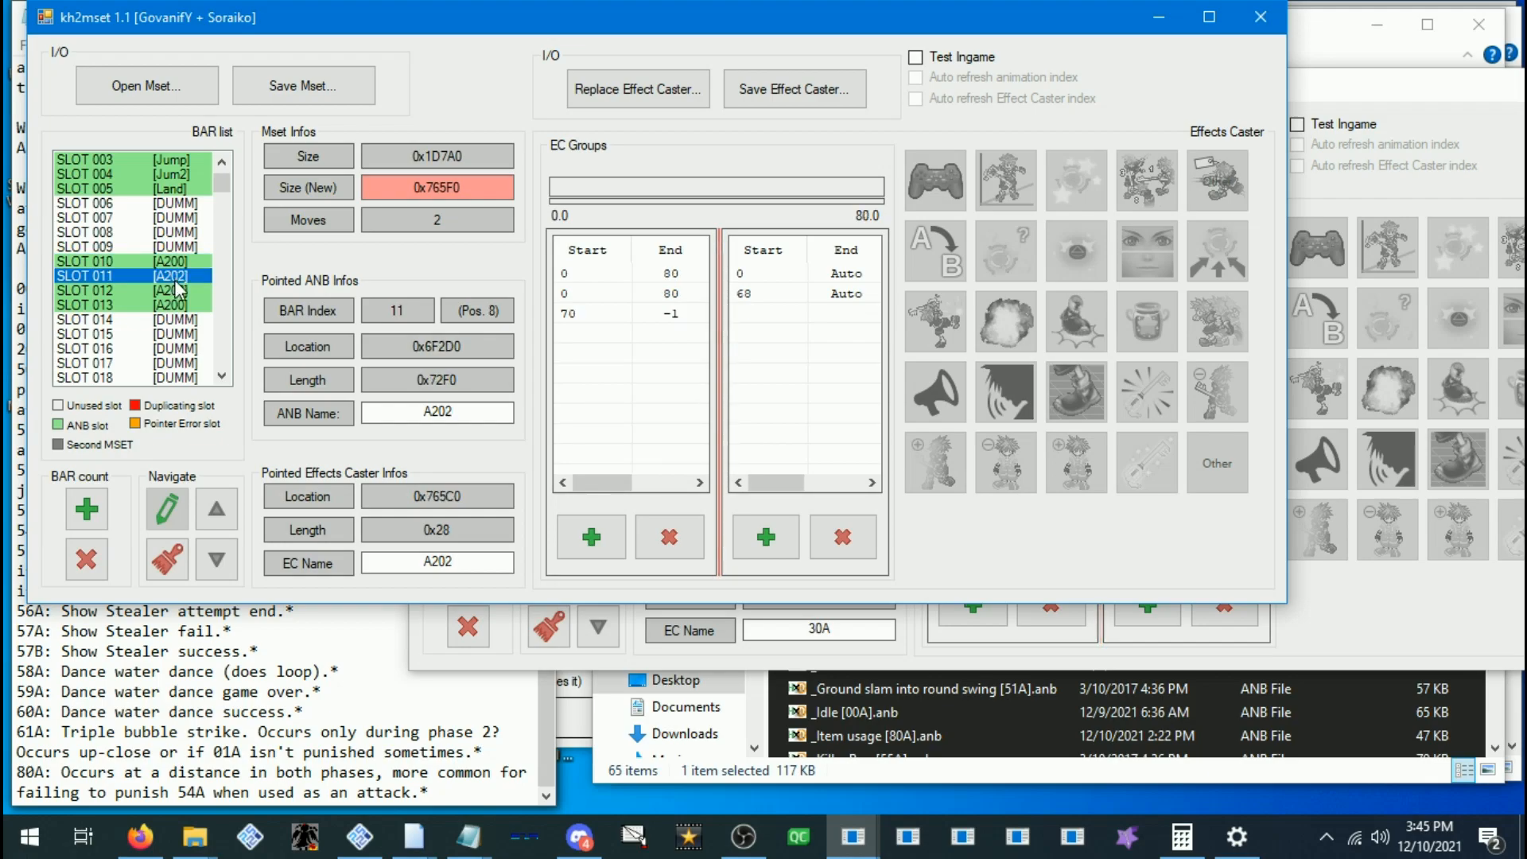
{"action": "left_click", "coordinate": [177, 291]}
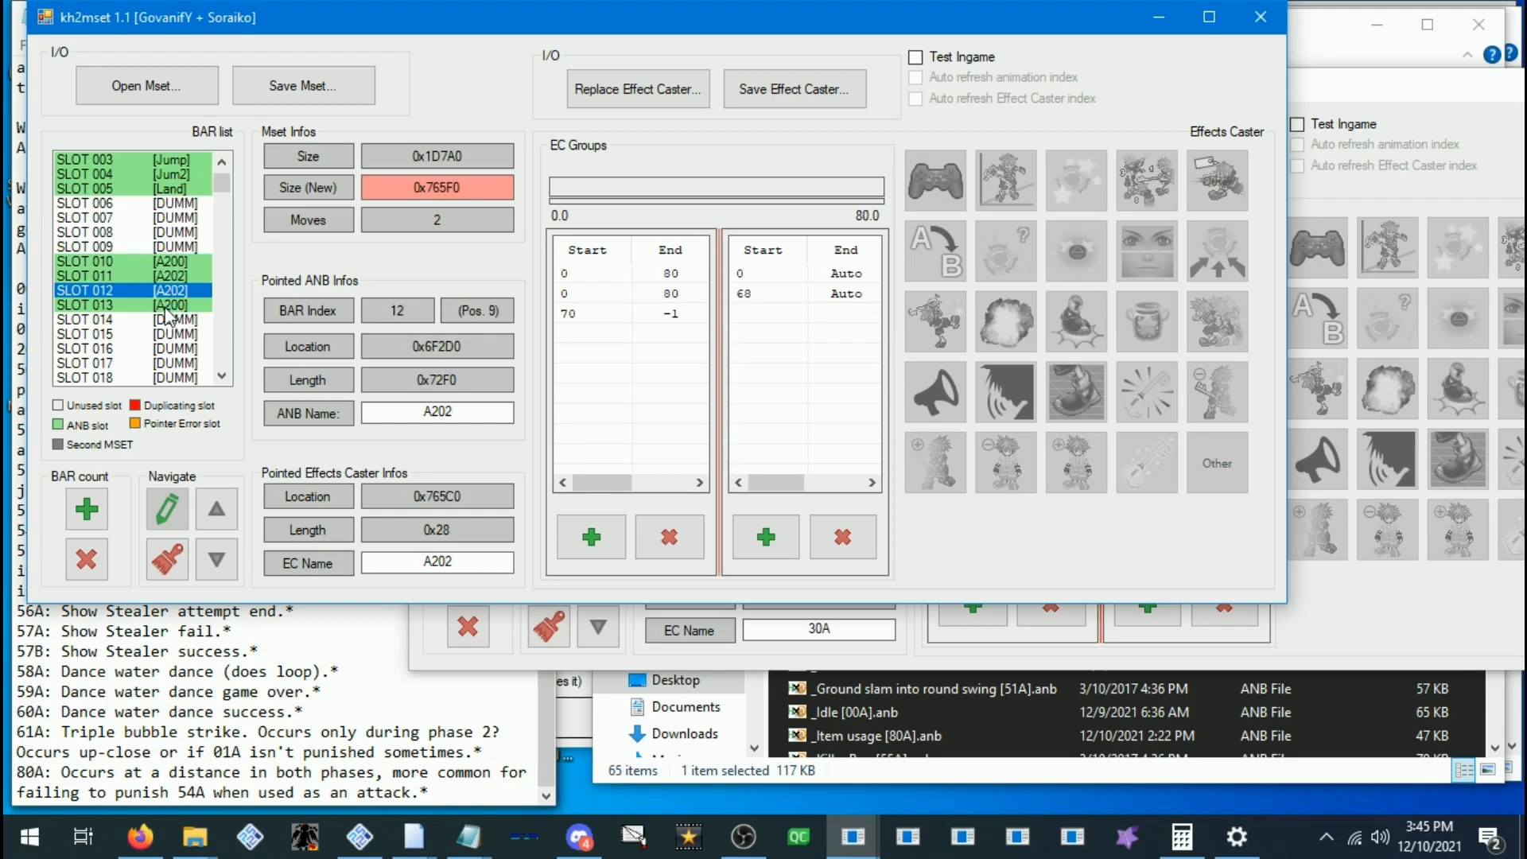
{"action": "left_click", "coordinate": [167, 312]}
Load _A204.anb into slot 014 of the new moveset, checking the matching slot in the reference moveset
{"action": "scroll", "coordinate": [167, 291], "scroll_direction": "down", "scroll_amount": 1}
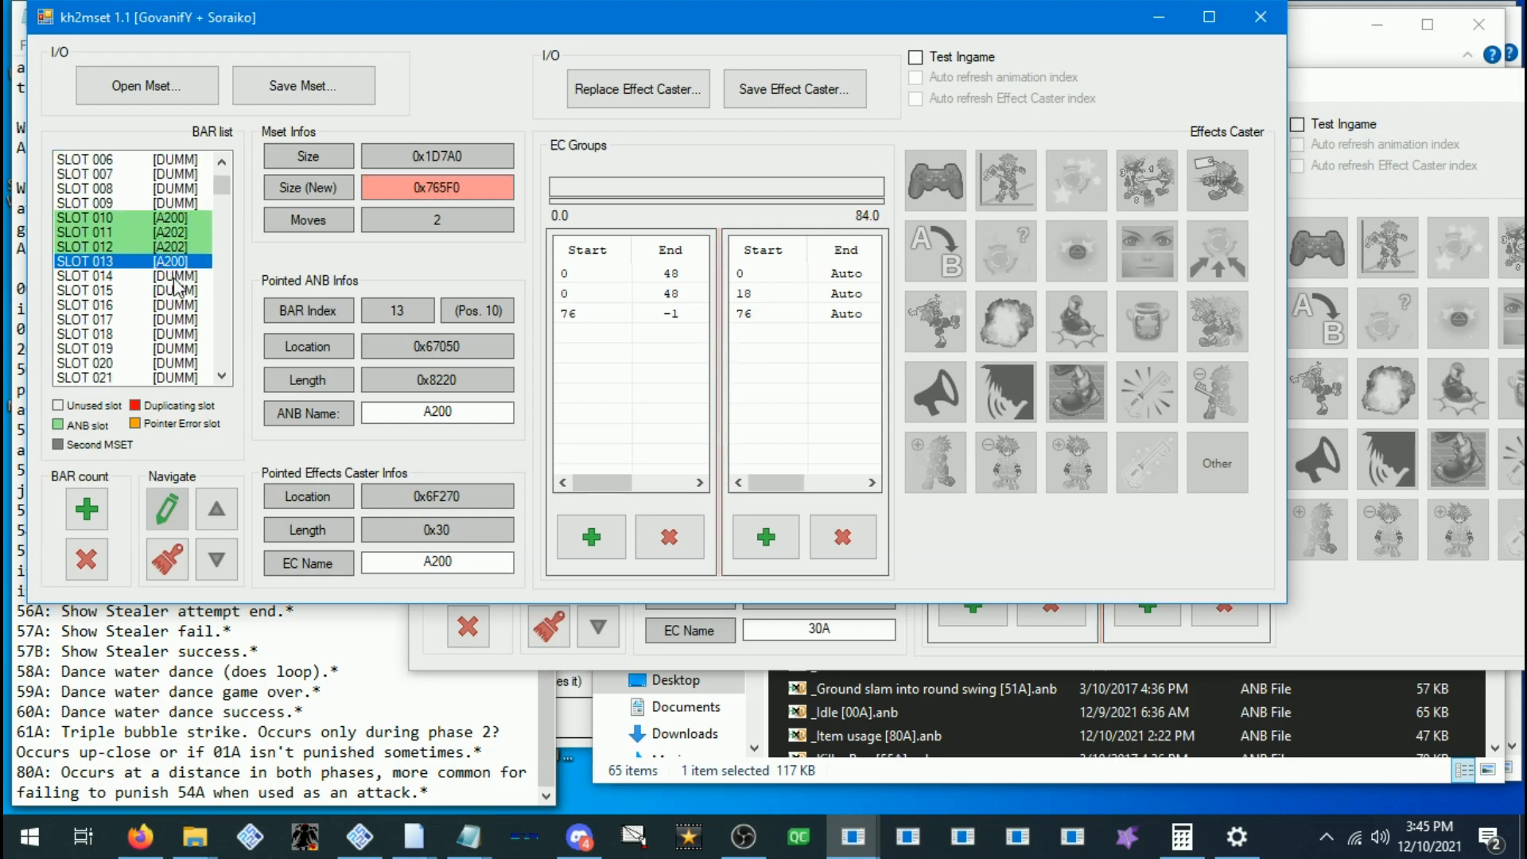
{"action": "left_click", "coordinate": [181, 276]}
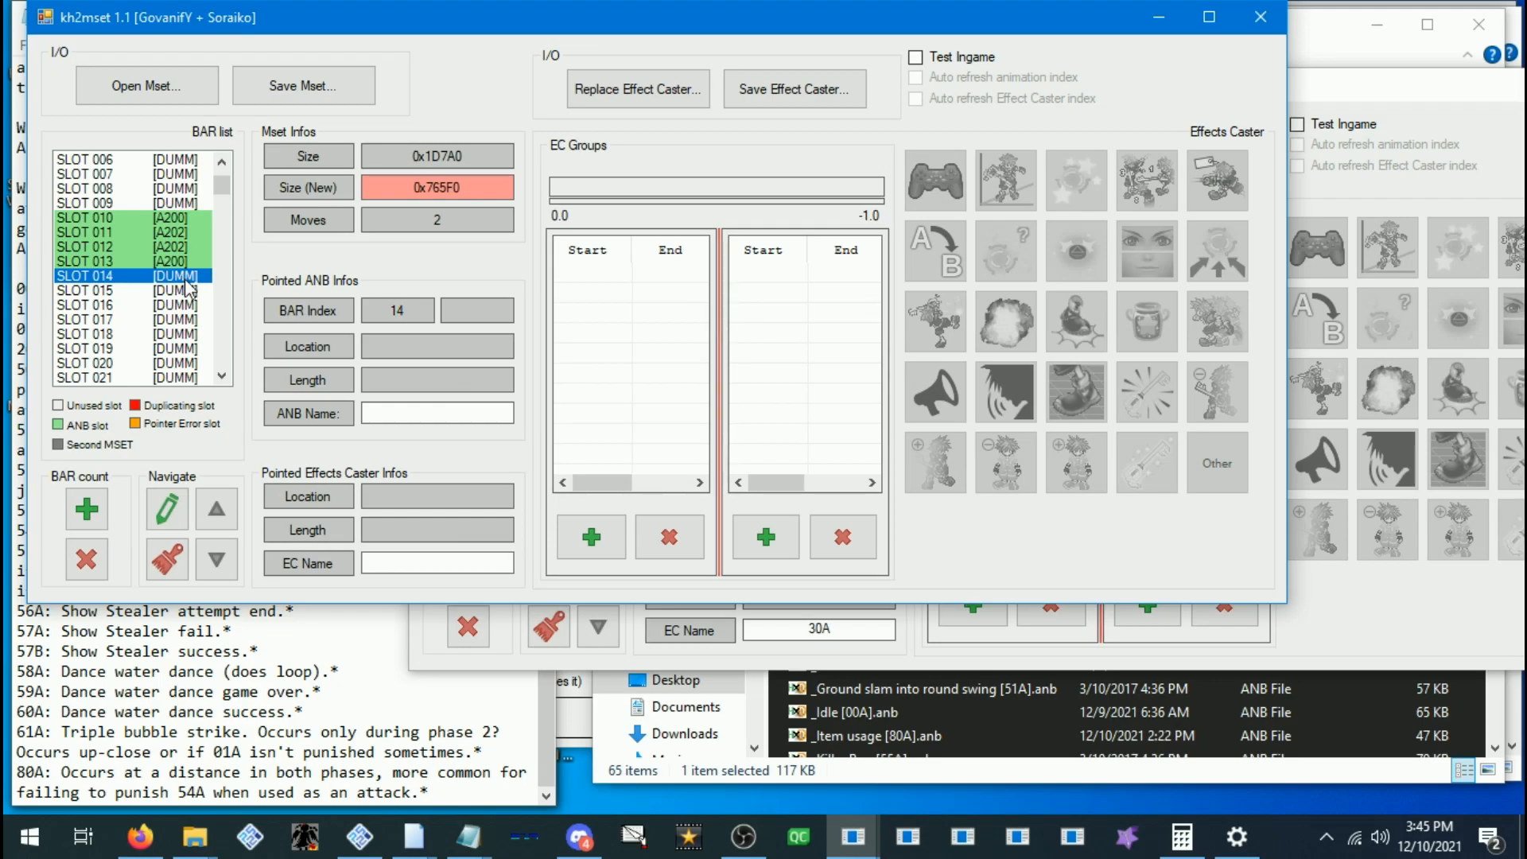
{"action": "left_click", "coordinate": [515, 608]}
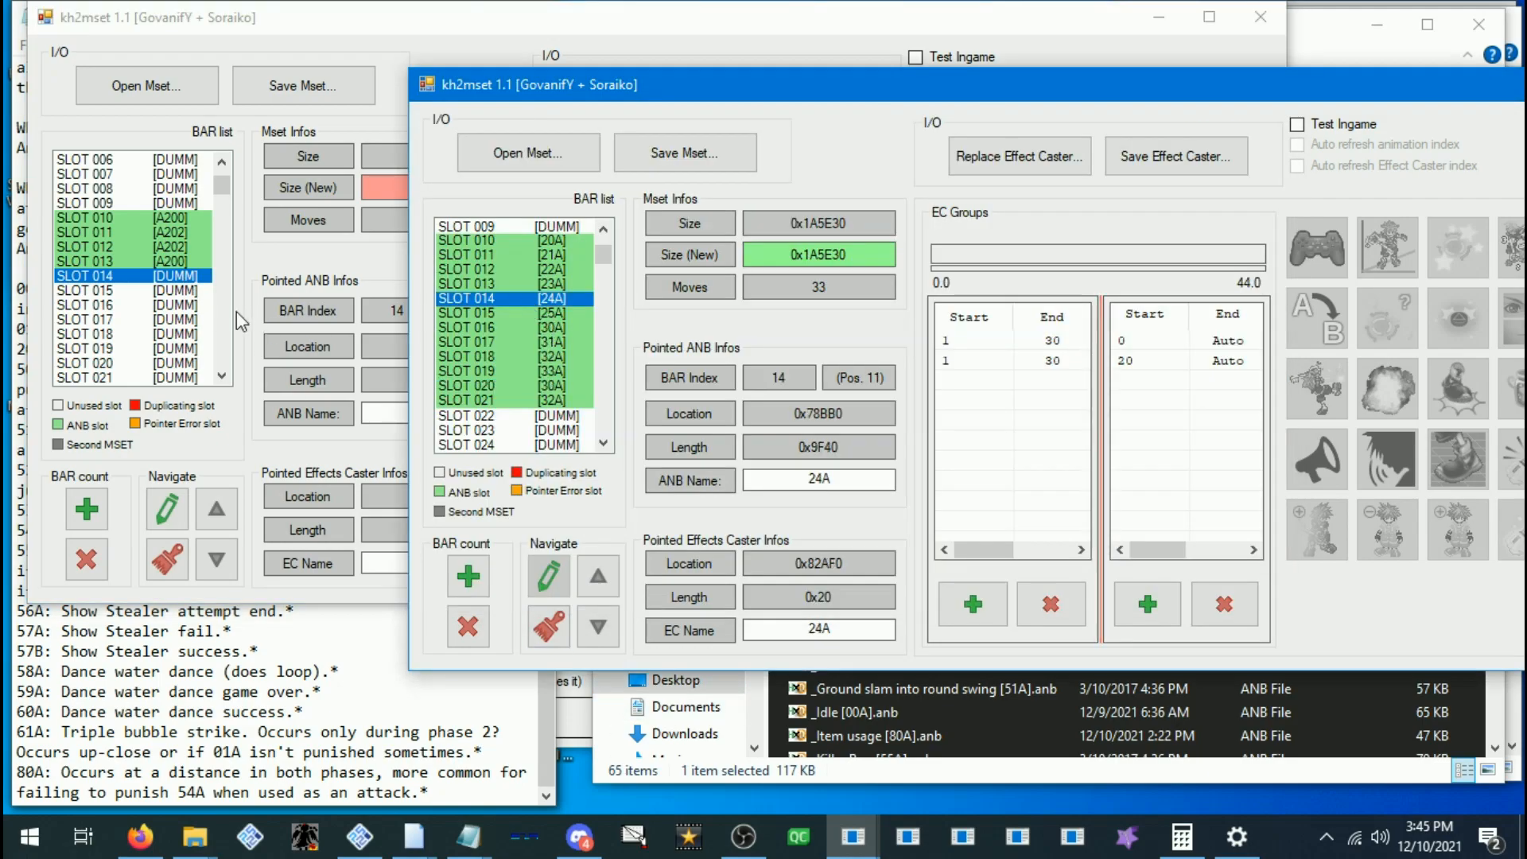
{"action": "left_click", "coordinate": [201, 282]}
{"action": "left_click", "coordinate": [167, 509]}
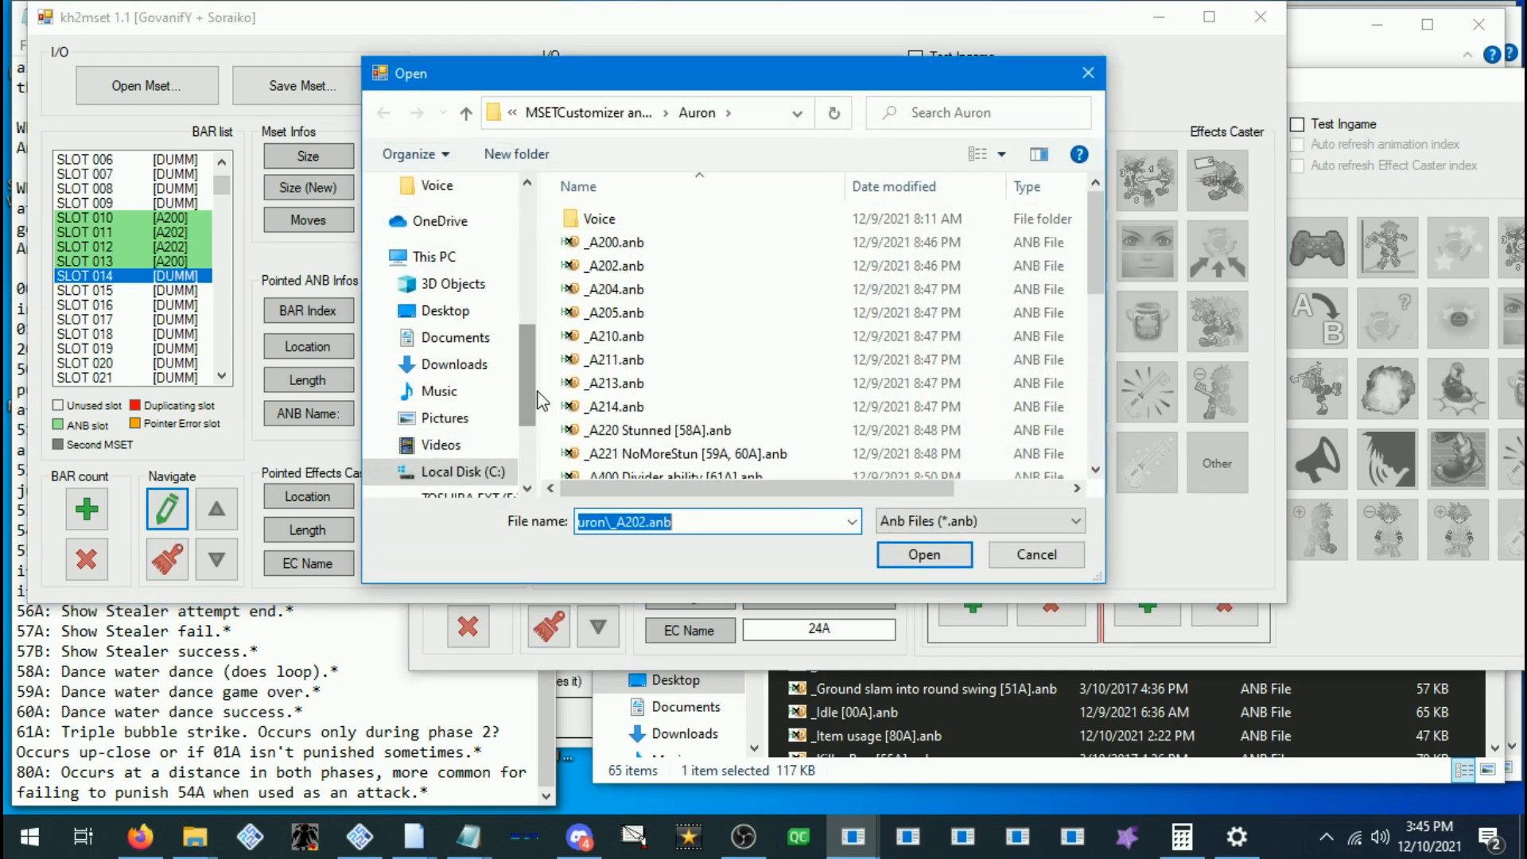
{"action": "double_click", "coordinate": [602, 290]}
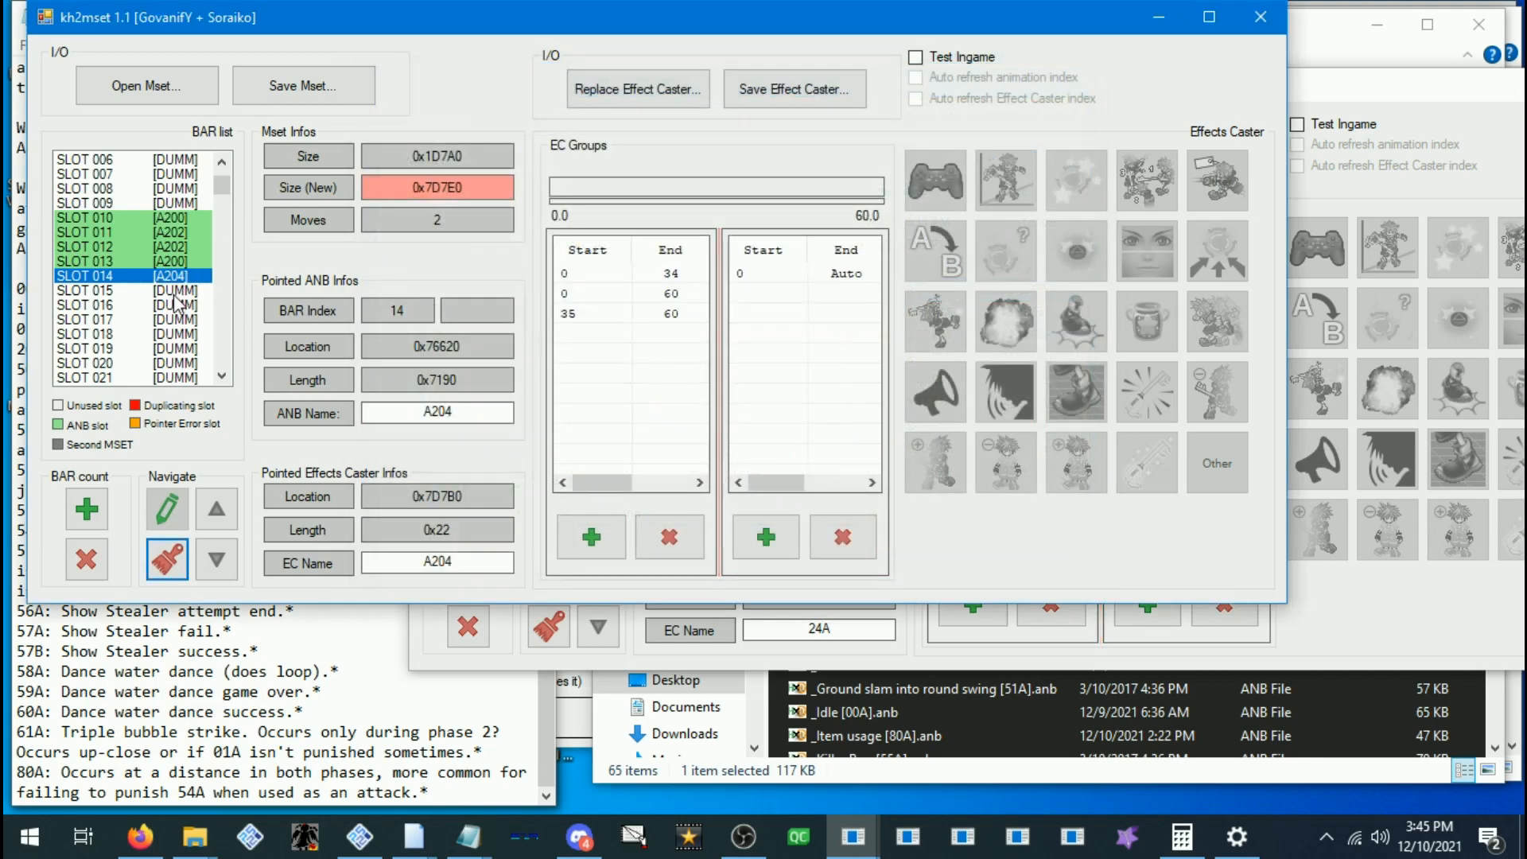
Load _A205.anb into slot 015 of the new moveset
{"action": "left_click", "coordinate": [175, 292]}
{"action": "left_click", "coordinate": [167, 509]}
{"action": "left_click", "coordinate": [612, 314]}
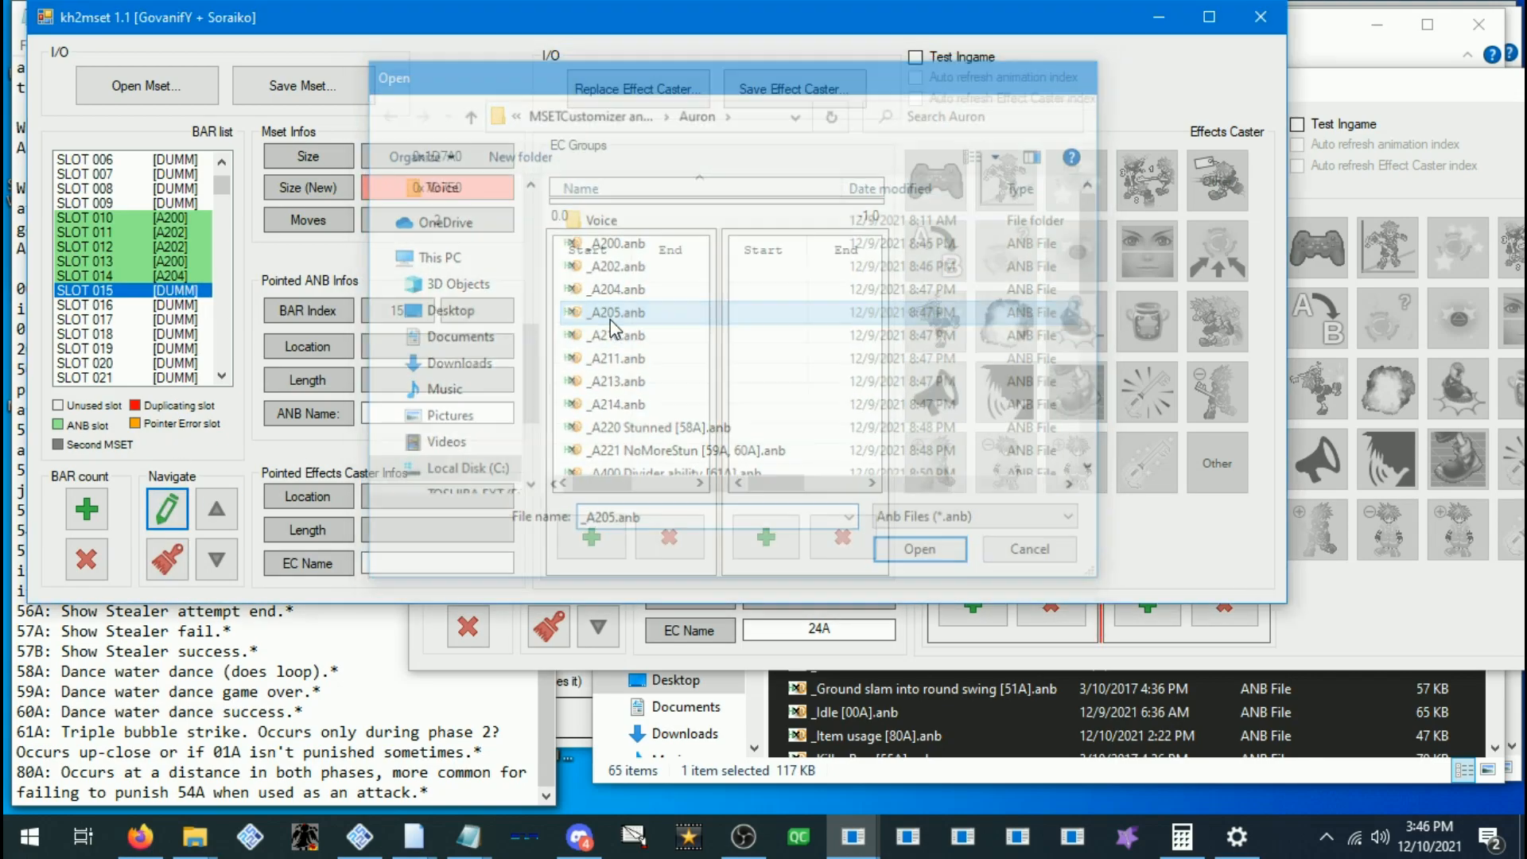
{"action": "double_click", "coordinate": [612, 326]}
Check slot 016 in the reference moveset and load _A210.anb into slot 016 and _A211.anb into slot 017 of the new moveset
{"action": "left_click", "coordinate": [1207, 660]}
{"action": "left_click", "coordinate": [460, 327]}
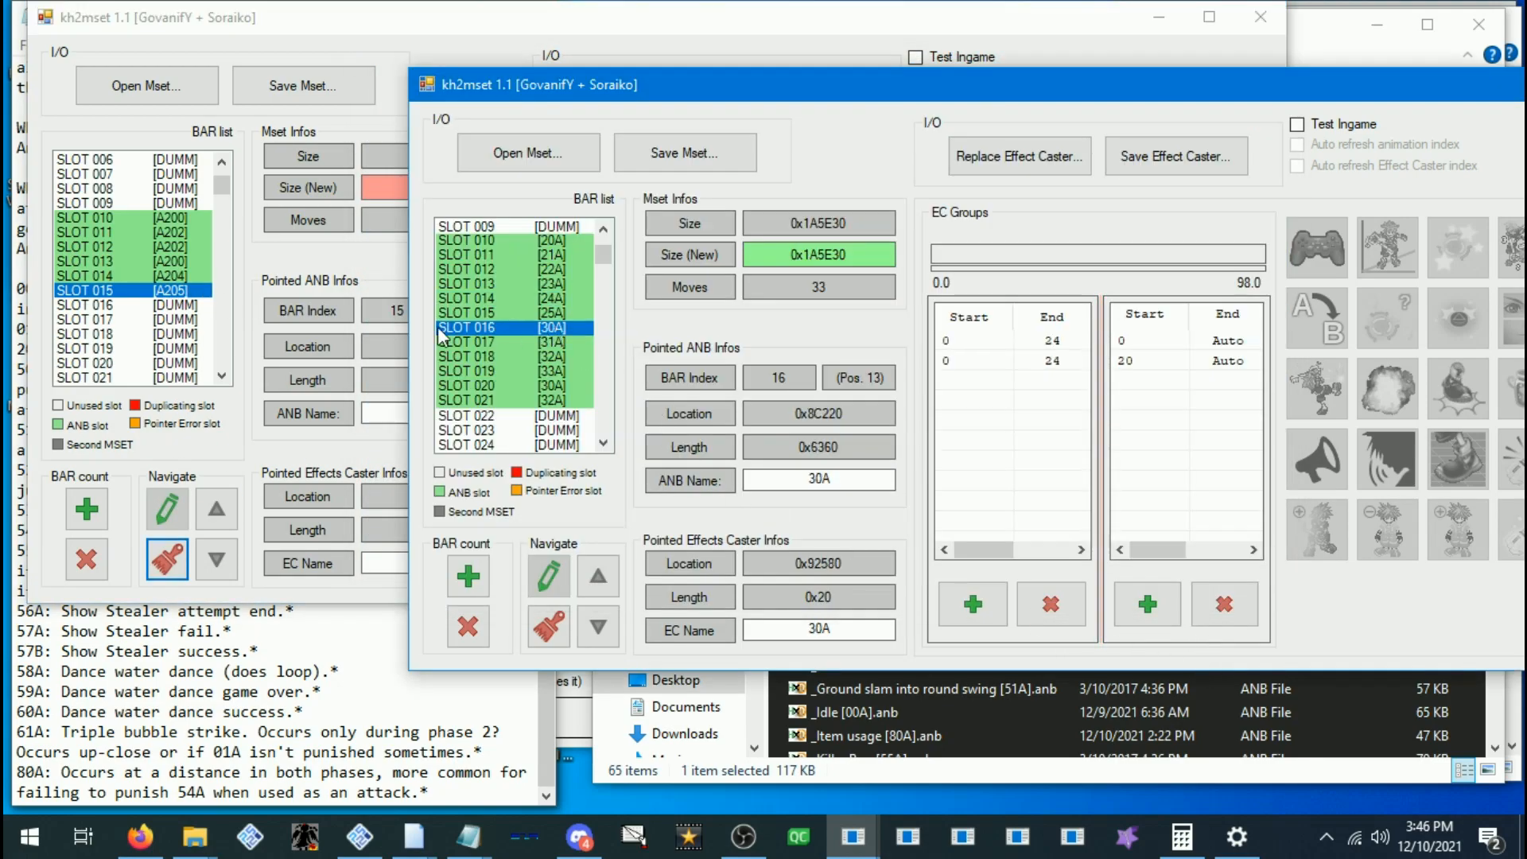
{"action": "left_click", "coordinate": [169, 304]}
{"action": "left_click", "coordinate": [167, 509]}
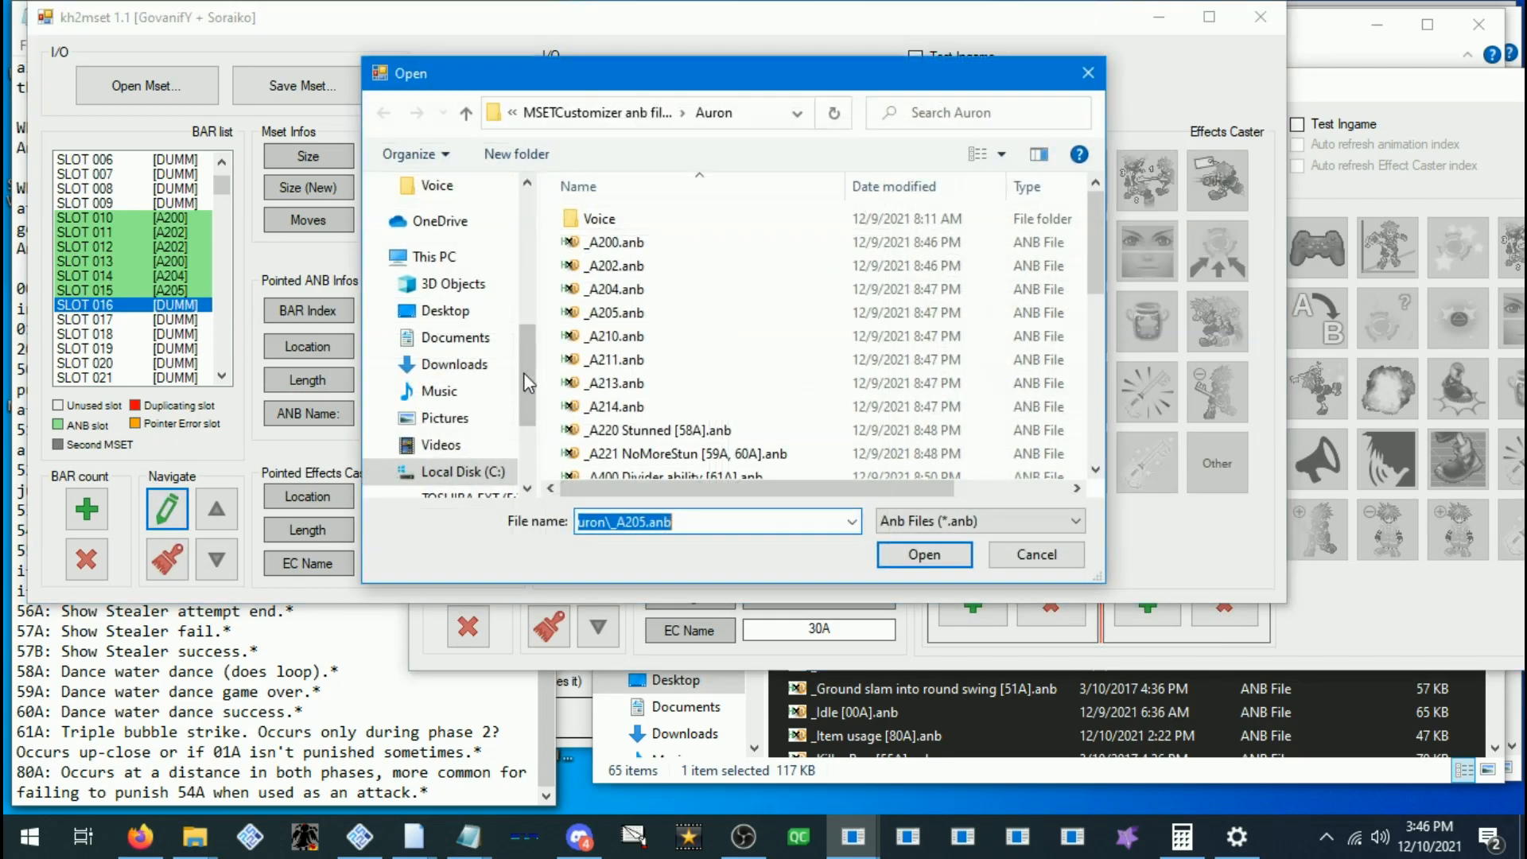
{"action": "double_click", "coordinate": [617, 336]}
{"action": "left_click", "coordinate": [169, 321]}
{"action": "left_click", "coordinate": [167, 509]}
{"action": "double_click", "coordinate": [609, 358]}
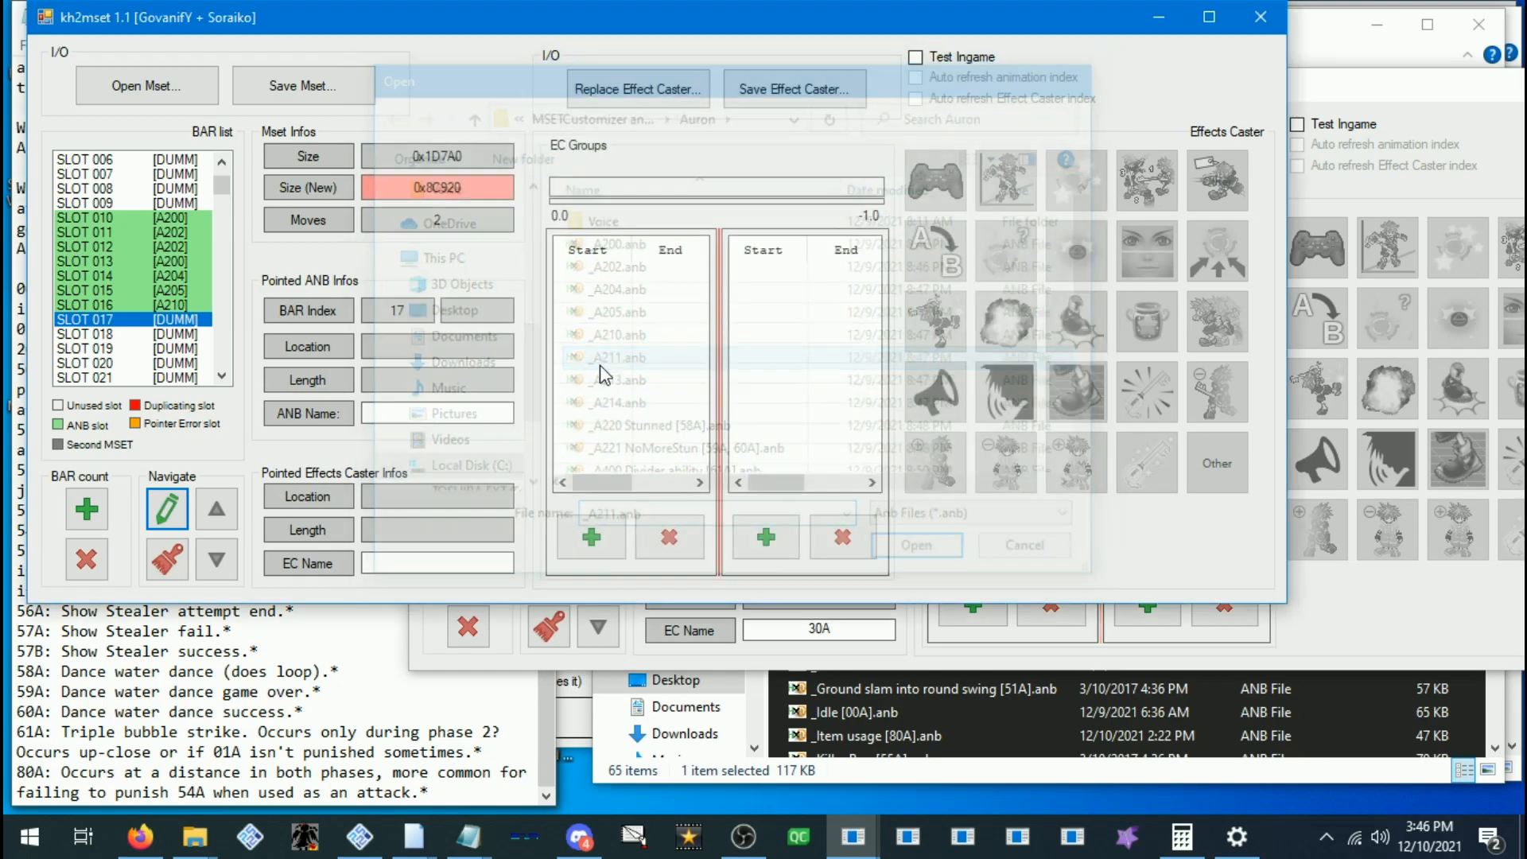
Load _A213.anb into slot 018 of the new moveset, consulting the reference moveset's slot list
{"action": "left_click", "coordinate": [169, 334]}
{"action": "left_click", "coordinate": [1064, 636]}
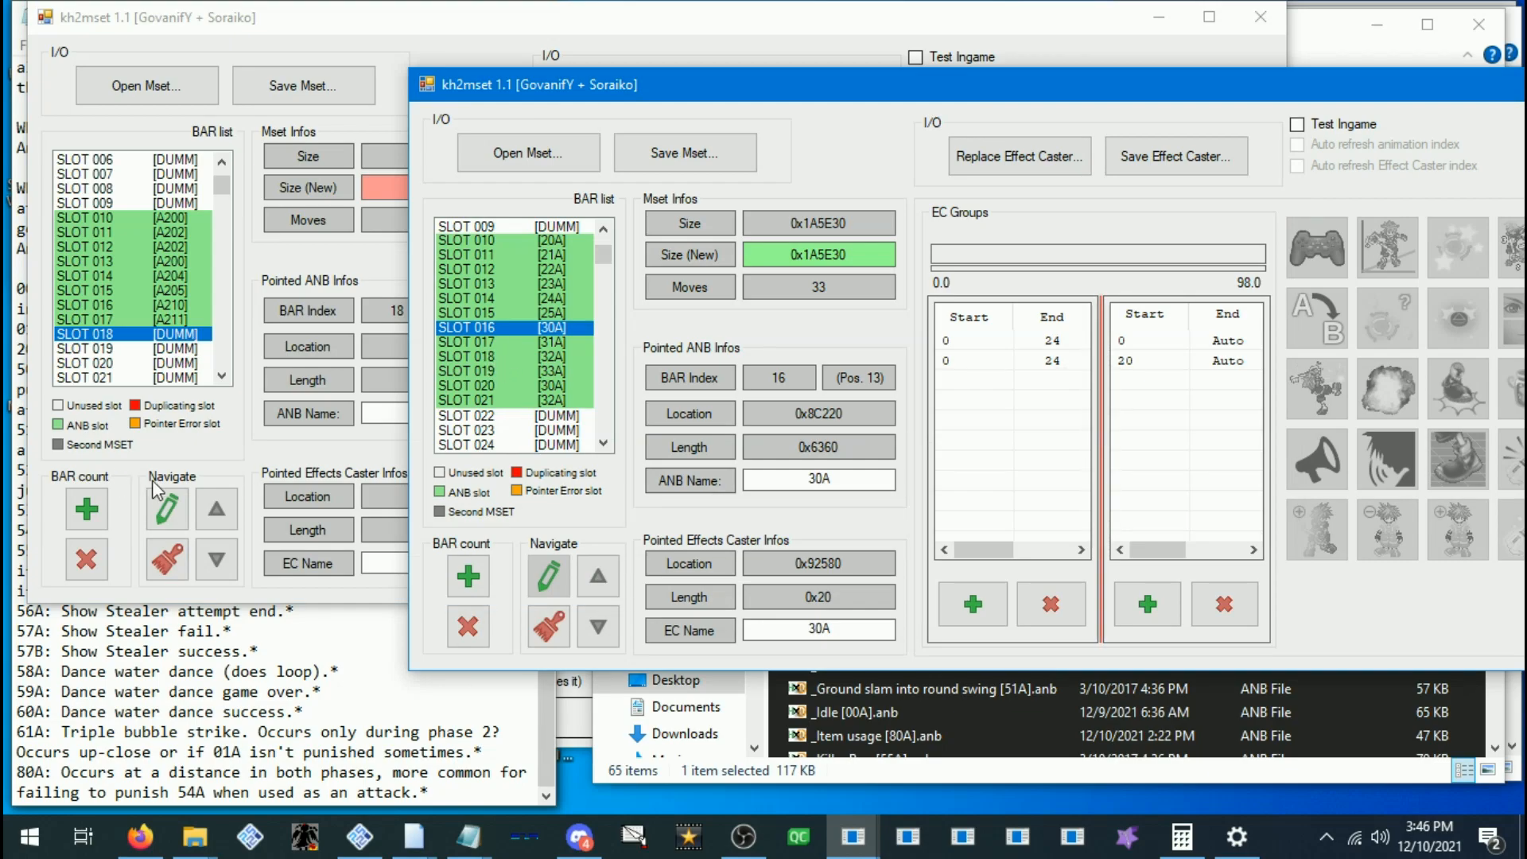
{"action": "left_click", "coordinate": [167, 509]}
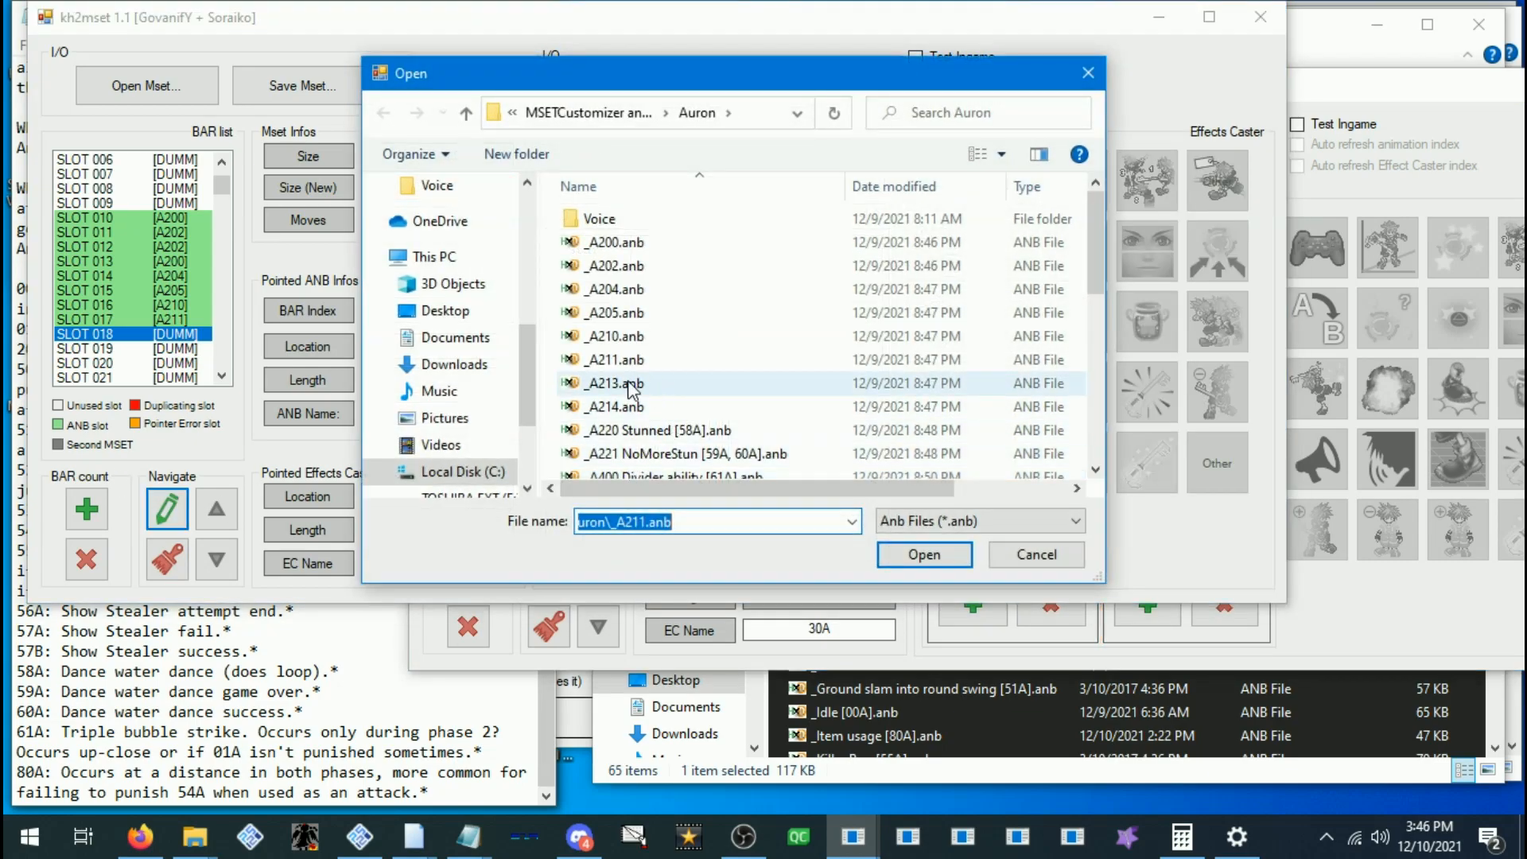
{"action": "double_click", "coordinate": [617, 383]}
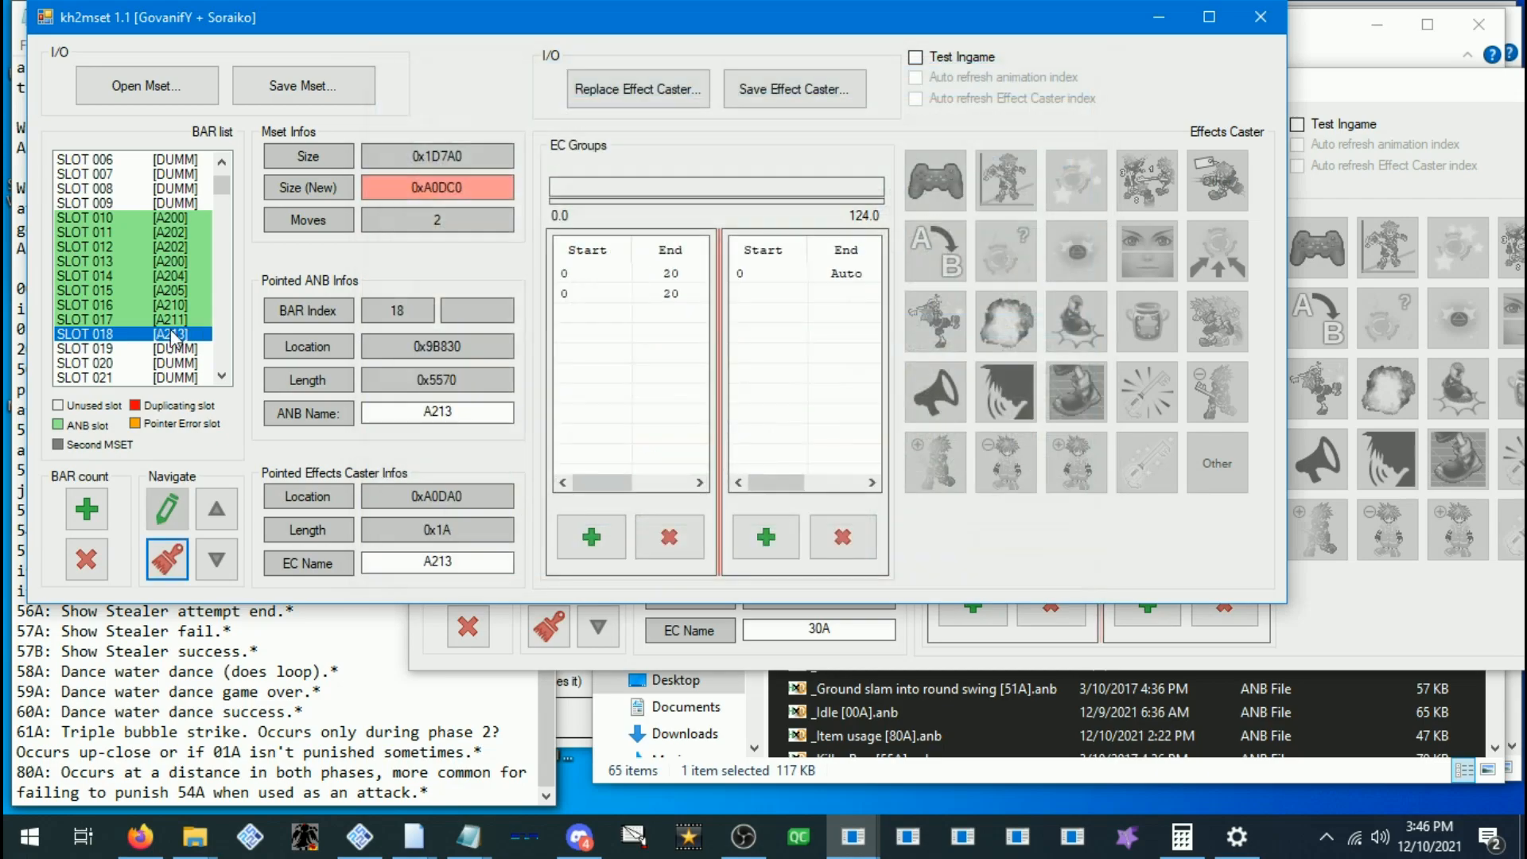
Load _A214.anb into slot 019 of the new moveset and check the following slots in the reference moveset
{"action": "left_click", "coordinate": [167, 509]}
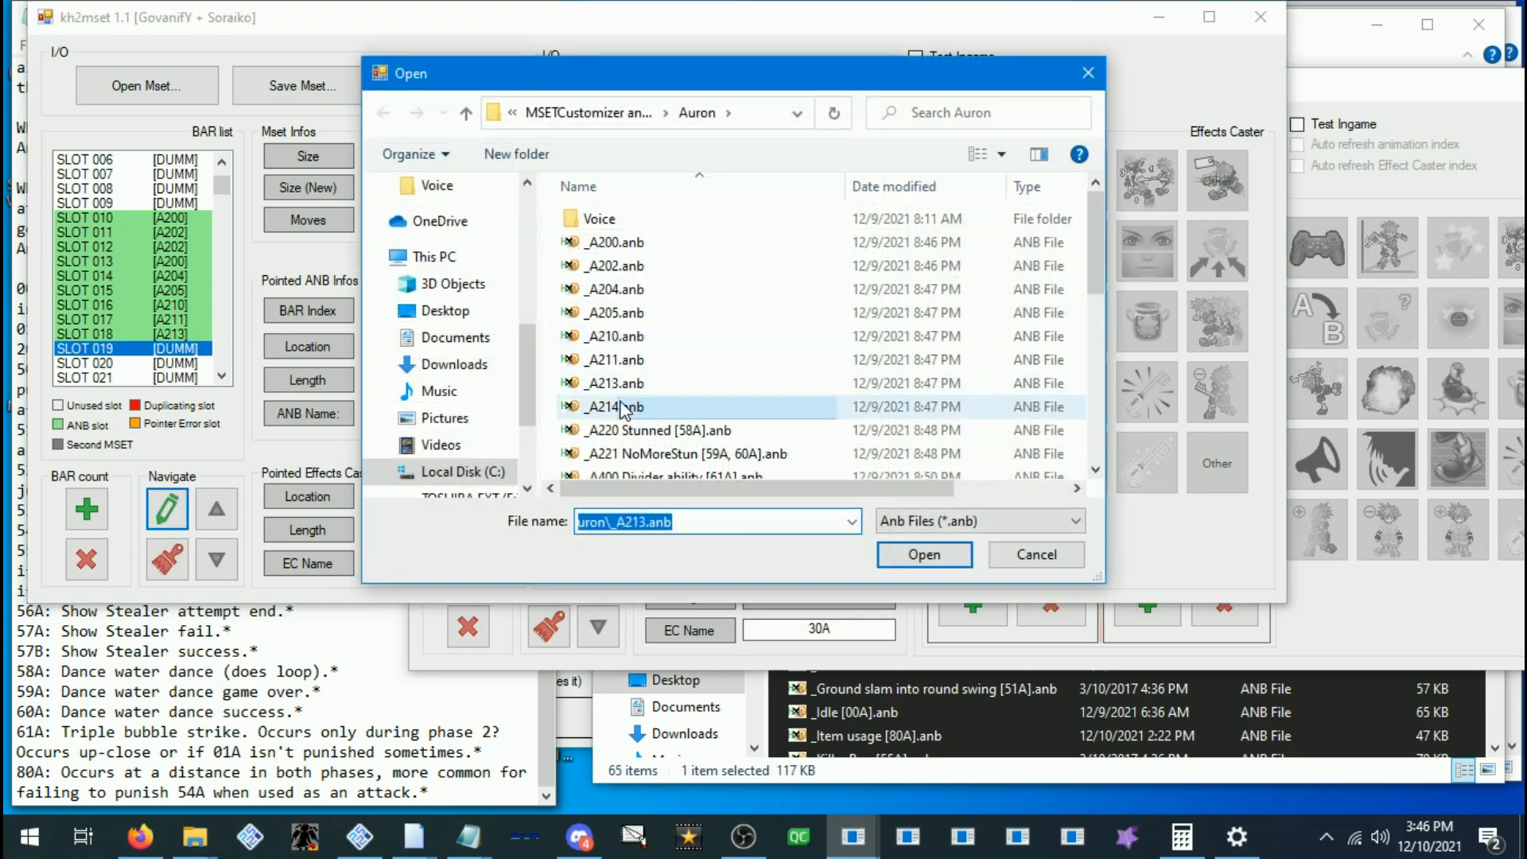
{"action": "double_click", "coordinate": [618, 407]}
{"action": "scroll", "coordinate": [198, 301], "scroll_direction": "down", "scroll_amount": 1}
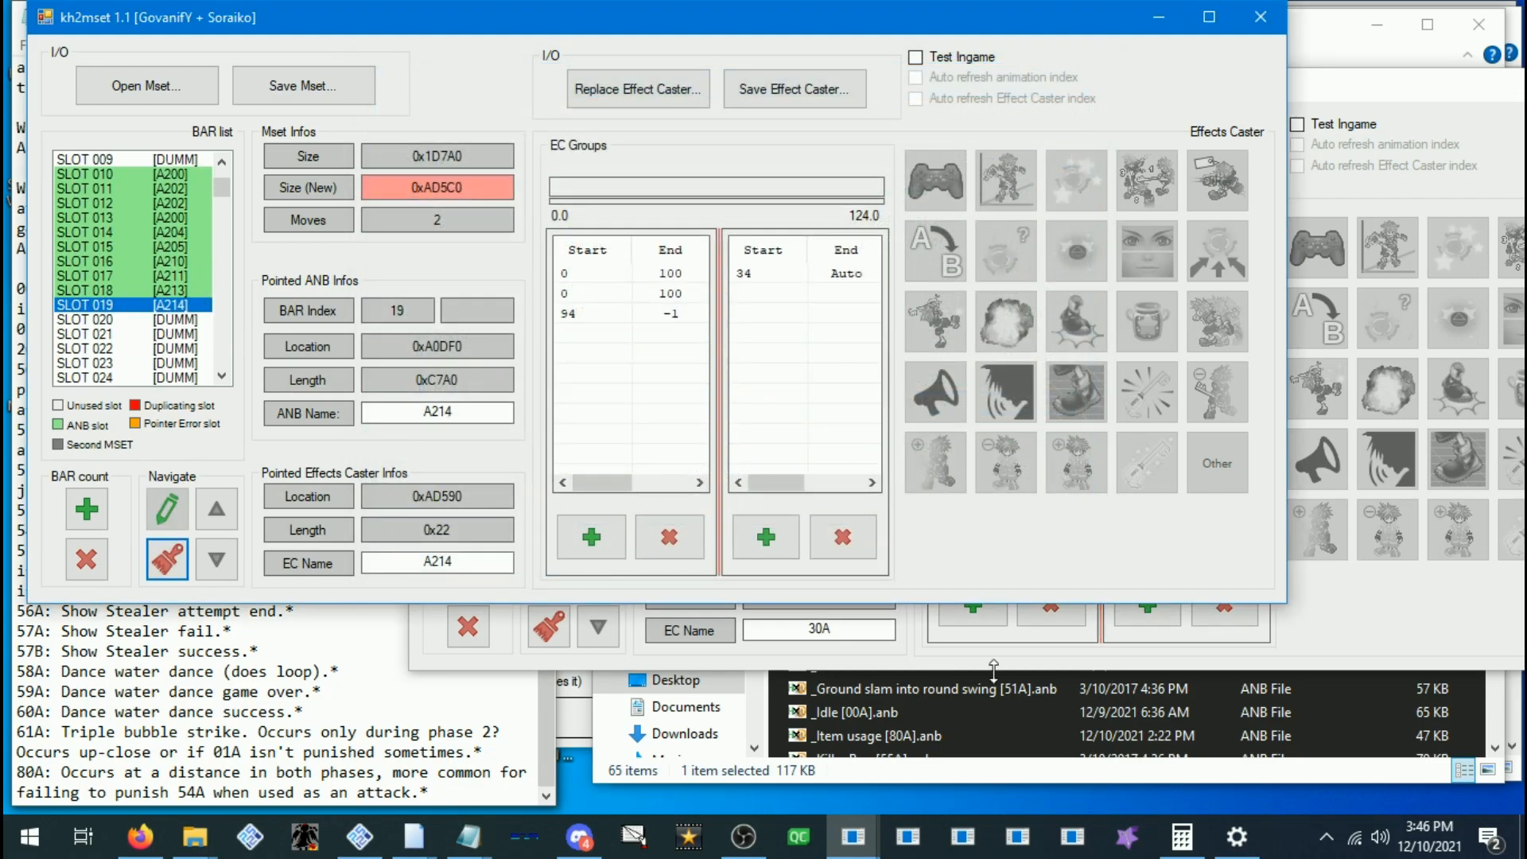
{"action": "left_click", "coordinate": [1012, 646]}
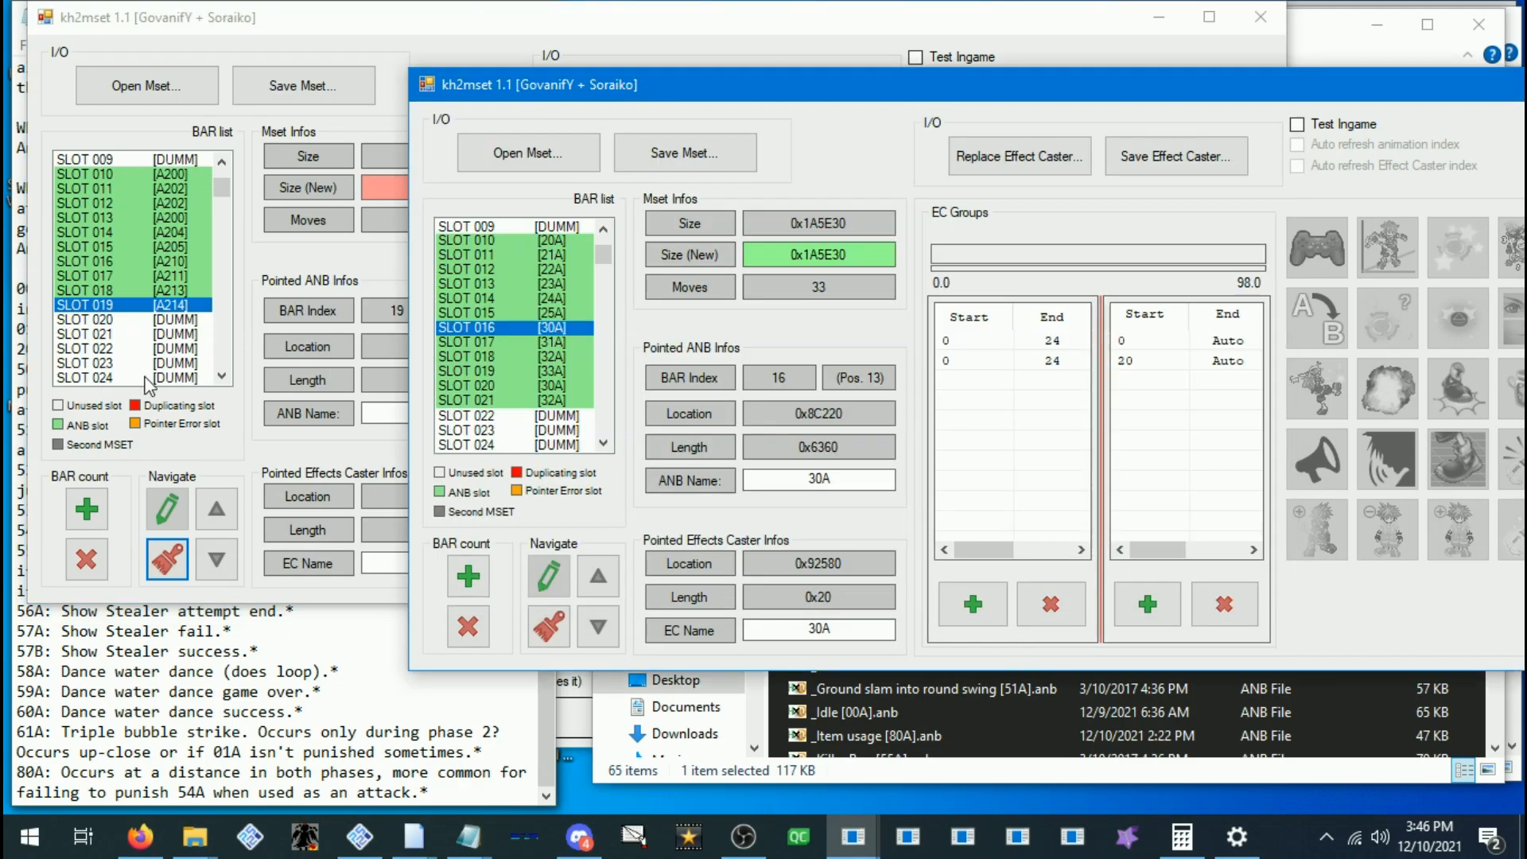
Change the pointer of slot 020 in the new moveset to the already present A210 file
{"action": "right_click", "coordinate": [160, 320]}
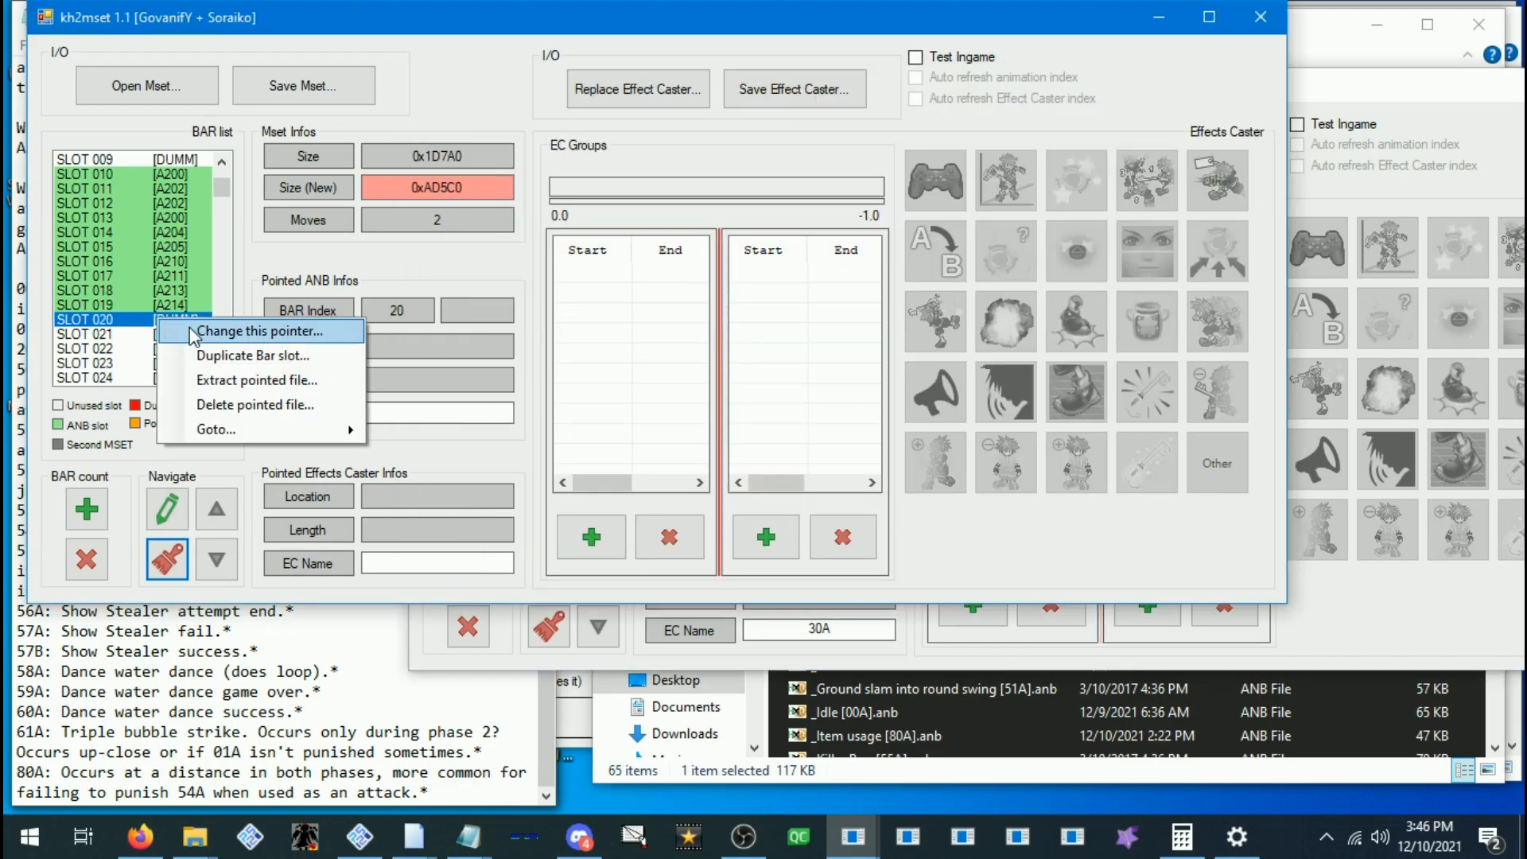
{"action": "left_click", "coordinate": [191, 332]}
{"action": "scroll", "coordinate": [548, 291], "scroll_direction": "down", "scroll_amount": 2}
{"action": "left_click", "coordinate": [464, 312]}
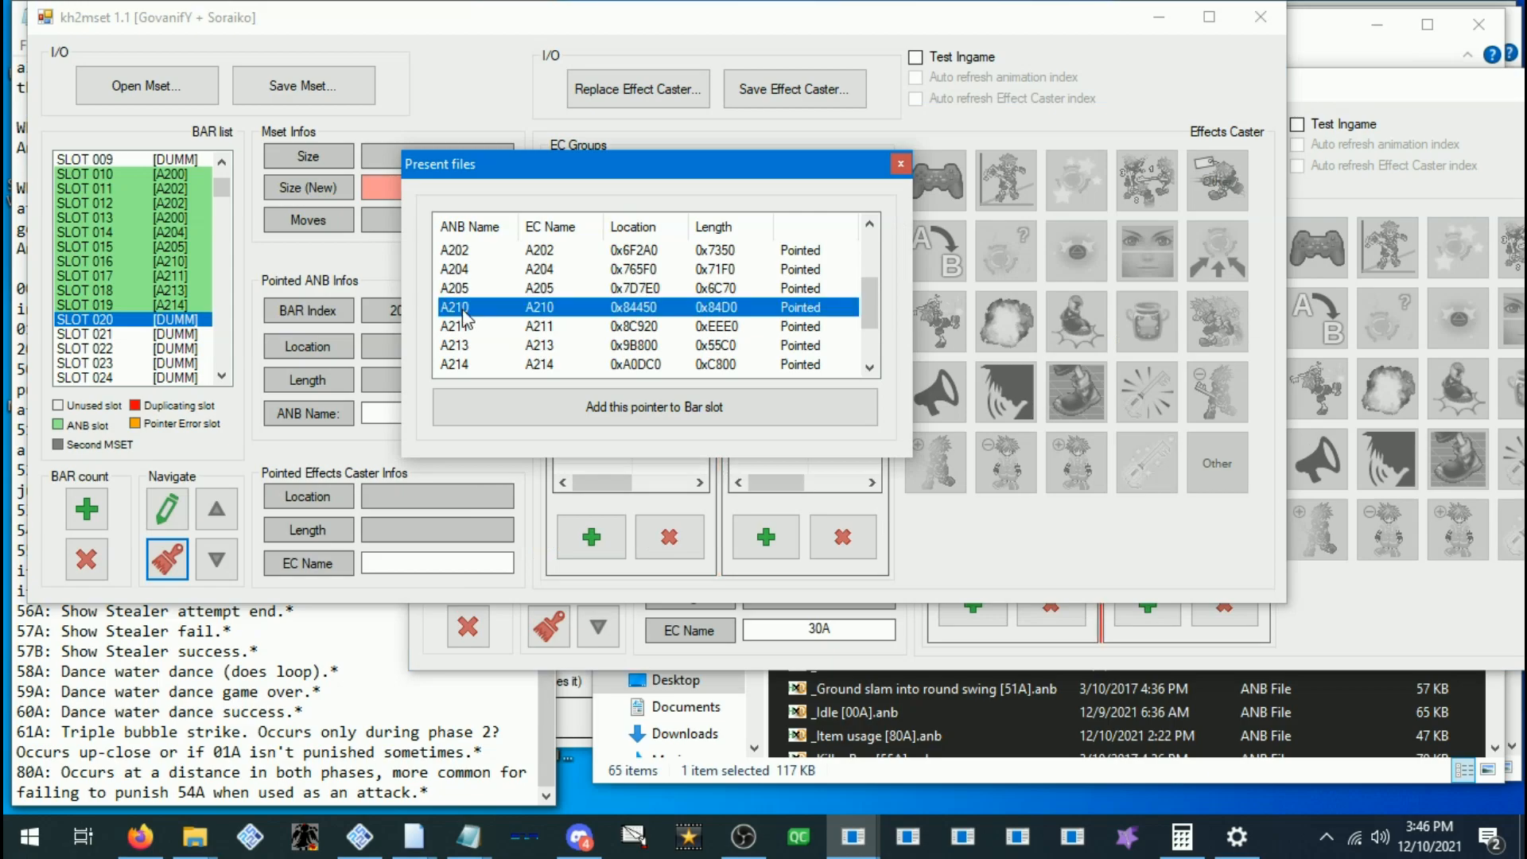
{"action": "double_click", "coordinate": [464, 312]}
Change the pointer of slot 021 in the new moveset to the already present A213 file
{"action": "right_click", "coordinate": [187, 334]}
{"action": "left_click", "coordinate": [239, 351]}
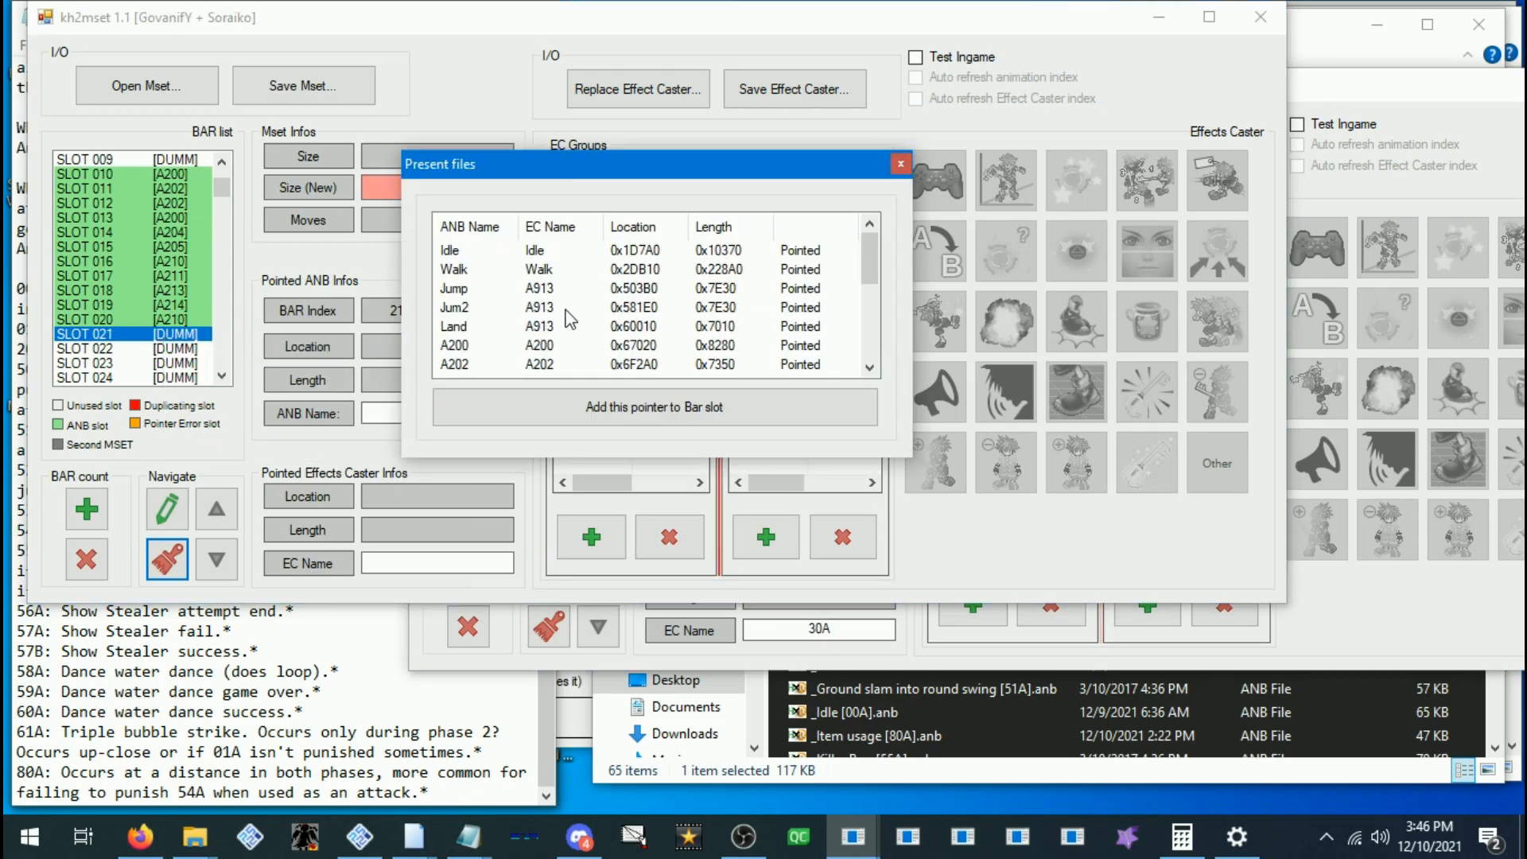
{"action": "scroll", "coordinate": [570, 318], "scroll_direction": "down", "scroll_amount": 1}
{"action": "scroll", "coordinate": [561, 326], "scroll_direction": "down", "scroll_amount": 1}
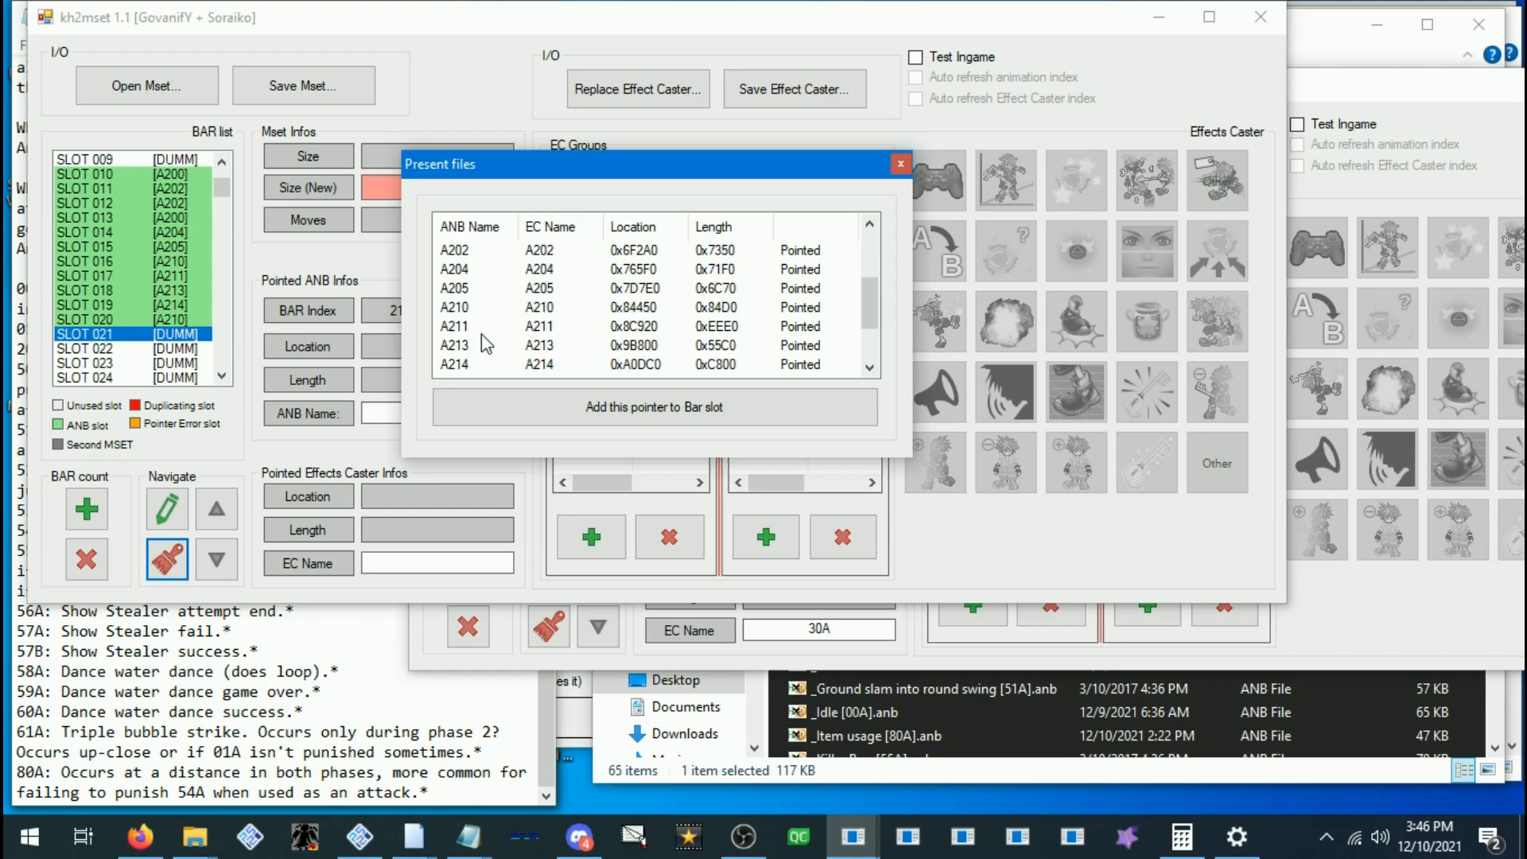
{"action": "scroll", "coordinate": [477, 350], "scroll_direction": "down", "scroll_amount": 1}
{"action": "double_click", "coordinate": [468, 289]}
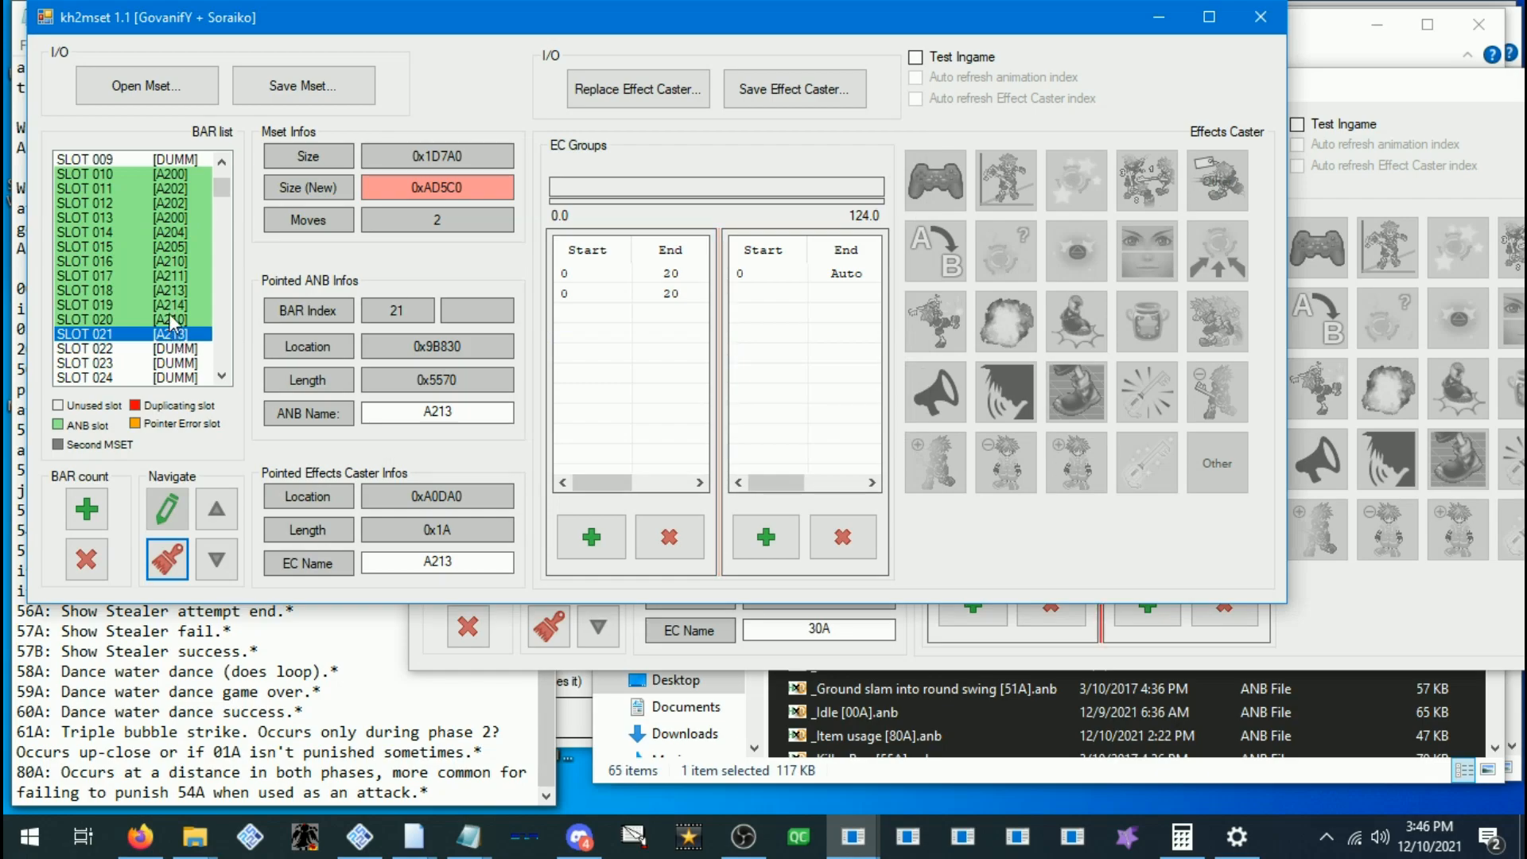
Find the next filled slot in the reference moveset and load _Item usage [80A].anb into slot 047 of the new moveset
{"action": "scroll", "coordinate": [168, 313], "scroll_direction": "down", "scroll_amount": 2}
{"action": "left_click", "coordinate": [770, 649]}
{"action": "scroll", "coordinate": [569, 342], "scroll_direction": "down", "scroll_amount": 14}
{"action": "scroll", "coordinate": [570, 342], "scroll_direction": "up", "scroll_amount": 5}
{"action": "scroll", "coordinate": [166, 302], "scroll_direction": "down", "scroll_amount": 1}
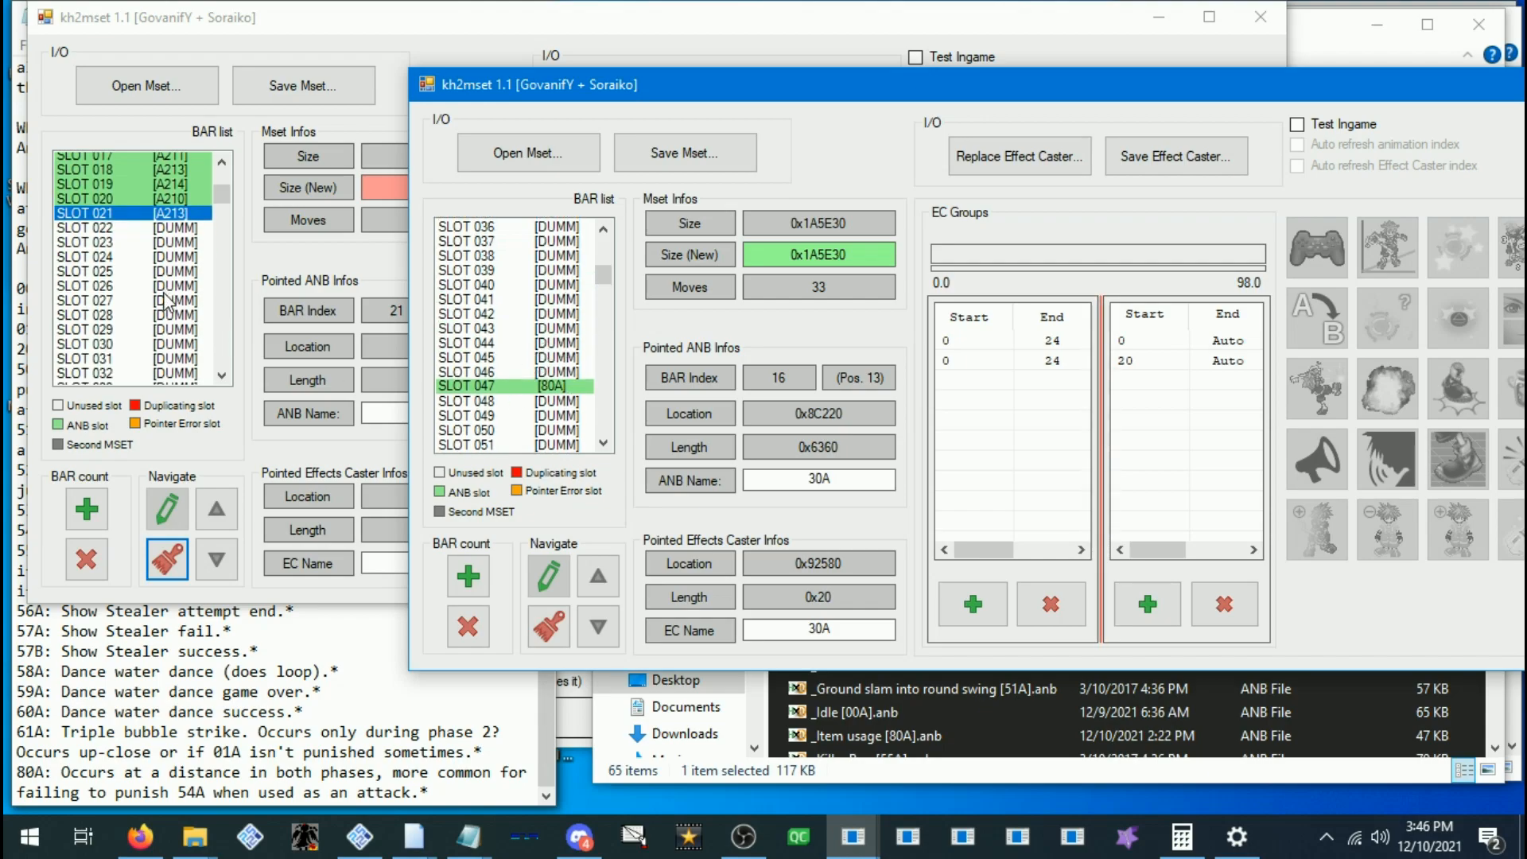
{"action": "scroll", "coordinate": [166, 302], "scroll_direction": "down", "scroll_amount": 7}
{"action": "left_click", "coordinate": [135, 275]}
{"action": "left_click", "coordinate": [167, 509]}
{"action": "scroll", "coordinate": [732, 365], "scroll_direction": "down", "scroll_amount": 6}
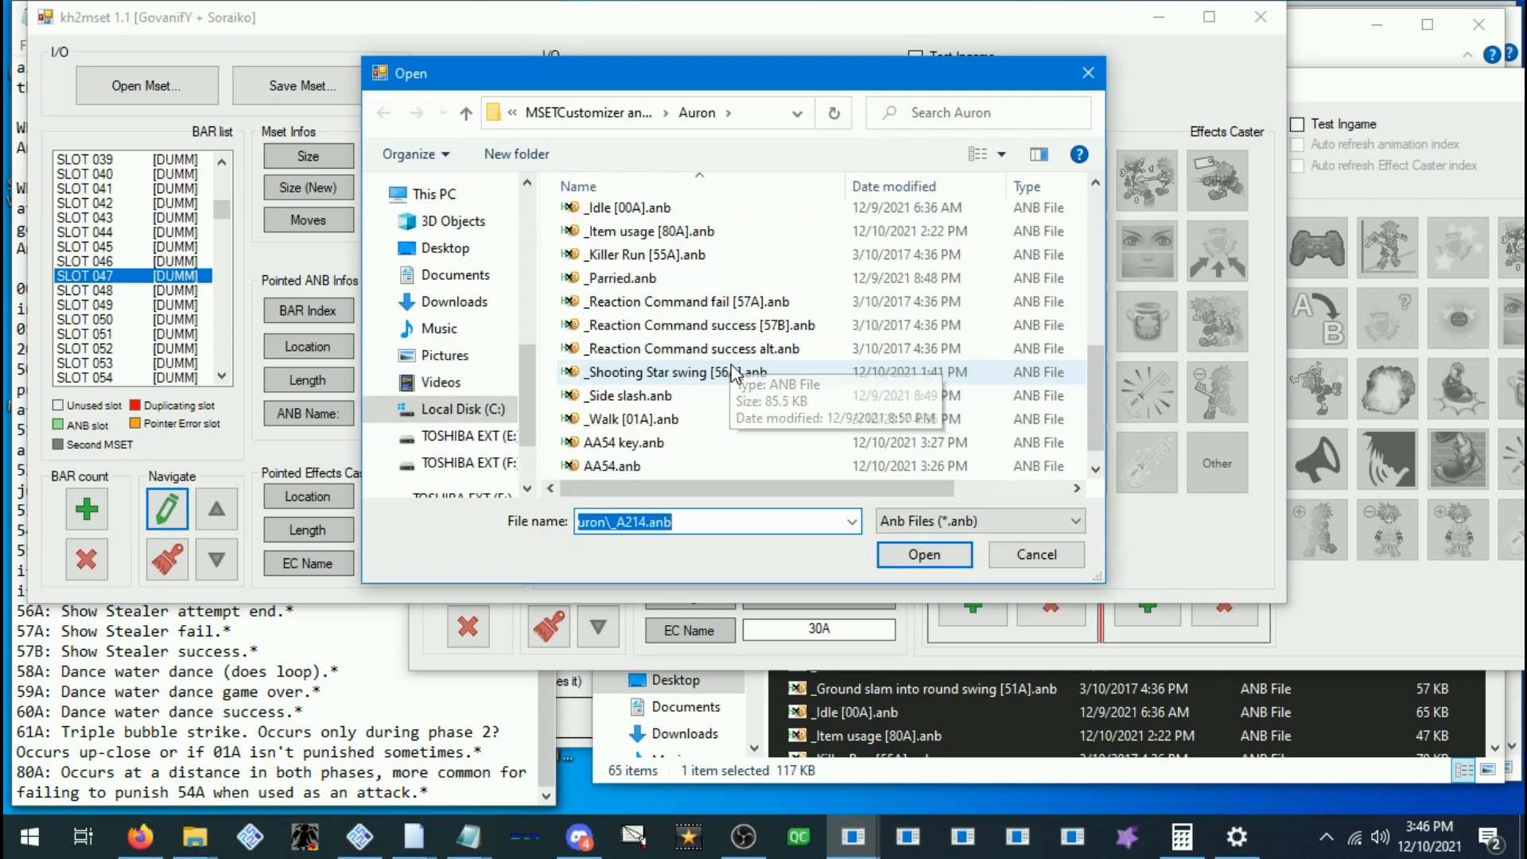
{"action": "scroll", "coordinate": [732, 370], "scroll_direction": "down", "scroll_amount": 1}
{"action": "scroll", "coordinate": [731, 370], "scroll_direction": "up", "scroll_amount": 3}
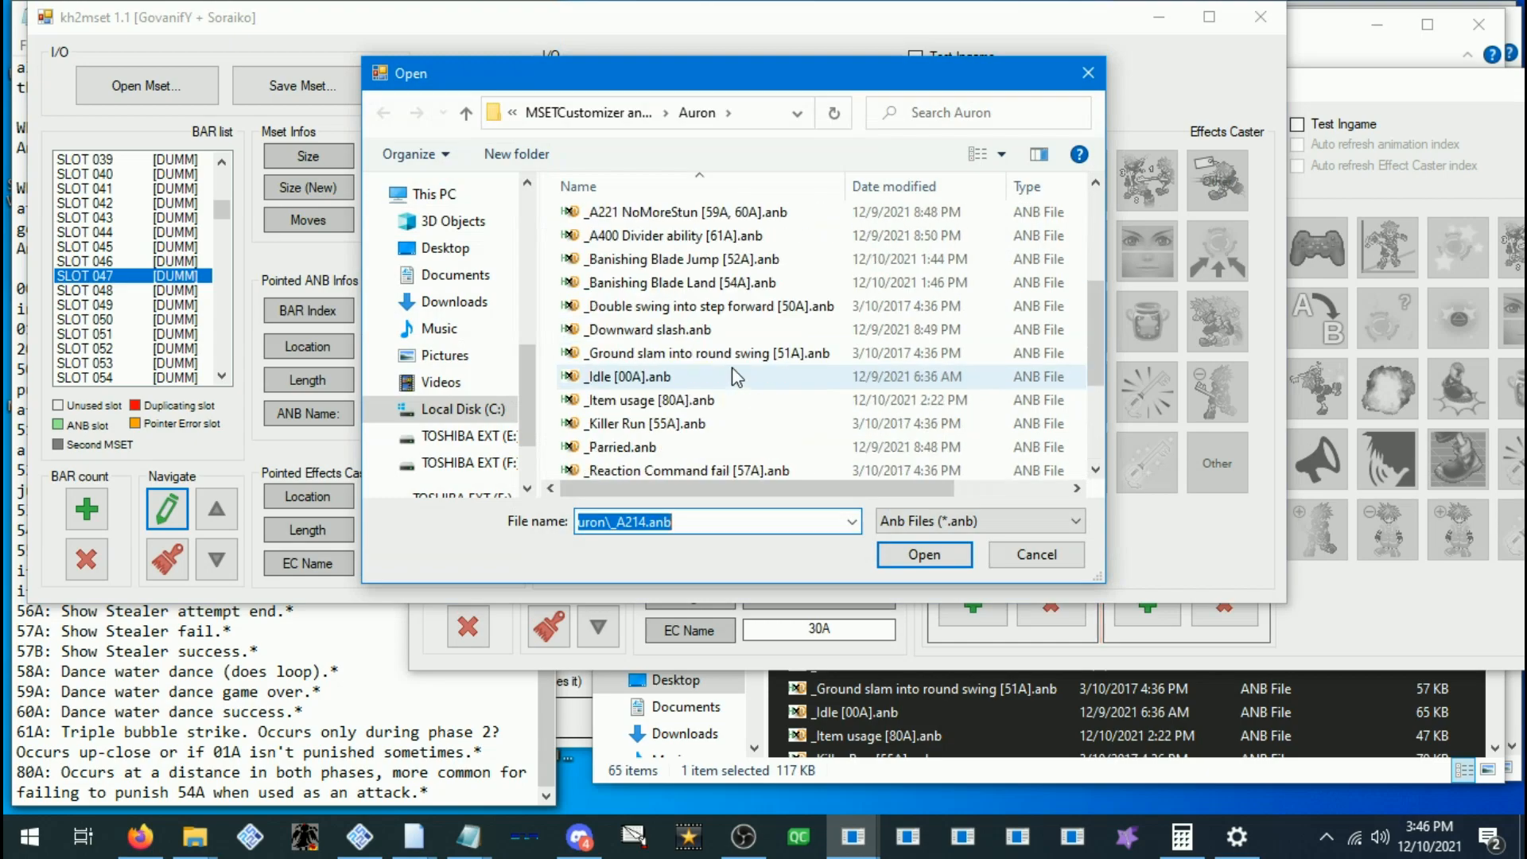
{"action": "double_click", "coordinate": [679, 400]}
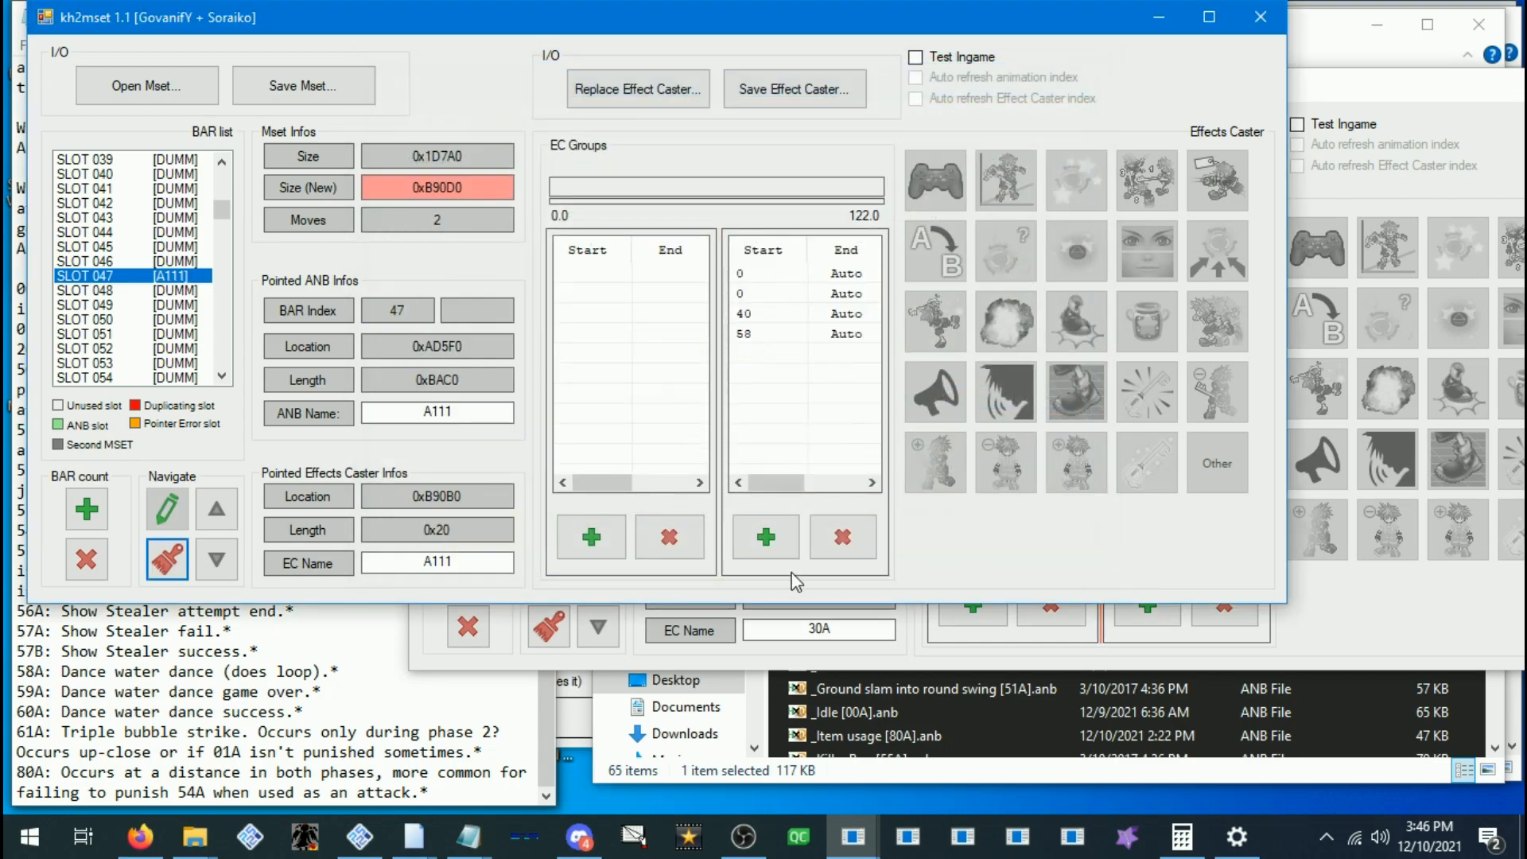
Check slot 047 in the reference moveset and open the ANB name of slot 047 in the new moveset for editing
{"action": "left_click", "coordinate": [951, 666]}
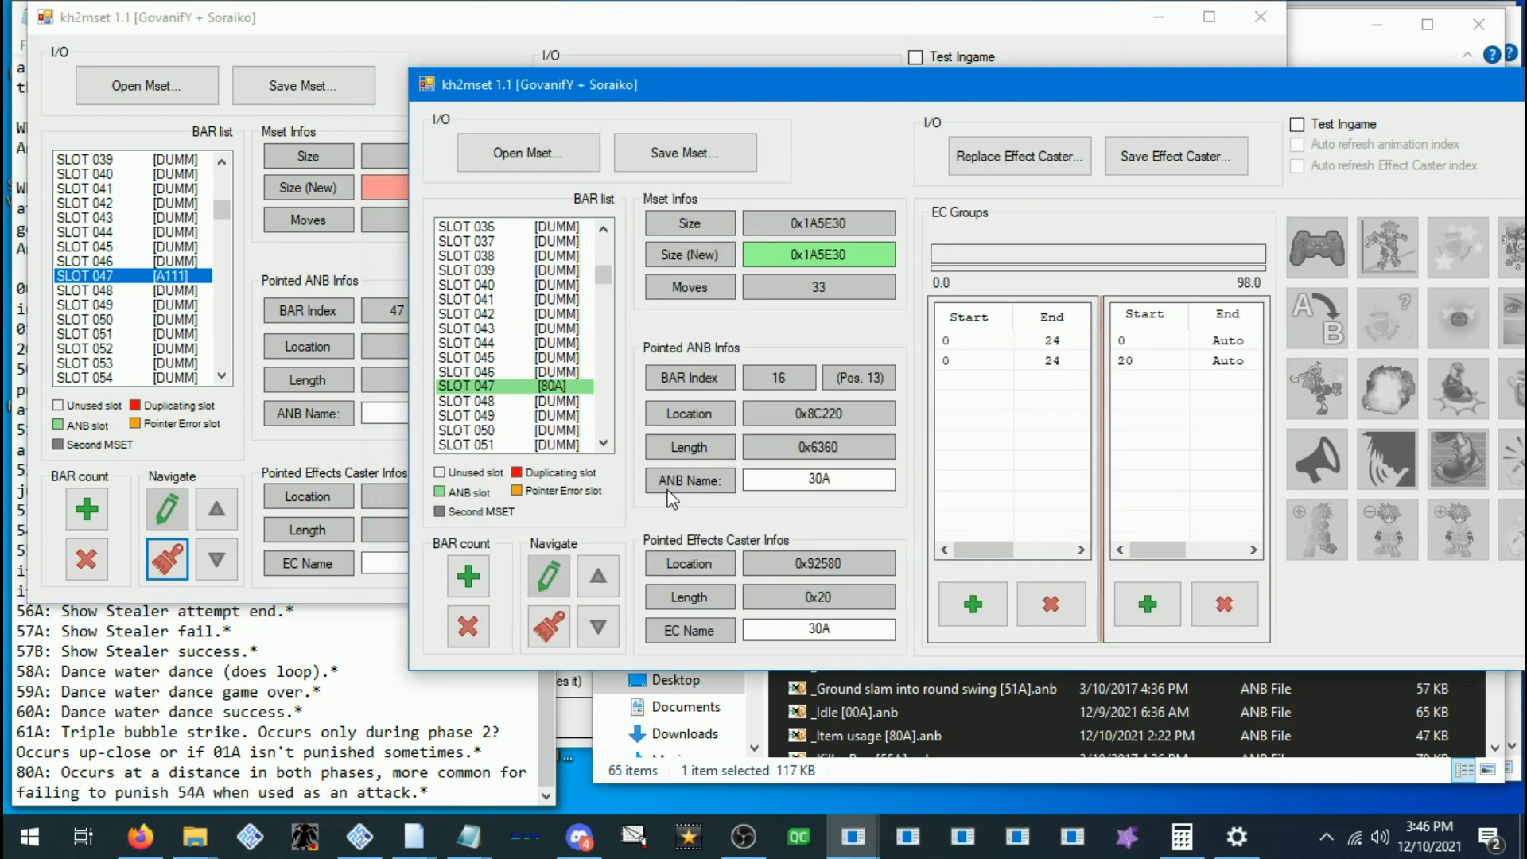
{"action": "left_click", "coordinate": [253, 264]}
{"action": "left_click", "coordinate": [462, 414]}
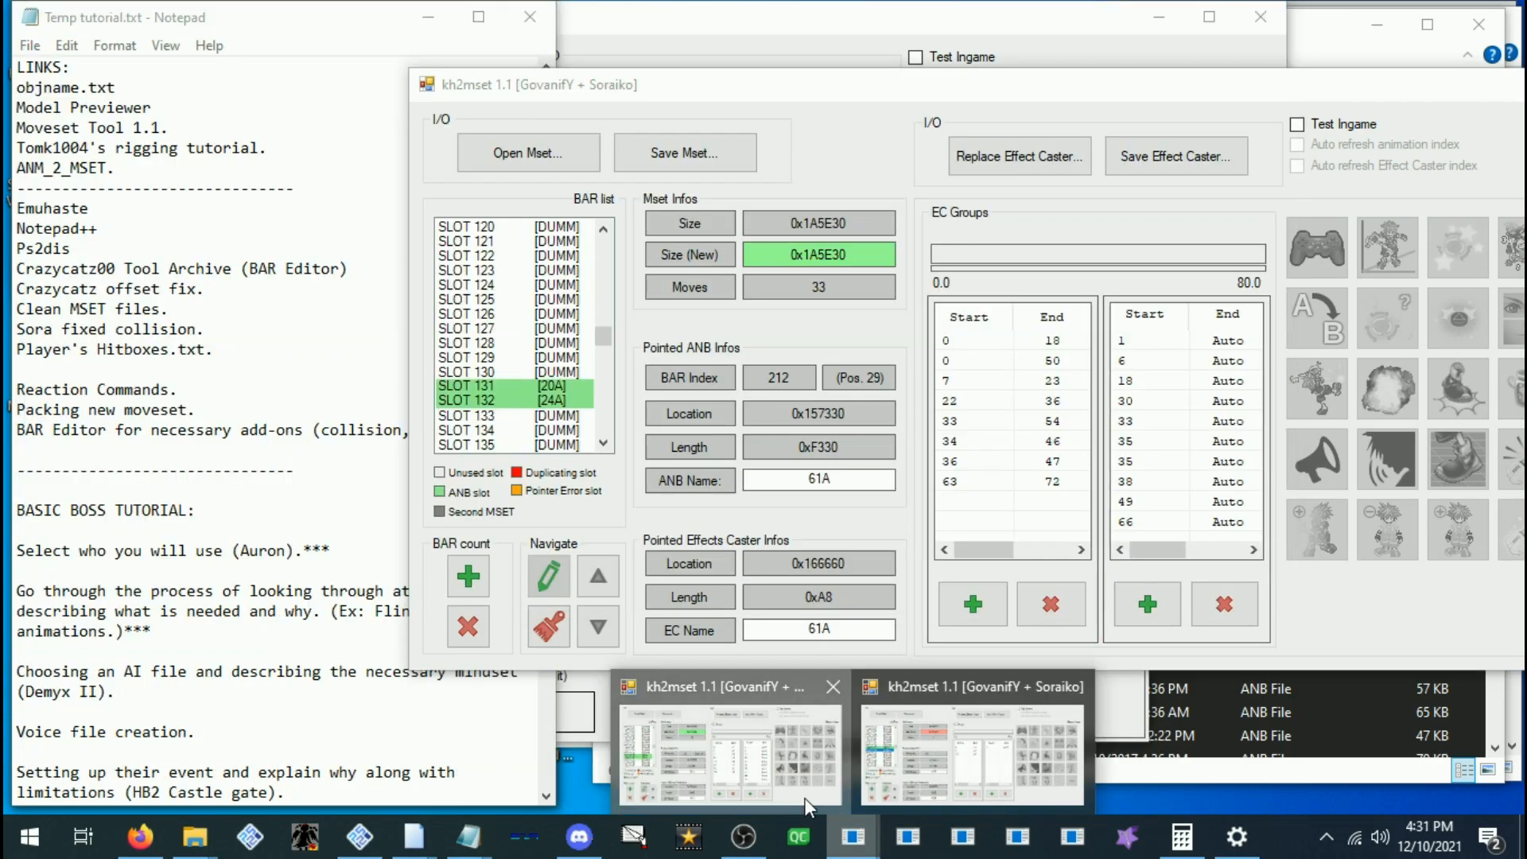
Examine slots 131 and 132 of the new moveset, comparing their A200 and A204 animations and the surrounding slots
{"action": "left_click", "coordinate": [804, 798]}
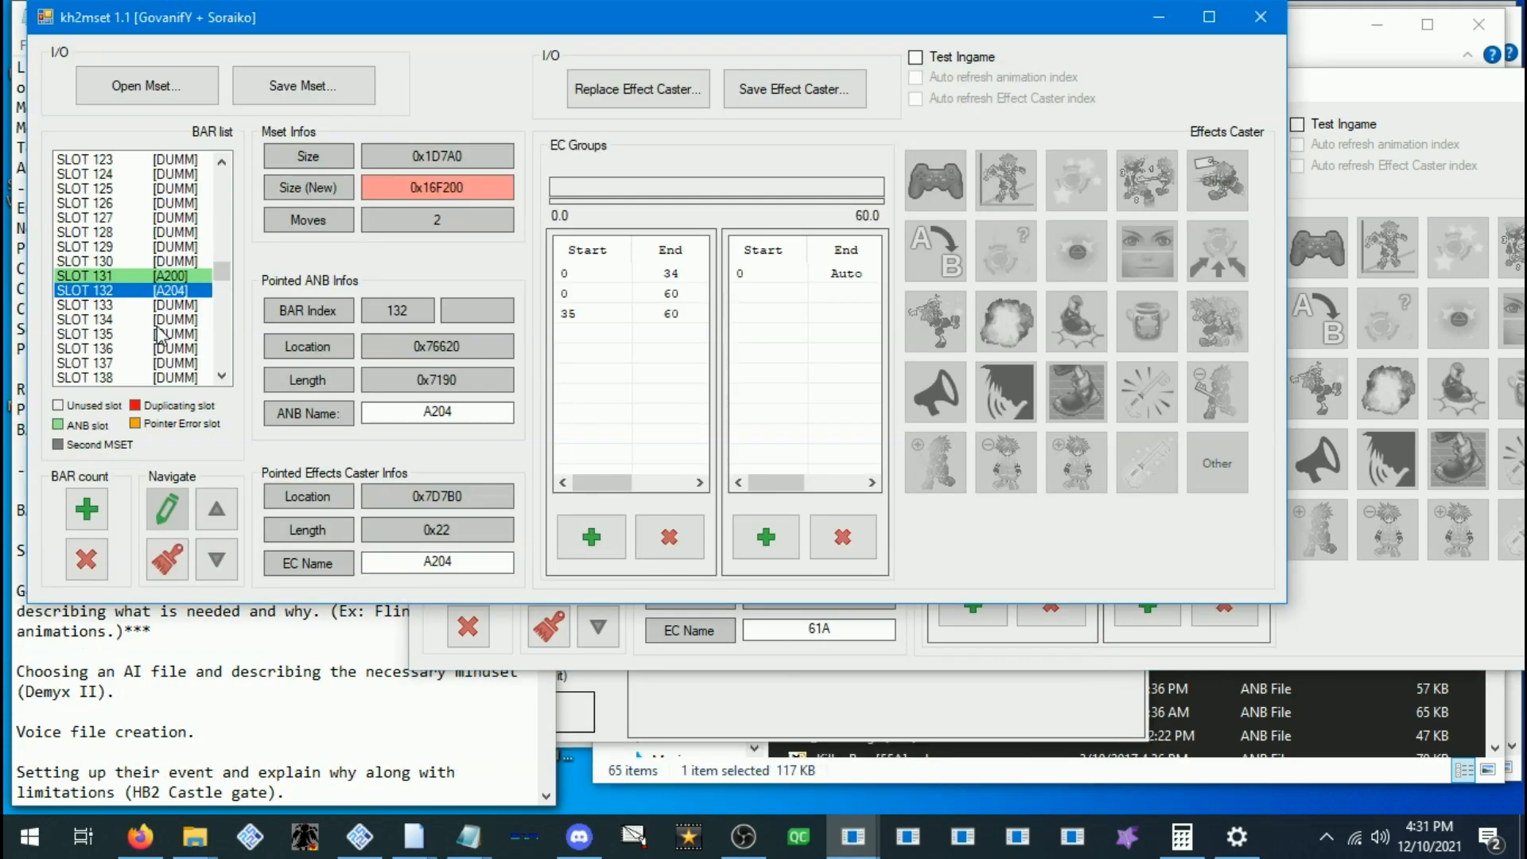
{"action": "scroll", "coordinate": [187, 275], "scroll_direction": "up", "scroll_amount": 5}
{"action": "scroll", "coordinate": [187, 274], "scroll_direction": "down", "scroll_amount": 4}
{"action": "scroll", "coordinate": [163, 287], "scroll_direction": "down", "scroll_amount": 1}
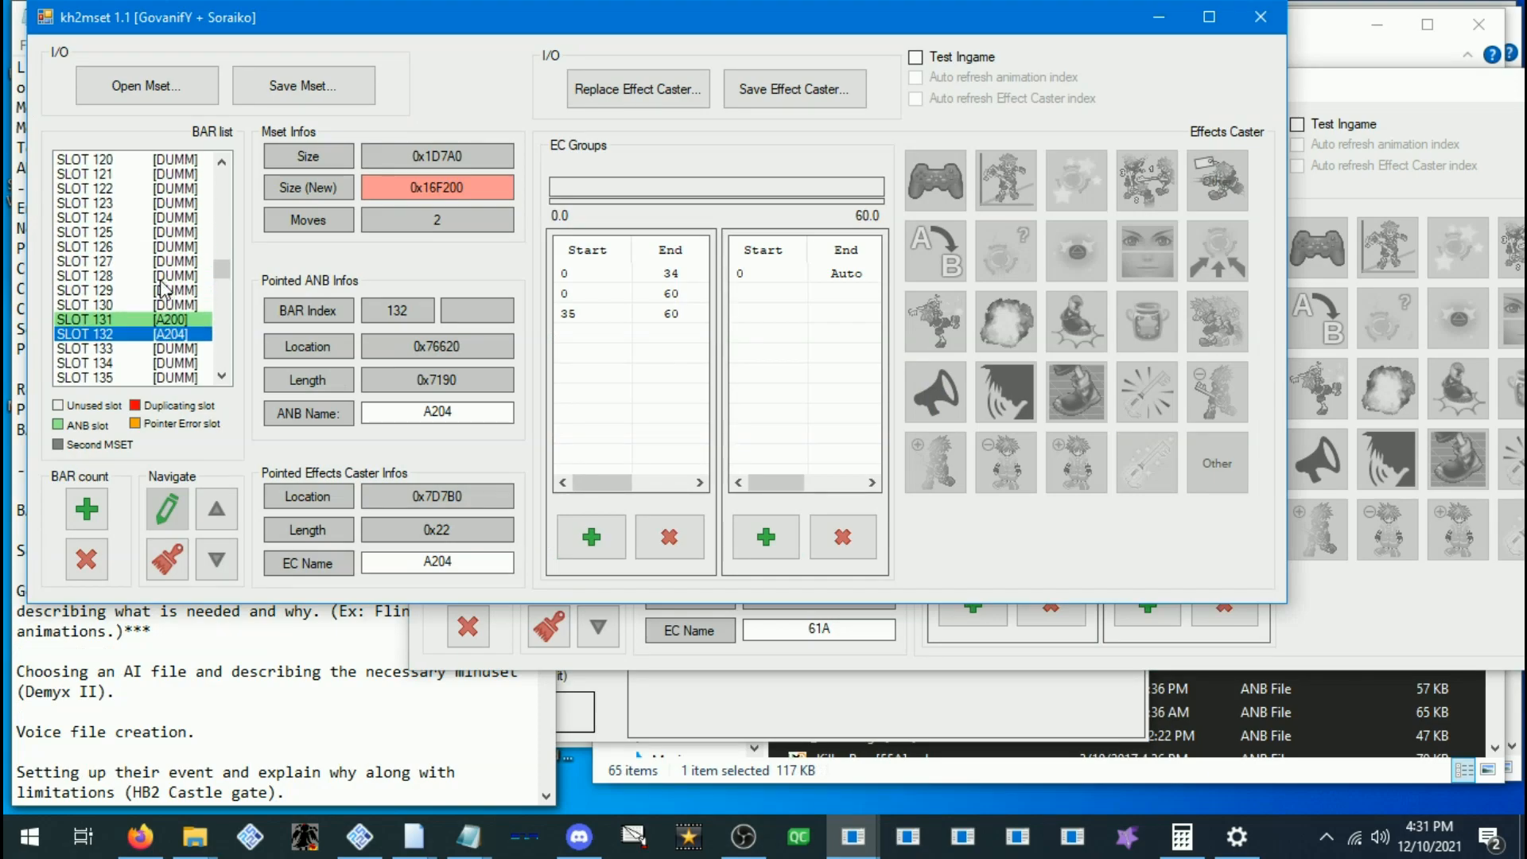
{"action": "left_click", "coordinate": [139, 278]}
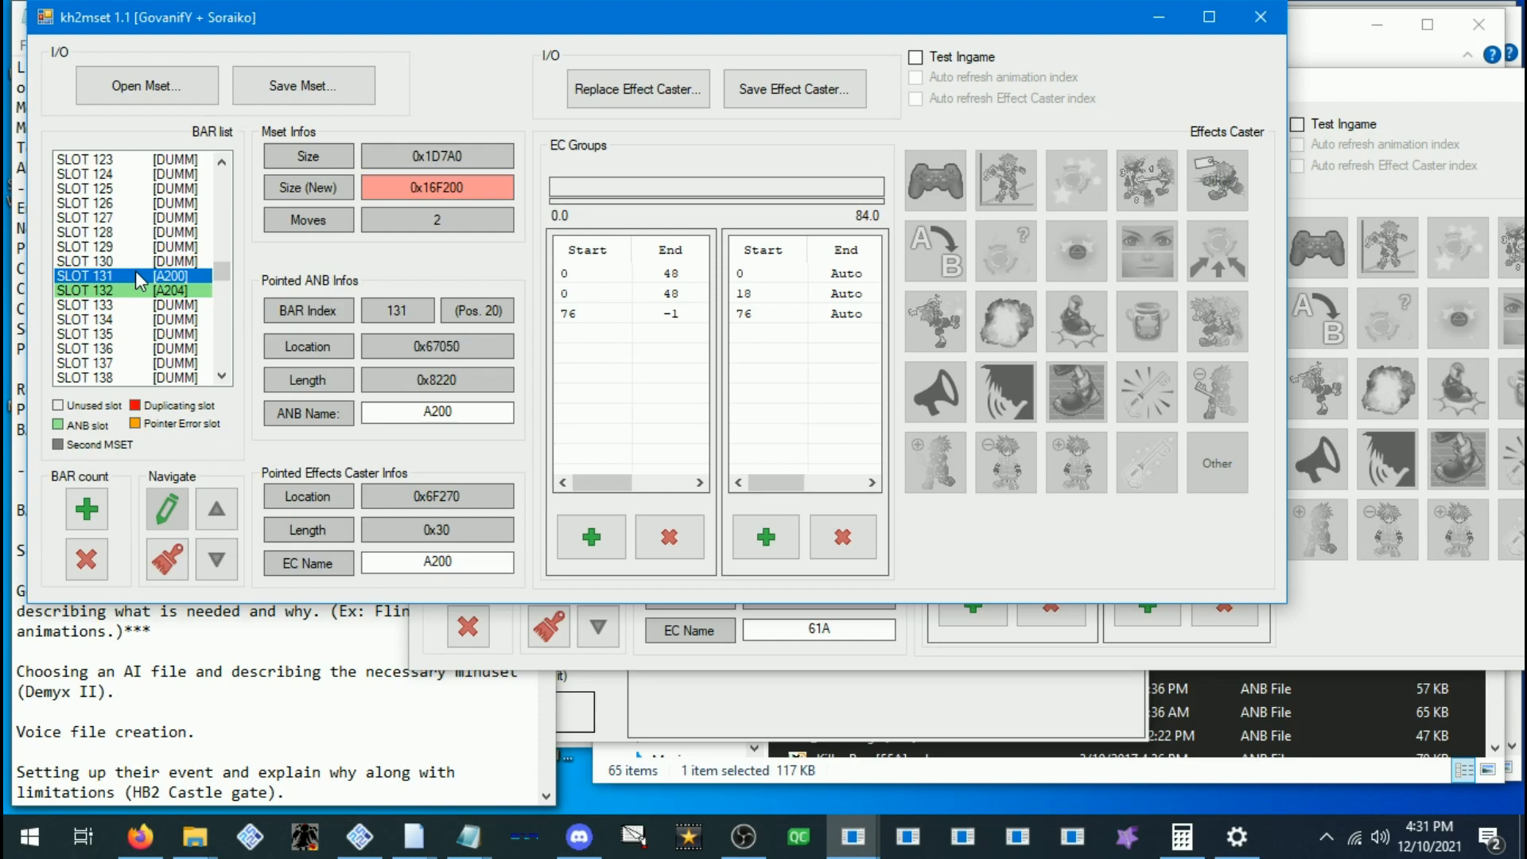
{"action": "scroll", "coordinate": [139, 280], "scroll_direction": "up", "scroll_amount": 1}
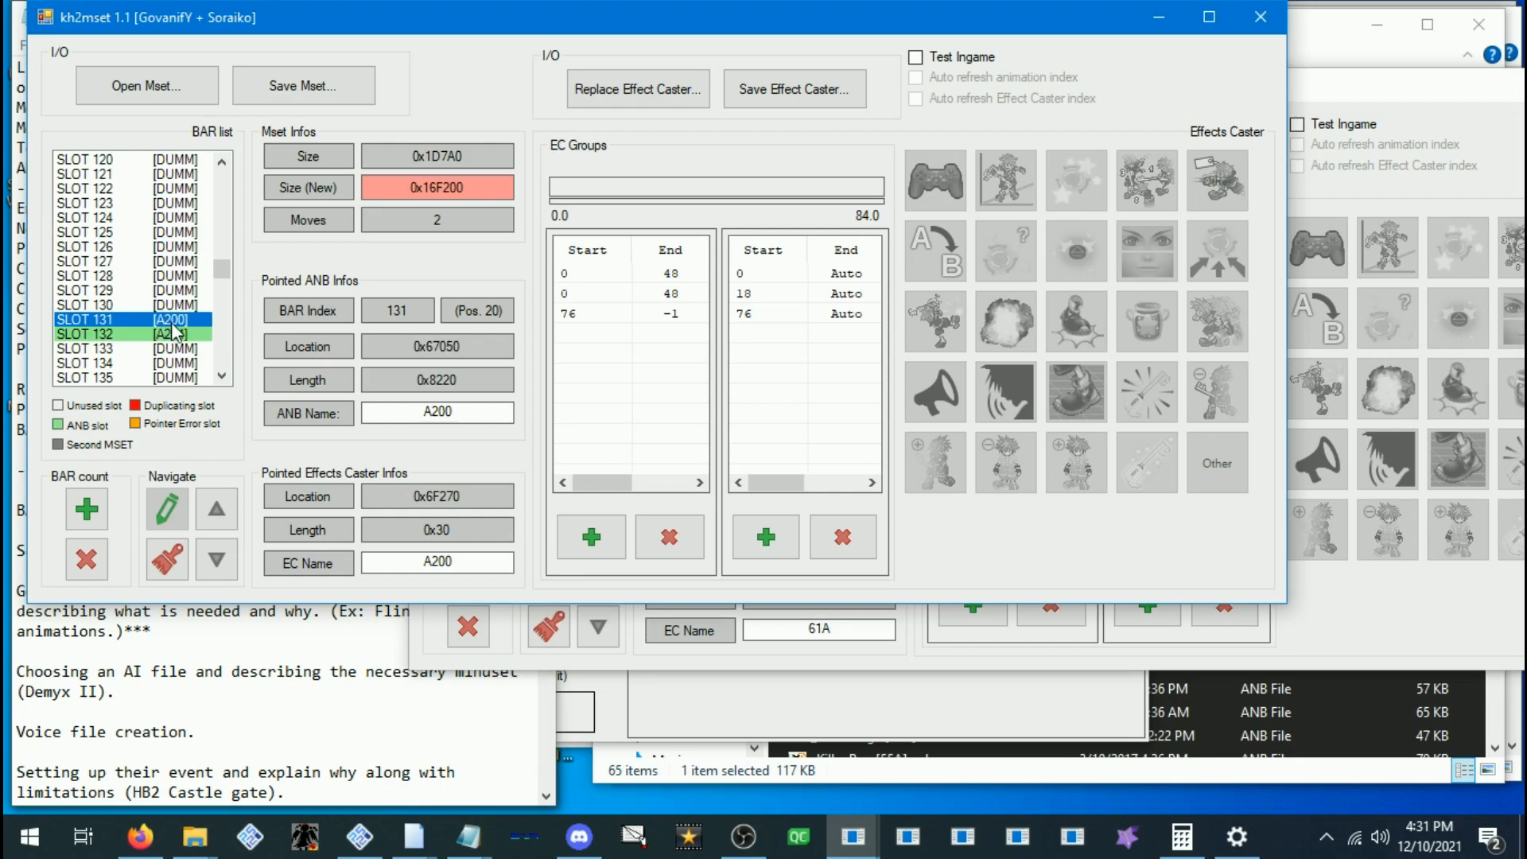
{"action": "left_click", "coordinate": [112, 337]}
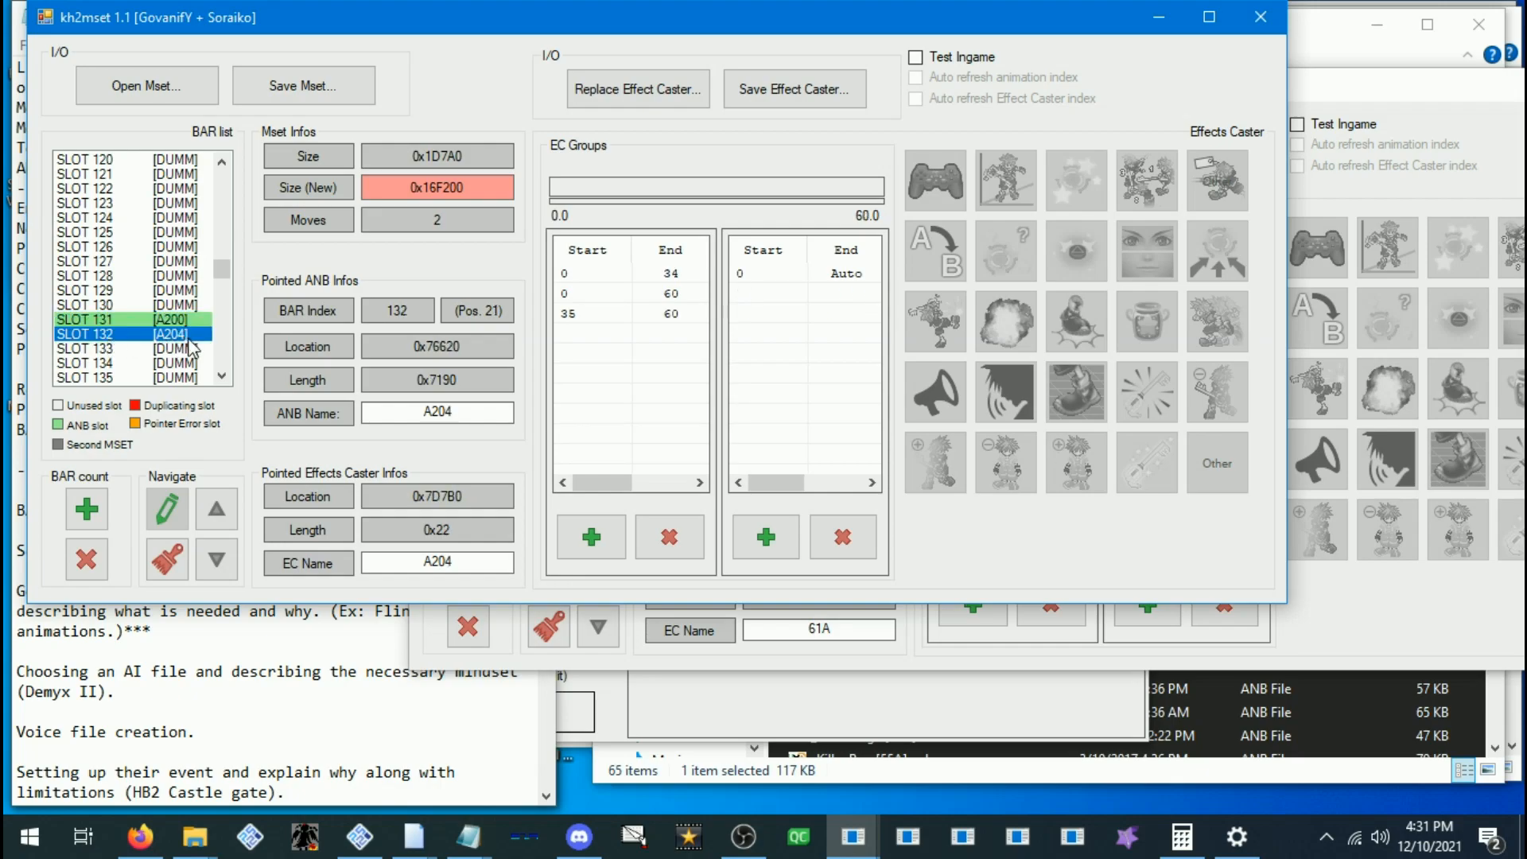
{"action": "scroll", "coordinate": [187, 324], "scroll_direction": "down", "scroll_amount": 2}
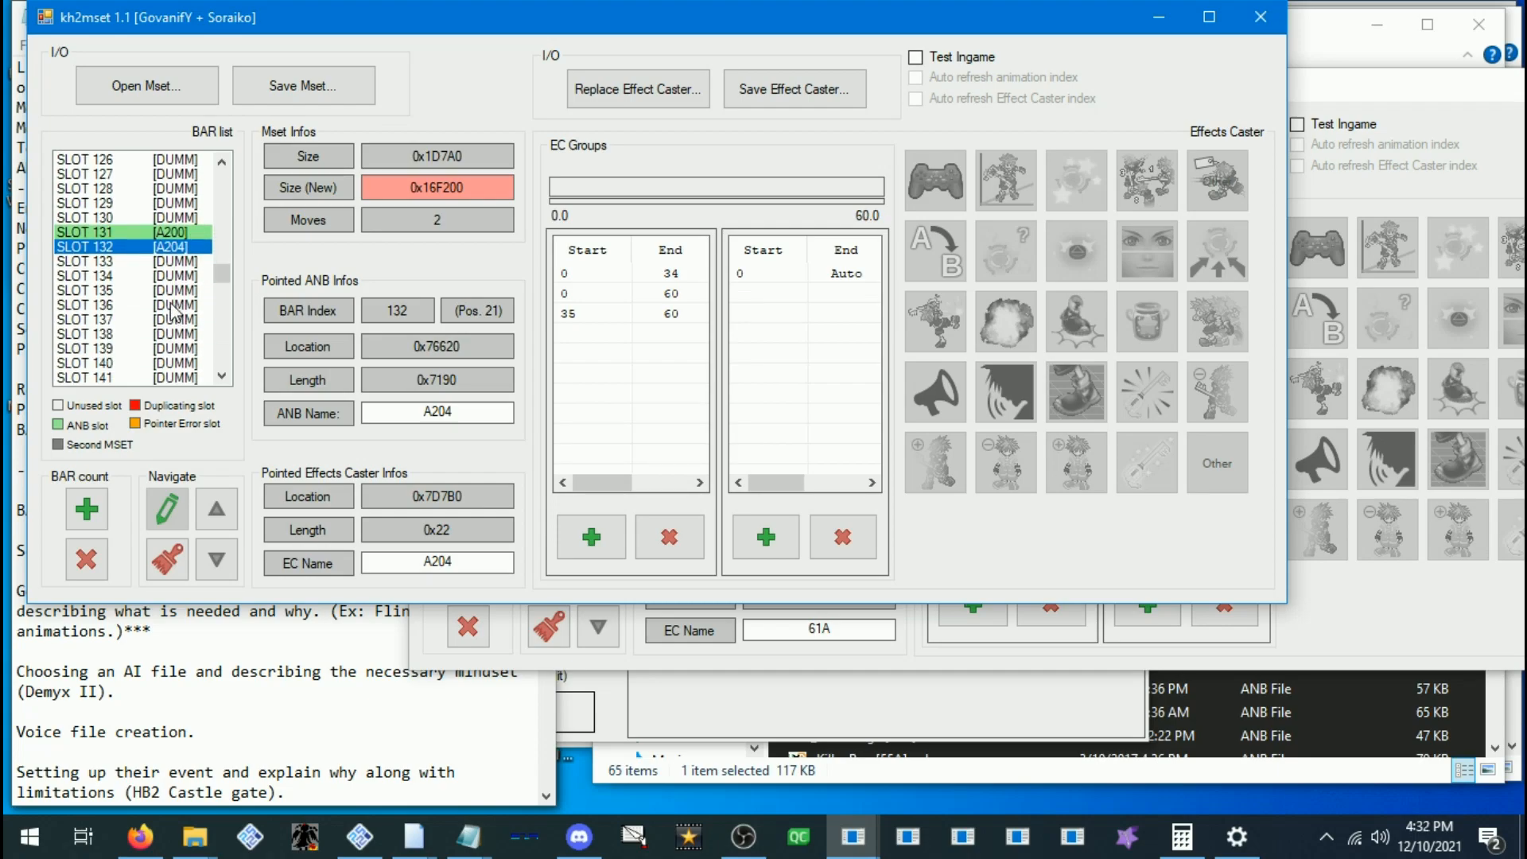
{"action": "scroll", "coordinate": [171, 312], "scroll_direction": "up", "scroll_amount": 2}
{"action": "left_click", "coordinate": [163, 319]}
{"action": "left_click", "coordinate": [163, 335]}
{"action": "left_click", "coordinate": [168, 319]}
{"action": "left_click", "coordinate": [180, 334]}
{"action": "left_click", "coordinate": [181, 320]}
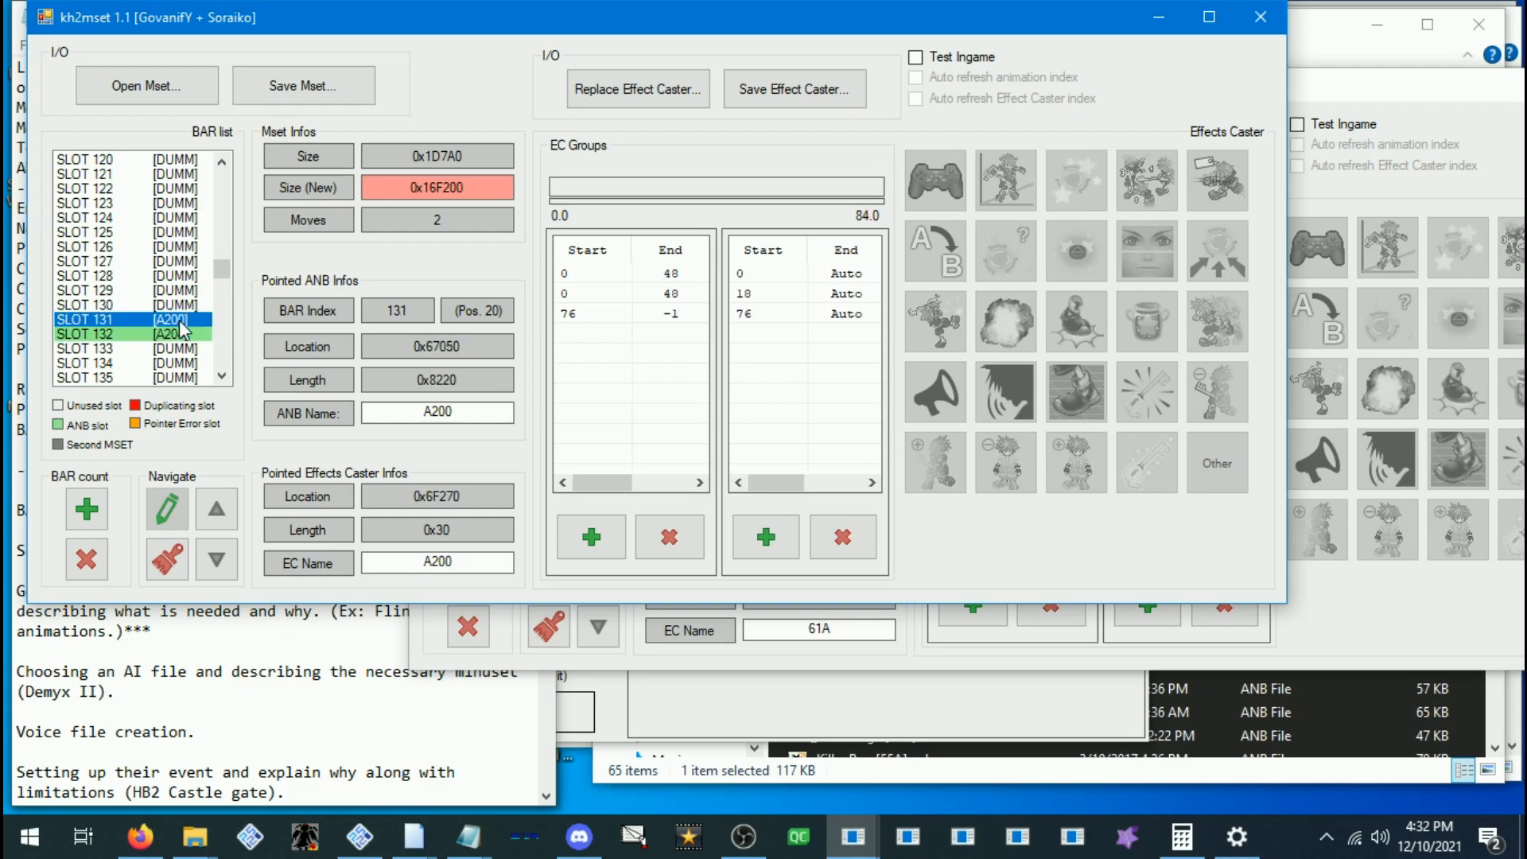
{"action": "scroll", "coordinate": [181, 326], "scroll_direction": "down", "scroll_amount": 1}
{"action": "left_click", "coordinate": [182, 292]}
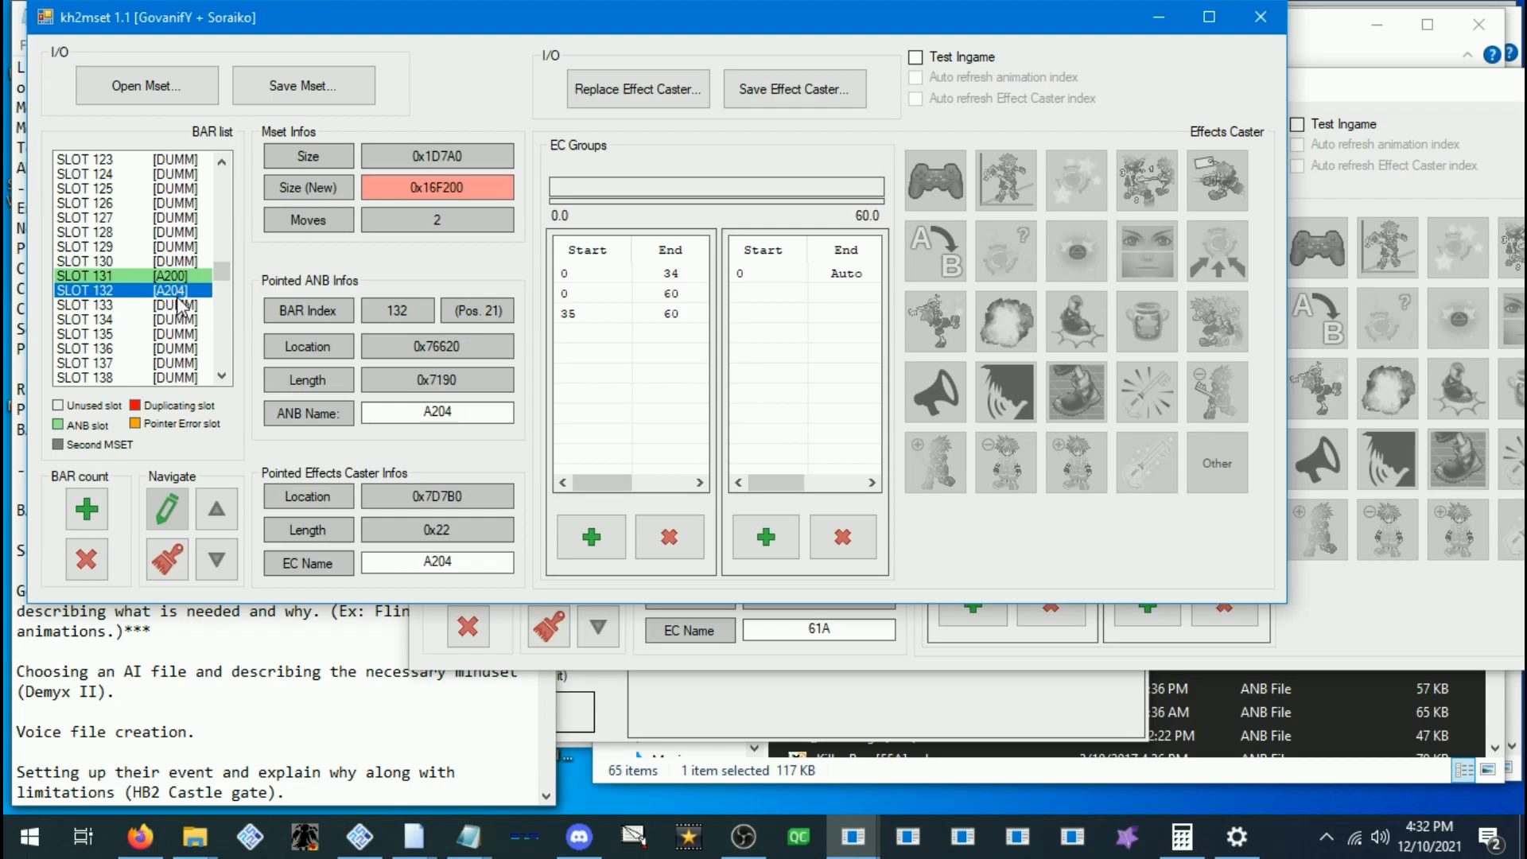
{"action": "scroll", "coordinate": [181, 305], "scroll_direction": "down", "scroll_amount": 3}
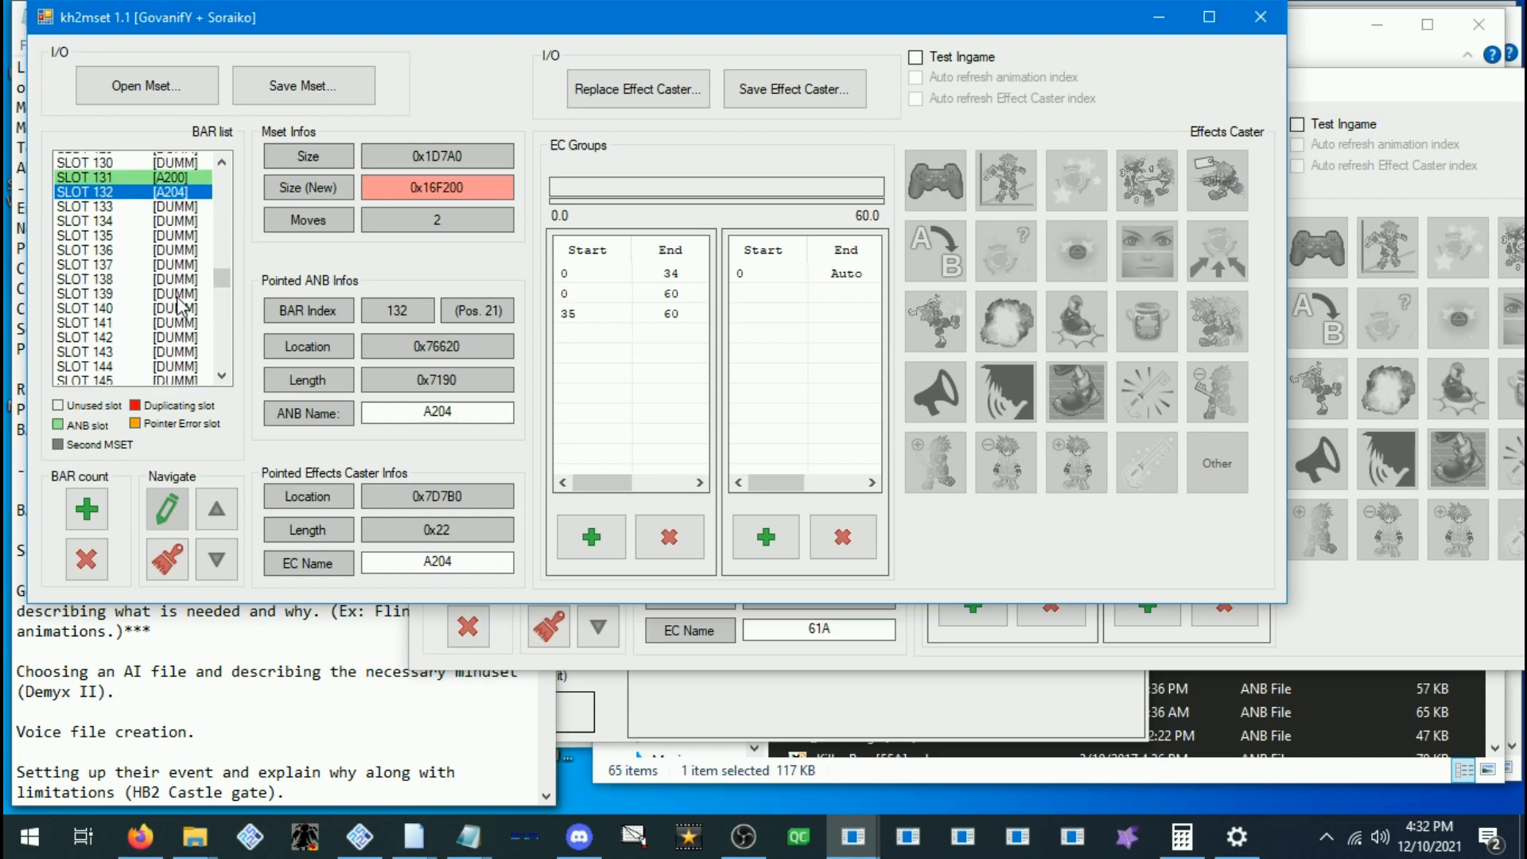
{"action": "scroll", "coordinate": [181, 304], "scroll_direction": "up", "scroll_amount": 1}
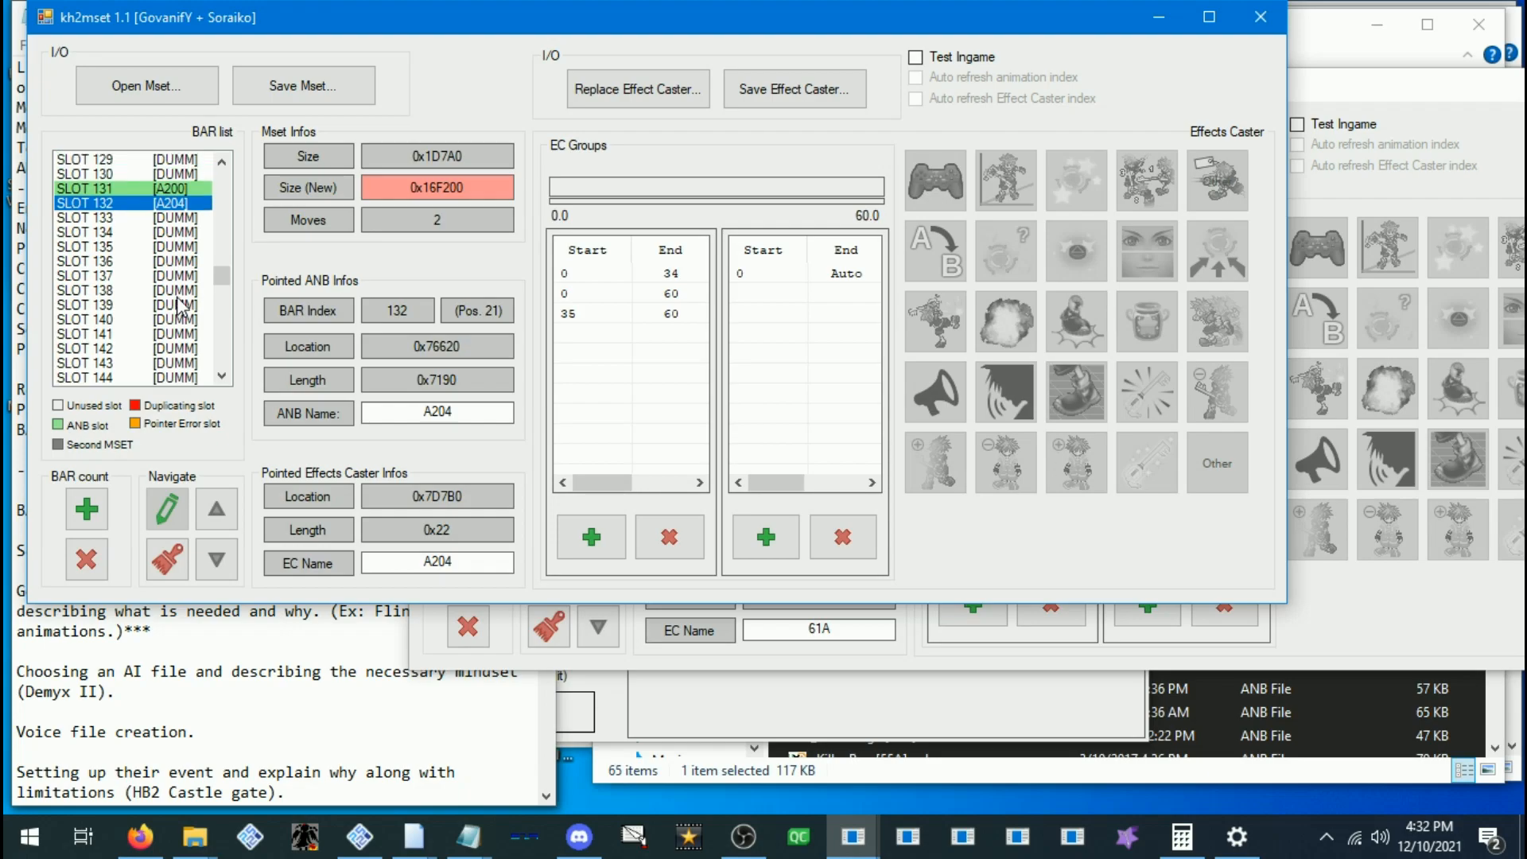
Inspect slots 140 and 141 of the new moveset, look over the remaining slots, and return to slot 000
{"action": "left_click", "coordinate": [136, 322]}
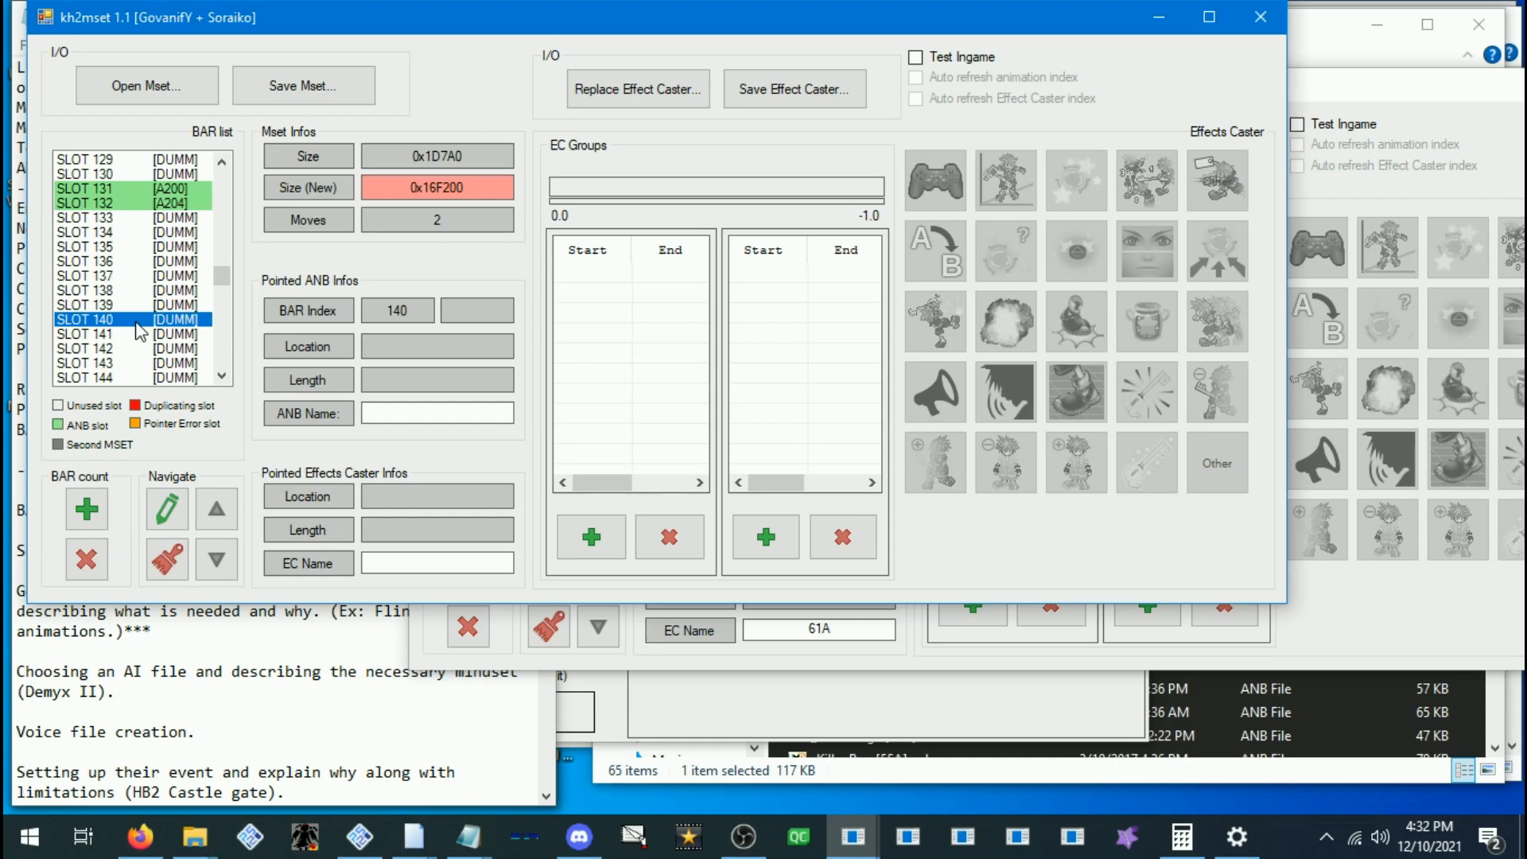
{"action": "left_click", "coordinate": [116, 334]}
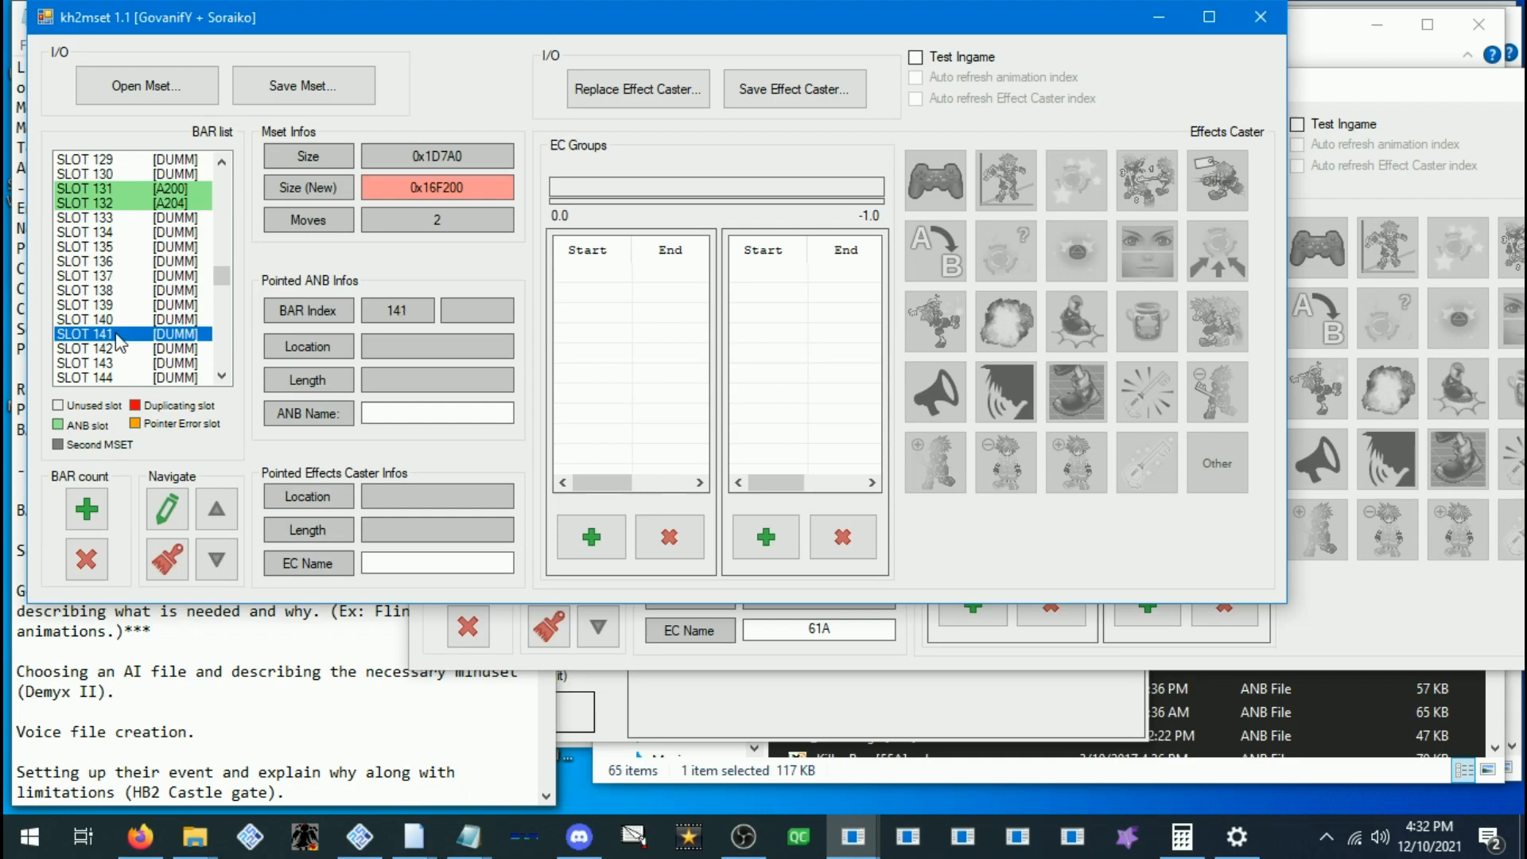
{"action": "scroll", "coordinate": [119, 340], "scroll_direction": "down", "scroll_amount": 14}
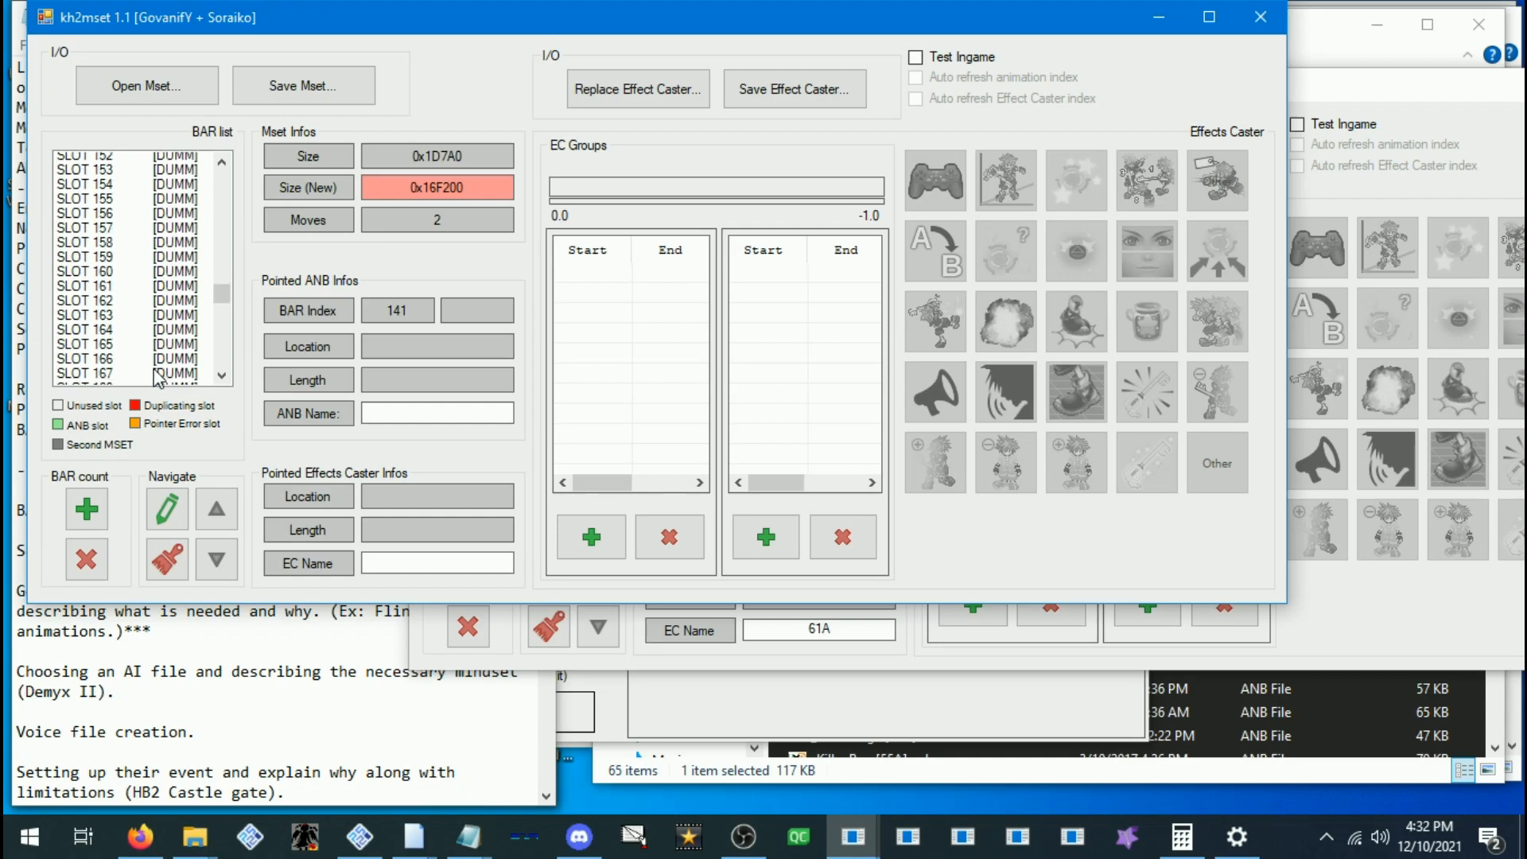
{"action": "scroll", "coordinate": [165, 356], "scroll_direction": "up", "scroll_amount": 20}
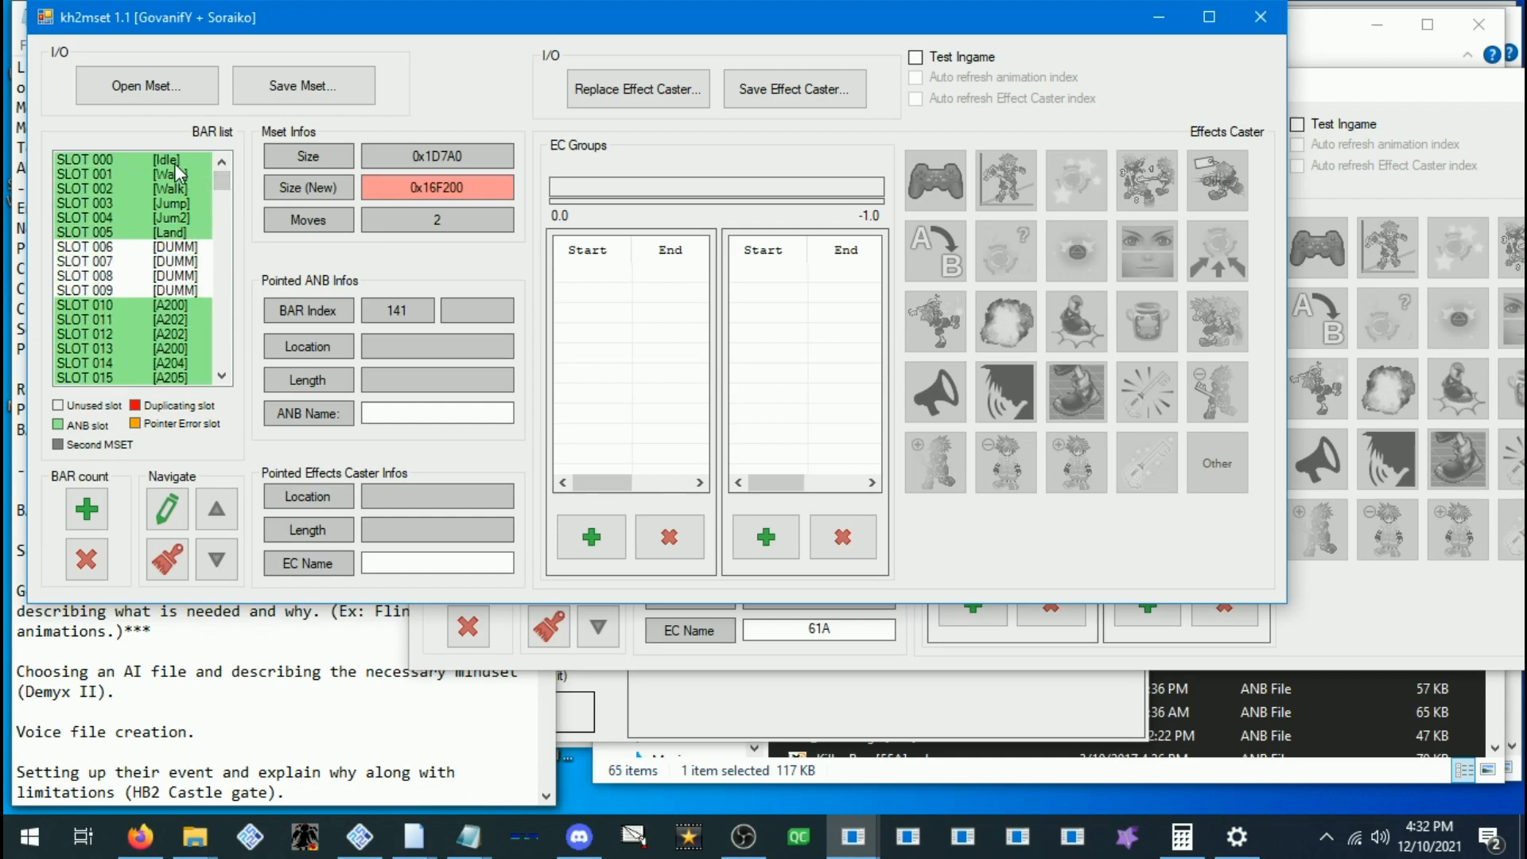
{"action": "left_click", "coordinate": [176, 164]}
{"action": "left_click", "coordinate": [174, 202]}
{"action": "key", "text": "Up"}
{"action": "key", "text": "Up"}
{"action": "key", "text": "Up"}
Save the new moveset in the Auron folder as Auron Complete.mset
{"action": "left_click", "coordinate": [302, 88]}
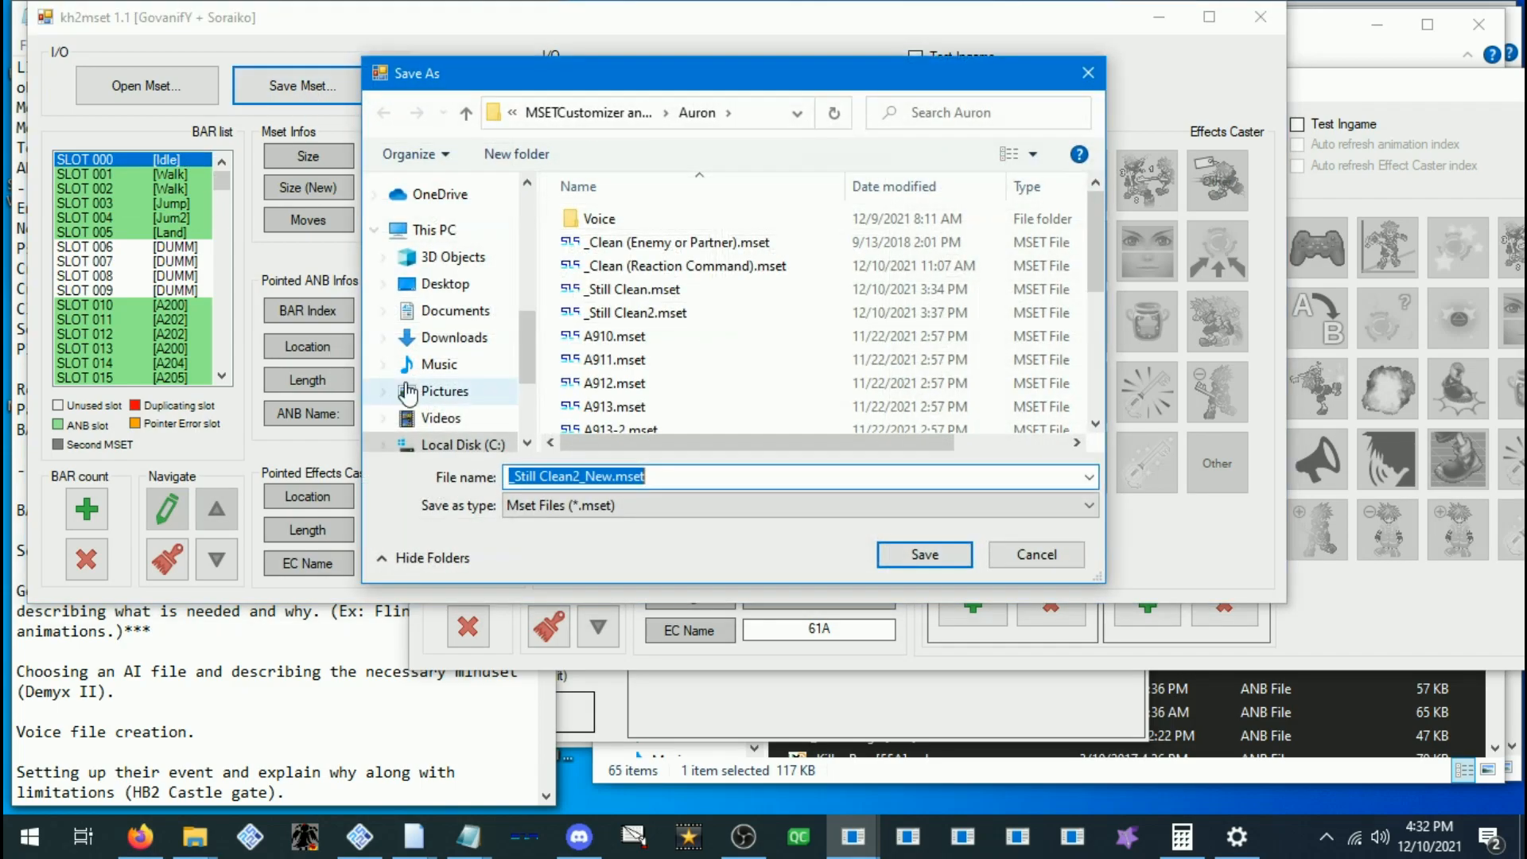
{"action": "scroll", "coordinate": [719, 383], "scroll_direction": "down", "scroll_amount": 4}
{"action": "left_click", "coordinate": [614, 477]}
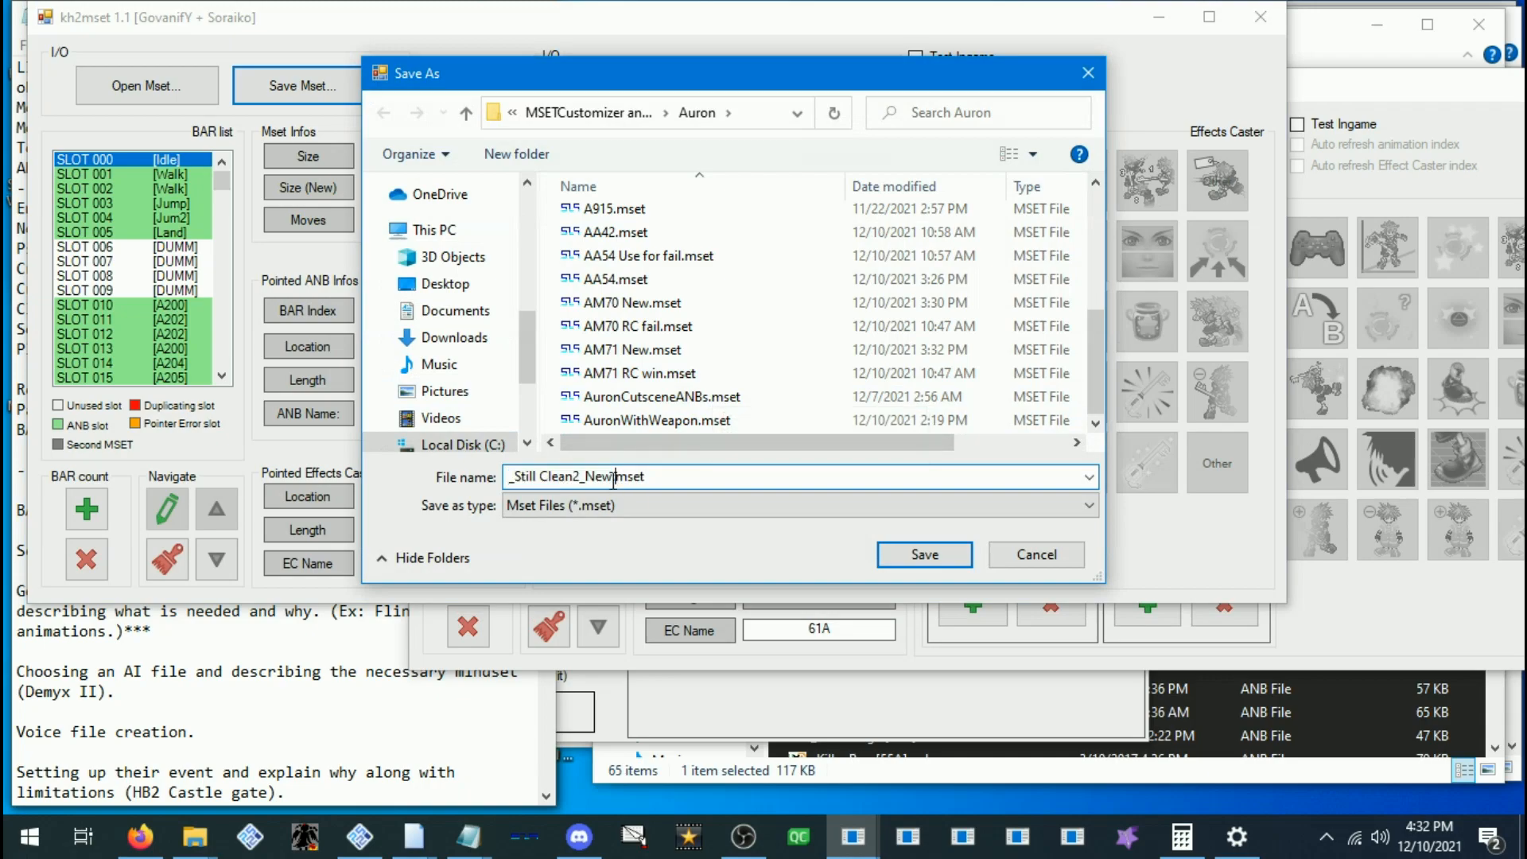
{"action": "left_click_drag", "start_coordinate": [613, 477], "coordinate": [461, 478]}
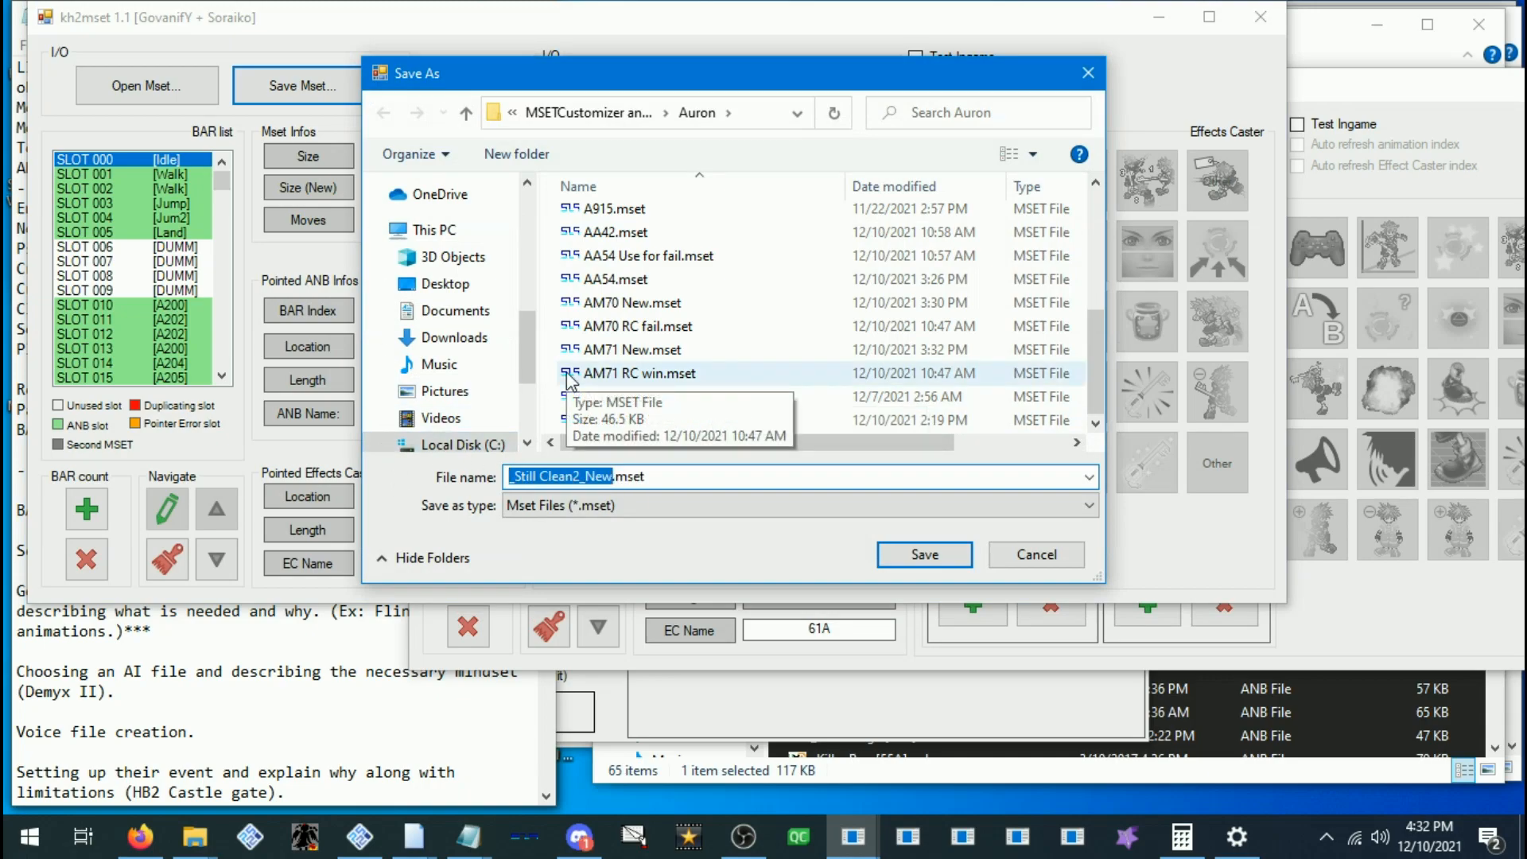
{"action": "type", "text": "Auron Complete"}
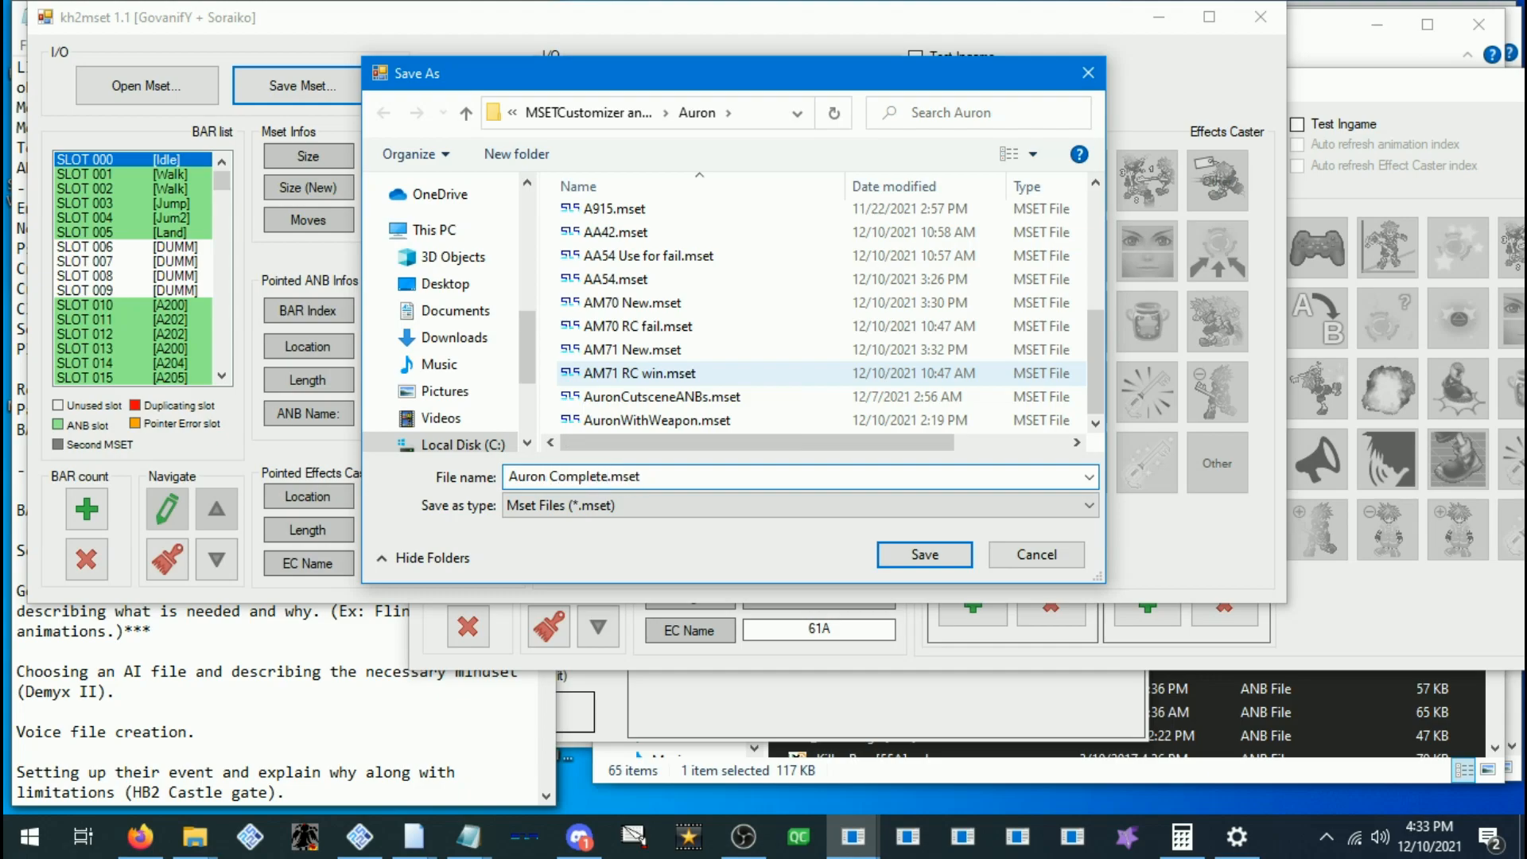
{"action": "key", "text": "Return"}
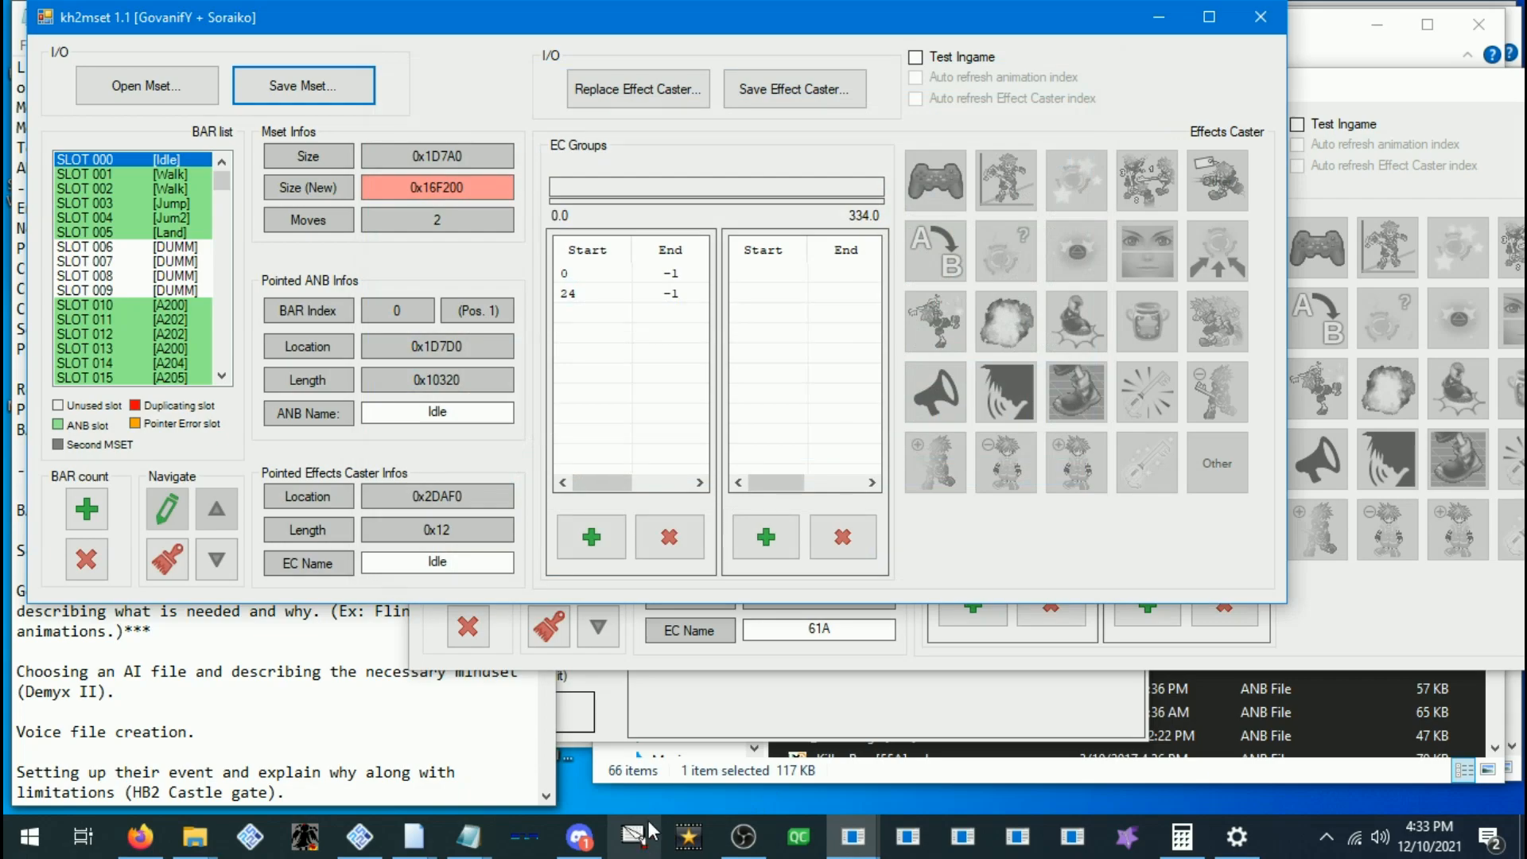
{"action": "left_click", "coordinate": [468, 836]}
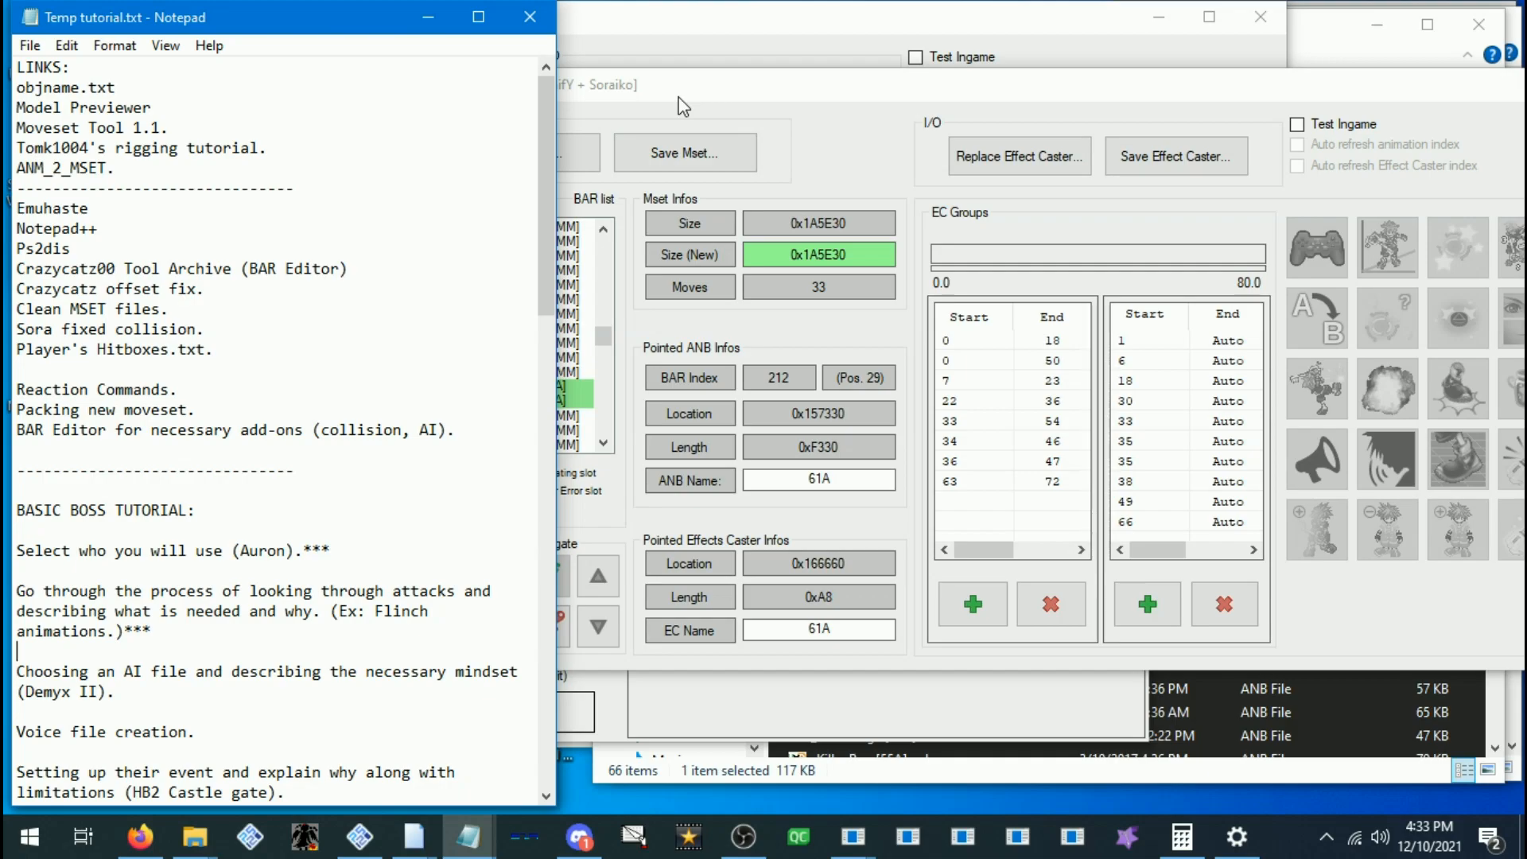
{"action": "key", "text": "alt+Tab"}
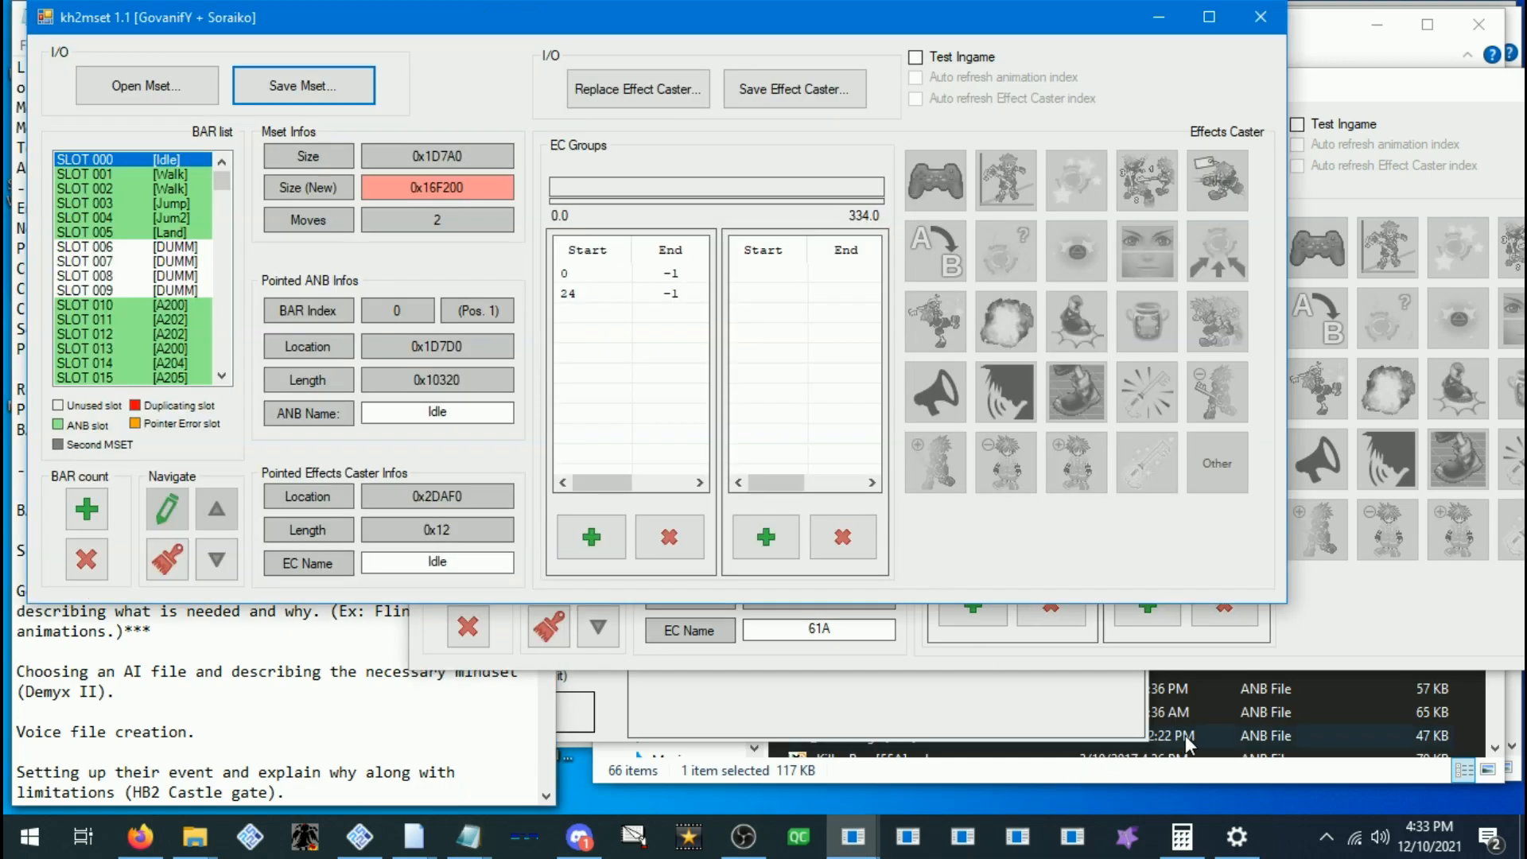
Load AuronComplete.mdlx from the Auron folder into a new window of the KH2 .mdlx .mset file viewer
{"action": "left_click", "coordinate": [1122, 778]}
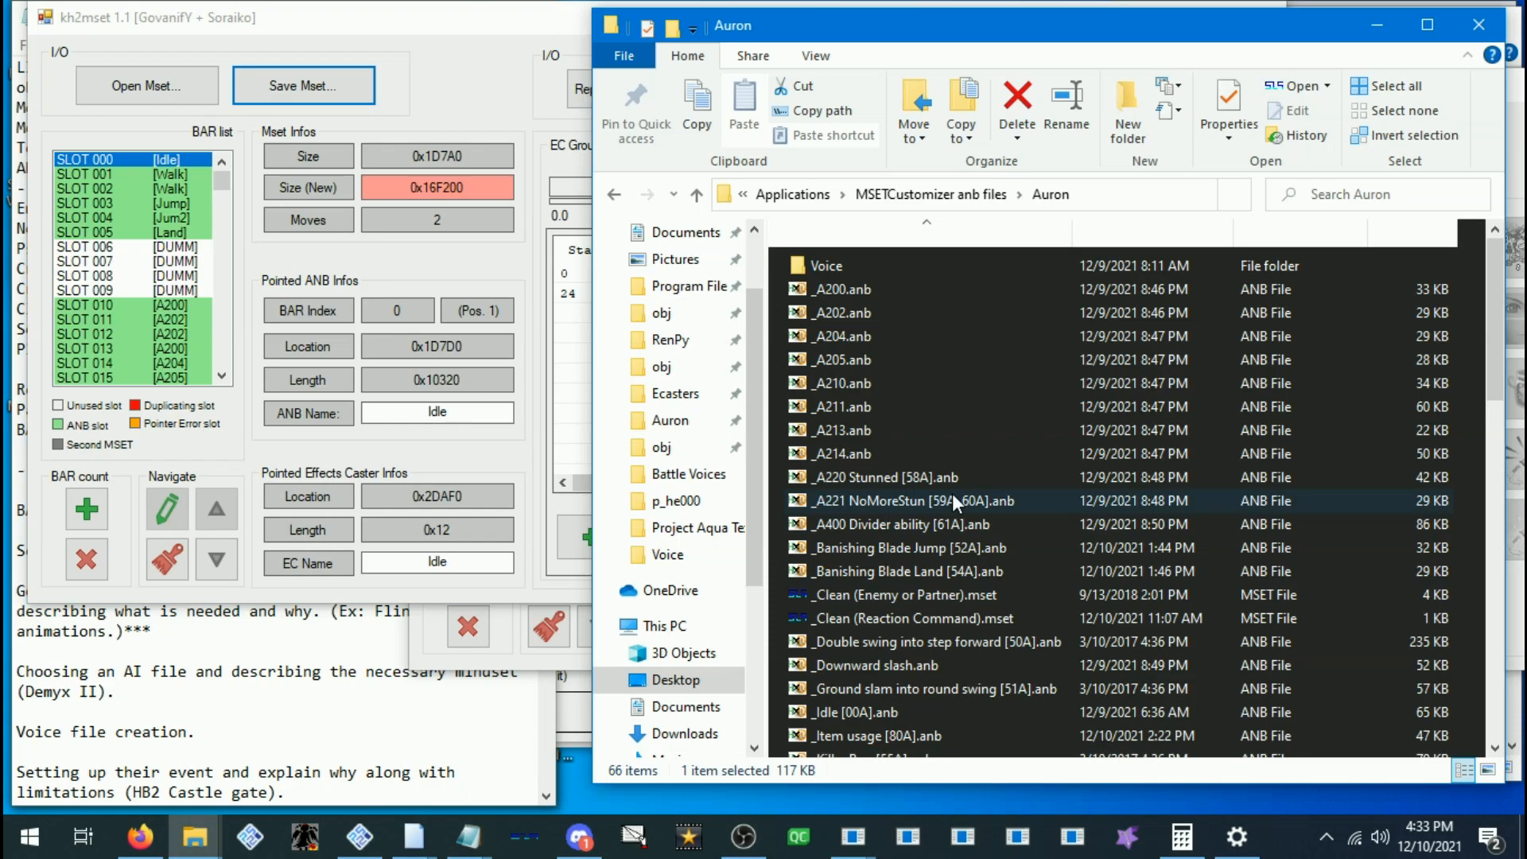
{"action": "scroll", "coordinate": [952, 493], "scroll_direction": "down", "scroll_amount": 10}
{"action": "left_click", "coordinate": [838, 619]}
{"action": "left_click", "coordinate": [847, 613]}
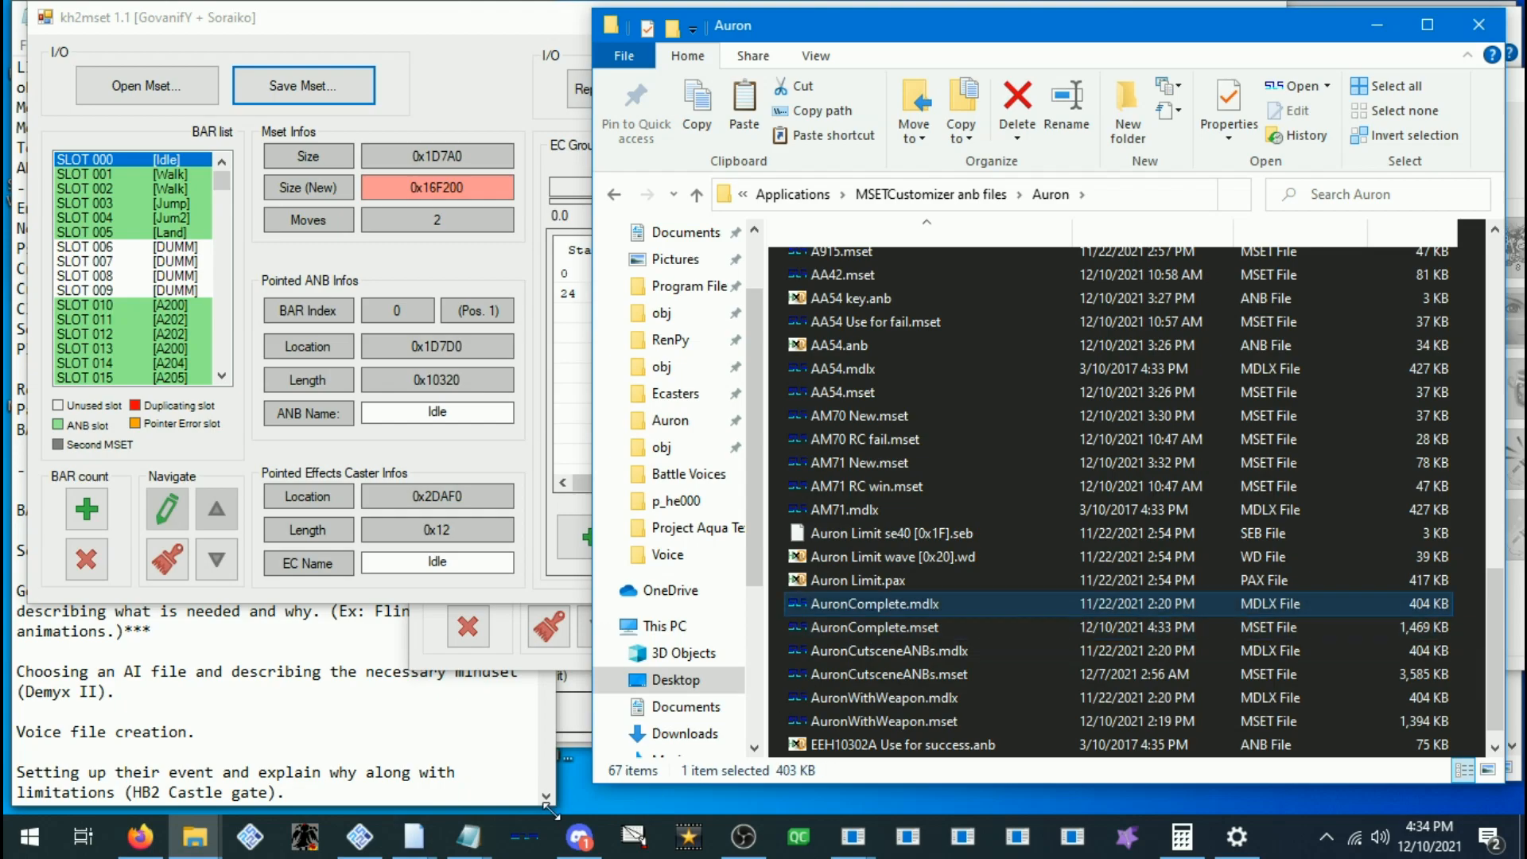
{"action": "right_click", "coordinate": [415, 847]}
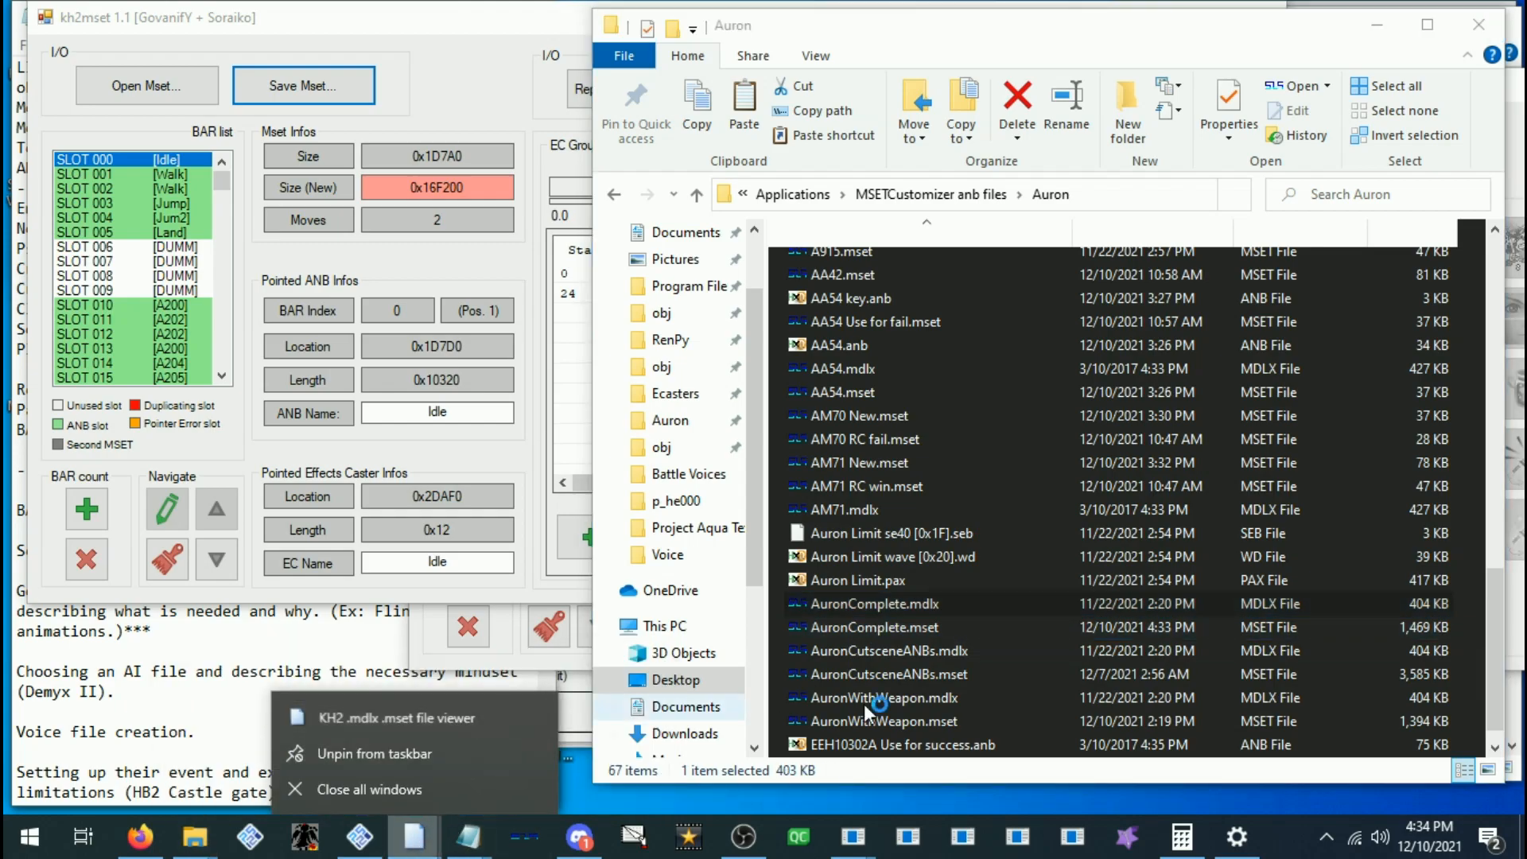
{"action": "left_click", "coordinate": [350, 719]}
{"action": "left_click_drag", "start_coordinate": [1276, 607], "coordinate": [914, 477]}
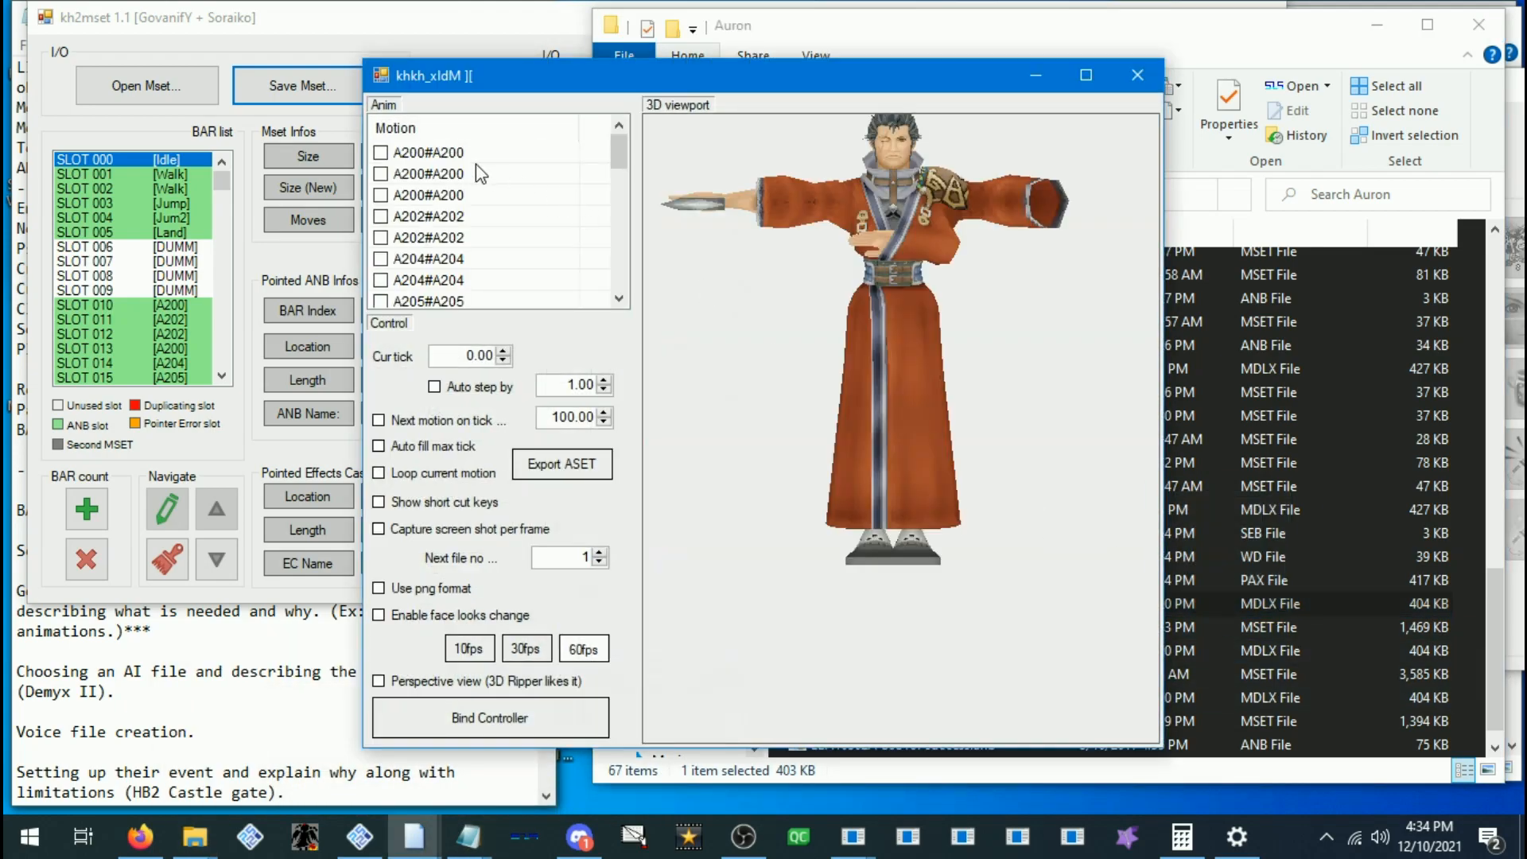
Enable face looks change, looping of the current motion, auto fill max tick, next motion on tick and auto step for playback
{"action": "left_click", "coordinate": [402, 617]}
{"action": "left_click", "coordinate": [437, 473]}
{"action": "left_click", "coordinate": [437, 447]}
{"action": "left_click", "coordinate": [439, 420]}
{"action": "left_click", "coordinate": [439, 389]}
Preview Auron's animations down the motion list, including Jump, Run! and Star, and stop the automatic stepping
{"action": "left_click", "coordinate": [457, 216]}
{"action": "left_click", "coordinate": [458, 280]}
{"action": "scroll", "coordinate": [458, 266], "scroll_direction": "down", "scroll_amount": 2}
{"action": "left_click", "coordinate": [454, 239]}
{"action": "scroll", "coordinate": [455, 240], "scroll_direction": "down", "scroll_amount": 2}
{"action": "left_click", "coordinate": [439, 240]}
{"action": "left_click", "coordinate": [443, 261]}
{"action": "scroll", "coordinate": [447, 262], "scroll_direction": "down", "scroll_amount": 2}
{"action": "left_click", "coordinate": [451, 259]}
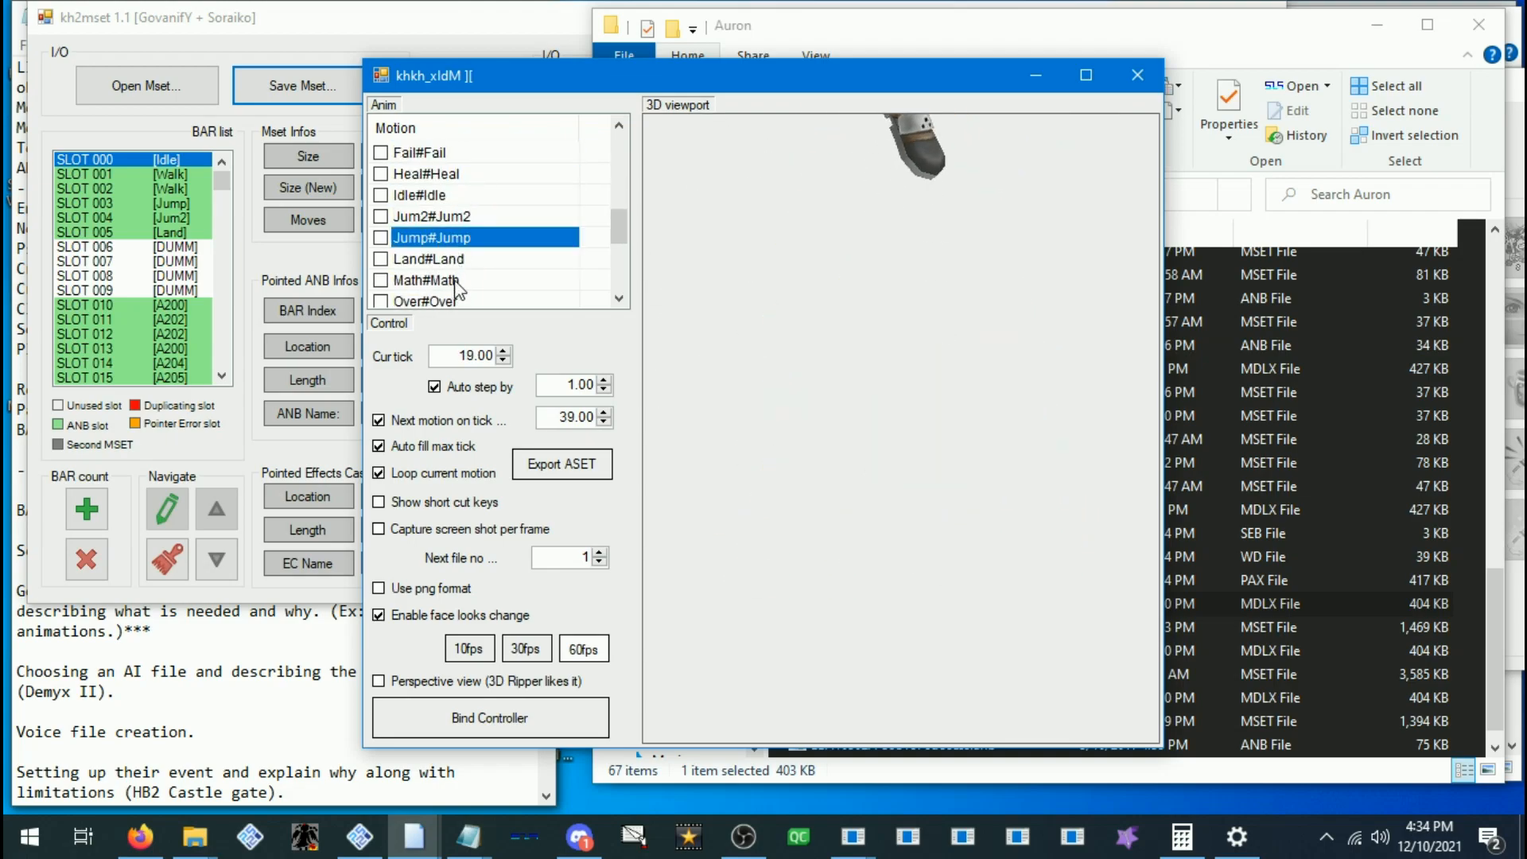
{"action": "left_click", "coordinate": [458, 280]}
{"action": "scroll", "coordinate": [459, 280], "scroll_direction": "down", "scroll_amount": 1}
{"action": "left_click", "coordinate": [458, 279]}
{"action": "scroll", "coordinate": [458, 278], "scroll_direction": "down", "scroll_amount": 1}
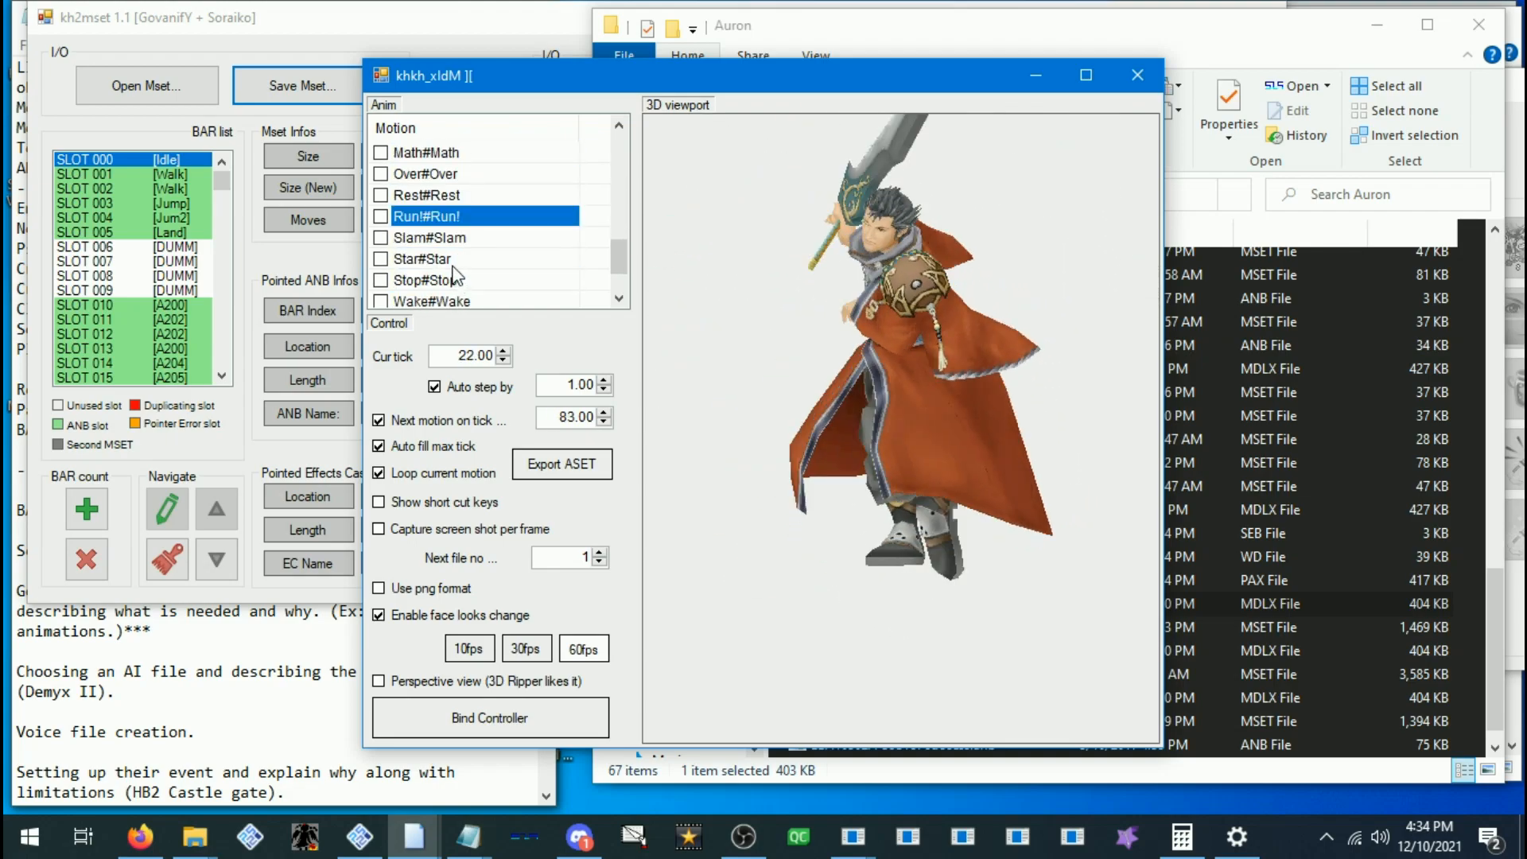
{"action": "left_click", "coordinate": [451, 261]}
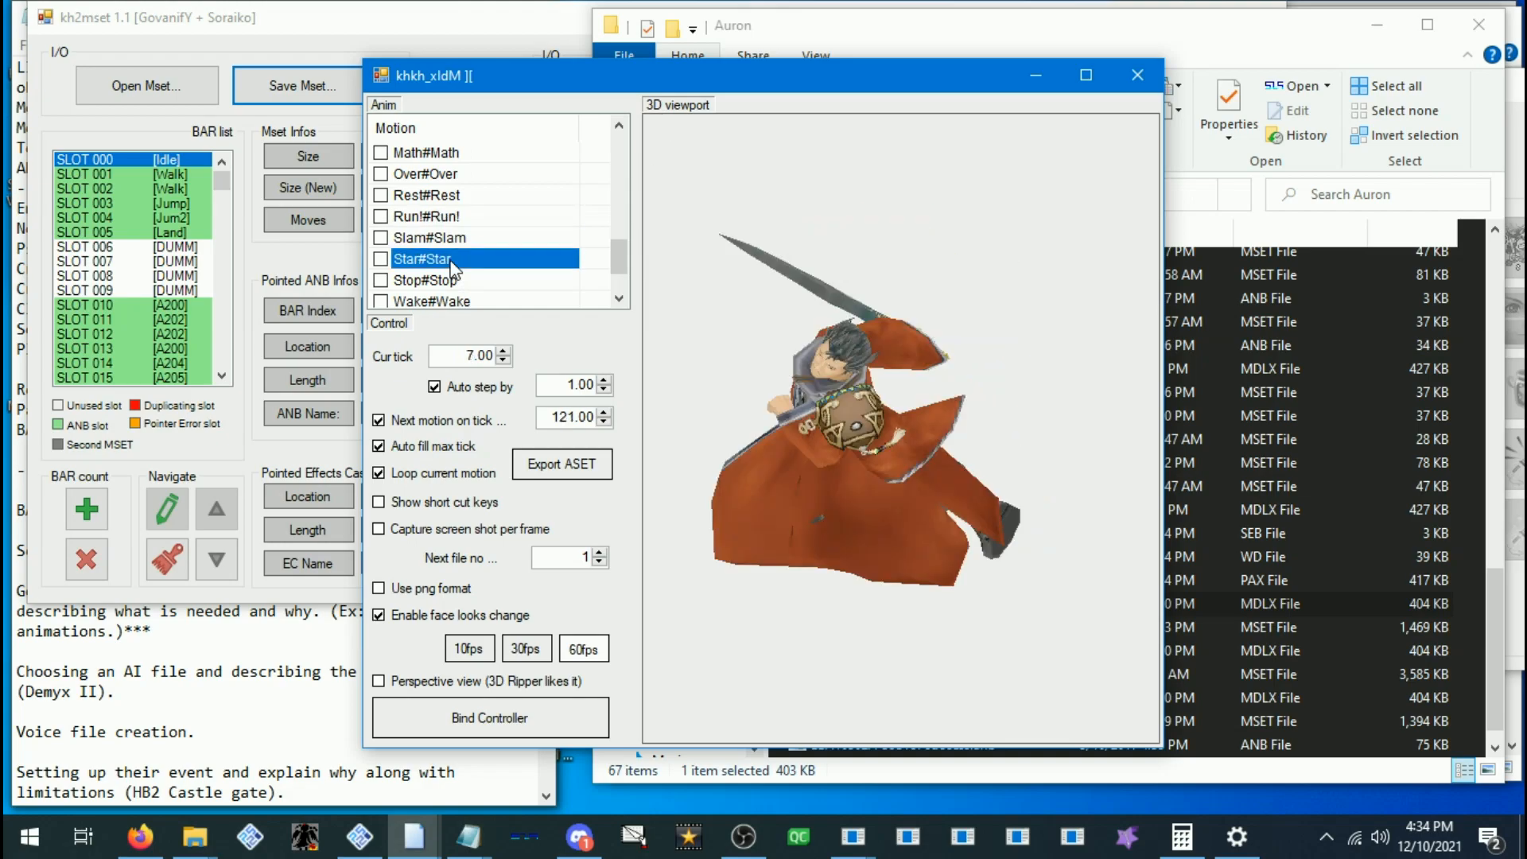
{"action": "left_click", "coordinate": [453, 389]}
Open AuronComplete.mdlx from the Auron folder in BAR Editor and select its tim_ [0x07] entry
{"action": "left_click", "coordinate": [1202, 769]}
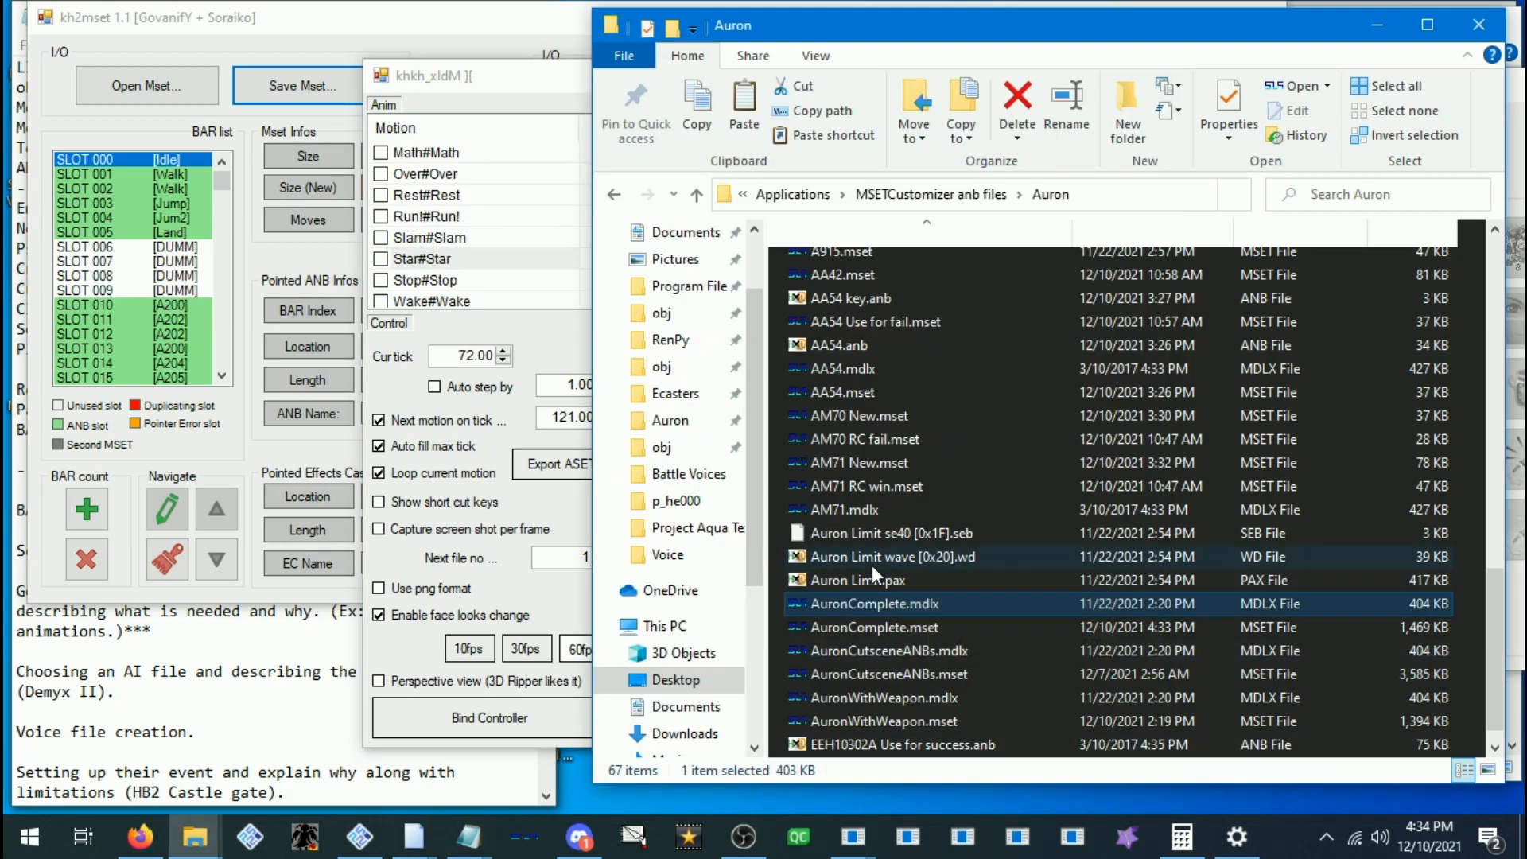
{"action": "left_click", "coordinate": [893, 849]}
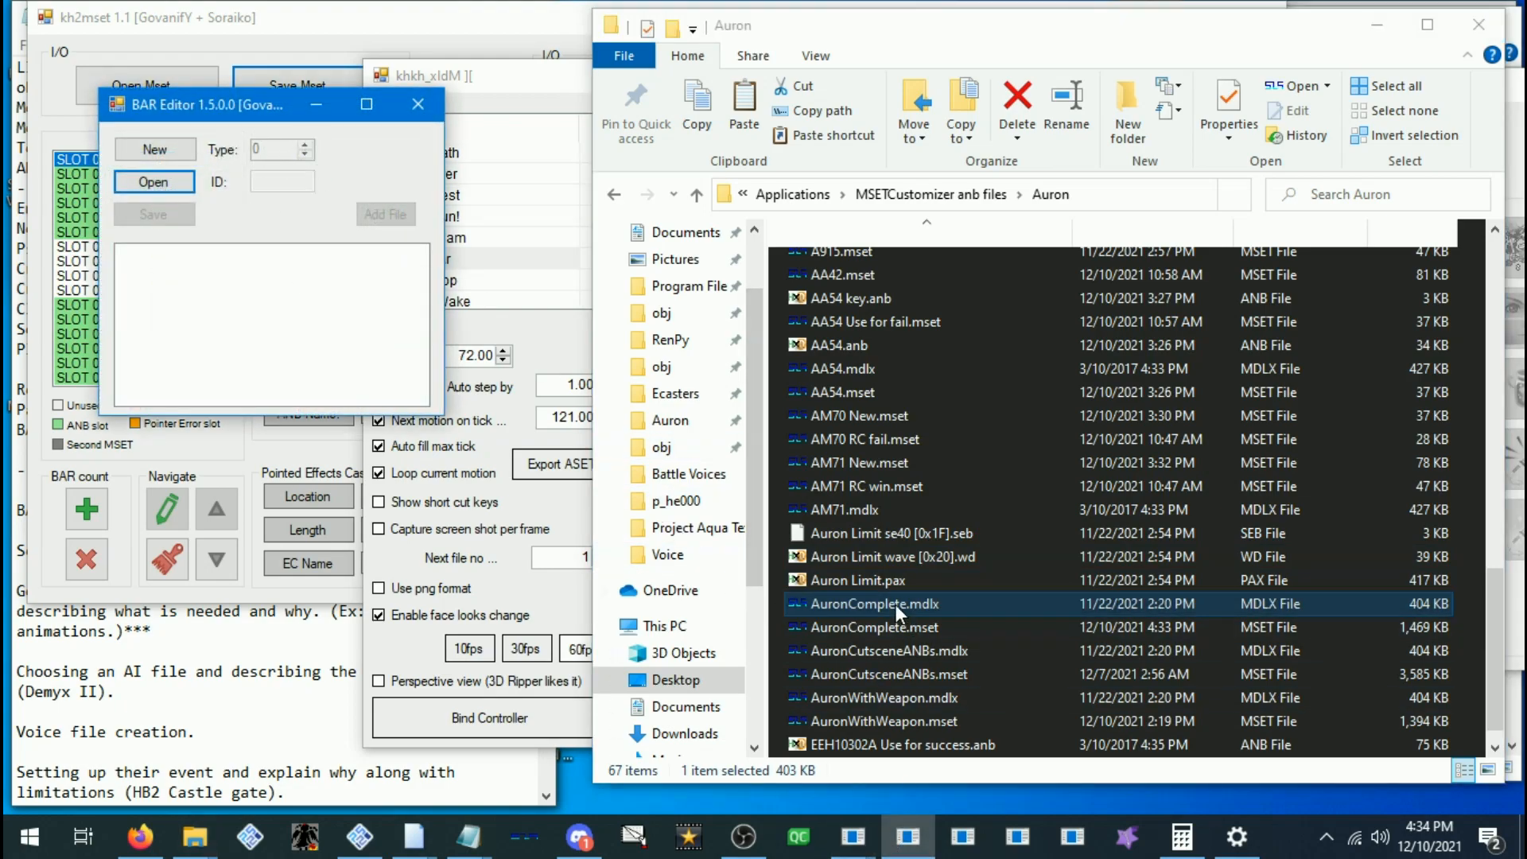
{"action": "left_click_drag", "start_coordinate": [895, 603], "coordinate": [175, 191]}
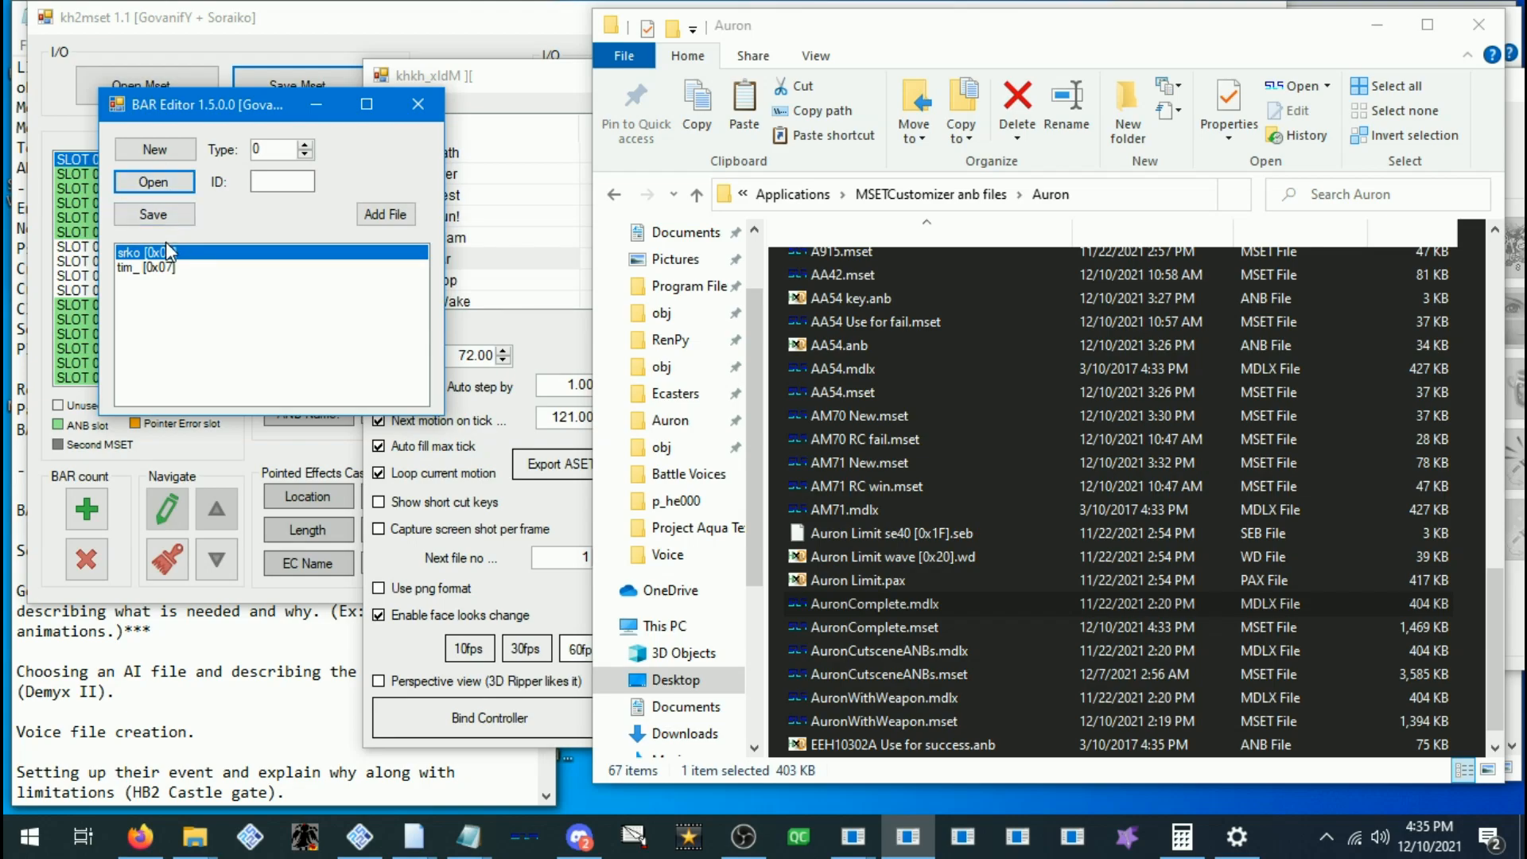
{"action": "left_click", "coordinate": [158, 268]}
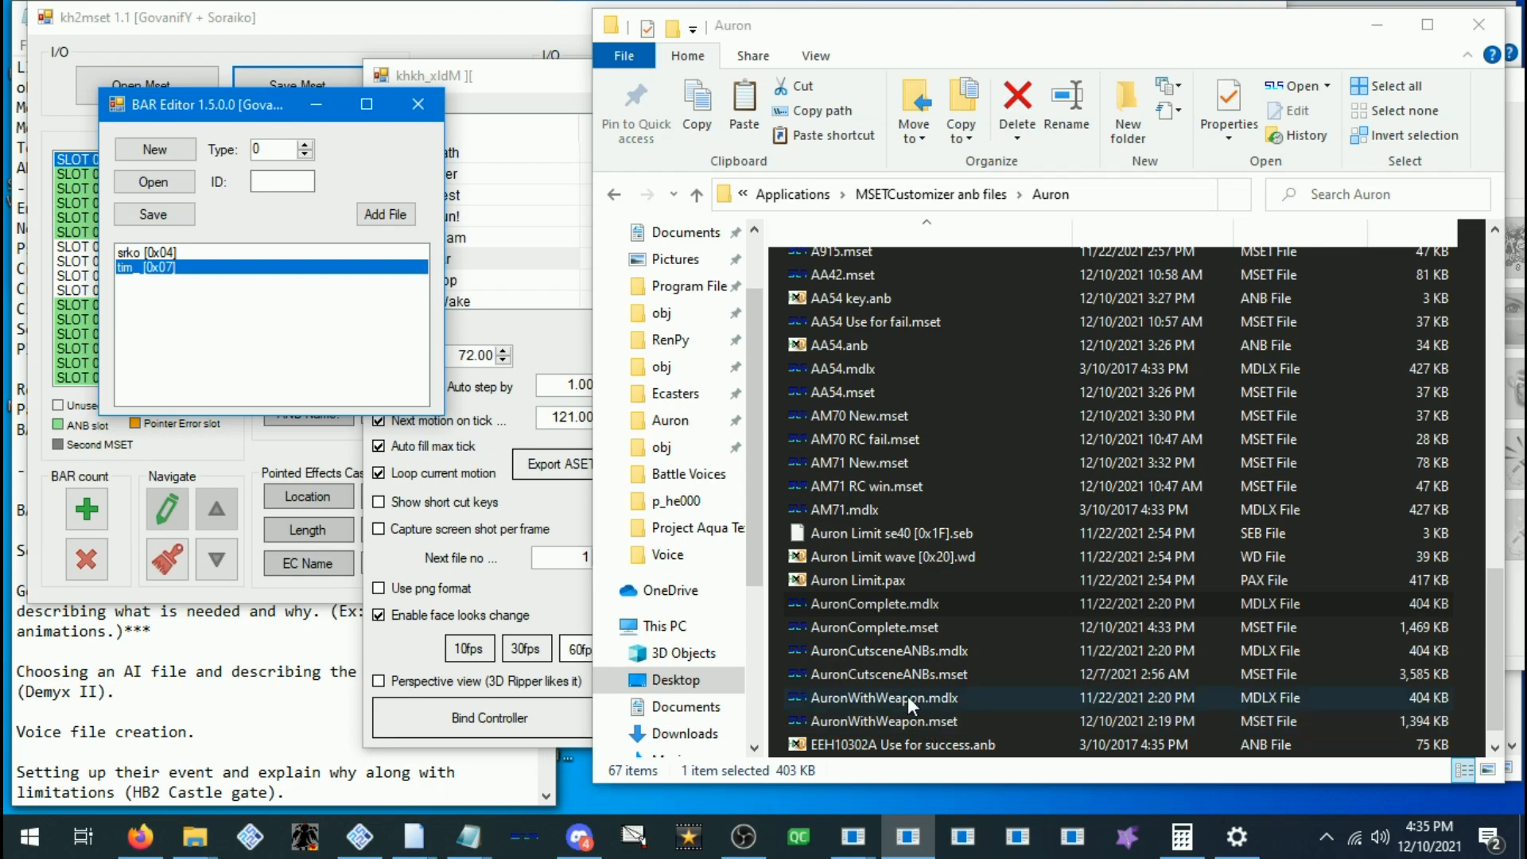
Arrange a second BAR Editor window below the first and load P_EX100.mdlx from the extracted obj folder into it
{"action": "left_click", "coordinate": [983, 755]}
{"action": "left_click_drag", "start_coordinate": [190, 142], "coordinate": [159, 457]}
{"action": "left_click_drag", "start_coordinate": [203, 116], "coordinate": [203, 27]}
{"action": "left_click", "coordinate": [235, 427]}
{"action": "left_click_drag", "start_coordinate": [236, 427], "coordinate": [212, 346]}
{"action": "mouse_move", "coordinate": [195, 836]}
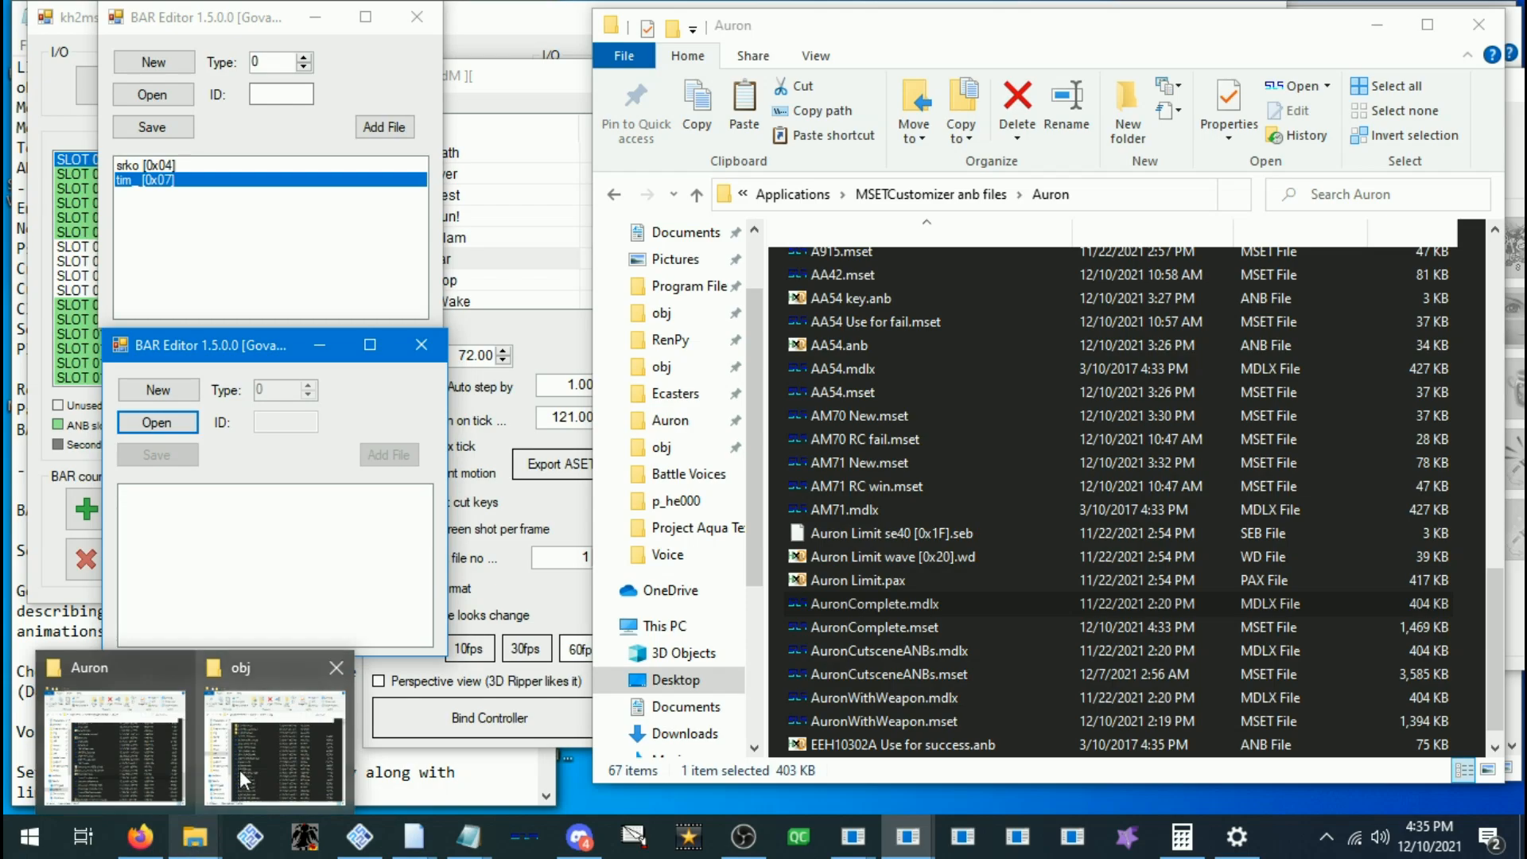
{"action": "left_click", "coordinate": [243, 778]}
{"action": "scroll", "coordinate": [1138, 422], "scroll_direction": "down", "scroll_amount": 6}
{"action": "left_click_drag", "start_coordinate": [1510, 252], "coordinate": [1468, 618]}
{"action": "scroll", "coordinate": [984, 519], "scroll_direction": "up", "scroll_amount": 2}
{"action": "left_click_drag", "start_coordinate": [872, 421], "coordinate": [169, 501]}
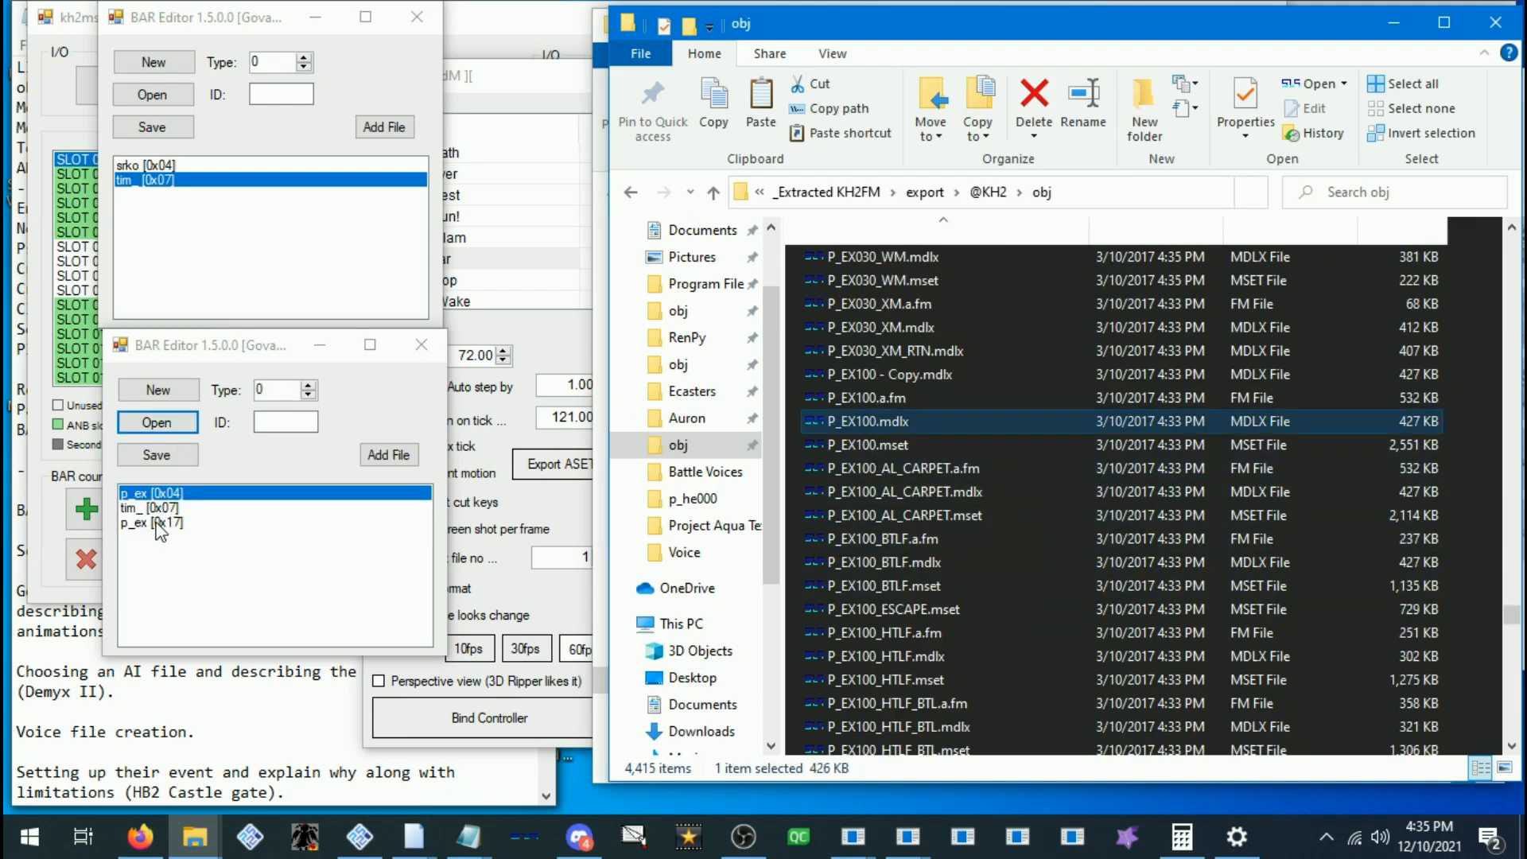
Extract the p_ex [0x17] entry of P_EX100.mdlx to the Auron folder as p_ex [0x17] Sora.bin
{"action": "right_click", "coordinate": [159, 526]}
{"action": "left_click", "coordinate": [201, 560]}
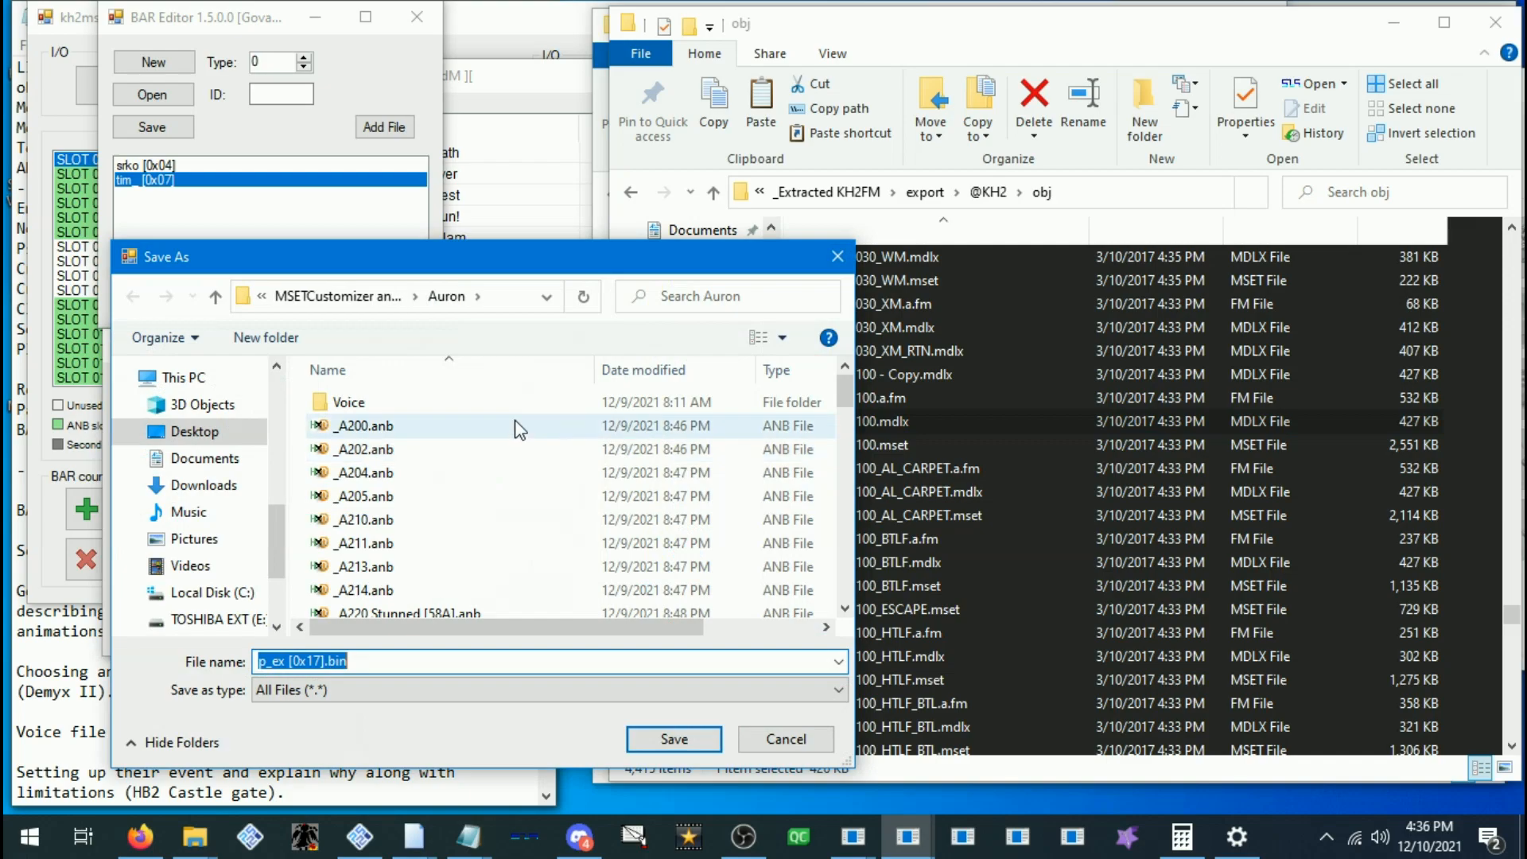
{"action": "left_click", "coordinate": [326, 661]}
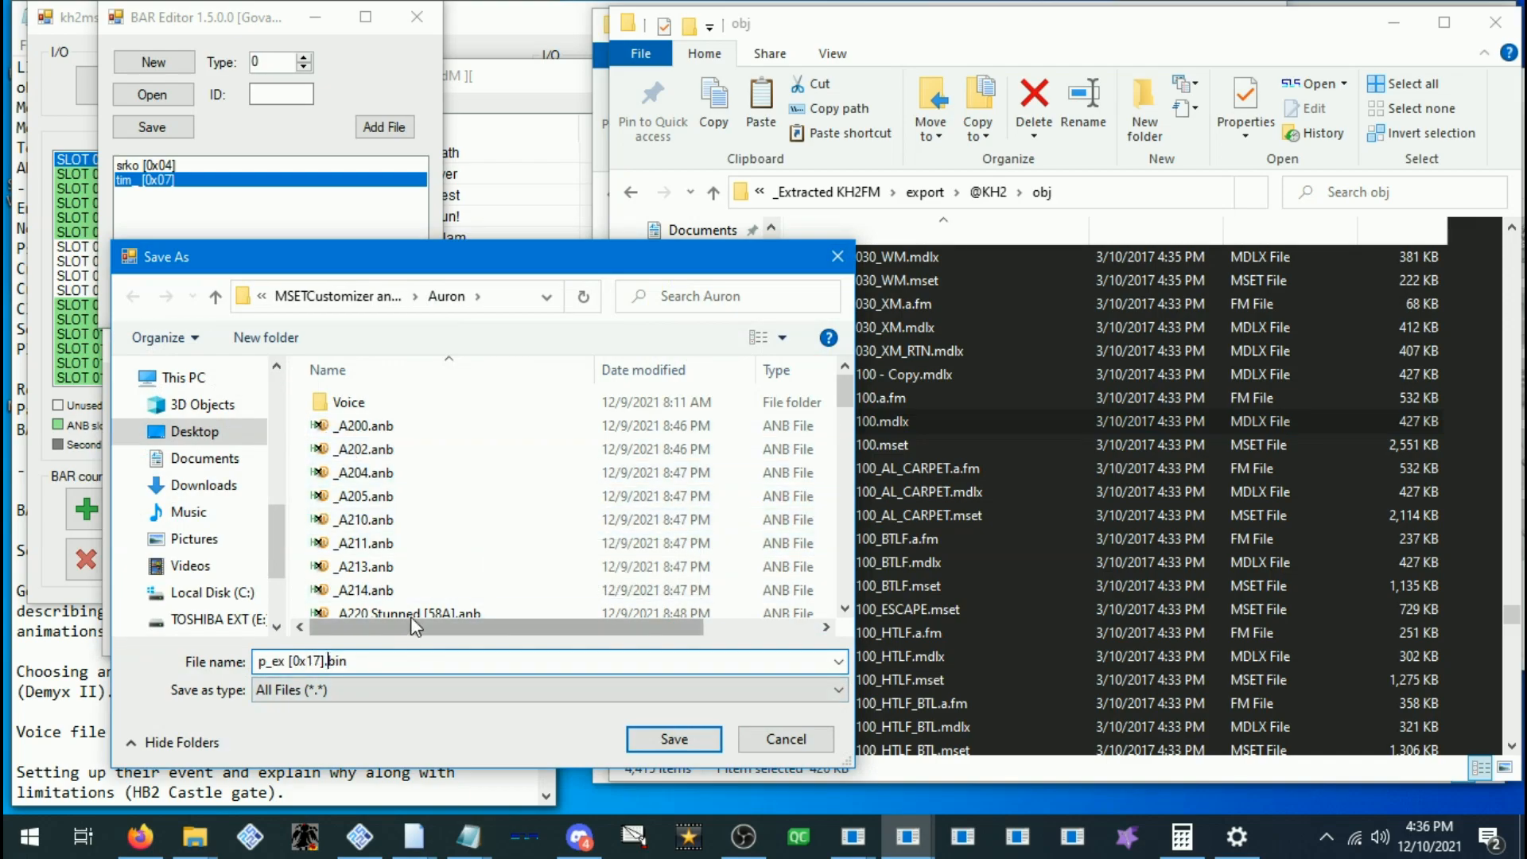
{"action": "type", "text": "Sor"}
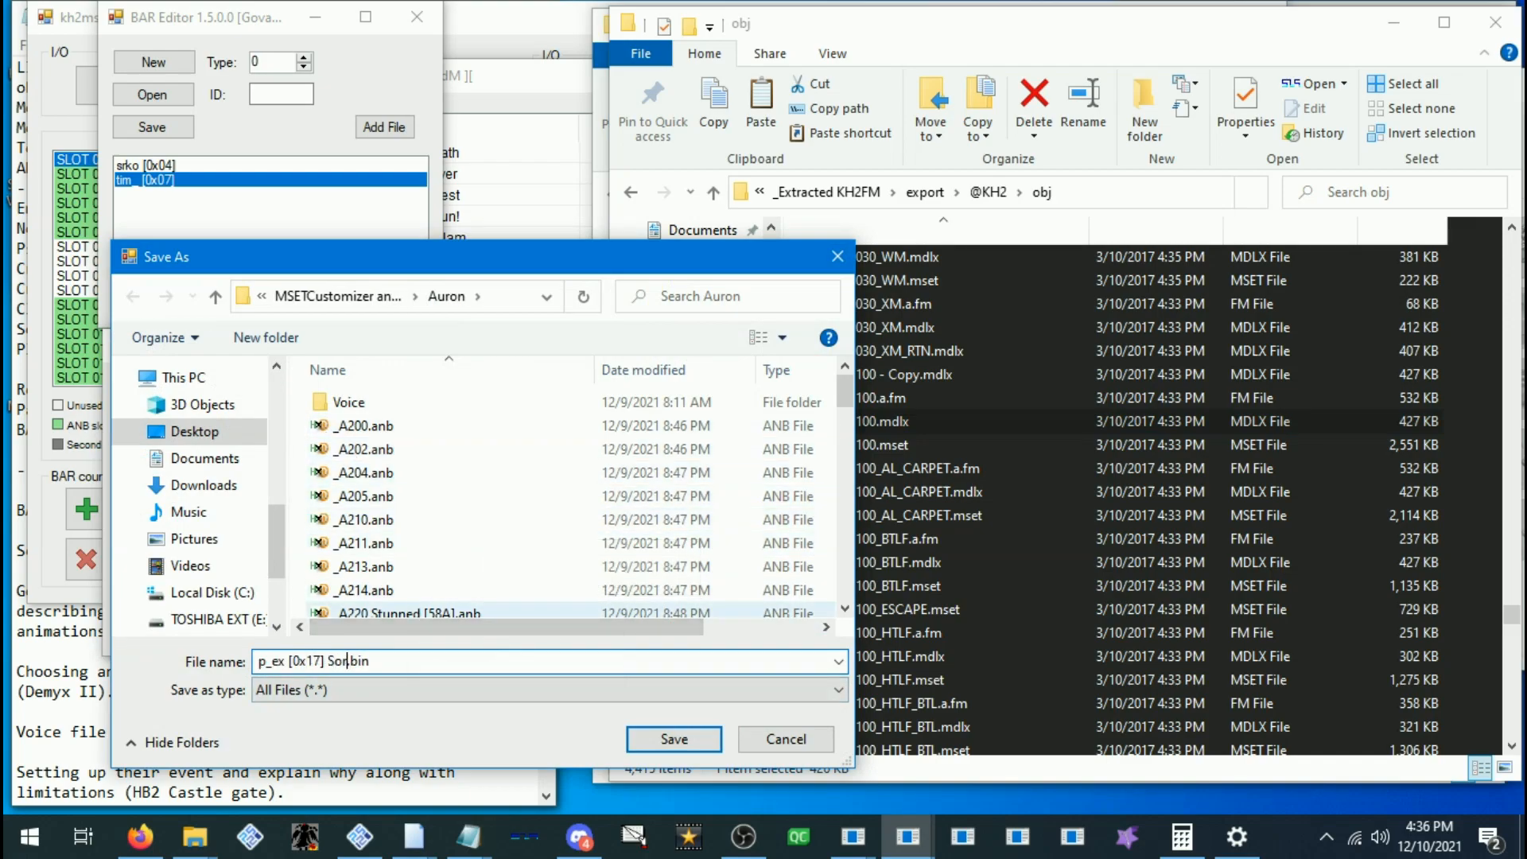
{"action": "key", "text": "Return"}
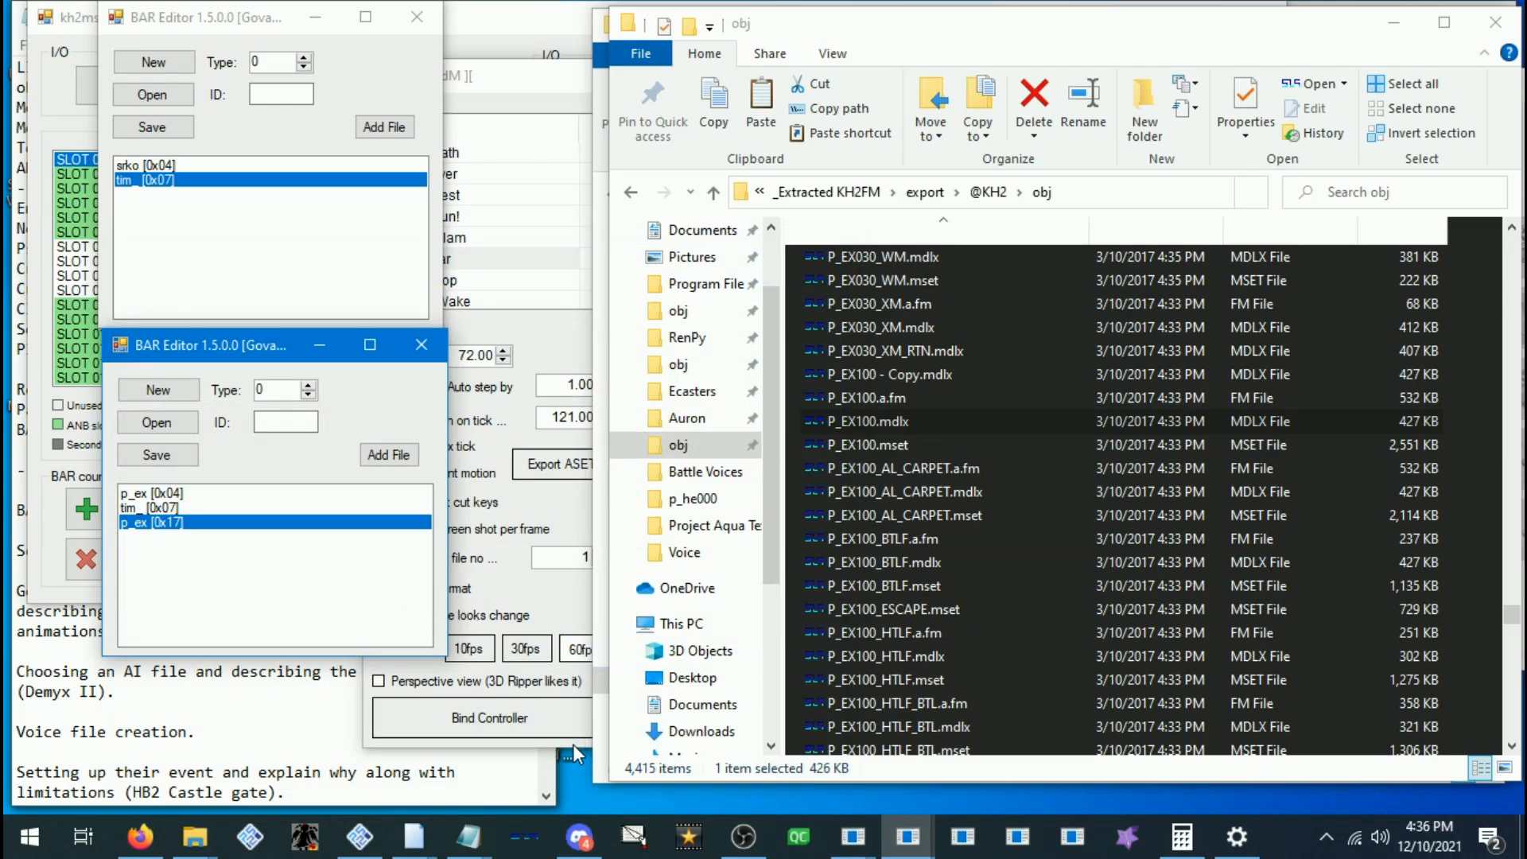
Return to the BAR Editor holding AuronComplete.mdlx and set type 17 and ID p_ex for a new entry
{"action": "left_click", "coordinate": [573, 743]}
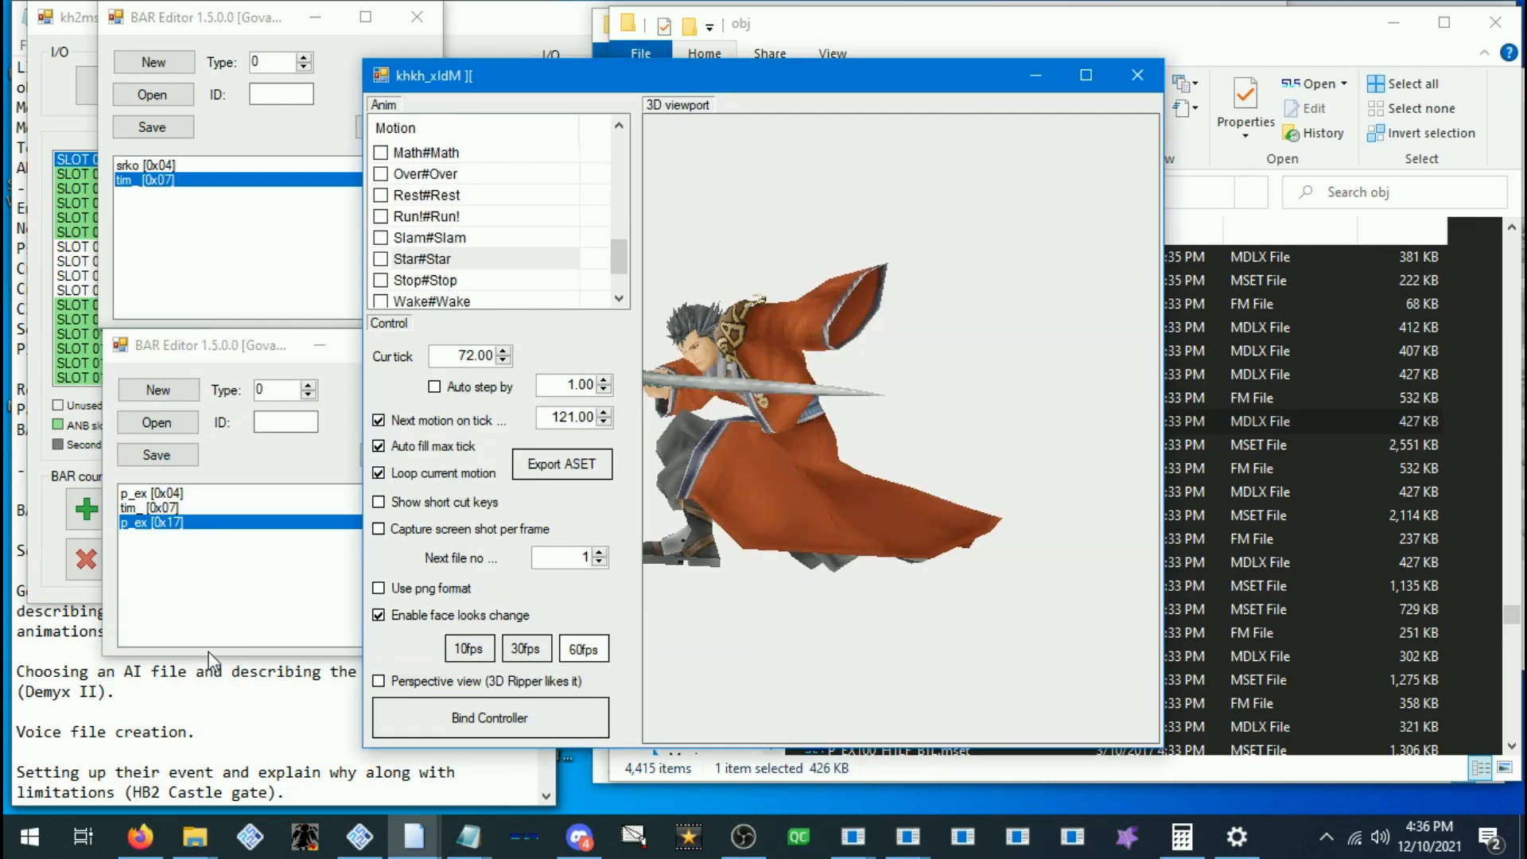
{"action": "left_click", "coordinate": [209, 846]}
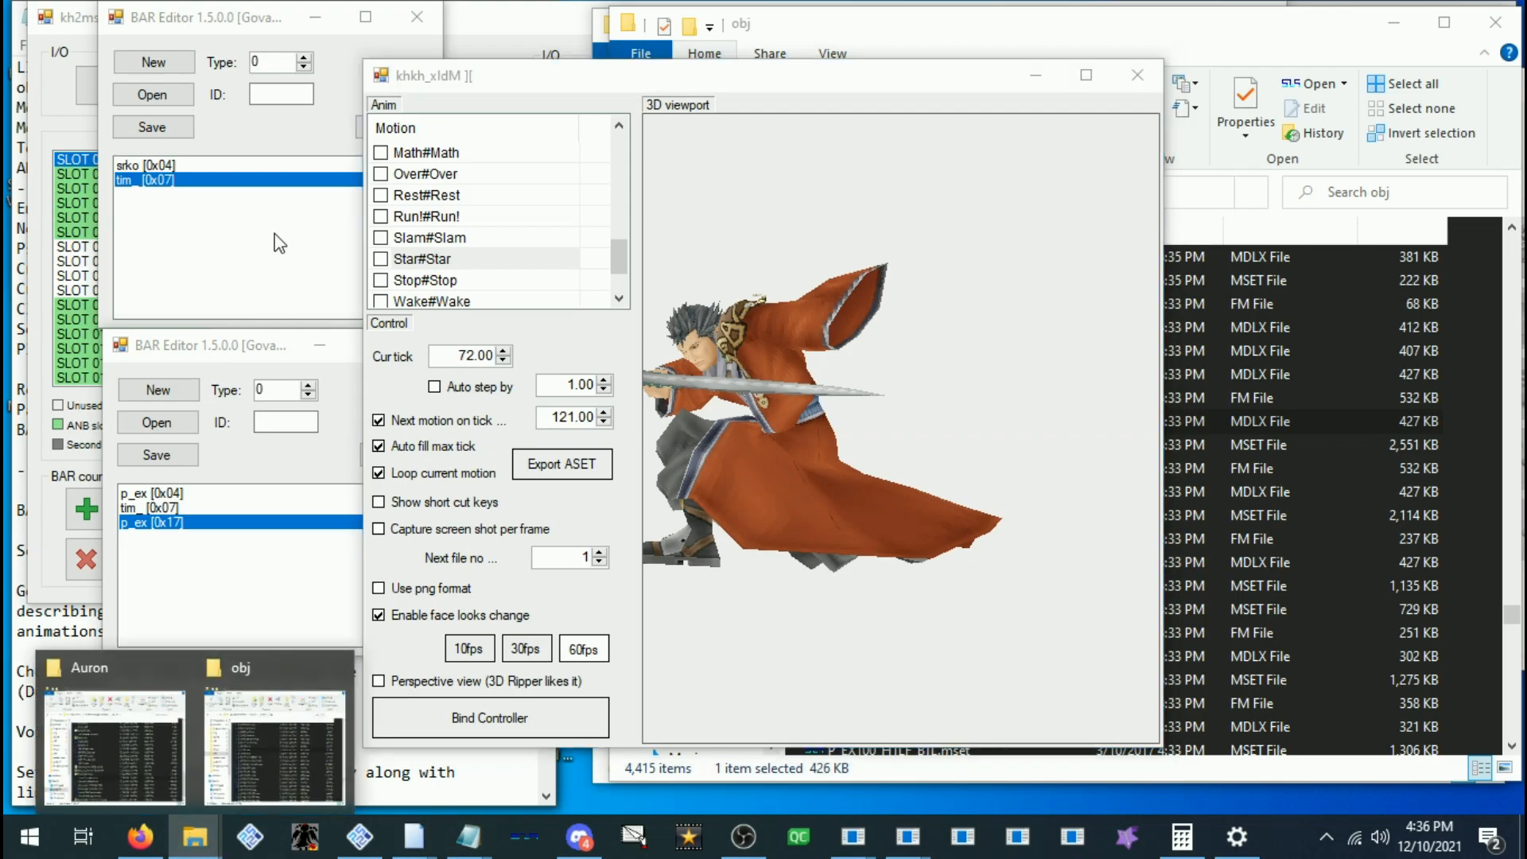
{"action": "left_click", "coordinate": [204, 211]}
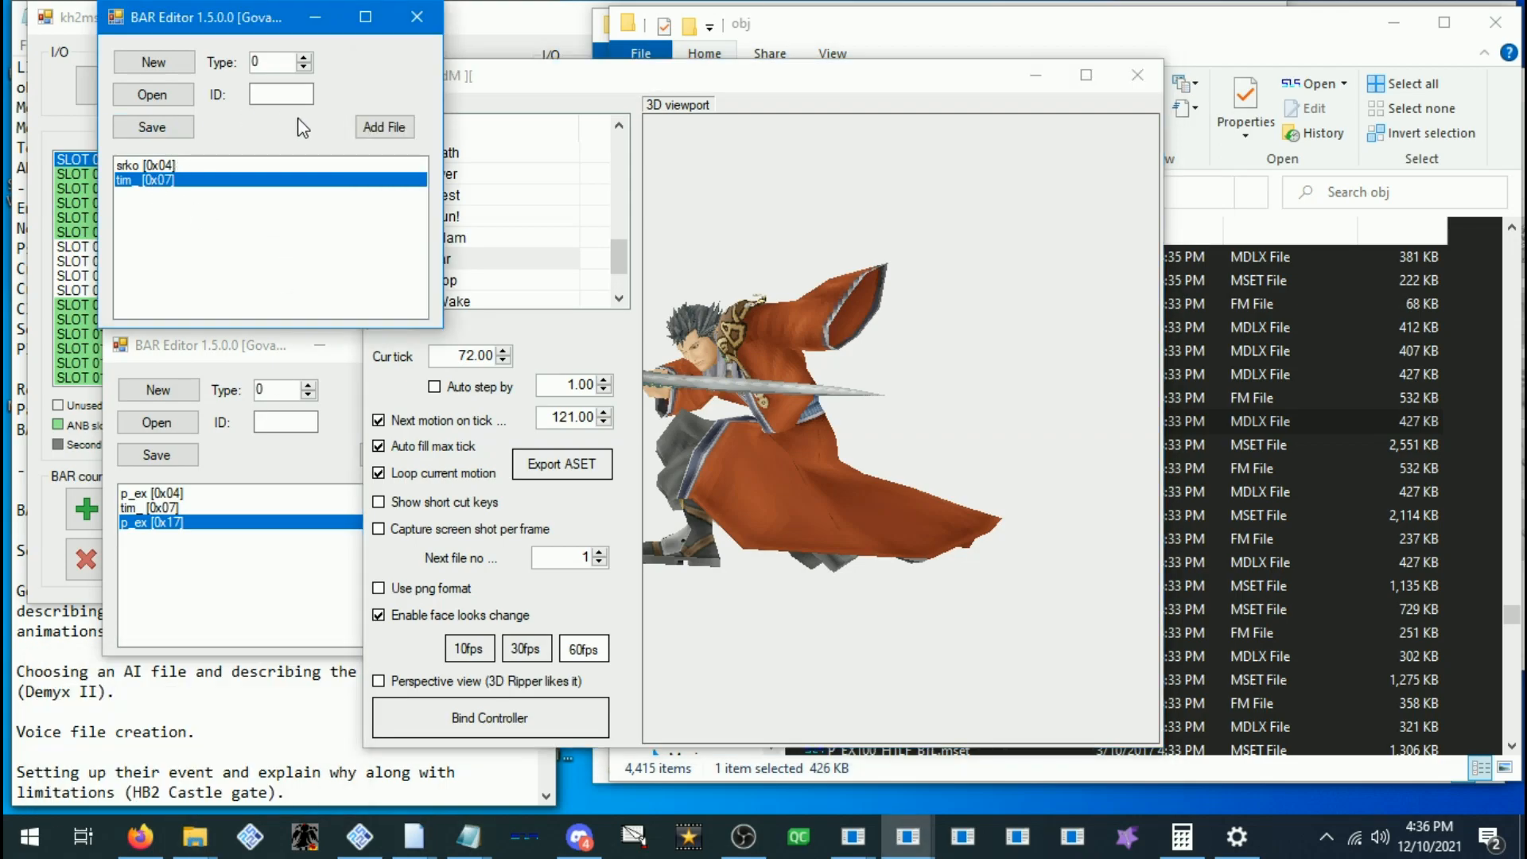
{"action": "left_click", "coordinate": [304, 58]}
{"action": "left_click_drag", "start_coordinate": [272, 62], "coordinate": [220, 64]}
{"action": "type", "text": "17"}
{"action": "left_click", "coordinate": [284, 91]}
{"action": "type", "text": "p_ex"}
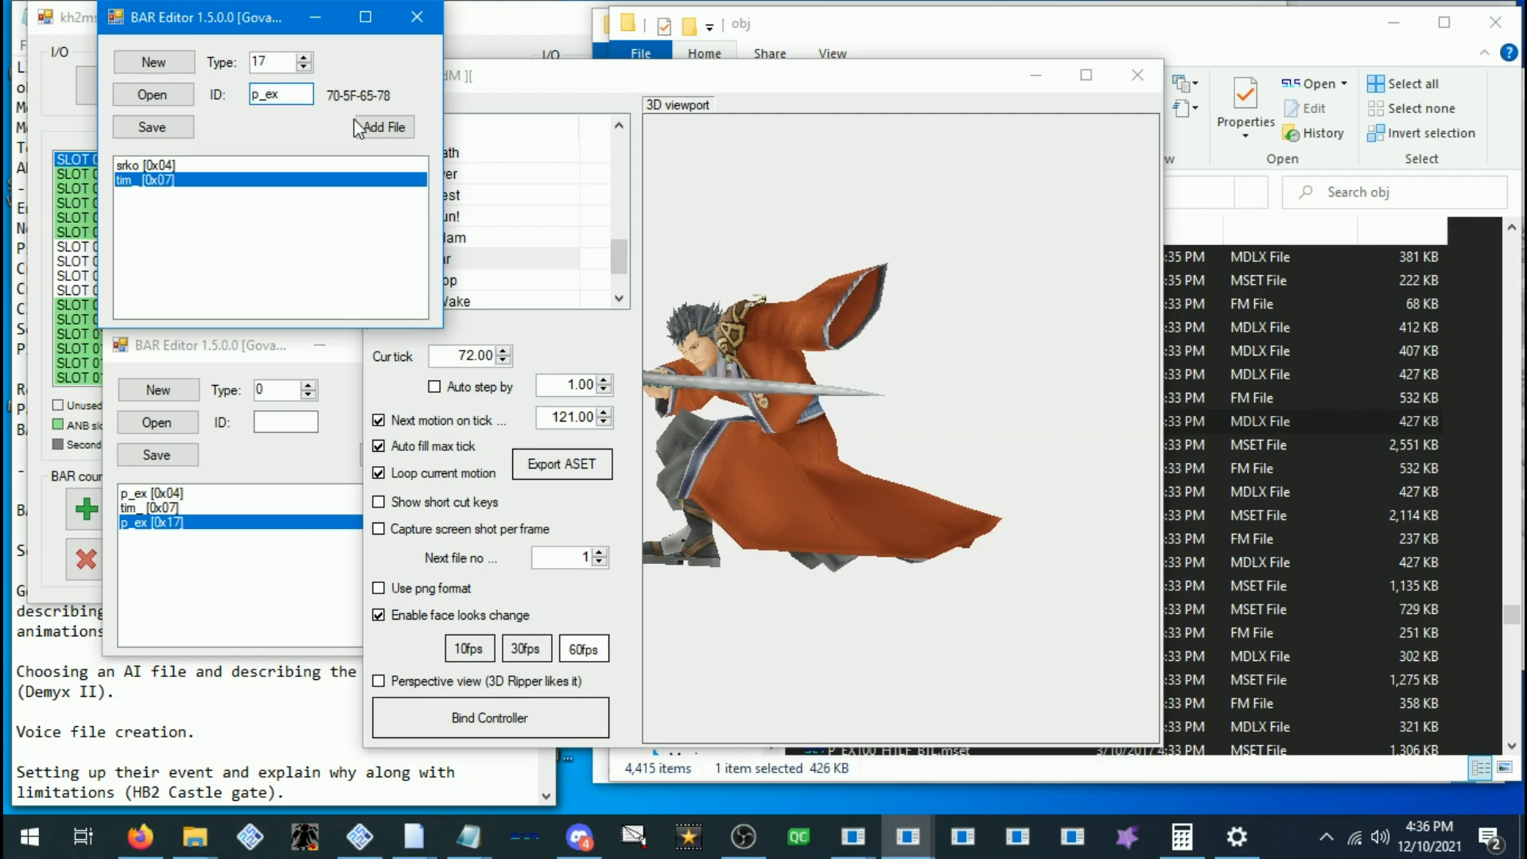
Add p_ex [0x17] Sora.bin to AuronComplete.mdlx and select the added entry
{"action": "left_click", "coordinate": [370, 132]}
{"action": "scroll", "coordinate": [380, 360], "scroll_direction": "down", "scroll_amount": 10}
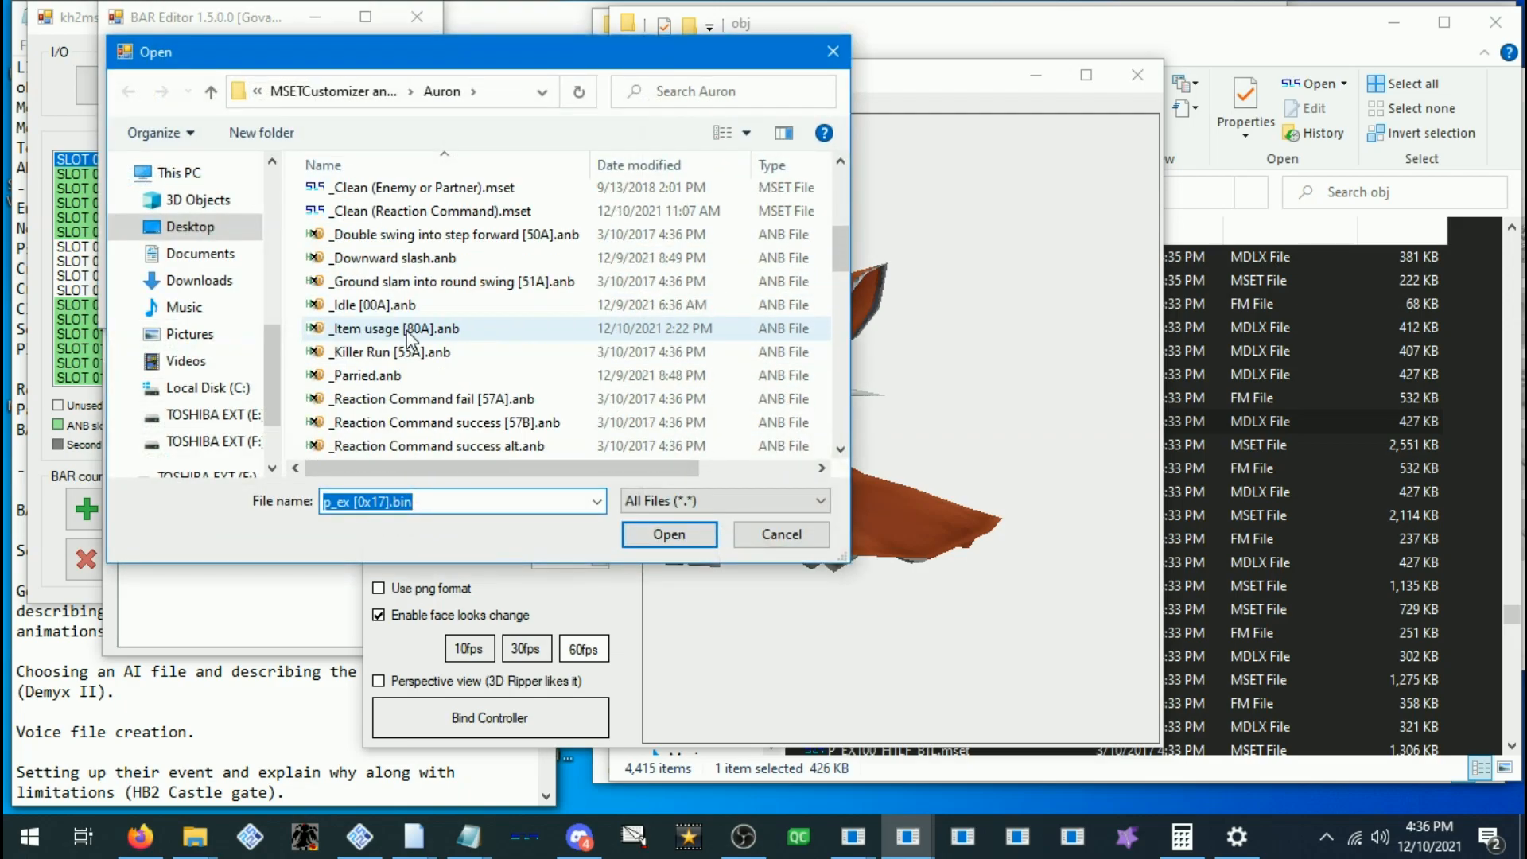
{"action": "scroll", "coordinate": [469, 354], "scroll_direction": "up", "scroll_amount": 3}
{"action": "scroll", "coordinate": [413, 426], "scroll_direction": "down", "scroll_amount": 5}
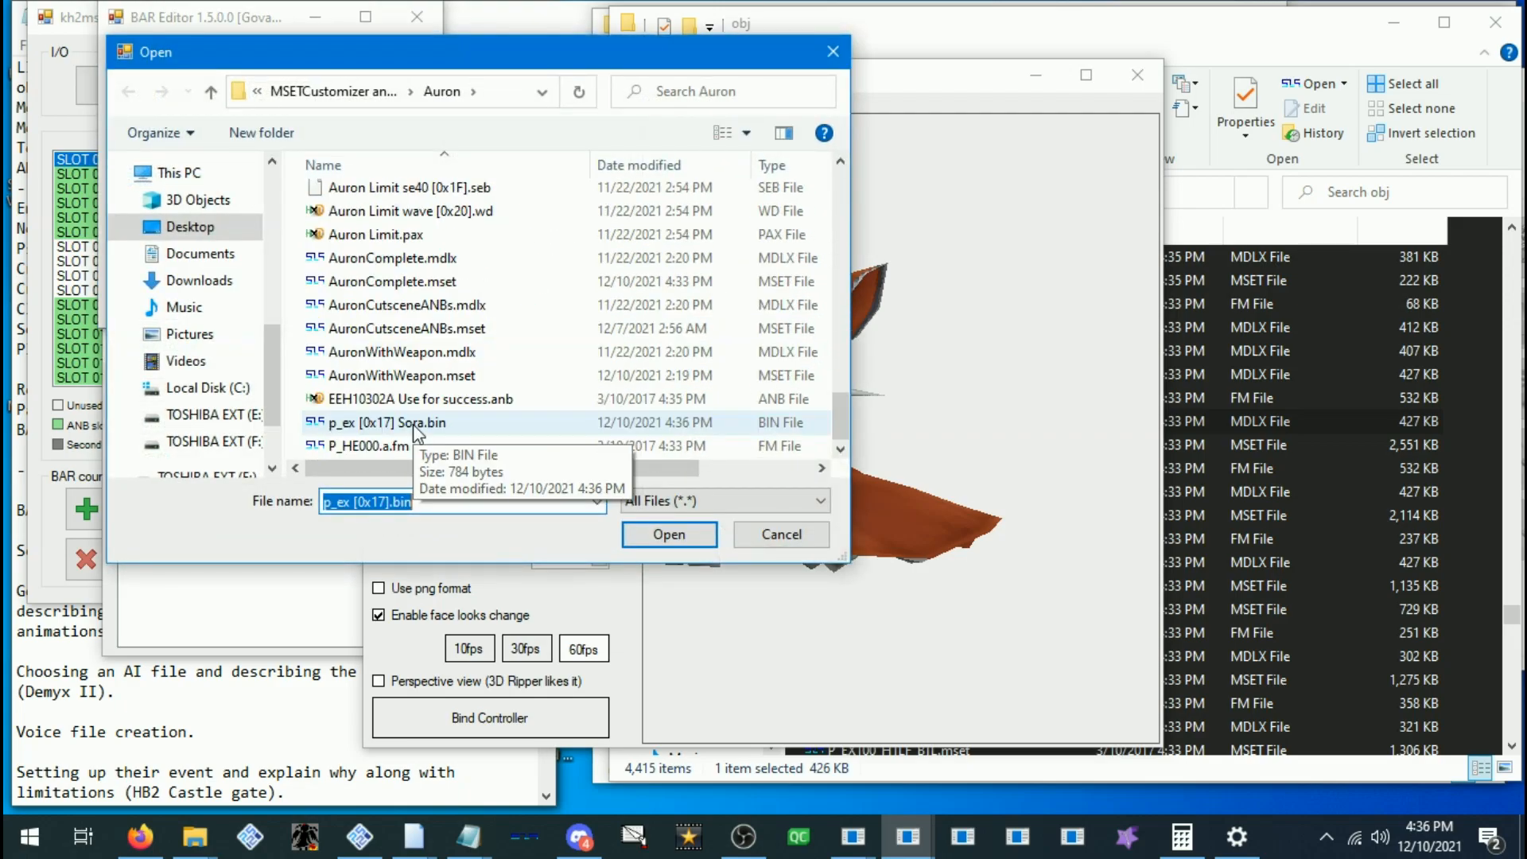
{"action": "double_click", "coordinate": [413, 423]}
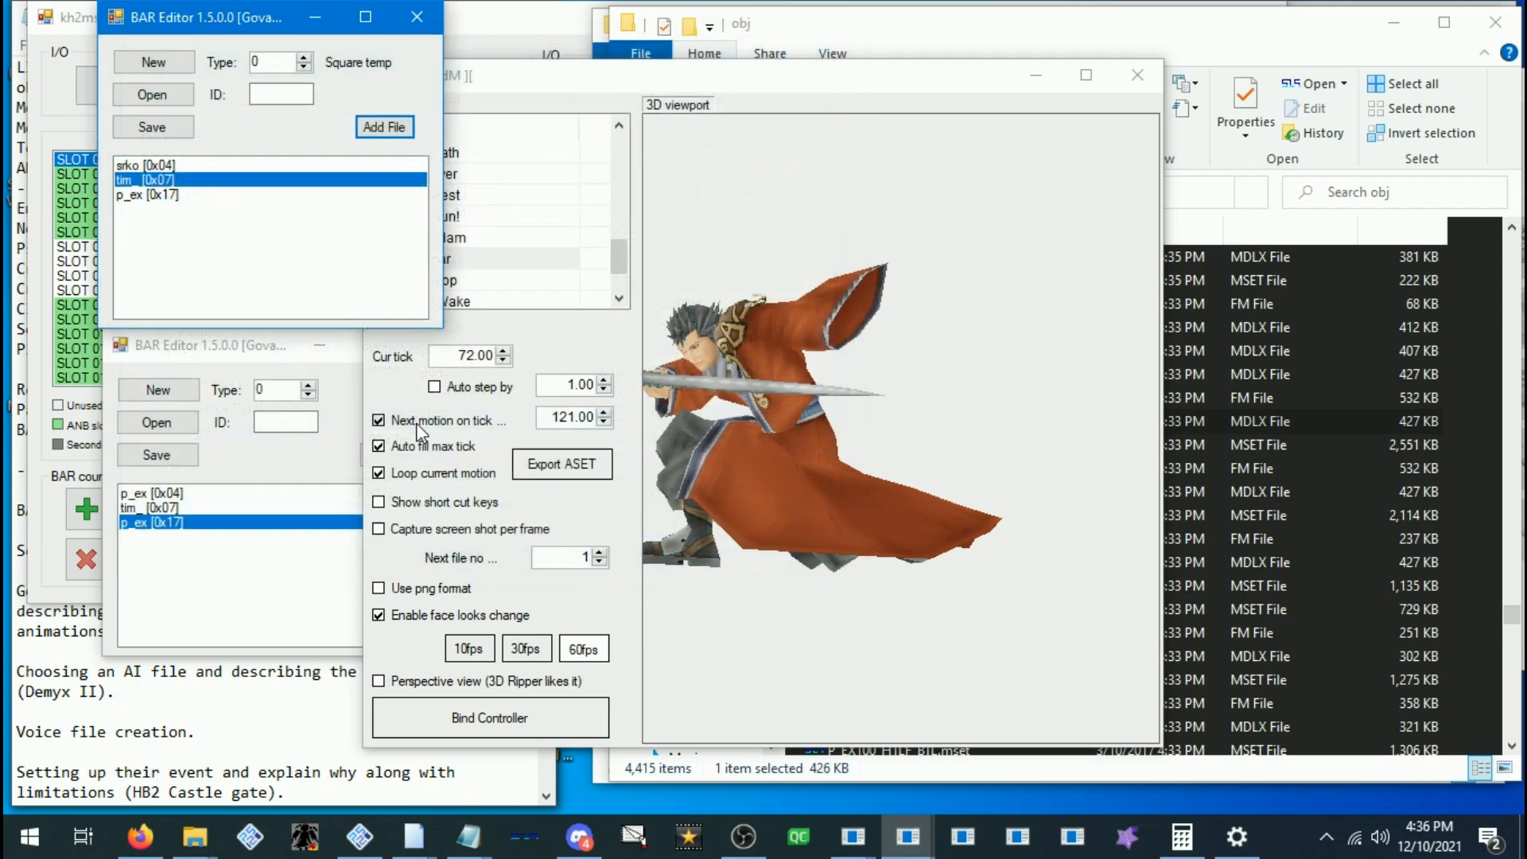
{"action": "left_click", "coordinate": [173, 195]}
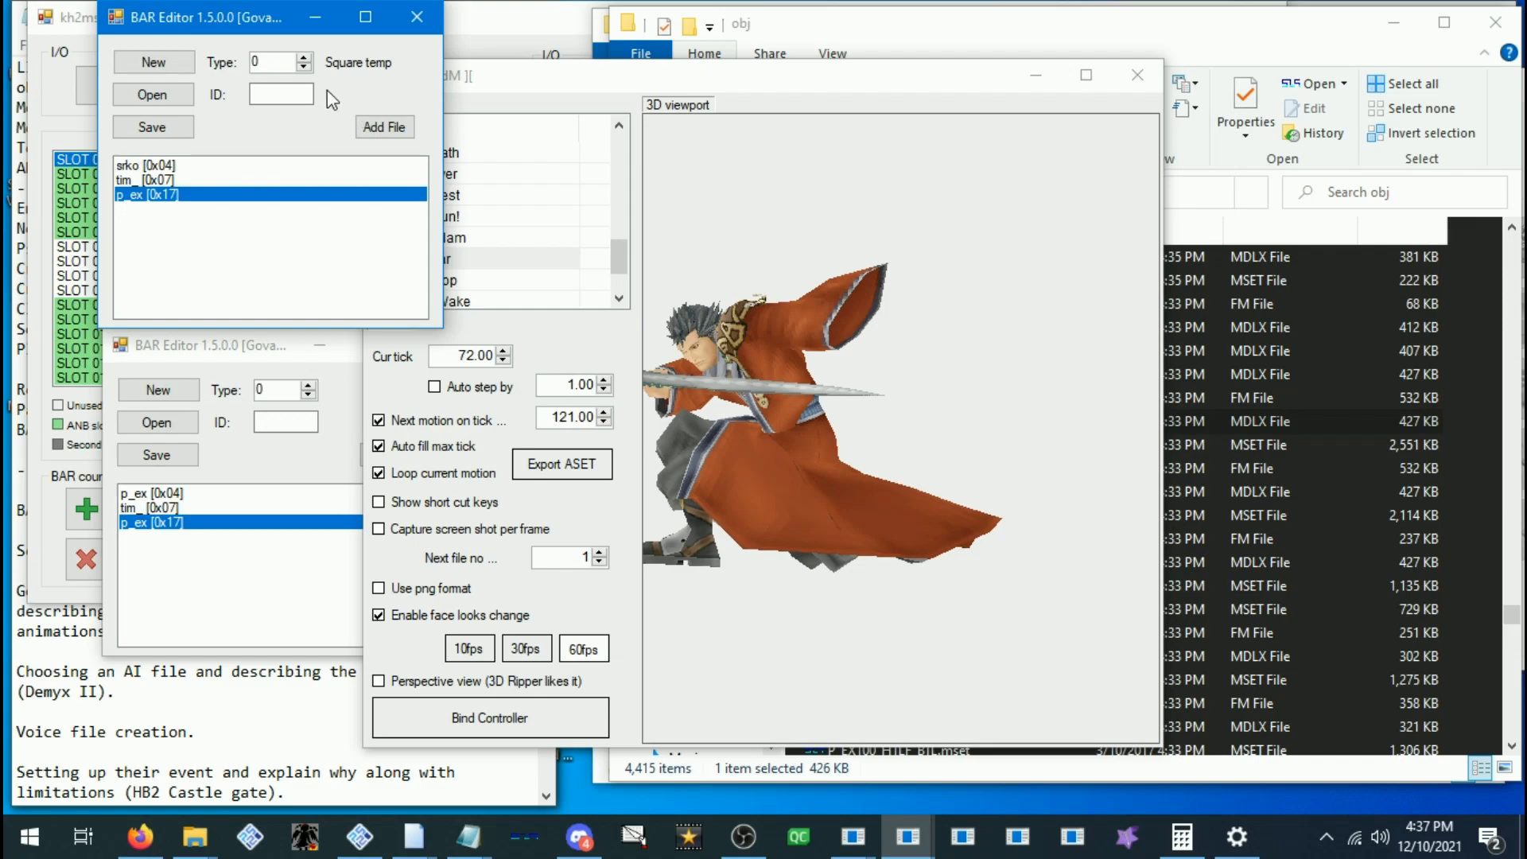
Bring up the viewer window with the Demyx model and examine its 60A animation
{"action": "left_click", "coordinate": [194, 359]}
{"action": "left_click", "coordinate": [676, 464]}
{"action": "mouse_move", "coordinate": [420, 850]}
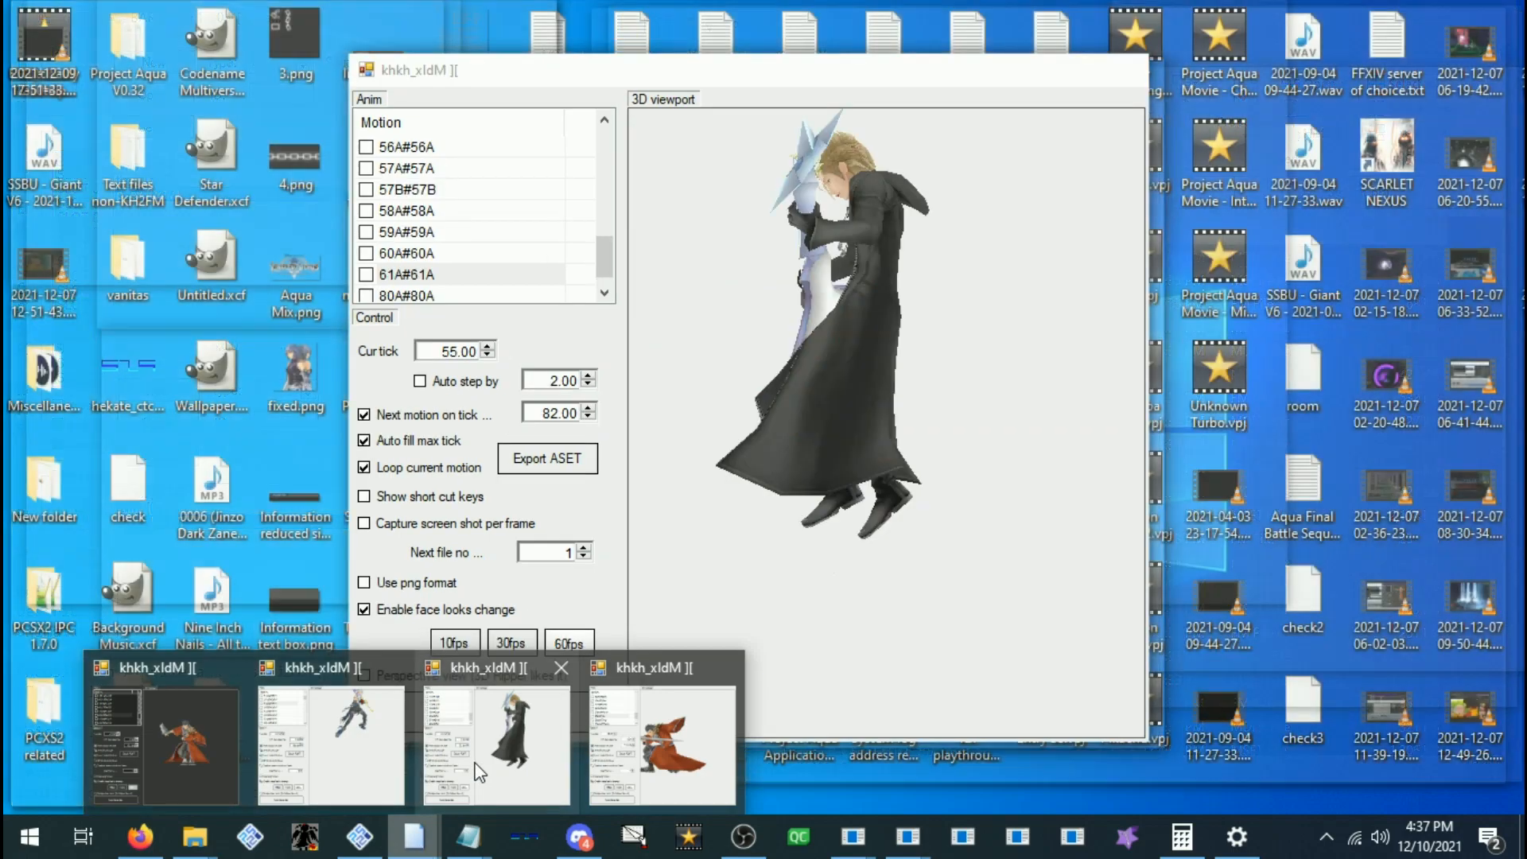
{"action": "left_click", "coordinate": [477, 756]}
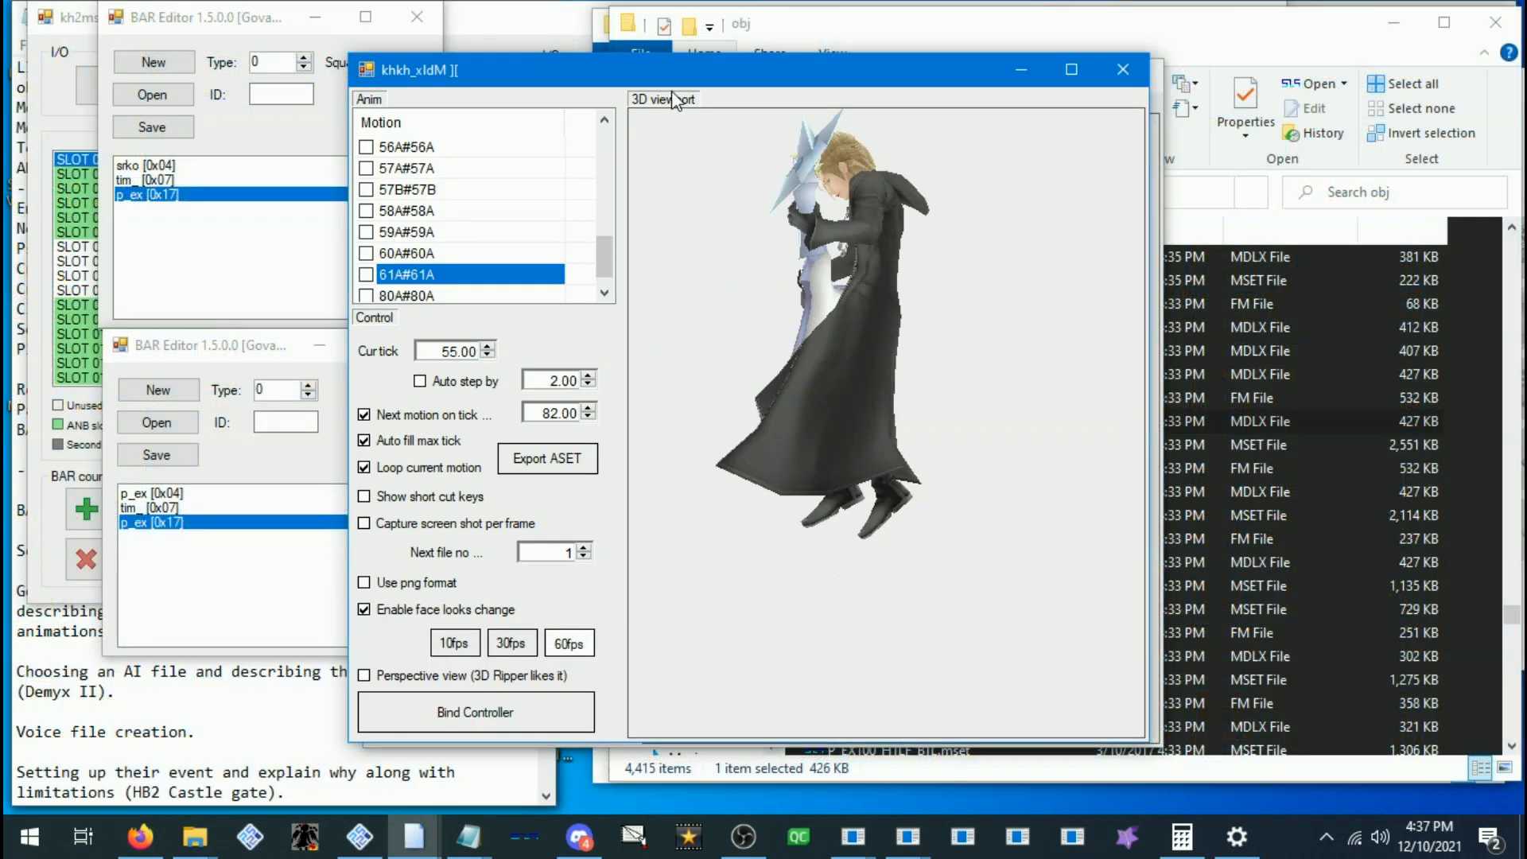
{"action": "left_click", "coordinate": [469, 253]}
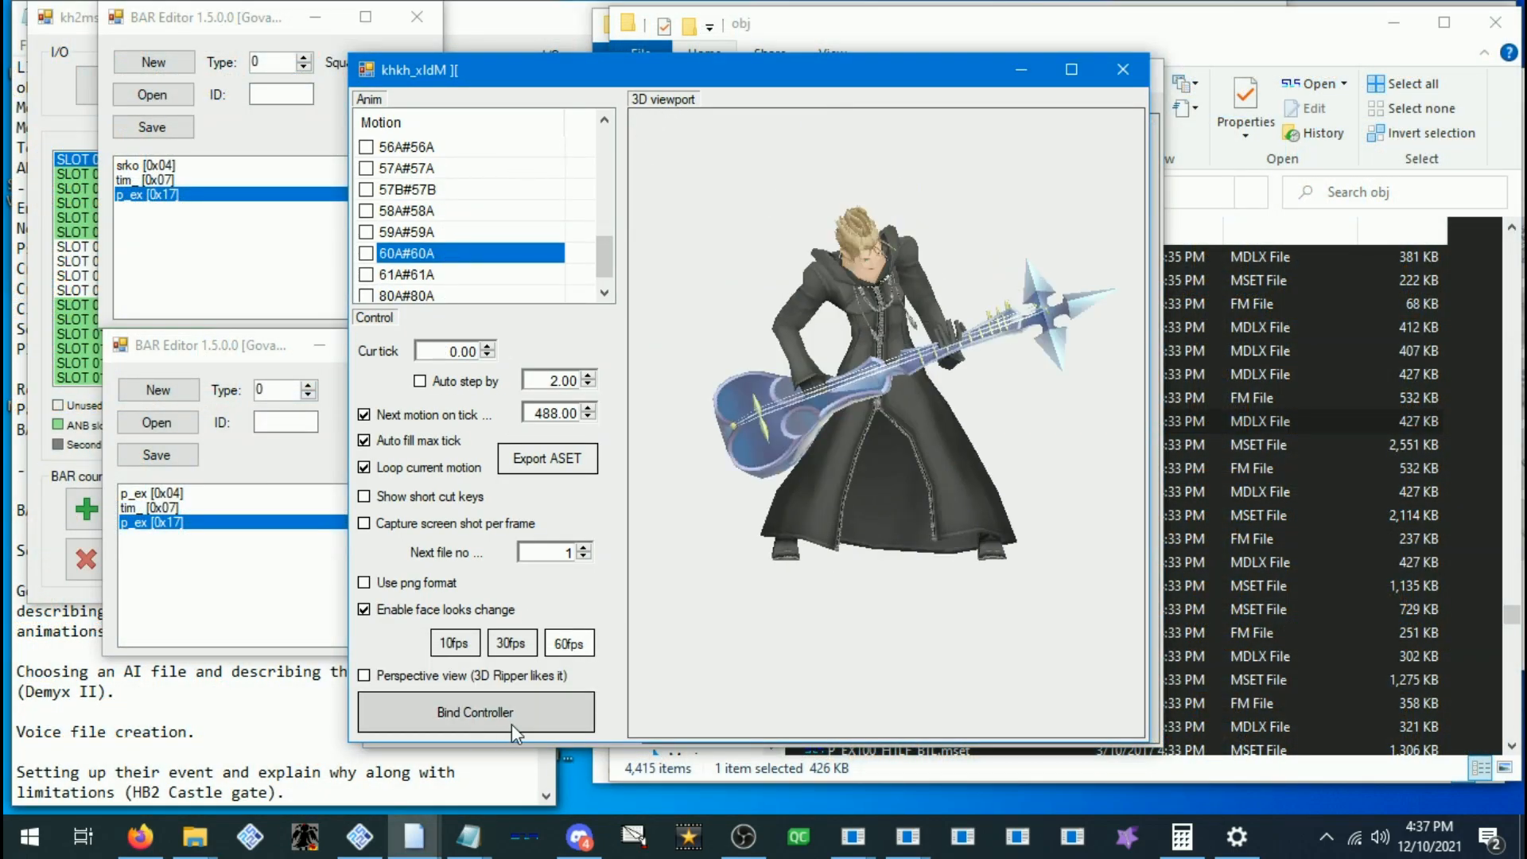
Load B_EX120_HB.mdlx from the extracted obj folder into the second BAR Editor window
{"action": "left_click", "coordinate": [226, 343]}
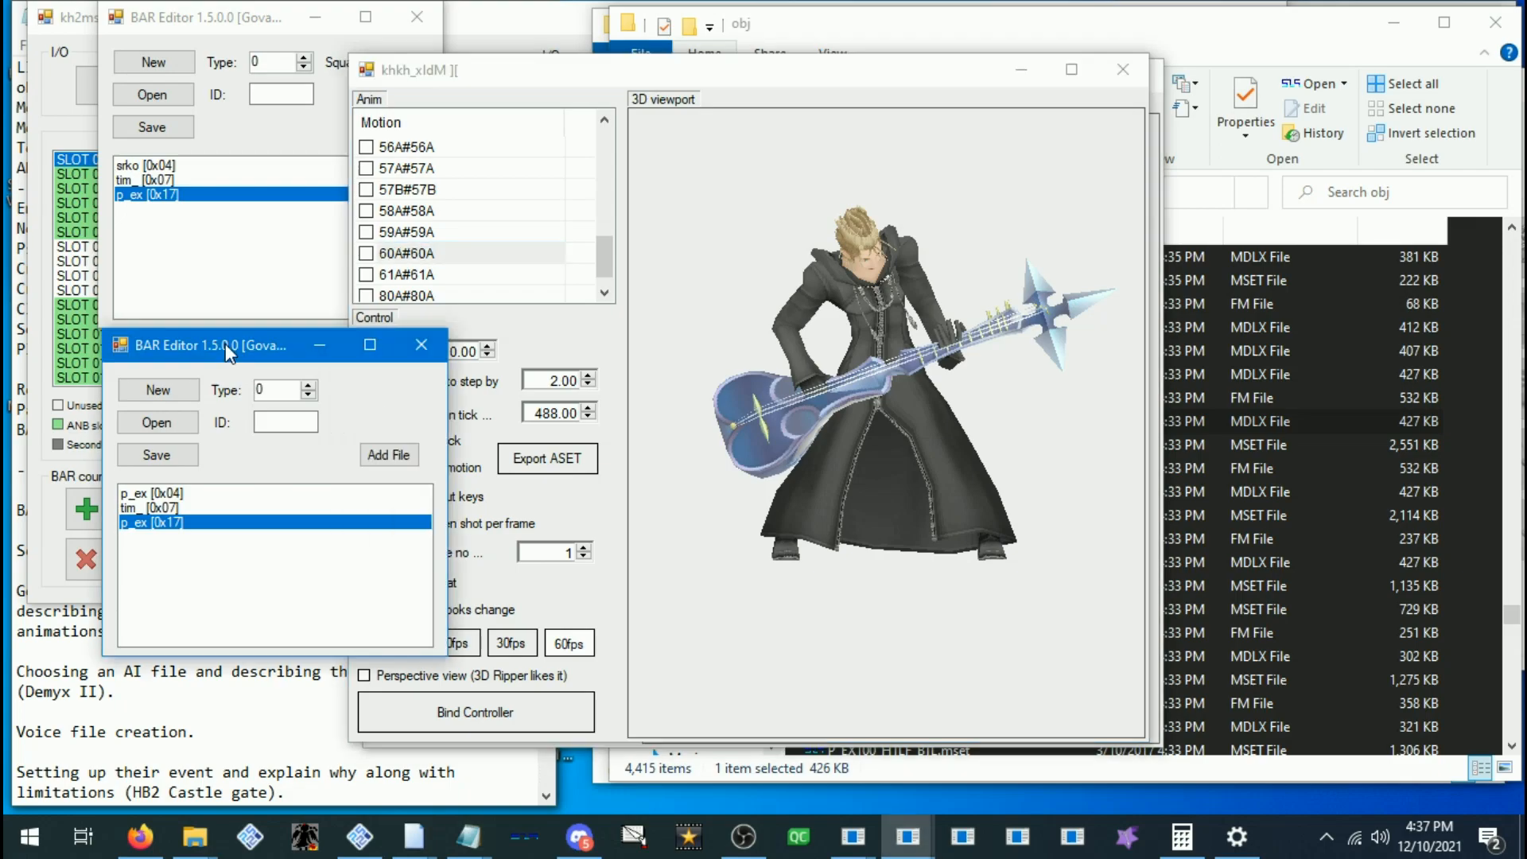
{"action": "left_click", "coordinate": [1052, 752]}
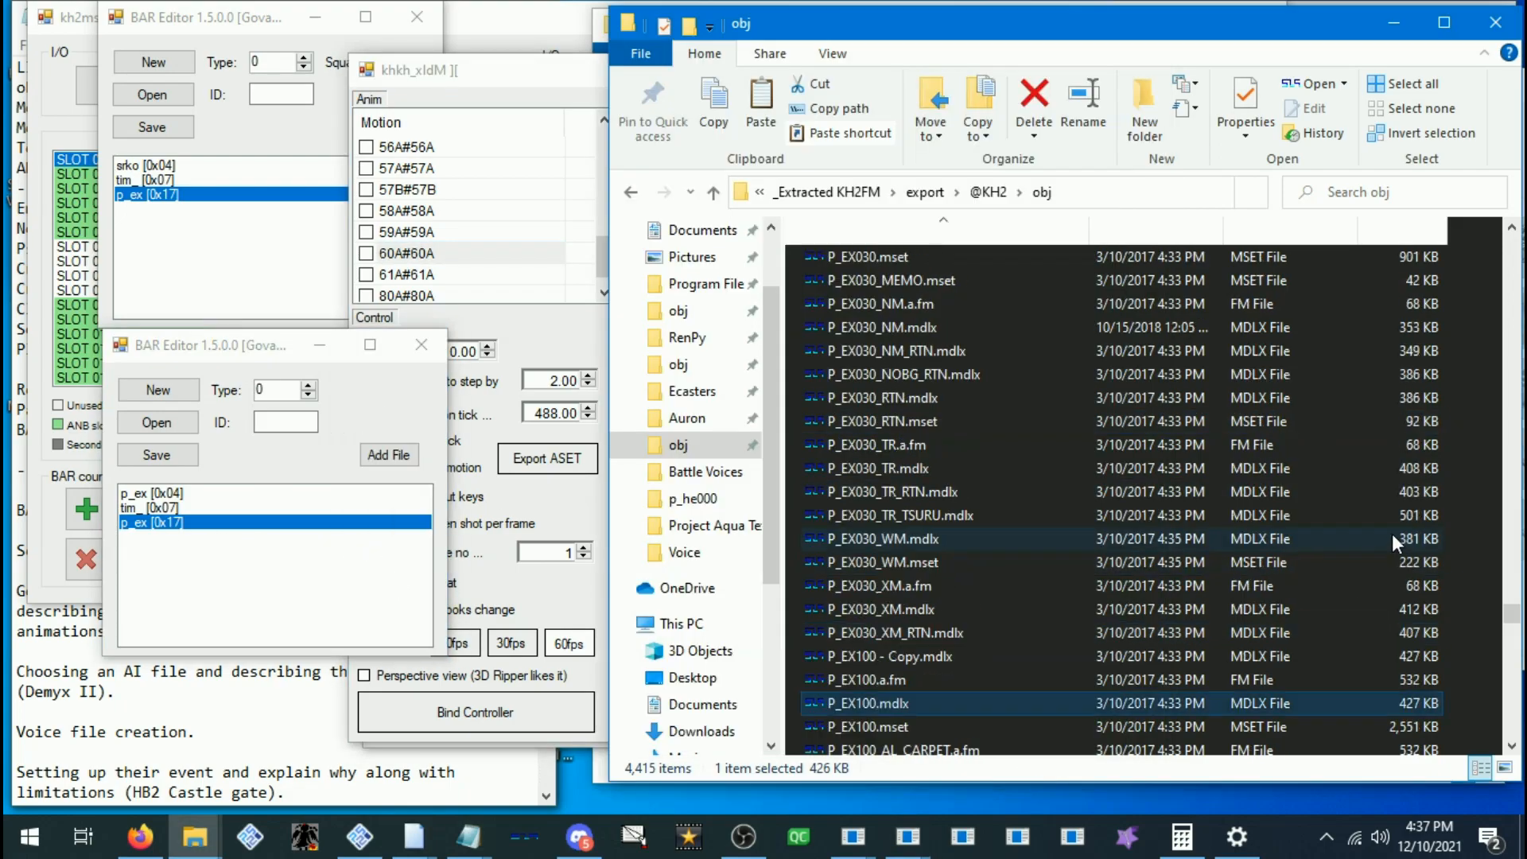
{"action": "left_click_drag", "start_coordinate": [1511, 616], "coordinate": [1483, 269]}
{"action": "scroll", "coordinate": [1138, 423], "scroll_direction": "up", "scroll_amount": 20}
{"action": "scroll", "coordinate": [1135, 428], "scroll_direction": "up", "scroll_amount": 10}
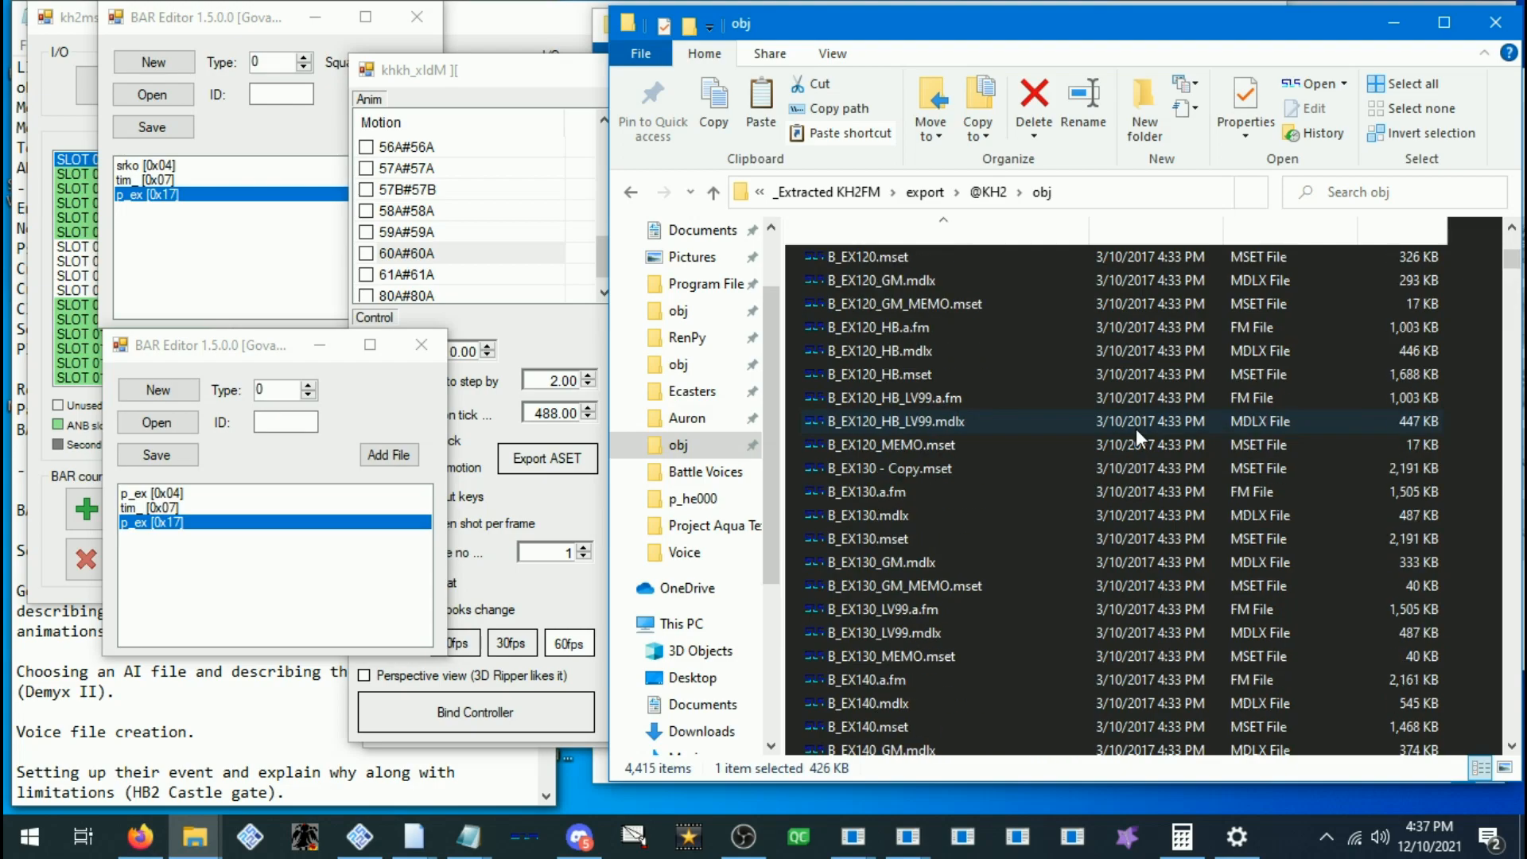
{"action": "left_click_drag", "start_coordinate": [867, 433], "coordinate": [165, 425]}
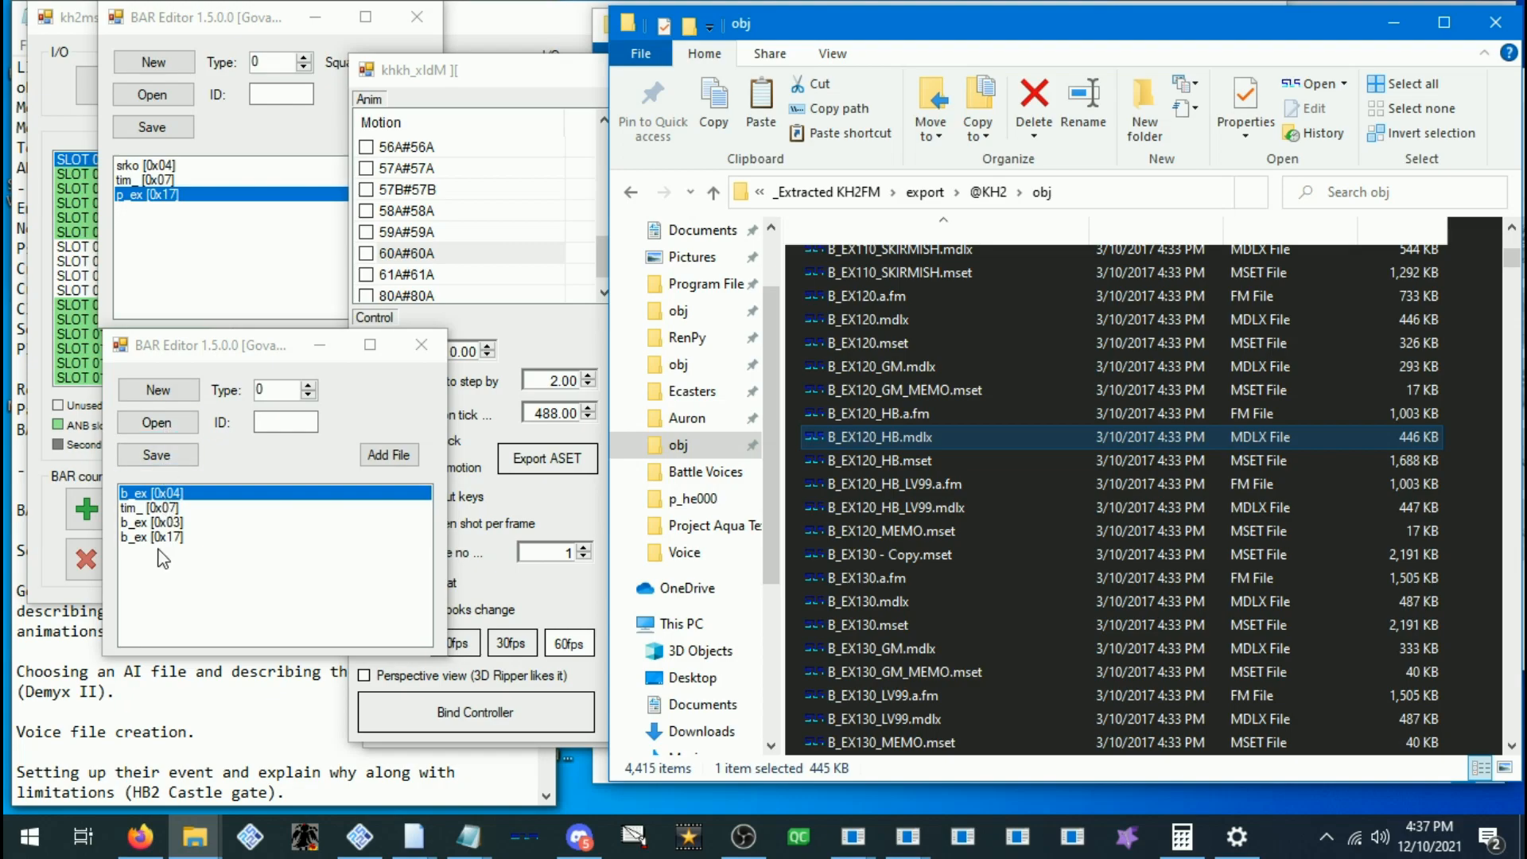
Extract the b_ex [0x03] AI entry of B_EX120_HB.mdlx to the Auron folder as b_ex [0x03].ai
{"action": "right_click", "coordinate": [158, 522]}
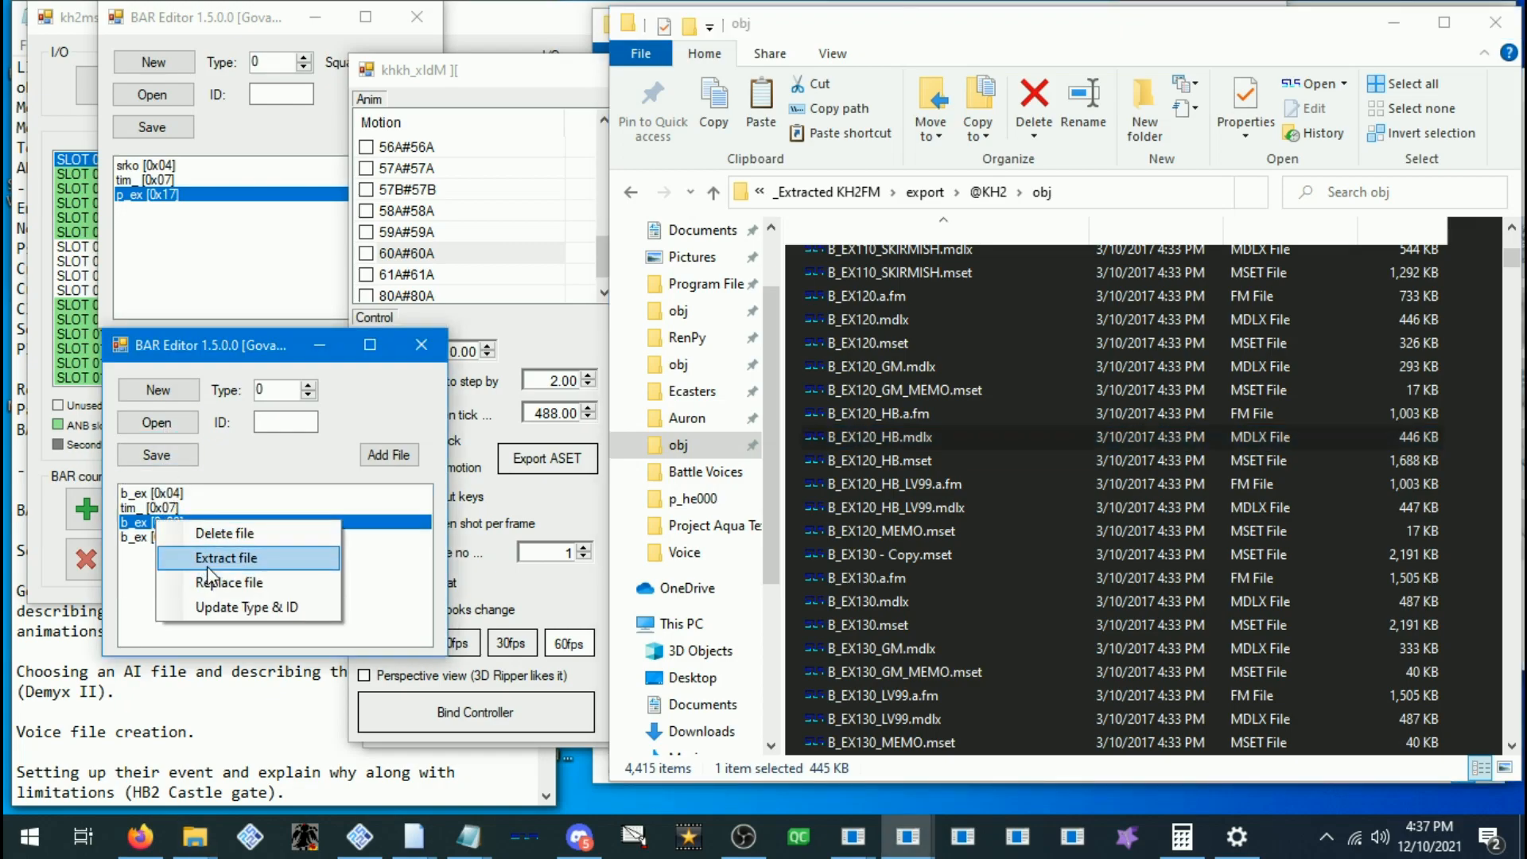
{"action": "left_click", "coordinate": [199, 559]}
{"action": "scroll", "coordinate": [223, 503], "scroll_direction": "up", "scroll_amount": 2}
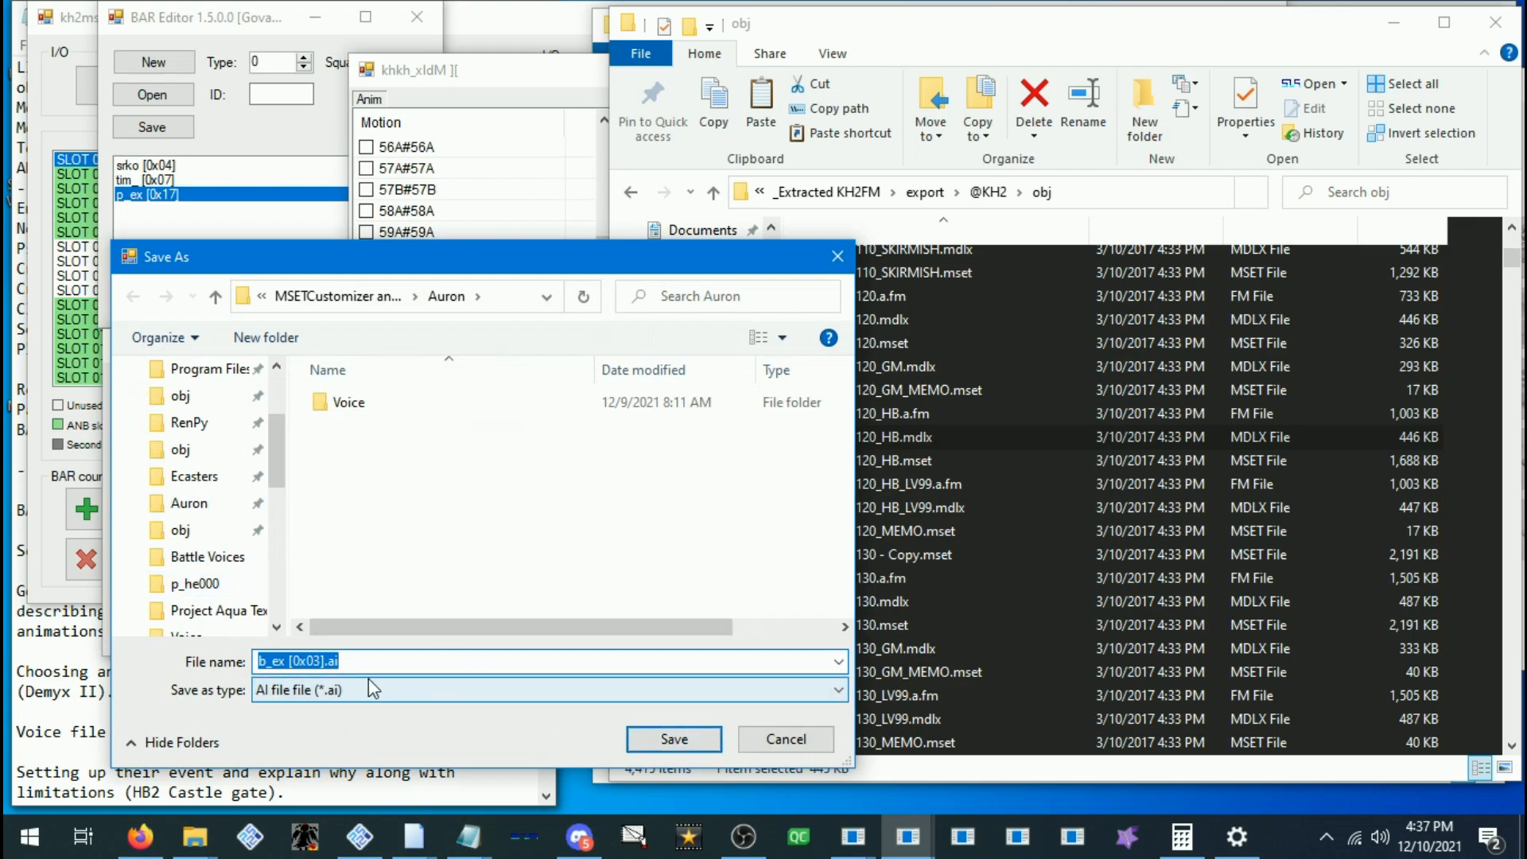
{"action": "left_click", "coordinate": [674, 739]}
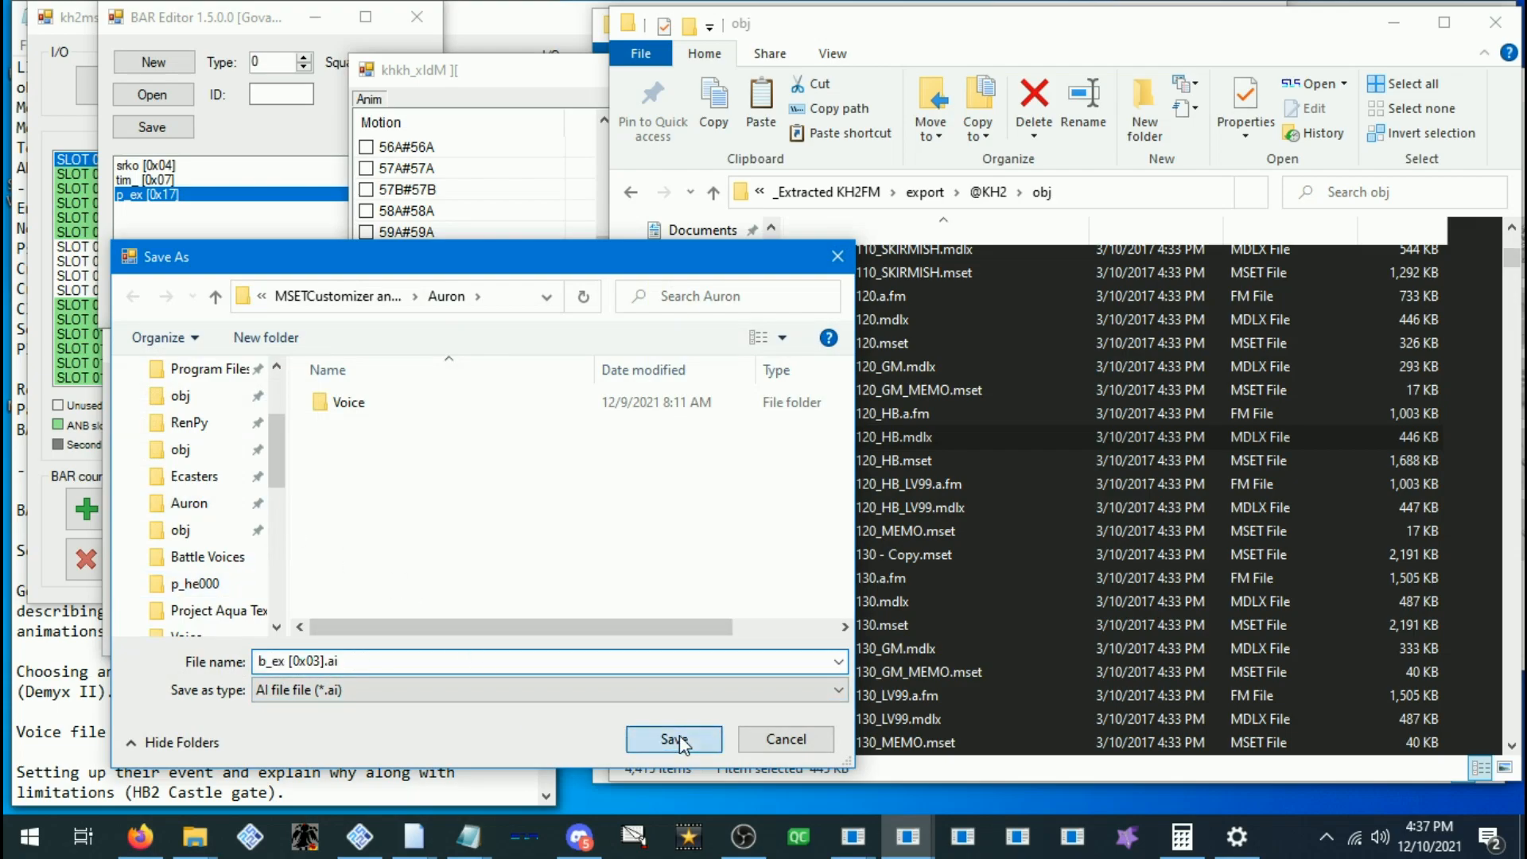
Add b_ex [0x03].ai to AuronComplete.mdlx as a type 3 AI file with the ID b_ex
{"action": "left_click", "coordinate": [215, 318]}
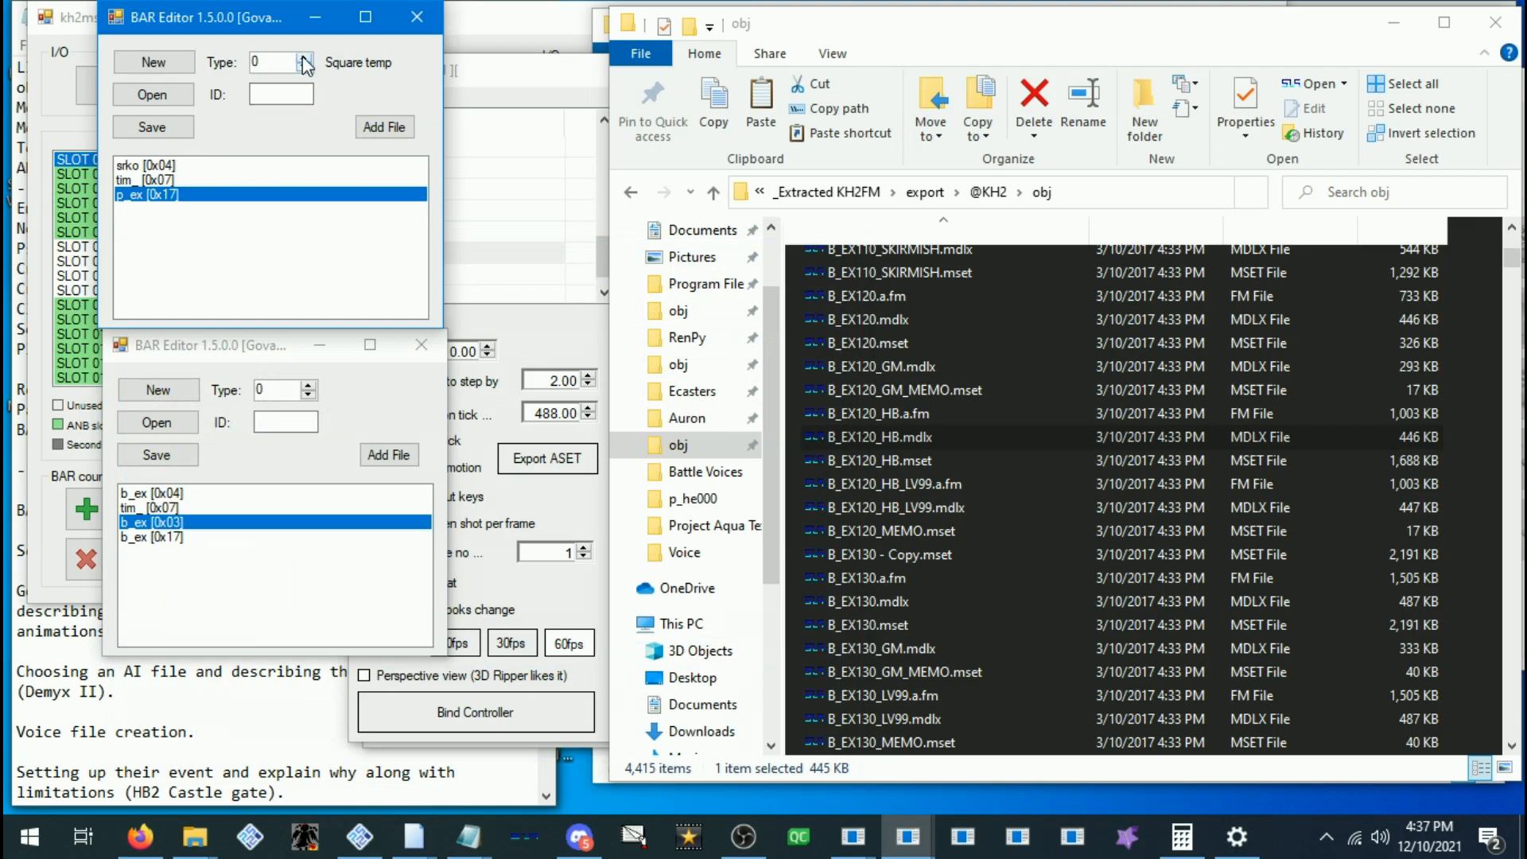
{"action": "left_click", "coordinate": [304, 58]}
{"action": "left_click", "coordinate": [304, 58]}
{"action": "left_click", "coordinate": [304, 58]}
{"action": "left_click", "coordinate": [269, 97]}
{"action": "type", "text": "b_ex"}
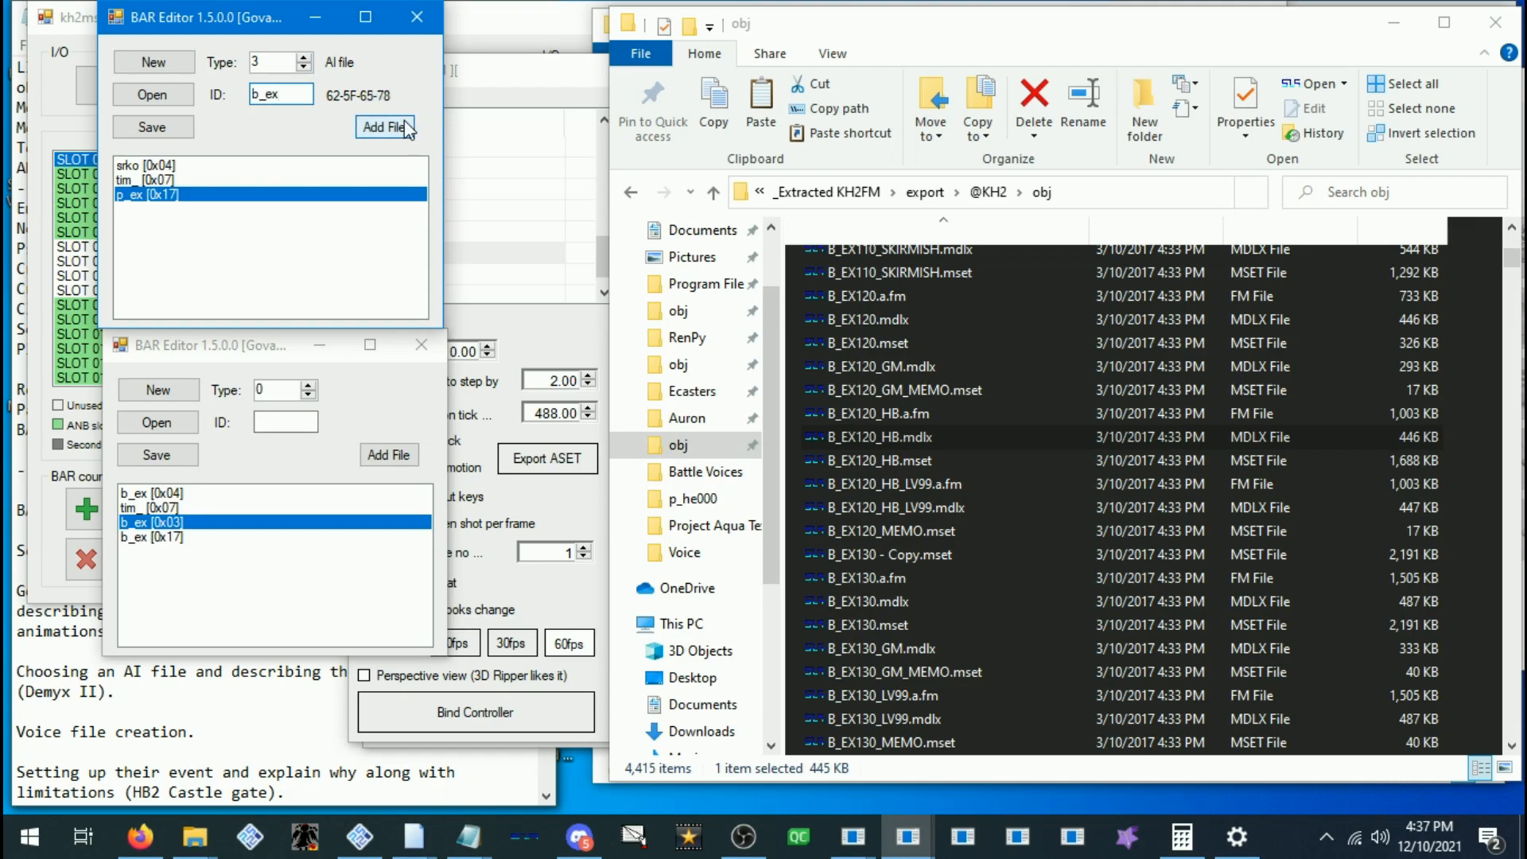
{"action": "left_click", "coordinate": [406, 129]}
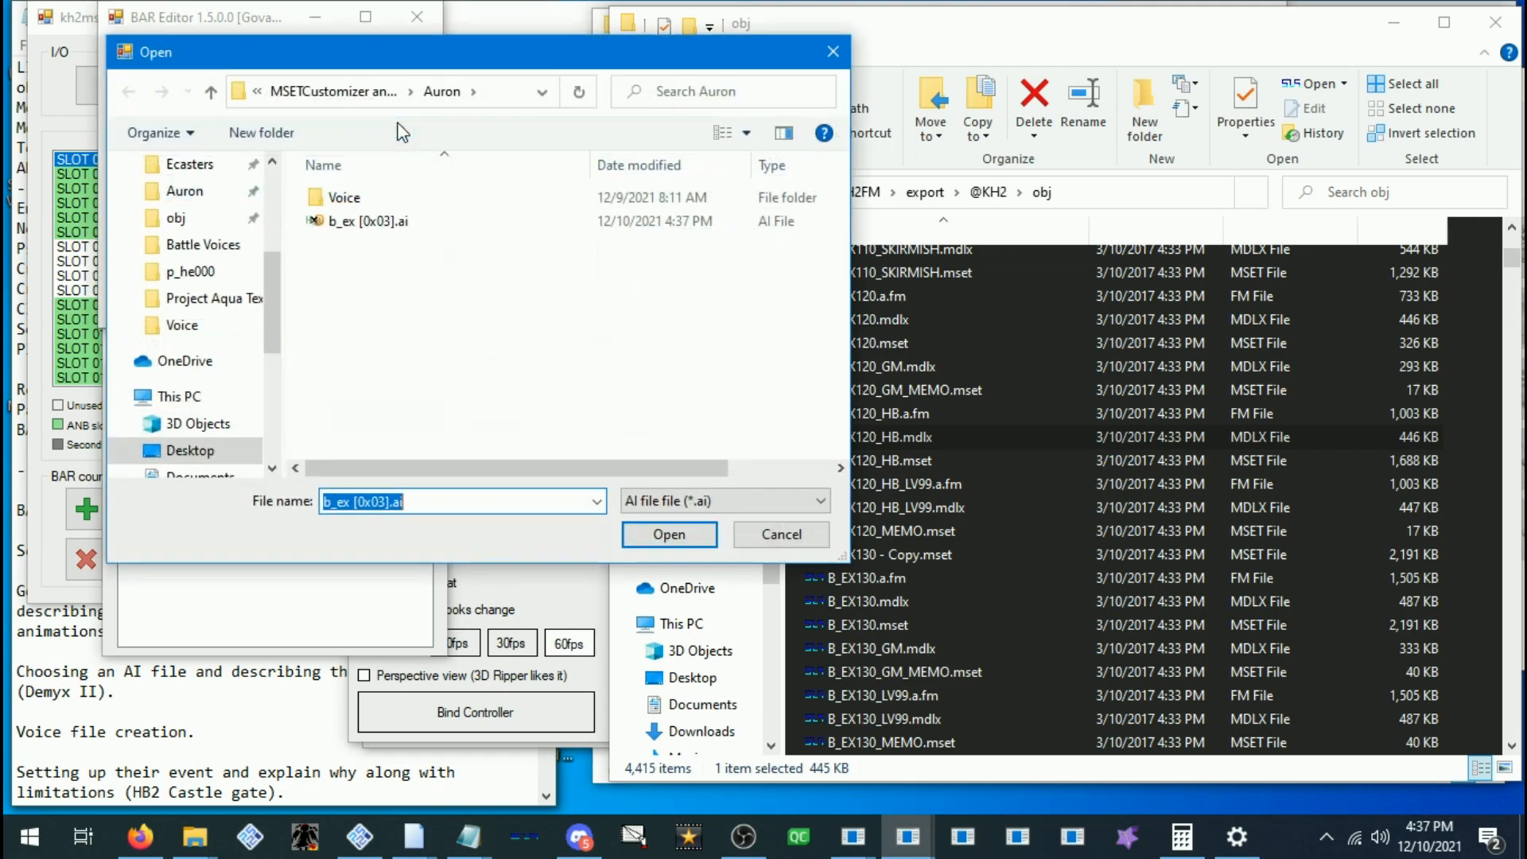
{"action": "double_click", "coordinate": [343, 225]}
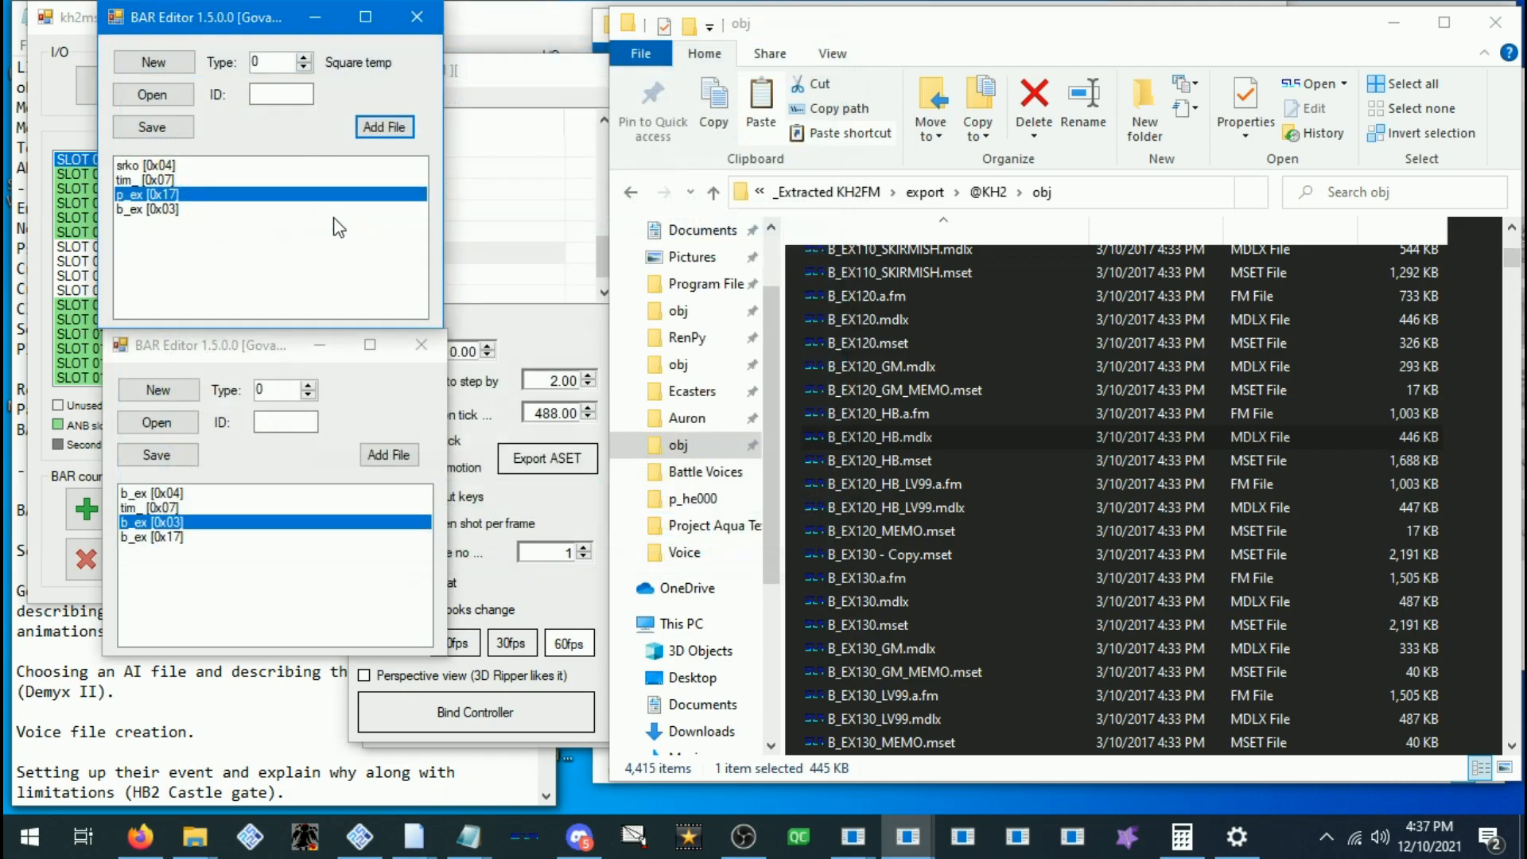
Review the entries of the Auron model and save it as AuronComplete.mdlx in MDLX Model format, replacing the existing file
{"action": "left_click", "coordinate": [167, 209]}
{"action": "left_click", "coordinate": [182, 167]}
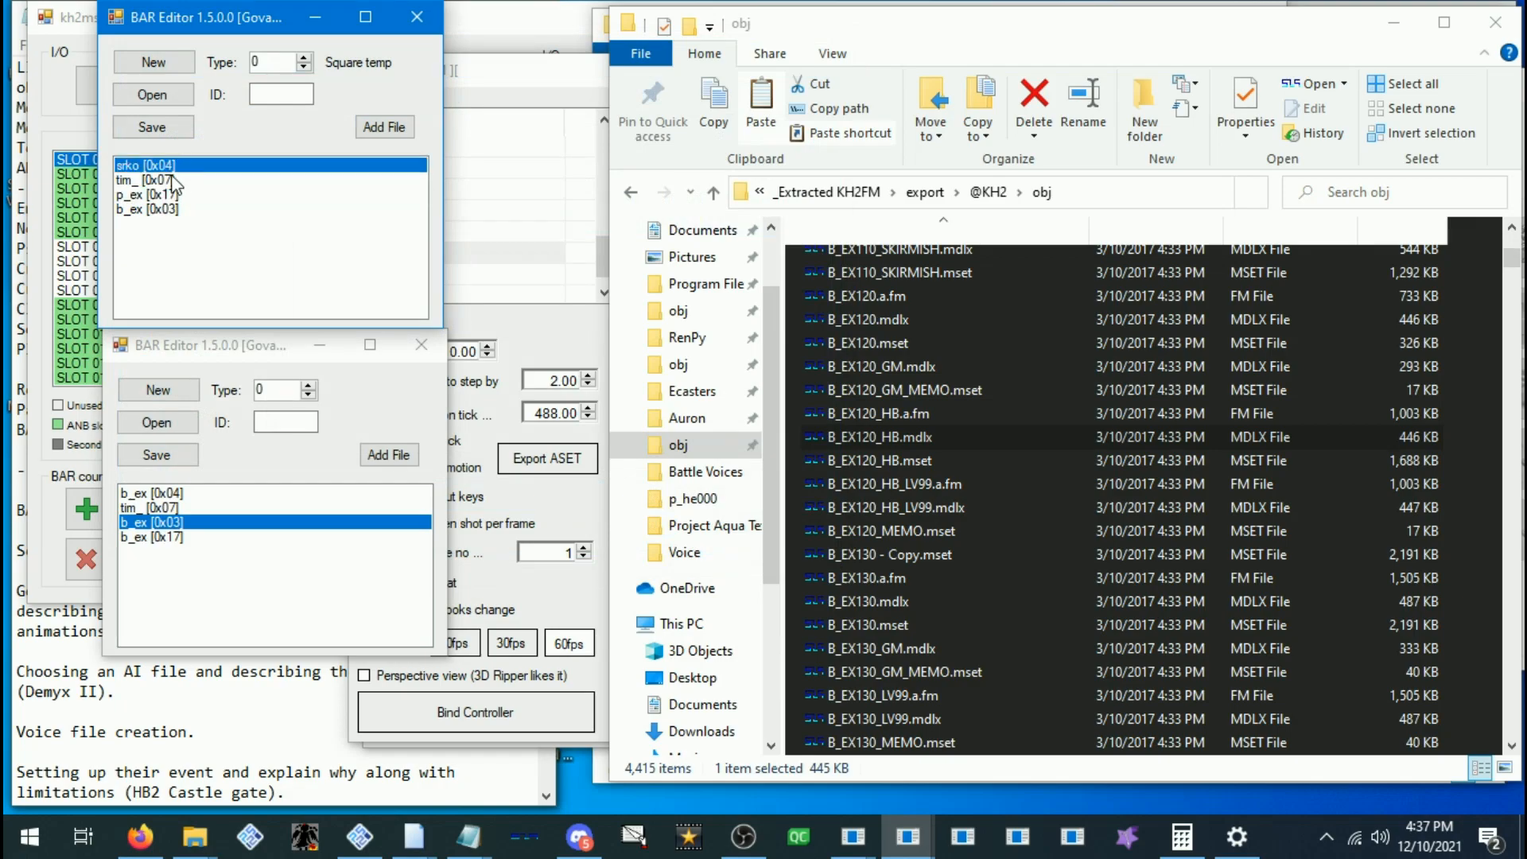
{"action": "left_click", "coordinate": [172, 182]}
{"action": "left_click", "coordinate": [159, 195]}
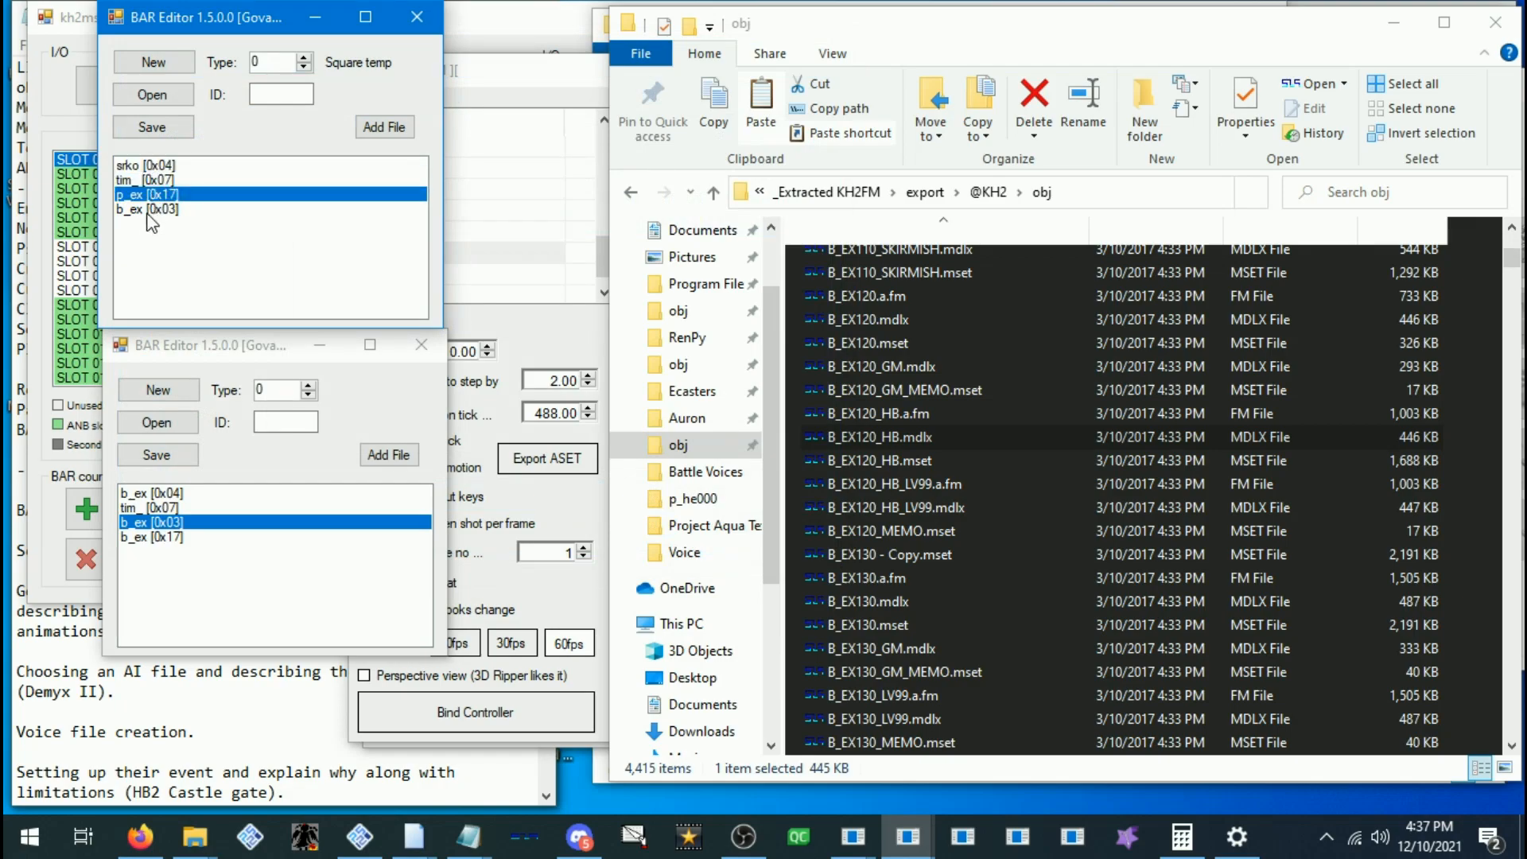
{"action": "left_click", "coordinate": [159, 181]}
{"action": "left_click", "coordinate": [163, 166]}
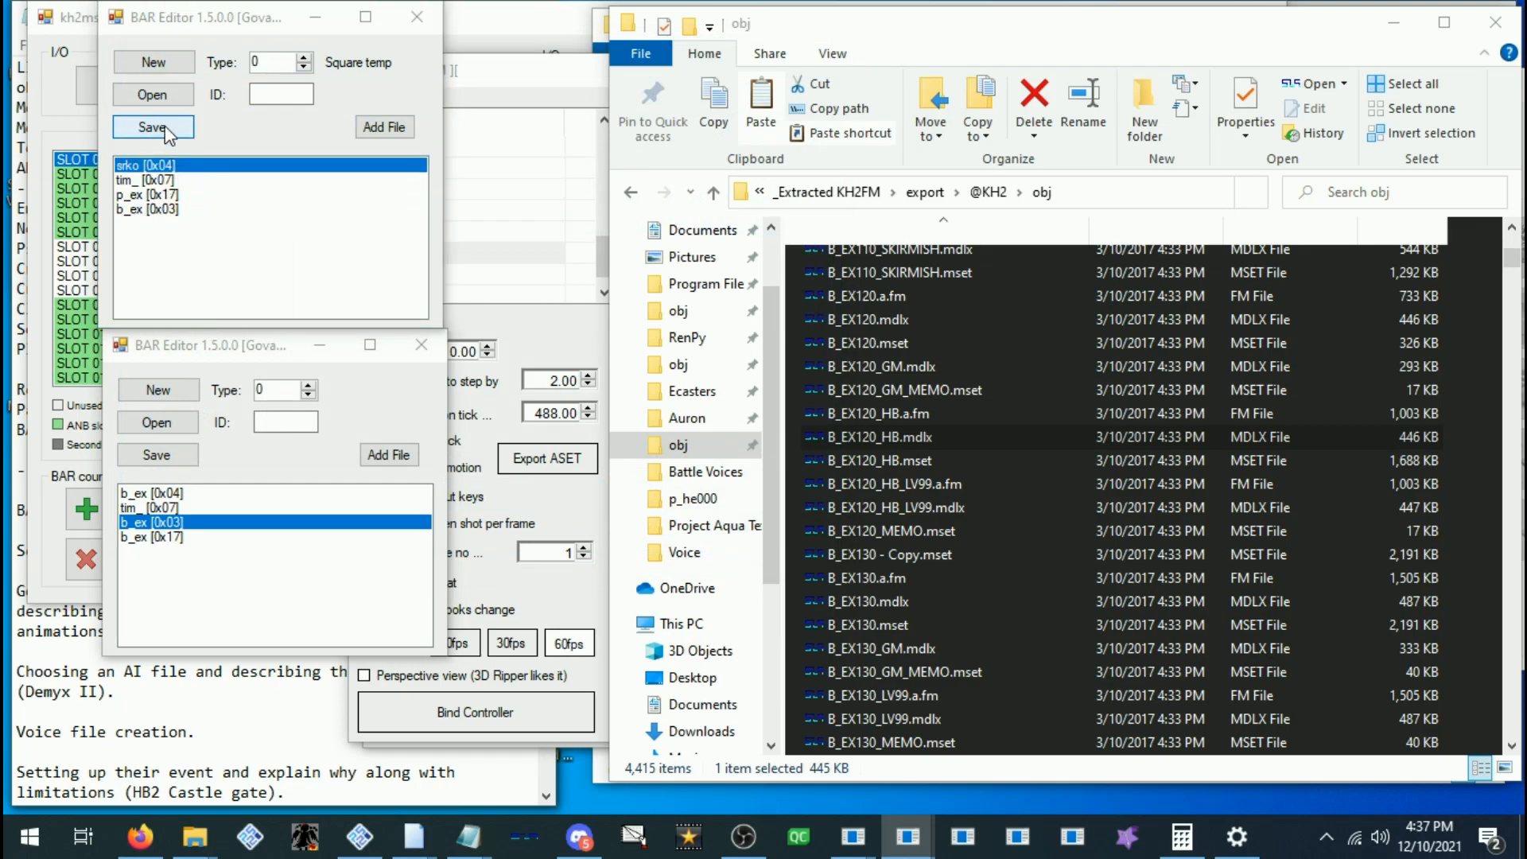
{"action": "left_click", "coordinate": [152, 129]}
{"action": "left_click", "coordinate": [343, 484]}
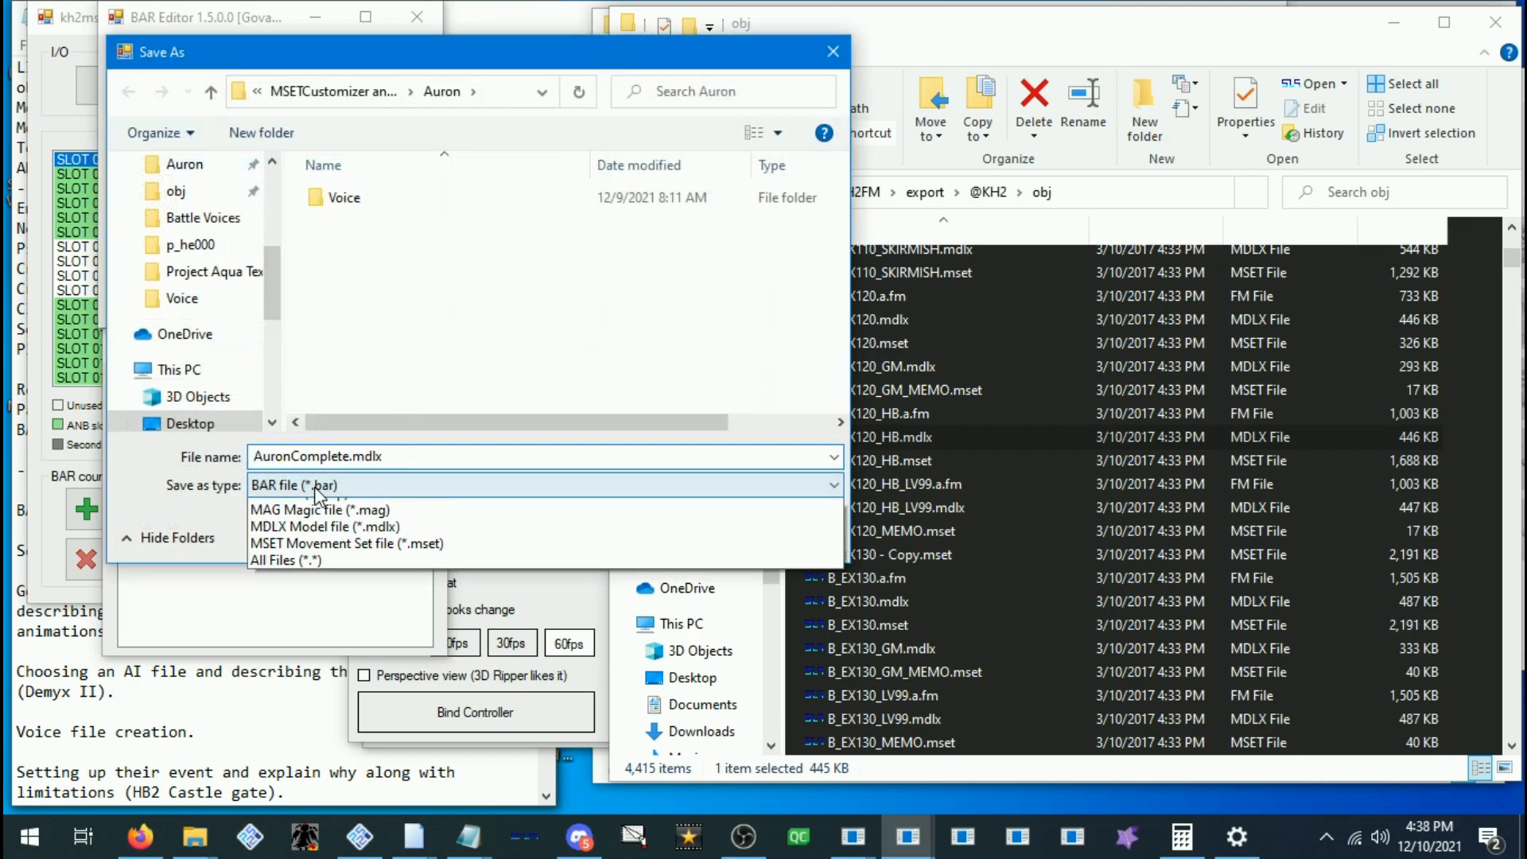
{"action": "left_click", "coordinate": [311, 641]}
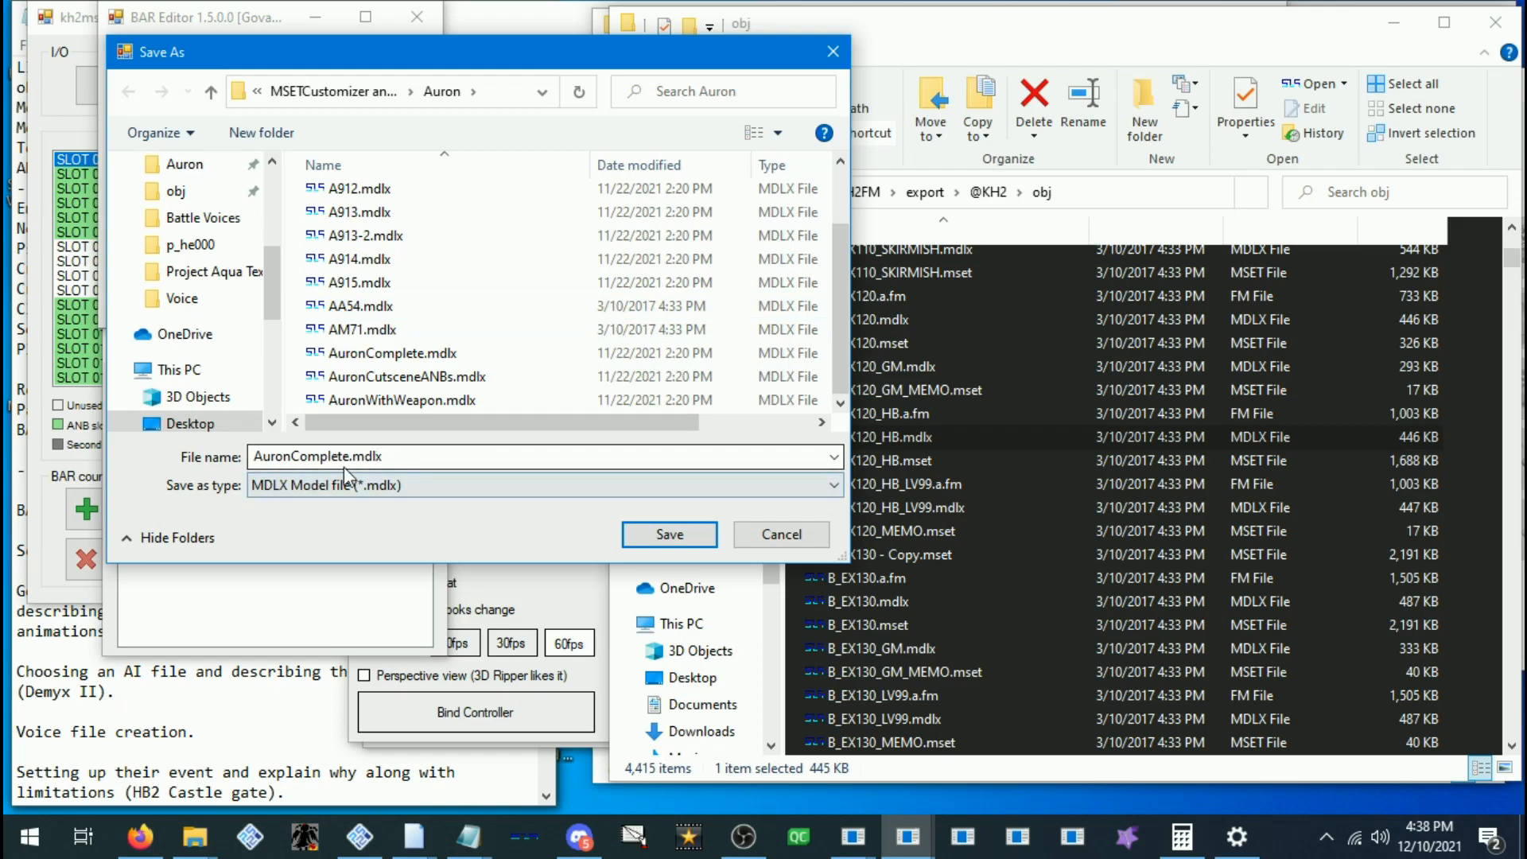
{"action": "left_click", "coordinate": [678, 534]}
{"action": "left_click", "coordinate": [823, 430]}
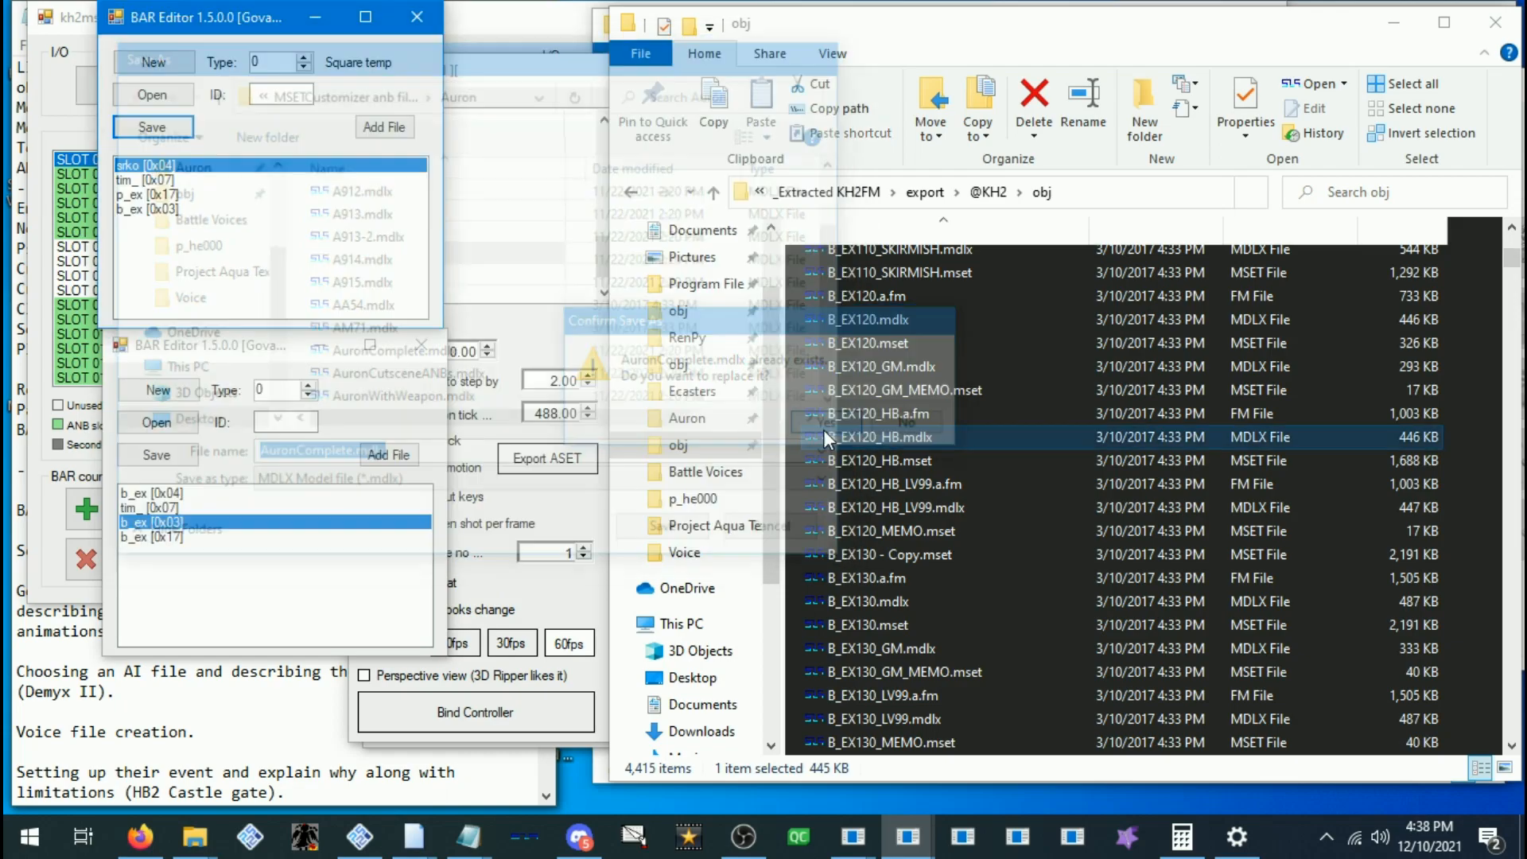
Bring up the Auron folder and locate the Auron Limit se40 [0x1F].seb and Auron Limit wave [0x20].wd files
{"action": "left_click", "coordinate": [566, 73]}
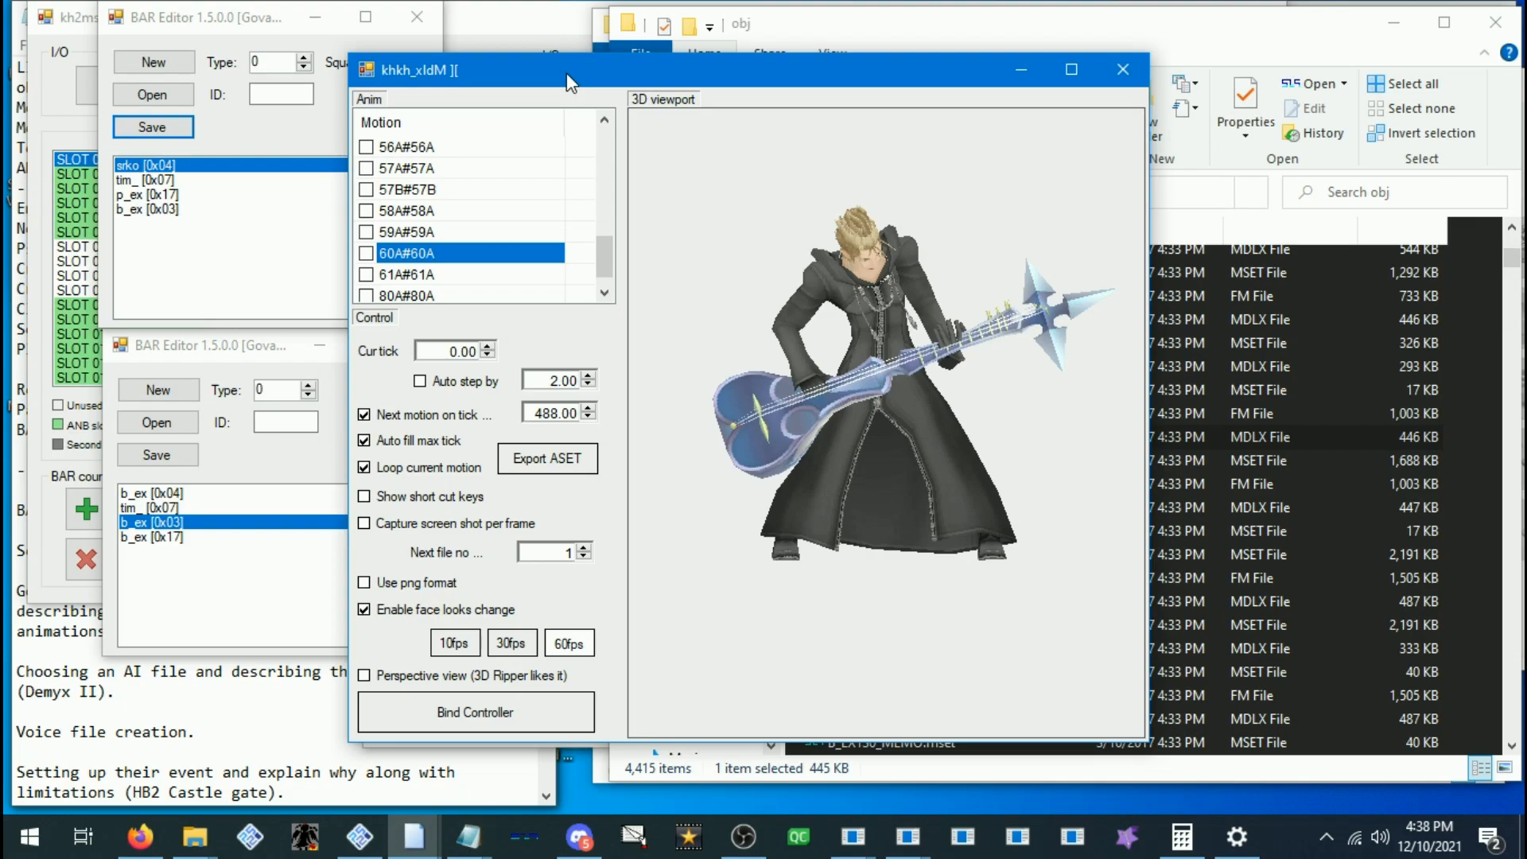
{"action": "left_click", "coordinate": [827, 25]}
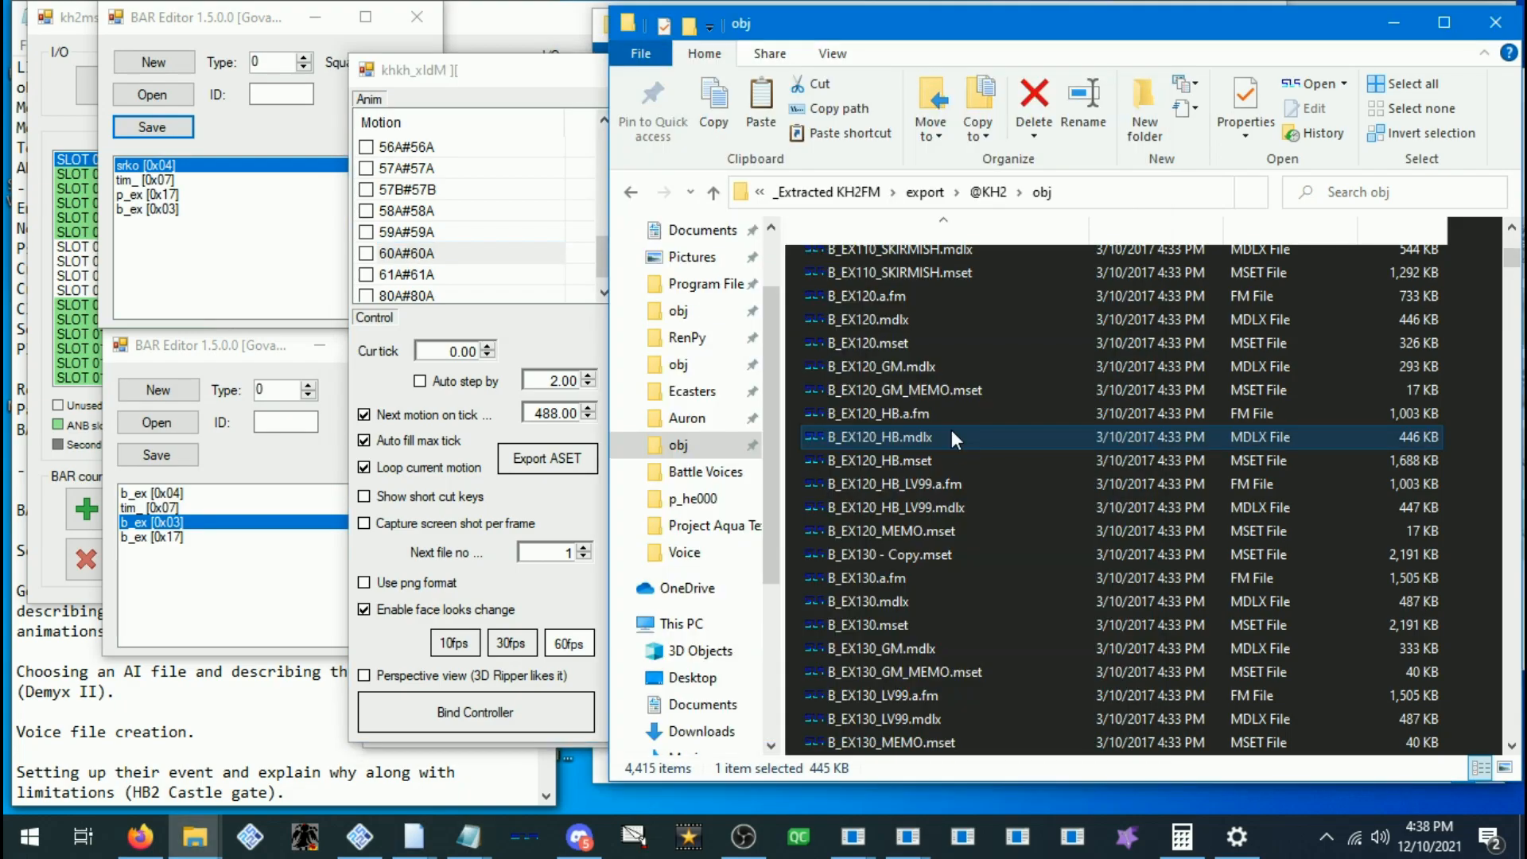
{"action": "mouse_move", "coordinate": [196, 846]}
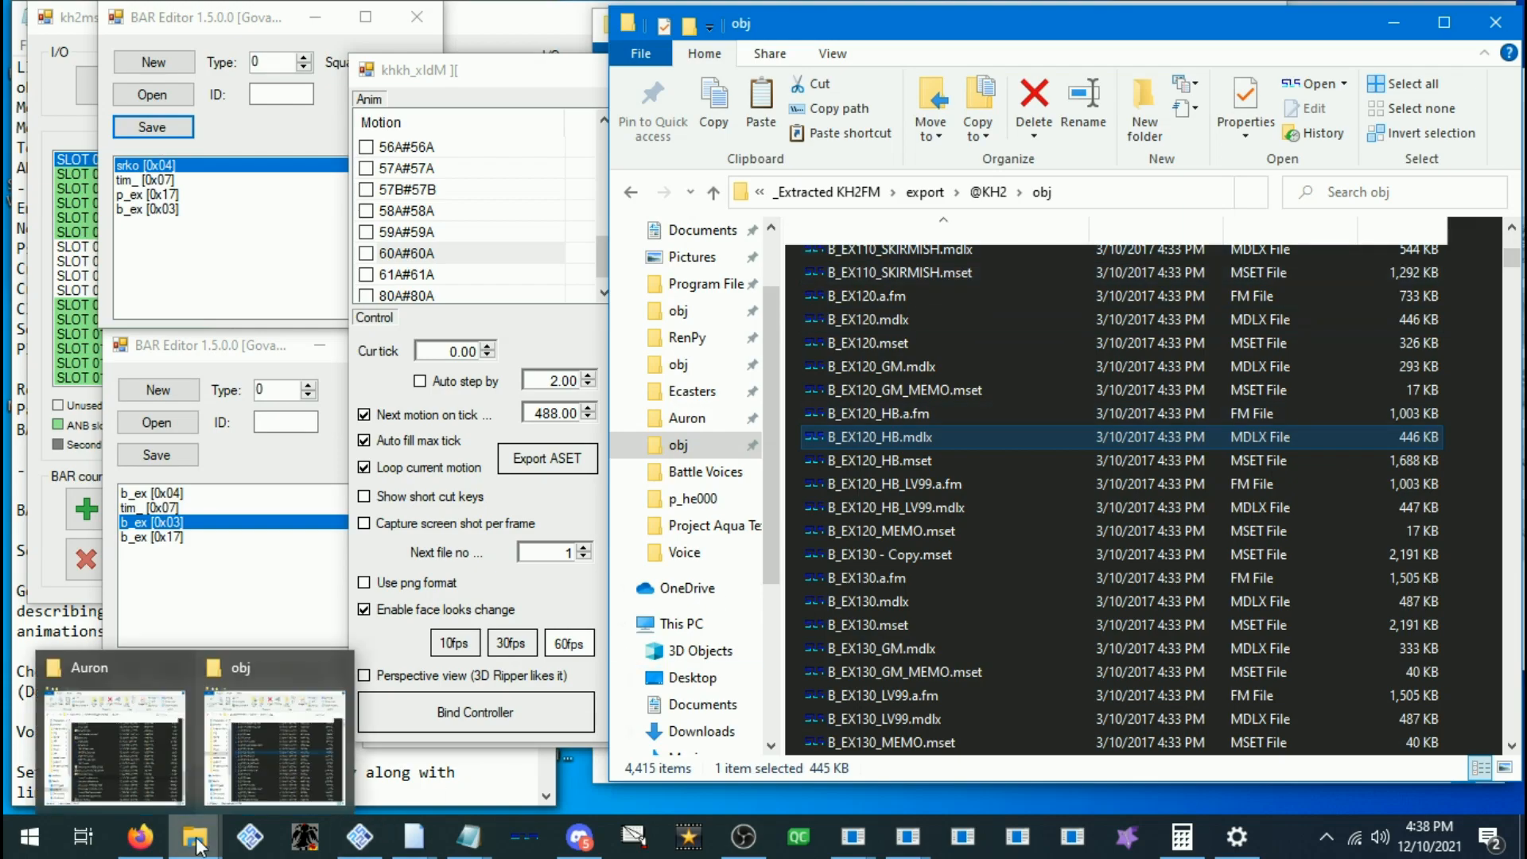
{"action": "left_click", "coordinate": [162, 779]}
{"action": "scroll", "coordinate": [951, 545], "scroll_direction": "up", "scroll_amount": 1}
{"action": "scroll", "coordinate": [951, 546], "scroll_direction": "down", "scroll_amount": 1}
{"action": "key", "text": "Page_Down"}
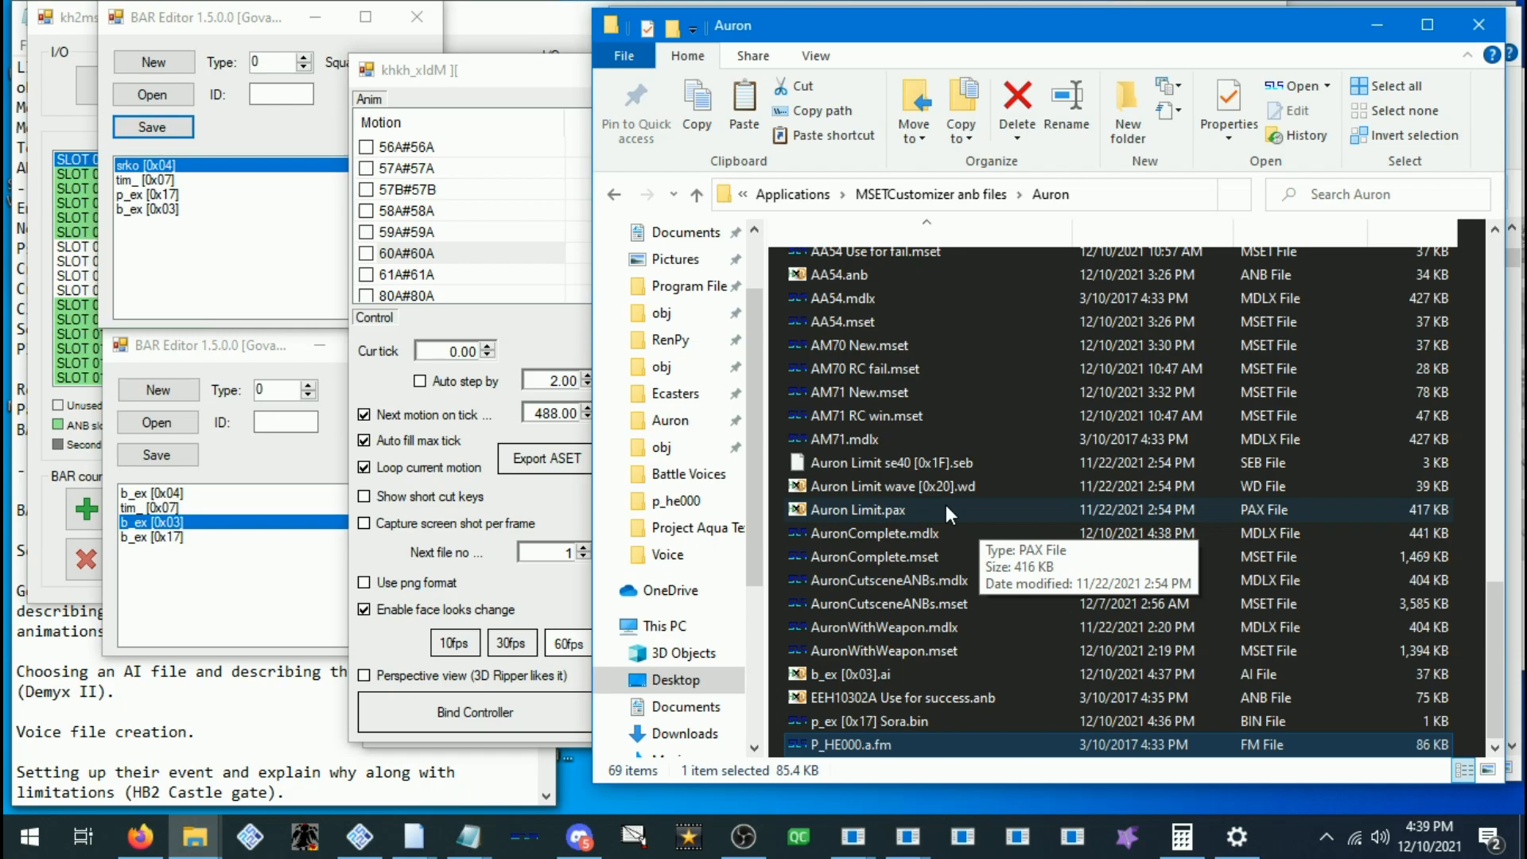
{"action": "left_click", "coordinate": [929, 463]}
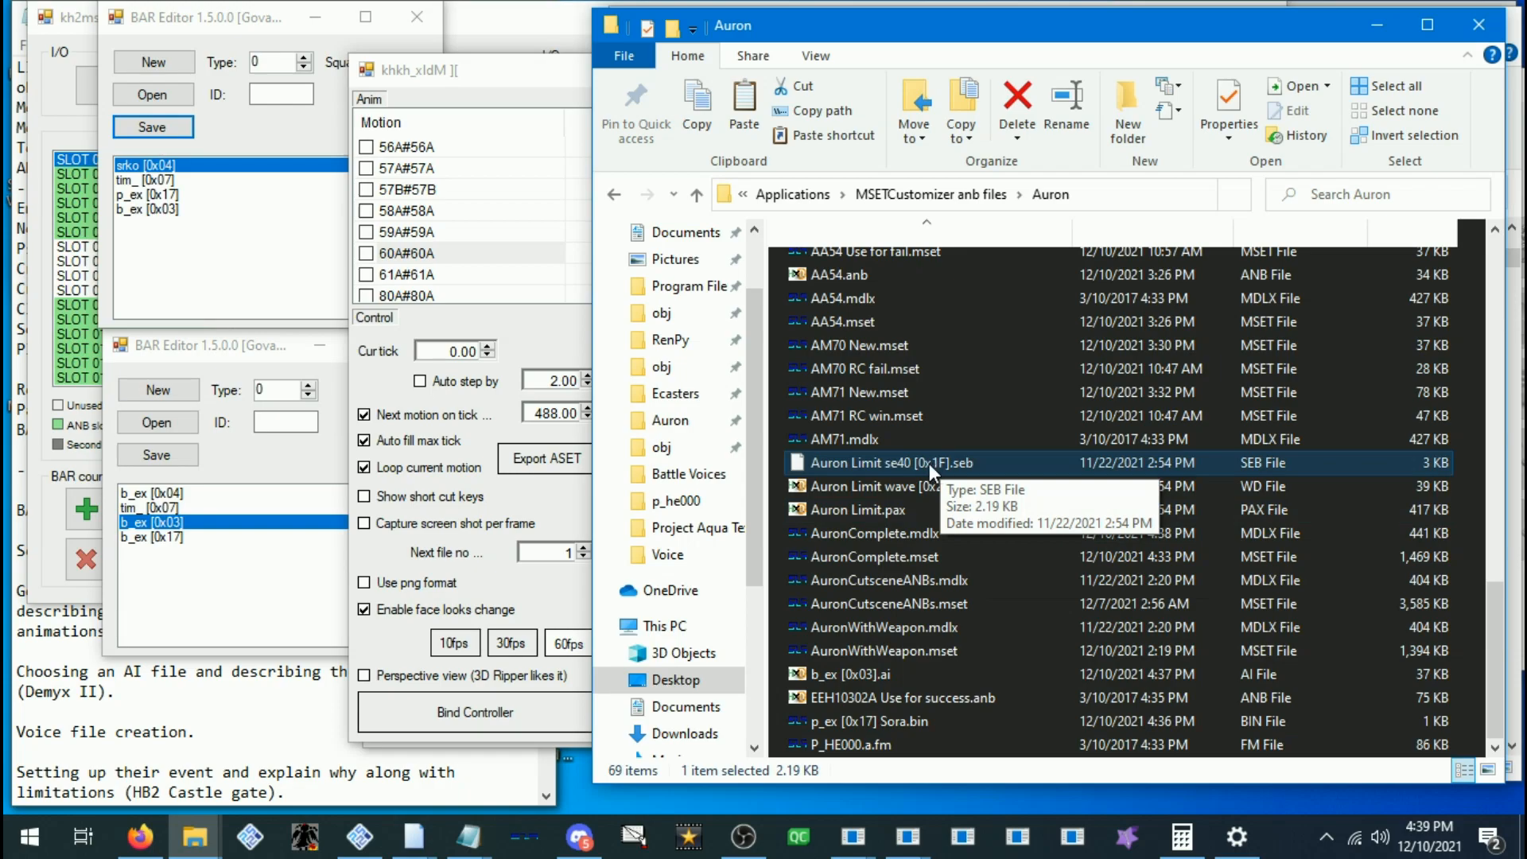
{"action": "left_click", "coordinate": [924, 487]}
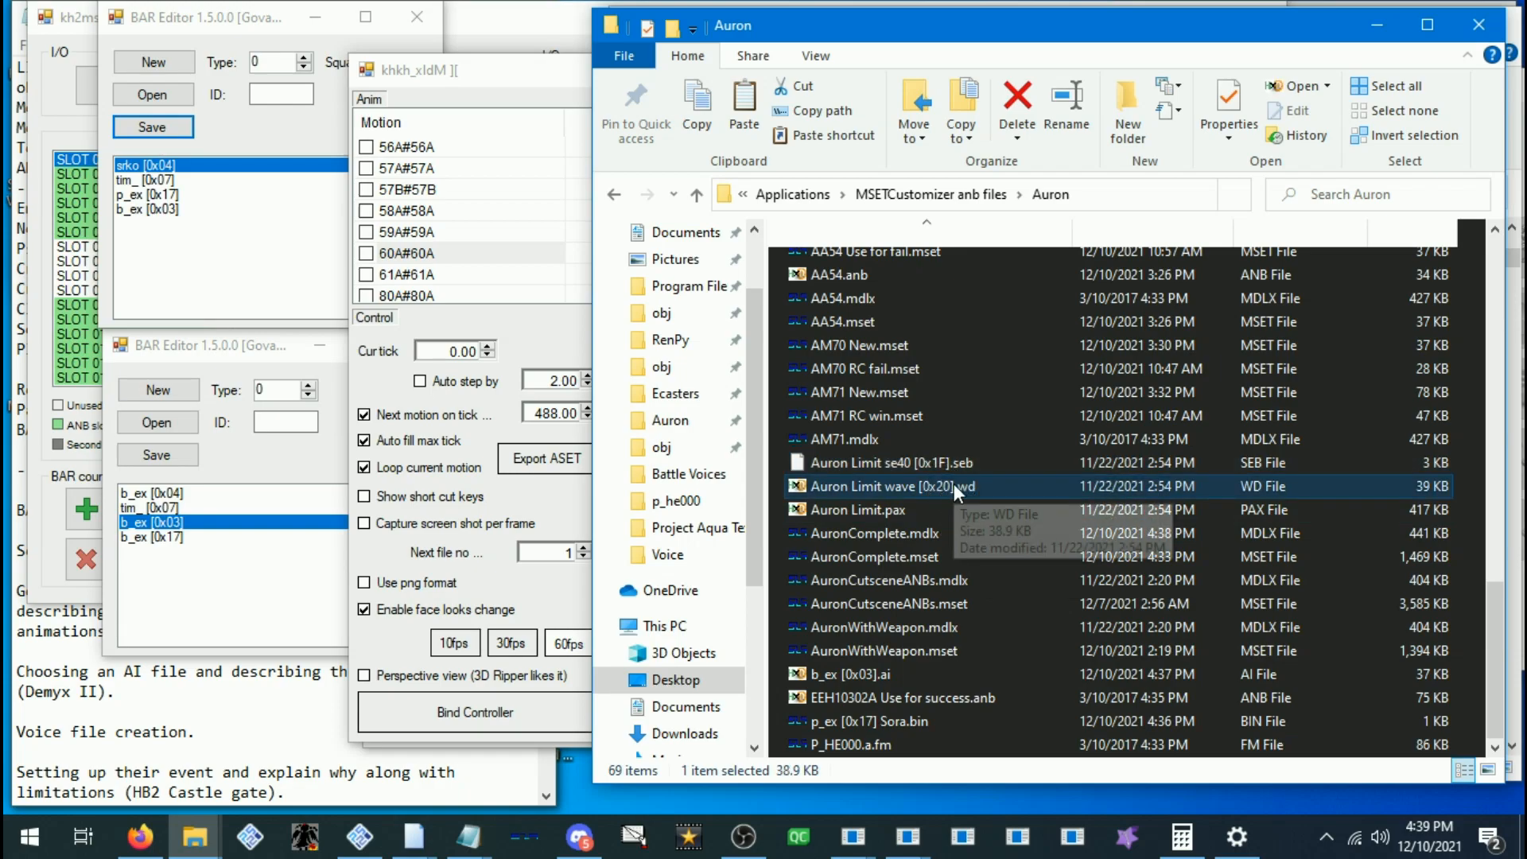
Load P_HE000.a.fm from the Auron folder into the second BAR Editor window and inspect its p_he and face entries
{"action": "left_click_drag", "start_coordinate": [827, 745], "coordinate": [187, 442]}
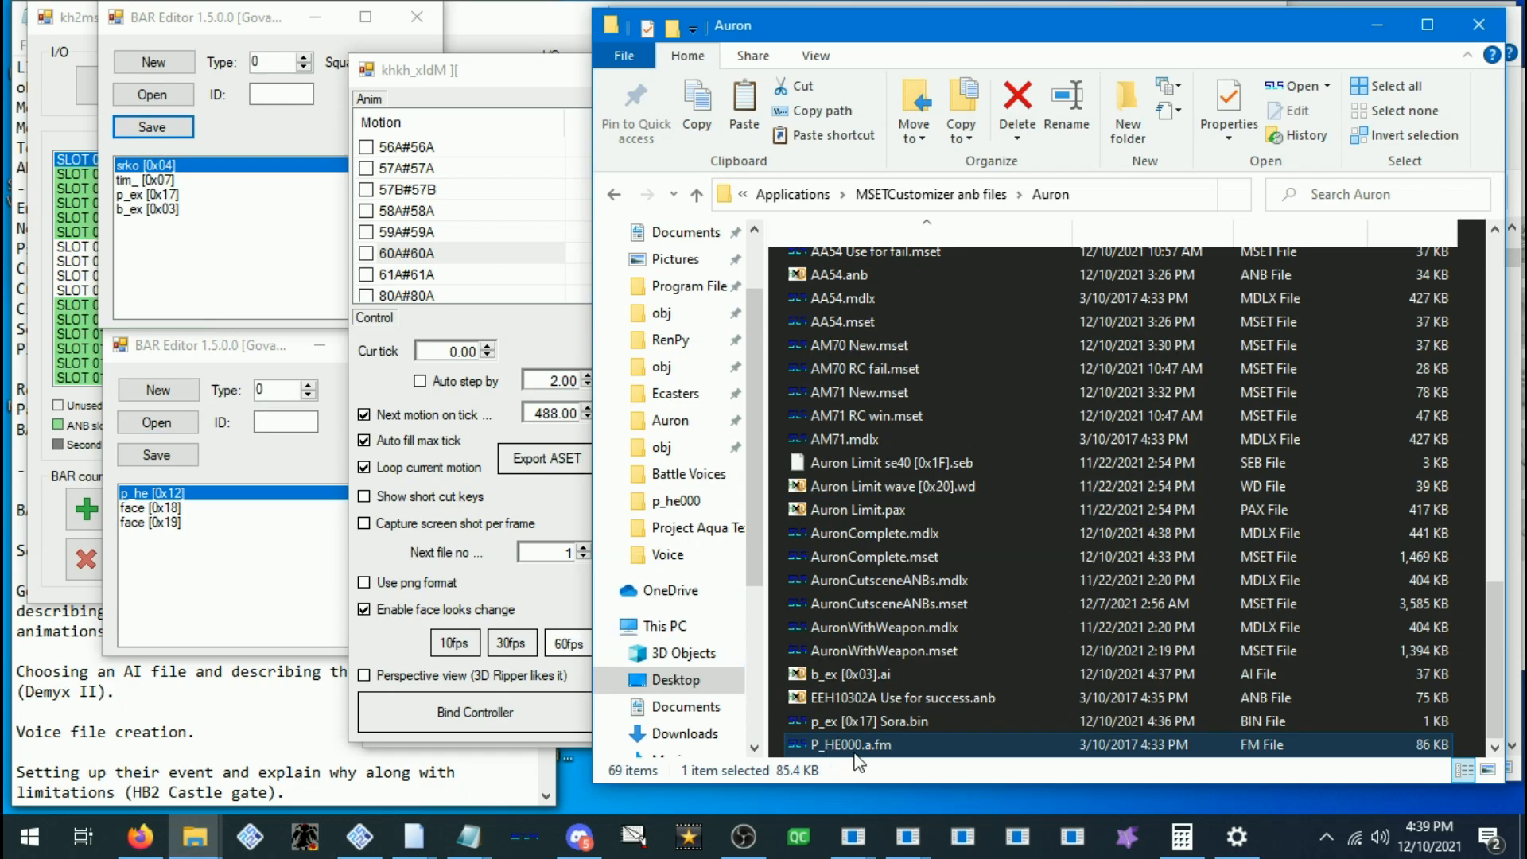
{"action": "left_click", "coordinate": [181, 522]}
{"action": "left_click", "coordinate": [167, 509]}
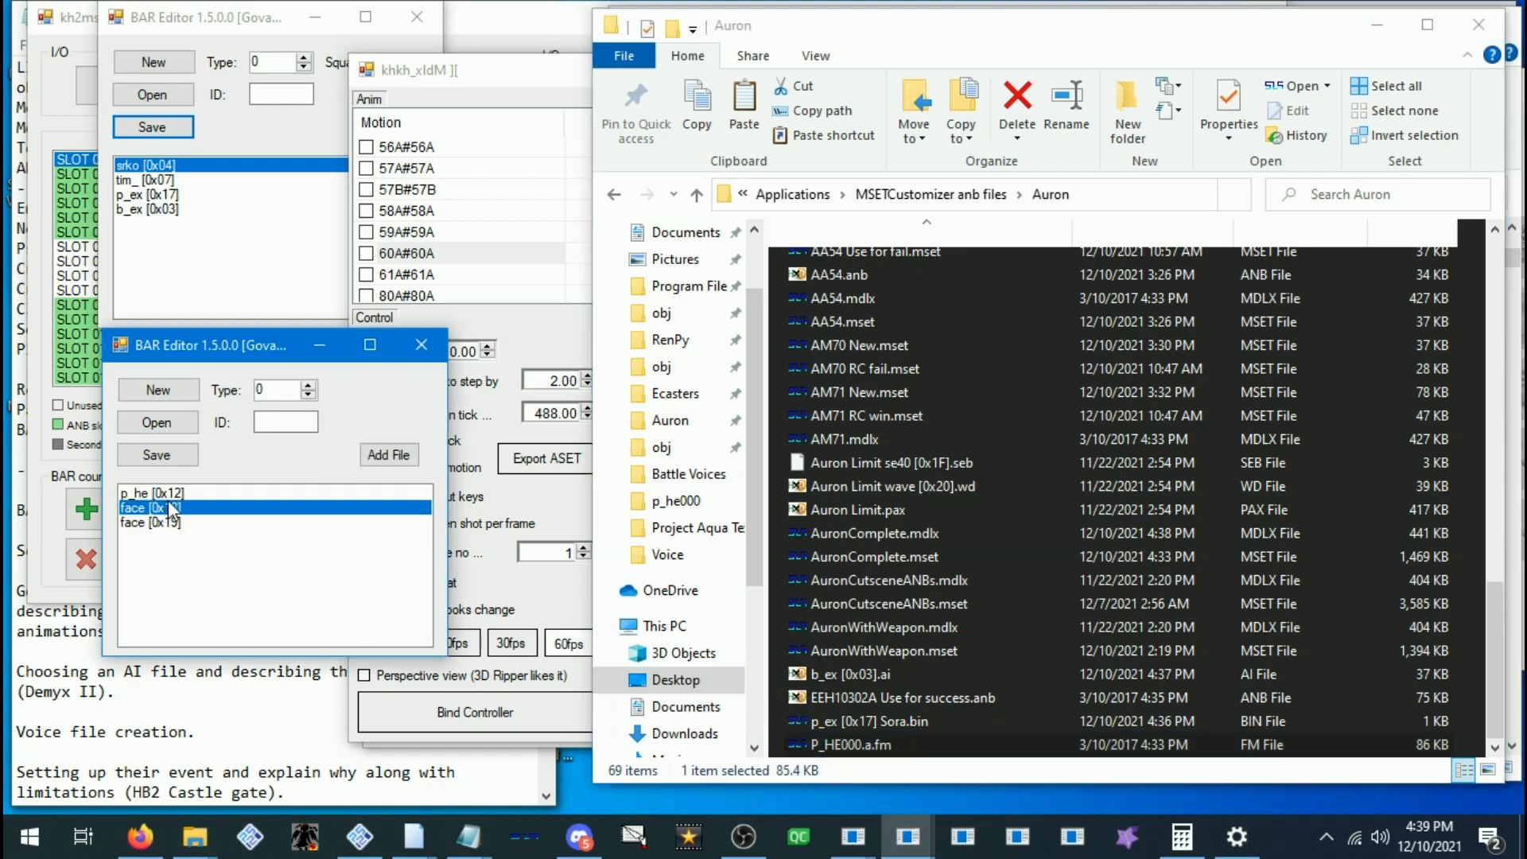
{"action": "left_click", "coordinate": [168, 497]}
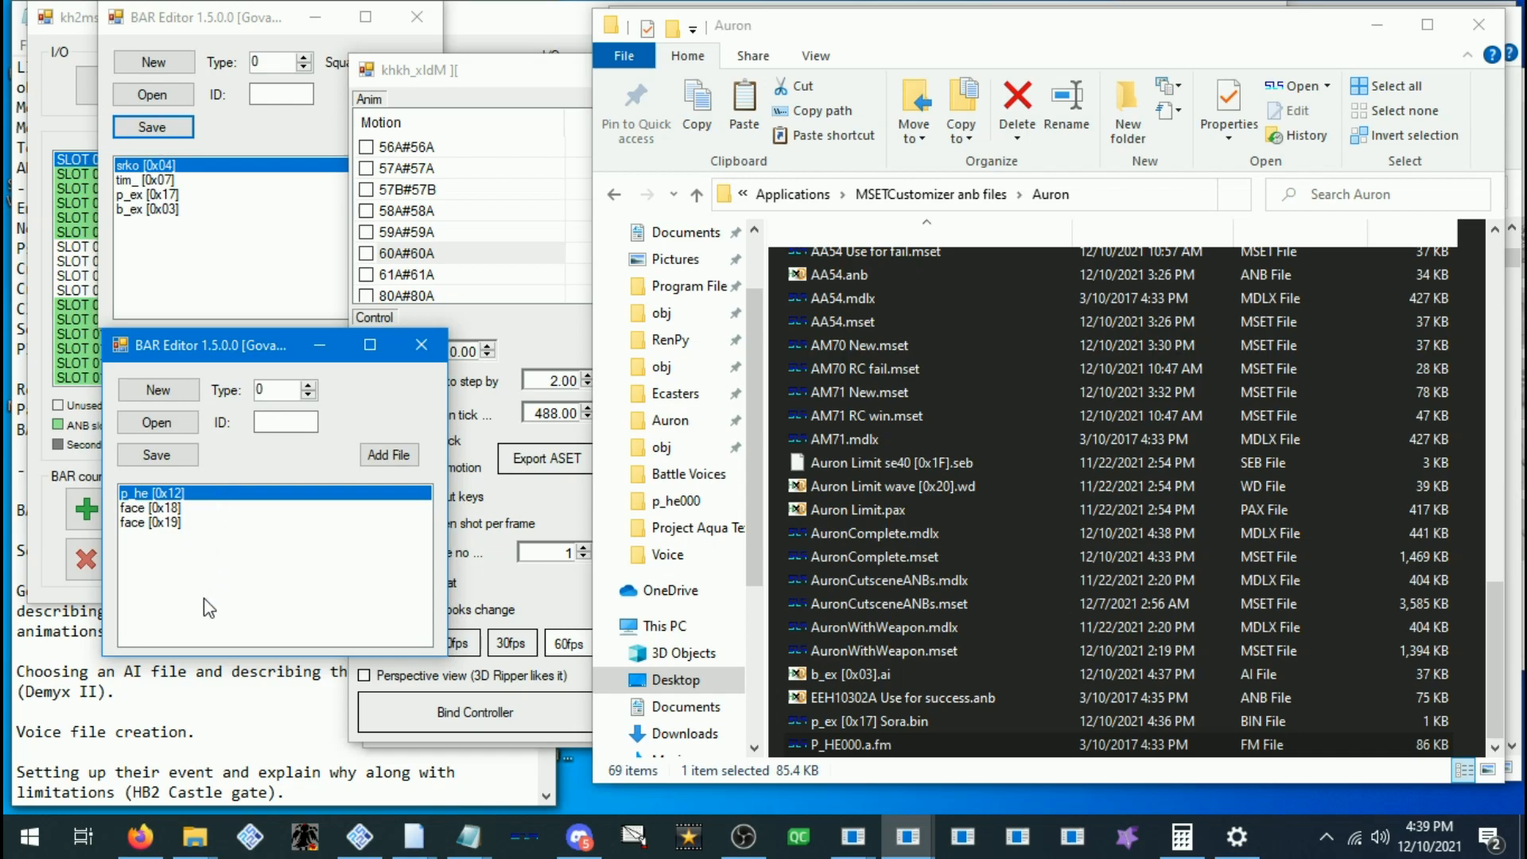
Load B_EX120_HB.a.fm from the extracted obj folder into the second BAR Editor window and inspect its b_ex, wave and se26 entries
{"action": "mouse_move", "coordinate": [195, 835]}
{"action": "left_click", "coordinate": [251, 743]}
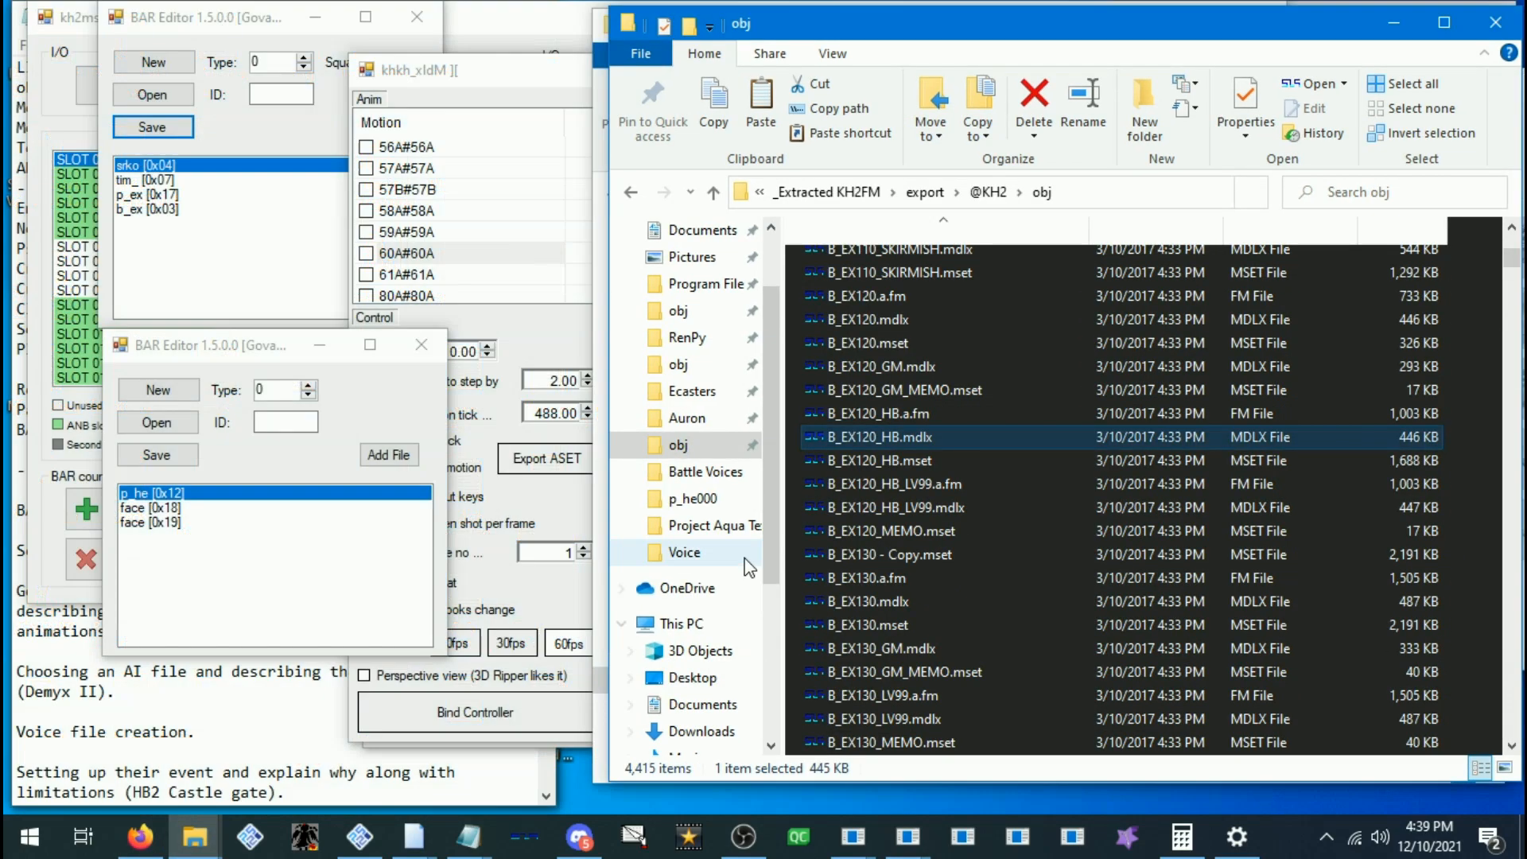
{"action": "left_click", "coordinate": [828, 409]}
{"action": "left_click_drag", "start_coordinate": [162, 430], "coordinate": [159, 436]}
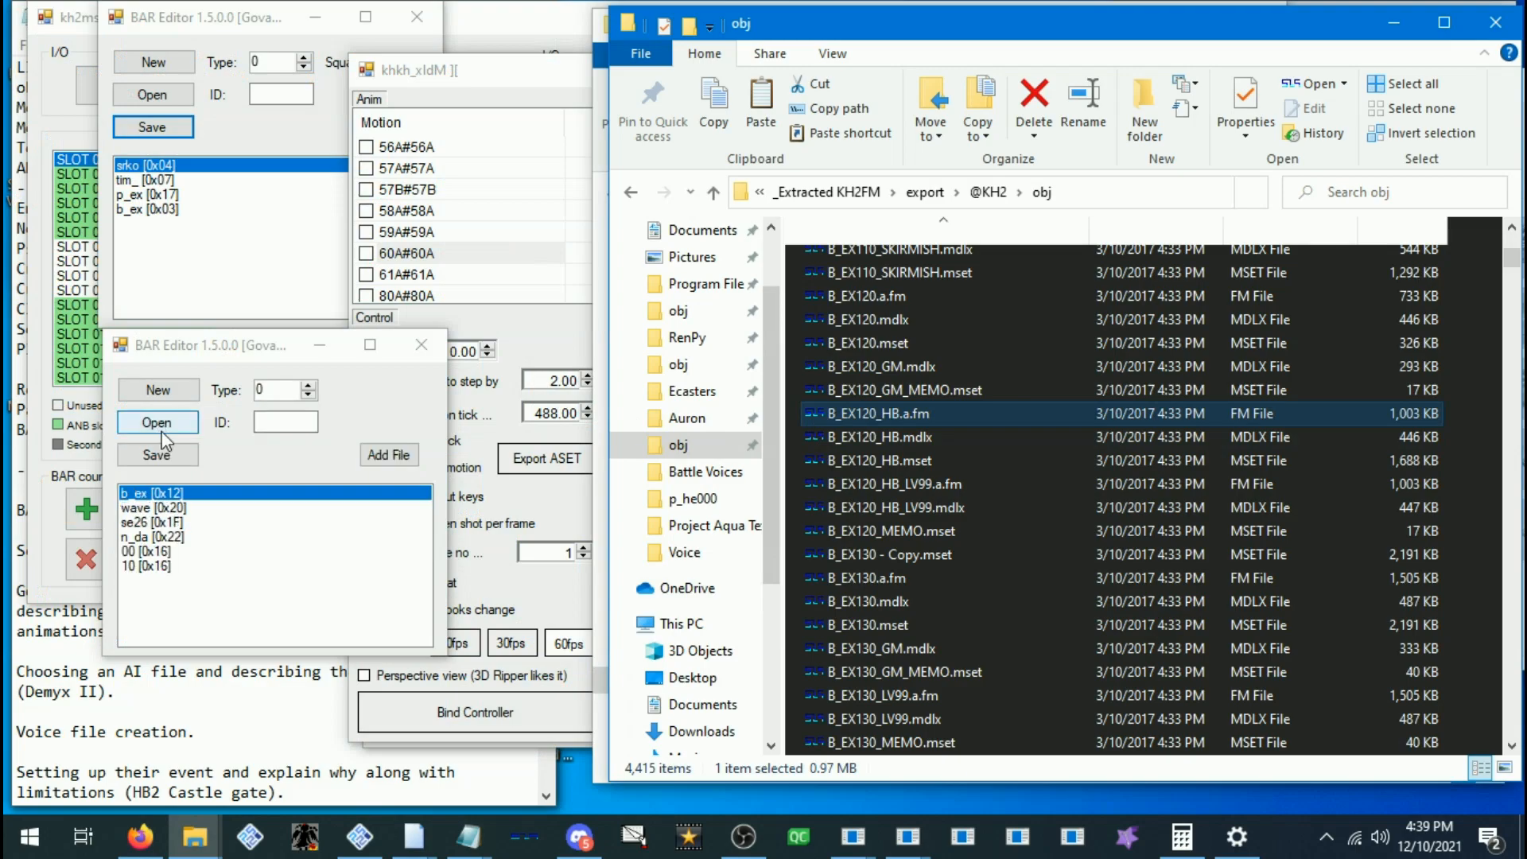
{"action": "left_click", "coordinate": [171, 498]}
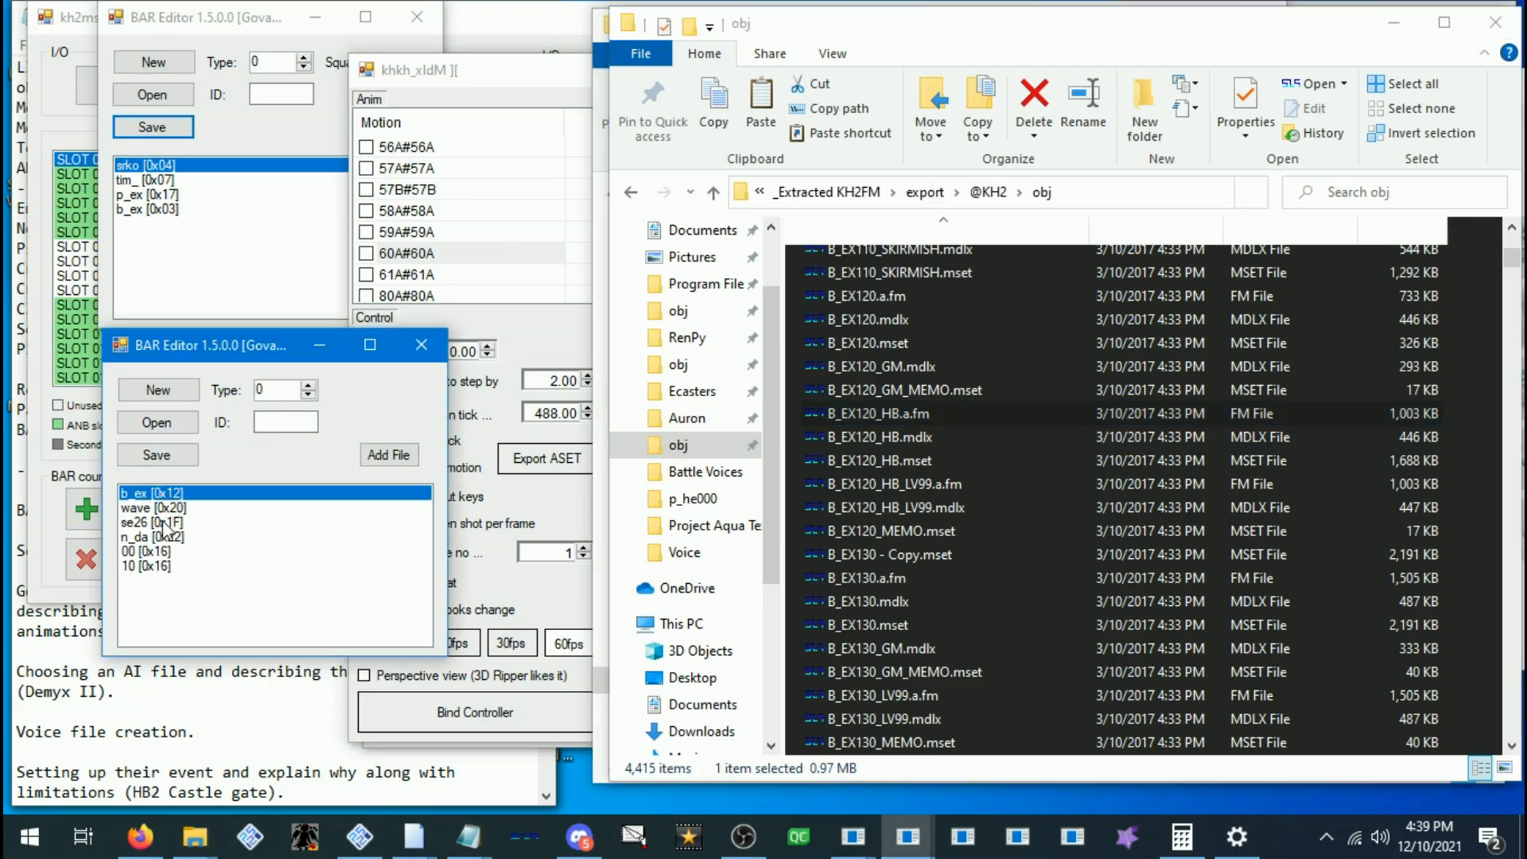
{"action": "left_click", "coordinate": [163, 510]}
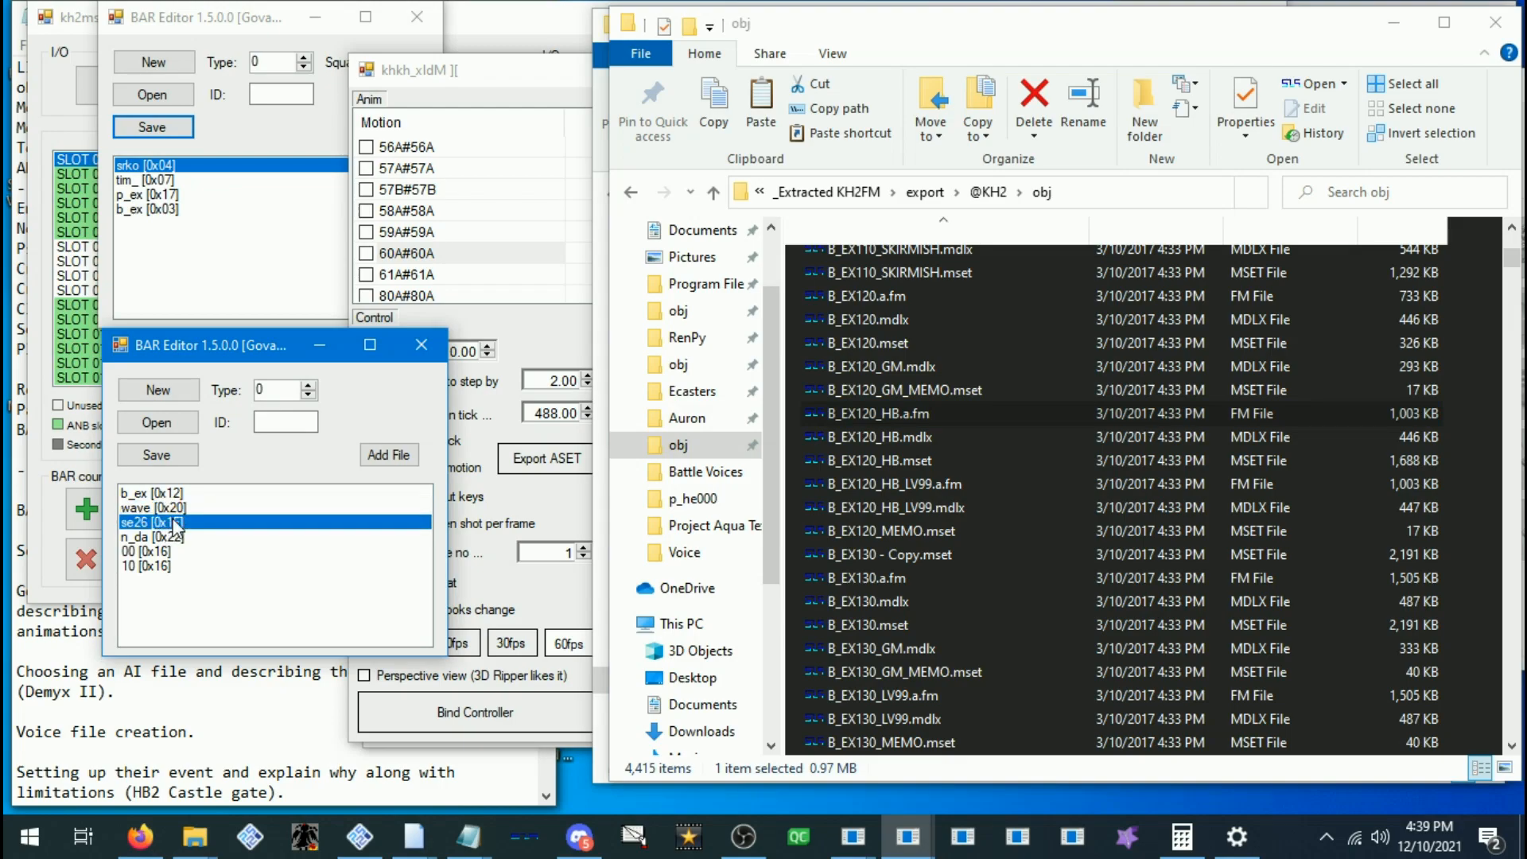
{"action": "left_click", "coordinate": [143, 496]}
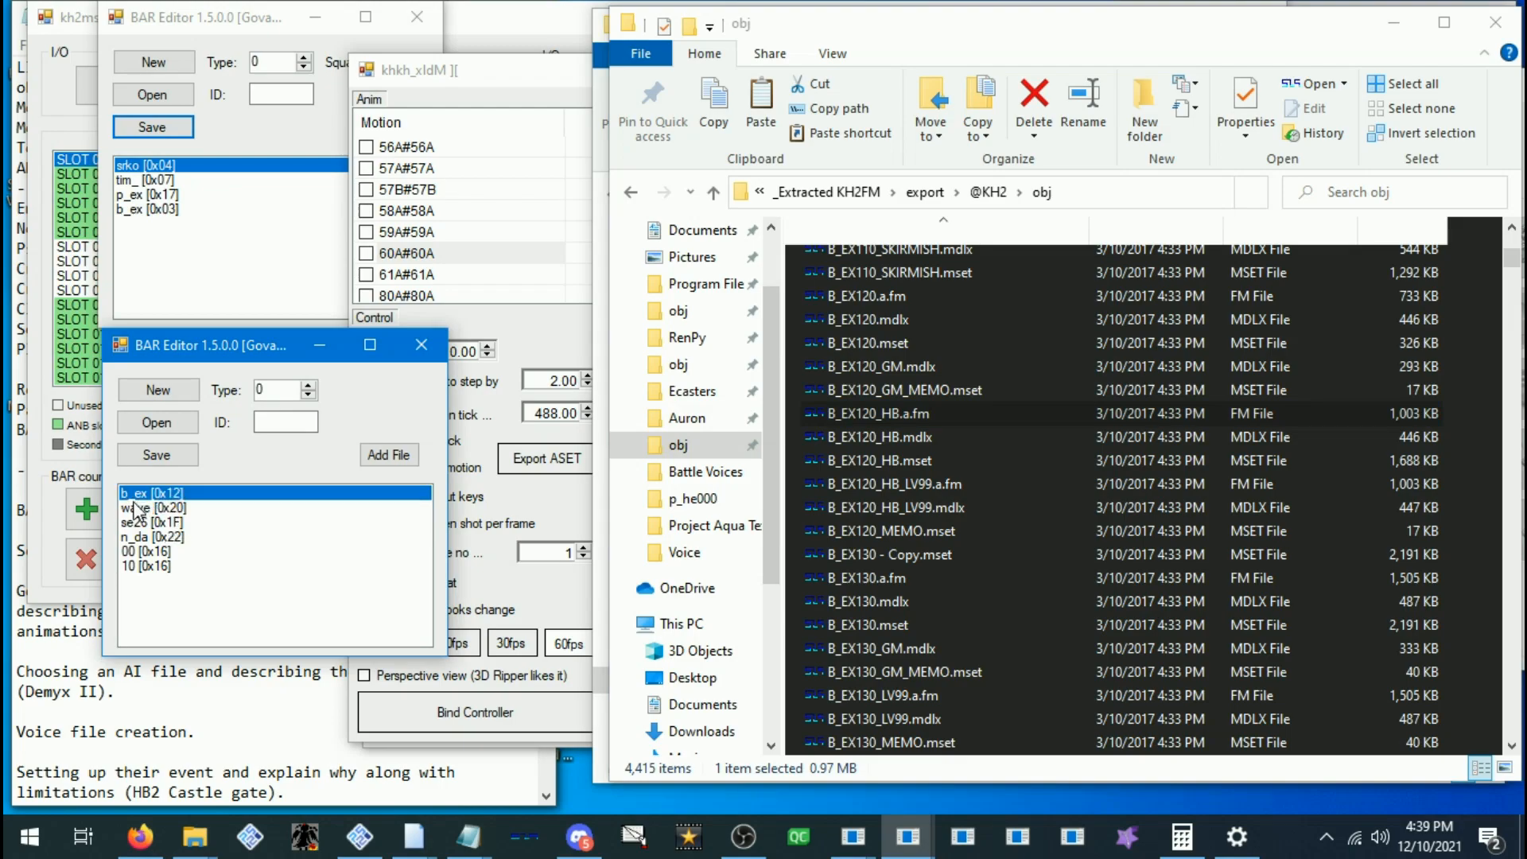
{"action": "left_click", "coordinate": [140, 509]}
{"action": "left_click", "coordinate": [140, 522]}
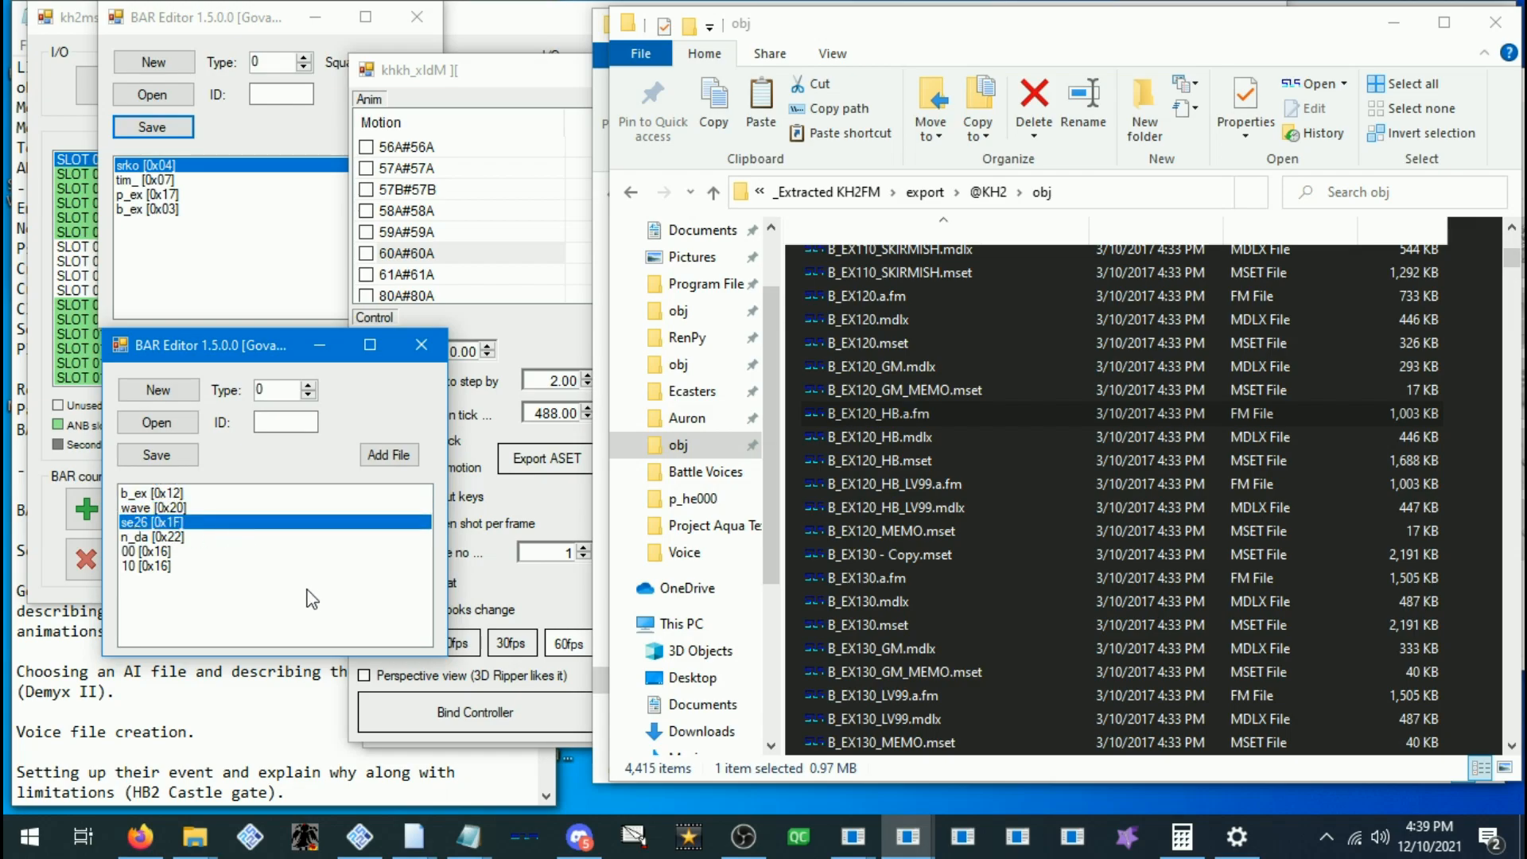
Examine the n_da [0x22] entry and the 00 and 10 [0x16] entries of B_EX120_HB.a.fm
{"action": "left_click", "coordinate": [161, 538]}
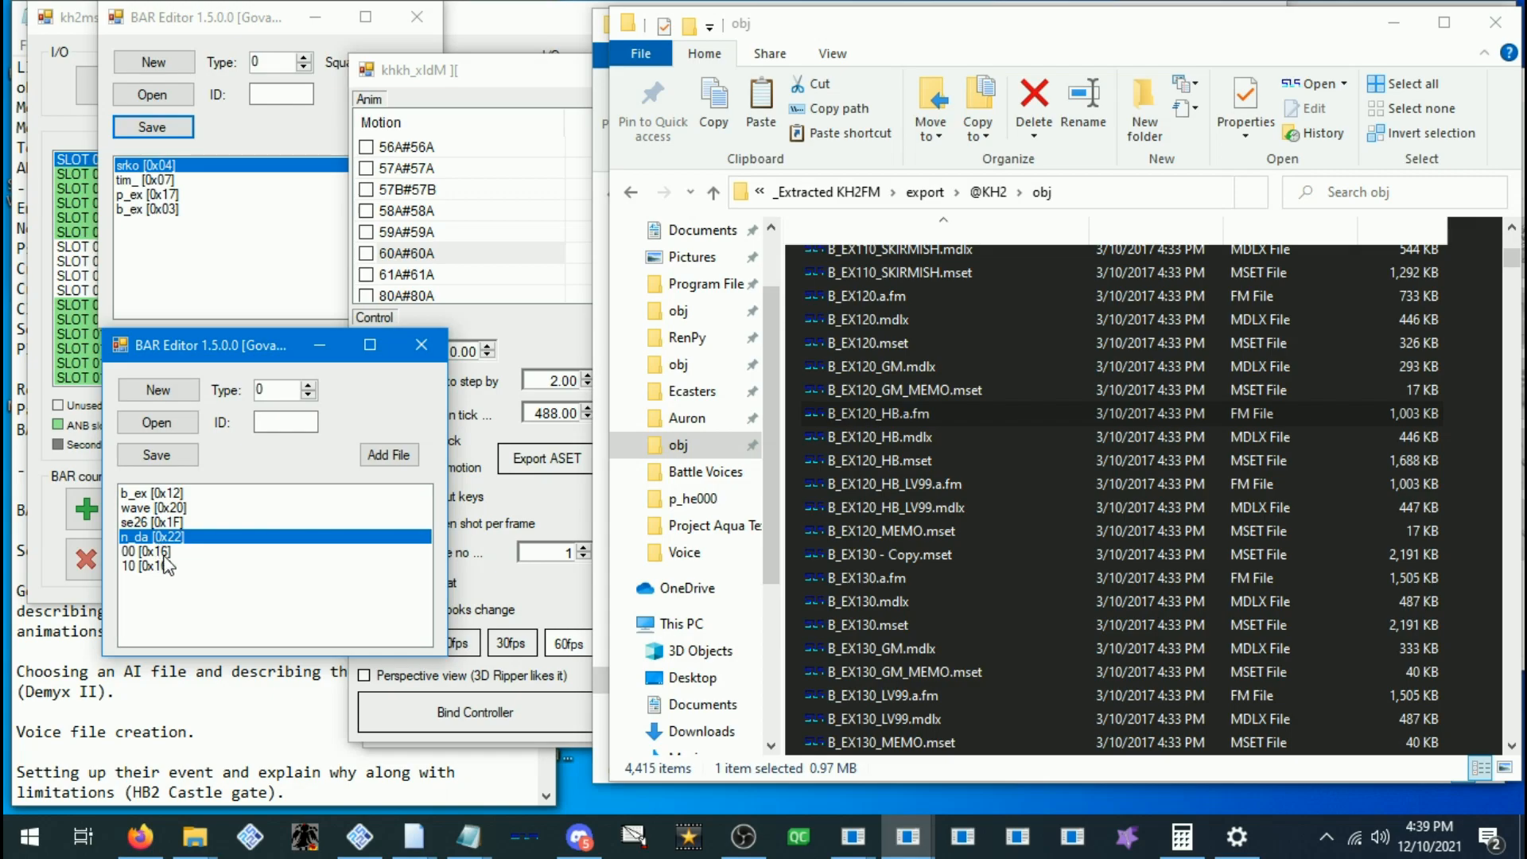
{"action": "left_click", "coordinate": [166, 553]}
{"action": "left_click", "coordinate": [165, 562]}
{"action": "left_click", "coordinate": [164, 557]}
{"action": "left_click", "coordinate": [161, 564]}
{"action": "left_click", "coordinate": [158, 557]}
{"action": "left_click", "coordinate": [159, 561]}
{"action": "left_click", "coordinate": [158, 558]}
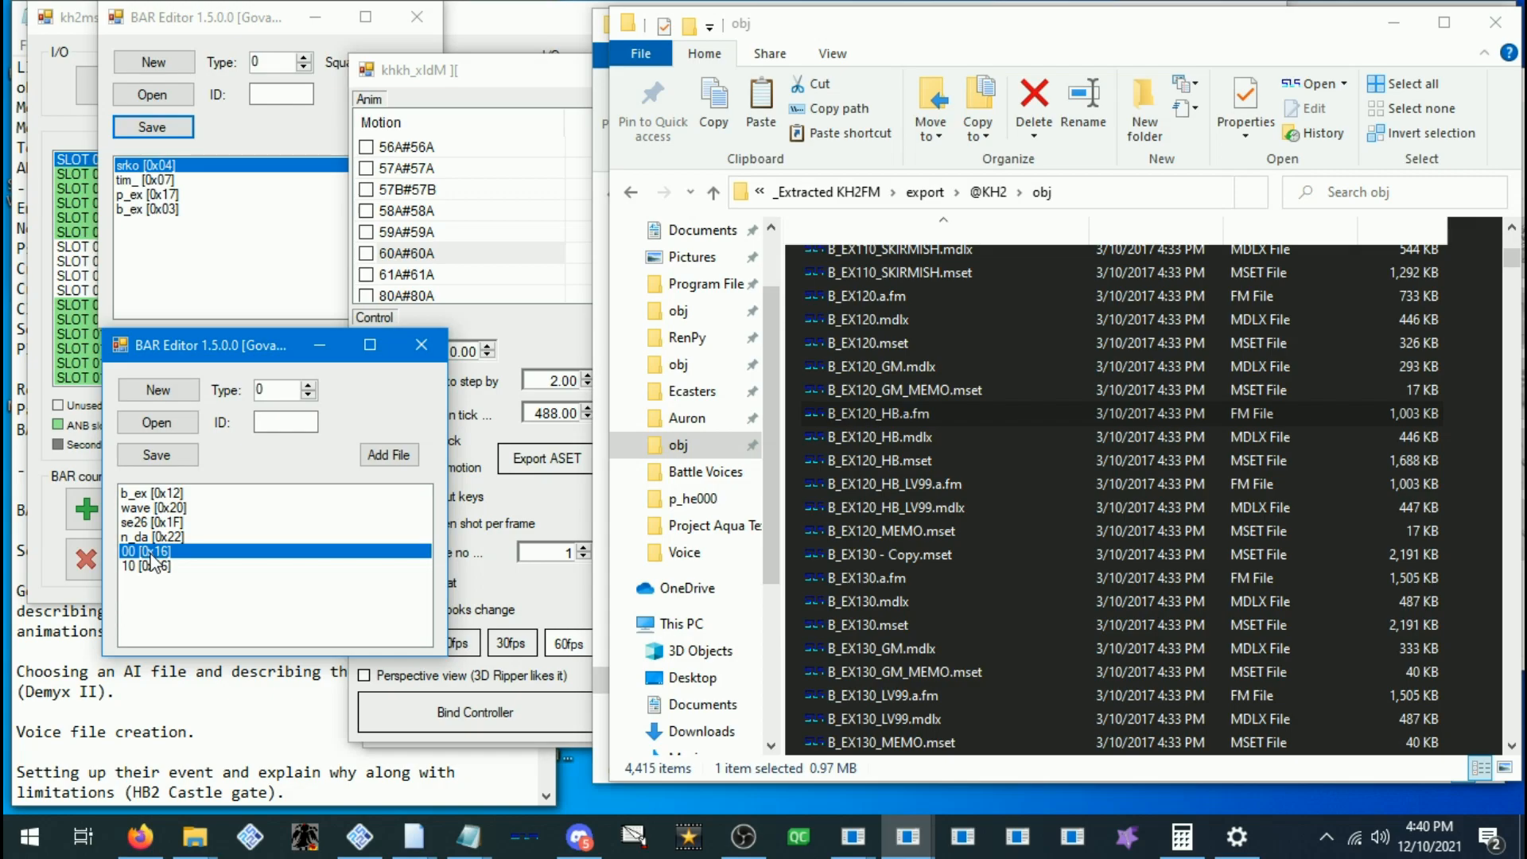
{"action": "left_click", "coordinate": [153, 565]}
{"action": "left_click", "coordinate": [154, 552]}
{"action": "left_click", "coordinate": [153, 566]}
{"action": "left_click", "coordinate": [154, 553]}
{"action": "left_click", "coordinate": [157, 560]}
{"action": "left_click", "coordinate": [161, 553]}
{"action": "left_click", "coordinate": [156, 565]}
{"action": "left_click", "coordinate": [157, 552]}
{"action": "mouse_move", "coordinate": [223, 357]}
{"action": "left_mouse_down"}
{"action": "mouse_move", "coordinate": [236, 353]}
{"action": "mouse_move", "coordinate": [220, 347]}
{"action": "left_mouse_up"}
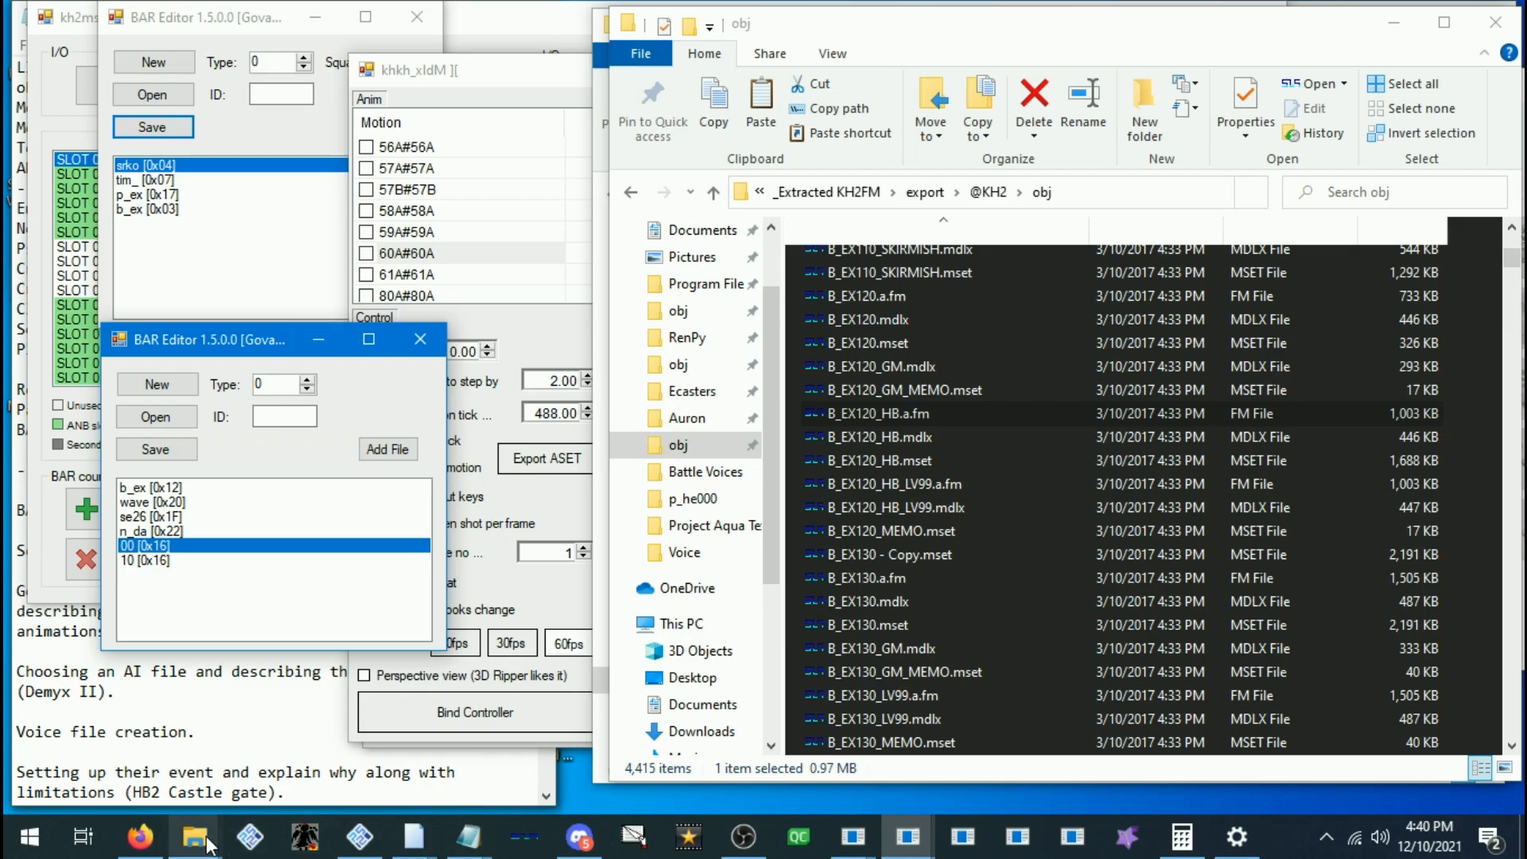
Rename P_HE000.a.fm in the Auron folder to AuronComplete.a.fm
{"action": "mouse_move", "coordinate": [209, 842]}
{"action": "left_click", "coordinate": [115, 740]}
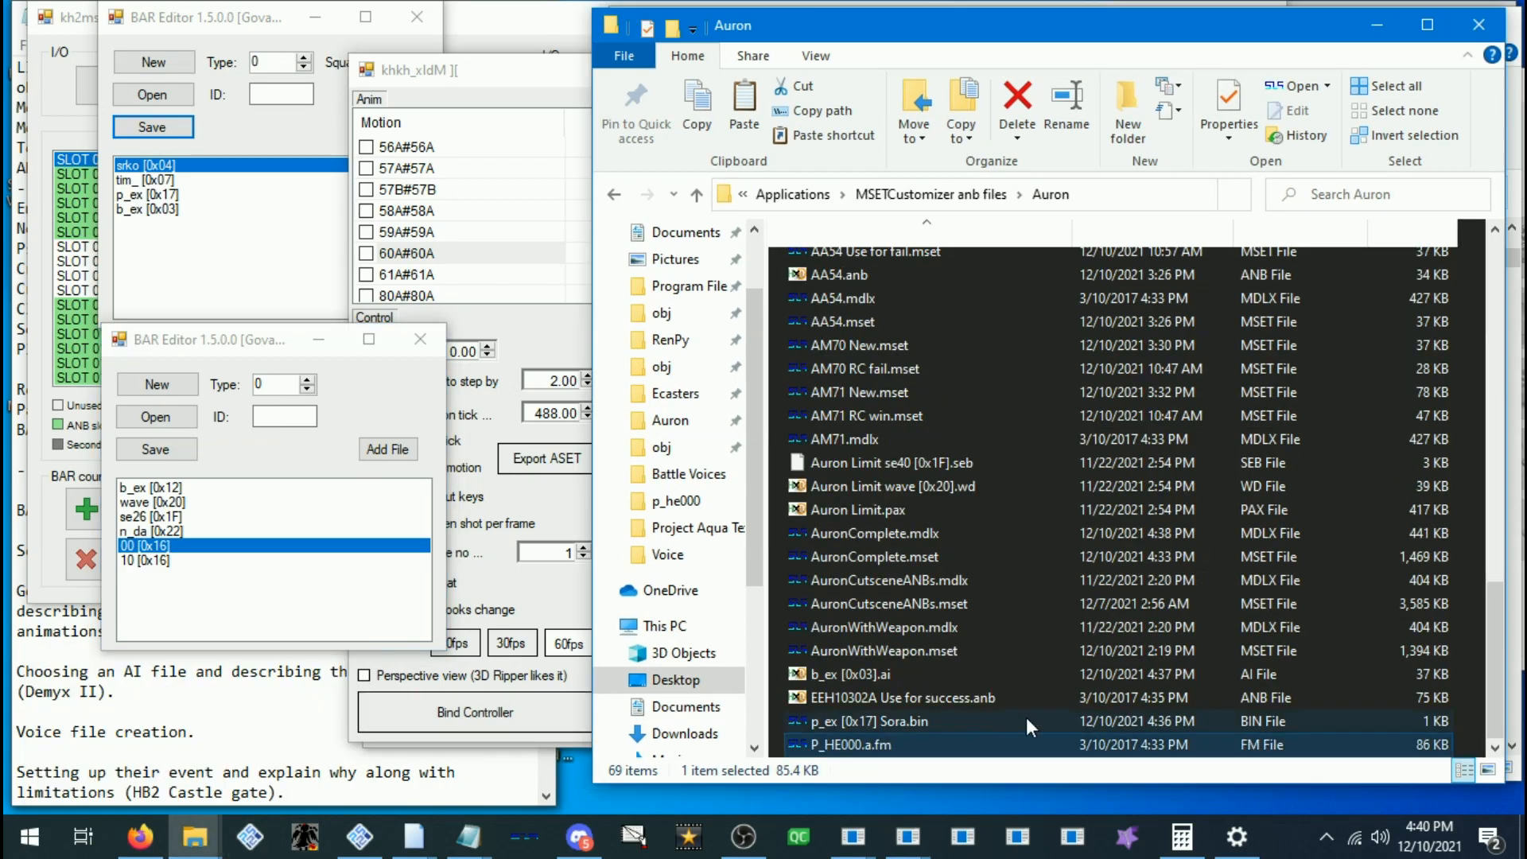
{"action": "left_click", "coordinate": [863, 746]}
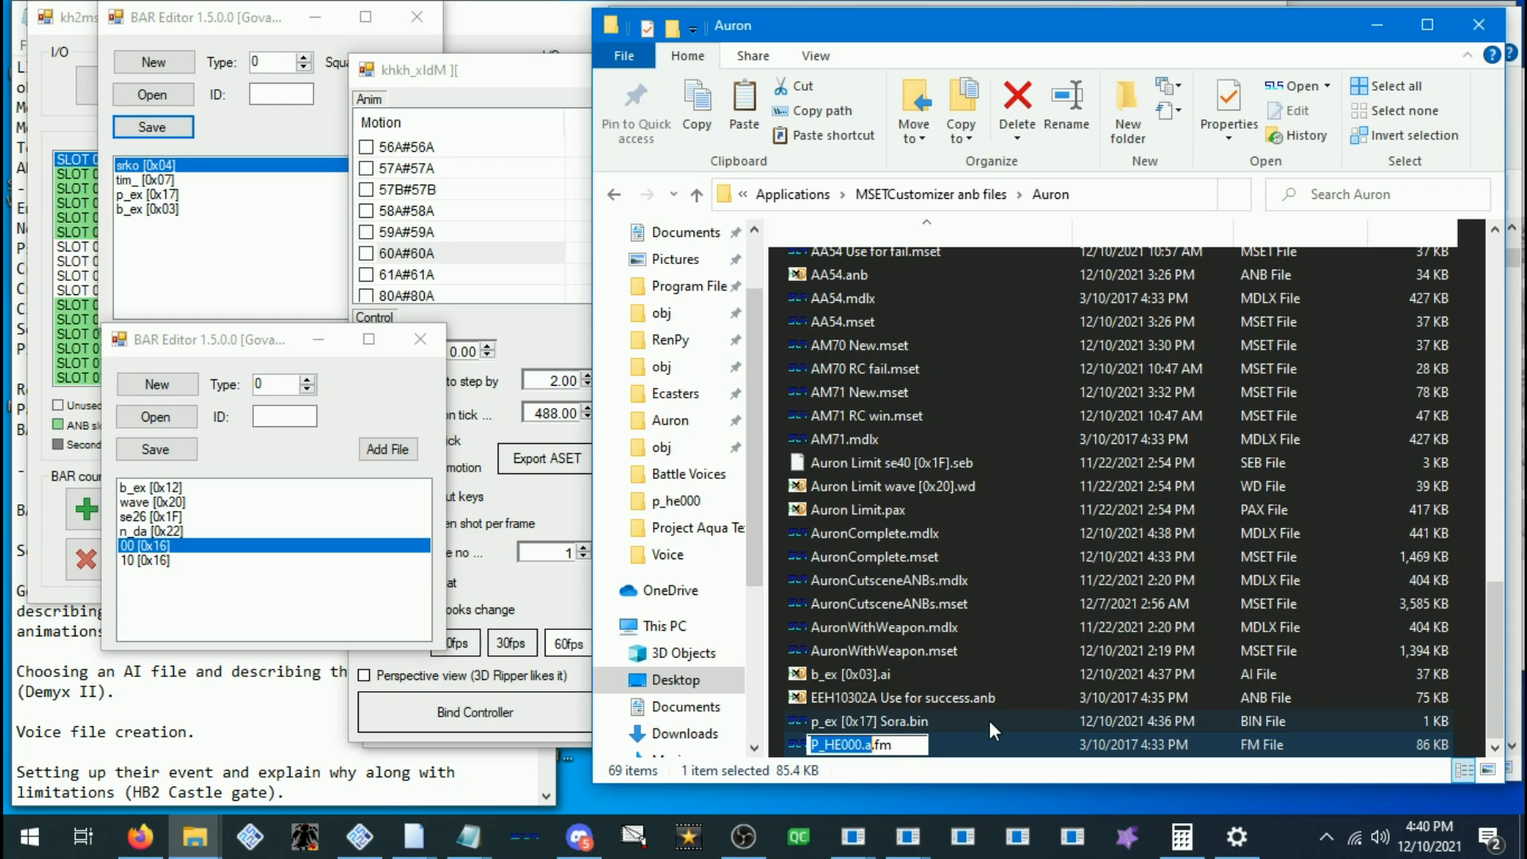
{"action": "type", "text": "AuronCo"}
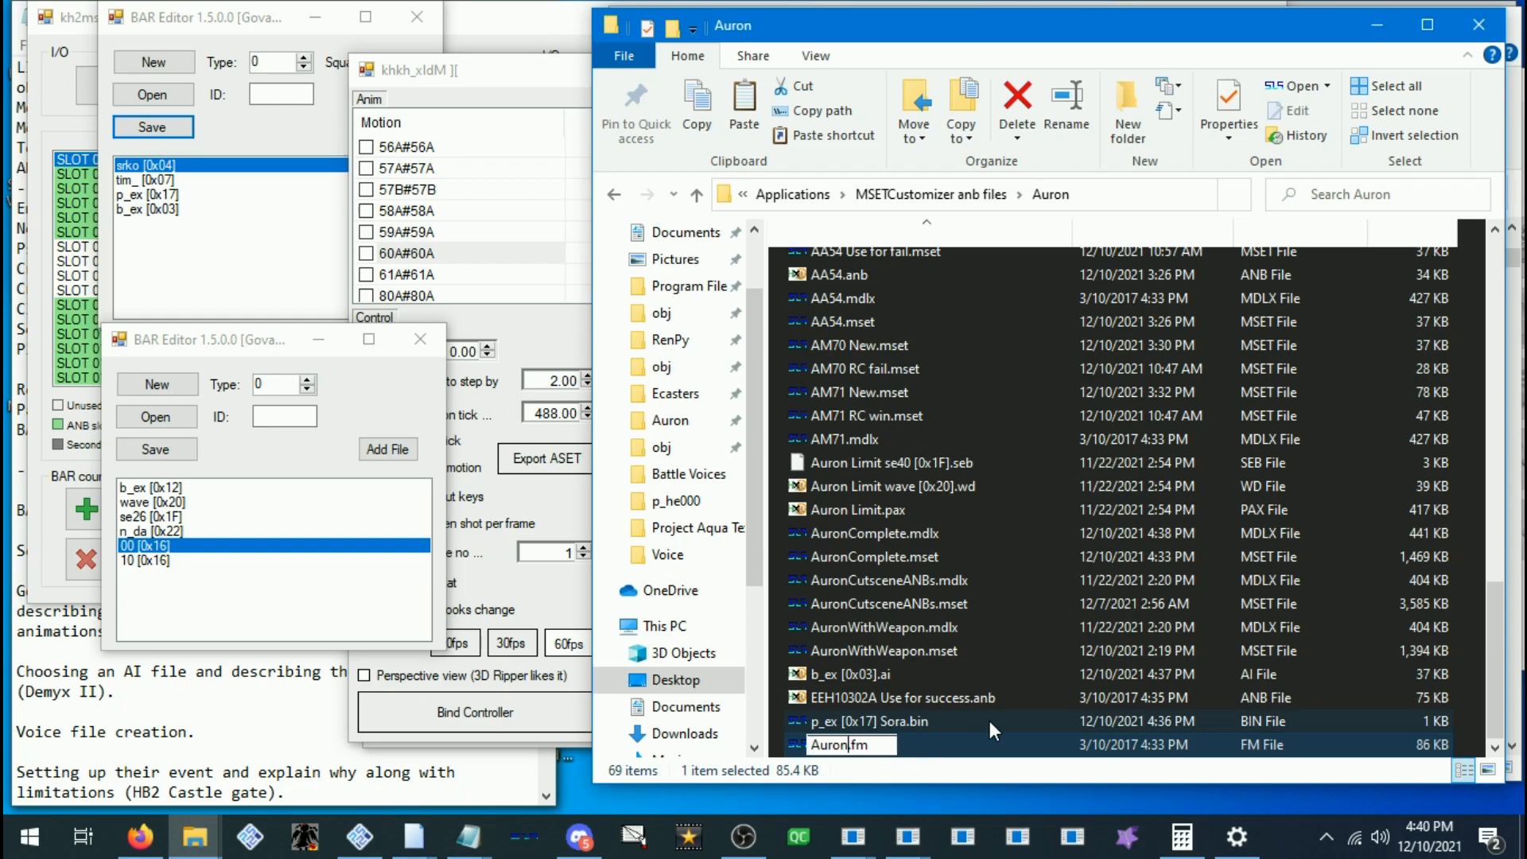
{"action": "type", "text": "mplete.a"}
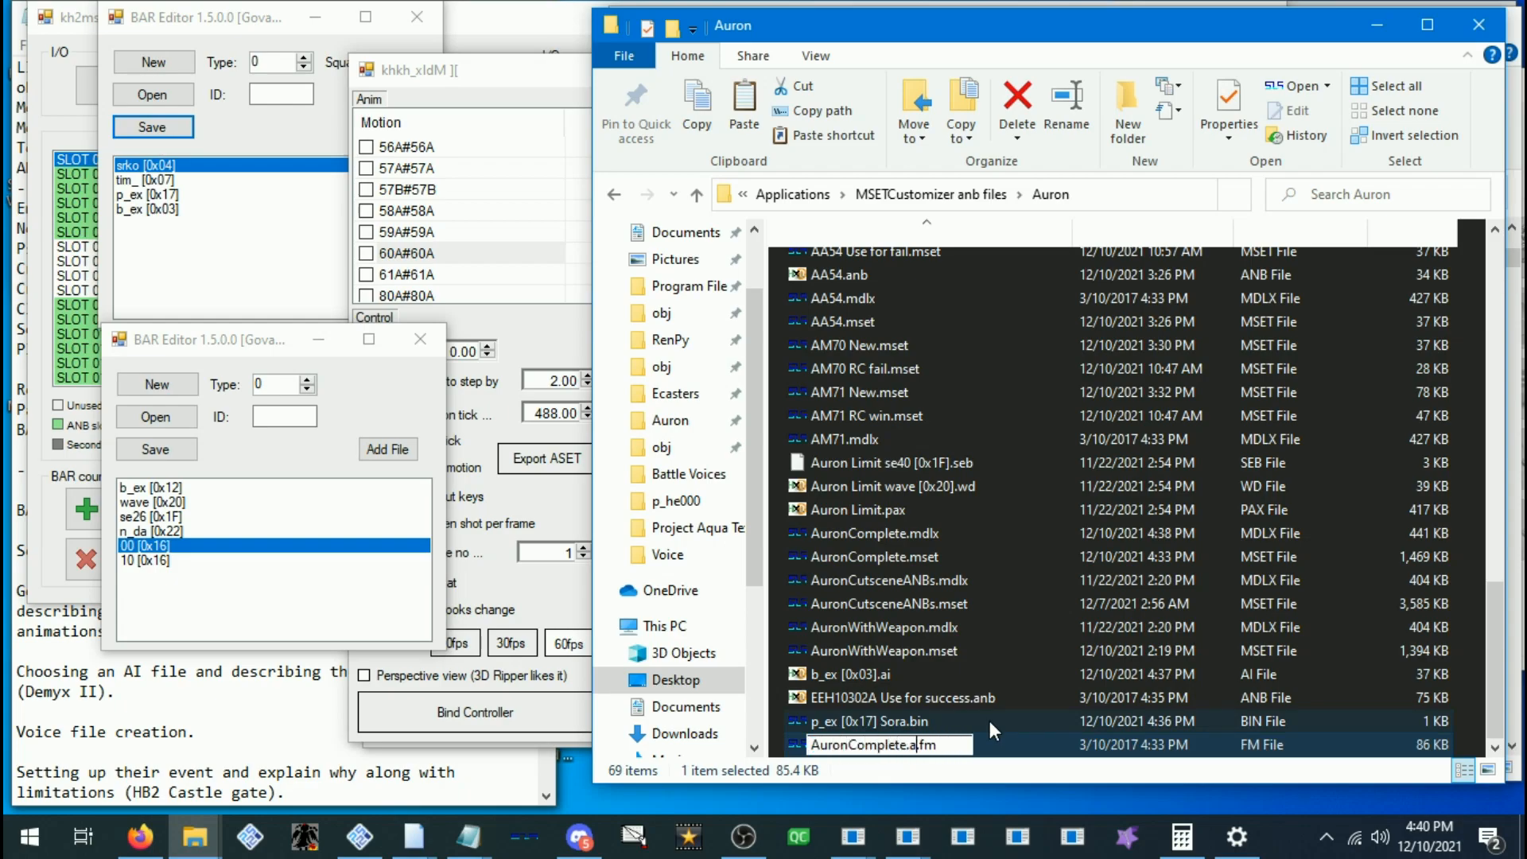
{"action": "key", "text": "Return"}
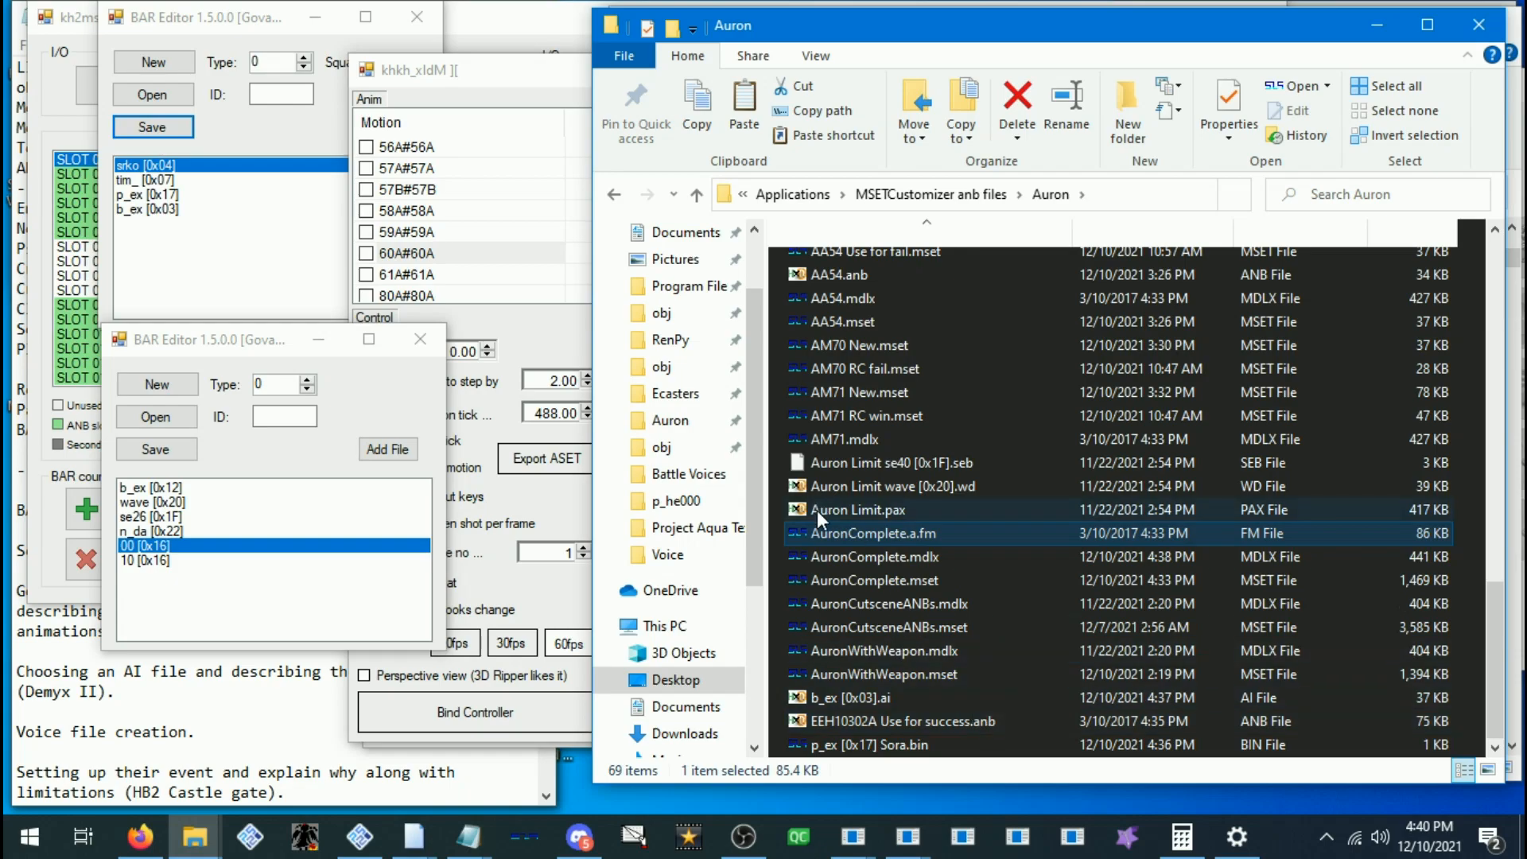
Load AuronComplete.a.fm into the first BAR Editor window and go through its p_he and face entries
{"action": "left_click_drag", "start_coordinate": [840, 530], "coordinate": [136, 90]}
{"action": "left_click_drag", "start_coordinate": [141, 84], "coordinate": [141, 84]}
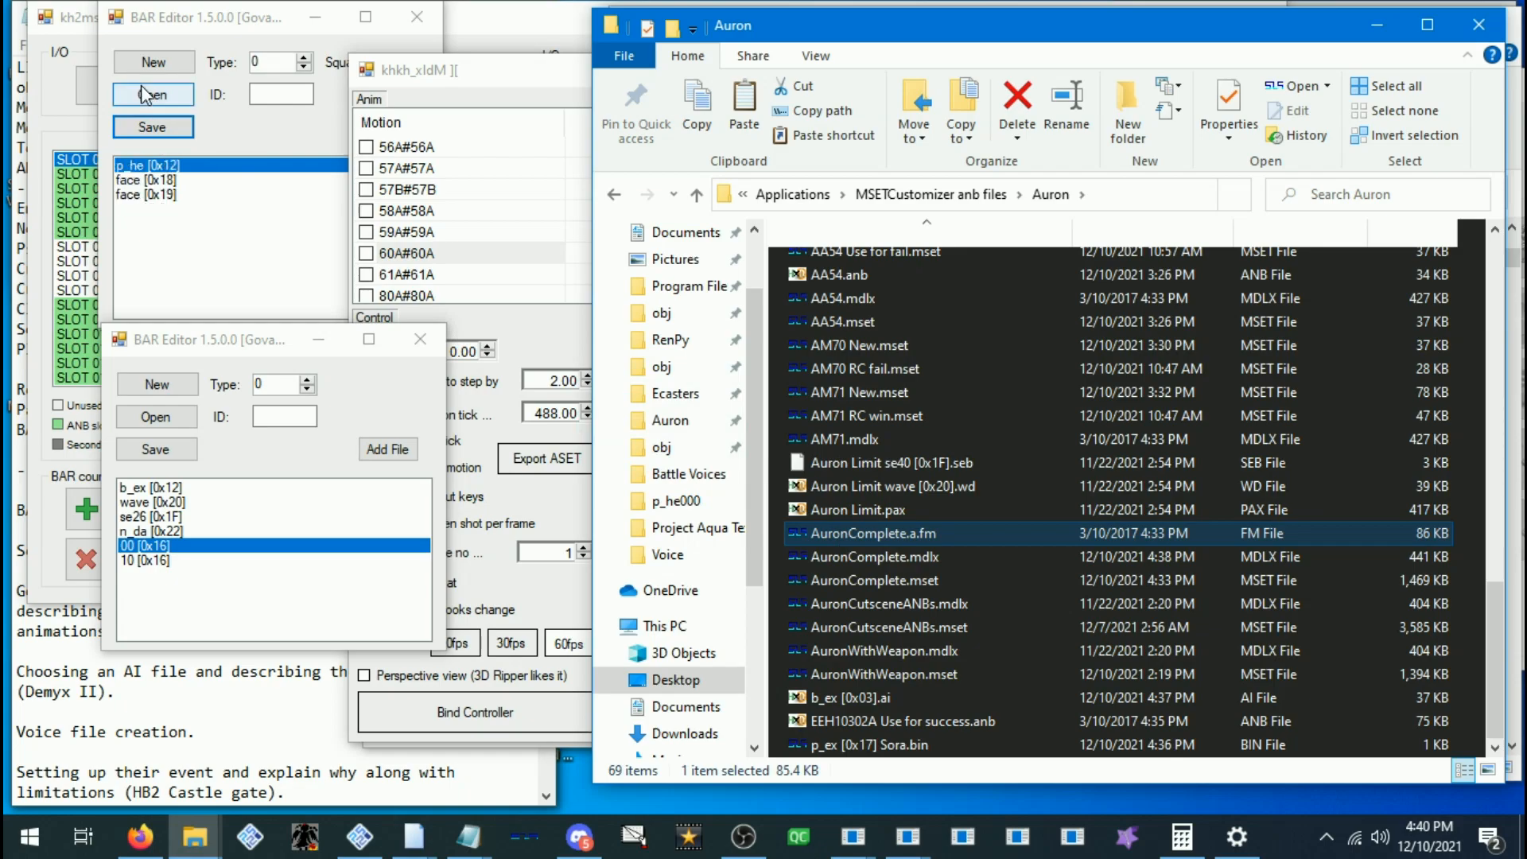
{"action": "left_click", "coordinate": [165, 173]}
{"action": "left_click", "coordinate": [167, 183]}
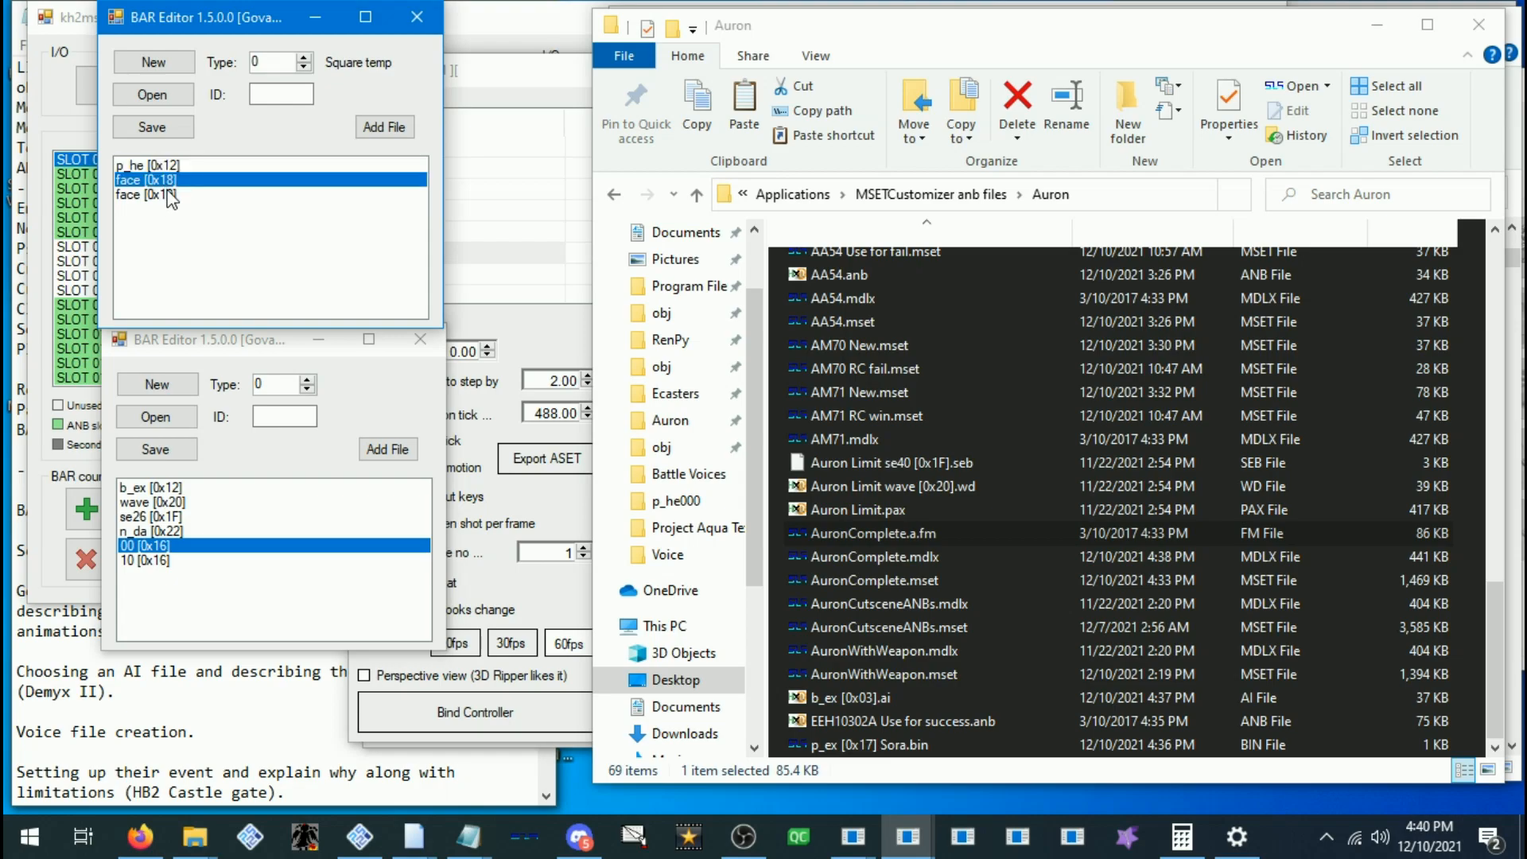
Delete both face [0x18] entries from AuronComplete.a.fm, keeping only the p_he [0x12] entry
{"action": "right_click", "coordinate": [169, 197]}
{"action": "left_click", "coordinate": [196, 211]}
{"action": "right_click", "coordinate": [153, 182]}
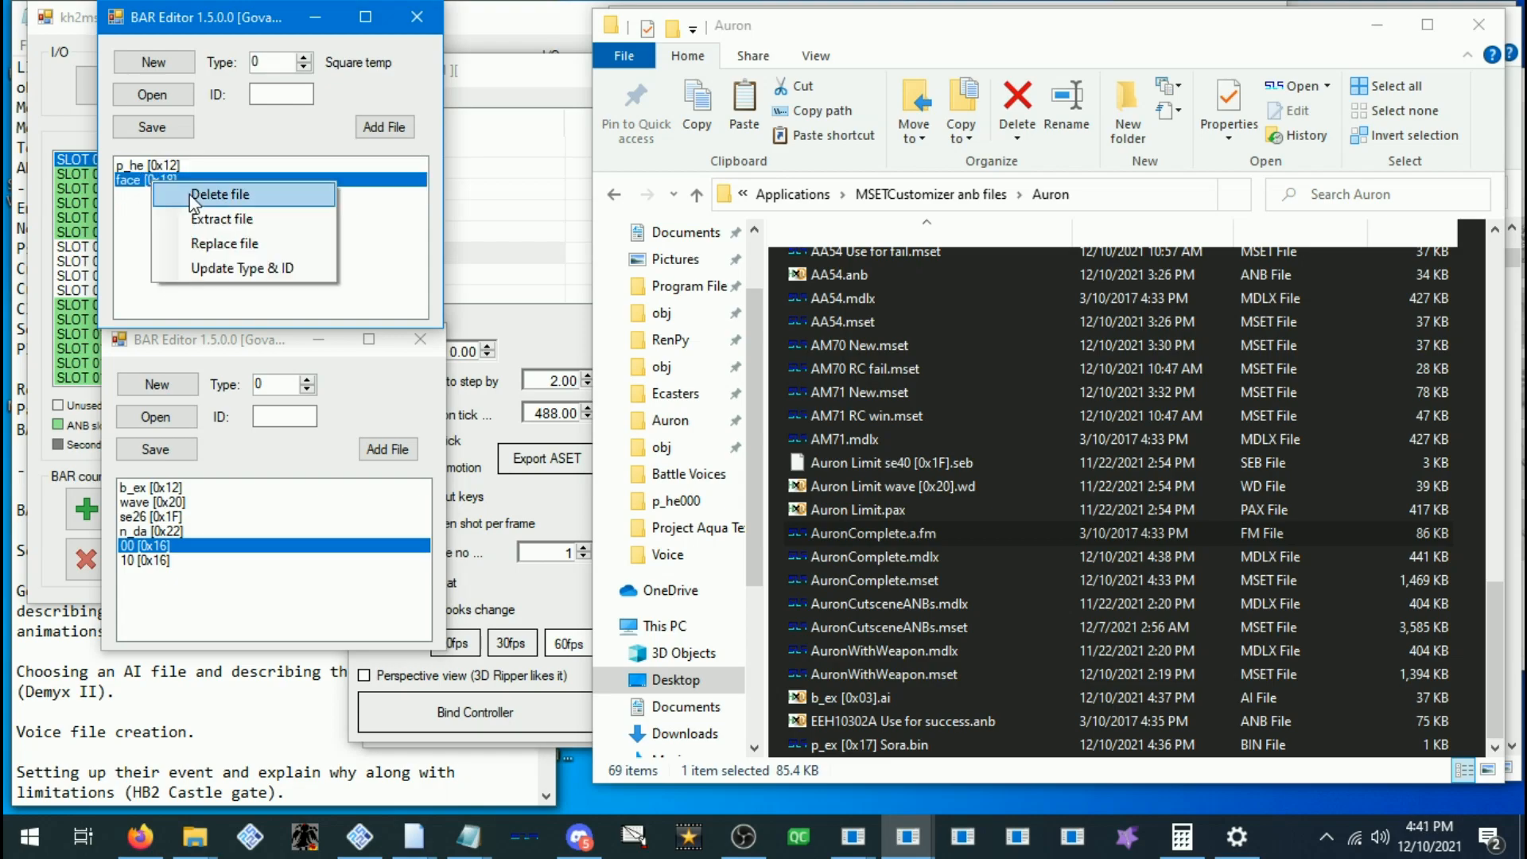
{"action": "left_click", "coordinate": [194, 200]}
{"action": "left_click", "coordinate": [167, 165]}
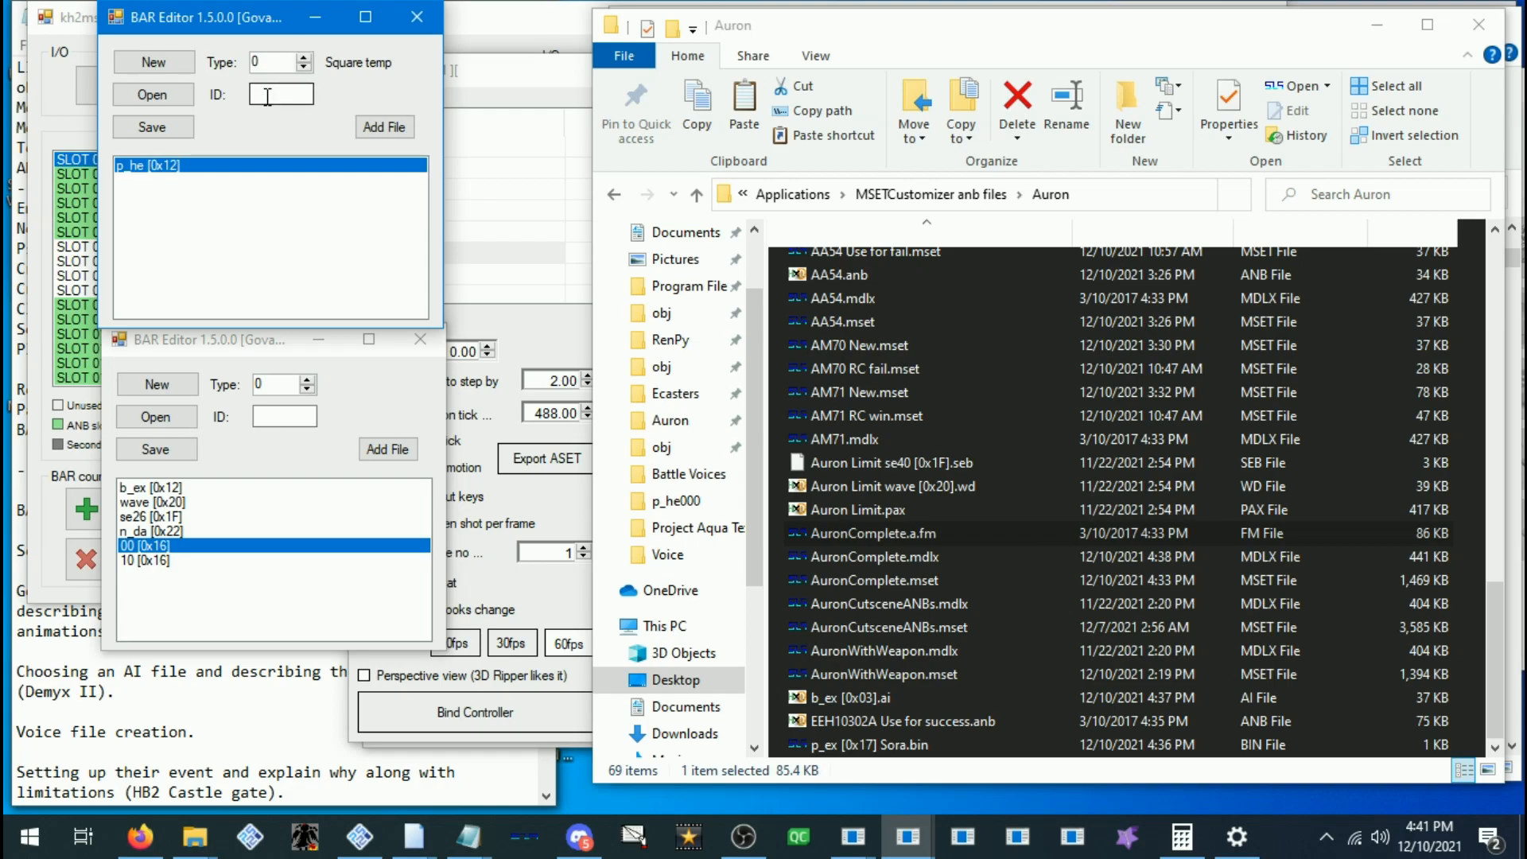
Extract the 00 and 10 [0x16] entries of B_EX120_HB.a.fm to the Auron folder as 00 [0x16].anl and 10 [0x16].anl
{"action": "left_click", "coordinate": [165, 488]}
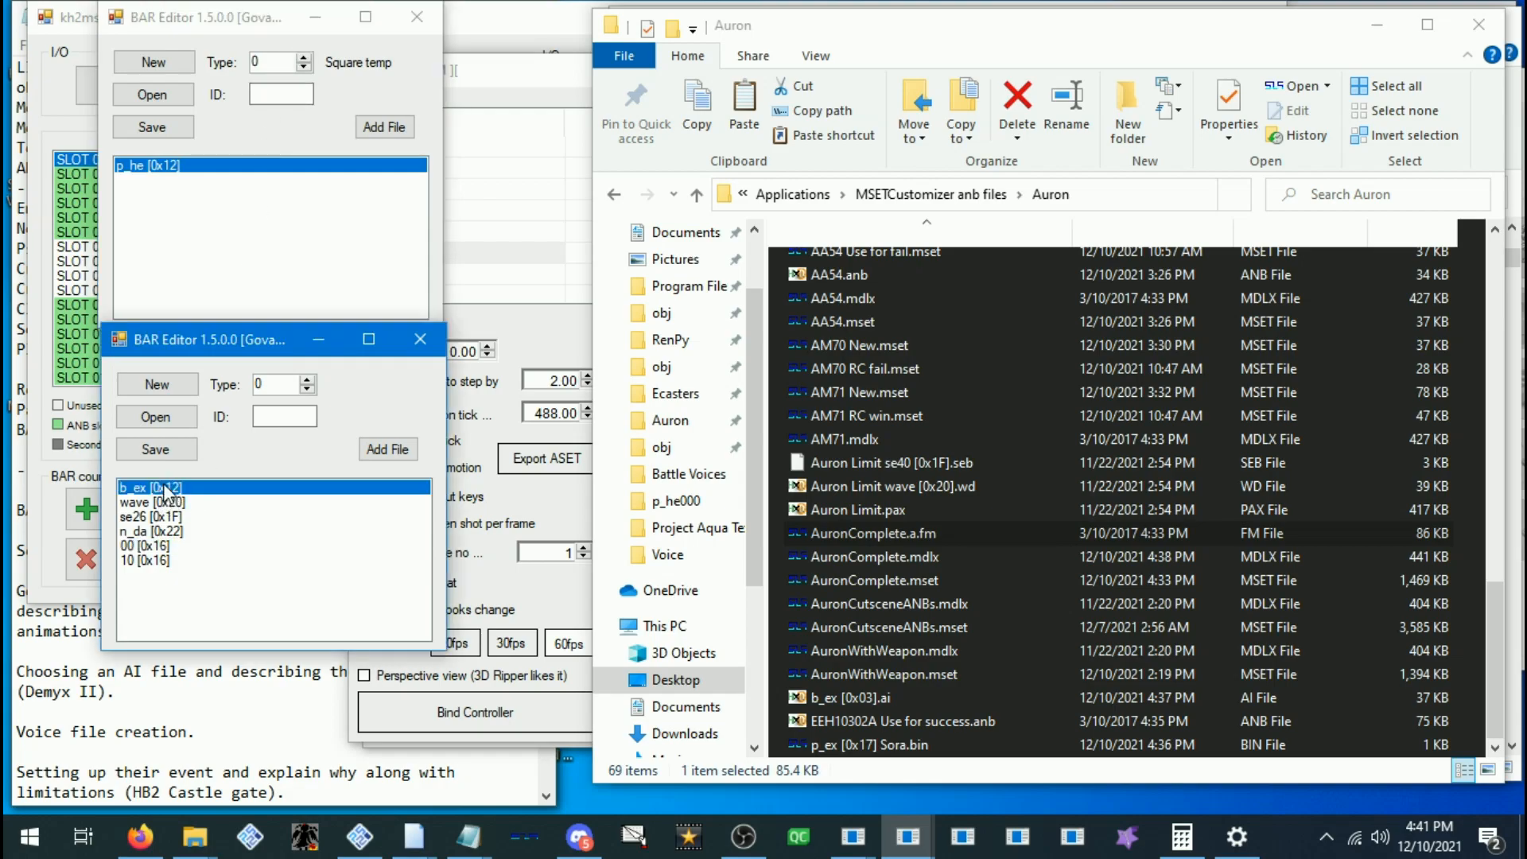
{"action": "right_click", "coordinate": [142, 546]}
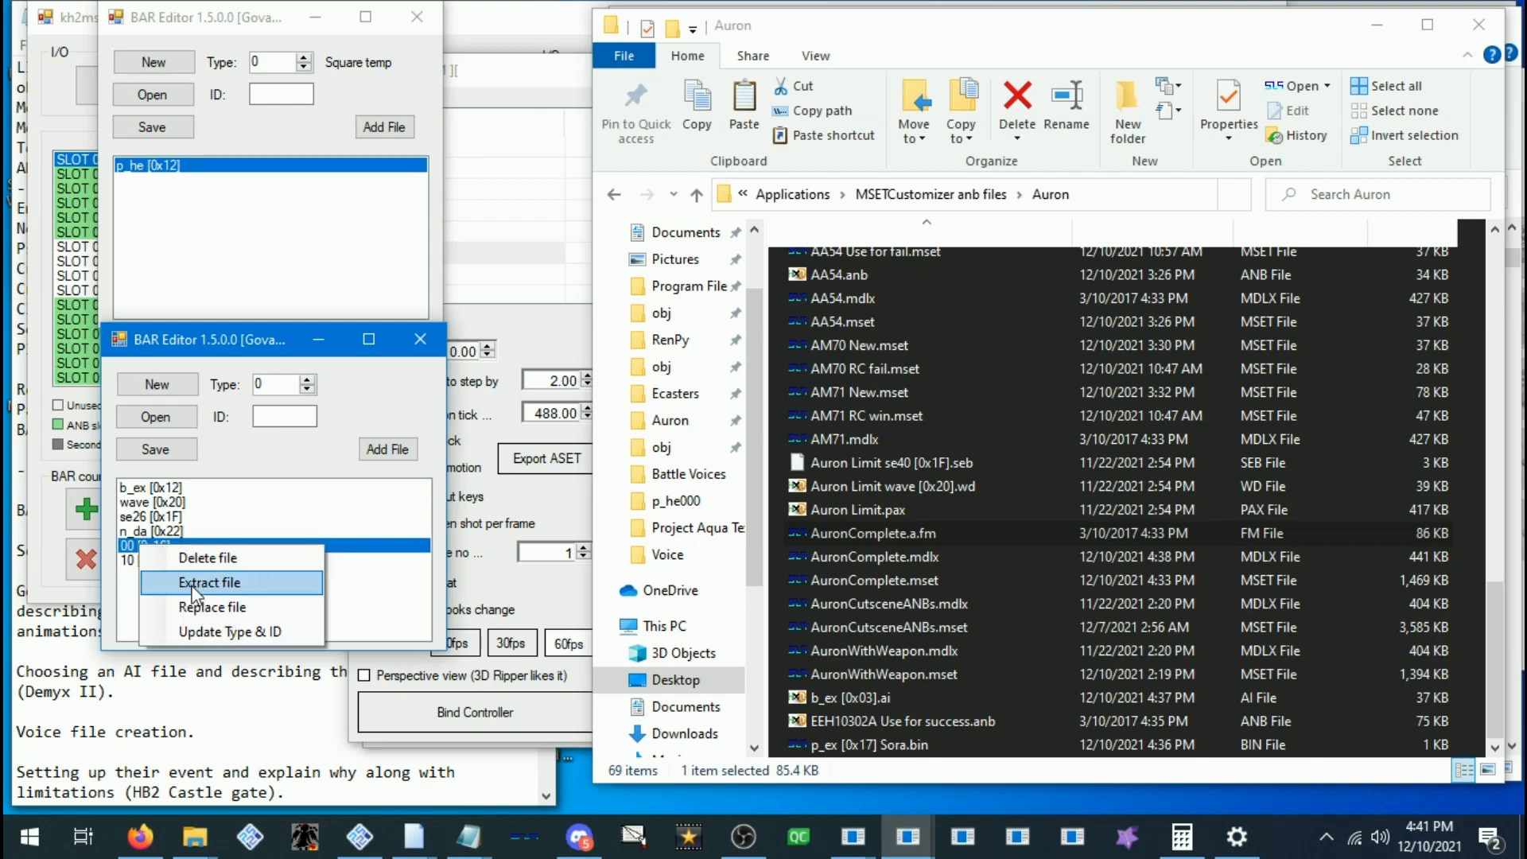
{"action": "left_click", "coordinate": [195, 583]}
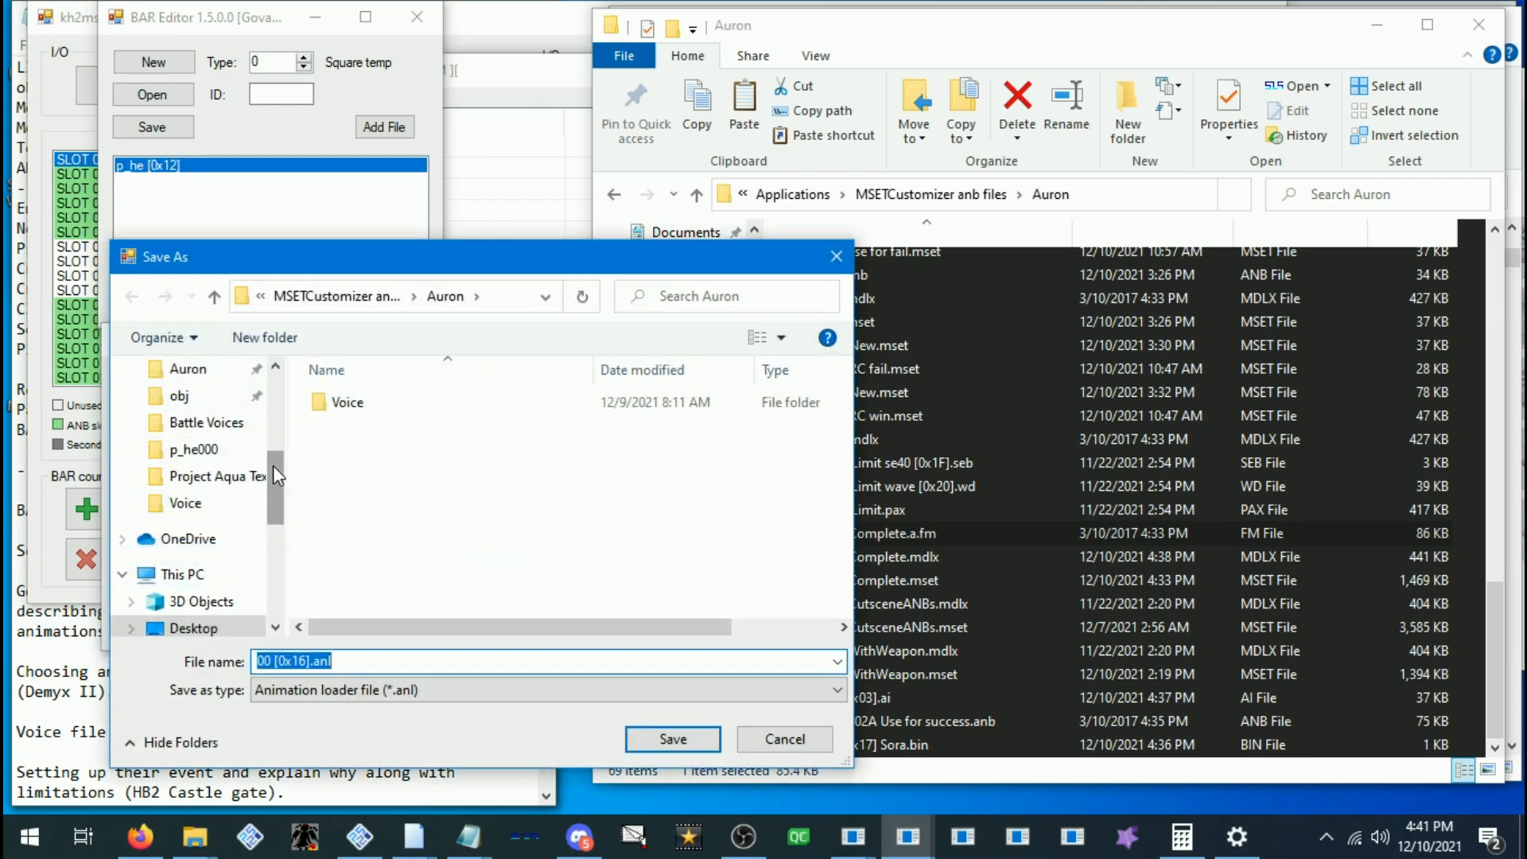
{"action": "scroll", "coordinate": [221, 512], "scroll_direction": "up", "scroll_amount": 2}
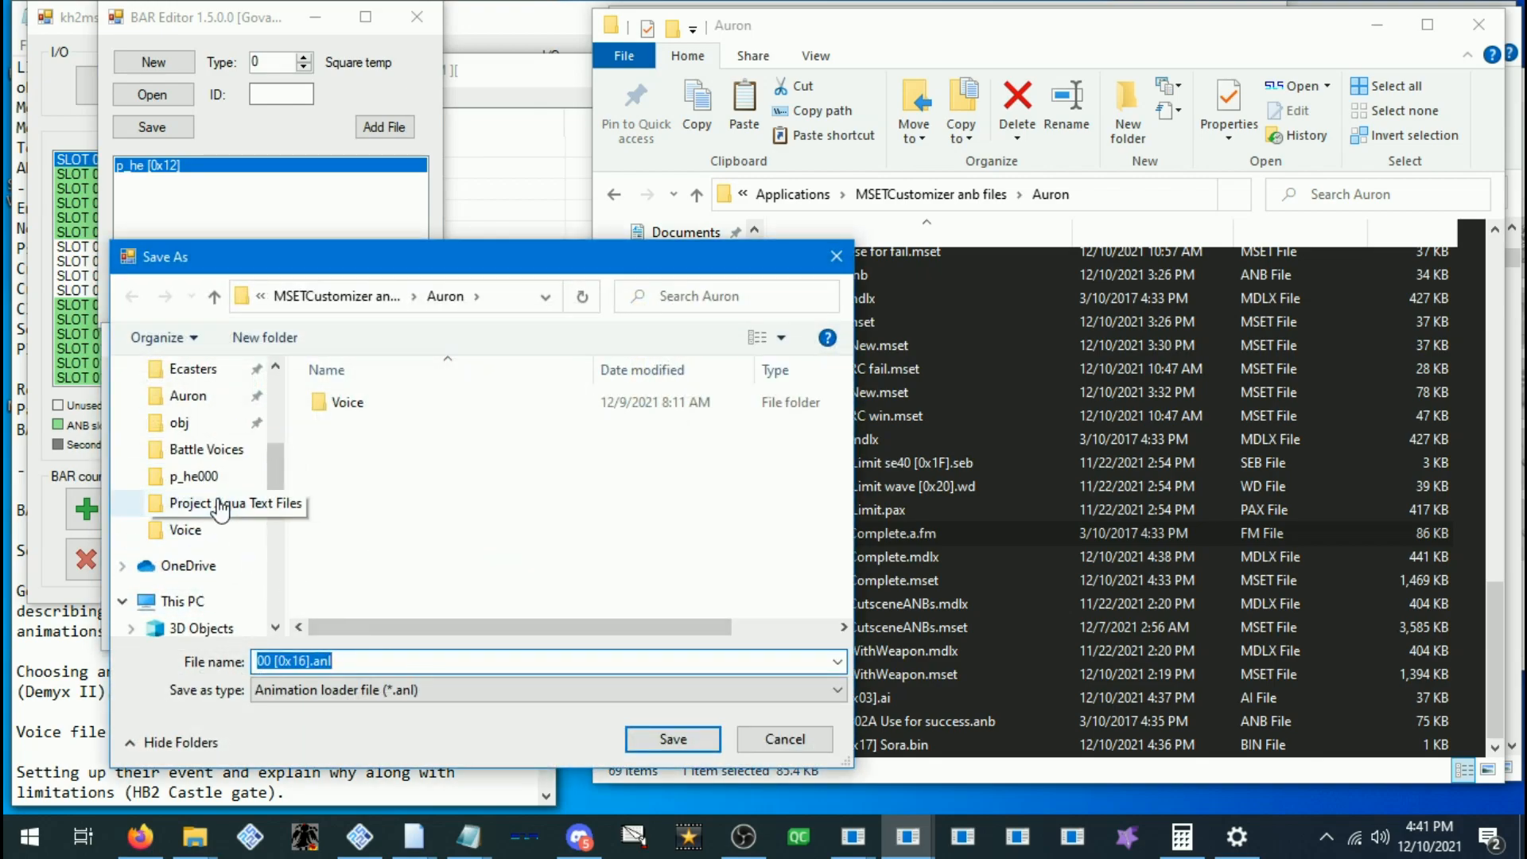
{"action": "left_click", "coordinate": [673, 739]}
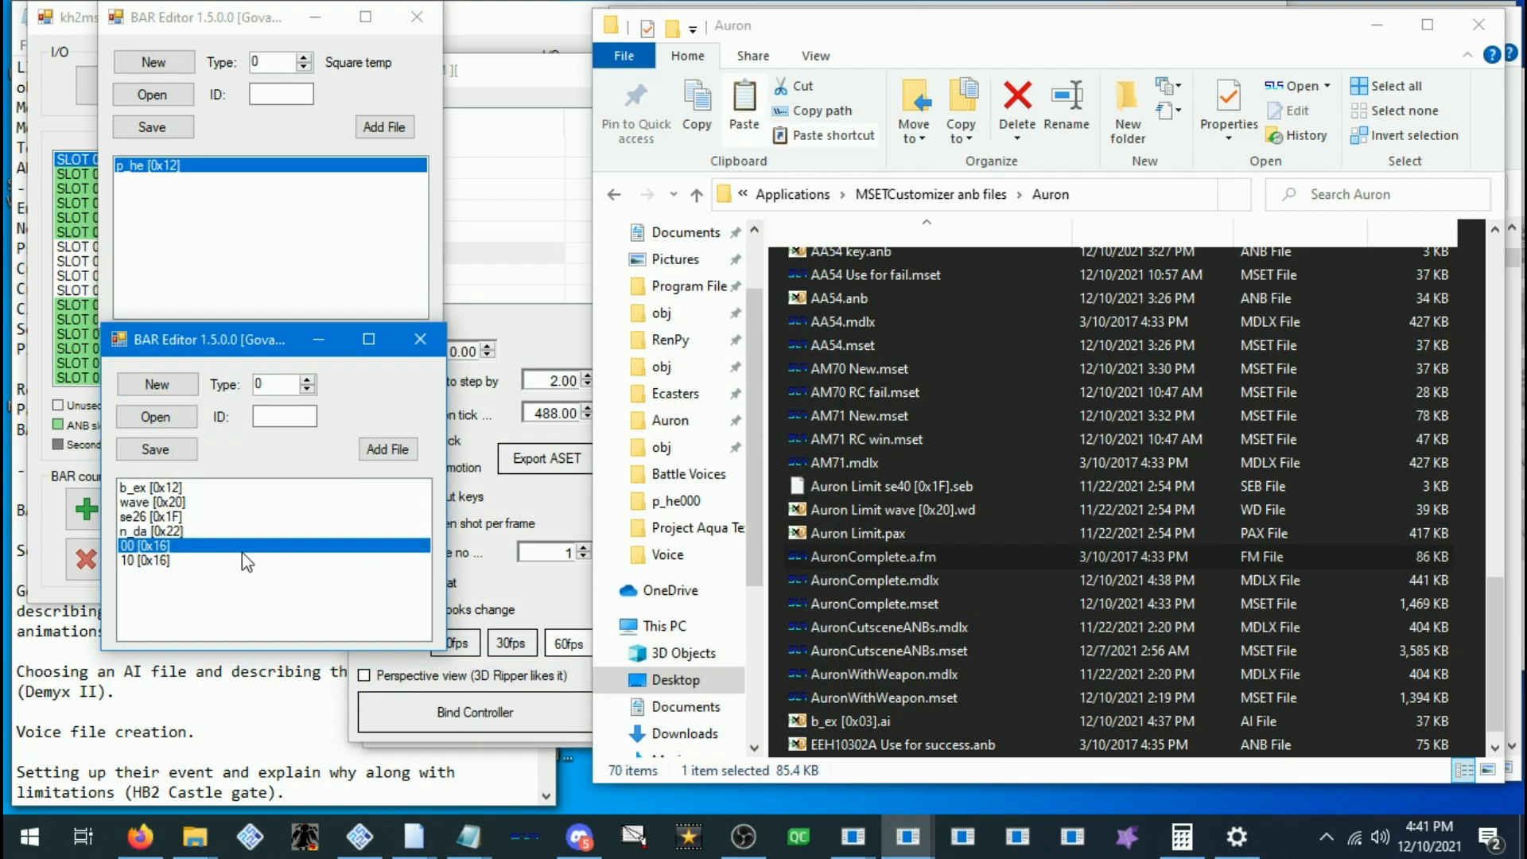
{"action": "left_click", "coordinate": [158, 563]}
{"action": "right_click", "coordinate": [159, 564]}
{"action": "left_click", "coordinate": [228, 604]}
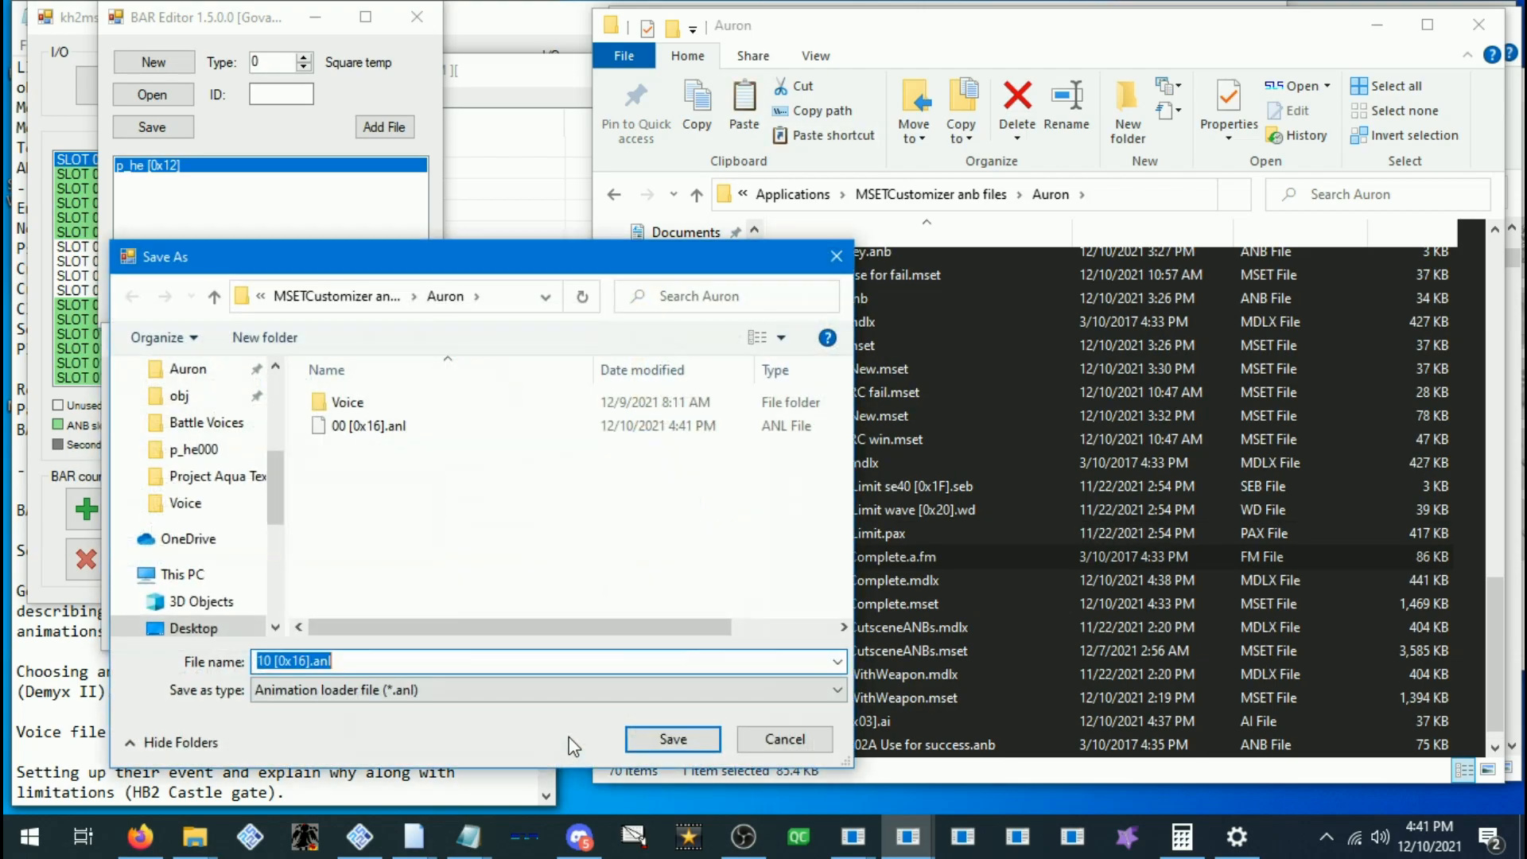
{"action": "left_click", "coordinate": [659, 746]}
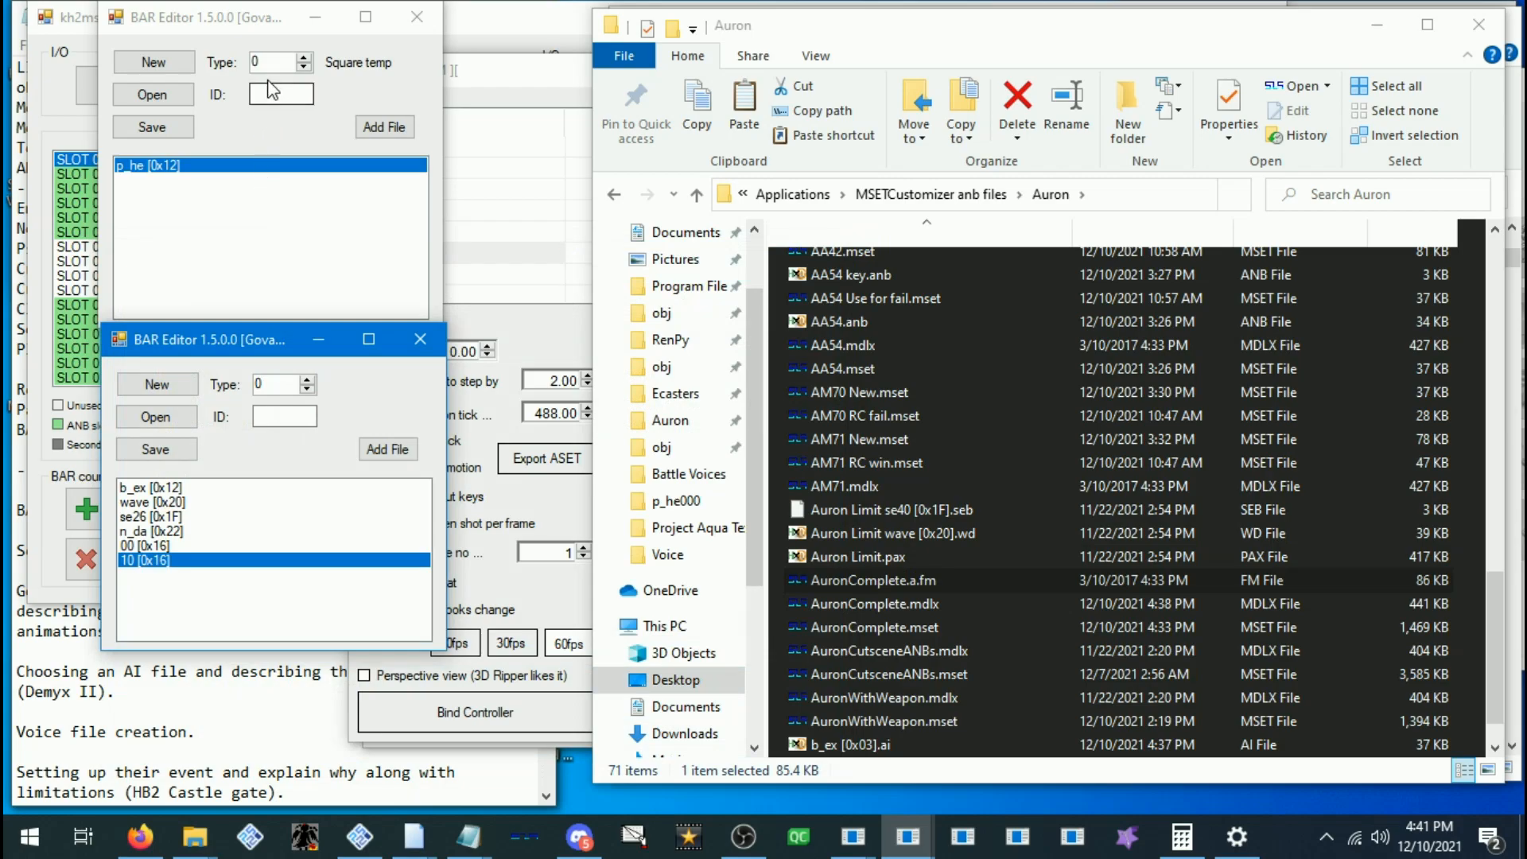
Add 00 [0x16].anl to AuronComplete.a.fm as a type 16 entry with ID 00
{"action": "double_click", "coordinate": [272, 63]}
{"action": "type", "text": "16"}
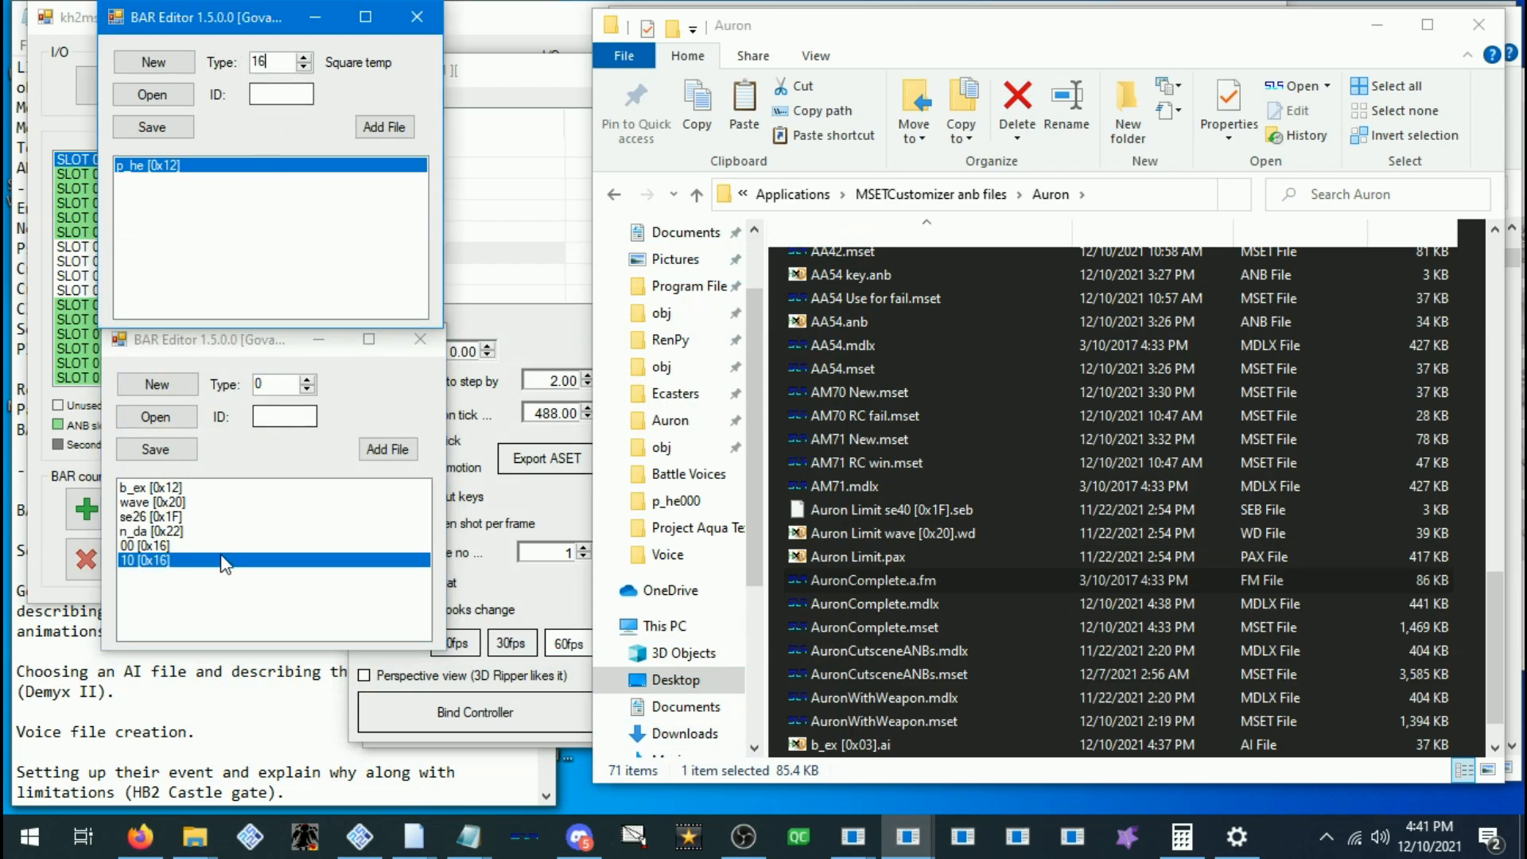
{"action": "left_click", "coordinate": [294, 95]}
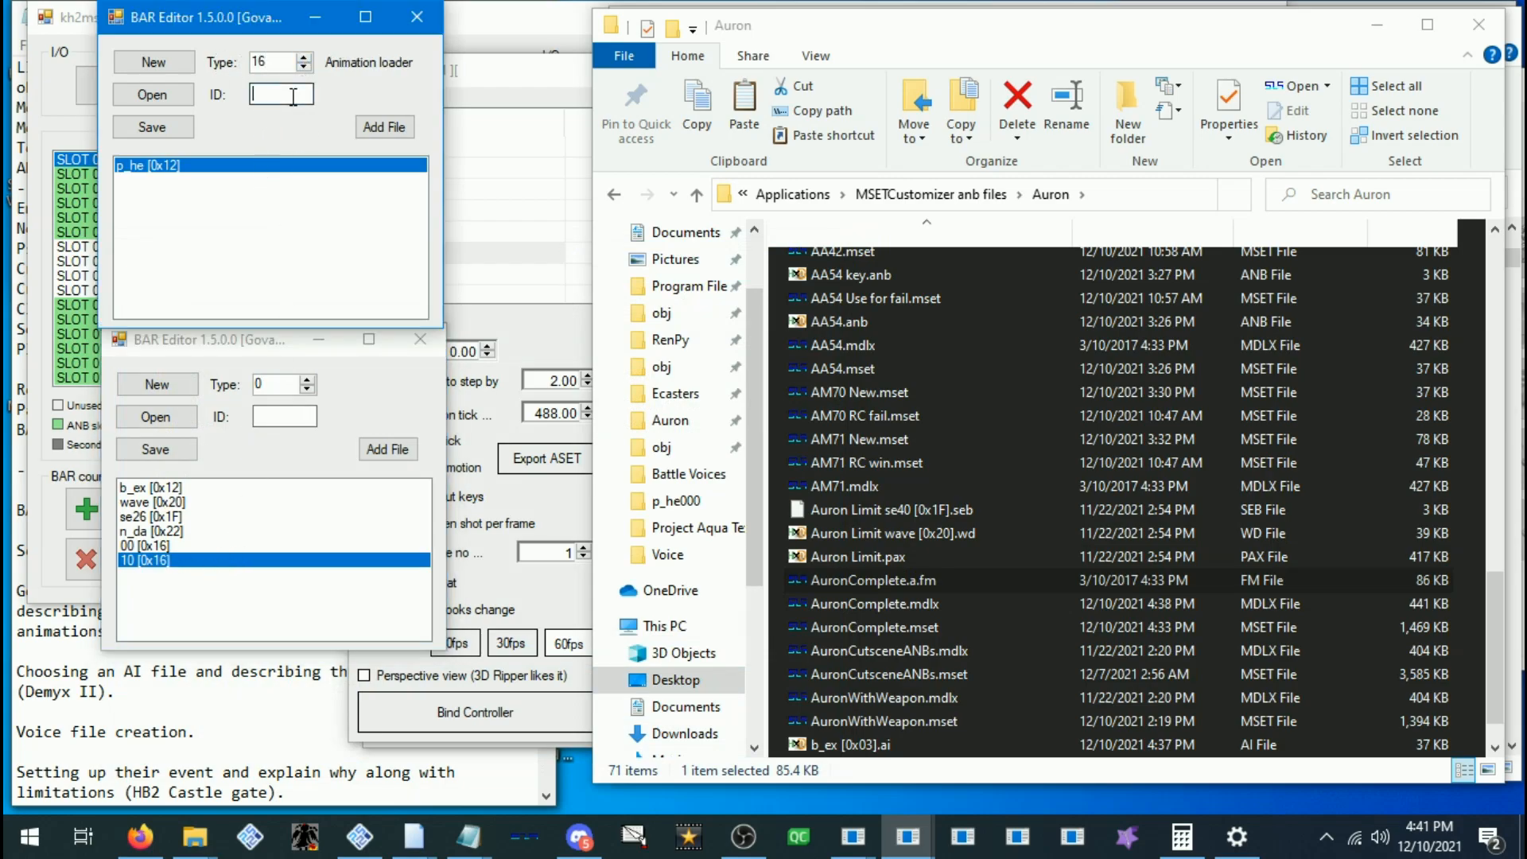
{"action": "type", "text": "00"}
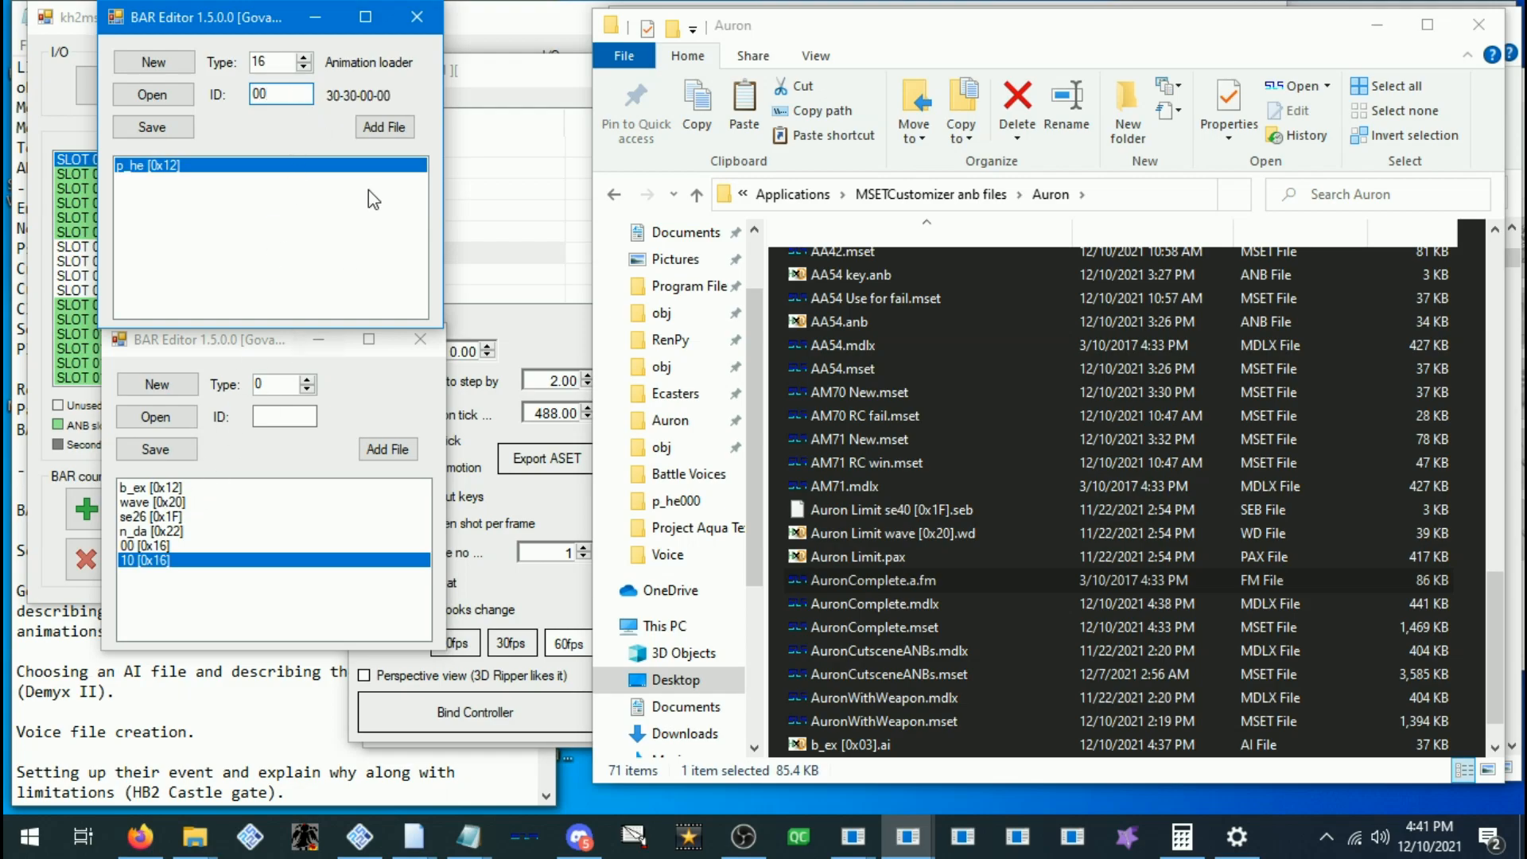
{"action": "left_click", "coordinate": [385, 127]}
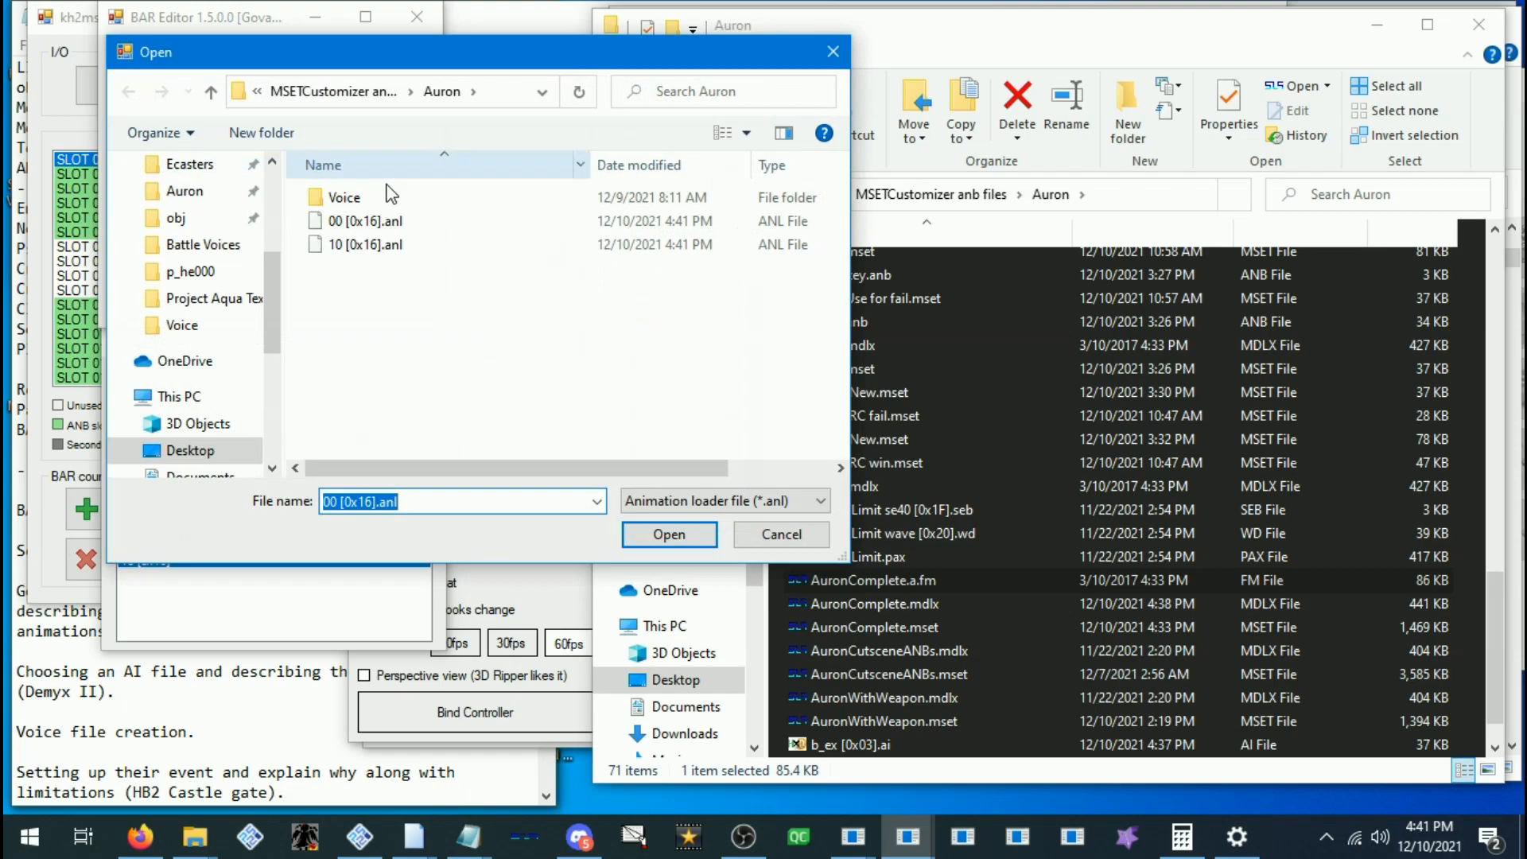
{"action": "double_click", "coordinate": [363, 220]}
{"action": "left_click", "coordinate": [170, 180]}
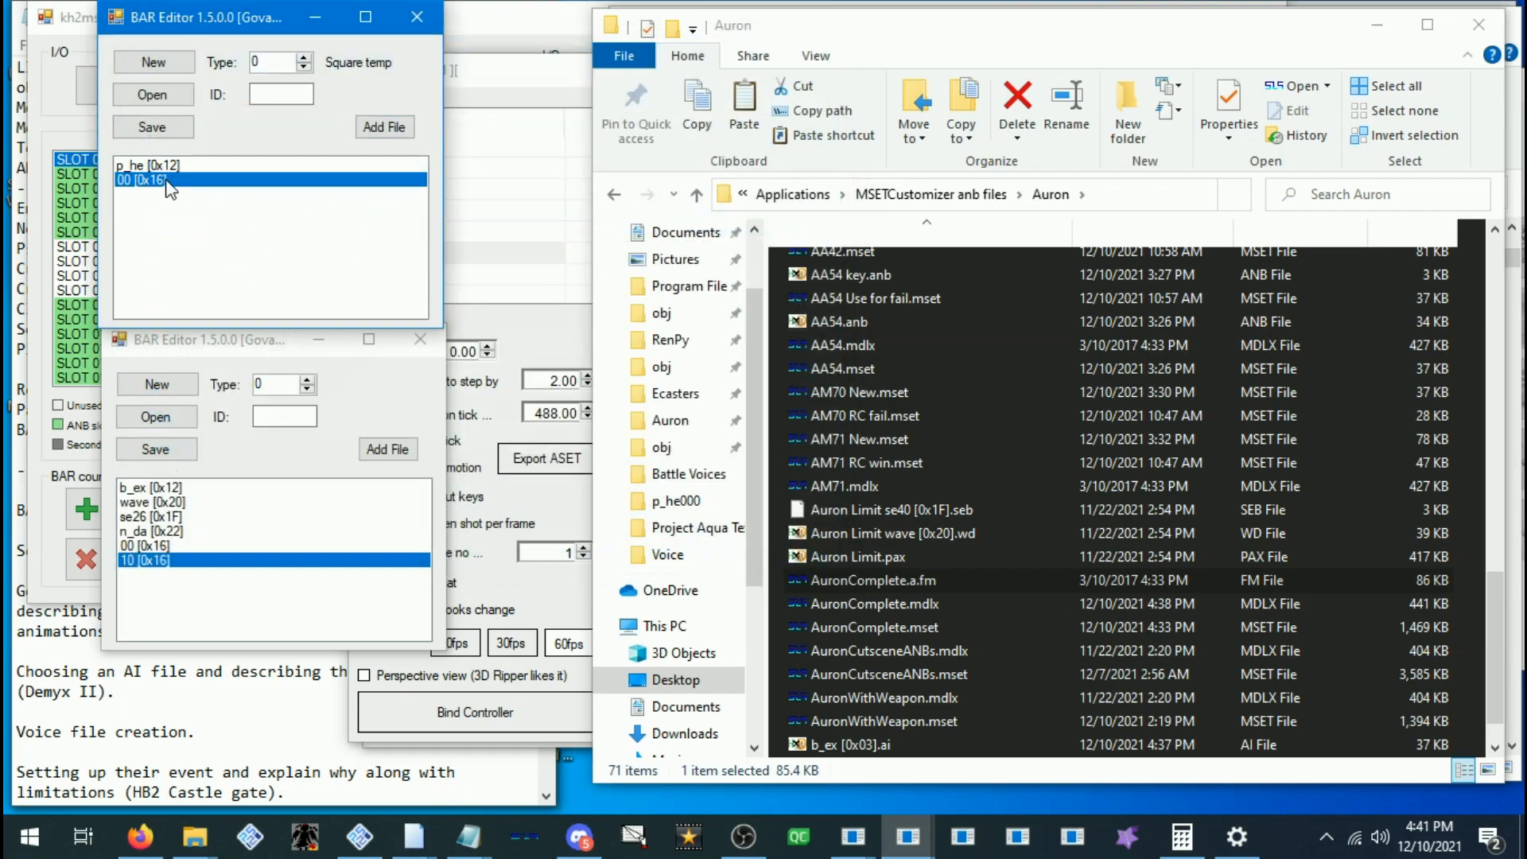
Add 10 [0x16].anl to AuronComplete.a.fm as a type 16 entry with ID 10 and check both new entries
{"action": "left_click", "coordinate": [282, 95]}
{"action": "type", "text": "10"}
{"action": "left_click", "coordinate": [270, 63]}
{"action": "type", "text": "16"}
{"action": "left_click", "coordinate": [370, 129]}
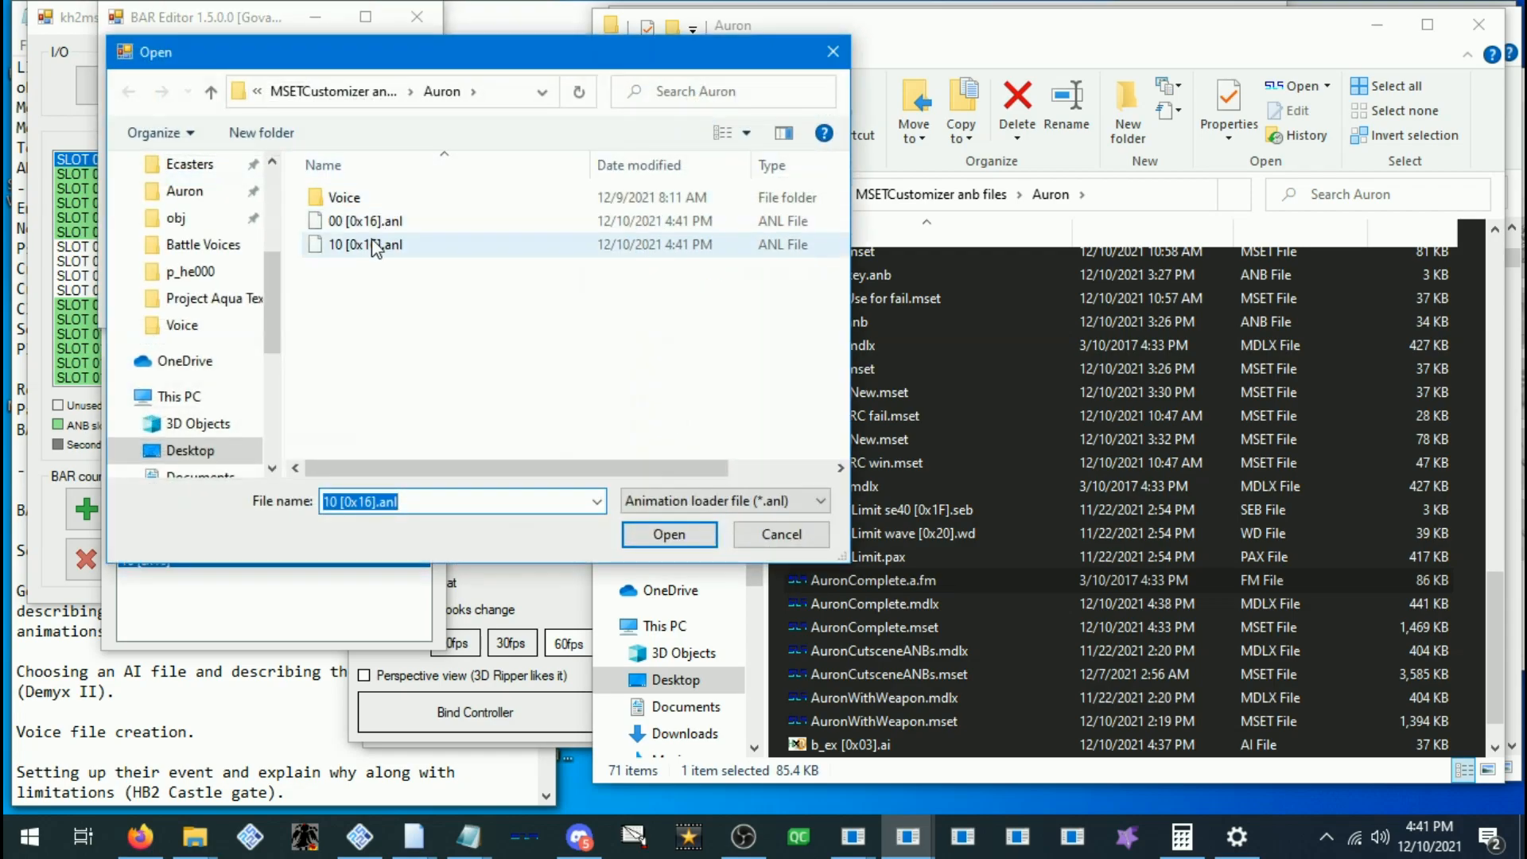
{"action": "double_click", "coordinate": [374, 248]}
{"action": "left_click", "coordinate": [159, 192]}
{"action": "left_click", "coordinate": [159, 181]}
{"action": "left_click", "coordinate": [159, 192]}
{"action": "left_click", "coordinate": [155, 181]}
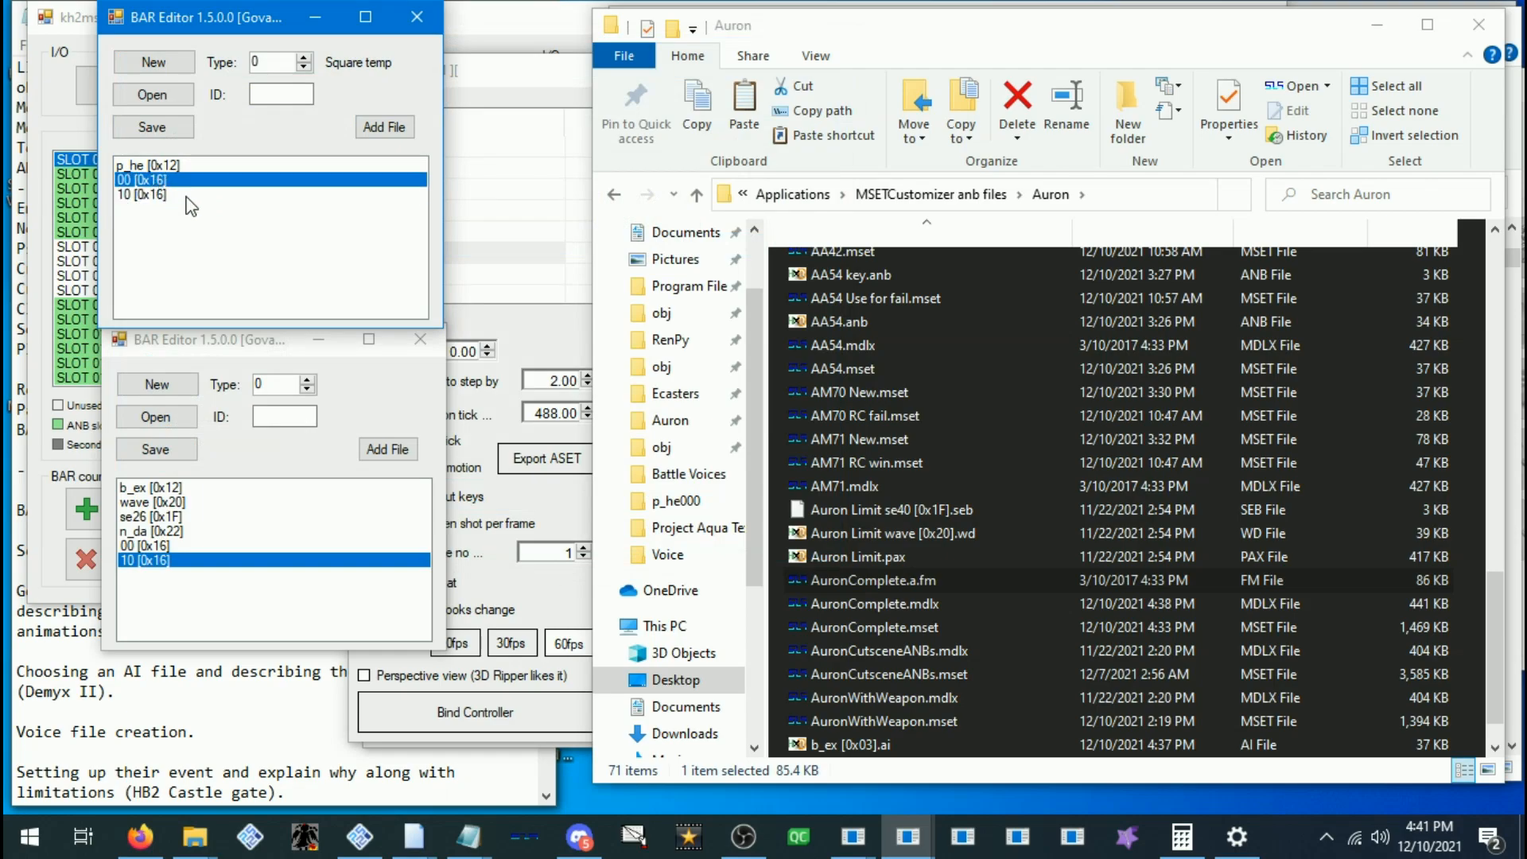
Examine the wave [0x20] and se26 [0x1F] sound entries of B_EX120_HB.a.fm and glance at the tutorial notes
{"action": "left_click", "coordinate": [151, 509]}
{"action": "left_click", "coordinate": [163, 517]}
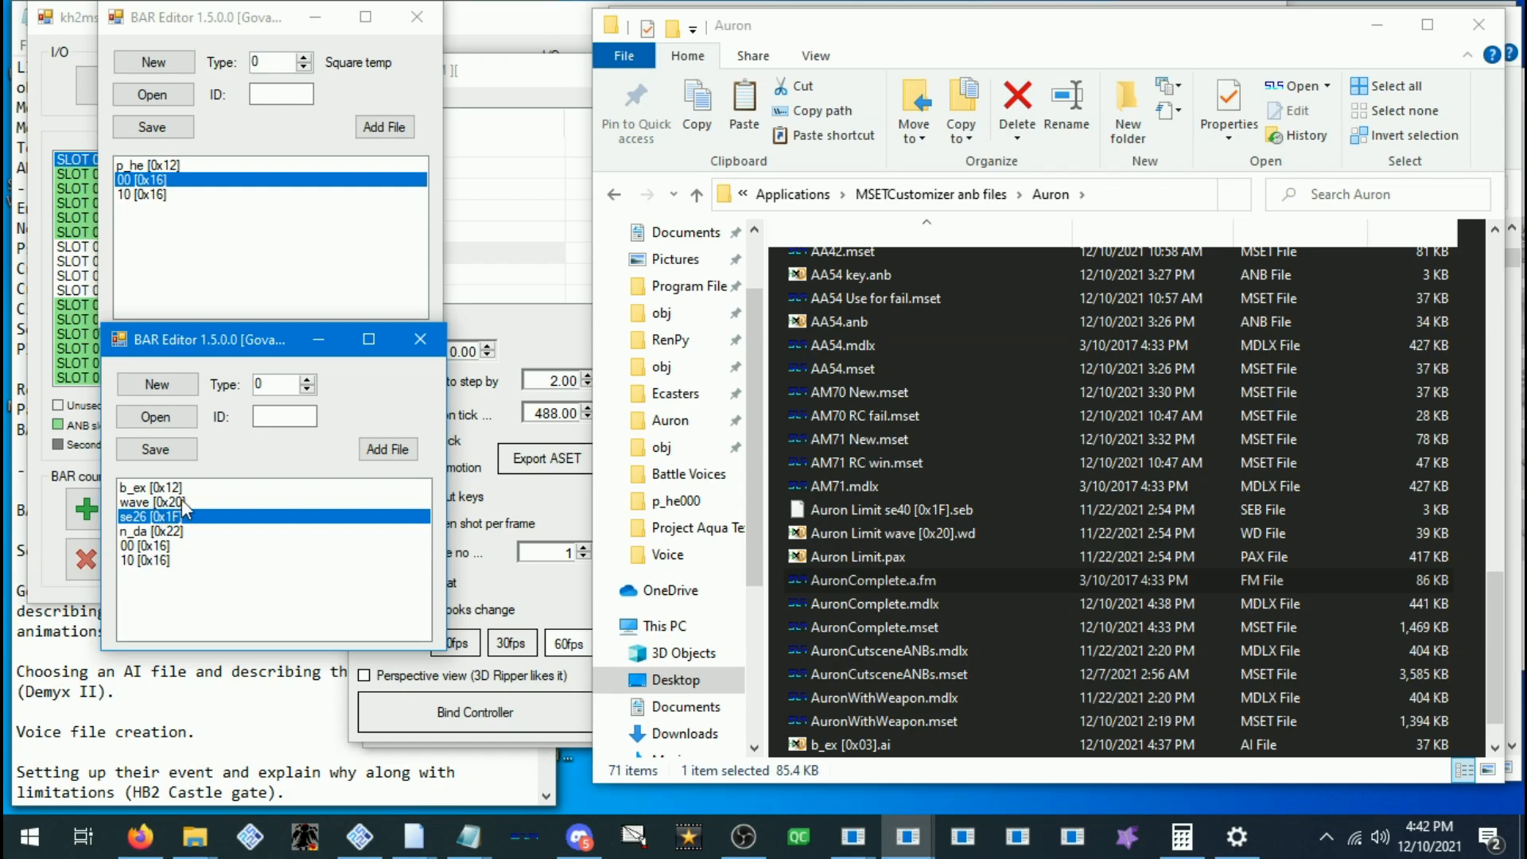
{"action": "left_click", "coordinate": [183, 502]}
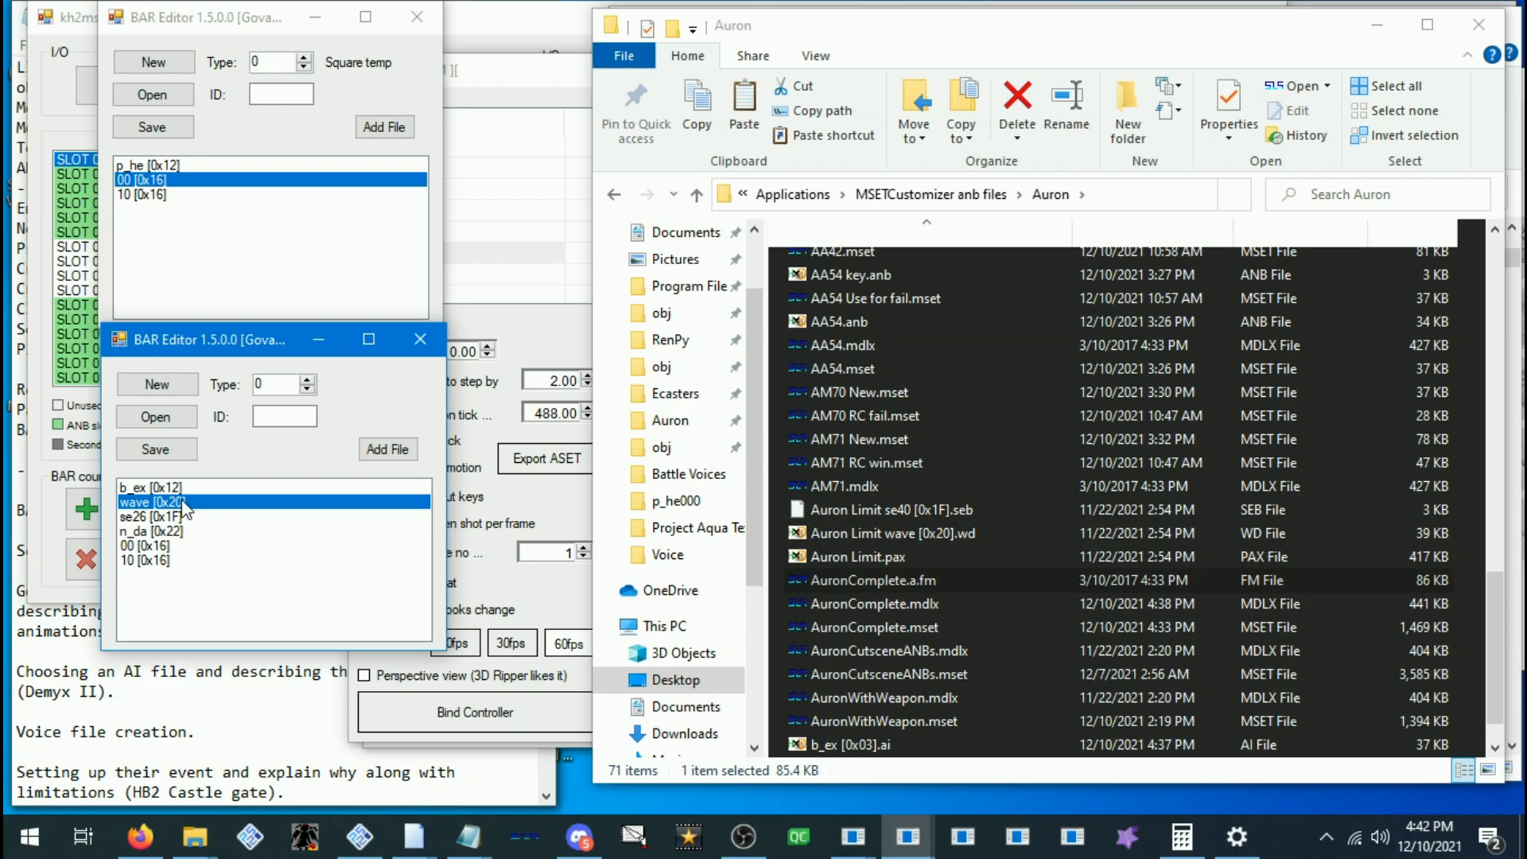
{"action": "left_click", "coordinate": [127, 706]}
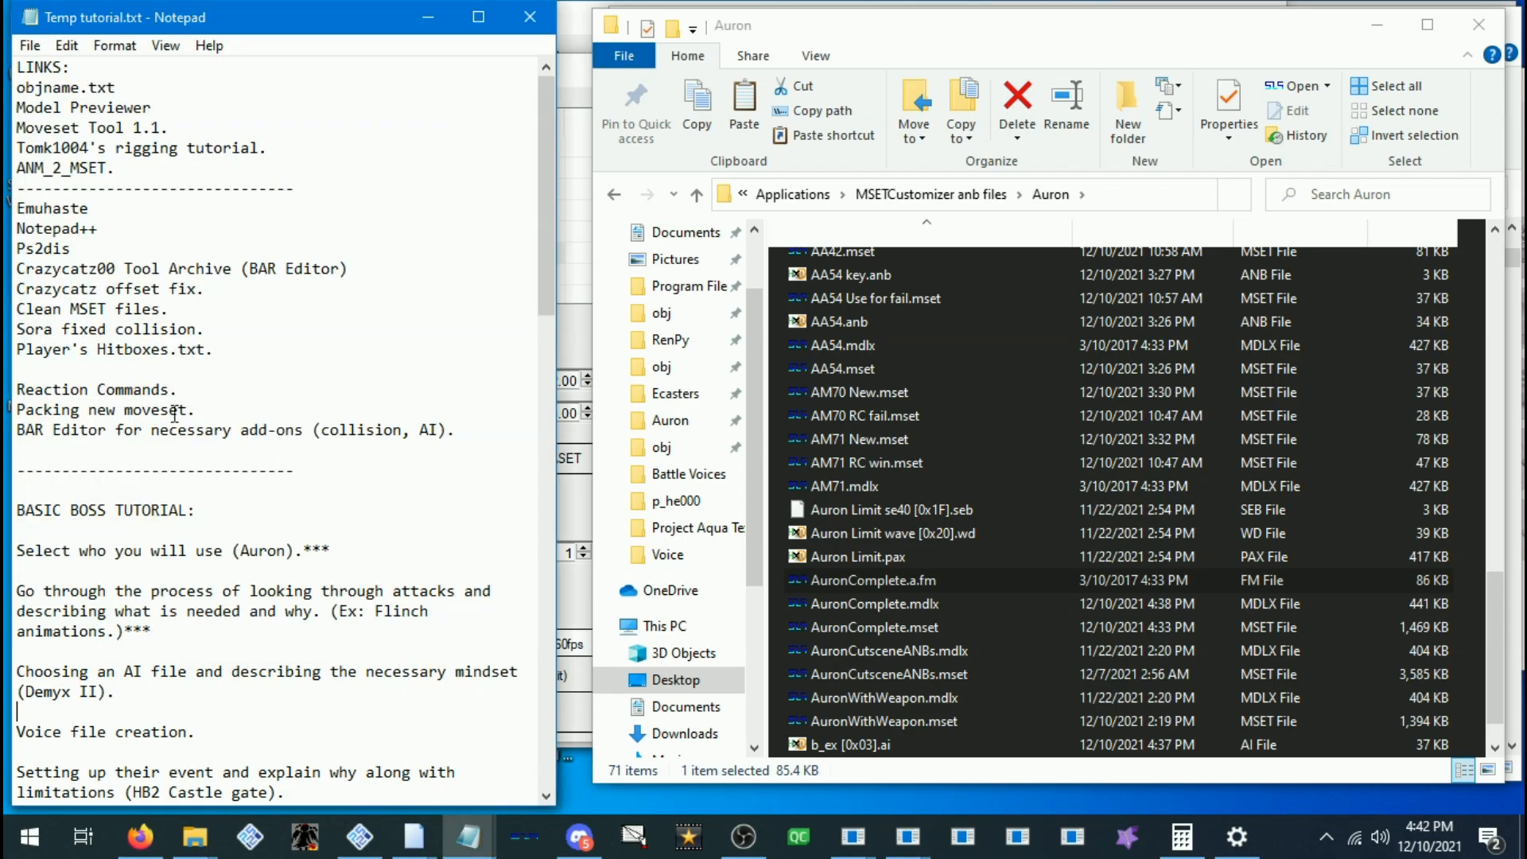
{"action": "key", "text": "alt+Tab"}
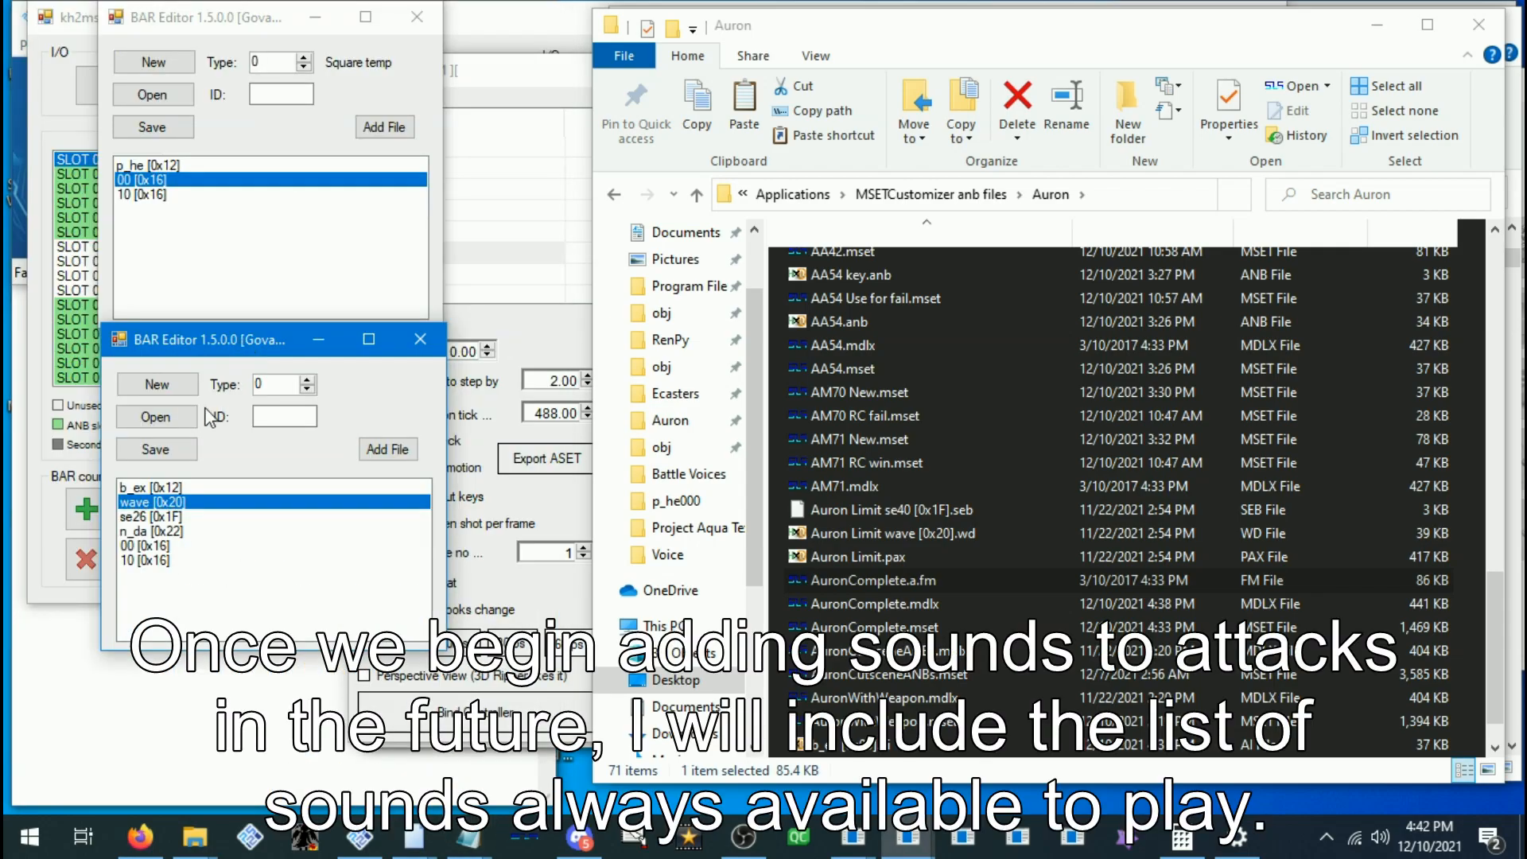
{"action": "left_click", "coordinate": [147, 488]}
{"action": "left_click", "coordinate": [159, 502]}
{"action": "left_click", "coordinate": [157, 516]}
{"action": "left_click", "coordinate": [159, 502]}
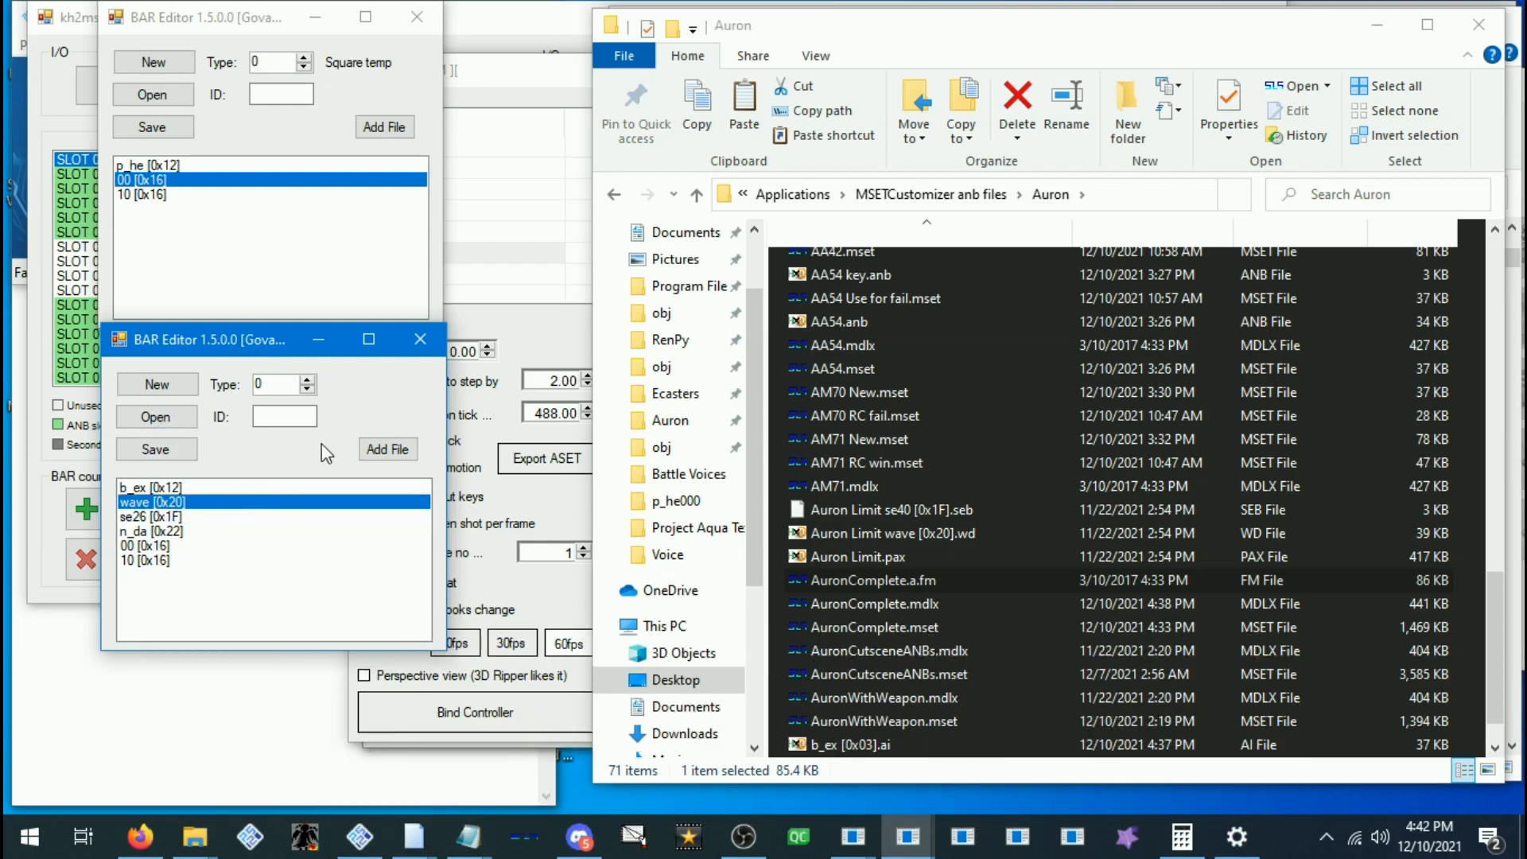
Return to the extracted obj folder, then review the extraction option for the wave [0x20] entry and select the se26 entry of B_EX120_HB.a.fm
{"action": "left_click", "coordinate": [843, 775]}
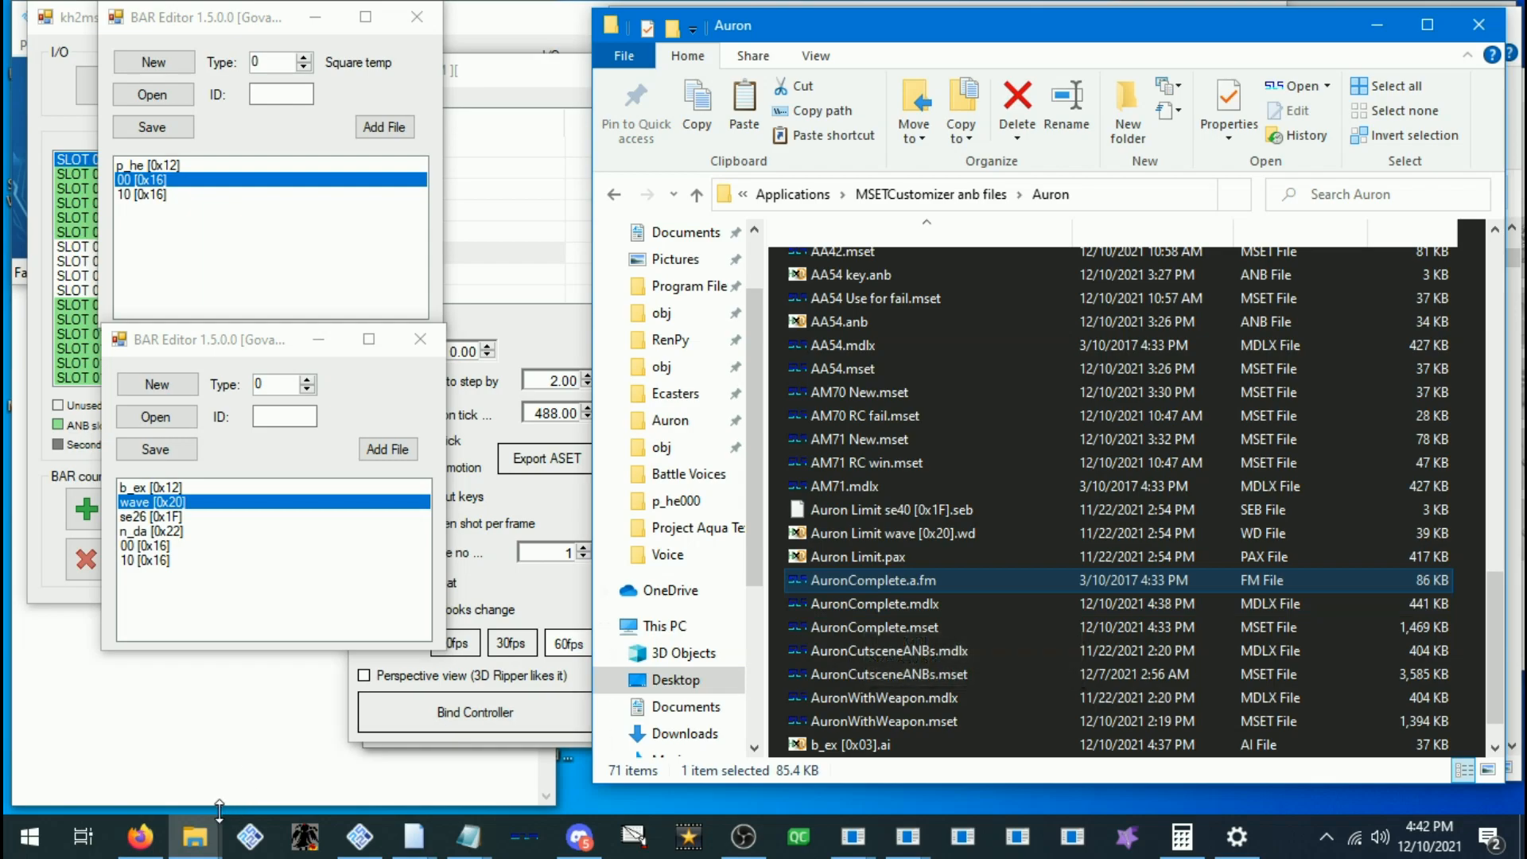
{"action": "mouse_move", "coordinate": [195, 835]}
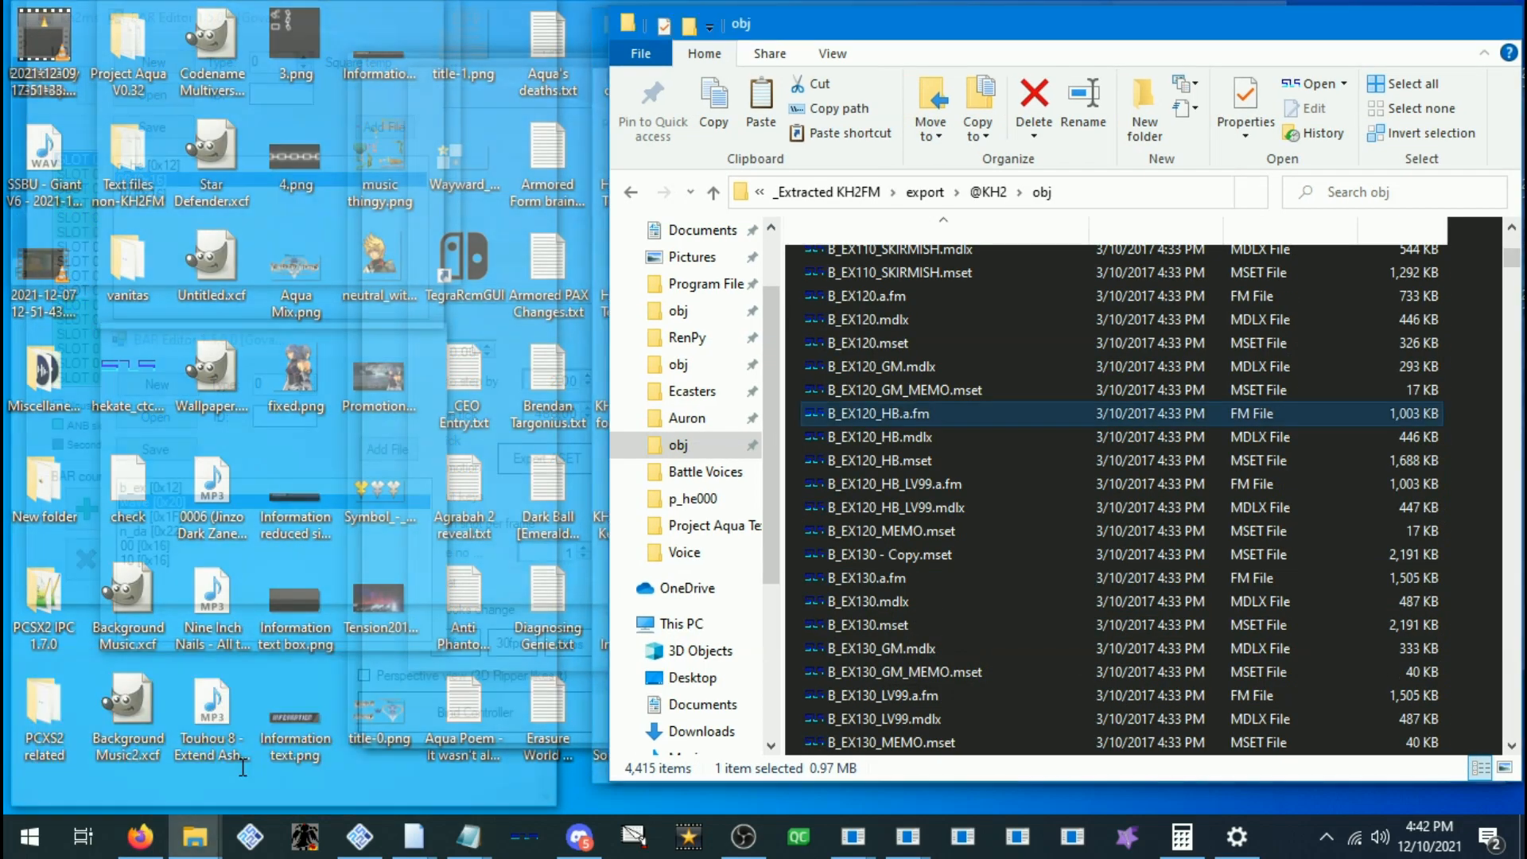
{"action": "left_click", "coordinate": [240, 766]}
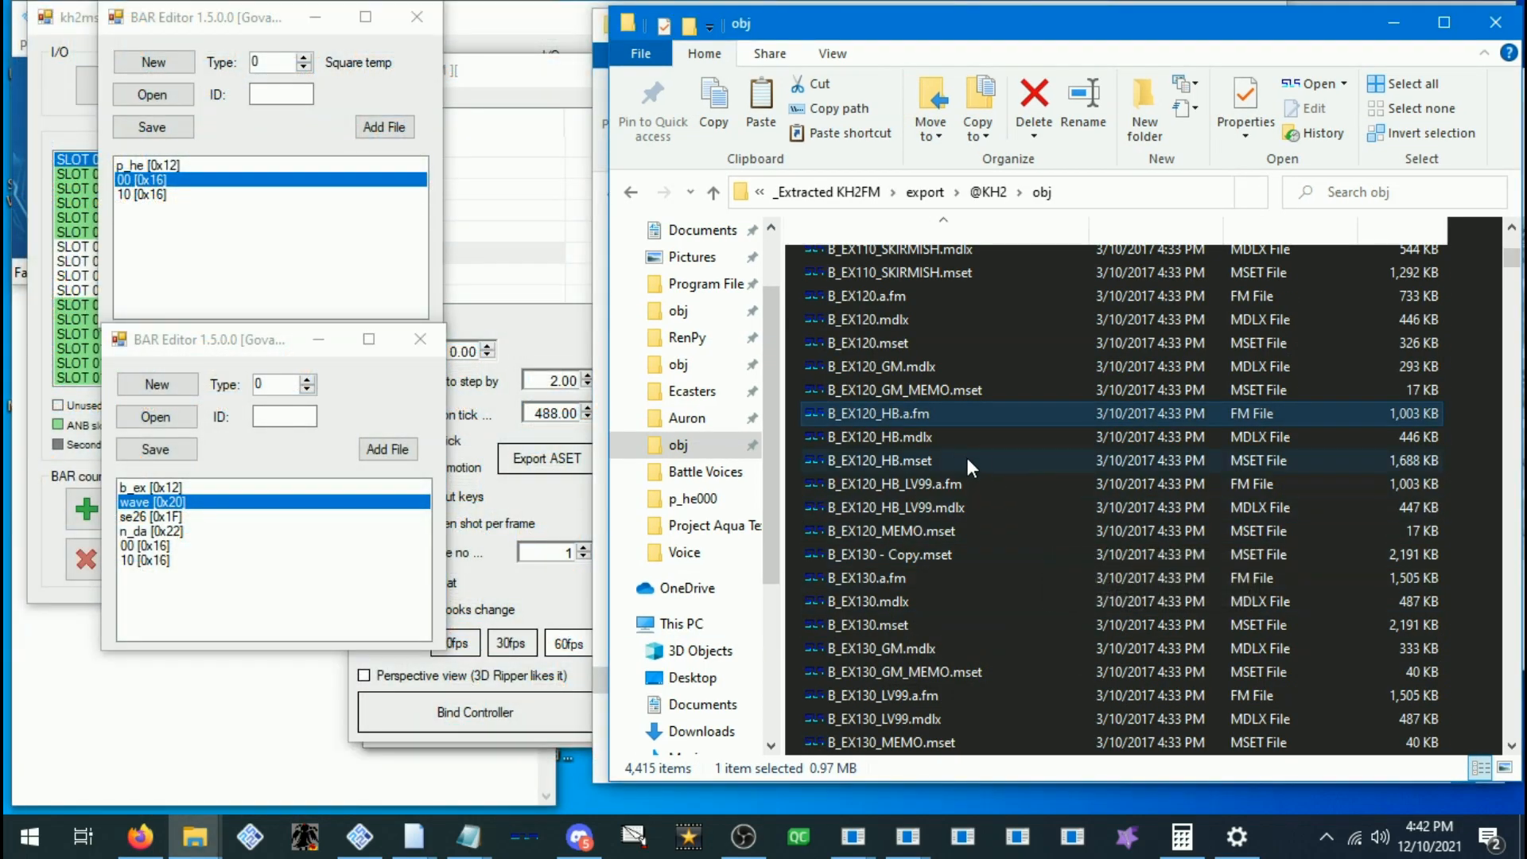
{"action": "left_click_drag", "start_coordinate": [890, 415], "coordinate": [165, 509]}
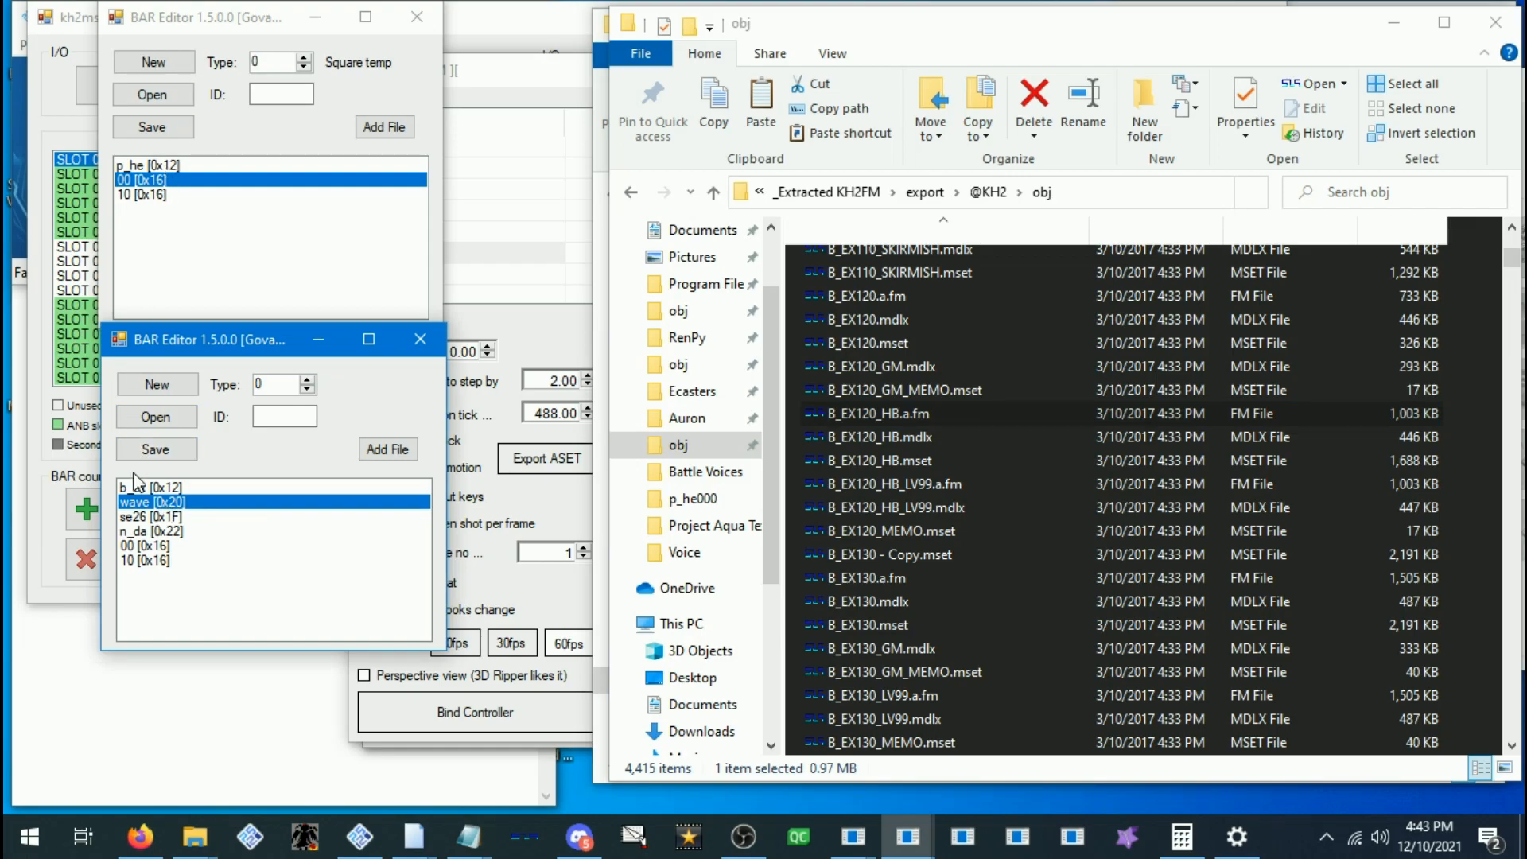
{"action": "right_click", "coordinate": [155, 503]}
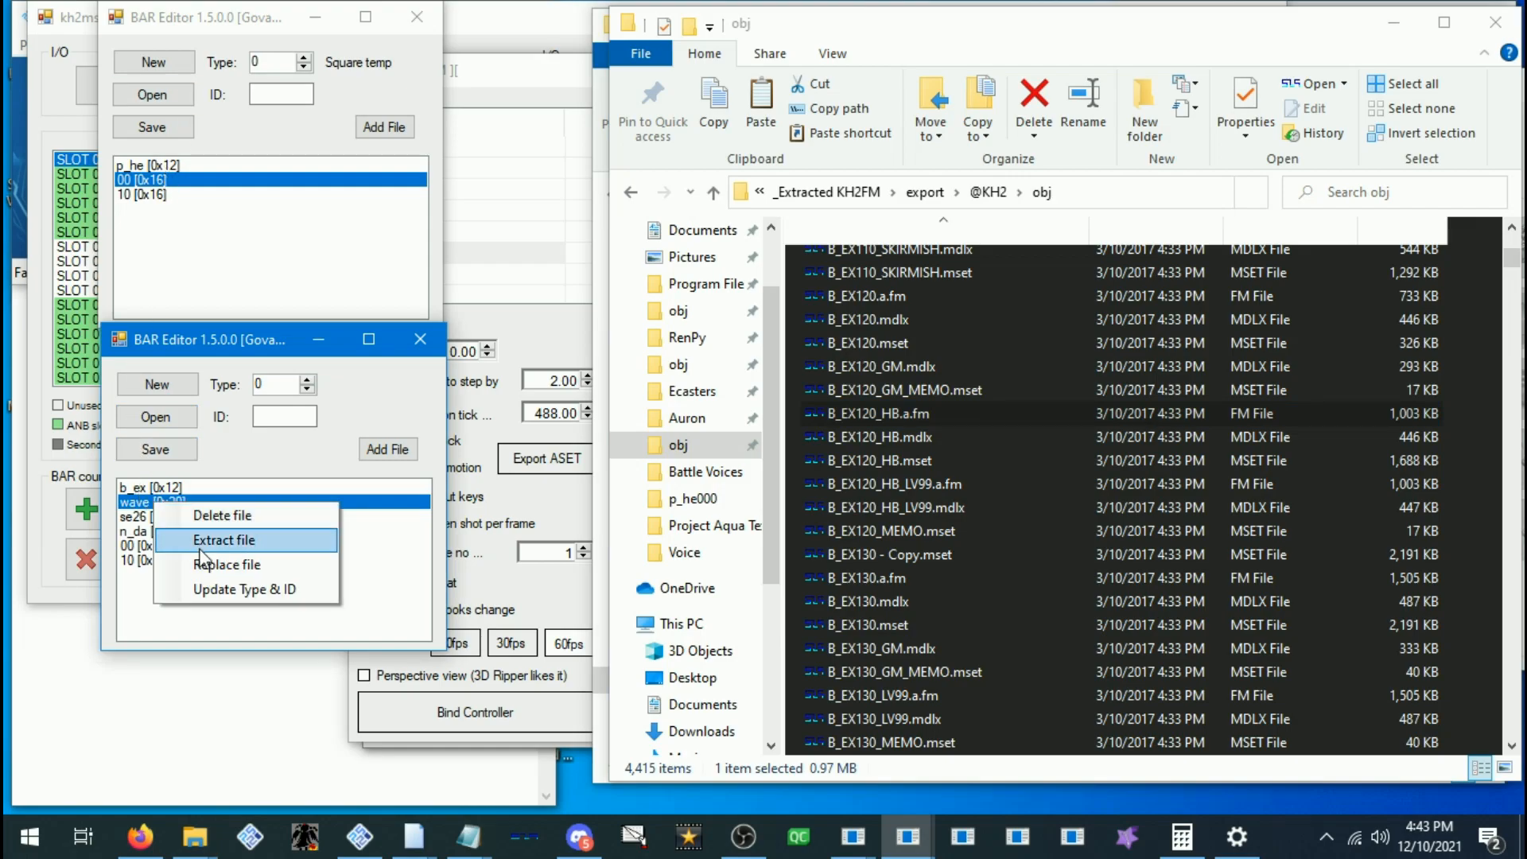
{"action": "left_click", "coordinate": [206, 541]}
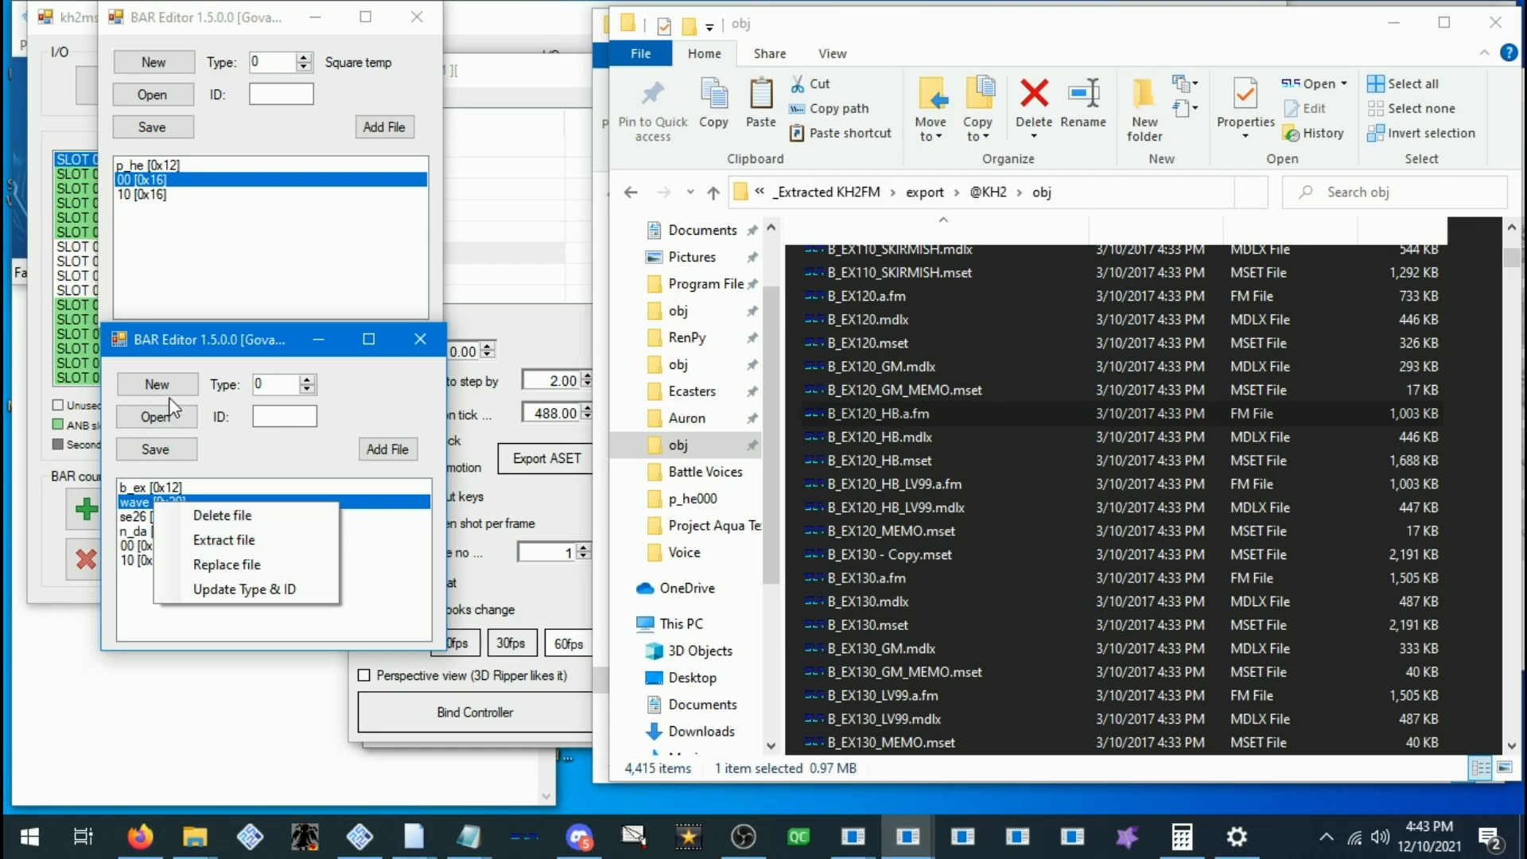
{"action": "left_click", "coordinate": [159, 517]}
Set the new-entry type for AuronComplete.a.fm to 20, then change it to 1F
{"action": "left_click", "coordinate": [188, 225]}
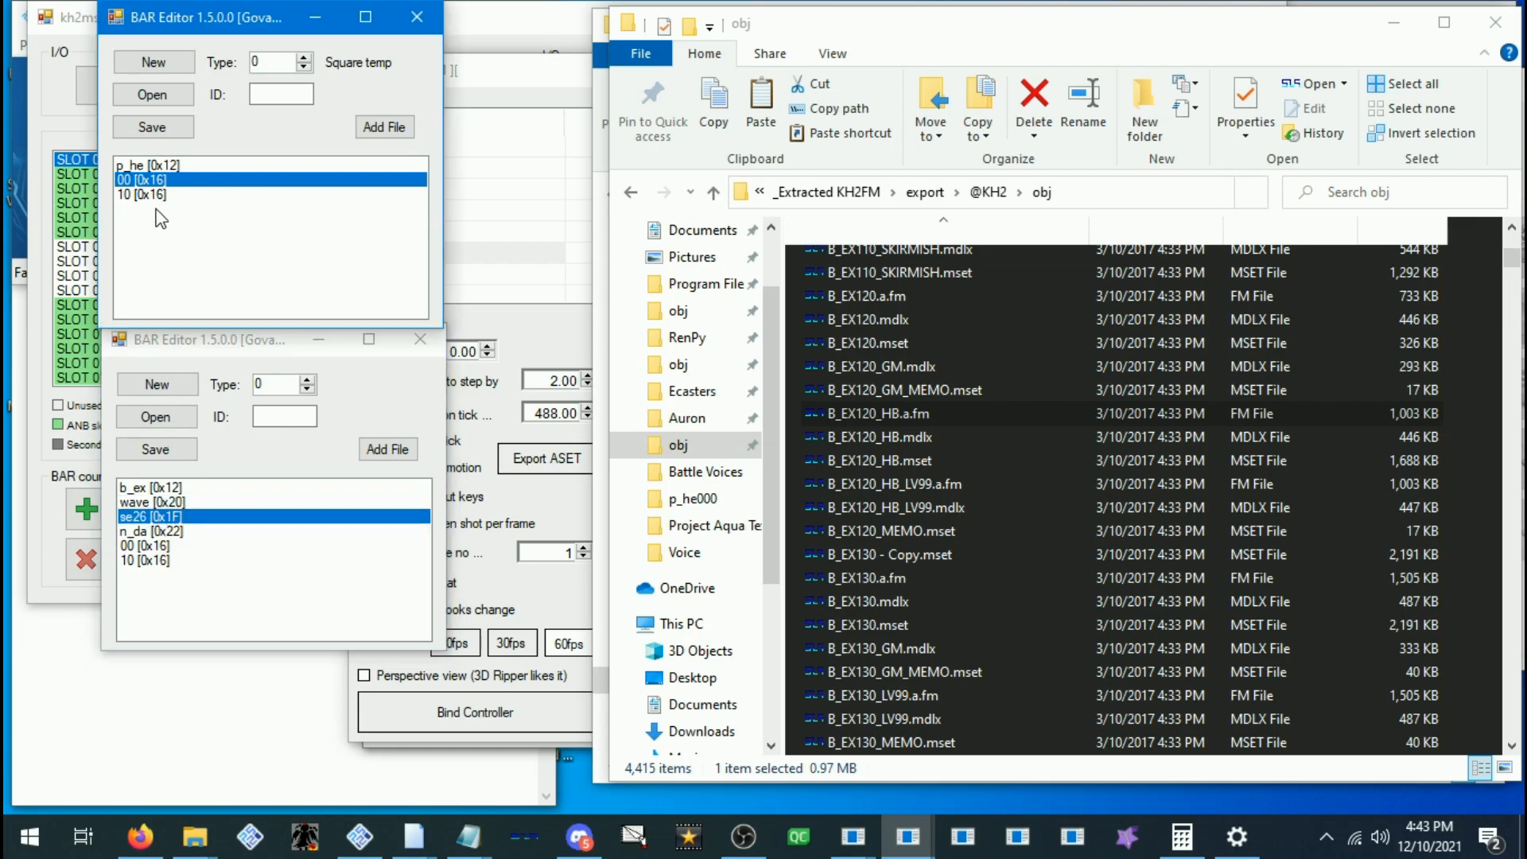
{"action": "left_click", "coordinate": [147, 195]}
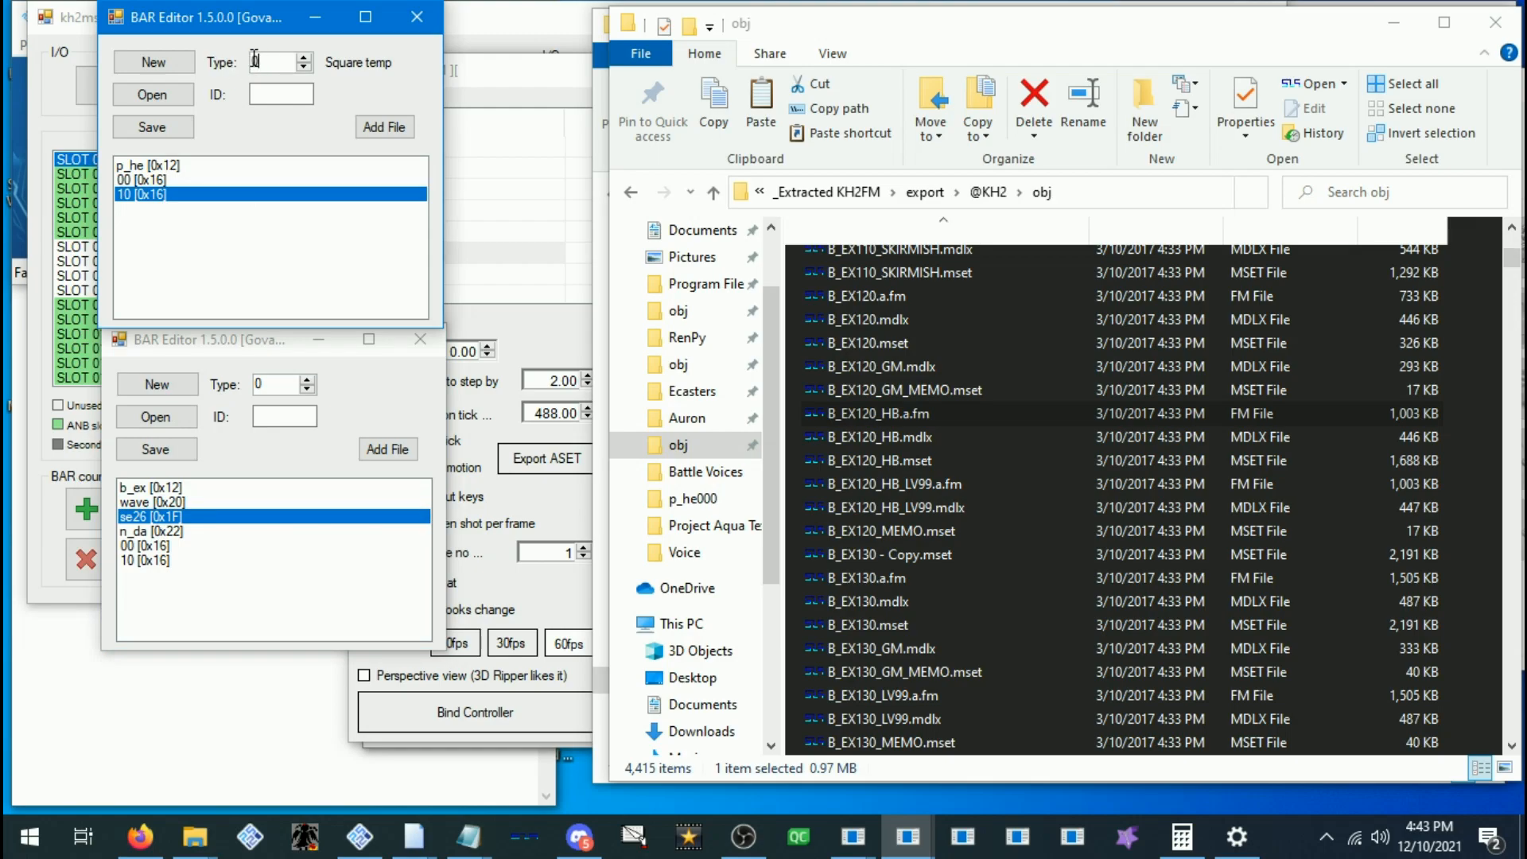
{"action": "type", "text": "20"}
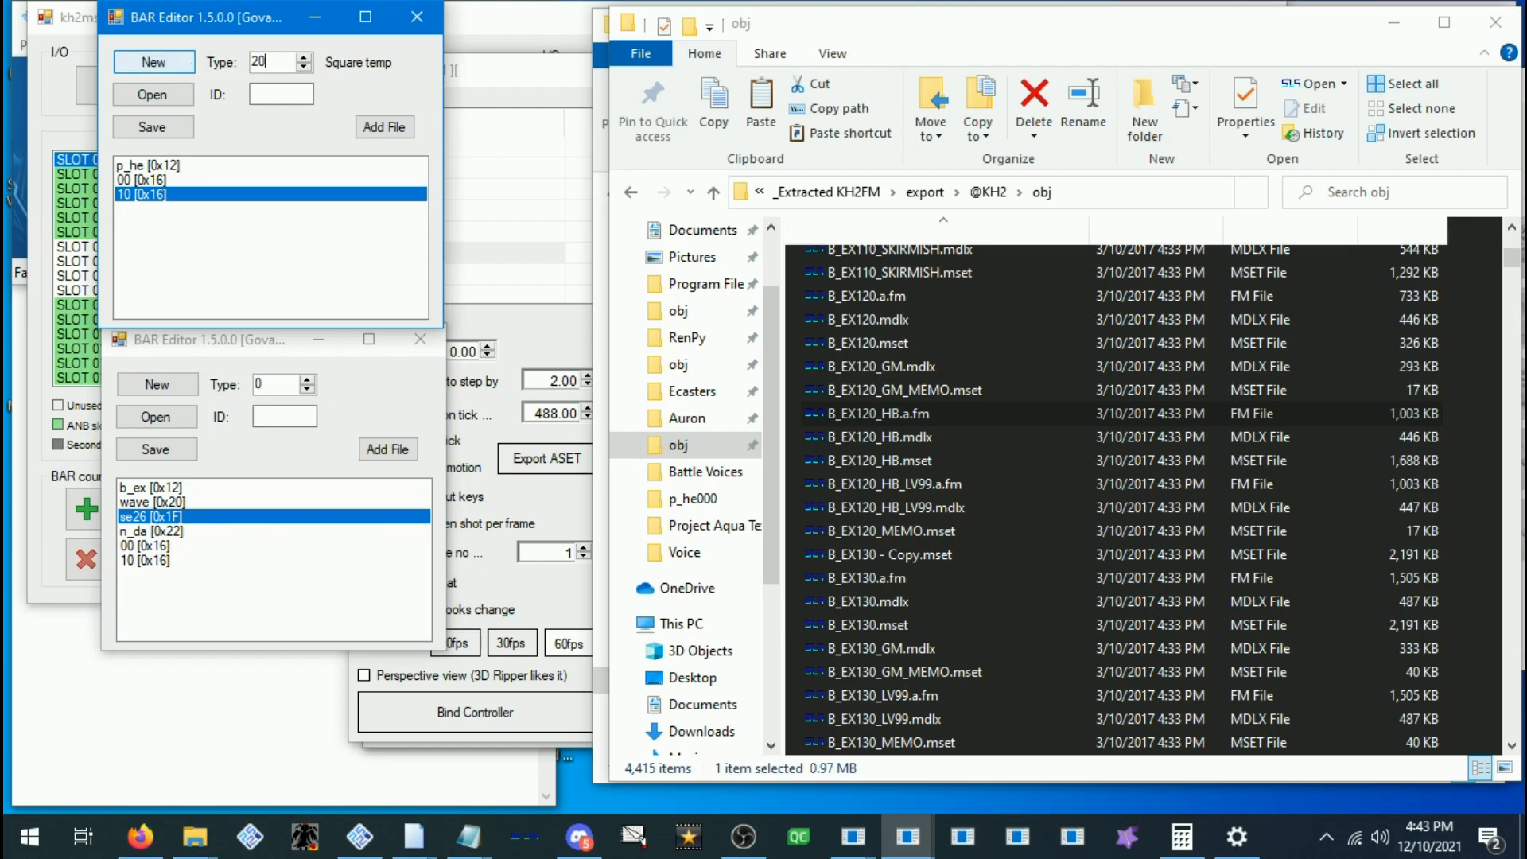
{"action": "key", "text": "Tab"}
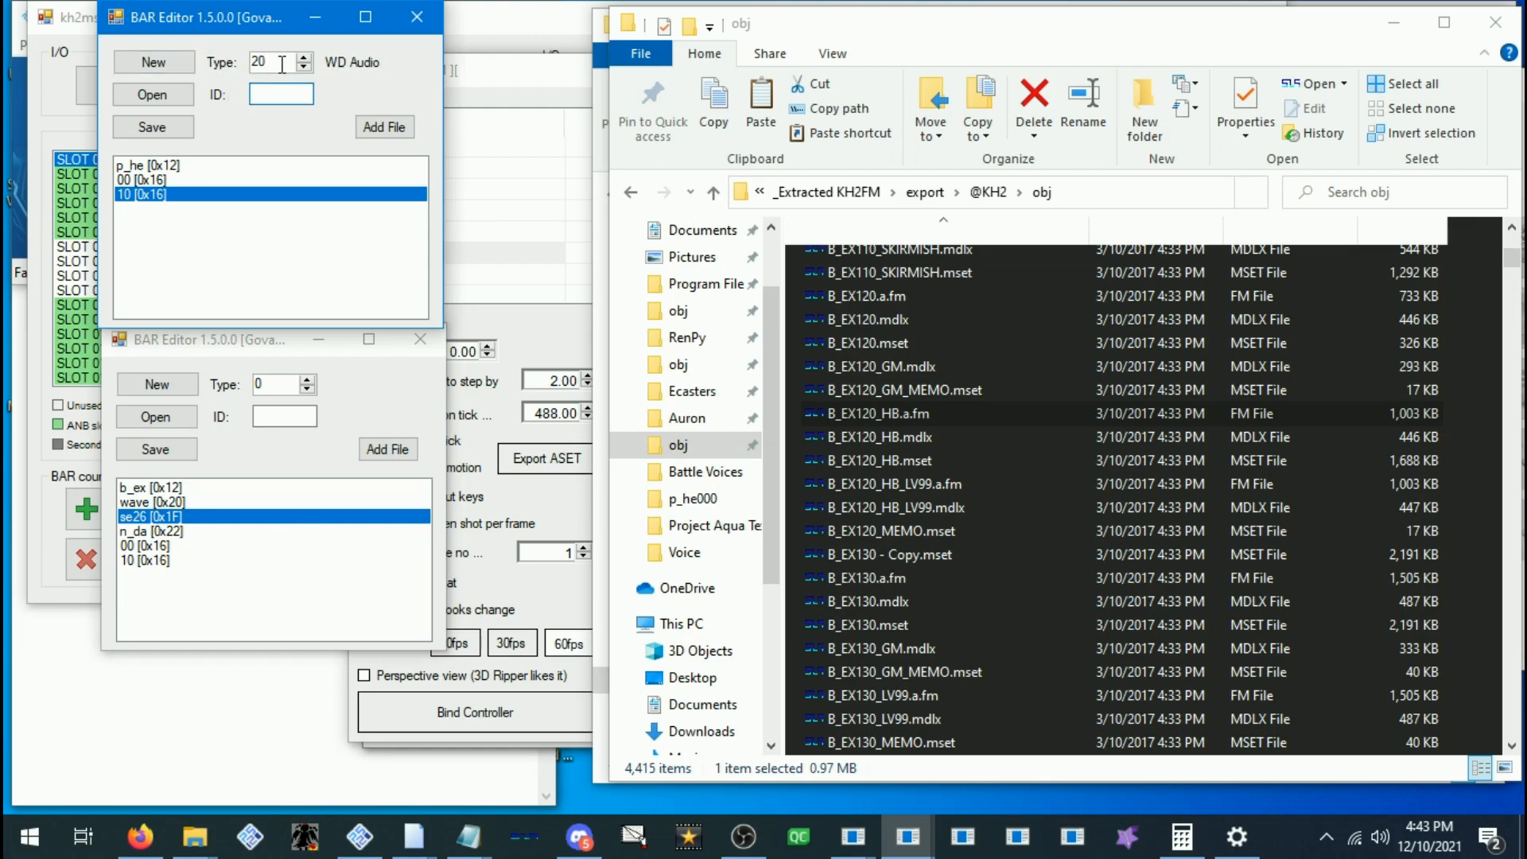
{"action": "key", "text": "shift+Tab"}
{"action": "type", "text": "1F"}
{"action": "left_click", "coordinate": [291, 96]}
Compare the b_ex [0x12] entry of B_EX120_HB.a.fm with its paired wave and se26 audio entries
{"action": "left_click", "coordinate": [209, 346]}
{"action": "left_click", "coordinate": [171, 179]}
{"action": "left_click", "coordinate": [169, 487]}
{"action": "left_click", "coordinate": [158, 502]}
{"action": "left_click", "coordinate": [161, 516]}
{"action": "left_click", "coordinate": [159, 502]}
{"action": "left_click", "coordinate": [163, 516]}
{"action": "left_click", "coordinate": [167, 502]}
{"action": "left_click", "coordinate": [172, 516]}
{"action": "left_click", "coordinate": [187, 488]}
{"action": "left_click", "coordinate": [182, 504]}
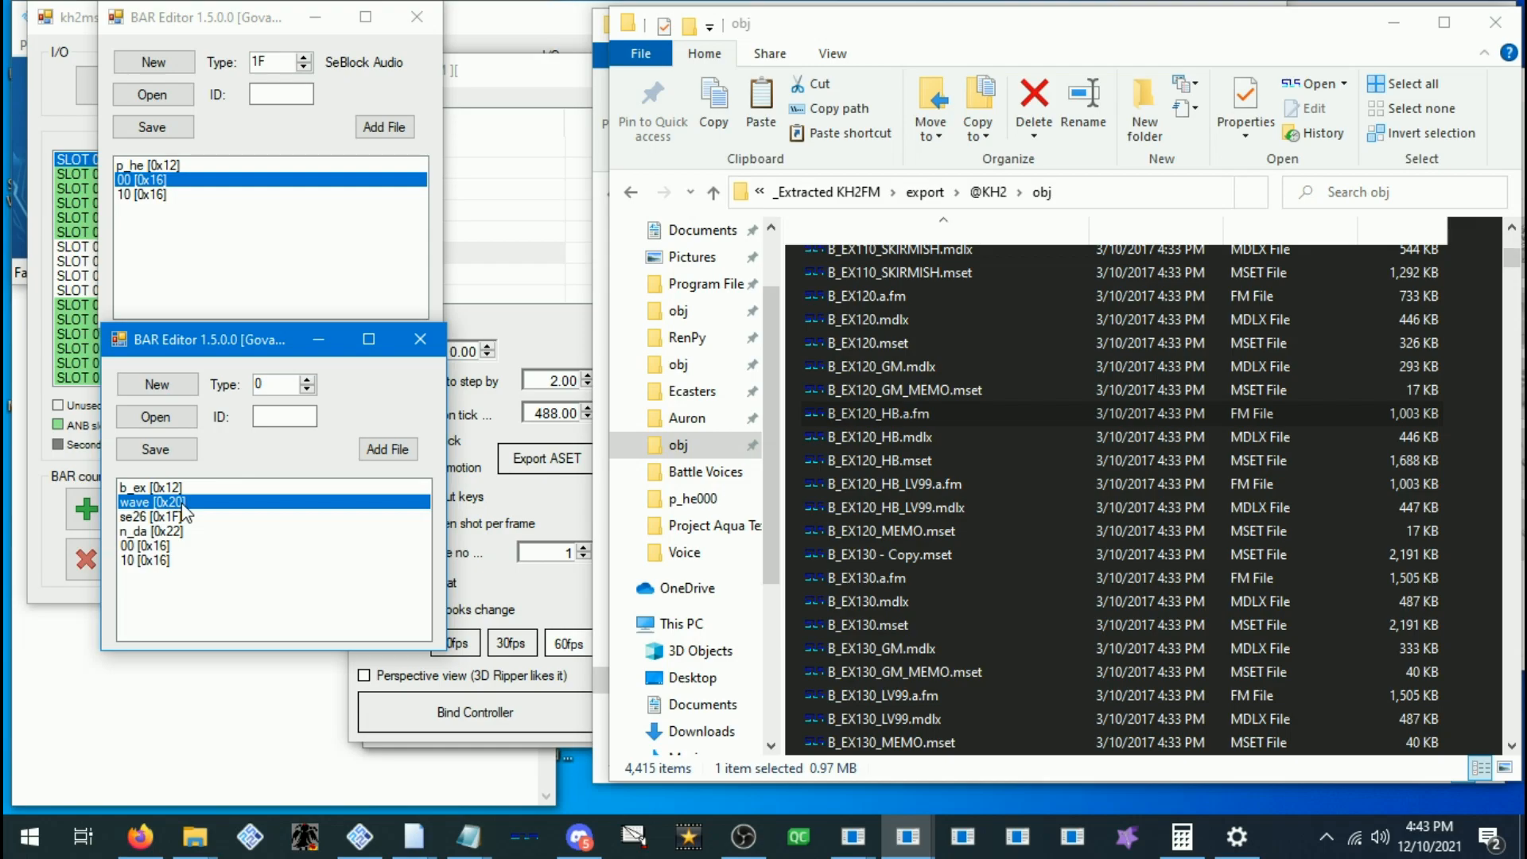
Load another b_ex boss's .a.fm file from the obj folder into the second BAR Editor window and inspect its sound entries
{"action": "left_click", "coordinate": [910, 475]}
{"action": "scroll", "coordinate": [910, 476], "scroll_direction": "down", "scroll_amount": 2}
{"action": "left_click", "coordinate": [888, 432]}
{"action": "left_click_drag", "start_coordinate": [735, 444], "coordinate": [151, 434]}
{"action": "left_click", "coordinate": [178, 515]}
{"action": "left_click_drag", "start_coordinate": [162, 534], "coordinate": [180, 506]}
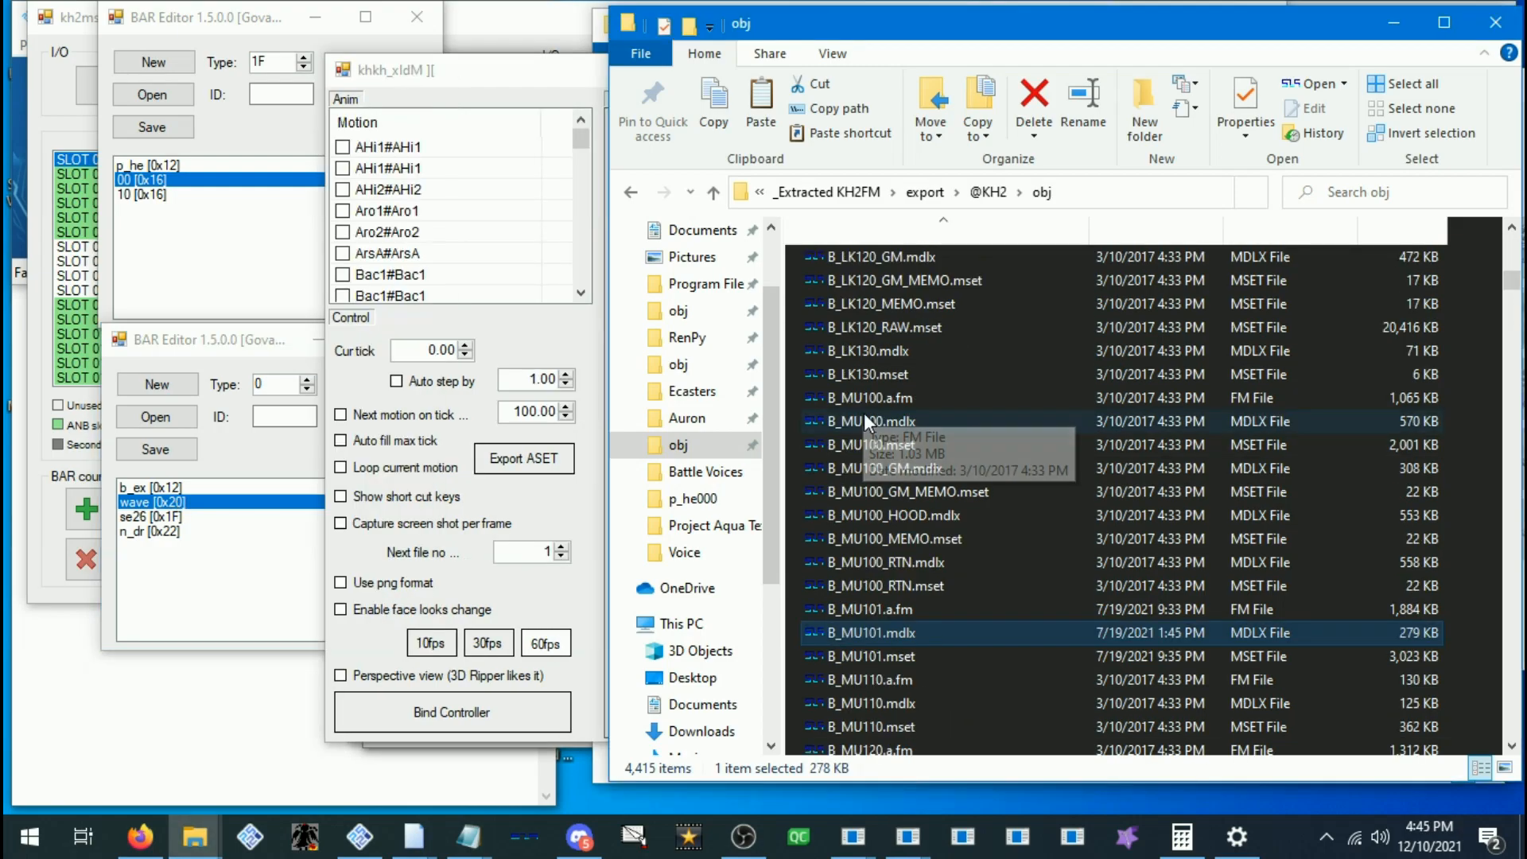
Preview B_MU100.mdlx in khkh_xldM and load B_MU100.a.fm into the second BAR Editor window
{"action": "left_click_drag", "start_coordinate": [860, 419], "coordinate": [498, 220]}
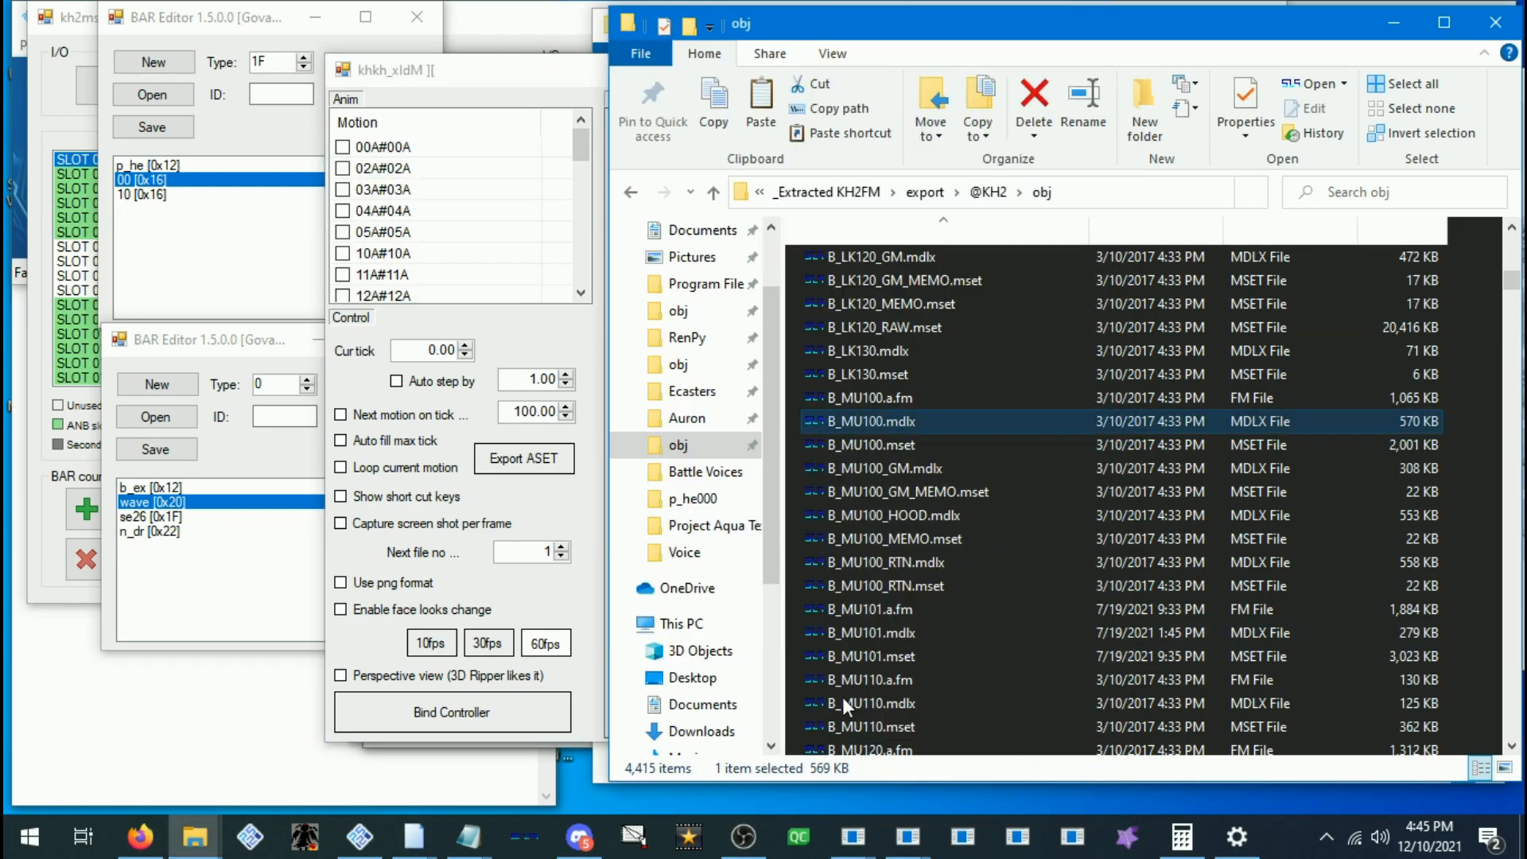
{"action": "left_click", "coordinate": [1102, 765]}
{"action": "left_click", "coordinate": [221, 356]}
{"action": "left_click_drag", "start_coordinate": [901, 405], "coordinate": [179, 417]}
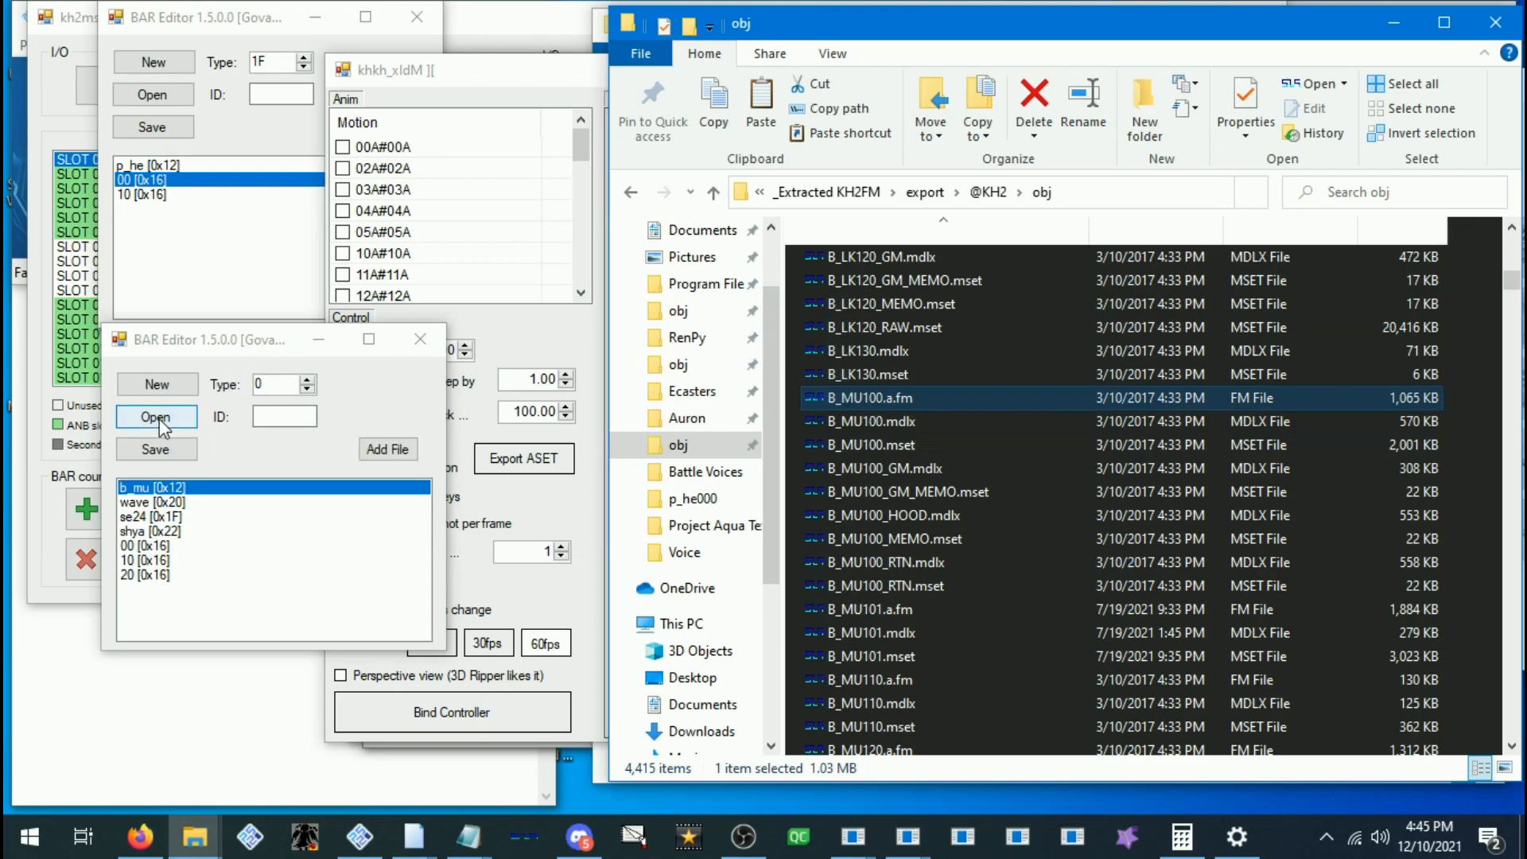
Extract the wave [0x20] and se24 [0x1F] entries of B_MU100.a.fm into the Auron folder as wave [0x20].wd and se24 [0x1F].seb
{"action": "right_click", "coordinate": [158, 503]}
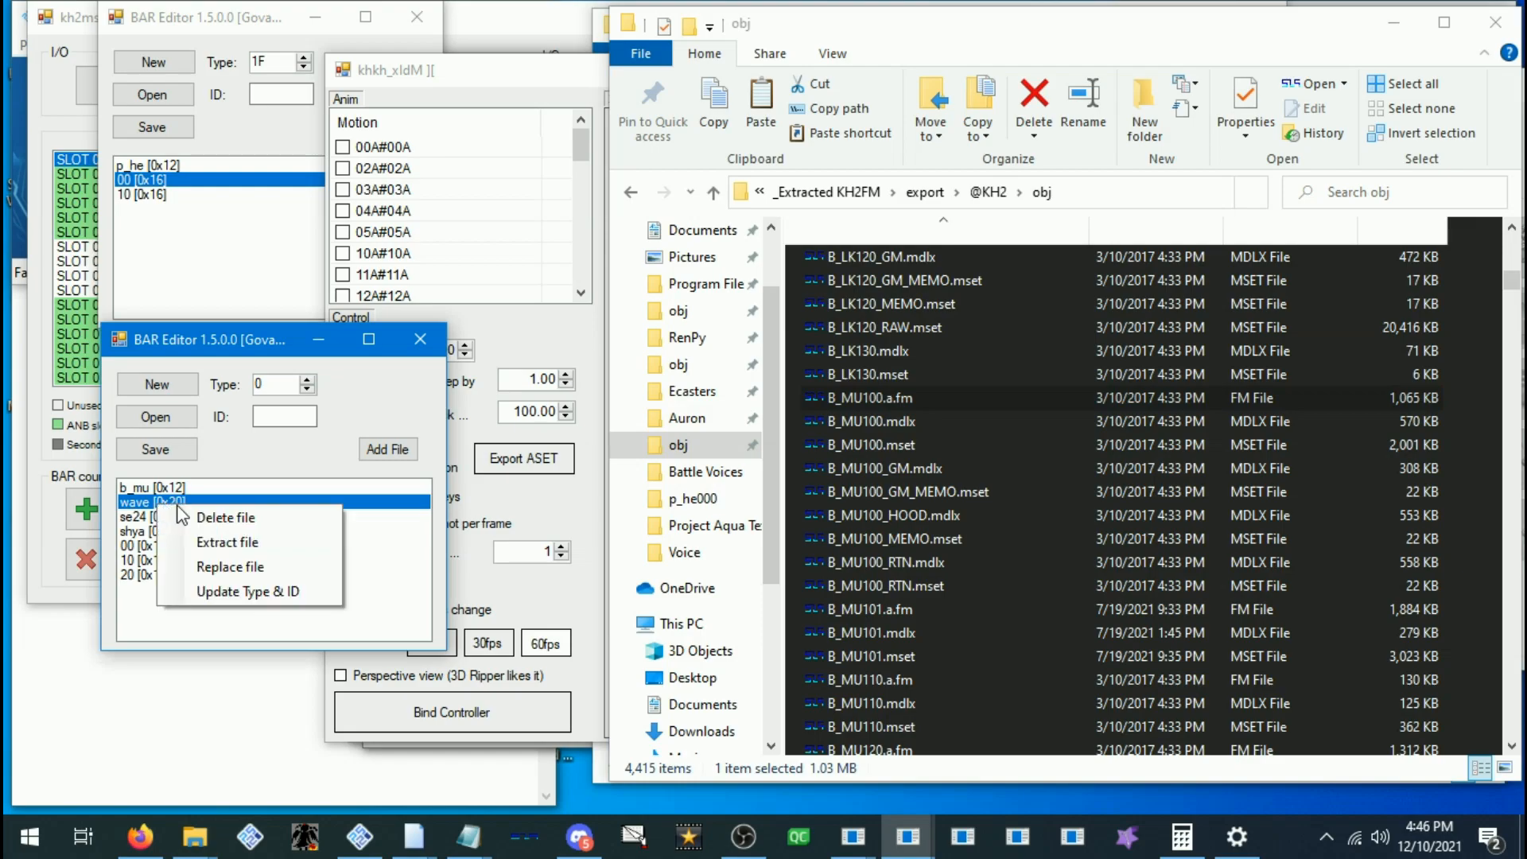
{"action": "left_click", "coordinate": [243, 543]}
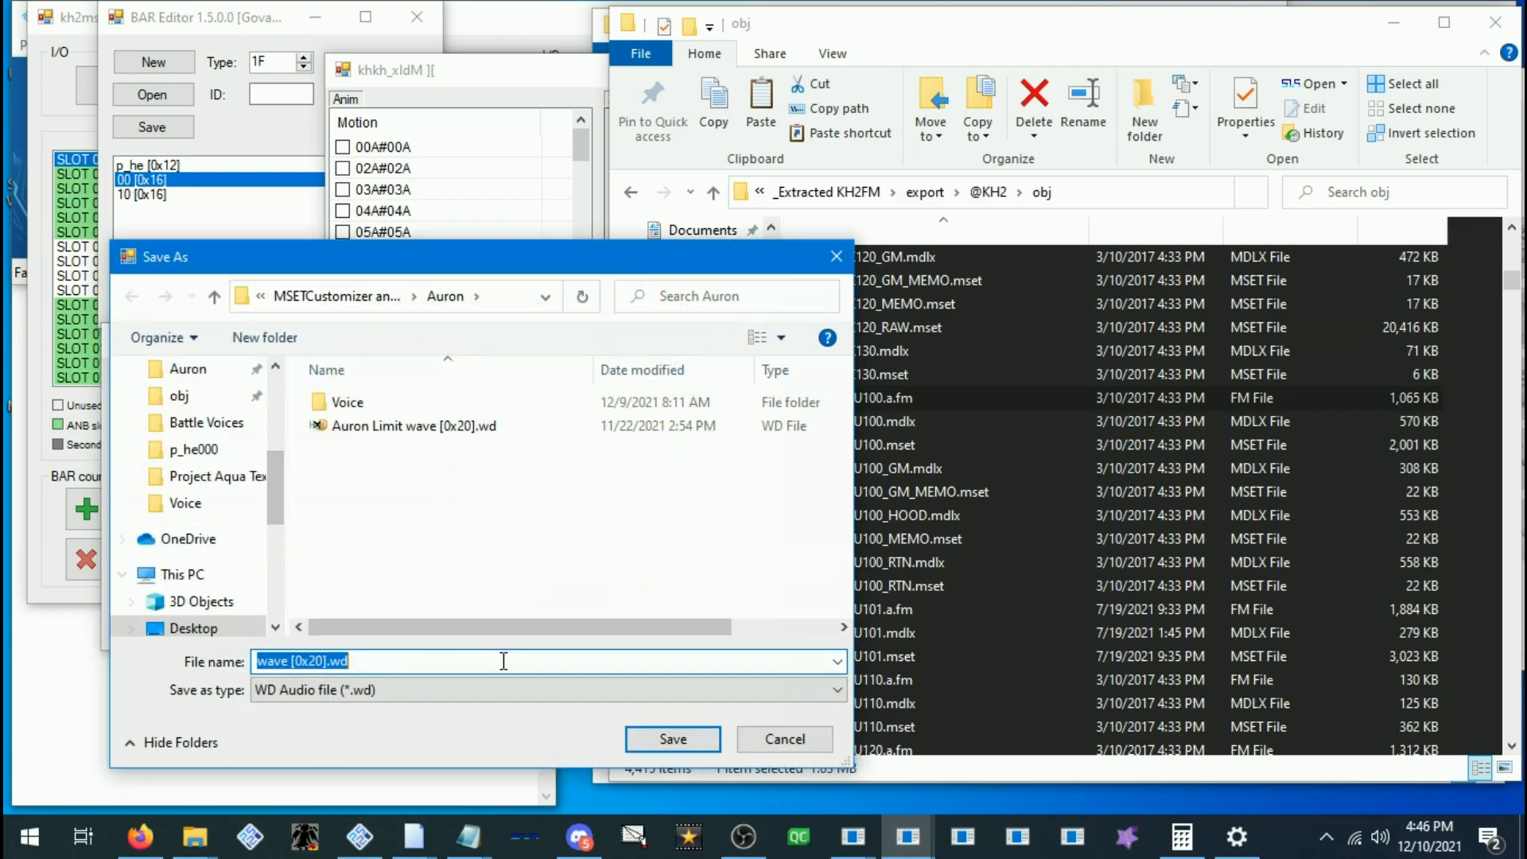
{"action": "left_click", "coordinate": [673, 739]}
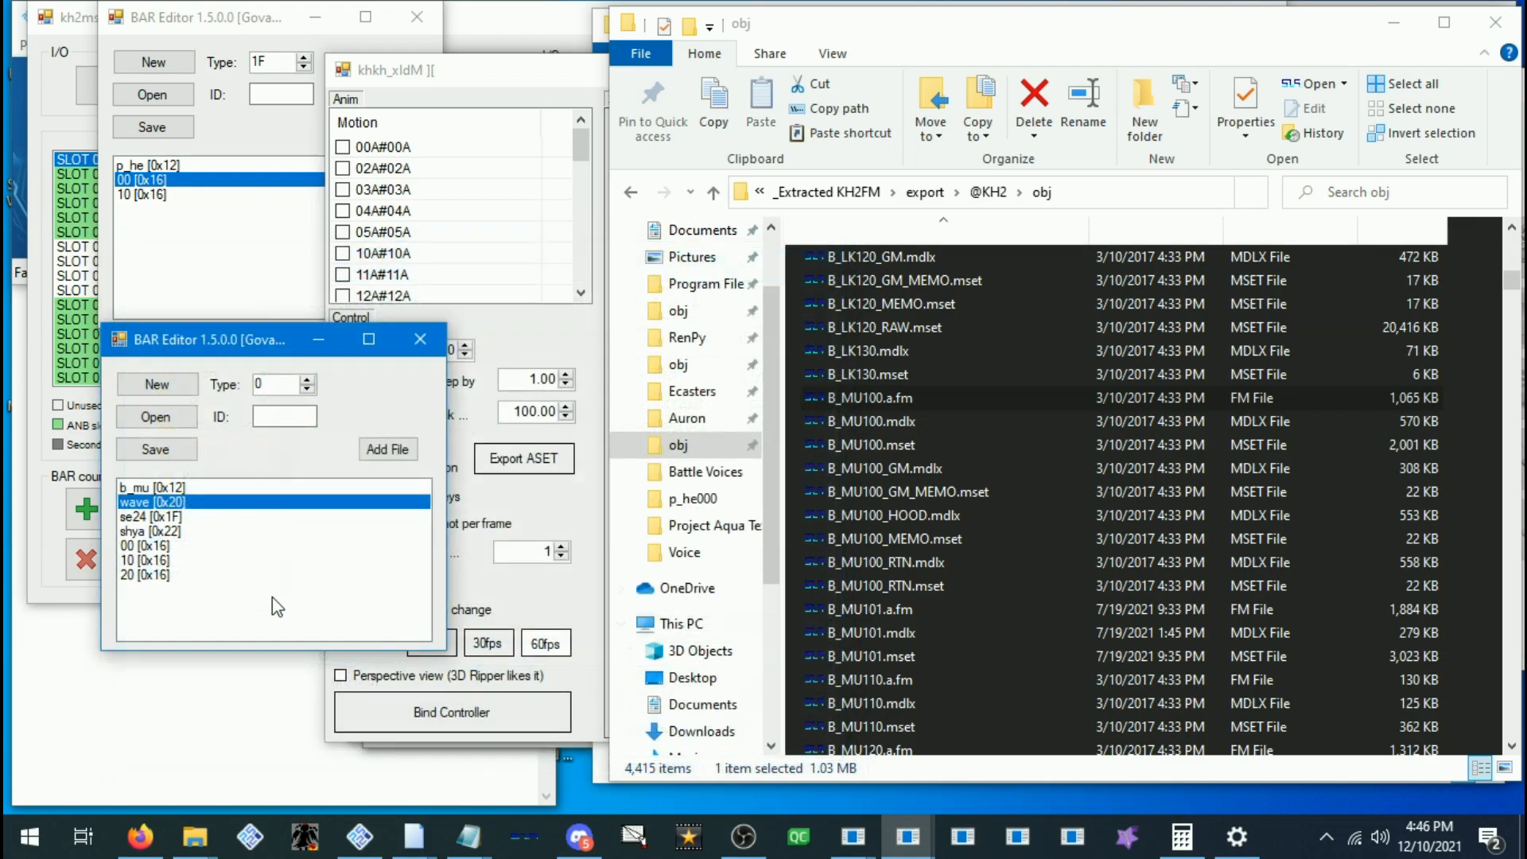
{"action": "right_click", "coordinate": [195, 517]}
{"action": "left_click", "coordinate": [252, 556]}
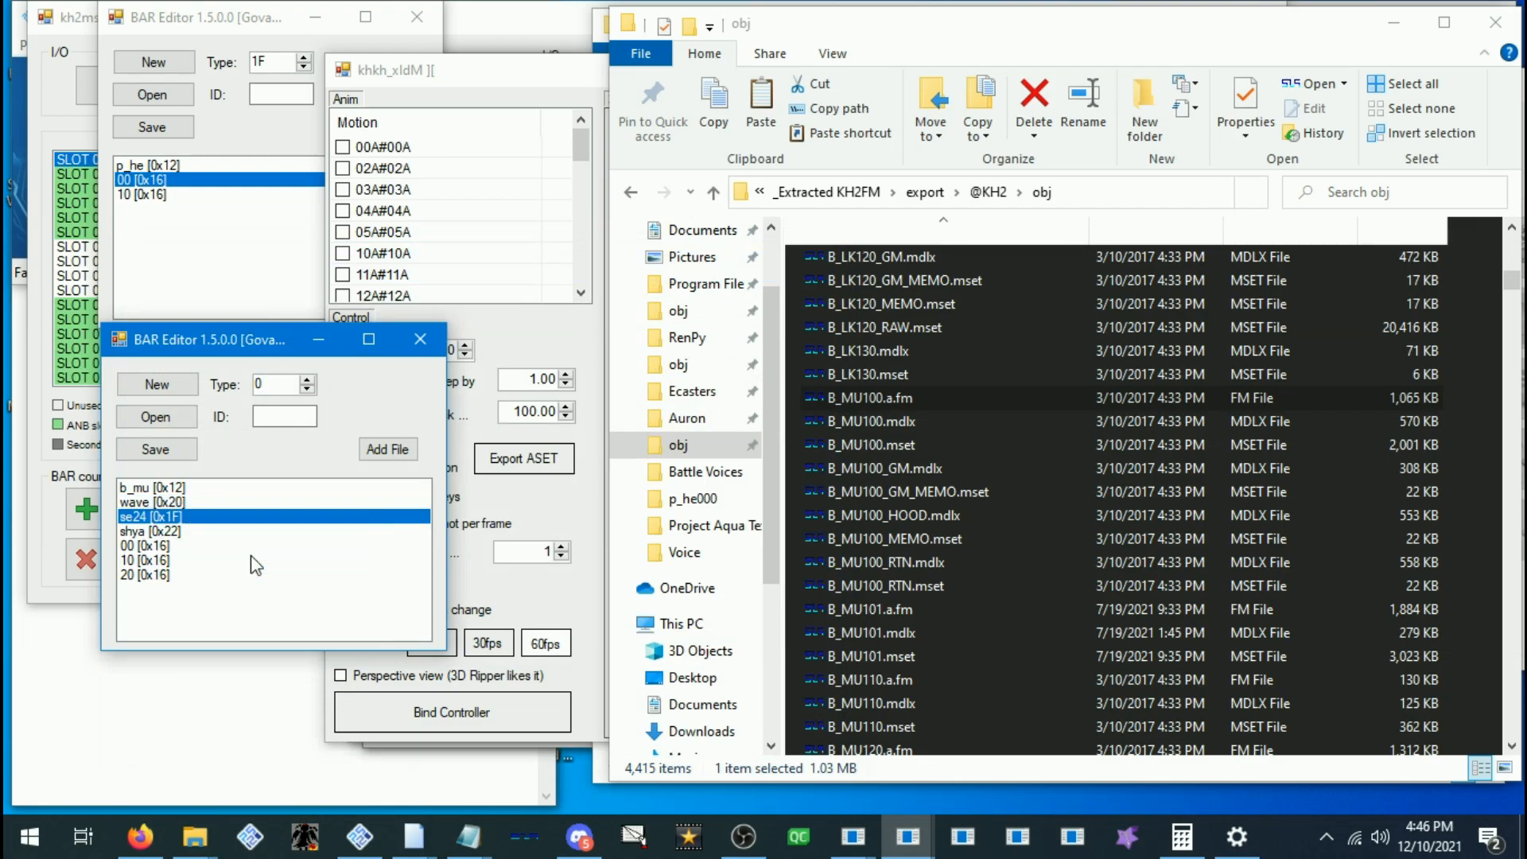
{"action": "left_click", "coordinate": [646, 746]}
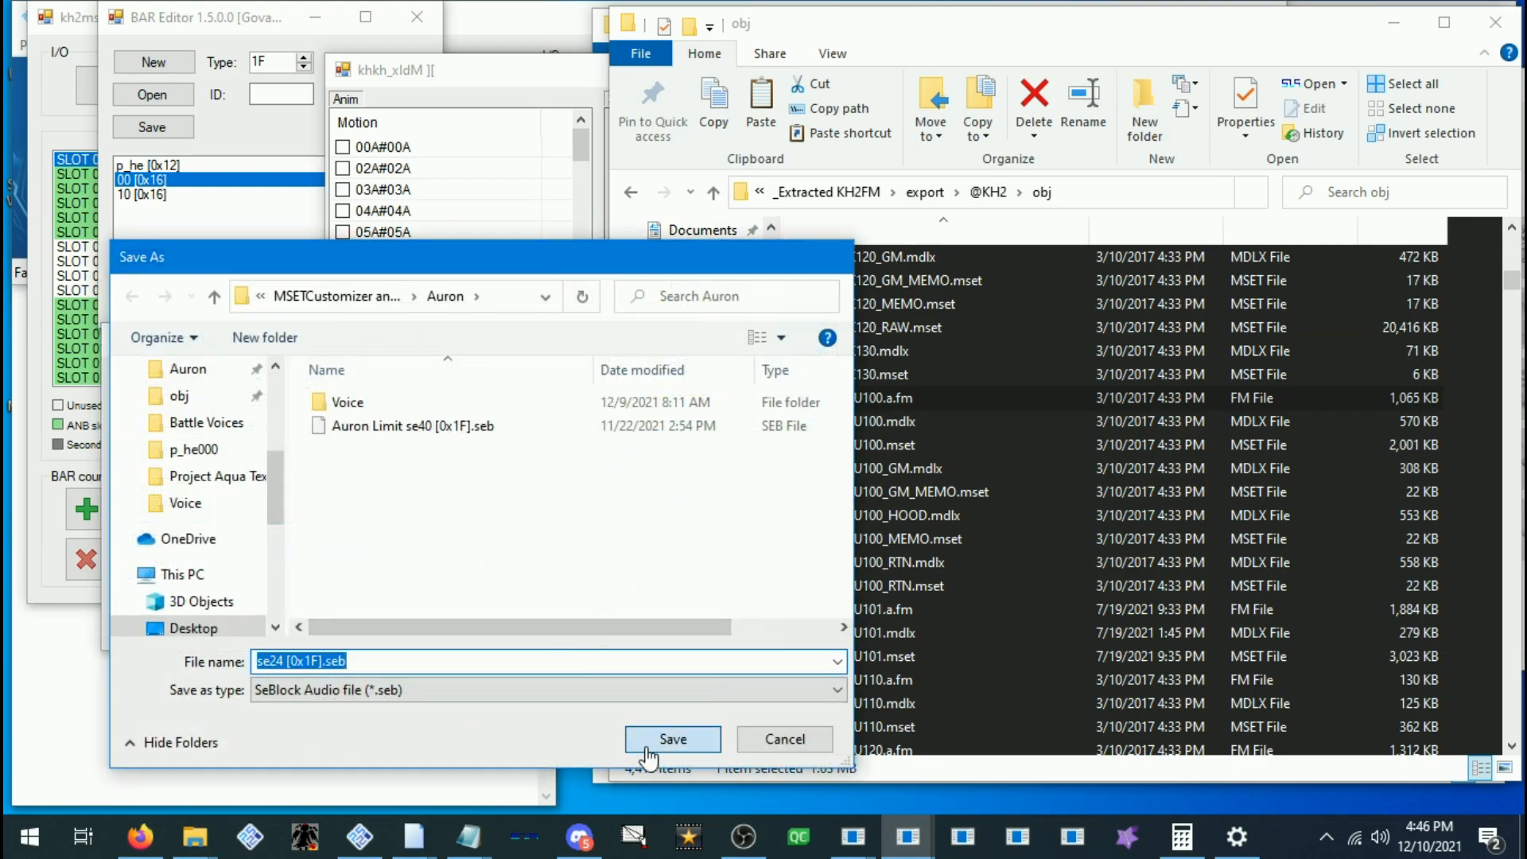
Add the extracted wave file to AuronComplete.a.fm as a type 20 entry with the ID wave
{"action": "left_click", "coordinate": [168, 182]}
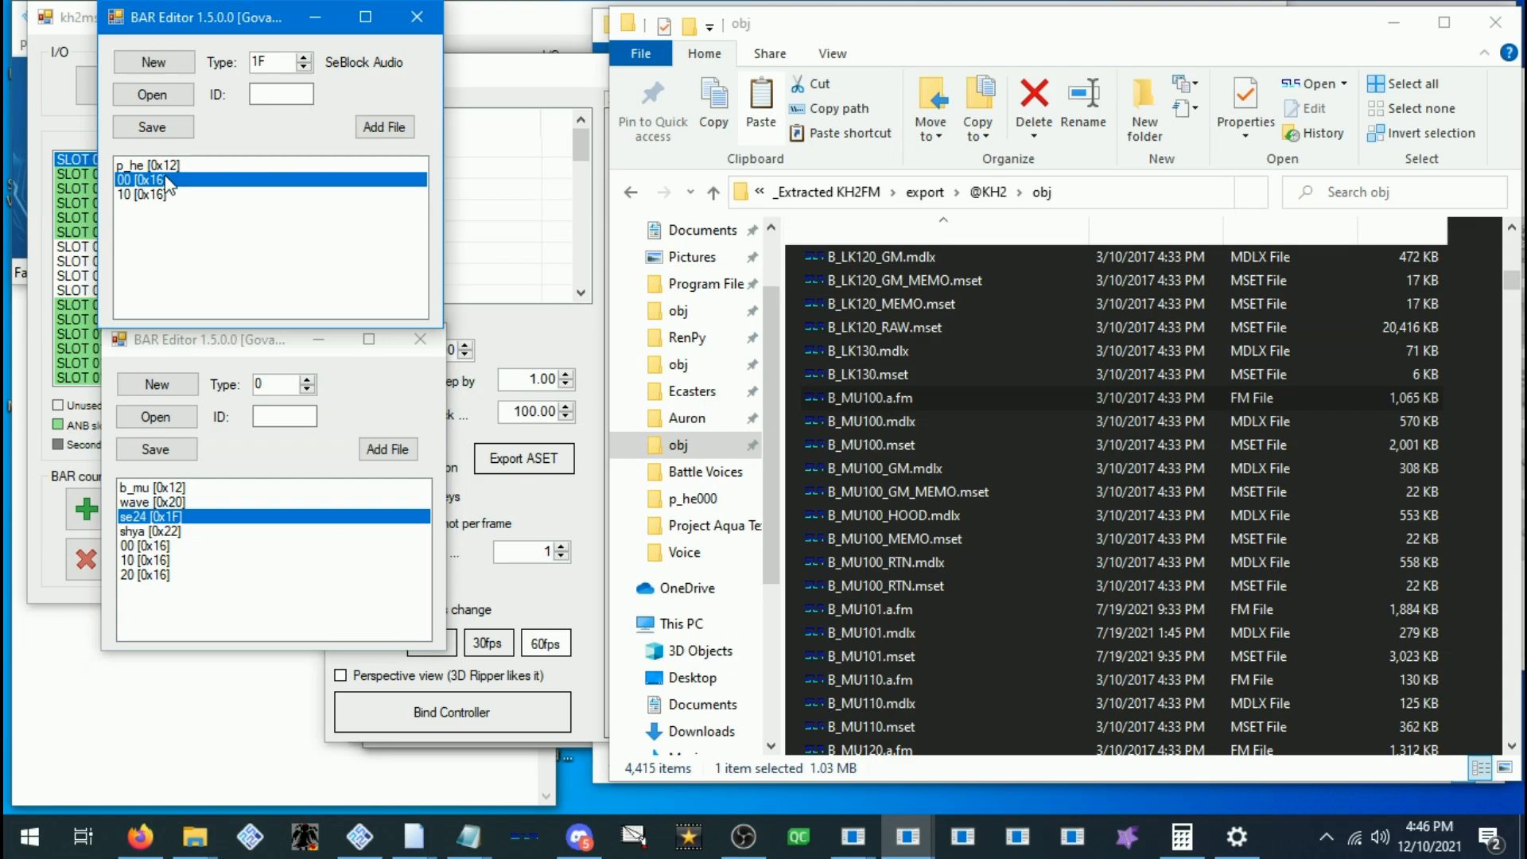
{"action": "left_click", "coordinate": [148, 195]}
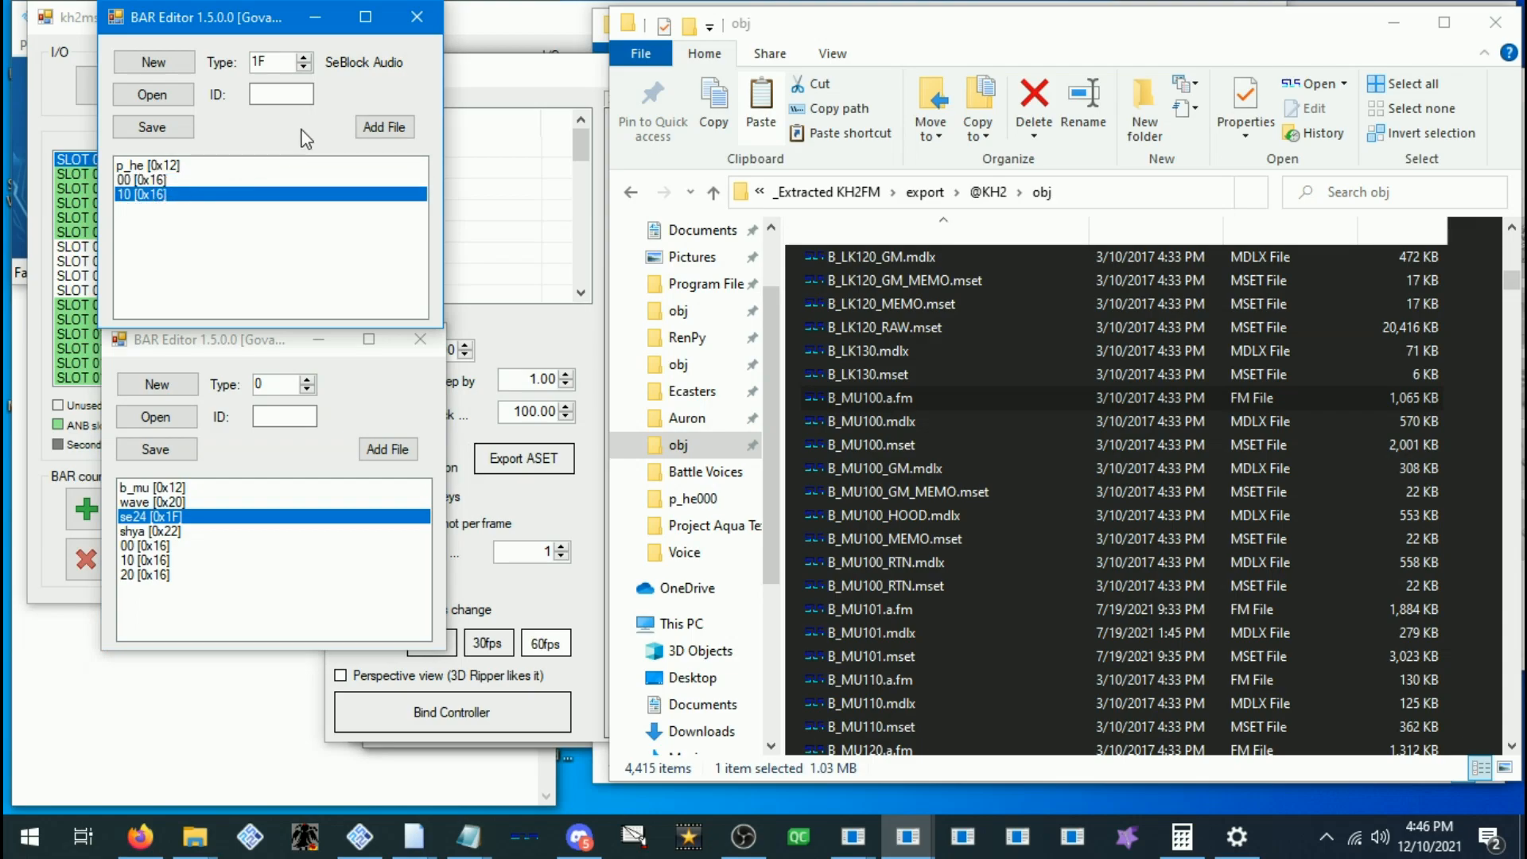
{"action": "double_click", "coordinate": [261, 62]}
{"action": "type", "text": "20"}
{"action": "left_click", "coordinate": [283, 93]}
{"action": "type", "text": "wav"}
{"action": "left_click", "coordinate": [385, 127]}
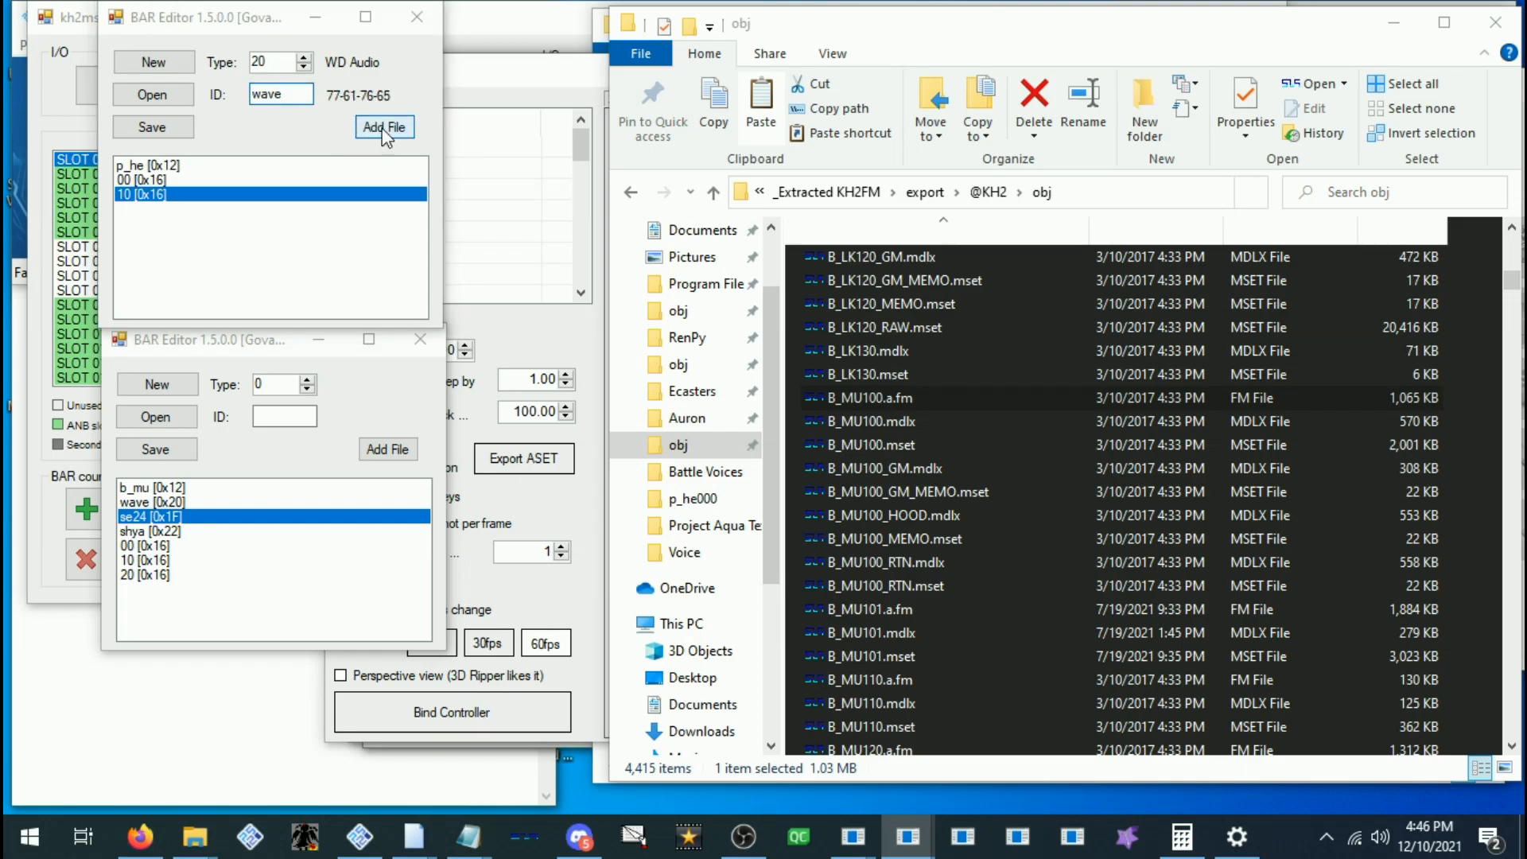
{"action": "double_click", "coordinate": [369, 248]}
Add the extracted se24 audio file to AuronComplete.a.fm as a type 1F entry with a blank ID
{"action": "double_click", "coordinate": [260, 62]}
{"action": "type", "text": "1F"}
{"action": "left_click", "coordinate": [280, 96]}
{"action": "left_click", "coordinate": [384, 127]}
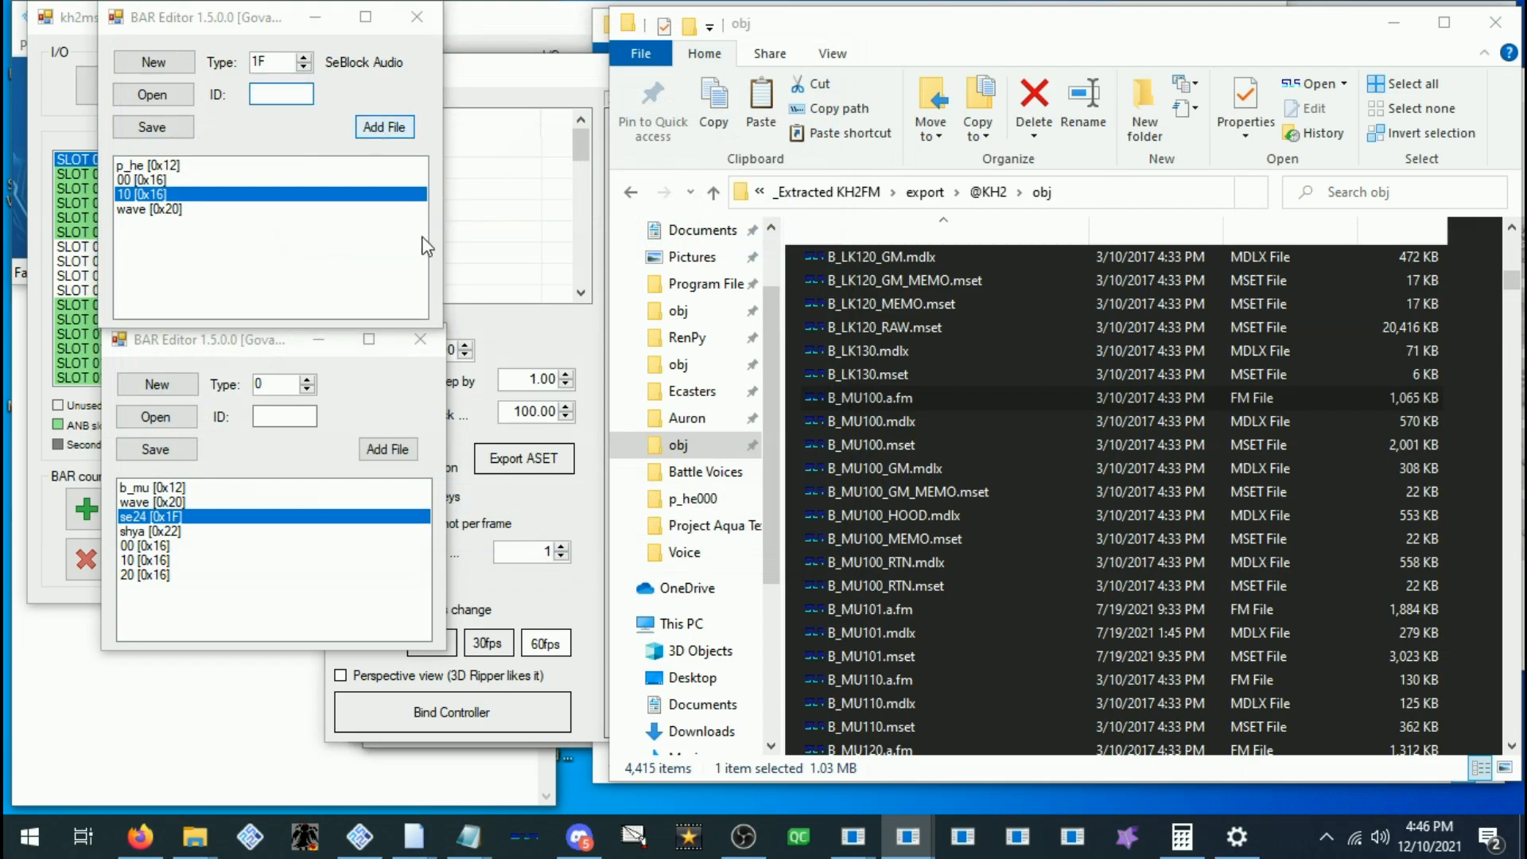
{"action": "double_click", "coordinate": [385, 245]}
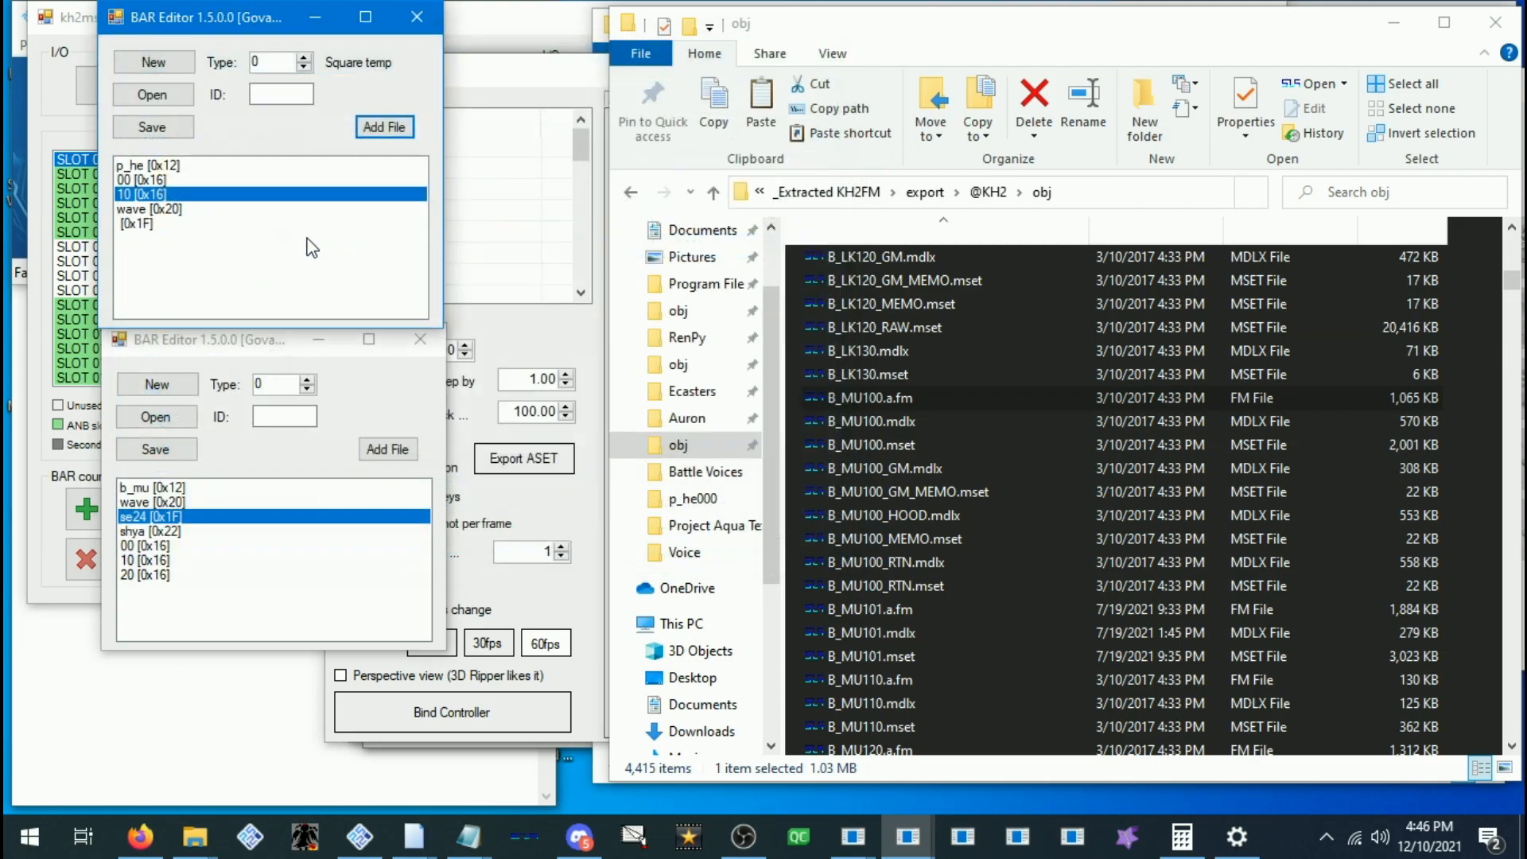
Update the unnamed 0x1F entry in AuronComplete.a.fm to the ID se24 and type 1F
{"action": "left_click", "coordinate": [150, 224]}
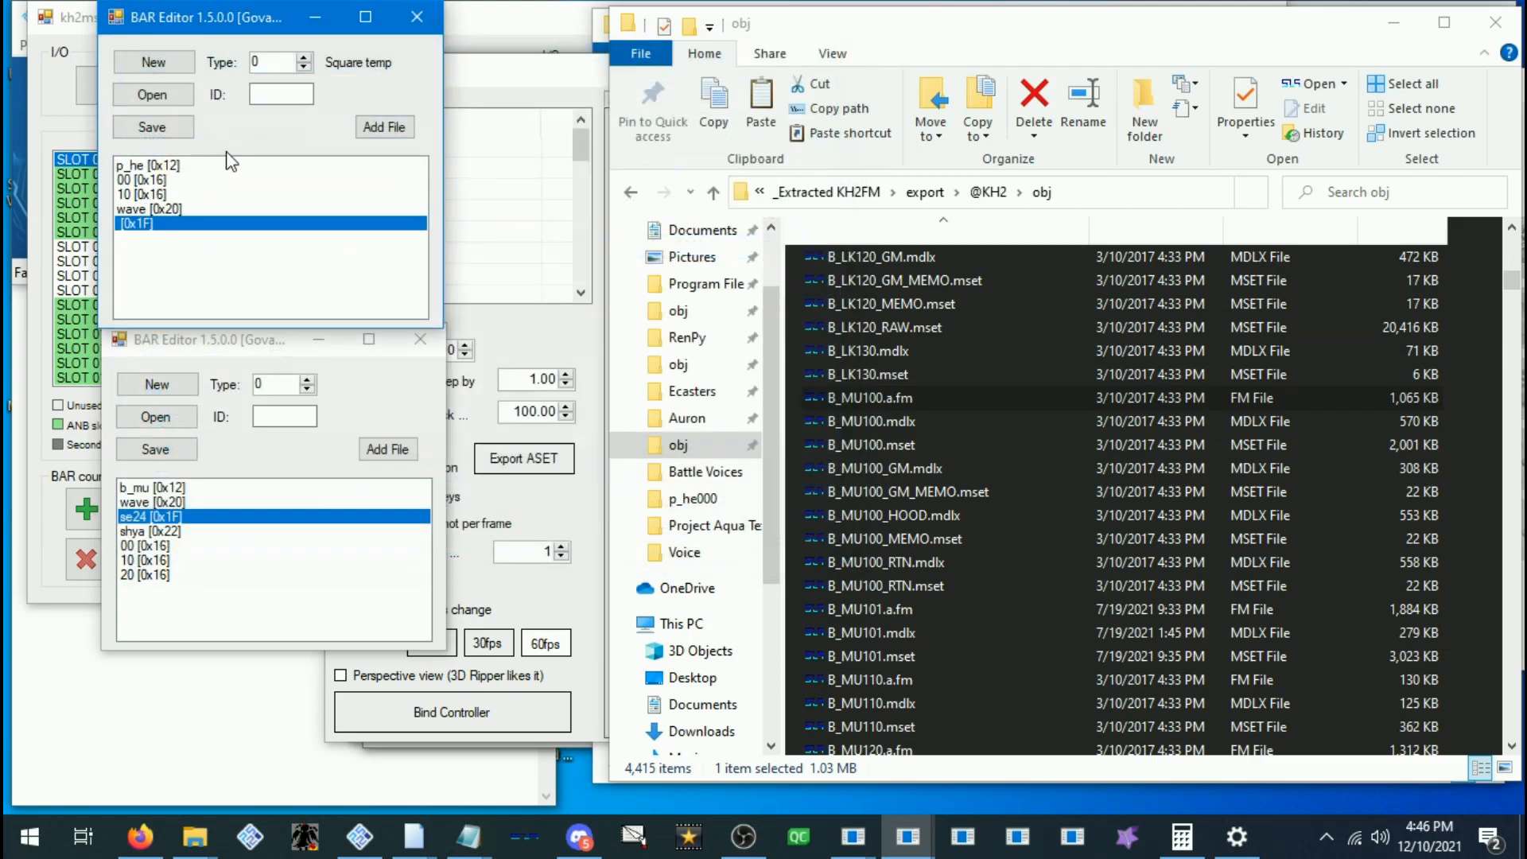
{"action": "left_click", "coordinate": [256, 96]}
{"action": "type", "text": "se24"}
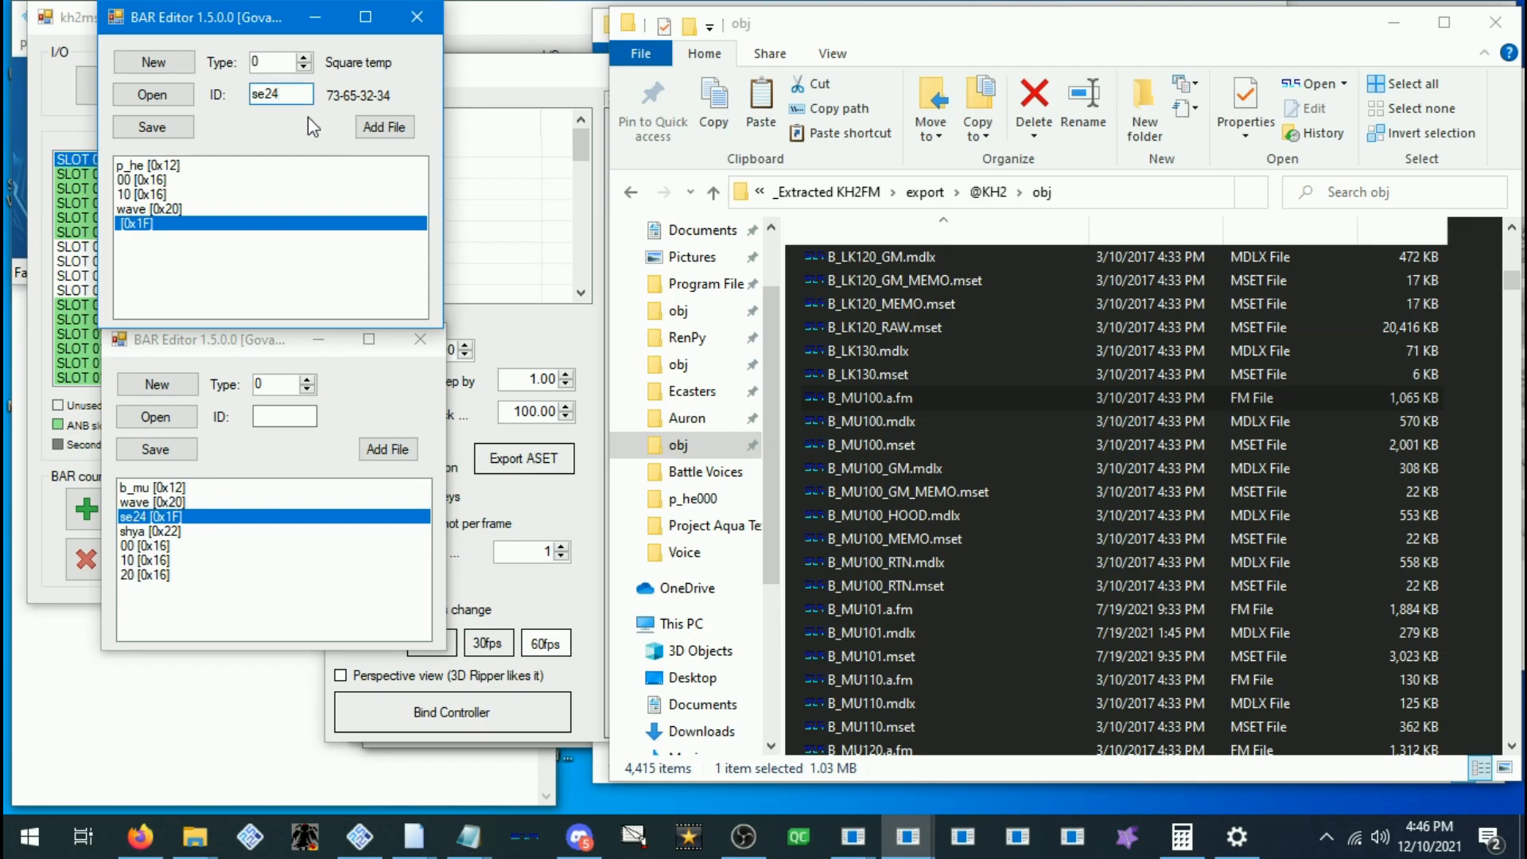
{"action": "double_click", "coordinate": [279, 62]}
{"action": "type", "text": "1f"}
{"action": "right_click", "coordinate": [130, 225]}
{"action": "left_click", "coordinate": [184, 316]}
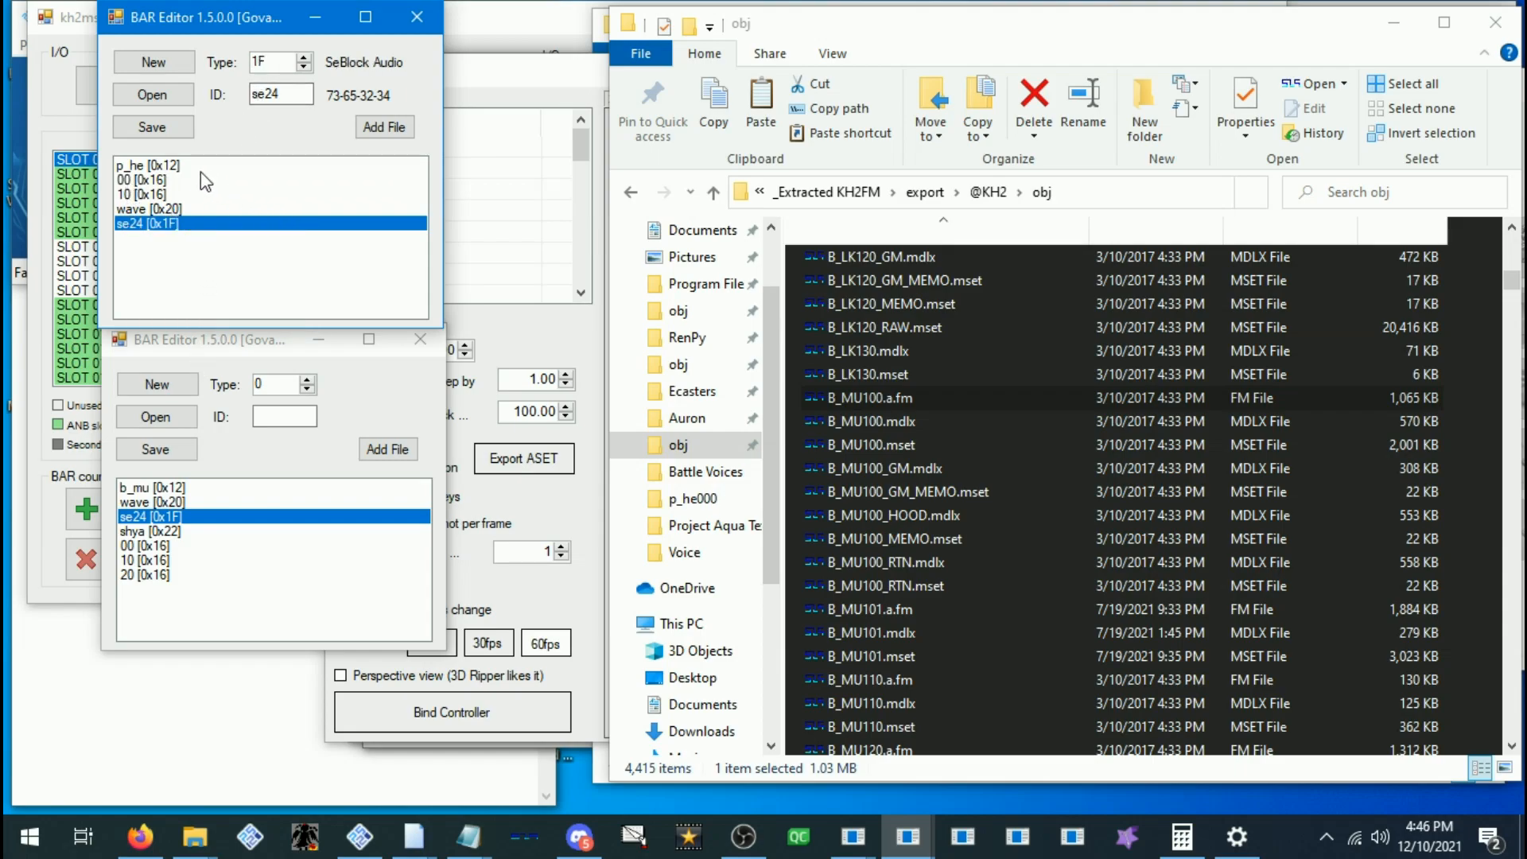
Save the edited archive in the Auron folder as an A.FM Additional file, overwriting AuronComplete.a.fm
{"action": "left_click", "coordinate": [155, 167]}
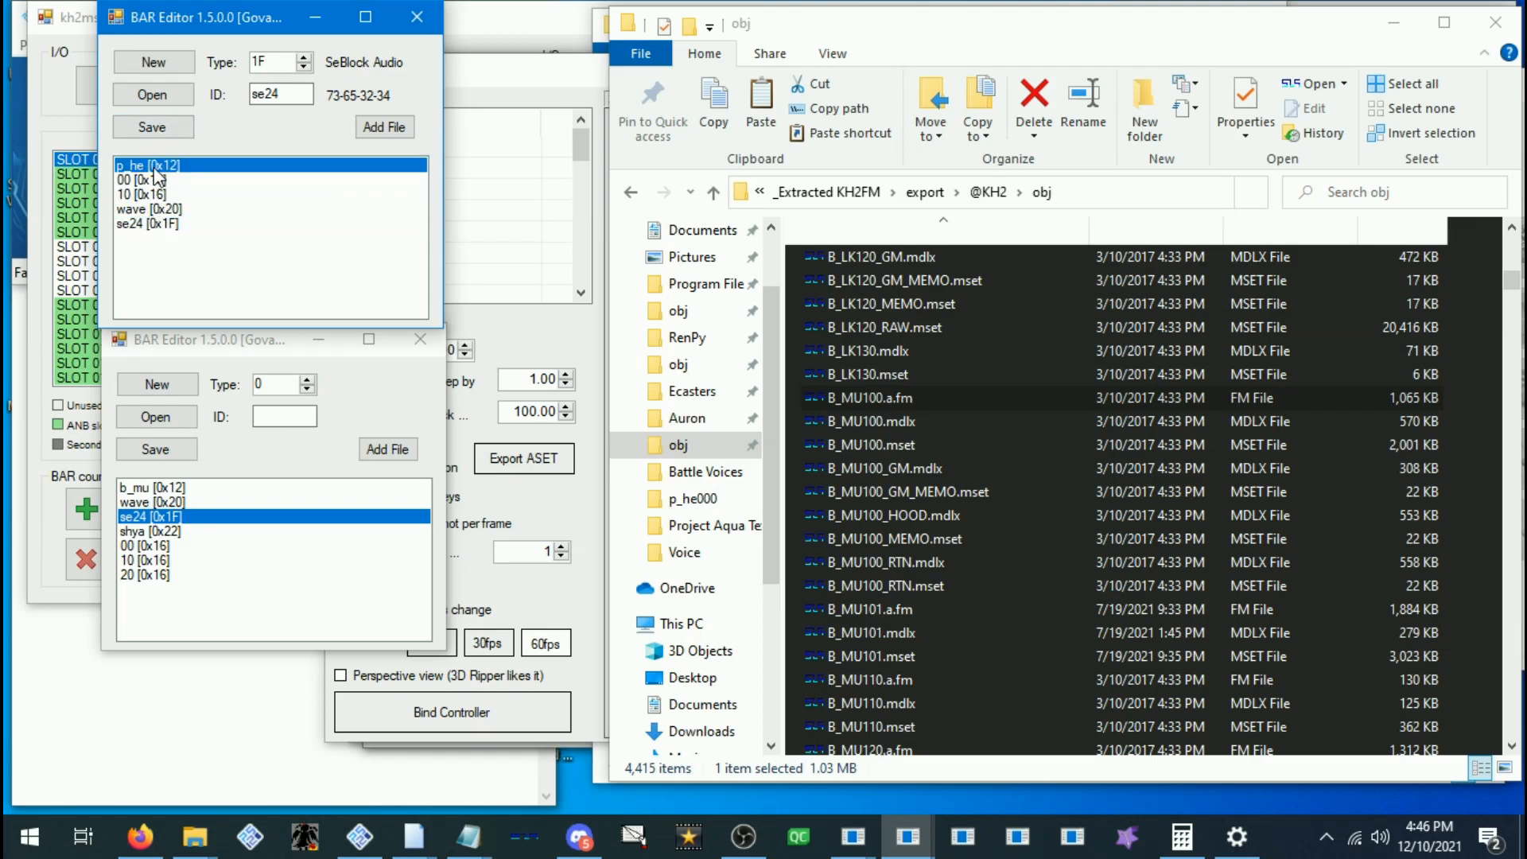
{"action": "left_click", "coordinate": [164, 124]}
{"action": "left_click_drag", "start_coordinate": [232, 57], "coordinate": [442, 67]}
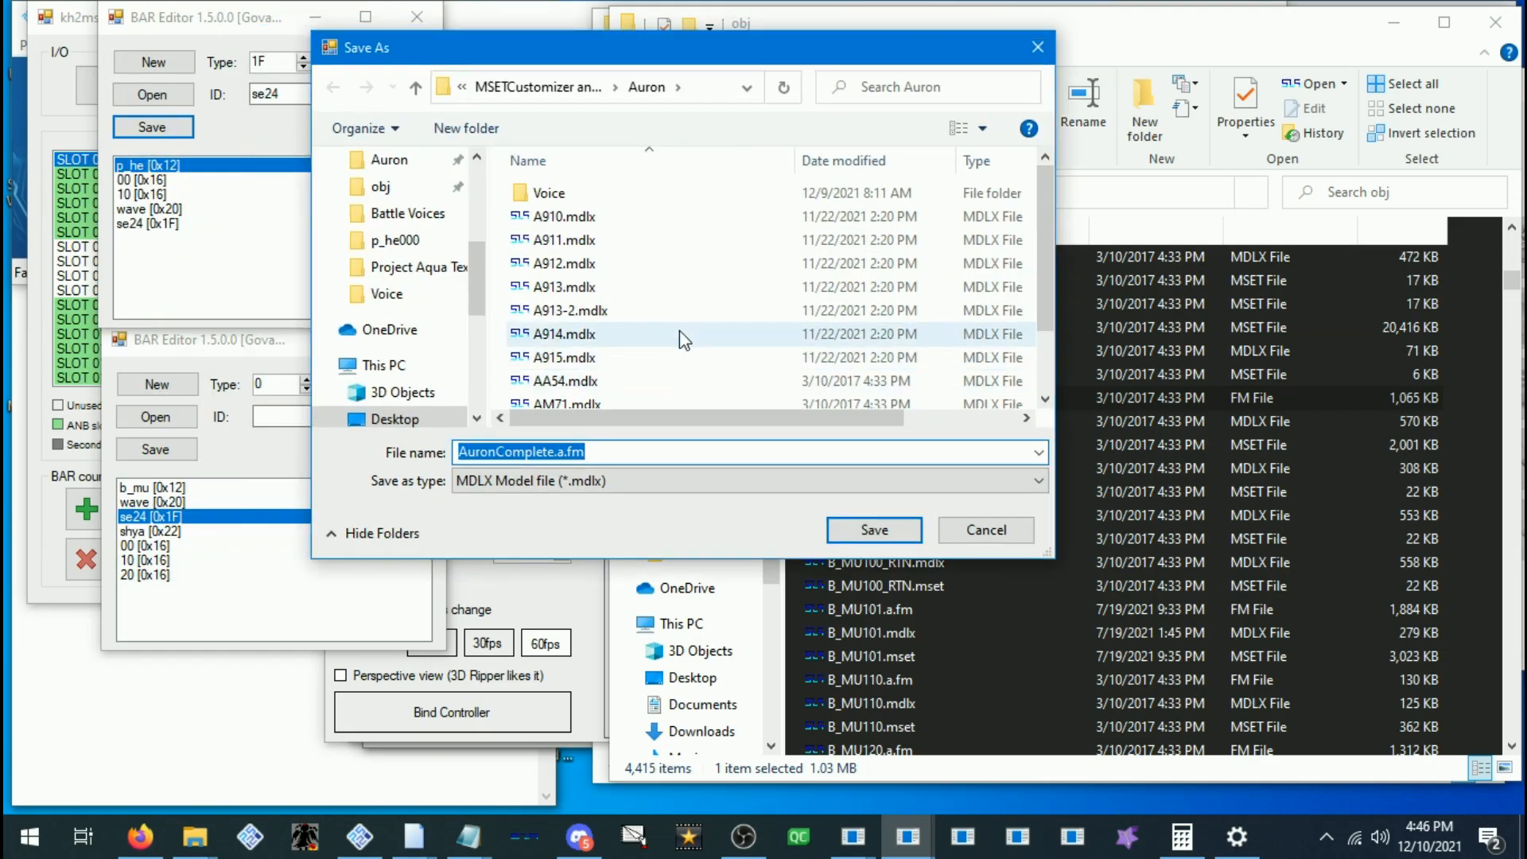
{"action": "scroll", "coordinate": [681, 333], "scroll_direction": "down", "scroll_amount": 1}
{"action": "scroll", "coordinate": [680, 337], "scroll_direction": "up", "scroll_amount": 1}
{"action": "scroll", "coordinate": [680, 331], "scroll_direction": "down", "scroll_amount": 1}
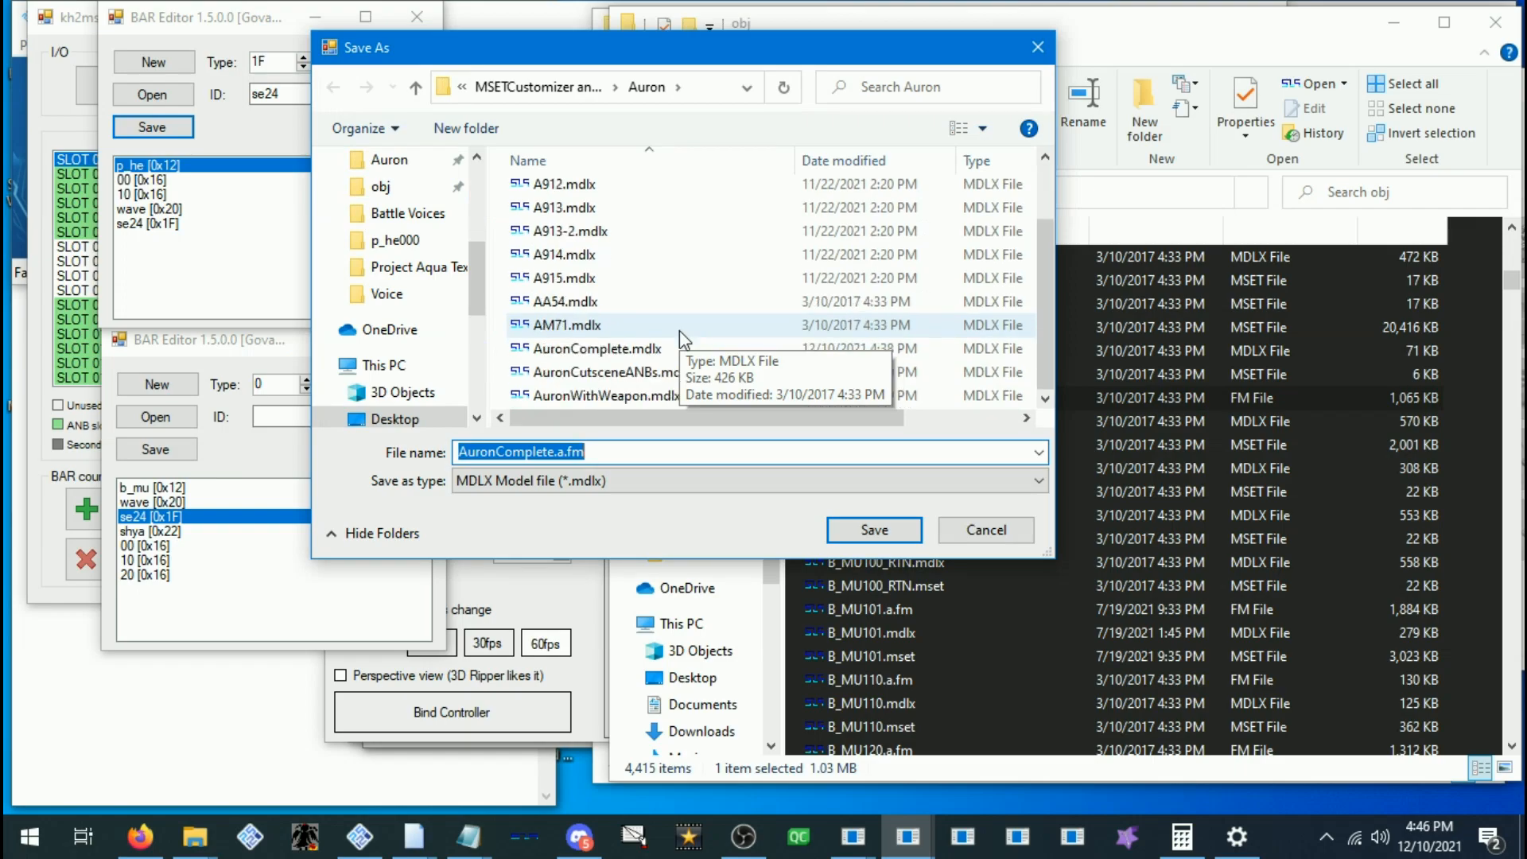
{"action": "left_click", "coordinate": [616, 356]}
{"action": "left_click", "coordinate": [592, 454]}
{"action": "left_click", "coordinate": [595, 487]}
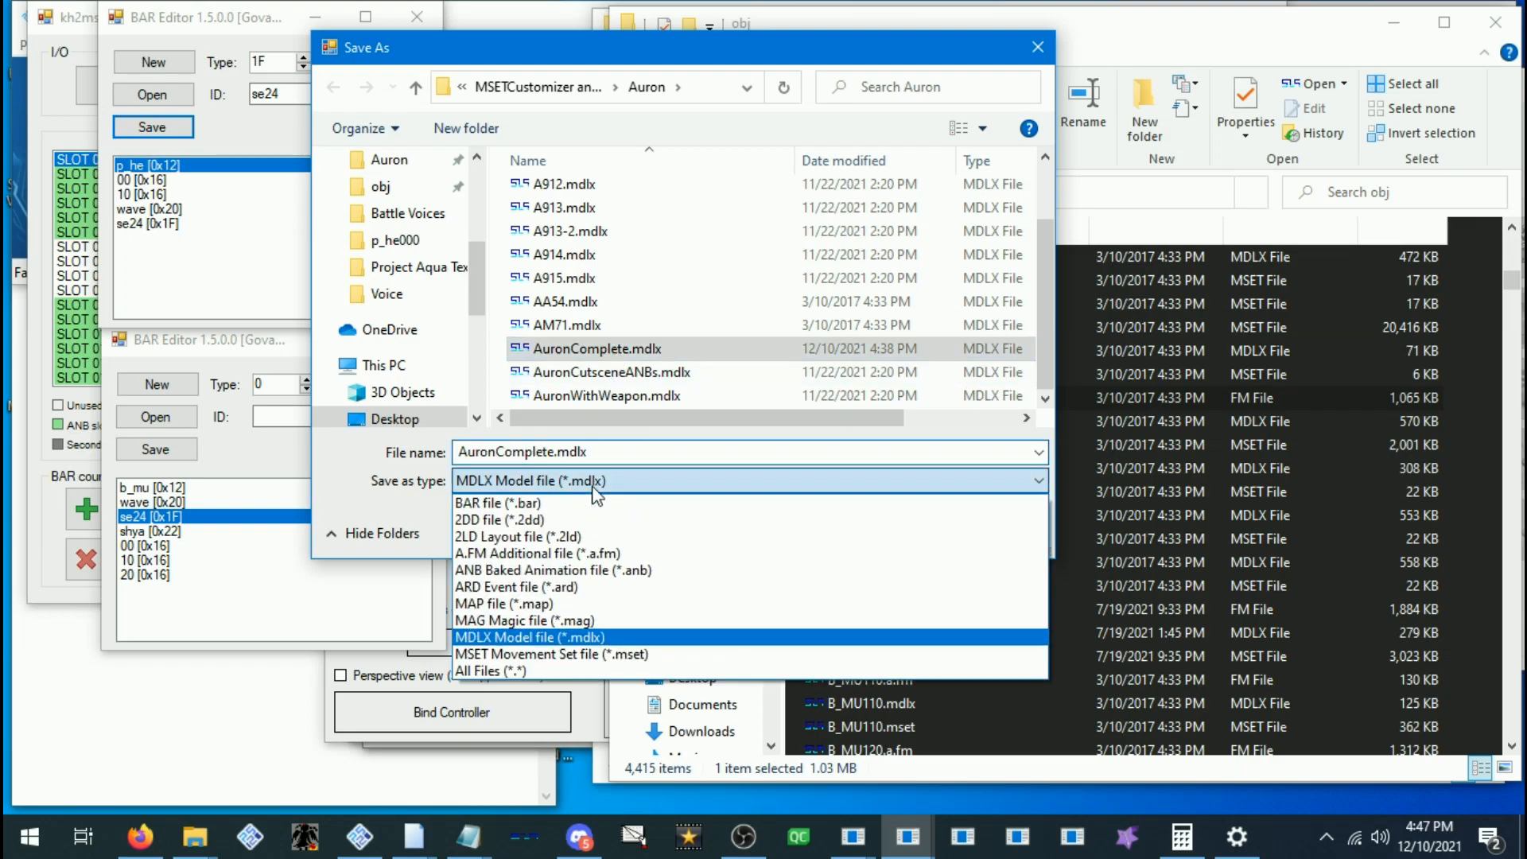
{"action": "left_click", "coordinate": [537, 553]}
{"action": "left_click", "coordinate": [596, 218]}
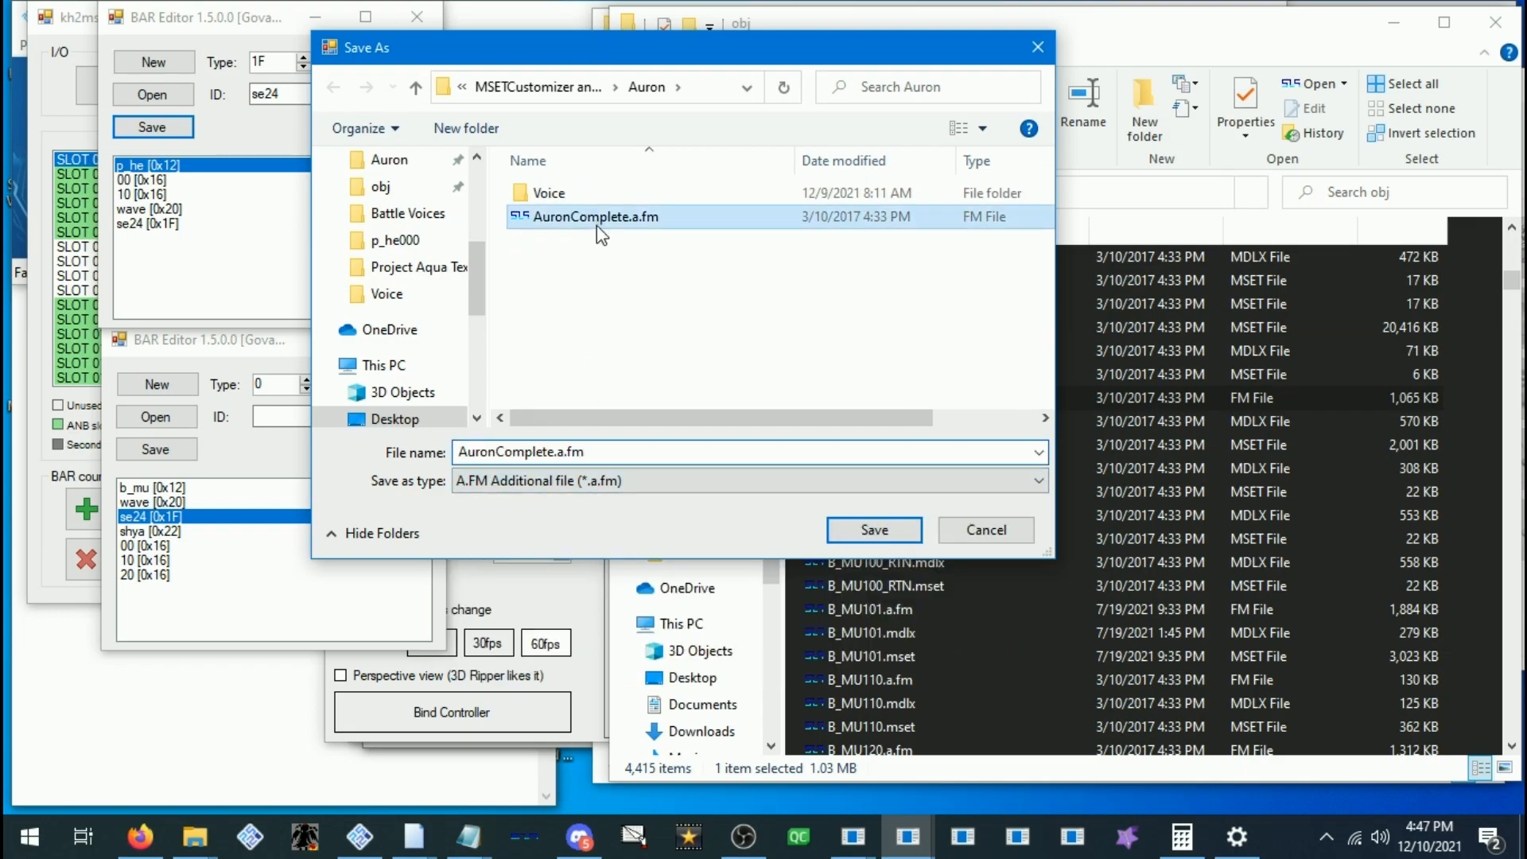
{"action": "left_click", "coordinate": [849, 525]}
{"action": "left_click", "coordinate": [850, 423]}
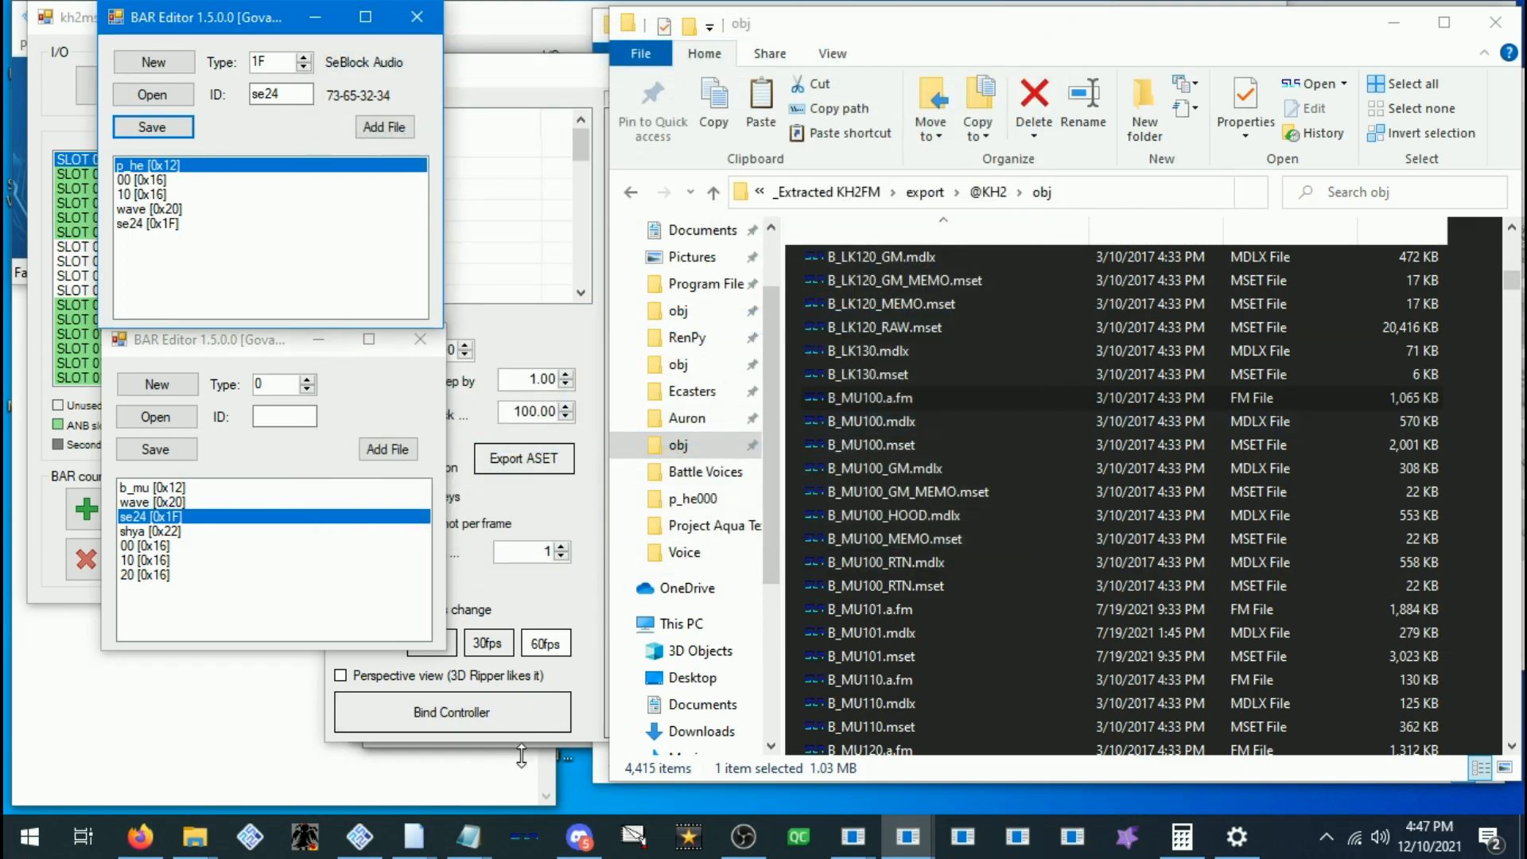
Review the MSET slots in kh2mset against the p_he, wave and se24 entries of AuronComplete.a.fm
{"action": "left_click", "coordinate": [160, 167]}
{"action": "left_click", "coordinate": [37, 462]}
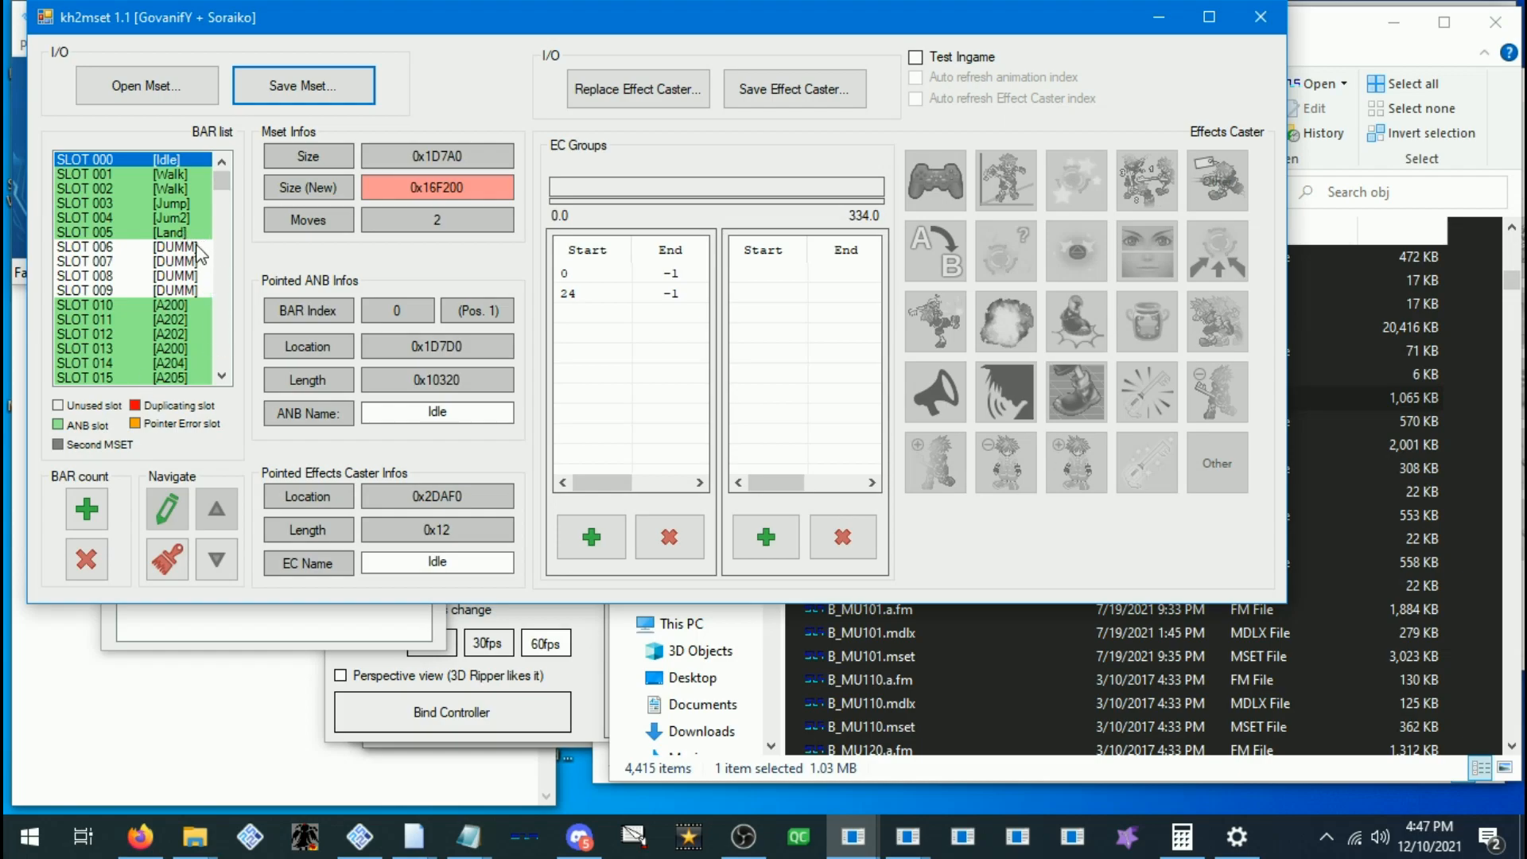
{"action": "key", "text": "alt+Tab"}
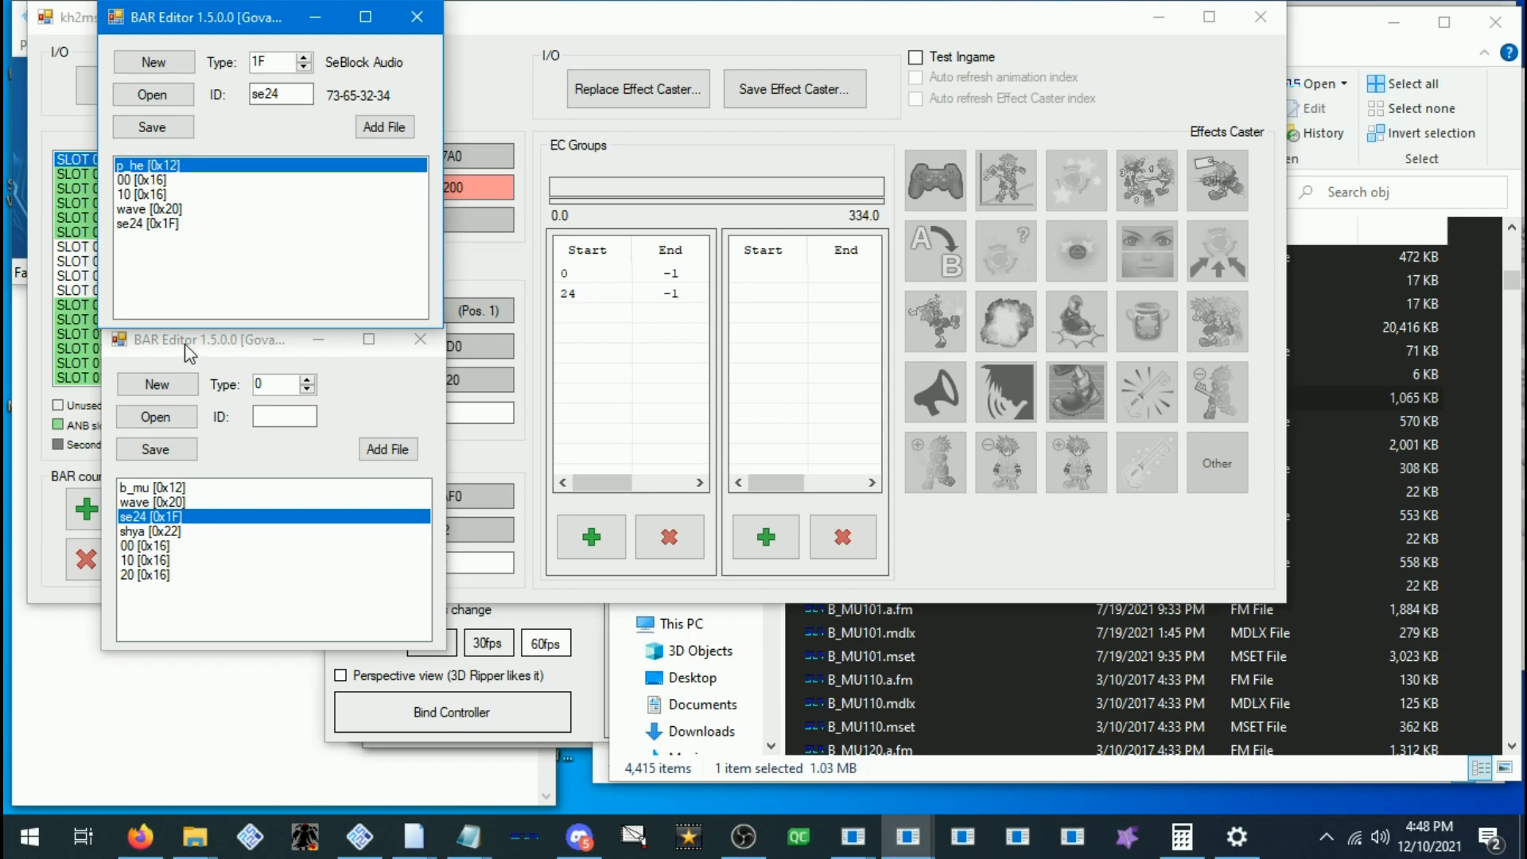
{"action": "left_click_drag", "start_coordinate": [159, 227], "coordinate": [159, 165]}
{"action": "left_click", "coordinate": [157, 209]}
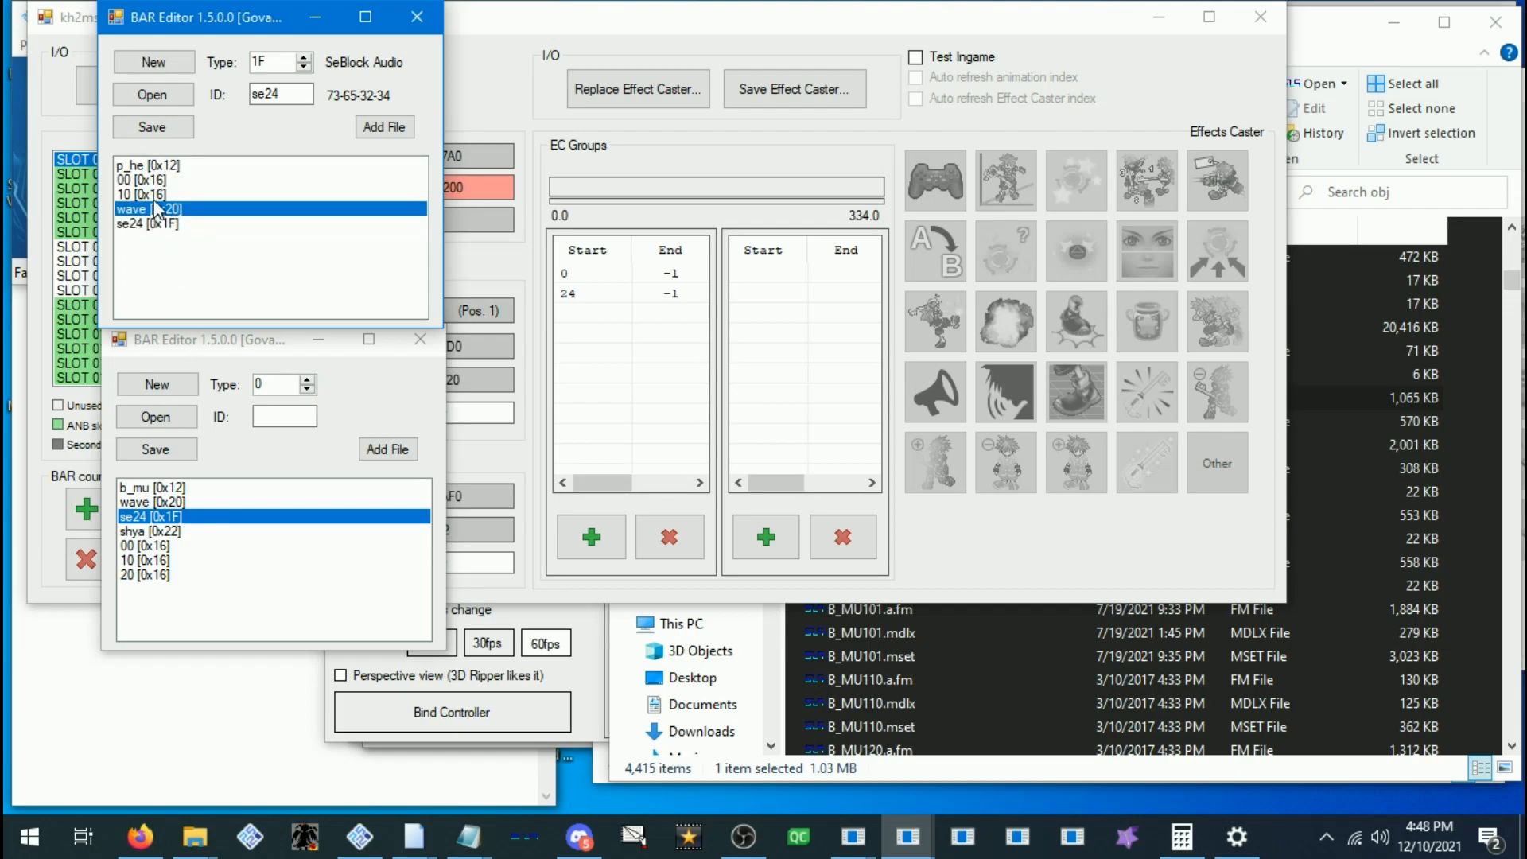
{"action": "left_click_drag", "start_coordinate": [152, 216], "coordinate": [152, 162]}
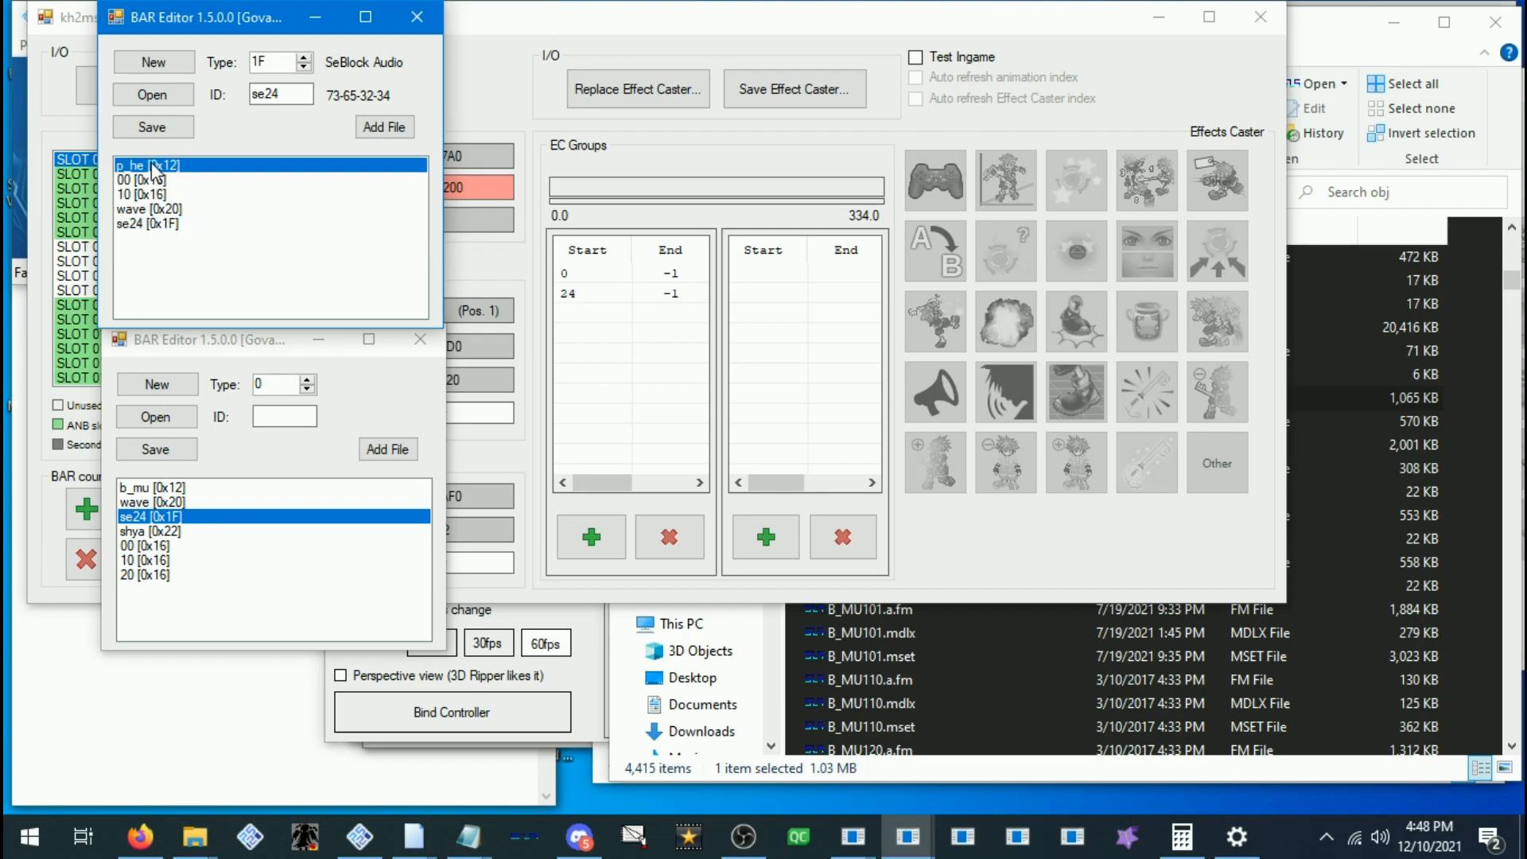